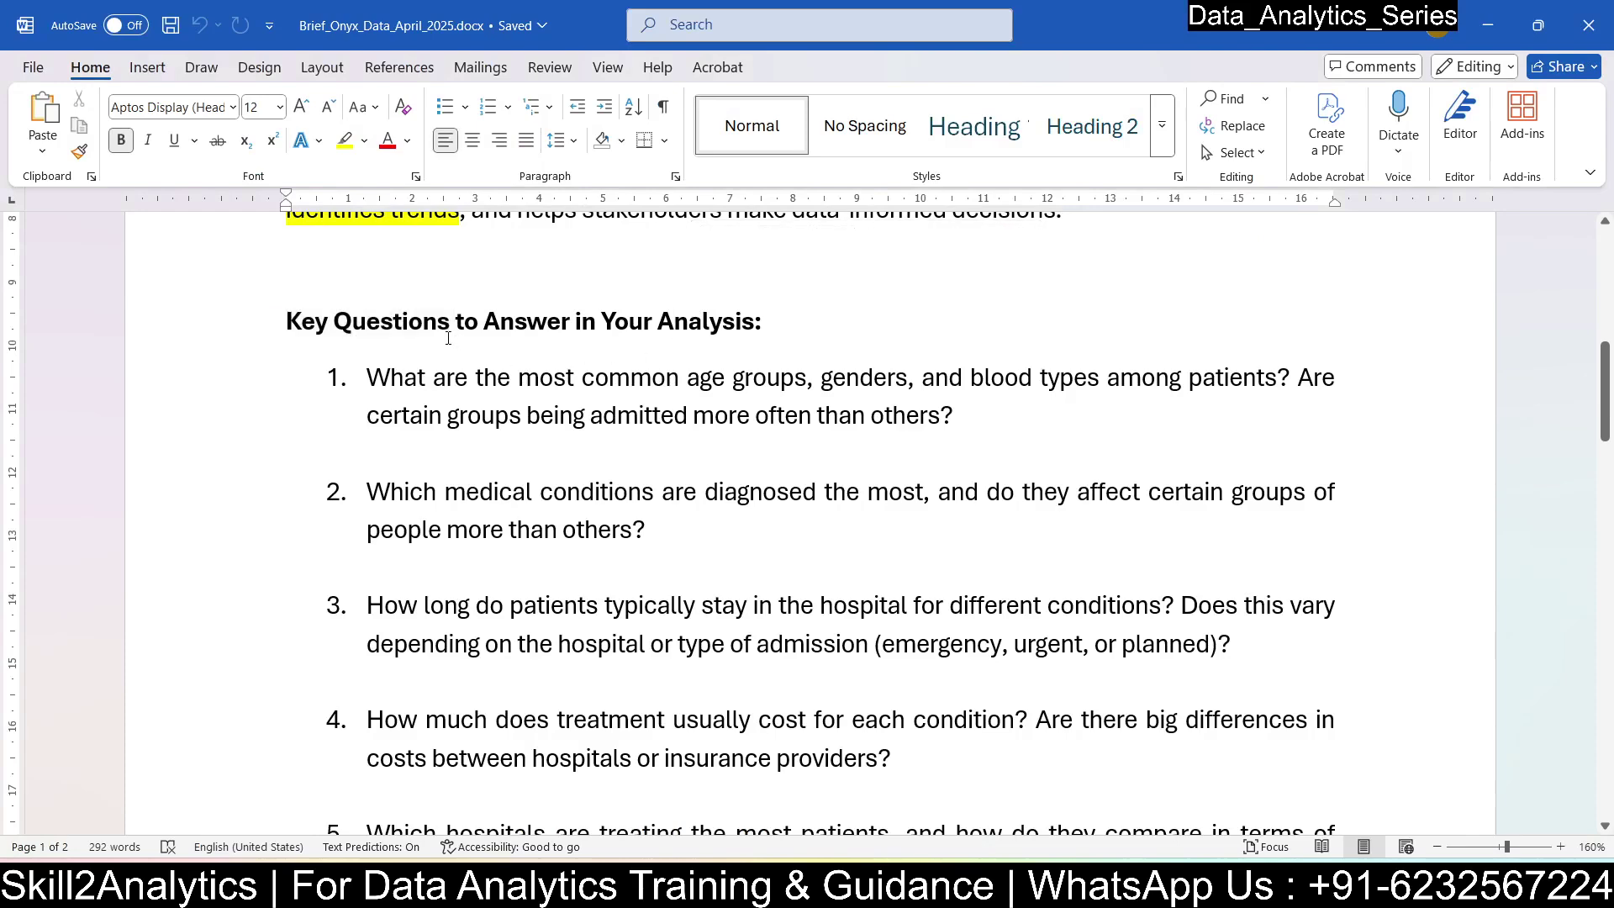
- Switch from the Word brief to the Power BI report and open page Q1 to read the first question
click(1490, 25)
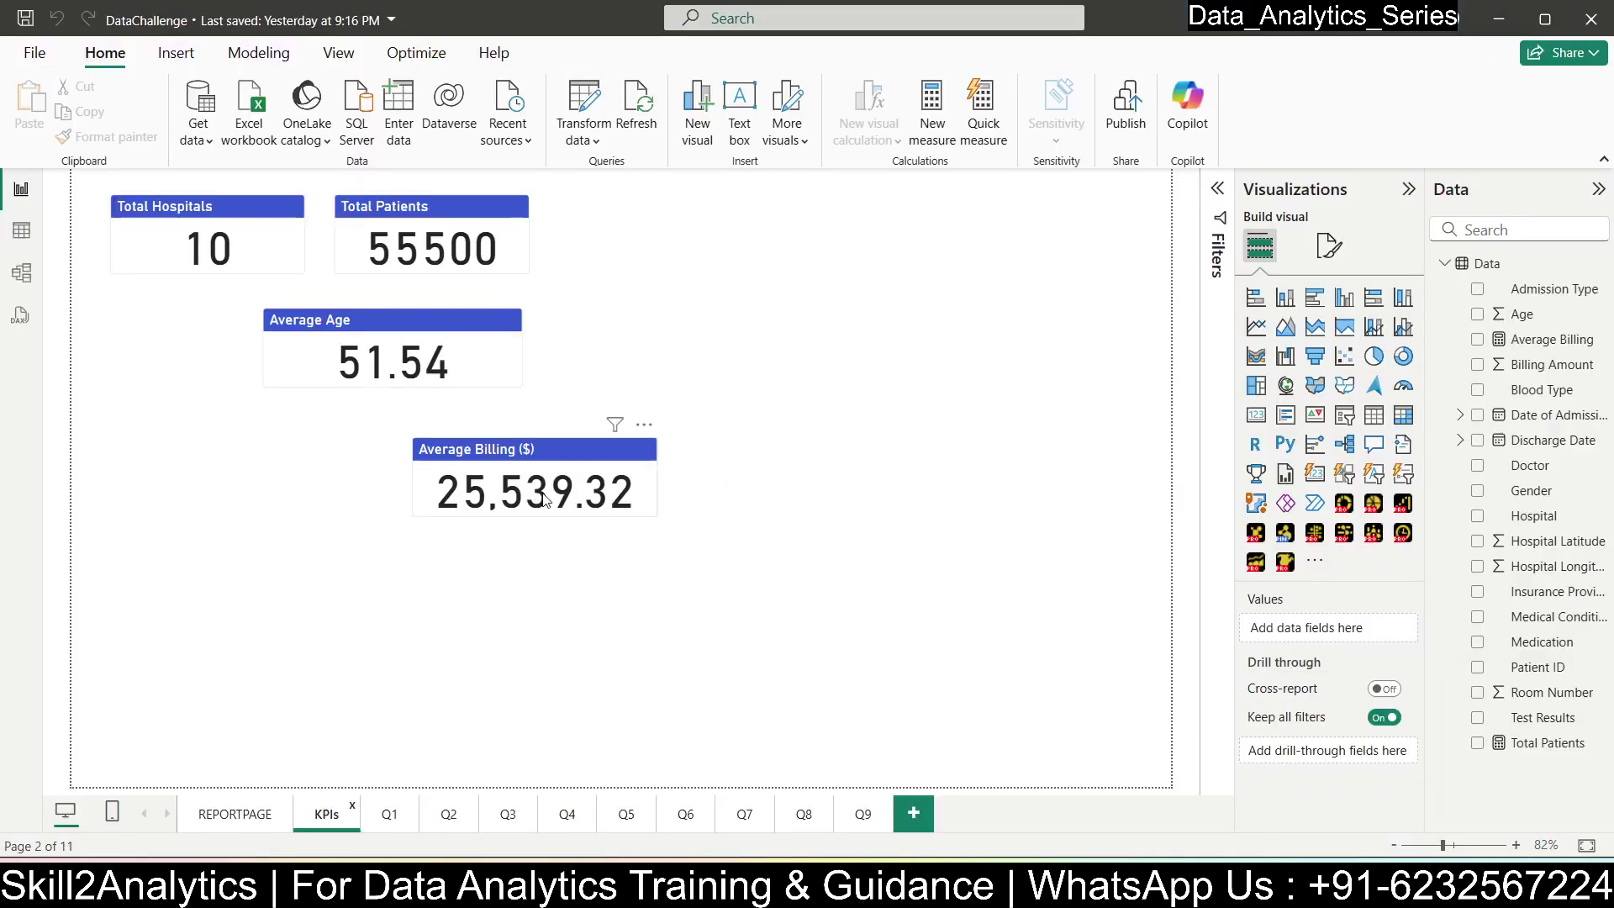
click(389, 815)
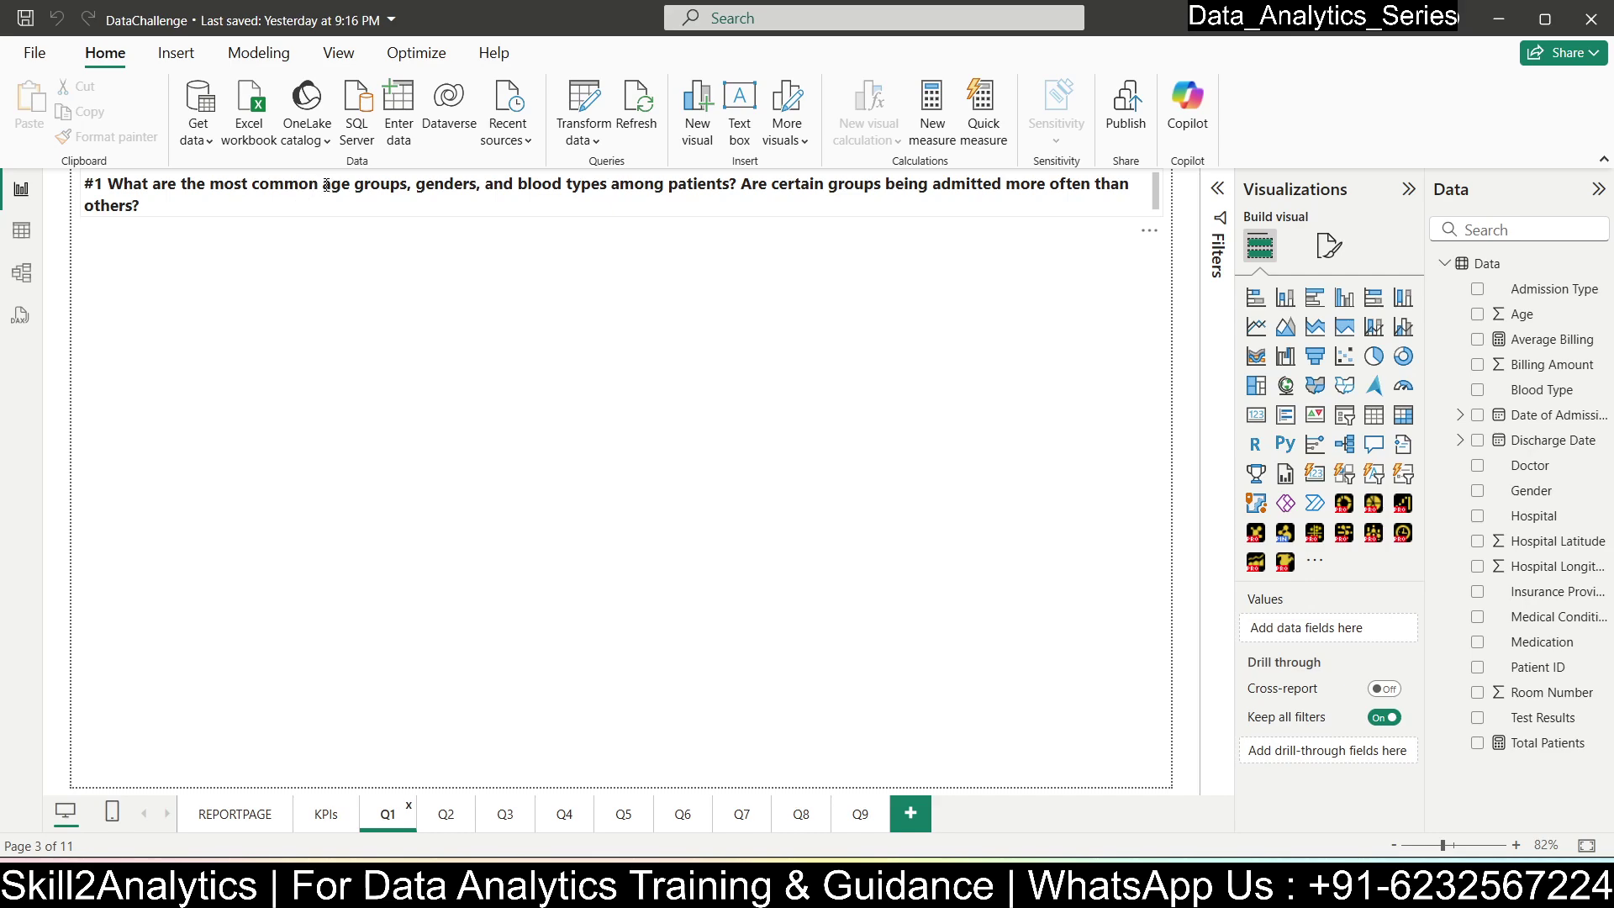
drag(323, 185, 410, 185)
click(817, 492)
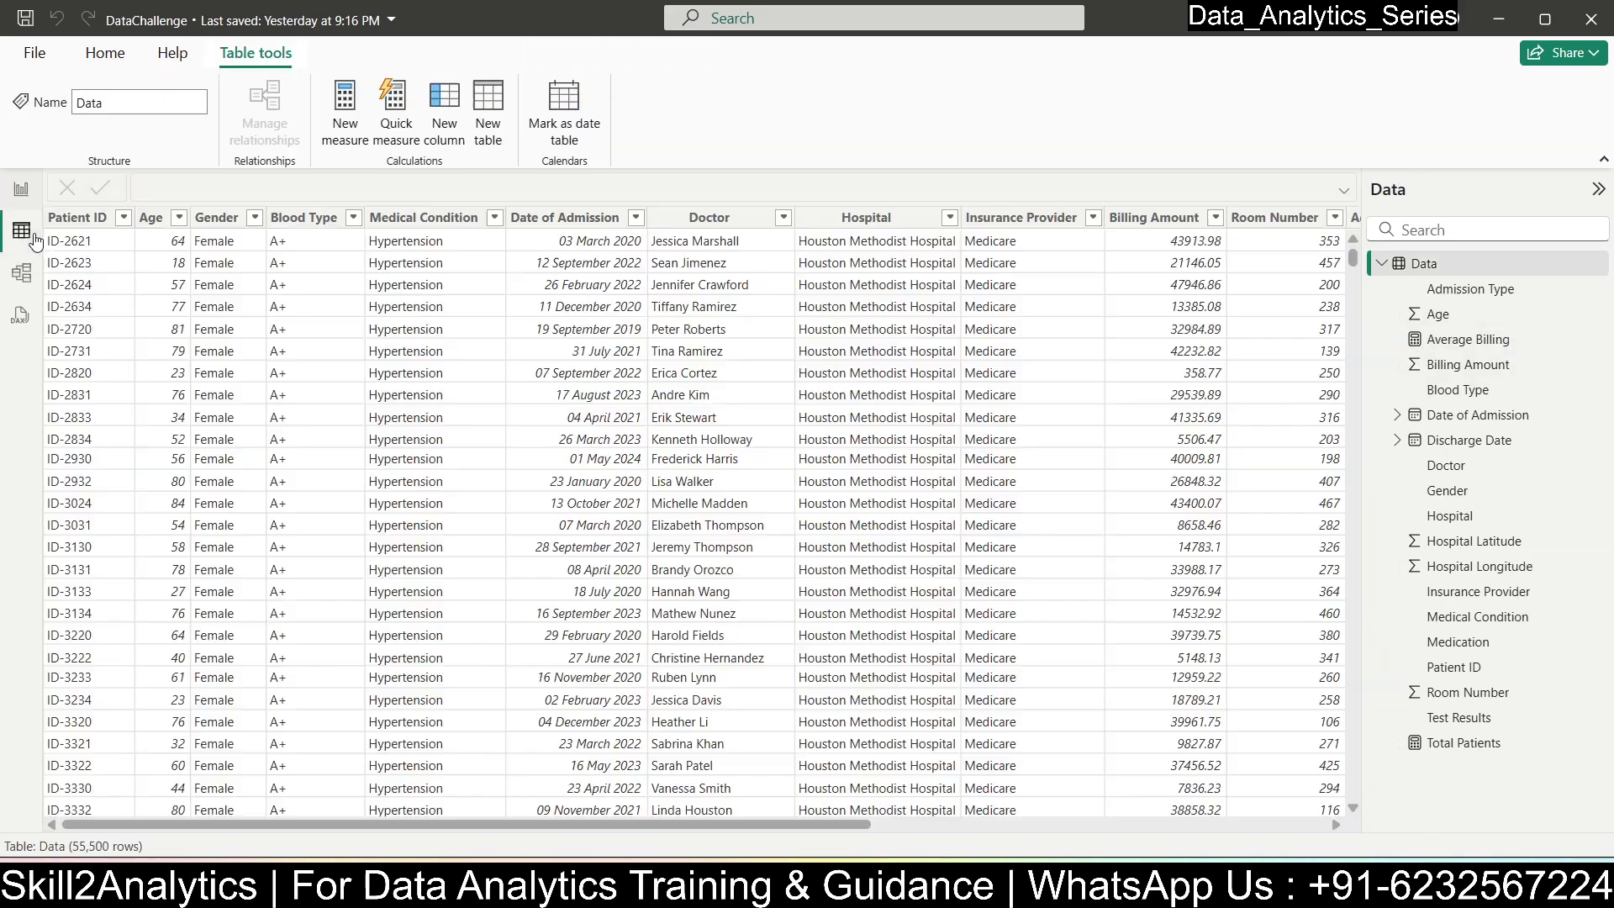
- Inspect the Age column in the data table and return to the age groups question on the report page
click(23, 232)
click(151, 218)
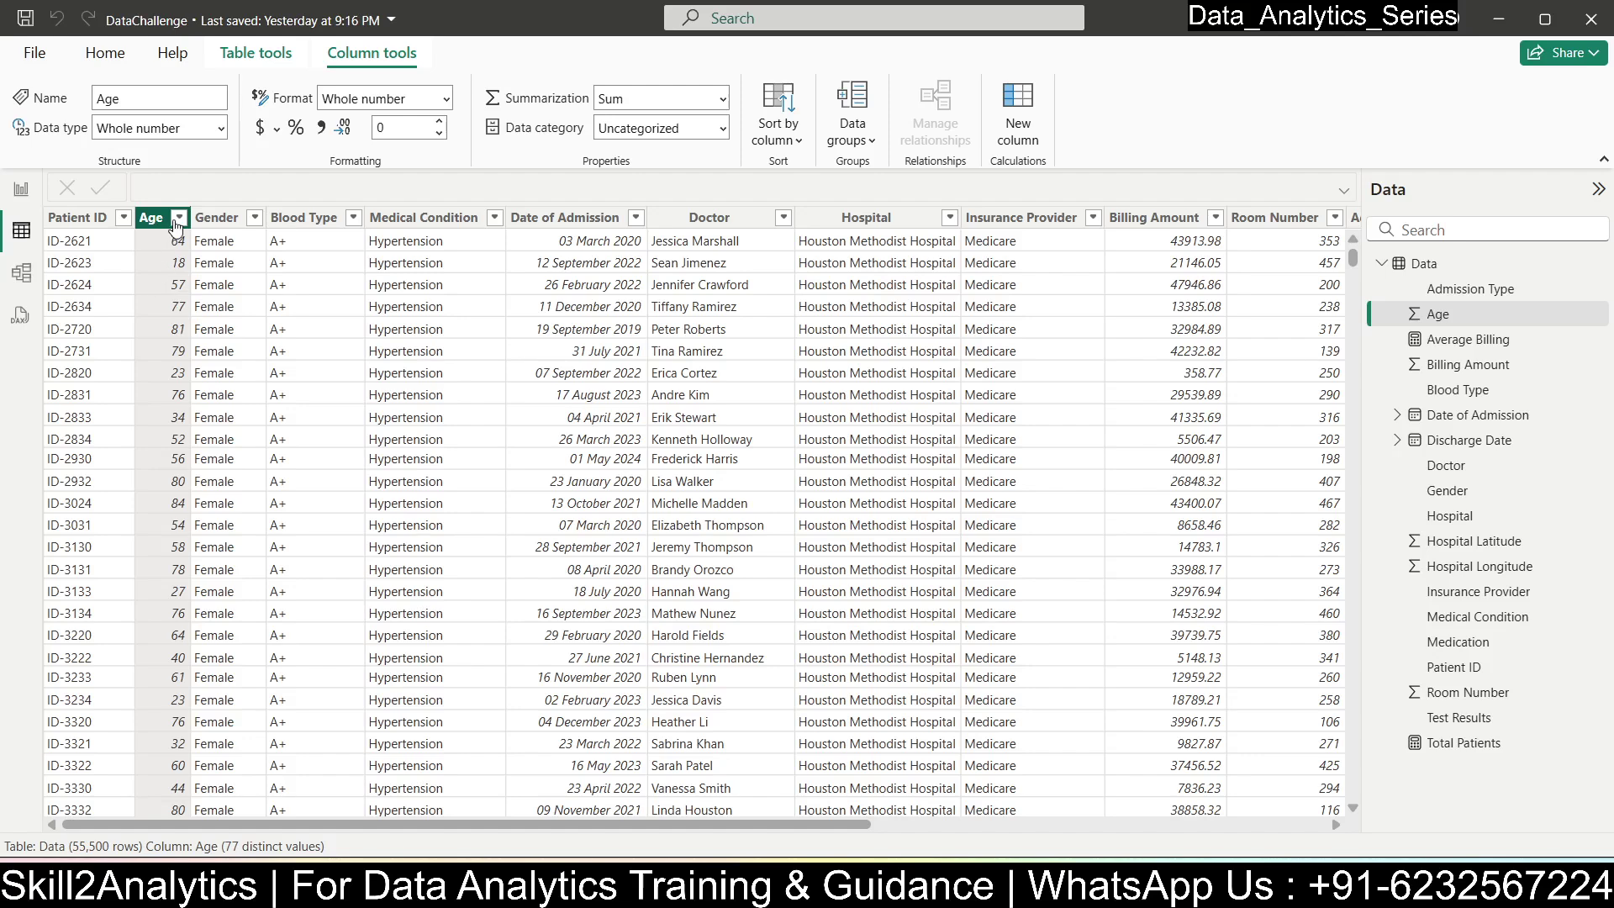
click(21, 189)
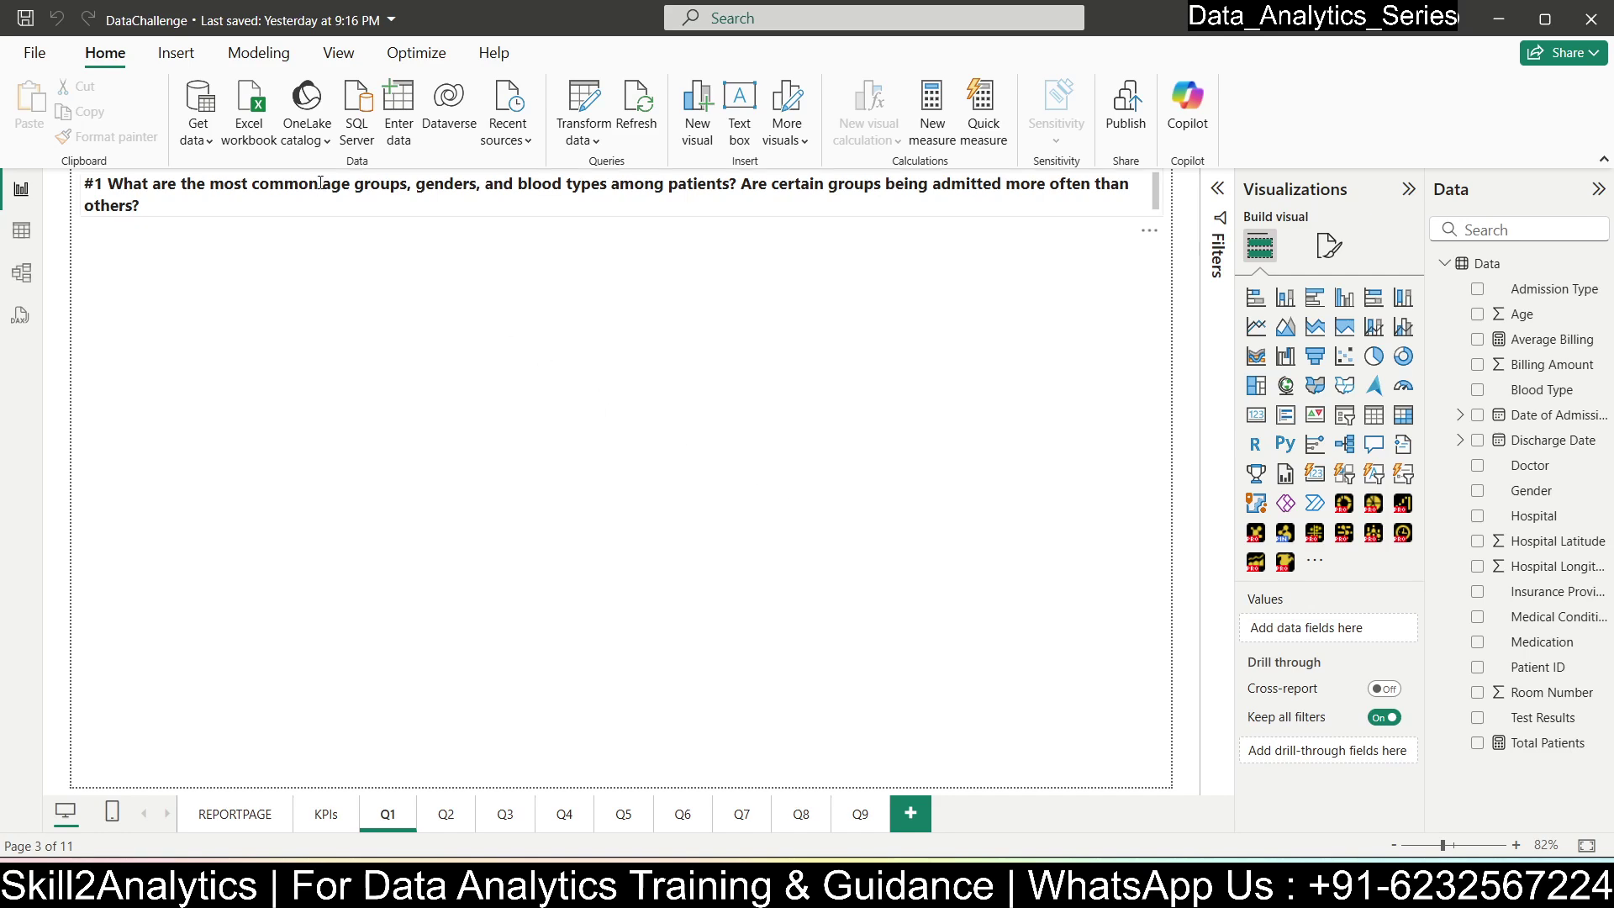
drag(319, 183, 401, 183)
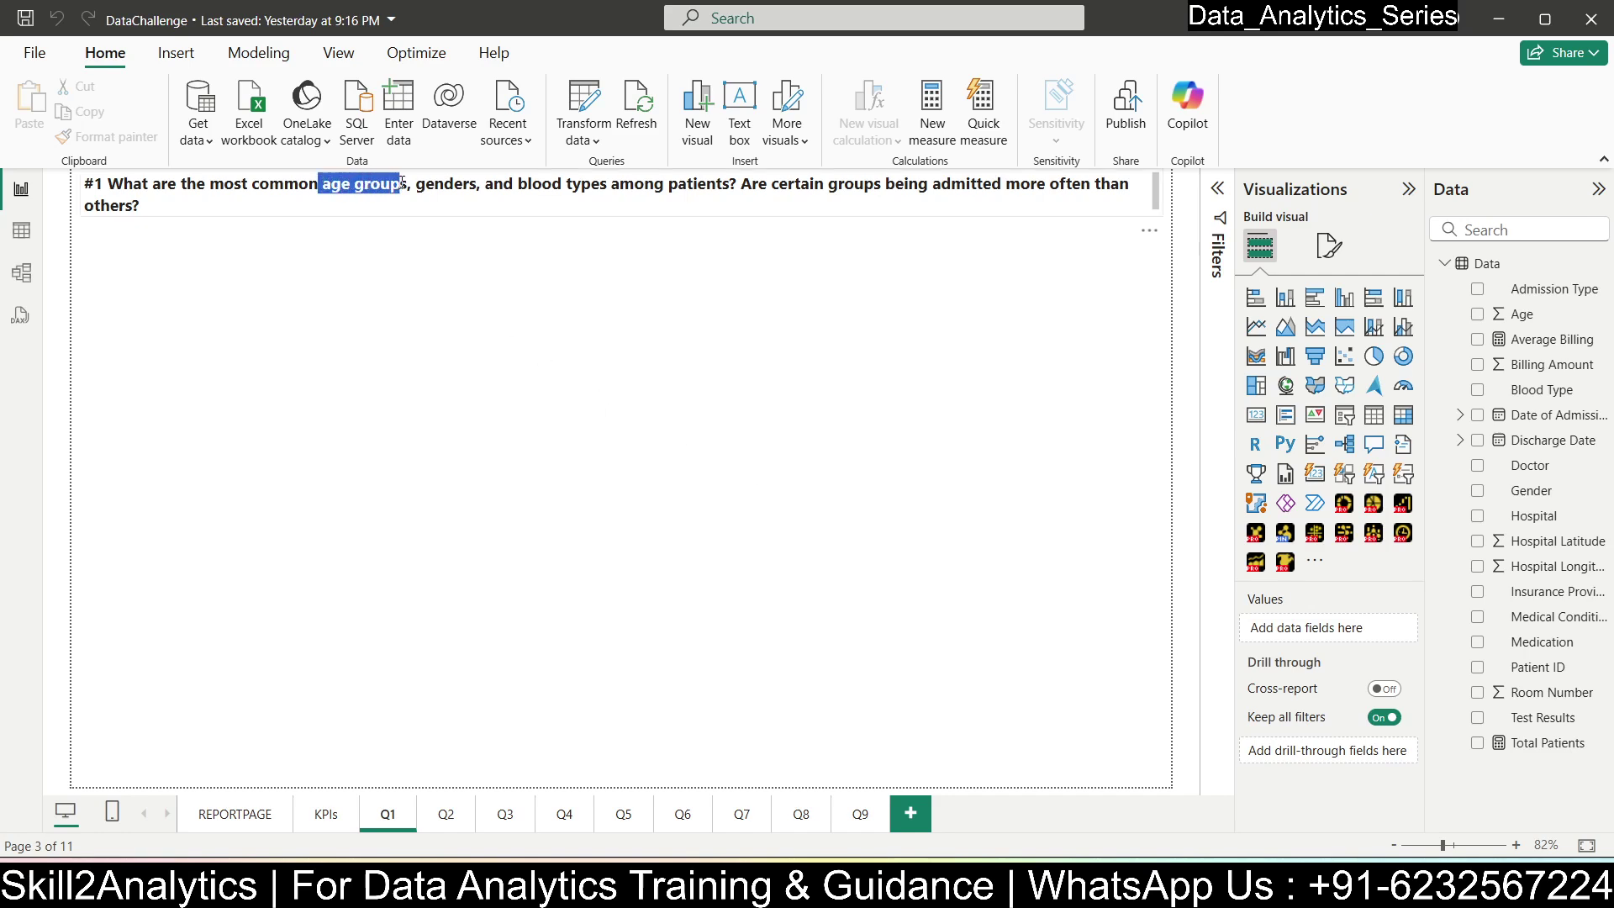
click(499, 506)
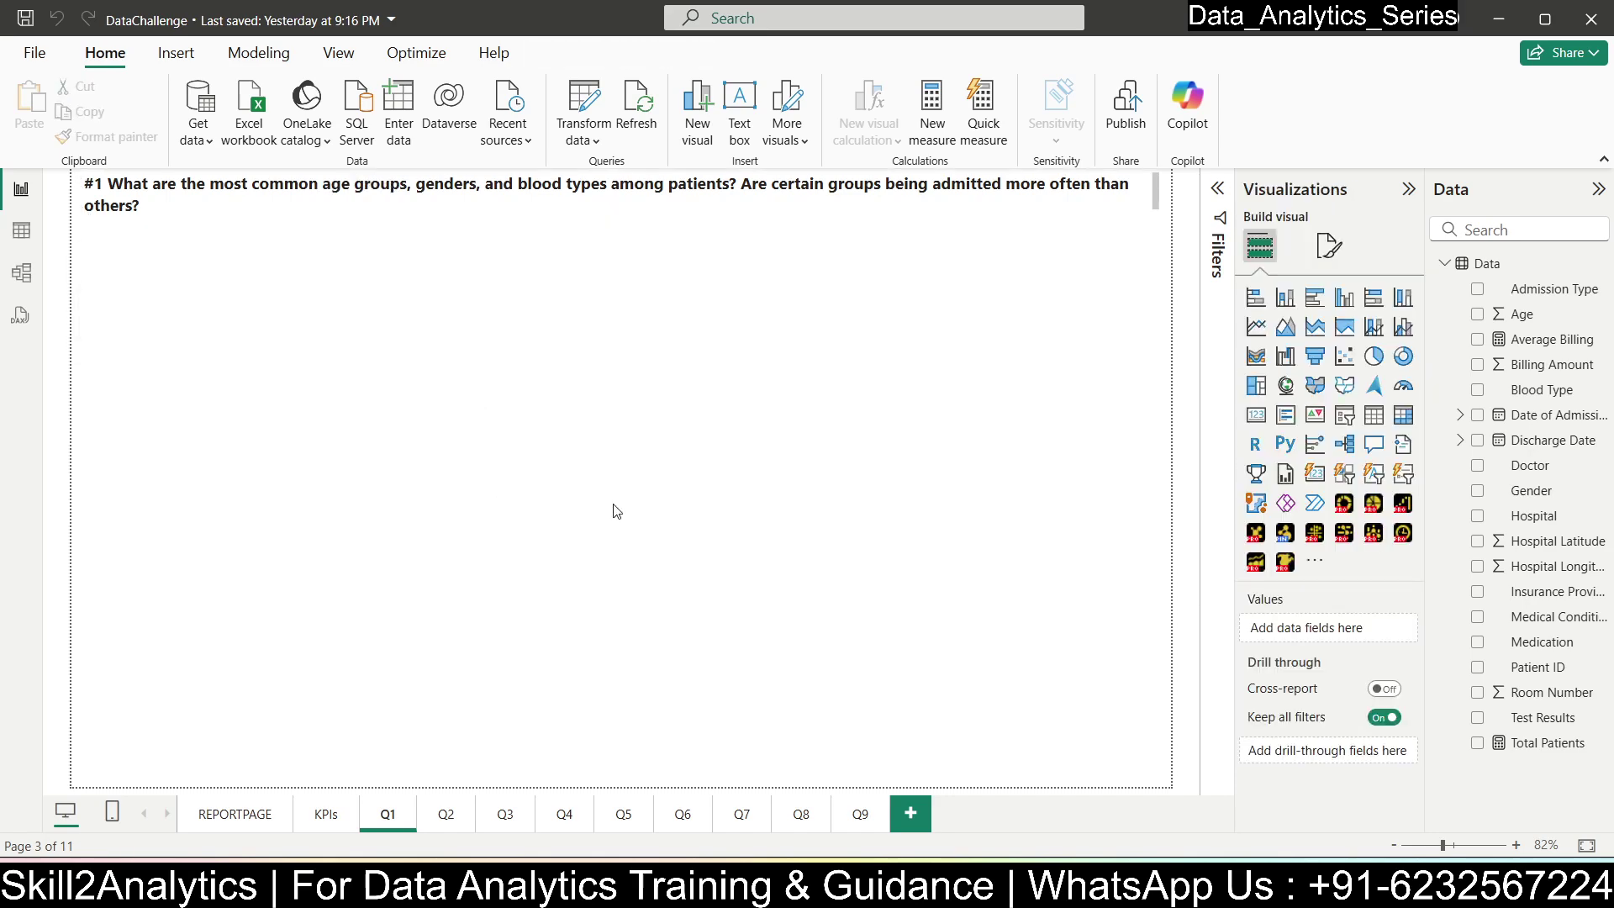
- Insert a stacked column chart on page Q1 and resize it to cover the left half below the question
click(1285, 298)
drag(425, 400, 464, 392)
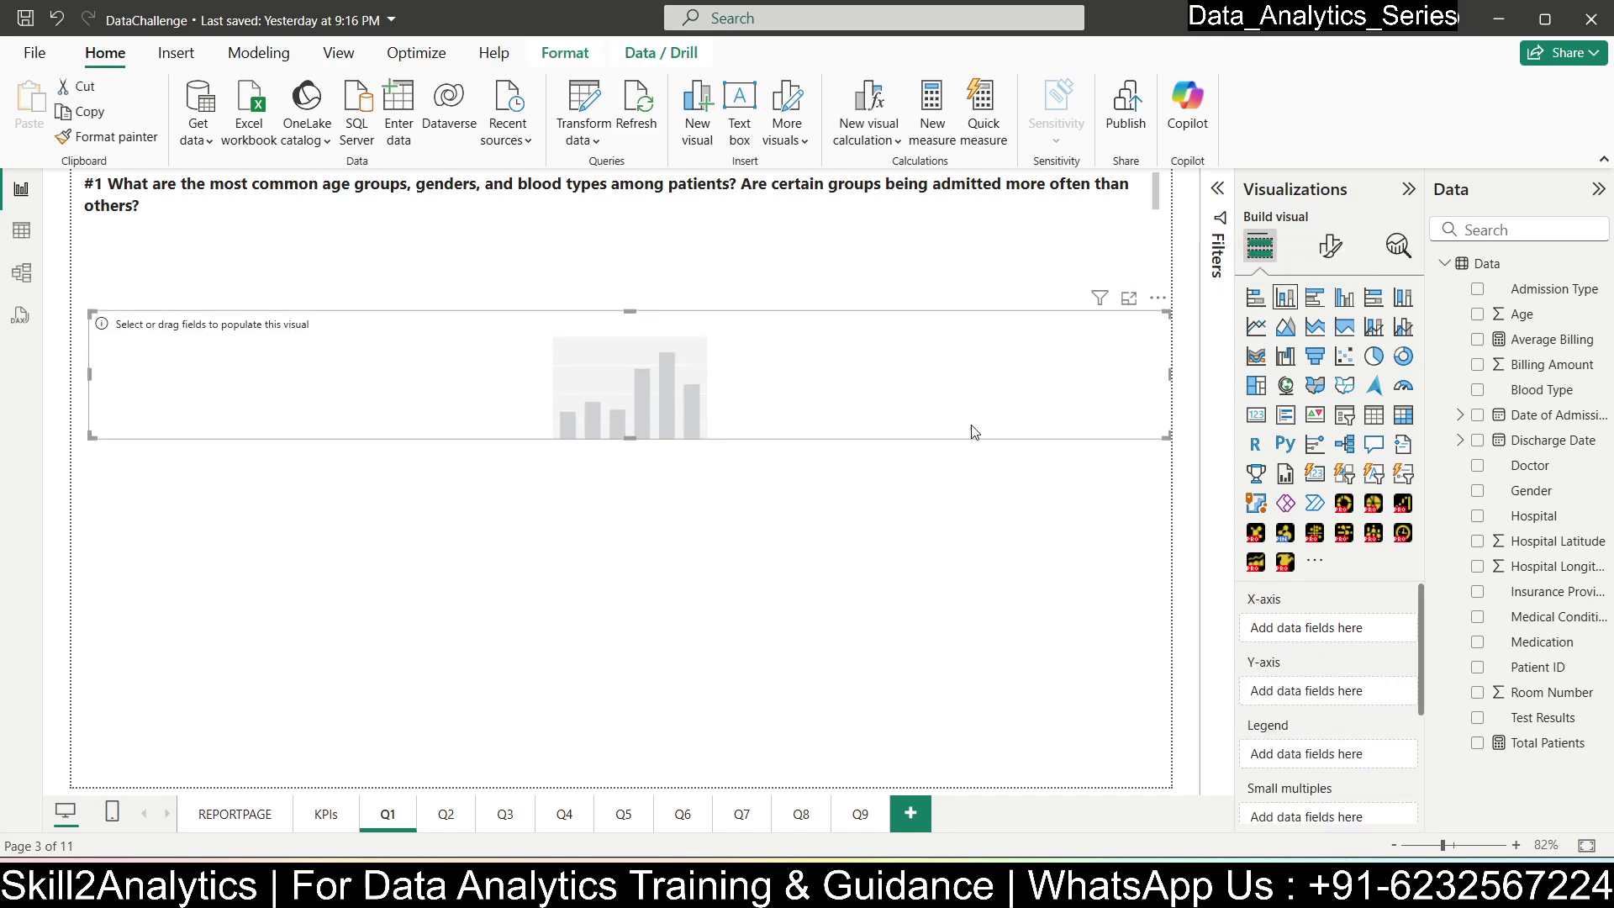
drag(1166, 438, 578, 600)
click(404, 508)
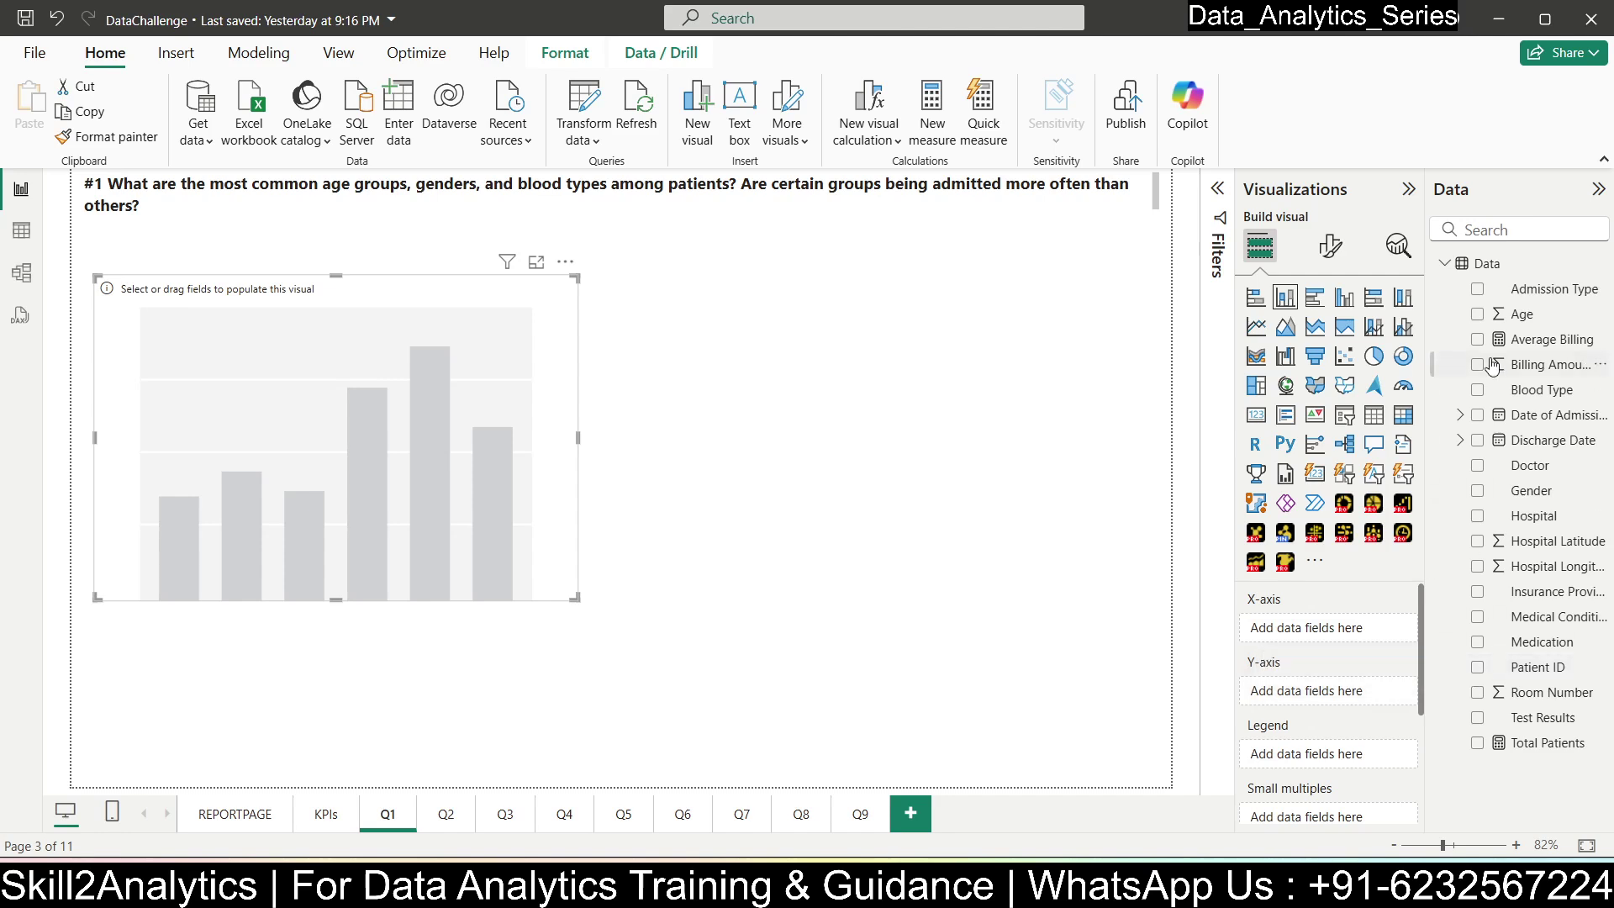
- Plot the count of Patient ID on the Y-axis against Age on the X-axis and enlarge the chart across the page
drag(1481, 322, 1335, 632)
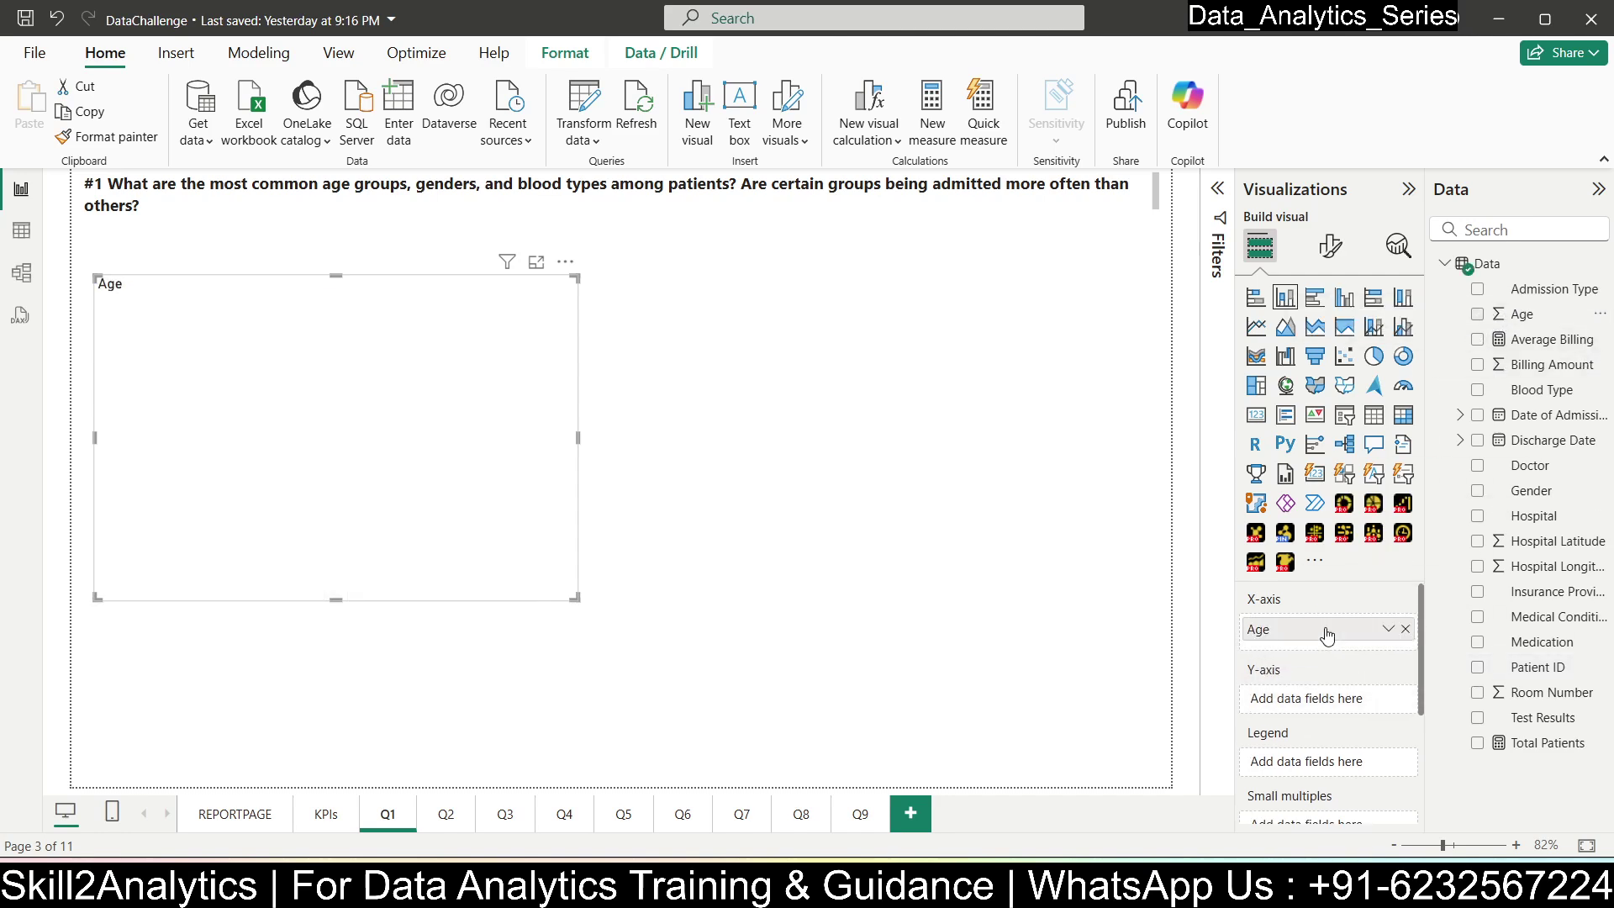
drag(1522, 670, 1328, 700)
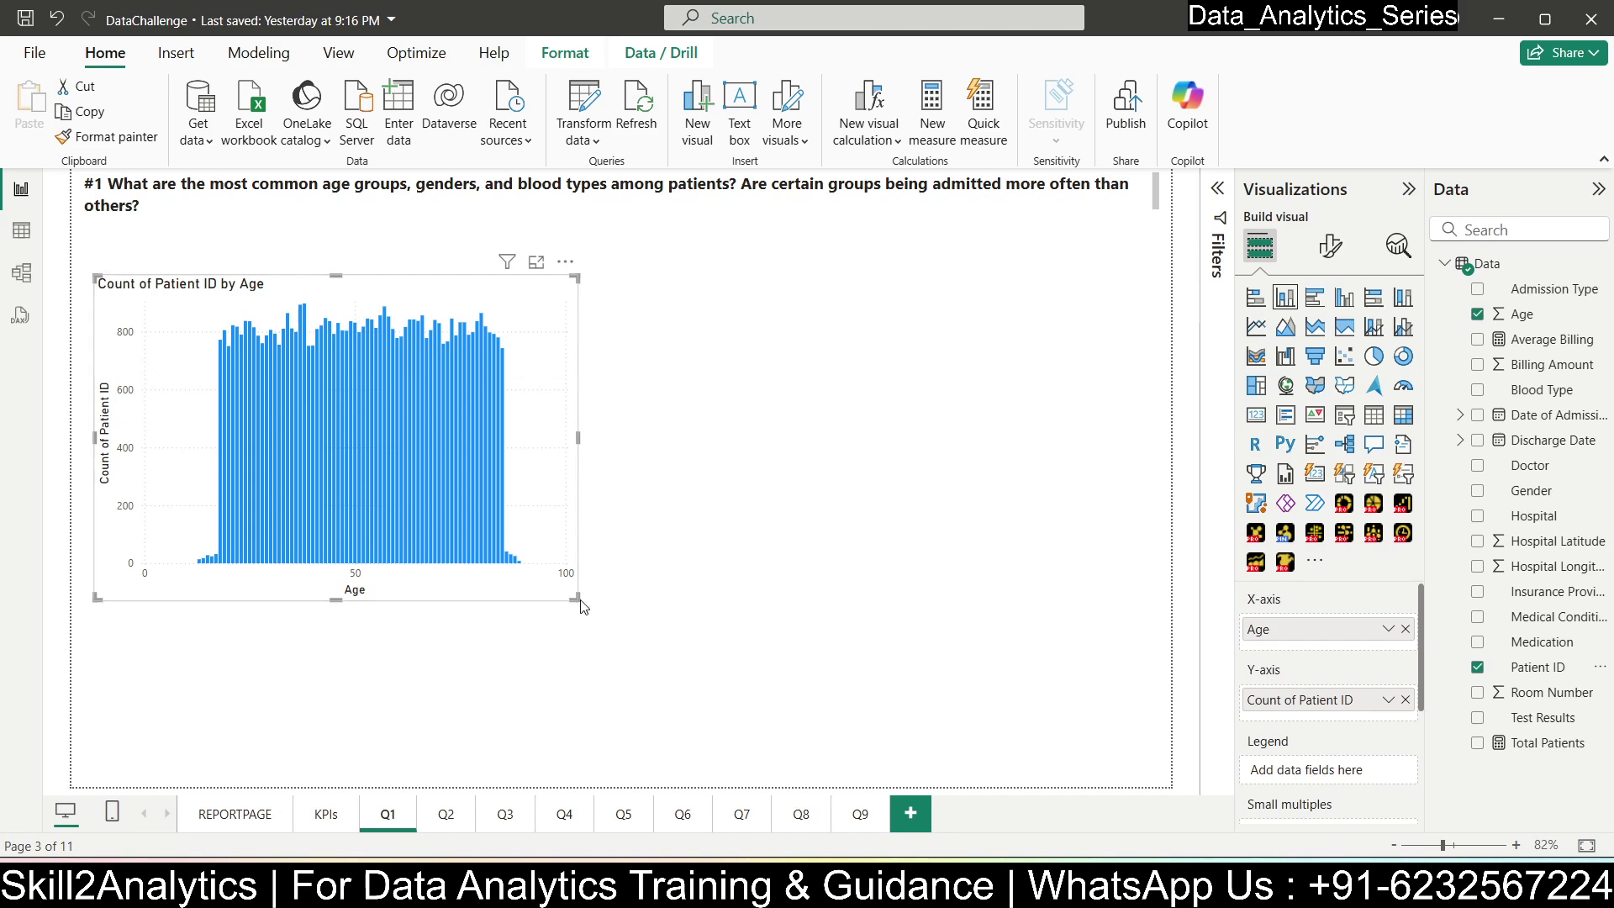
drag(577, 598, 1008, 673)
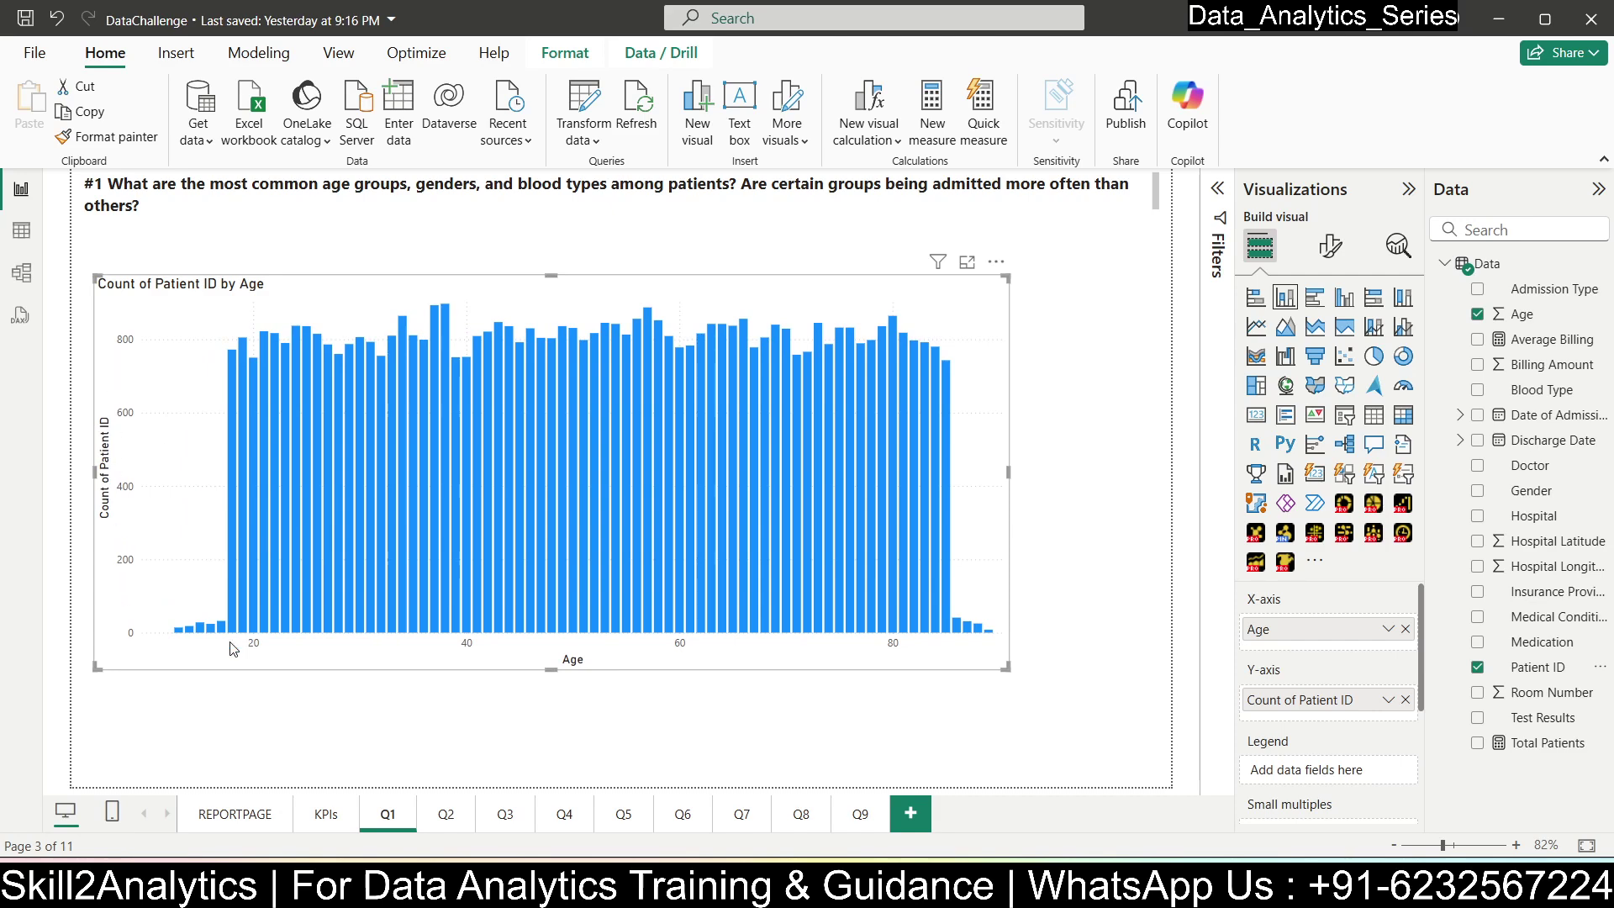
mouse_move(256, 627)
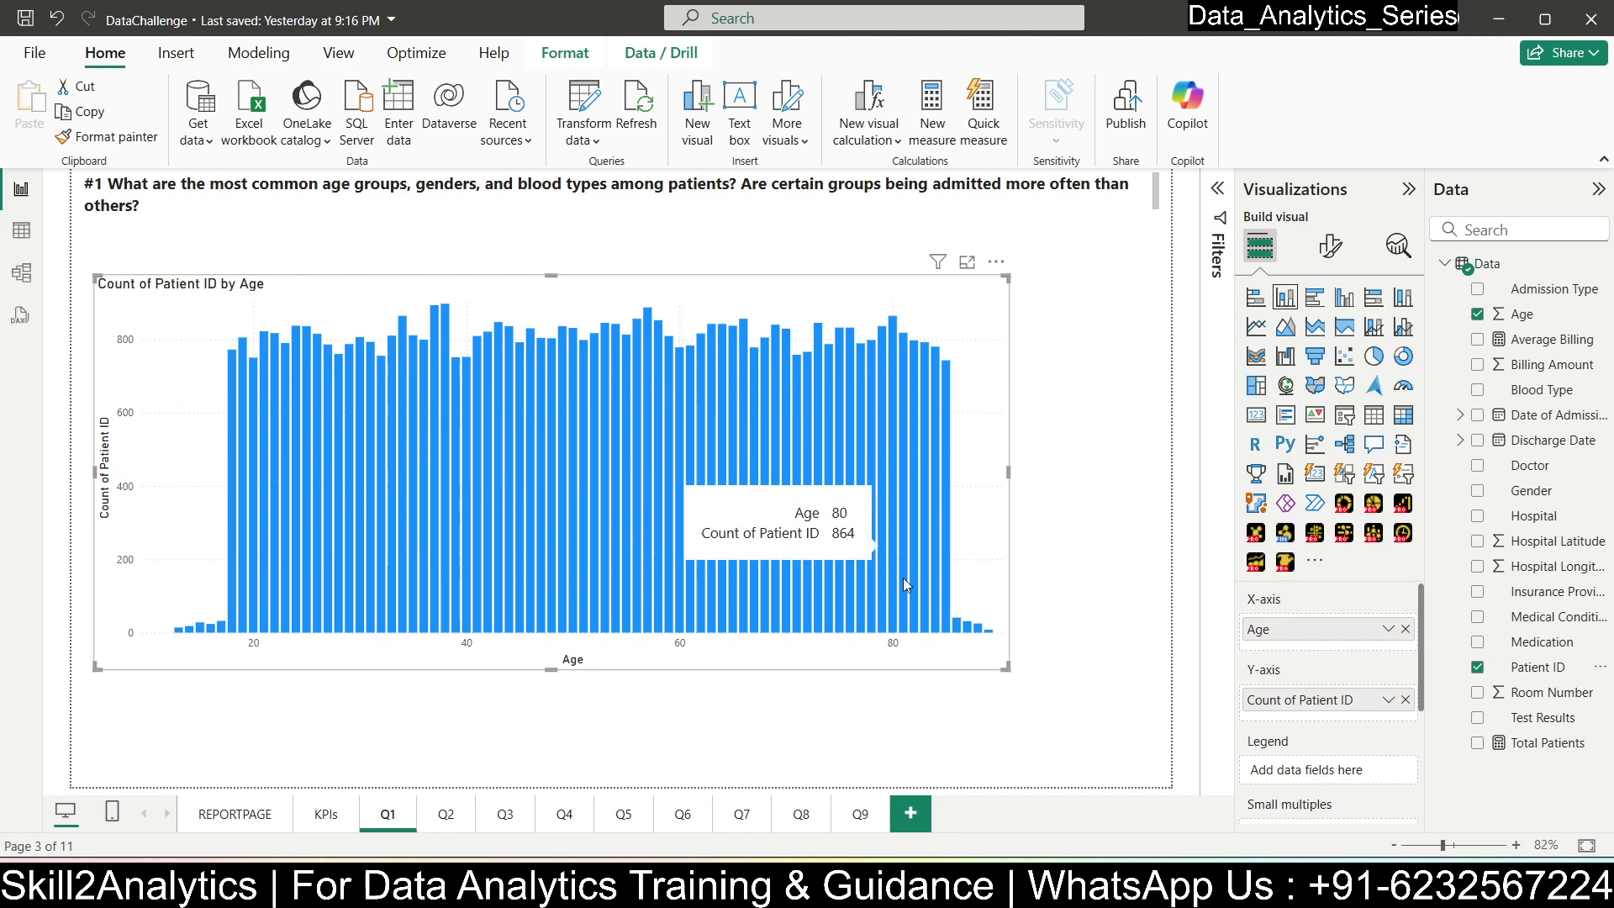
- Remove the chart of Patient ID count by Age from the page
click(996, 261)
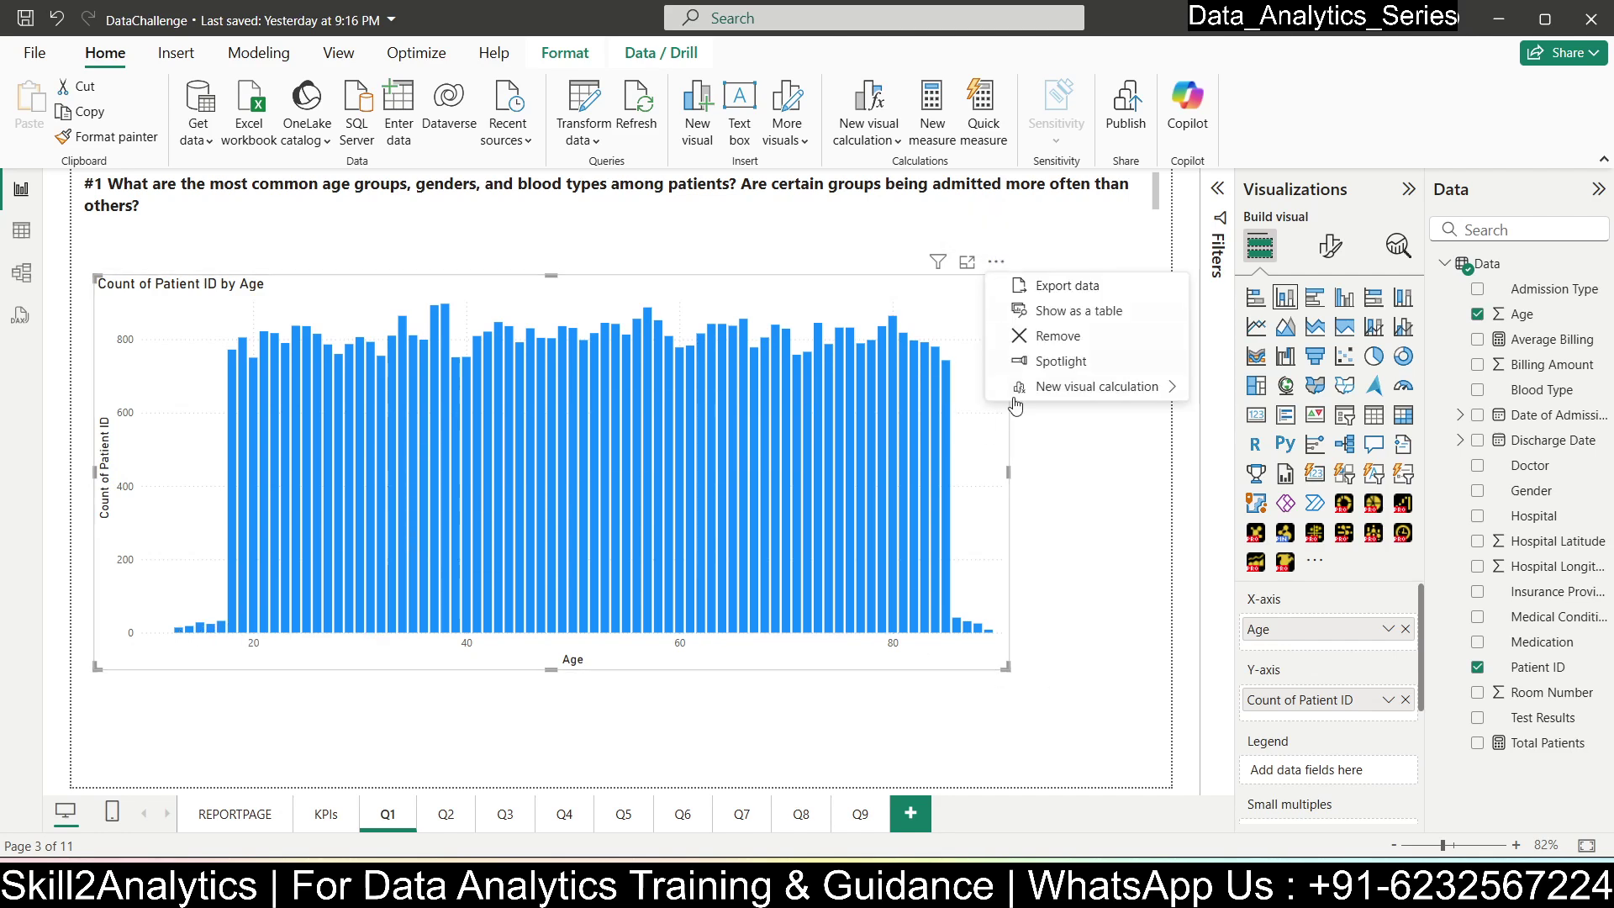
click(1051, 336)
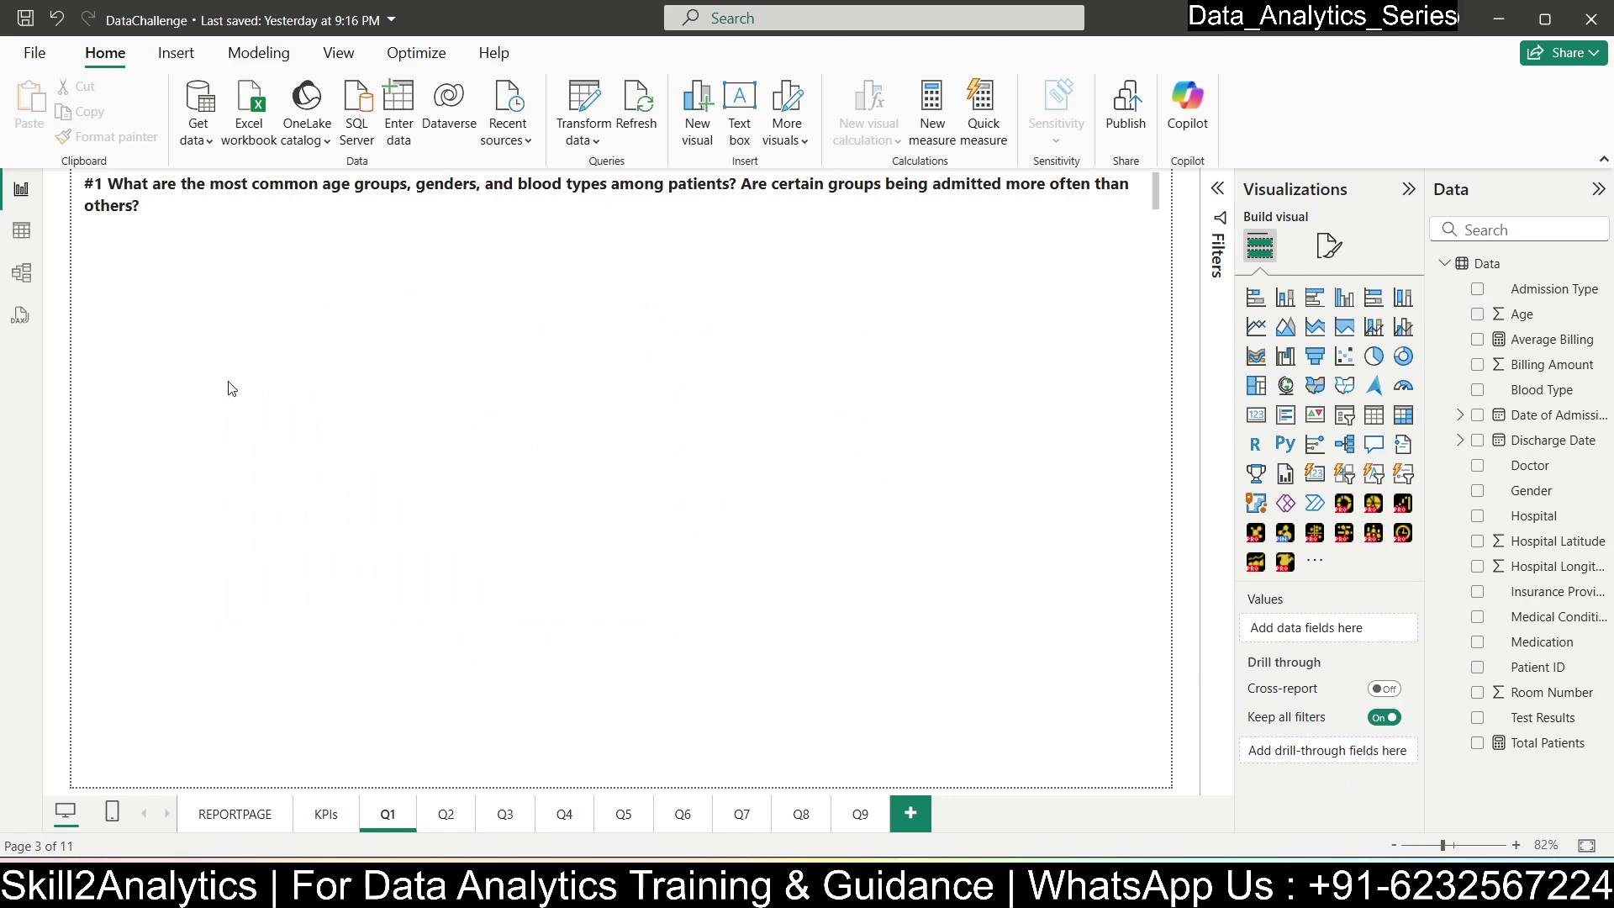
- Show the data table, switch to the Notepad notes and examine the custom column M-code that defines the age groups
click(21, 230)
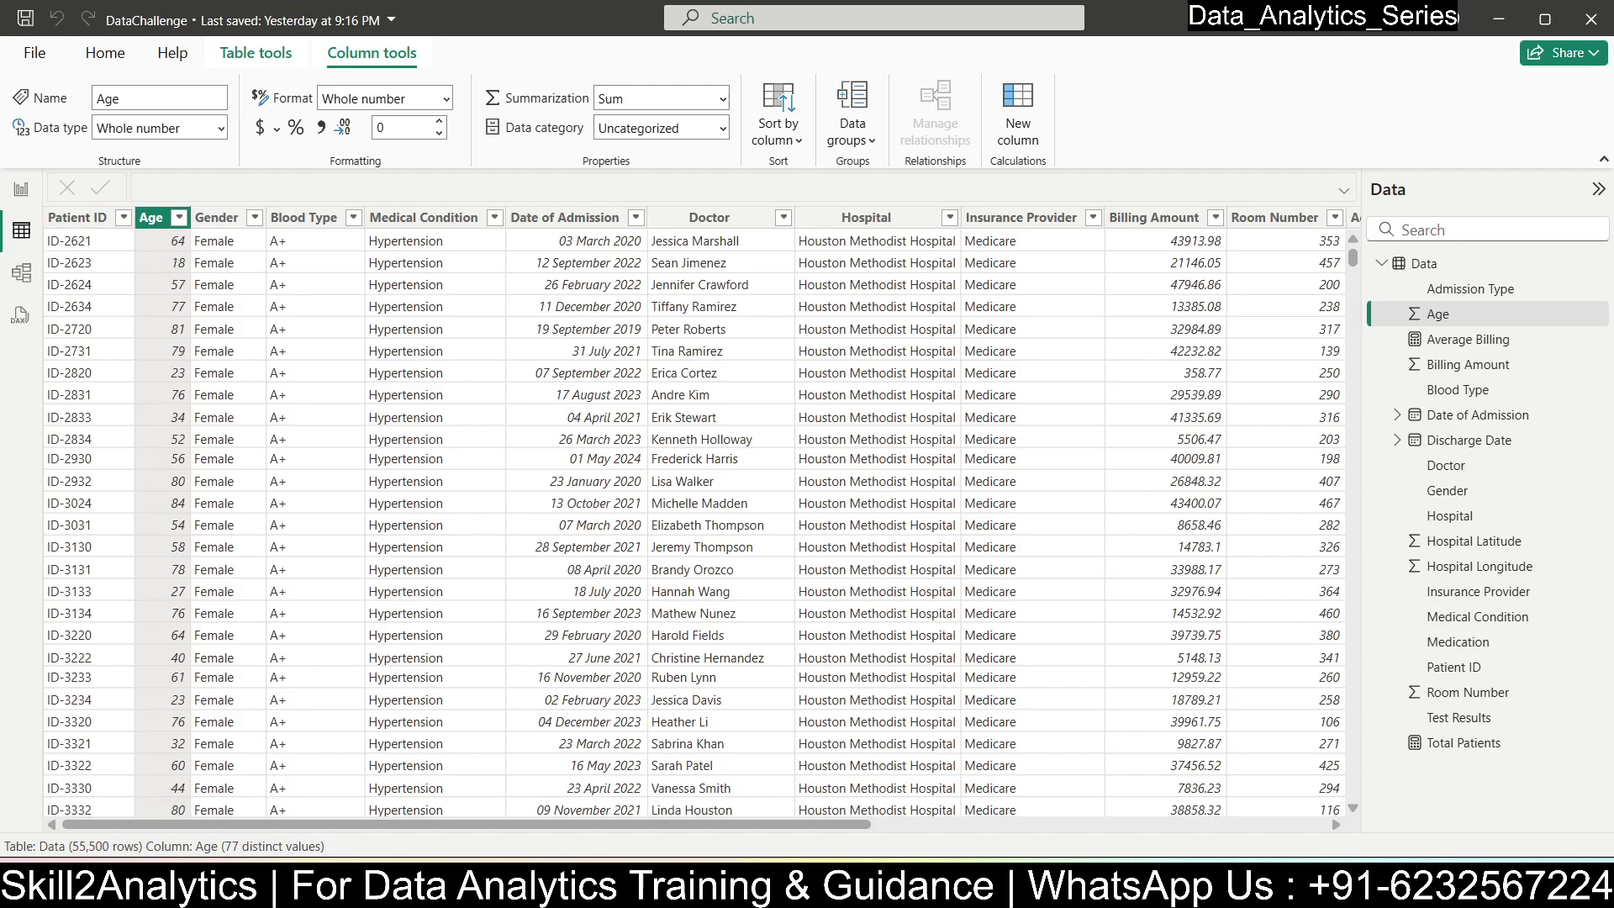
mouse_move(866, 882)
click(855, 767)
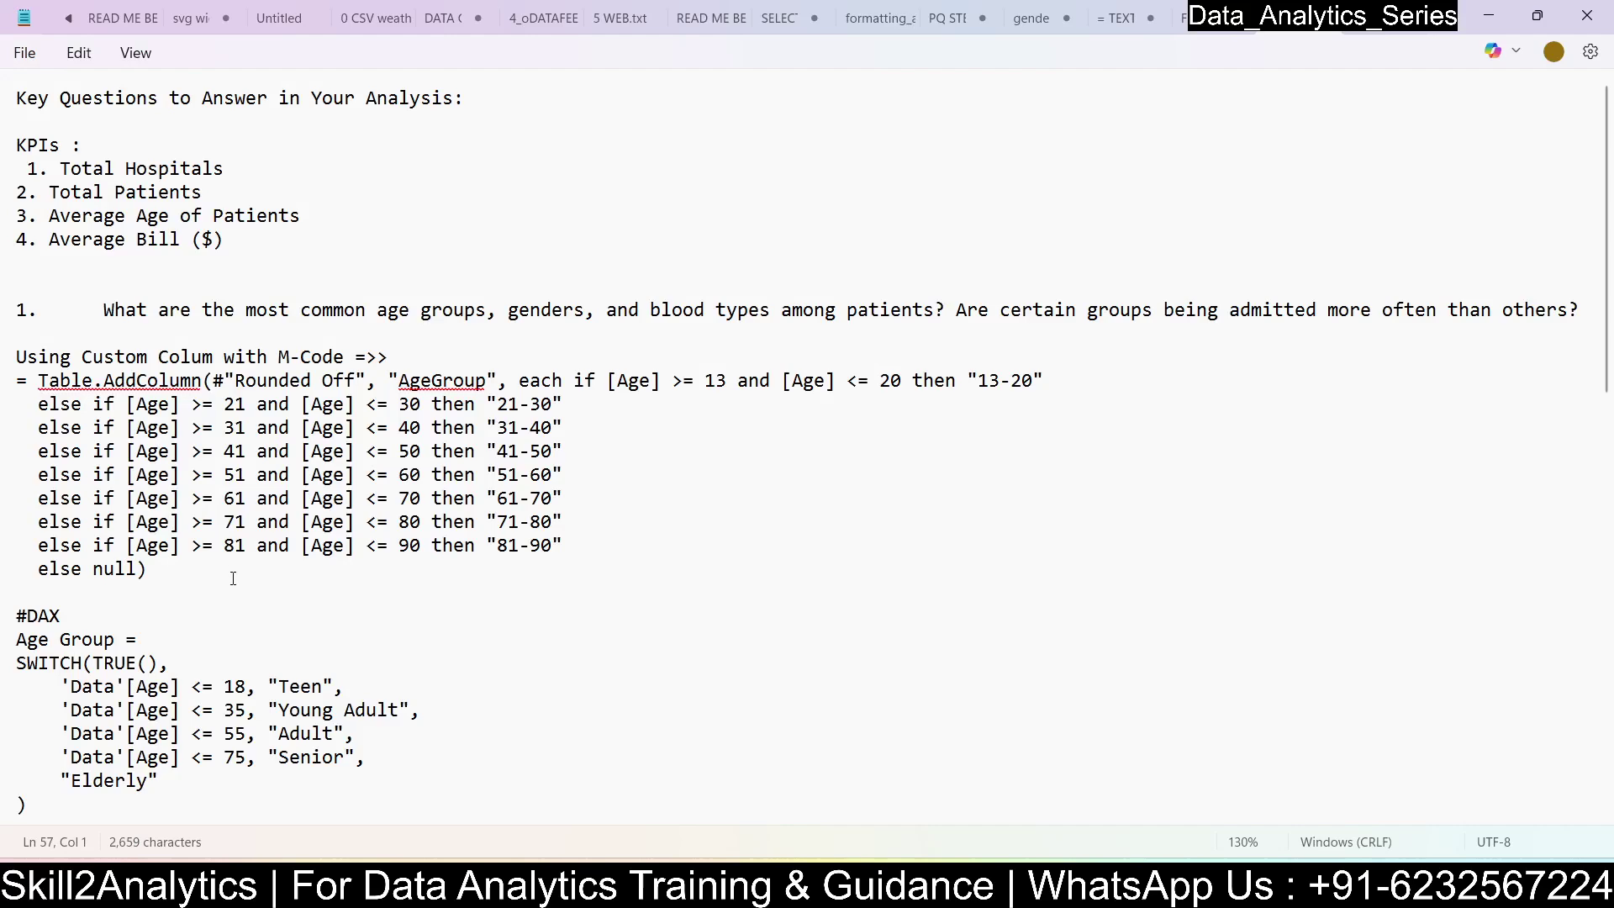
drag(232, 579, 19, 356)
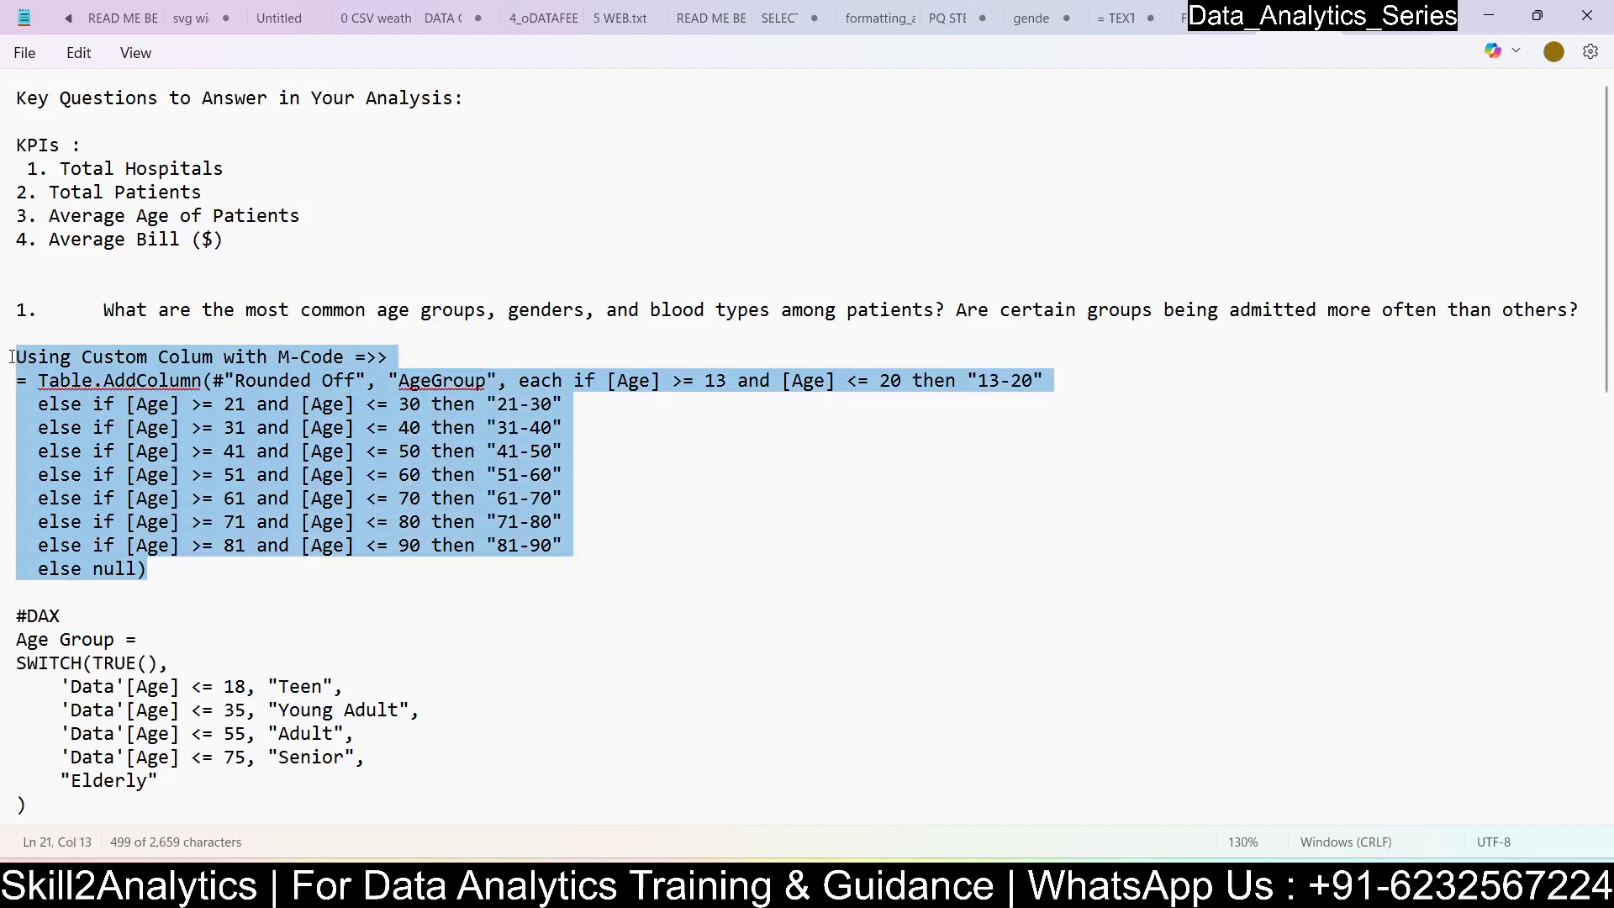
click(67, 387)
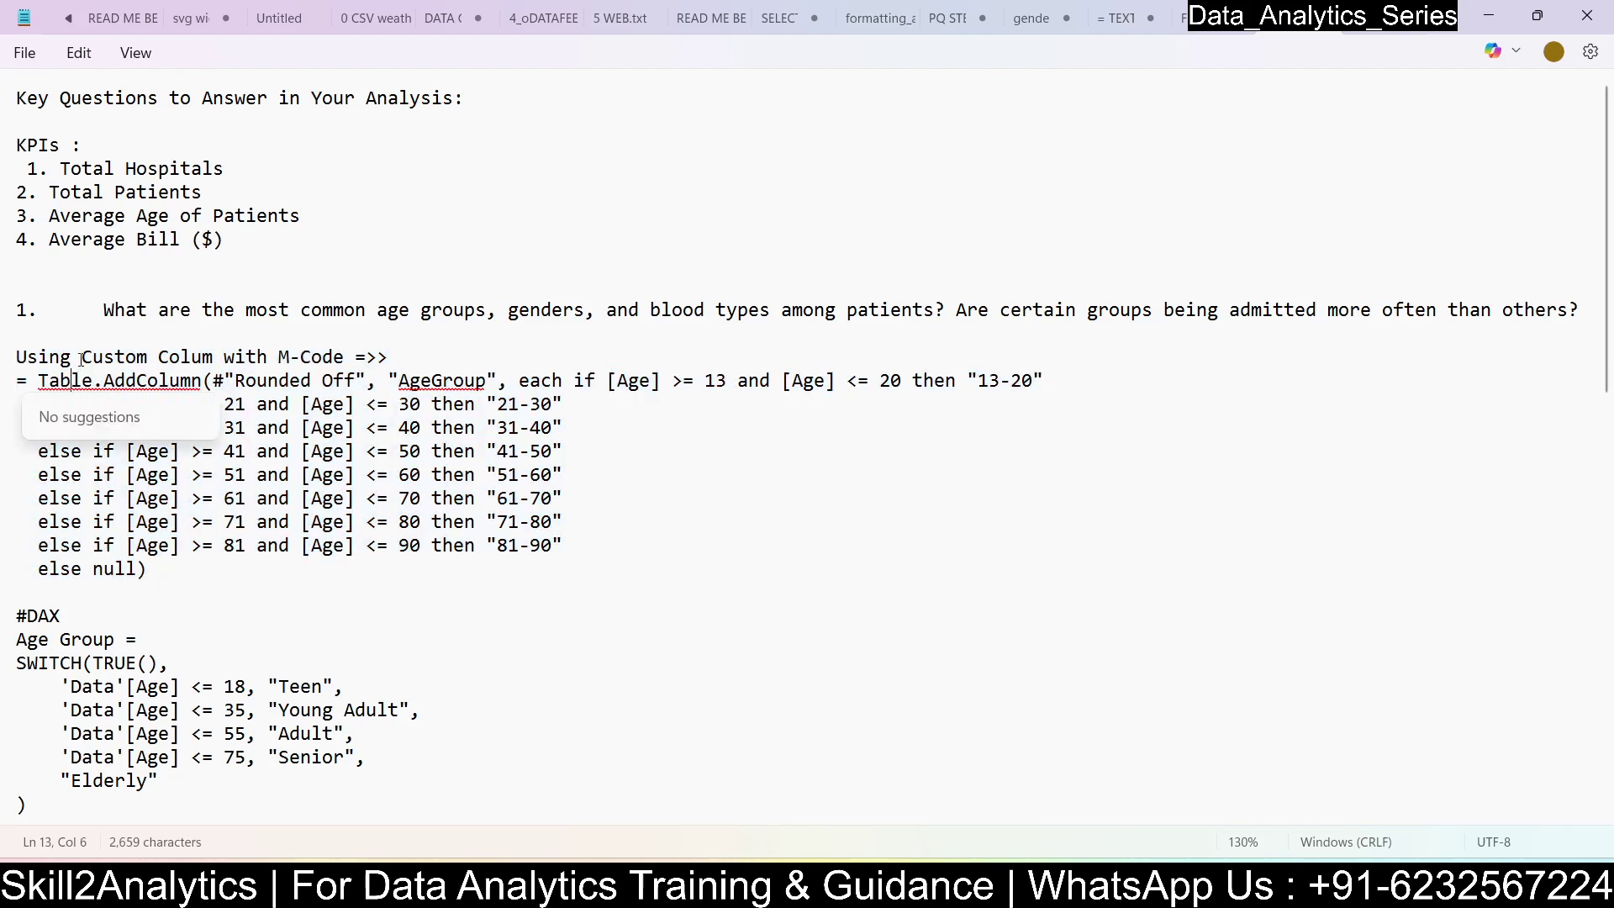
drag(83, 356, 213, 357)
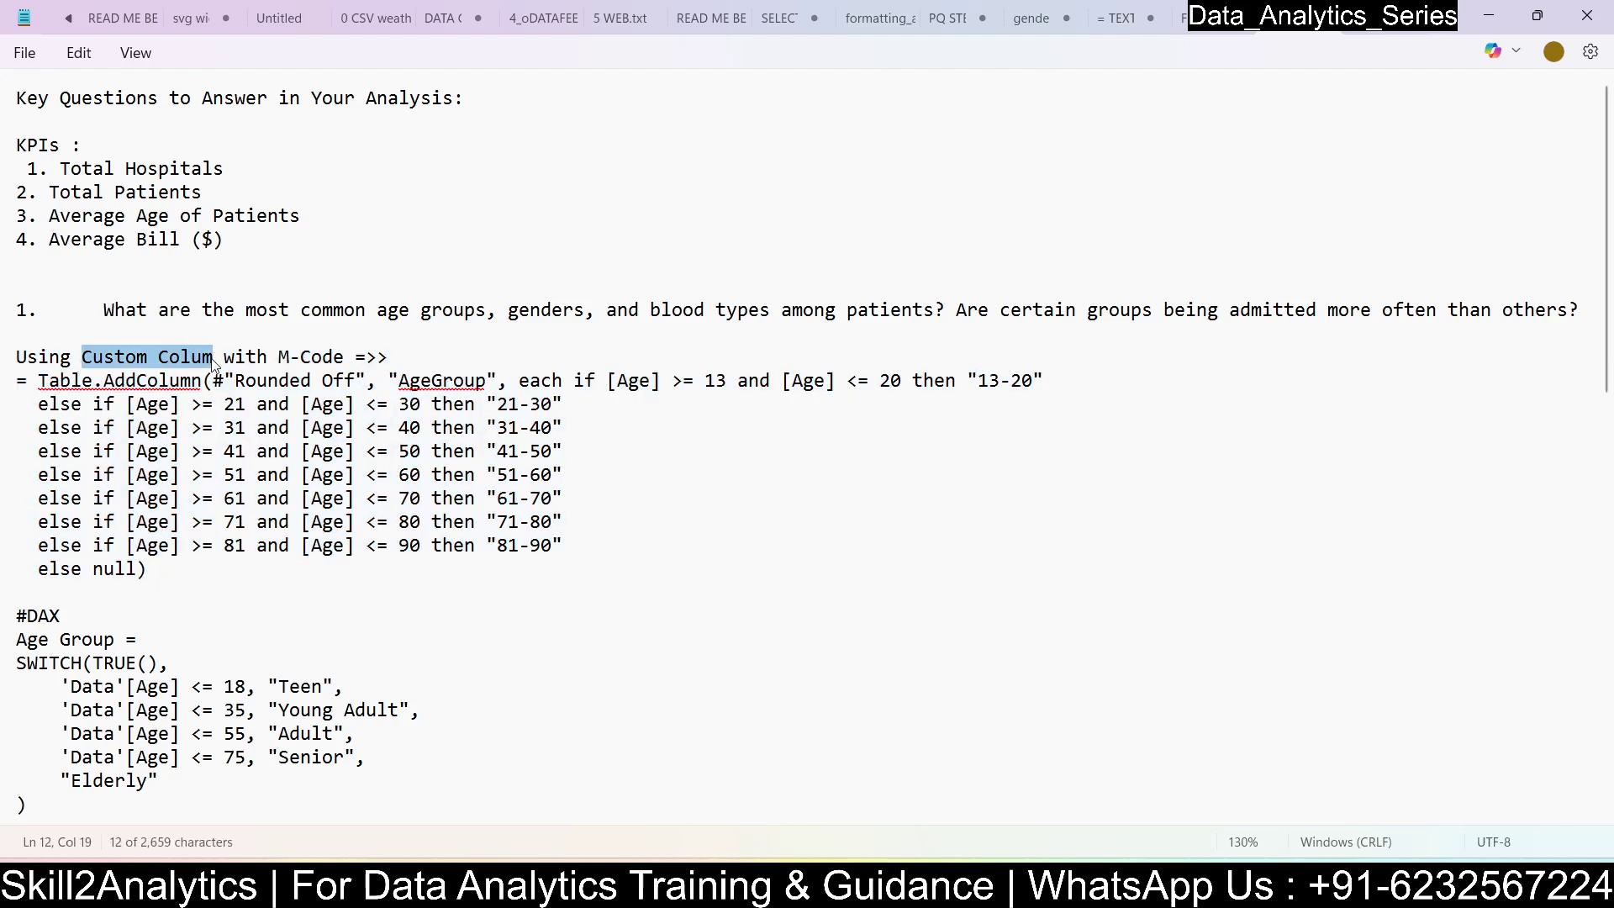
drag(35, 380, 237, 589)
click(237, 590)
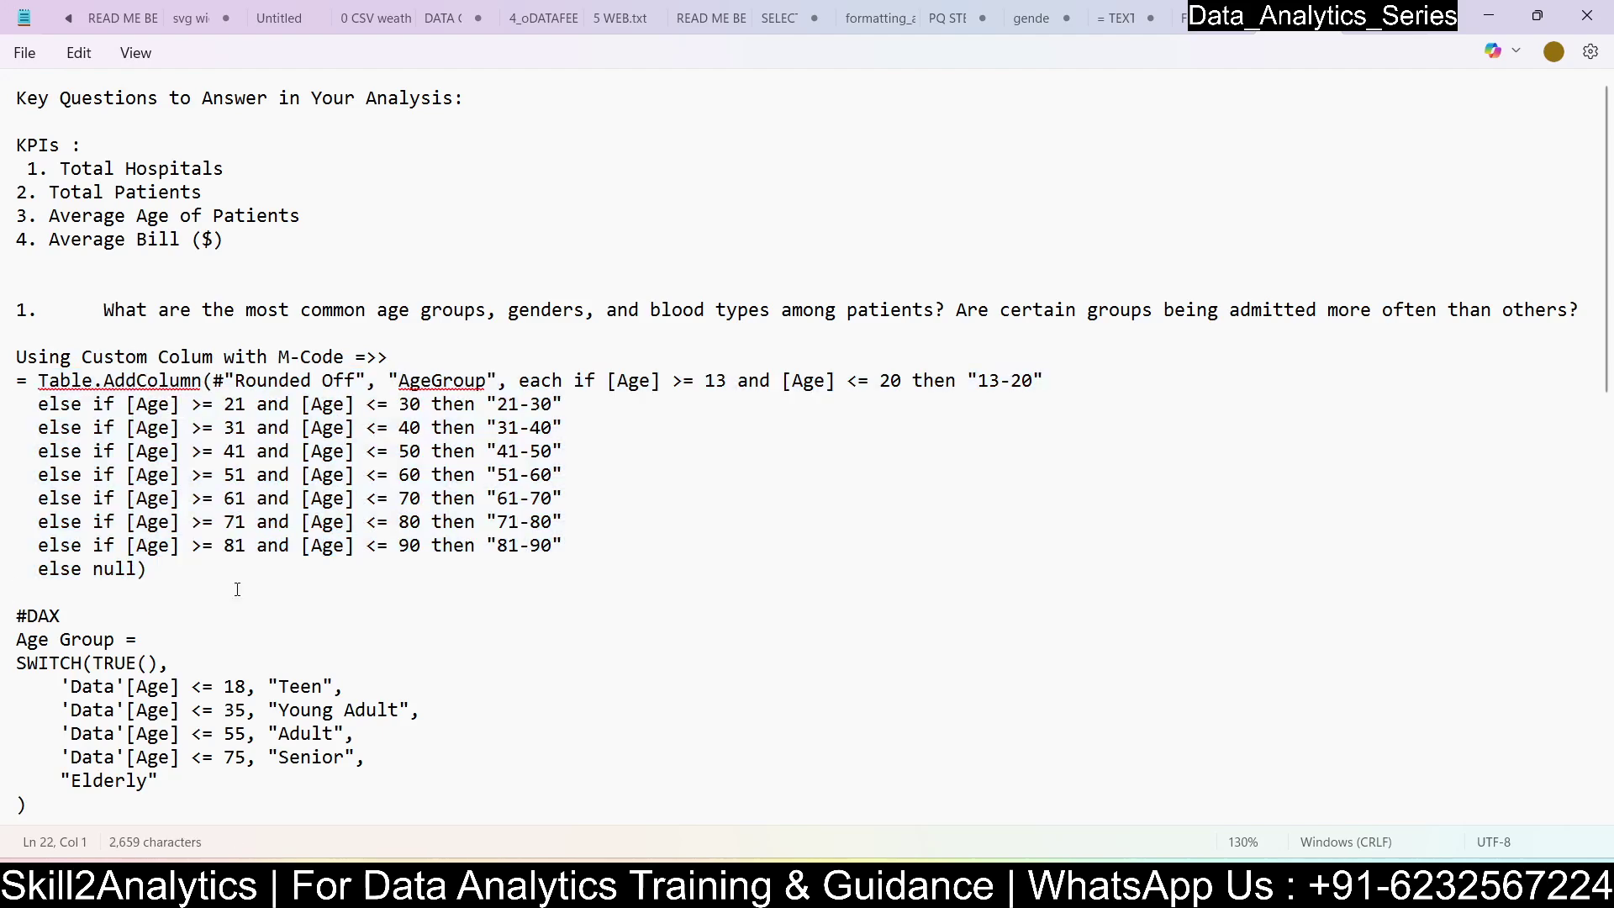
- Review both DAX age group formulas in the notes and copy the Age Group SWITCH formula with the Teen to Elderly labels
scroll(244, 530, down, 4)
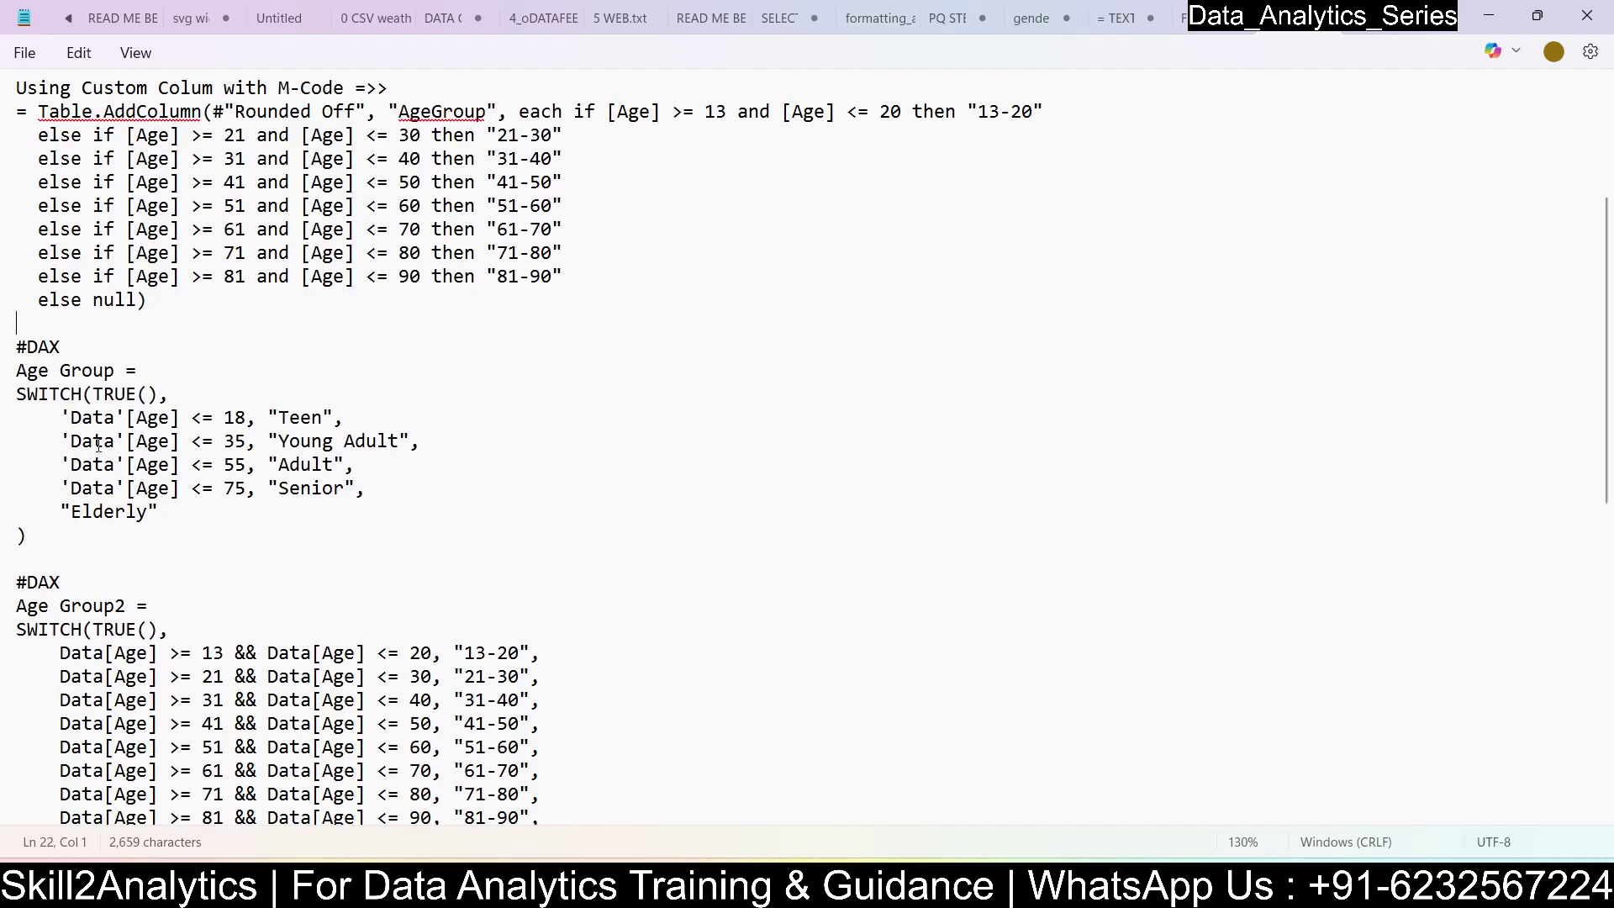
scroll(99, 445, down, 2)
drag(463, 536, 523, 537)
drag(276, 373, 334, 372)
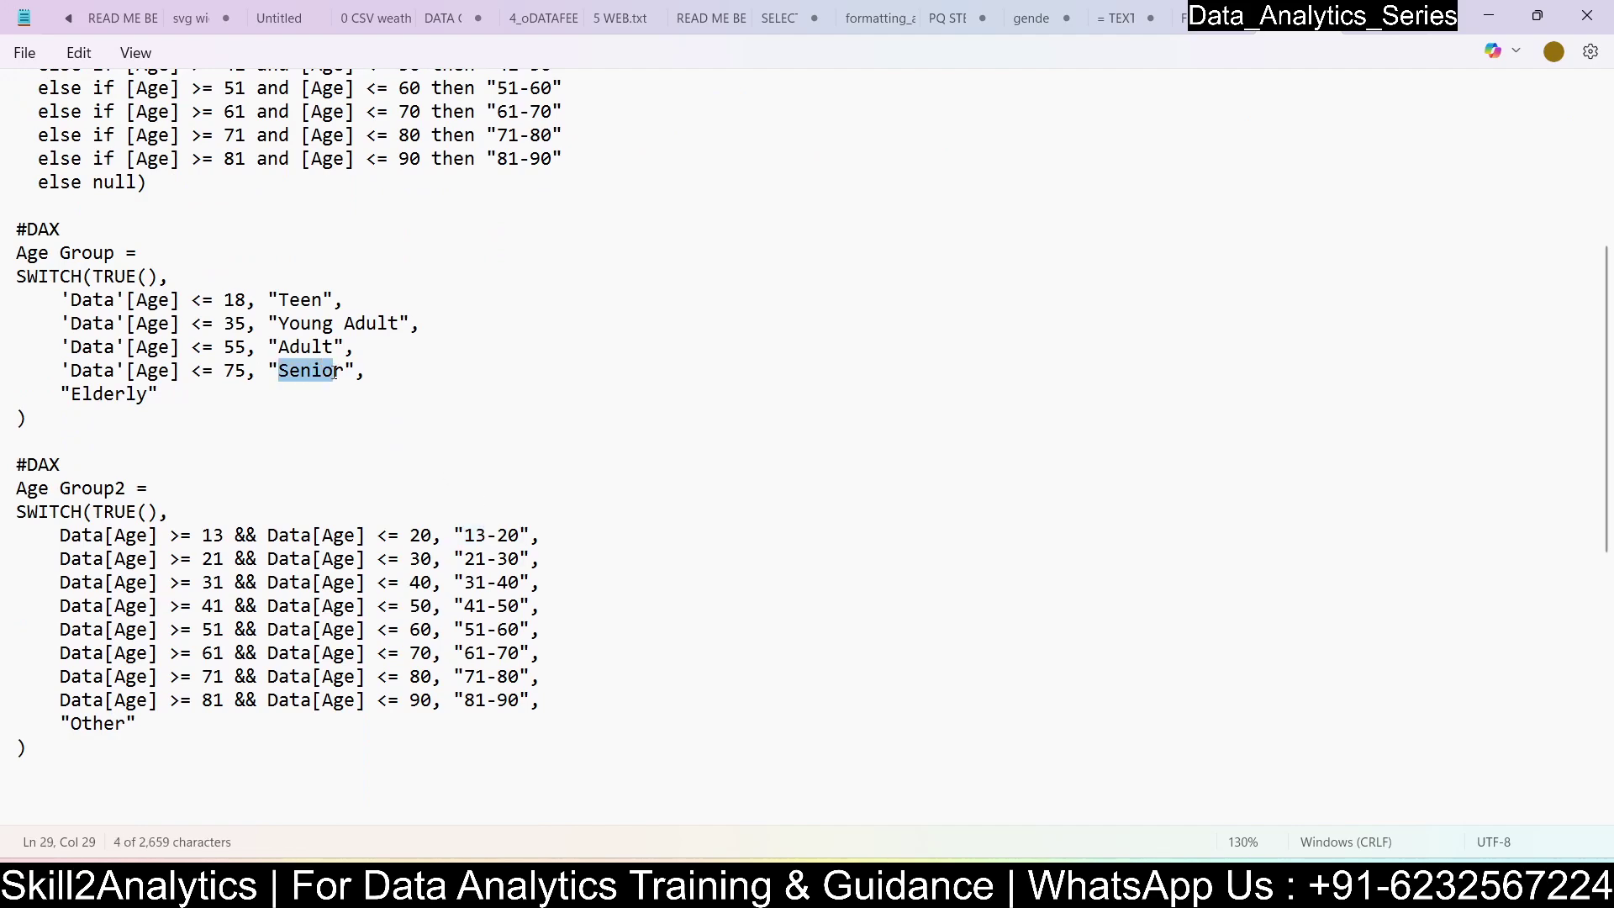
drag(90, 447, 12, 252)
key(ctrl+c)
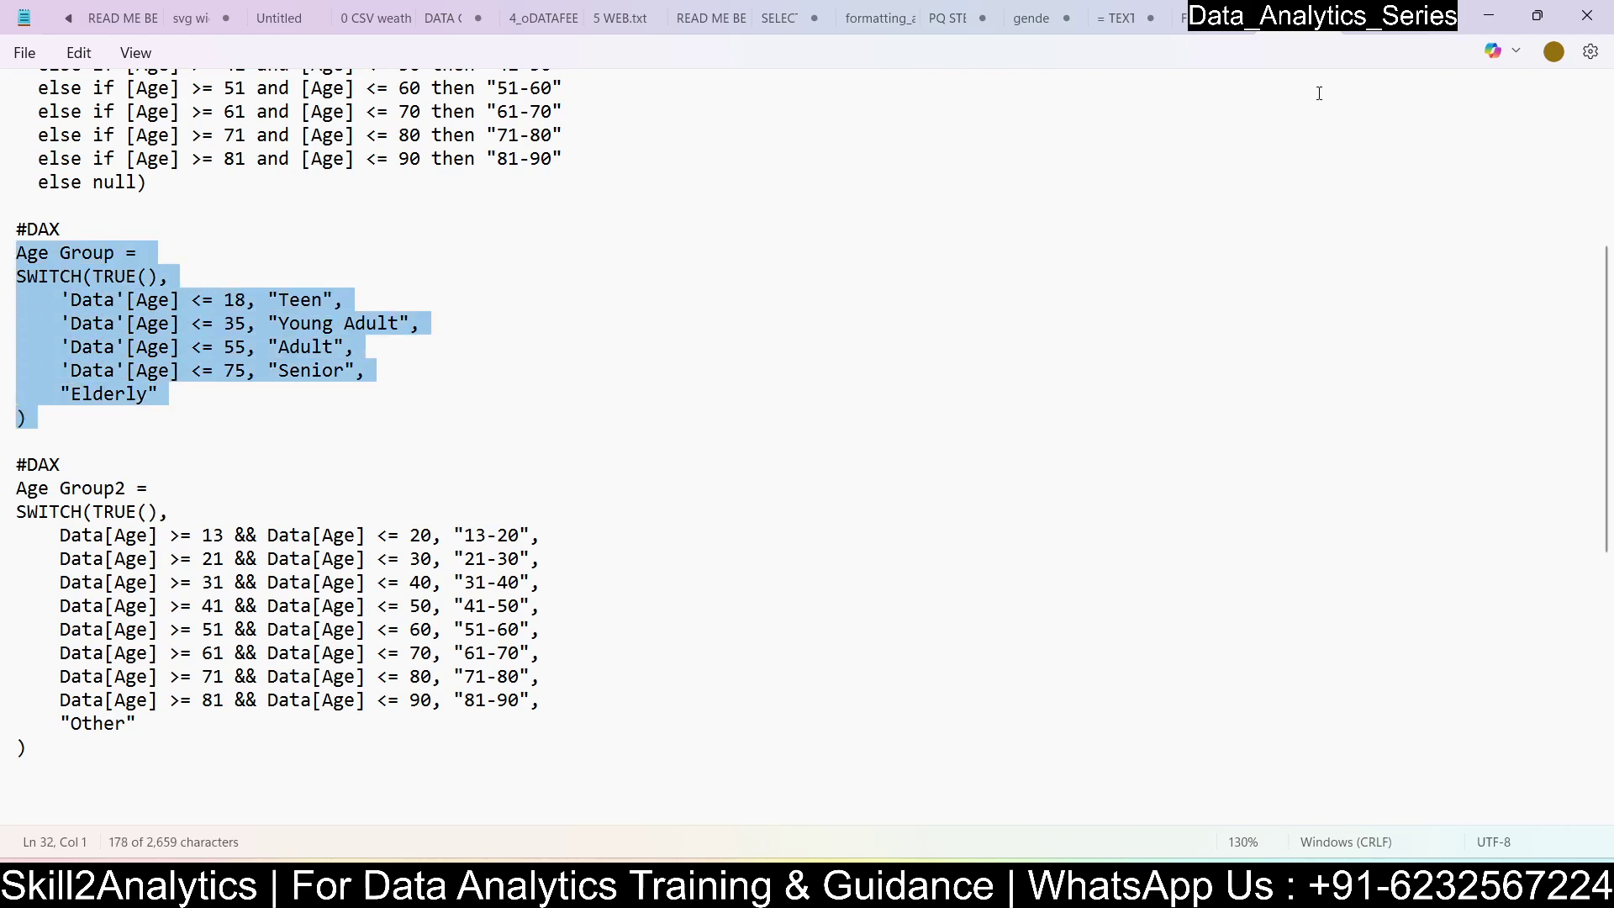
- Switch to Power BI and add a calculated column to the Data table using the copied Age Group SWITCH formula
click(1488, 15)
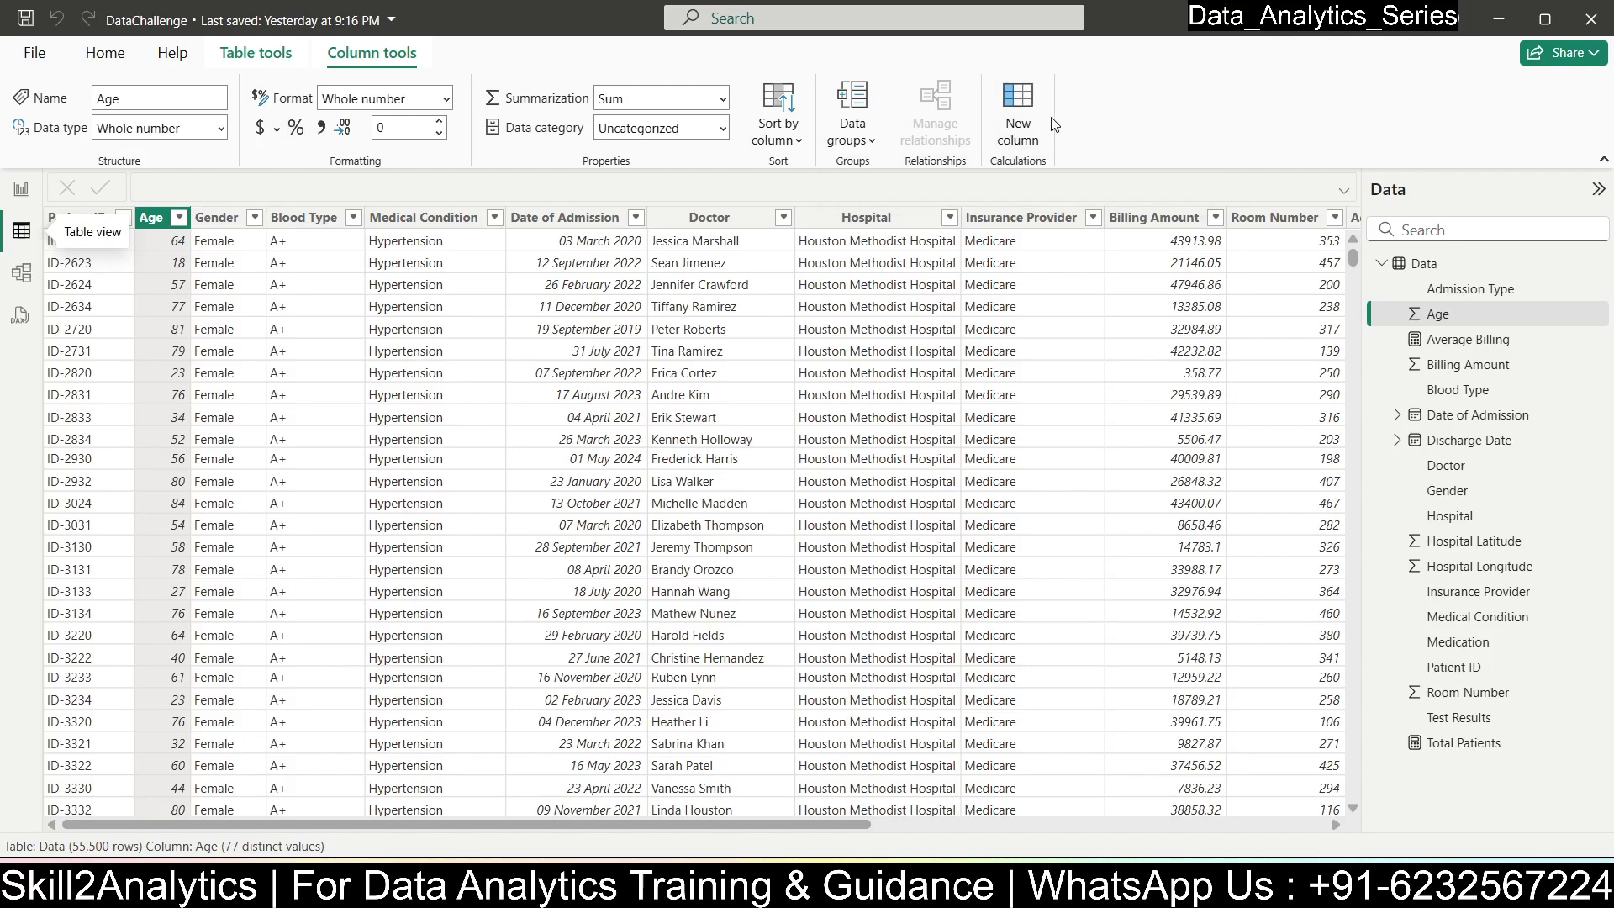
click(1017, 111)
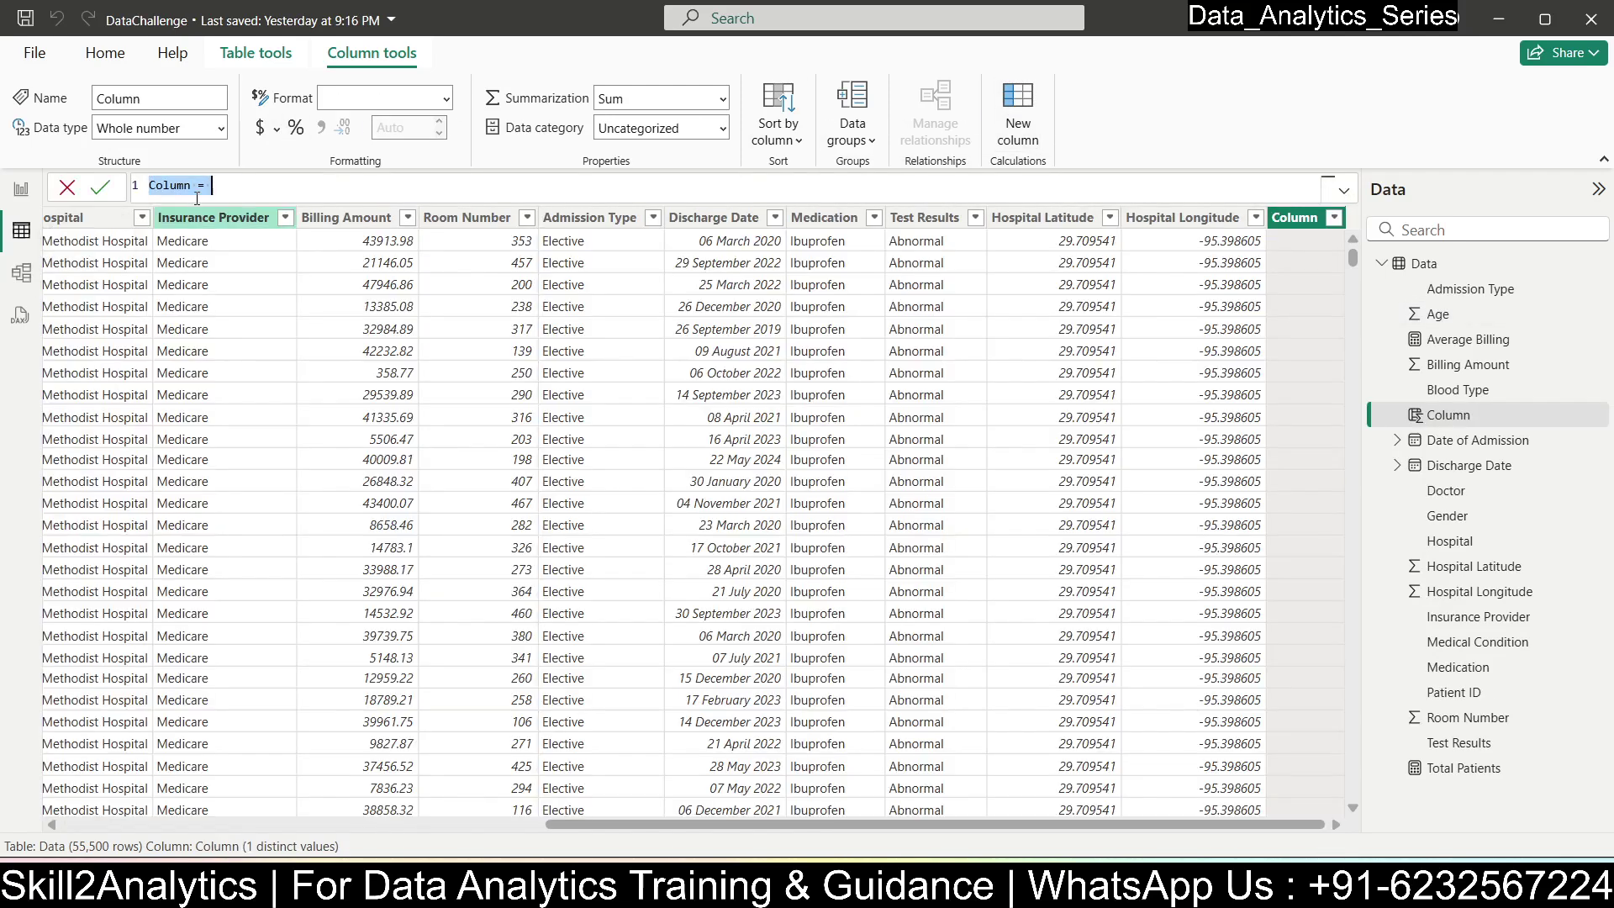
key(ctrl+v)
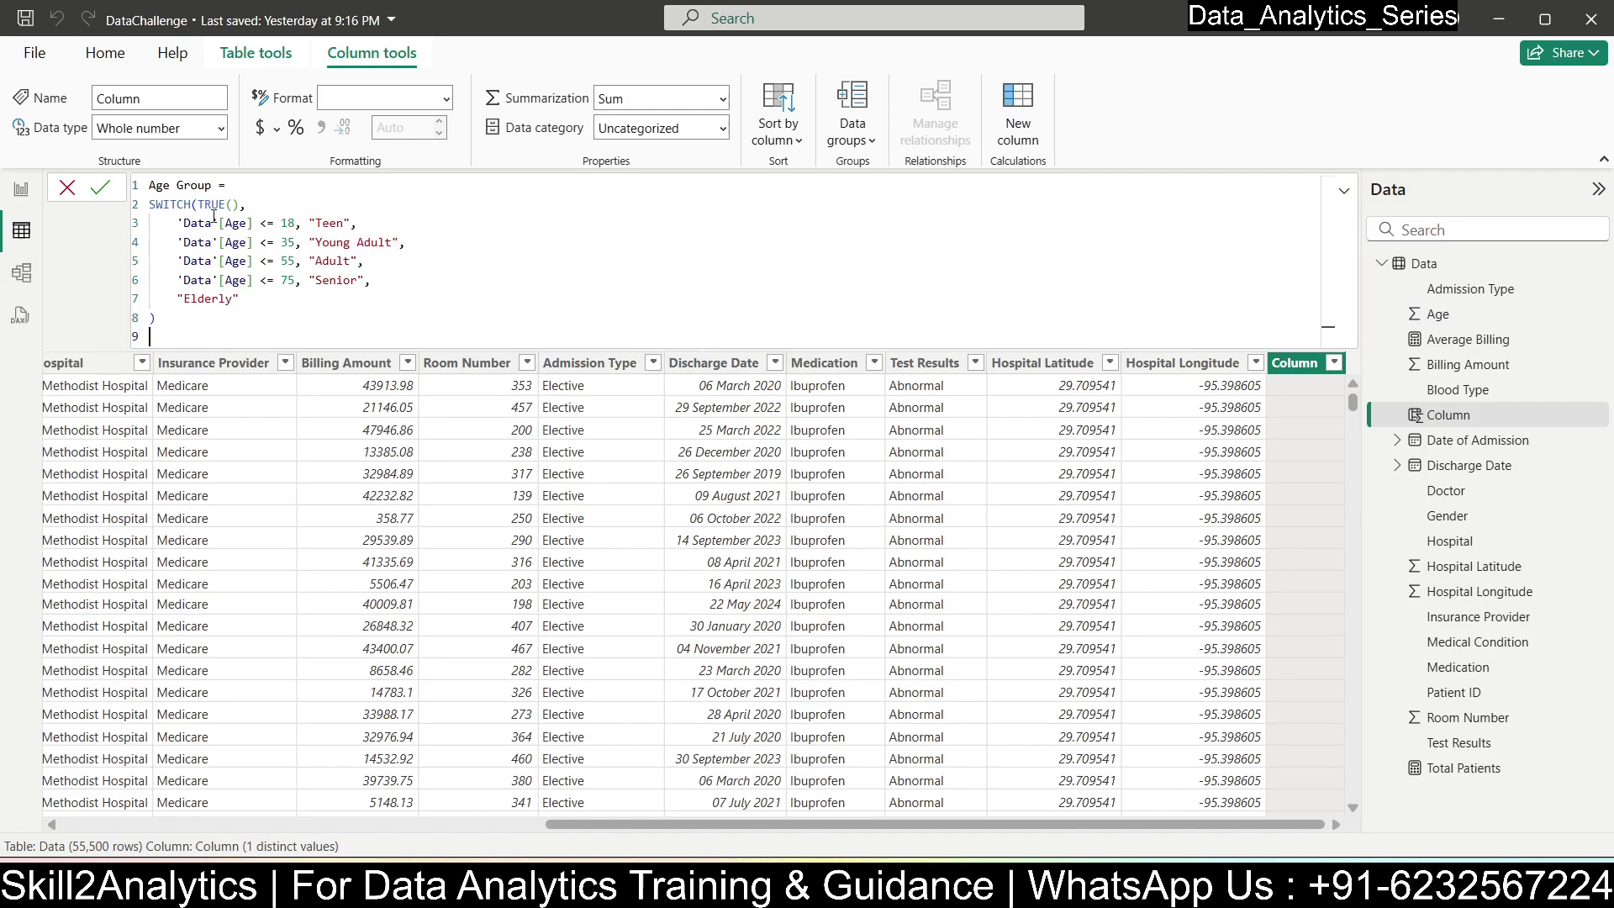
scroll(214, 215, up, 3)
drag(213, 211, 408, 238)
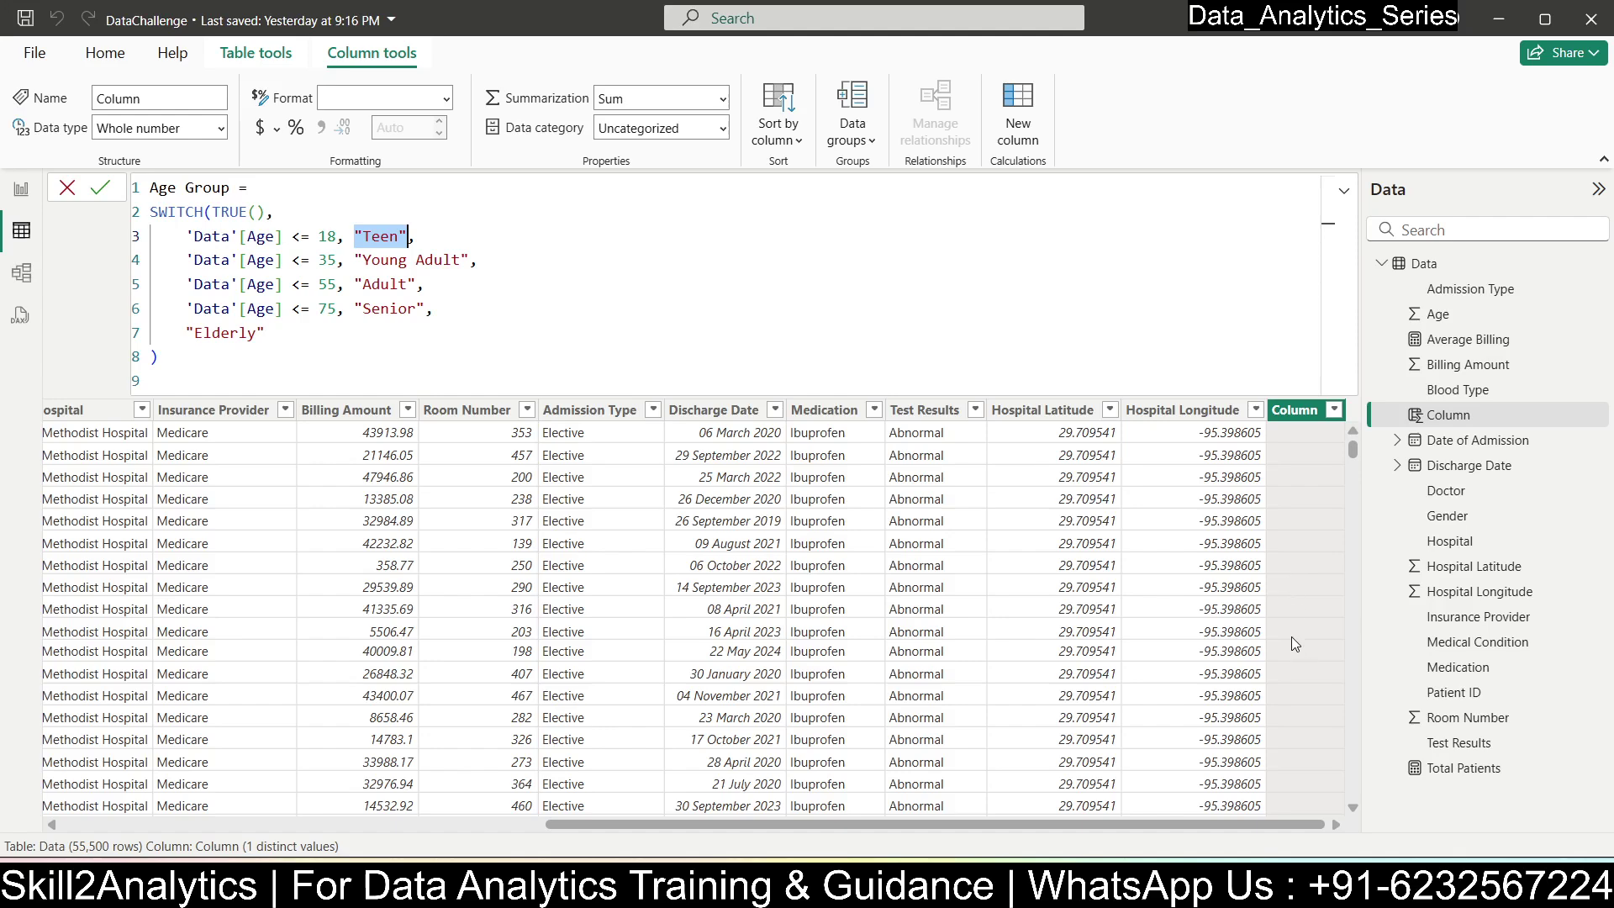
click(99, 188)
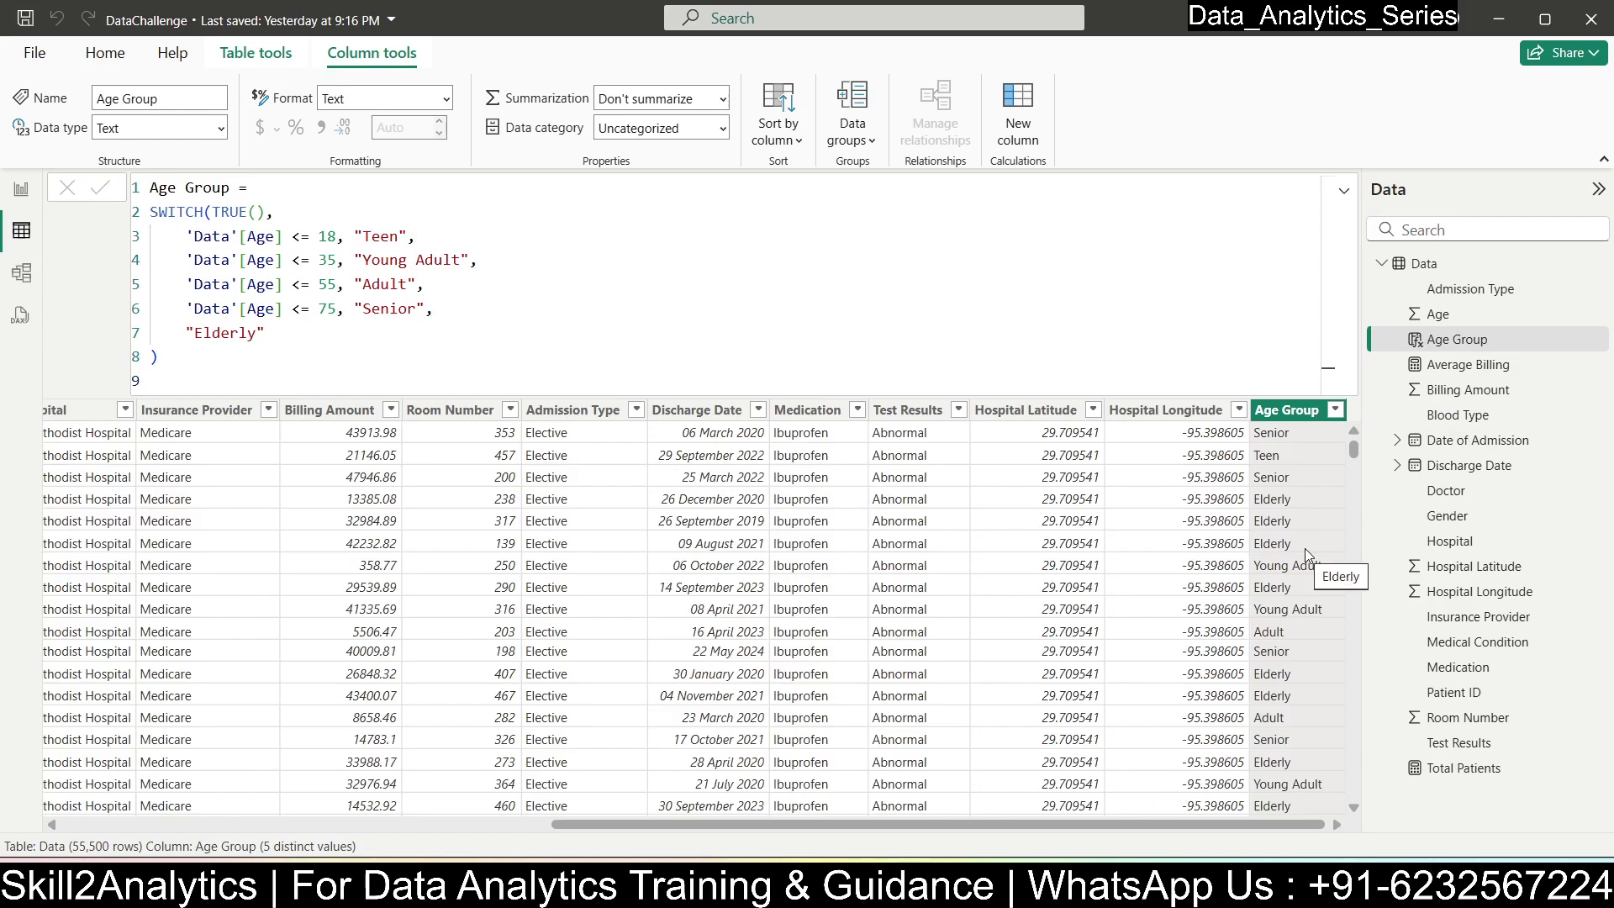
- Rename the Age Group calculated column to Age Group1 in its formula
click(228, 186)
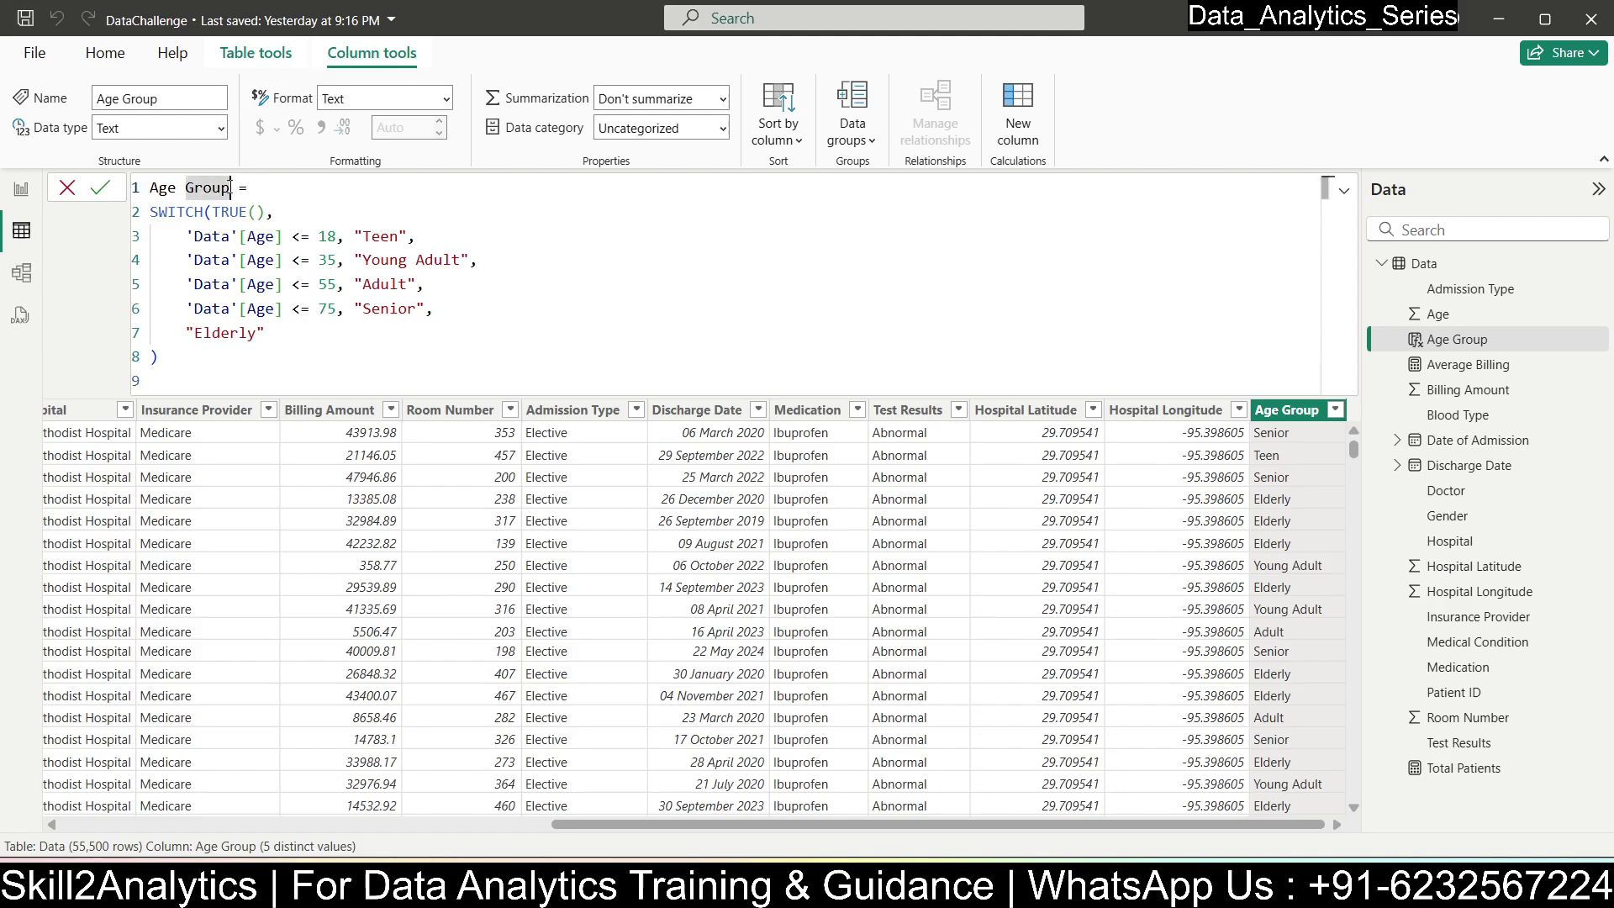
text(1)
click(100, 186)
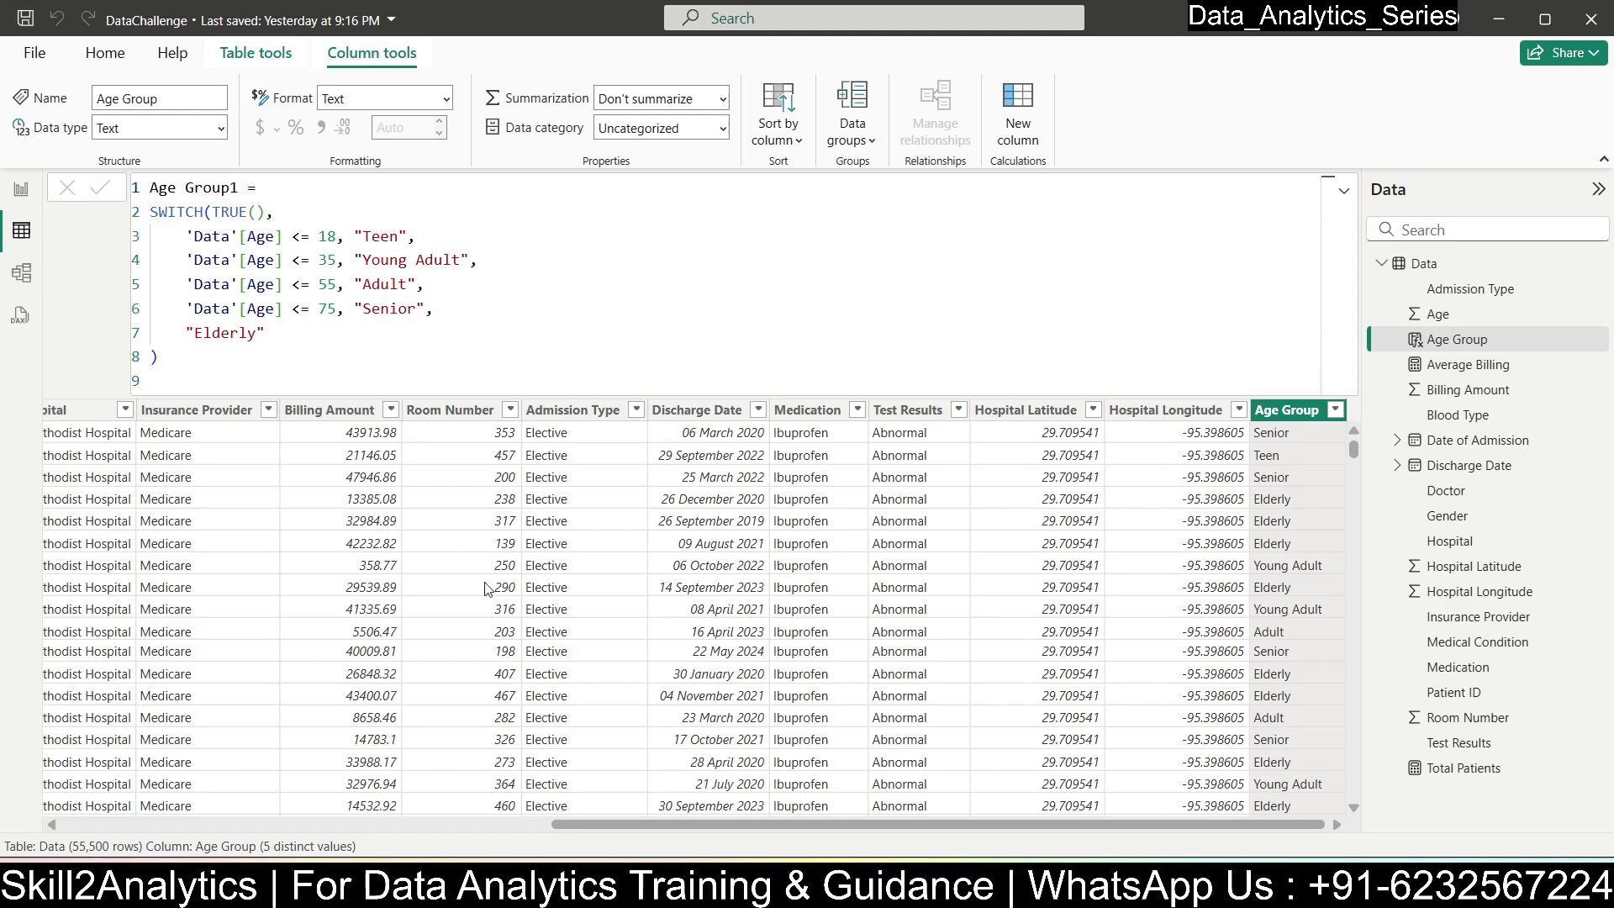
- Switch to the Notepad notes and copy the Age Group2 SWITCH formula with the ranges from 13-20 to 81-90
mouse_move(865, 882)
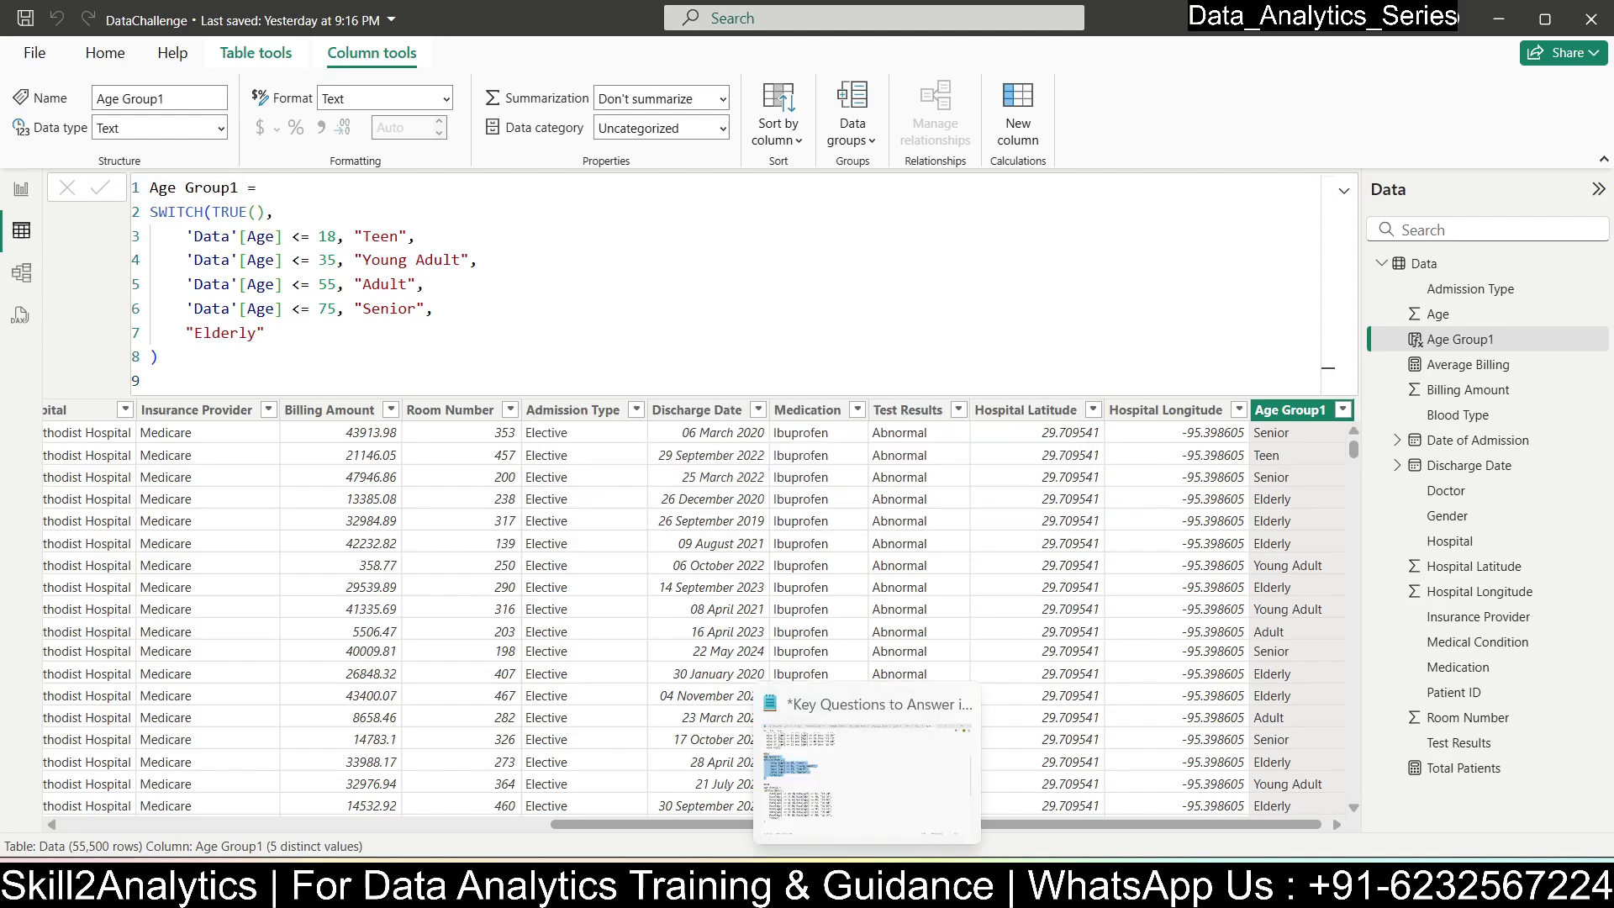
click(849, 757)
scroll(132, 432, down, 3)
scroll(132, 432, down, 1)
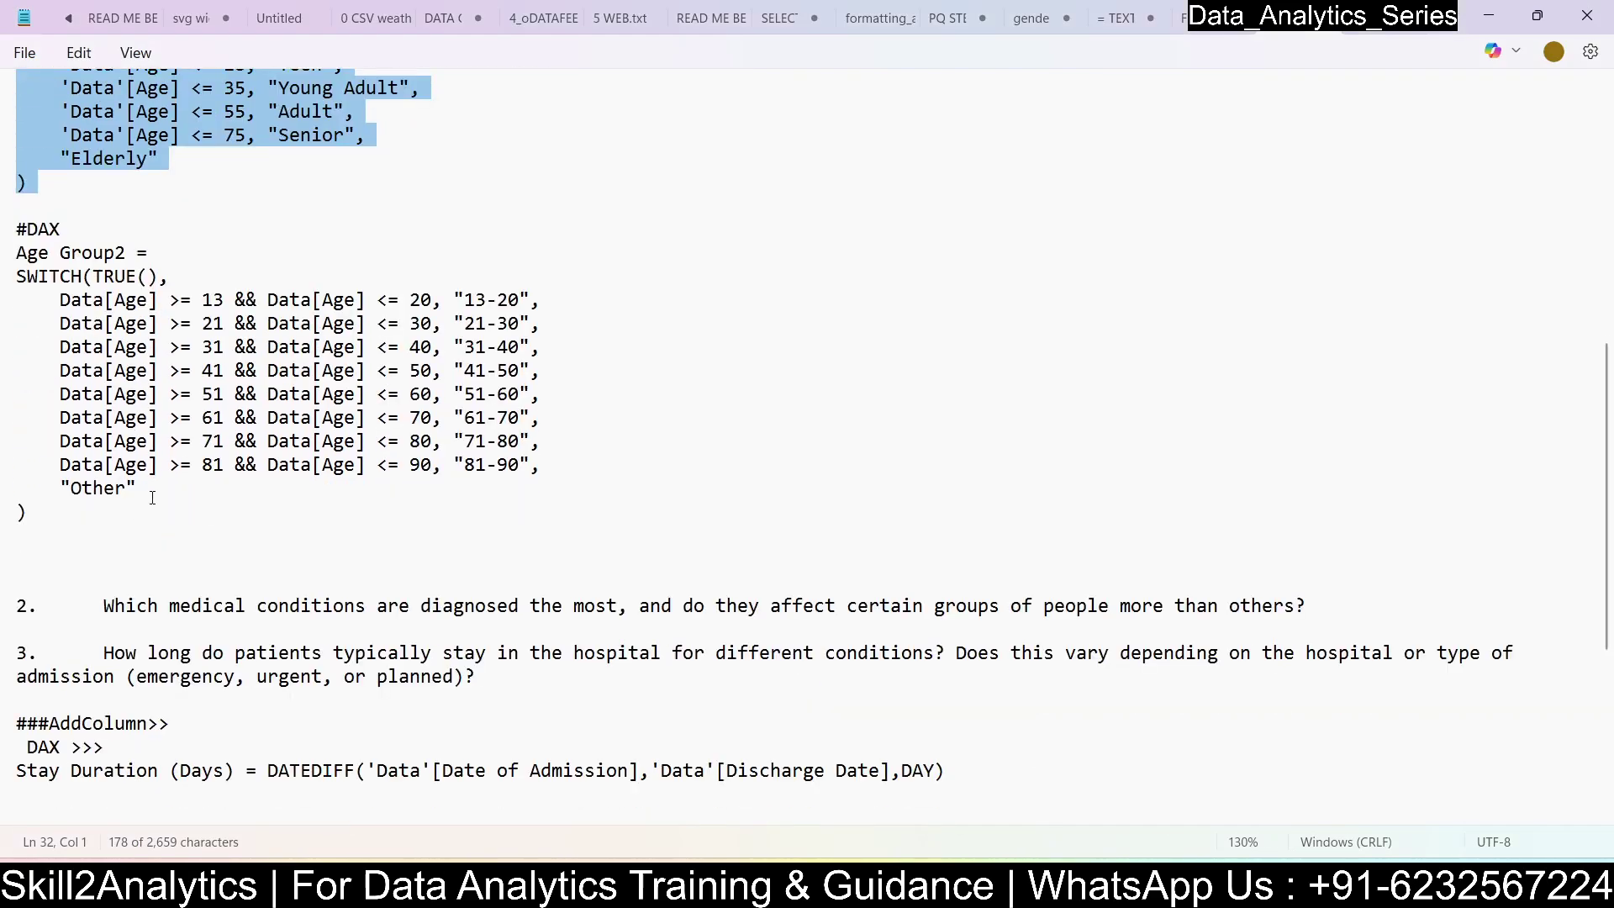
drag(90, 526, 57, 264)
right_click(101, 296)
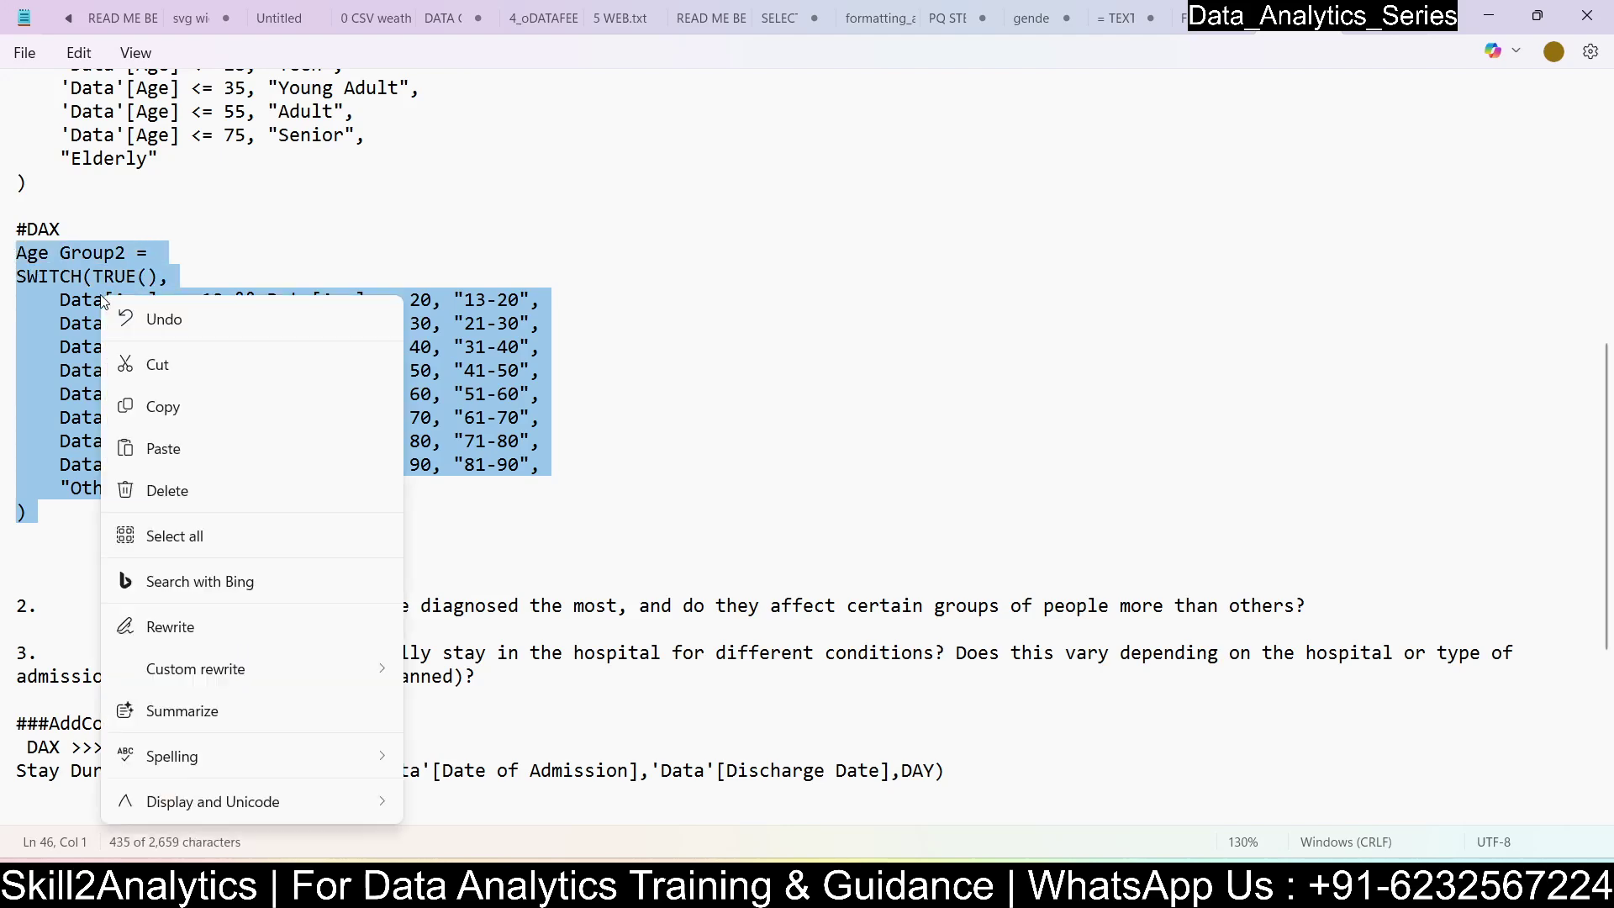
click(162, 404)
click(29, 276)
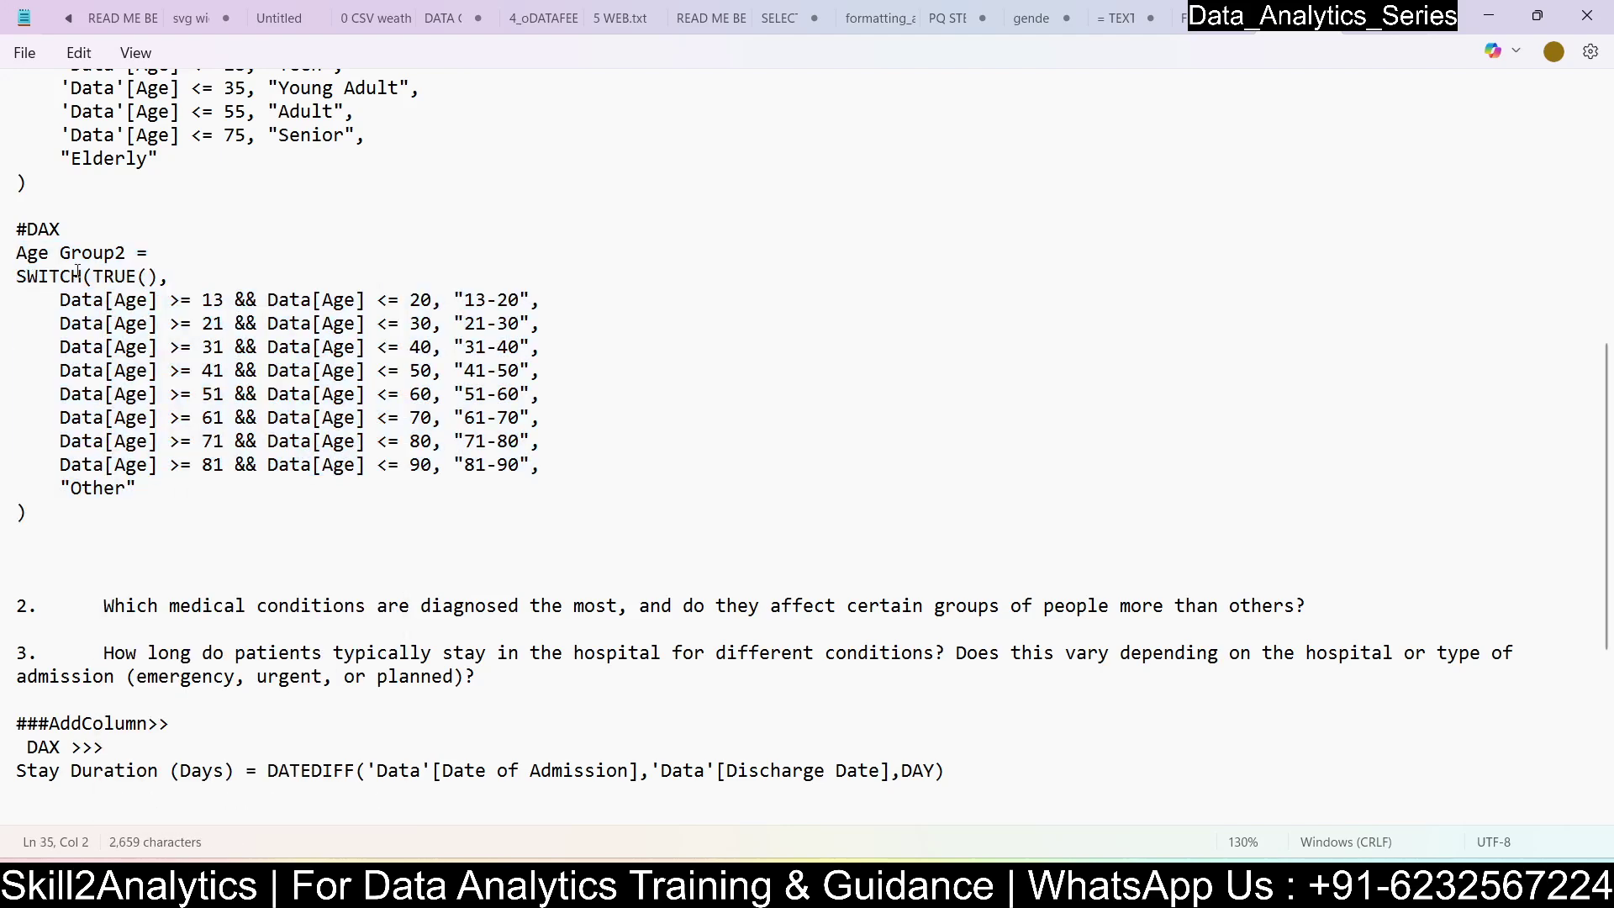
- Switch to Power BI and add a calculated column to the Data table using the copied Age Group2 SWITCH formula
drag(60, 300, 261, 299)
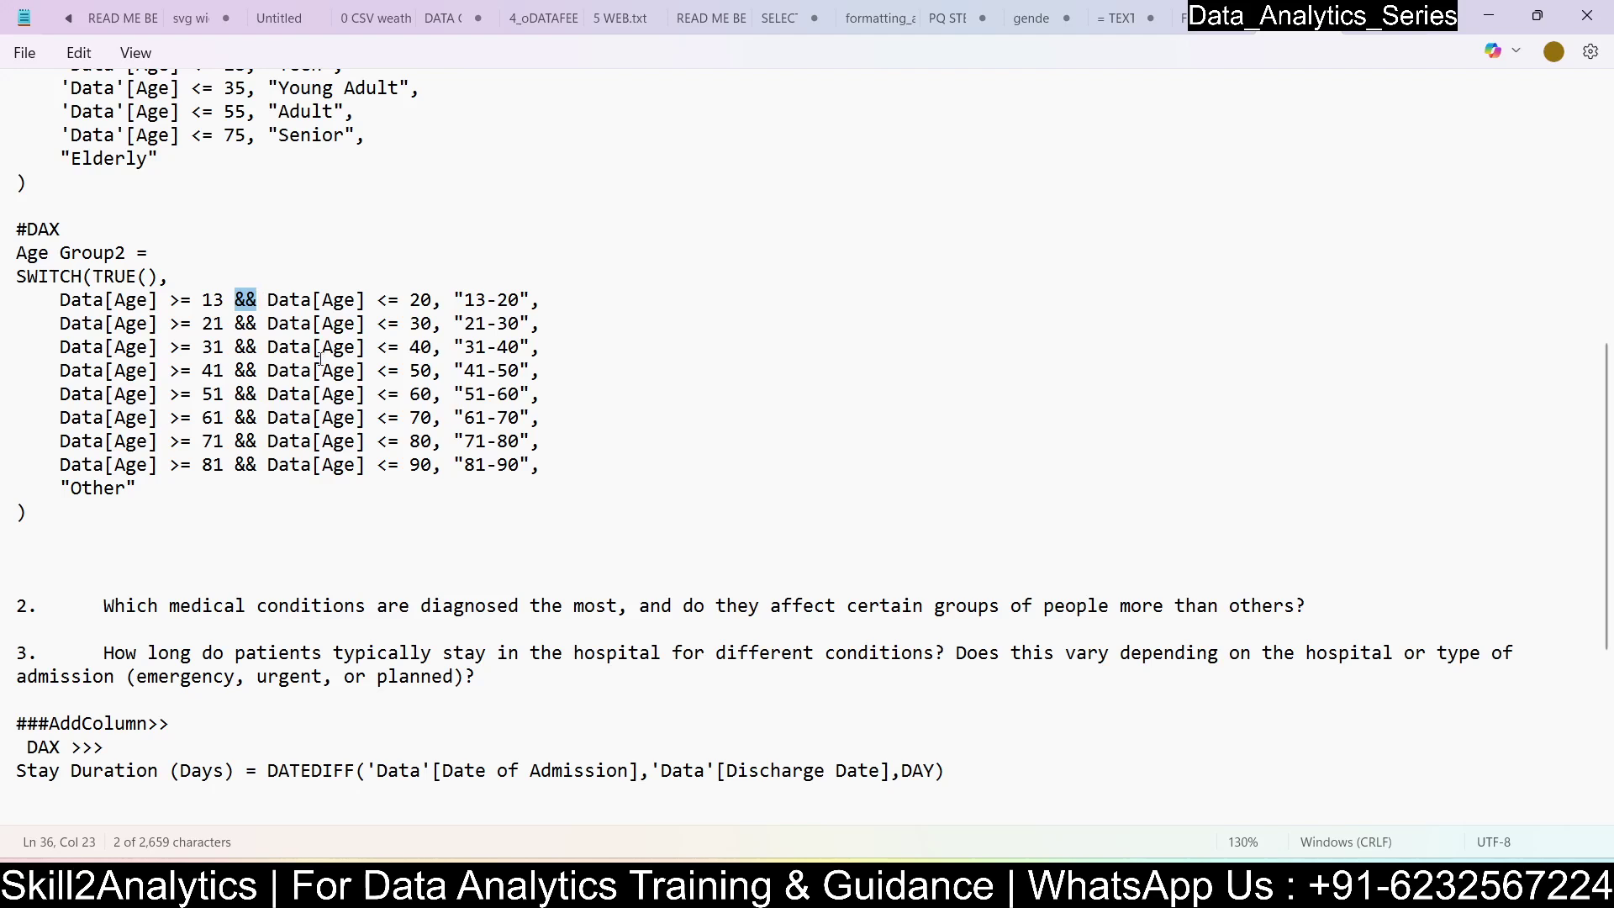
drag(377, 300, 530, 302)
click(1488, 16)
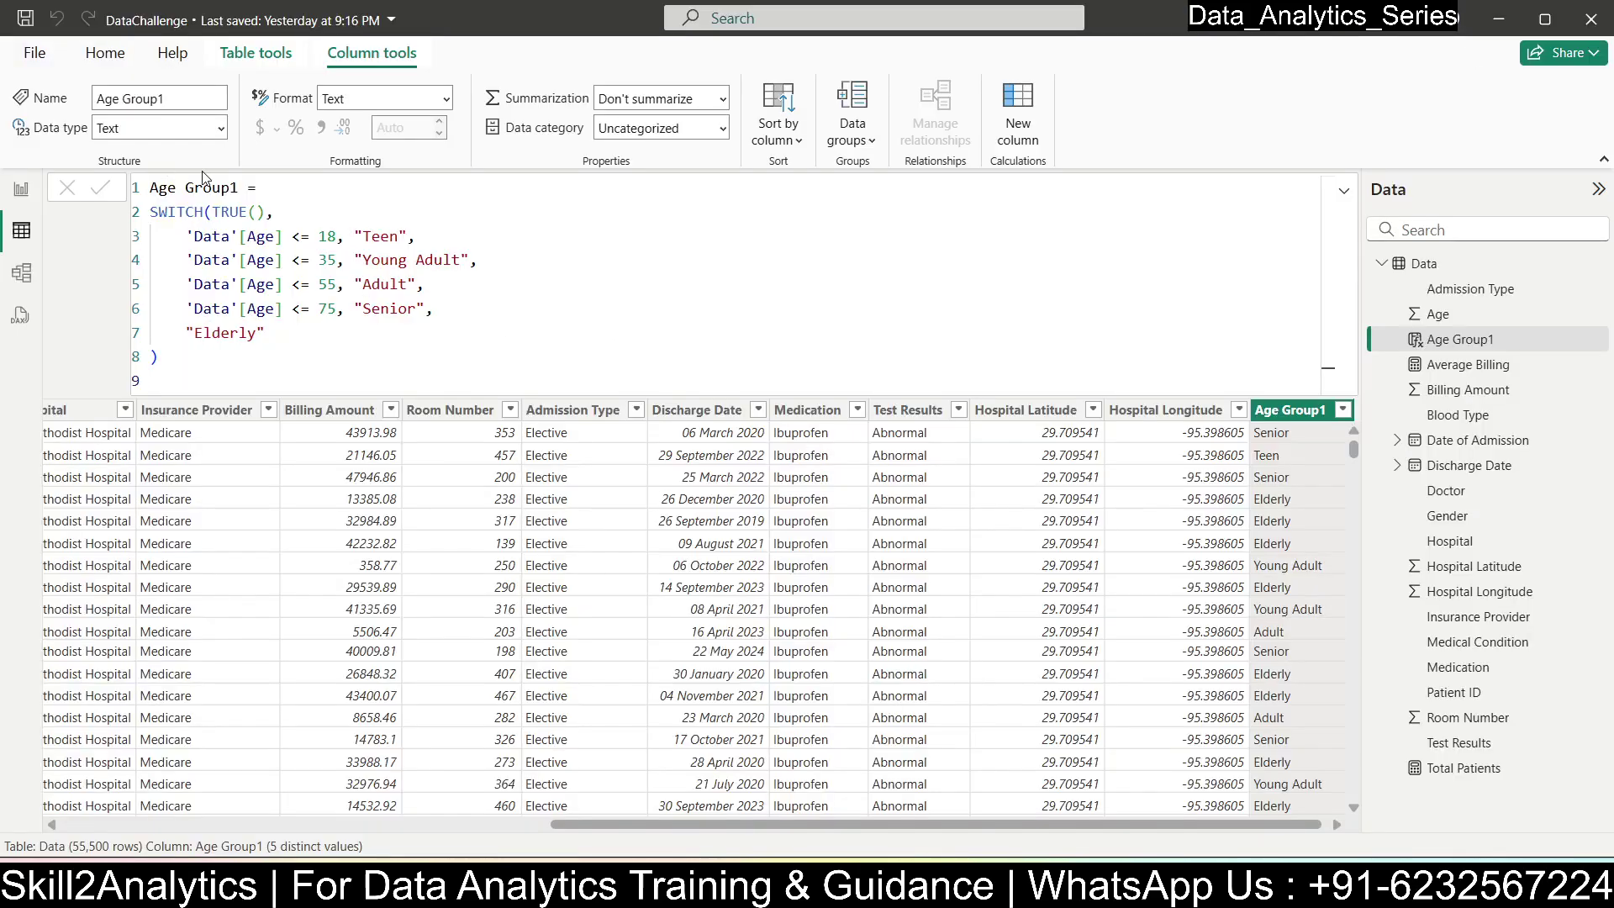
click(1018, 118)
key(ctrl+a)
key(ctrl+v)
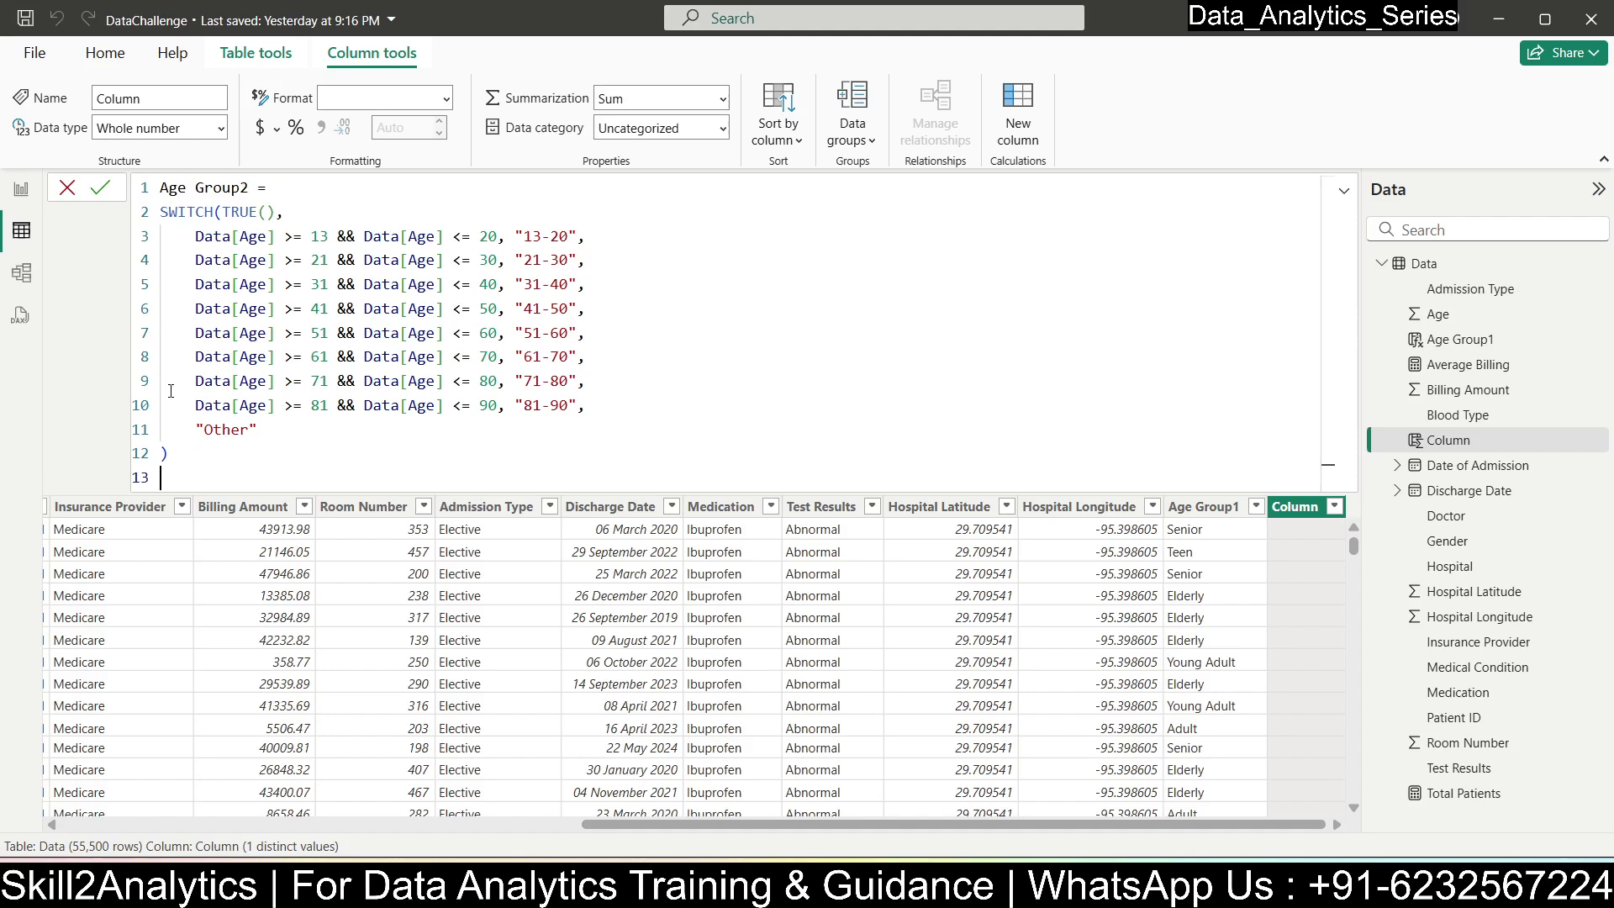
click(99, 190)
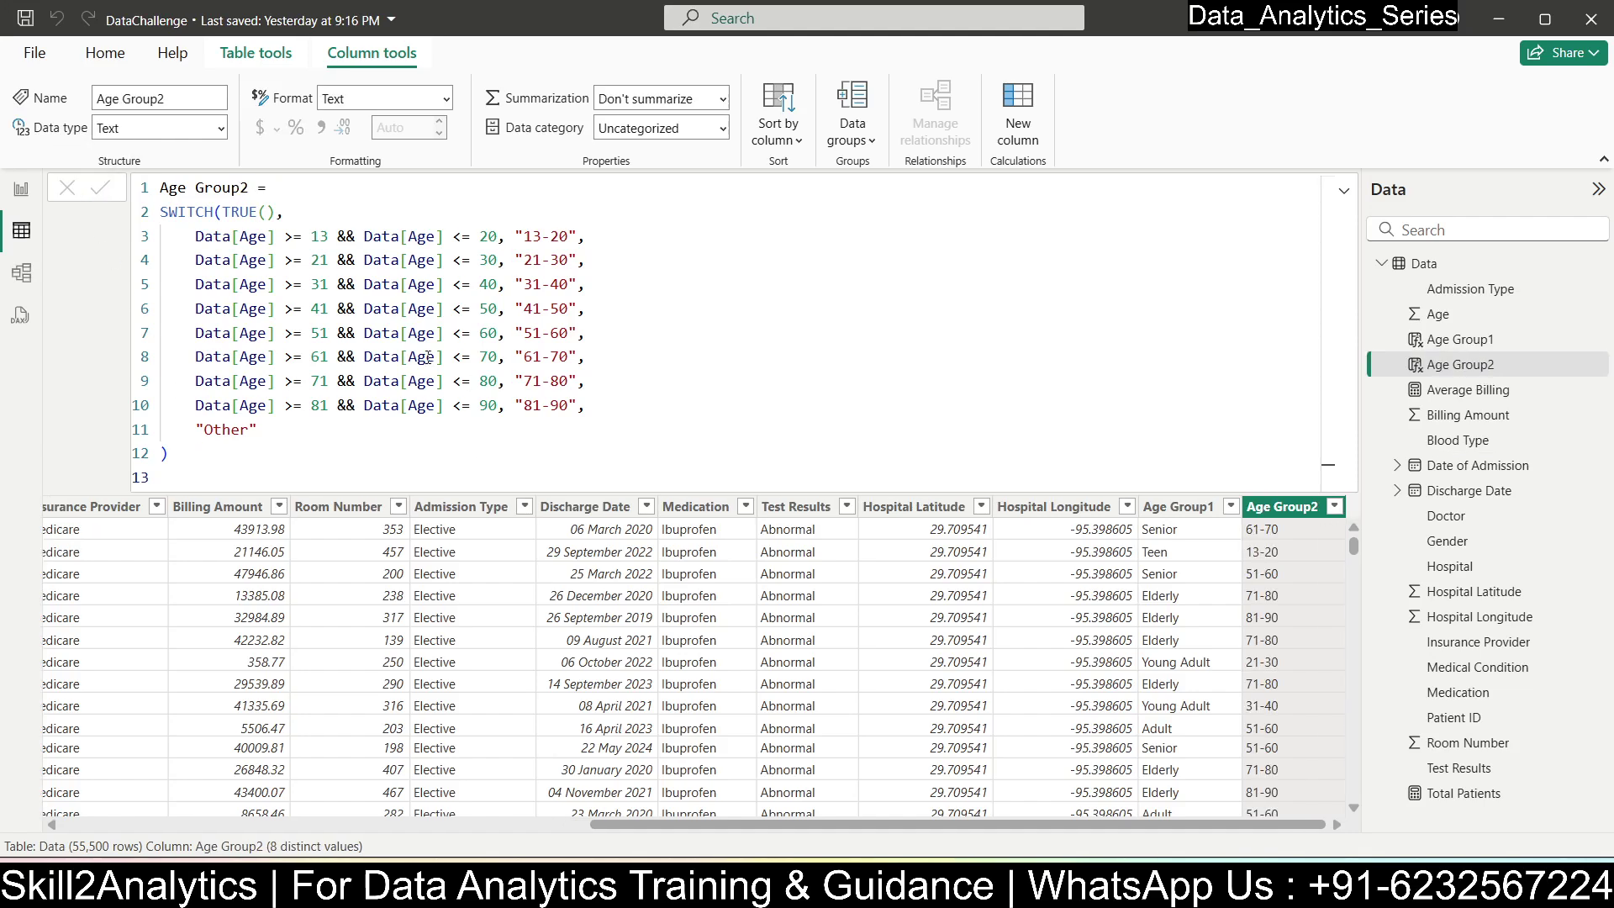
- Examine the Age Group2 formula and the Age Group1 and Age Group2 columns in the Data table
click(1343, 190)
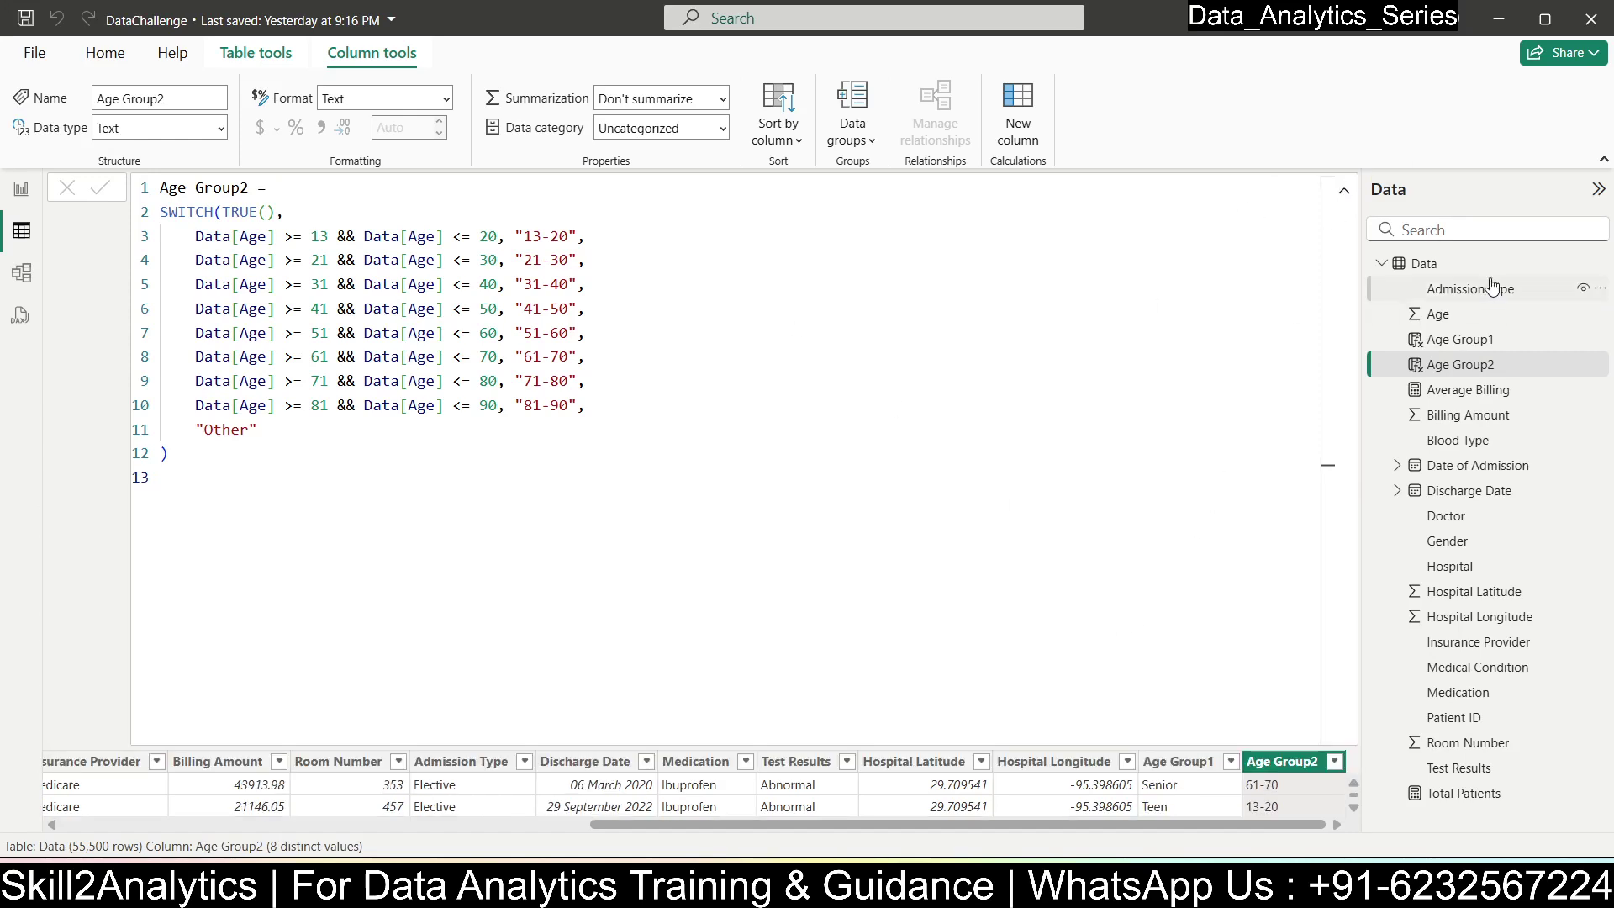
click(1343, 191)
click(1419, 267)
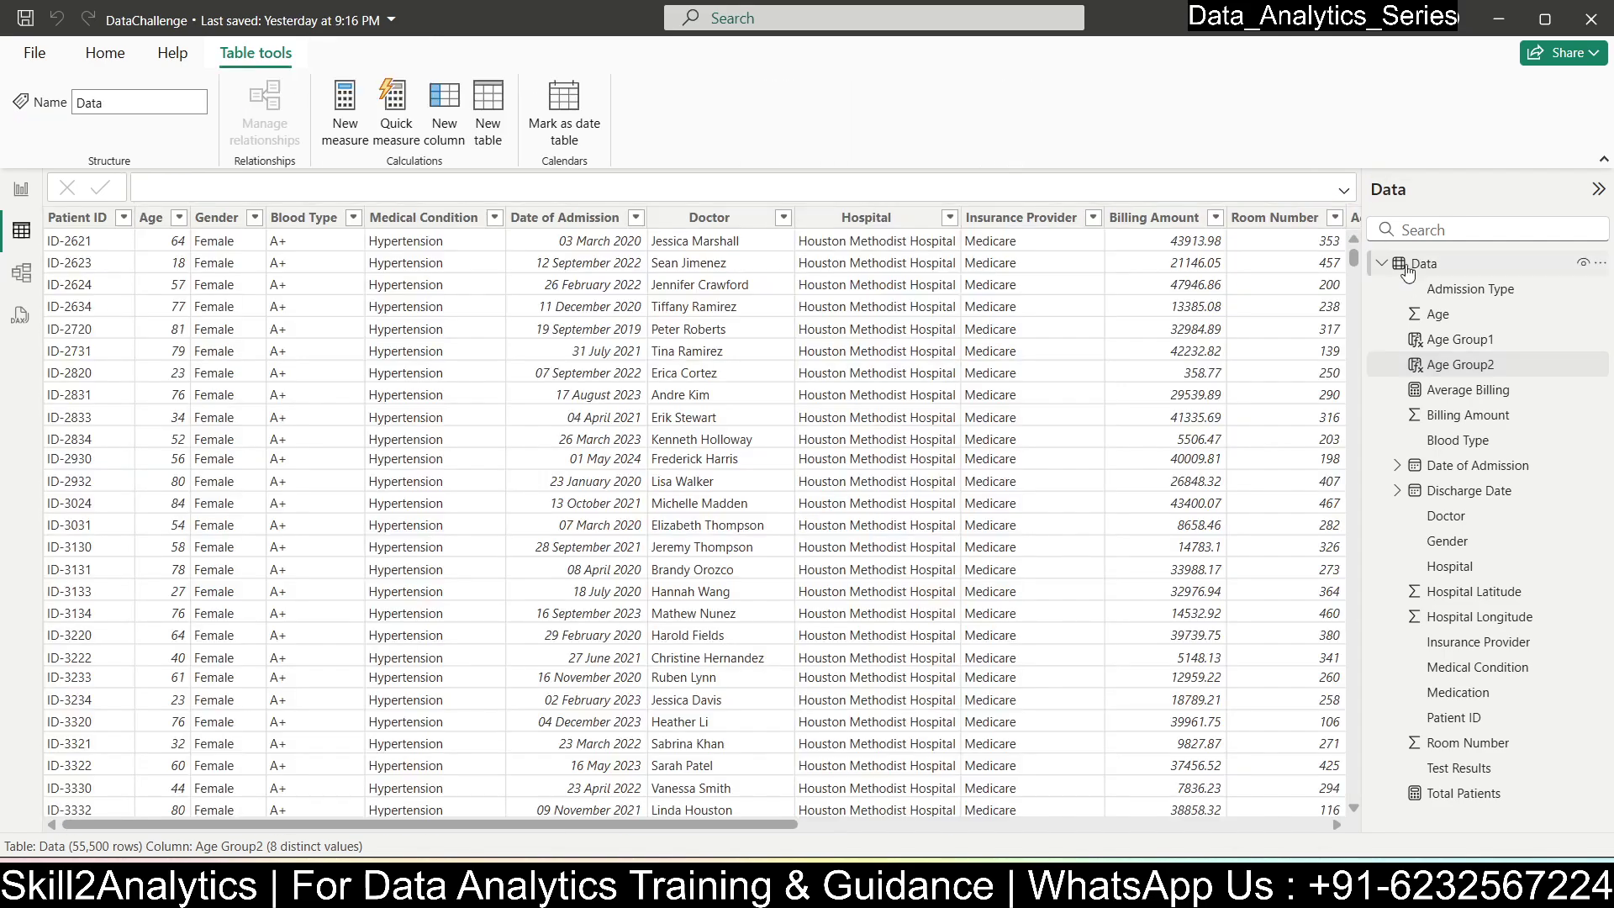
click(1277, 833)
click(1278, 833)
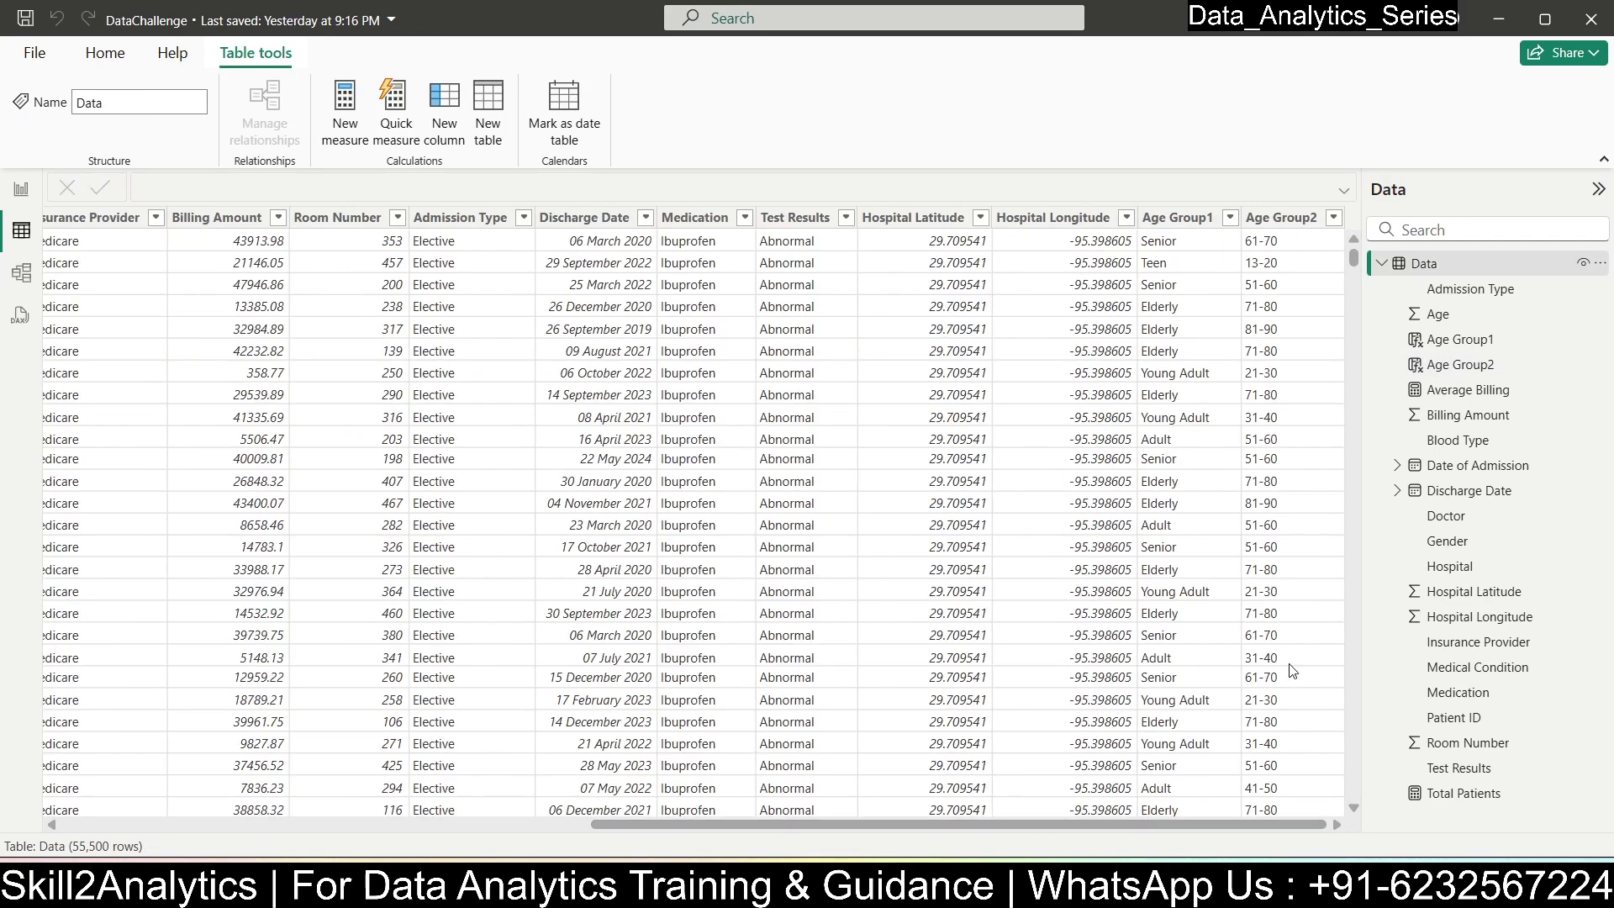
click(1187, 219)
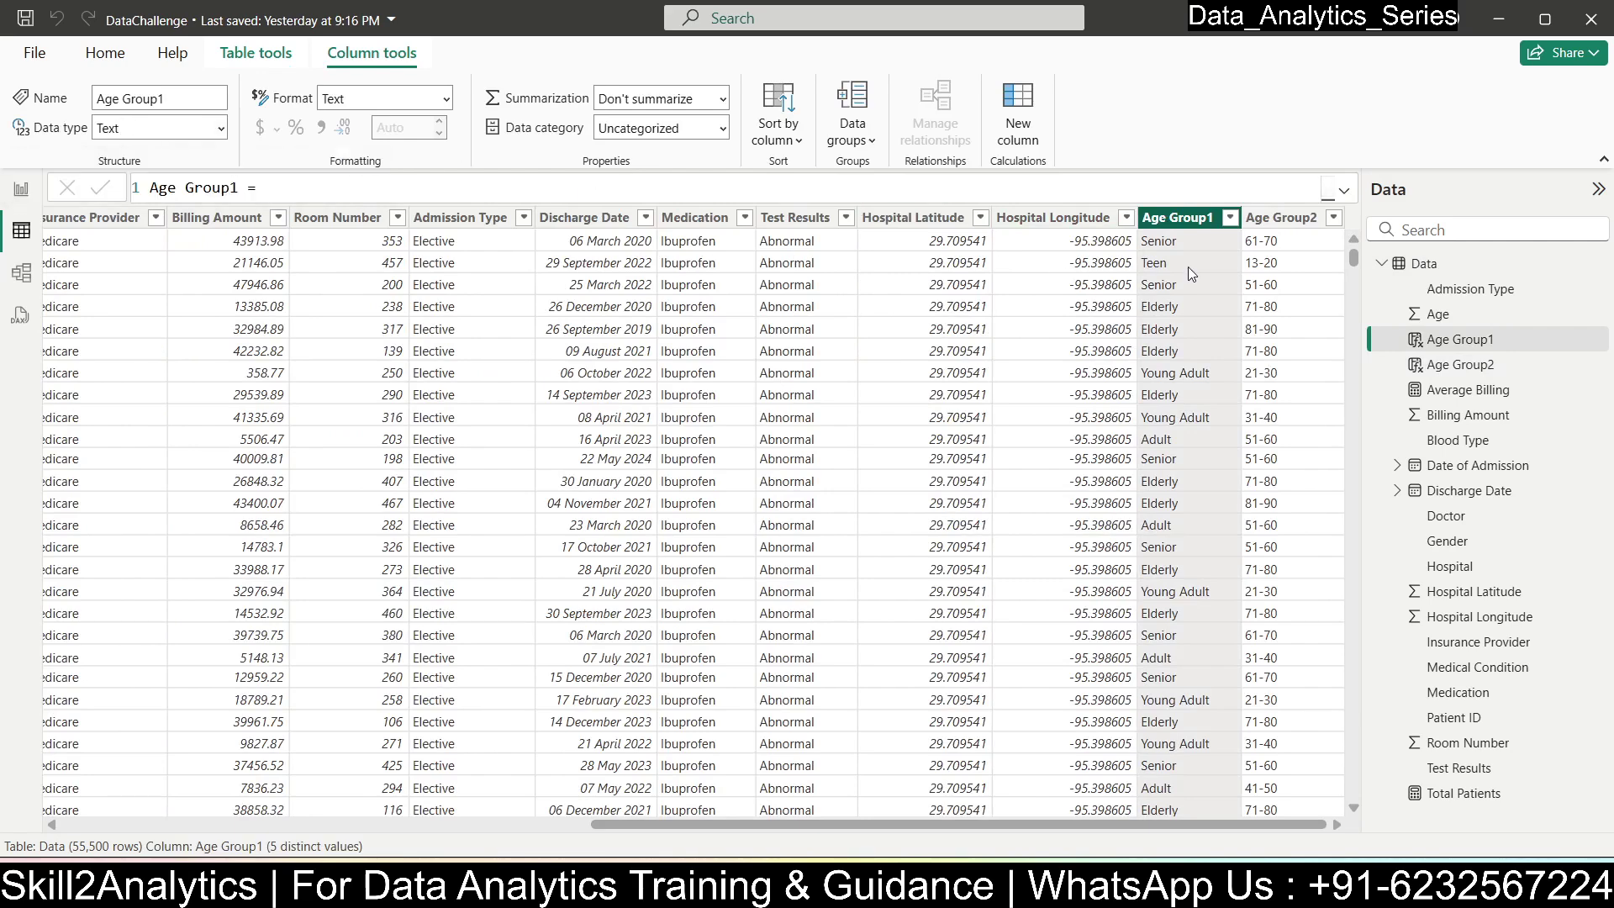
click(1281, 218)
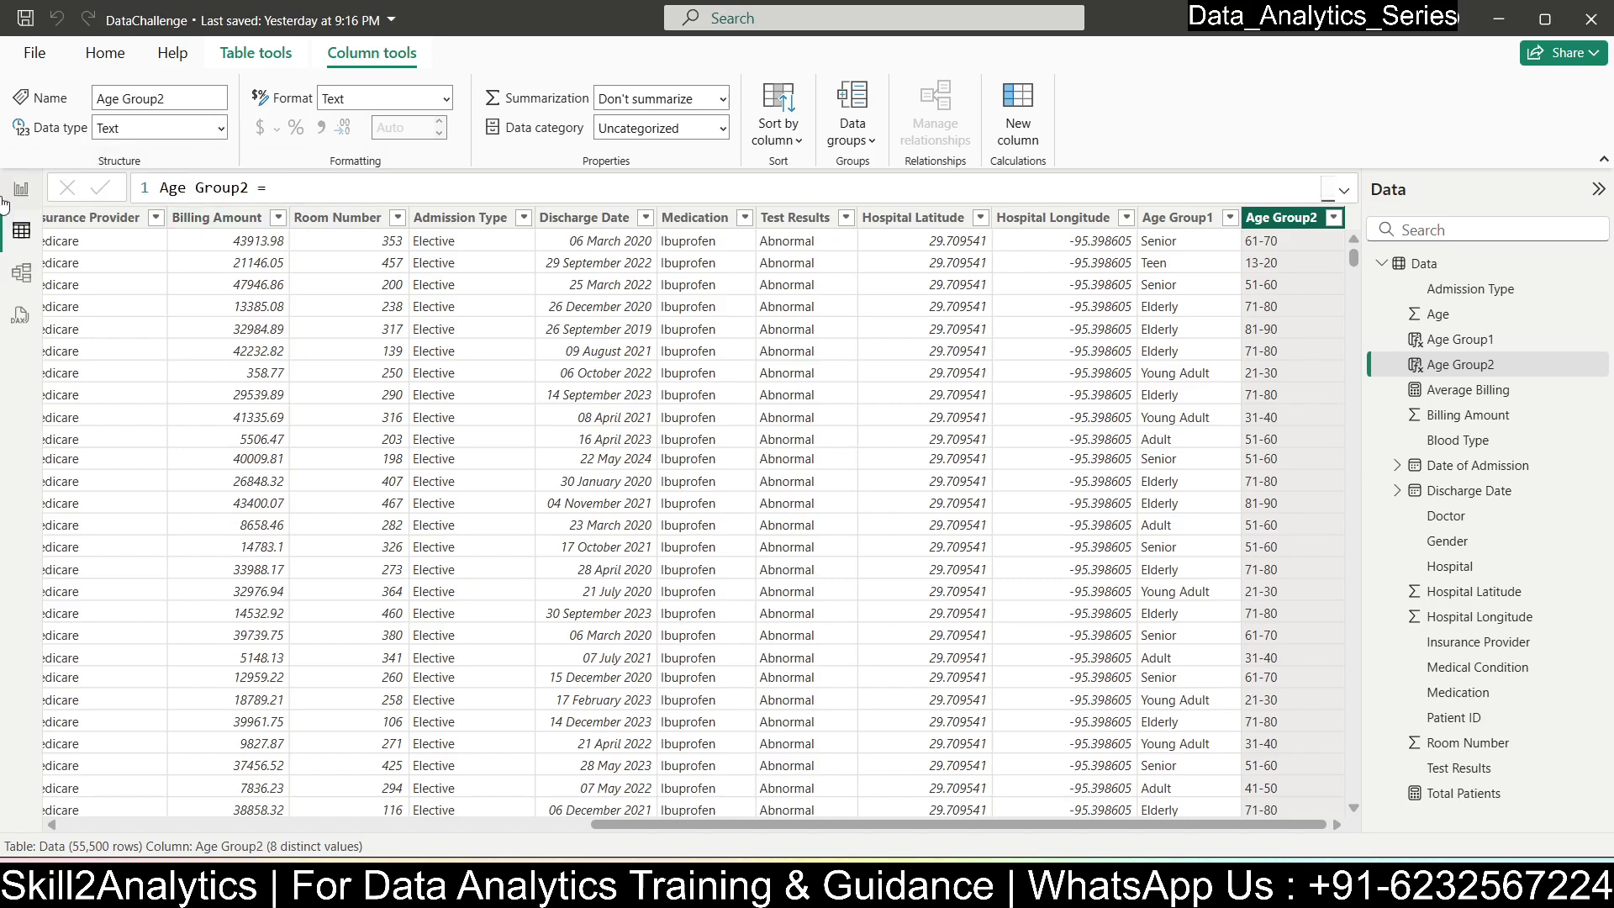
- Insert a matrix visual on the Q1 report page, place it below the question text, and make it narrower and taller
click(18, 189)
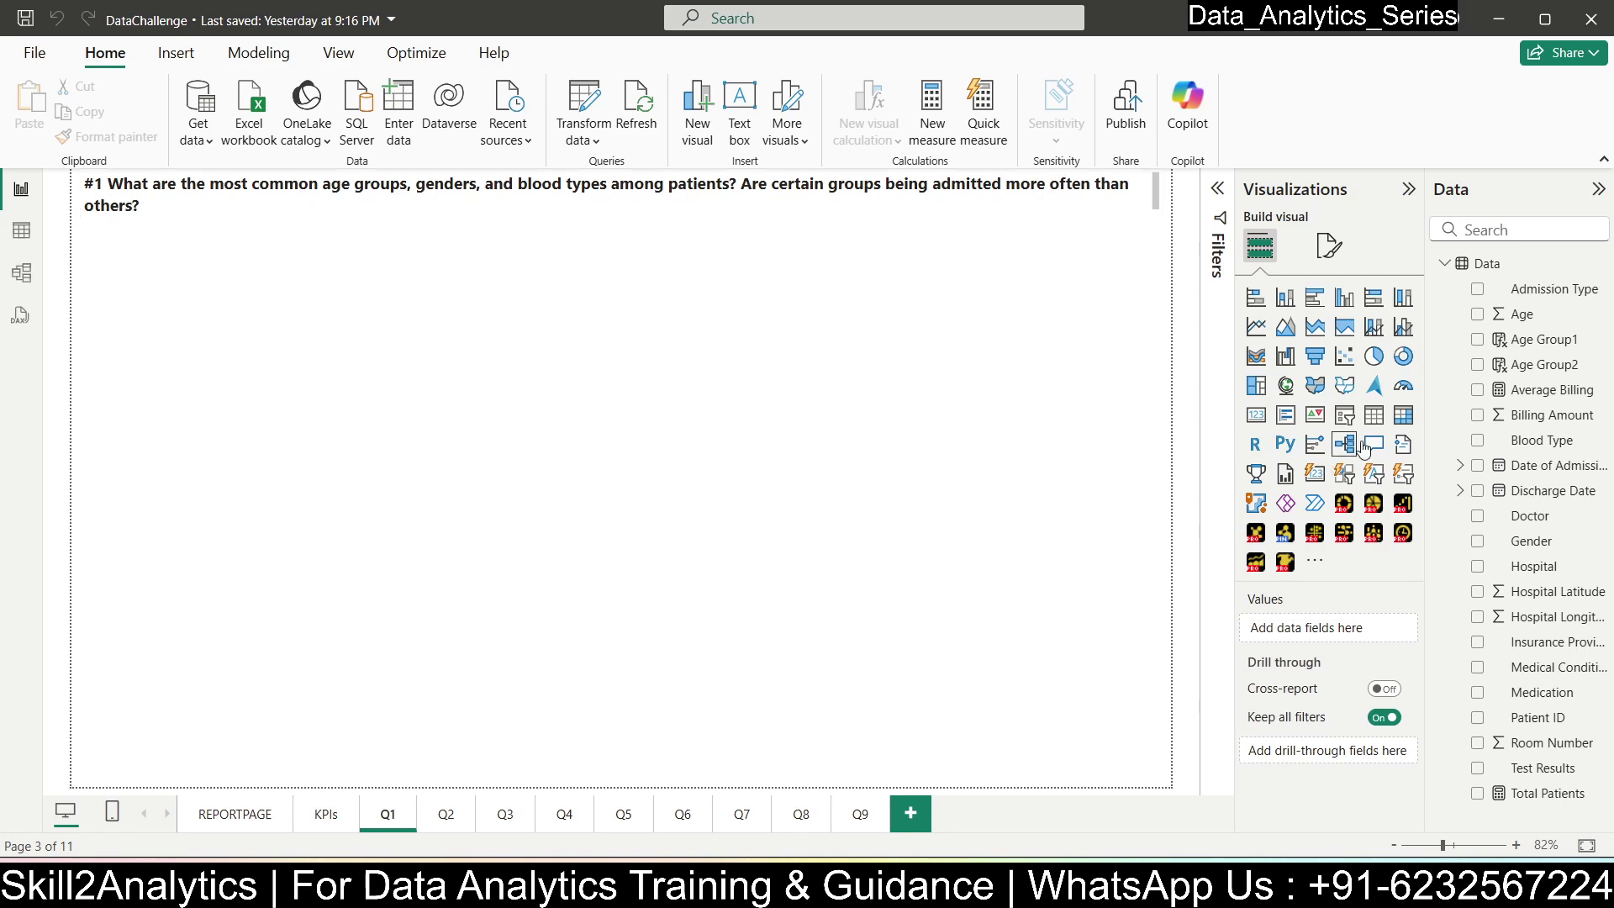
click(1403, 415)
drag(249, 351, 364, 300)
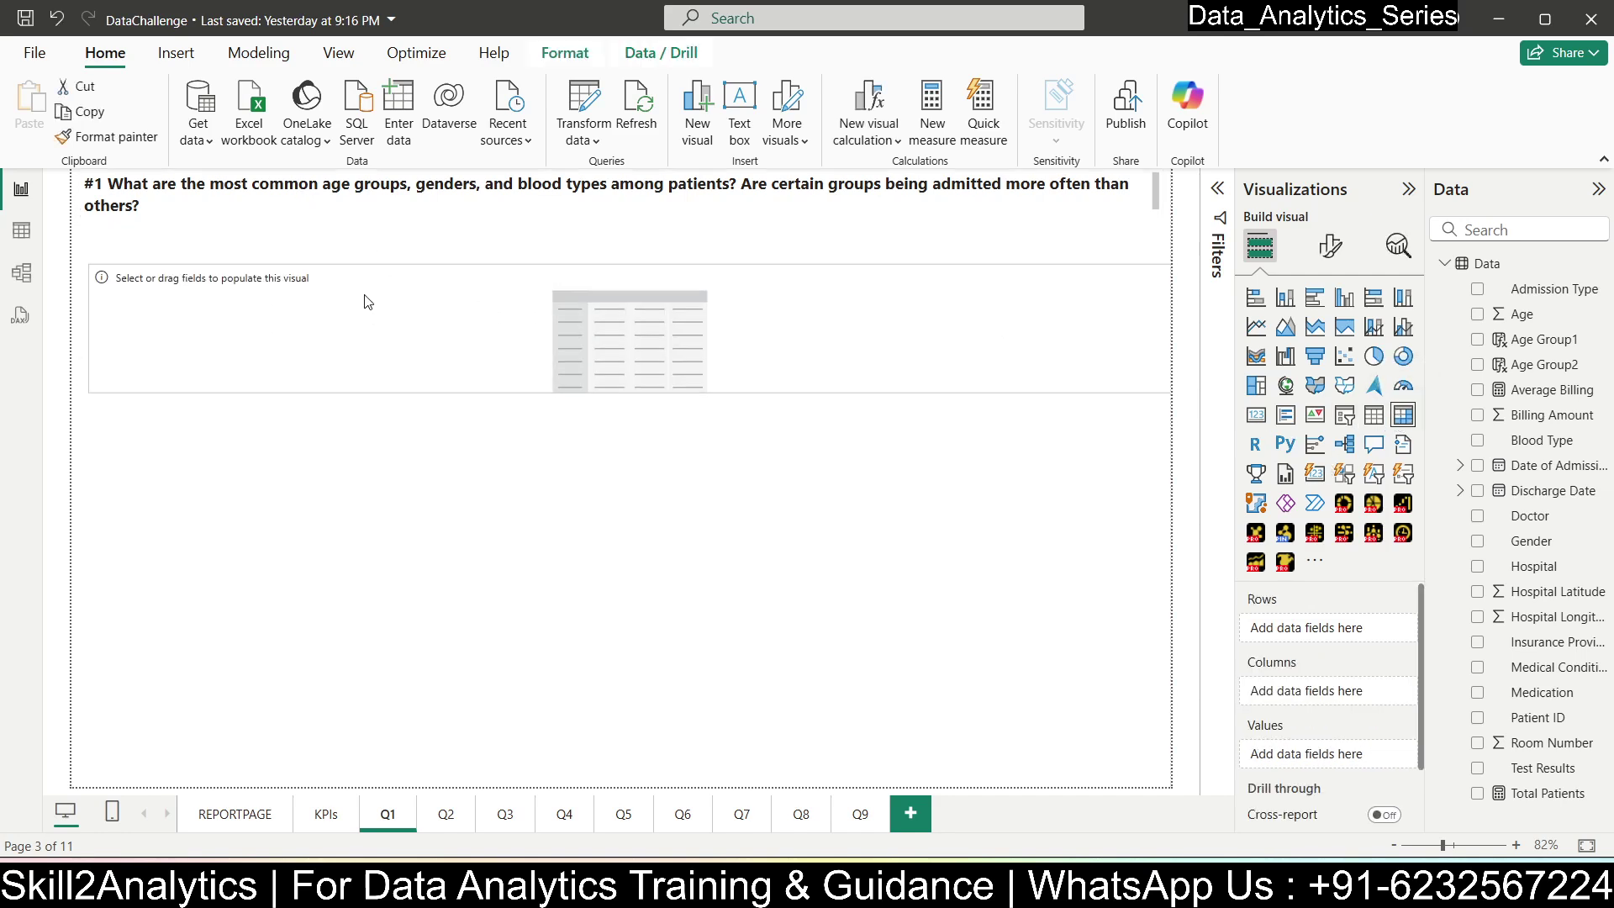
drag(1169, 388, 822, 623)
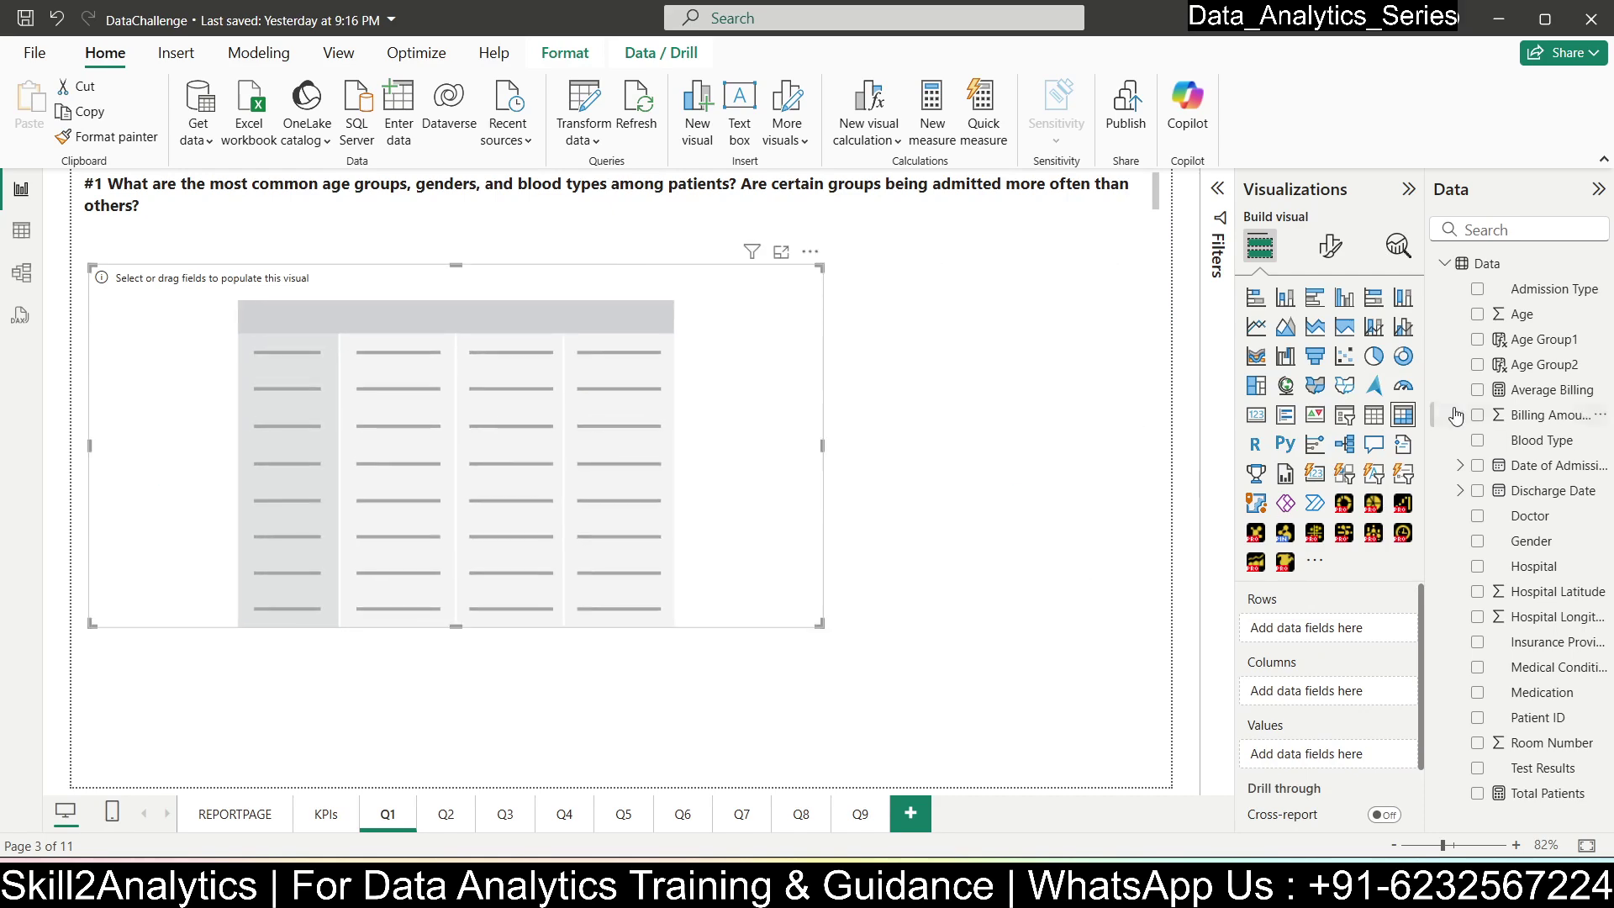
- Set Age Group2 as the matrix rows and Patient ID as its values, summarised by Count (Distinct)
click(1477, 365)
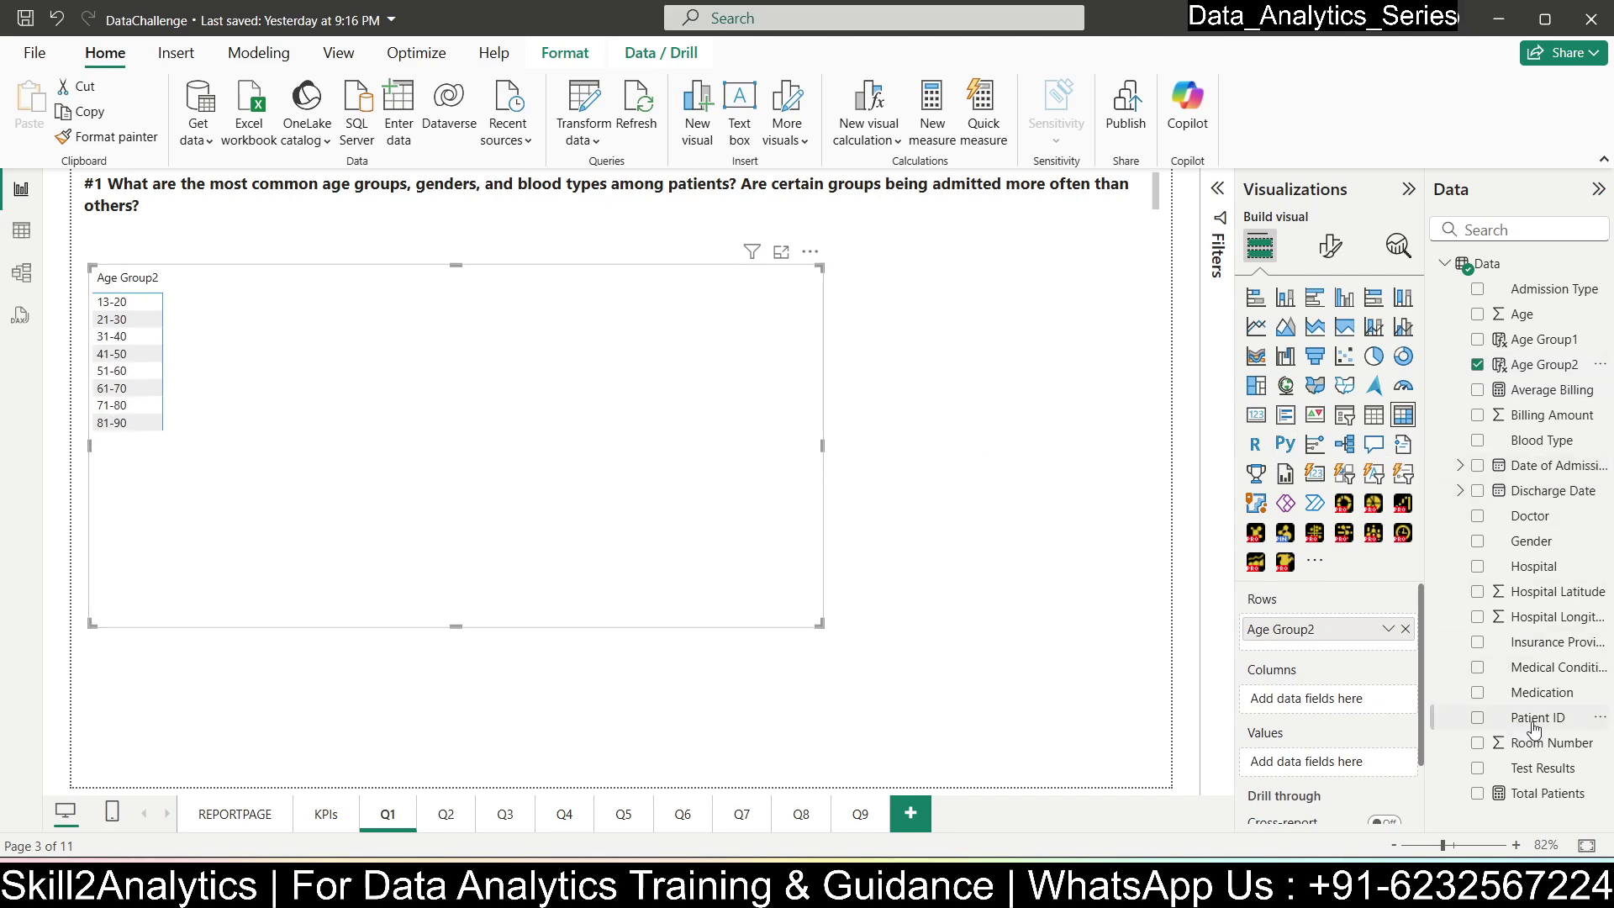
drag(1544, 721, 1324, 763)
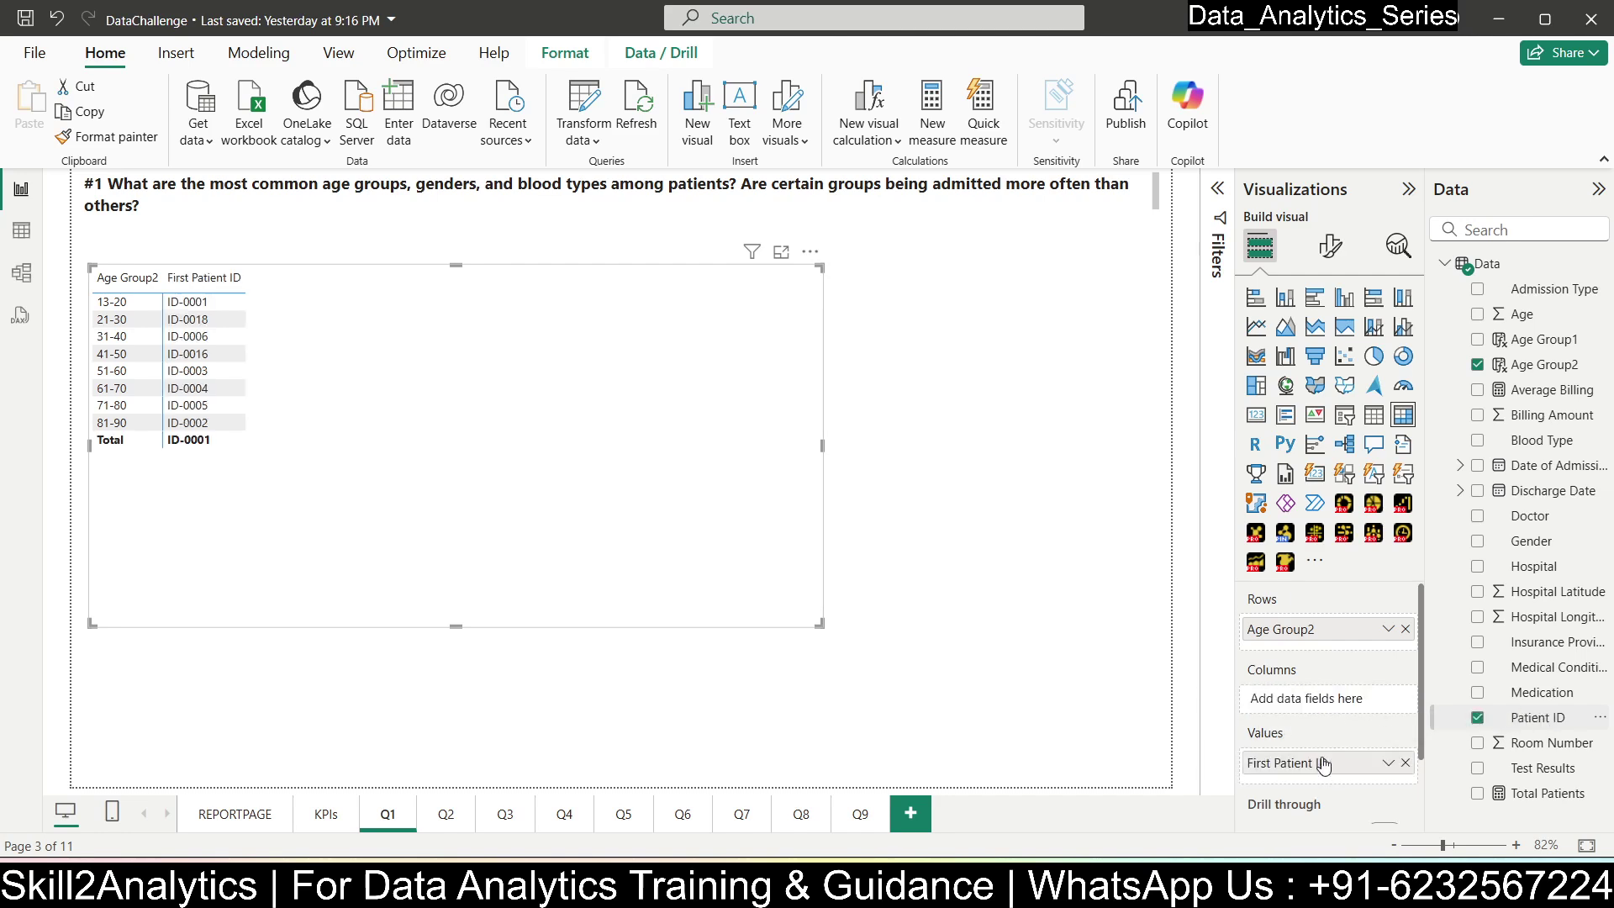
click(1387, 764)
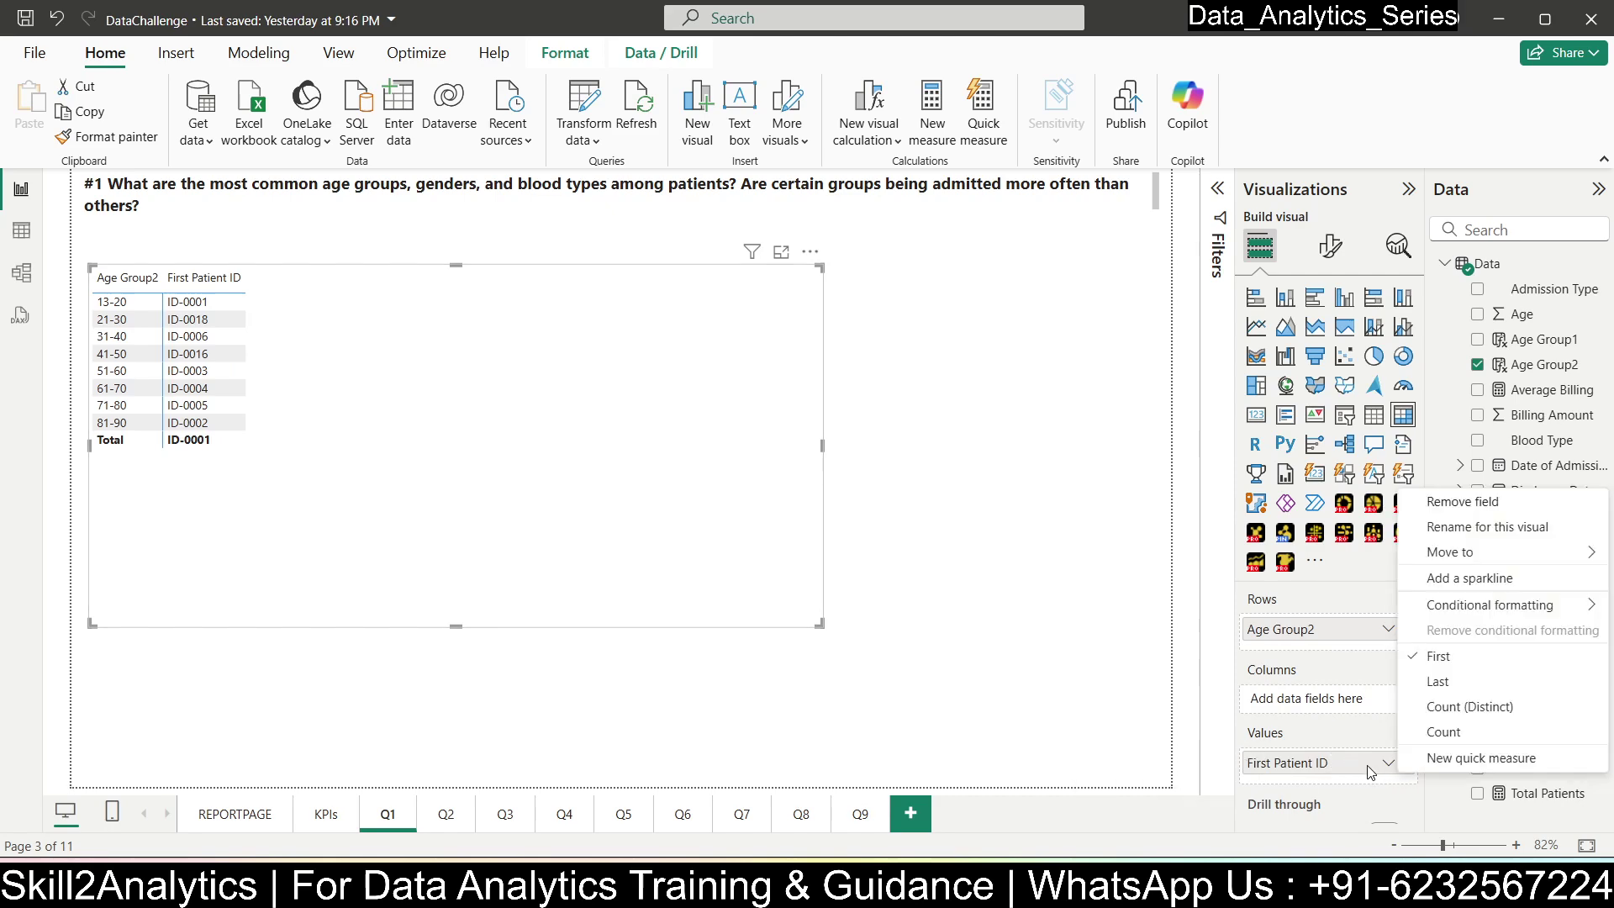
click(1442, 707)
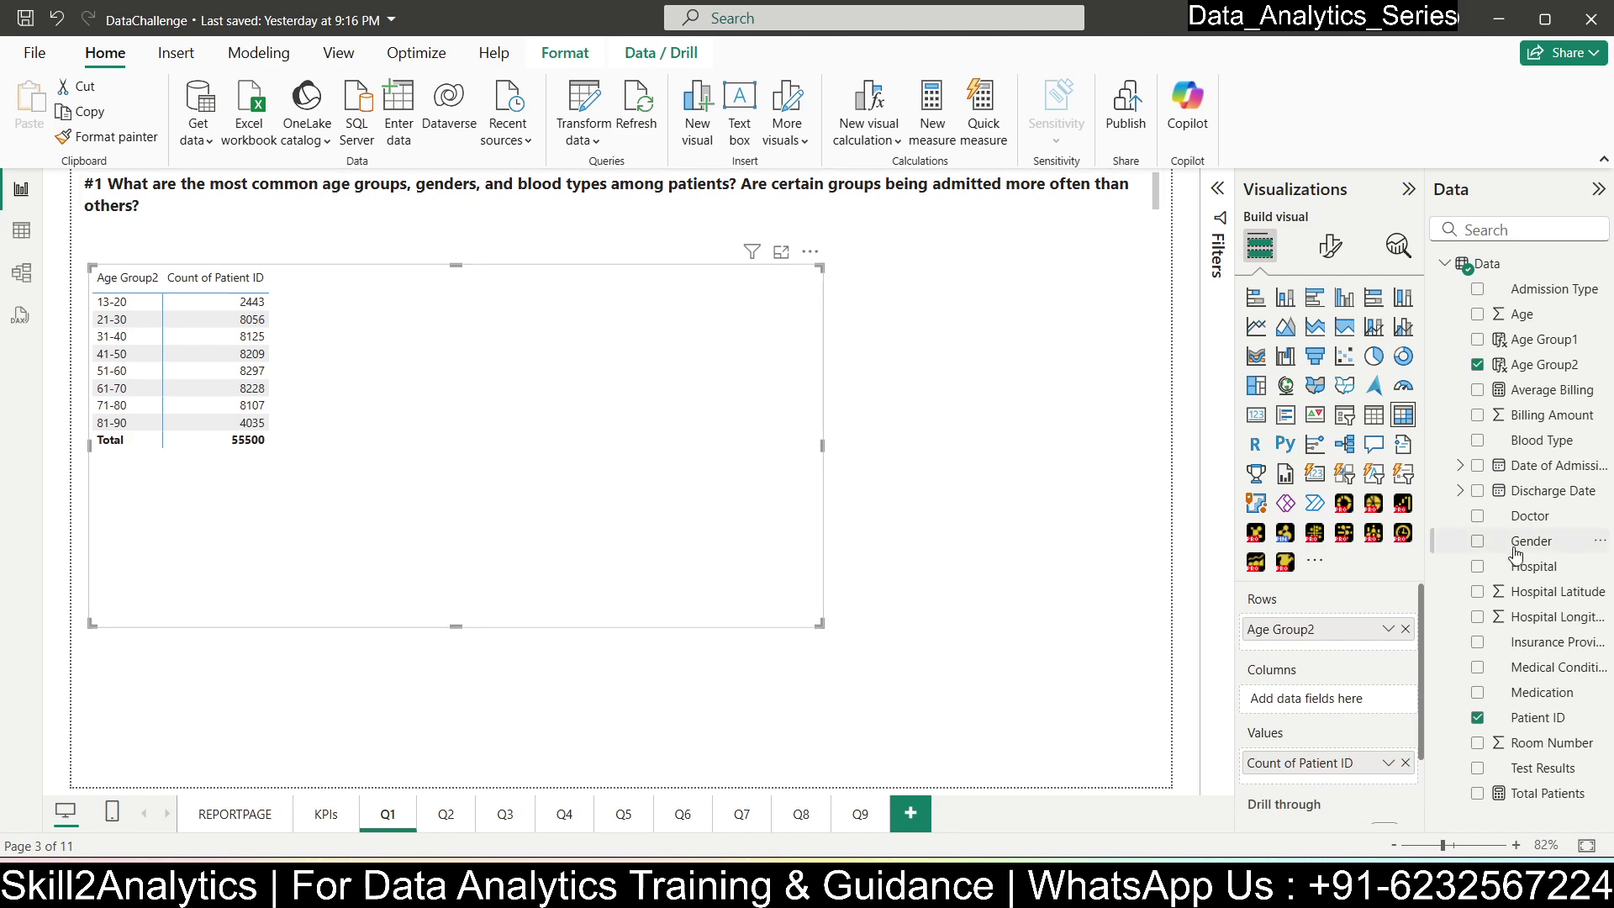
- Add Gender as the matrix columns and shrink the matrix visual to fit its data
drag(1528, 548, 1332, 699)
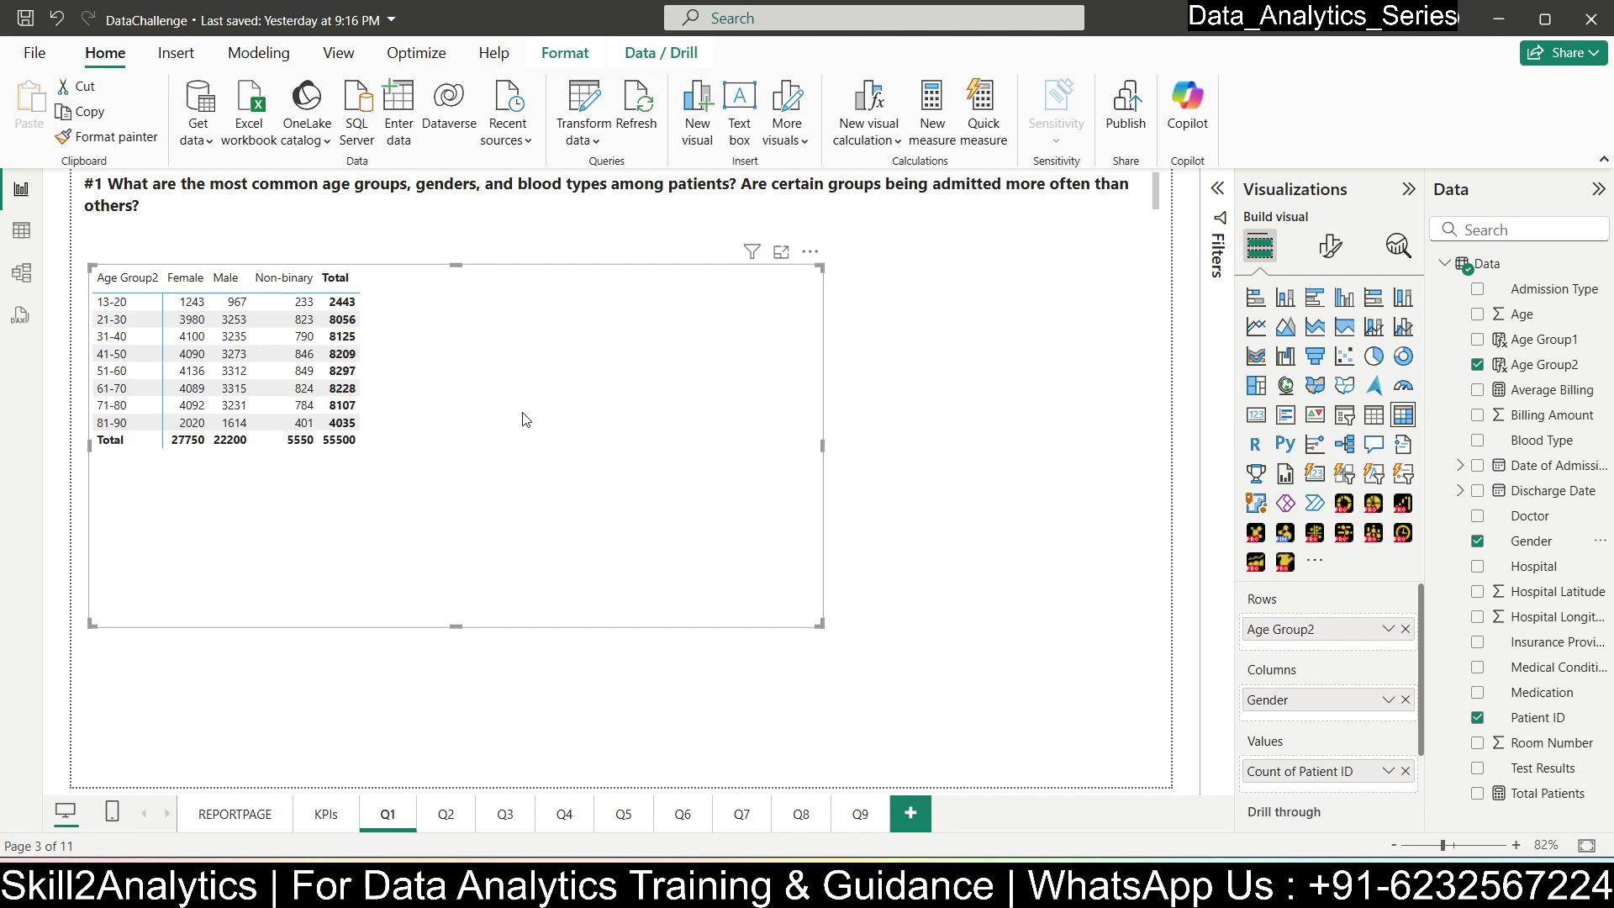
drag(819, 630, 388, 464)
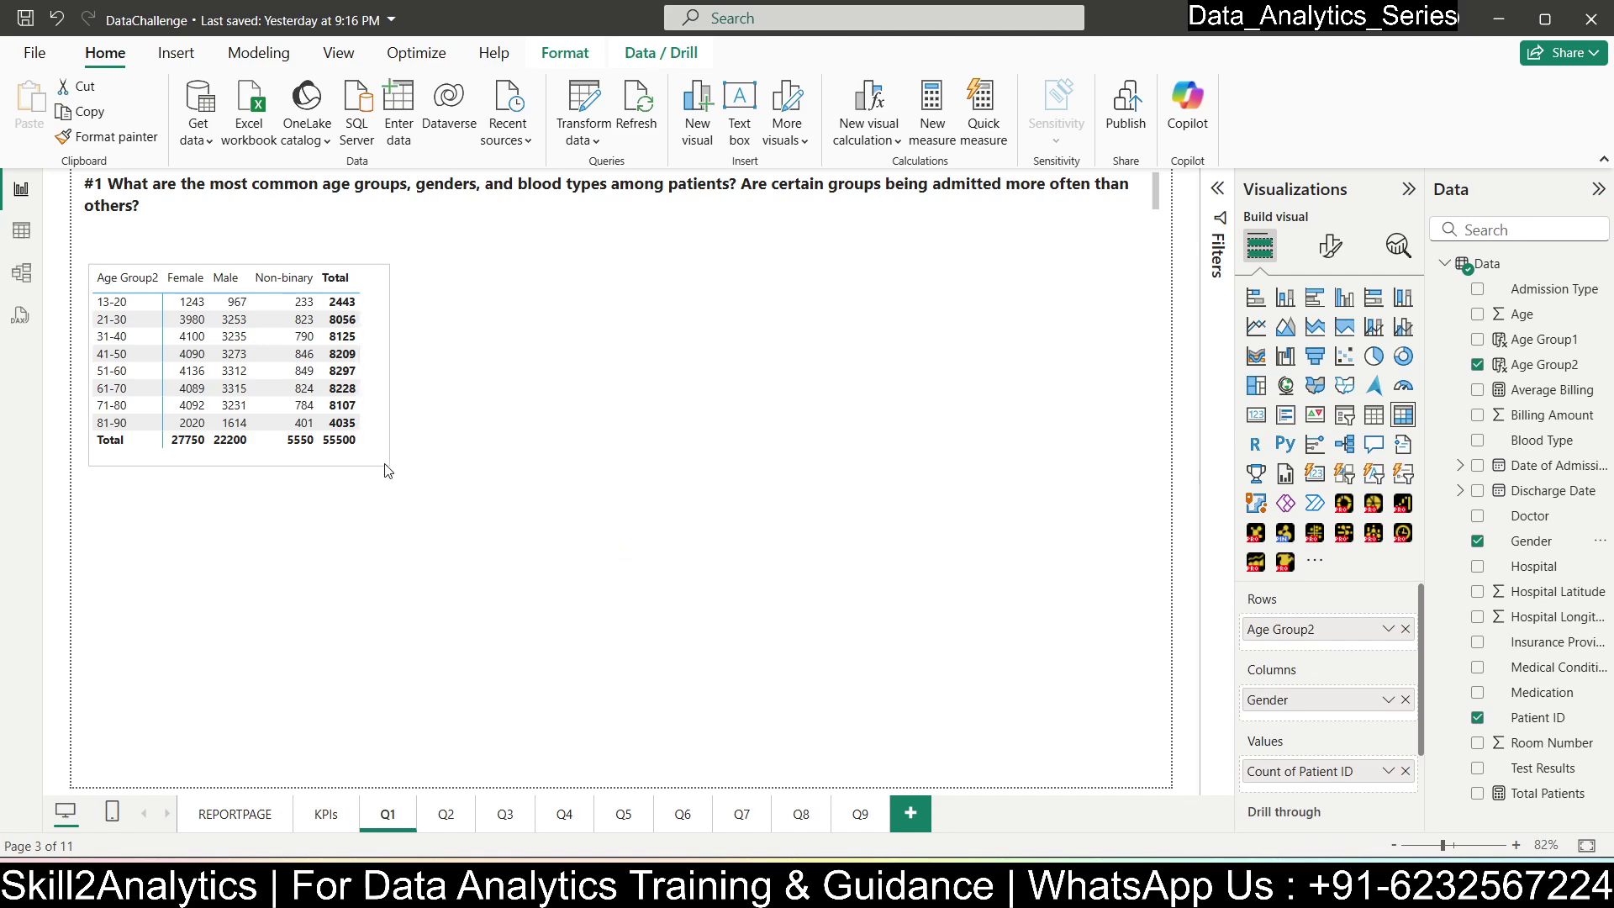
click(531, 431)
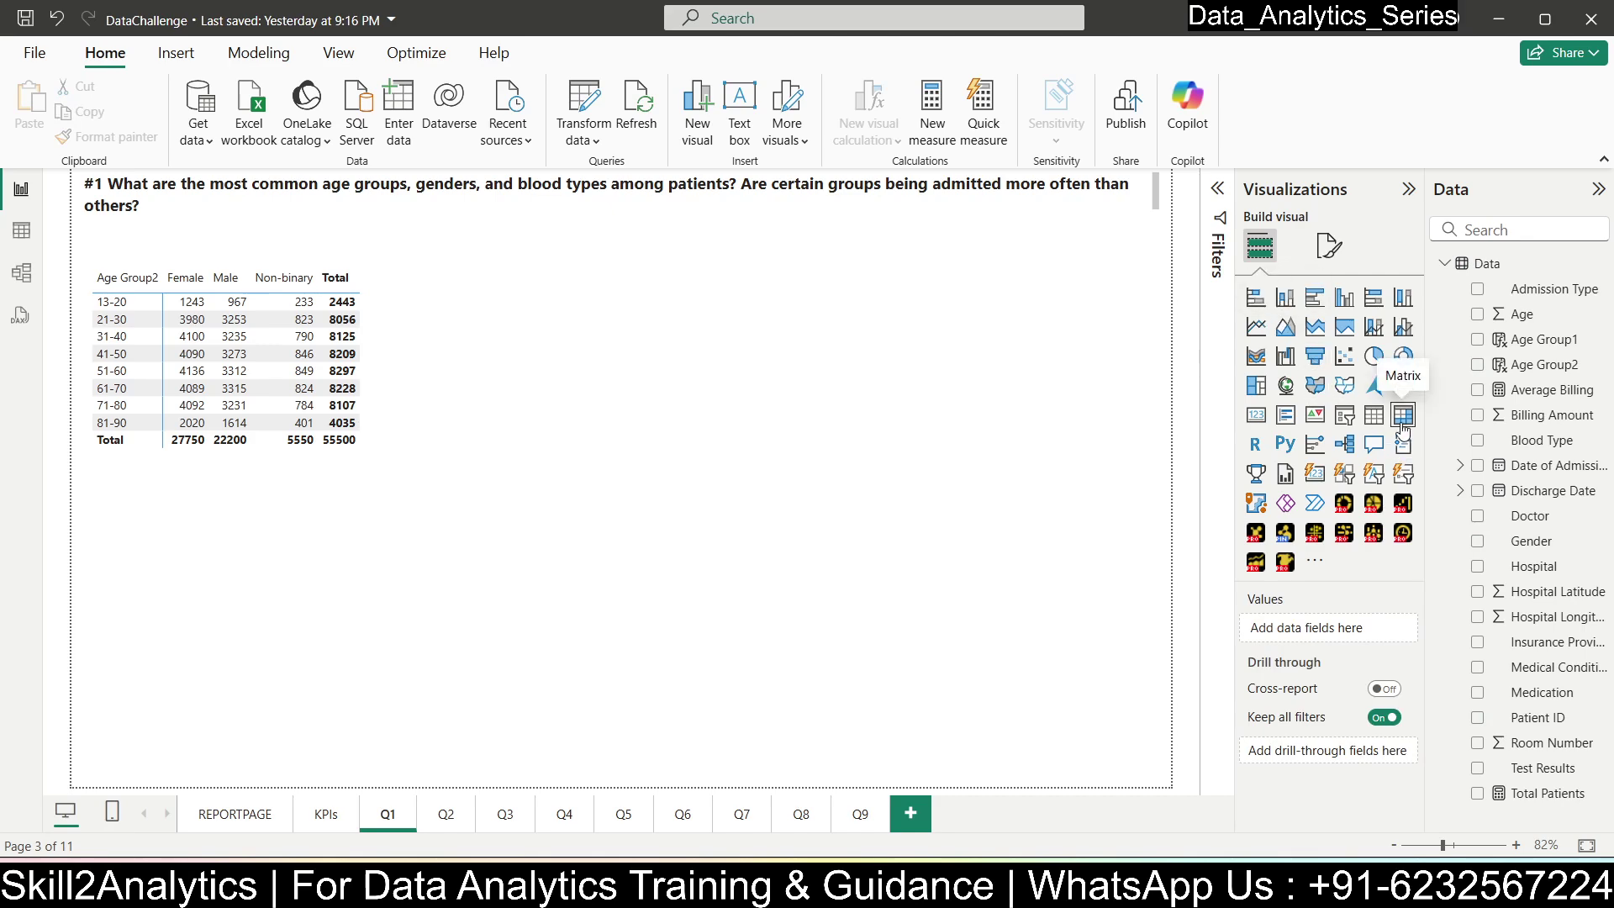
- Insert a stacked bar chart beside the matrix and enlarge it
click(1258, 305)
drag(274, 611, 577, 380)
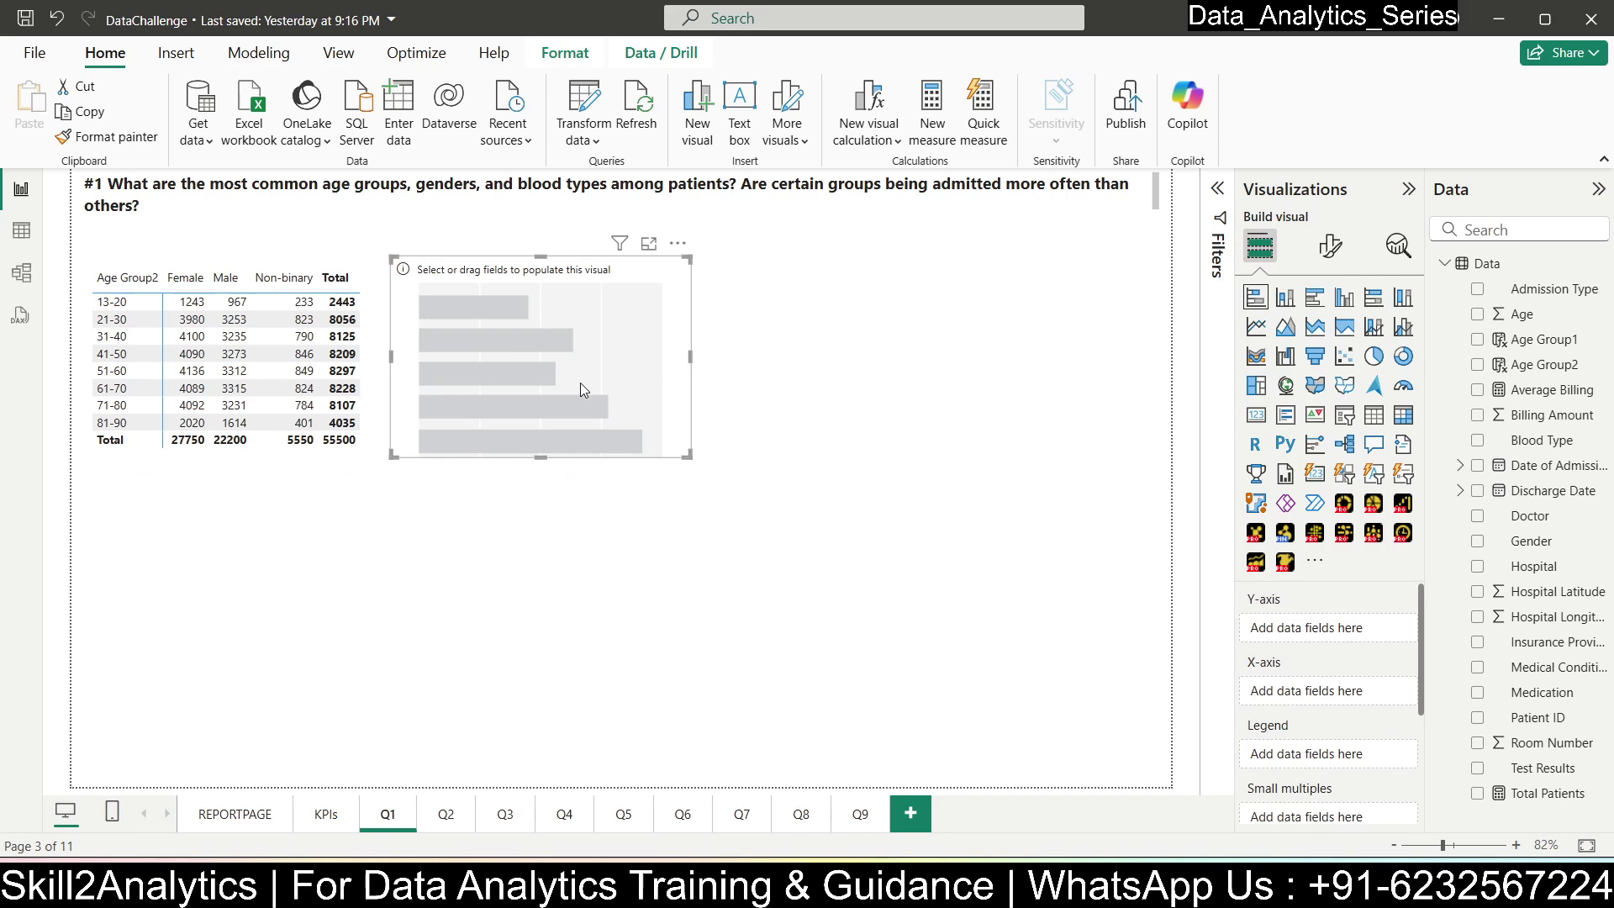
drag(688, 454, 805, 484)
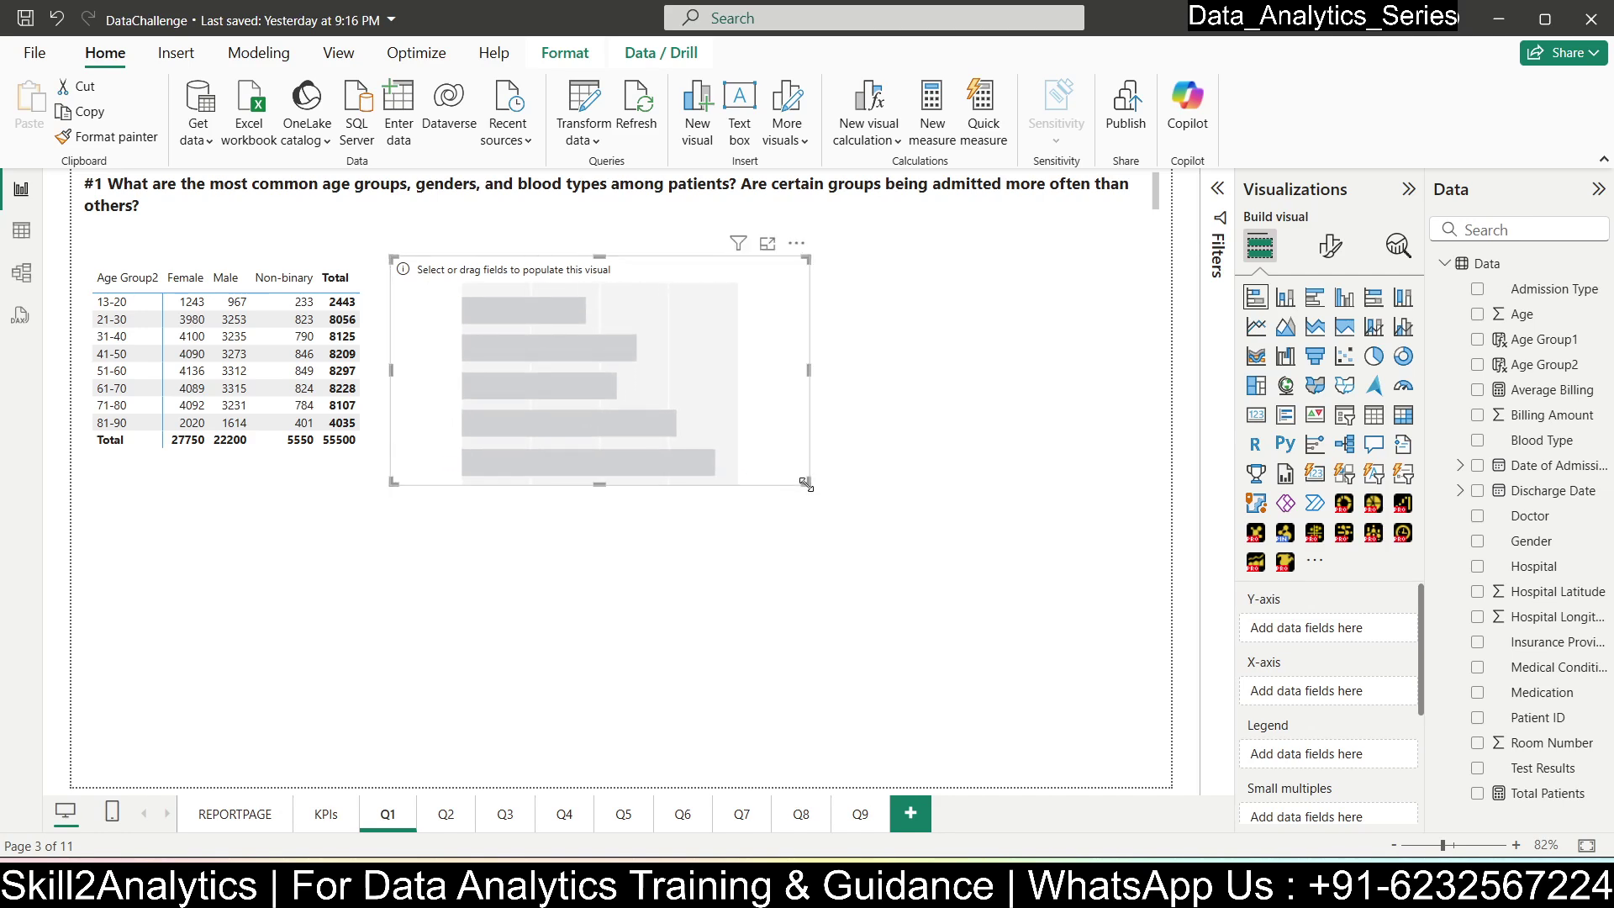
- Set Age Group1 as the bar chart's Y-axis and the count of Patient ID as its X-axis, and widen the chart slightly
click(1477, 339)
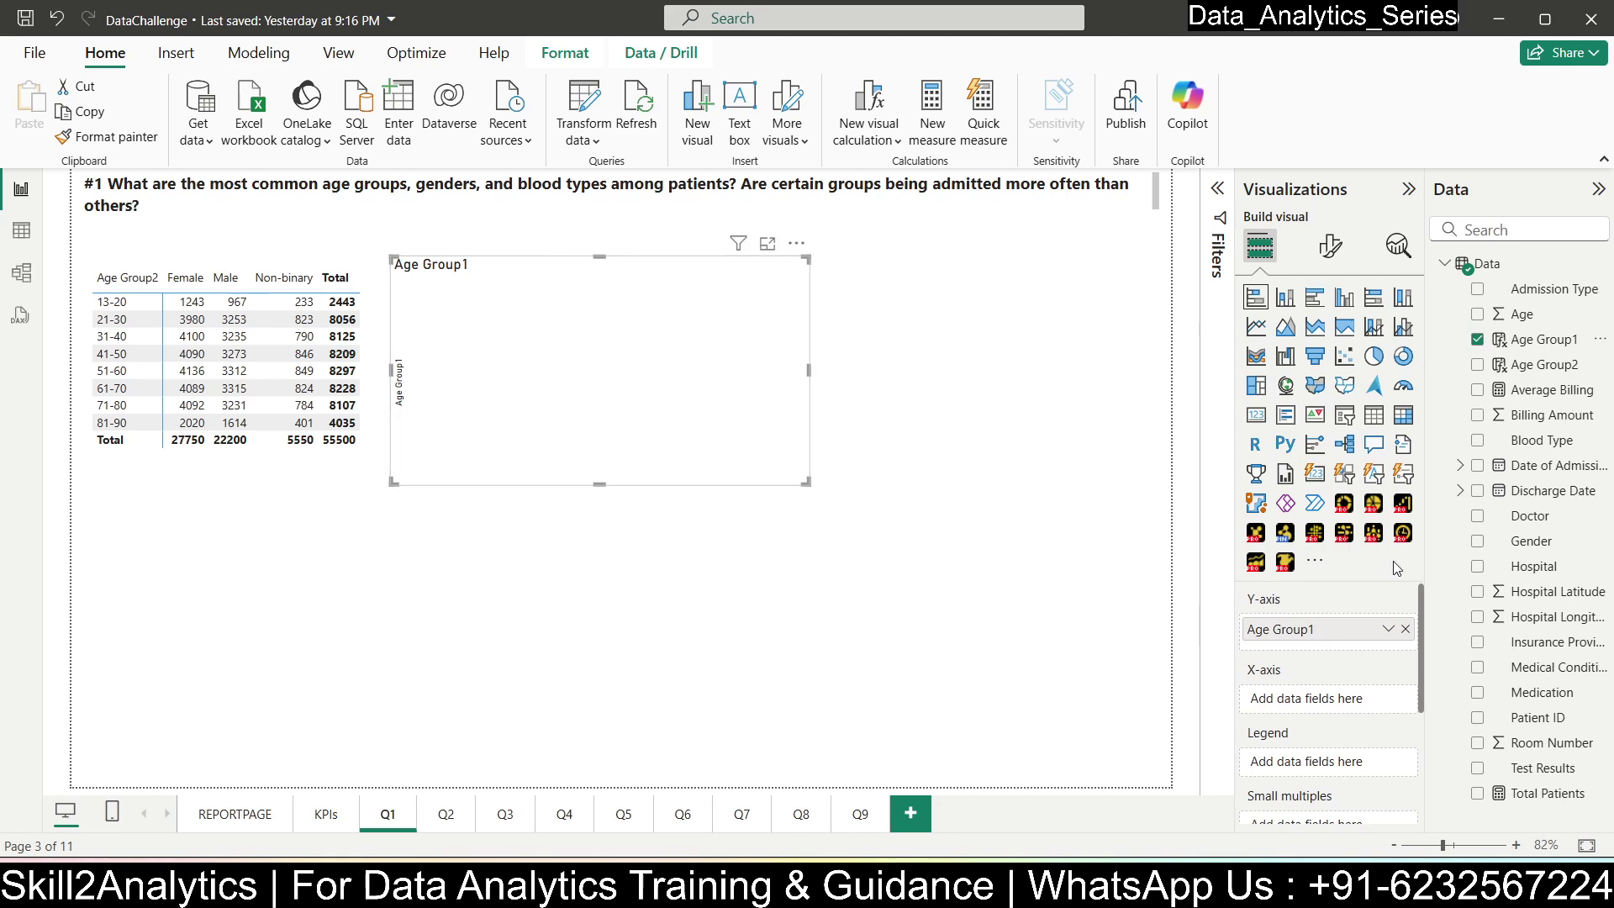
drag(1535, 723, 1321, 703)
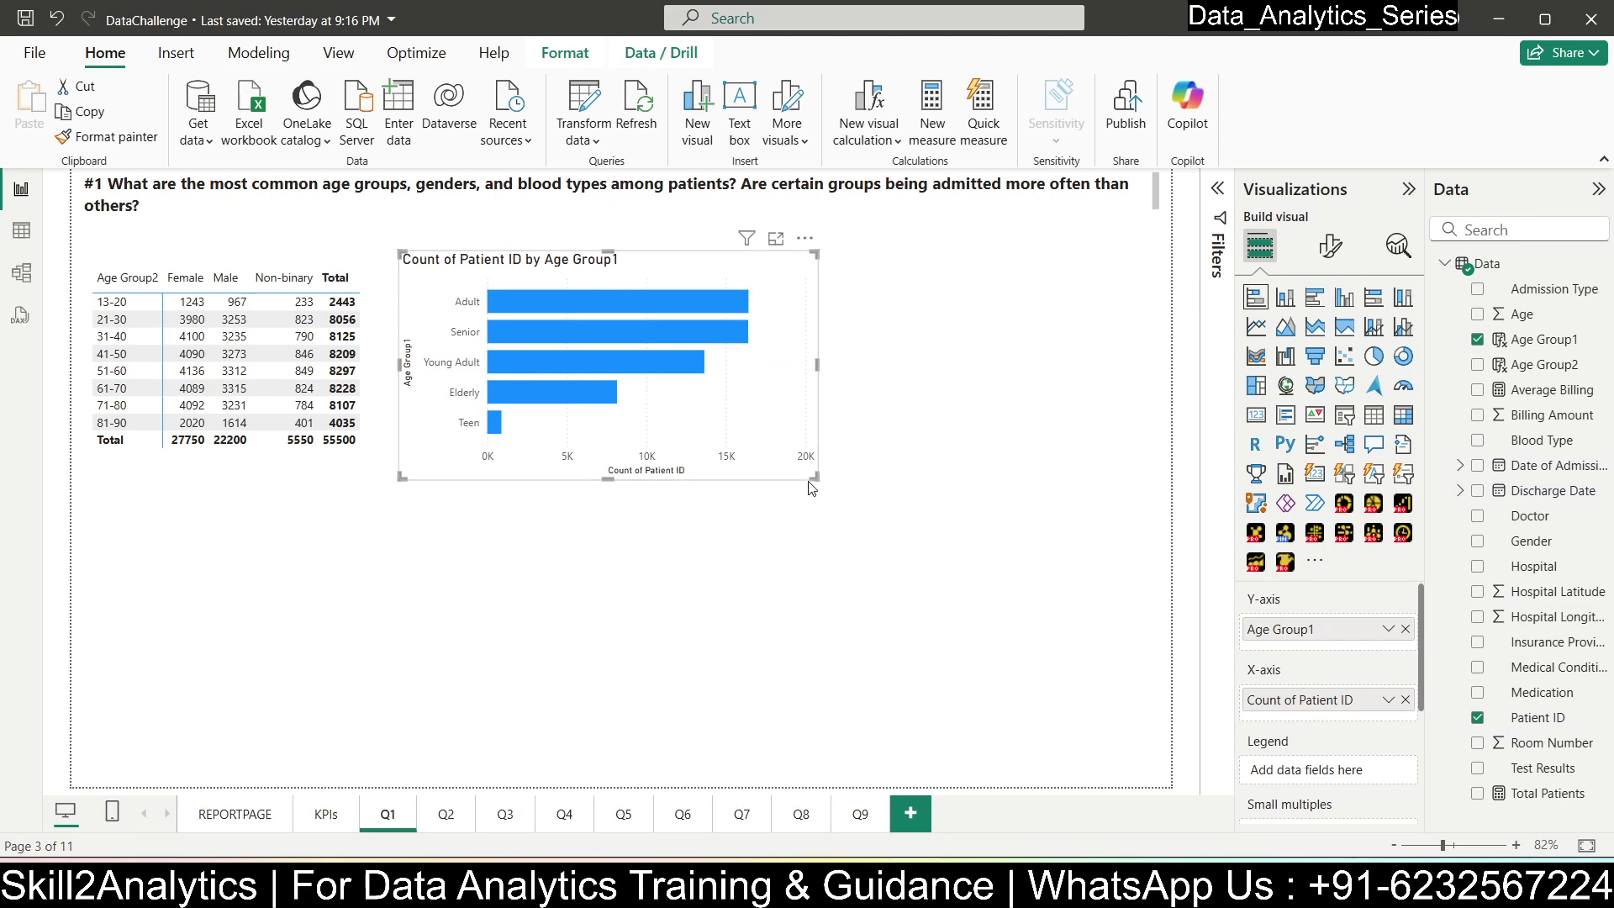
mouse_move(819, 480)
mouse_down()
mouse_move(893, 491)
mouse_move(843, 476)
mouse_up()
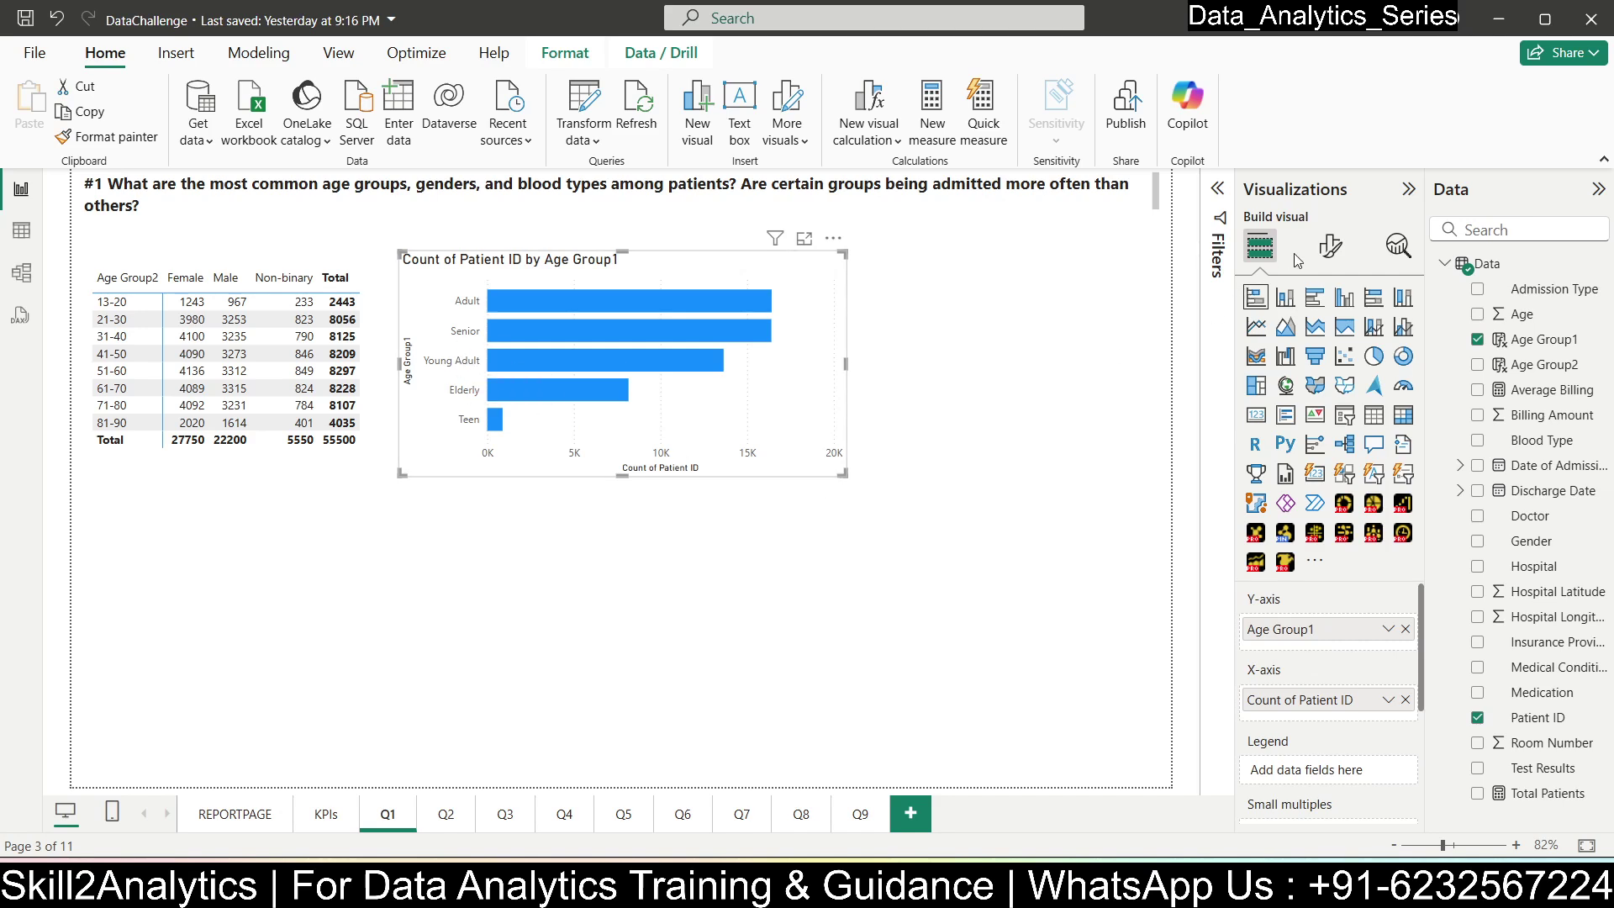
- Turn on the bar chart's data labels with value display units set to None, and widen the chart
click(1330, 247)
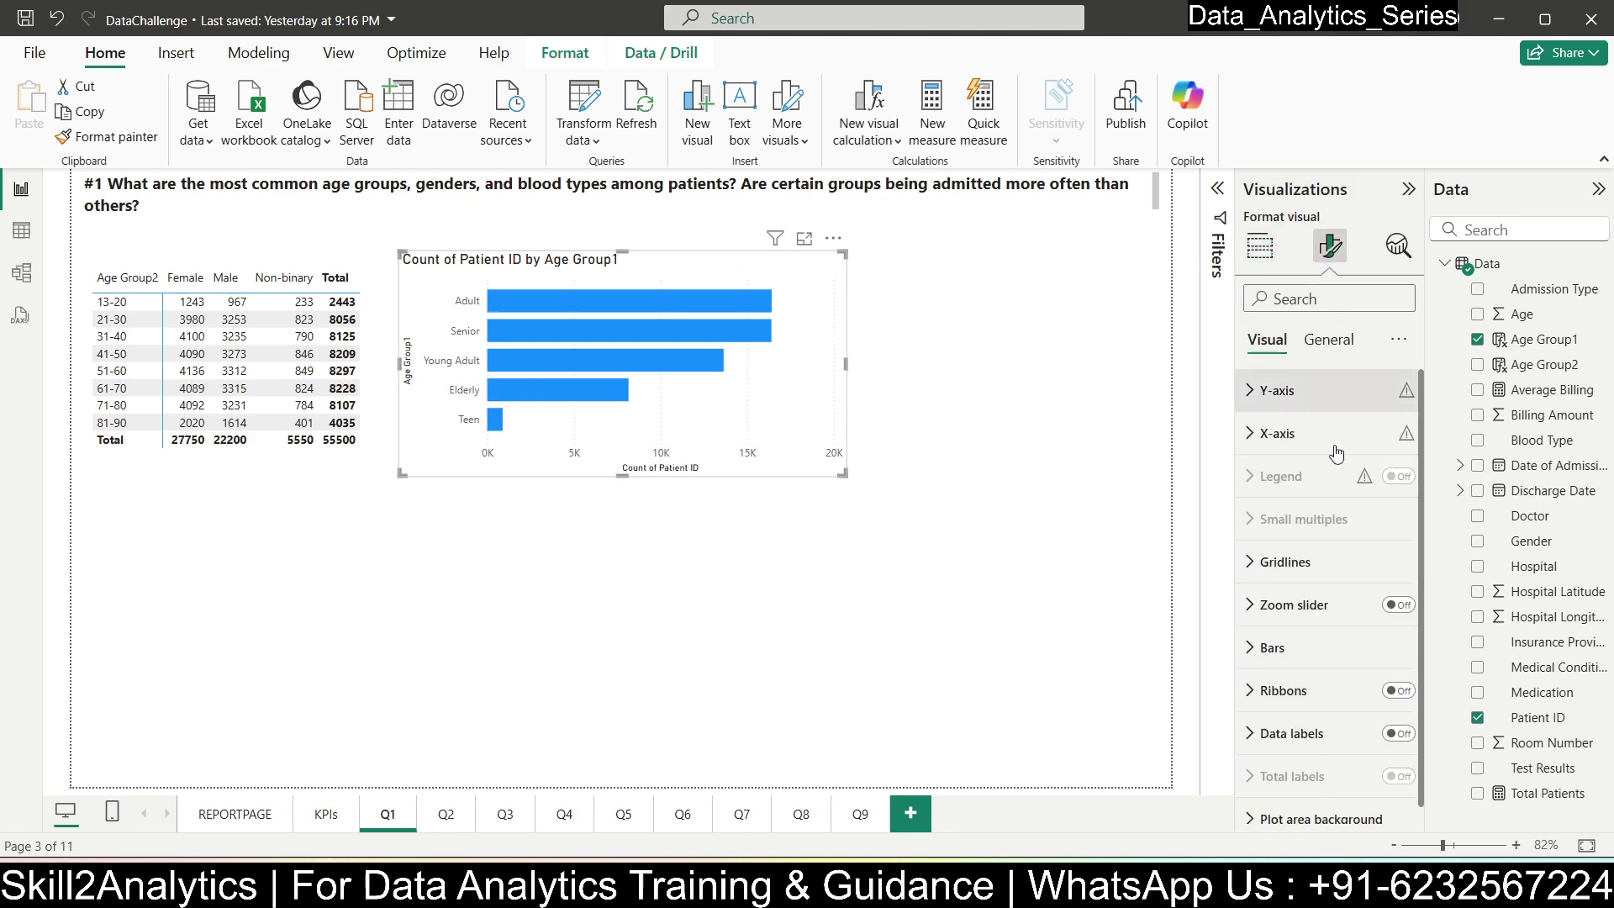
click(1398, 733)
click(1313, 734)
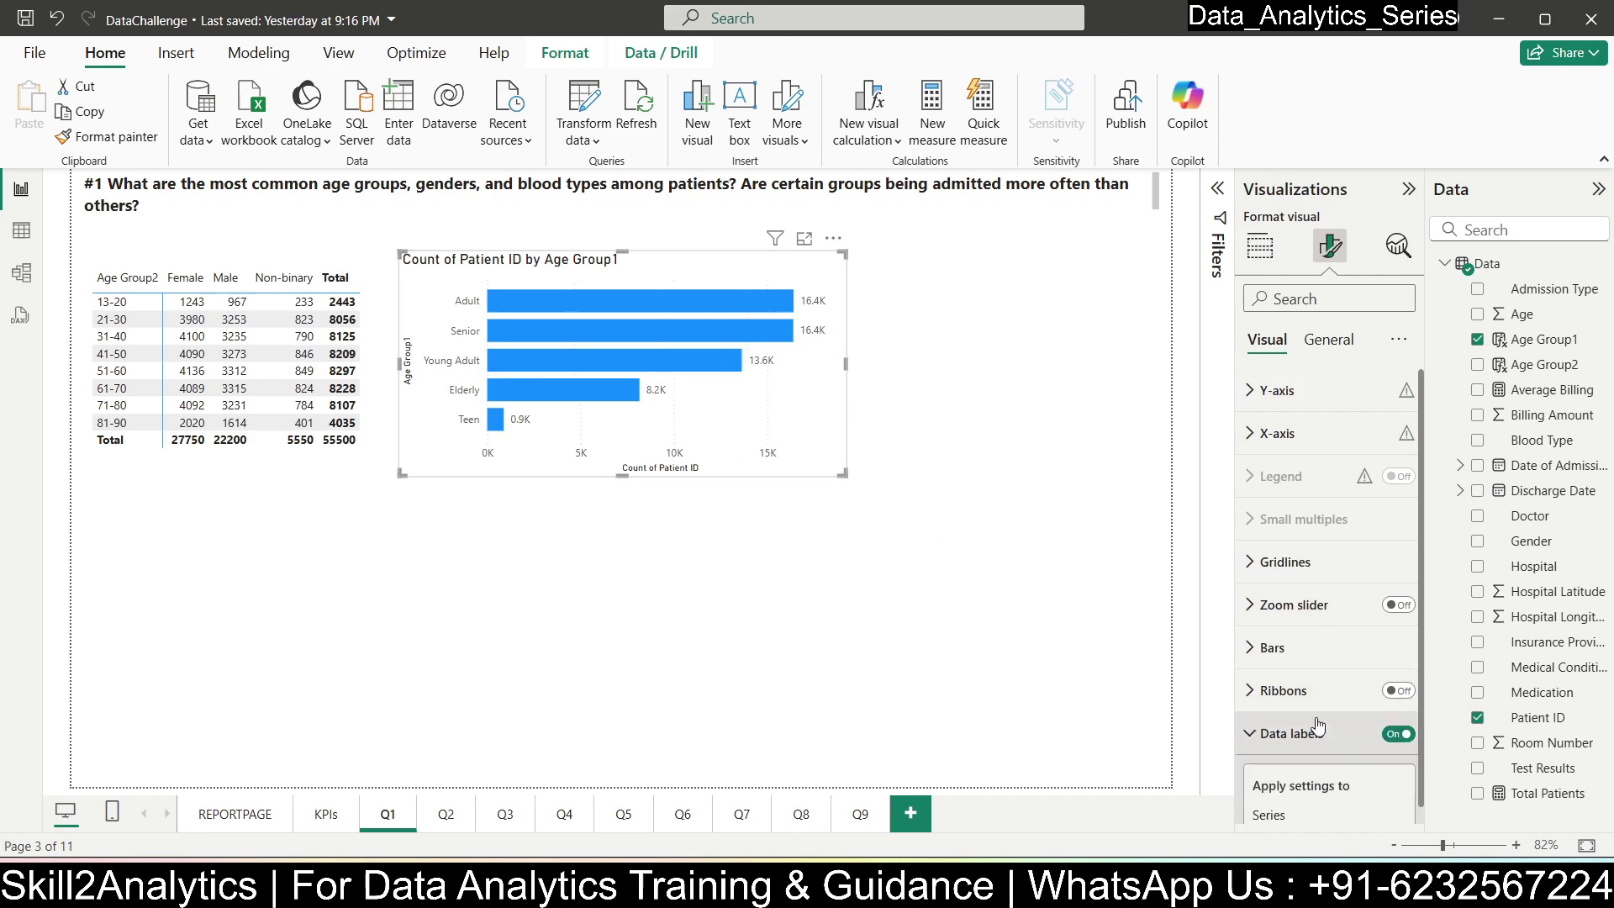
scroll(1311, 727, down, 5)
click(1285, 615)
scroll(1302, 606, down, 5)
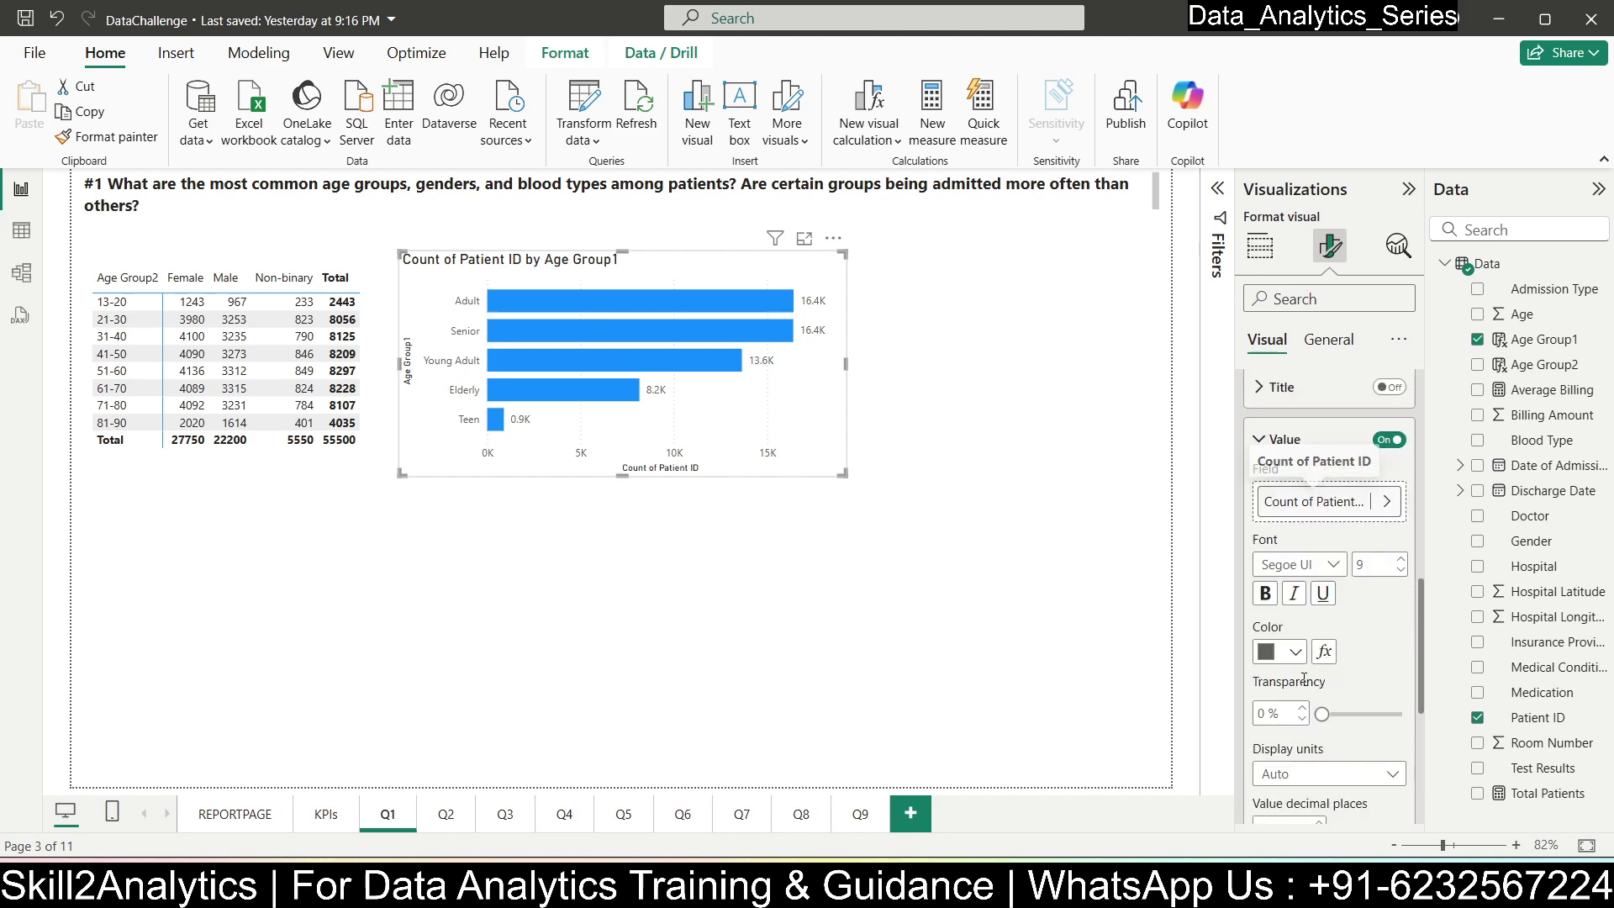
click(1301, 601)
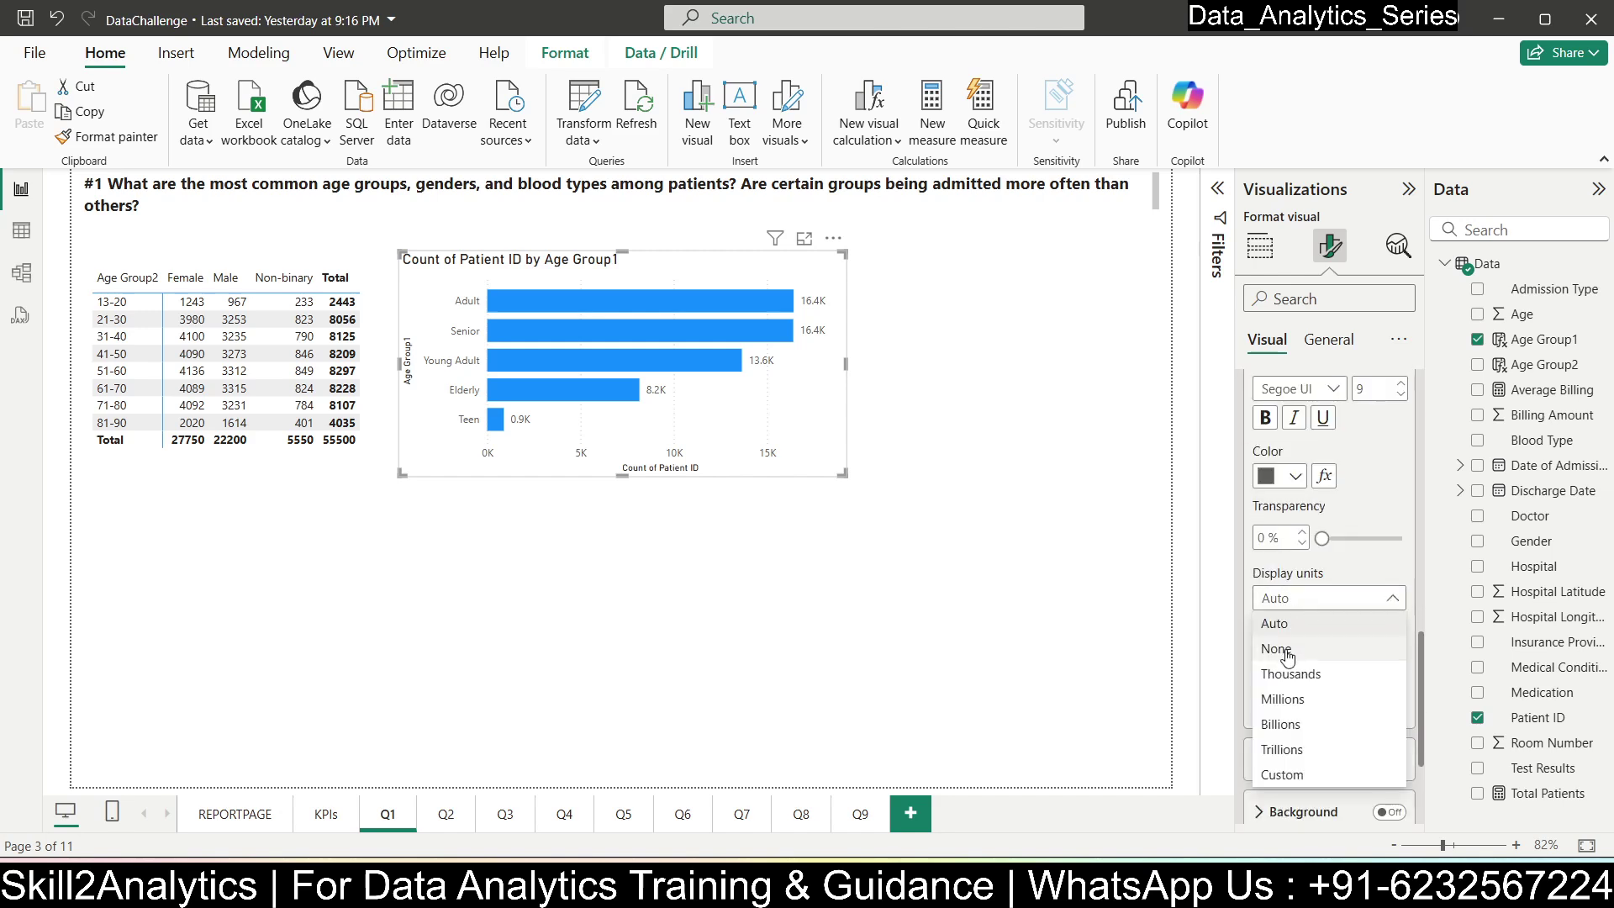
click(1284, 649)
drag(841, 473, 883, 477)
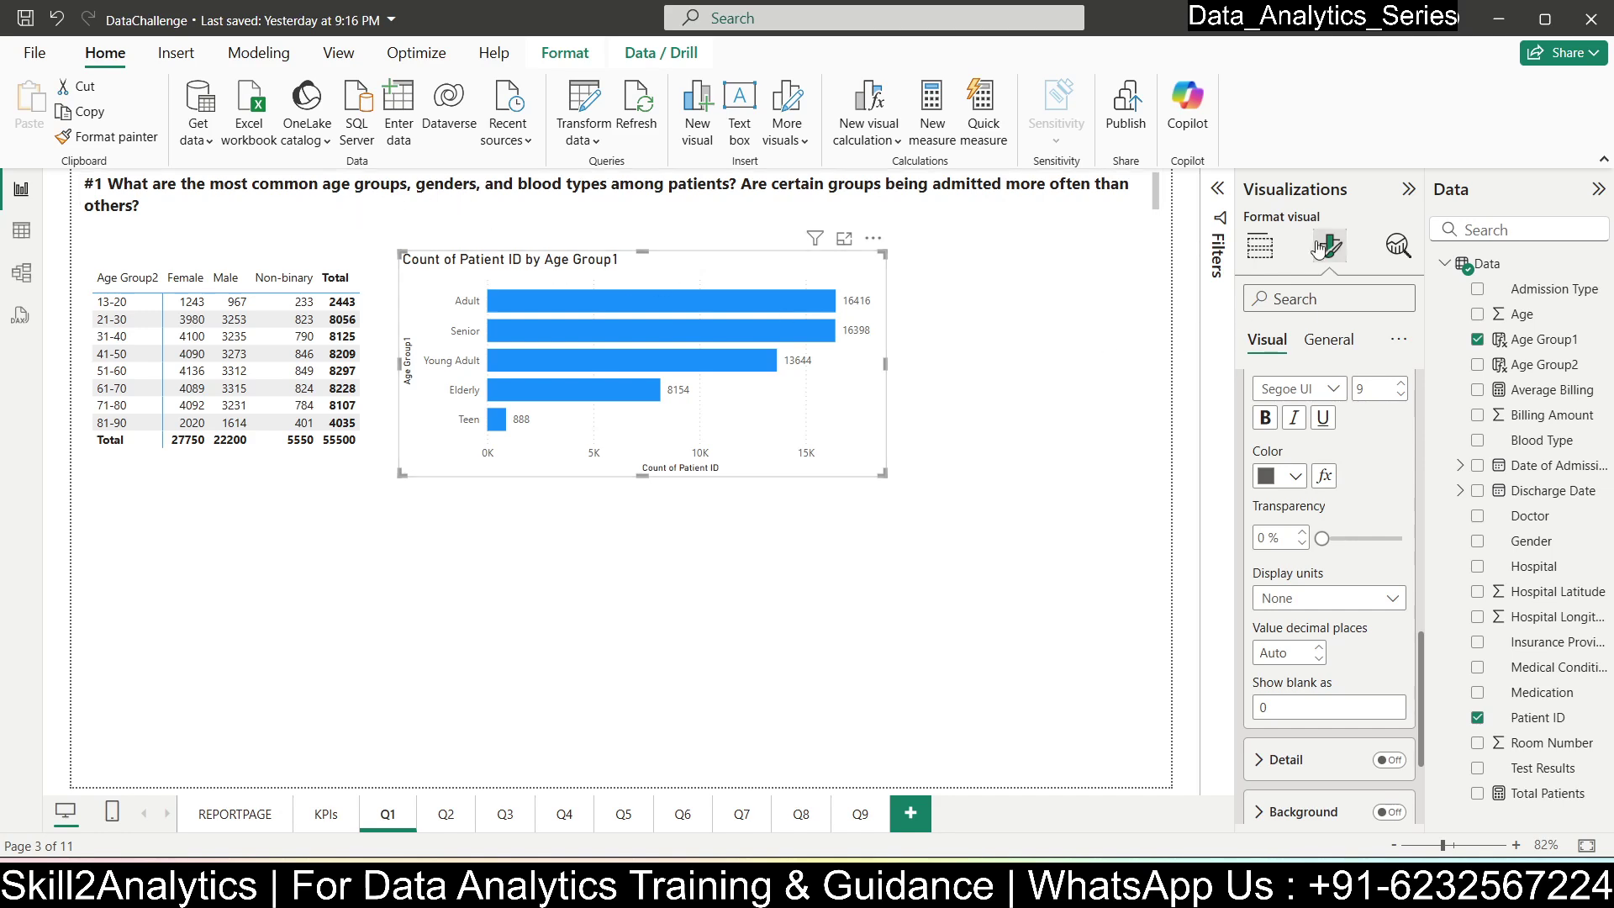
- Change the bar chart's title text to "Patients by Common Age Group"
click(1328, 339)
click(1281, 433)
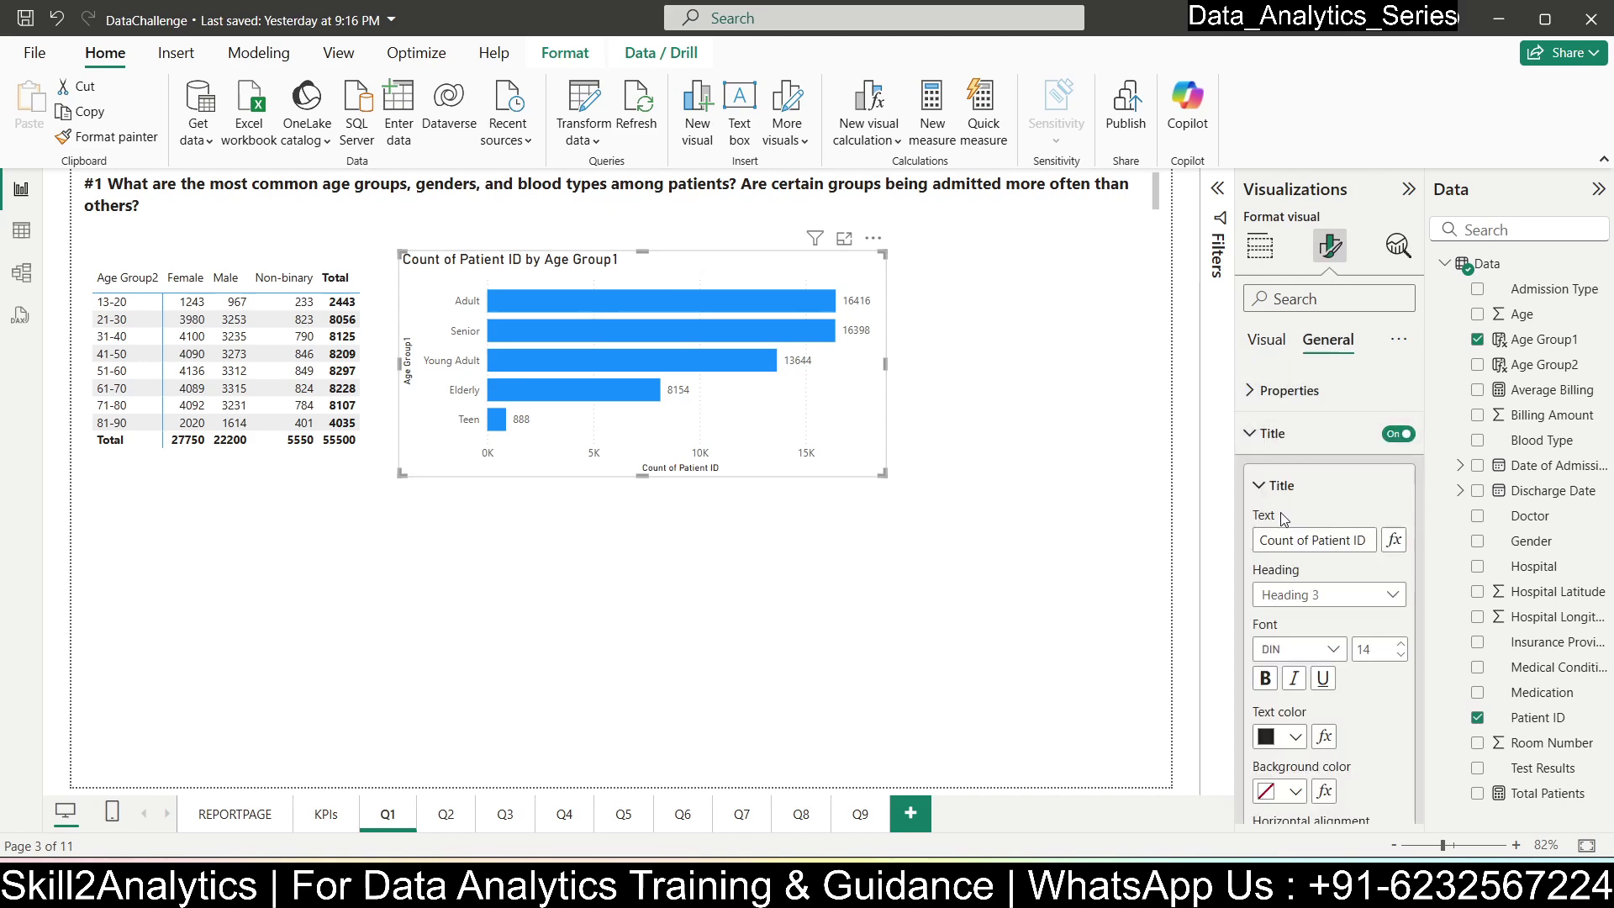
click(1303, 542)
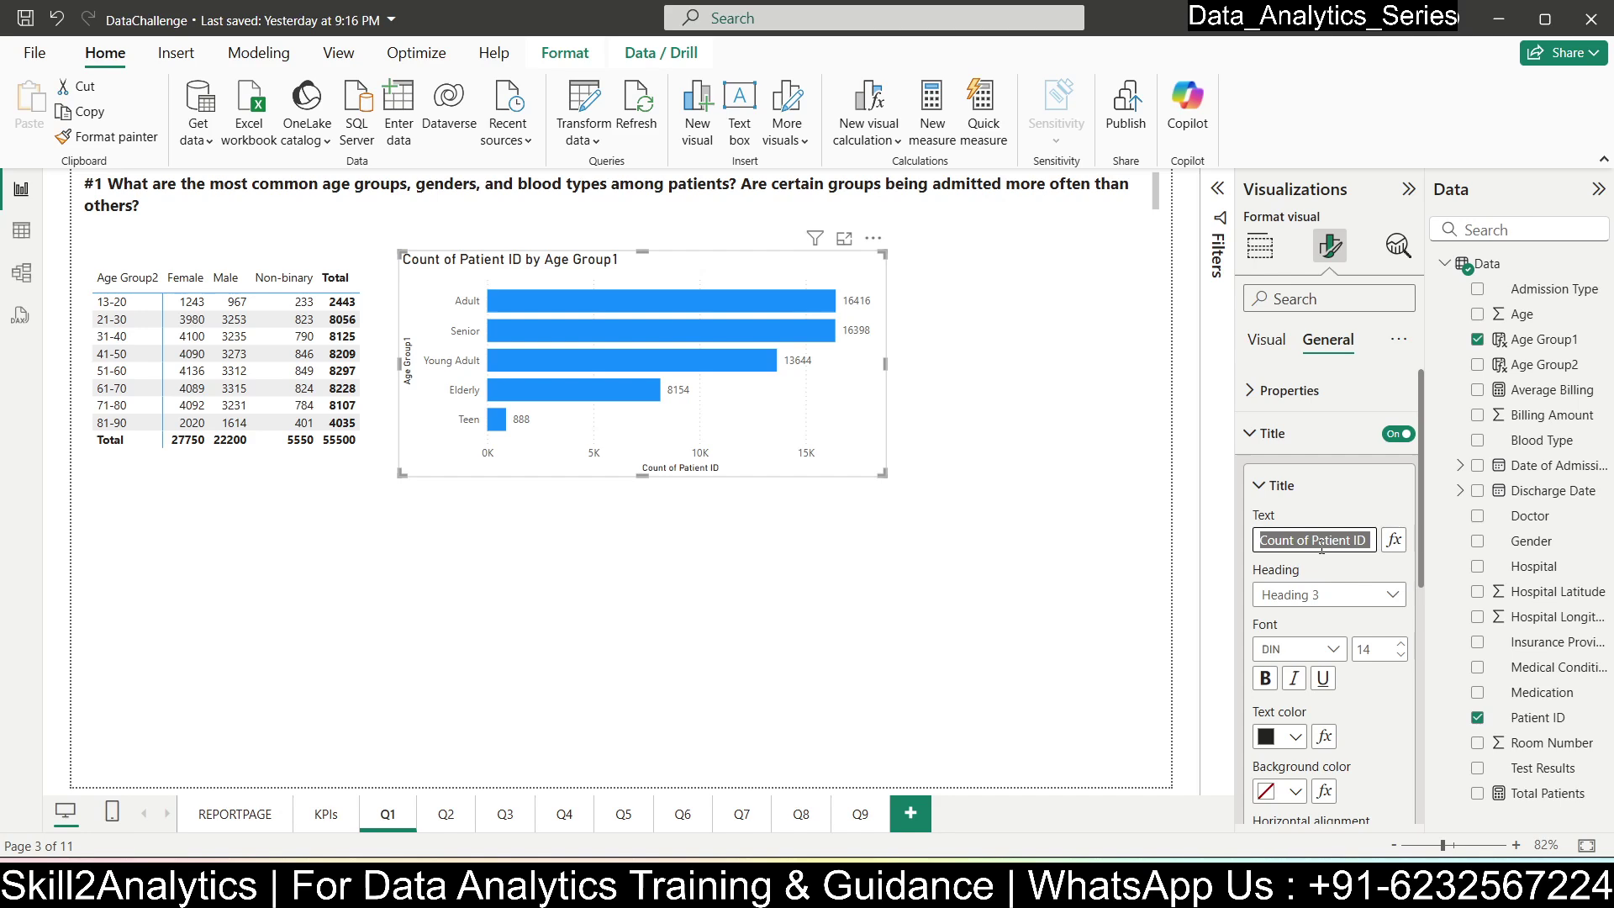
text(COmmo)
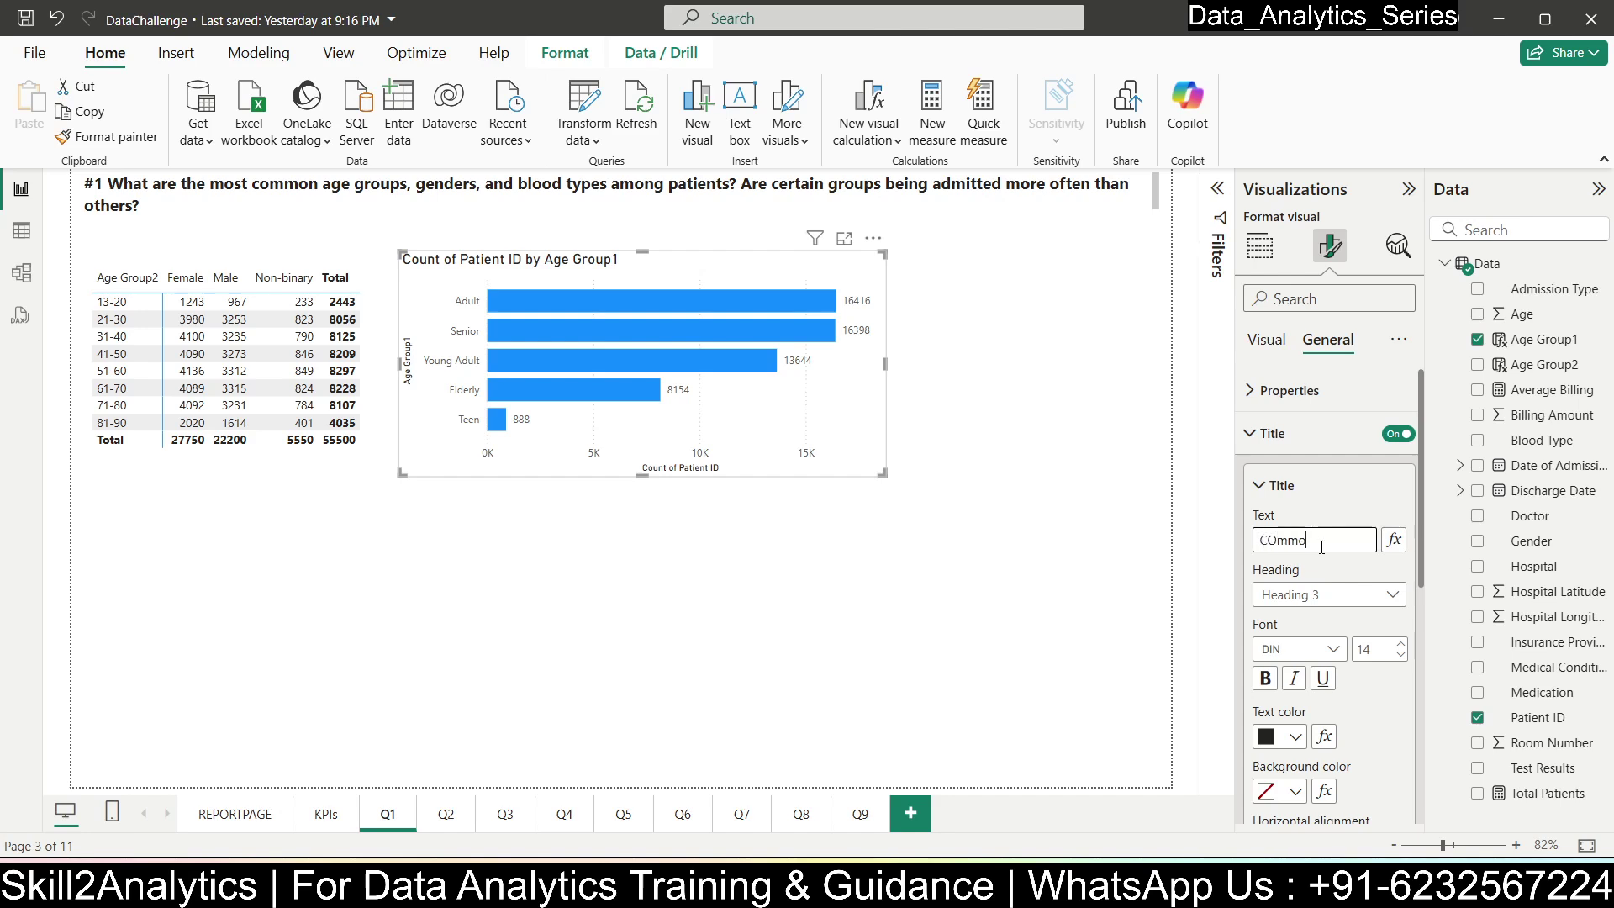
text(m)
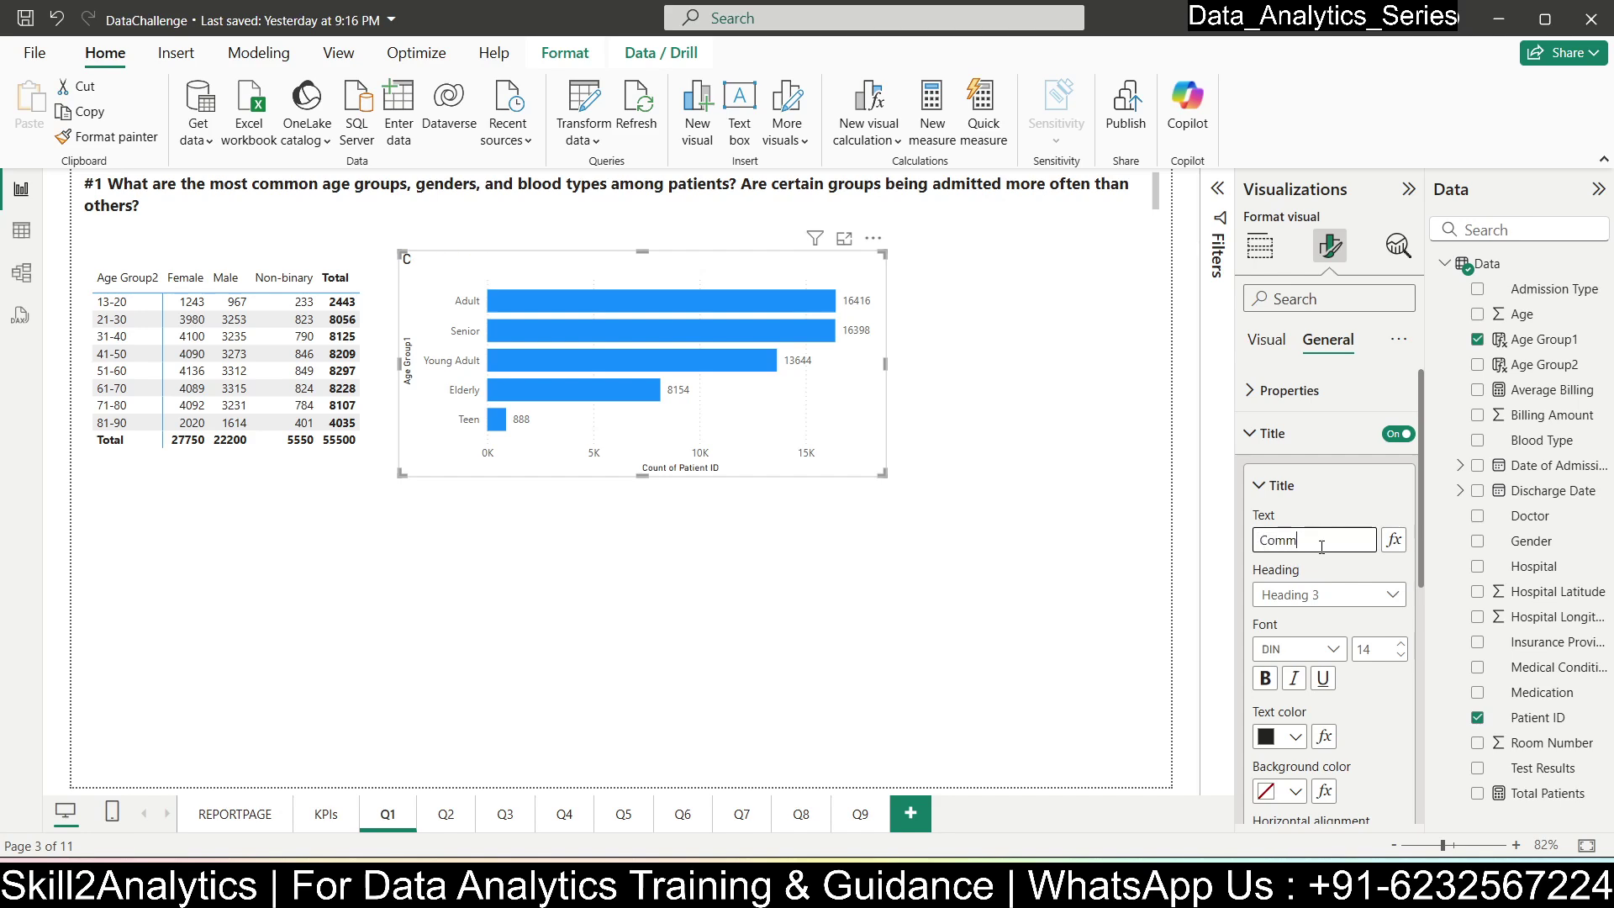
text(mon AAgeGroup)
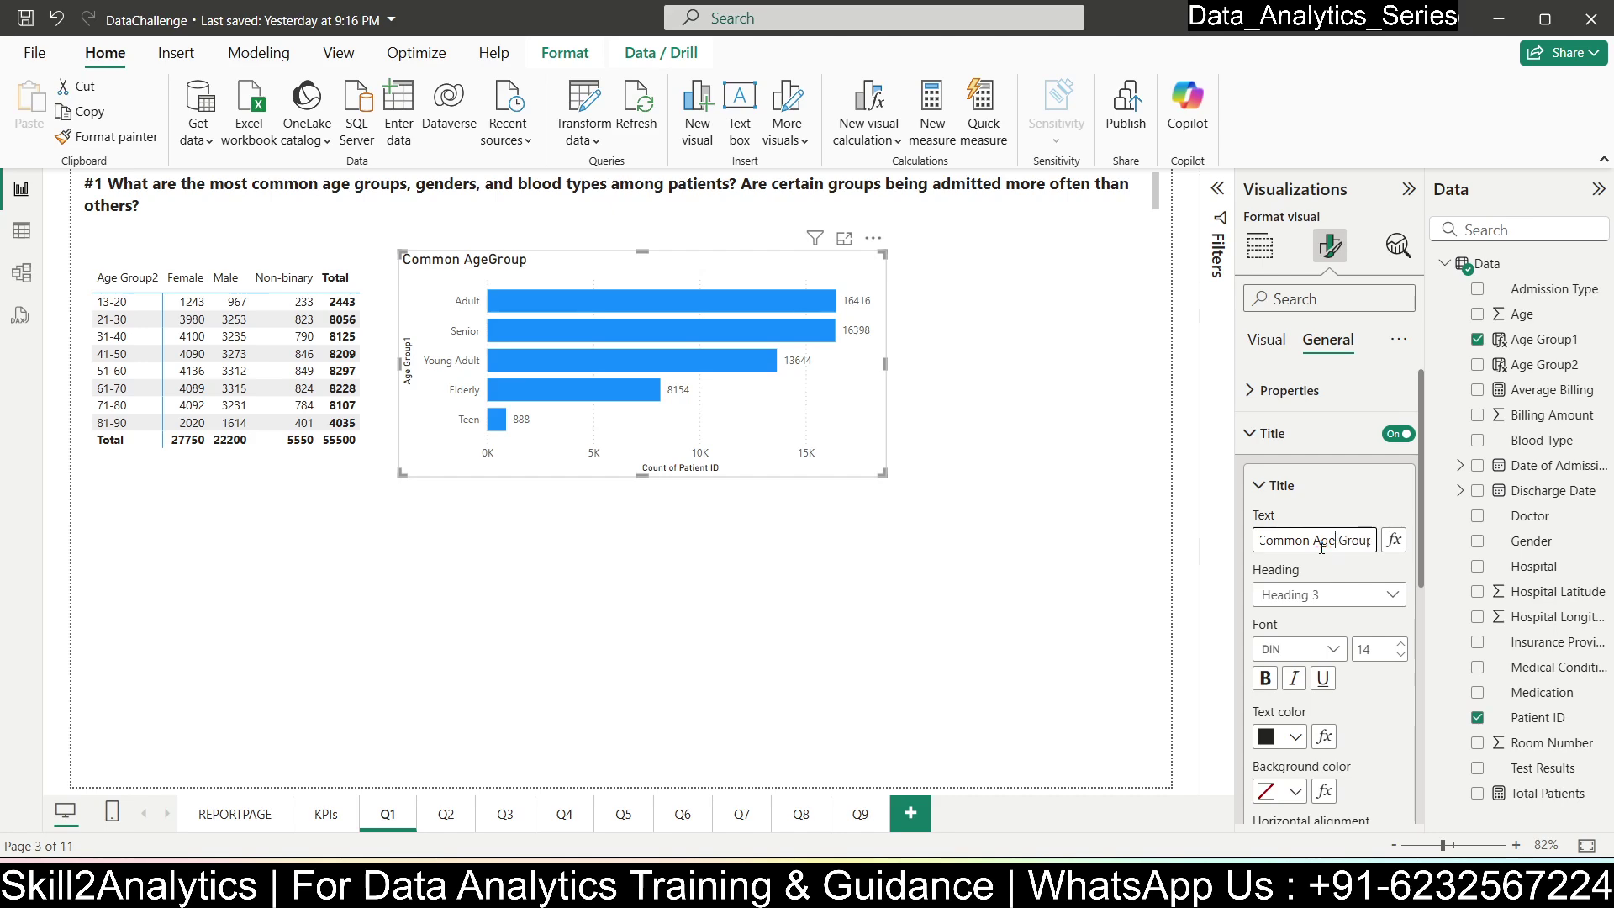
key(Home)
text(Patients by)
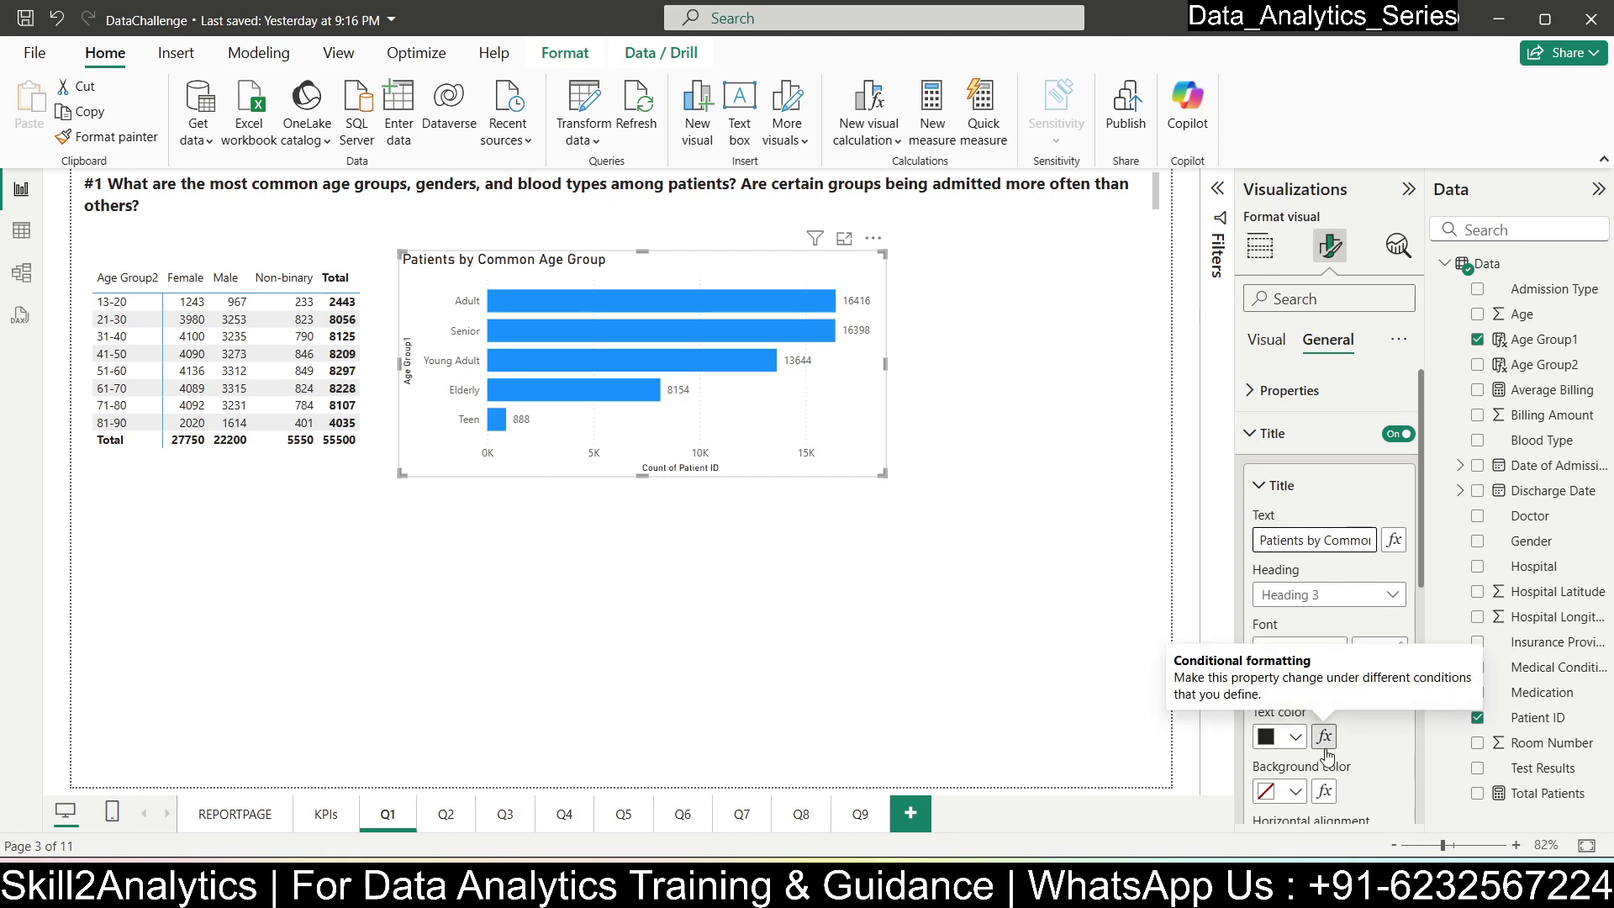
- Set the bar chart title's text color to white and its background color to dark blue
click(1294, 737)
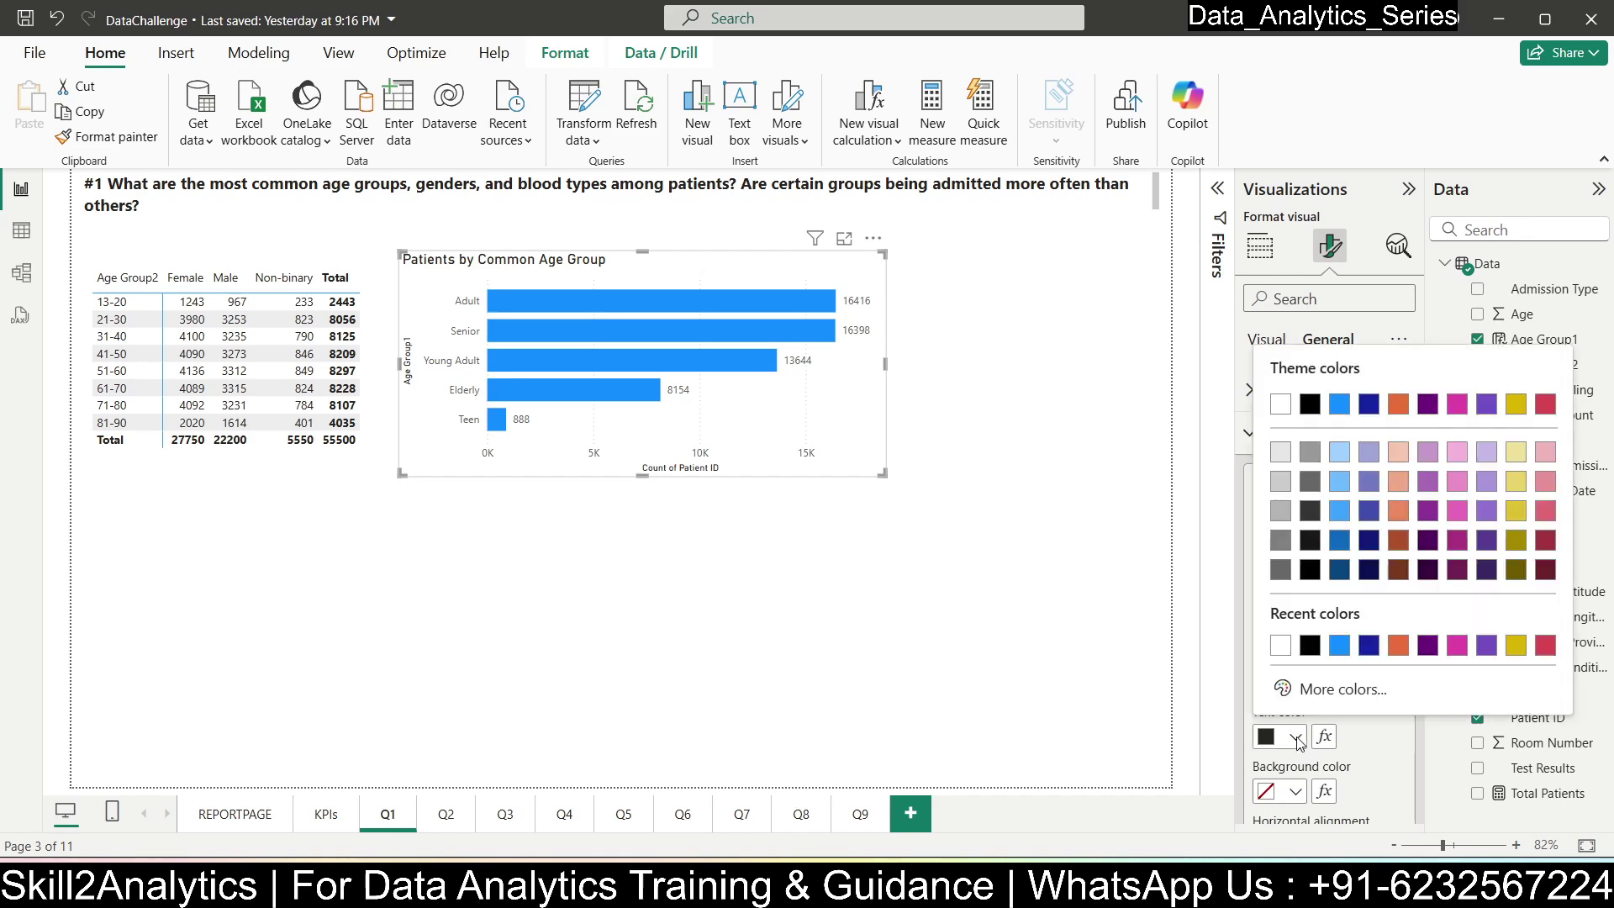
click(1280, 645)
click(1294, 791)
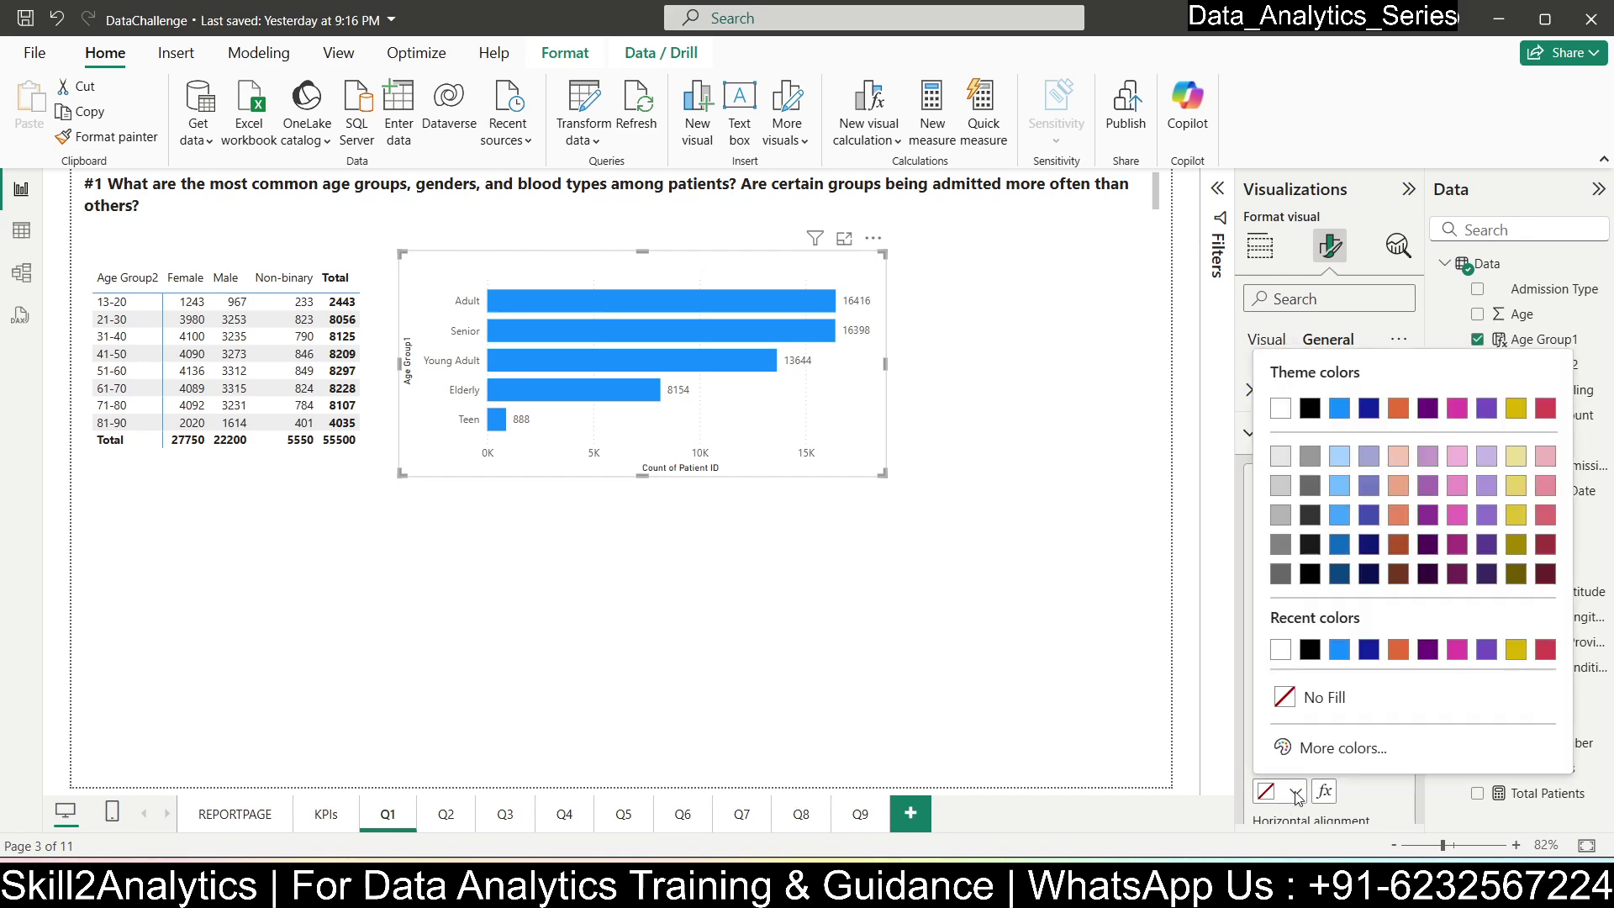
click(1339, 650)
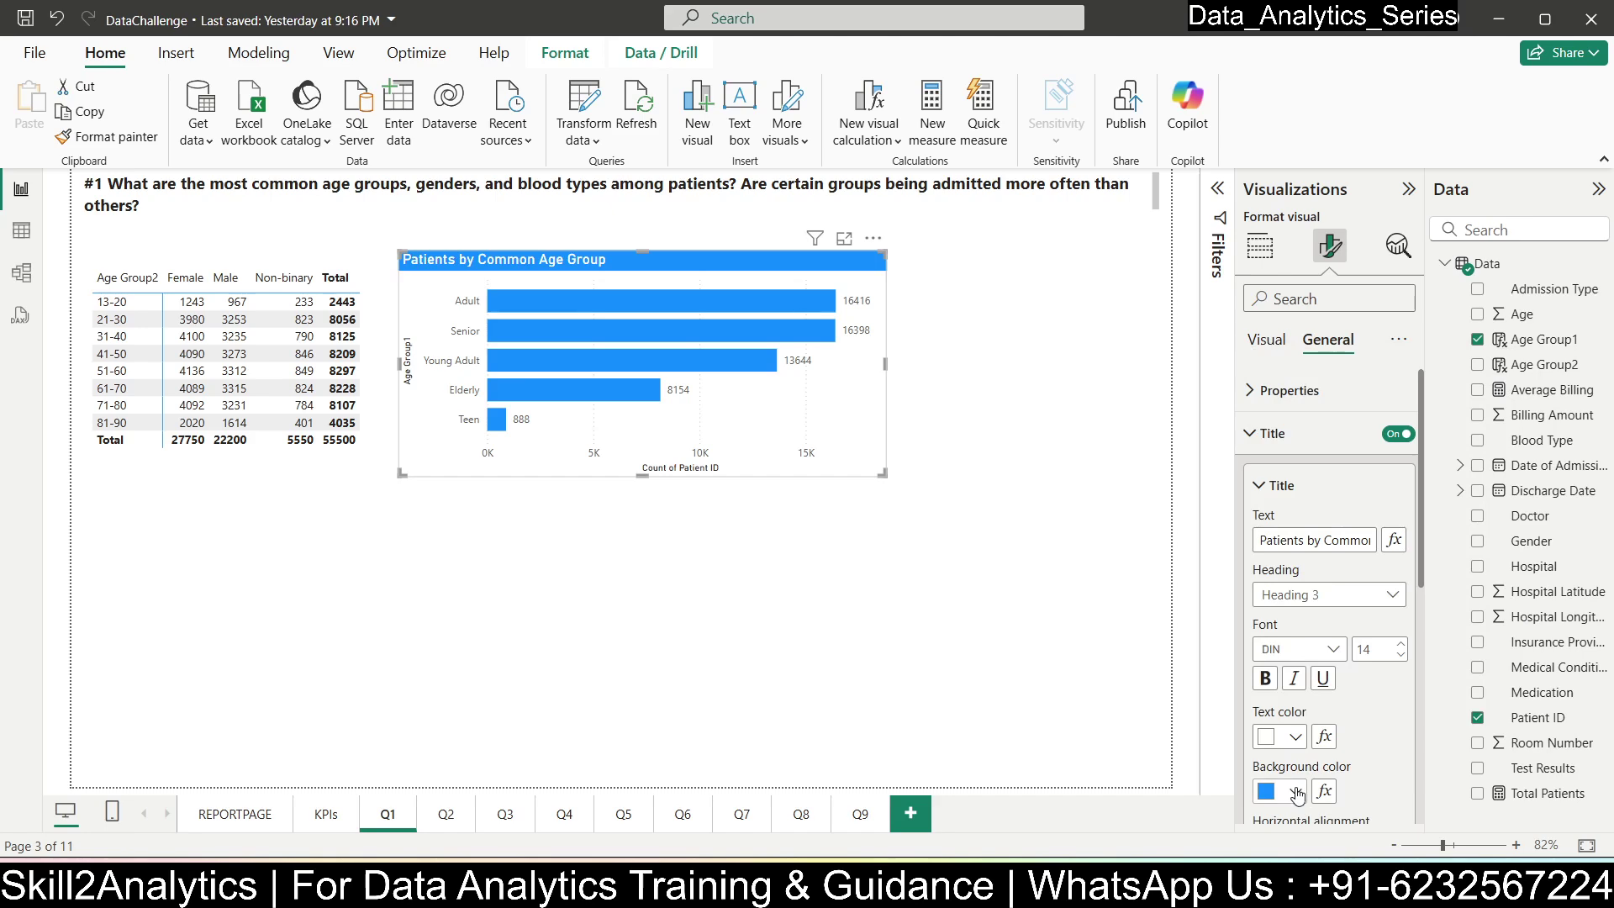
click(1297, 794)
click(1356, 652)
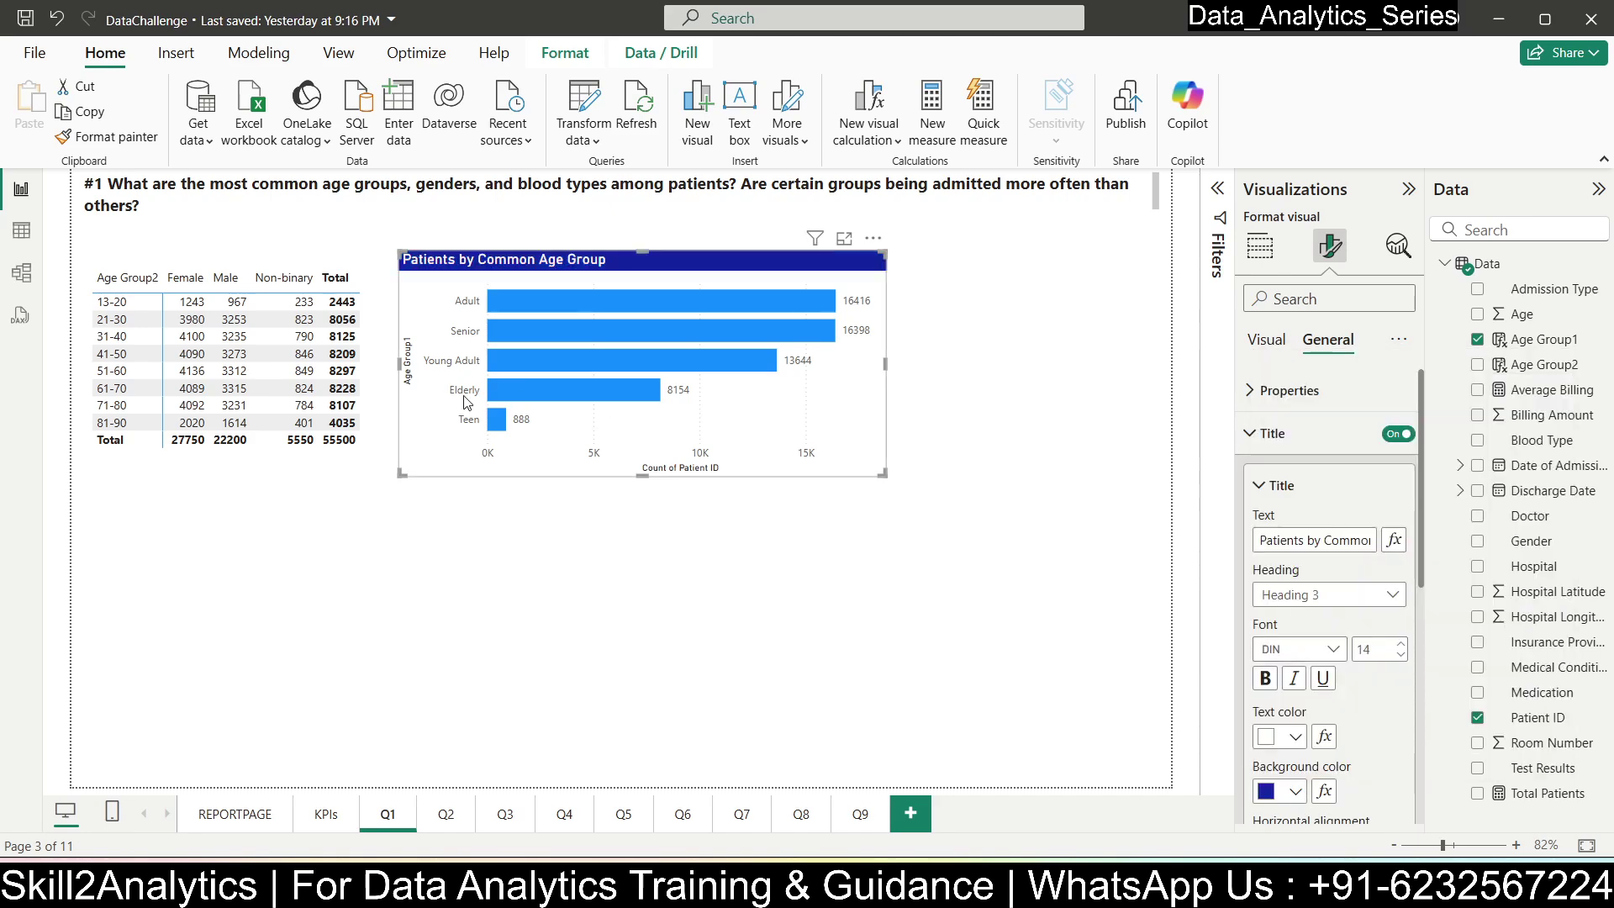
- Try several accessible report themes, including Accessible City park and Accessible Orchid, on the Q1 visuals
click(338, 53)
click(127, 122)
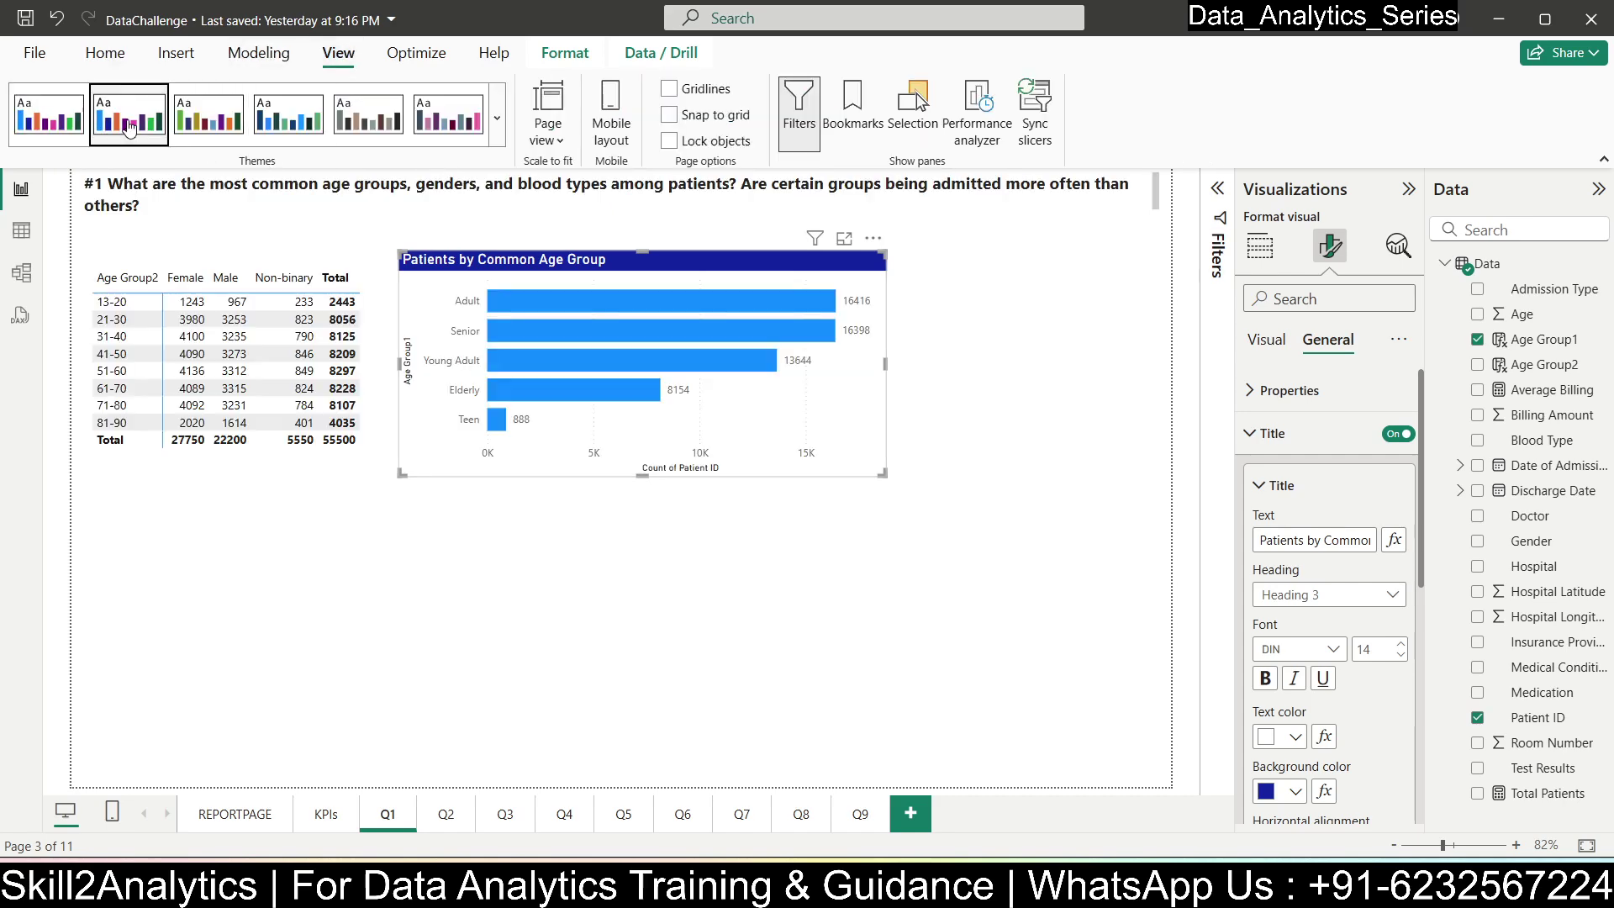
click(239, 121)
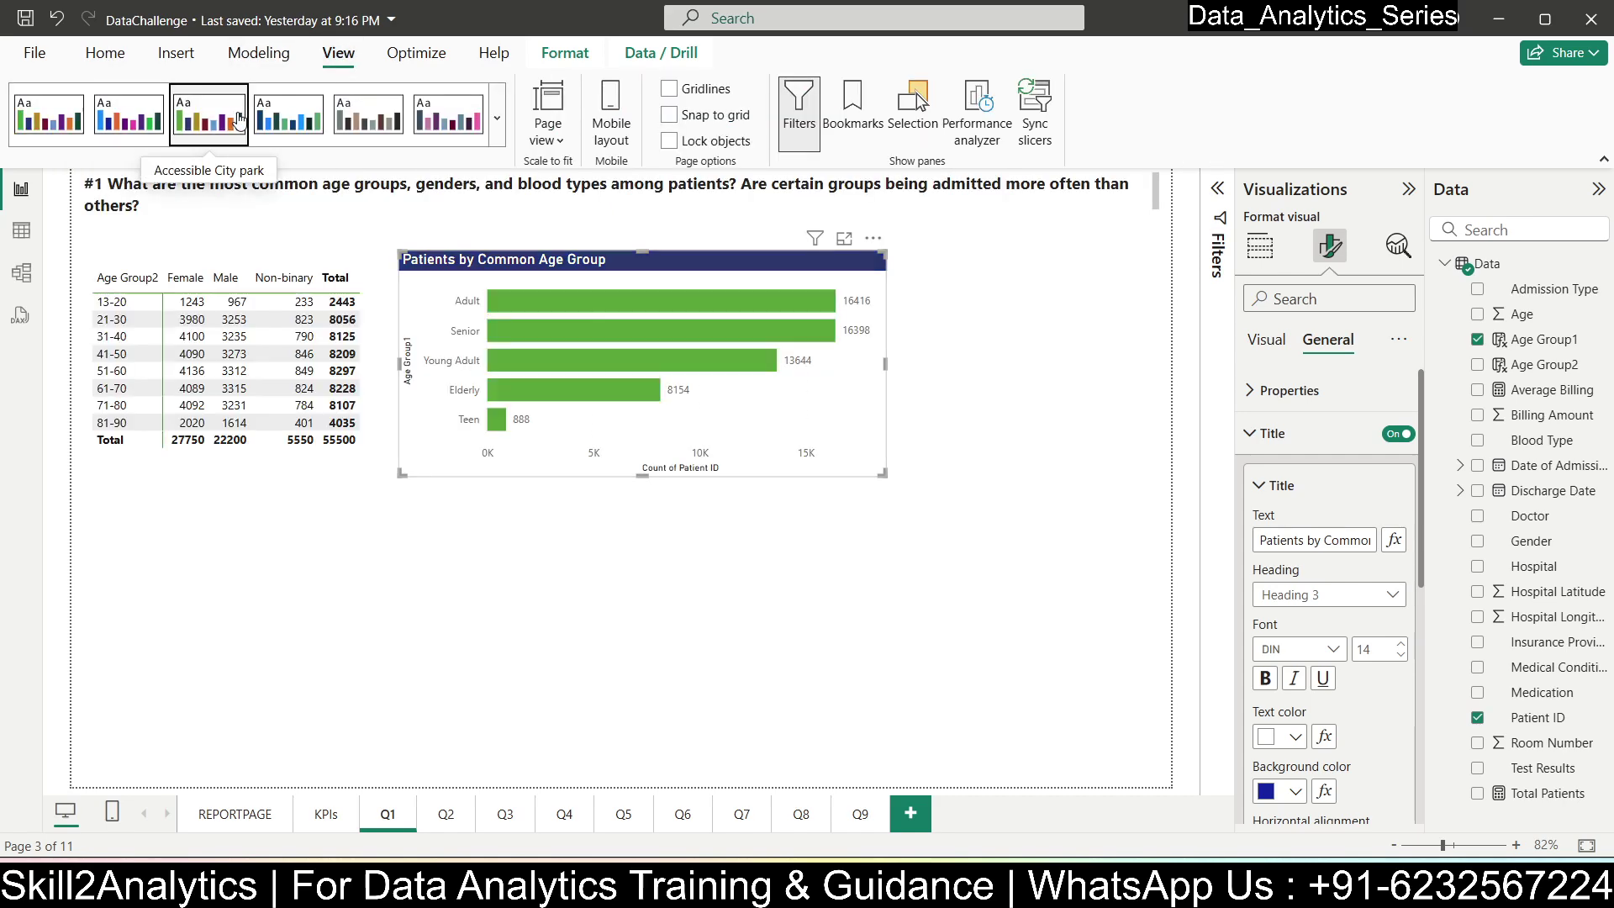
click(293, 122)
click(452, 122)
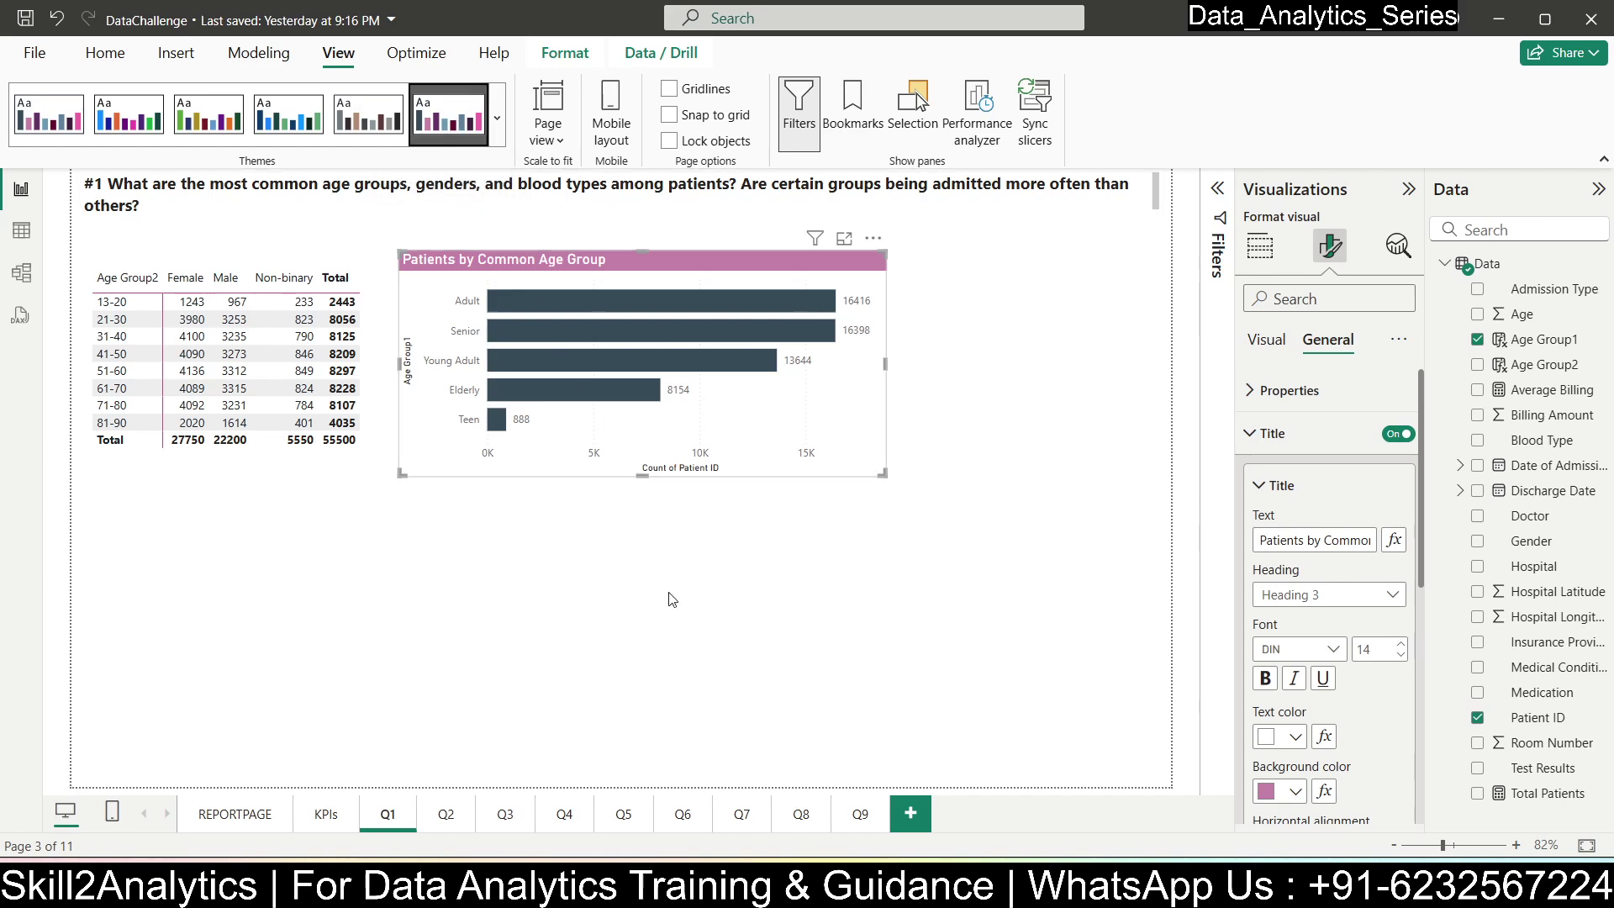
click(290, 130)
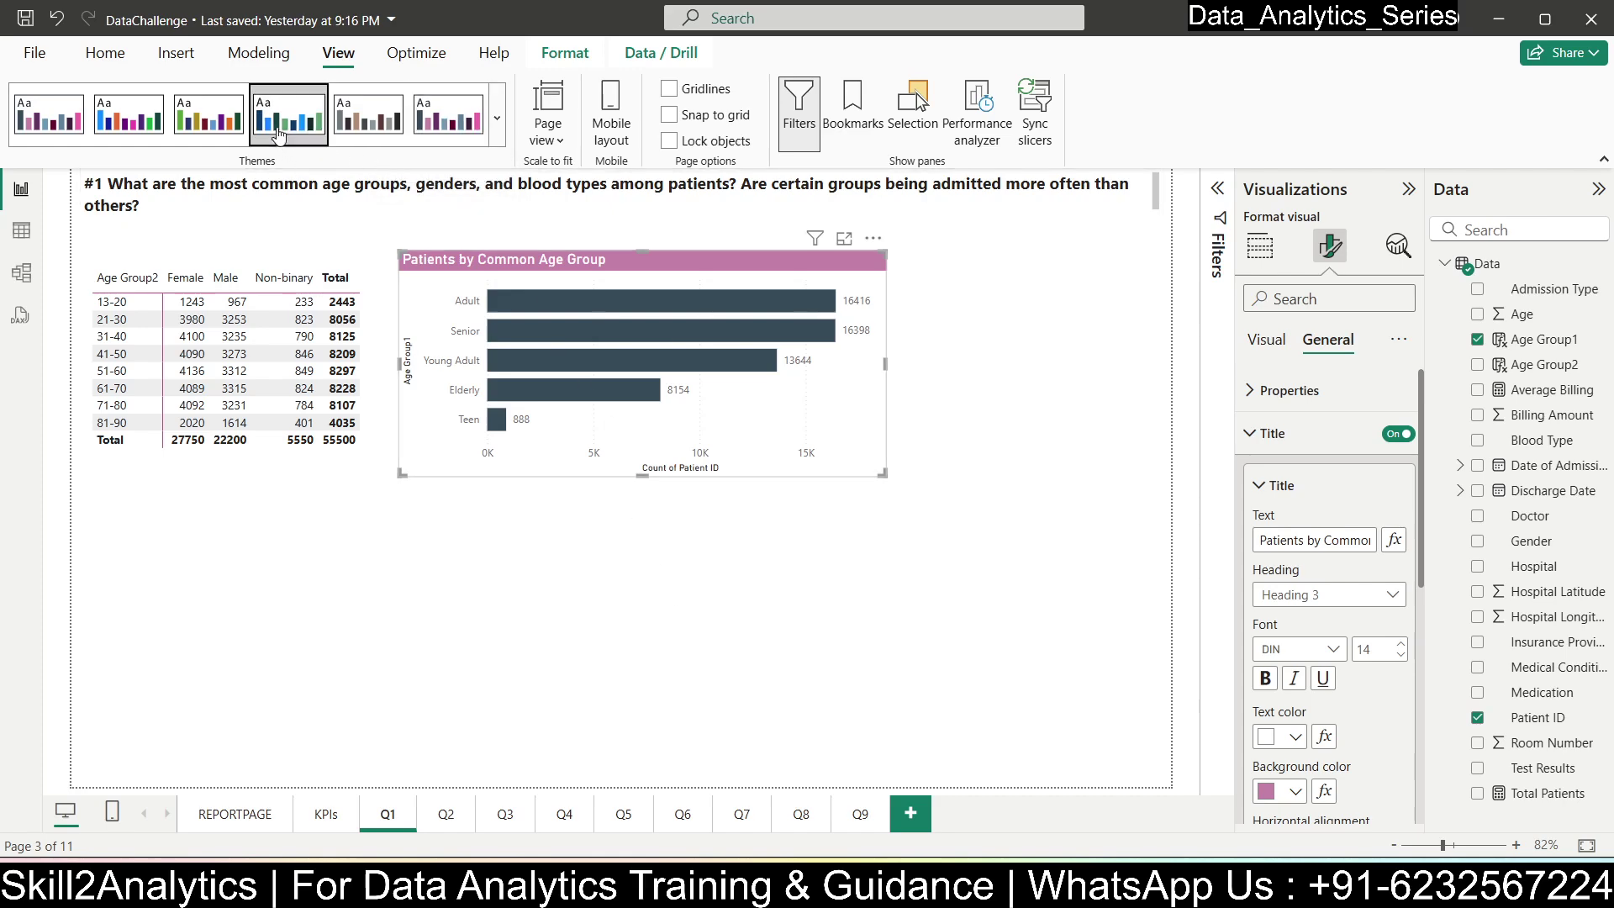
click(448, 124)
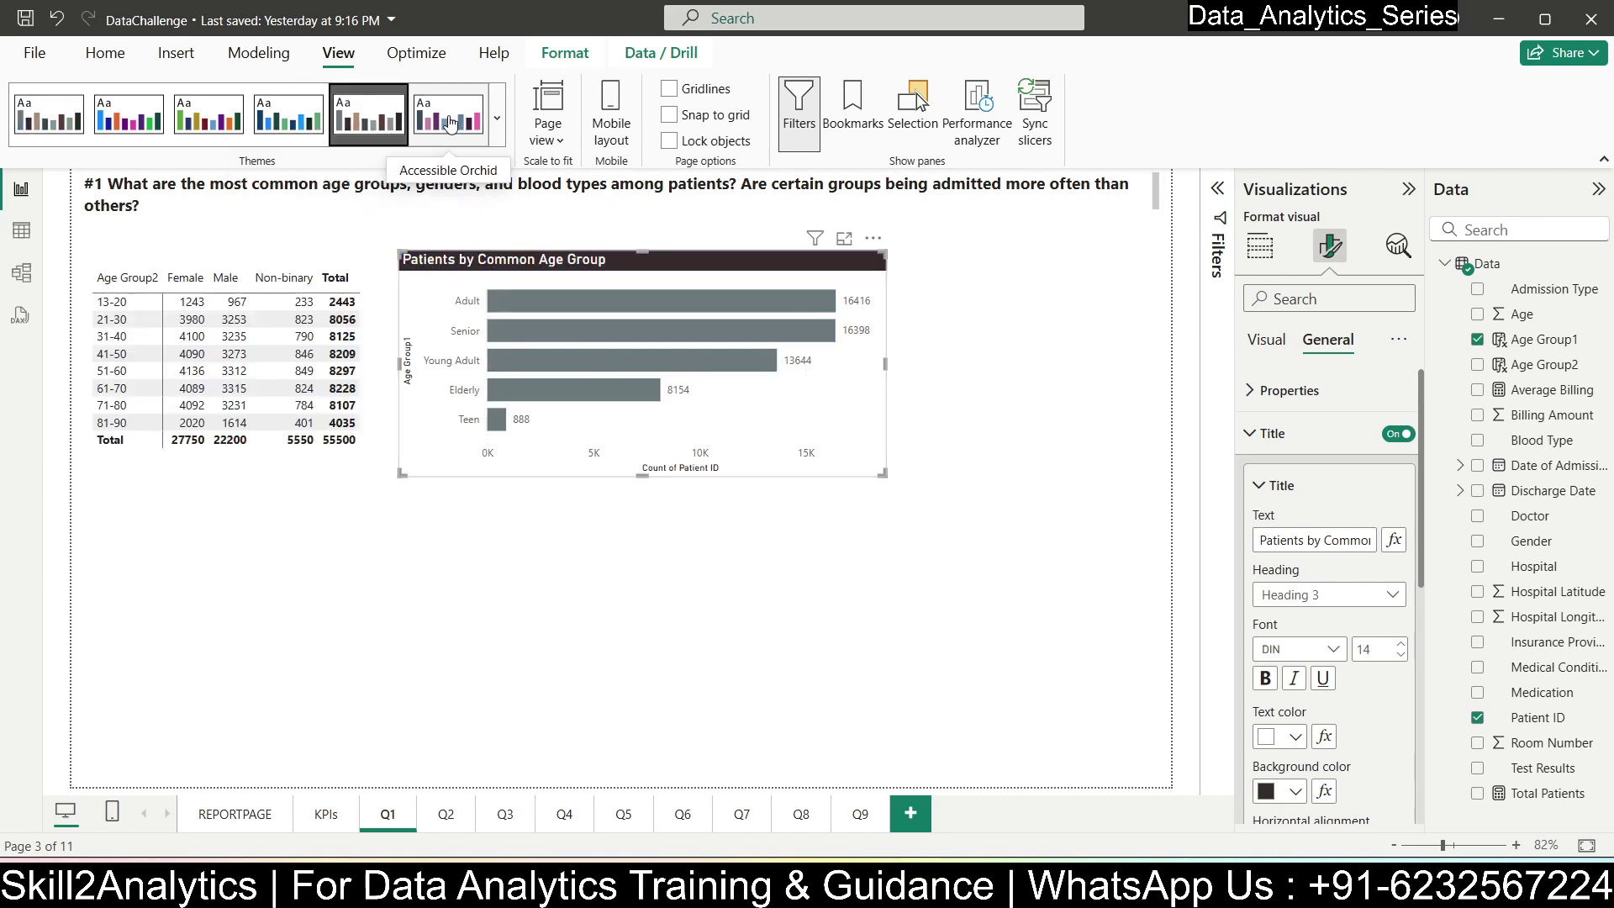
click(574, 587)
- Try the age group chart as a stacked column chart and a donut chart, and return it to a stacked bar chart
click(546, 261)
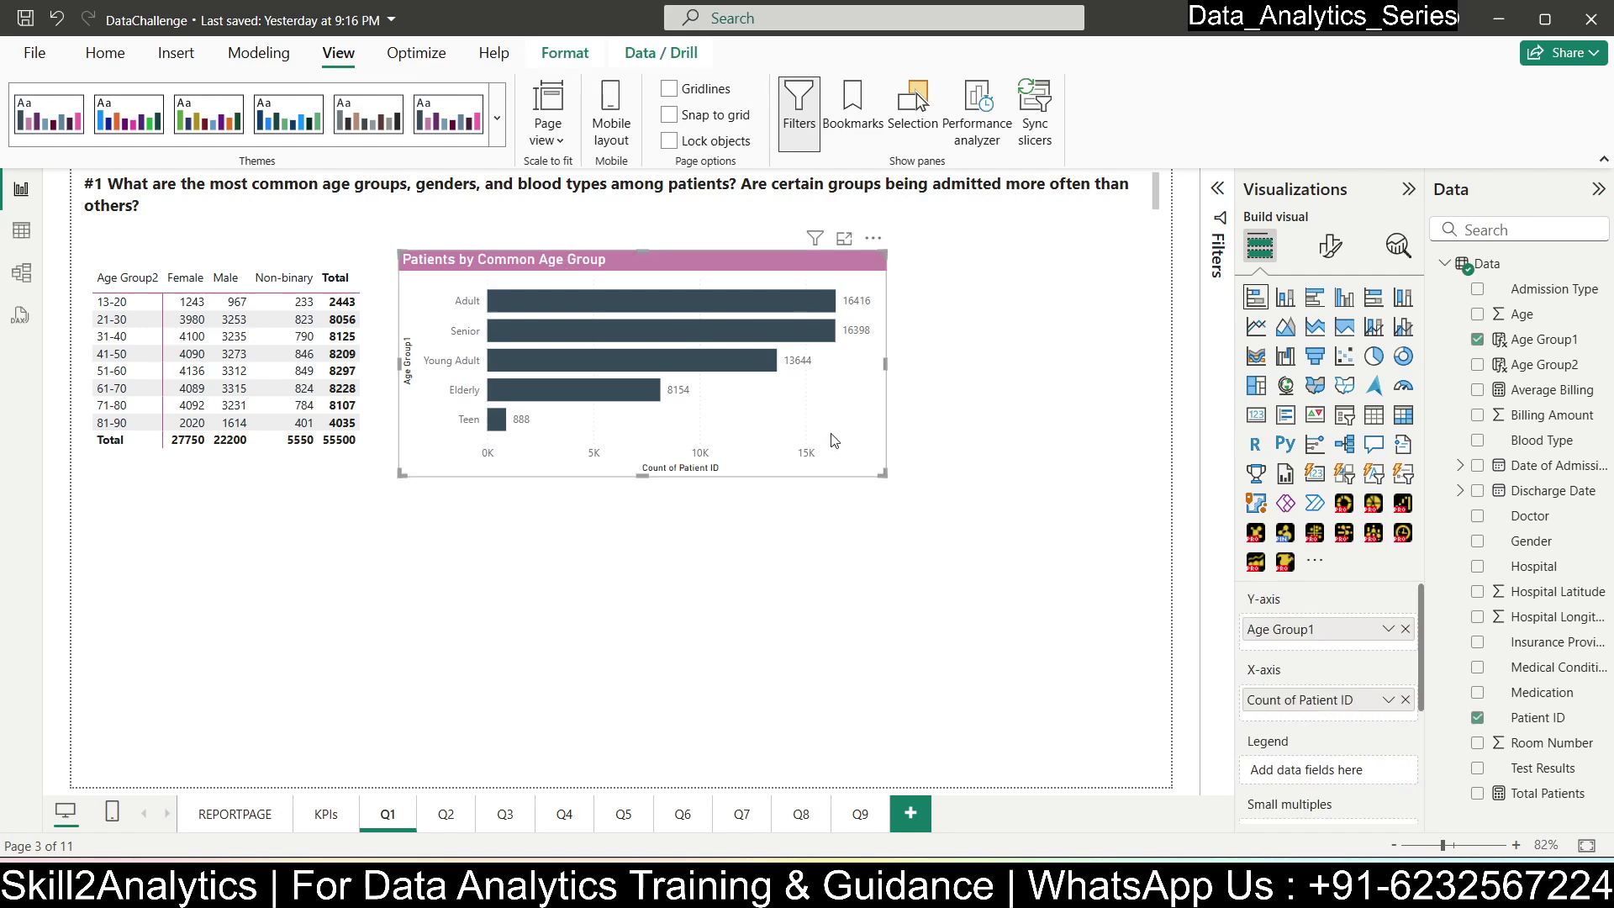
click(1289, 302)
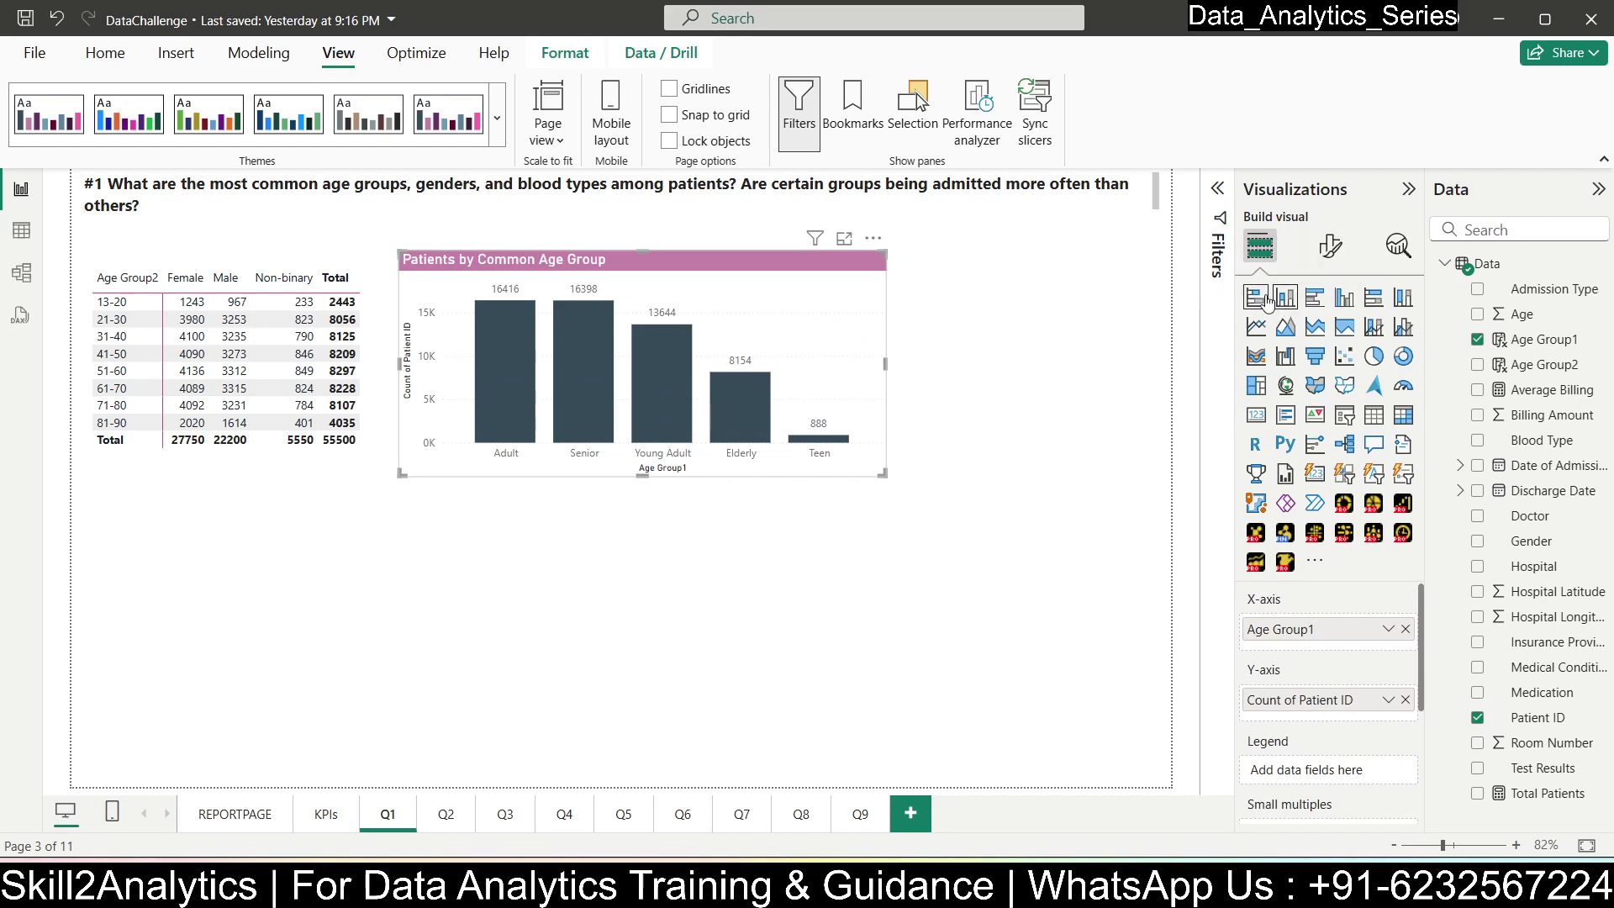
click(1404, 357)
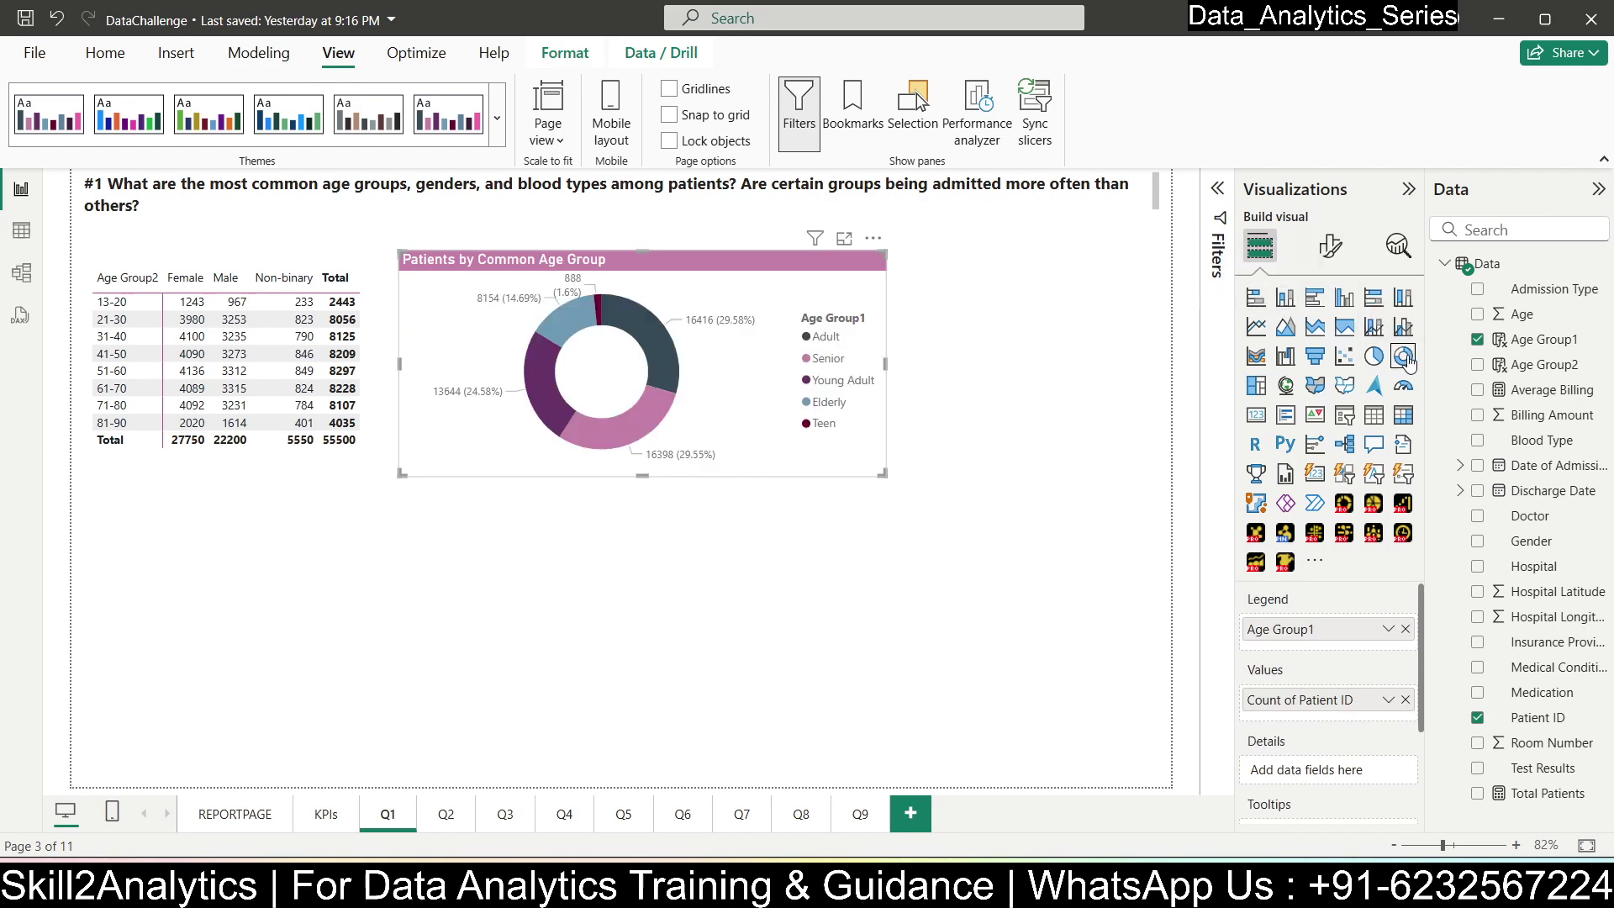
click(1255, 299)
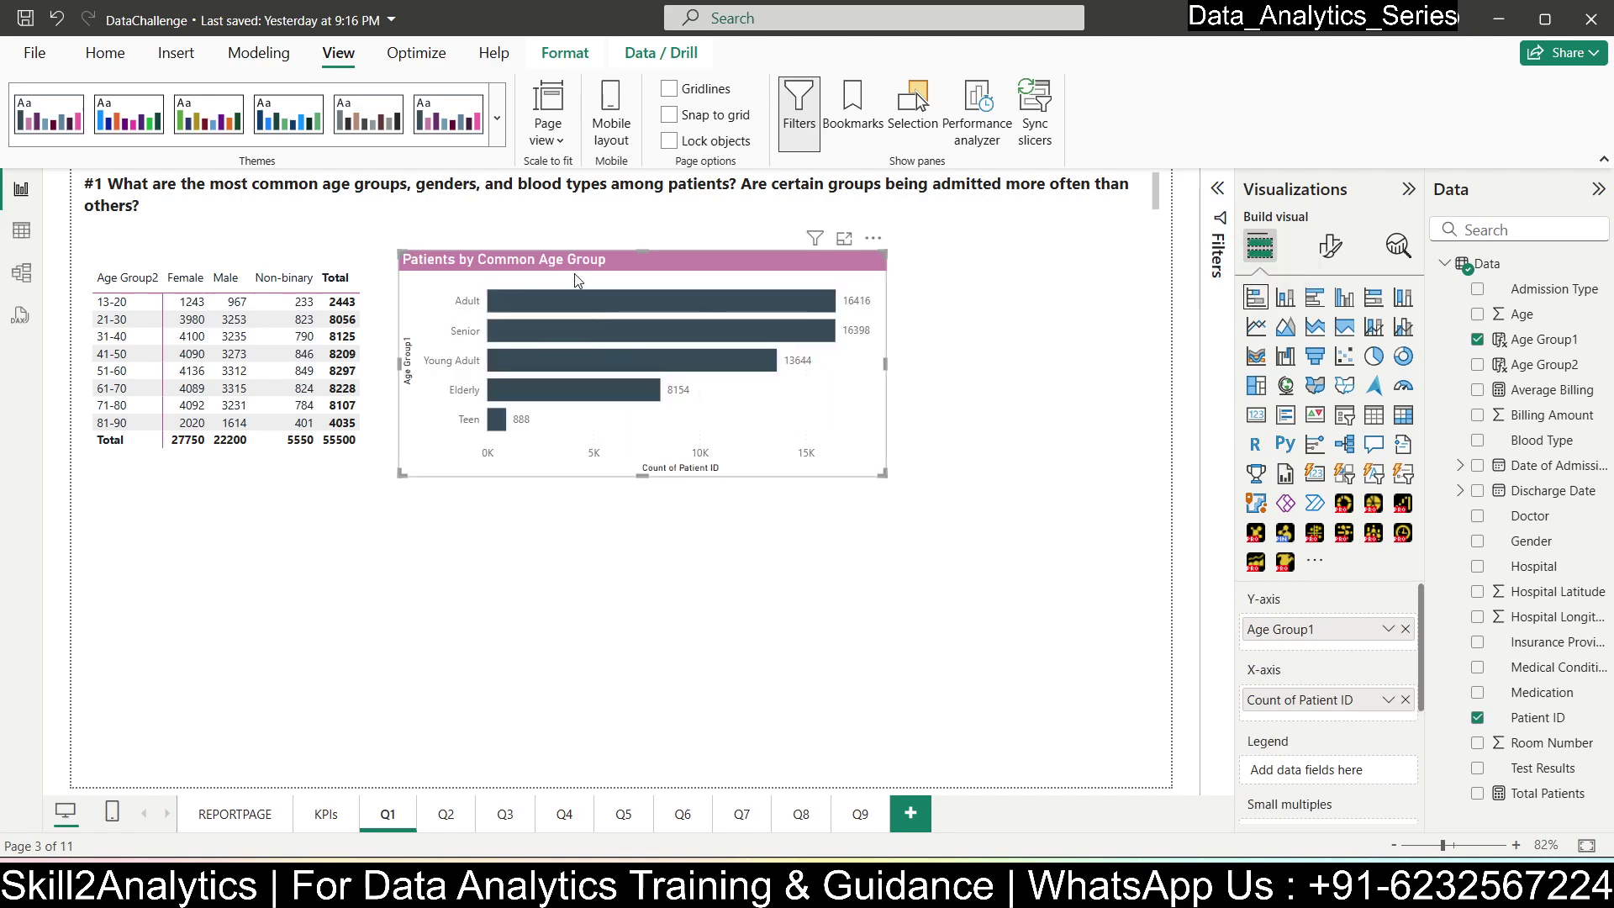
- Duplicate the age group bar chart below the original and replace Age Group1 with Age Group2 on the copy's Y-axis
drag(577, 267, 591, 256)
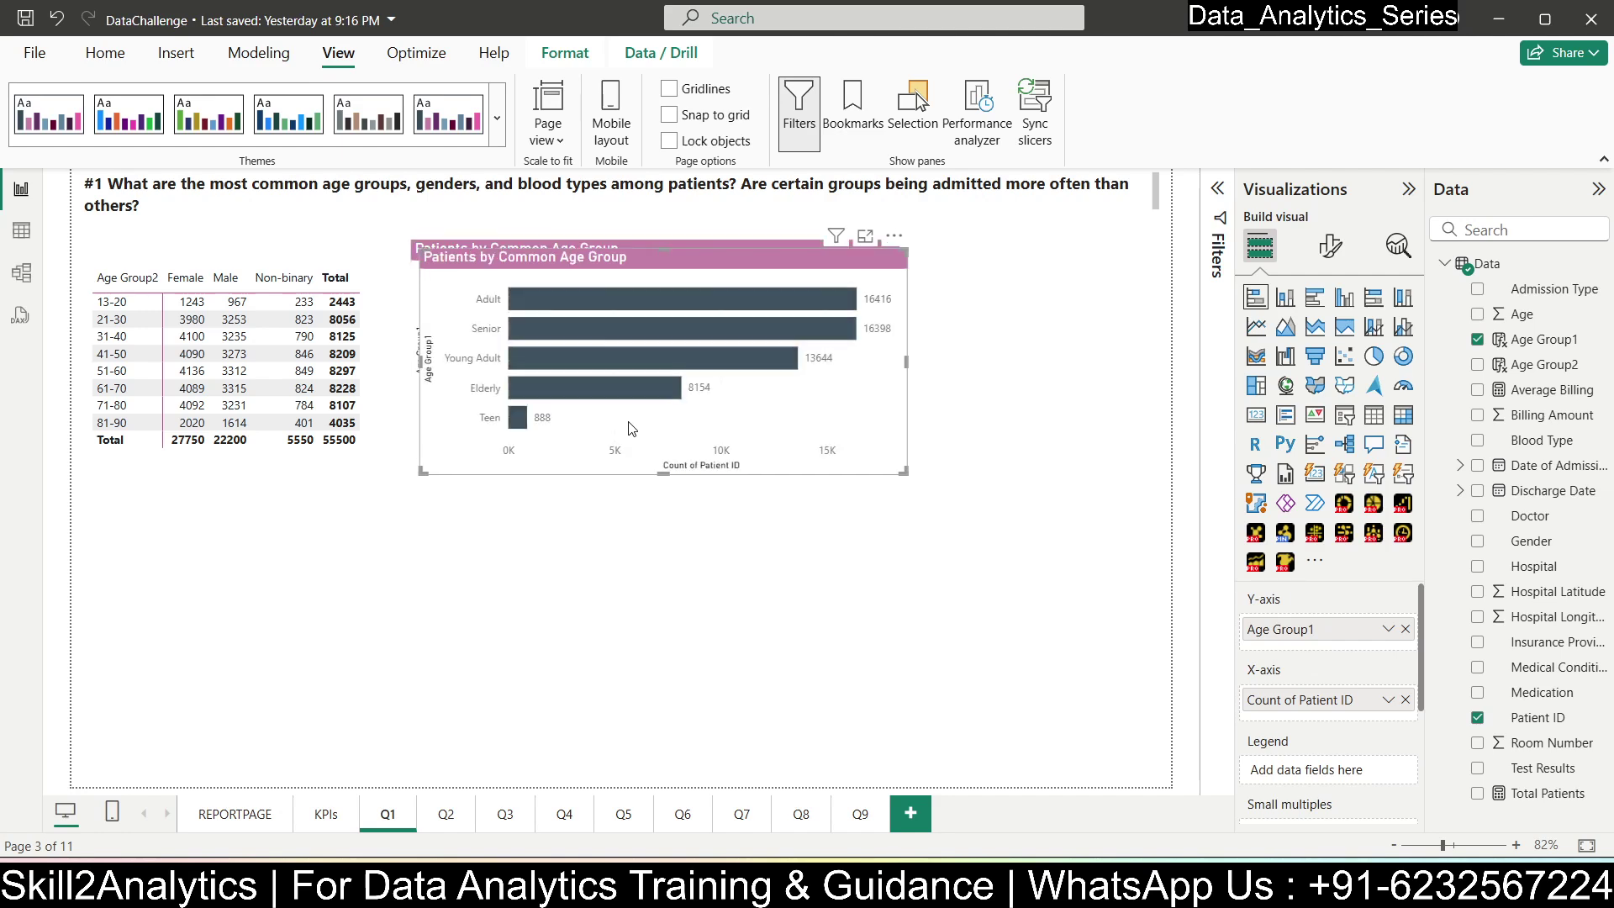
key(ctrl+v)
drag(633, 338, 630, 486)
drag(631, 487, 632, 488)
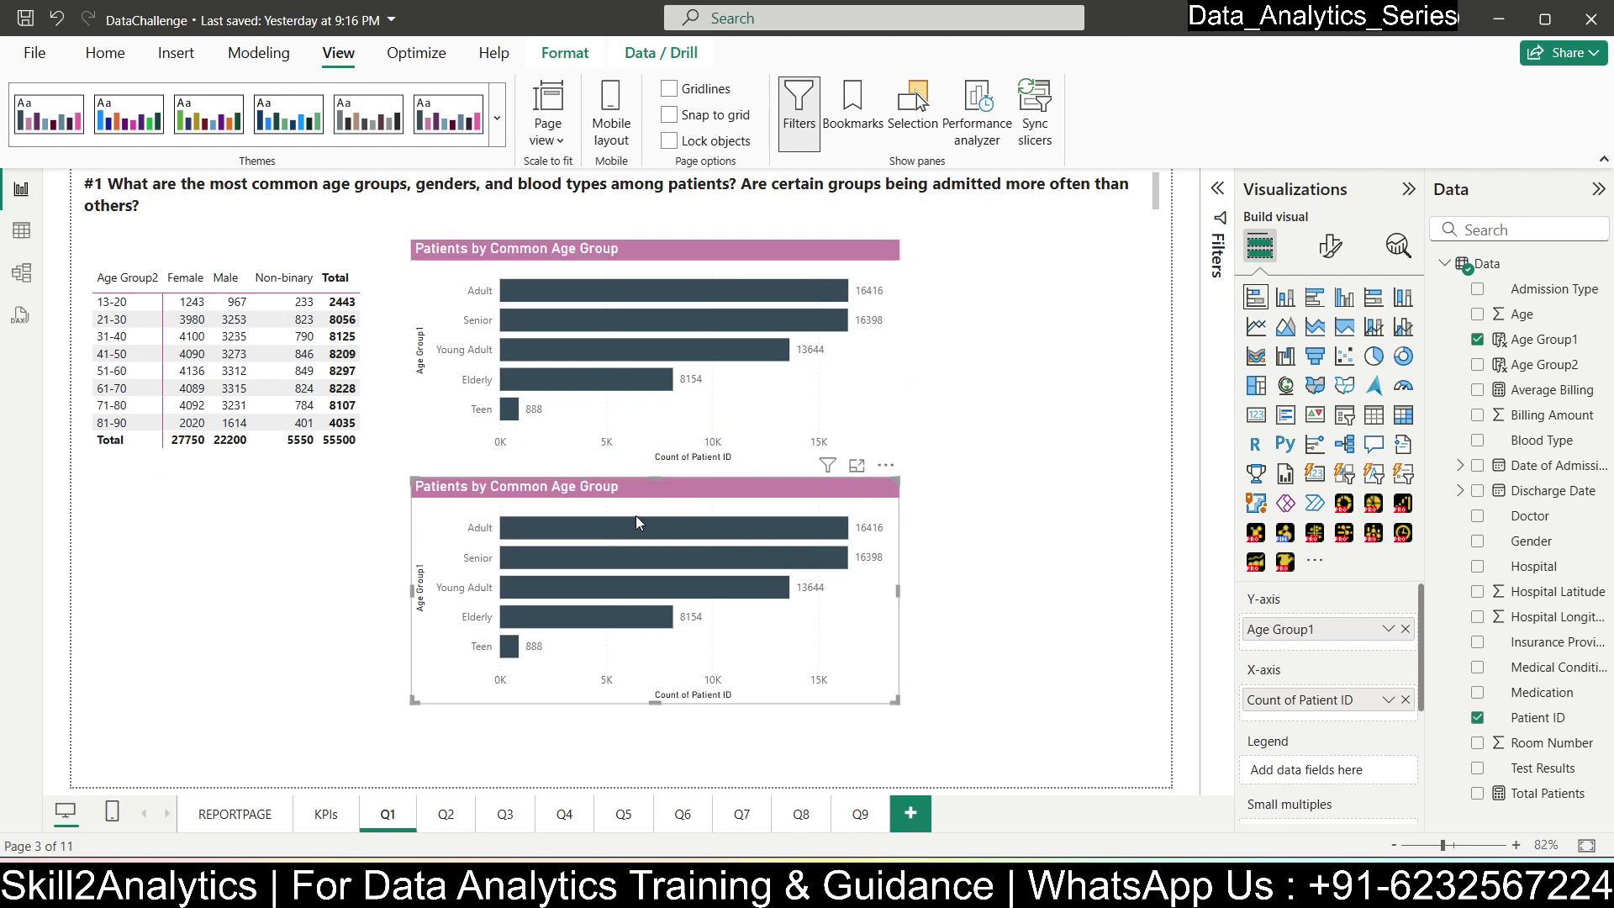
click(1478, 339)
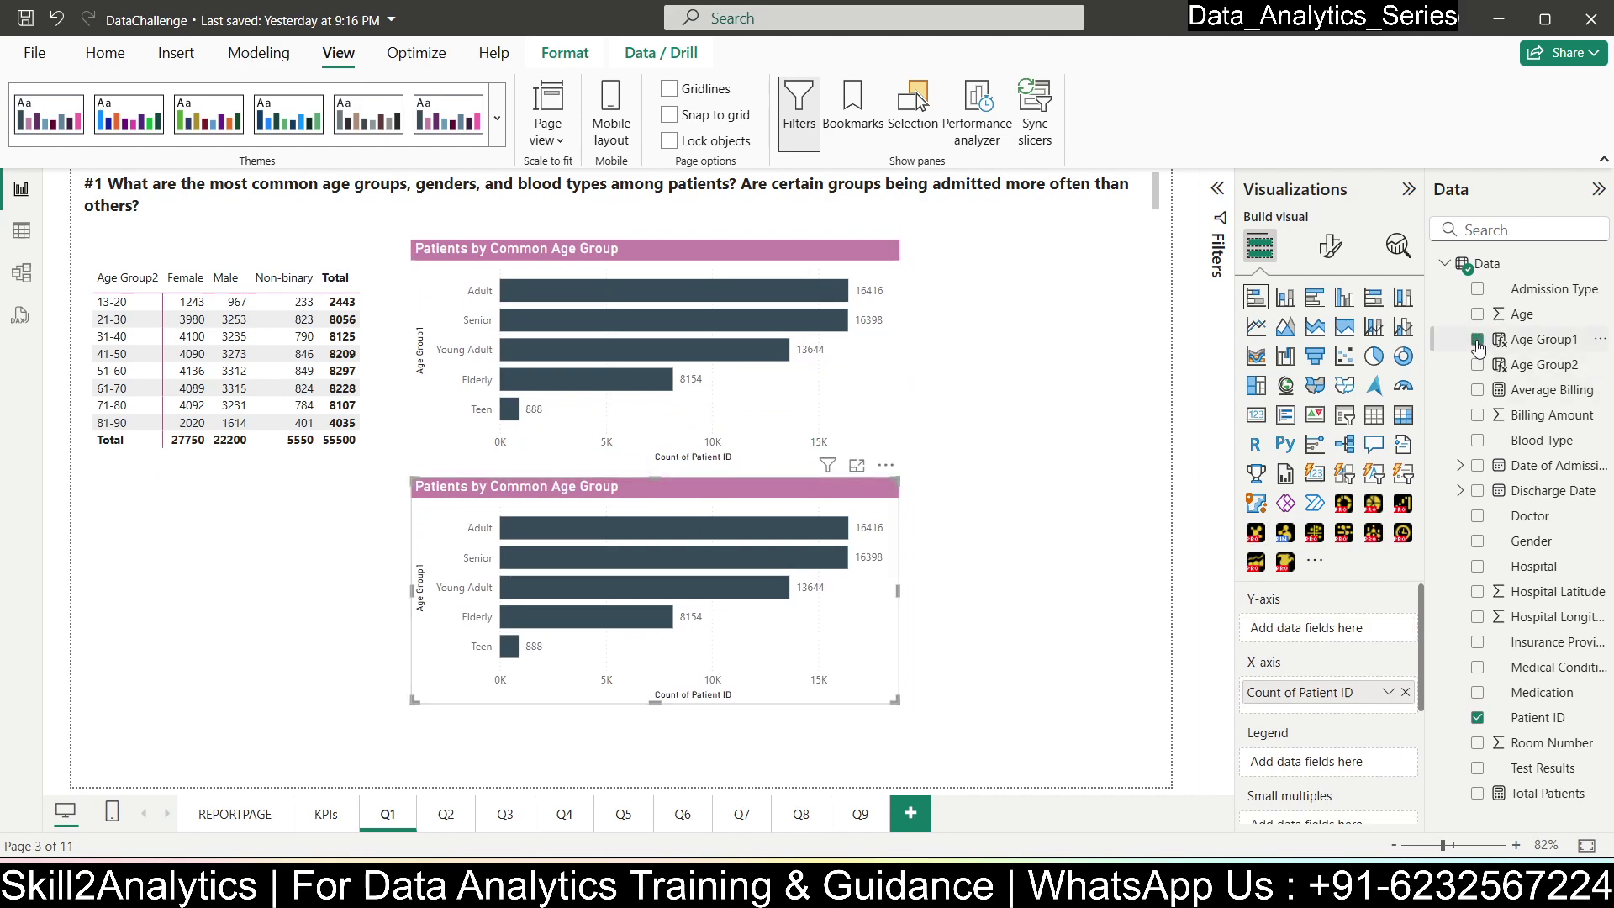
click(1478, 365)
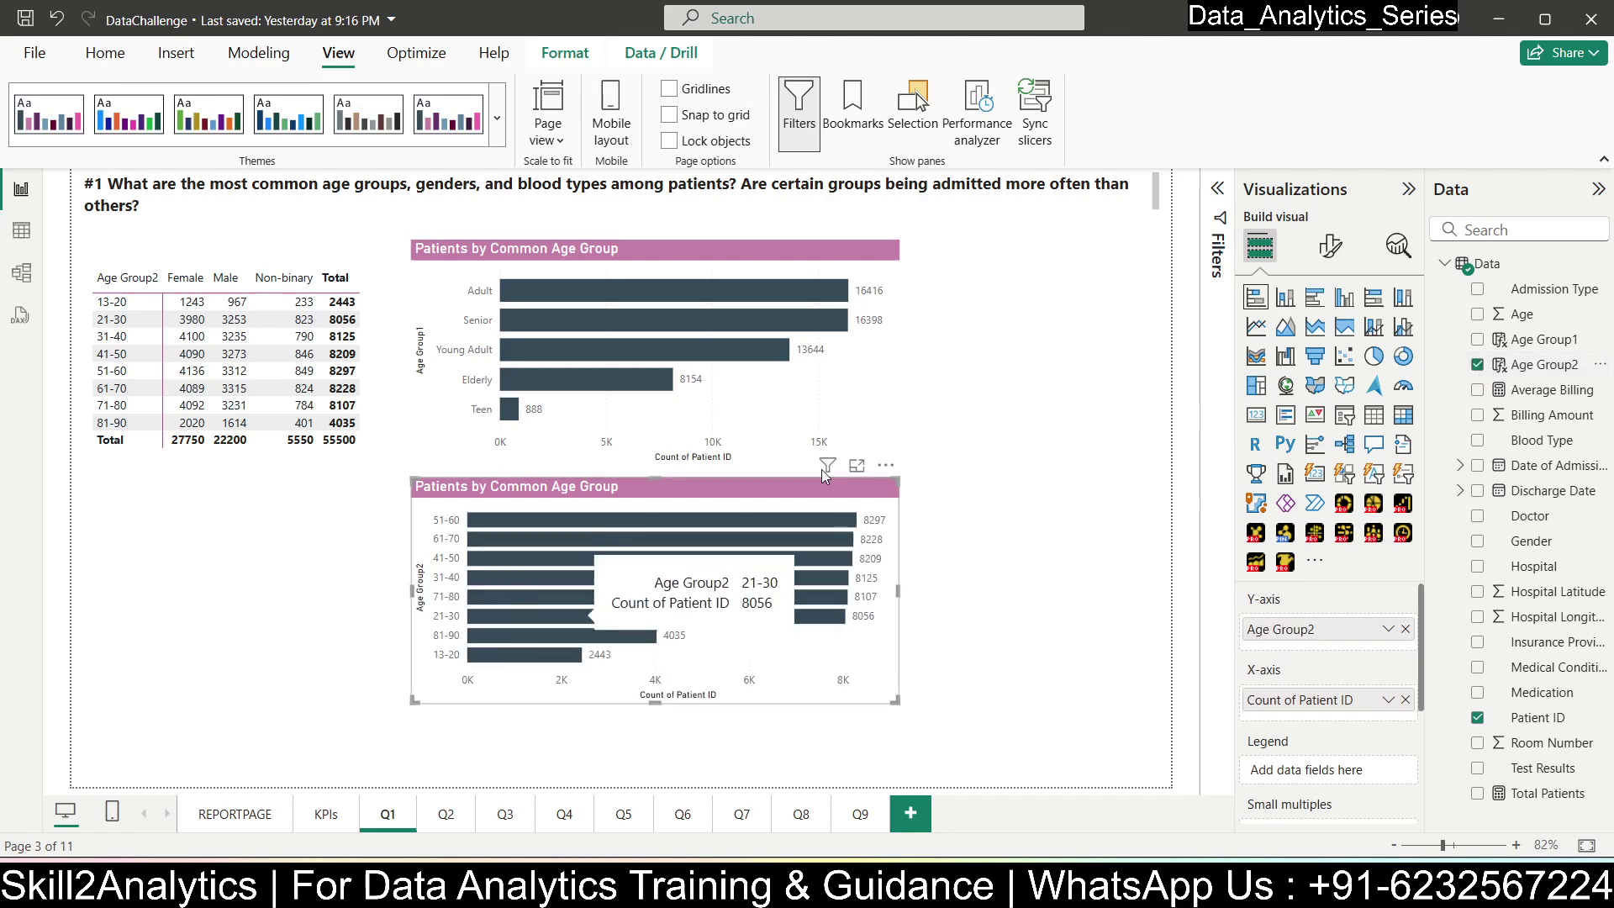
- Sort the copied bar chart's axis by Age Group2 and add Gender as its legend
click(888, 468)
mouse_move(934, 591)
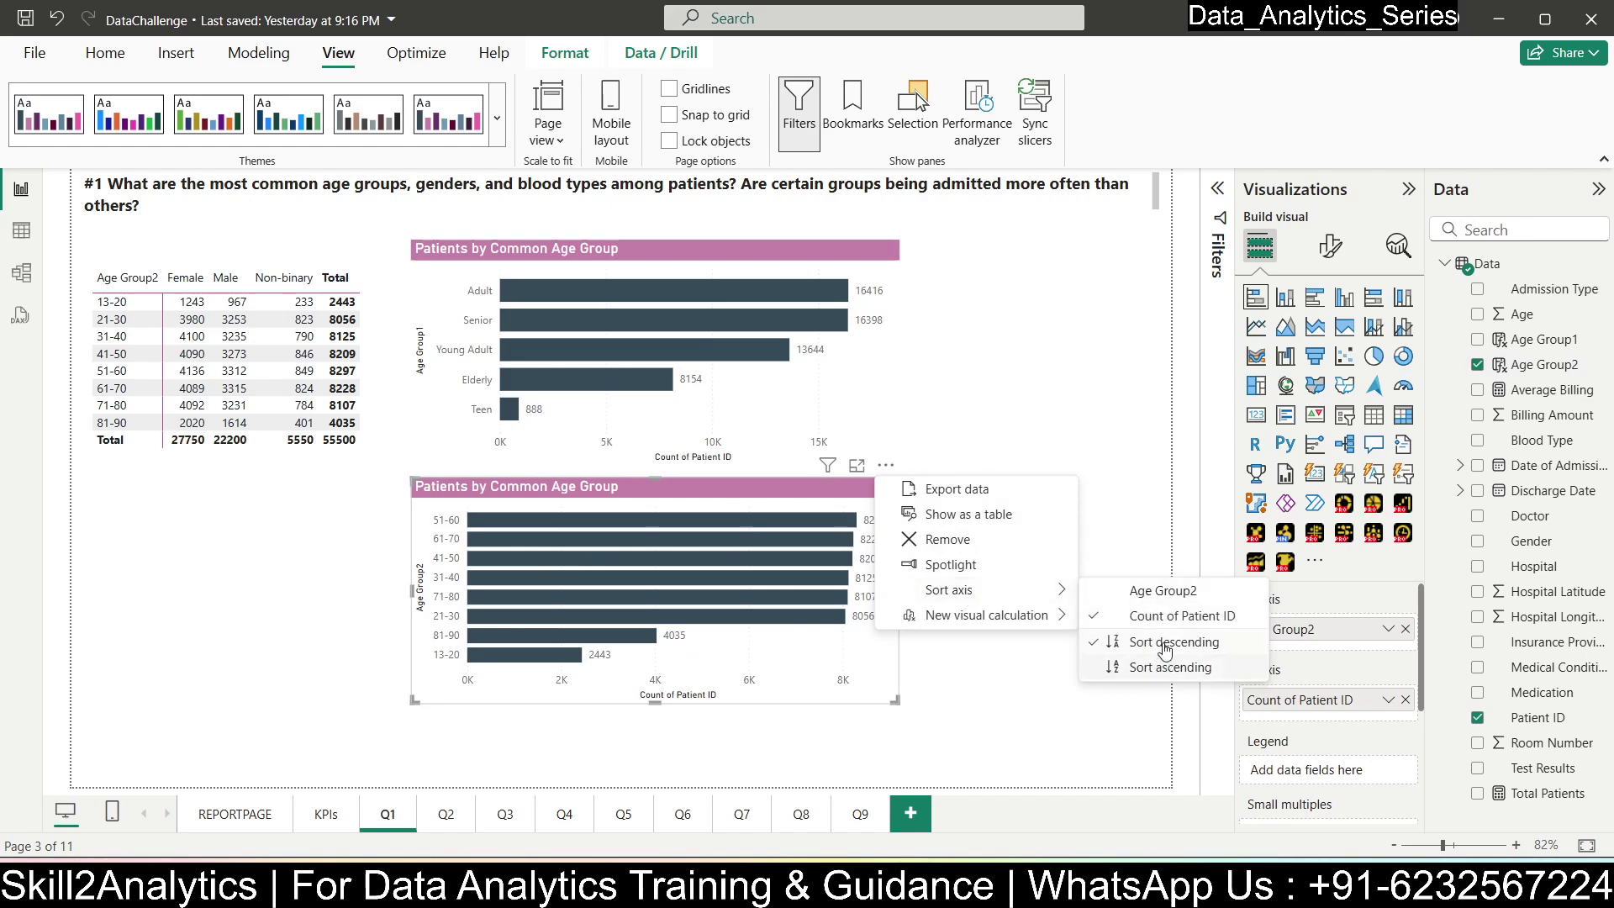
click(1163, 591)
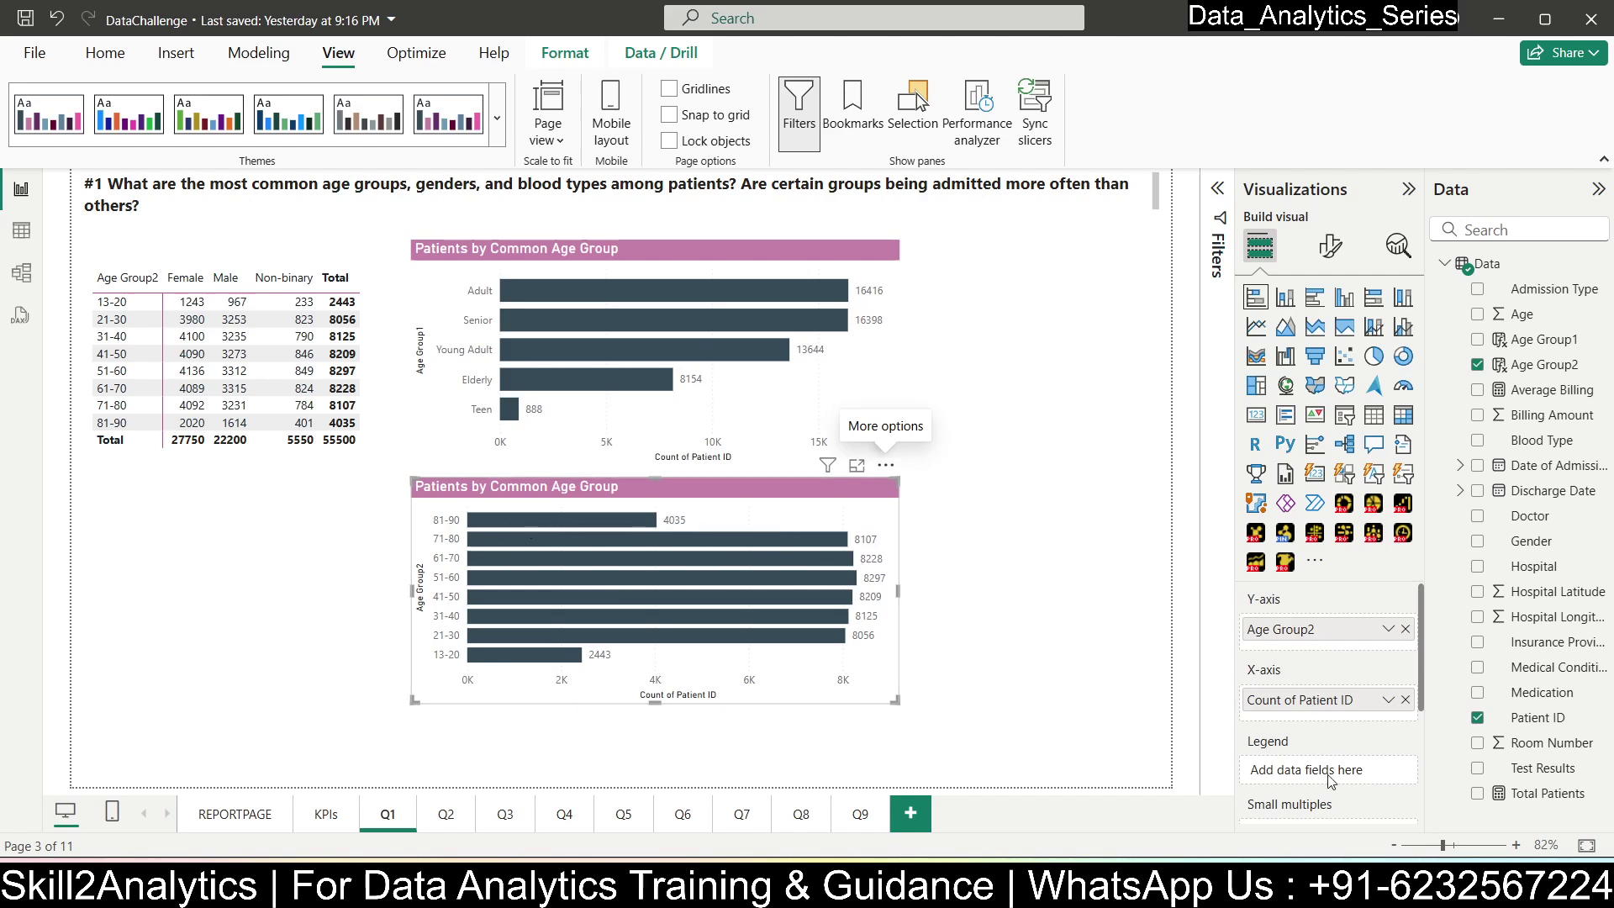
drag(1527, 545, 1315, 764)
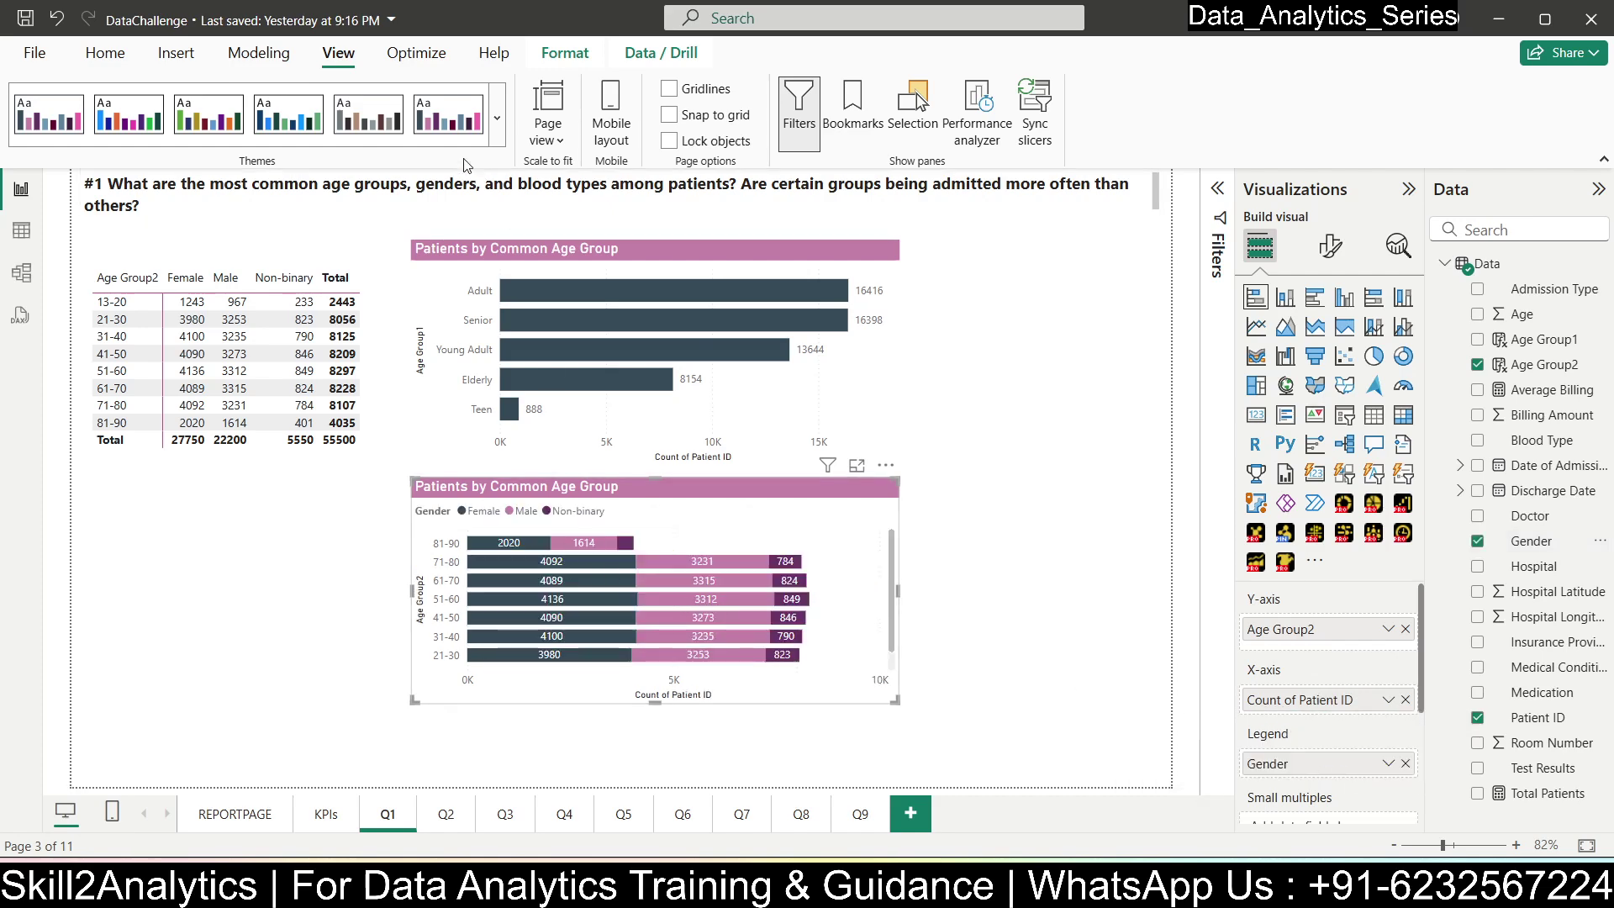
- Try various report themes on the gender-stacked chart, including Accessible Tidal, Storm and Temperature
click(118, 122)
click(184, 109)
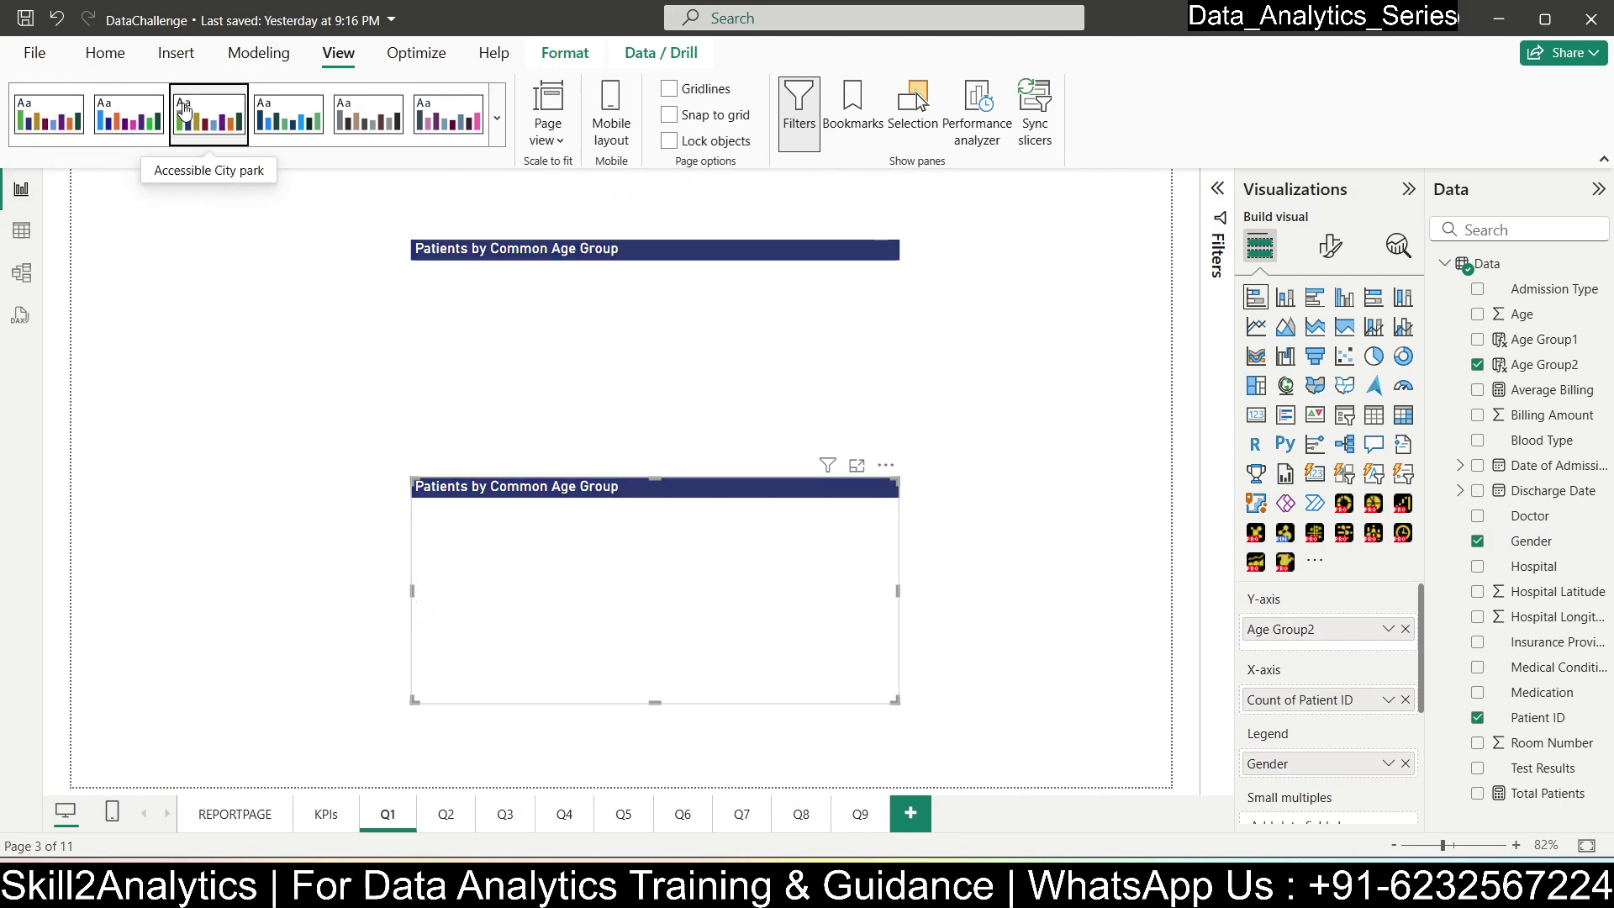
click(289, 114)
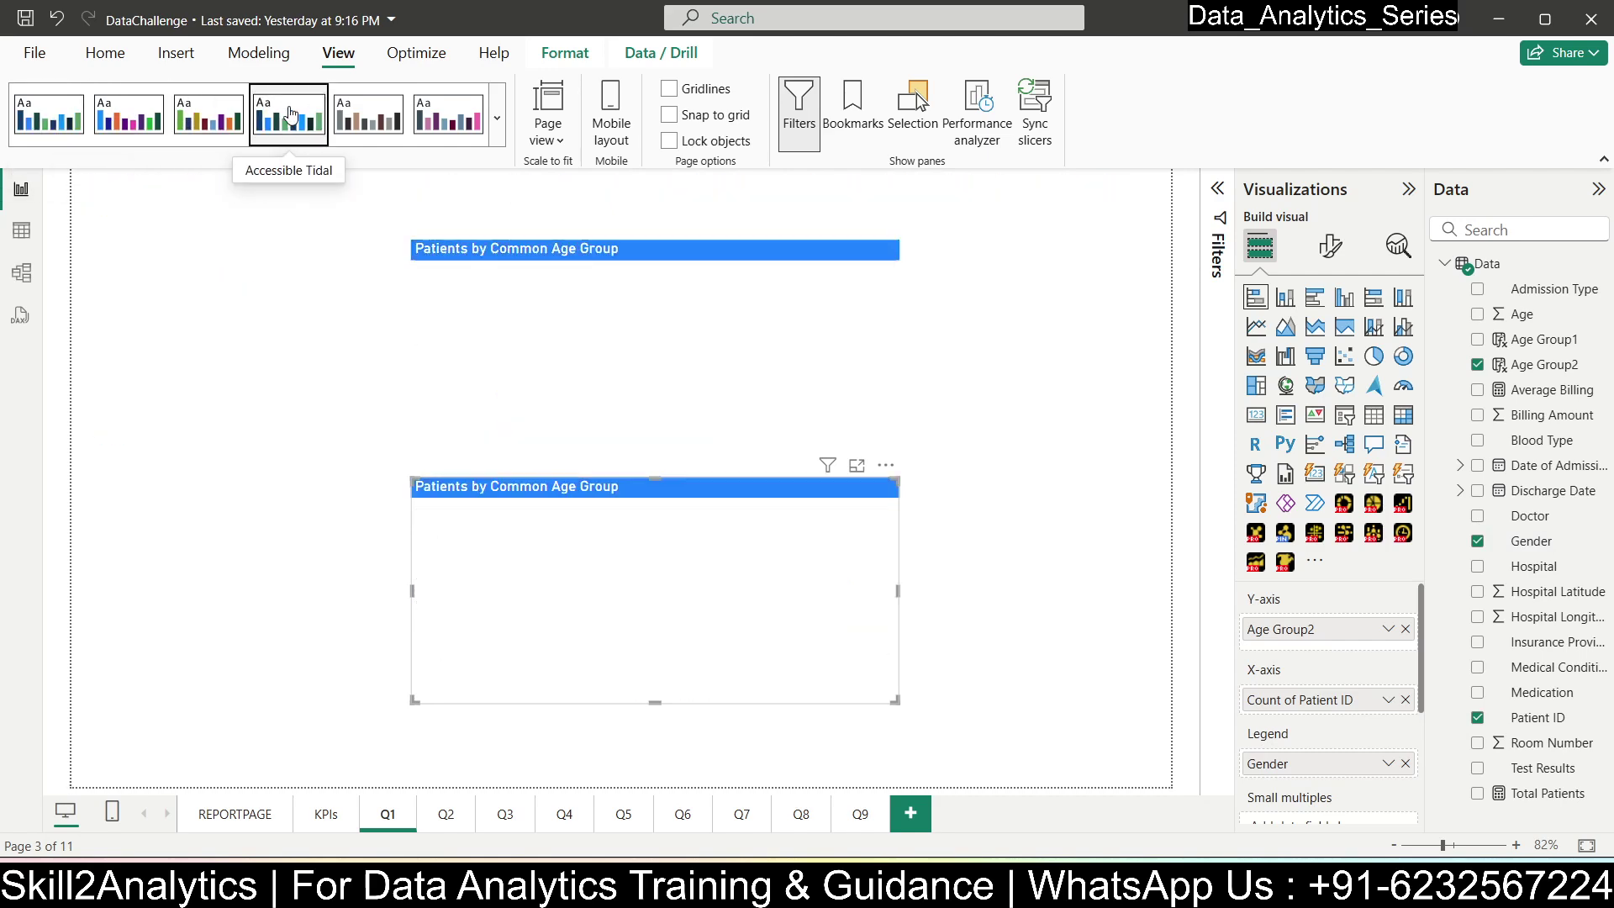
click(363, 122)
click(497, 118)
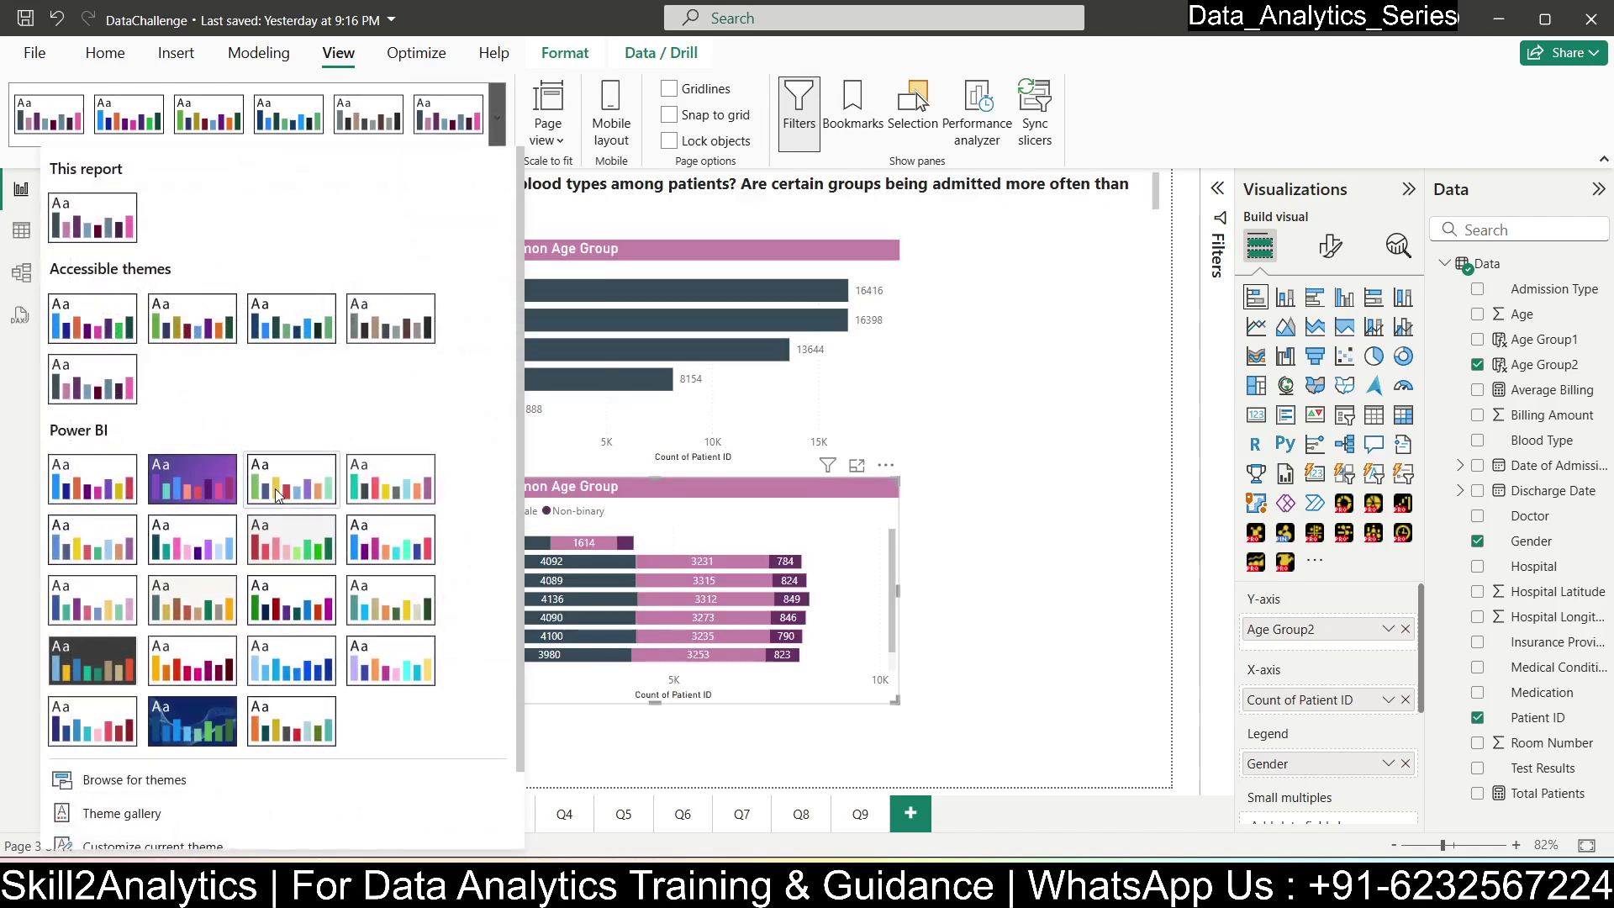
click(290, 721)
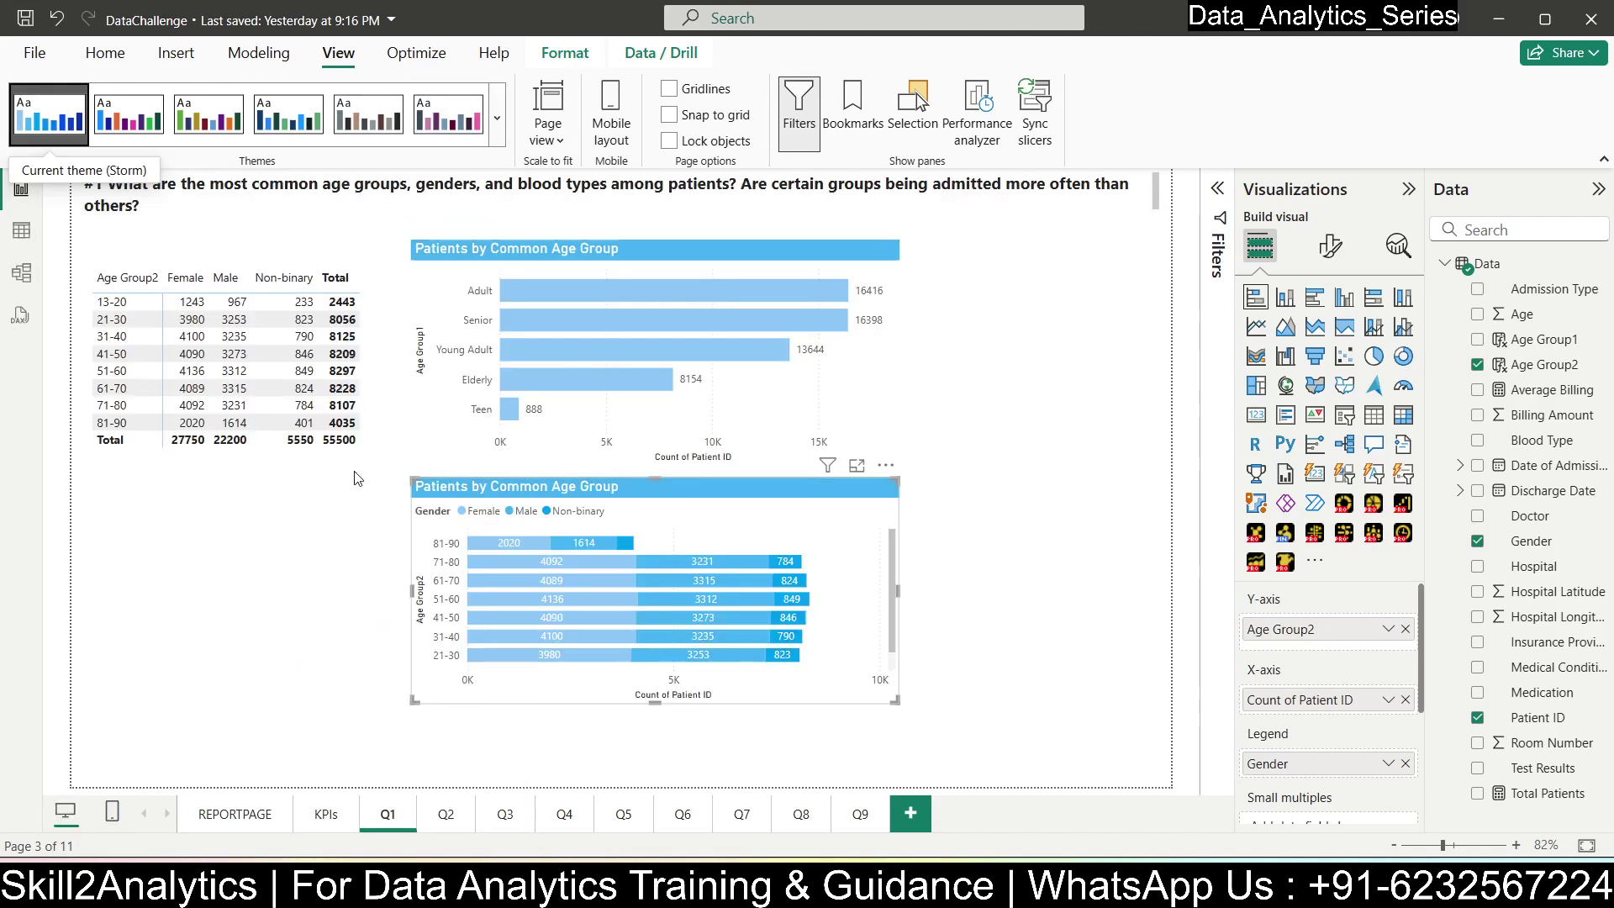
click(497, 118)
click(361, 677)
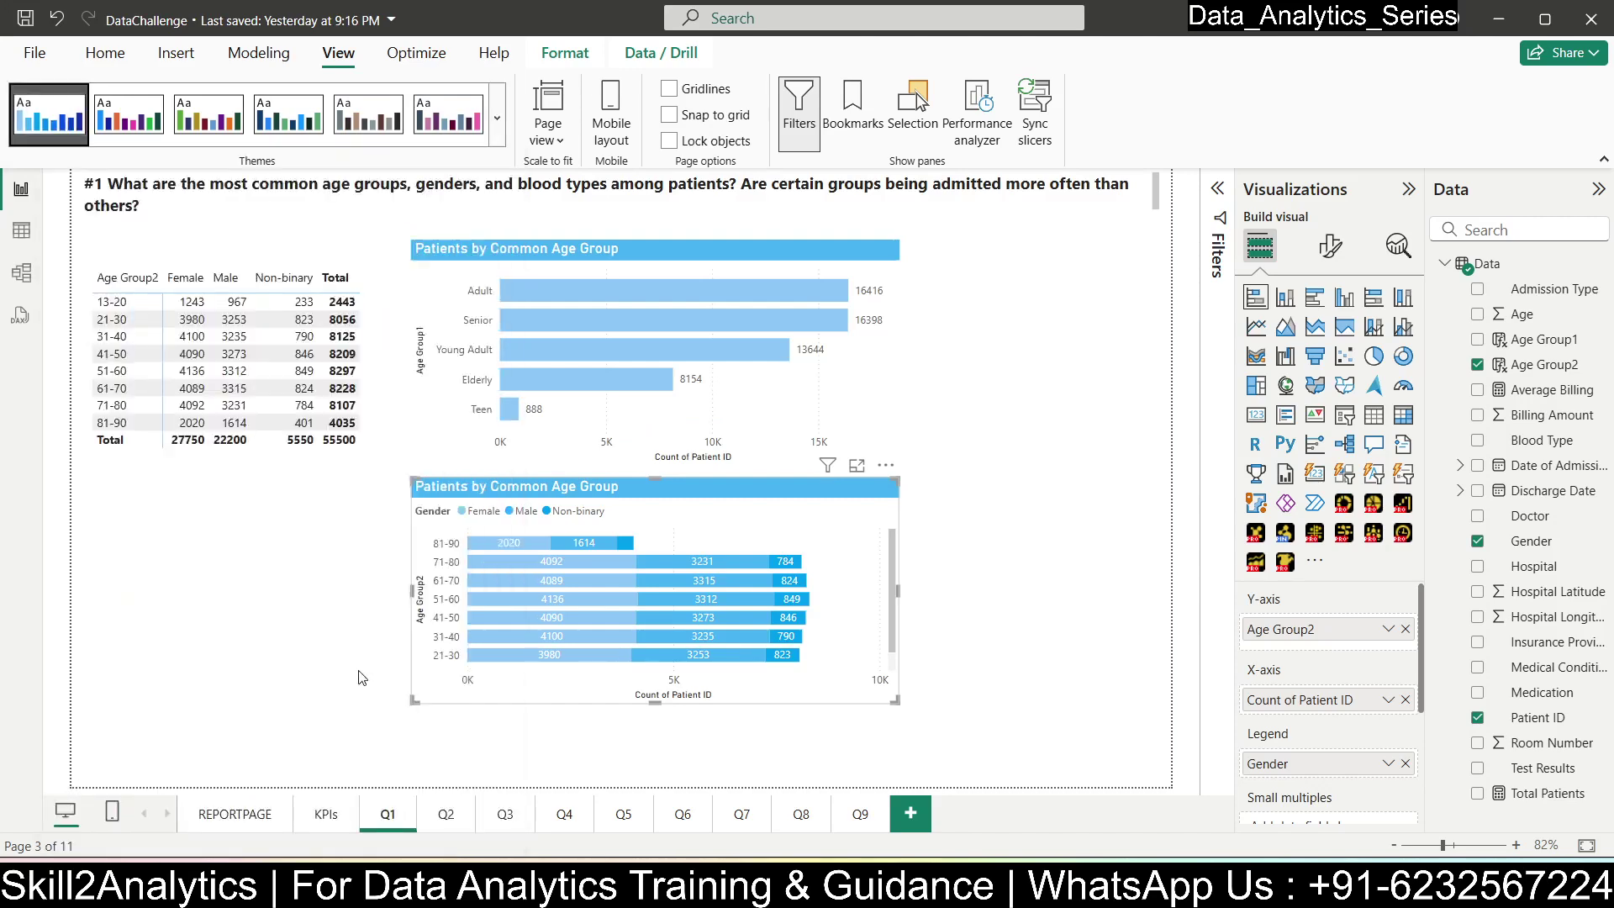
click(497, 117)
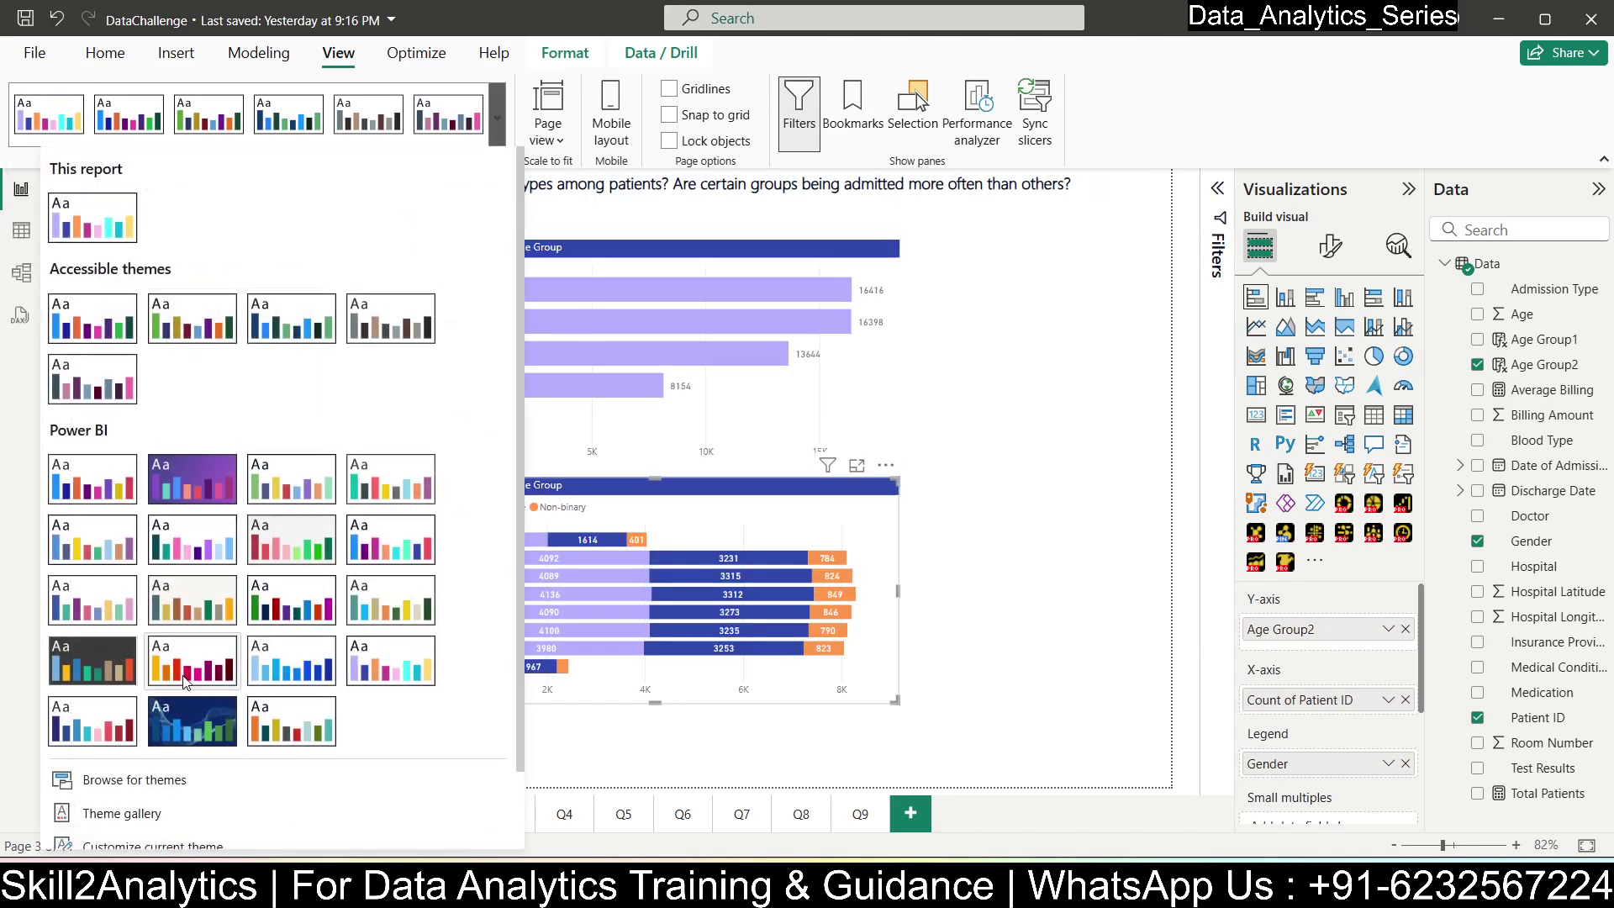
click(105, 729)
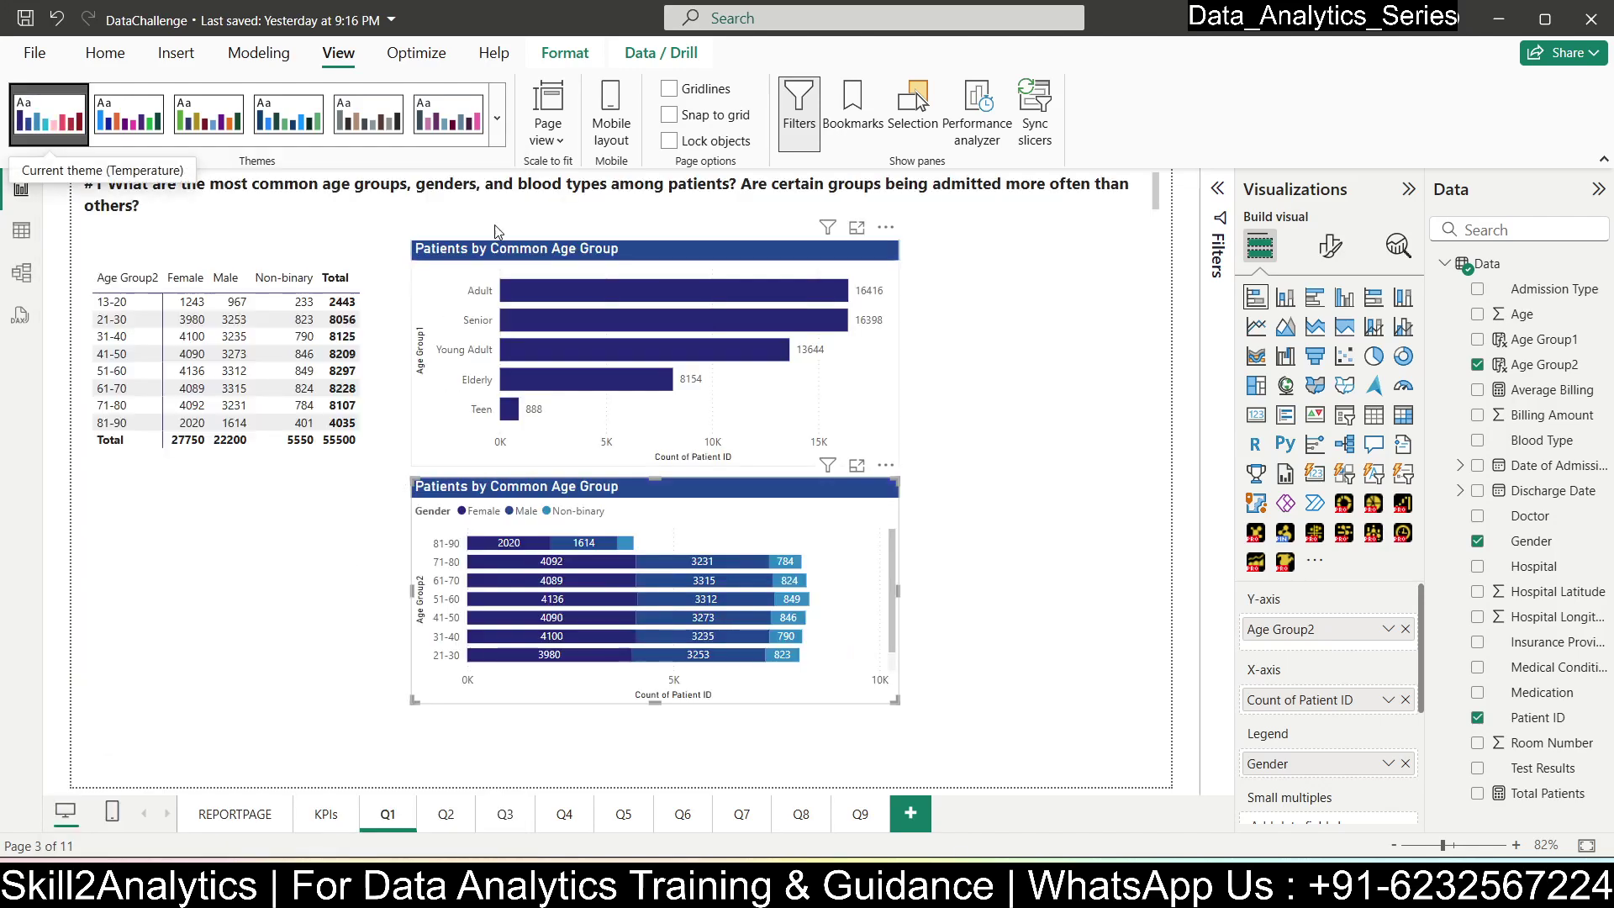
click(497, 117)
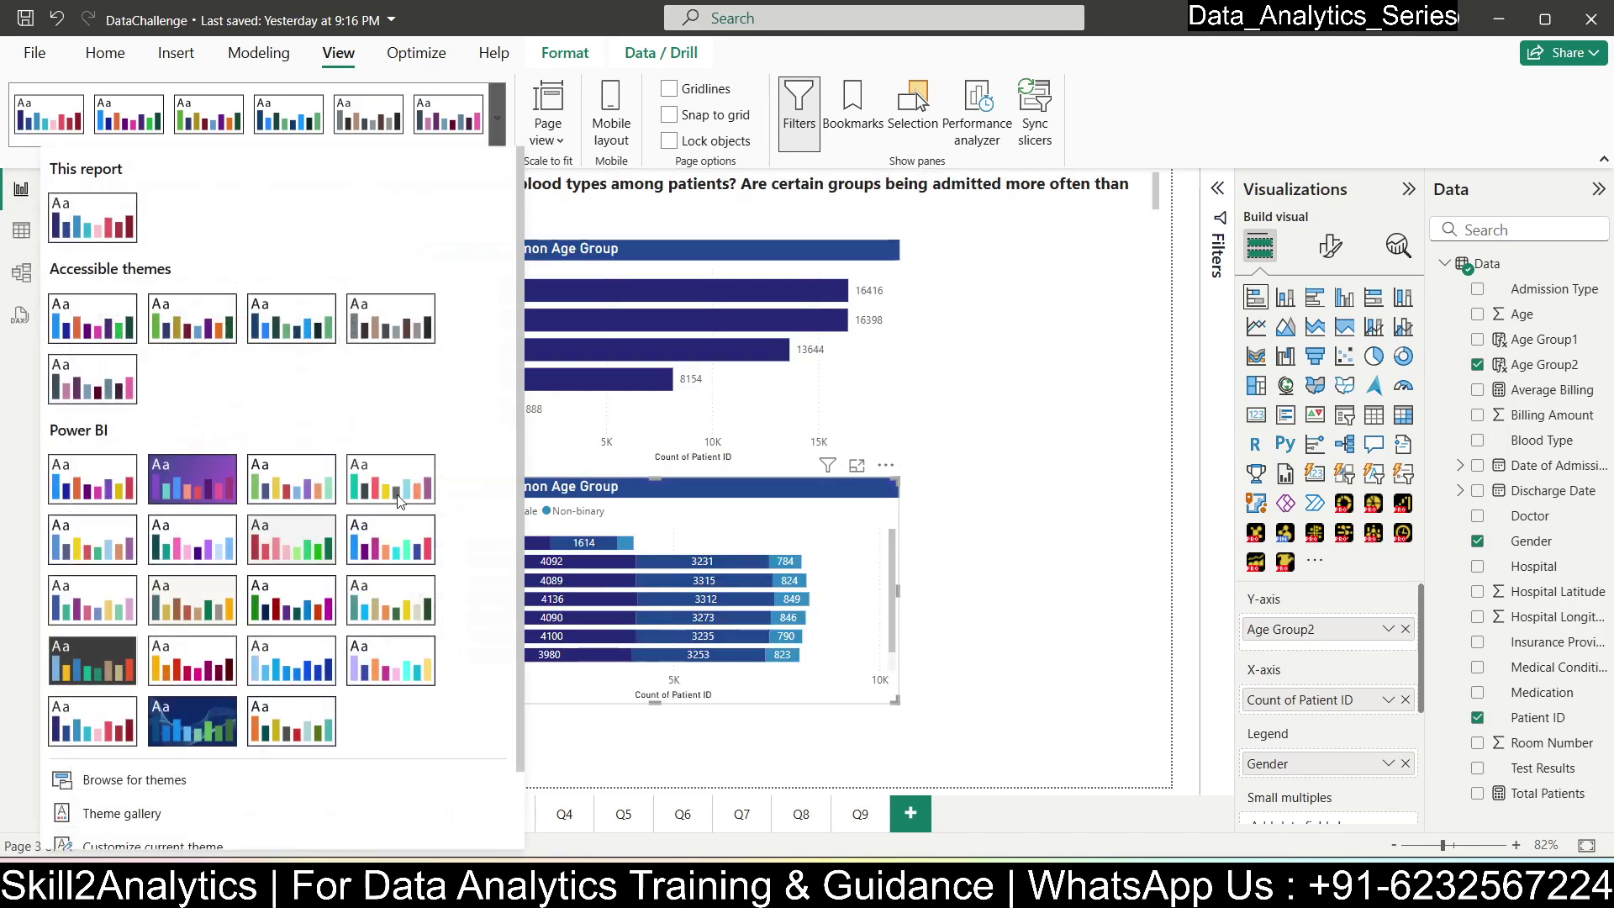
click(306, 608)
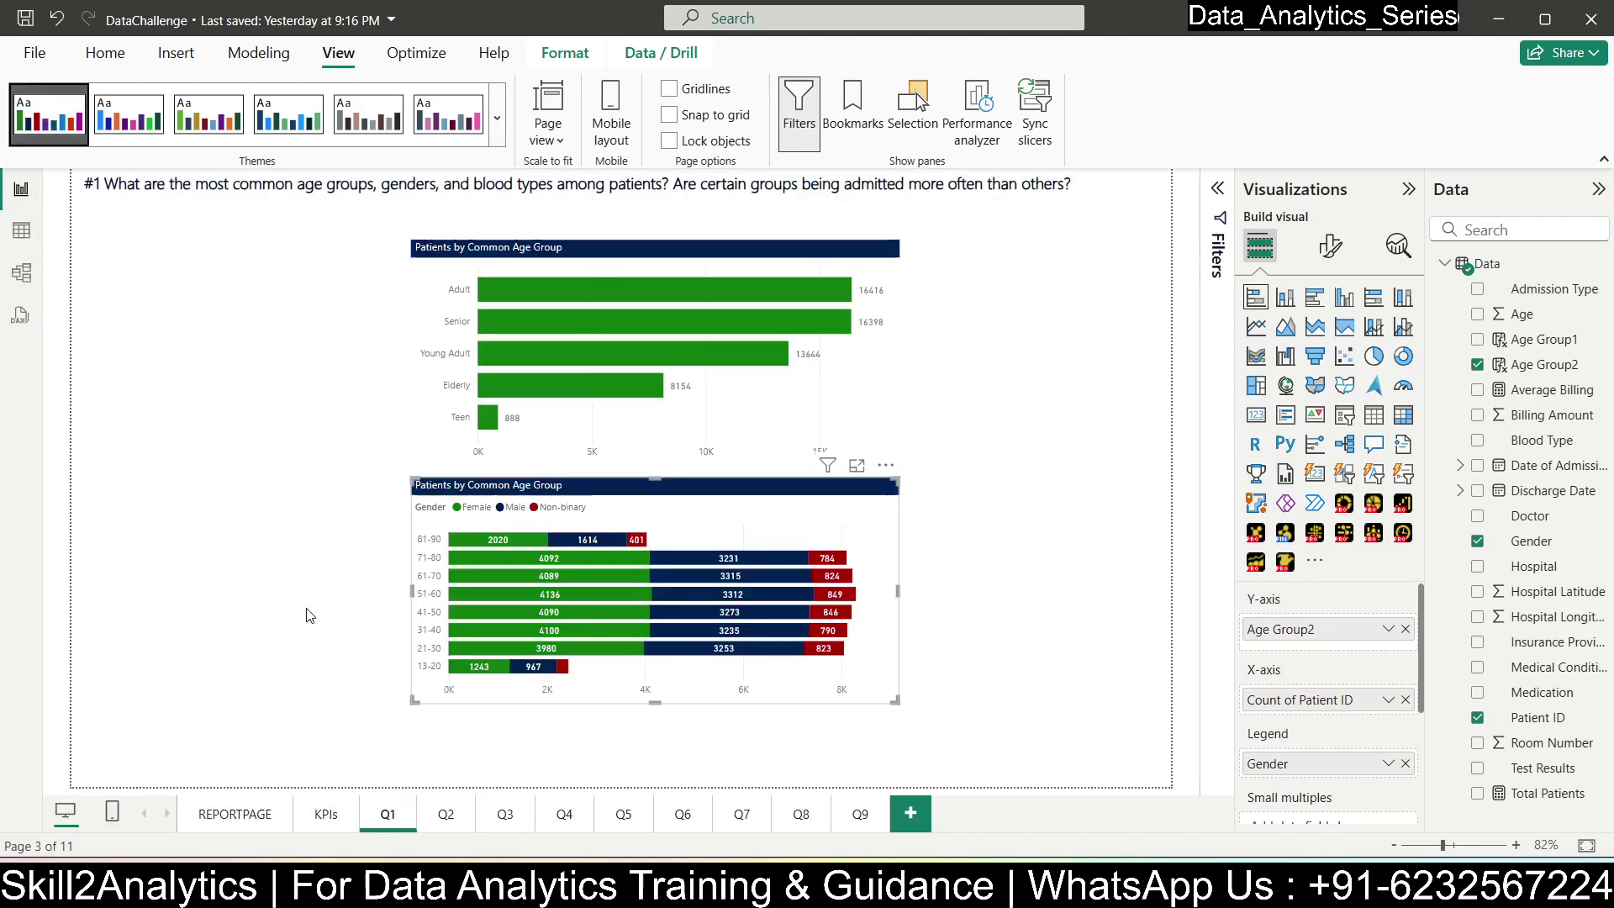
- Apply the Executive theme to the report
click(497, 118)
click(124, 603)
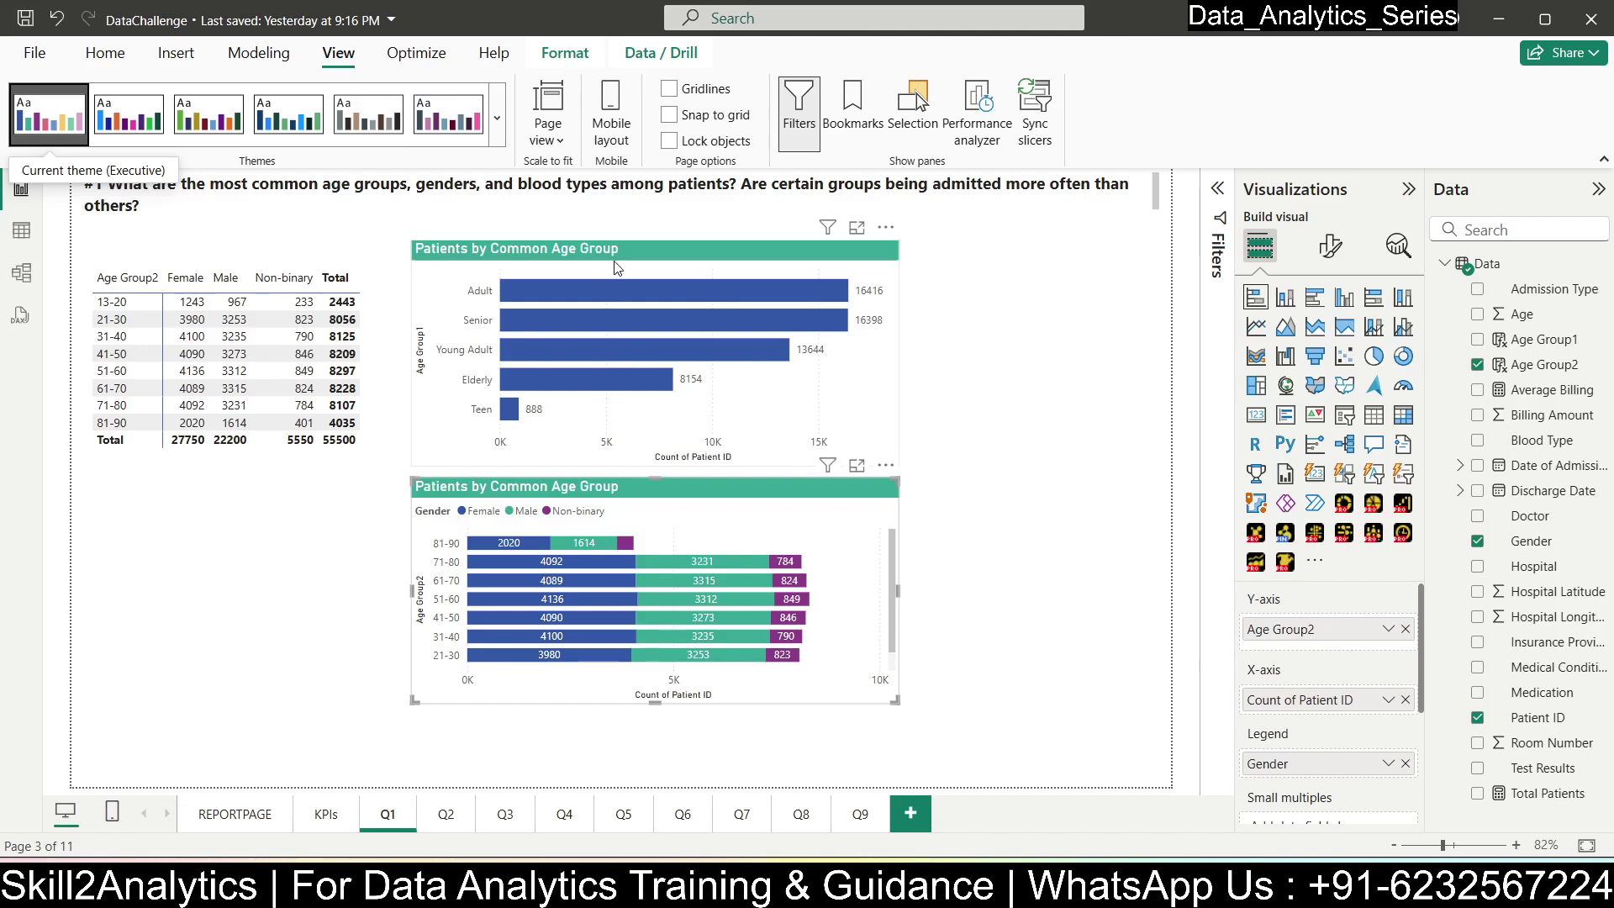
- Move the matrix and the Age Group1 chart up beneath the question text, and place the gender-stacked chart below the matrix
drag(607, 264, 589, 245)
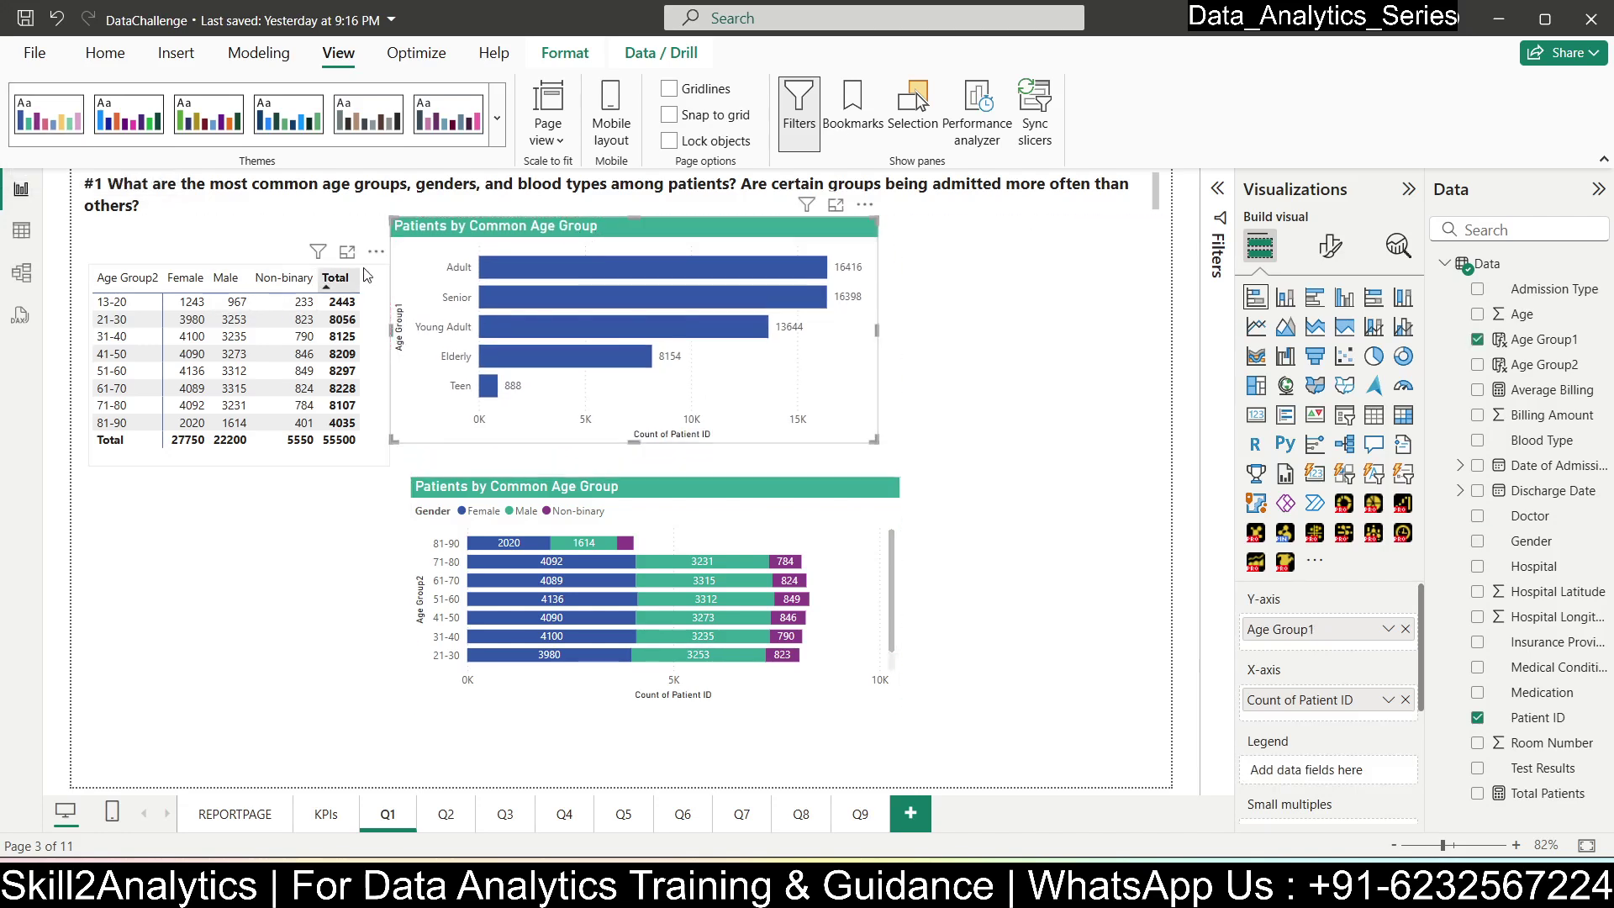
drag(371, 248, 373, 216)
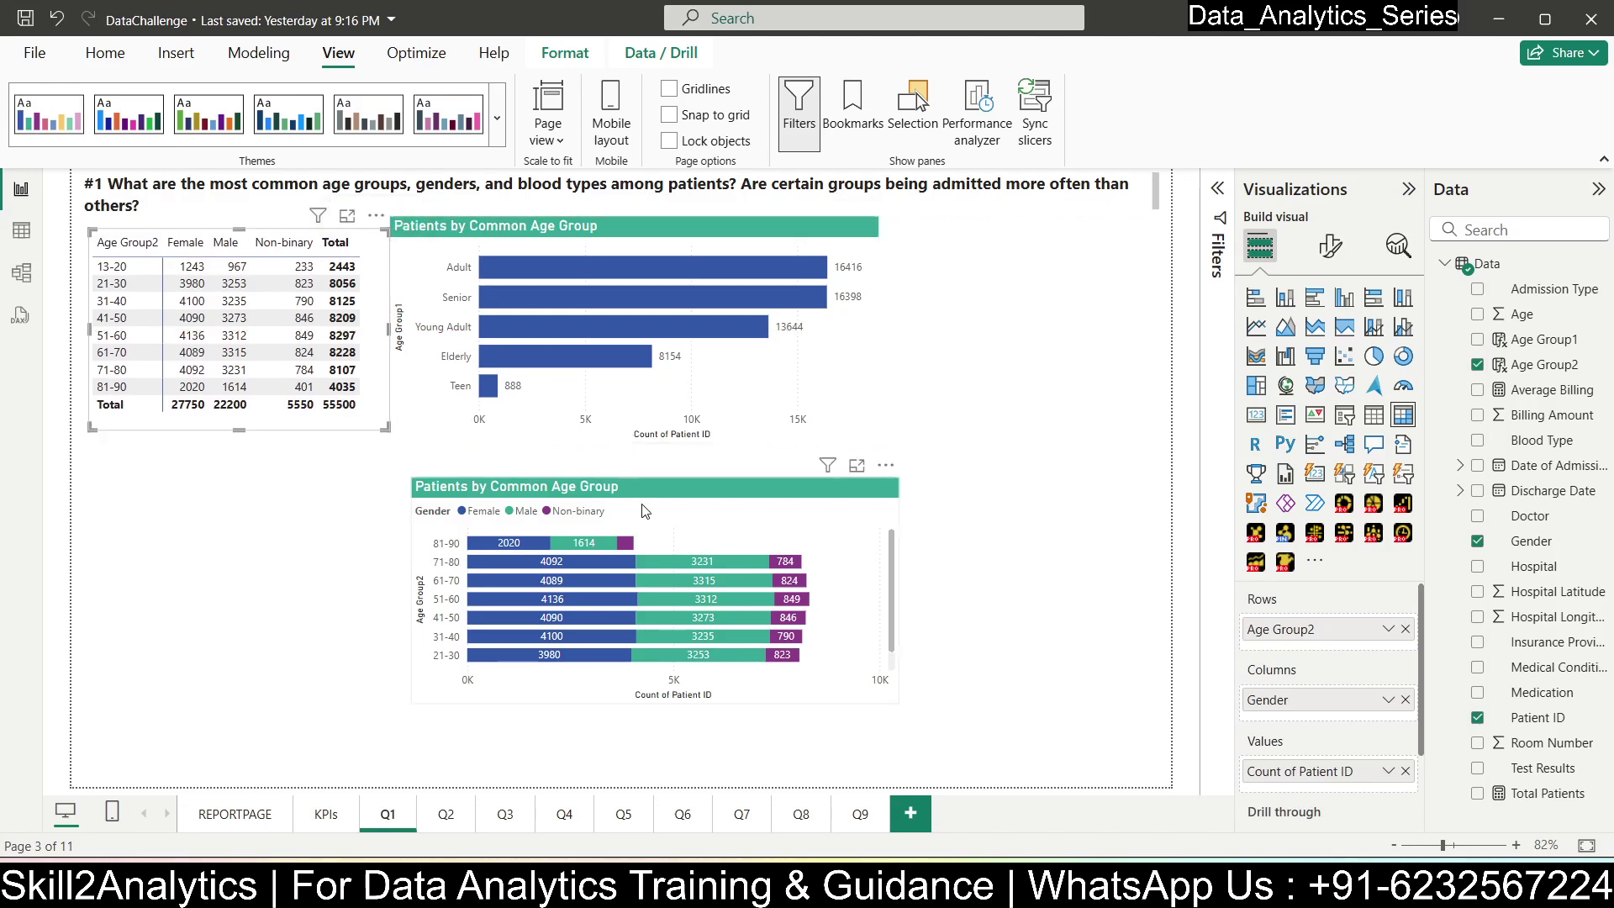
click(643, 502)
drag(554, 510, 231, 485)
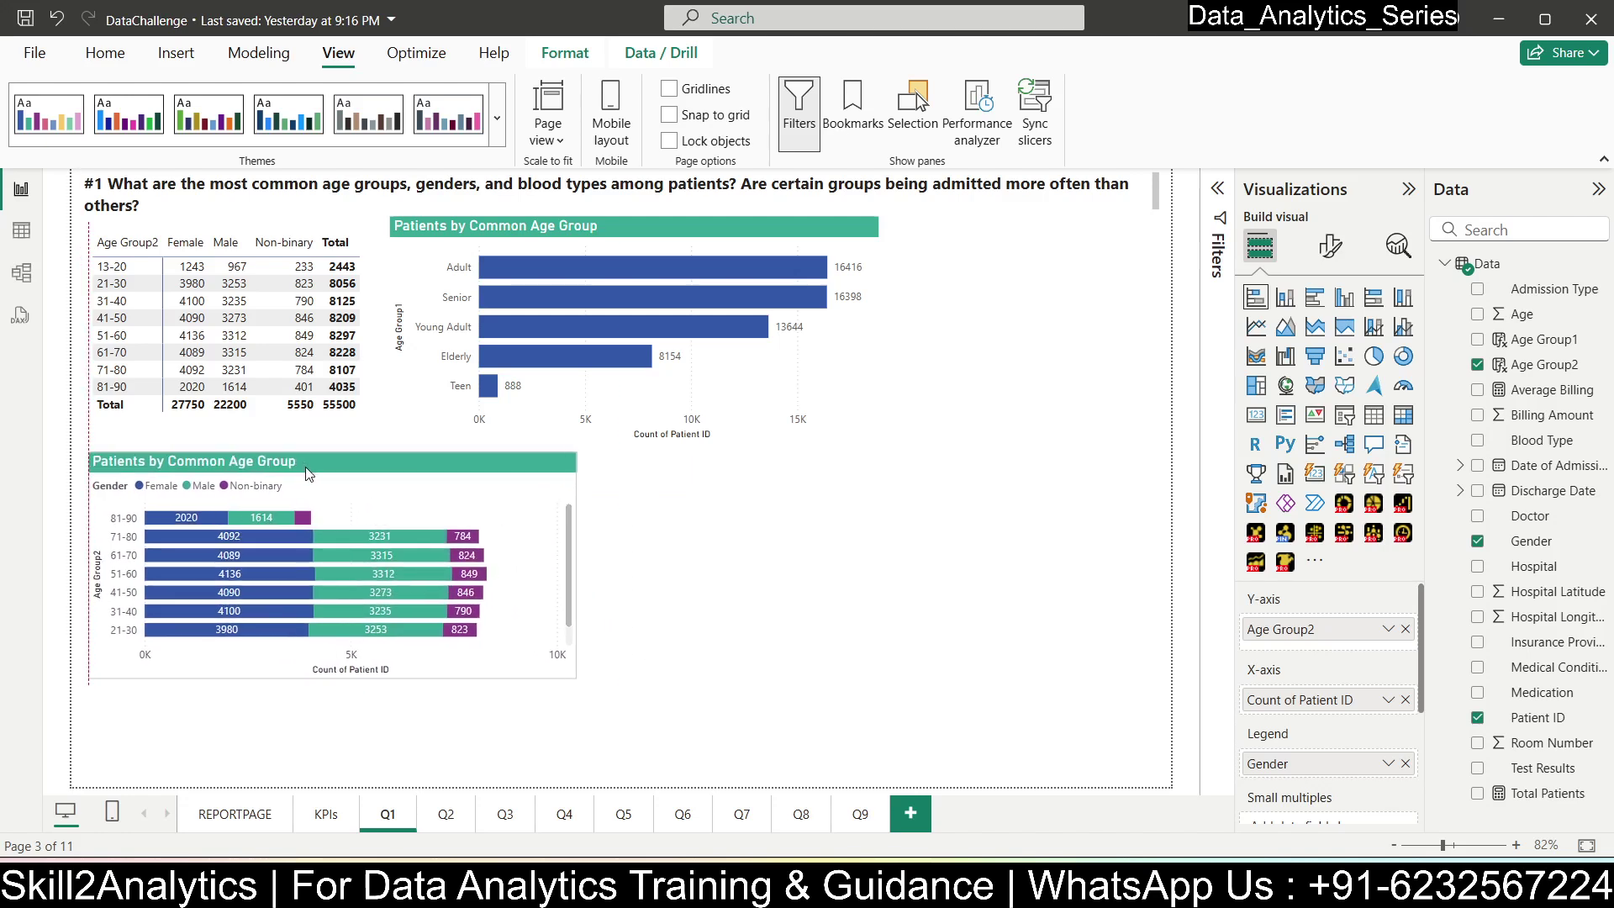
click(828, 601)
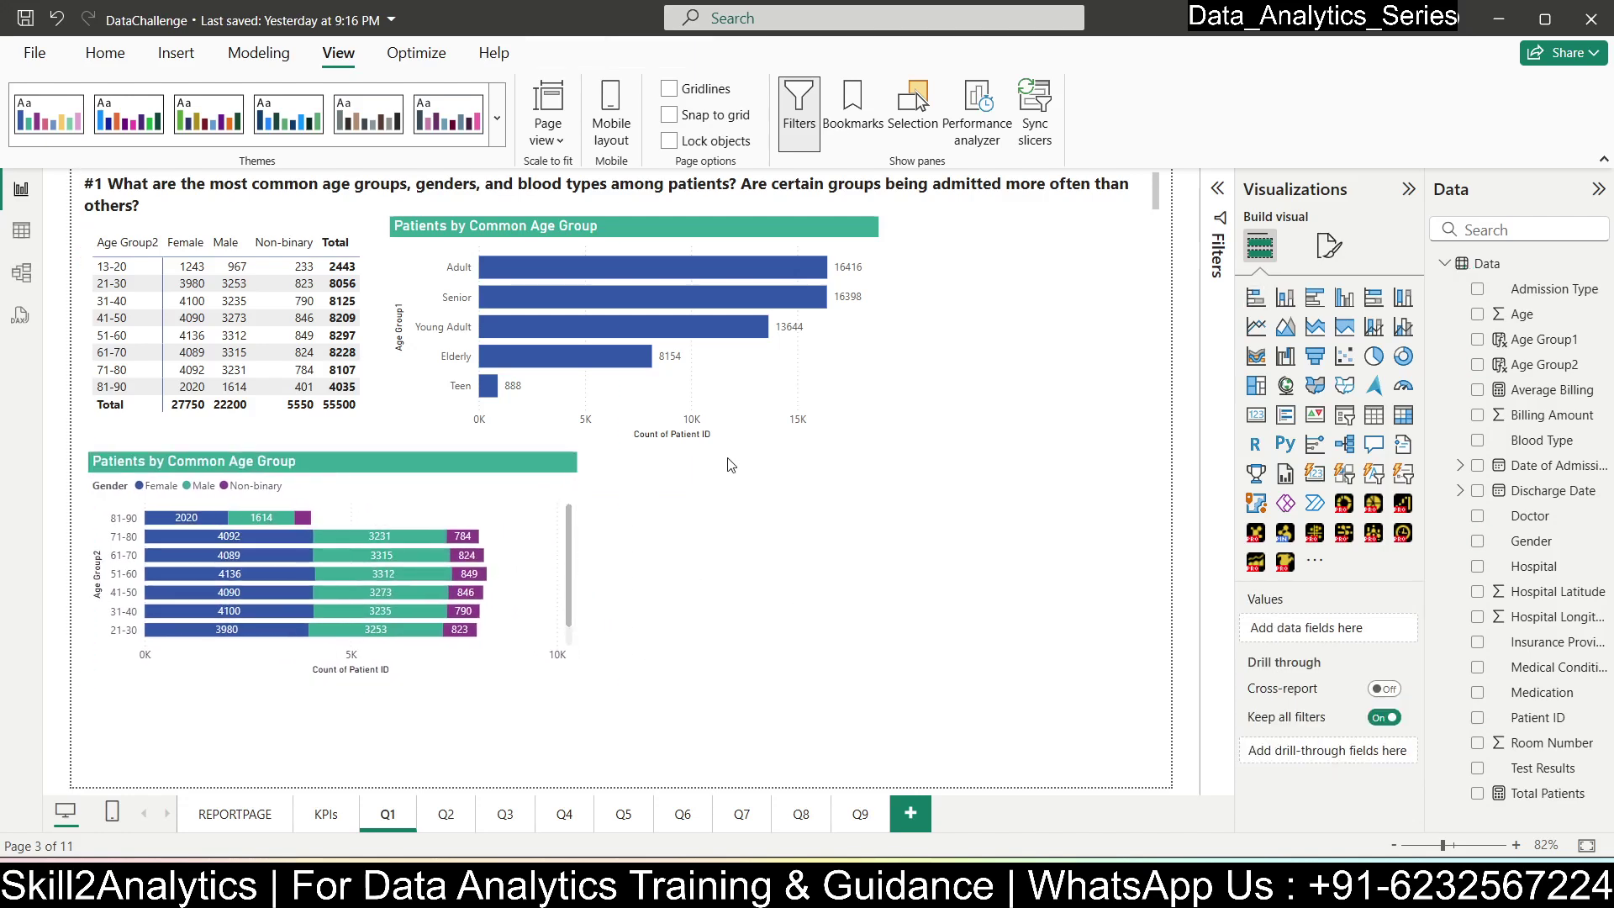
- Narrow the Age Group1 bar chart to free up space on its right side
click(790, 391)
drag(878, 443, 800, 453)
click(973, 393)
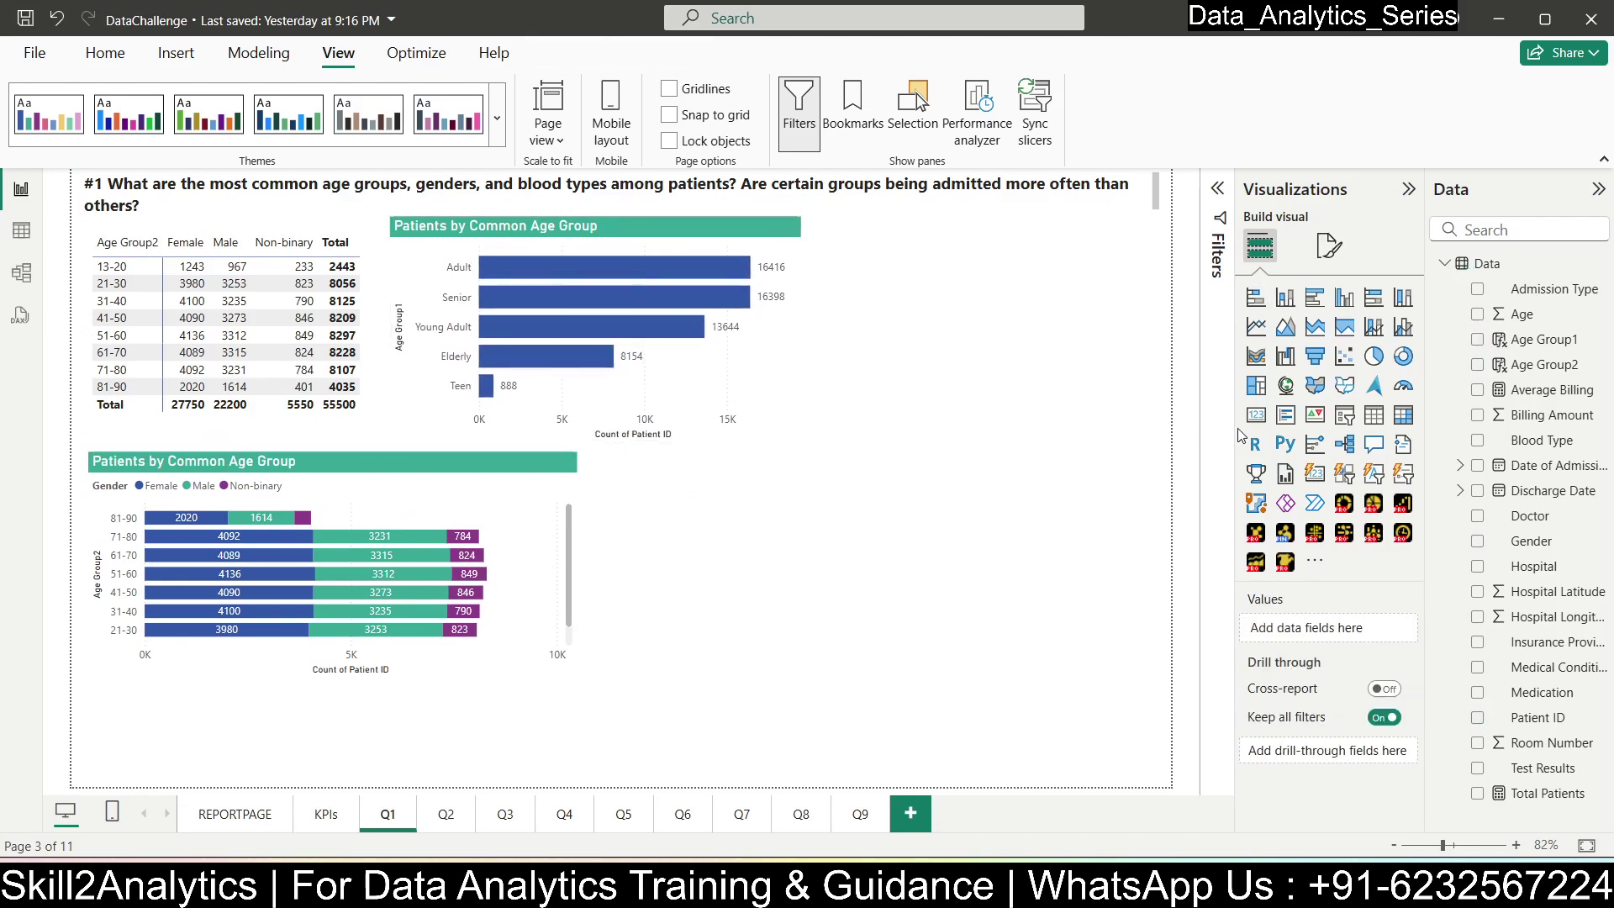
- Add a donut chart beside the Age Group1 bar chart and narrow the bar chart to leave a gap between them
click(1403, 356)
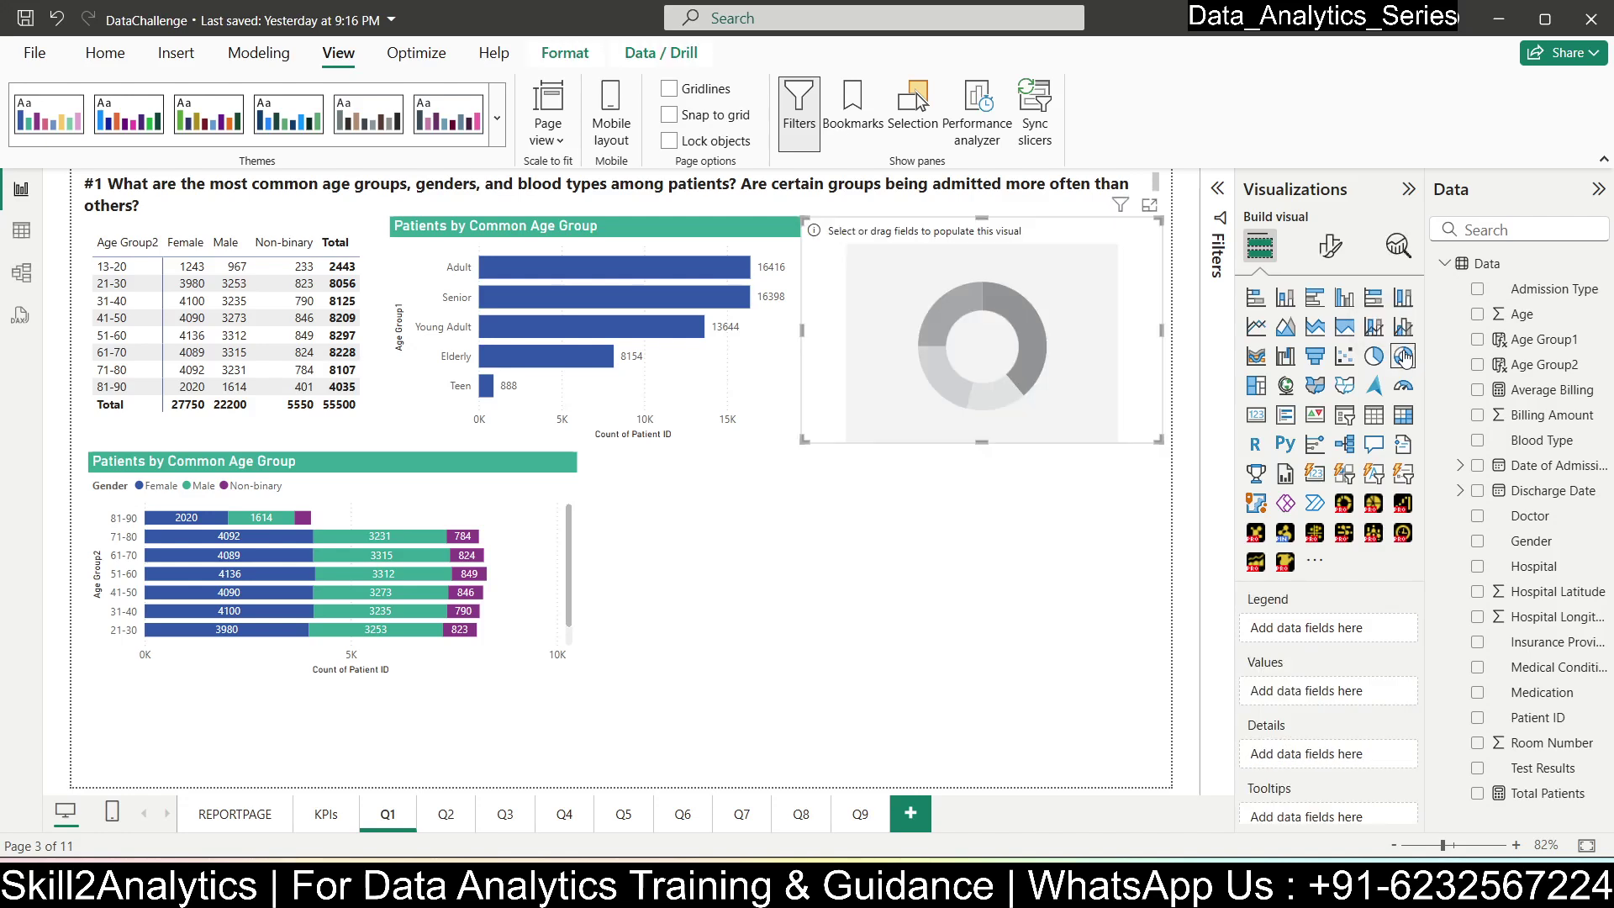
drag(805, 440, 789, 447)
click(777, 401)
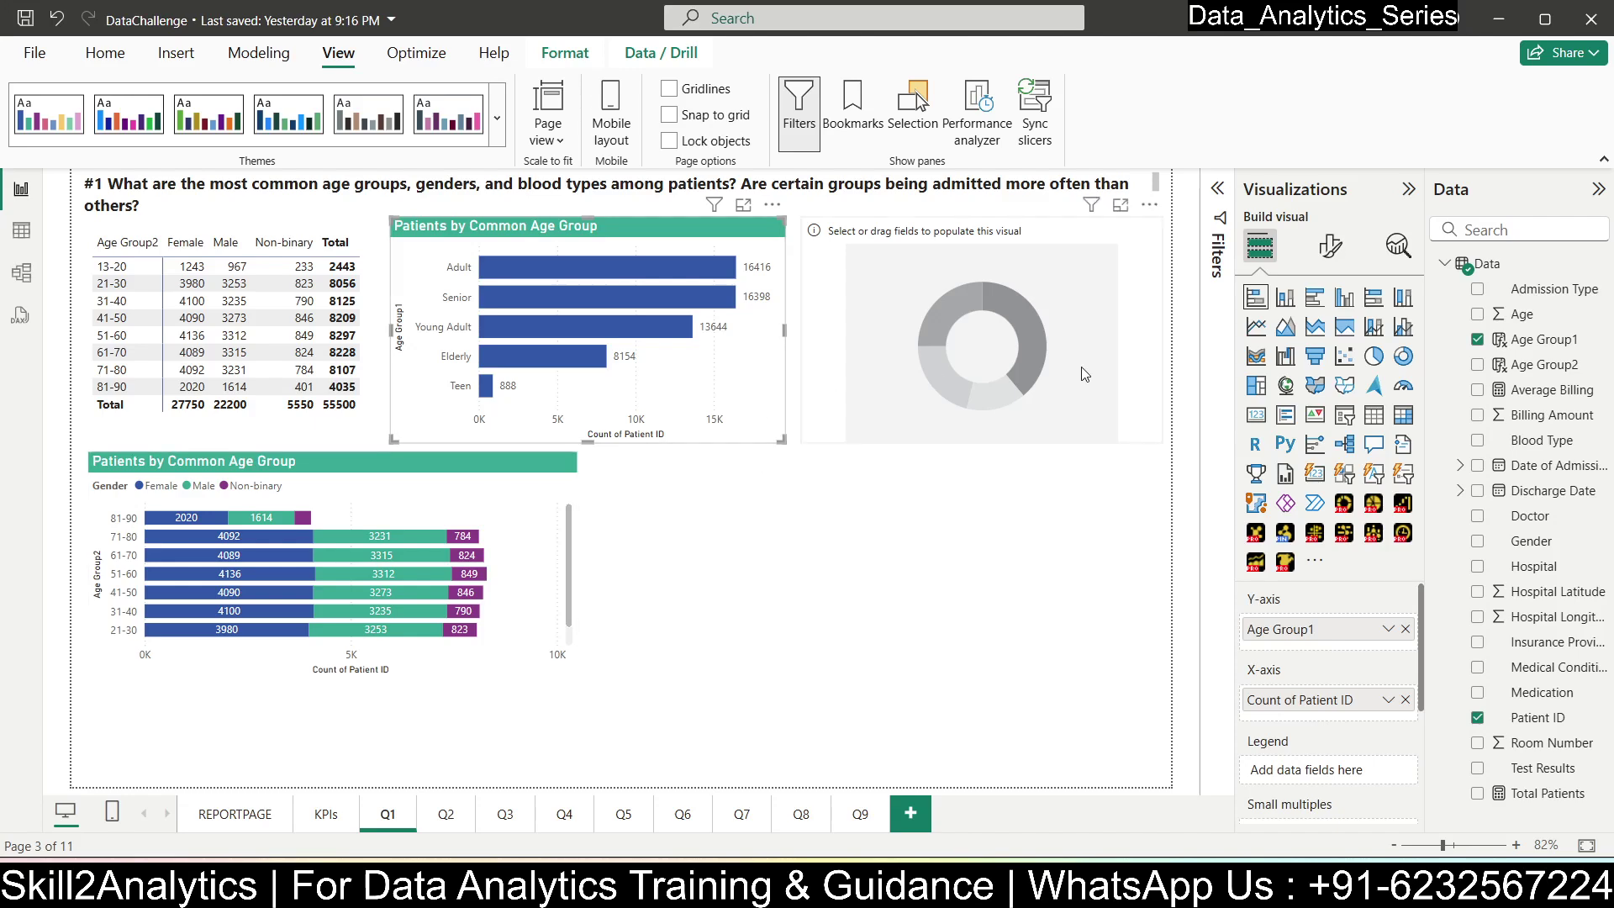
click(975, 386)
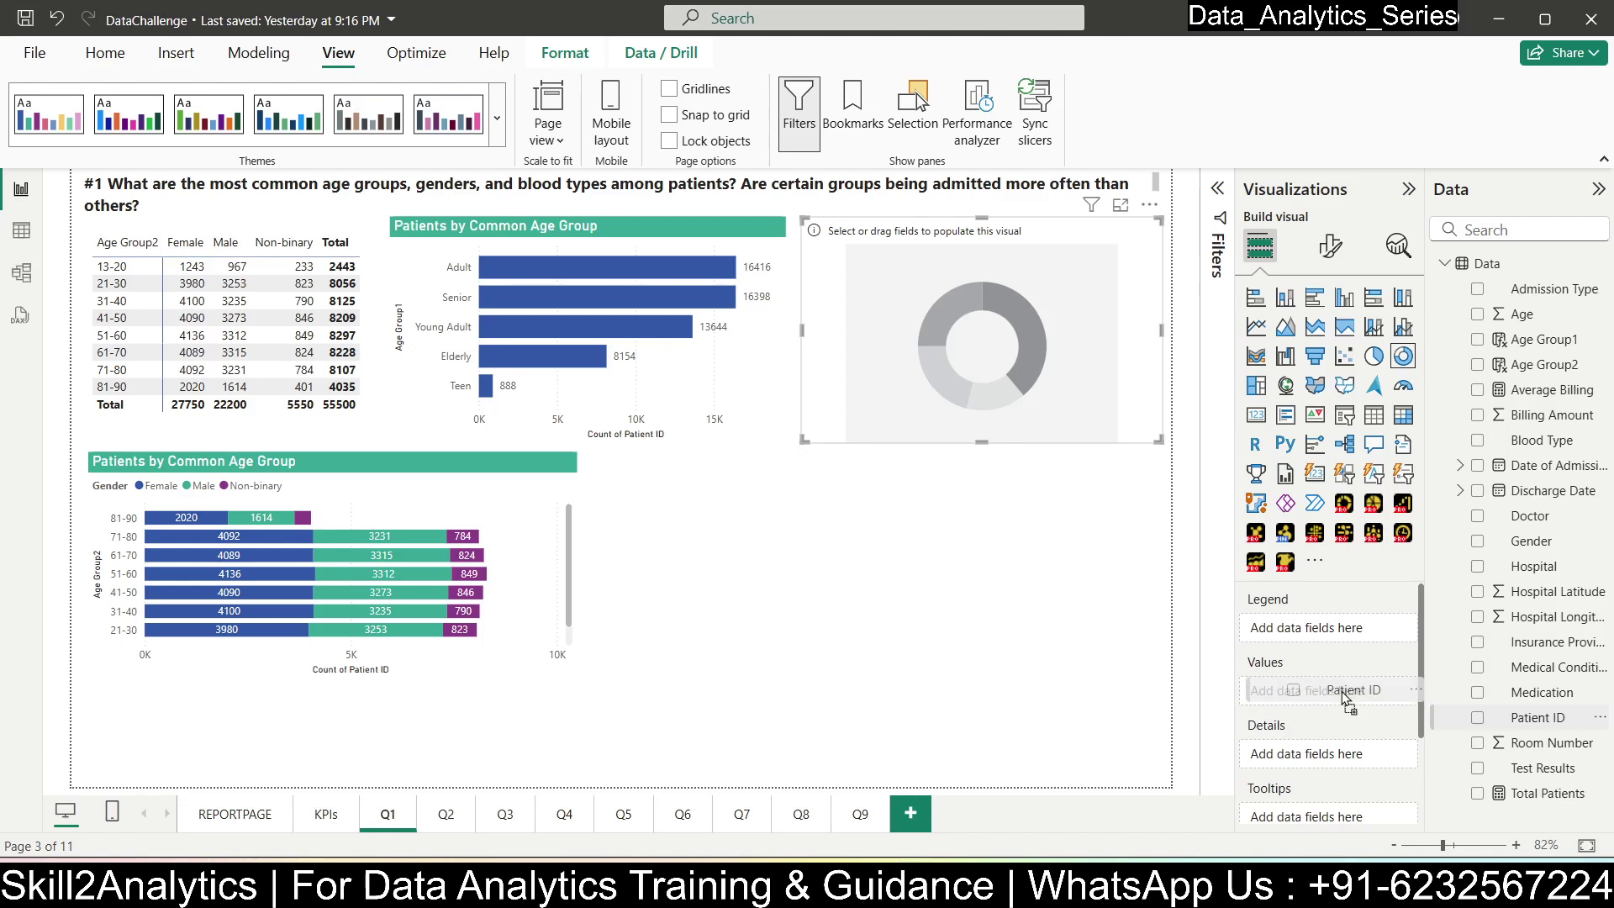
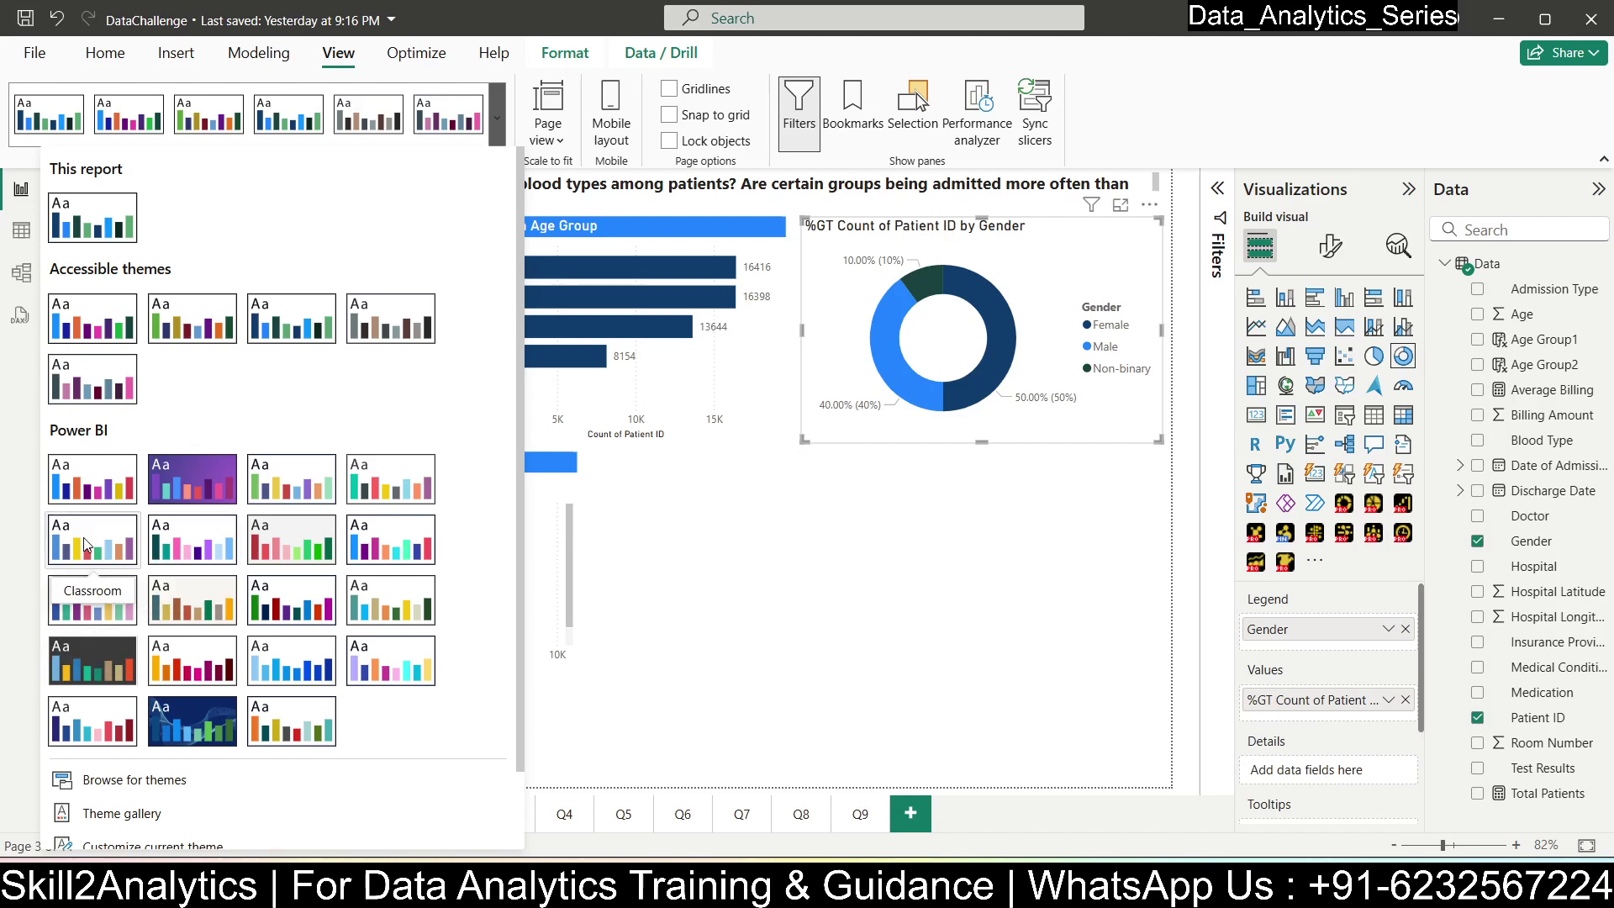
- Try several report themes on the Q1 visuals, including Classroom, Electric and Innovate
click(94, 542)
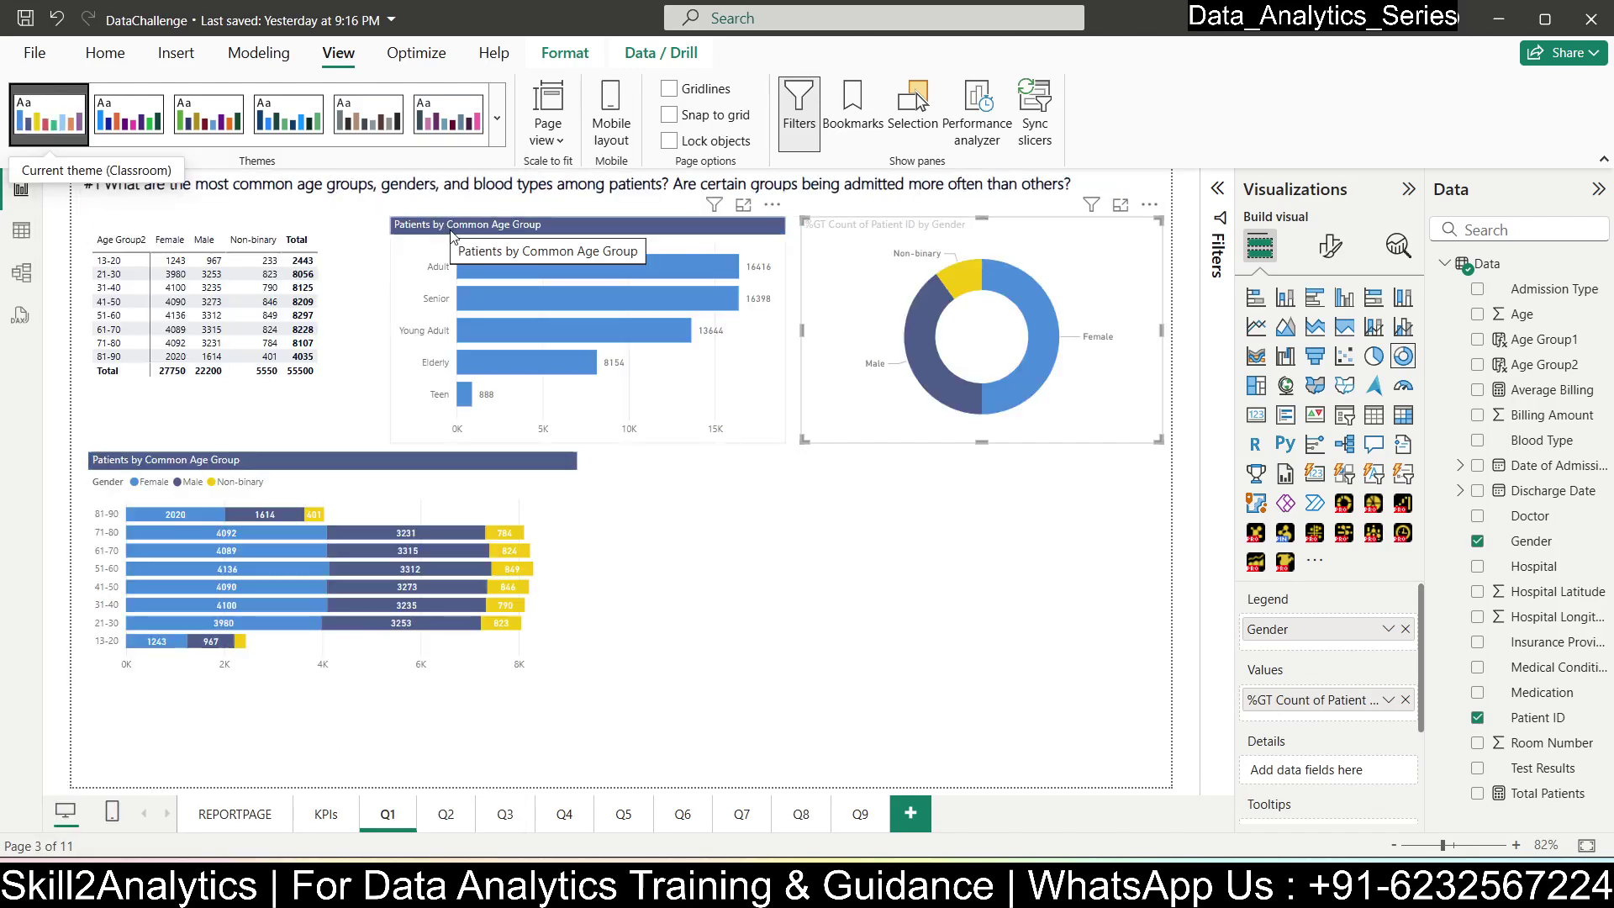
click(496, 118)
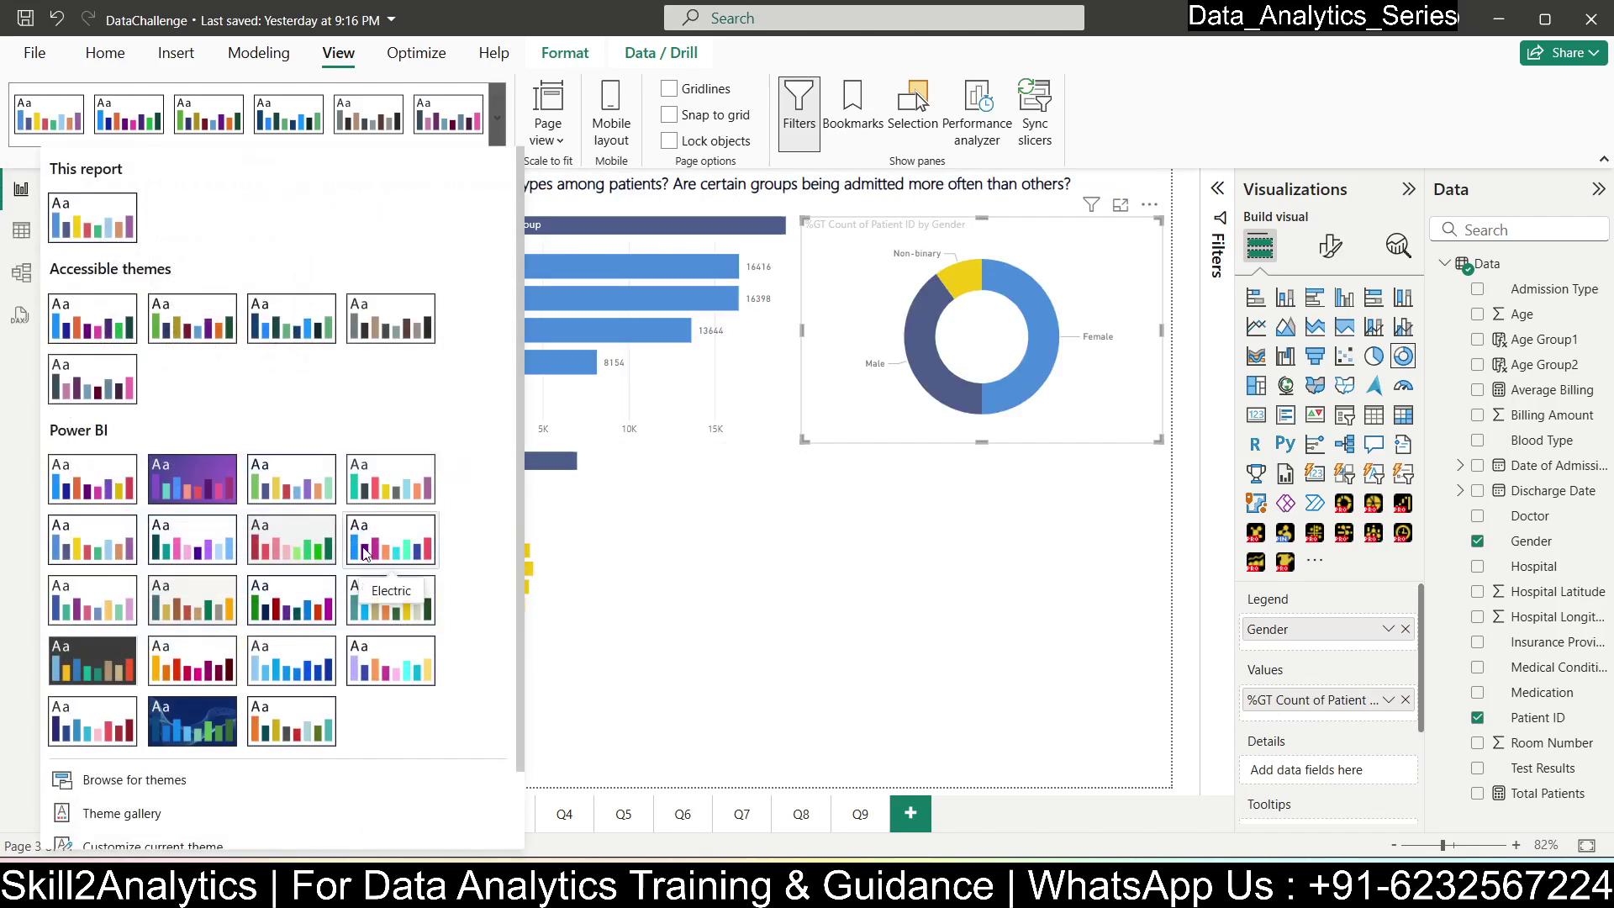
click(389, 538)
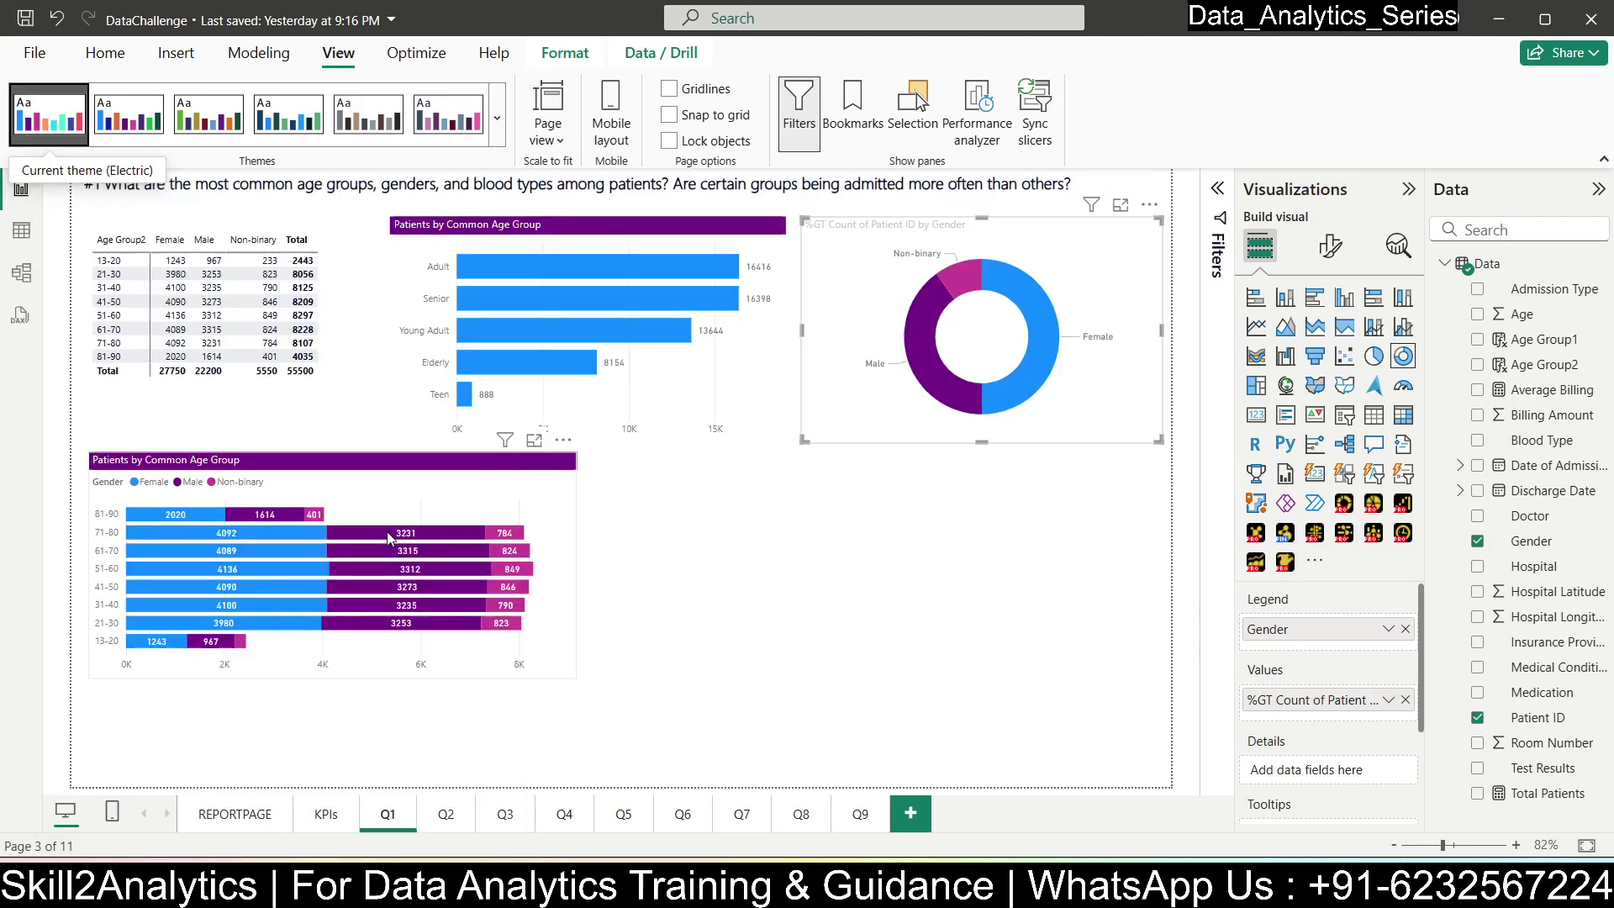
click(496, 118)
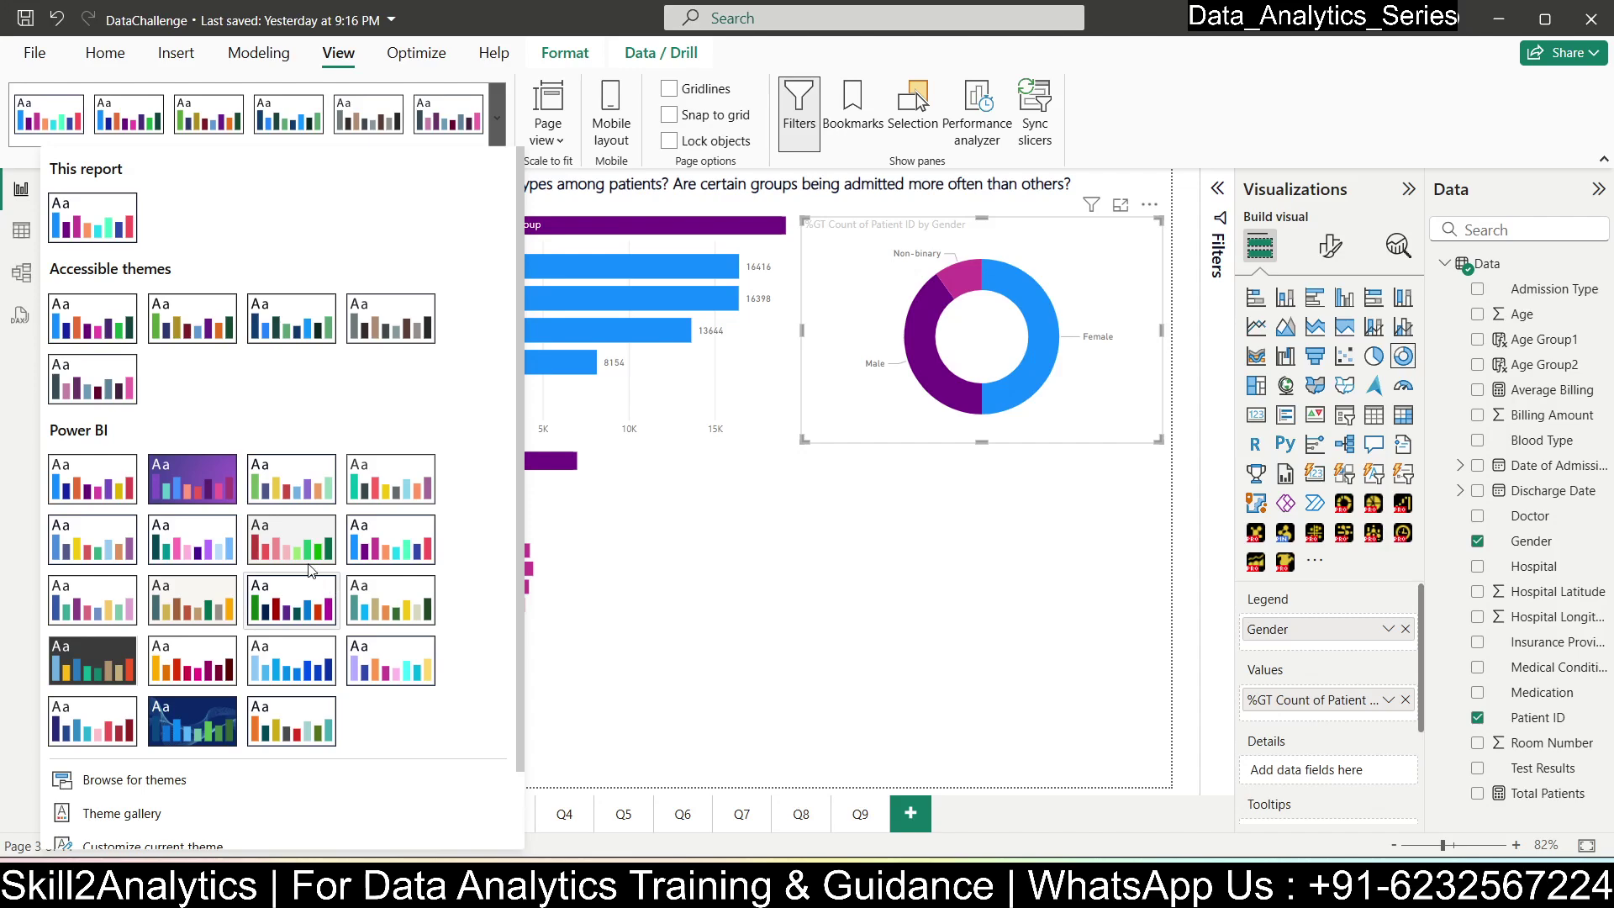
click(303, 555)
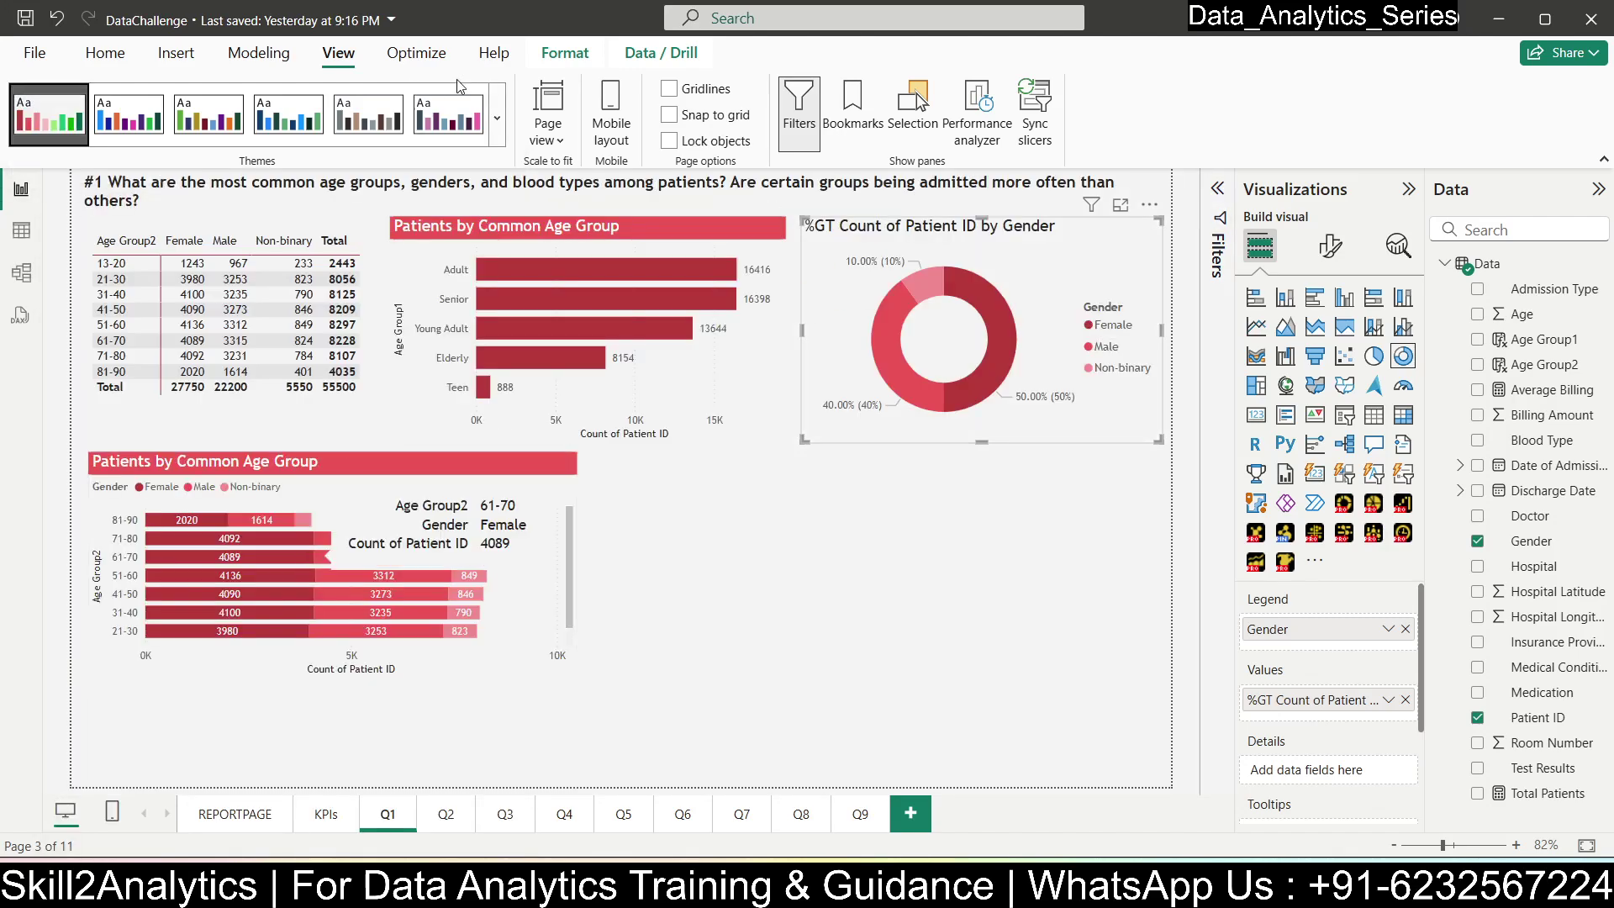
click(497, 118)
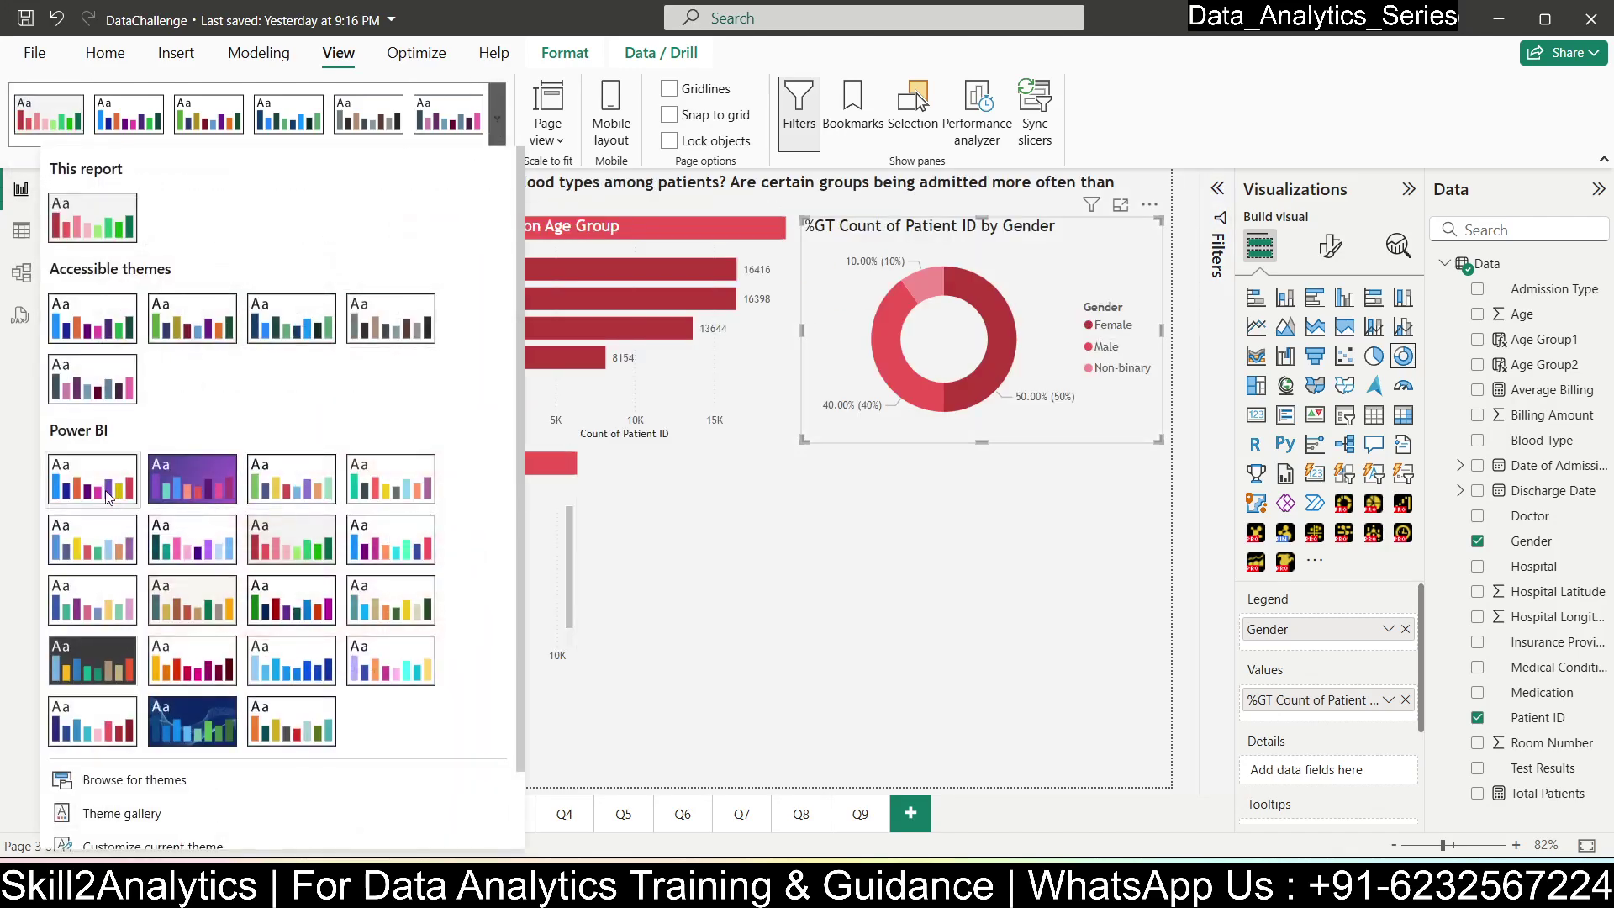
click(99, 663)
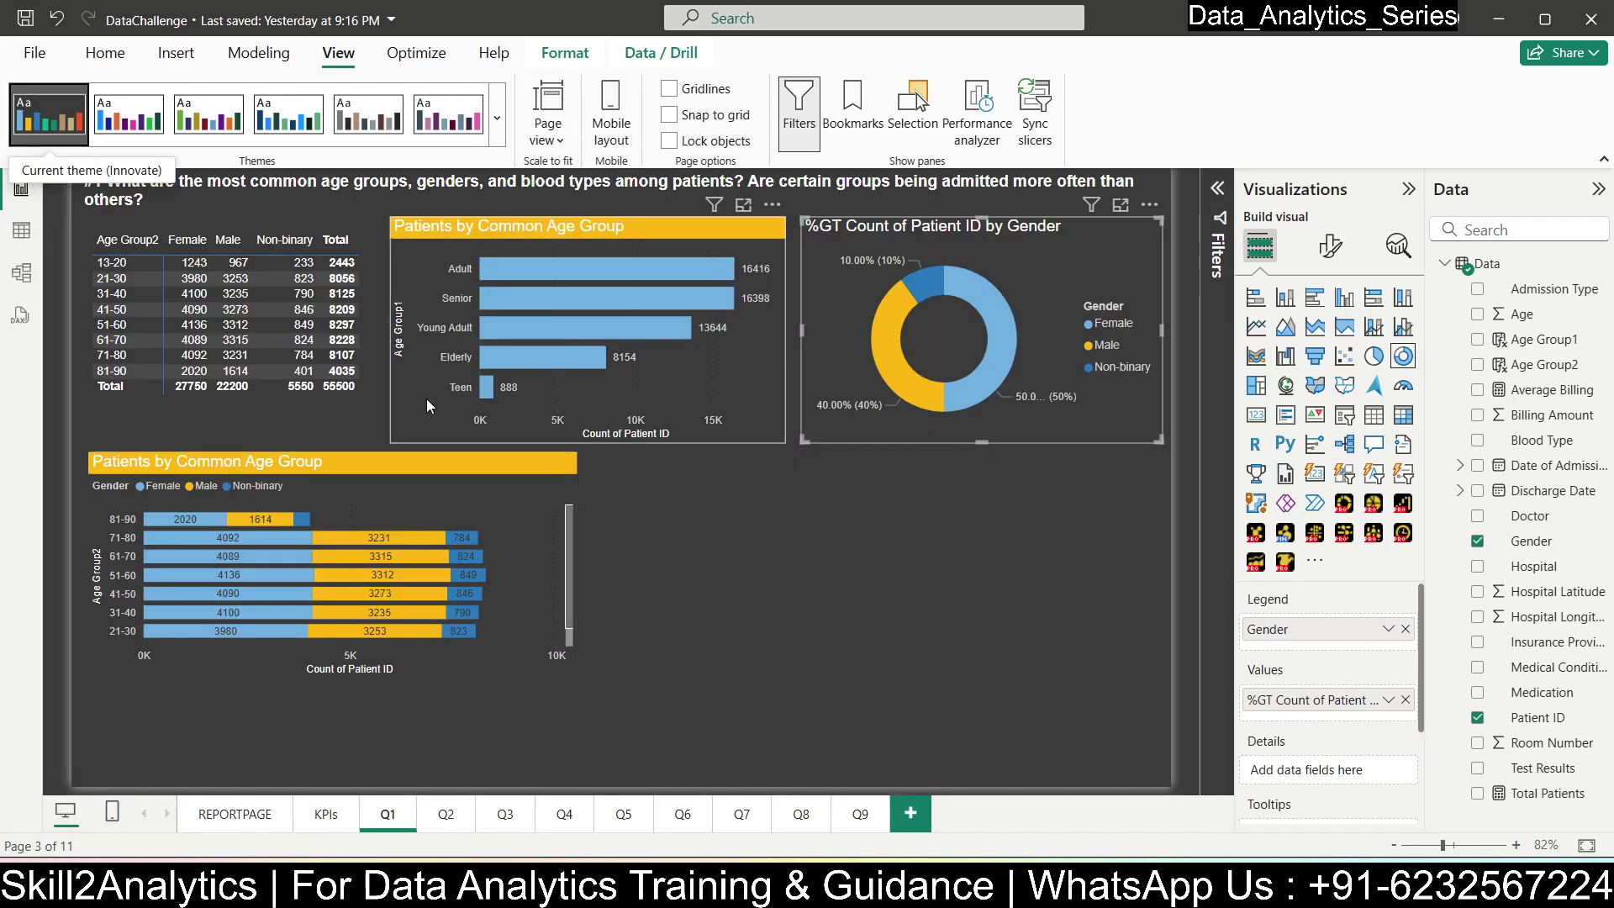
- Apply the Accessible Tidal theme to the report
click(497, 119)
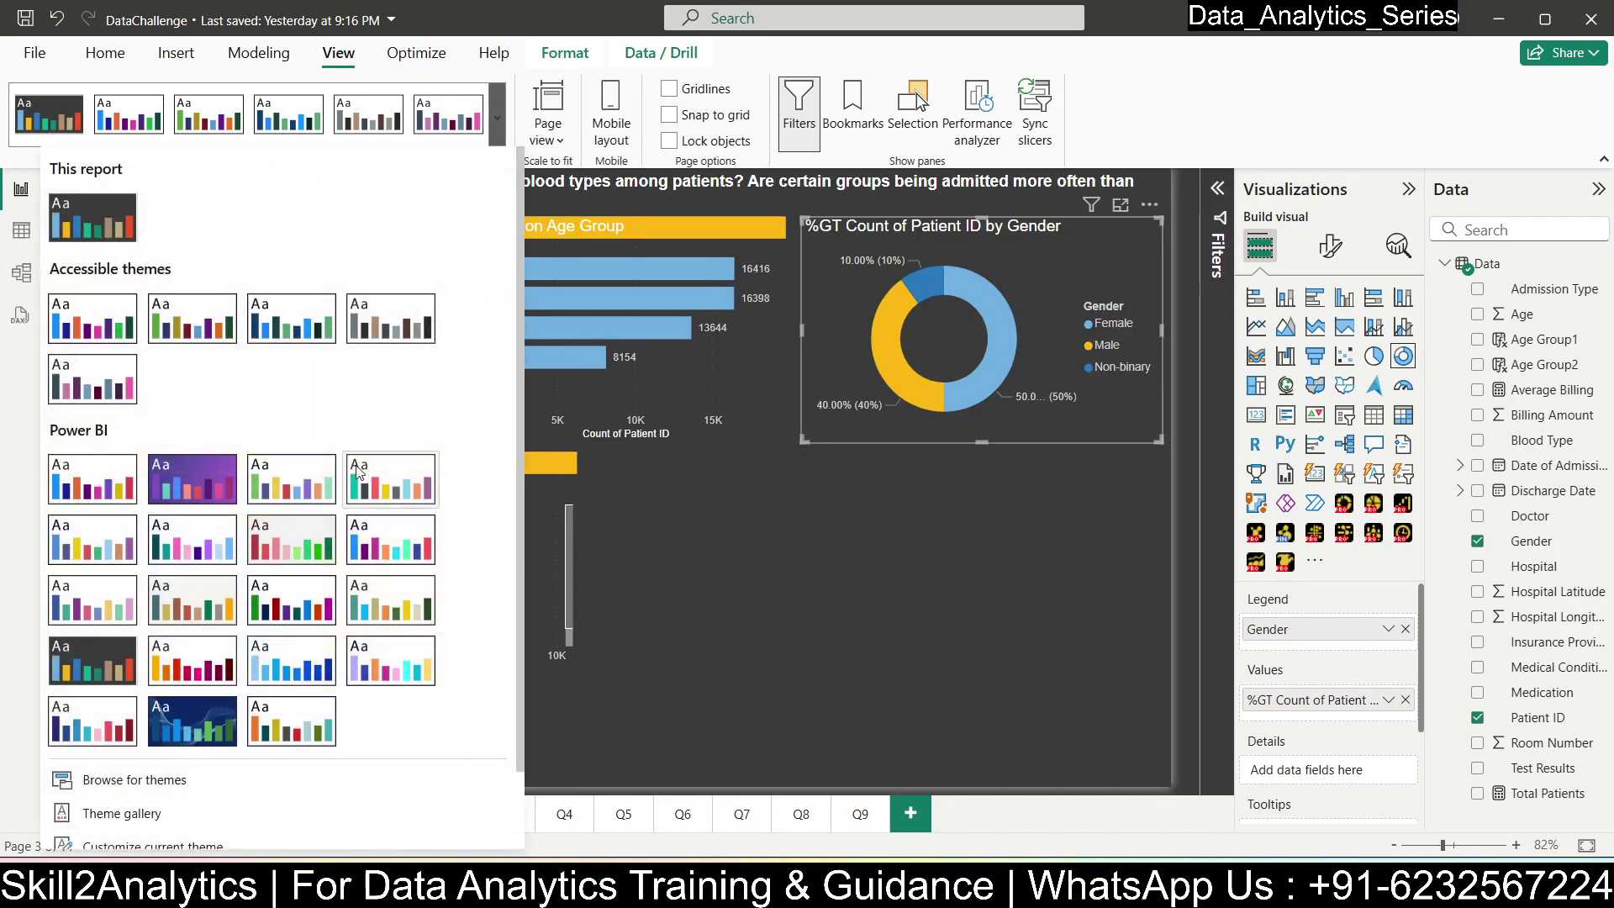
click(263, 326)
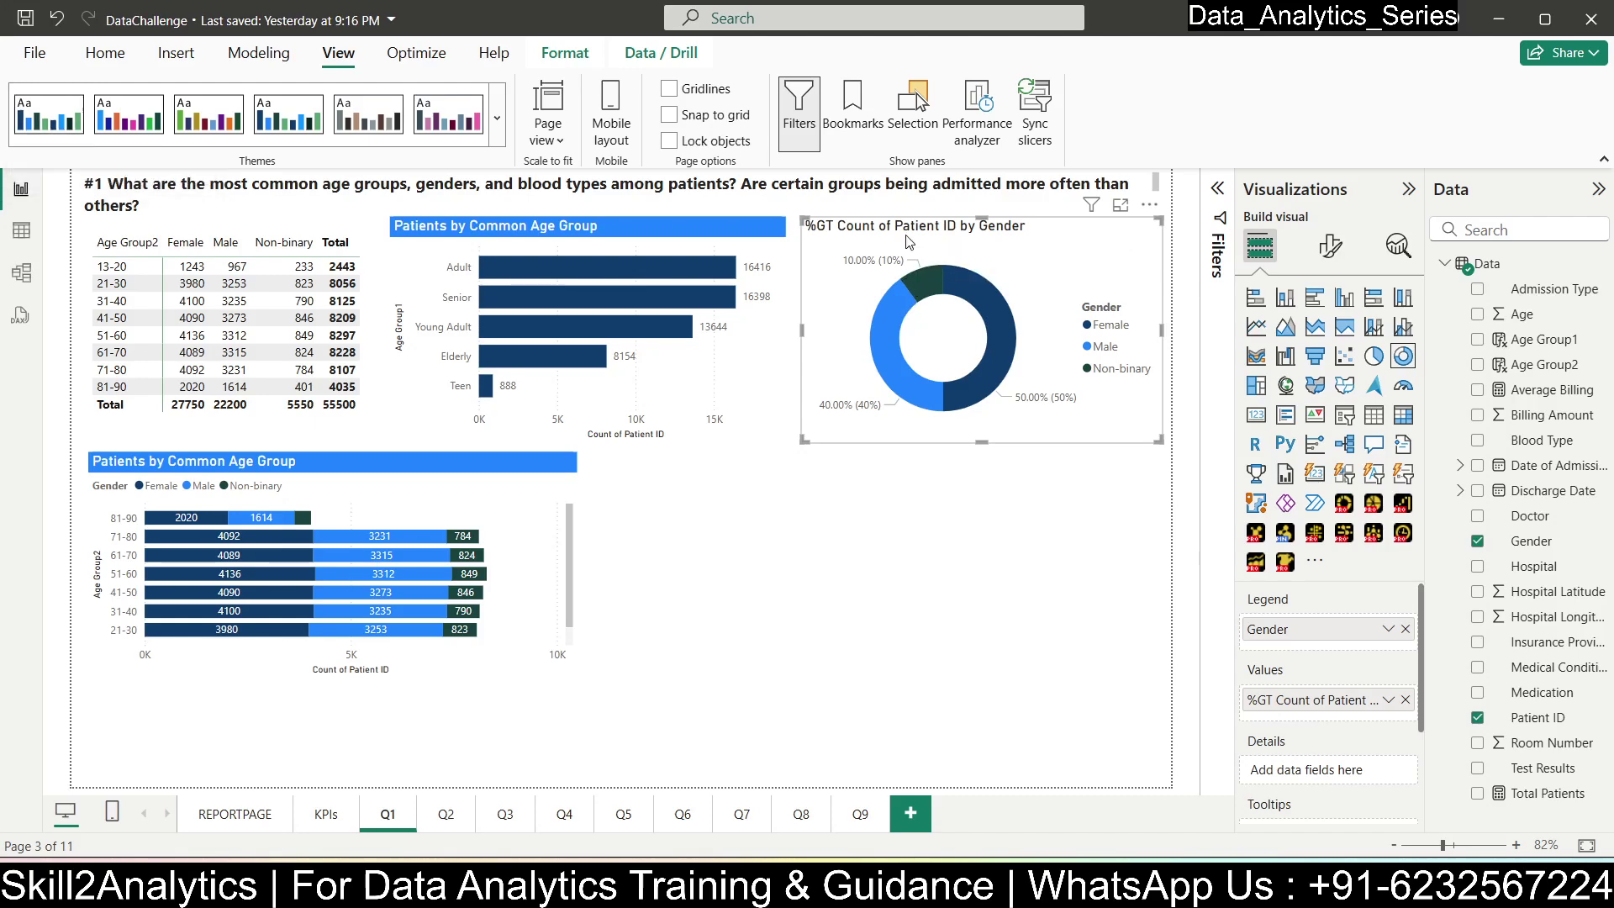
- Set the Age Group1 bar chart's title to dark blue text on a white background
click(697, 253)
click(1330, 246)
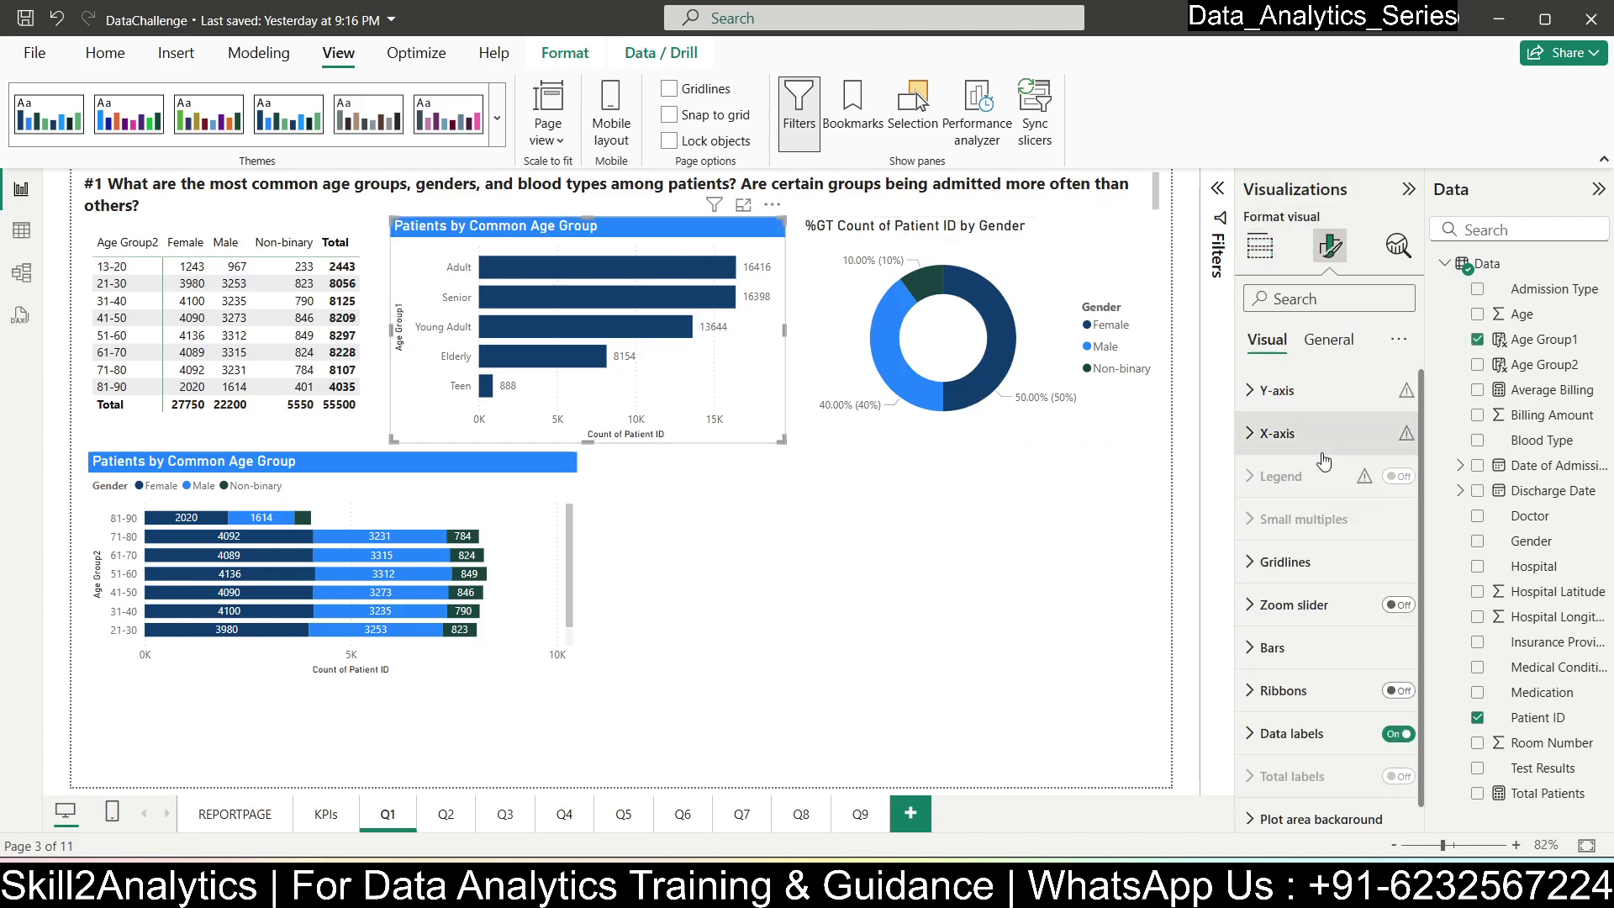
click(1331, 346)
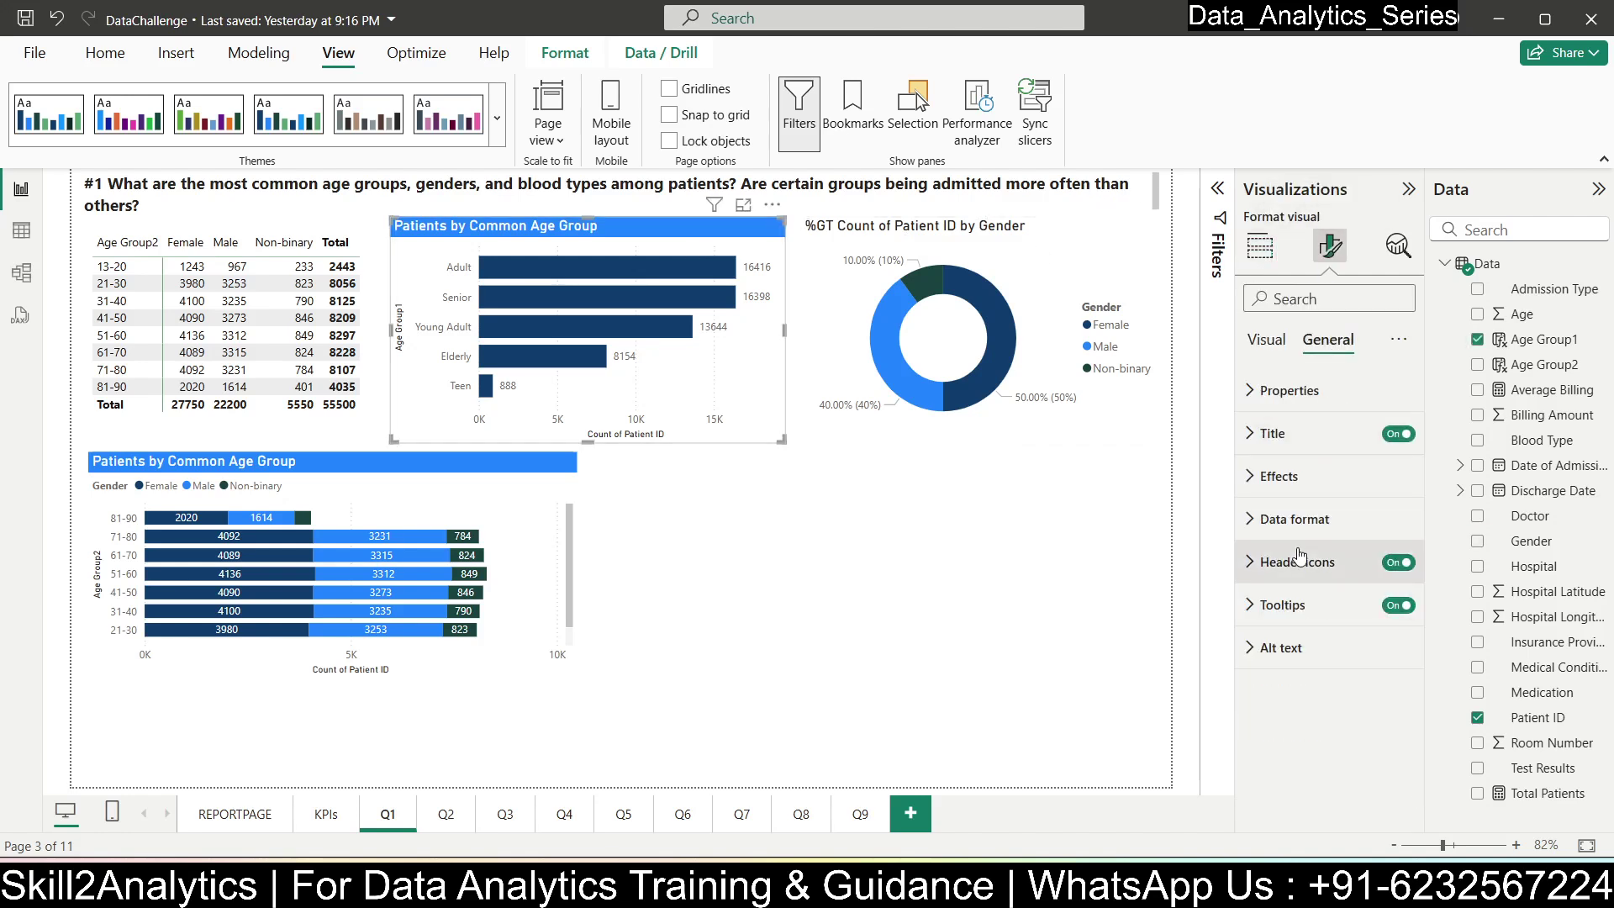
click(1303, 434)
click(1282, 744)
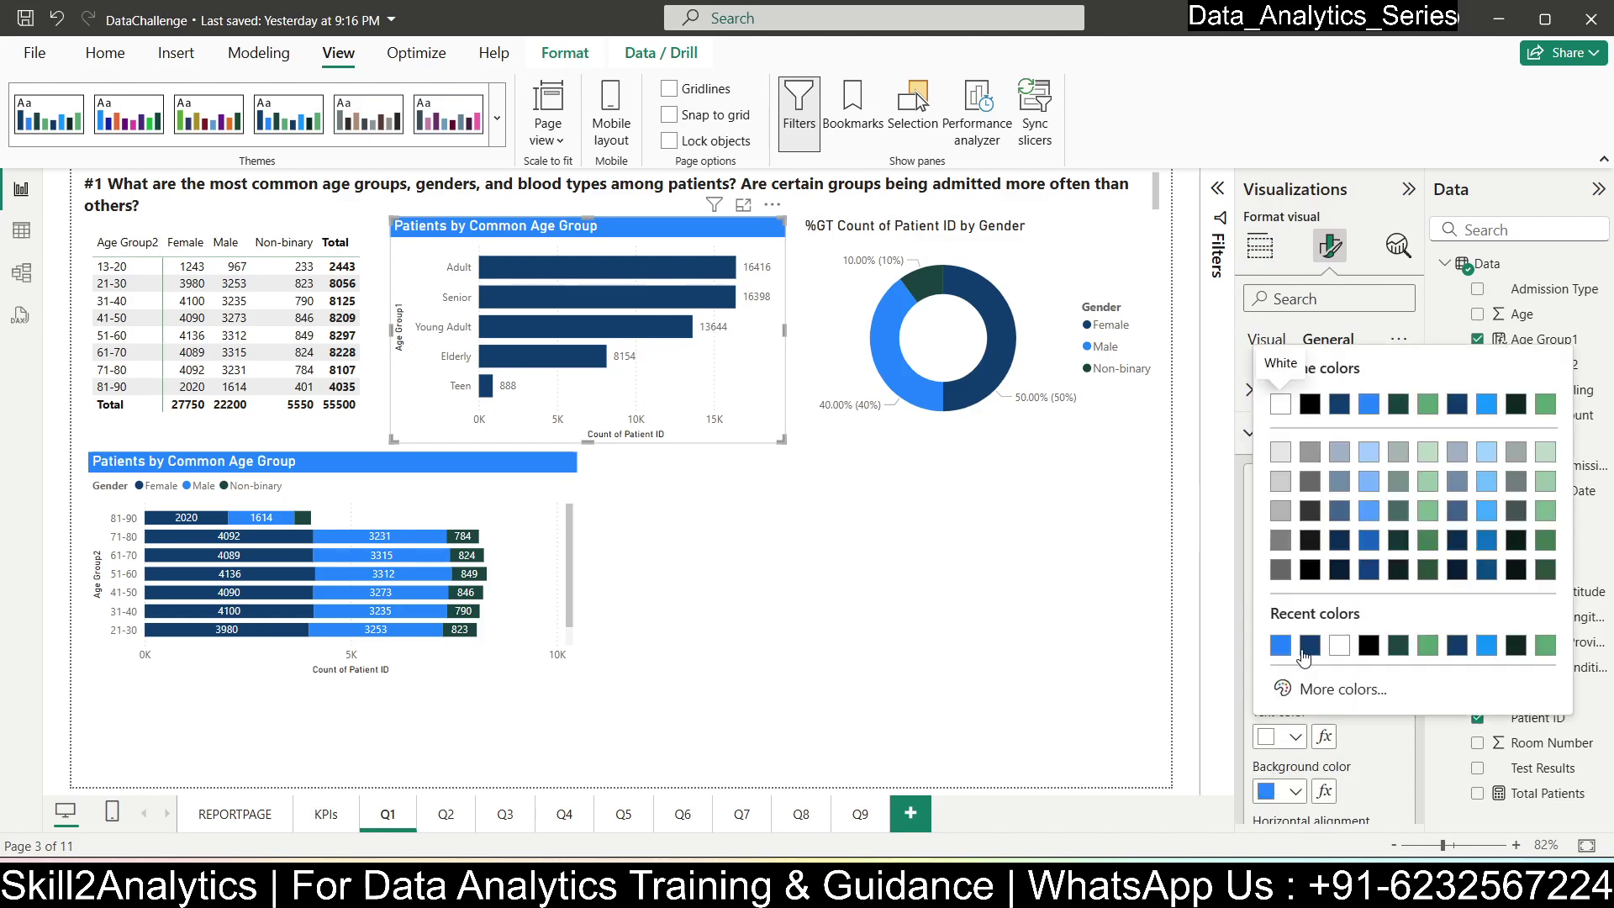
click(1314, 661)
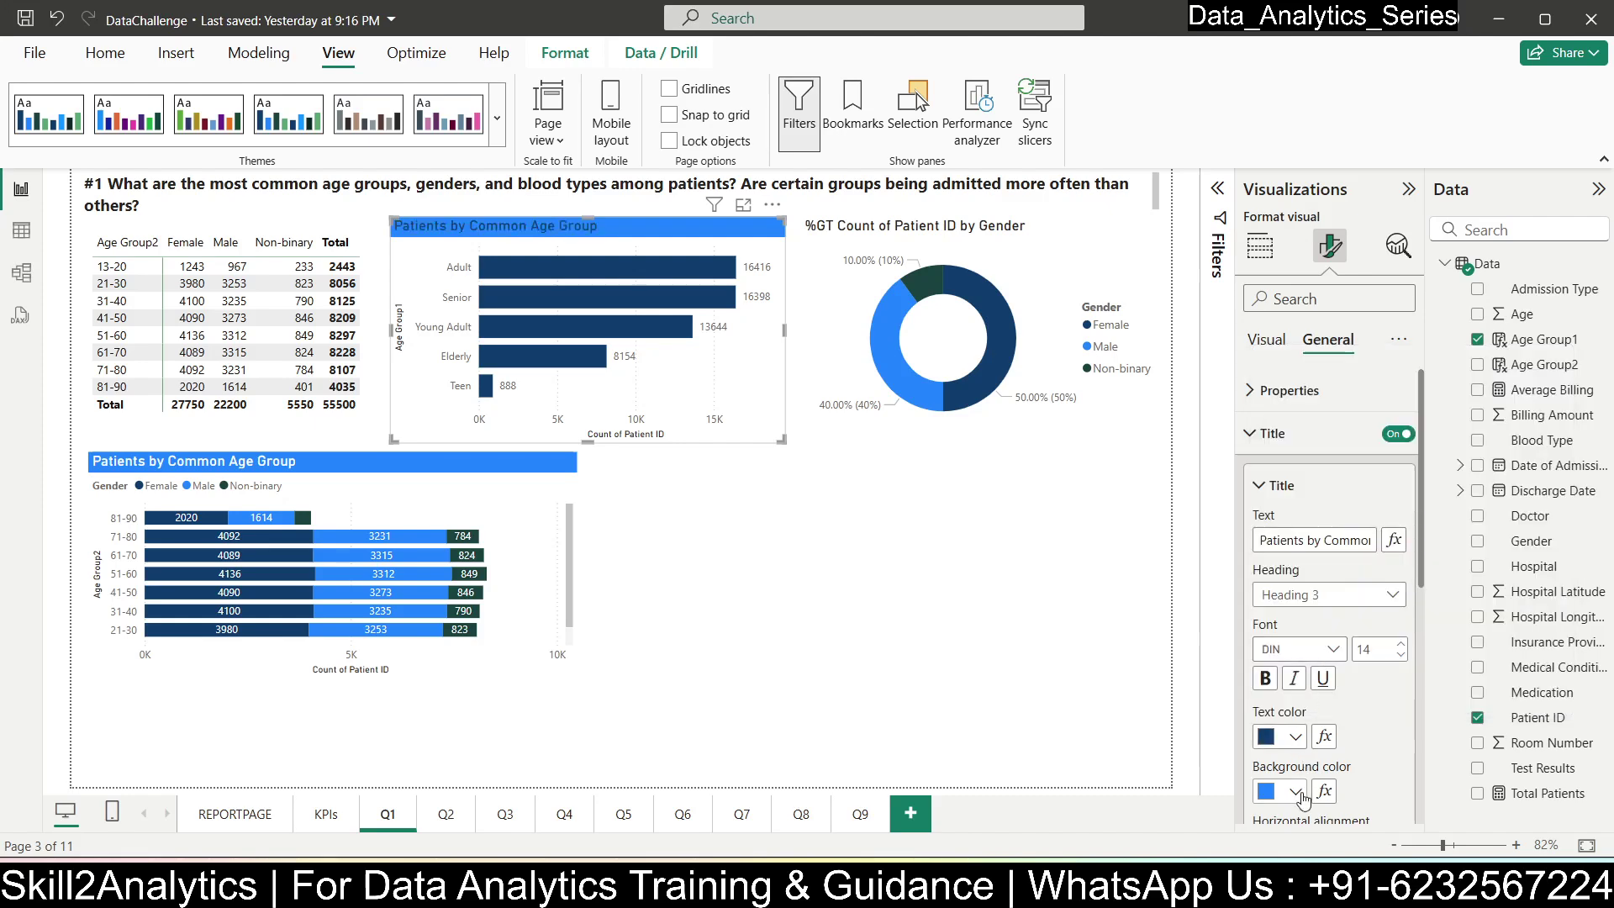
click(1294, 791)
click(1338, 651)
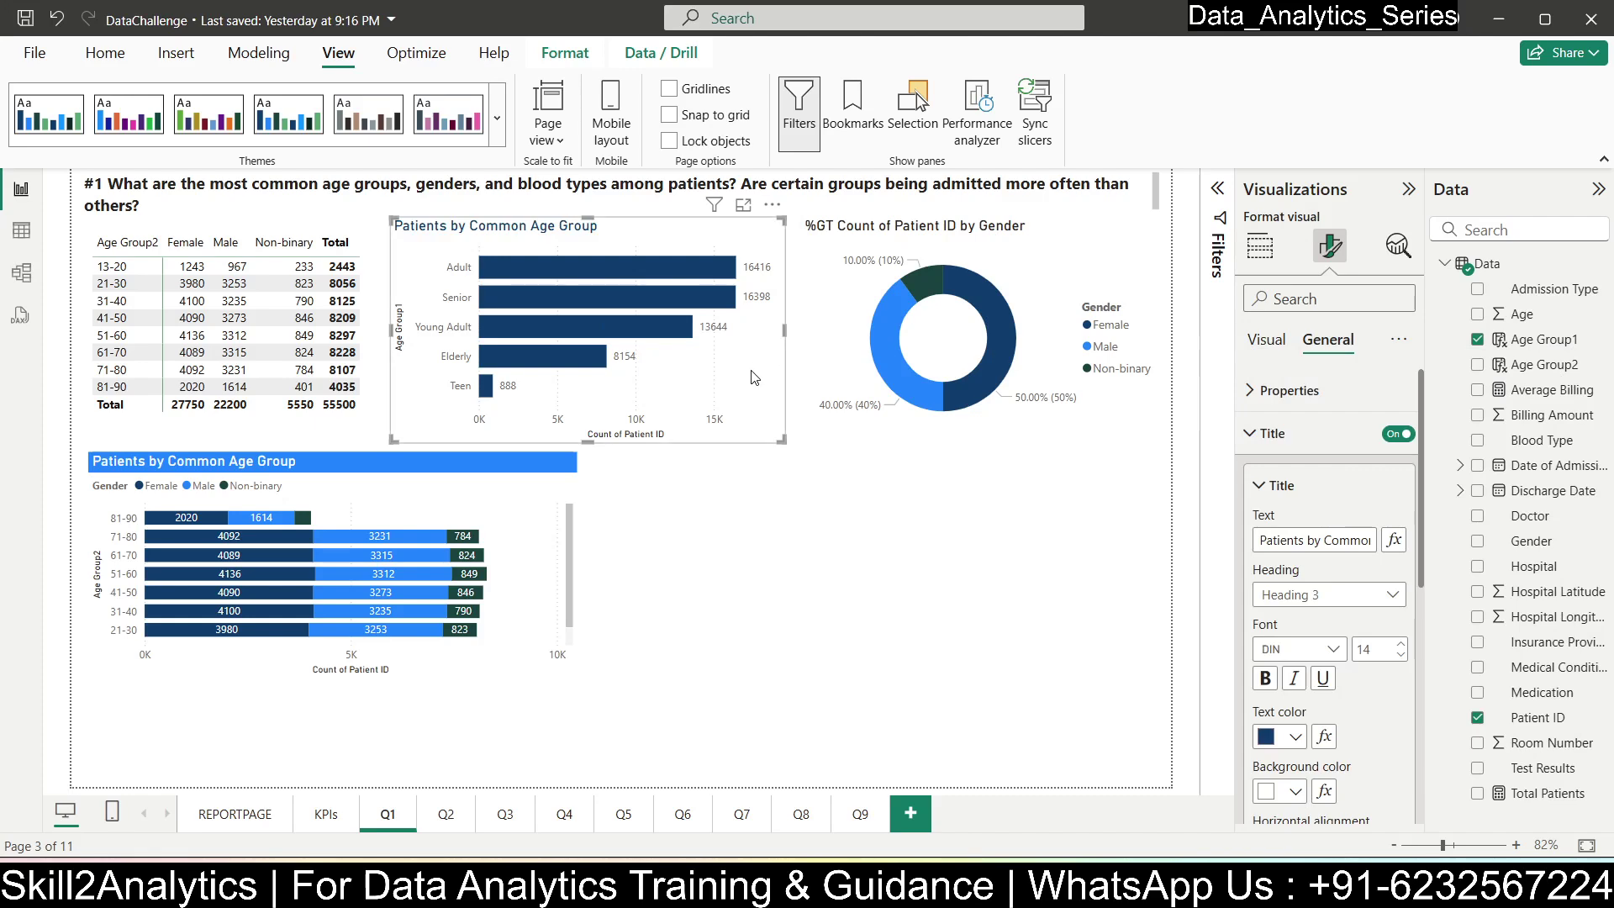
click(851, 543)
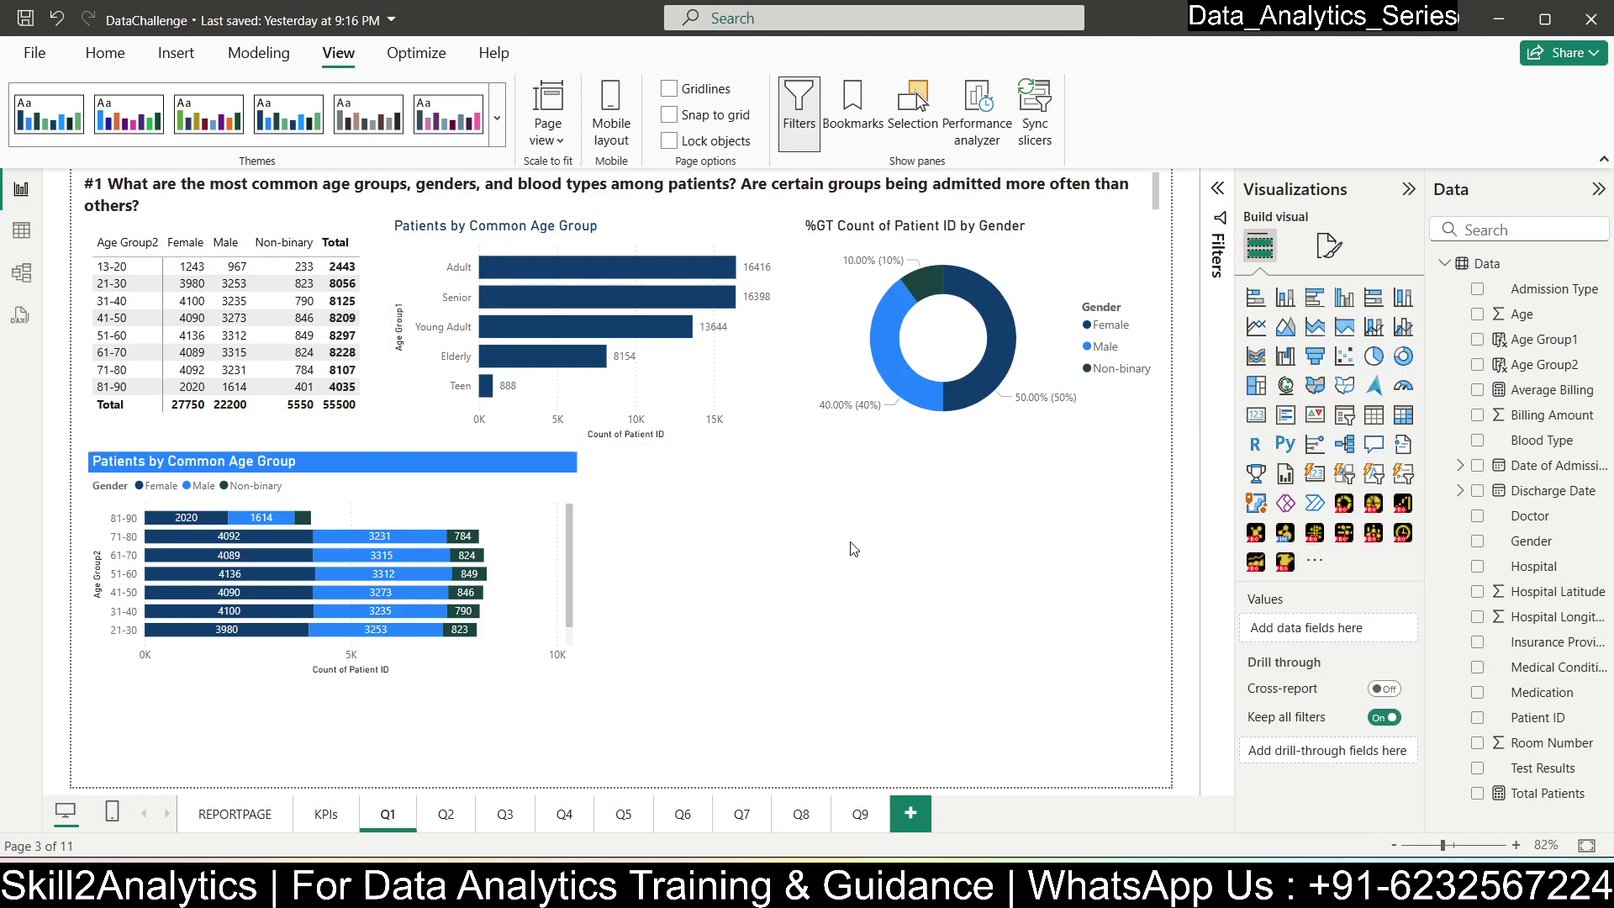
- Turn on the shadow effect for the Age Group1 bar chart
click(640, 244)
click(1329, 246)
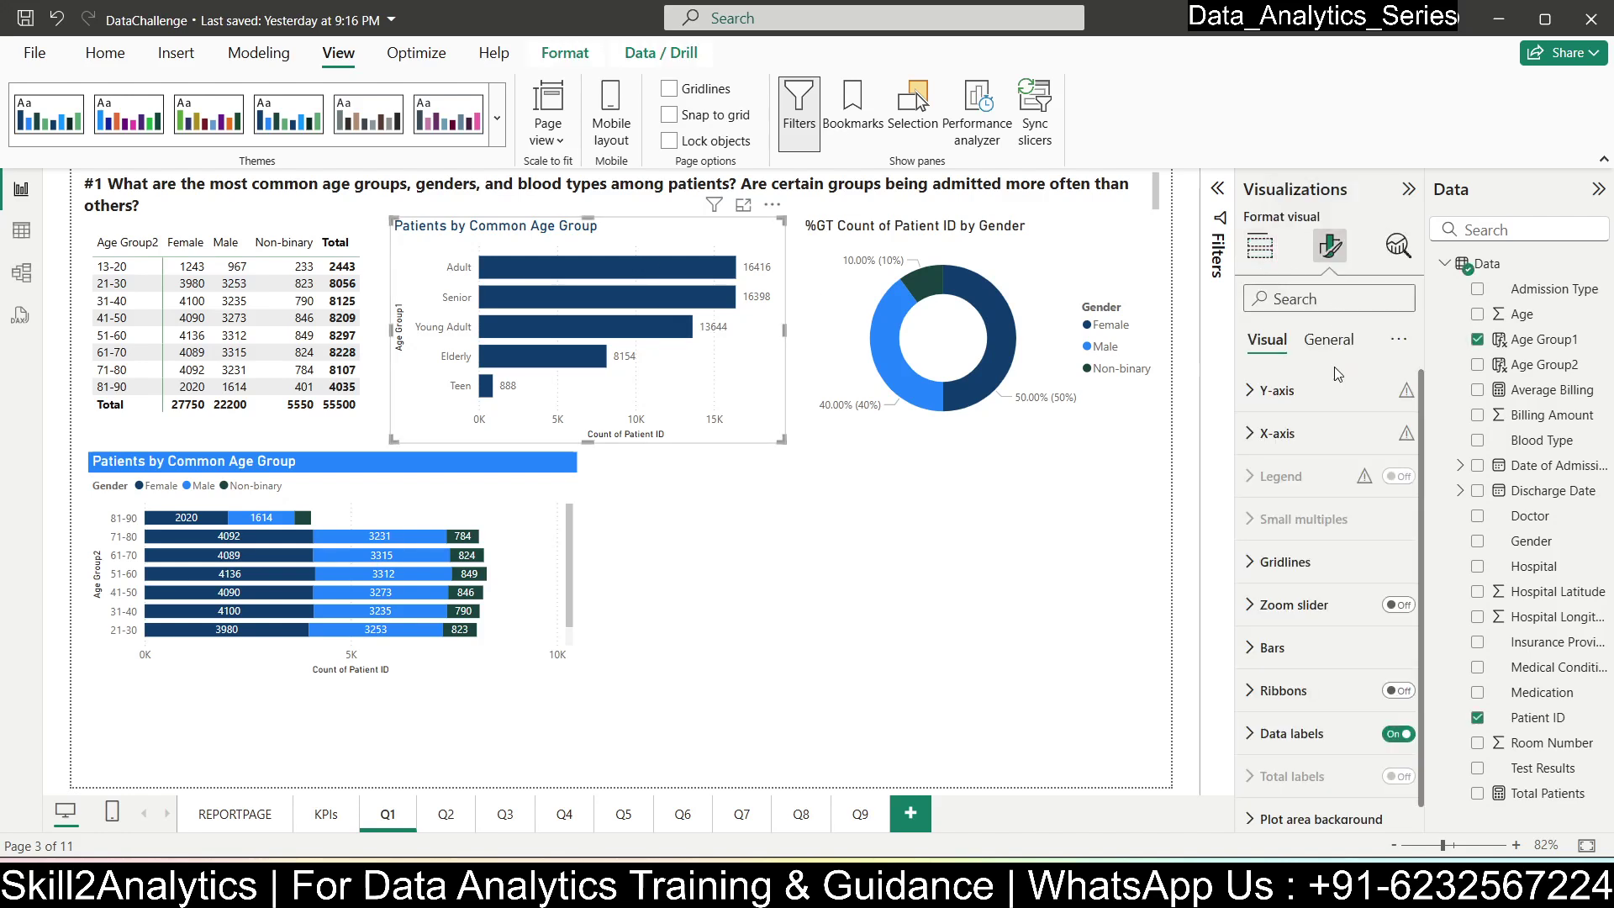
click(1328, 339)
click(1279, 476)
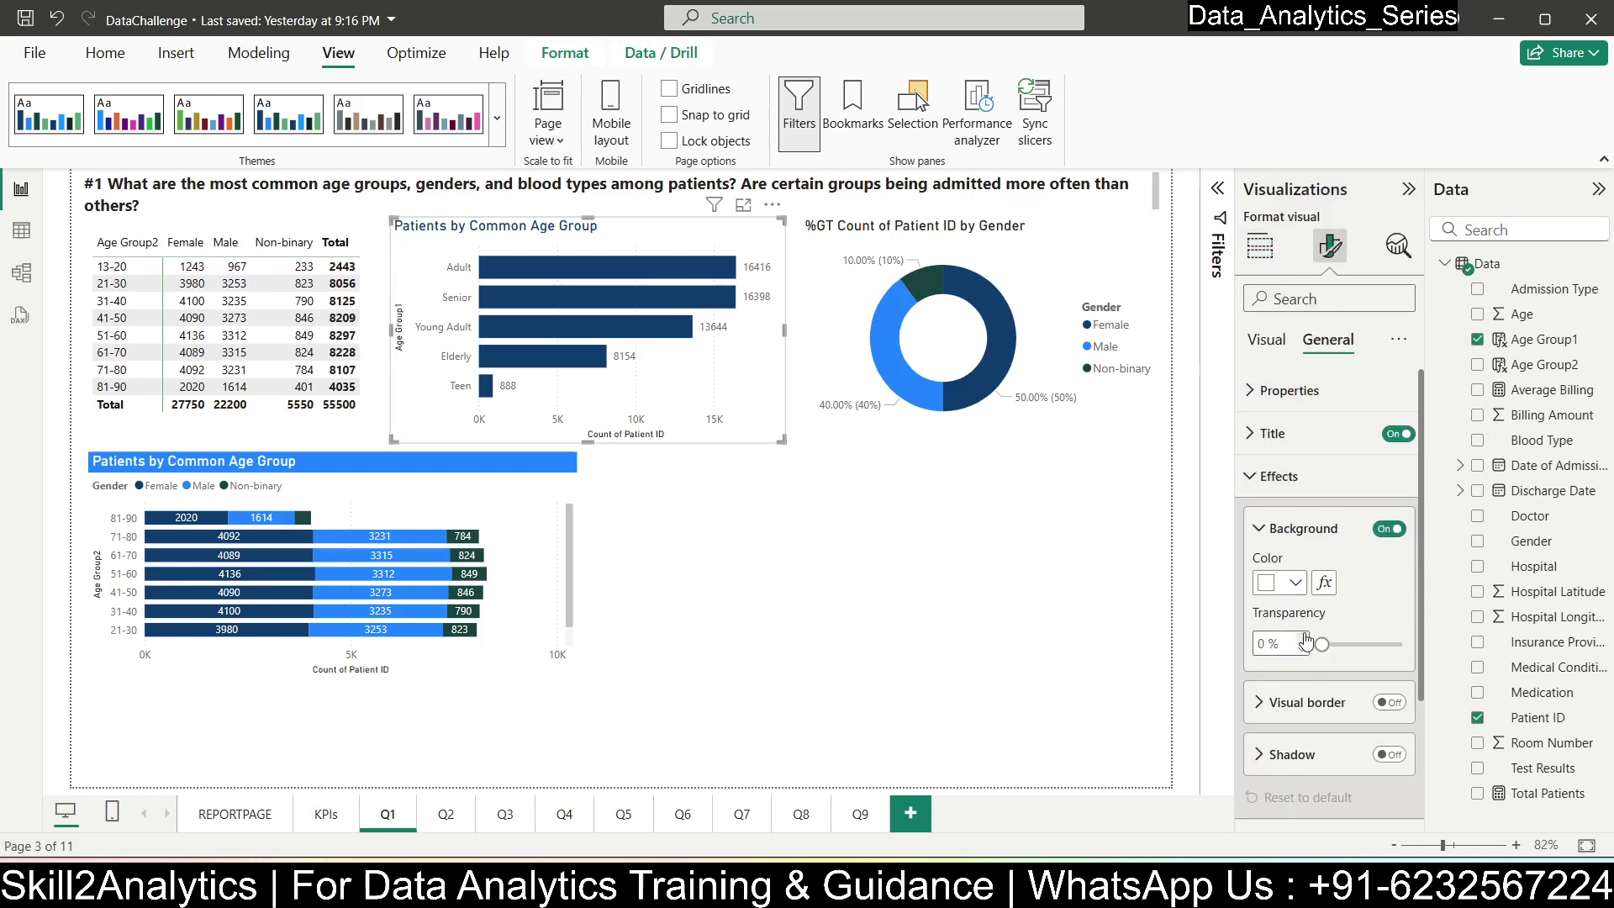
click(1388, 755)
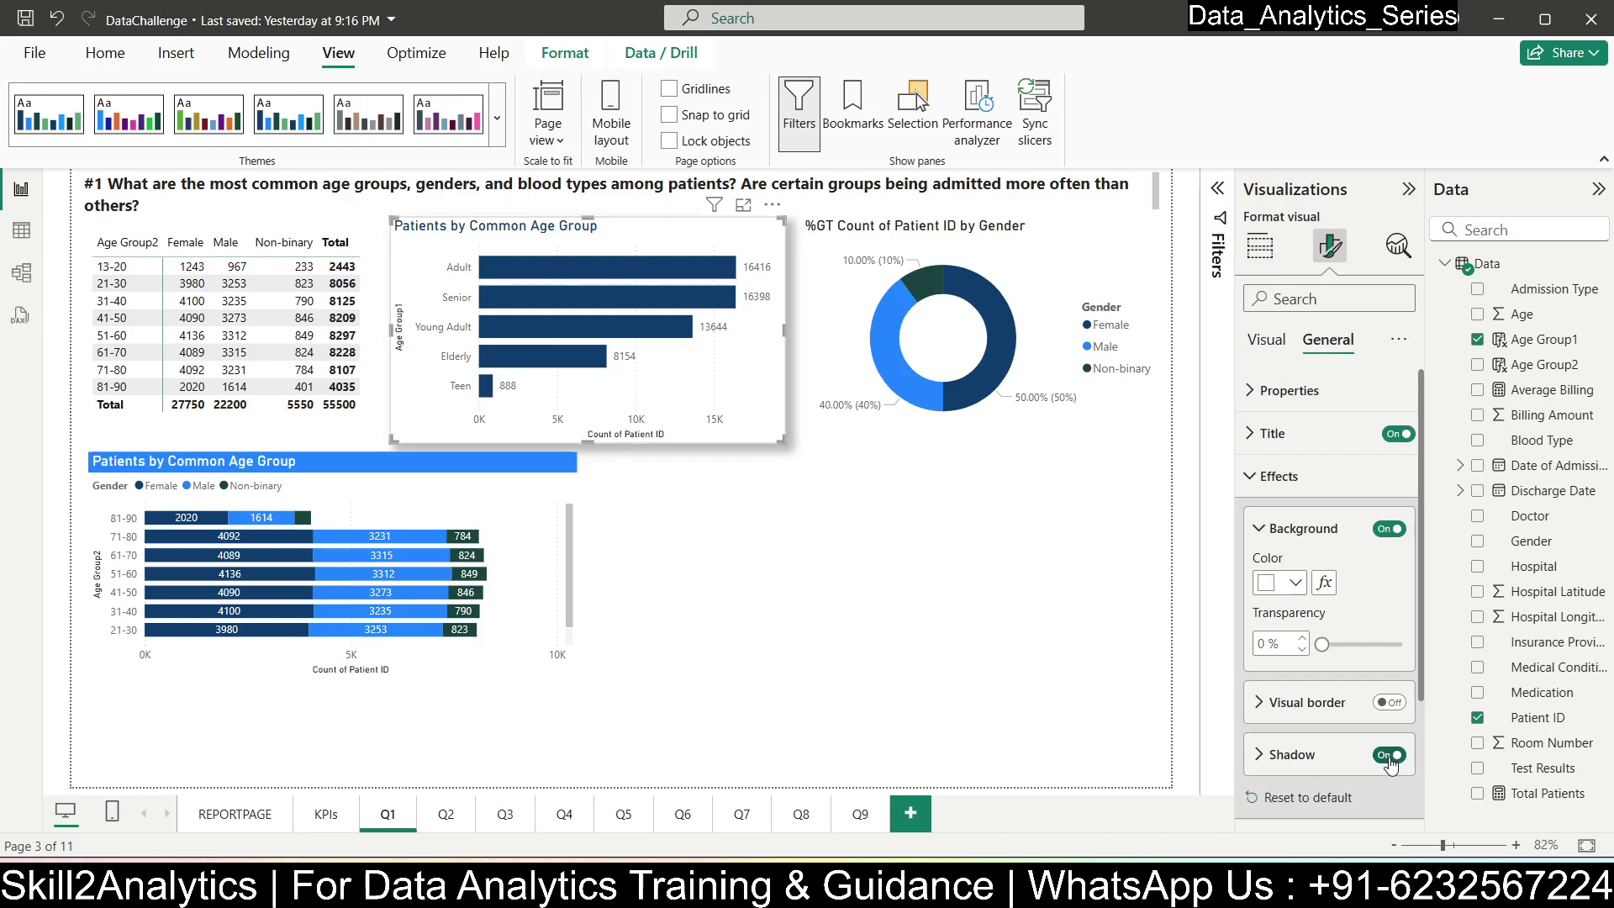
click(873, 638)
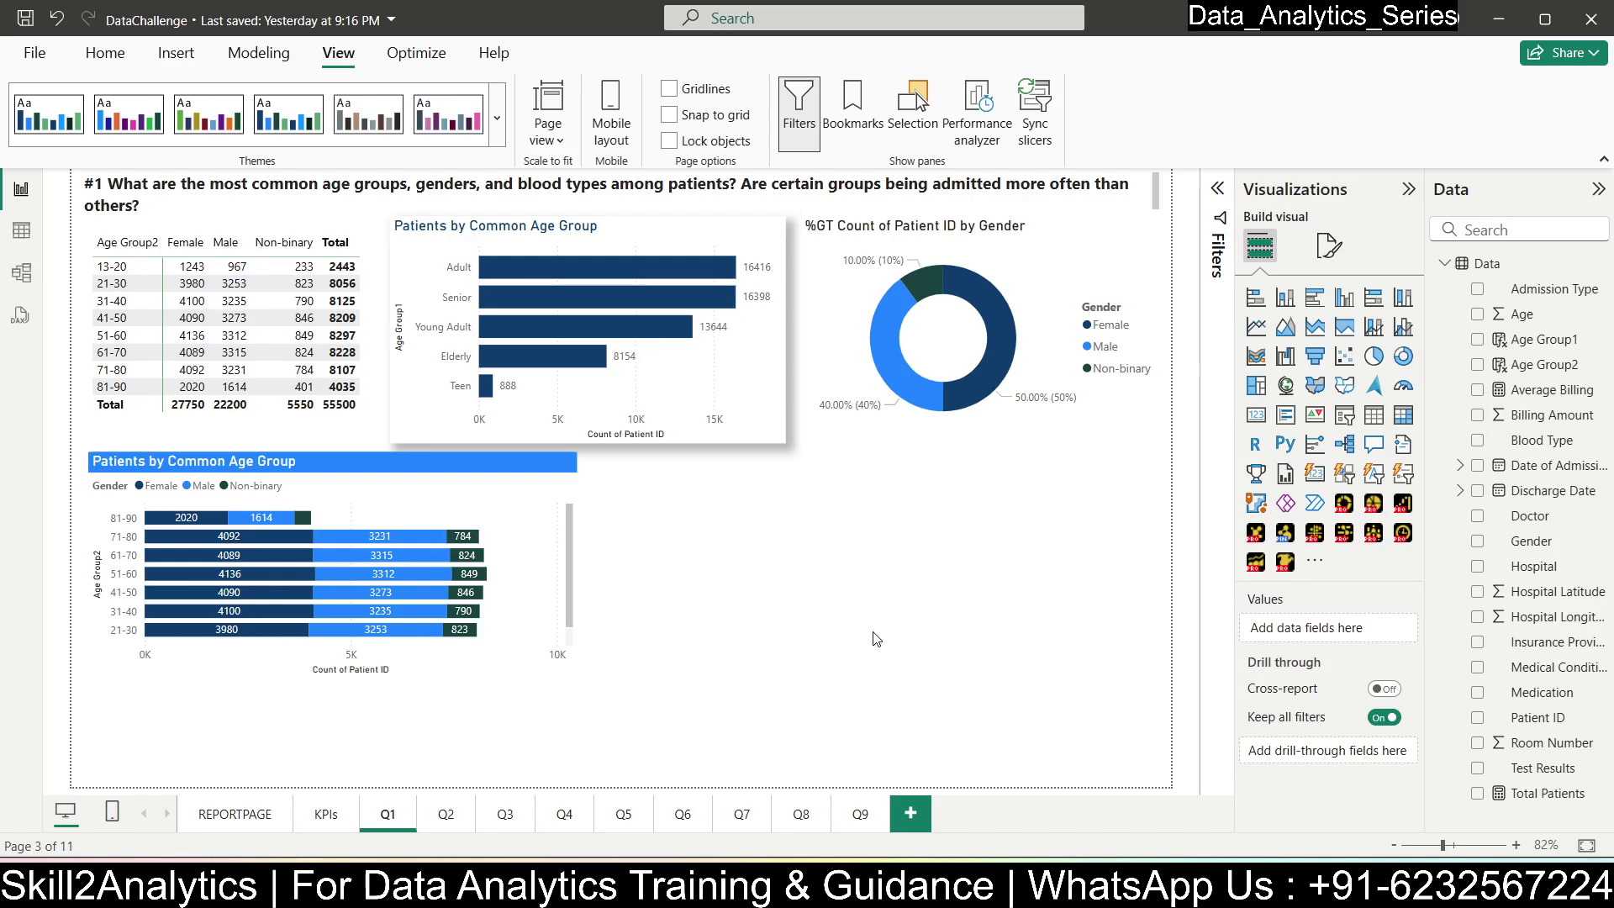
- Turn on the shadow effect for the gender donut chart, keeping its background on
click(940, 240)
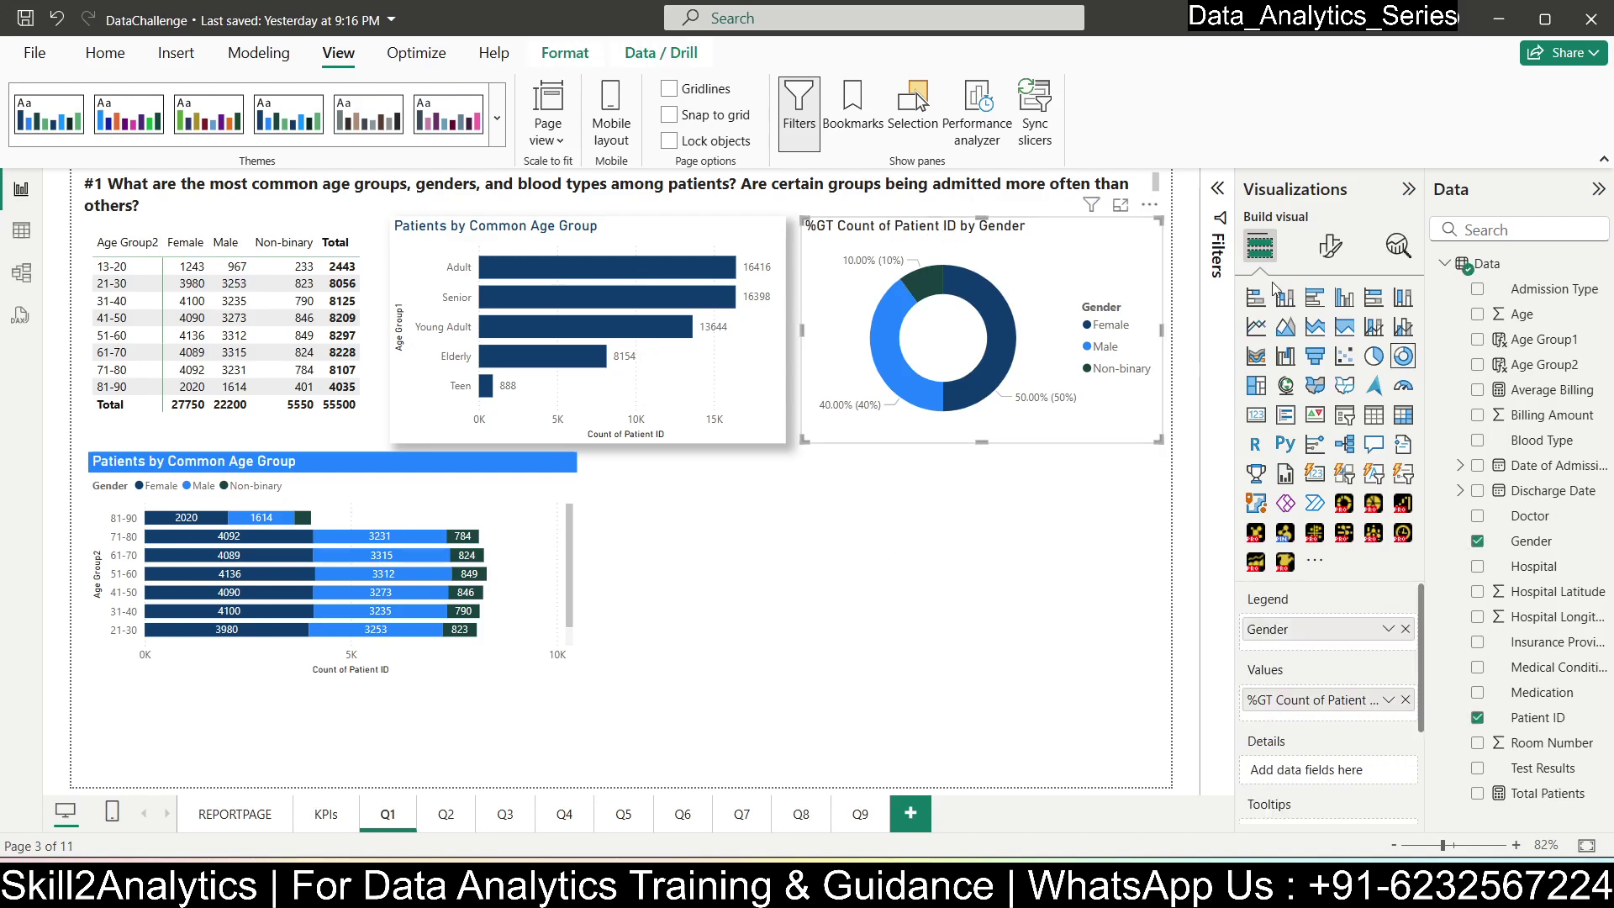
click(1329, 246)
click(1310, 434)
click(1329, 339)
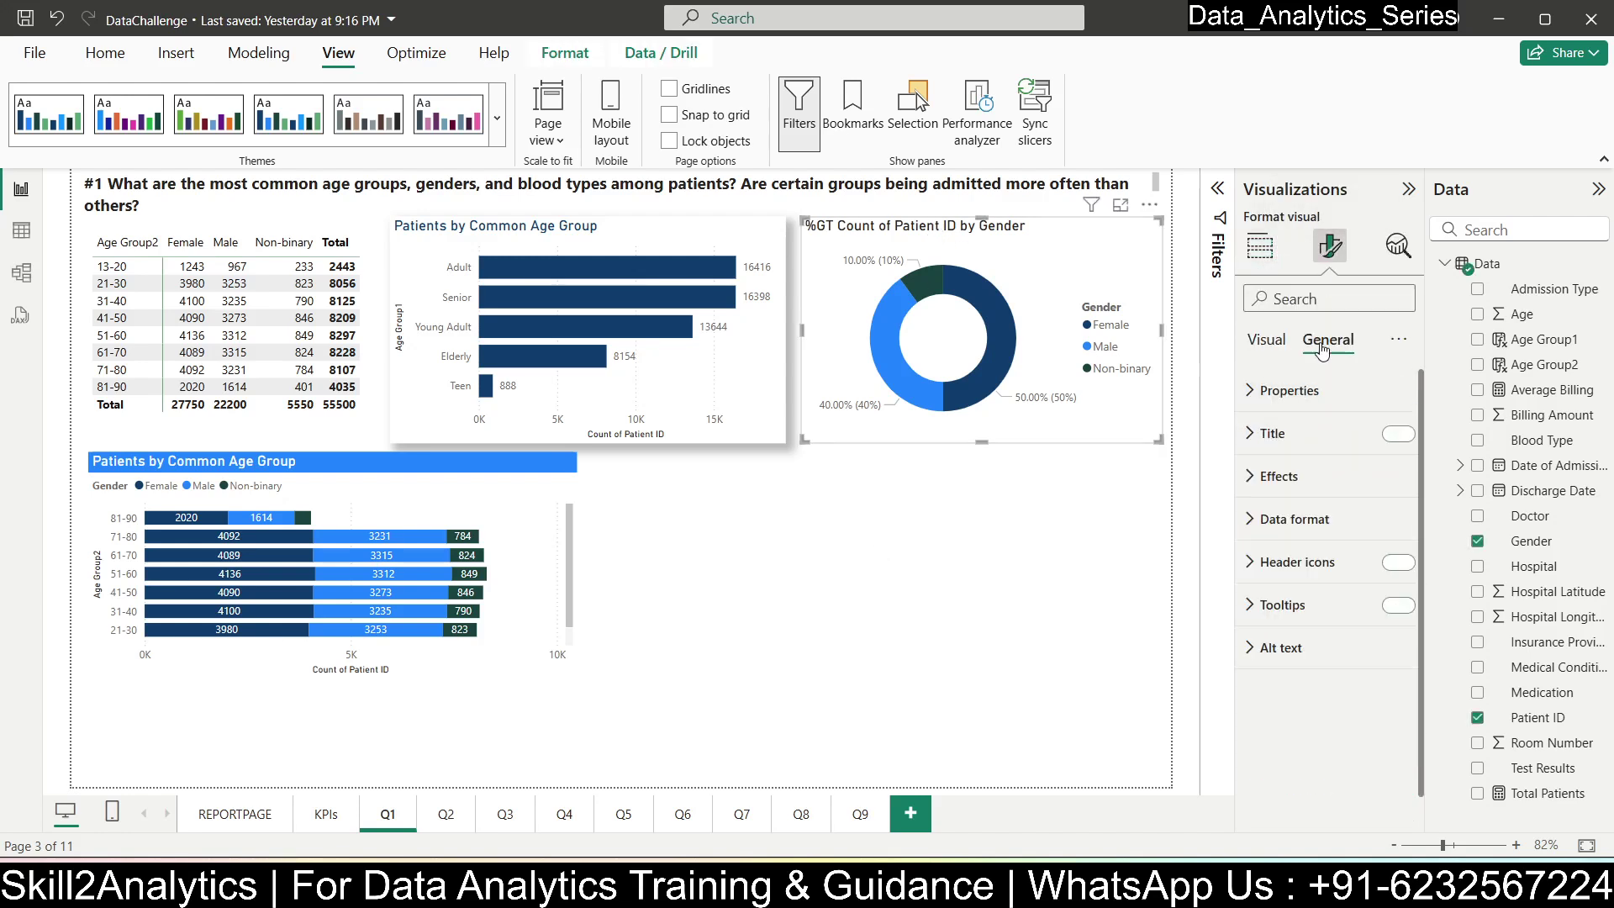
click(1316, 475)
click(1389, 529)
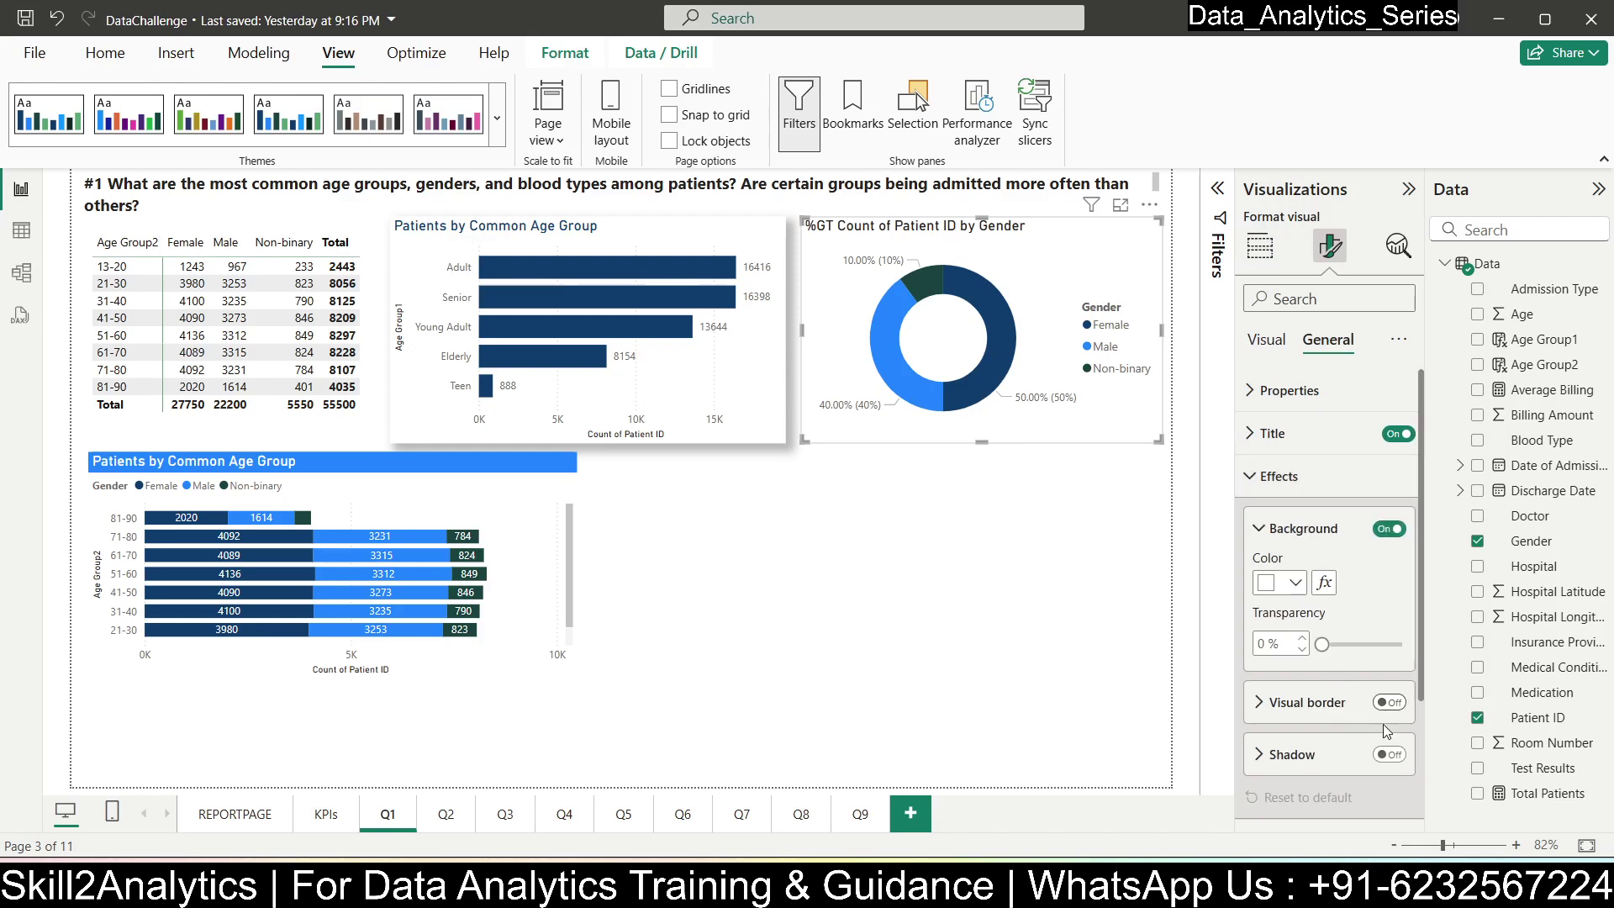
click(1389, 754)
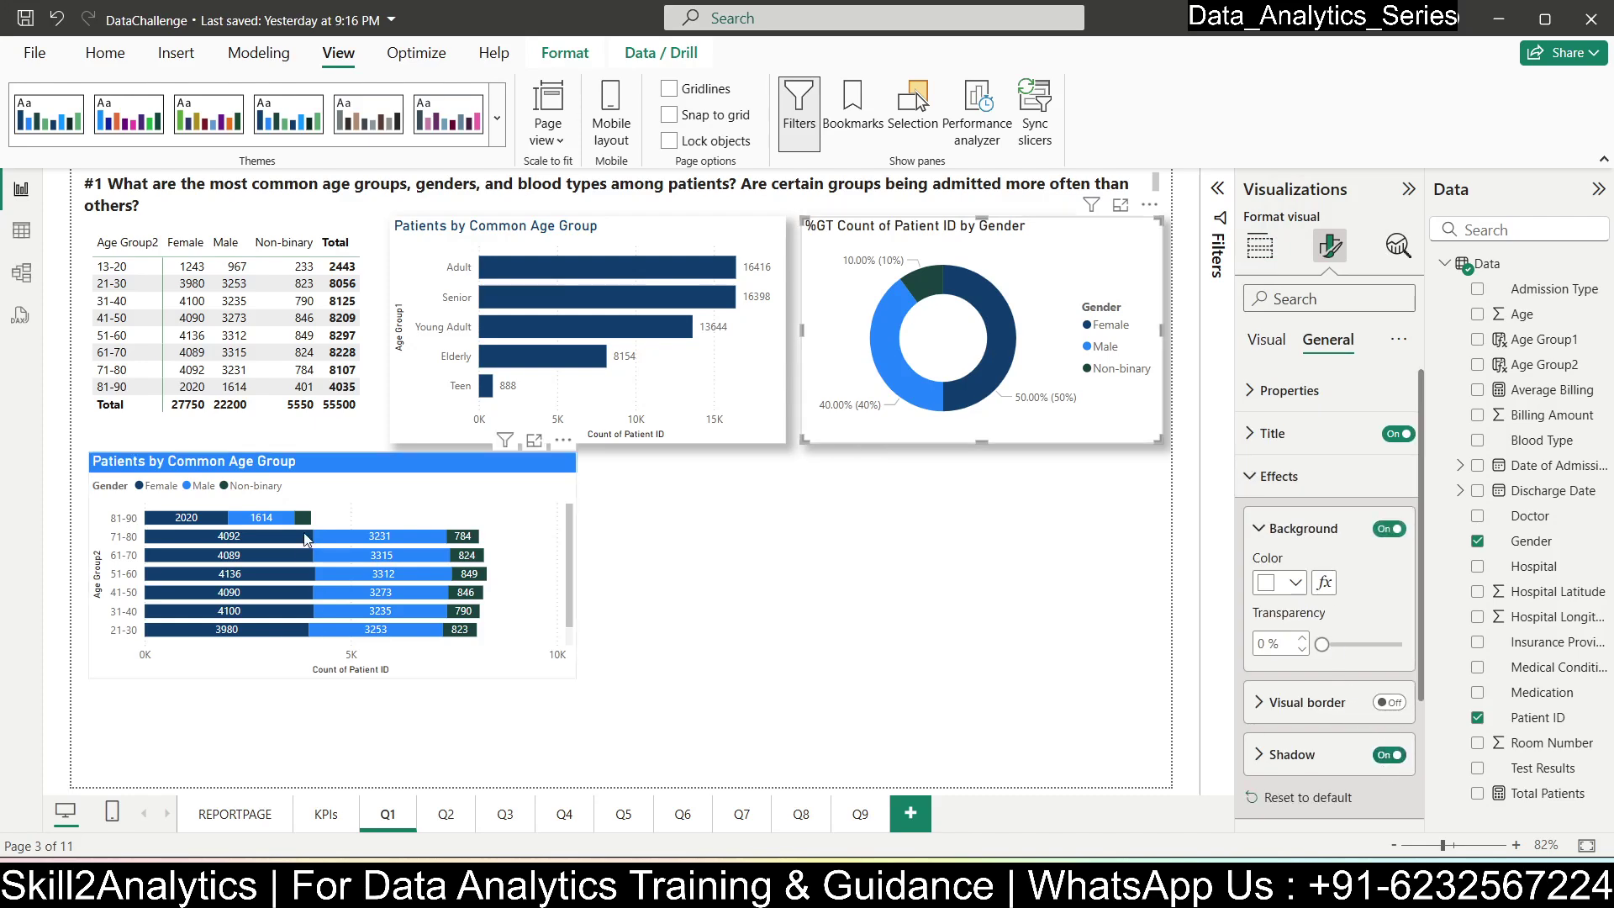
- Turn on the shadow effect for both the gender-stacked bar chart and the Age Group2 matrix
click(369, 478)
click(1389, 755)
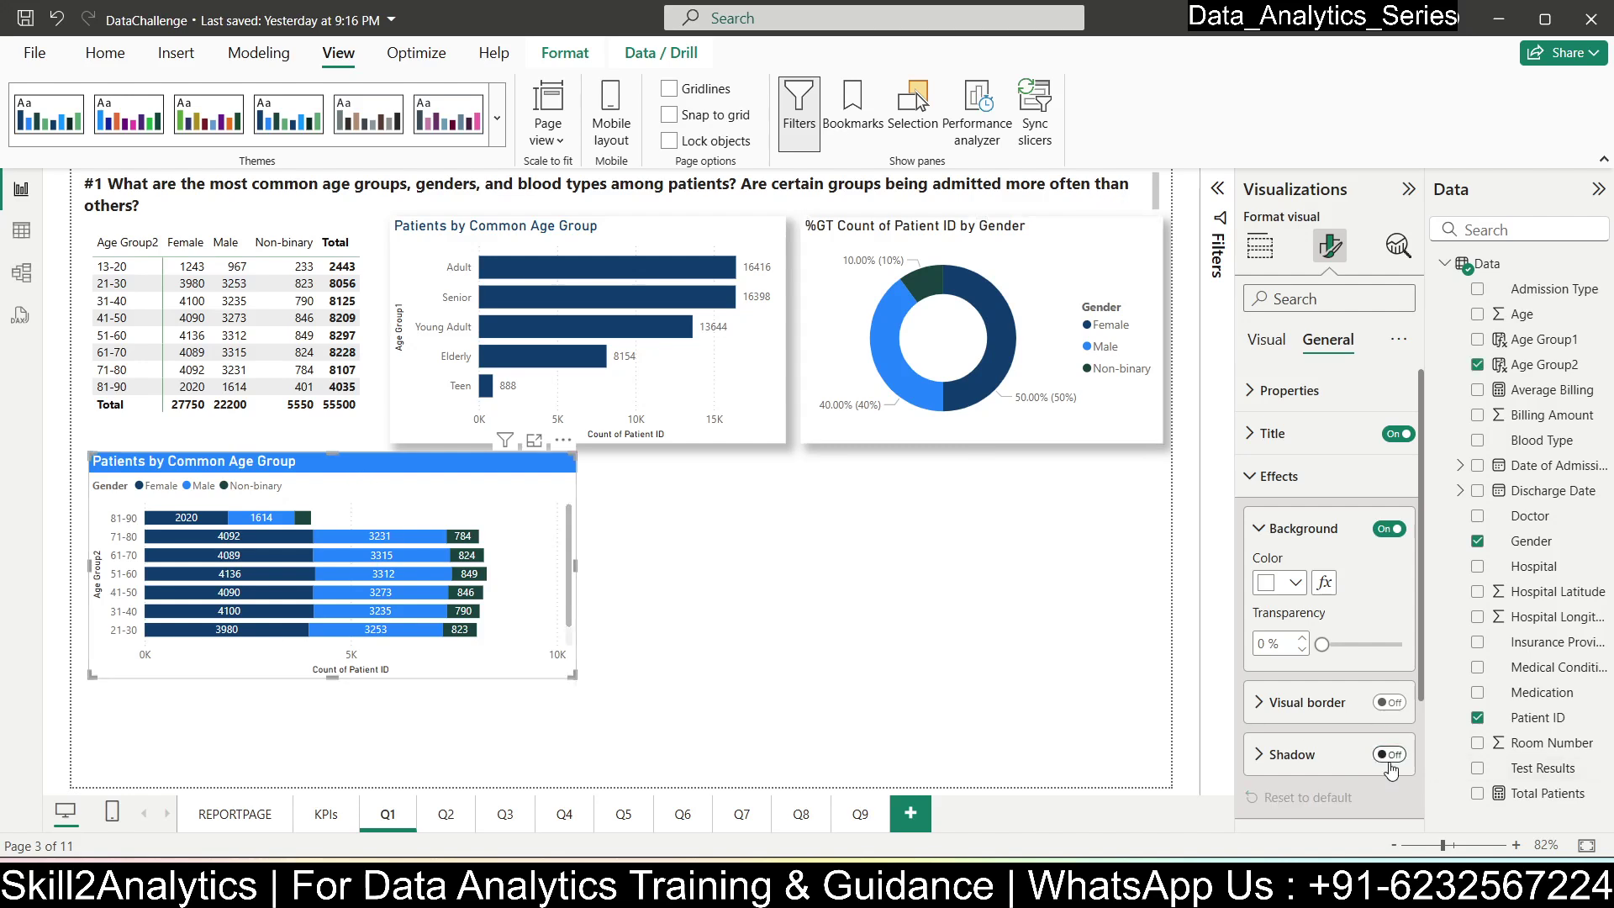
click(374, 248)
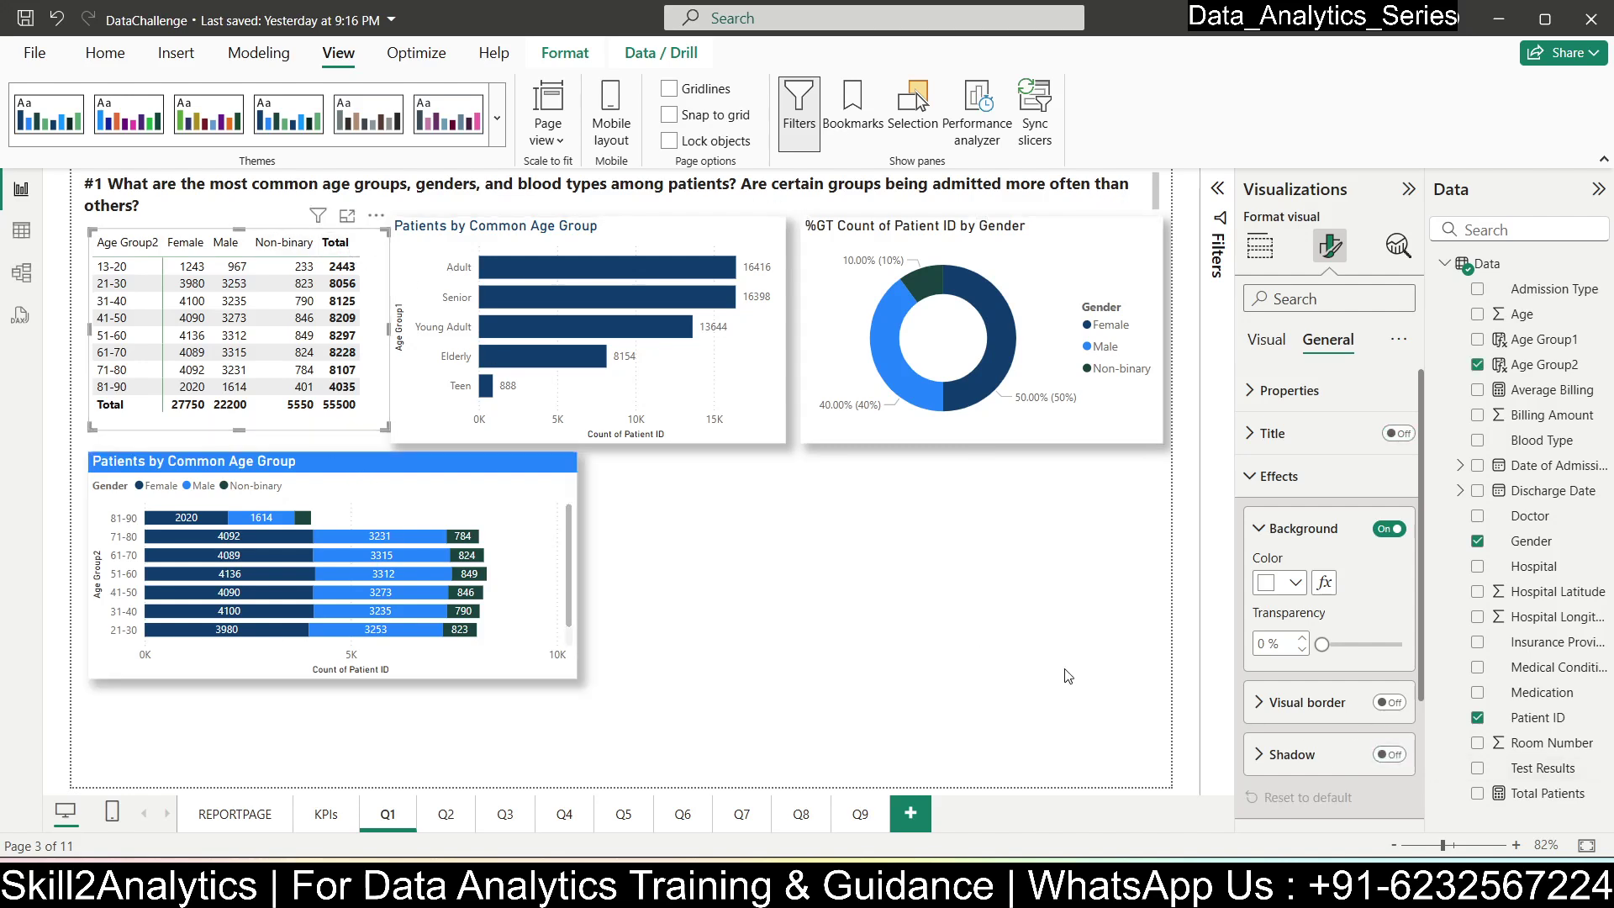
click(1389, 755)
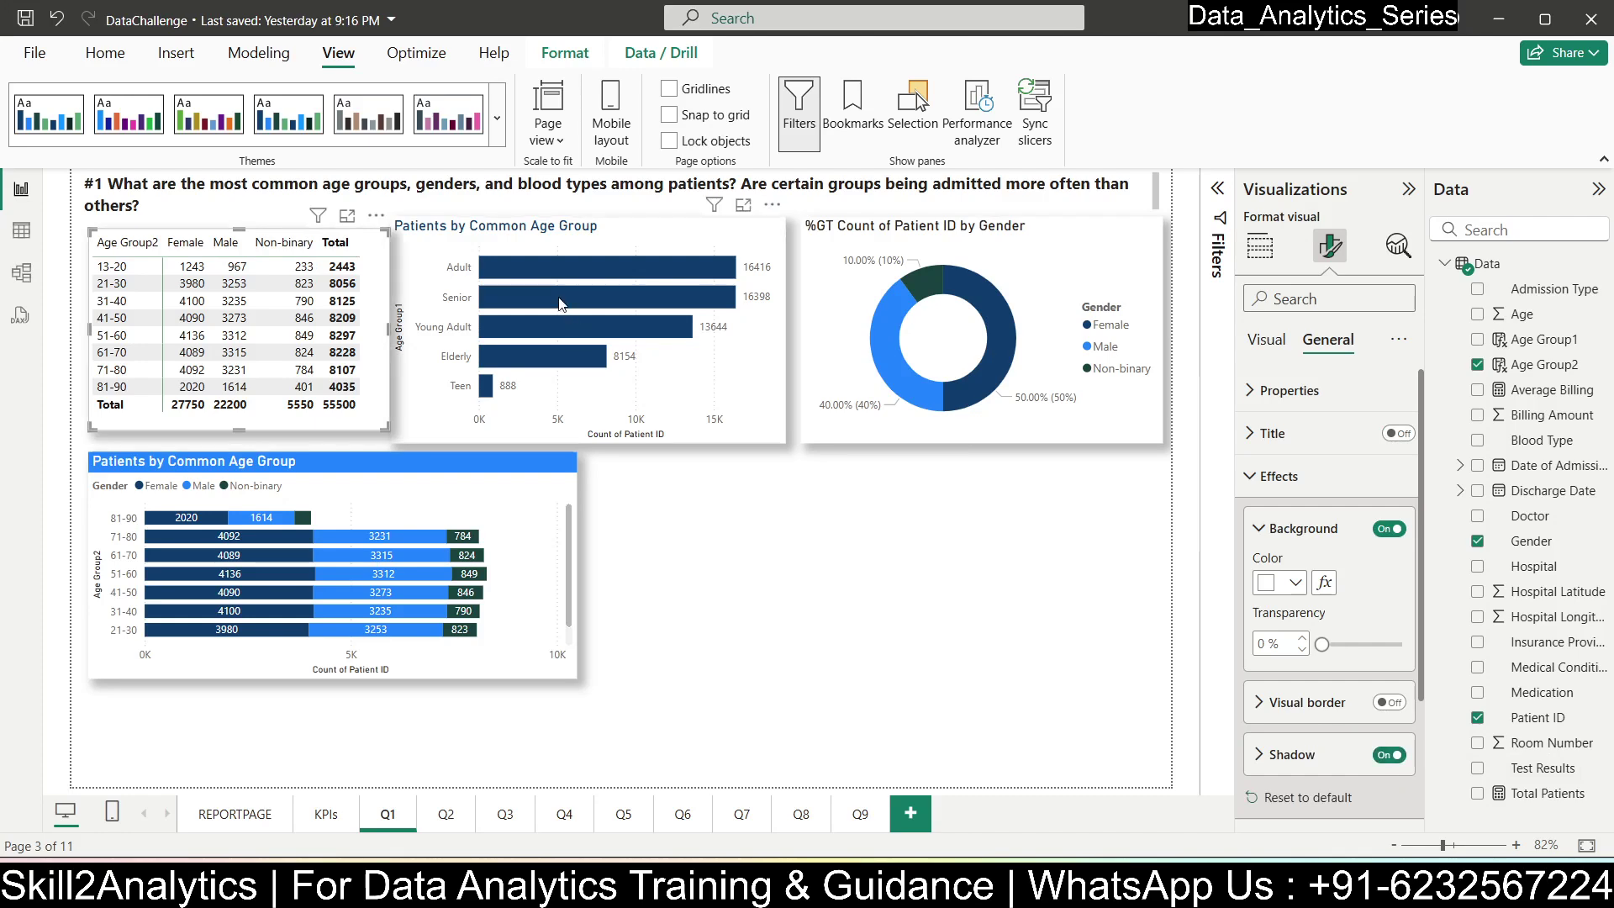
- Shift the Age Group1 bar chart slightly right and narrow it, leaving even gaps beside the matrix and the donut chart
drag(555, 244, 569, 245)
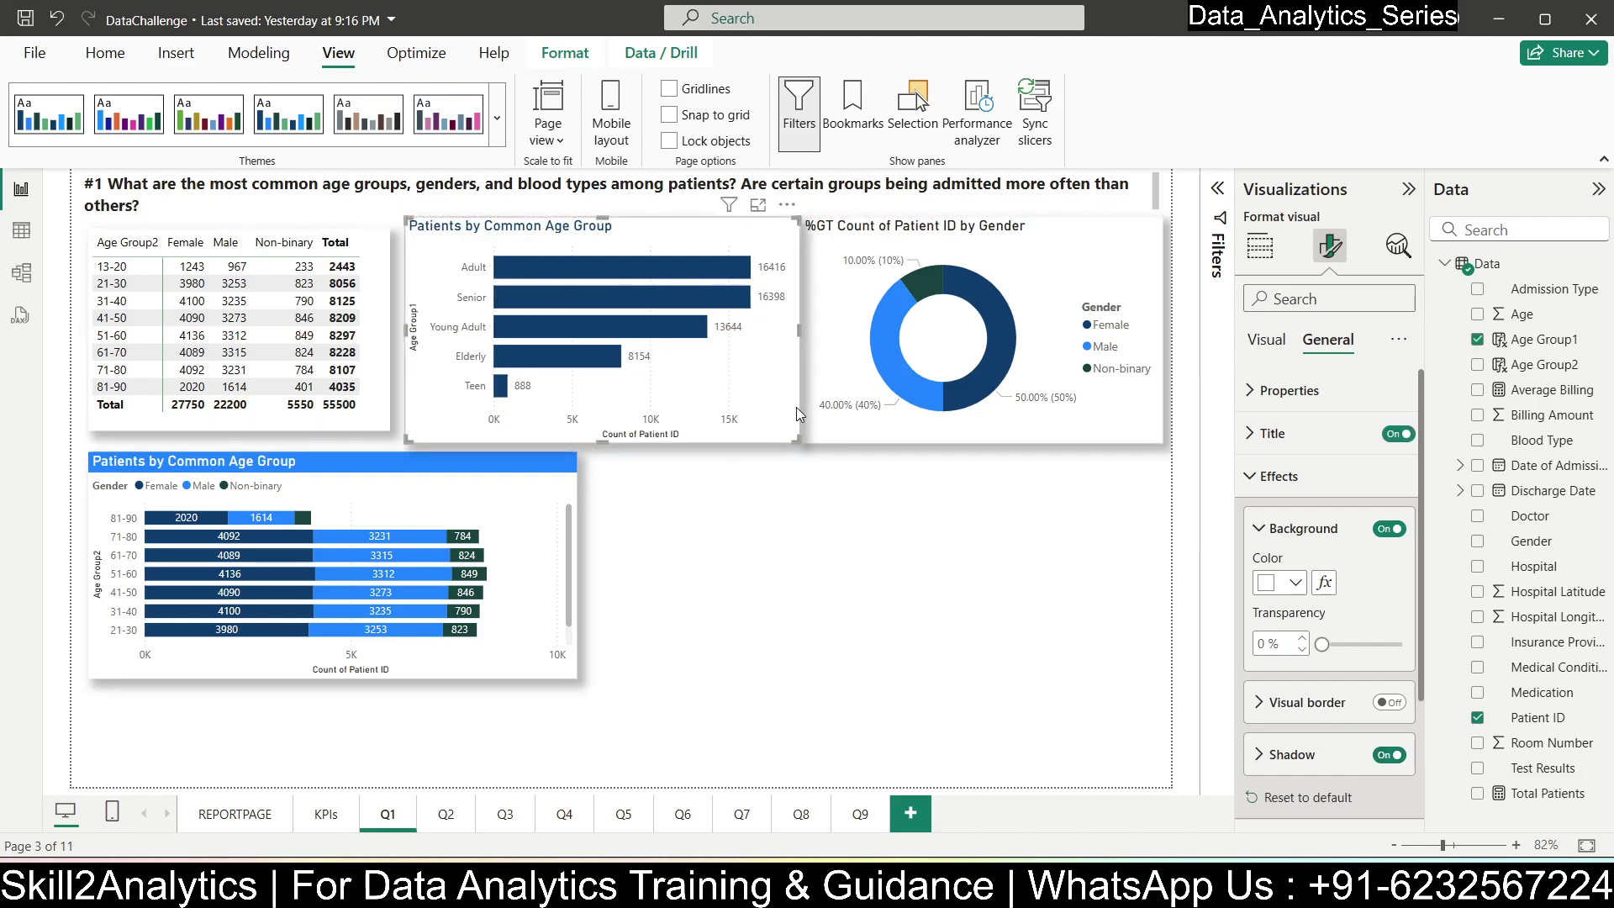
drag(793, 440, 770, 441)
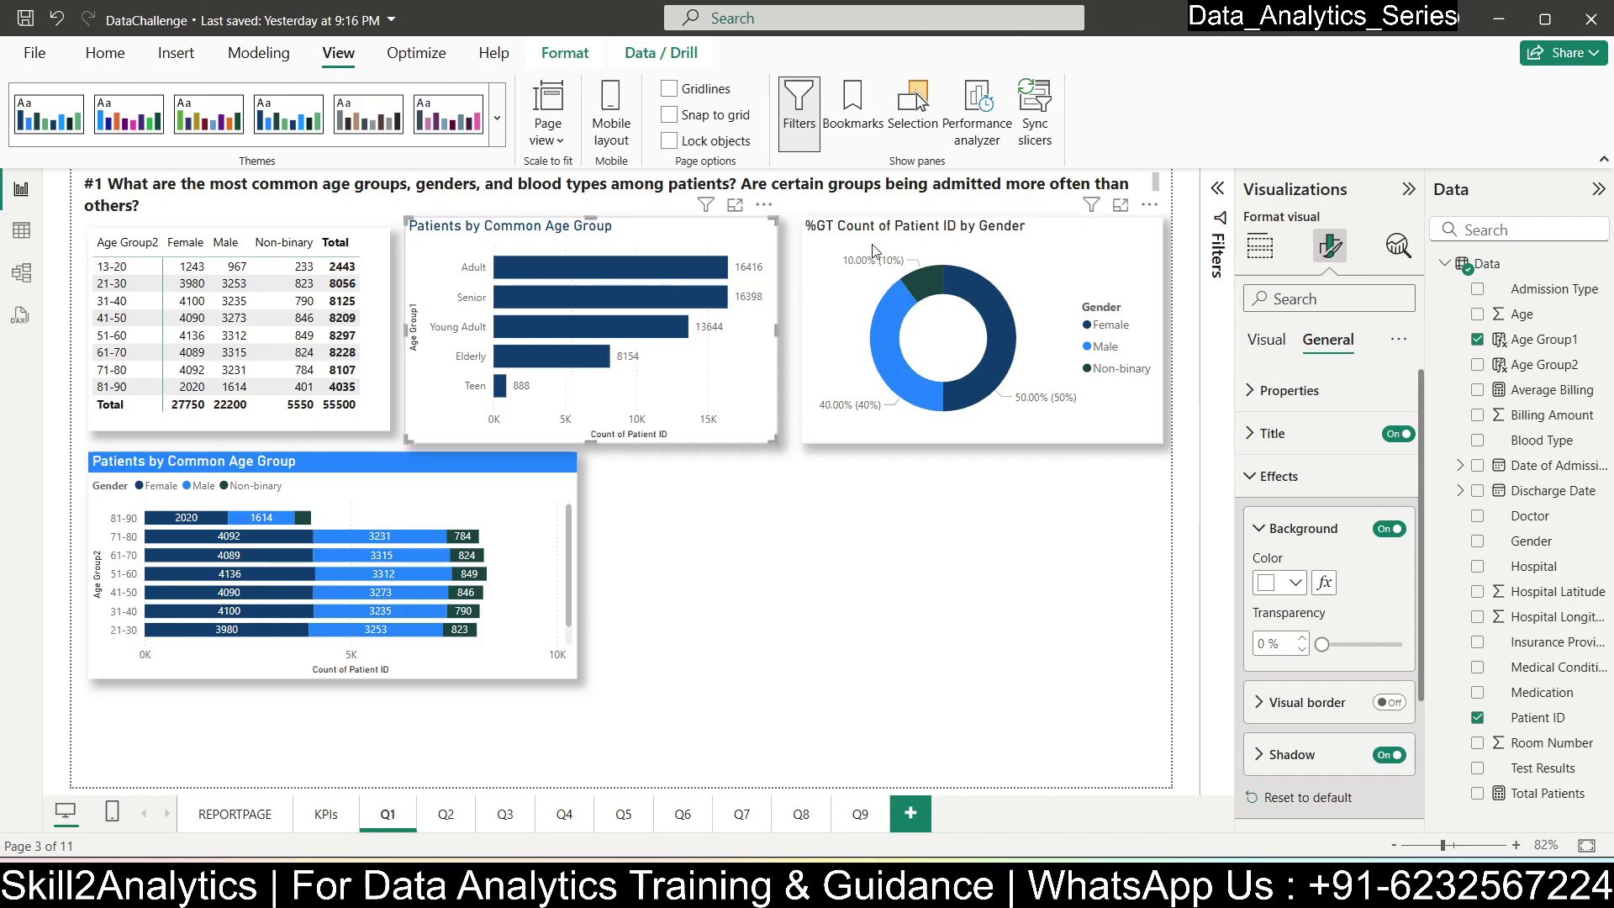
click(1013, 367)
click(851, 565)
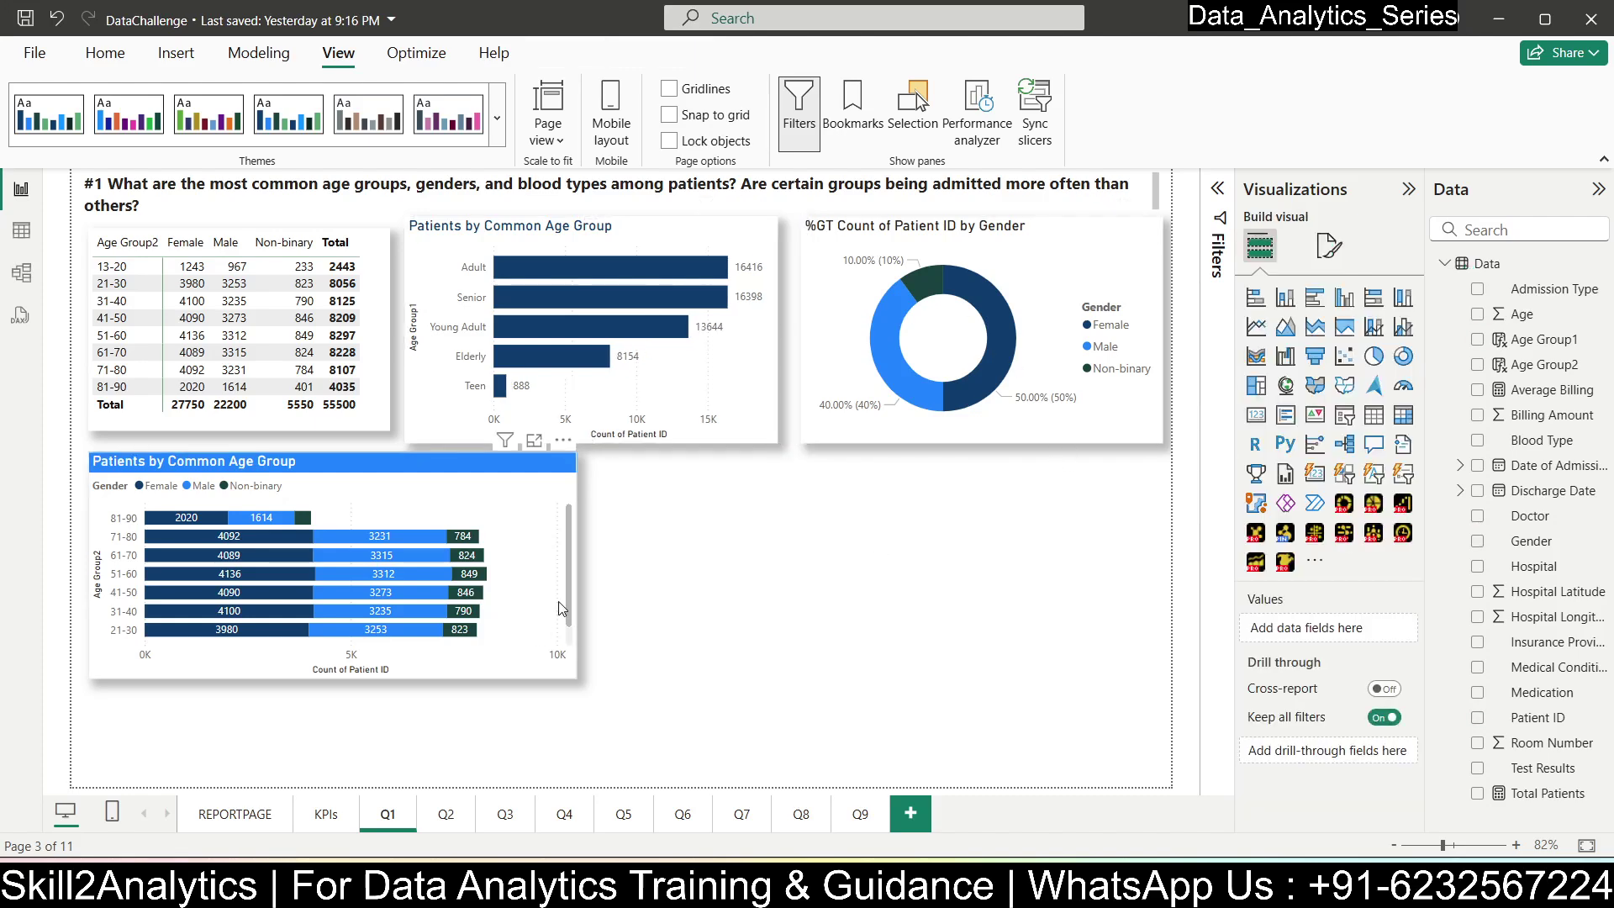
click(455, 253)
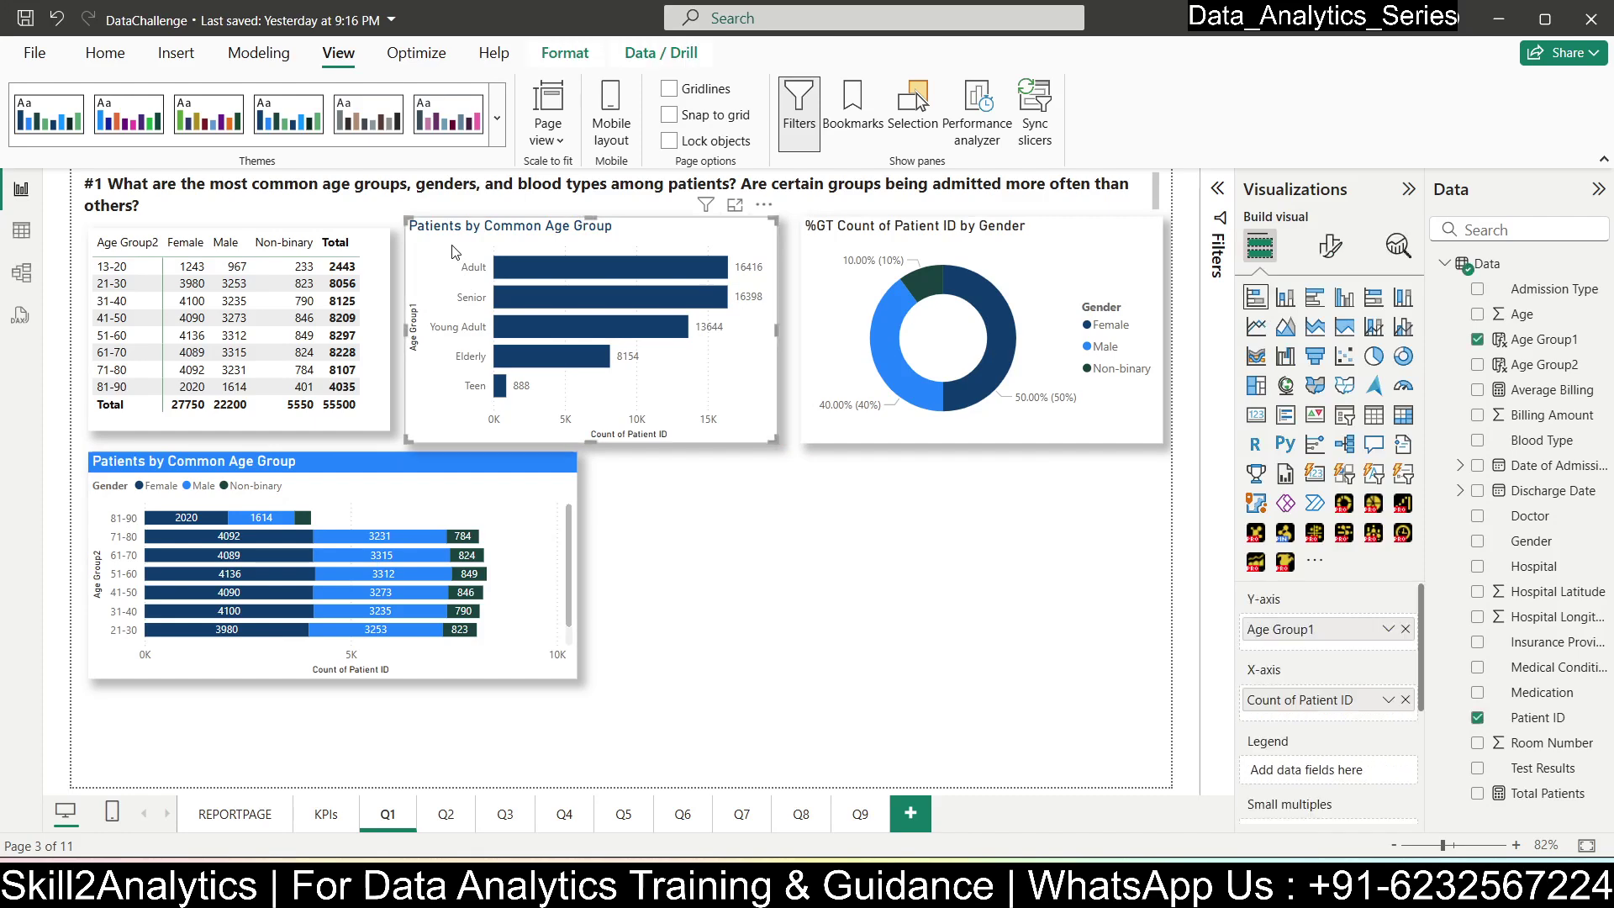
click(738, 599)
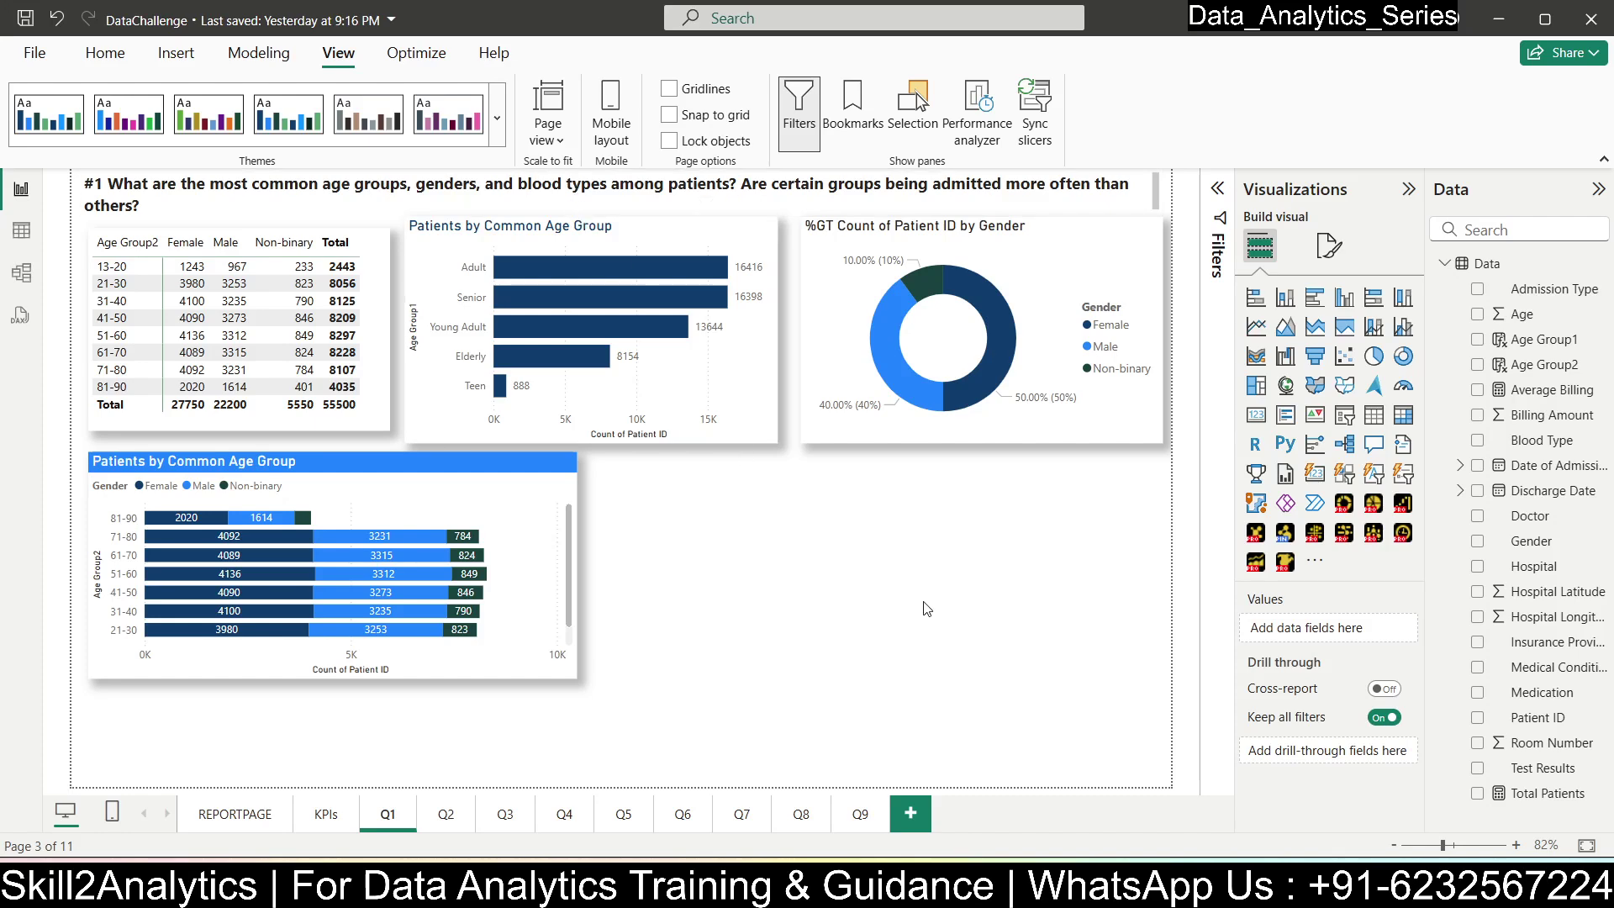
- Add an enlarged donut chart beside the gender-stacked bar chart and copy the gender donut chart's formatting onto it with Format painter
click(1403, 356)
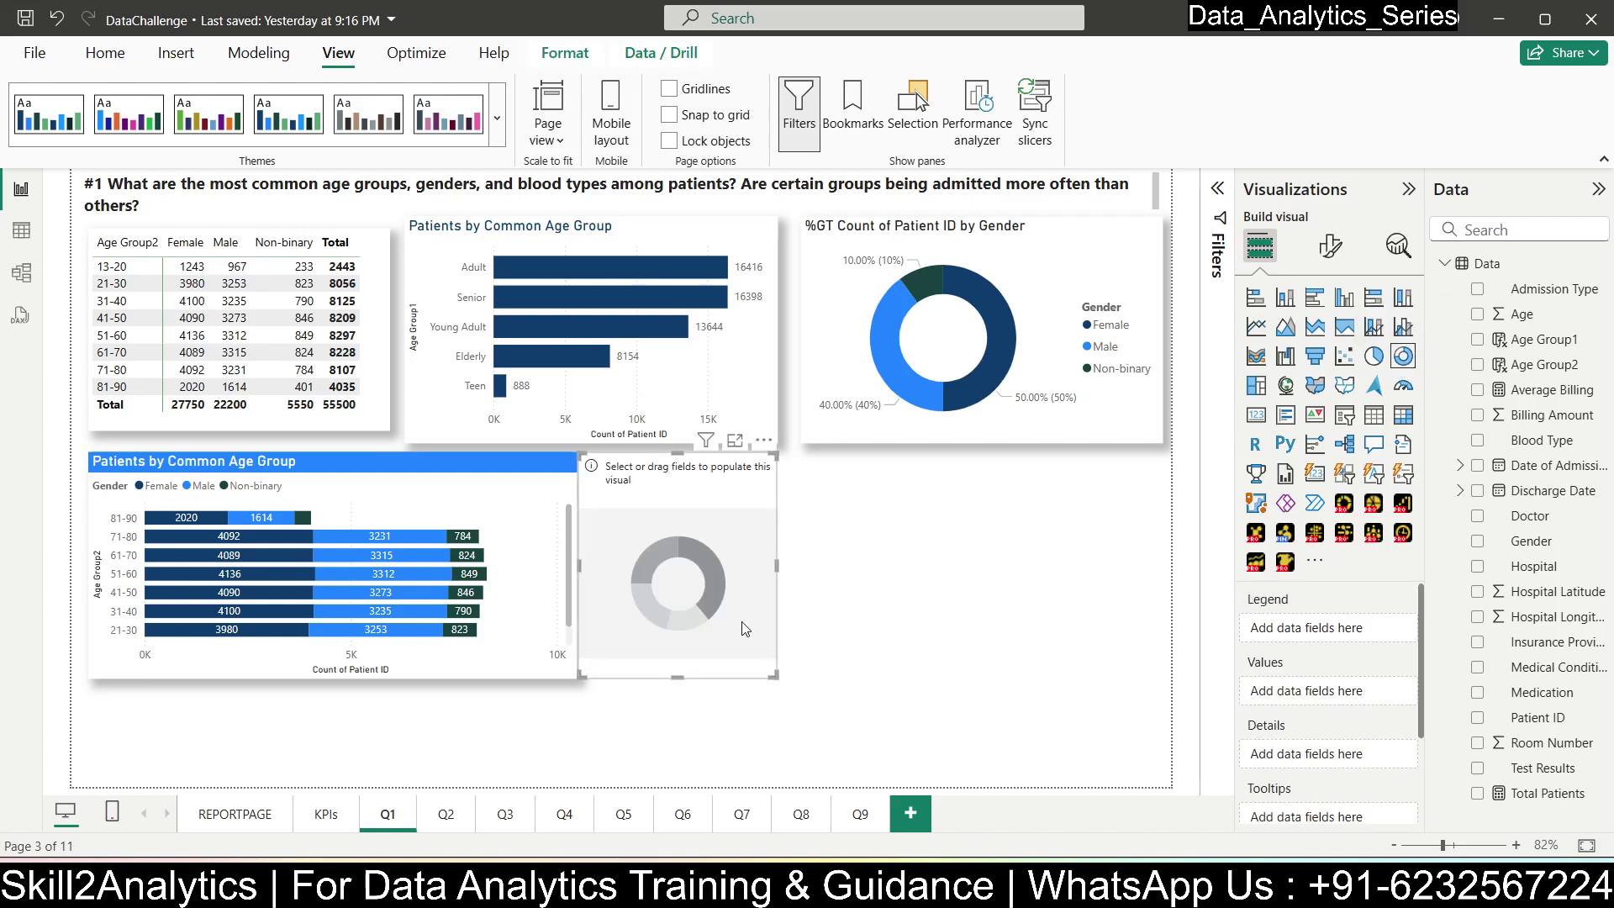
drag(774, 675, 1061, 754)
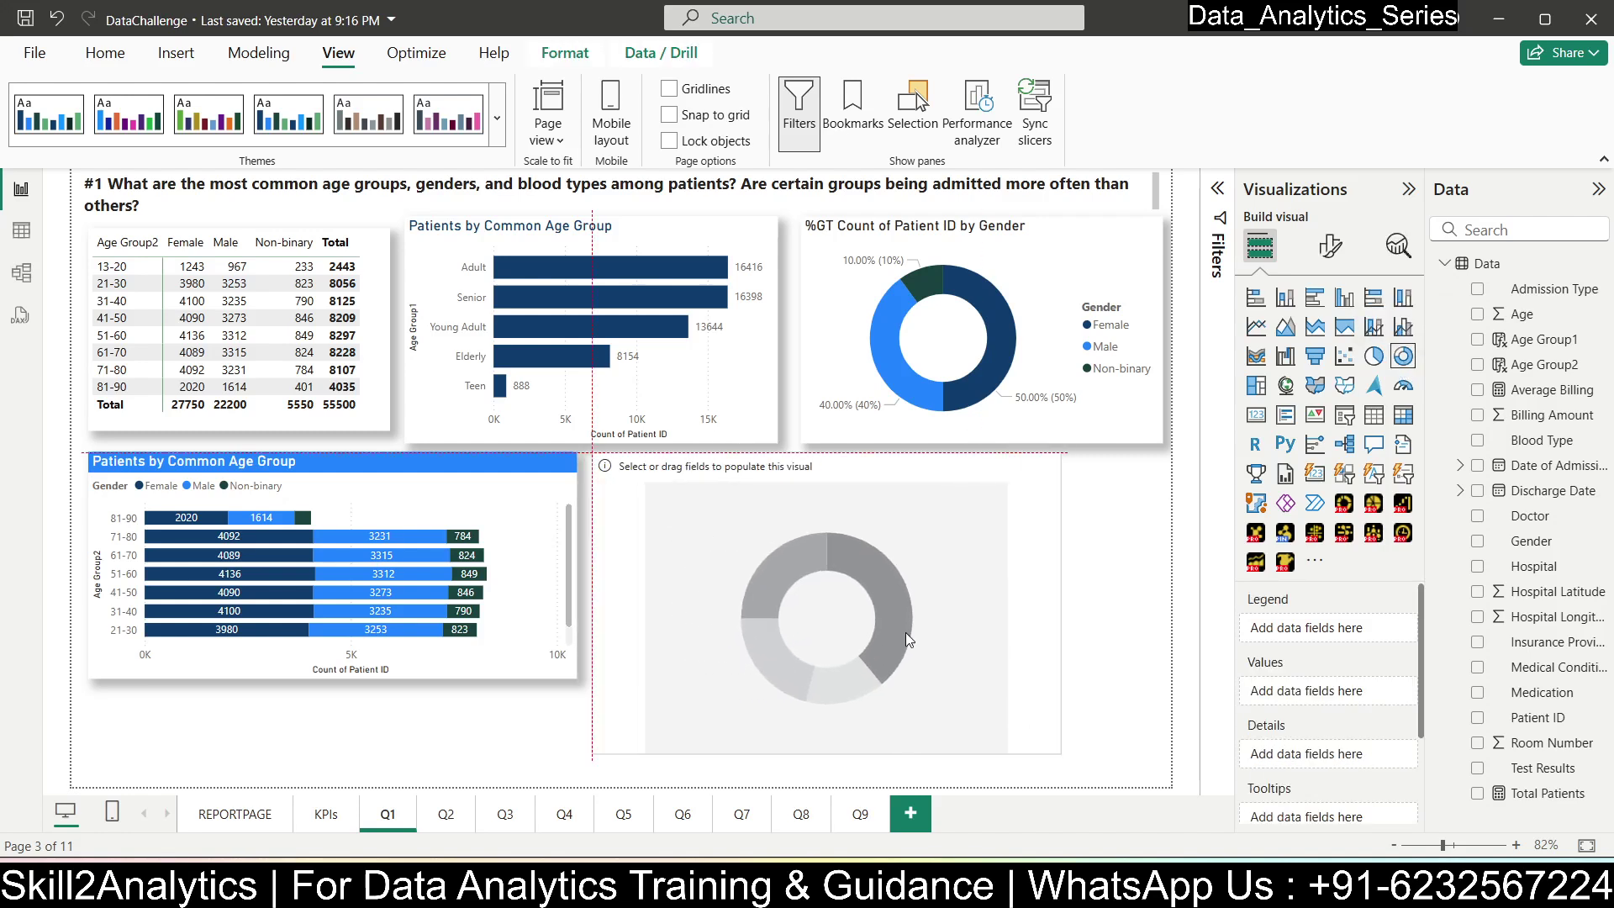
click(1075, 307)
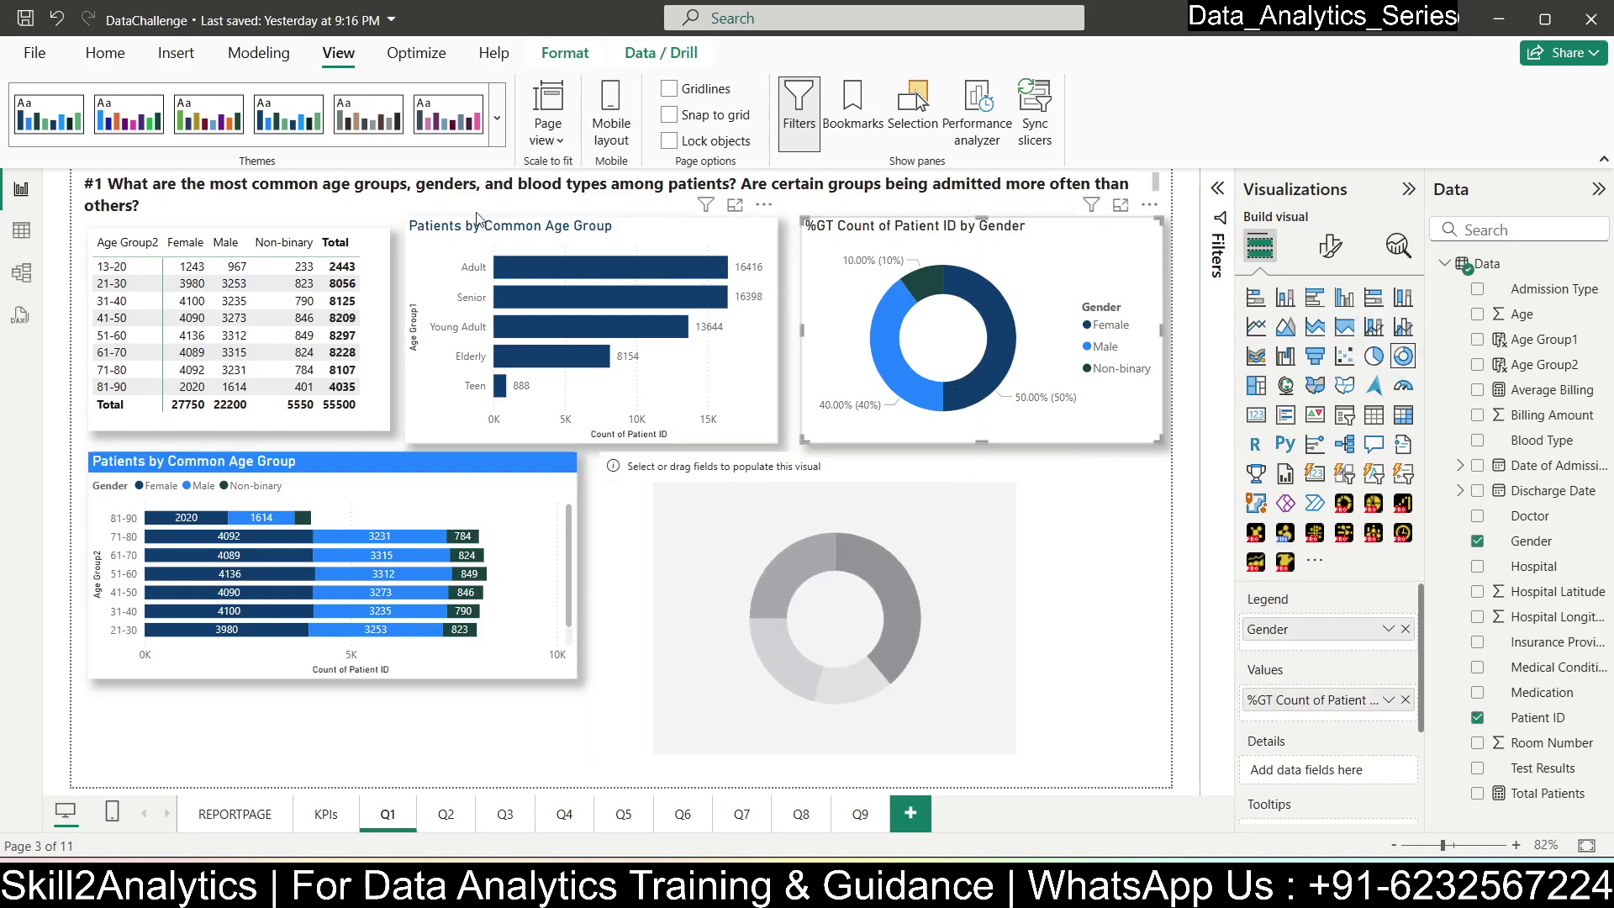
click(105, 53)
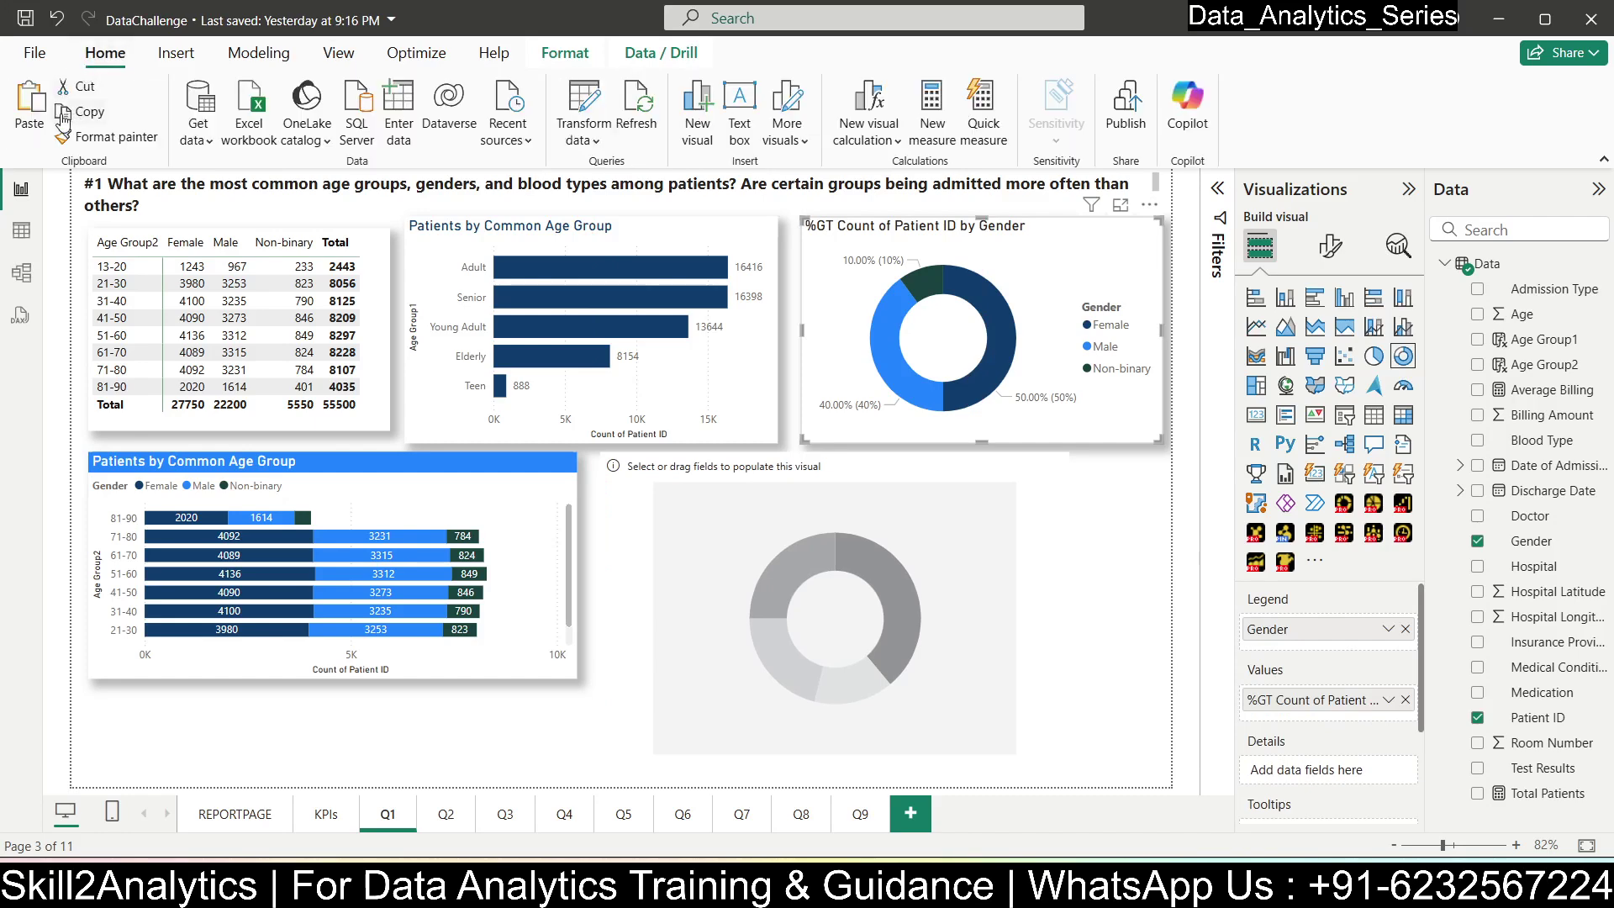
click(89, 139)
click(744, 592)
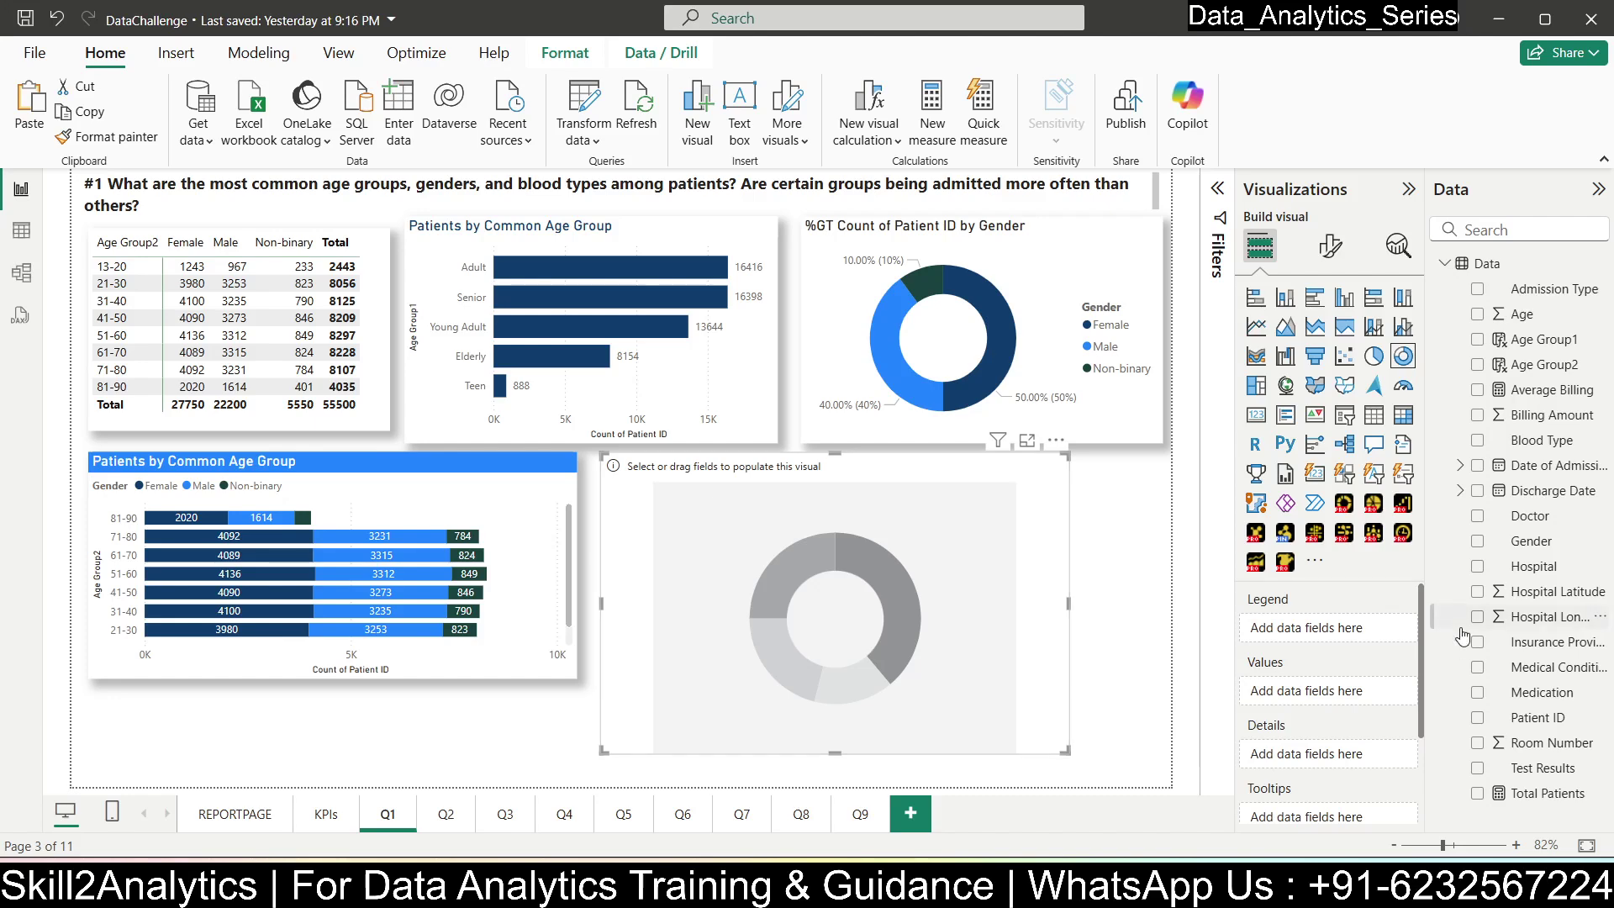
- Plot the count of Patient ID by Blood Type in the new donut chart and widen it to line up with the gender donut
click(1478, 441)
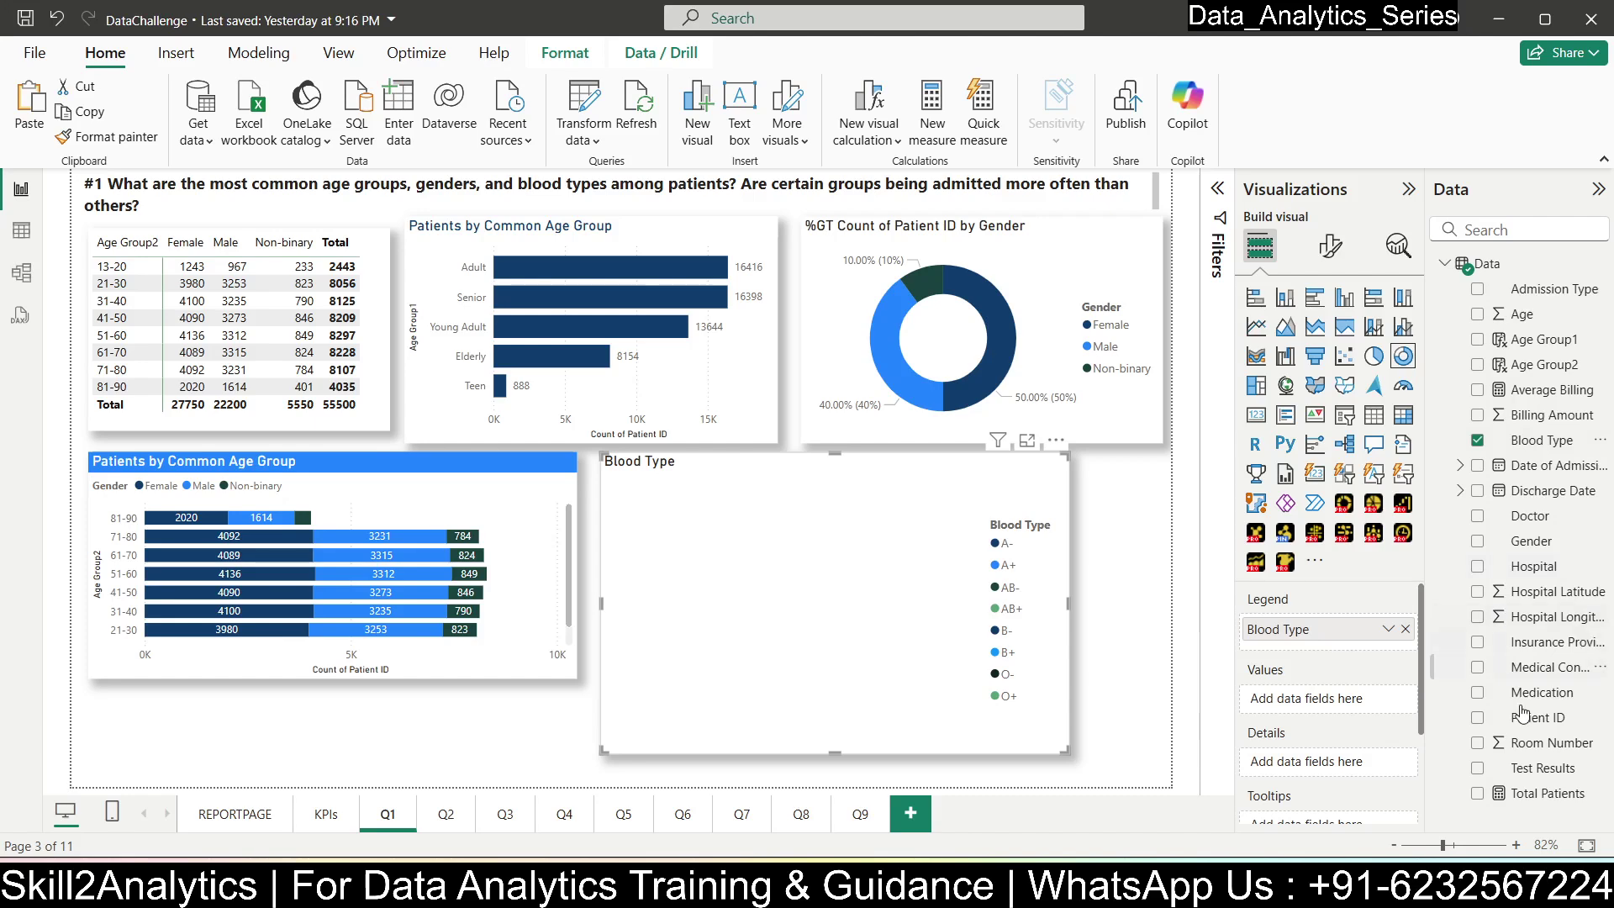
drag(1528, 723, 1328, 700)
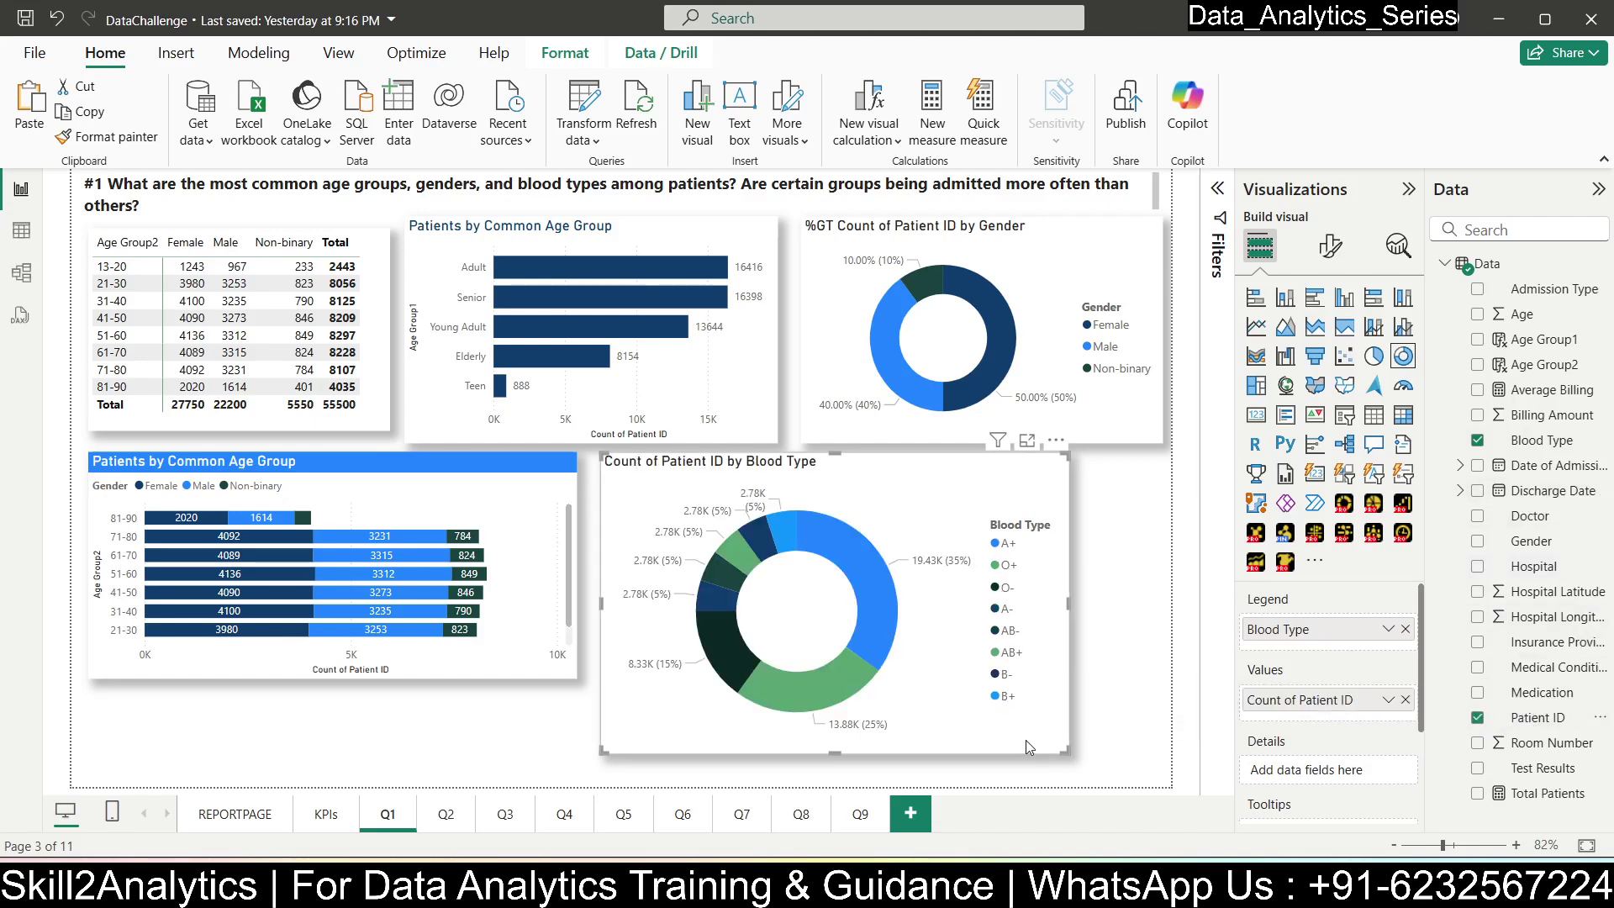
drag(1066, 751, 1160, 752)
drag(601, 754, 593, 757)
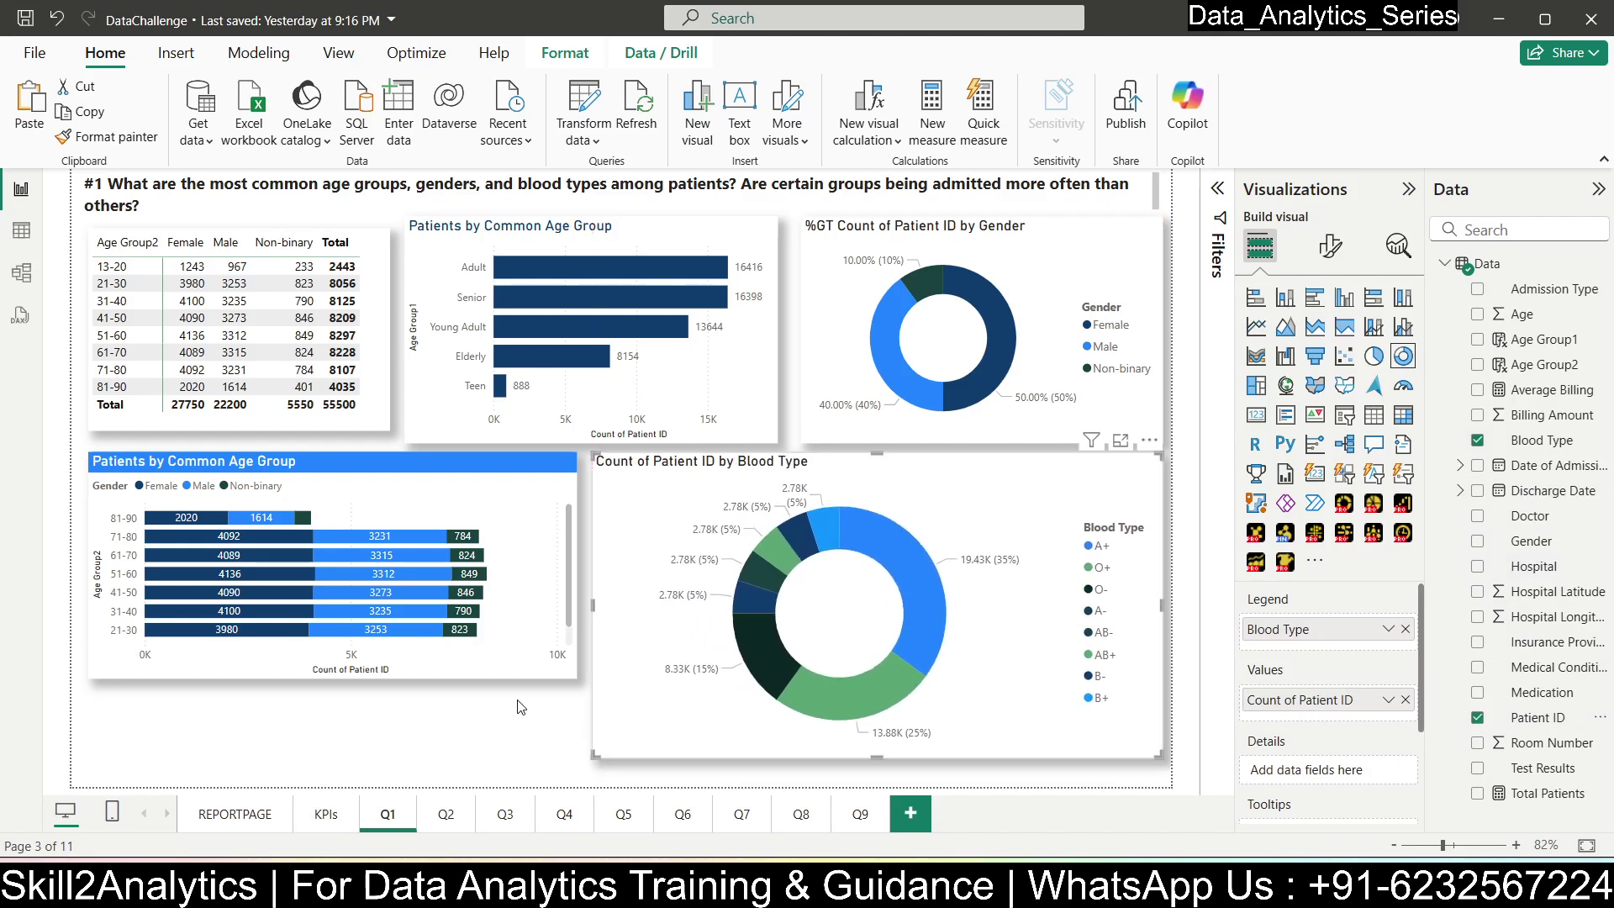
- Stretch the gender-stacked bar chart downward until its lower edge lines up with the blood type donut chart
click(414, 668)
drag(335, 677, 333, 757)
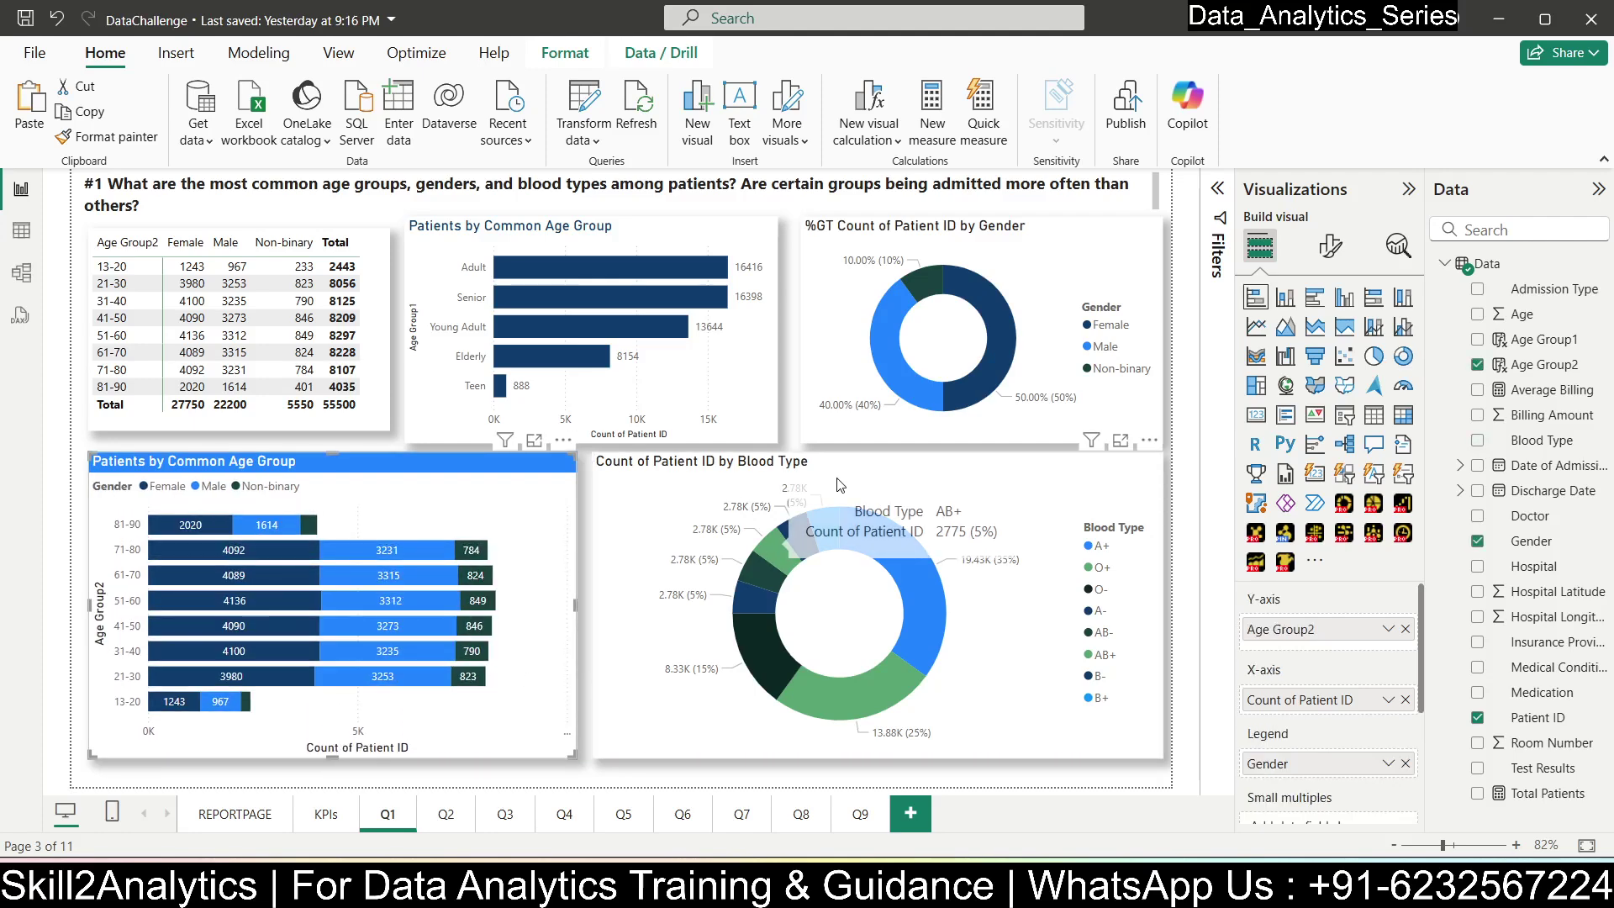
click(790, 434)
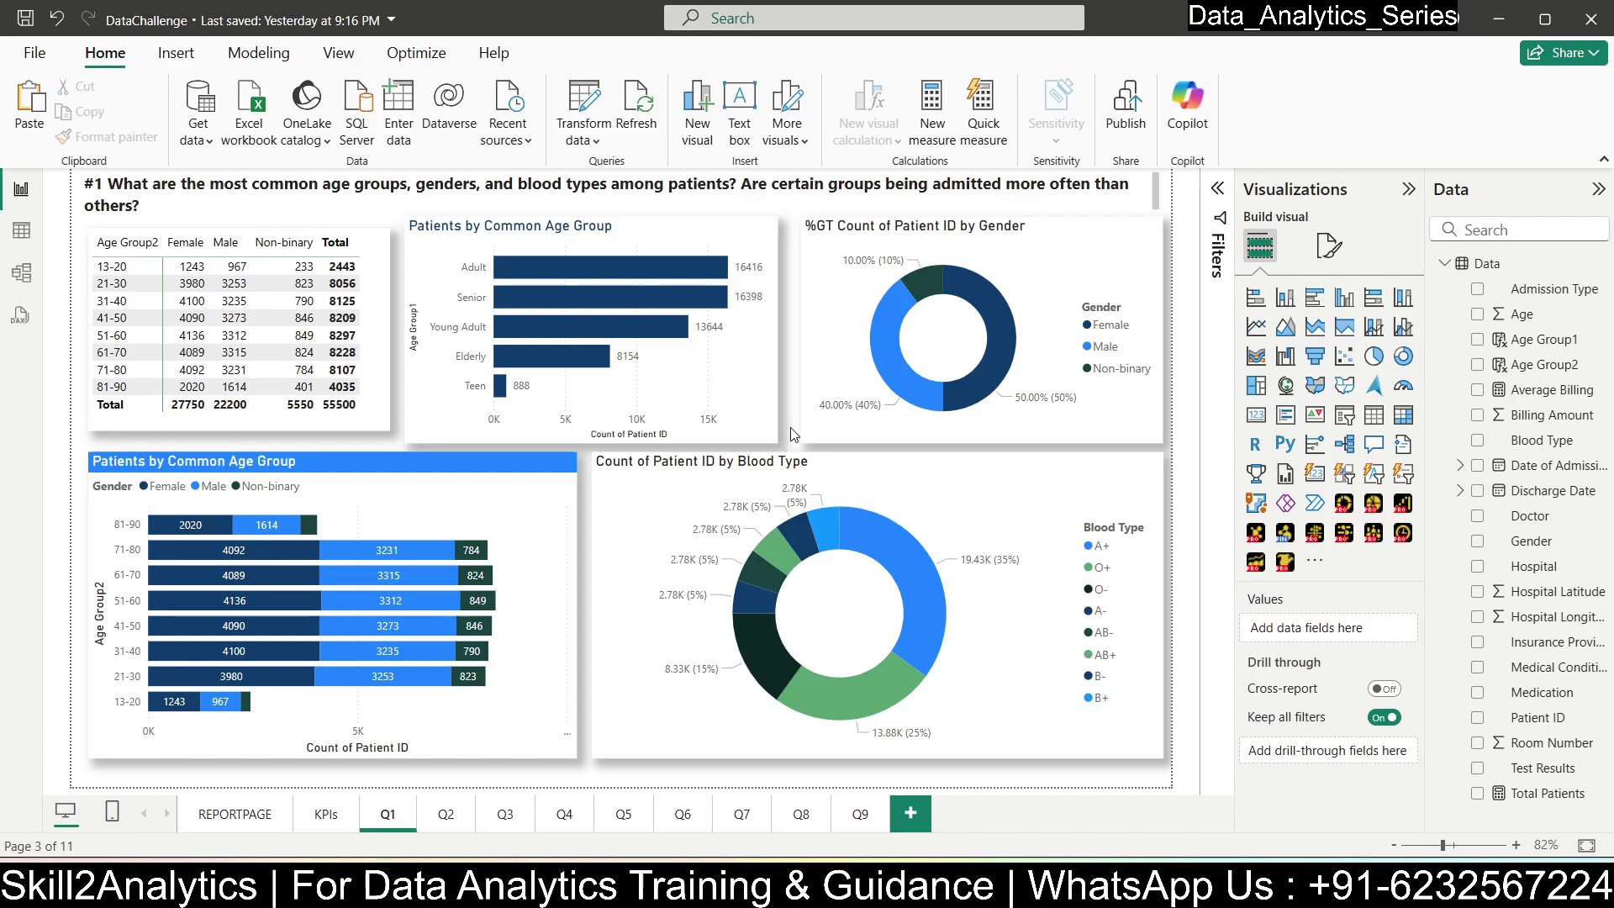
click(1084, 542)
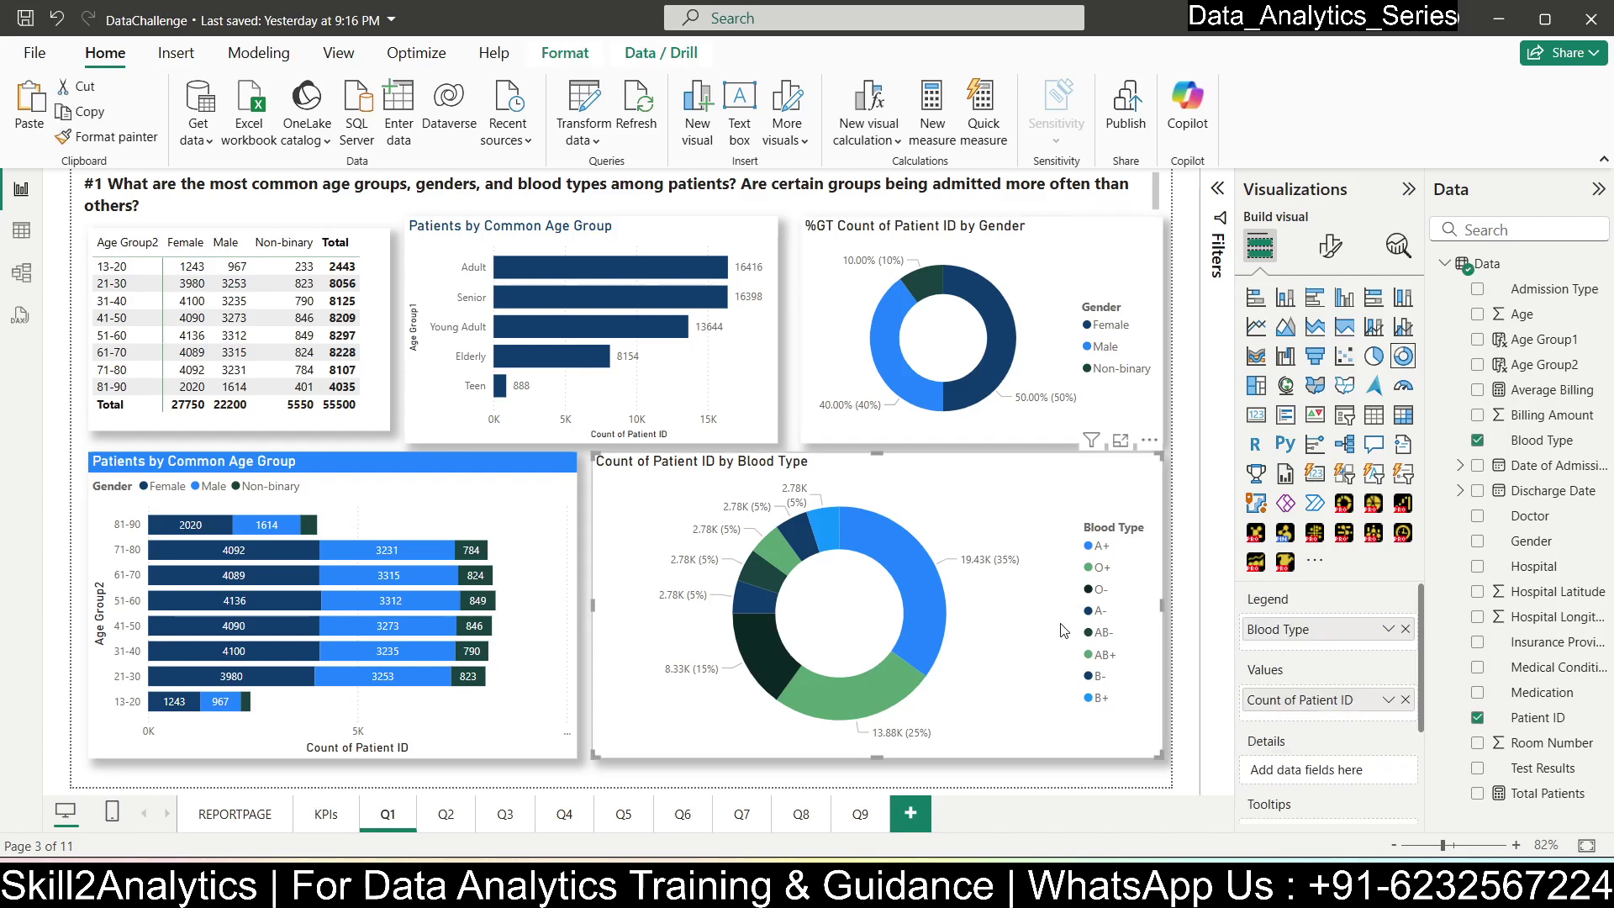
click(506, 245)
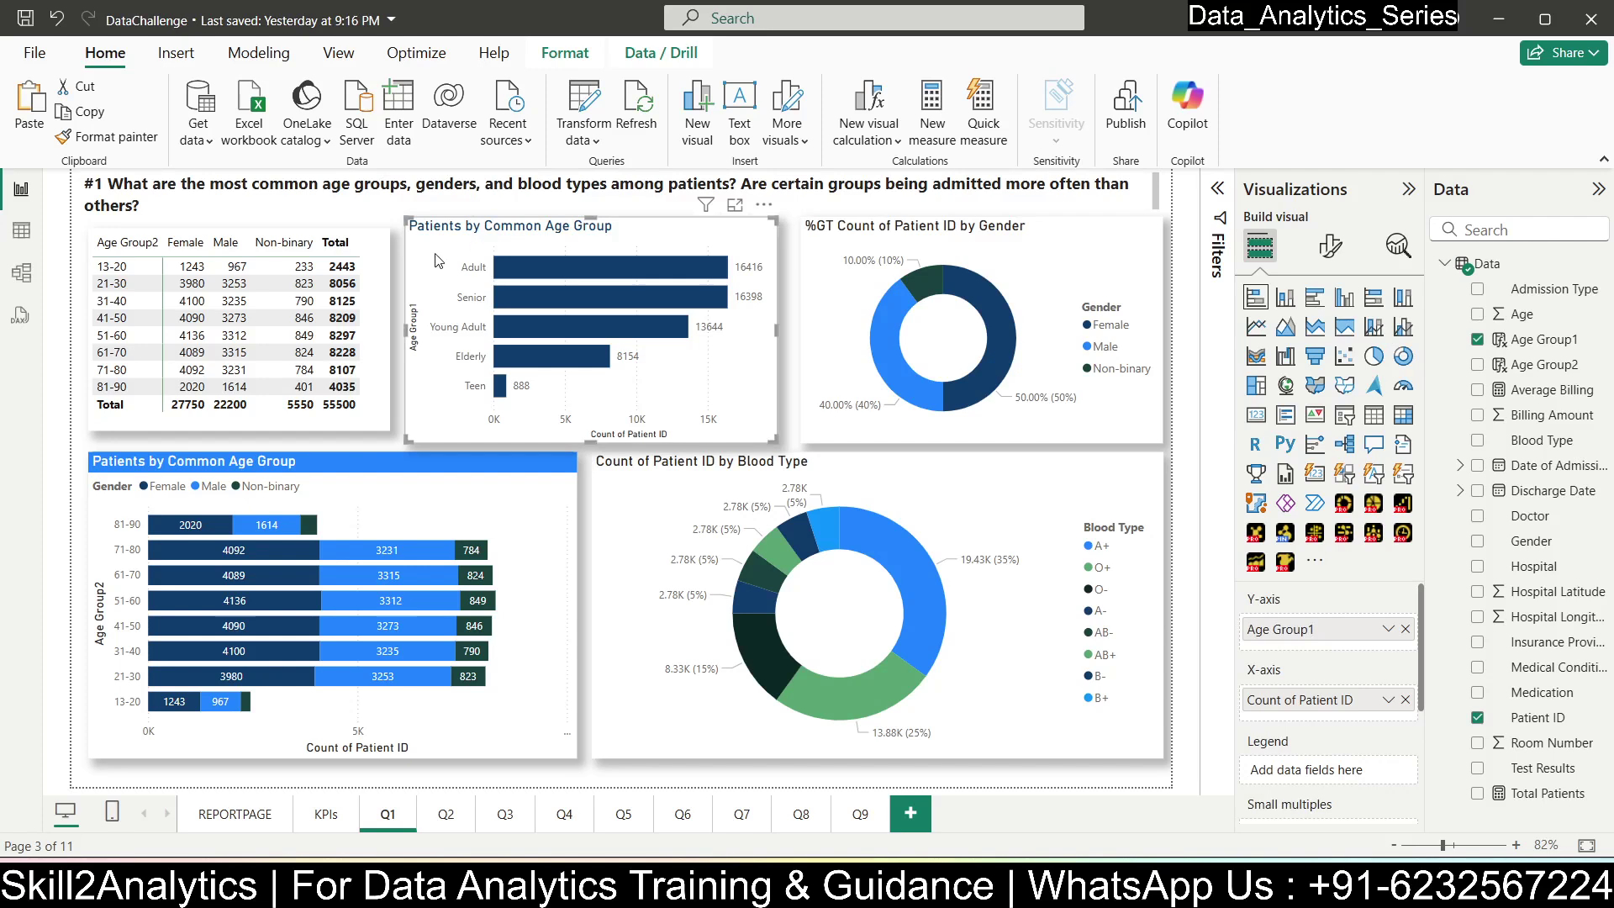
click(374, 247)
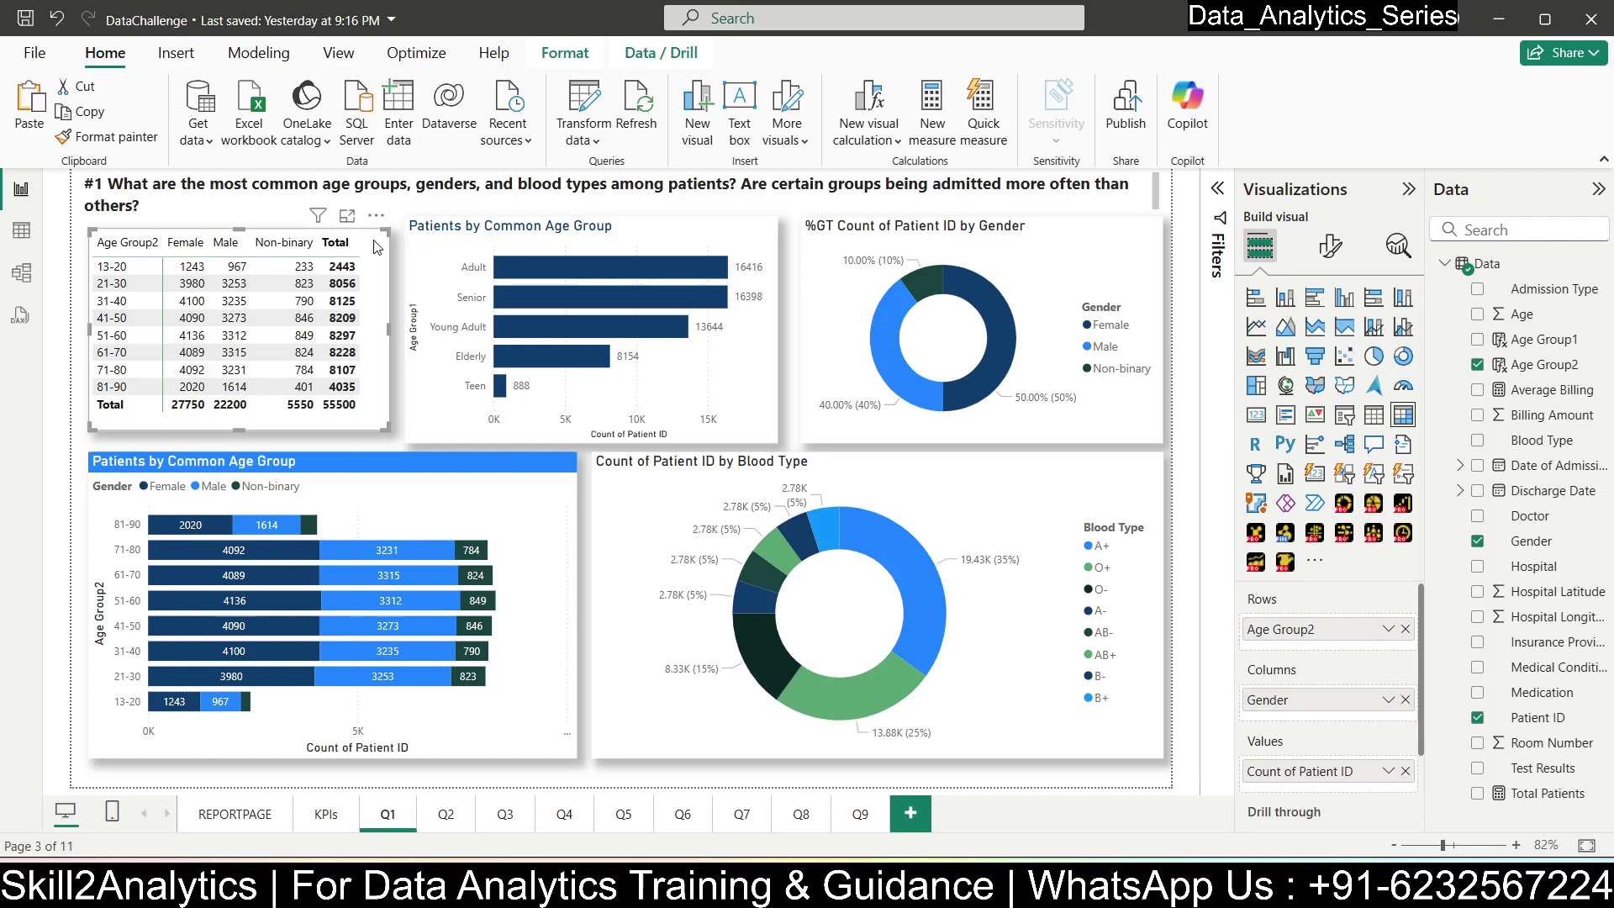
- Add a stacked bar chart to the Q2 page and move it up slightly toward the question heading
click(449, 823)
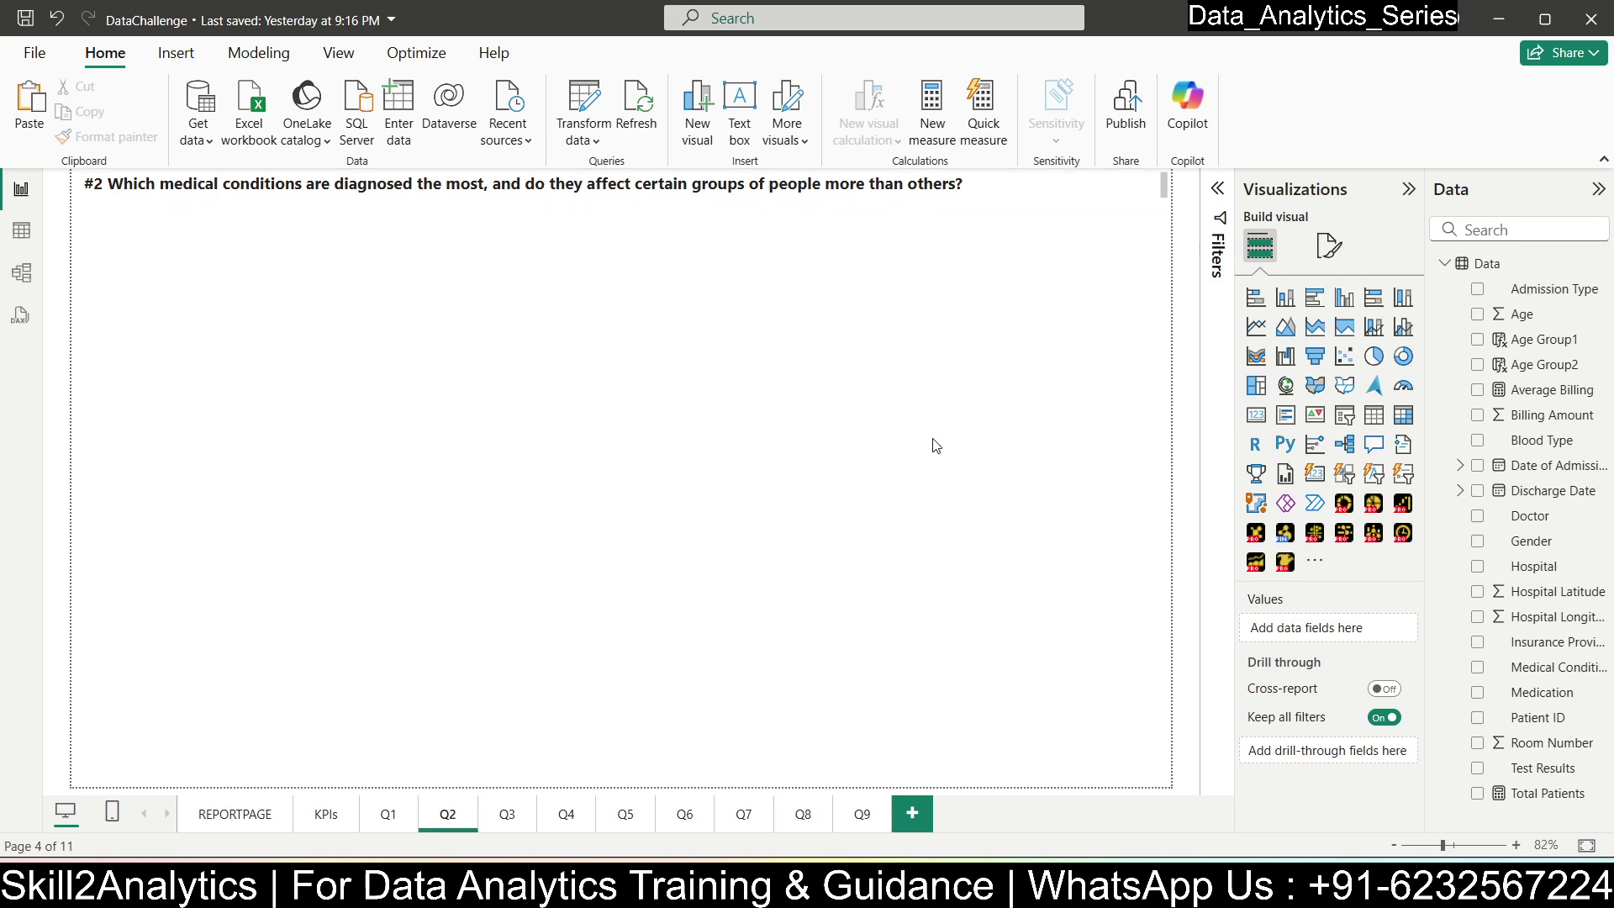
click(1261, 307)
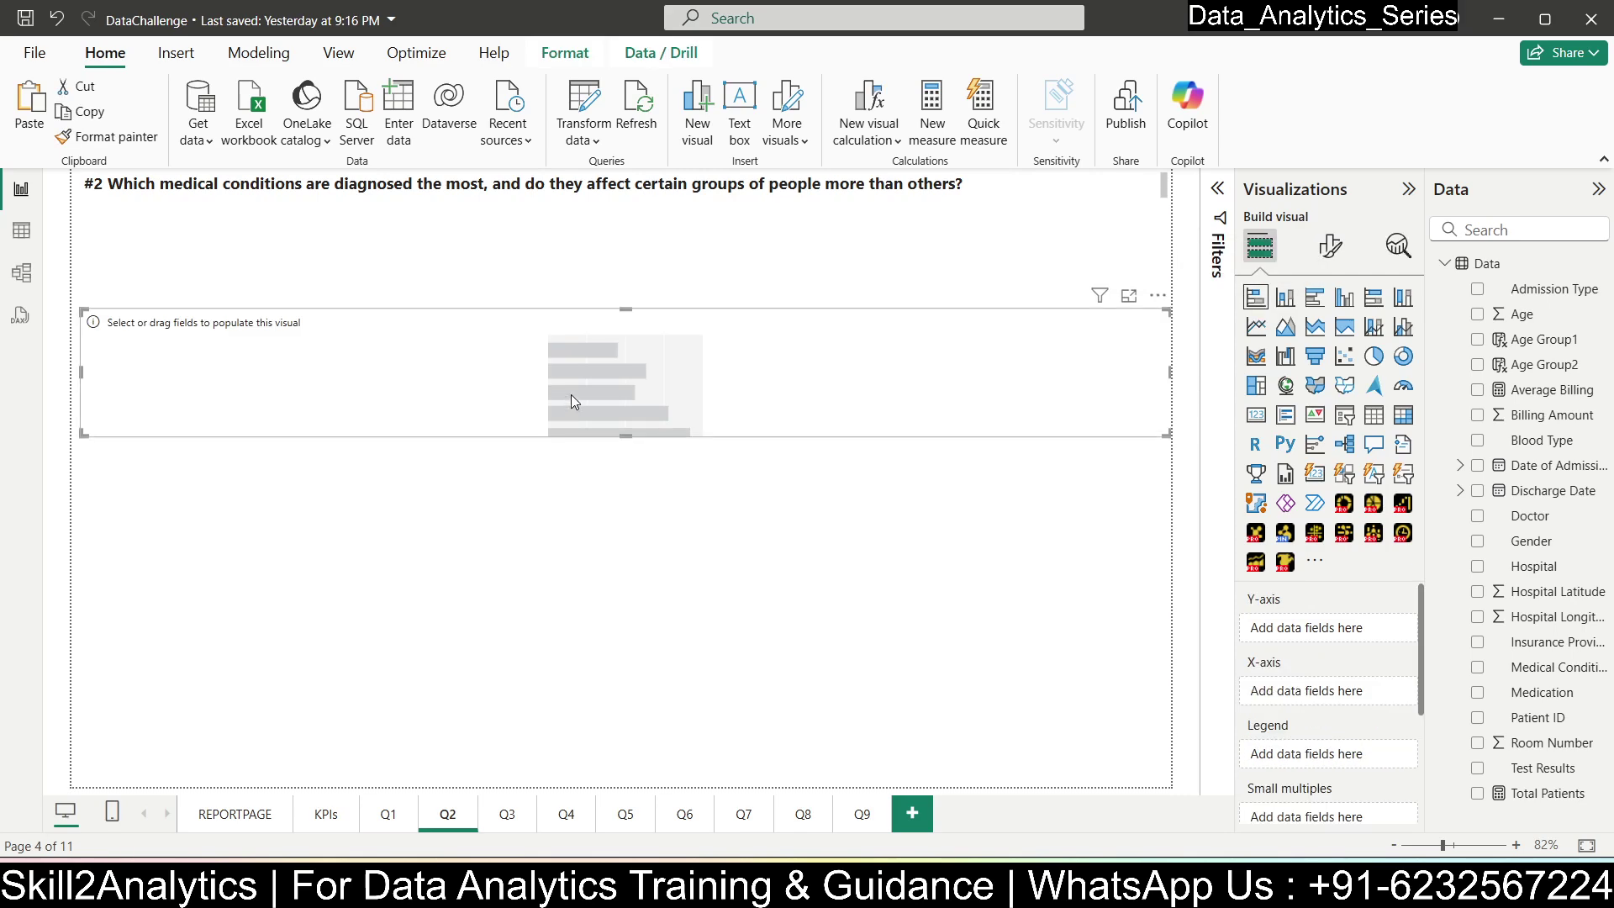
drag(572, 395, 577, 373)
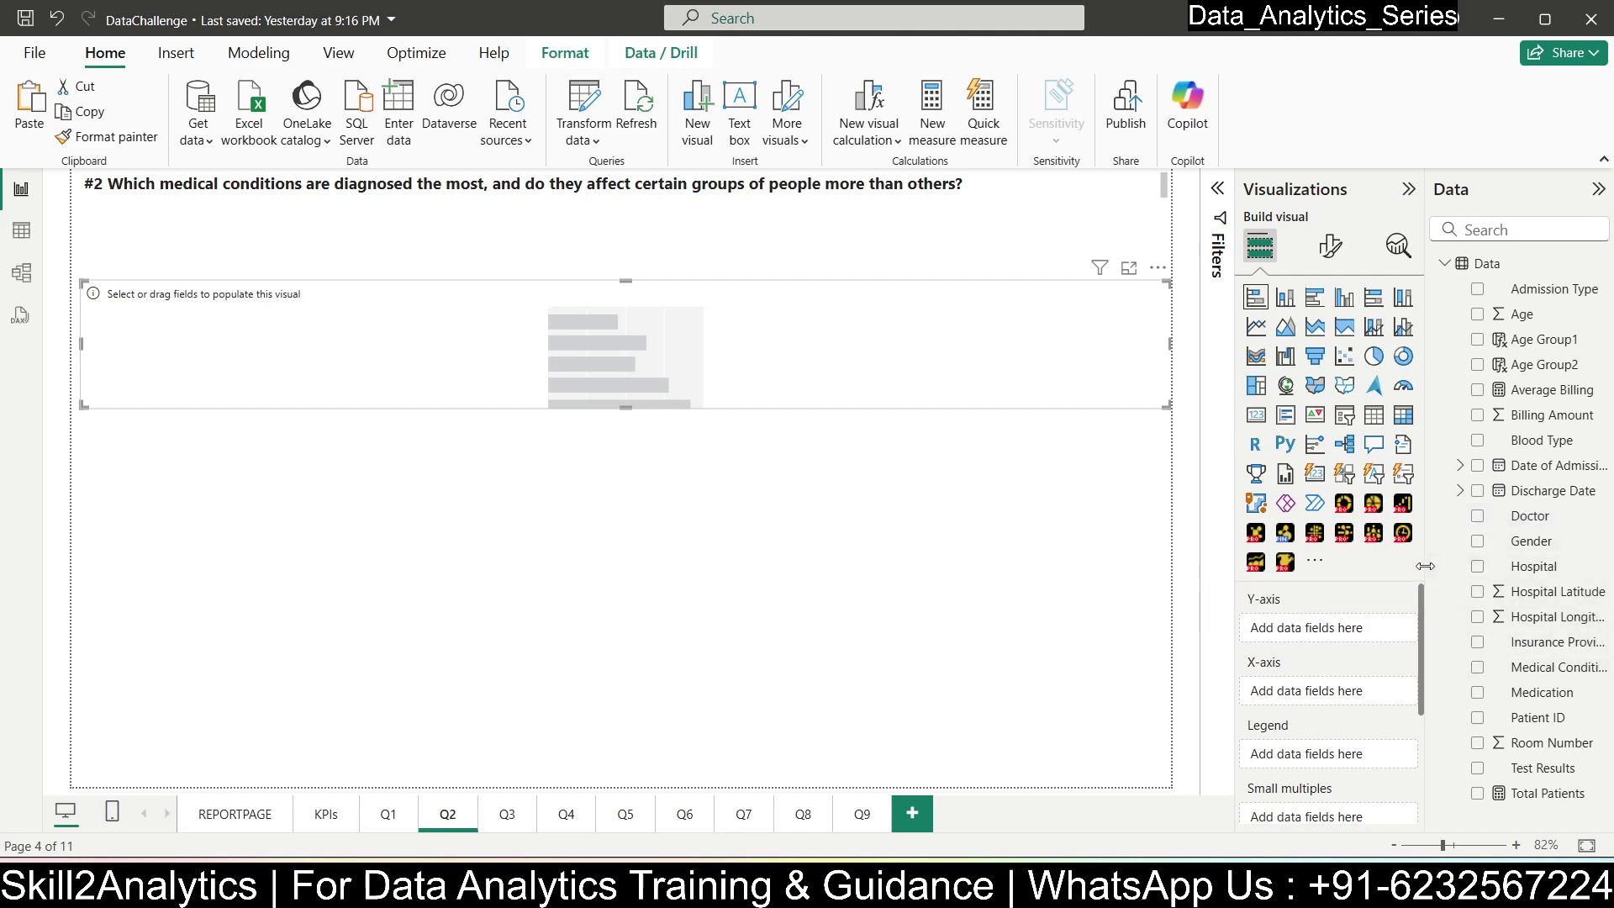
- Plot the count of Patient ID by Medical Condition in the bar chart, sizing it into the page's upper-left area below the question
drag(1429, 568, 1385, 564)
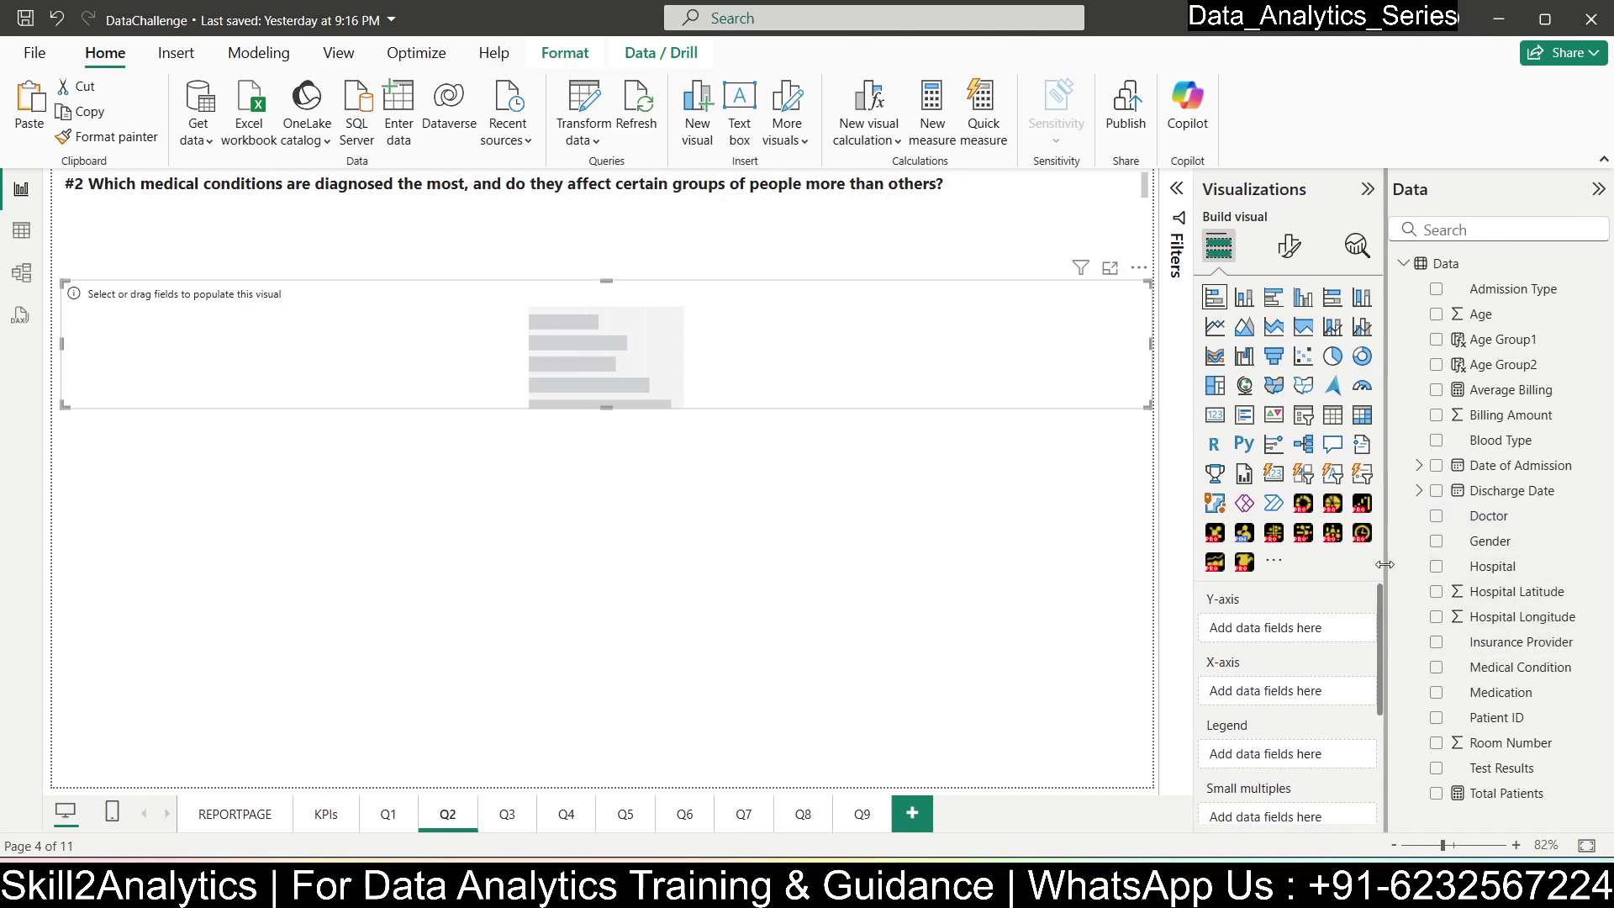
click(1437, 669)
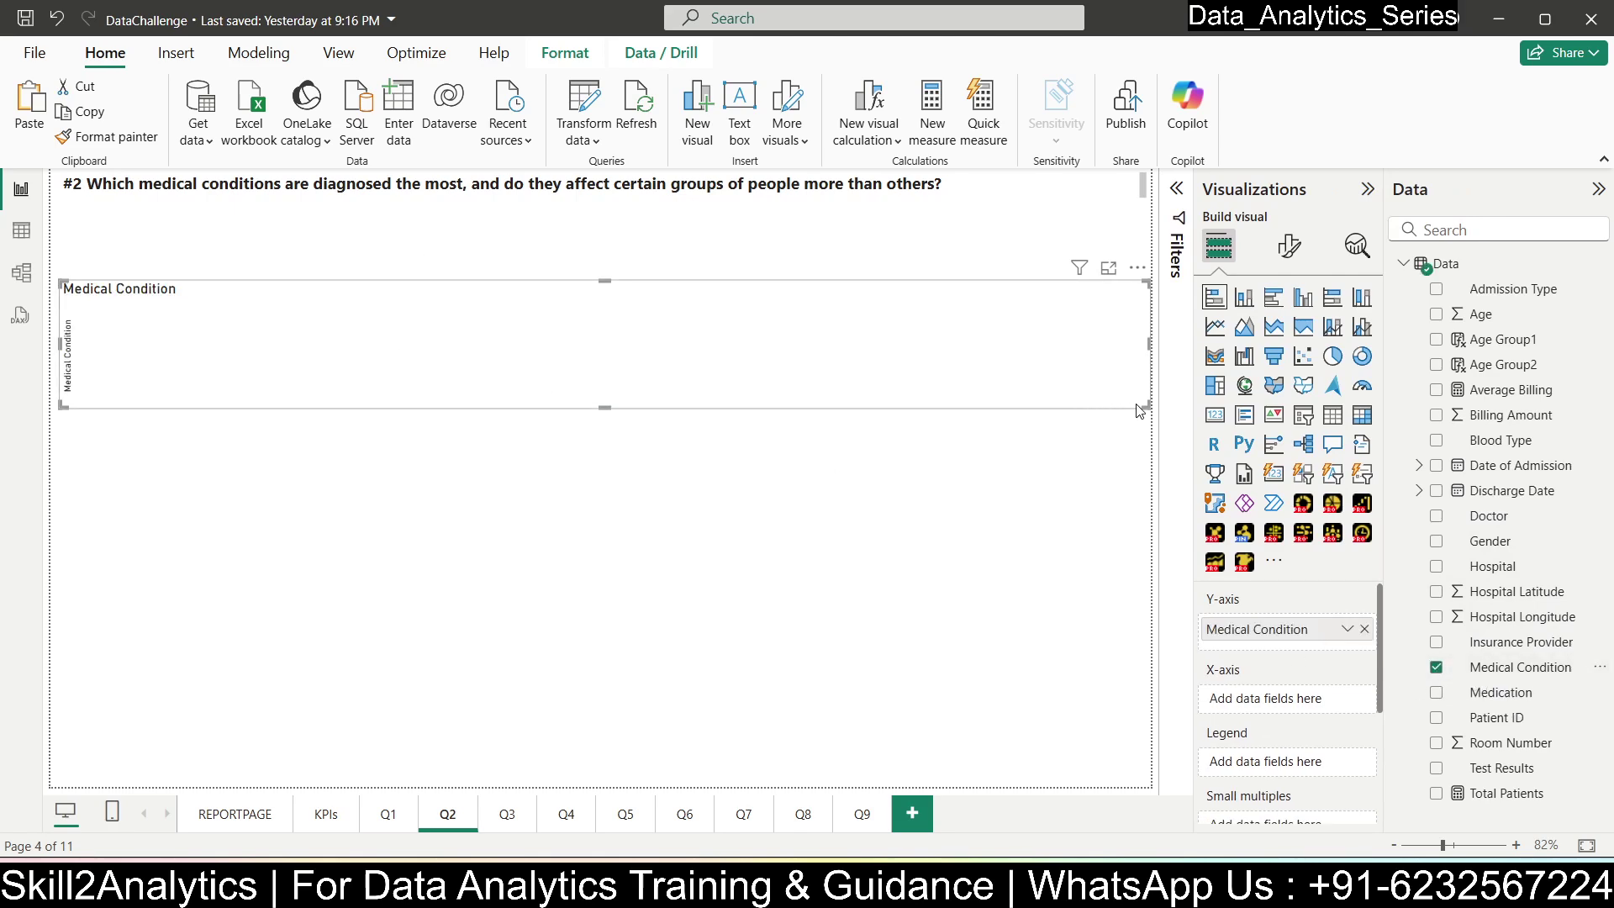
drag(1139, 410, 478, 478)
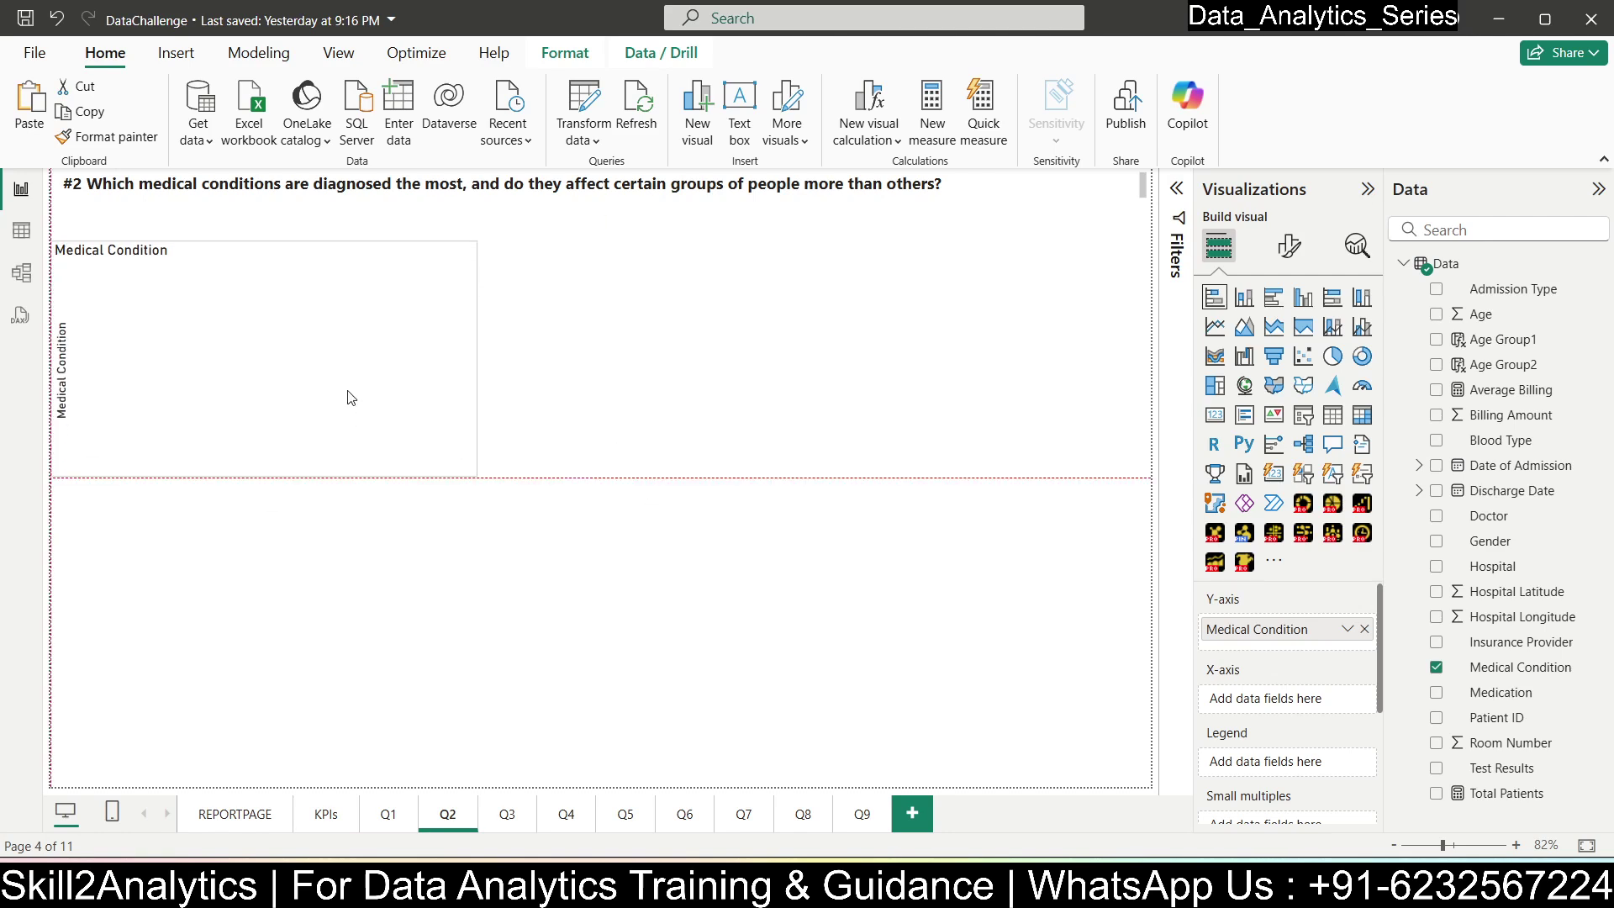
drag(1489, 718, 1291, 699)
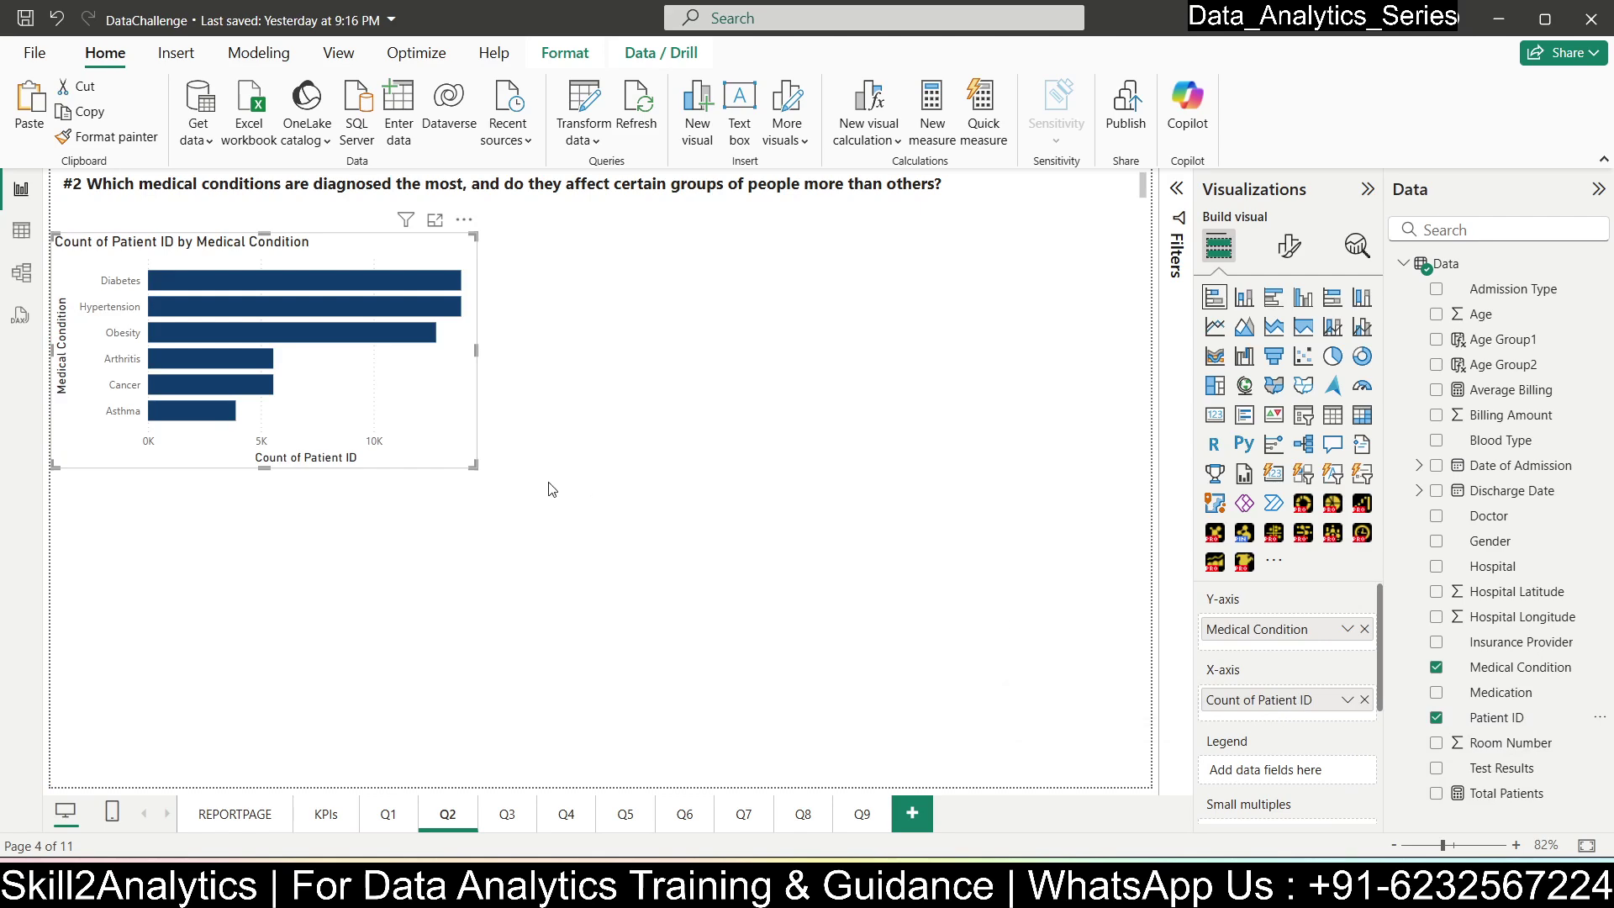
drag(474, 468, 528, 463)
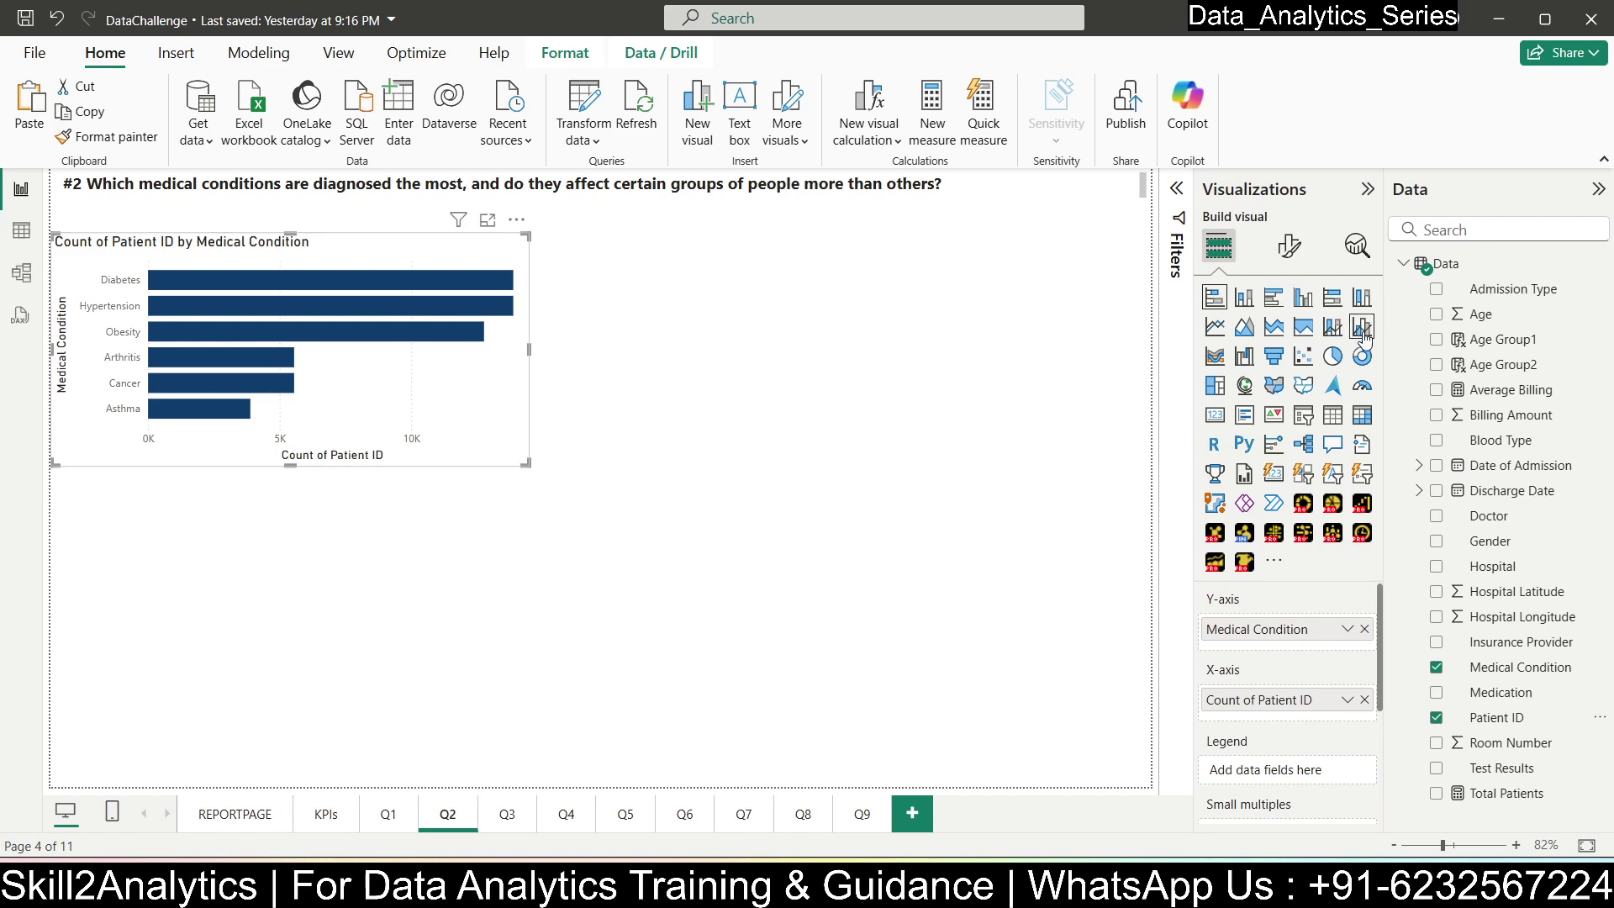
- Turn on data labels for the medical condition bar chart and set their position to Inside end
click(1289, 245)
click(1357, 734)
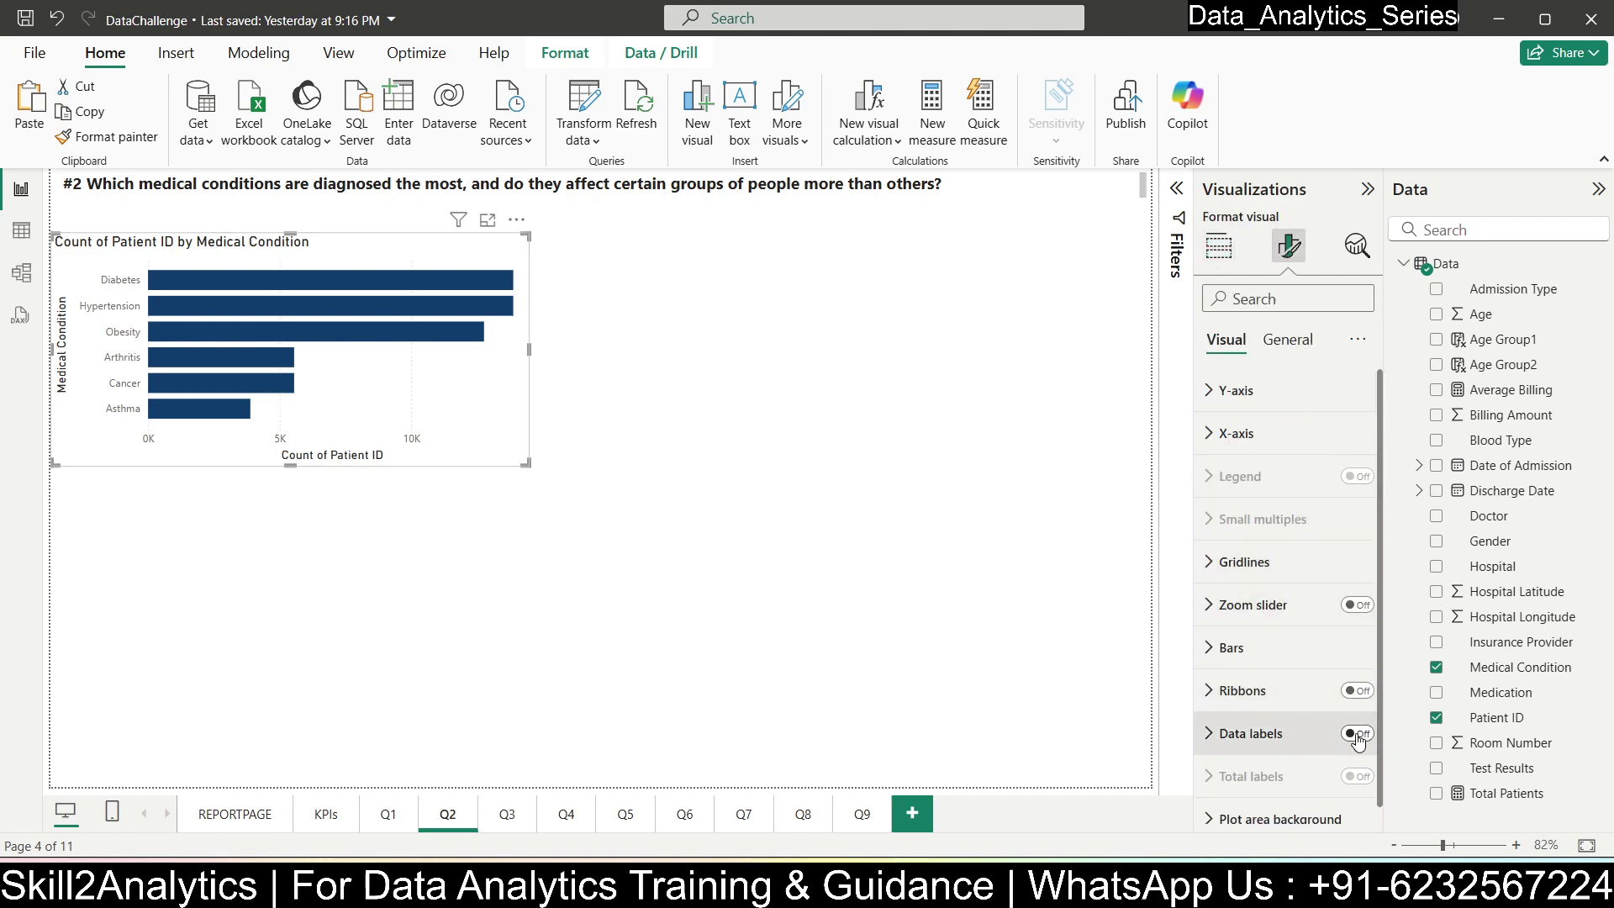
click(1269, 737)
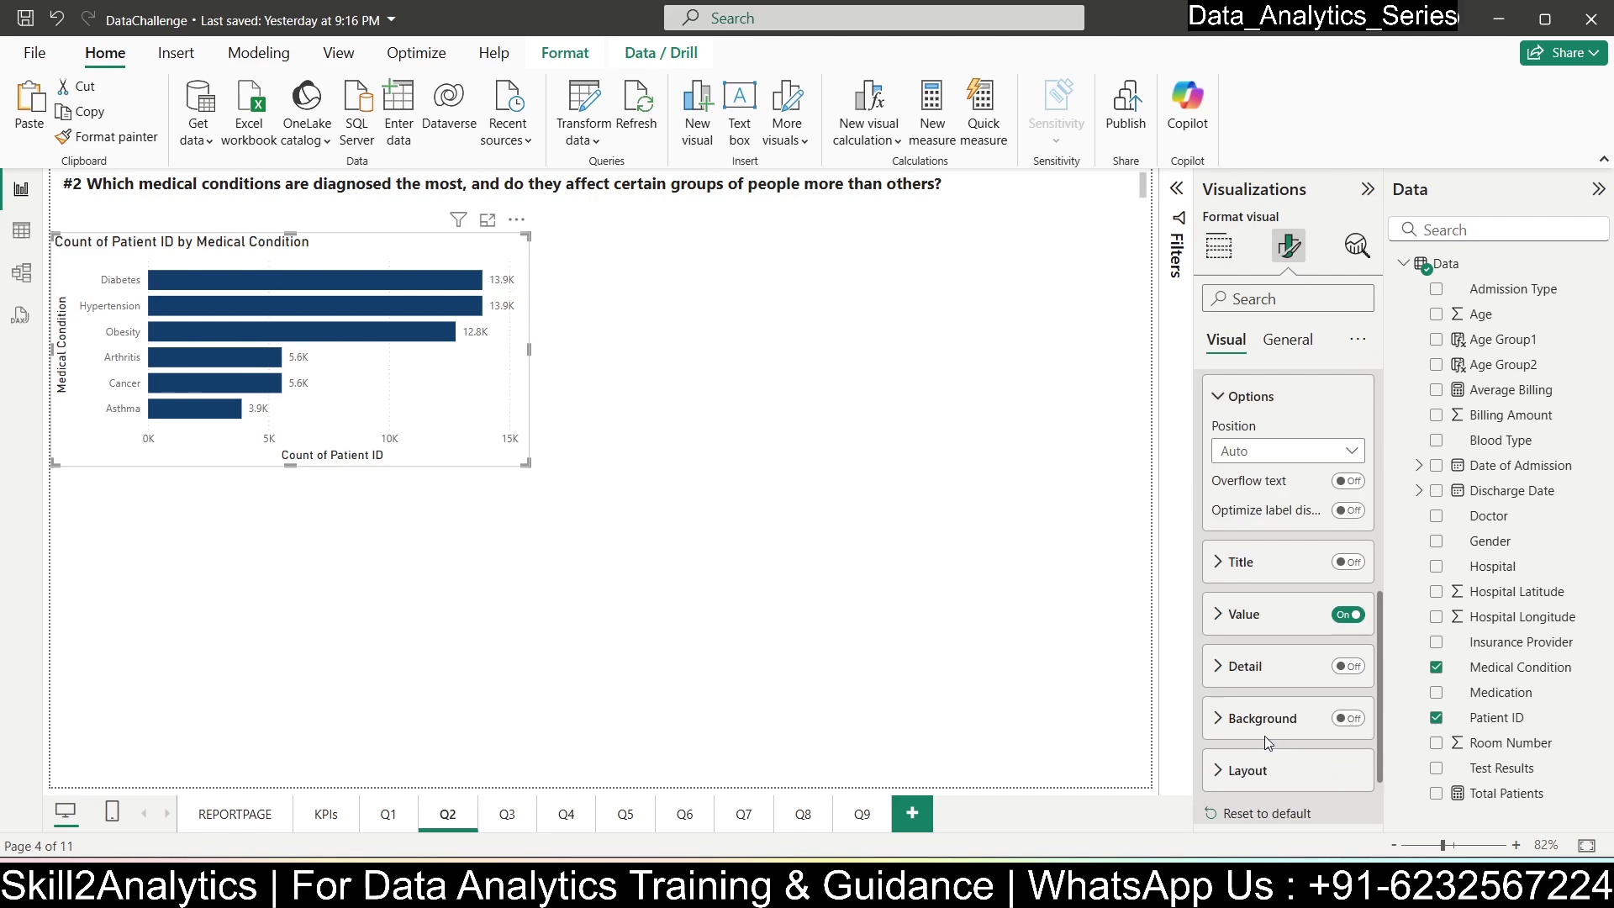
click(1265, 454)
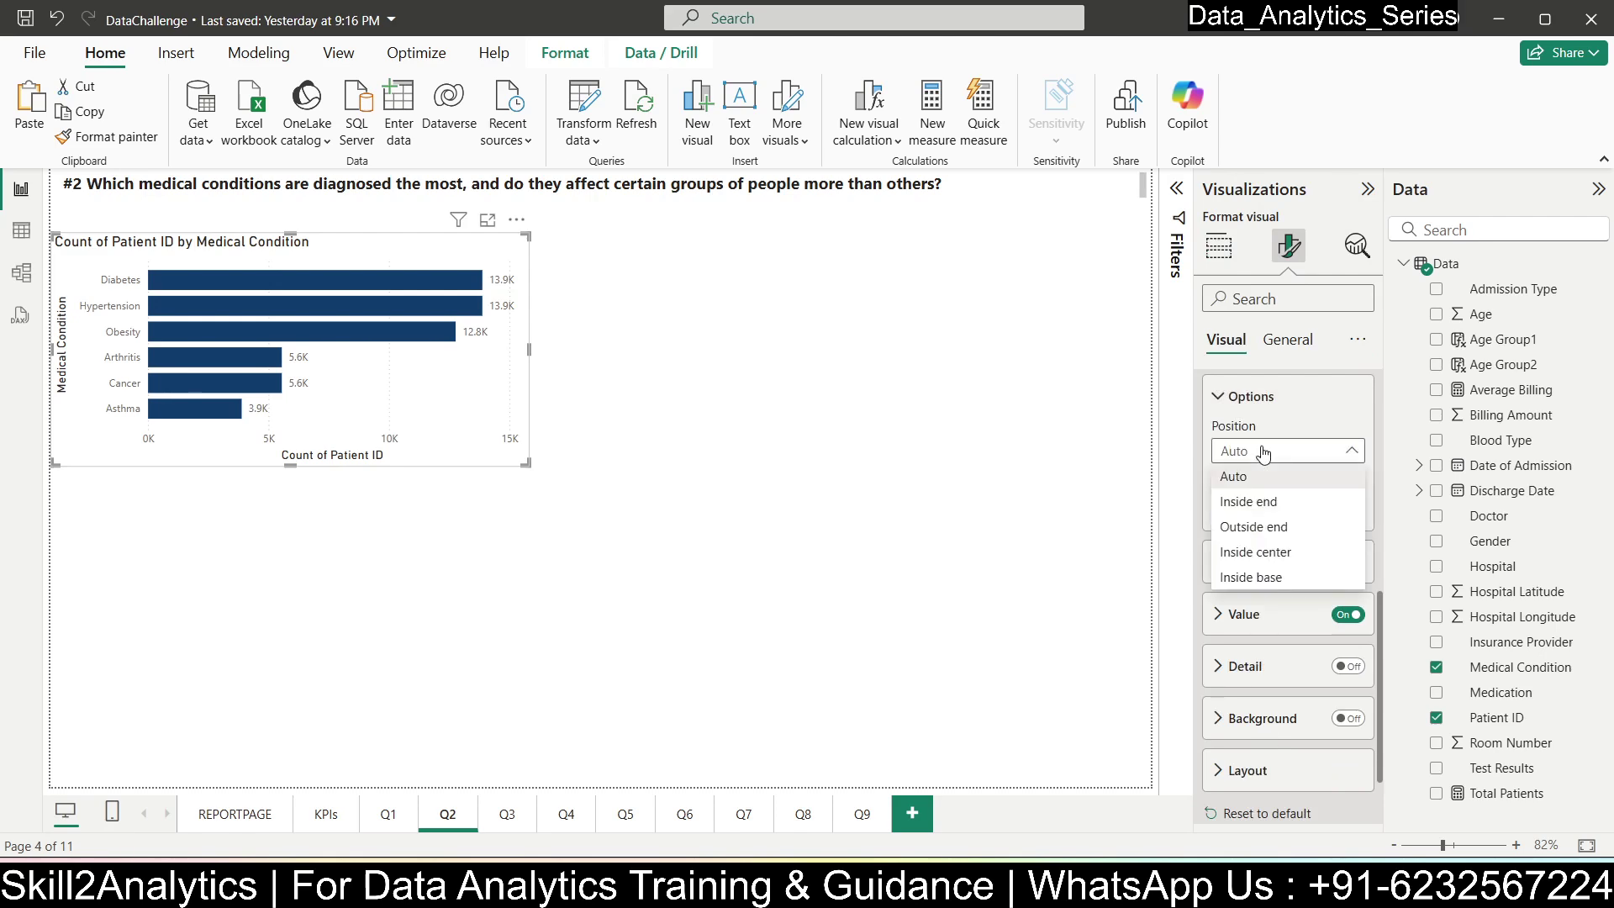
click(1258, 498)
- Set the display units of the medical condition bar chart's data label values to None
click(1244, 585)
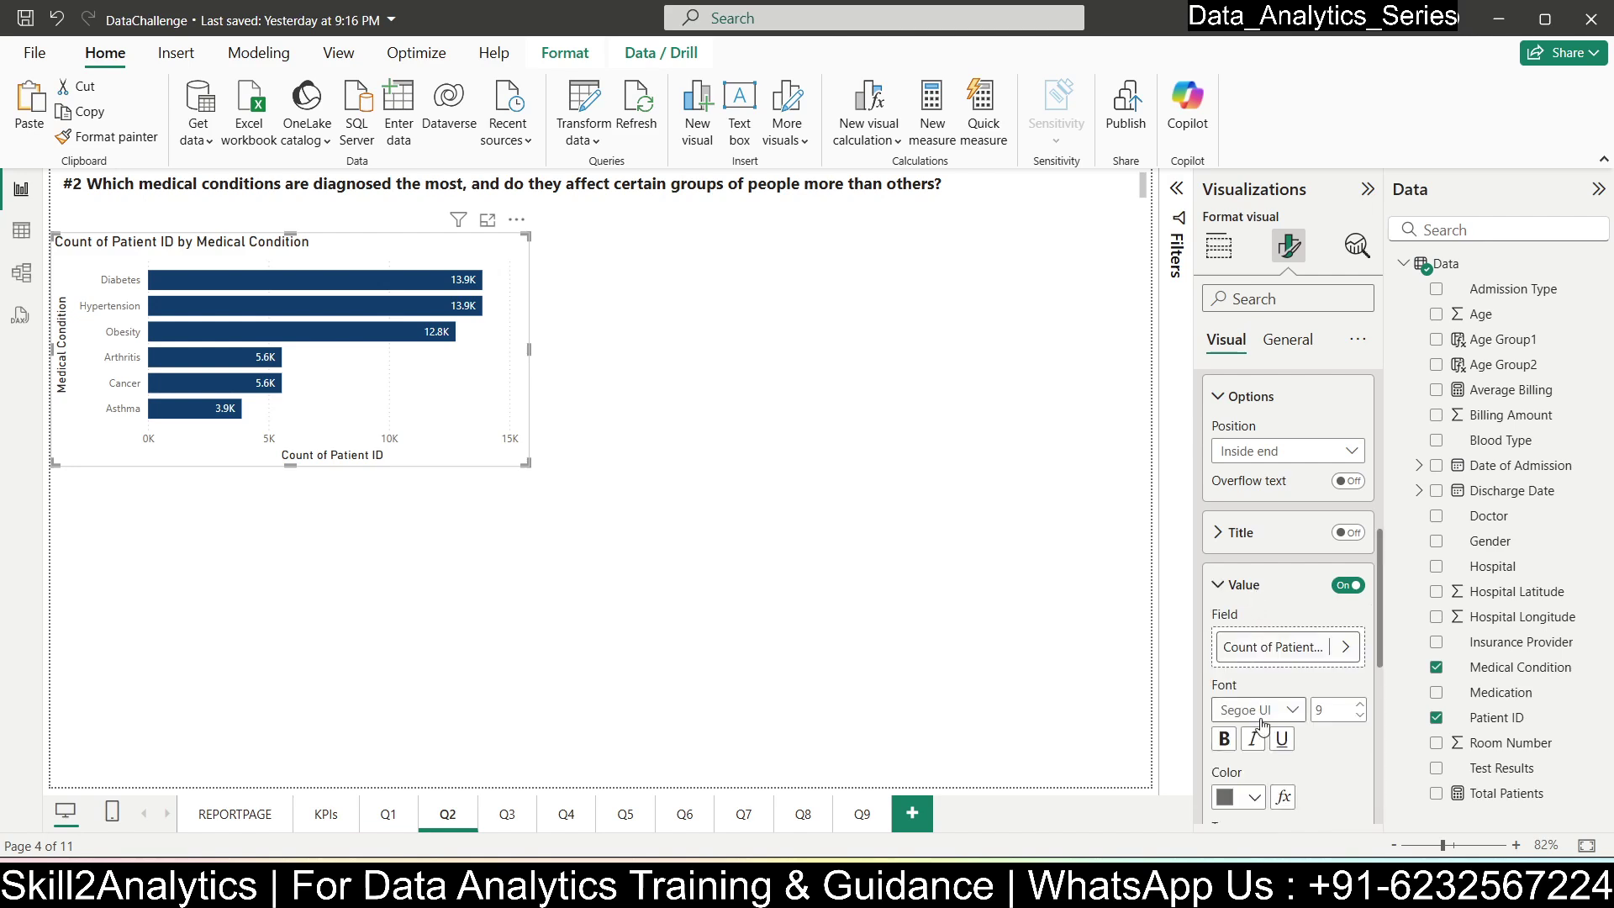
scroll(1256, 746, down, 2)
click(1256, 746)
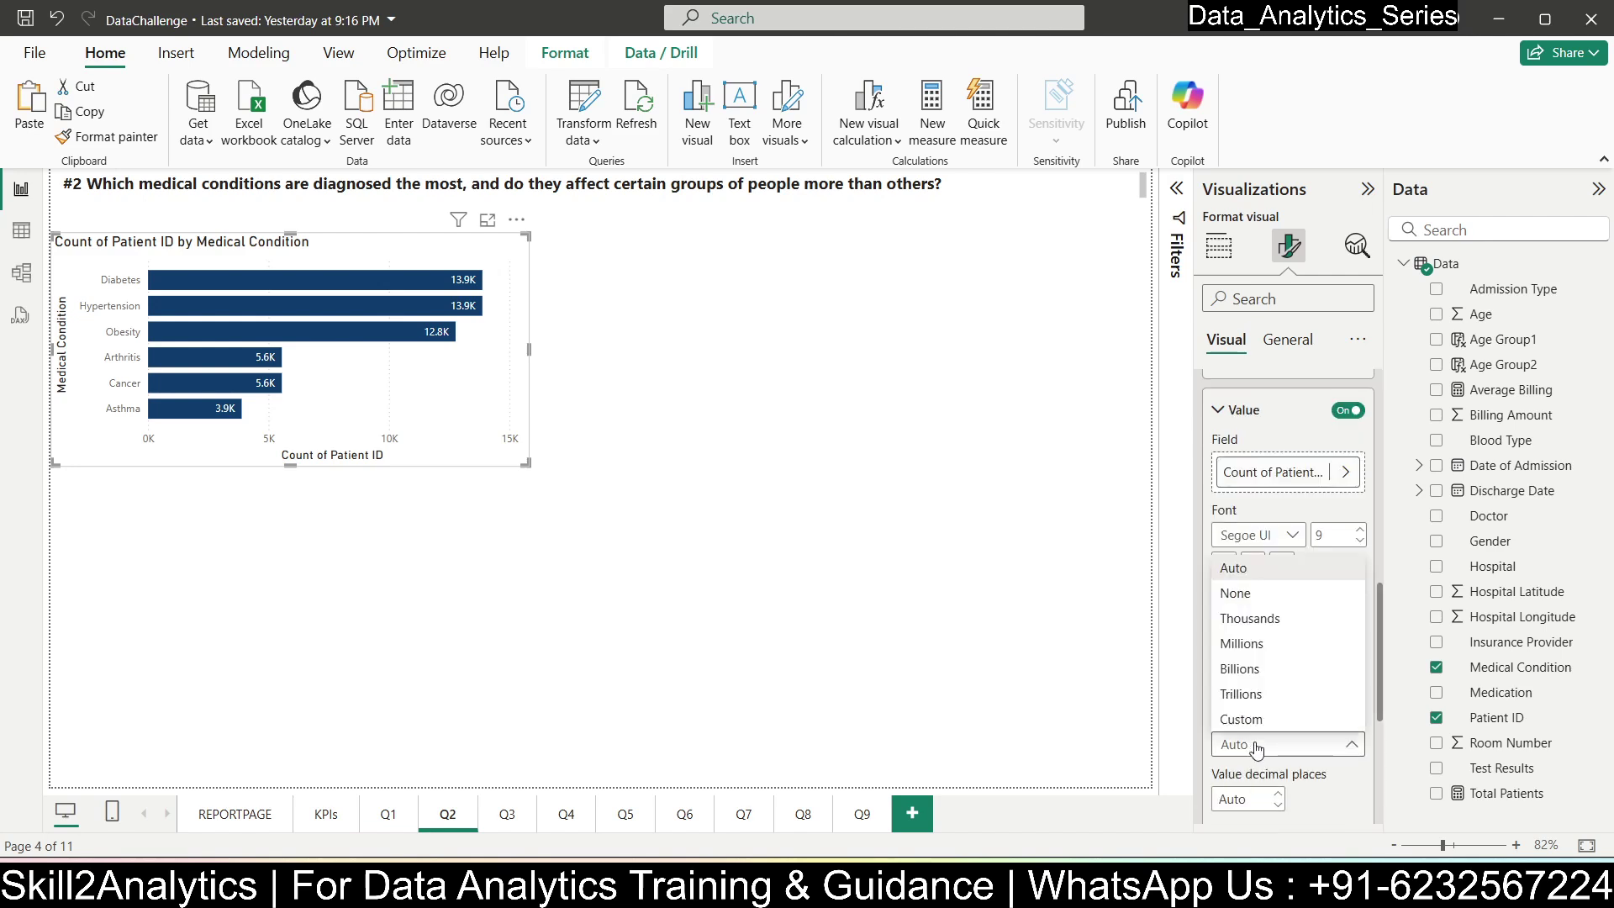
click(1251, 592)
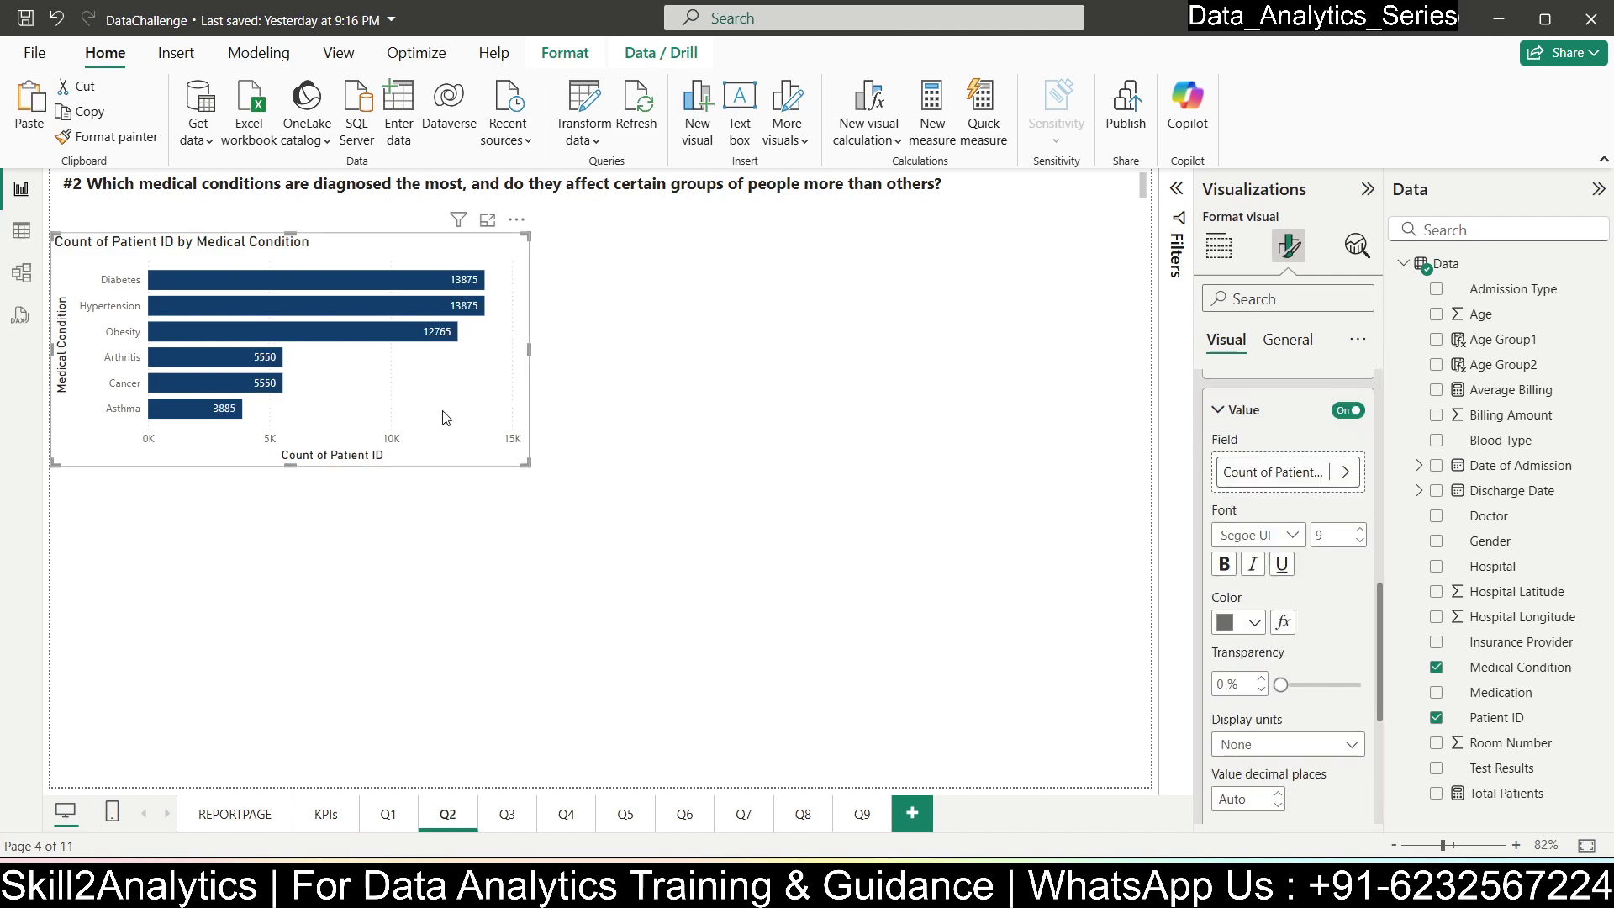
scroll(286, 346, up, 5)
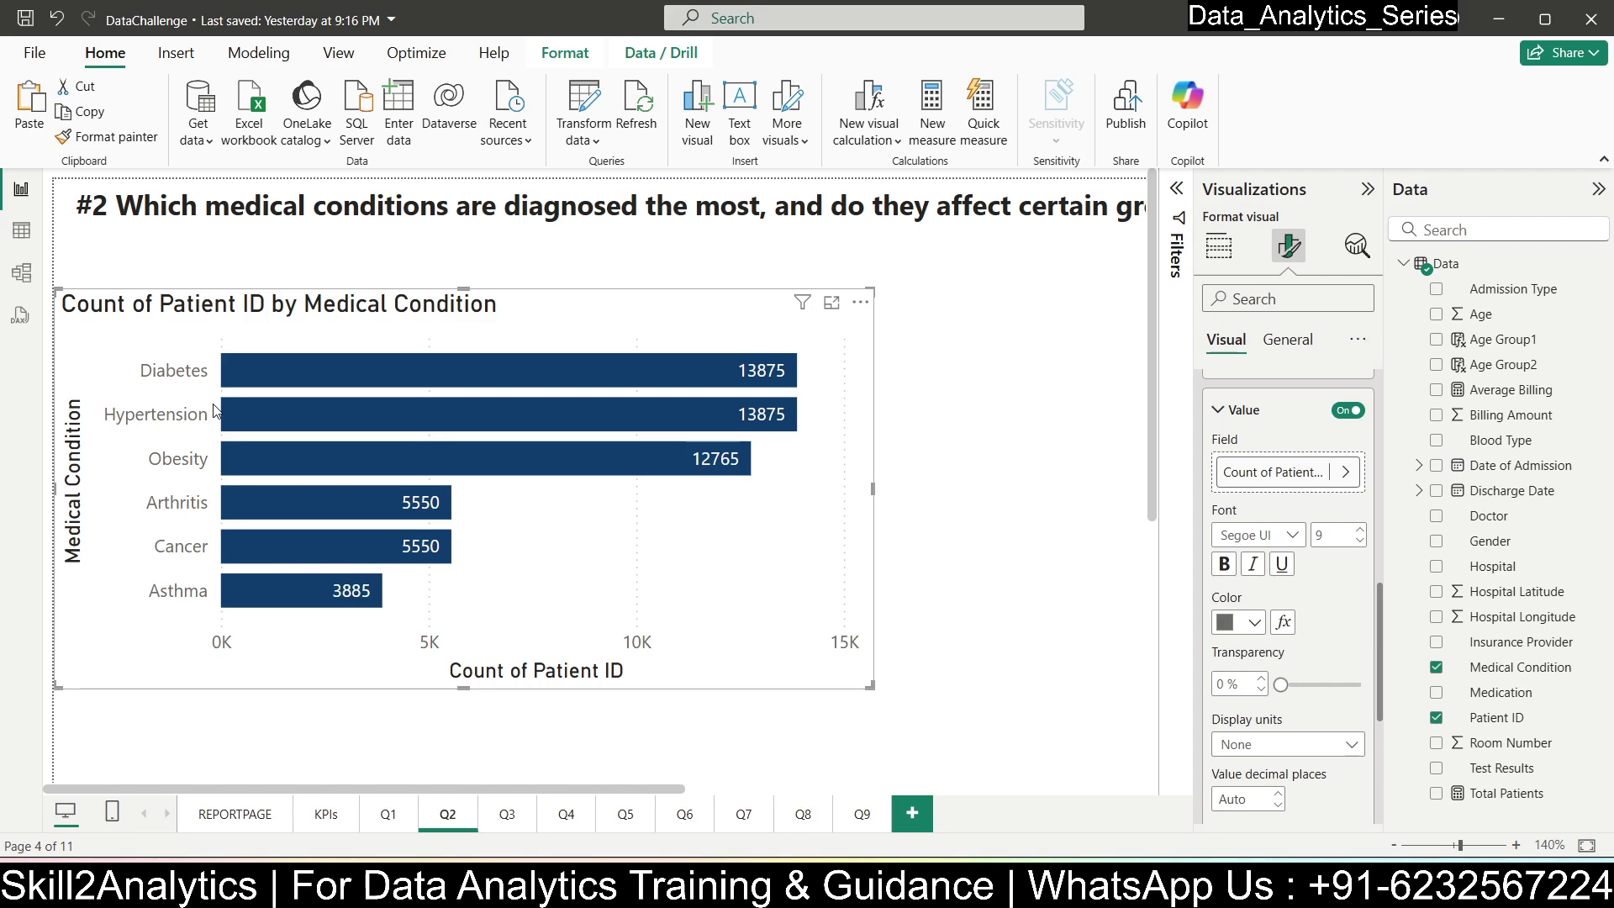
scroll(315, 605, down, 5)
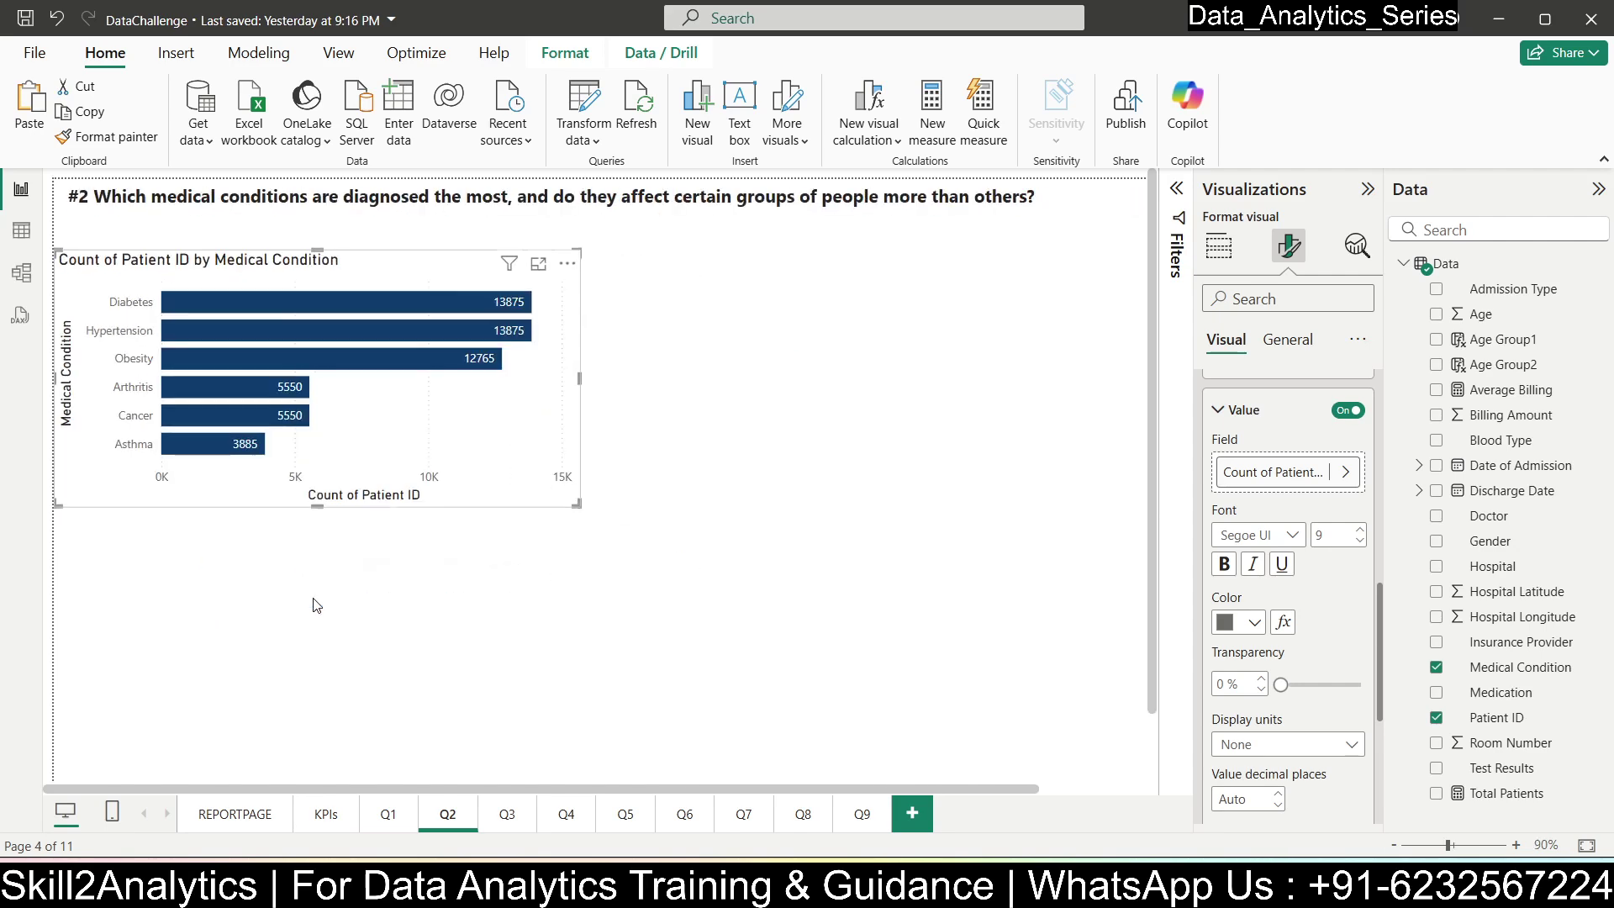
scroll(315, 605, down, 1)
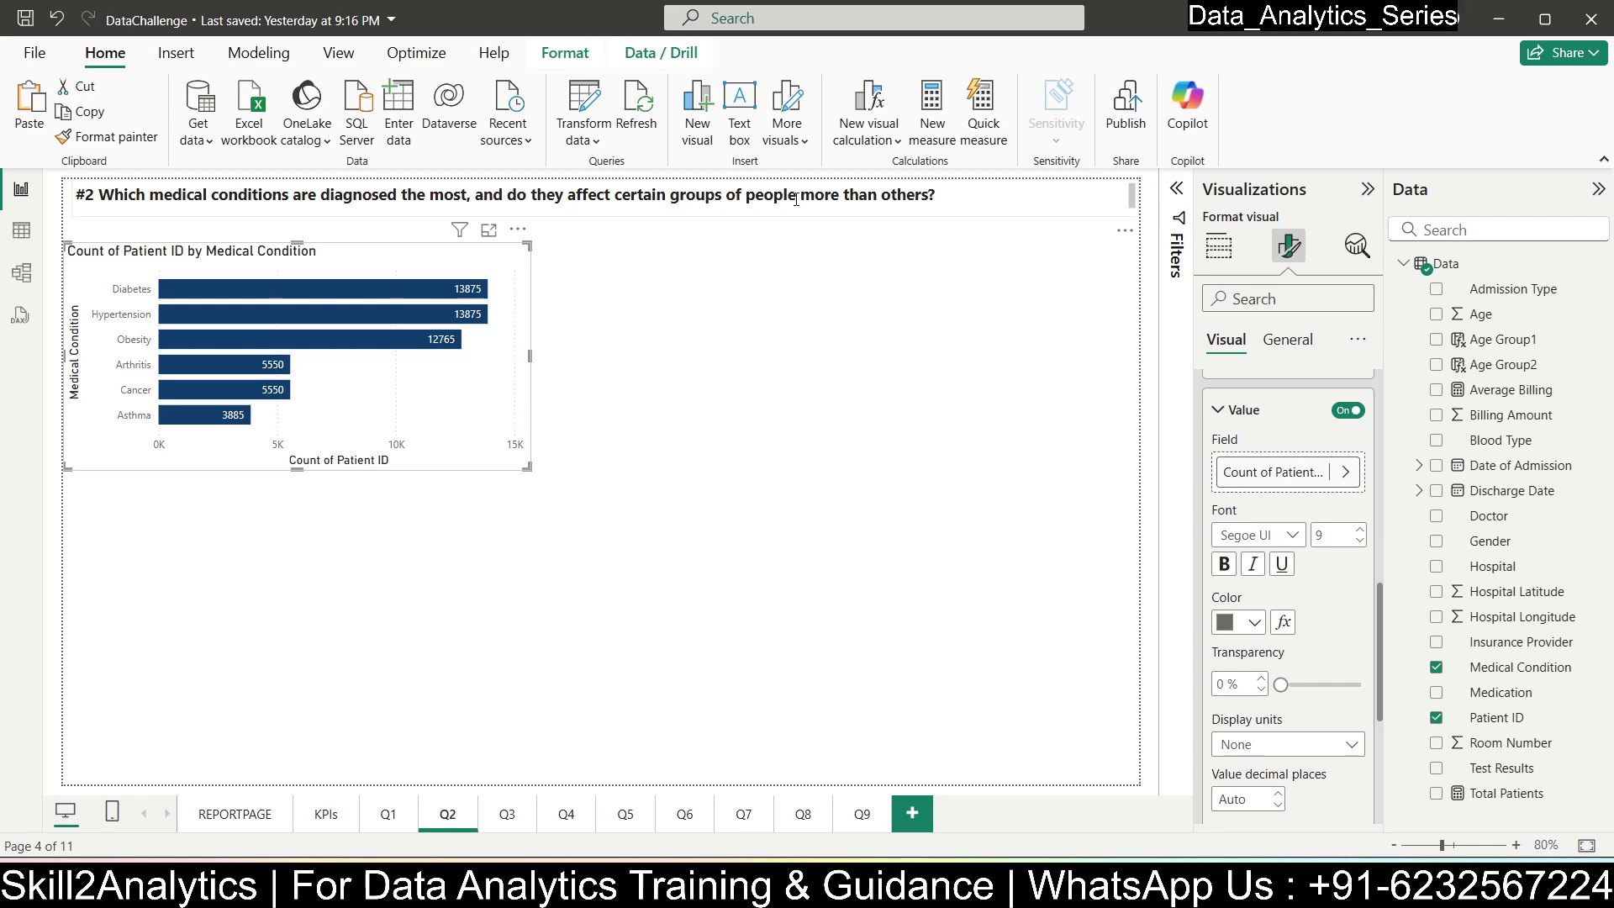
click(386, 814)
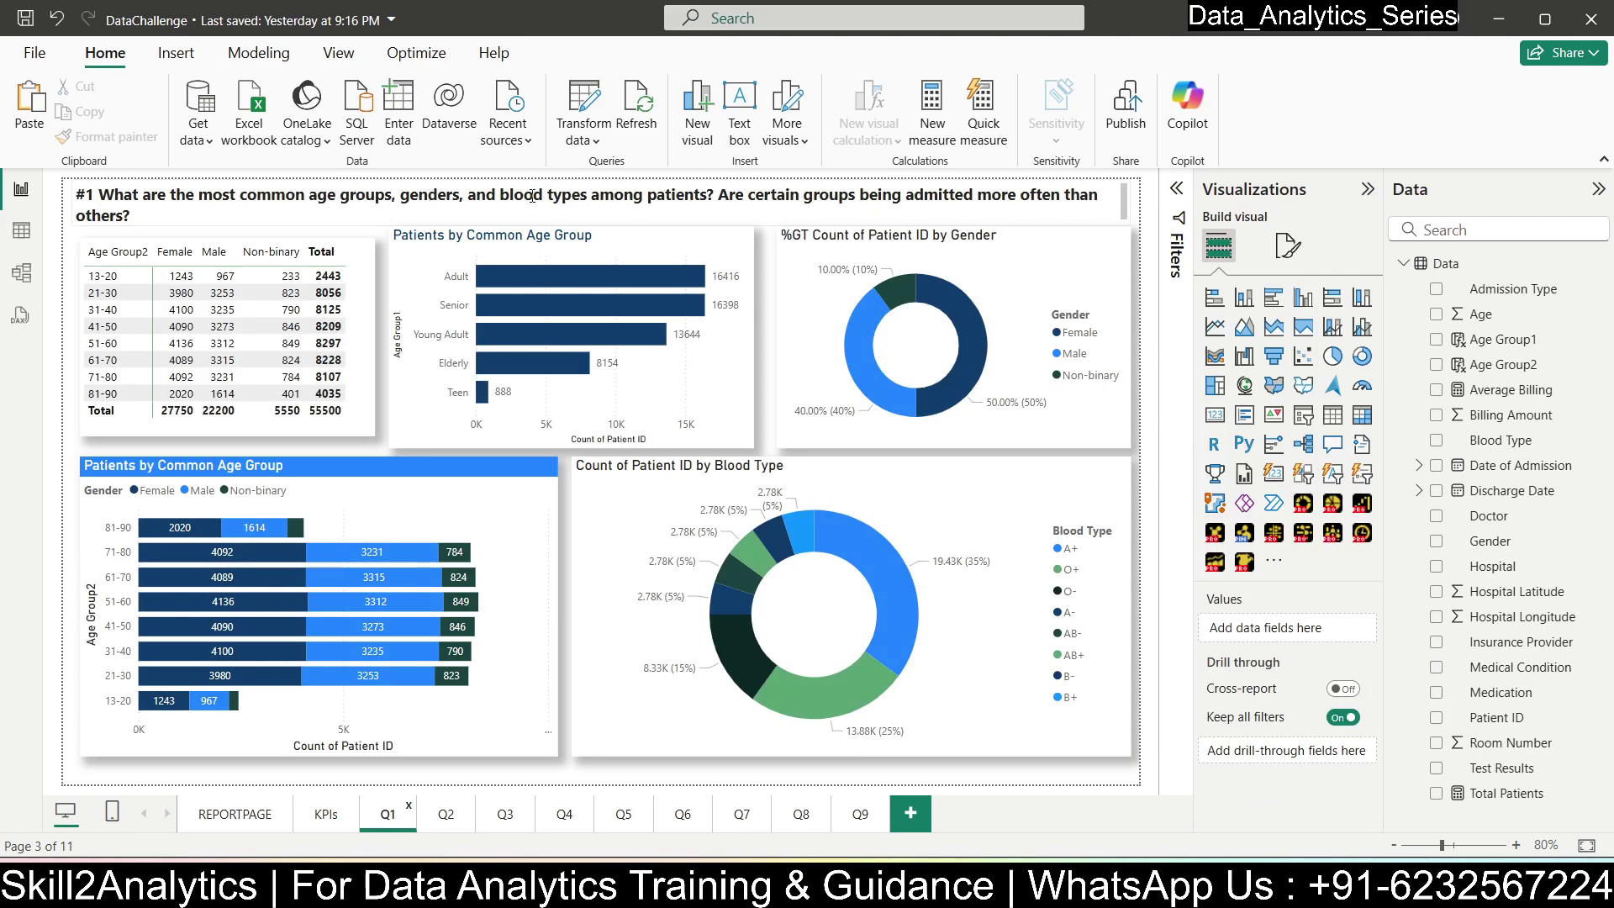
click(452, 813)
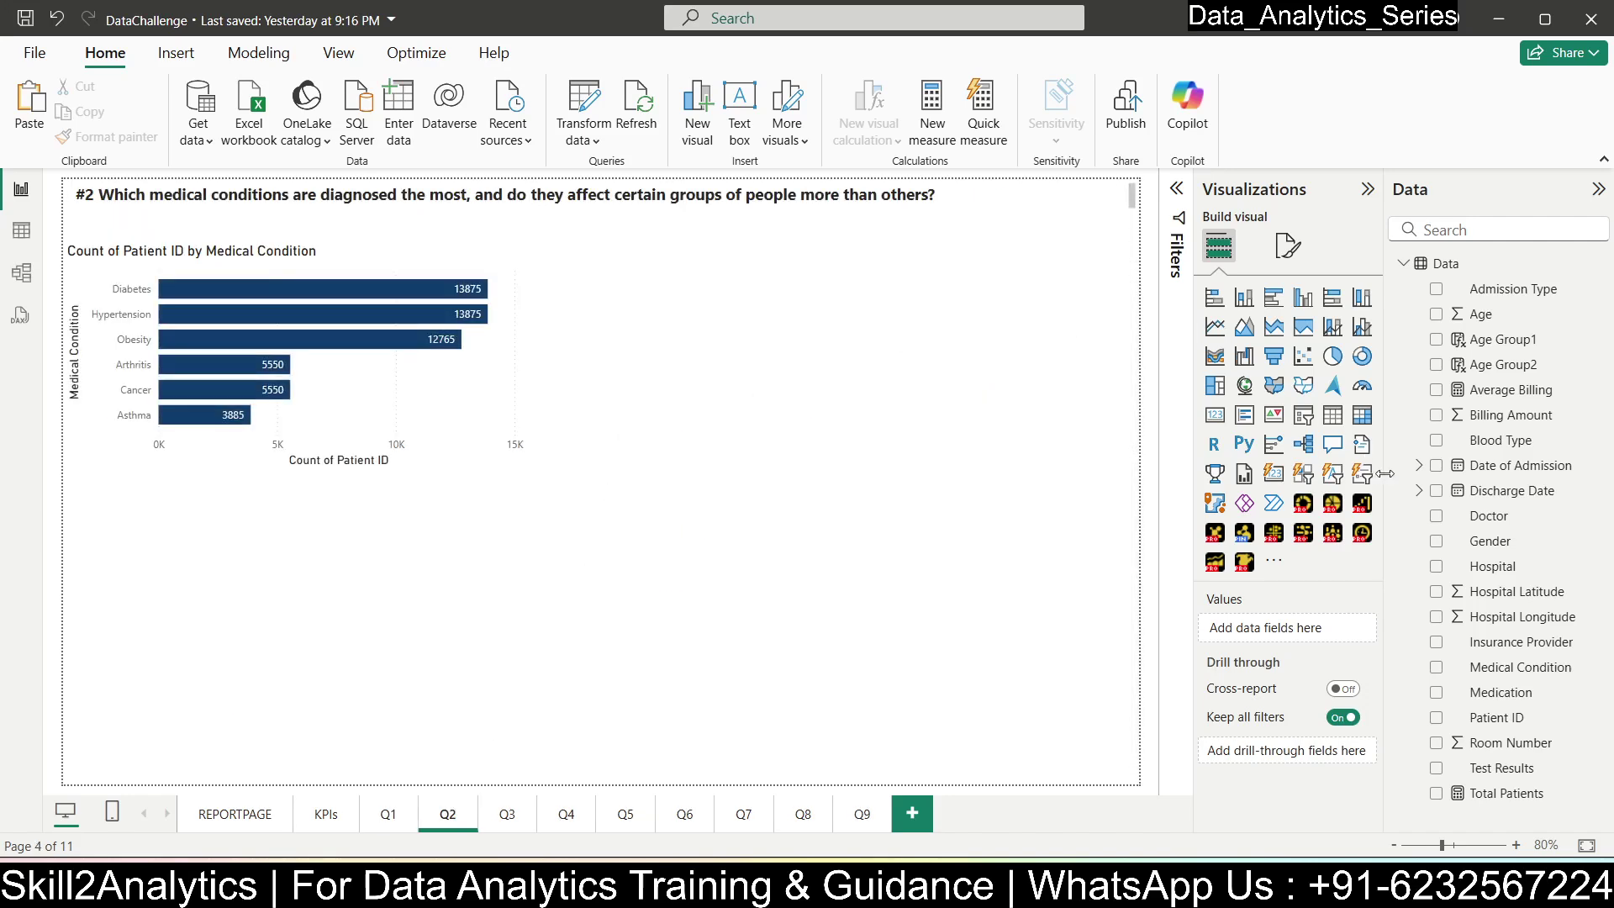
- Add a compact matrix beside the bar chart with Medical Condition rows, Age Group1 columns and the count of Patient ID as values
click(1349, 422)
drag(415, 623, 887, 393)
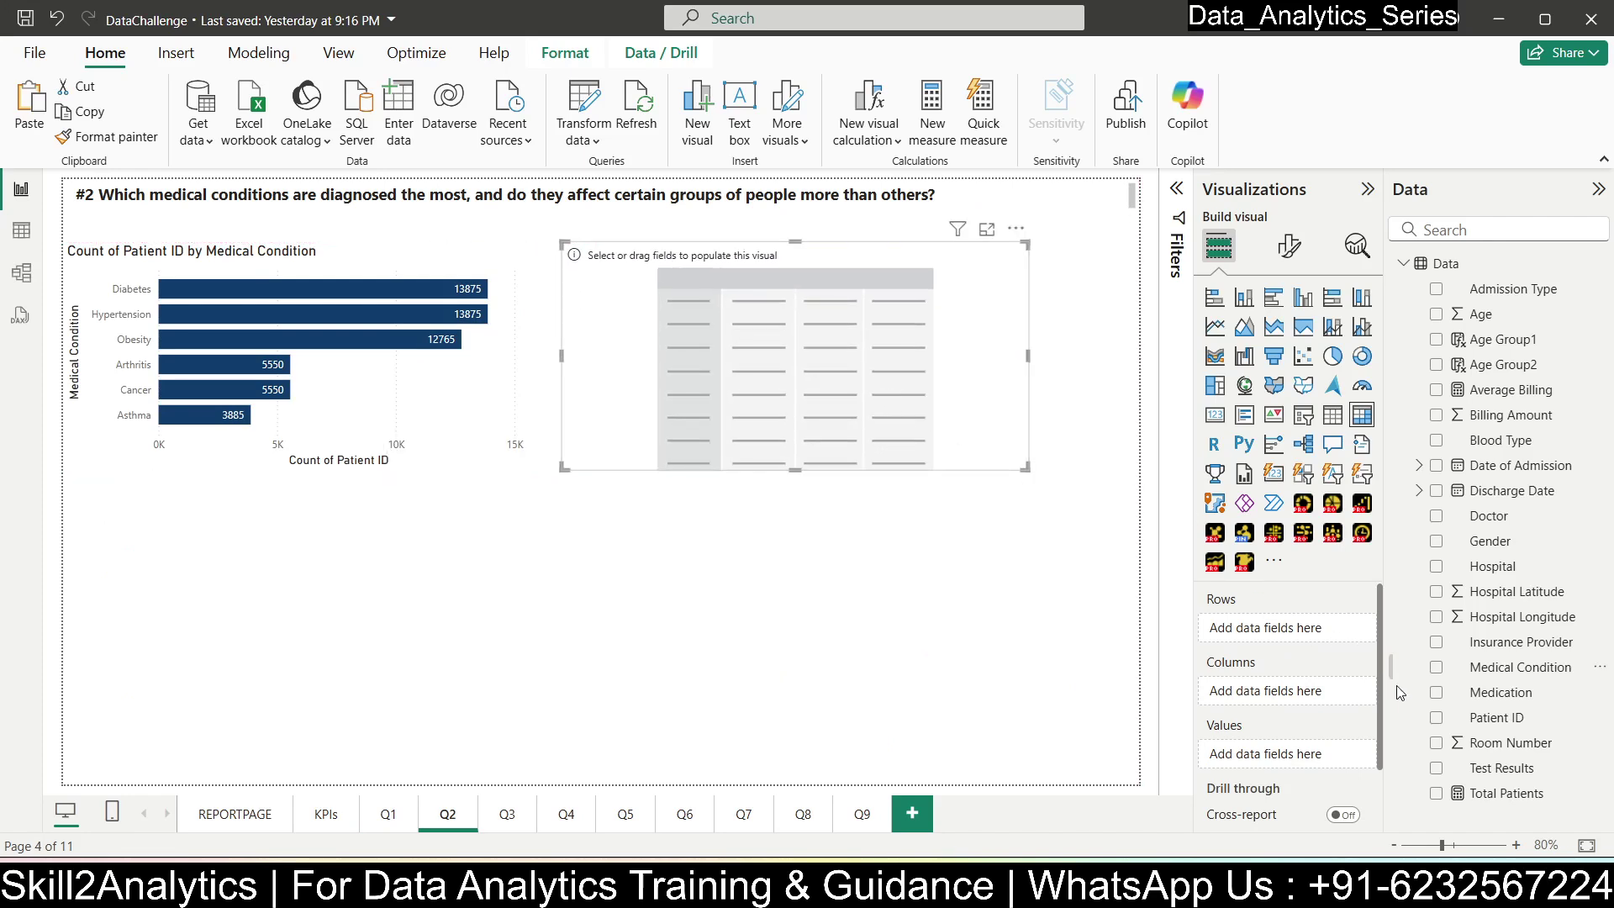
drag(1480, 668, 807, 362)
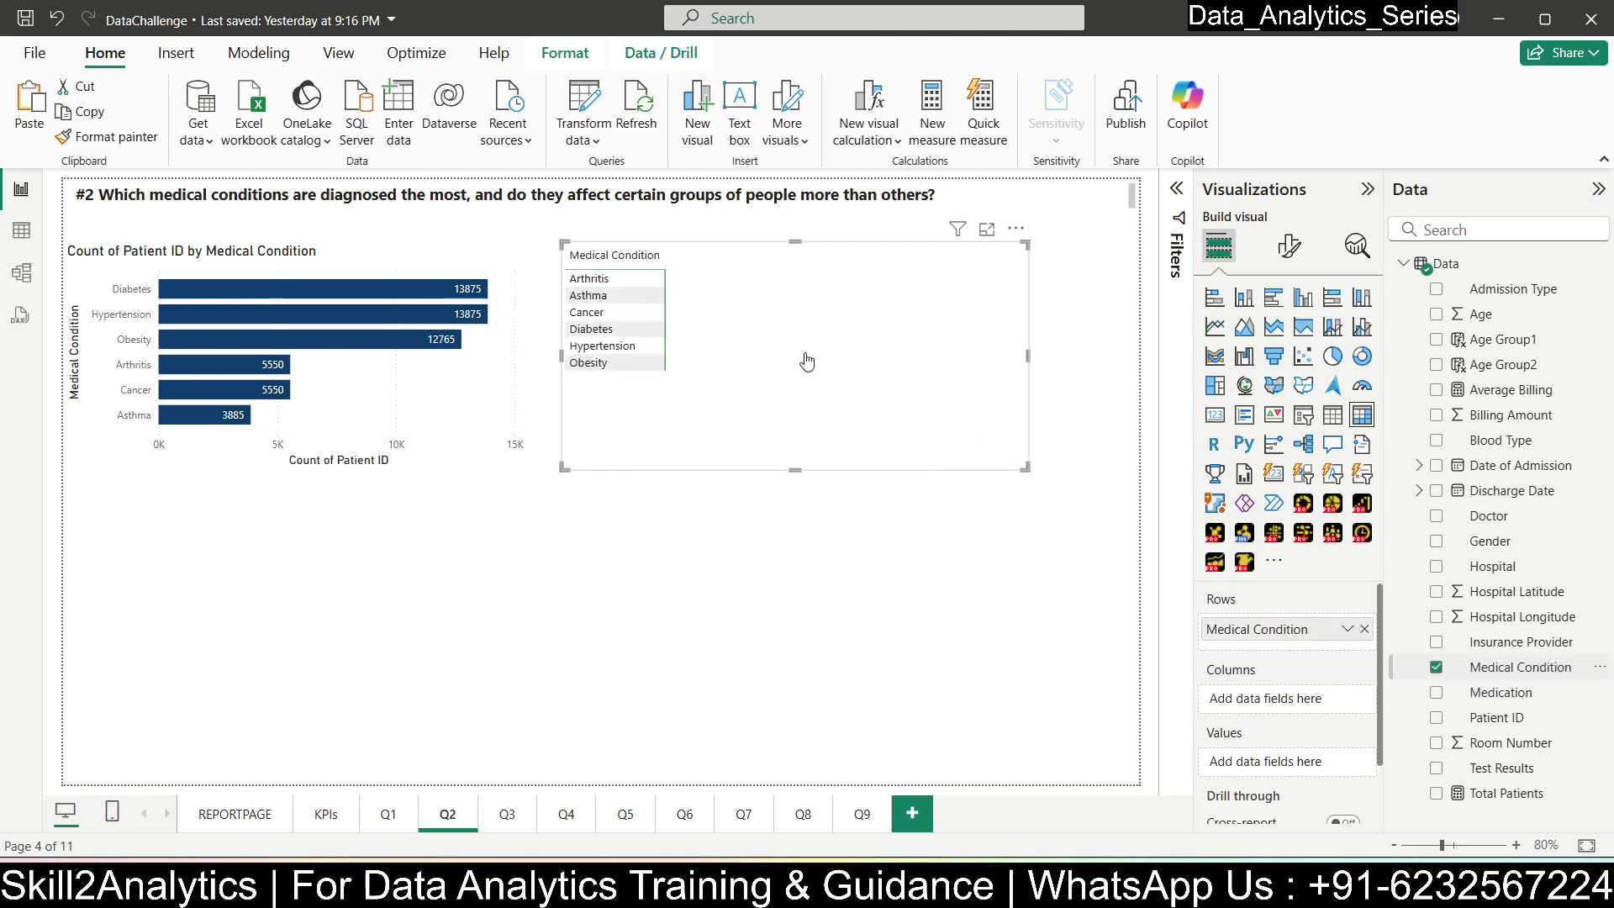
drag(1495, 341, 1294, 708)
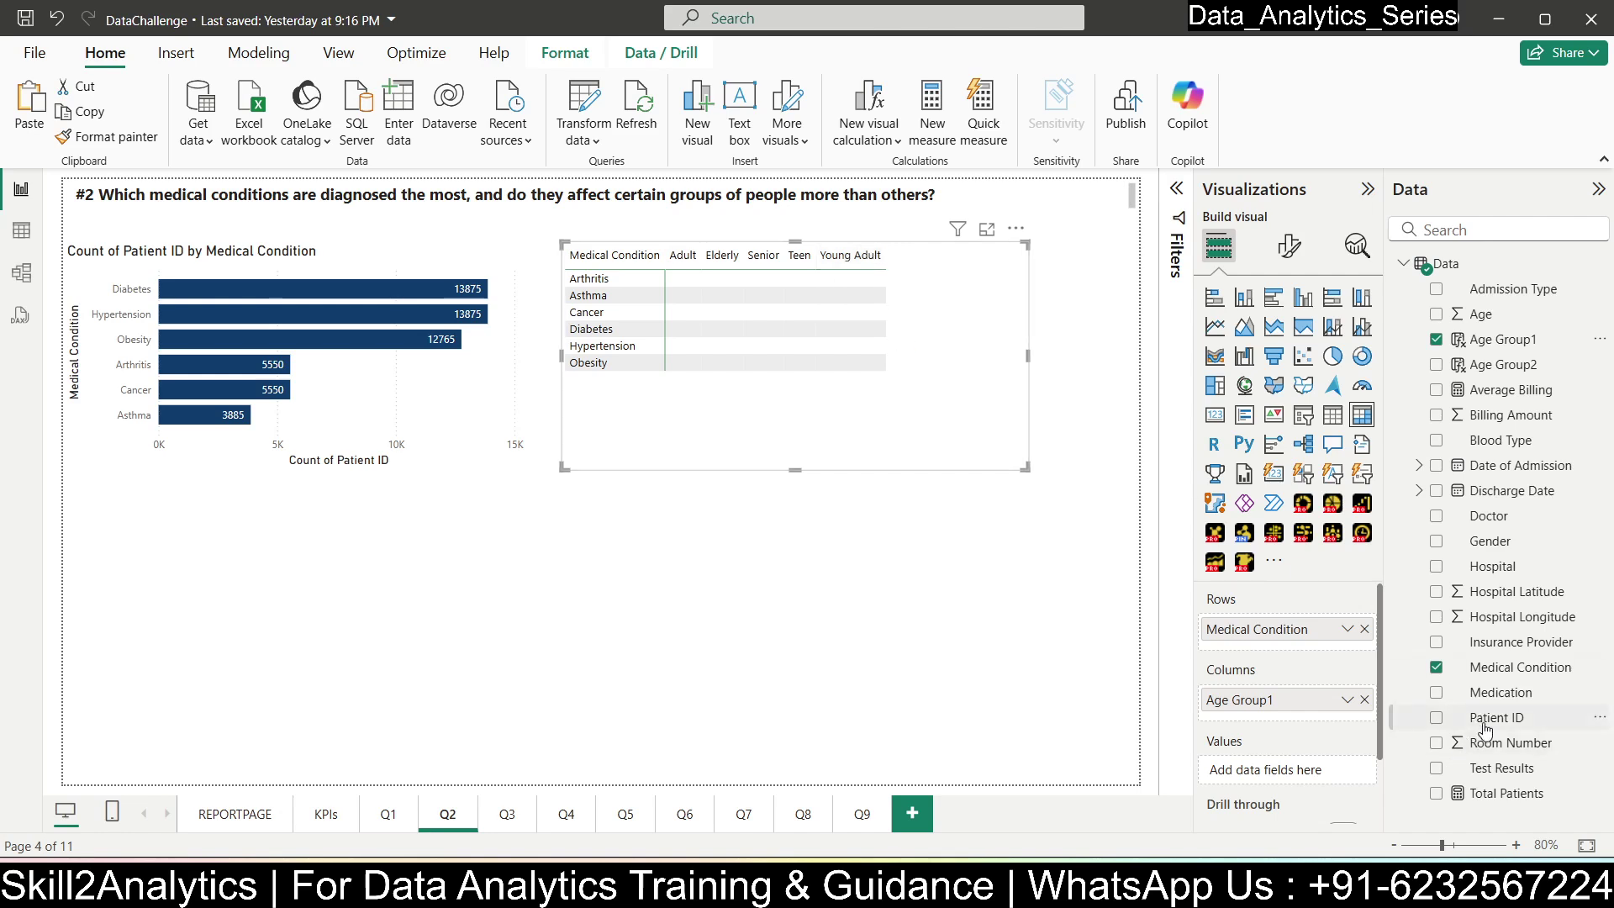
drag(1481, 724, 1295, 770)
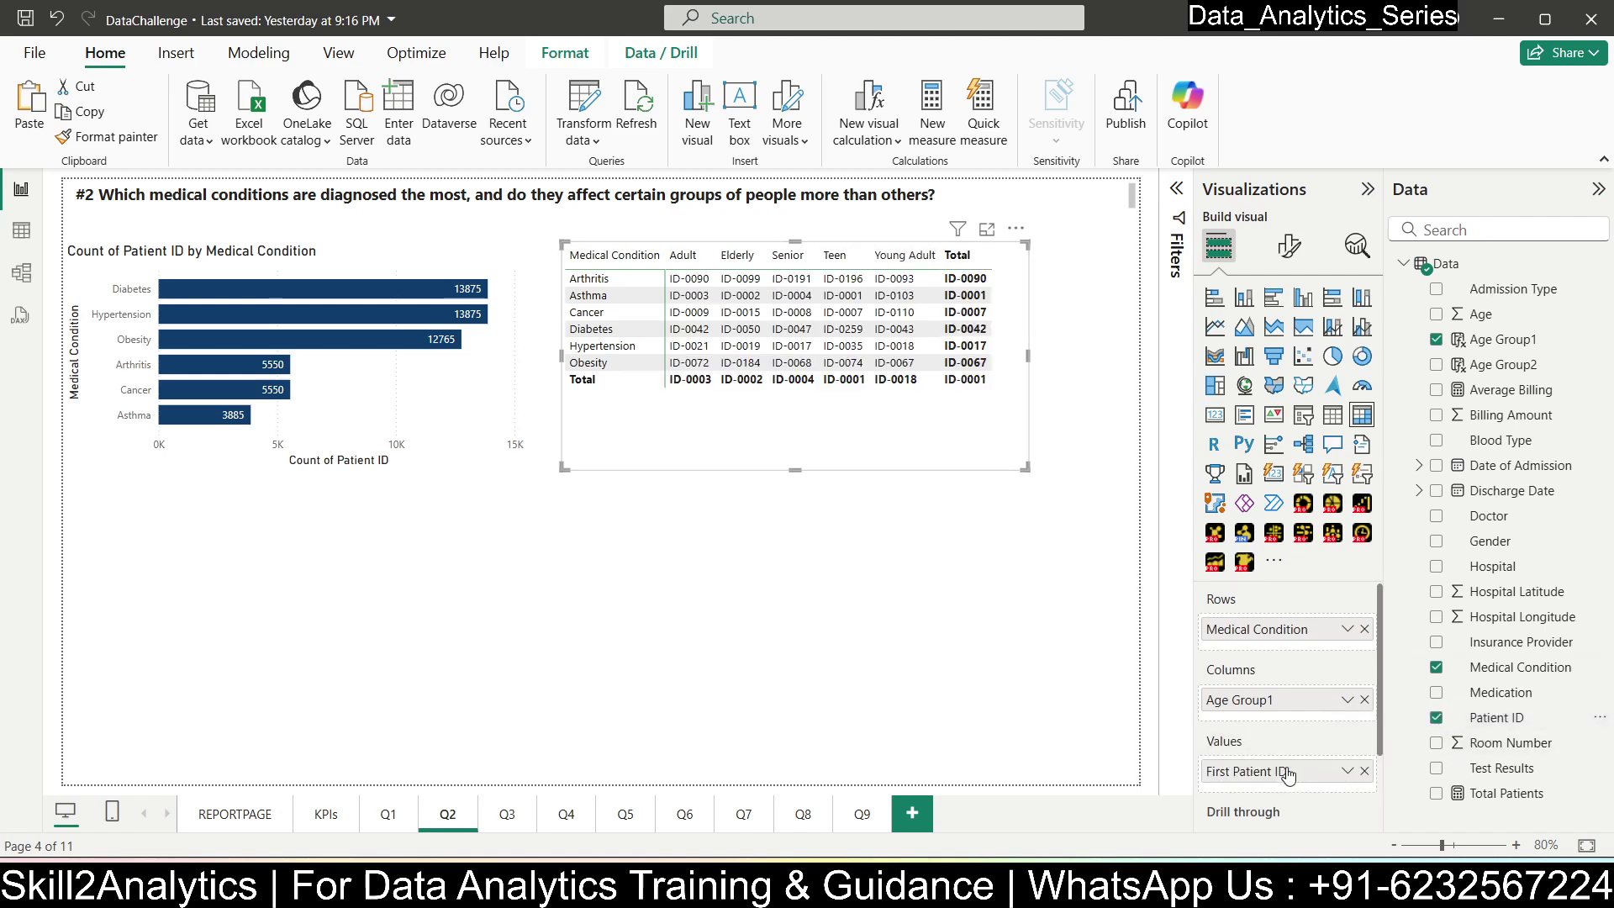
click(1349, 772)
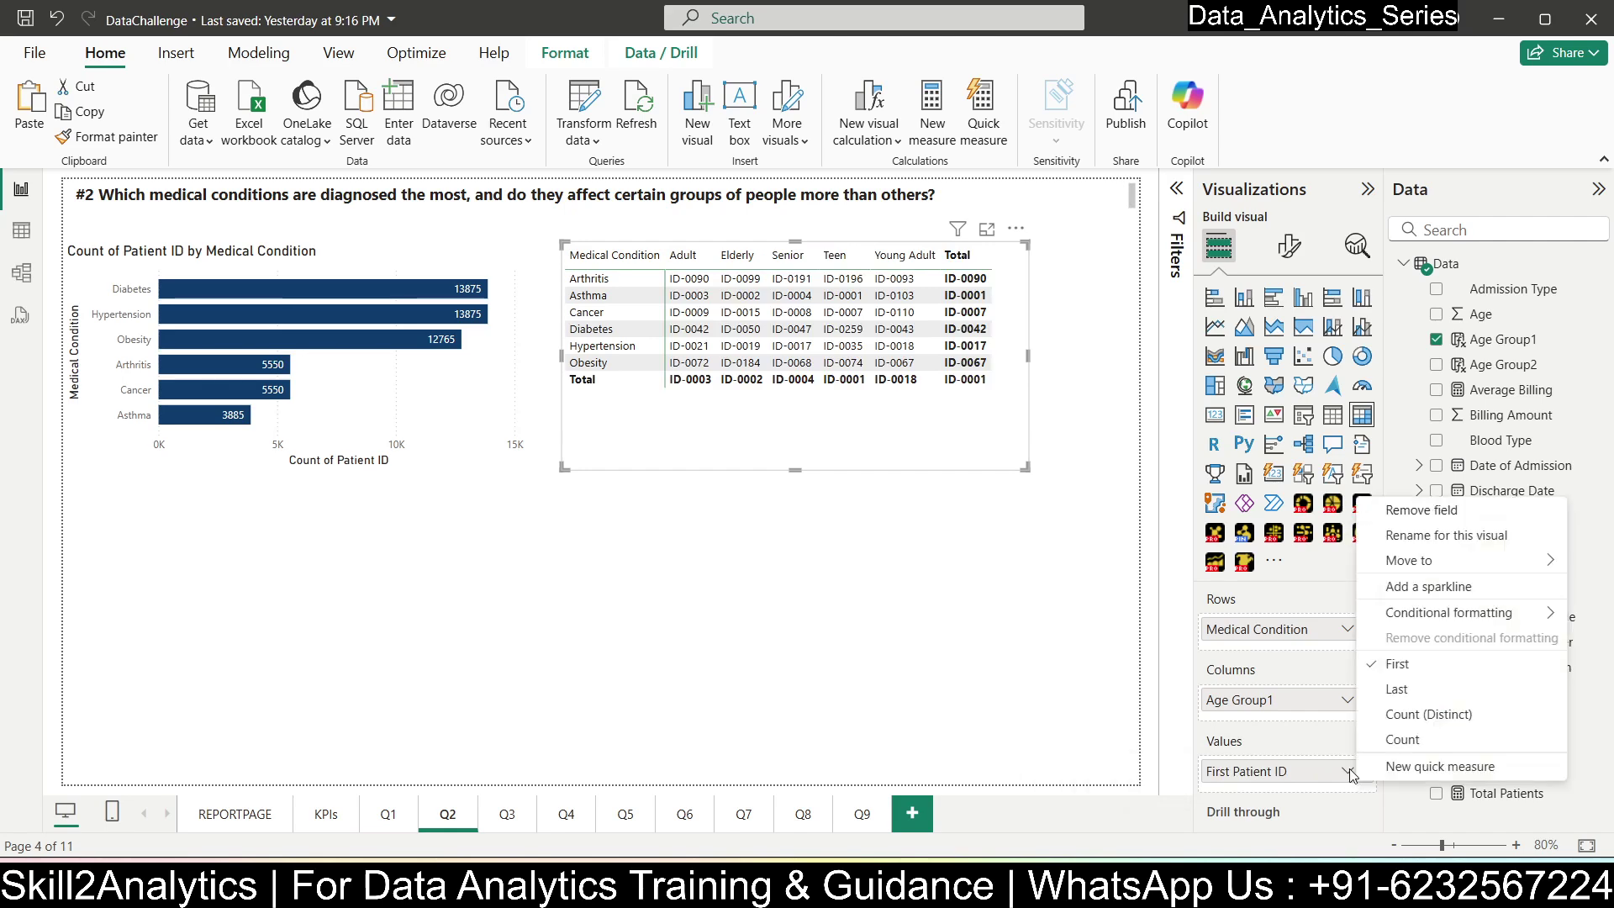
click(1402, 739)
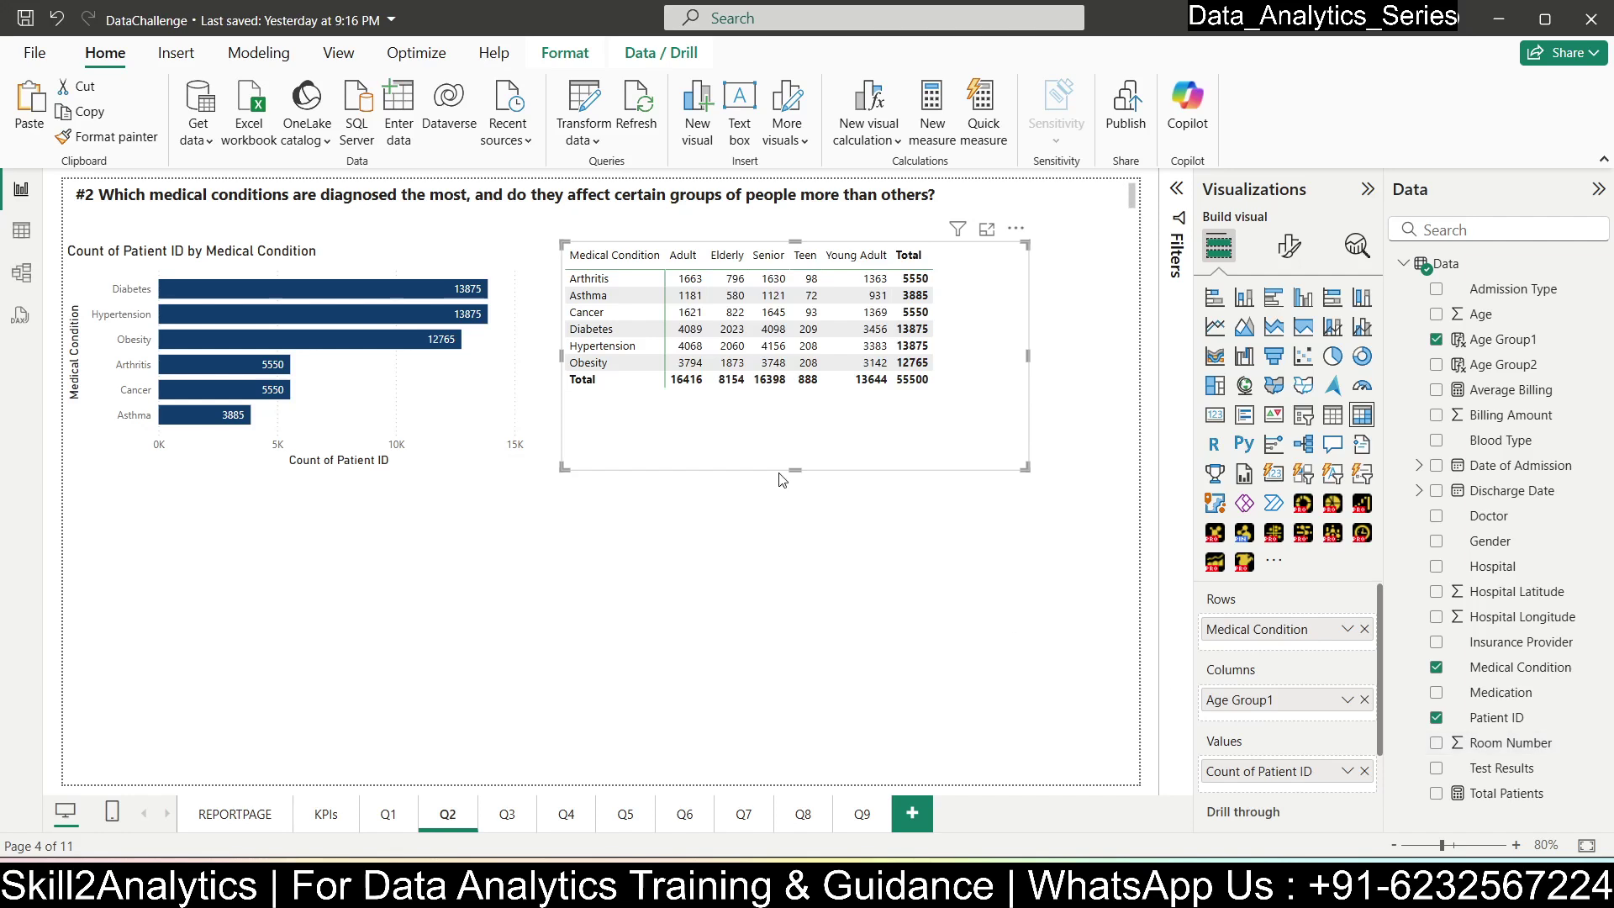
drag(1022, 465, 949, 408)
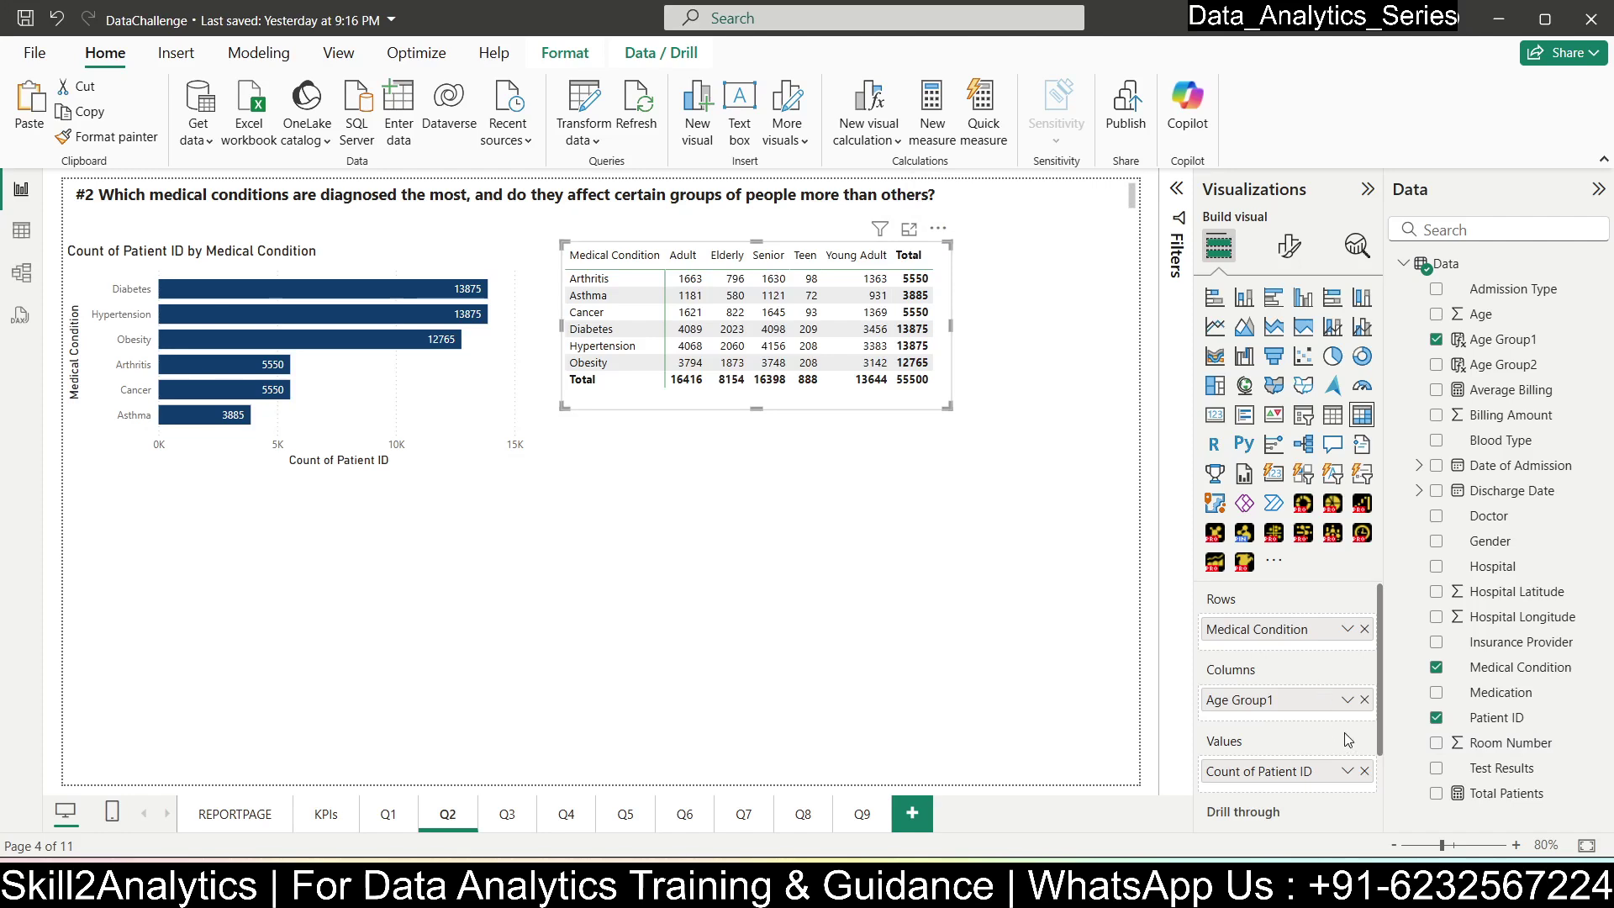
- Apply icon conditional formatting with the default rules to the matrix's Patient ID counts and widen the matrix to fit
click(1346, 772)
mouse_move(1360, 599)
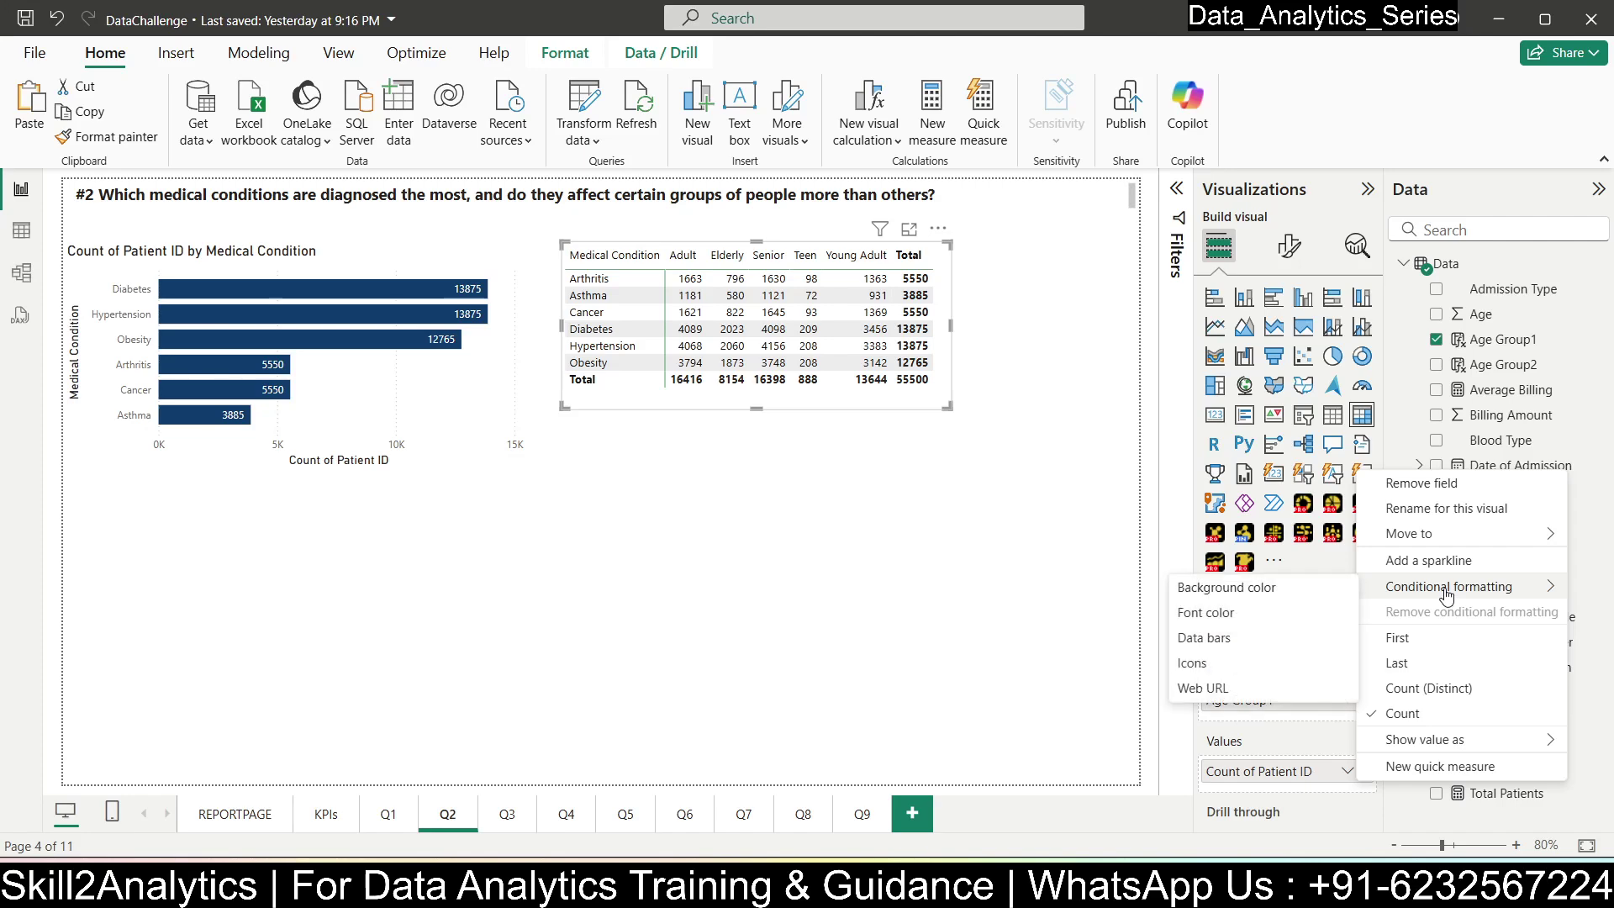
click(1193, 663)
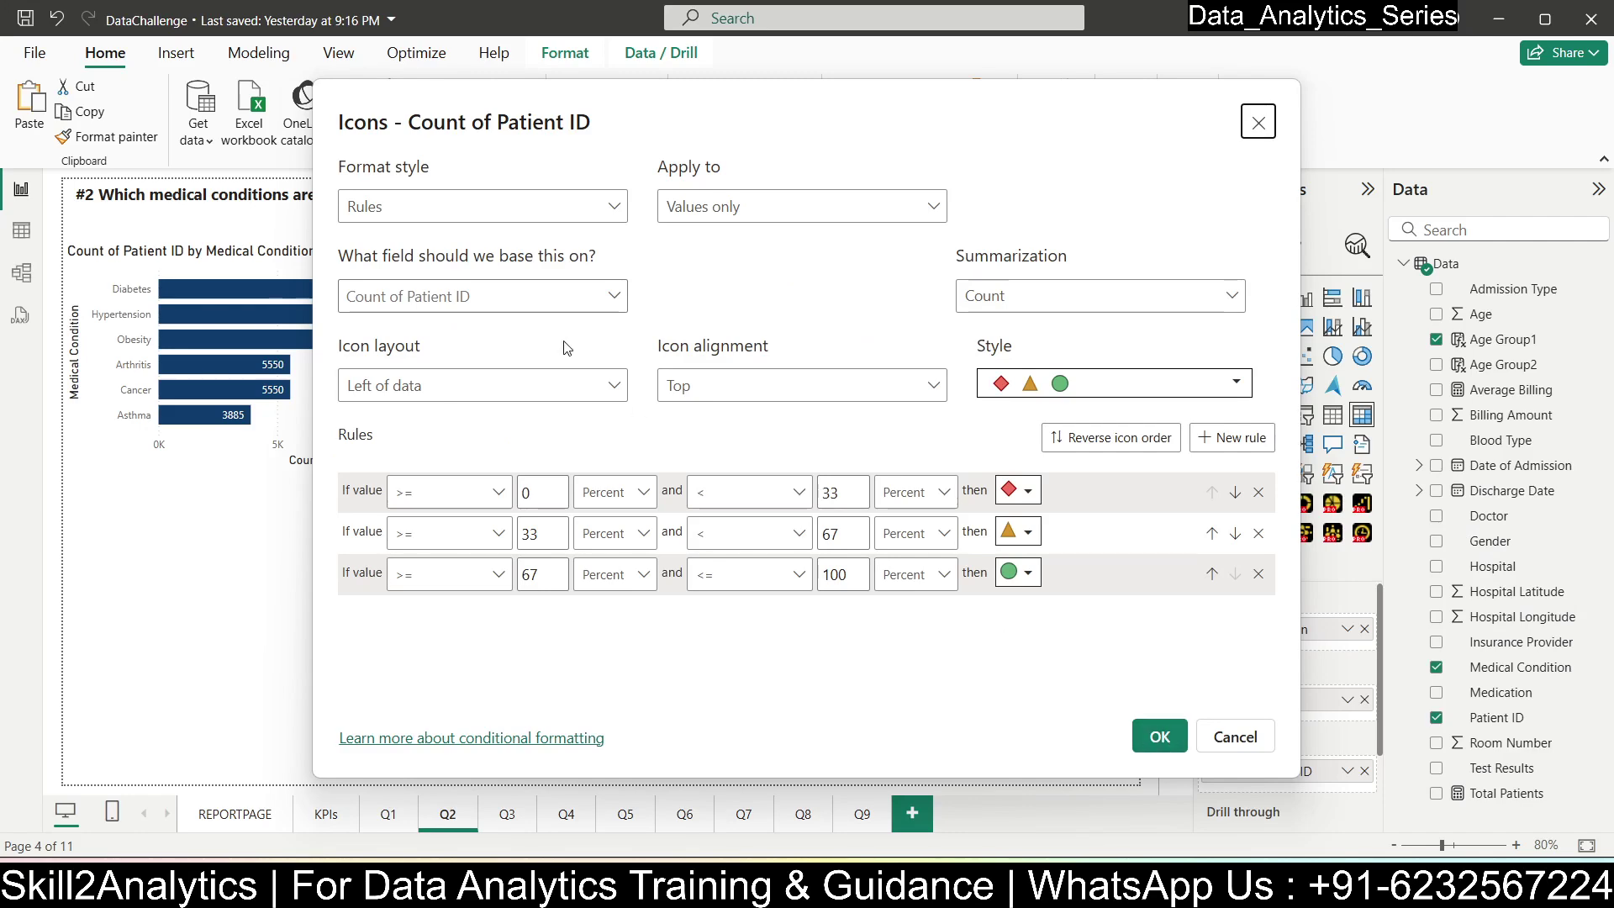
click(1158, 736)
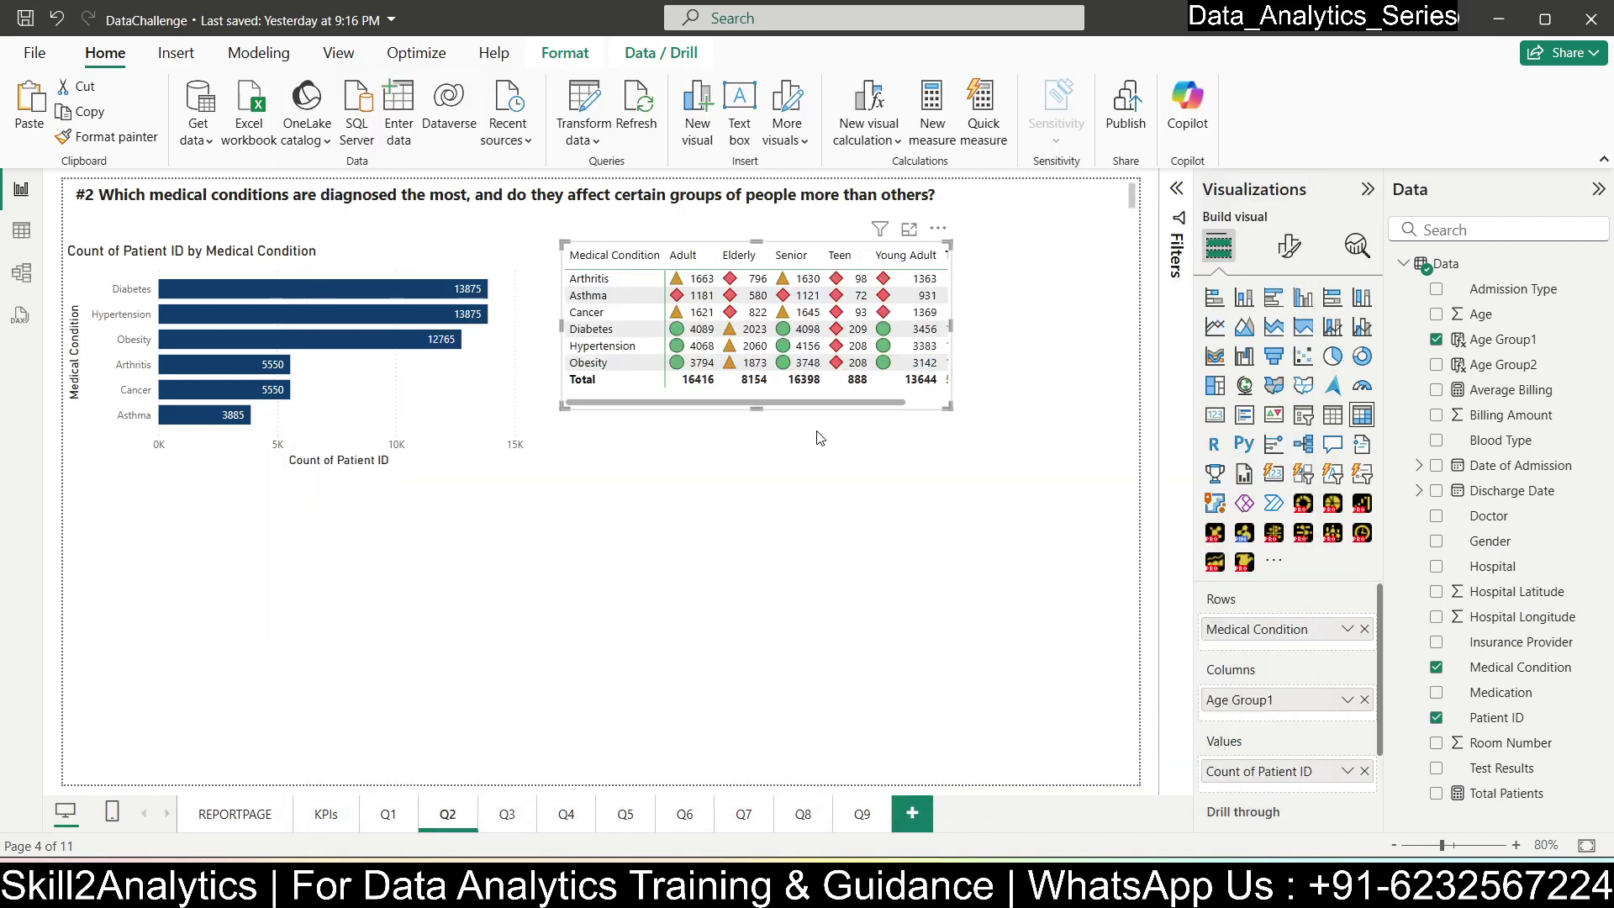
drag(943, 409, 1019, 418)
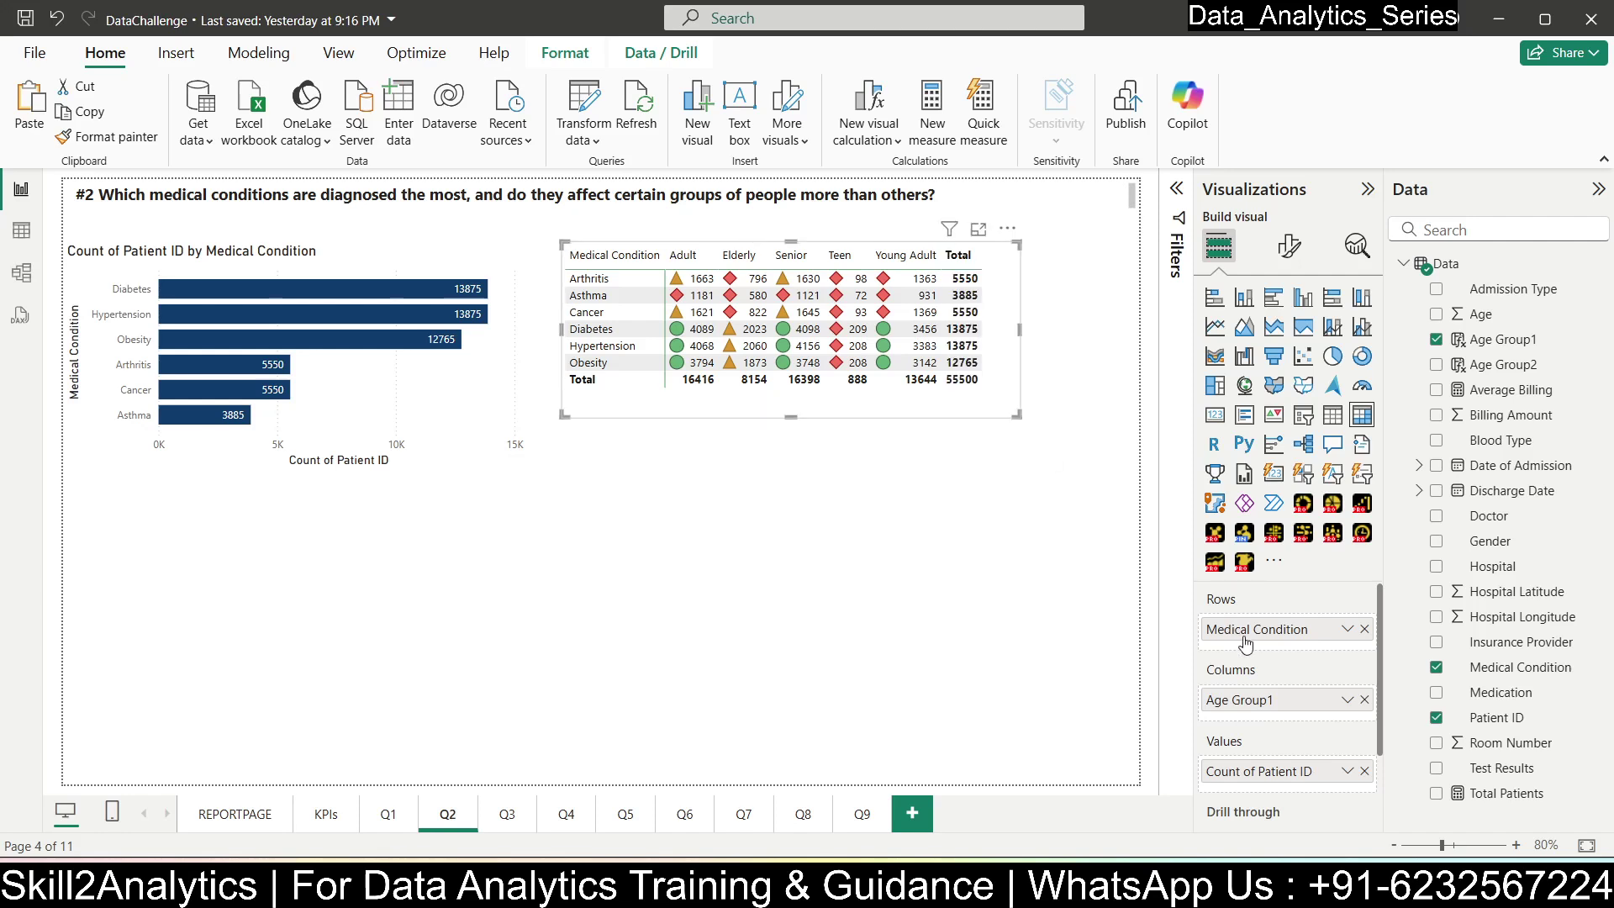
- Remove all conditional formatting from the matrix's Patient ID counts
click(1348, 771)
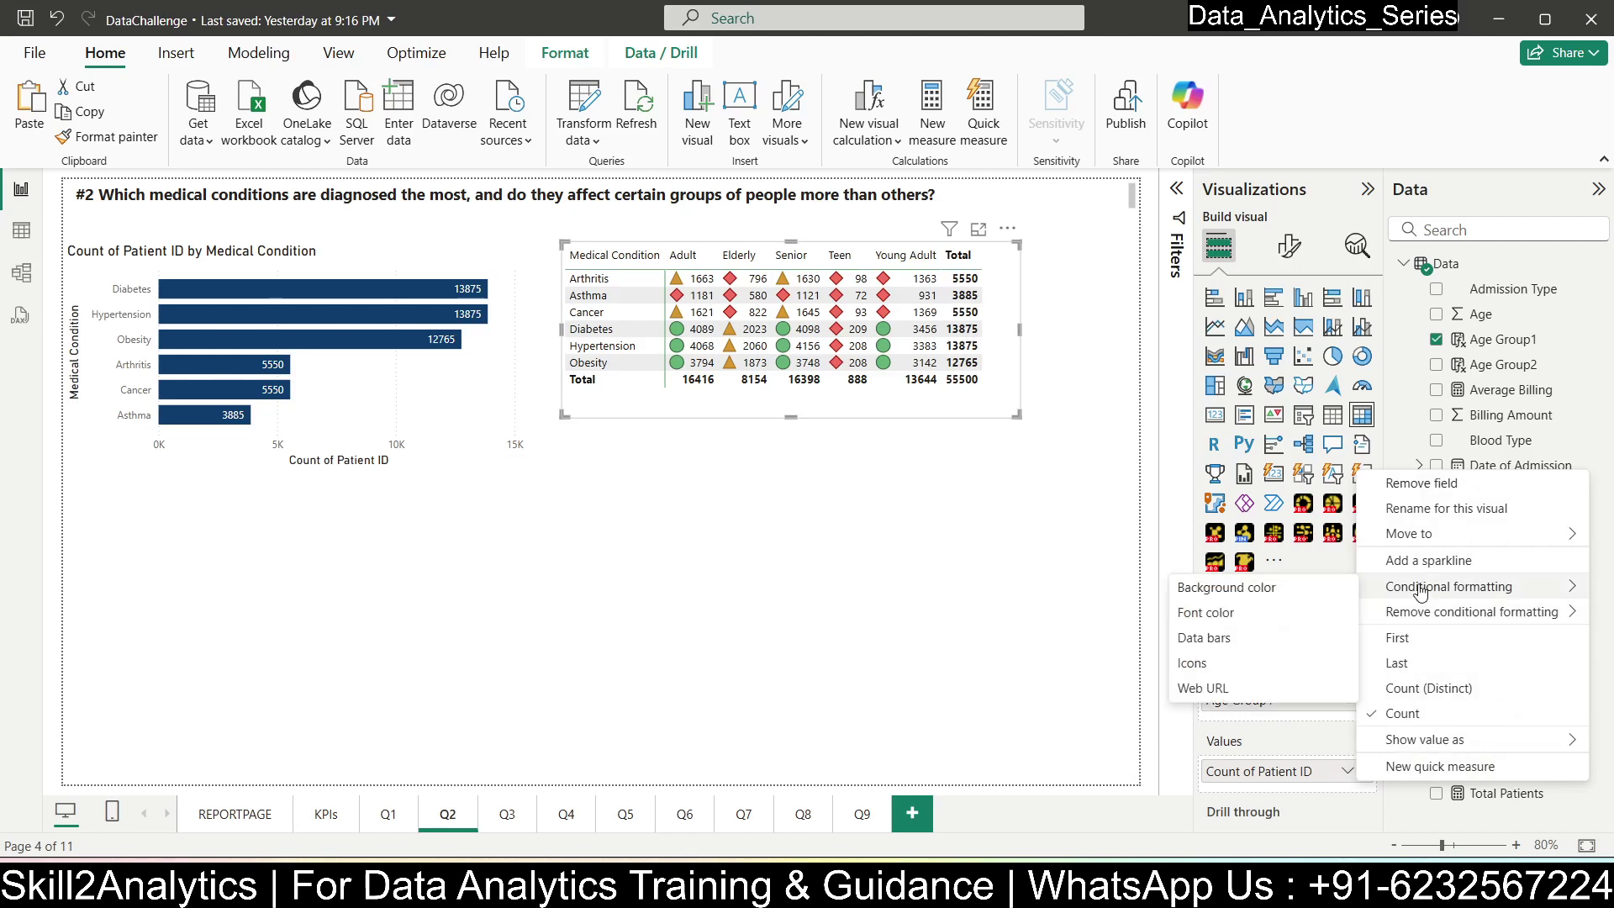
mouse_move(1433, 620)
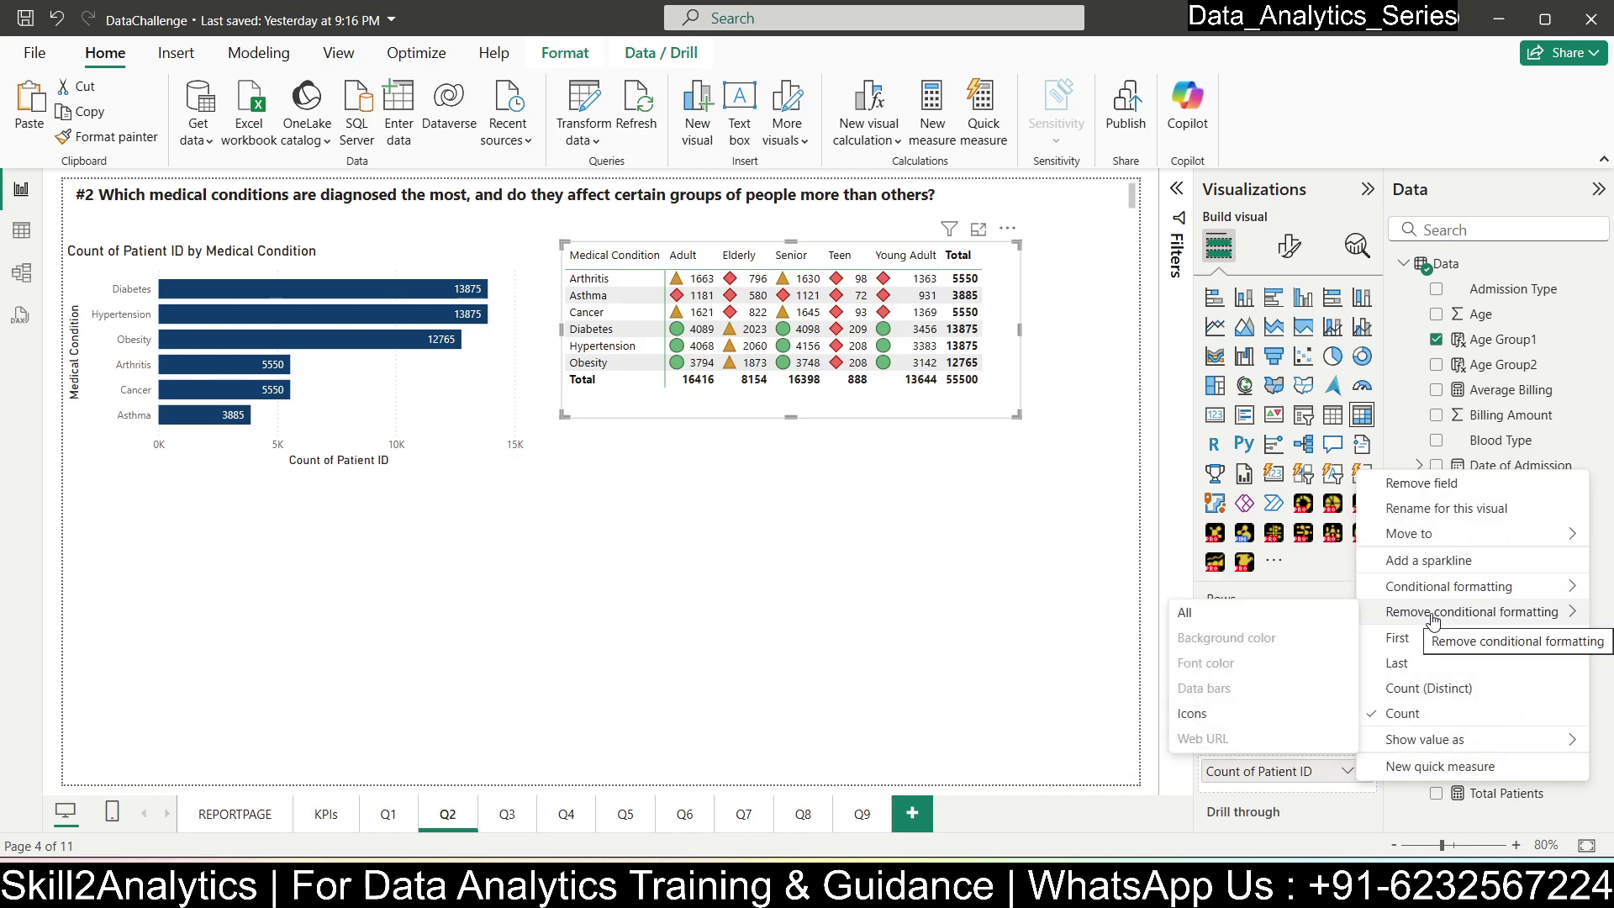
click(1185, 612)
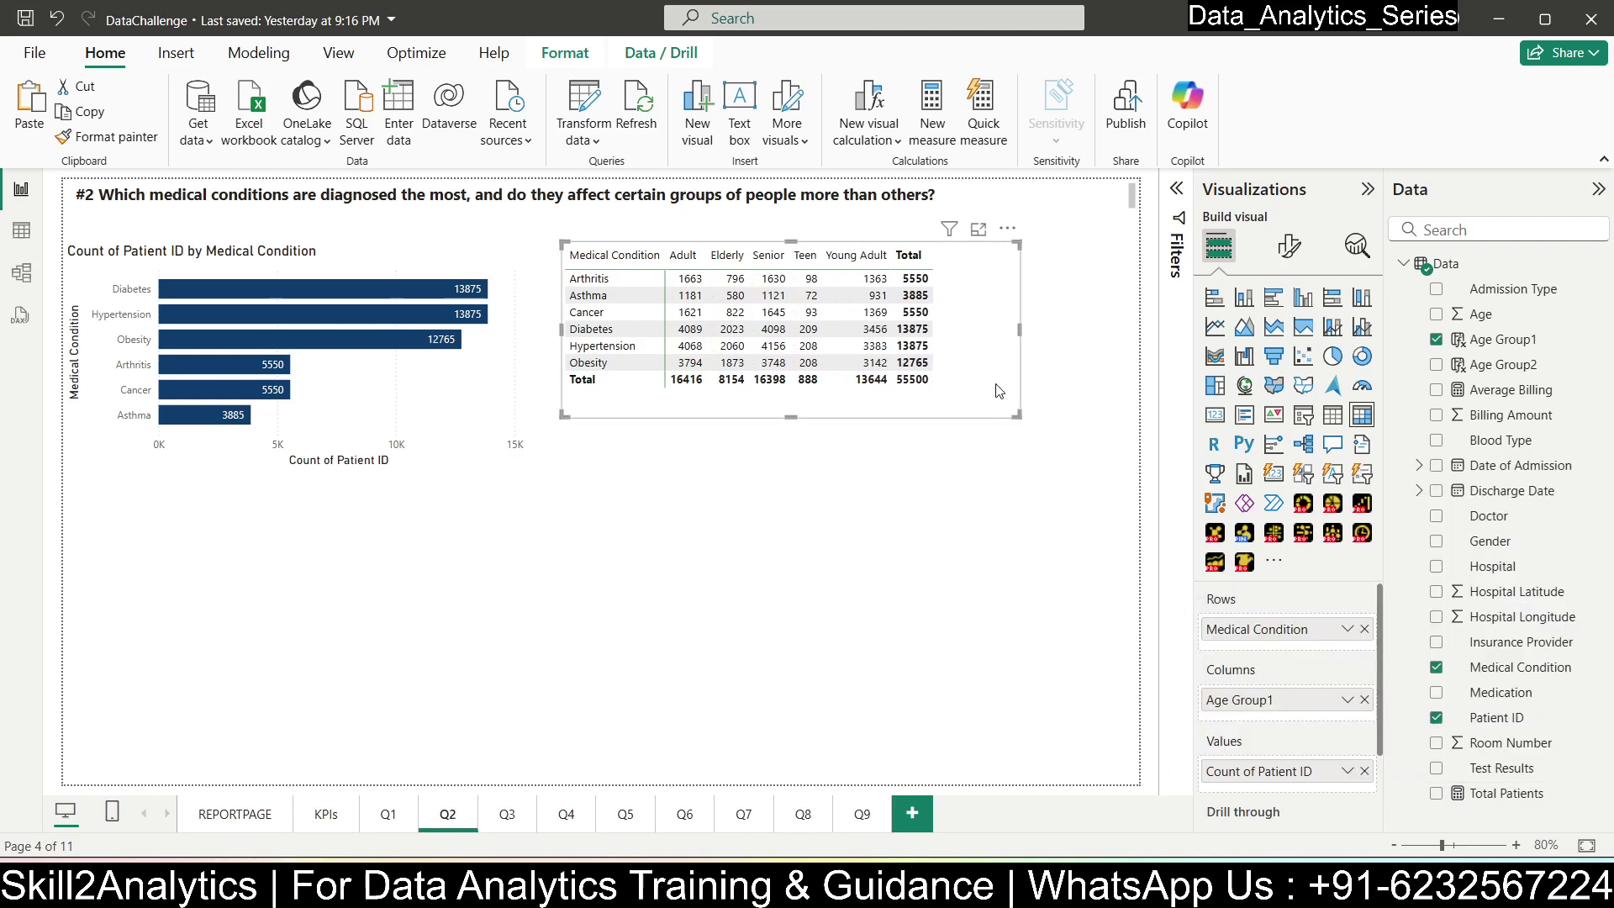
- Apply data bars with the default settings to the matrix's Patient ID counts
click(1347, 771)
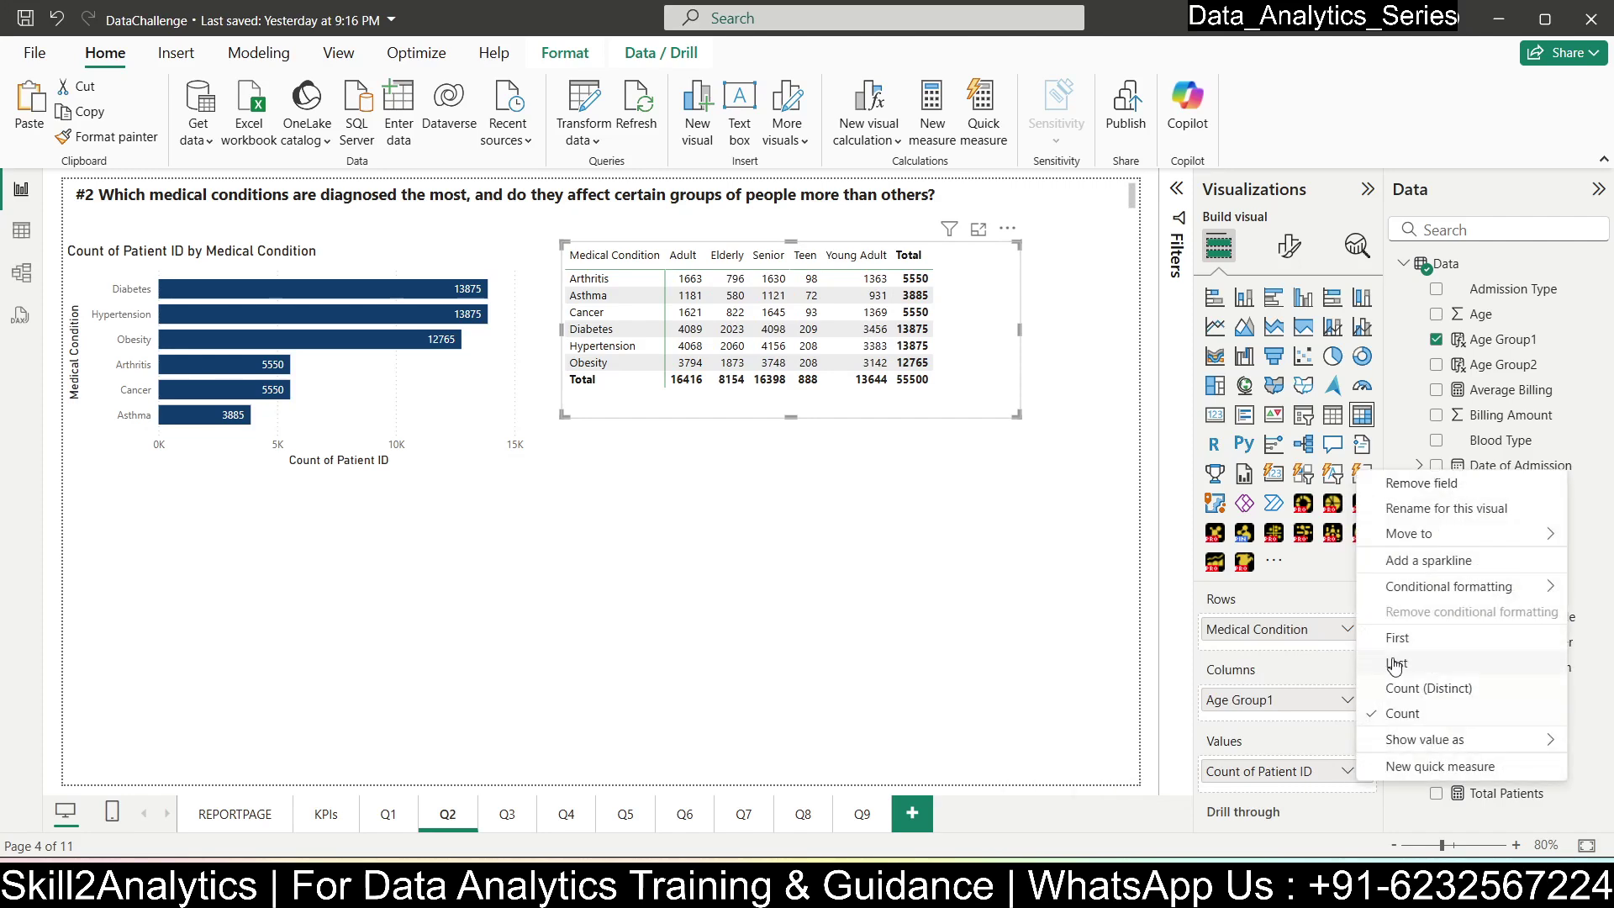
mouse_move(1421, 593)
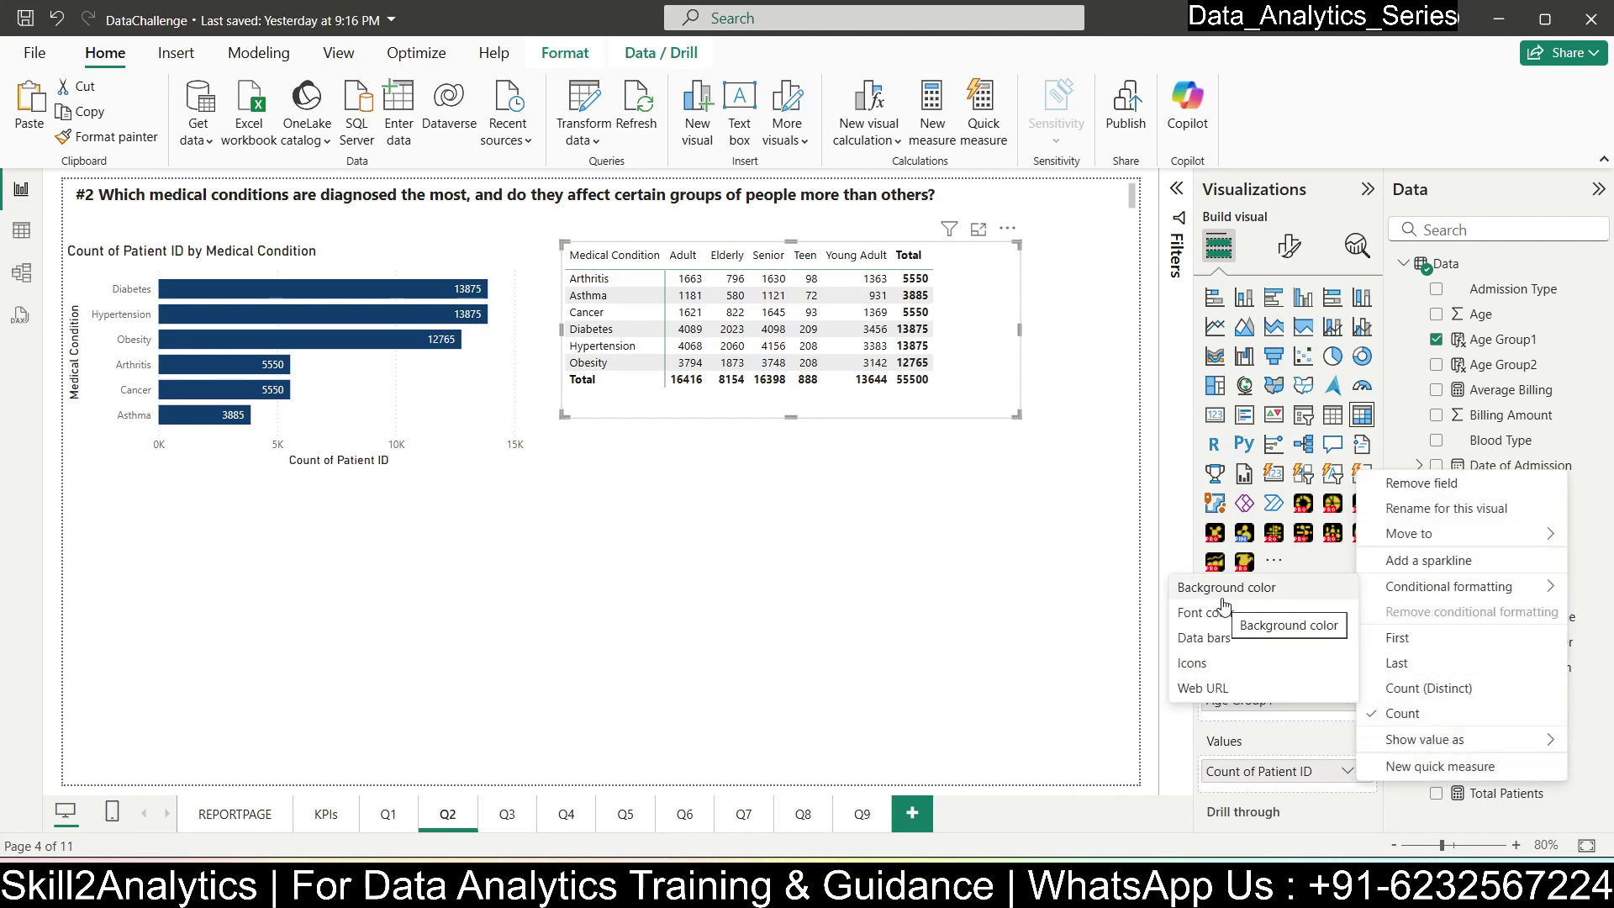
click(1215, 644)
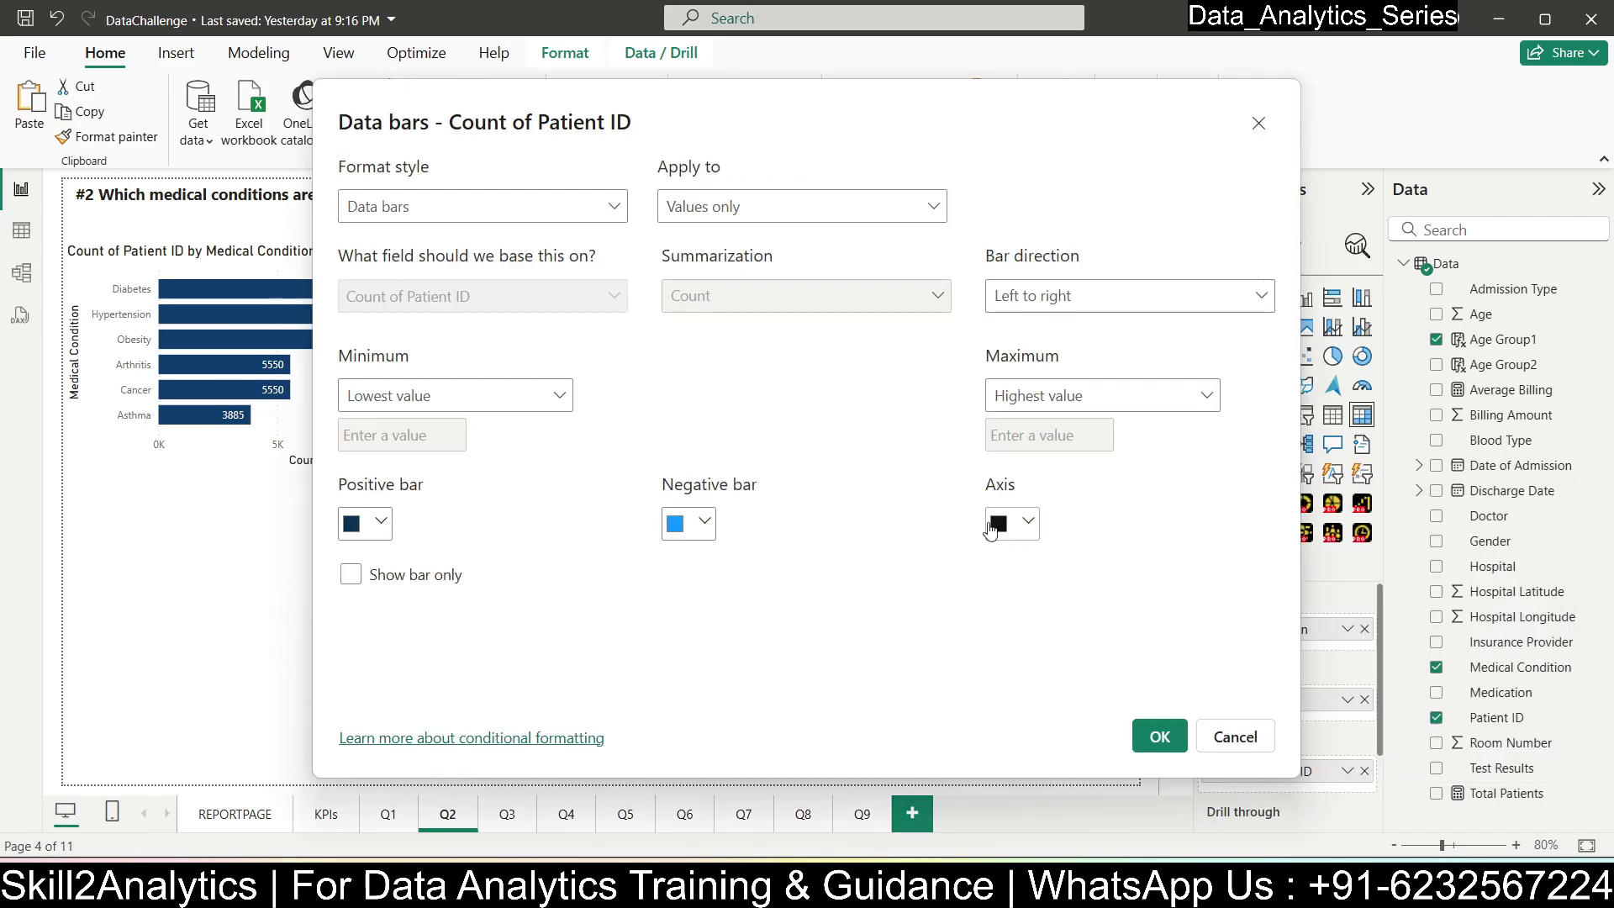
click(1157, 738)
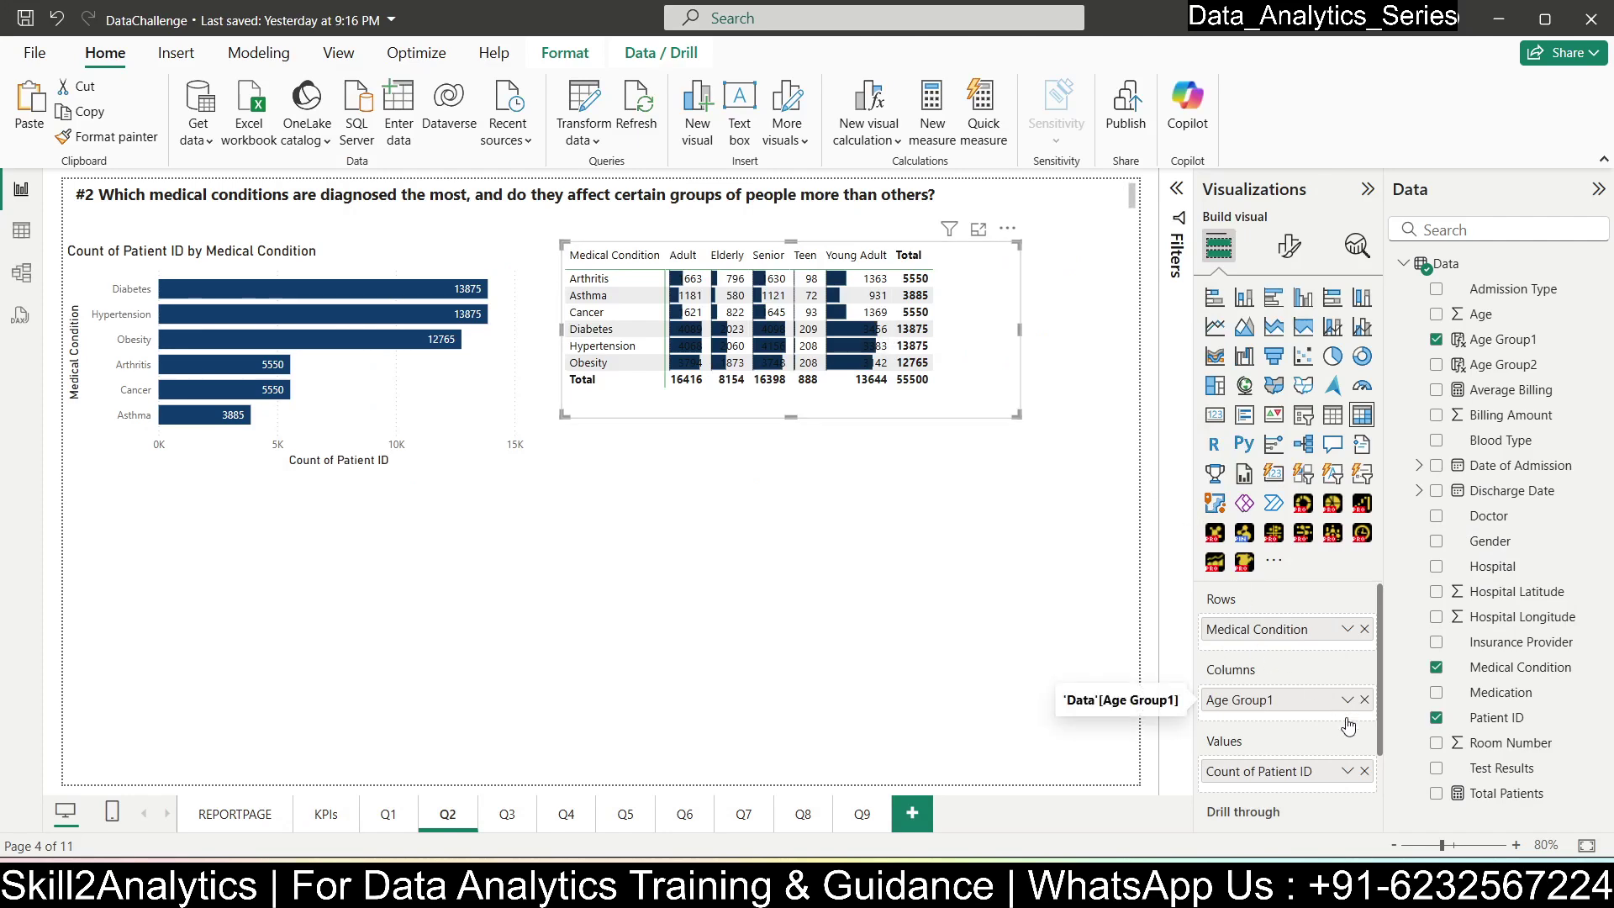
- Clear the data bar formatting from the matrix's Patient ID counts
click(1346, 772)
mouse_move(1408, 614)
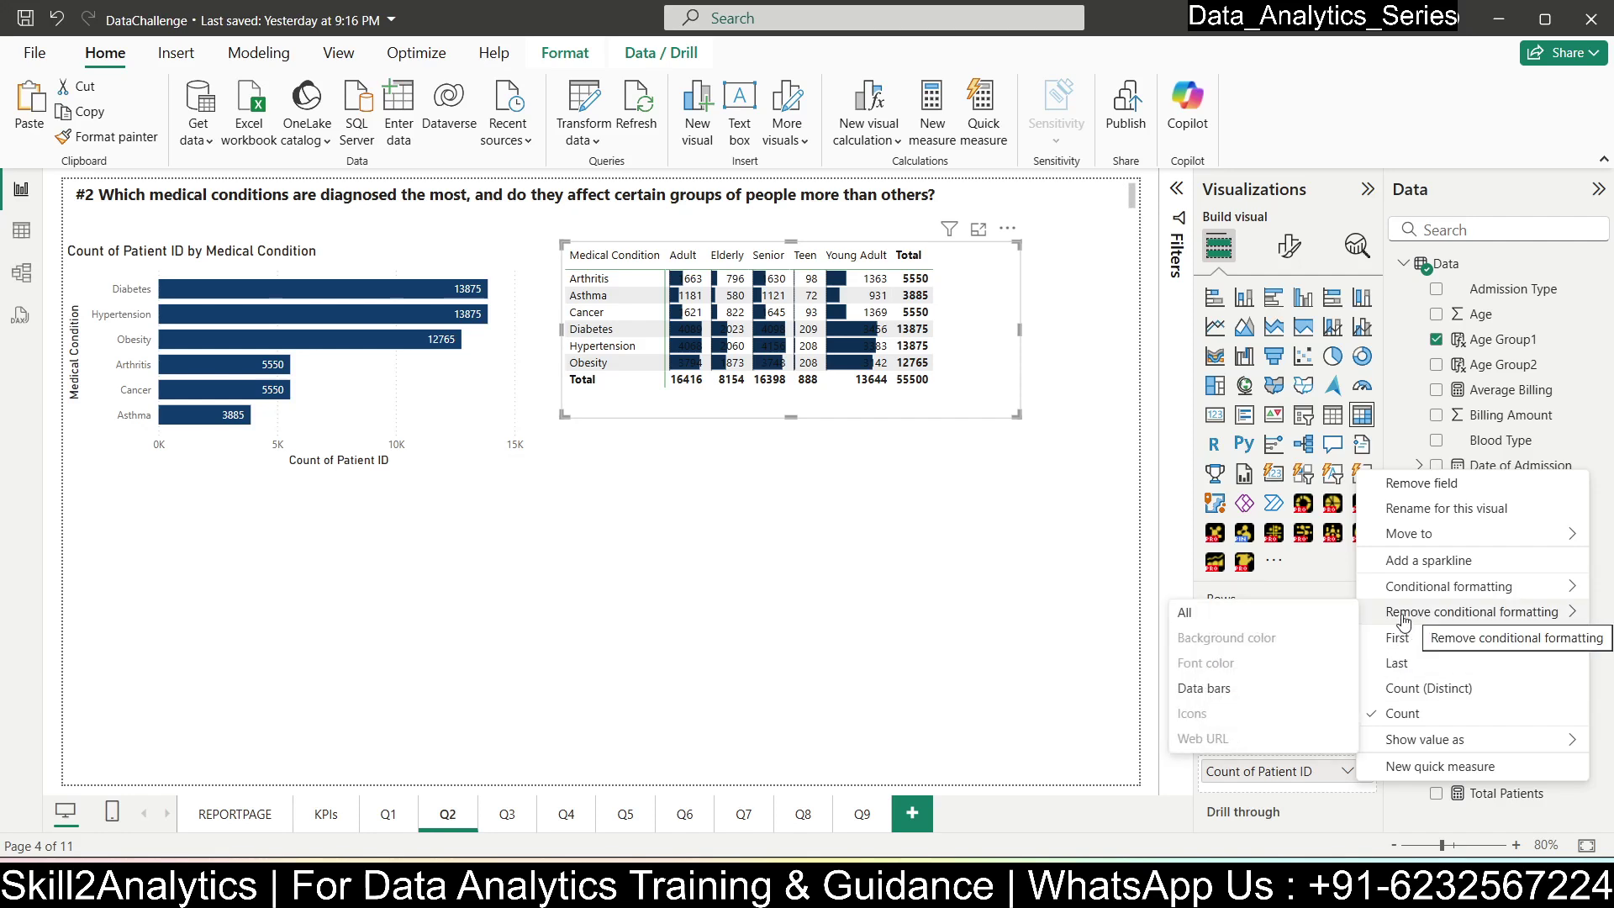
click(1215, 627)
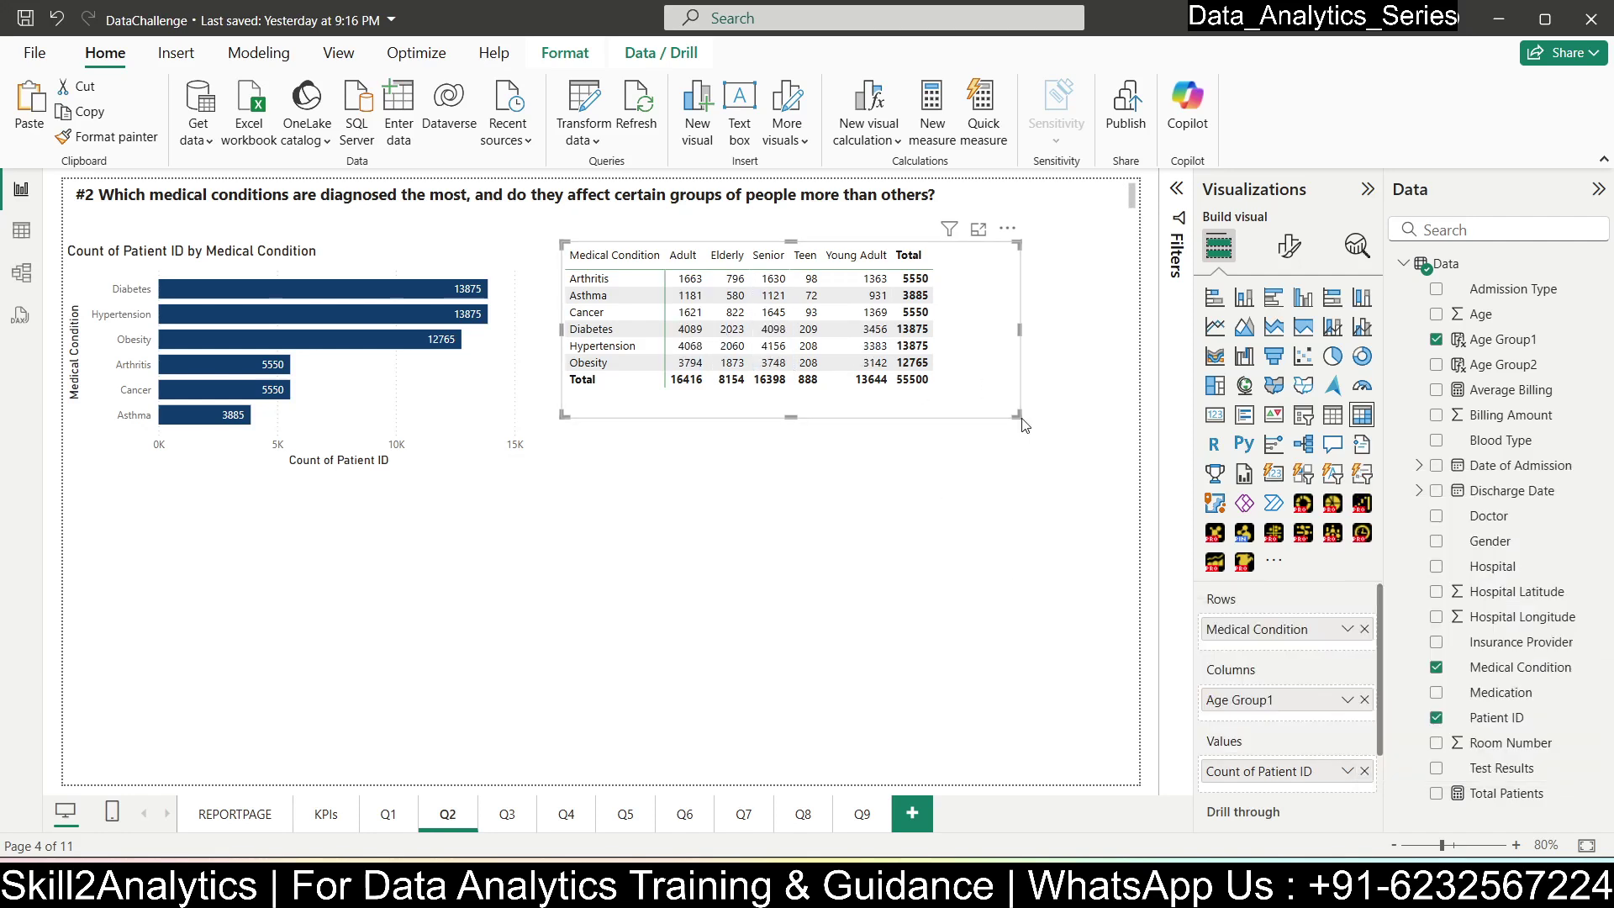
- Narrow the Age Group1 matrix slightly and place a copy of it directly below
drag(1018, 414, 983, 414)
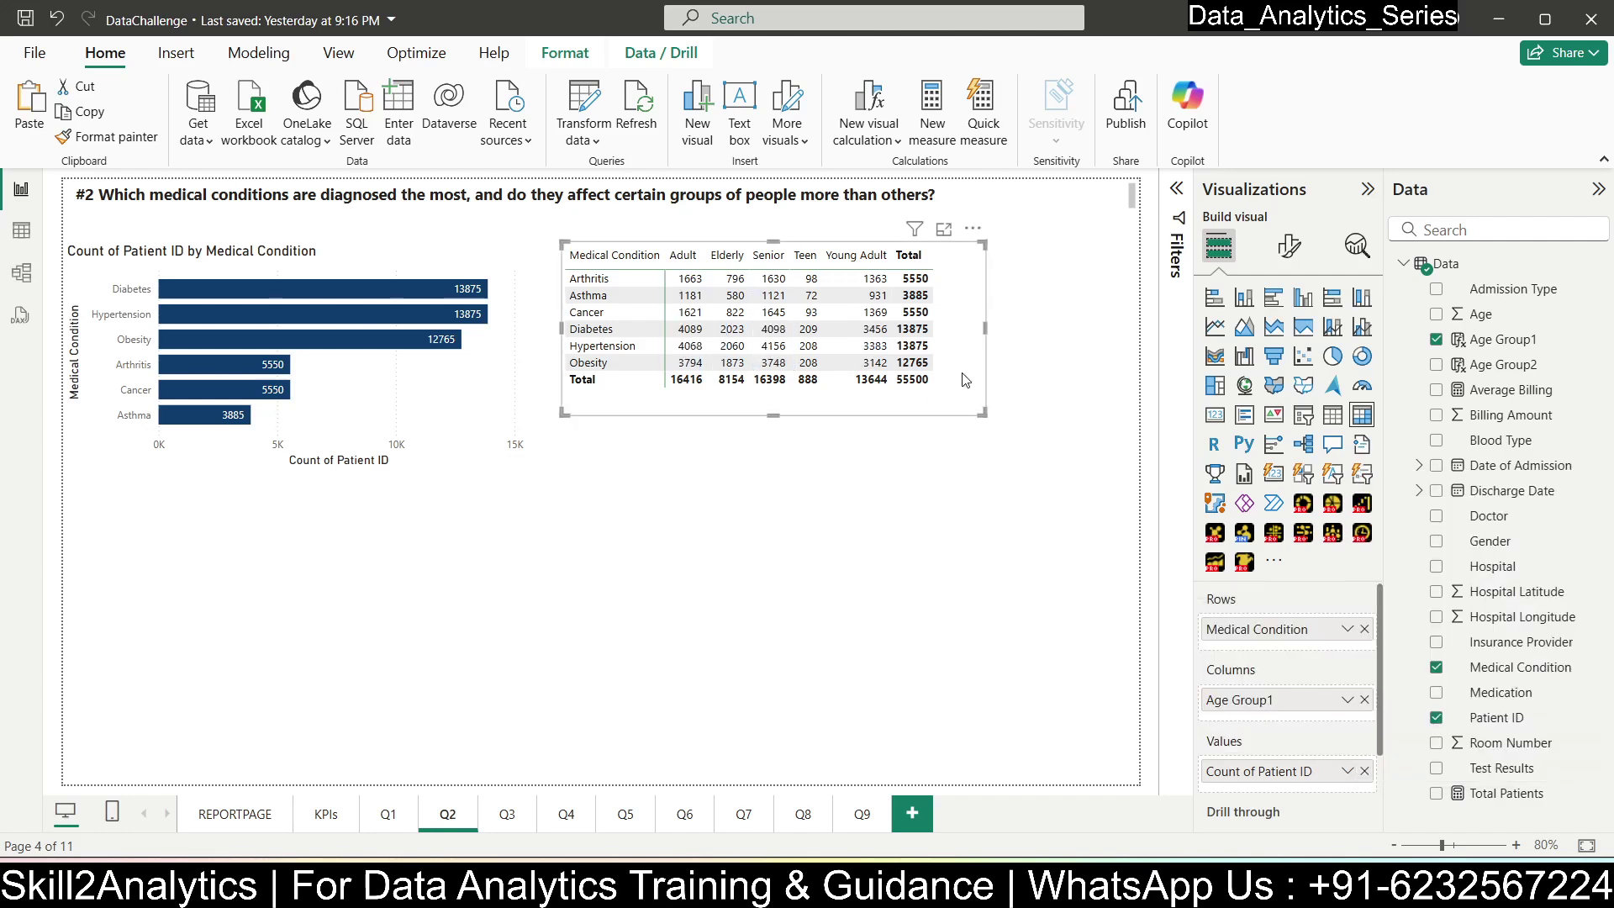
key(ctrl+c)
key(ctrl+v)
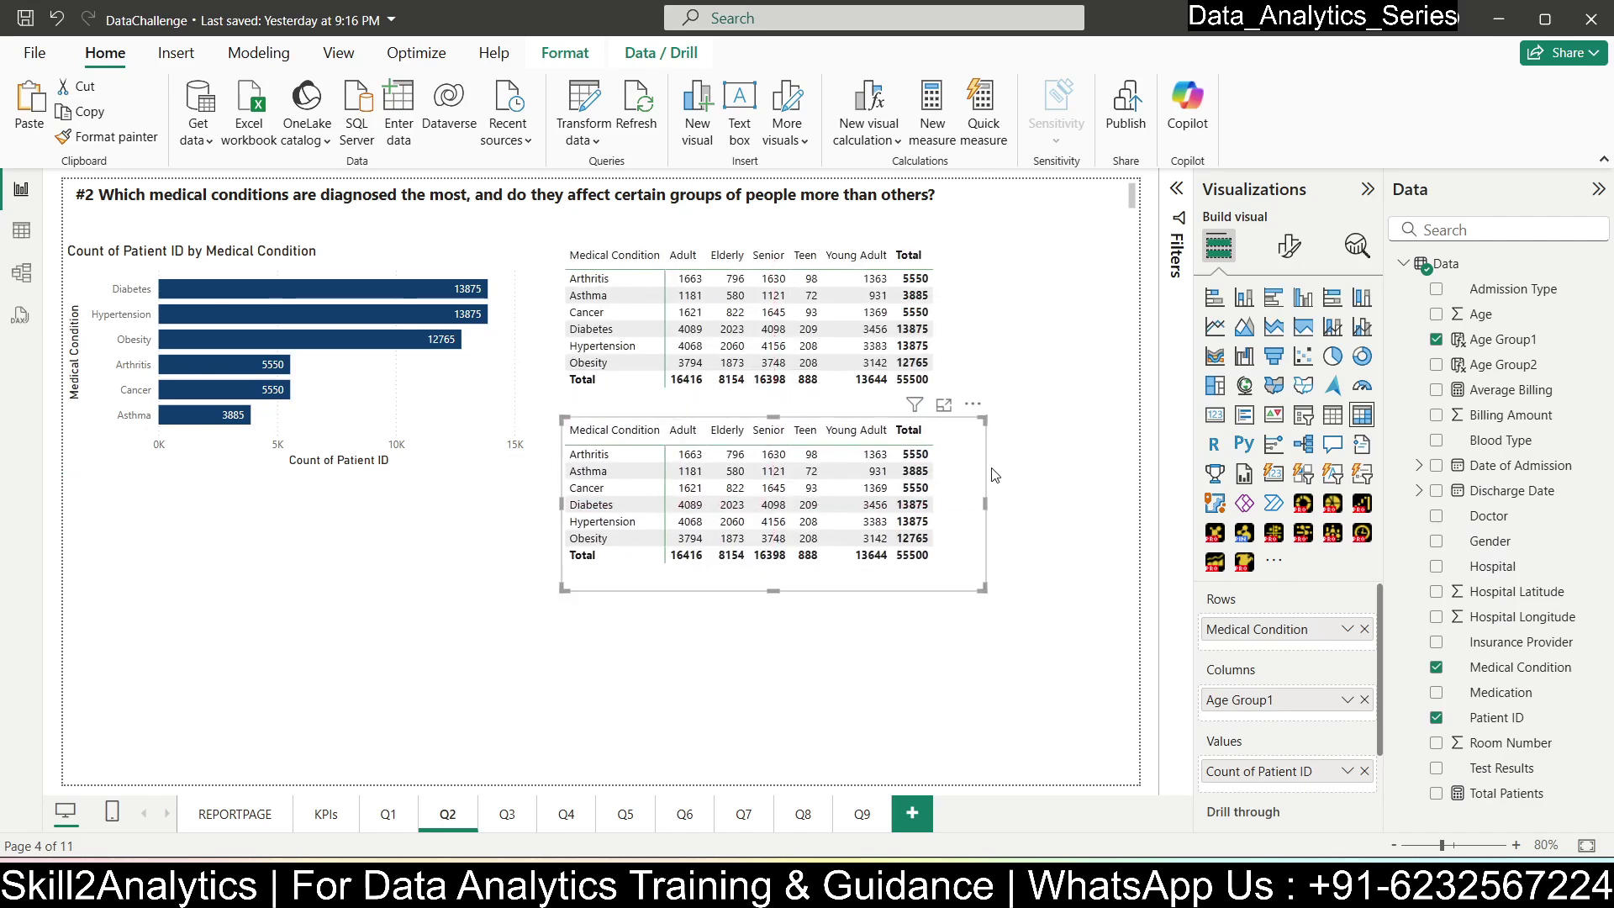
- Replace Age Group1 with Age Group2 in the copied matrix's columns and widen the matrix to fit all columns
click(1364, 699)
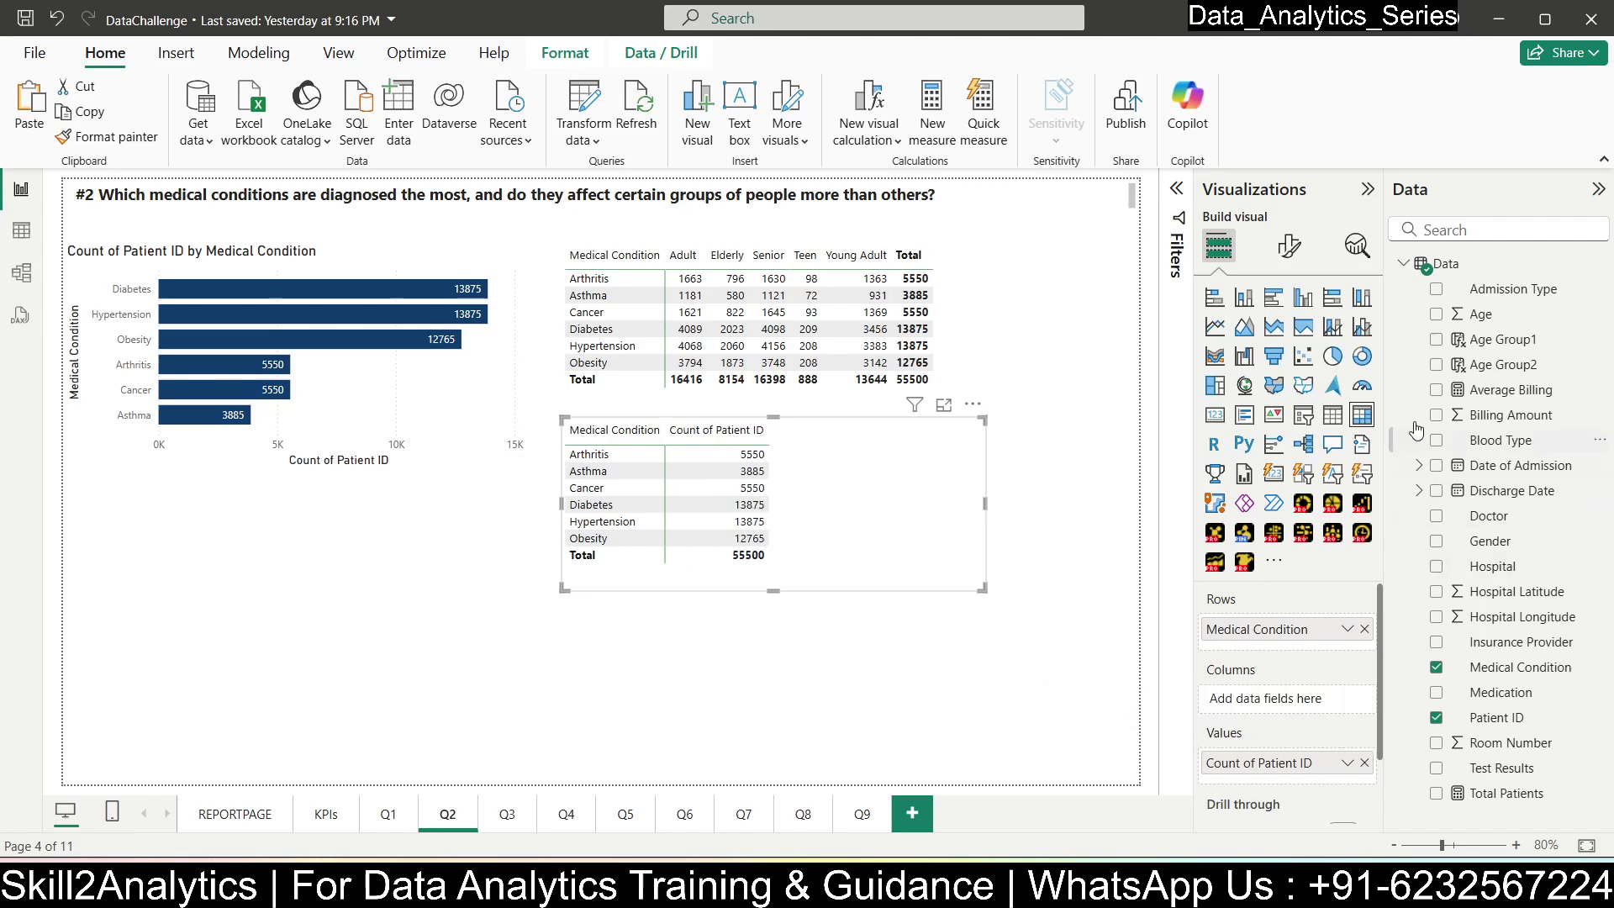
click(1436, 364)
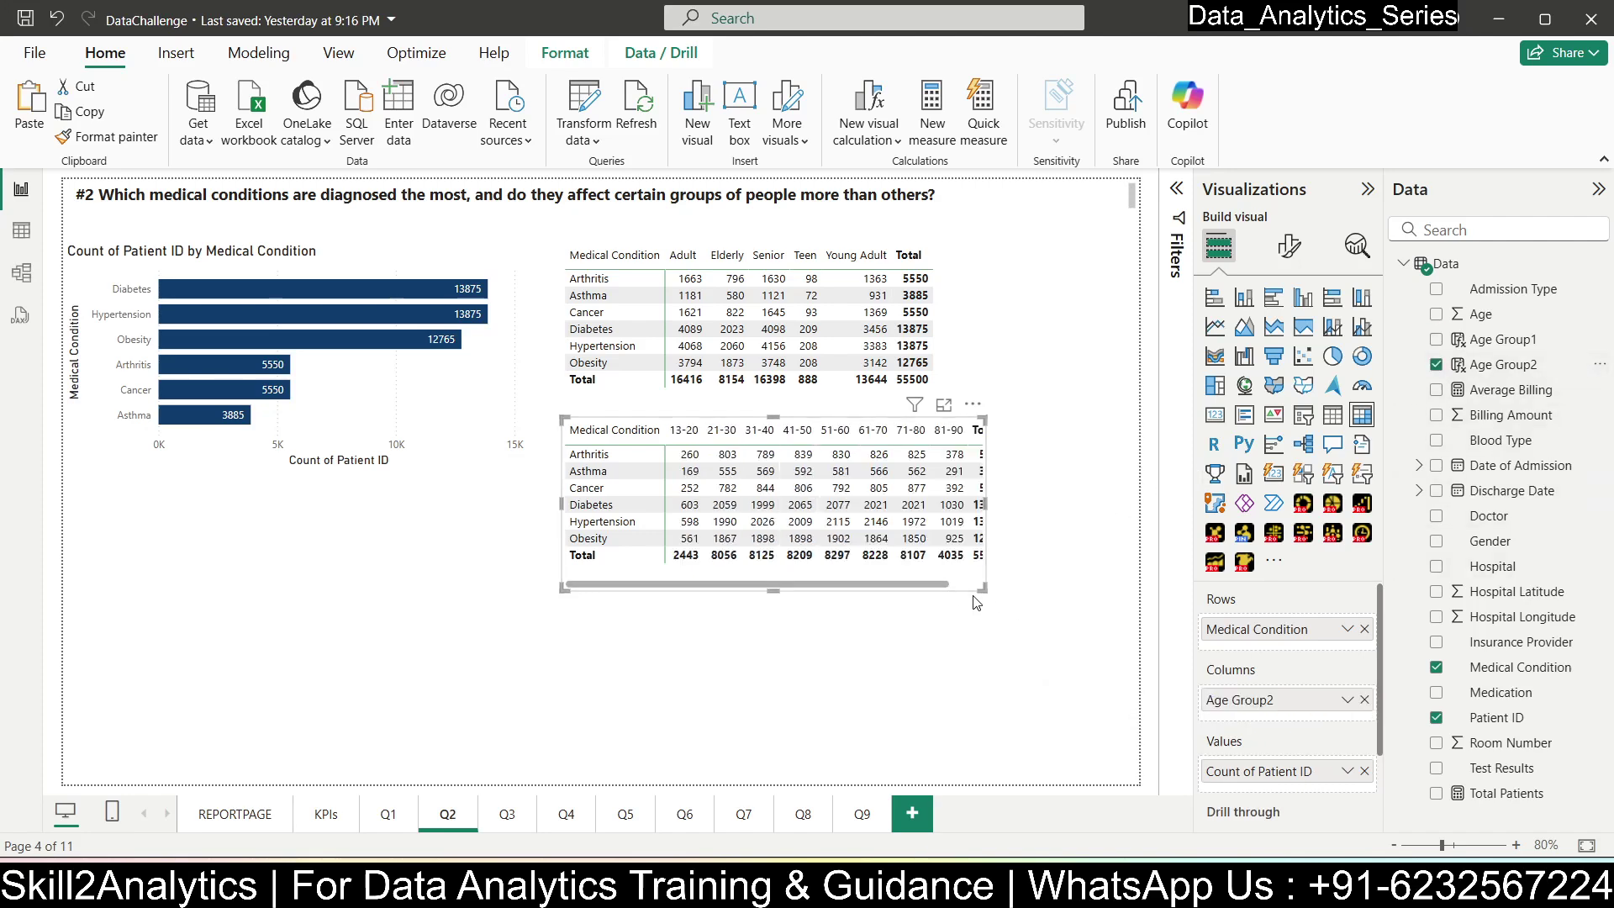
drag(981, 589, 1044, 581)
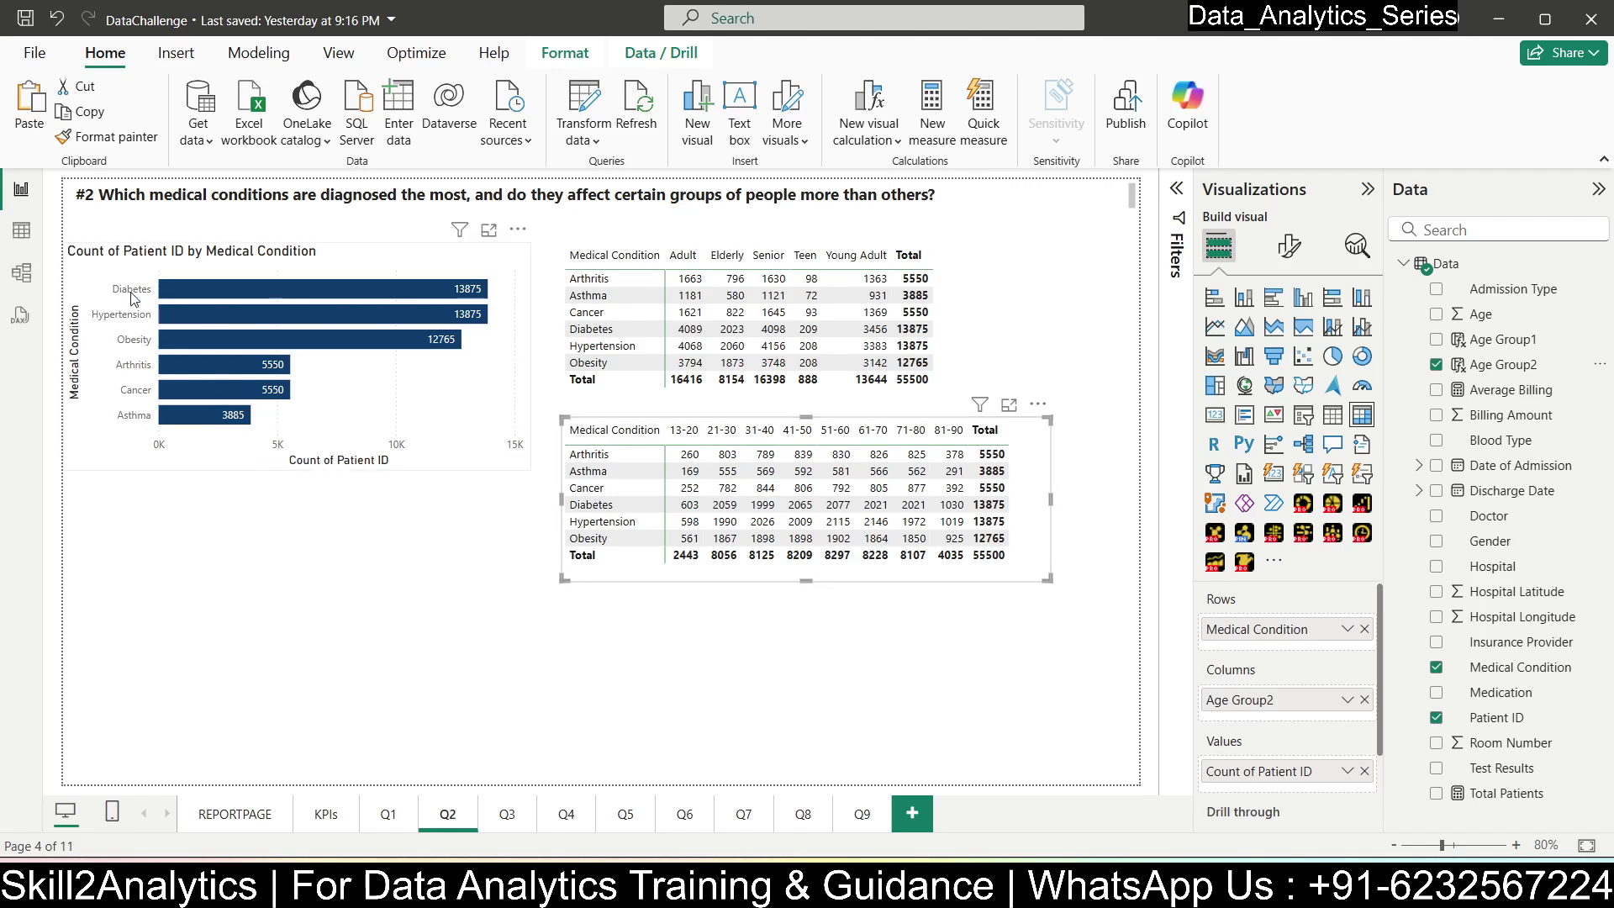
- Add a Gender slicer, shorten it and place it directly below the medical condition bar chart
click(771, 687)
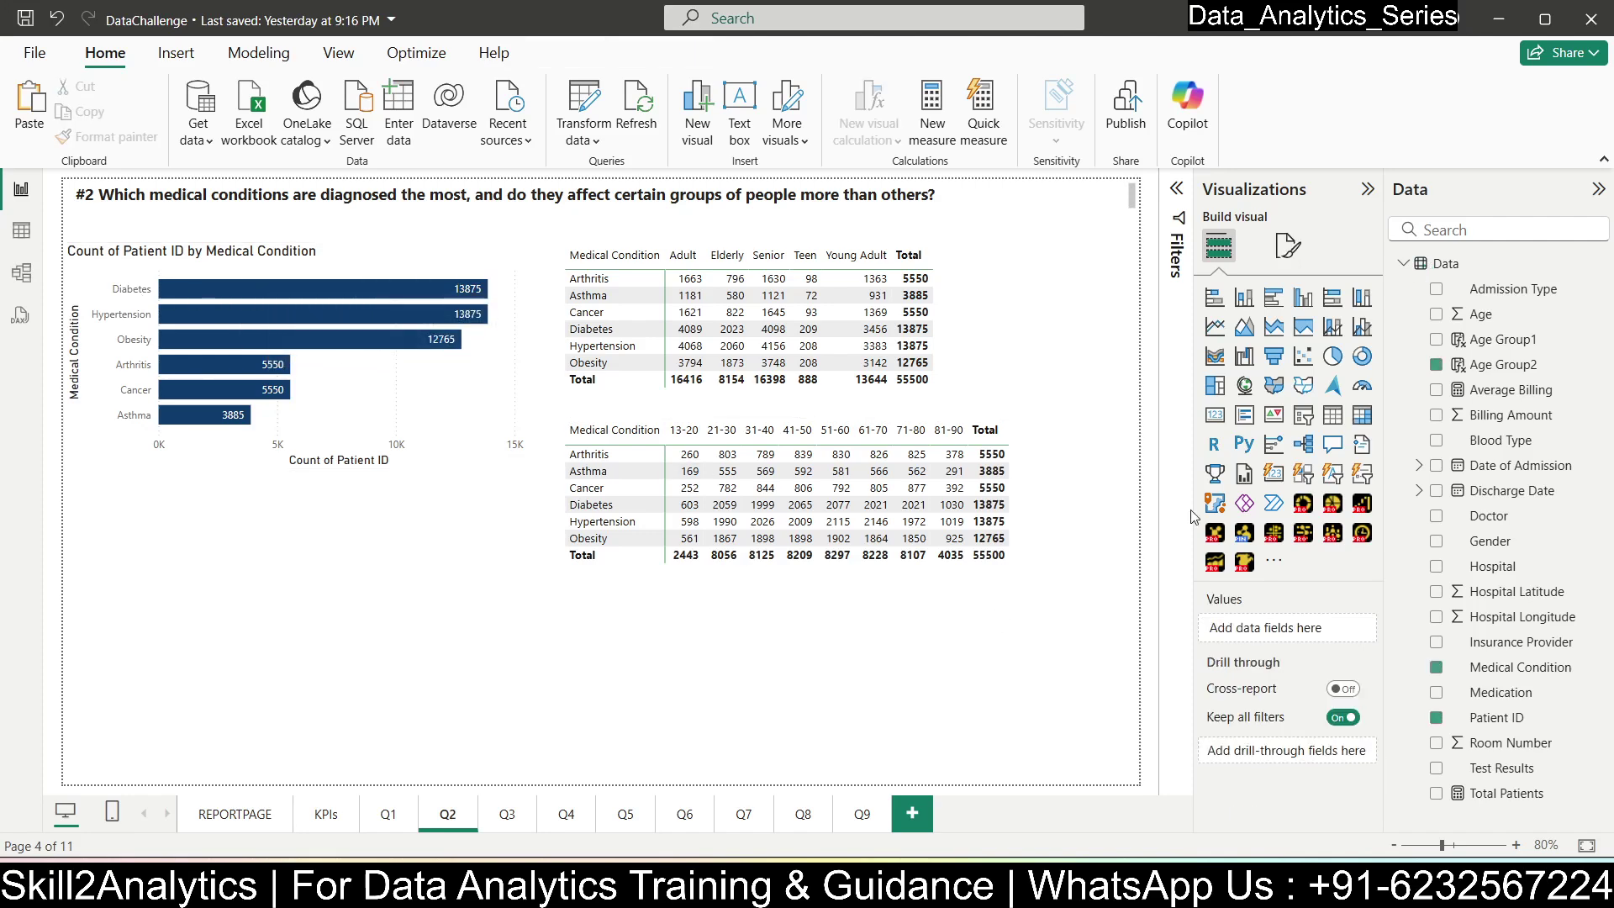
click(1303, 415)
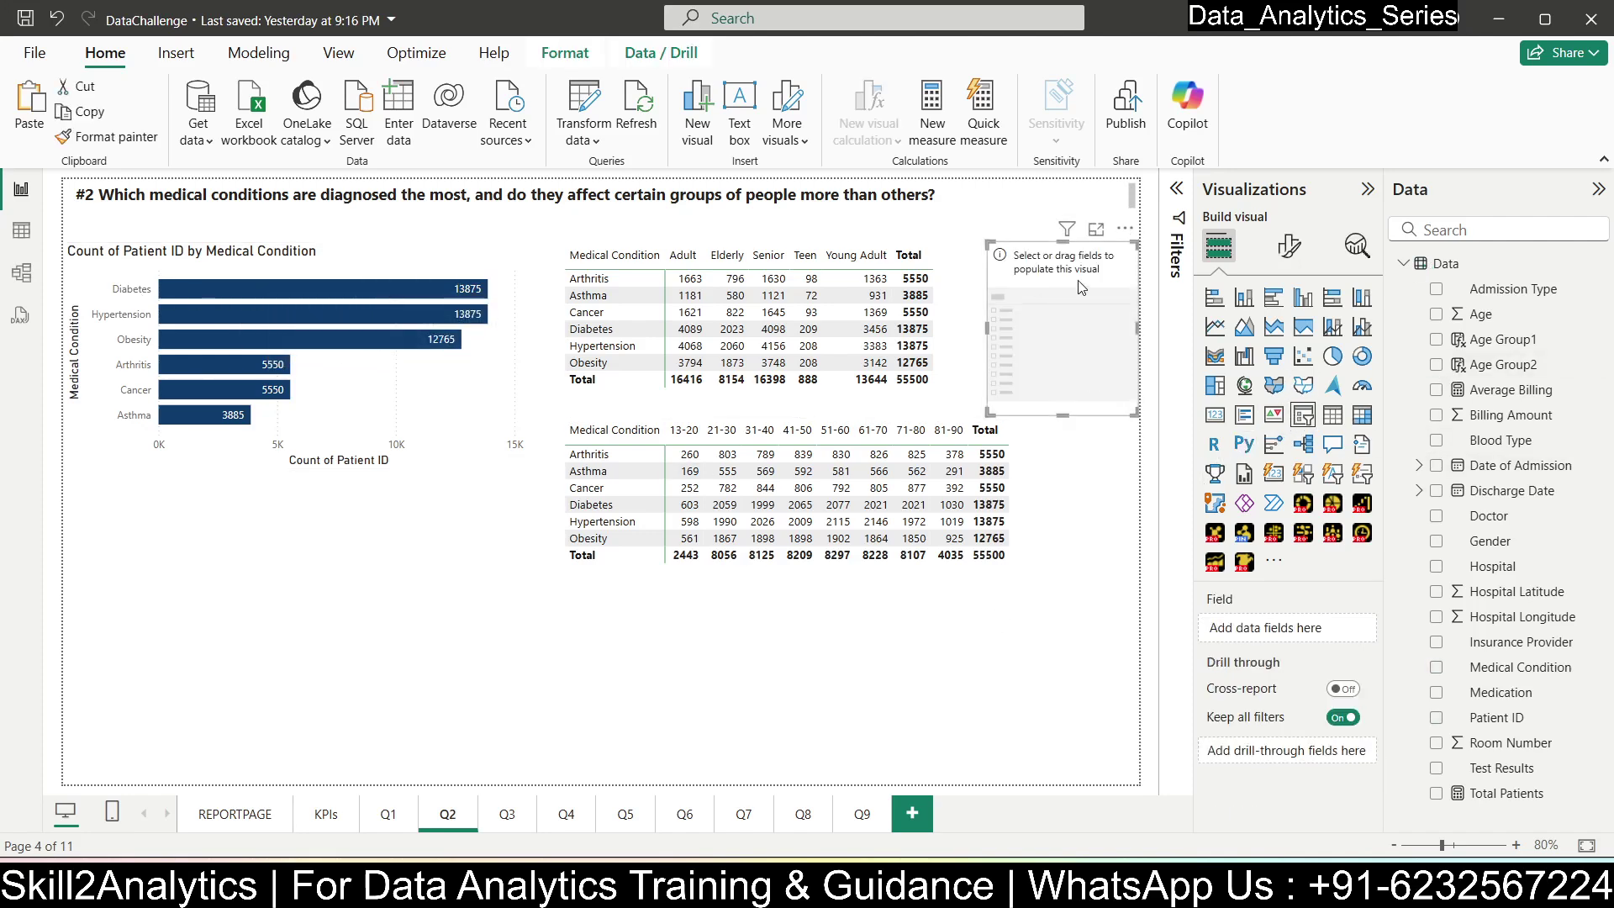
drag(1078, 282, 233, 571)
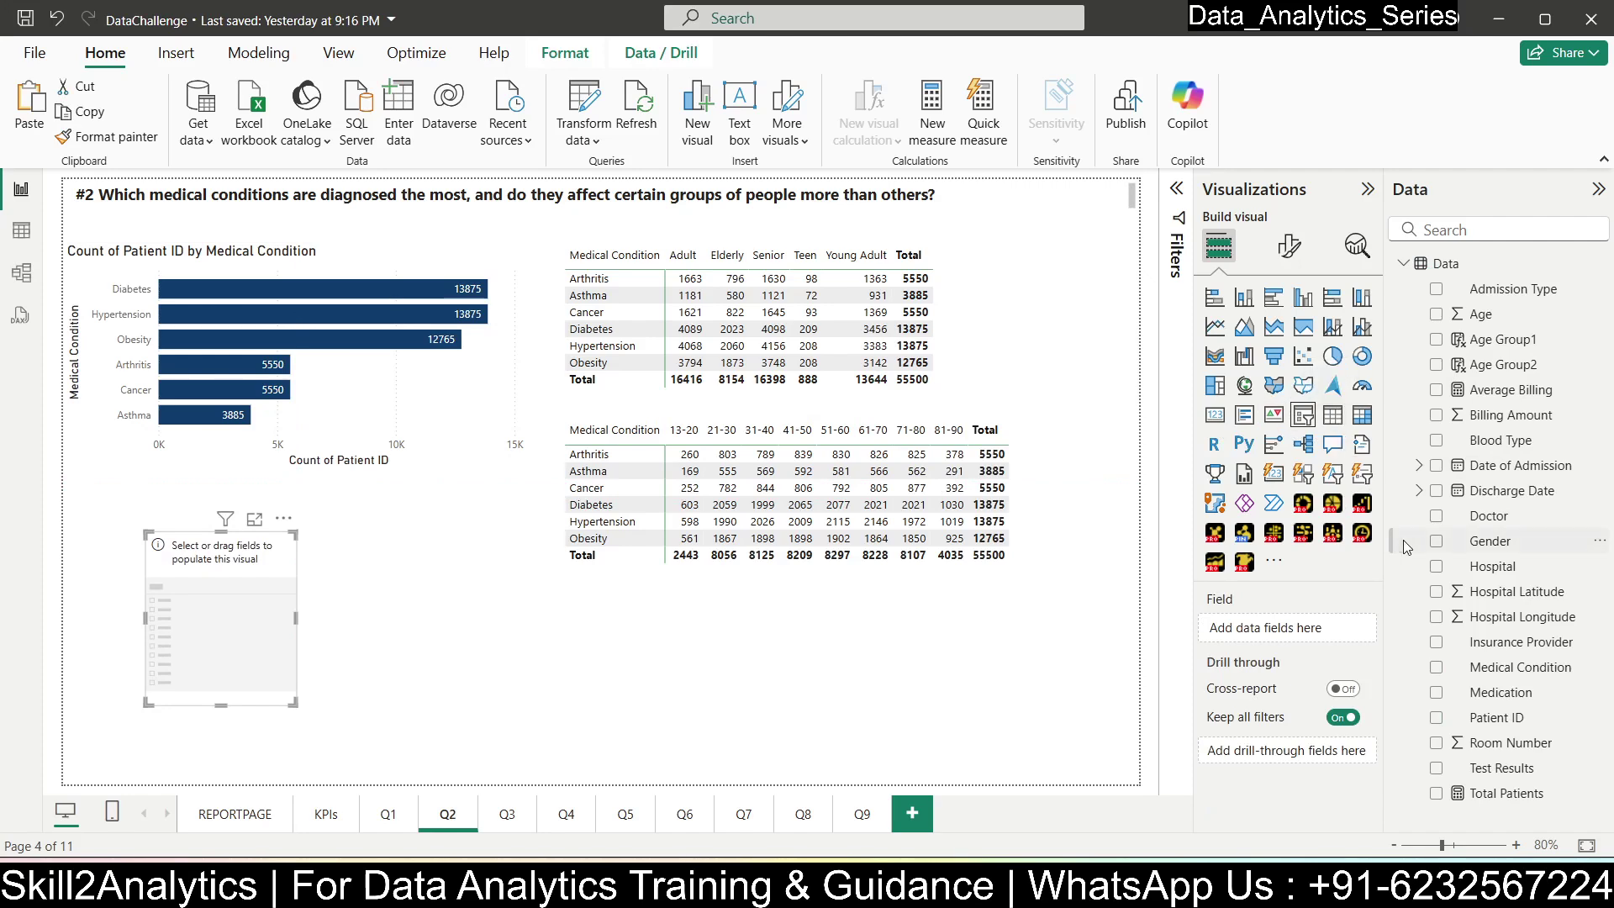
click(1437, 542)
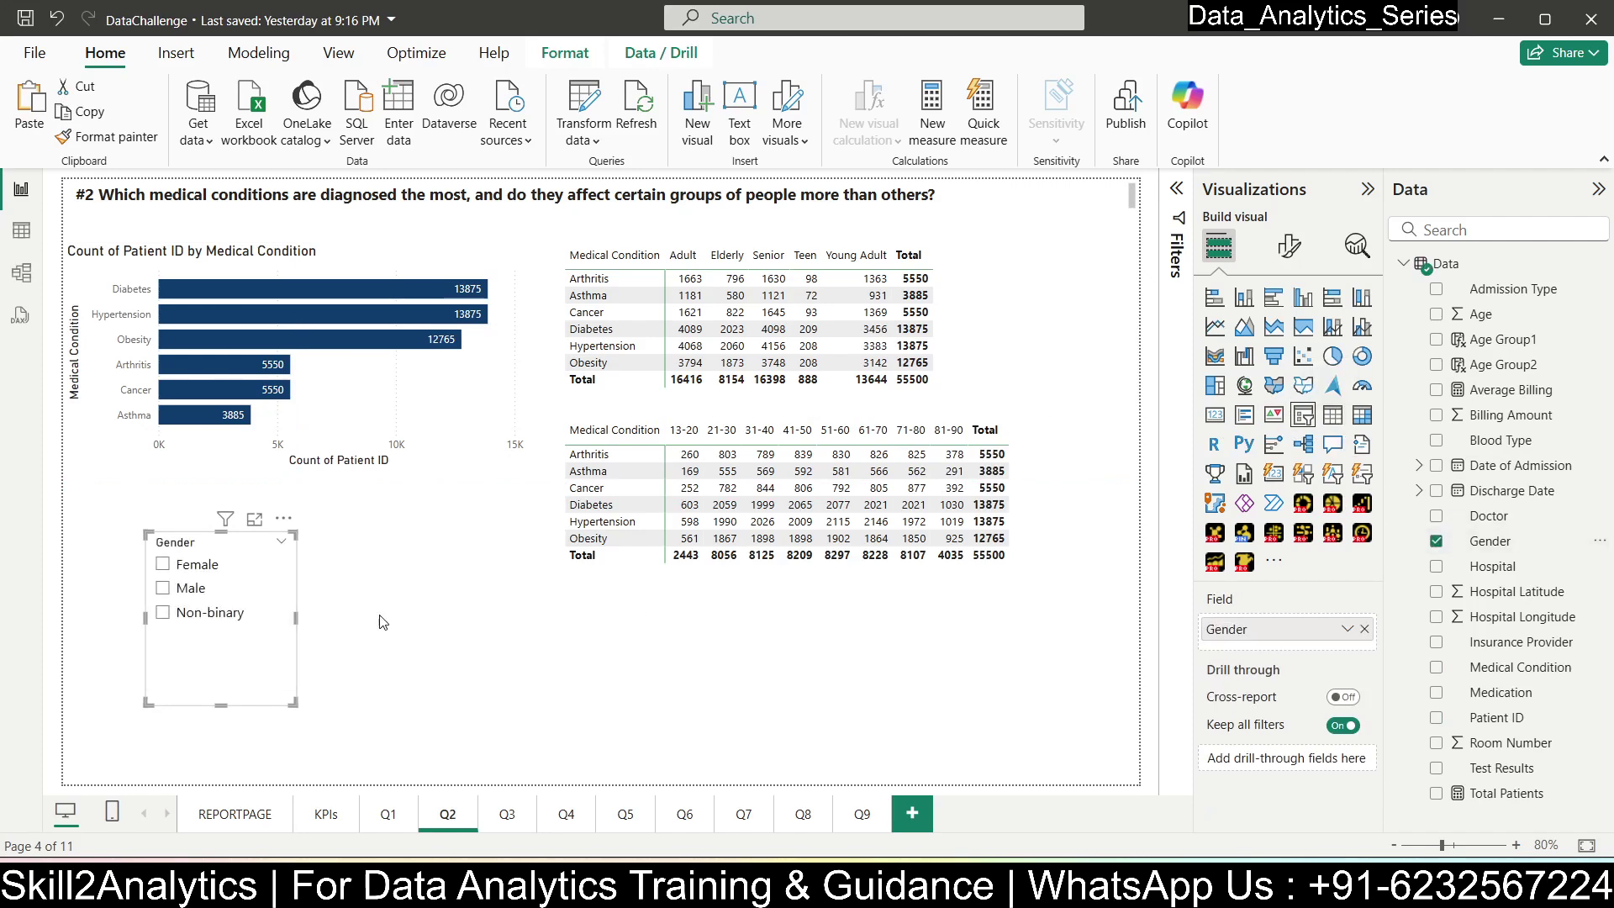
drag(293, 703, 295, 658)
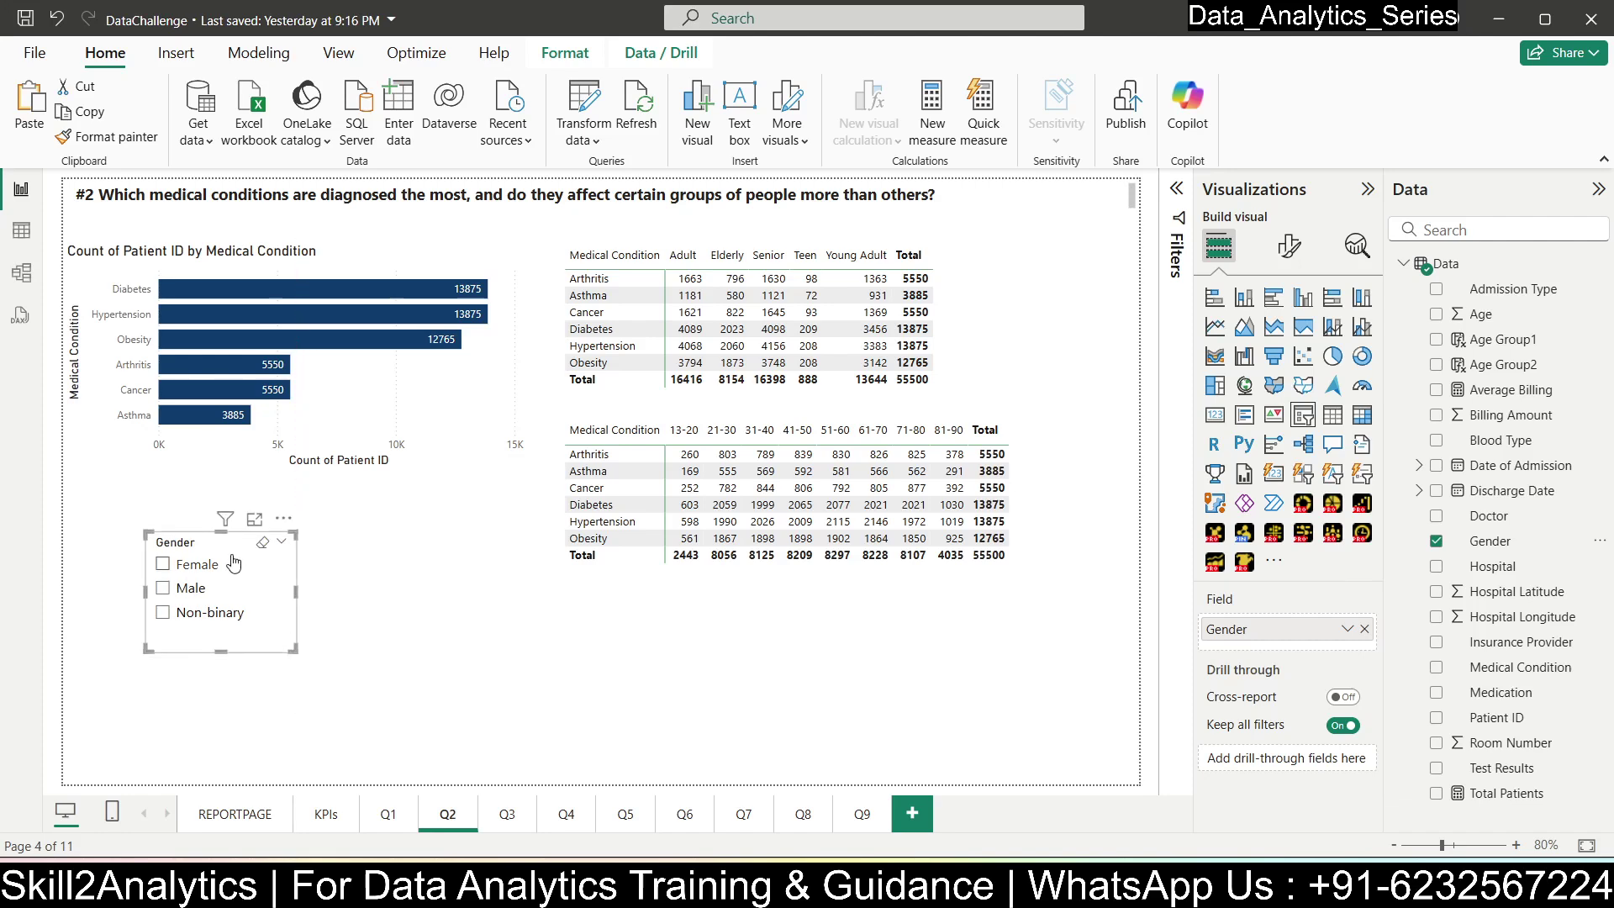
drag(203, 535, 123, 464)
- Filter the page by Male and by Female in the Gender slicer to compare the conditions, then clear the selection
click(81, 519)
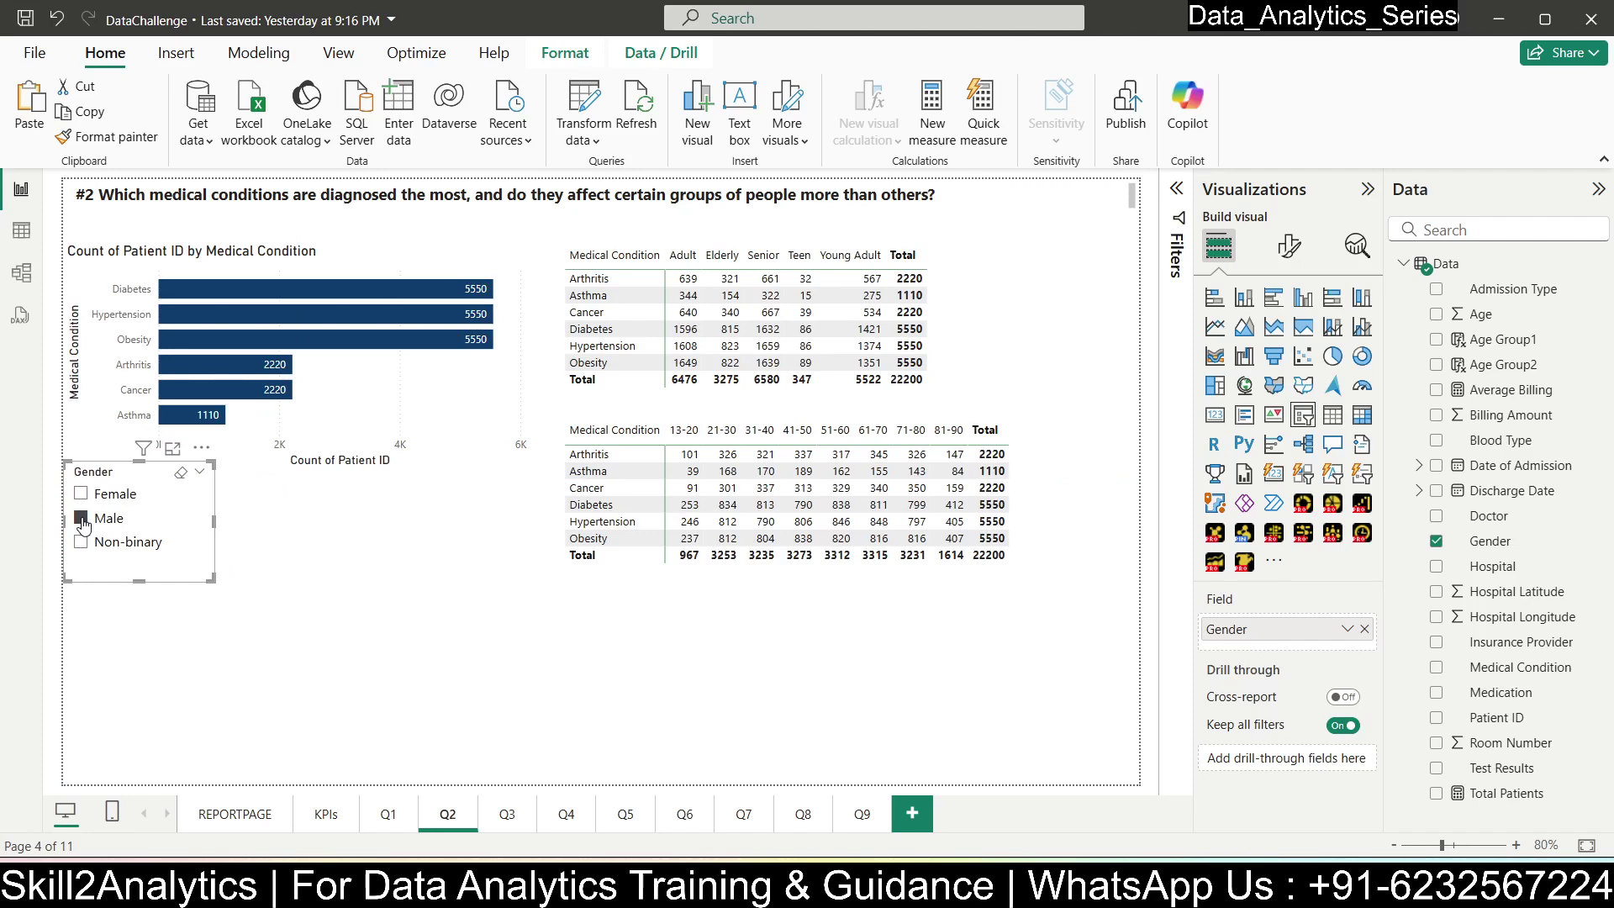
click(81, 495)
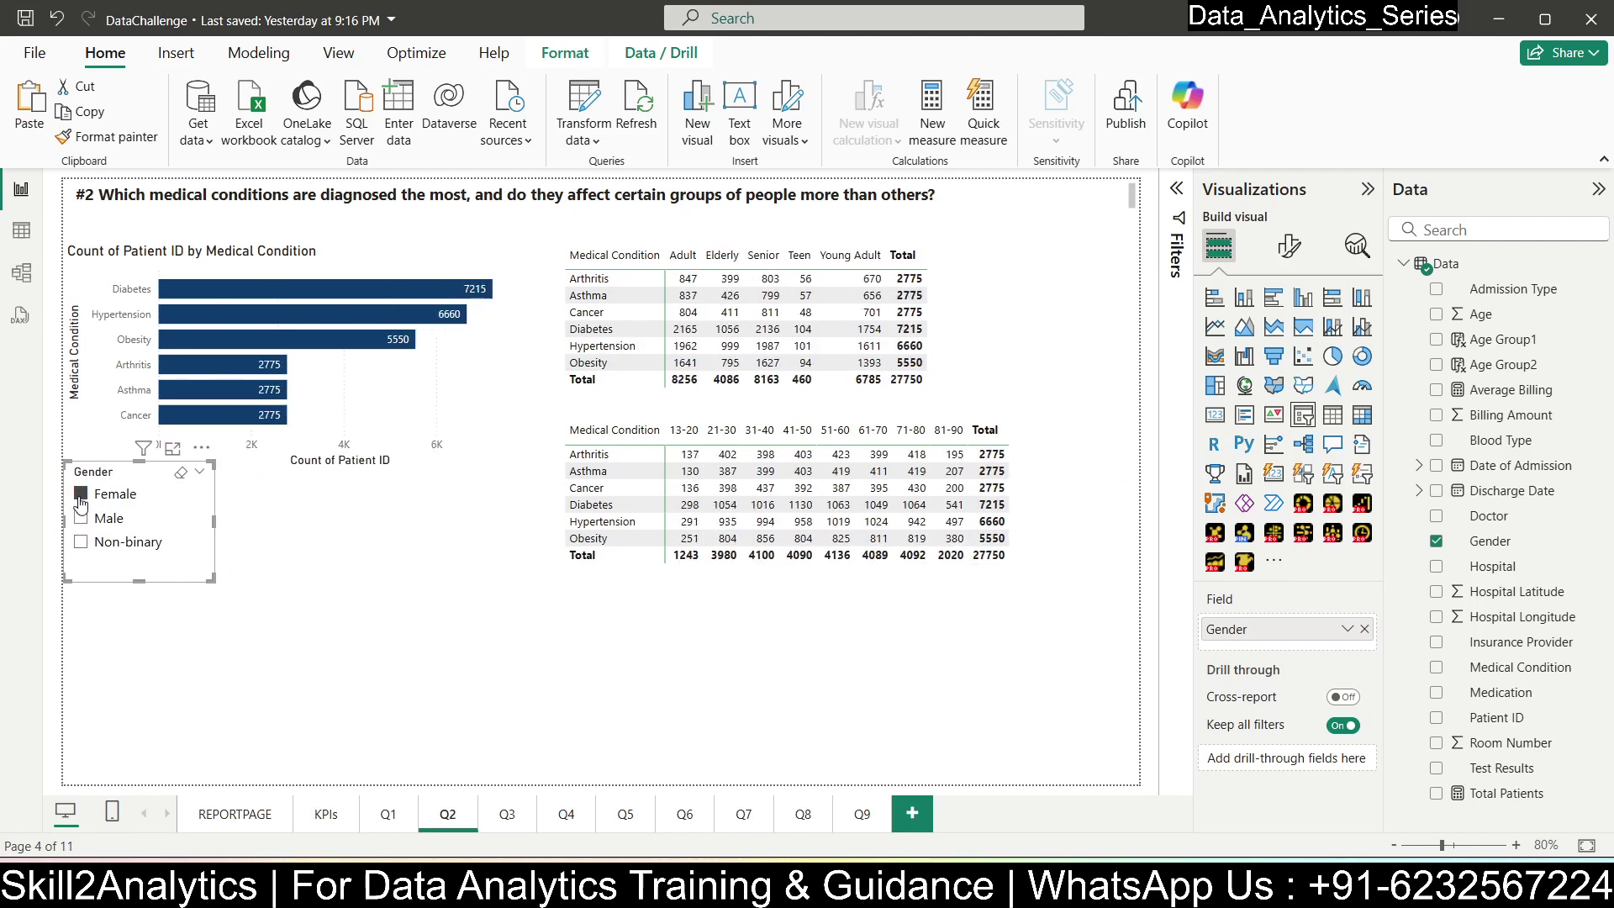
click(81, 495)
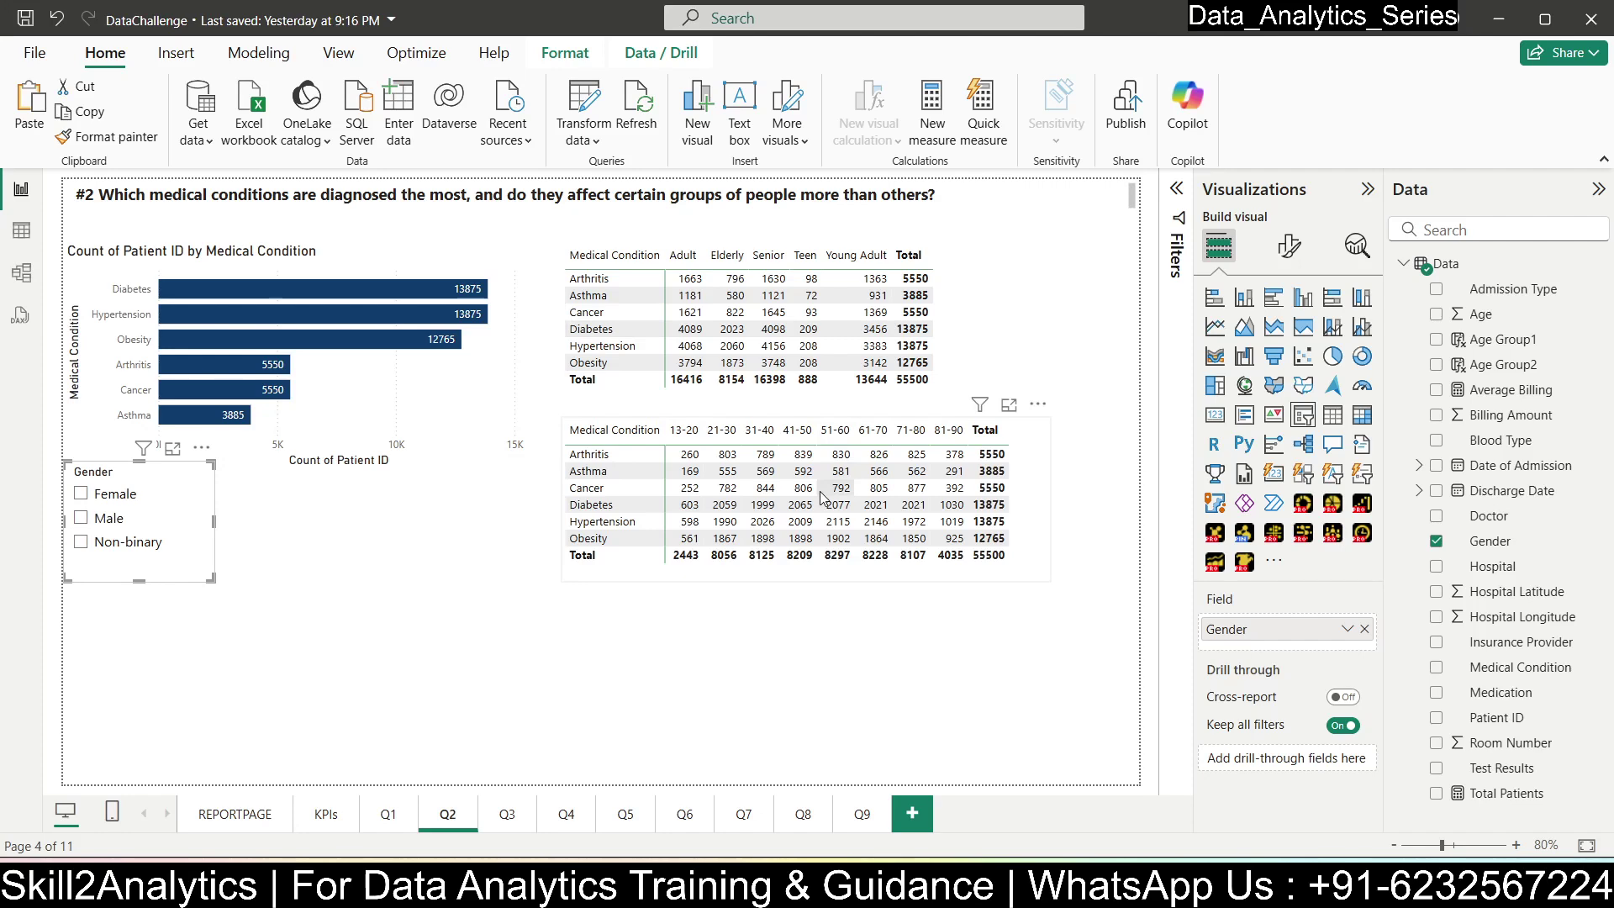
- Duplicate the Age Group2 matrix and place the copy below the Gender slicer
click(1039, 473)
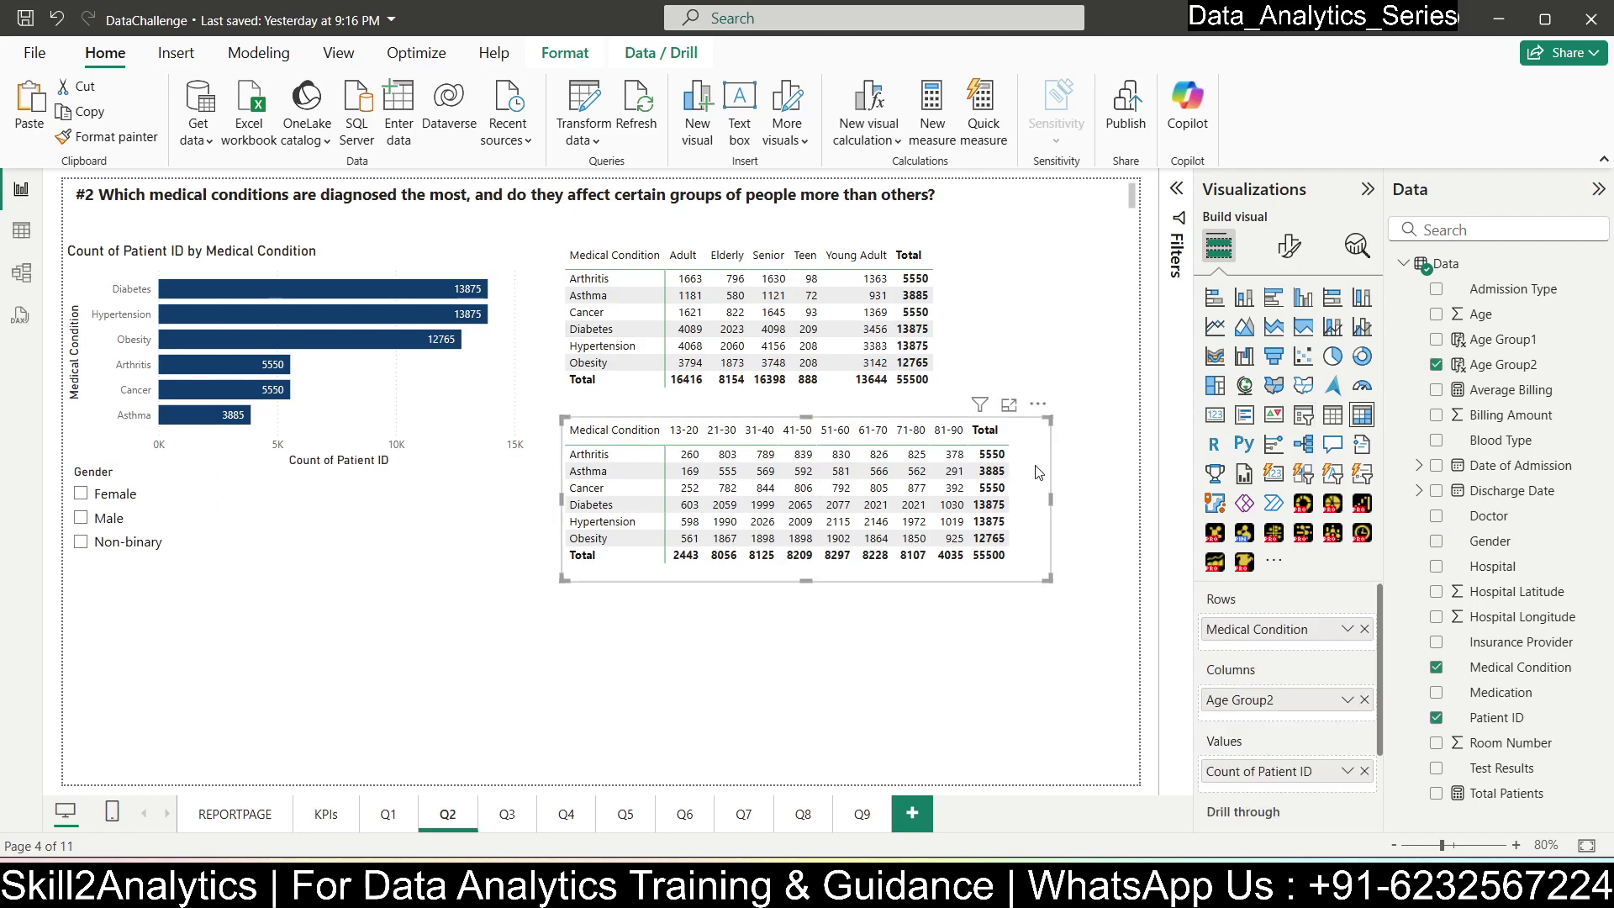
key(ctrl+v)
drag(1039, 473, 544, 649)
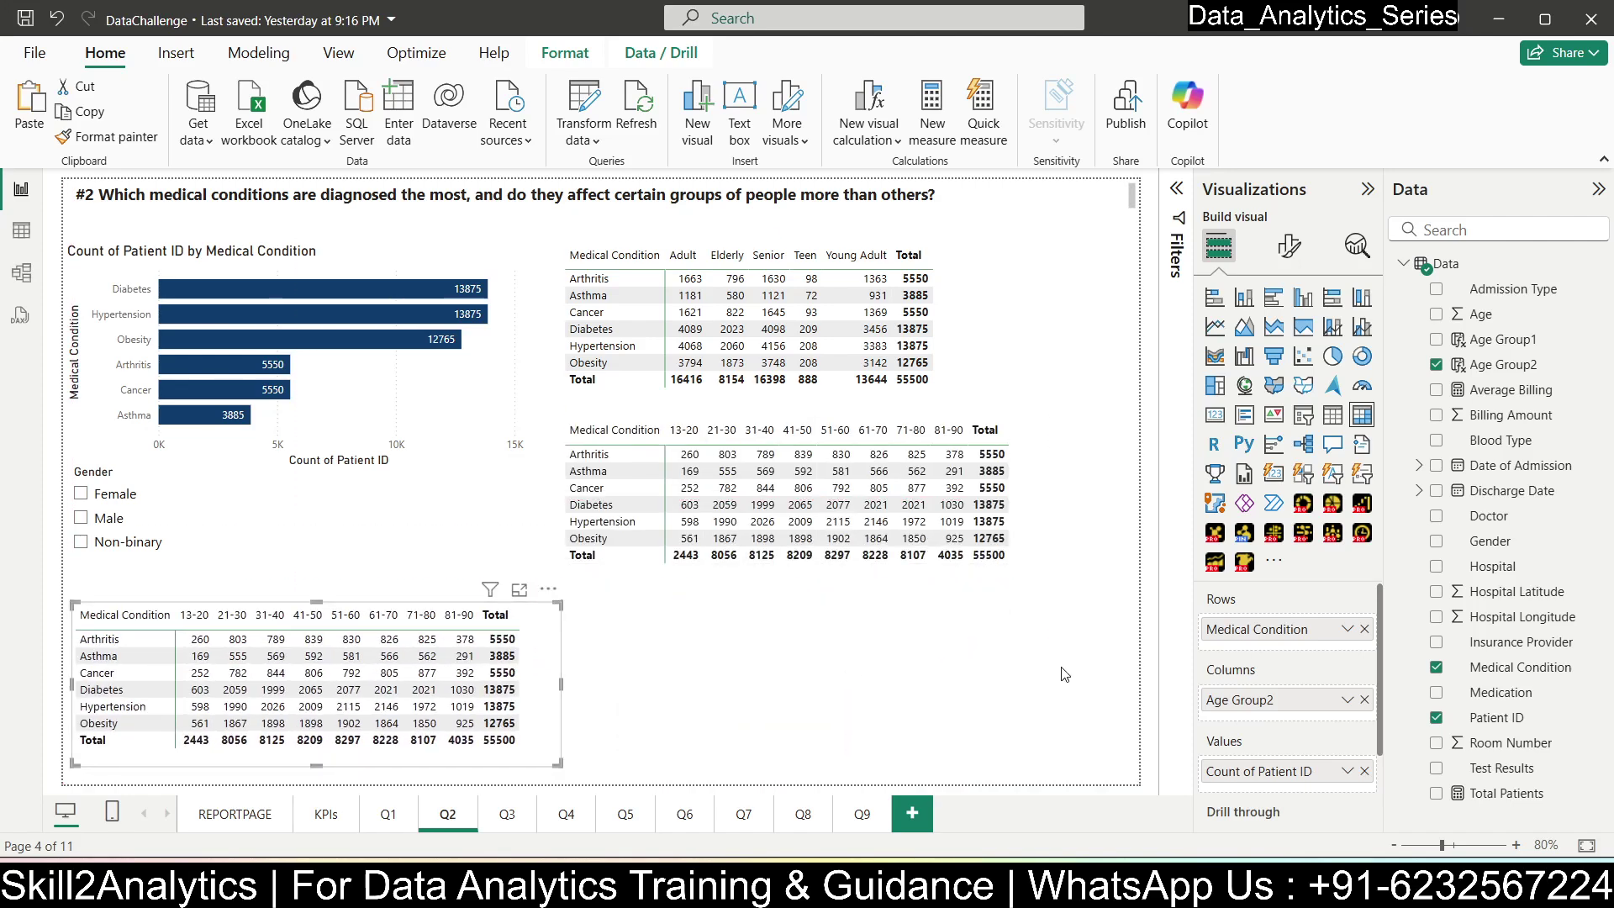
- Replace Age Group2 with Gender in the columns of the matrix below the slicer and narrow the matrix to fit
click(1365, 700)
click(1437, 541)
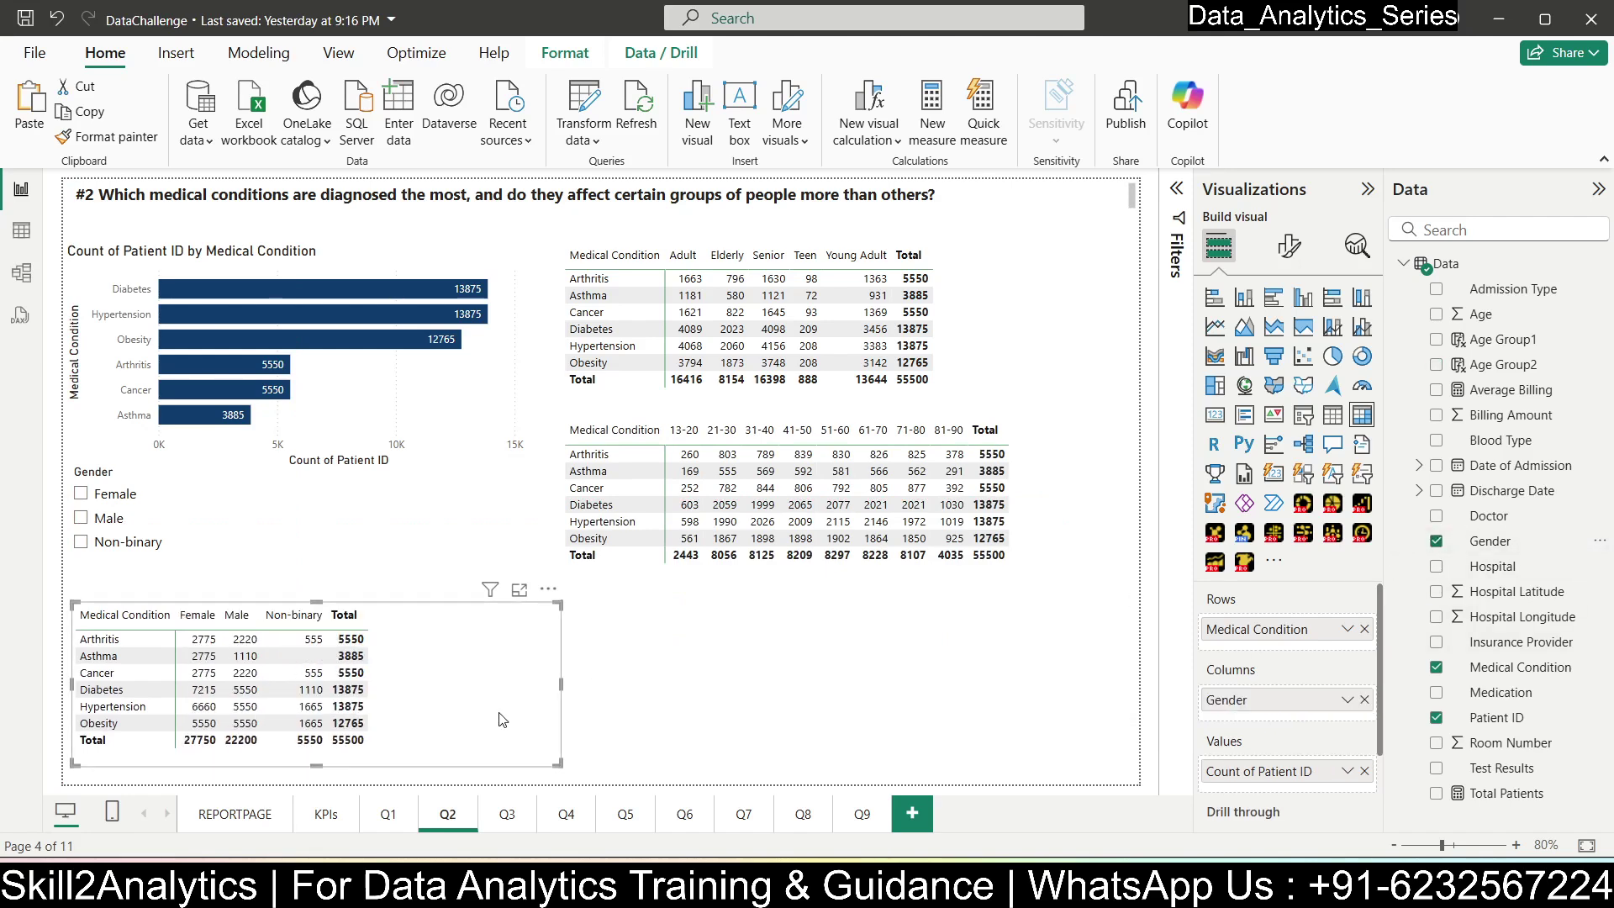
drag(557, 764, 388, 758)
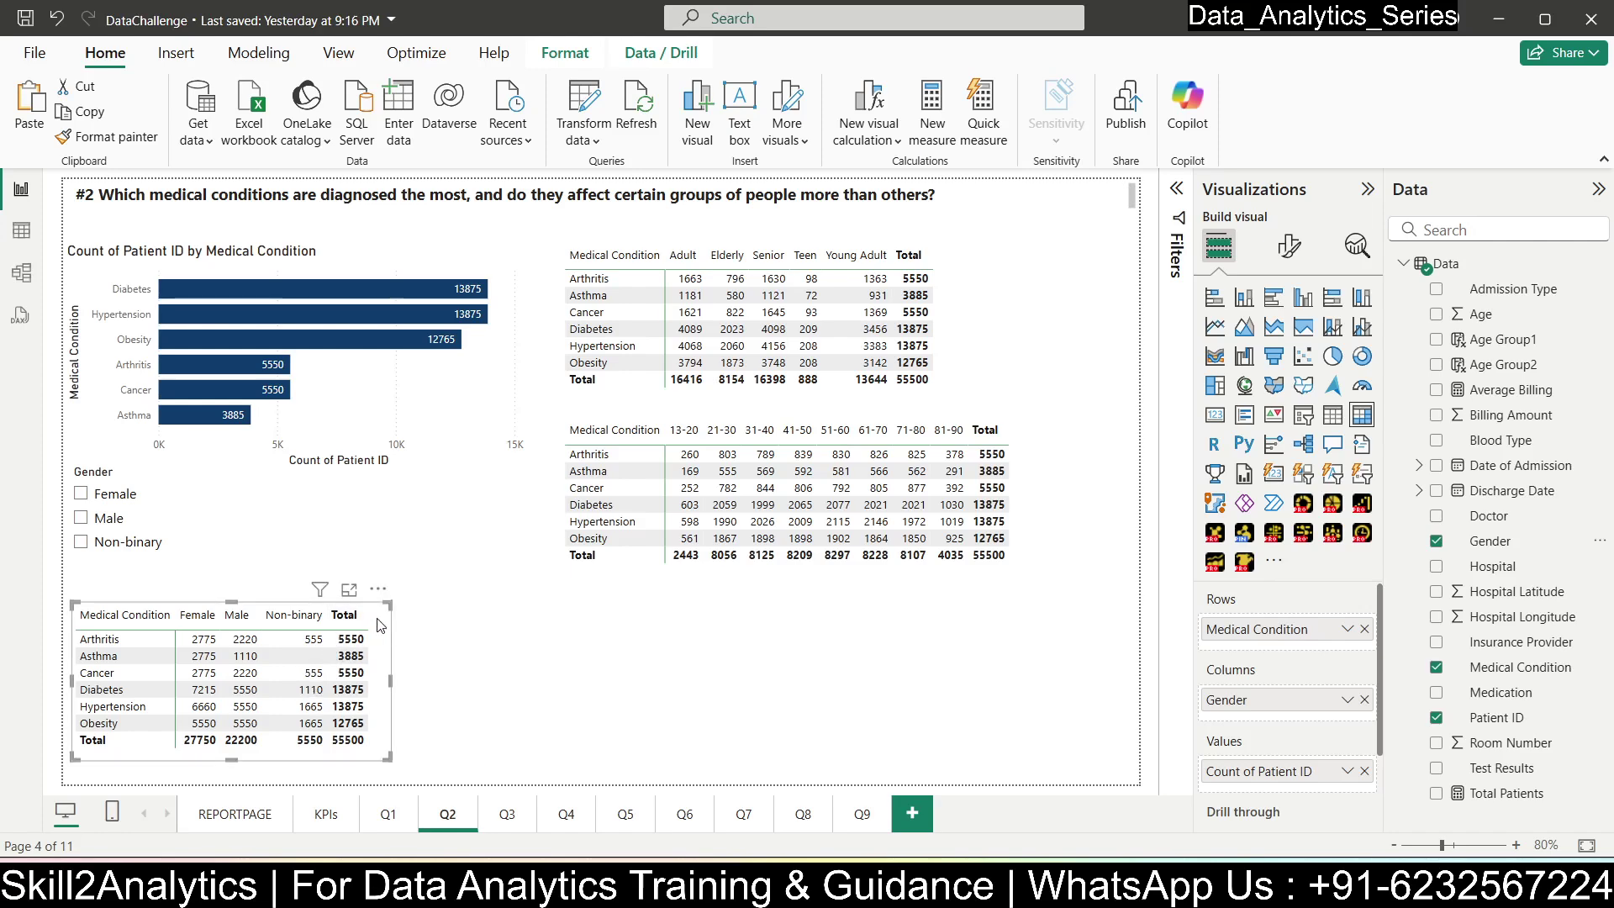
- Duplicate the Gender matrix beside the original, replace Gender with Blood Type in the copy's columns and widen it to fit all columns
drag(380, 624, 719, 597)
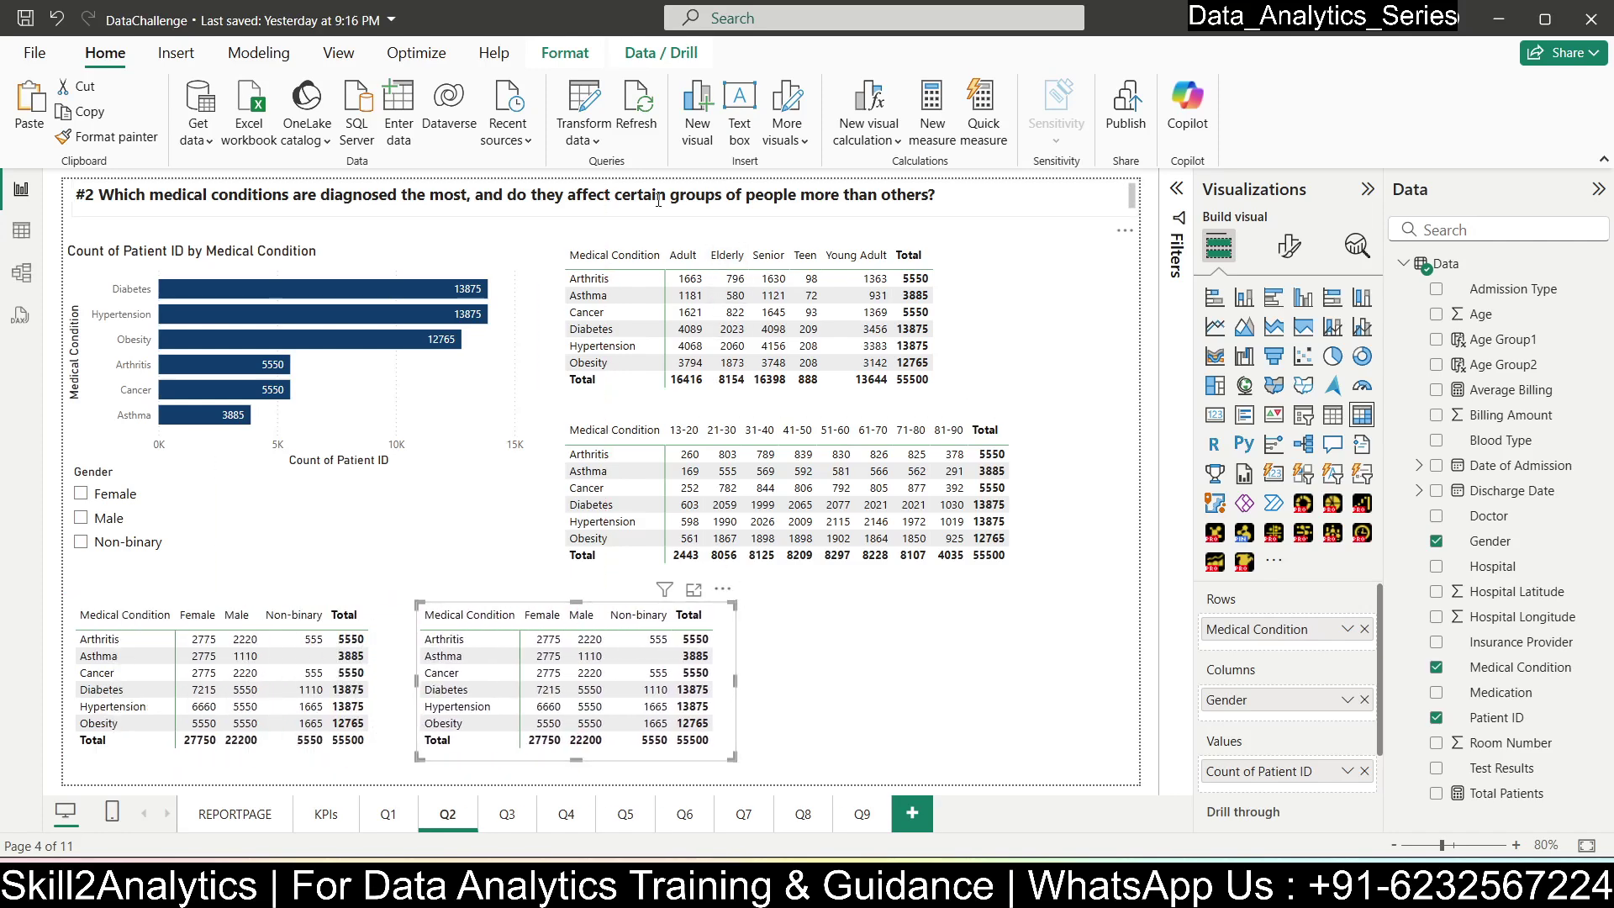
click(1437, 543)
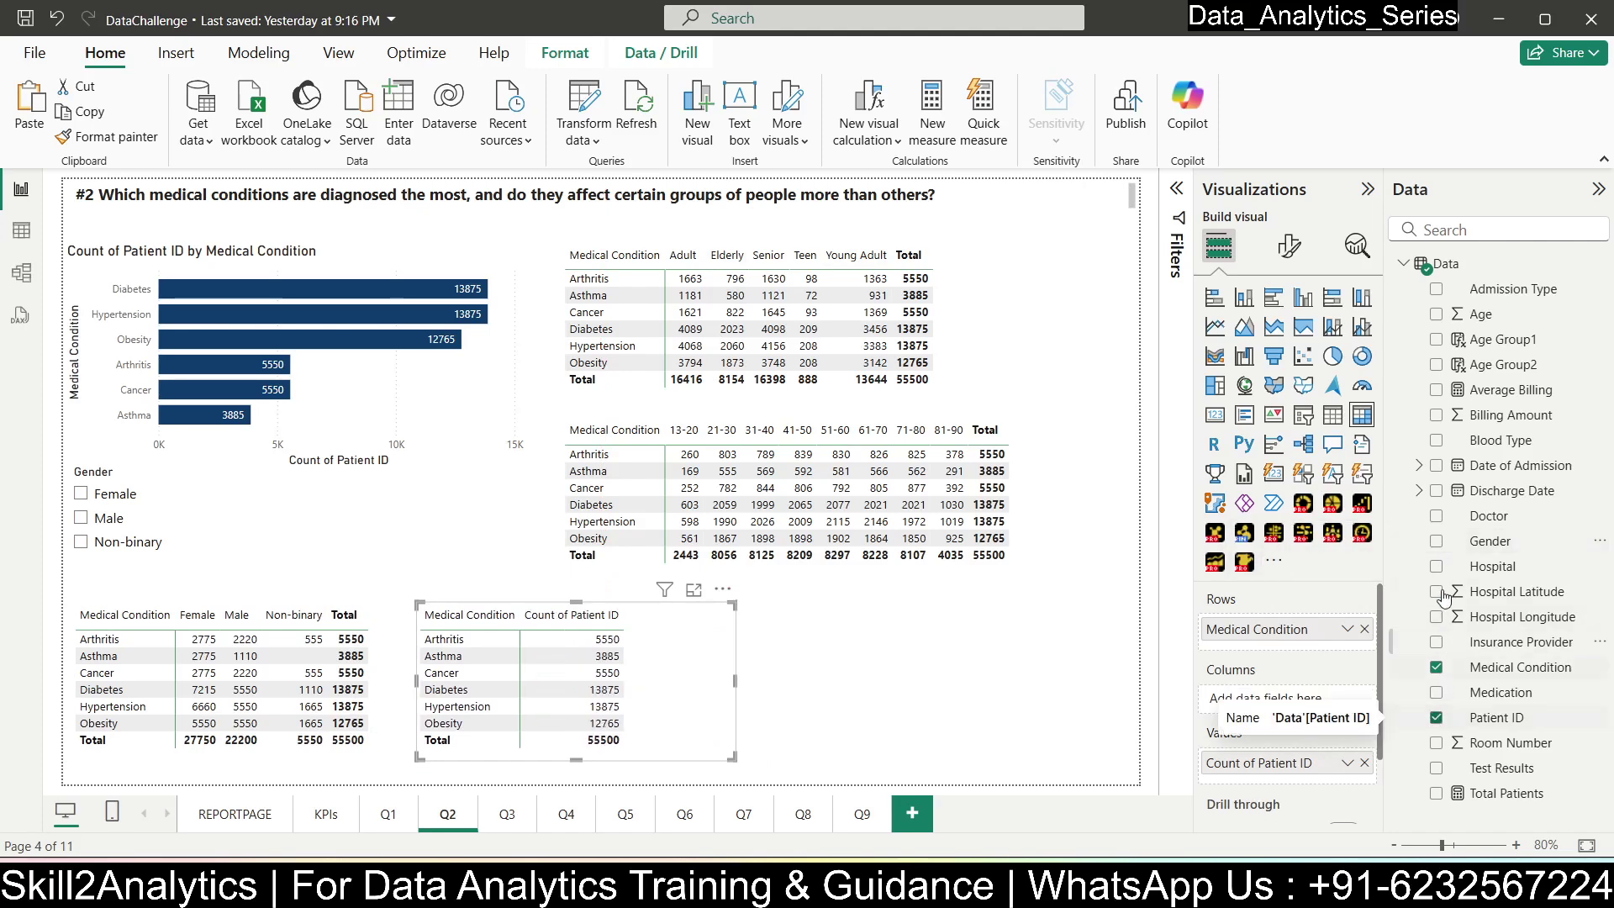
click(1437, 440)
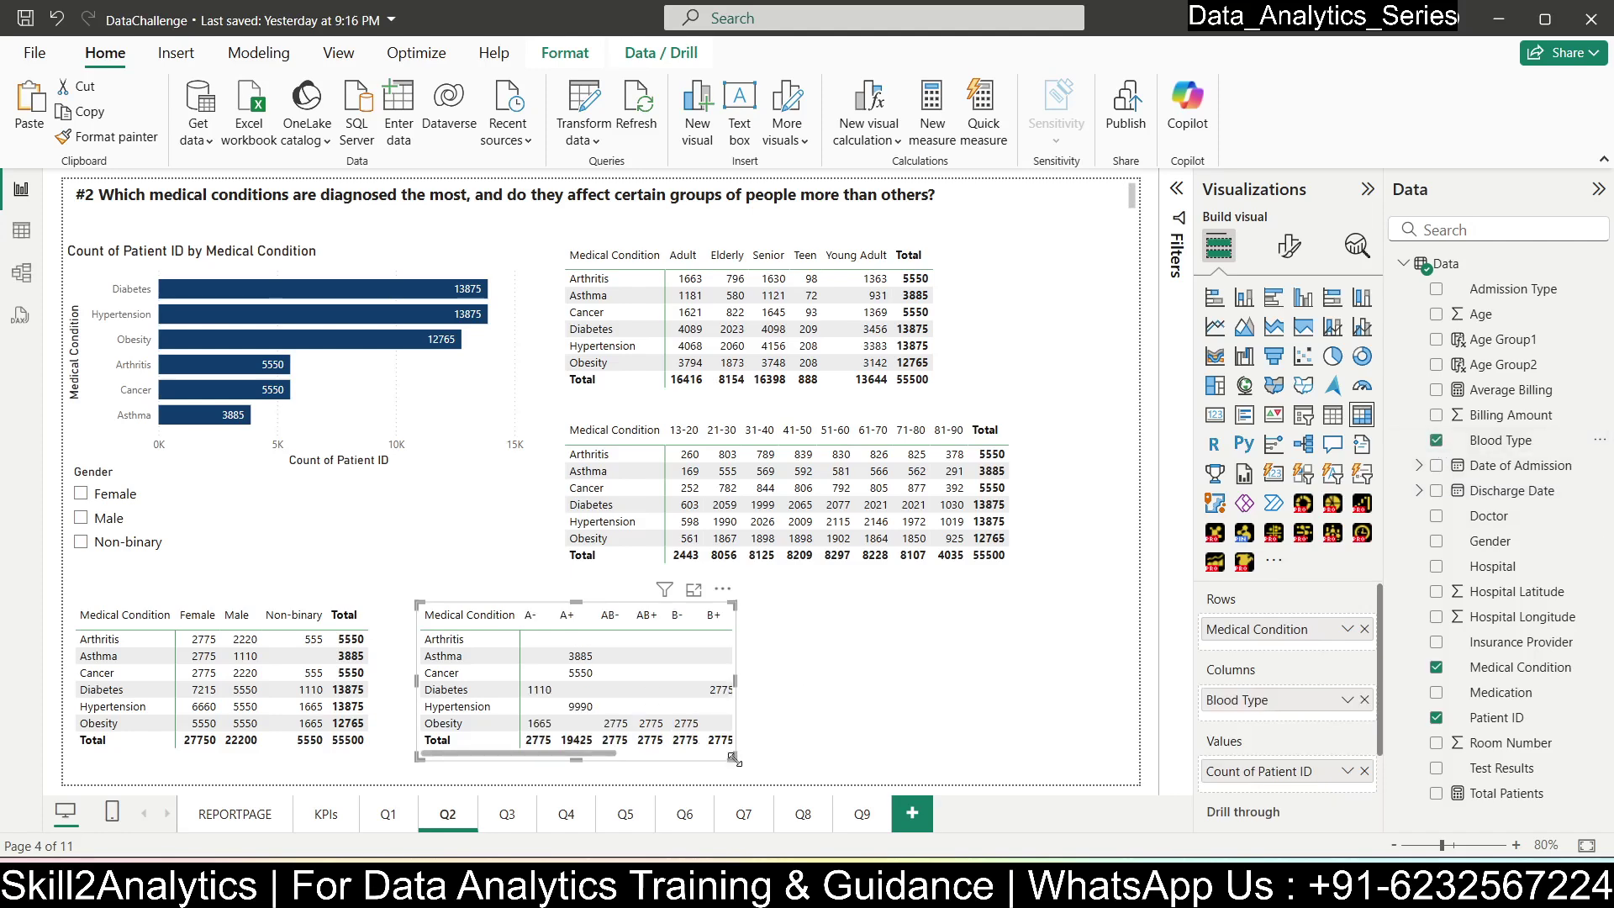
drag(733, 759, 885, 767)
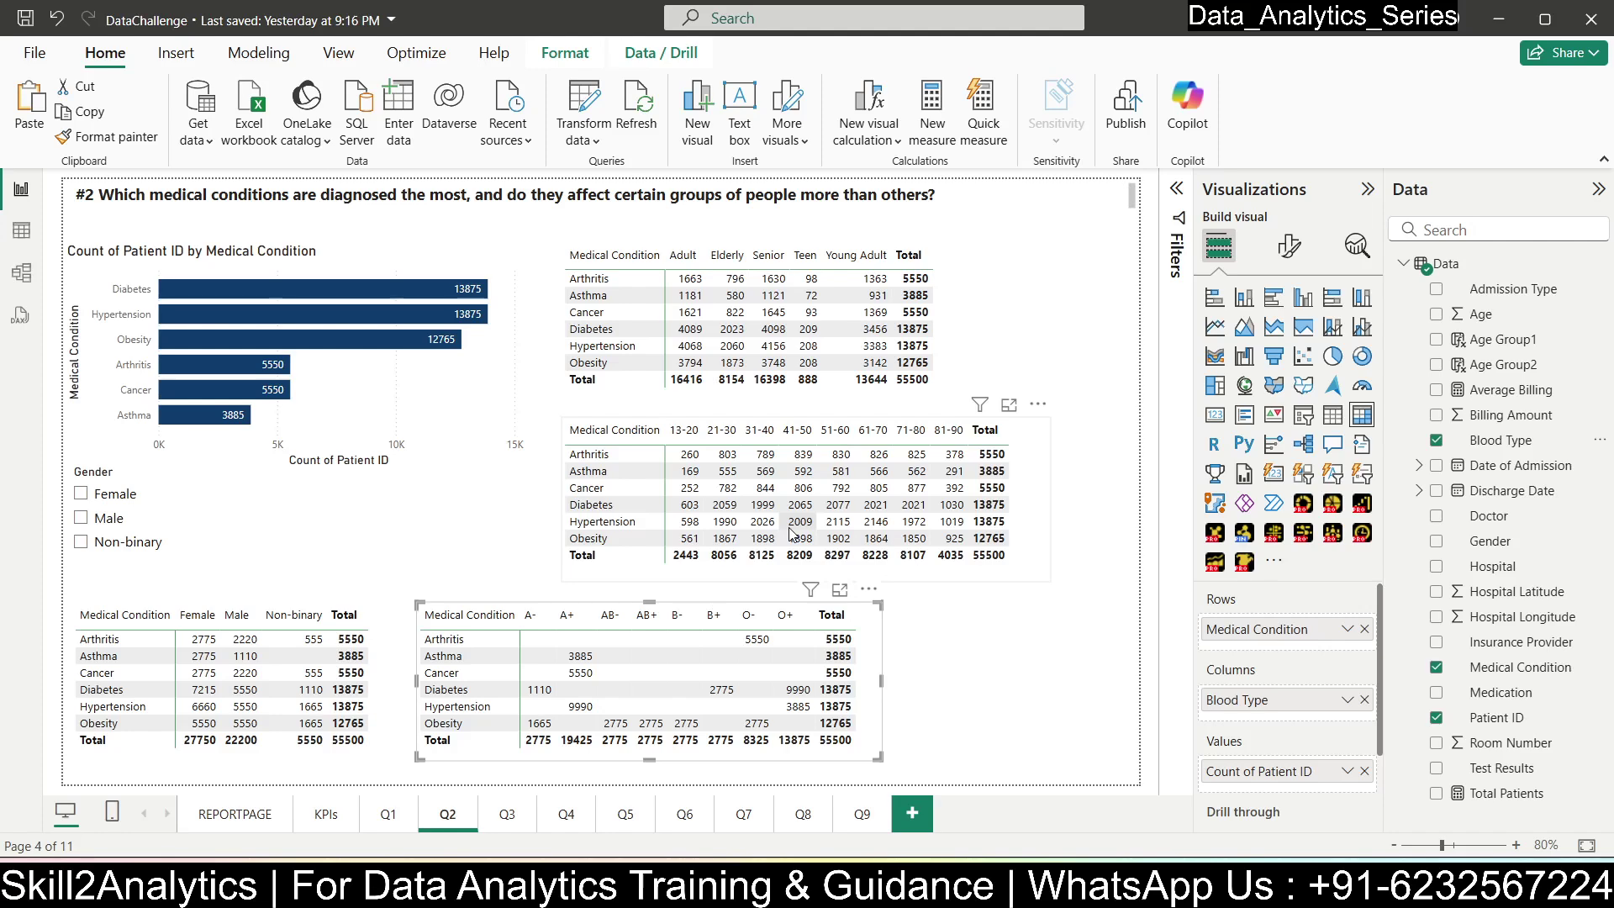
- Cross-filter the page by Diabetes from the medical condition bar chart, then clear the selection
click(172, 290)
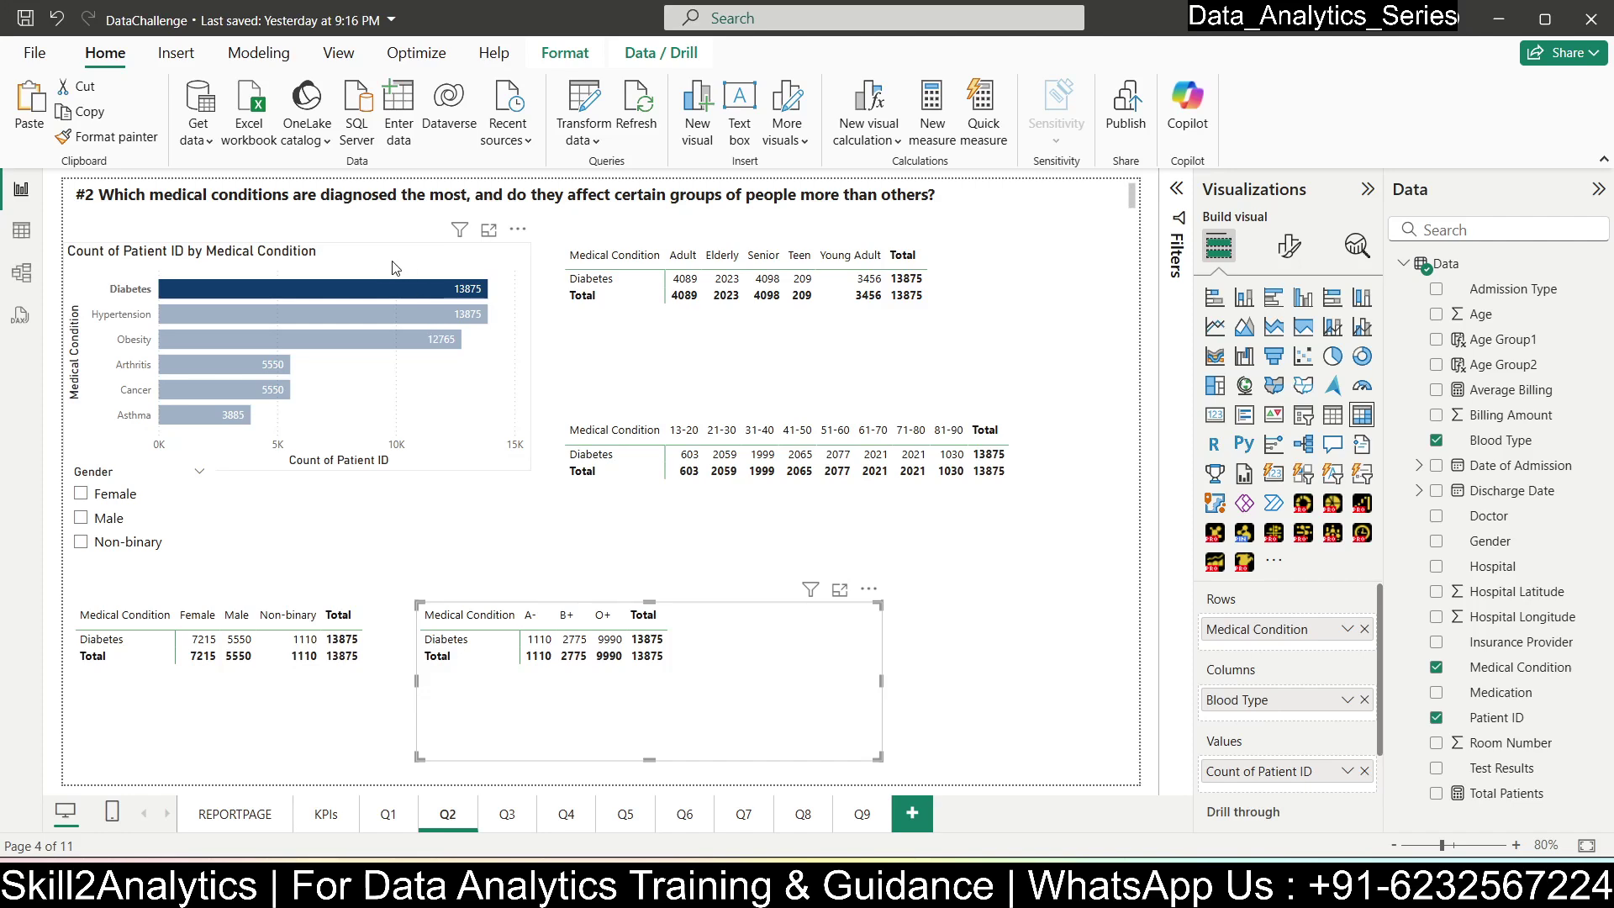
click(376, 295)
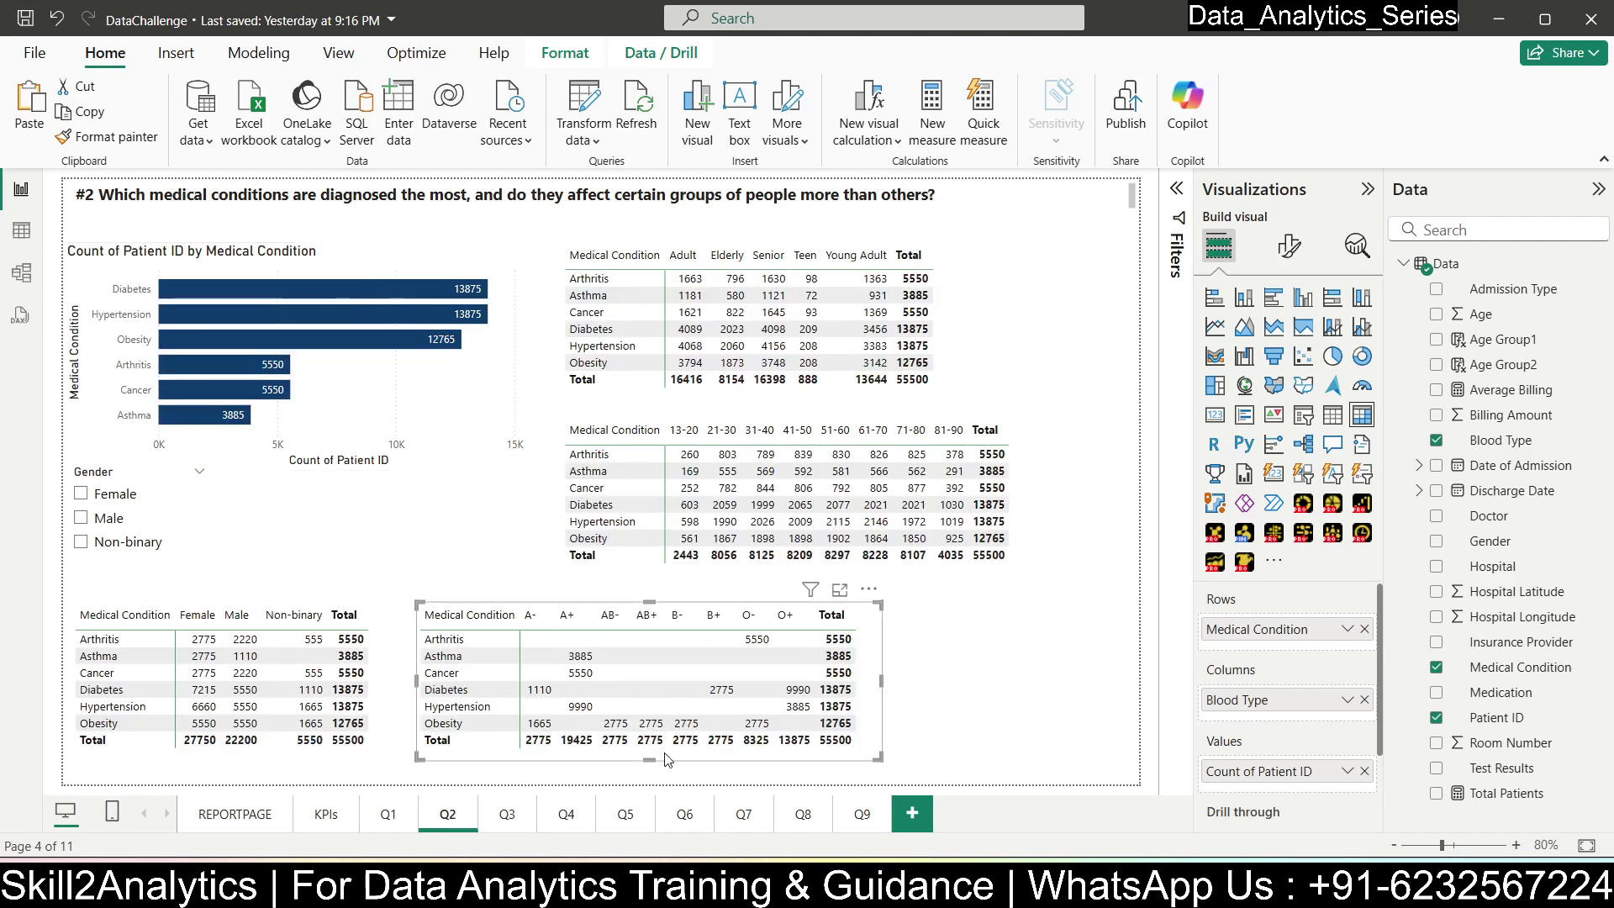
click(1044, 686)
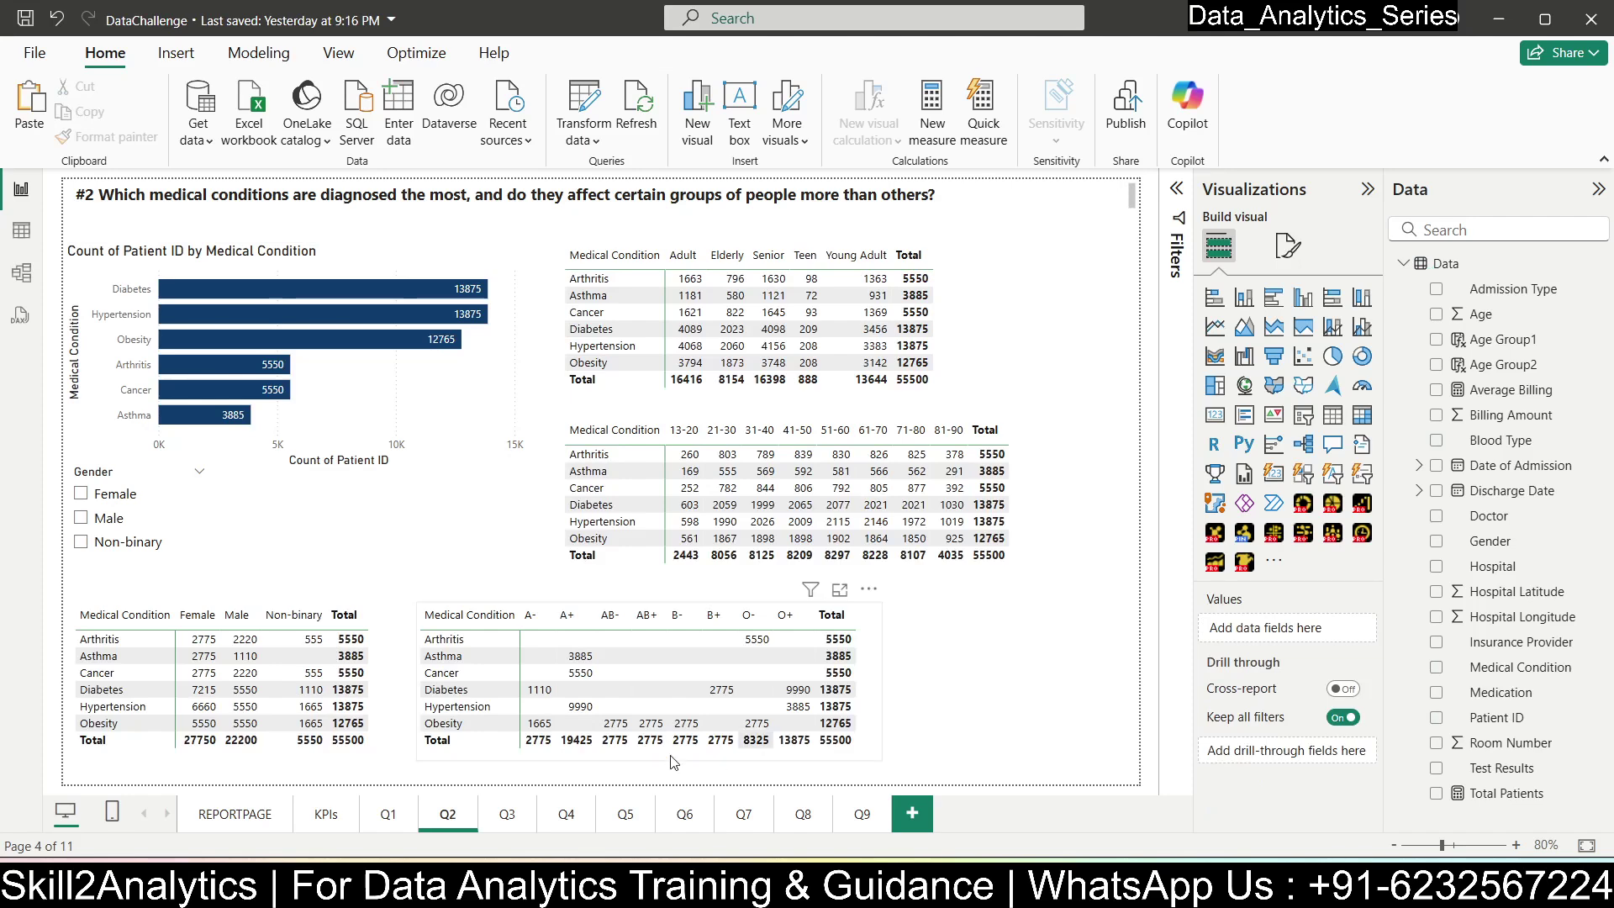
- Open the Q3 page and read its question about length of stay by condition, hospital and admission type
click(506, 815)
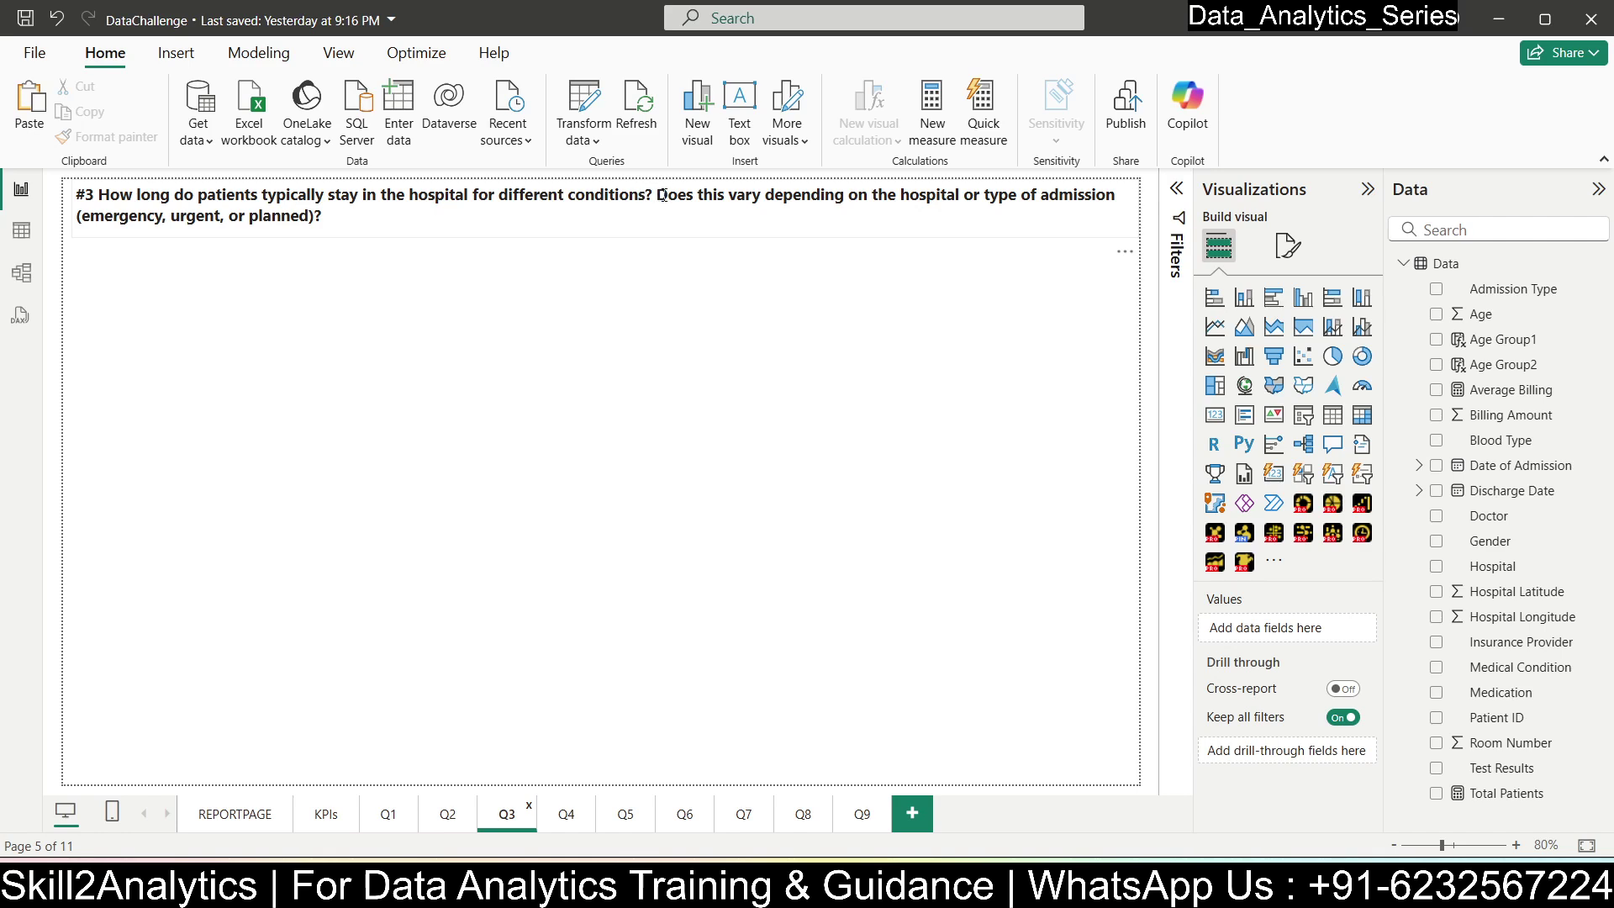
drag(110, 218, 300, 219)
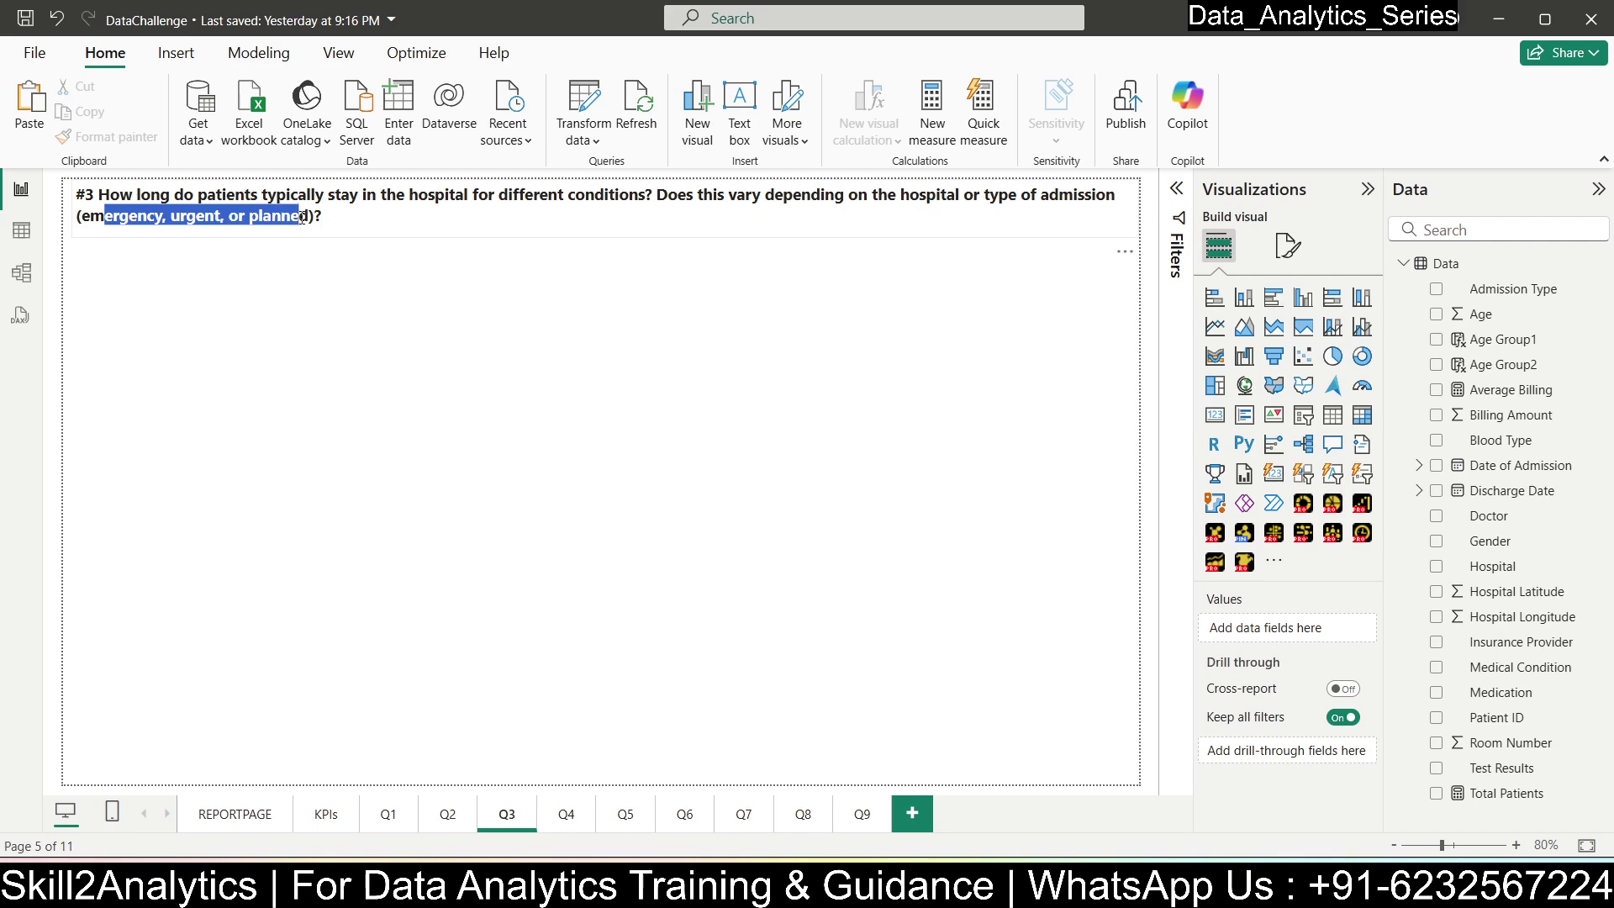
click(395, 471)
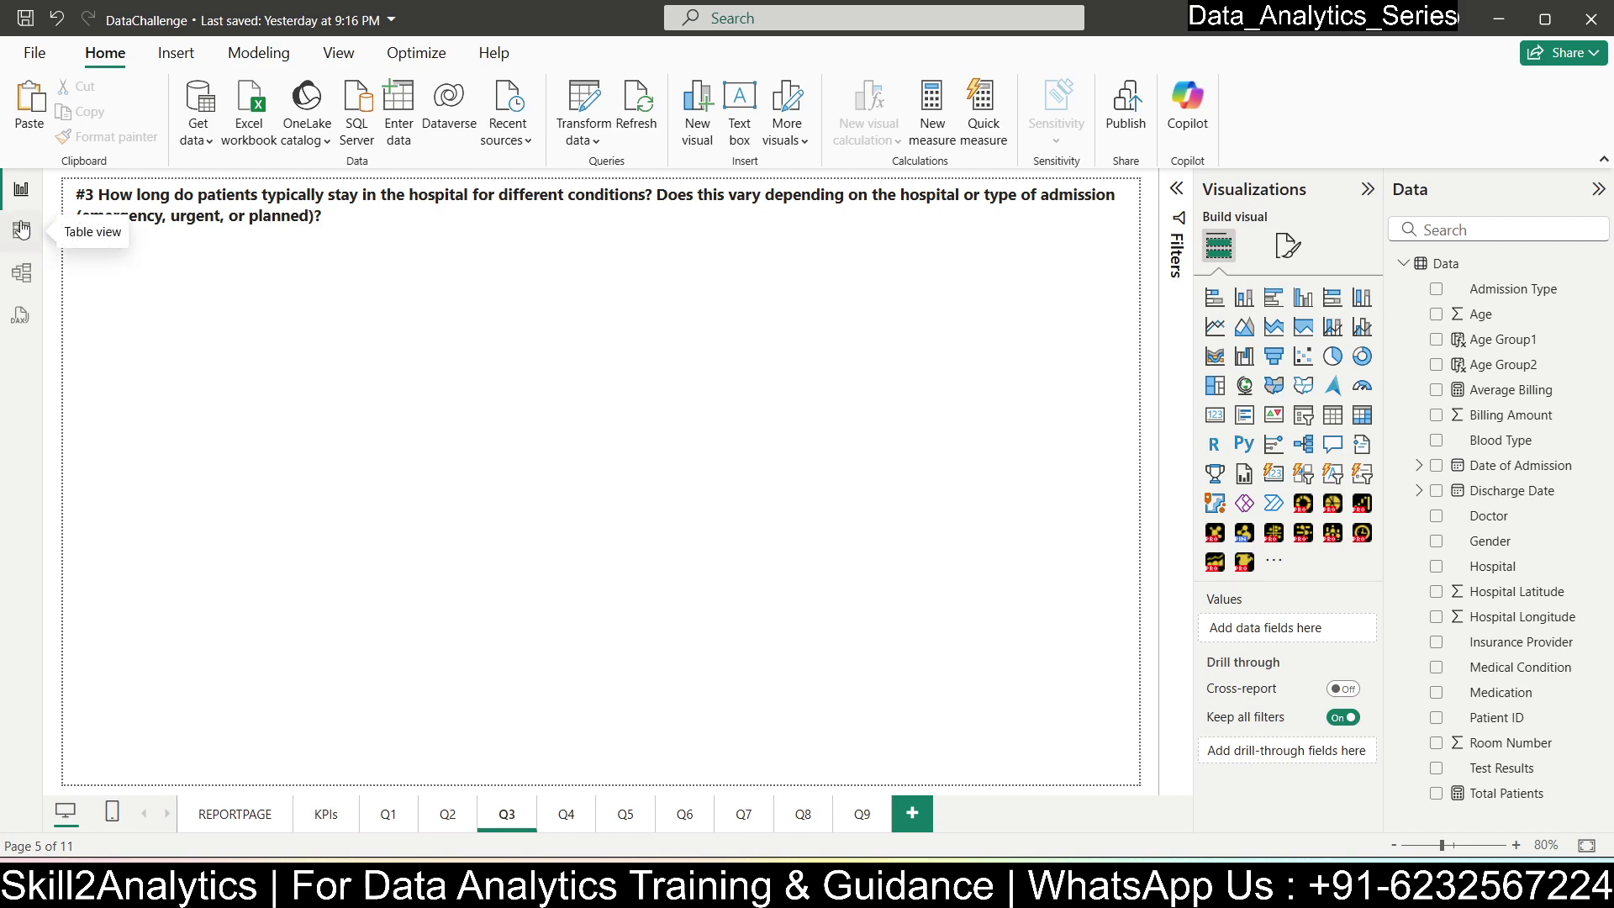
- Switch to the notes in Notepad, copy the Stay Duration (Days) DAX formula listed under question 3 and return to Power BI
click(945, 882)
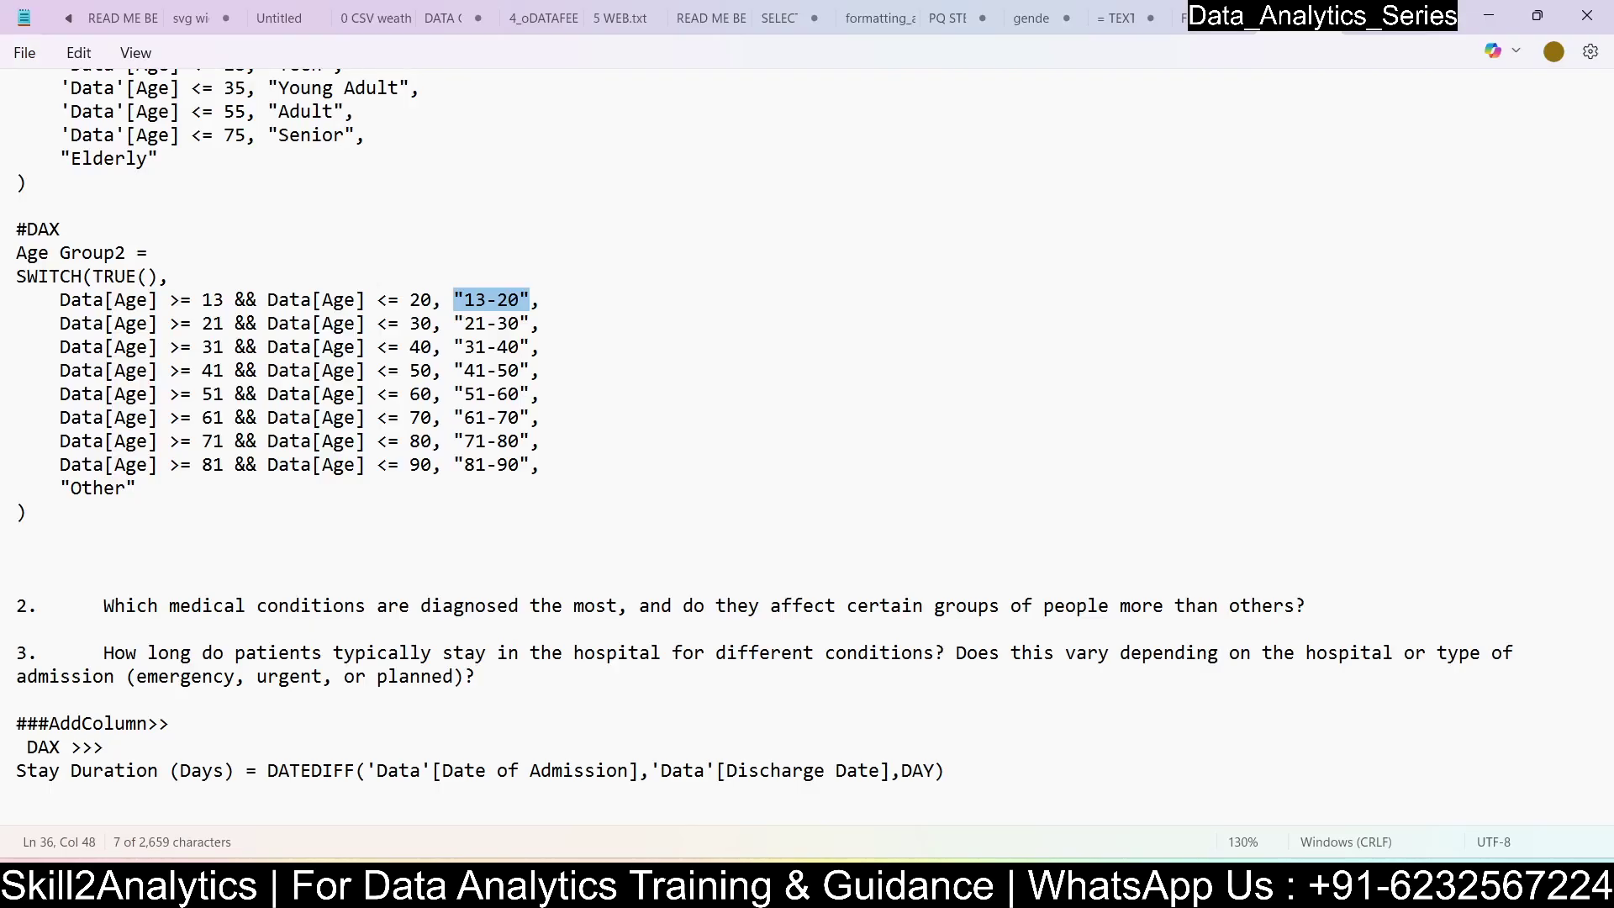
scroll(268, 493, down, 5)
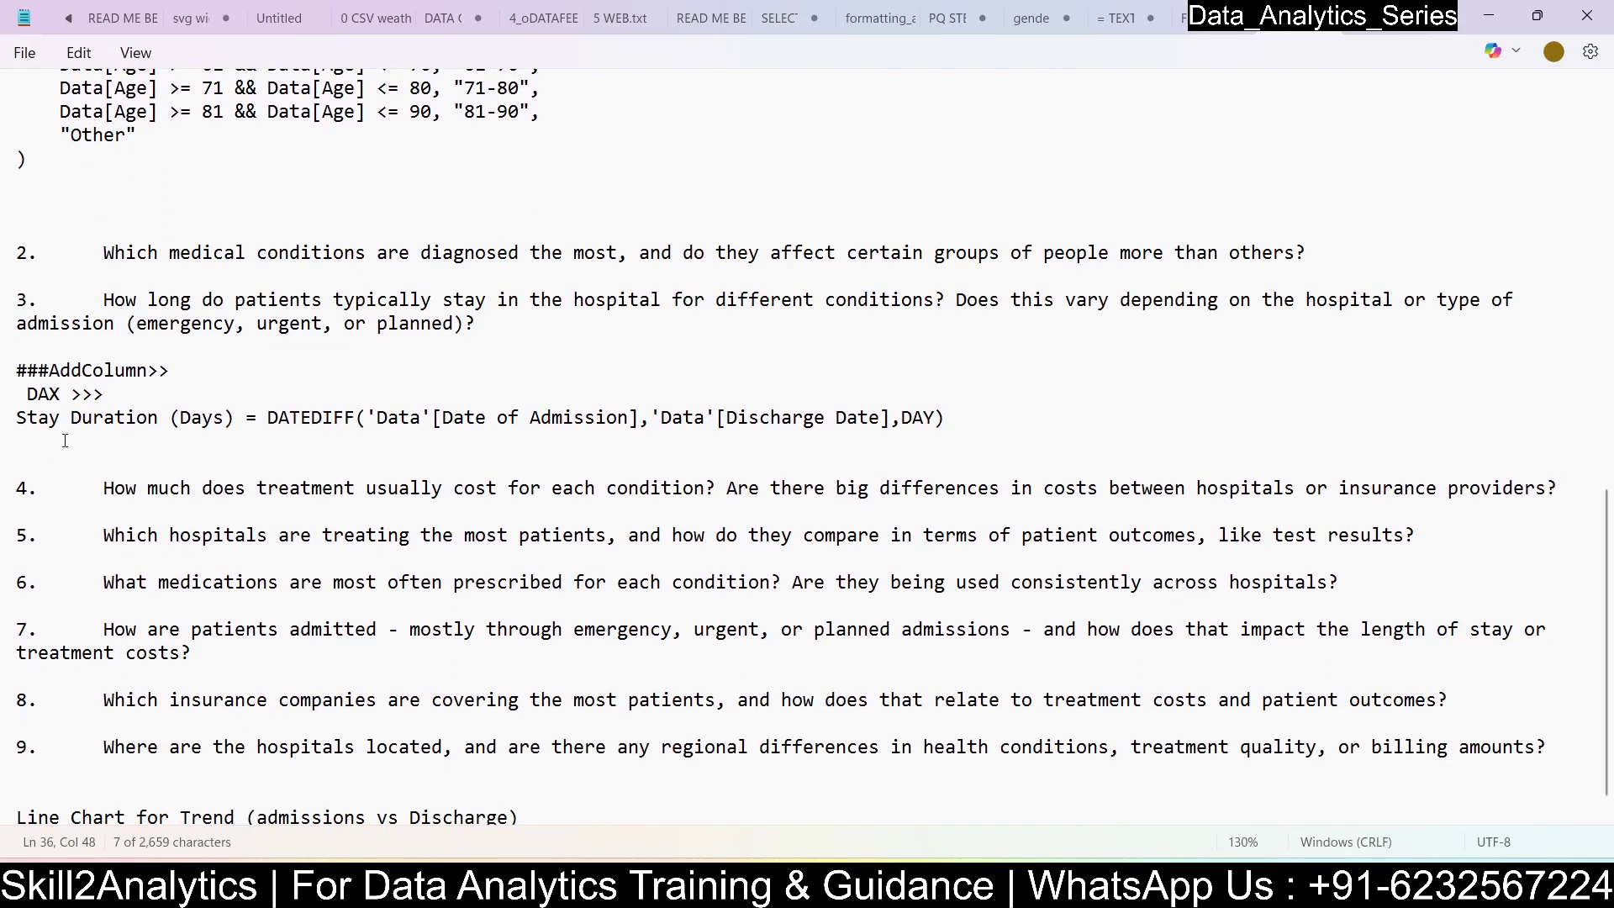
drag(18, 418, 904, 432)
right_click(882, 426)
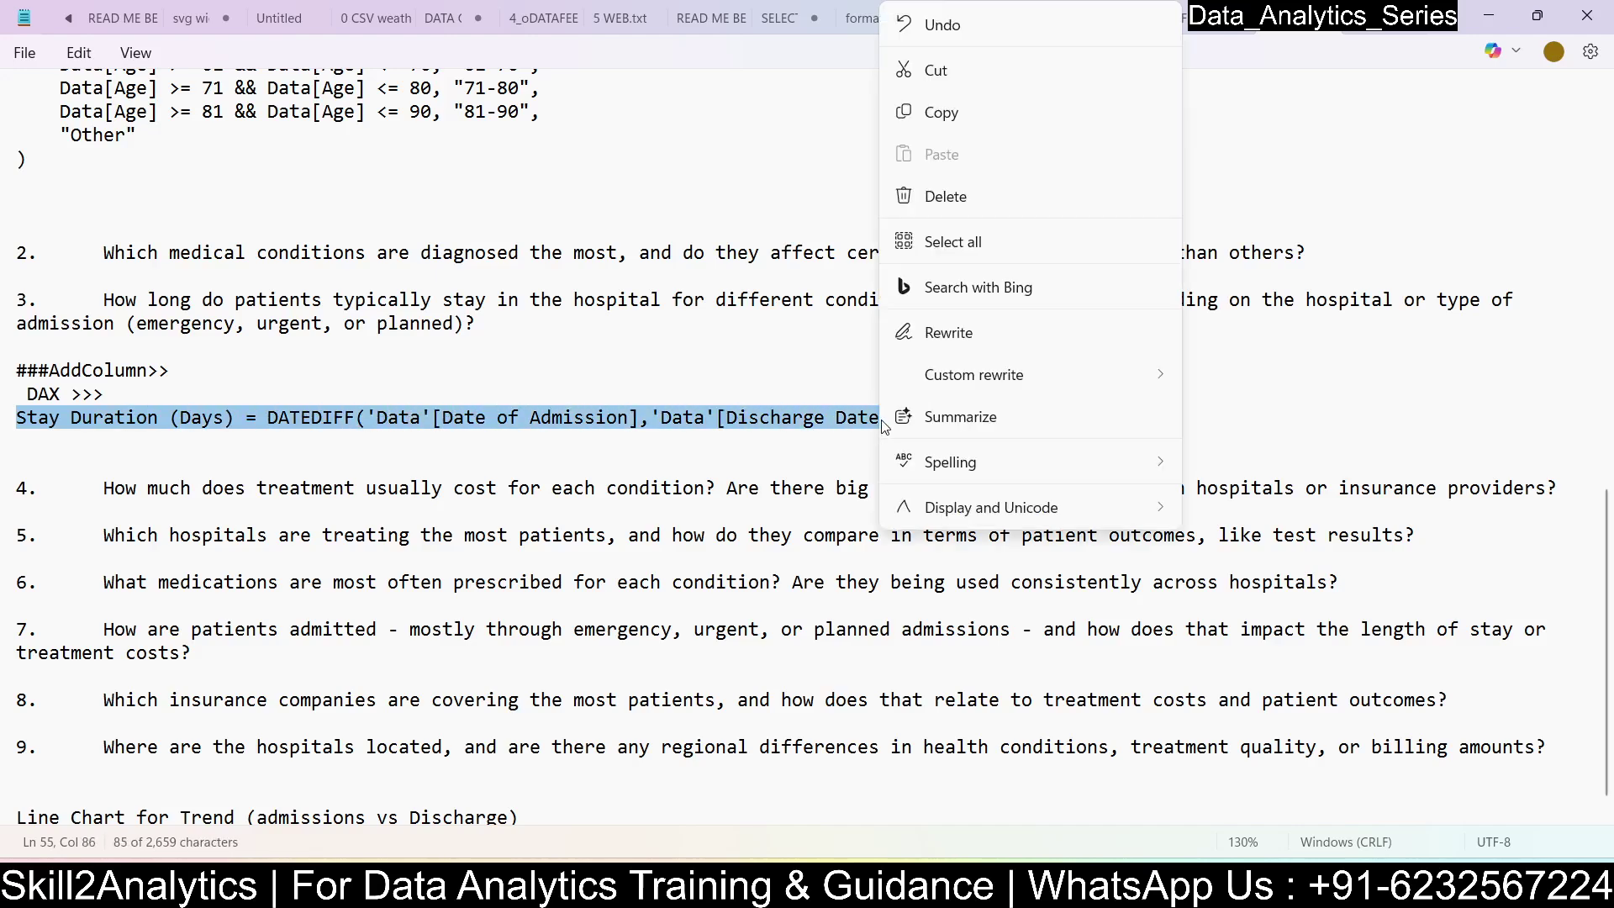
click(938, 106)
click(1489, 16)
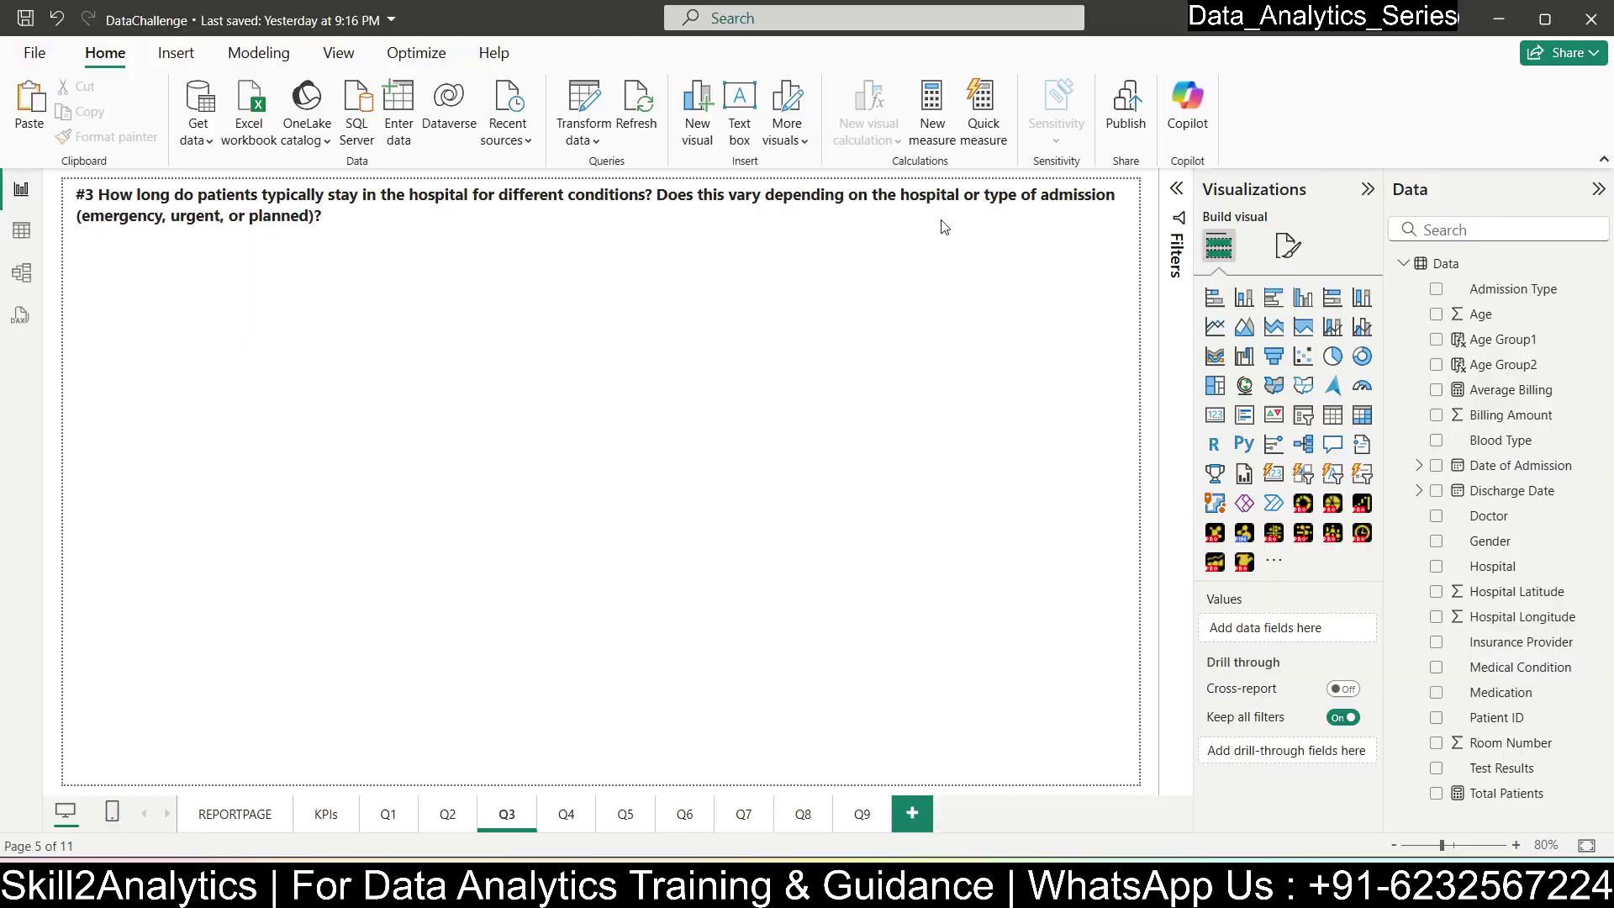
- Add a calculated column to the Data table: Stay Duration (Days) = DATEDIFF('Data'[Date of Admission],'Data'[Discharge Date],DAY)
click(21, 230)
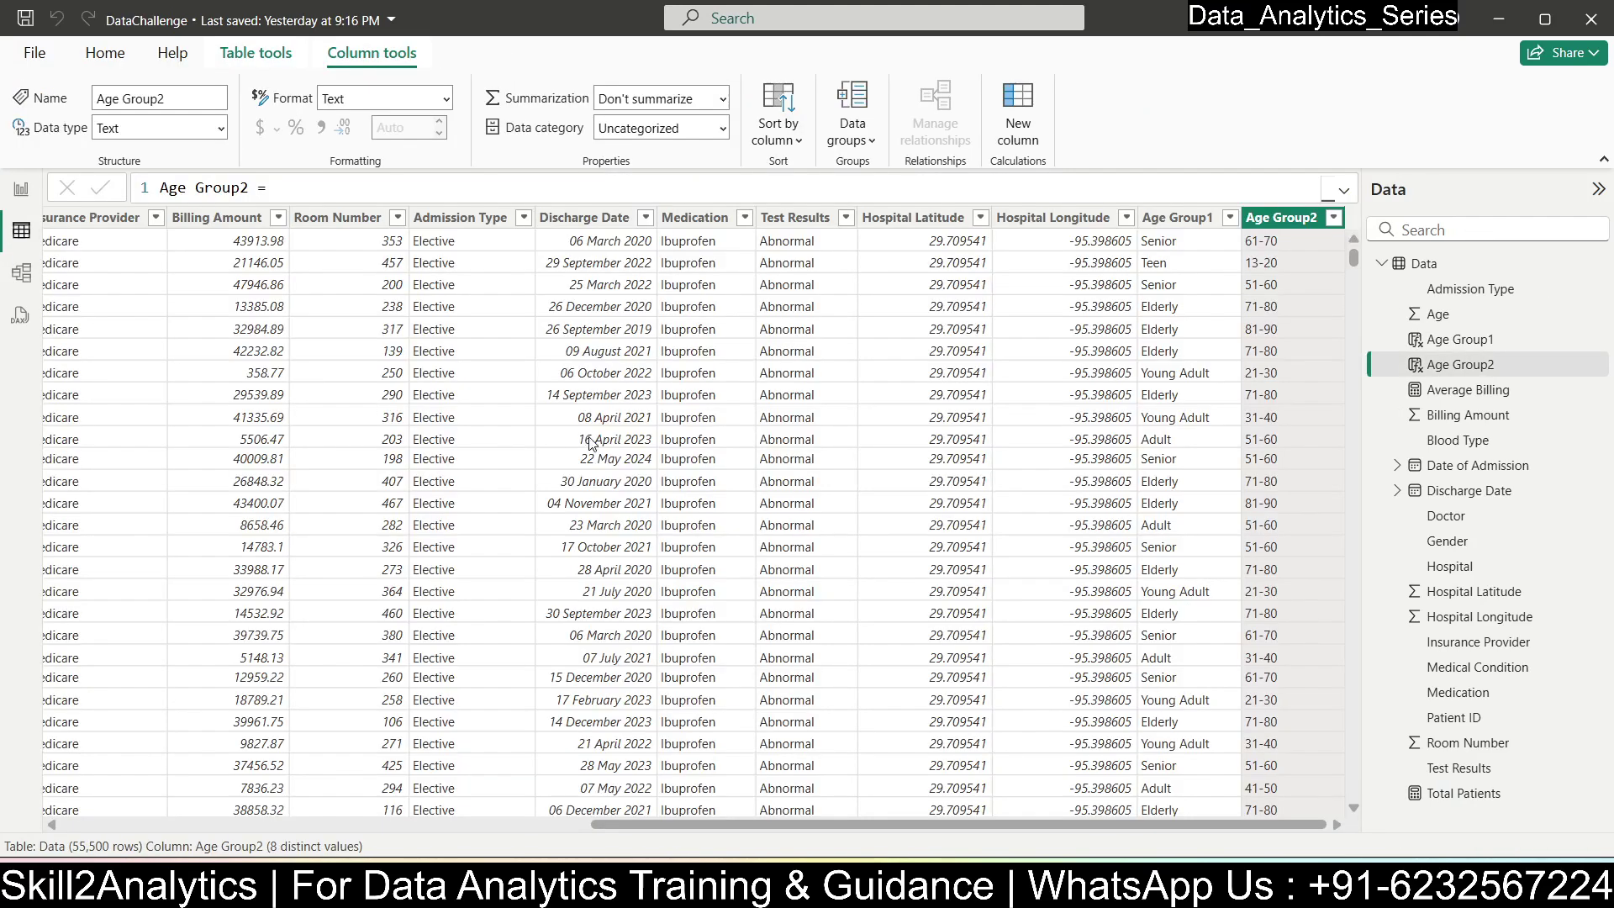
click(1021, 128)
key(ctrl+v)
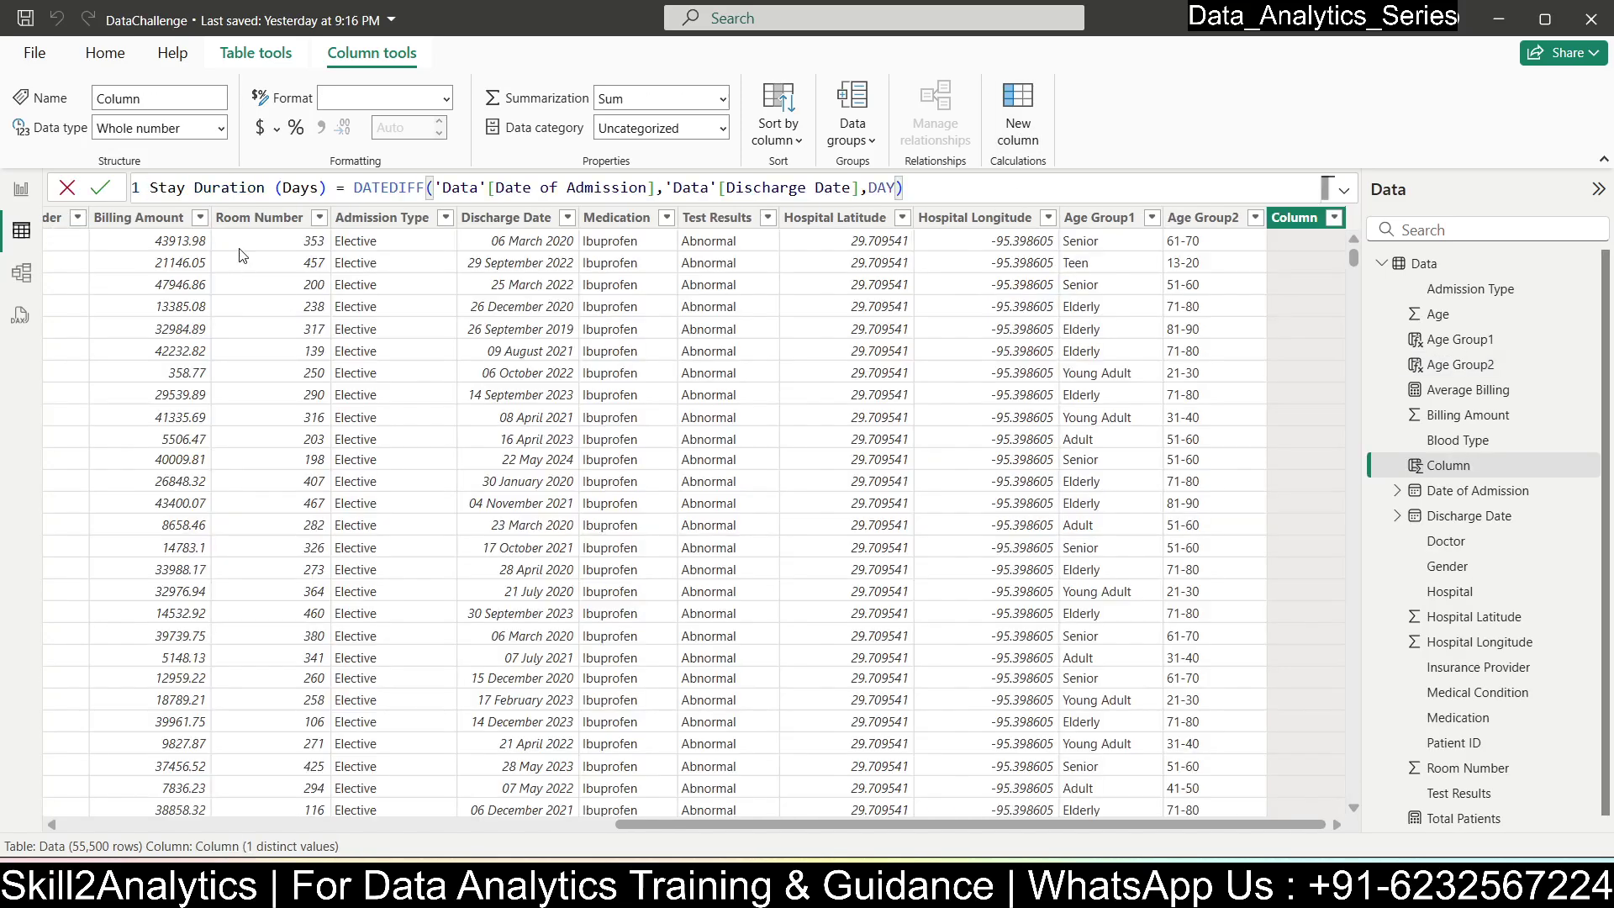
drag(354, 186, 907, 188)
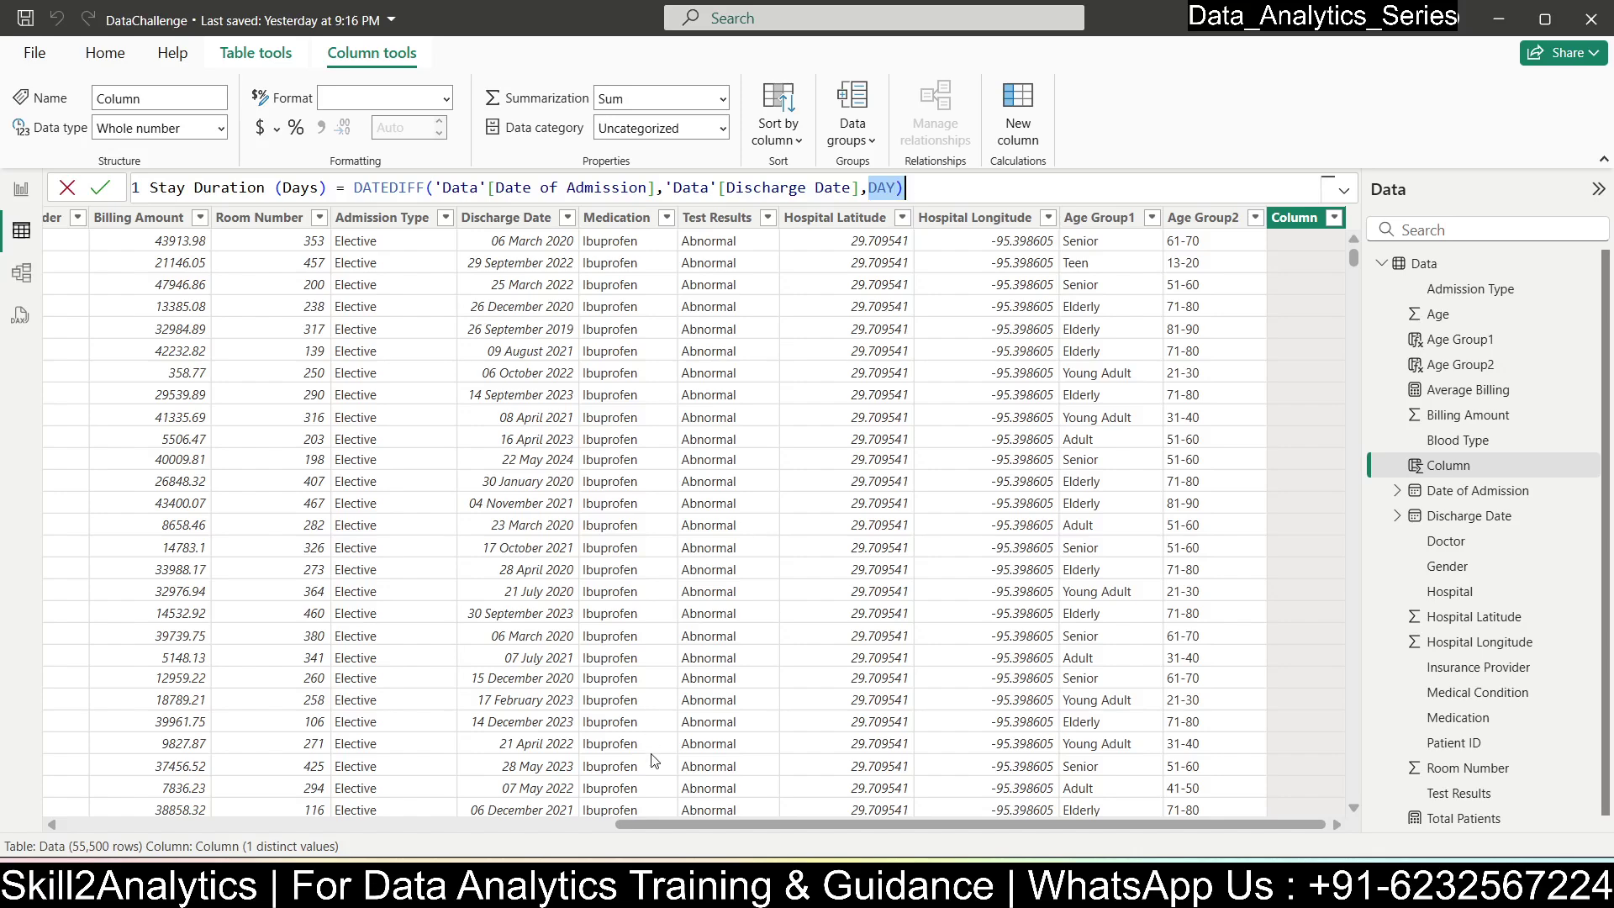
drag(708, 824, 269, 850)
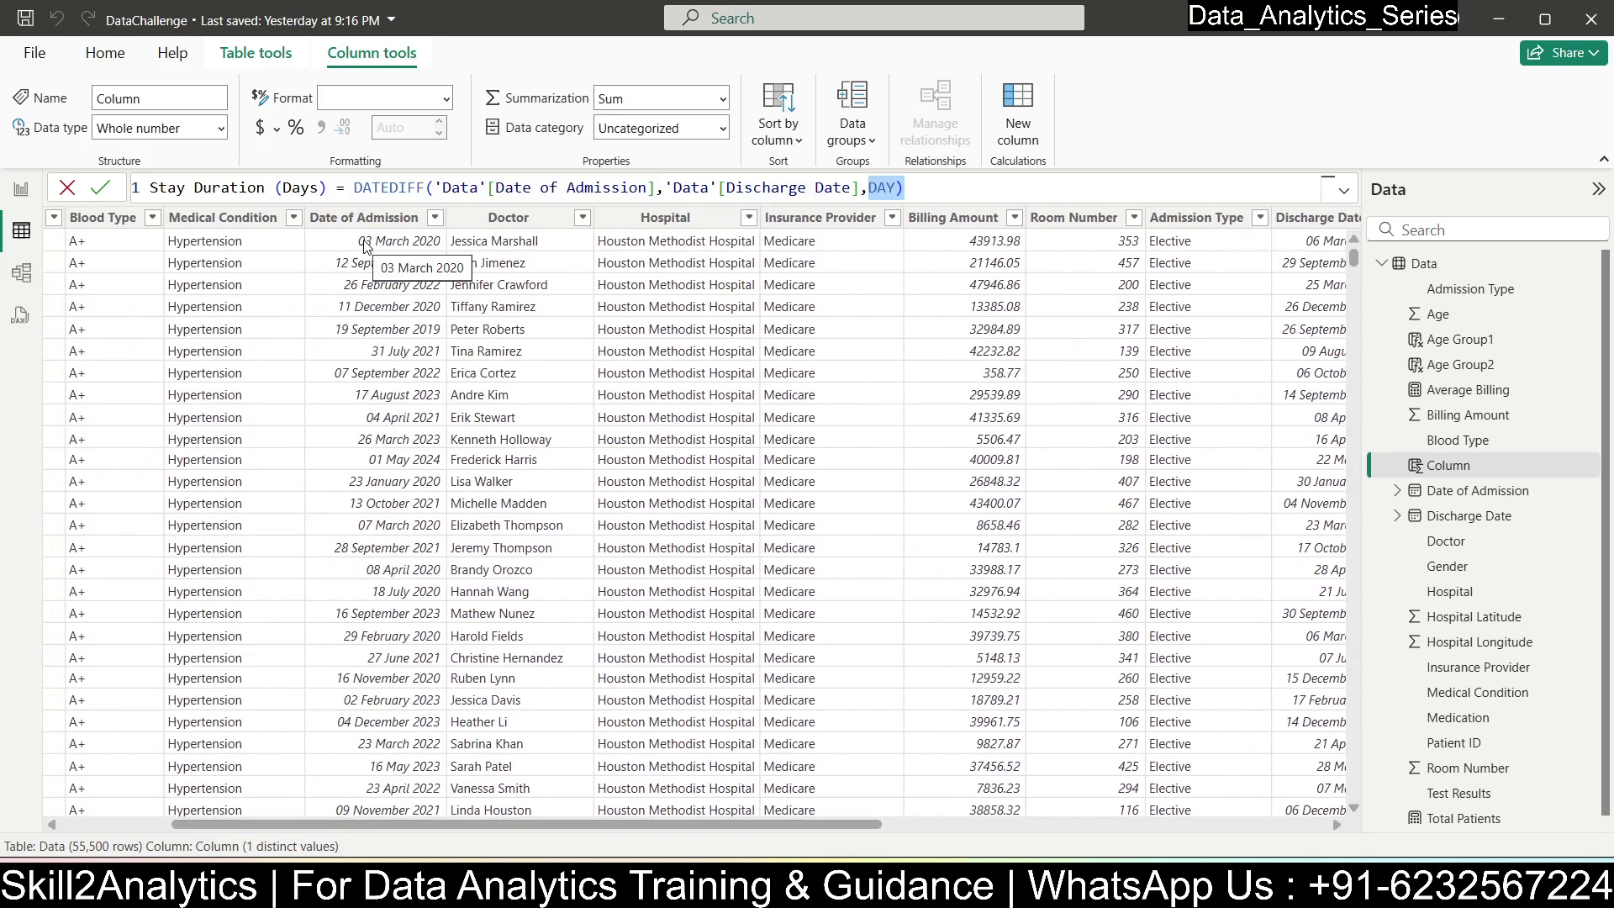
drag(525, 826, 823, 634)
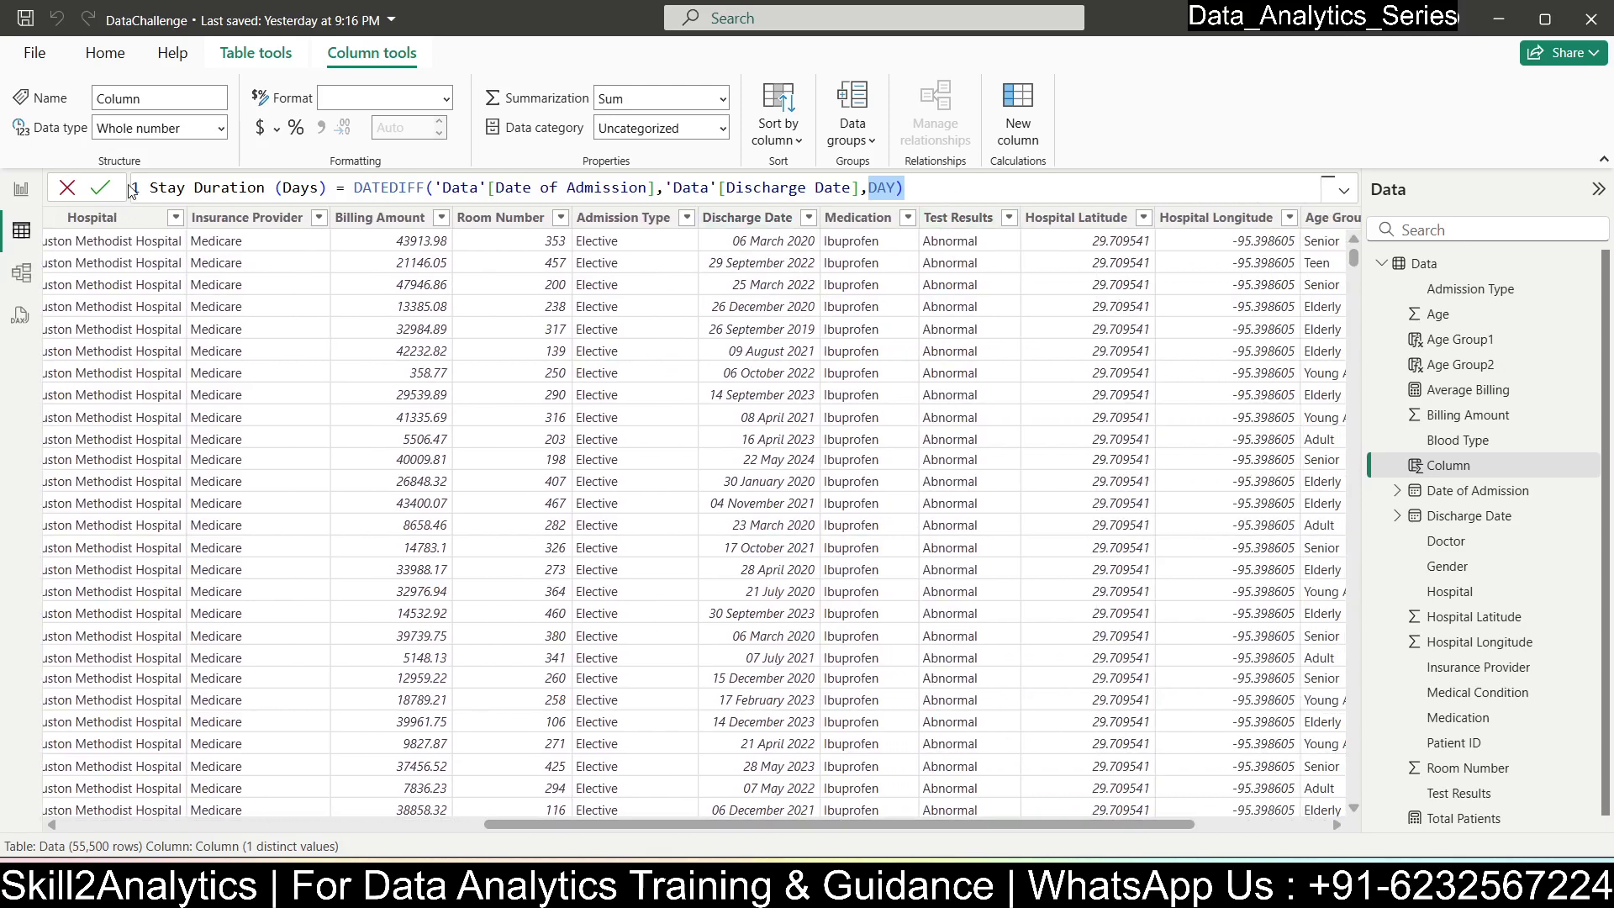
click(100, 186)
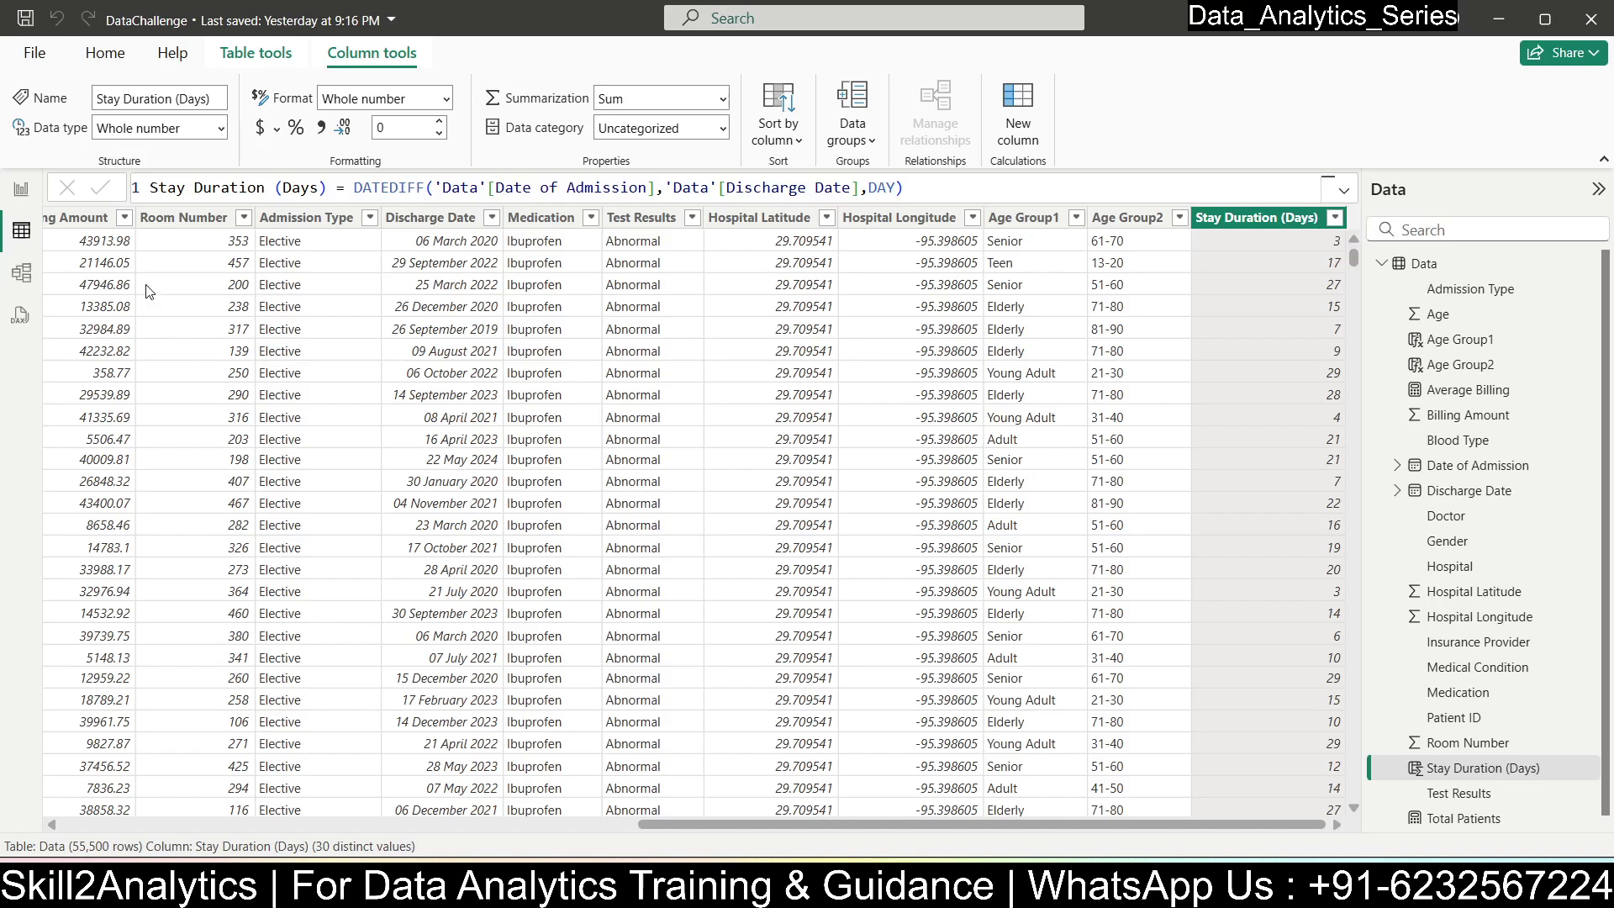
- Add a compact stacked bar chart below the Q3 question, showing Stay Duration (Days) by Admission Type
click(19, 189)
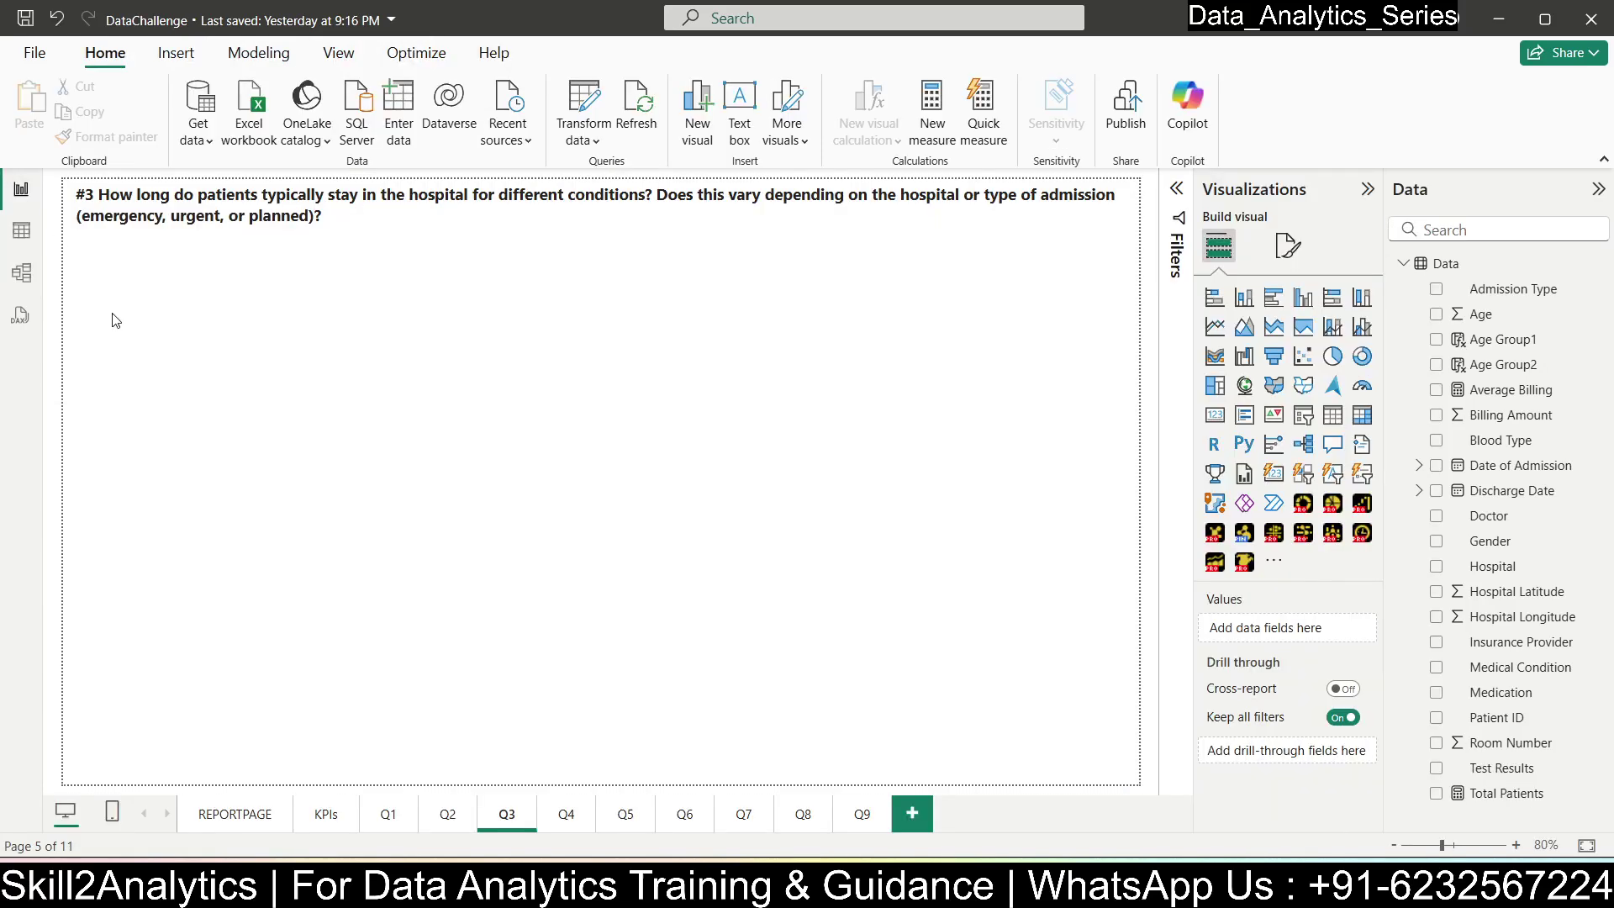
click(1214, 298)
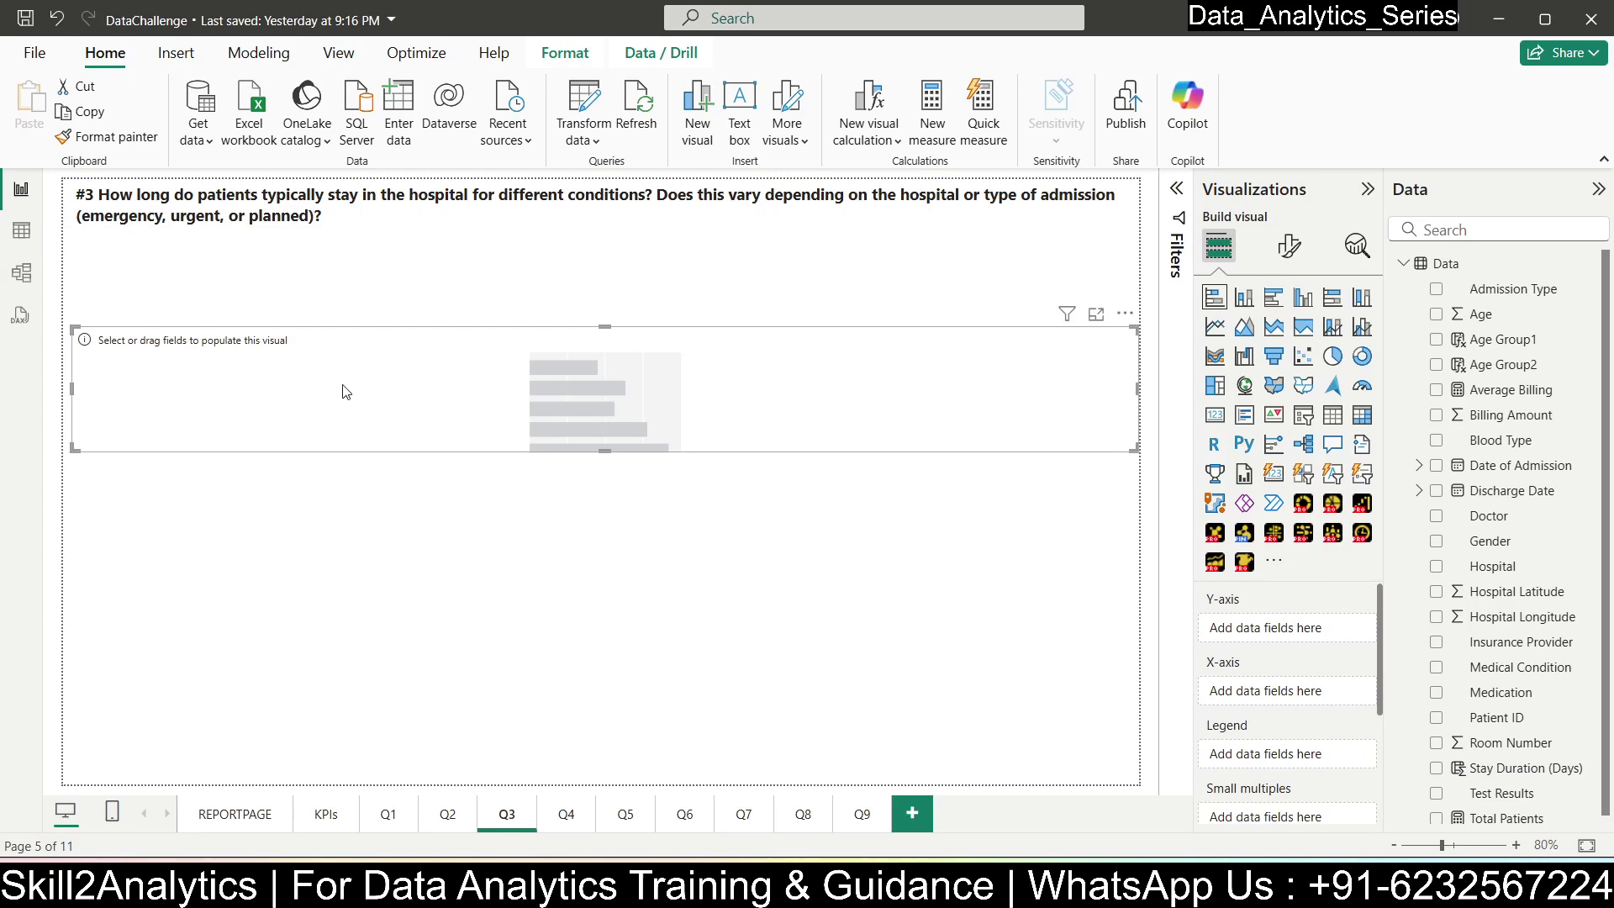
drag(1135, 389, 461, 522)
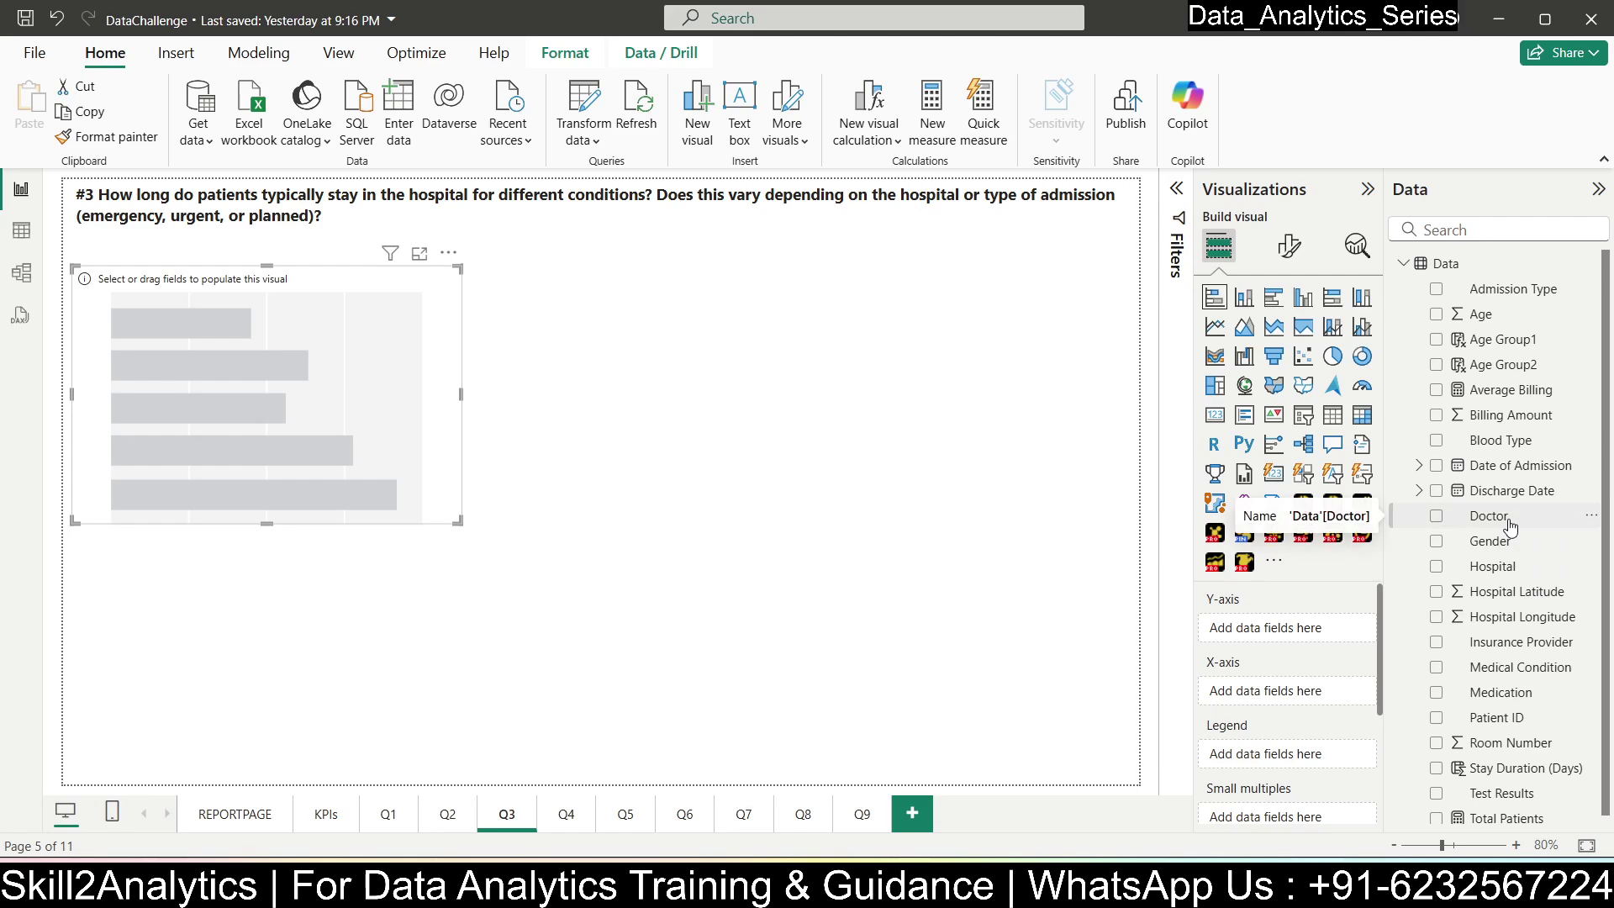
click(1435, 291)
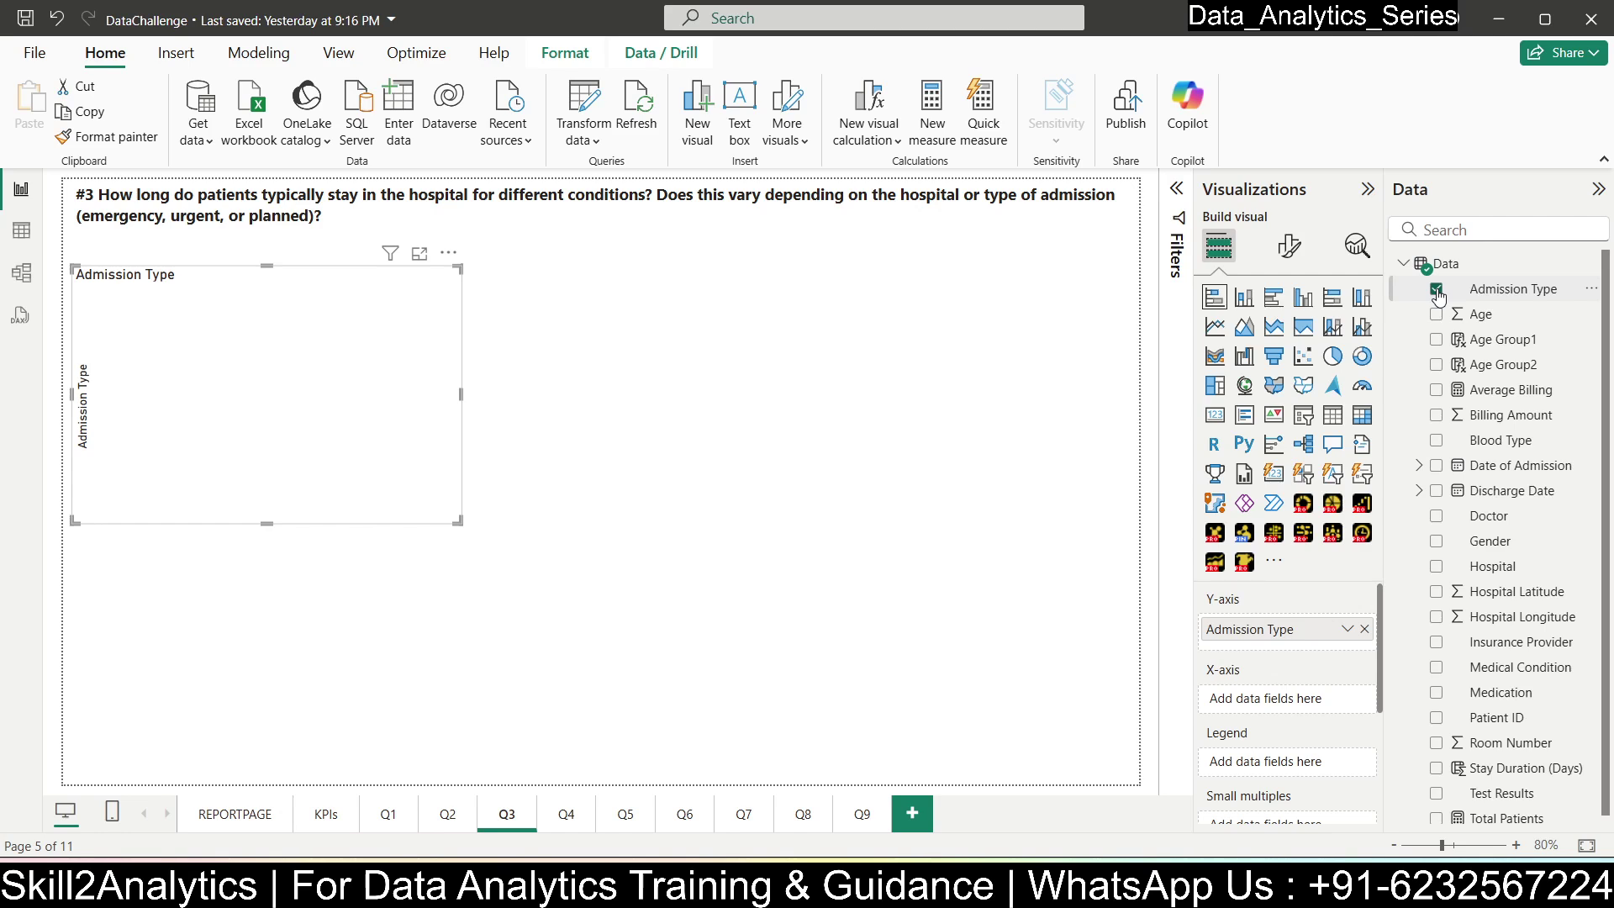
scroll(1513, 462, down, 1)
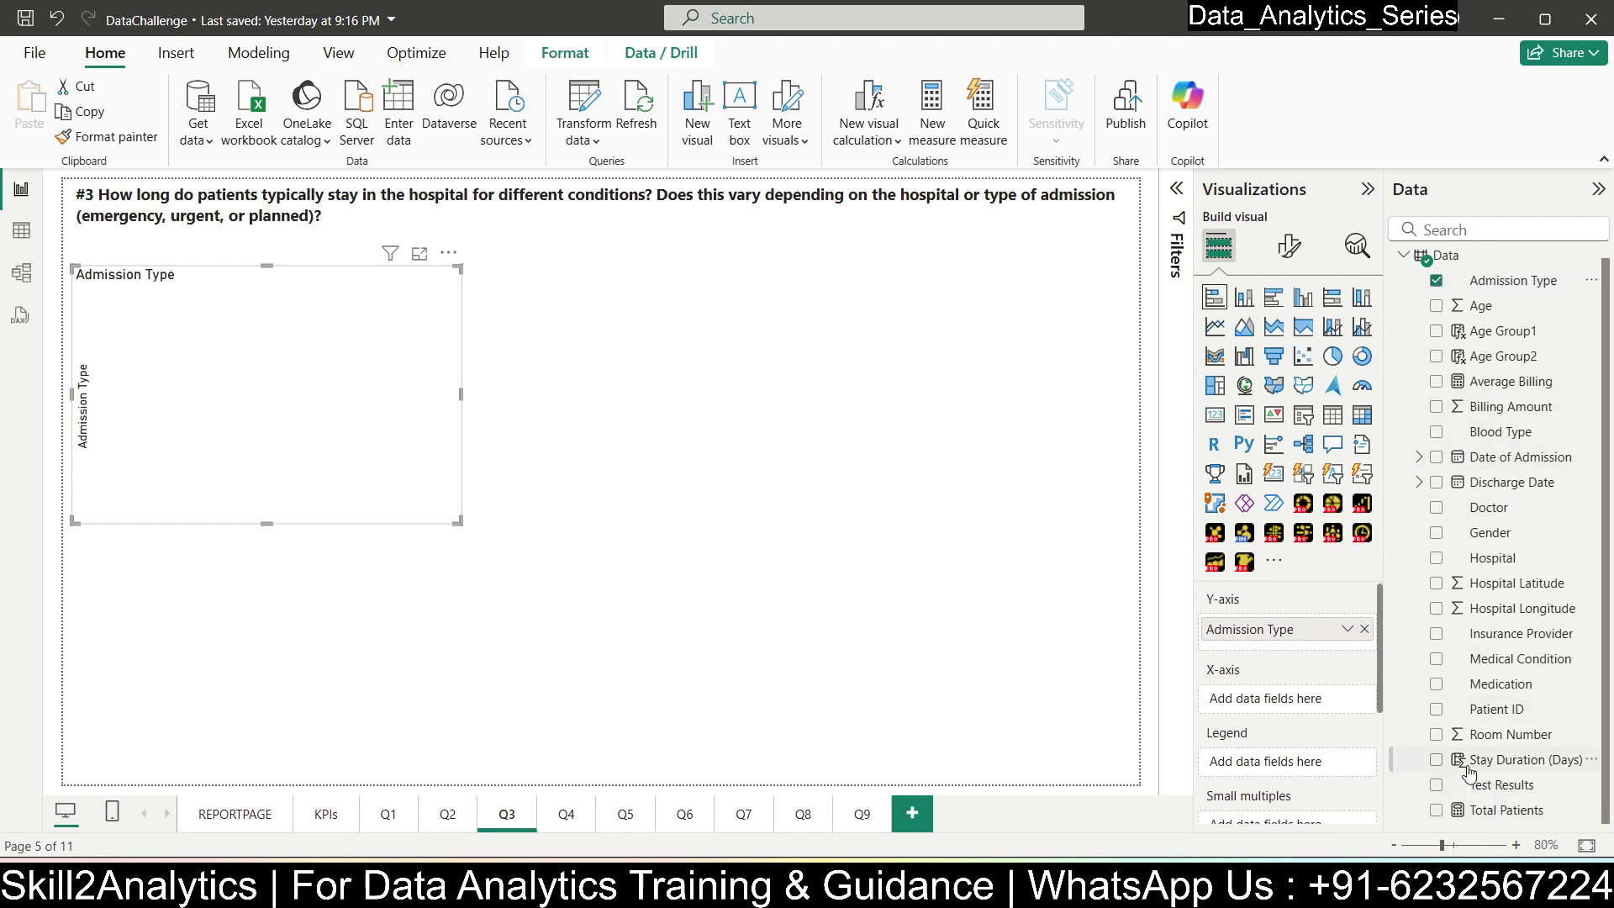
mouse_move(1513, 768)
mouse_down()
mouse_move(980, 678)
mouse_move(313, 389)
mouse_up()
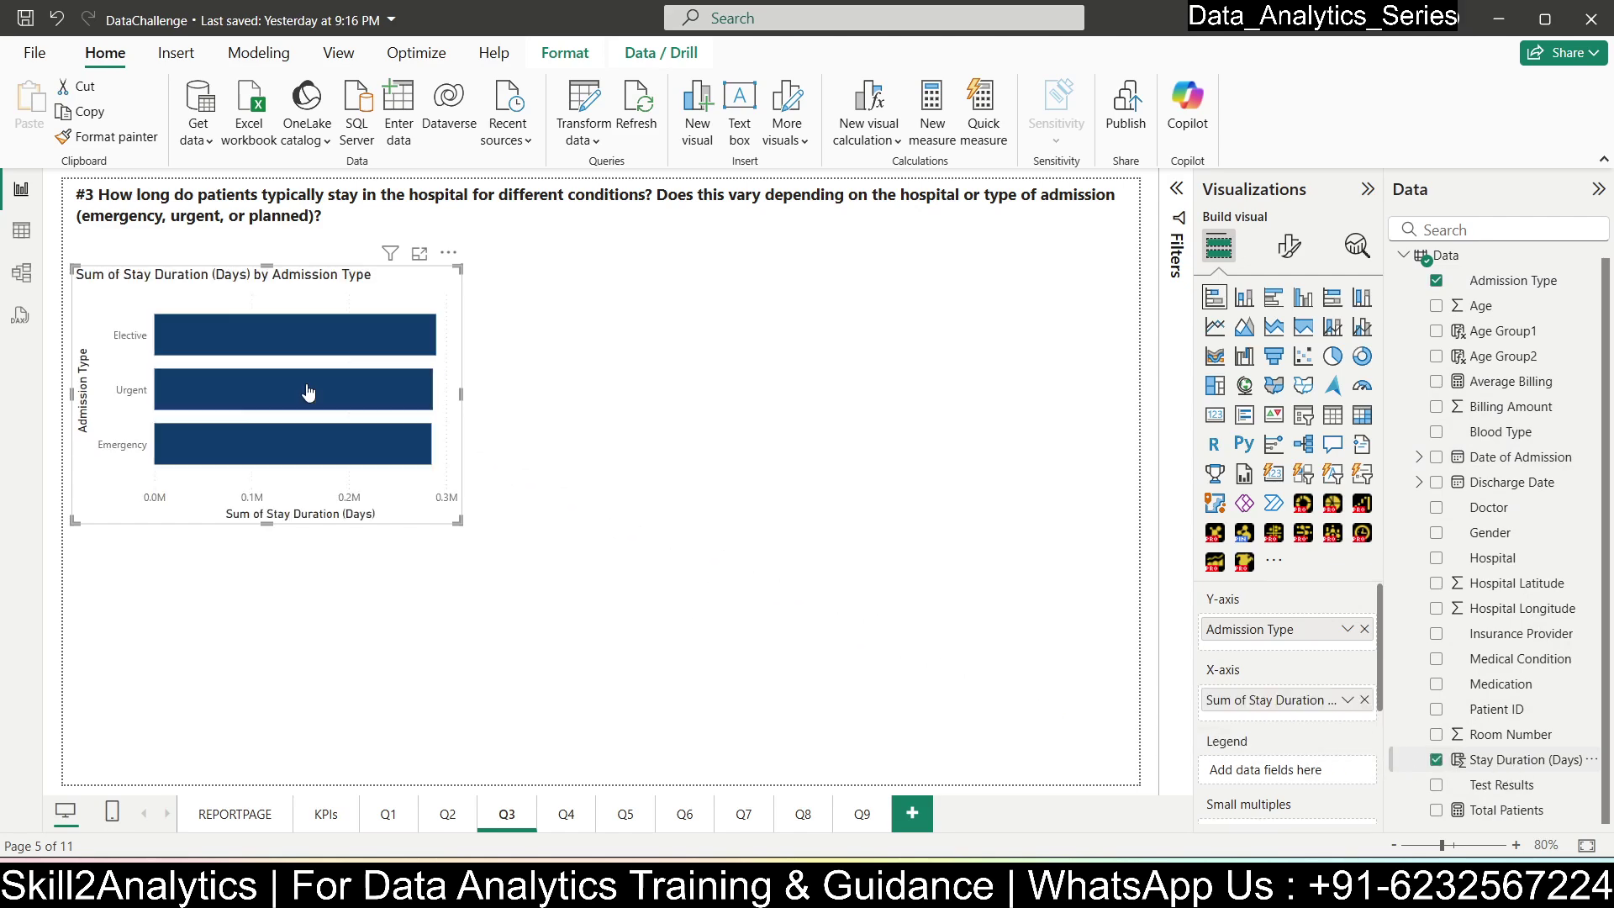
- Change the chart's Stay Duration (Days) aggregation to Average and make the chart wider and slightly shorter
click(1347, 700)
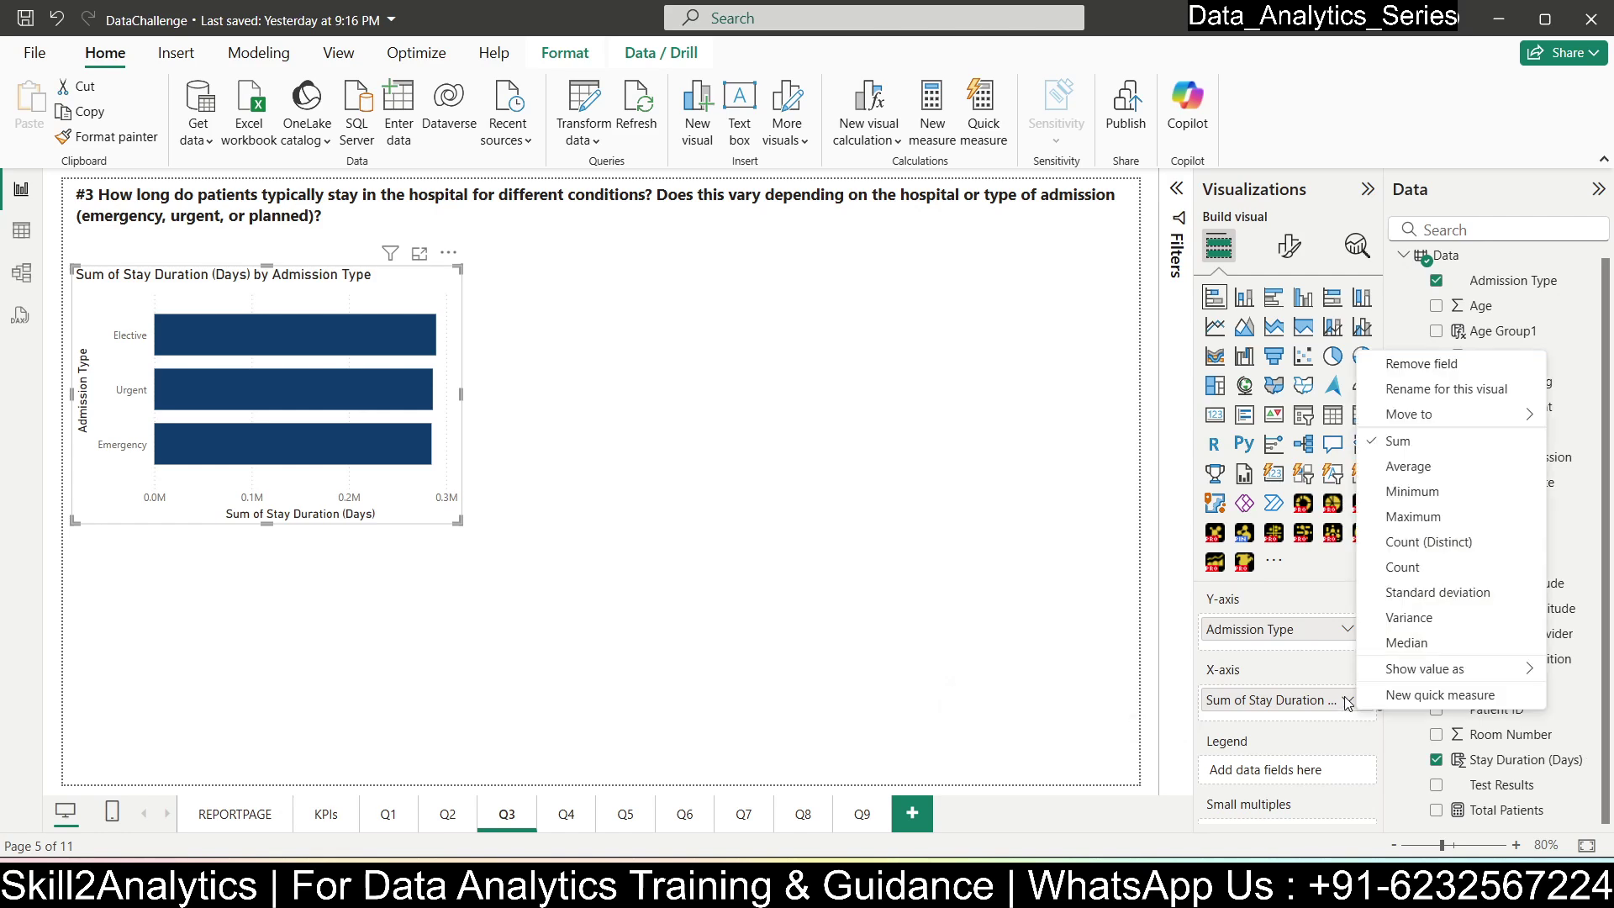
click(1408, 466)
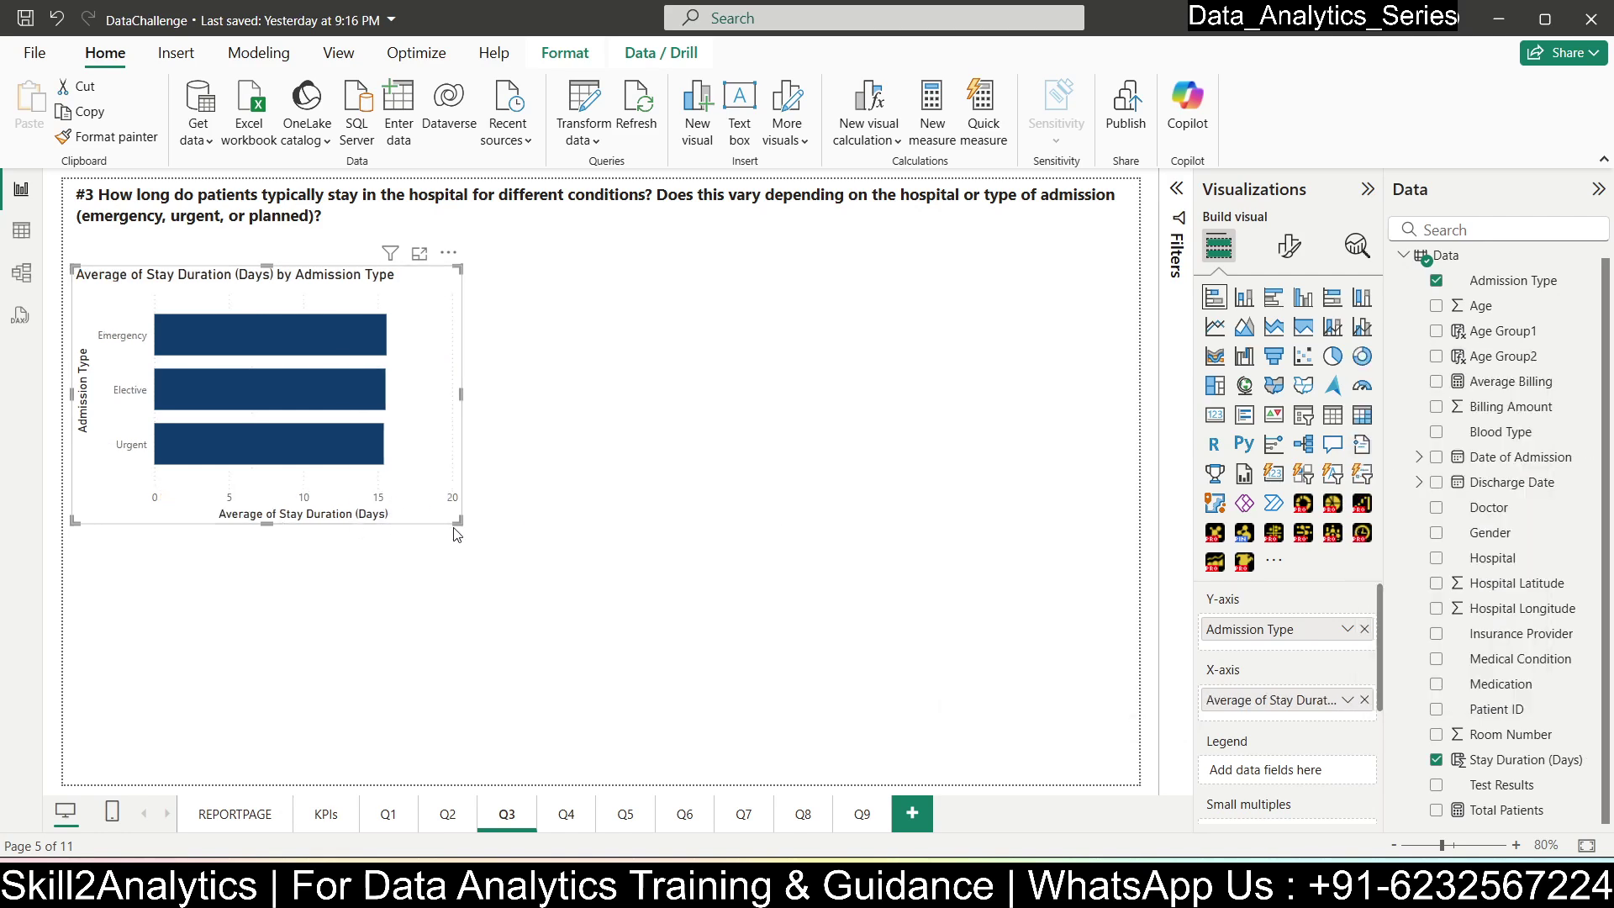
drag(457, 524, 529, 501)
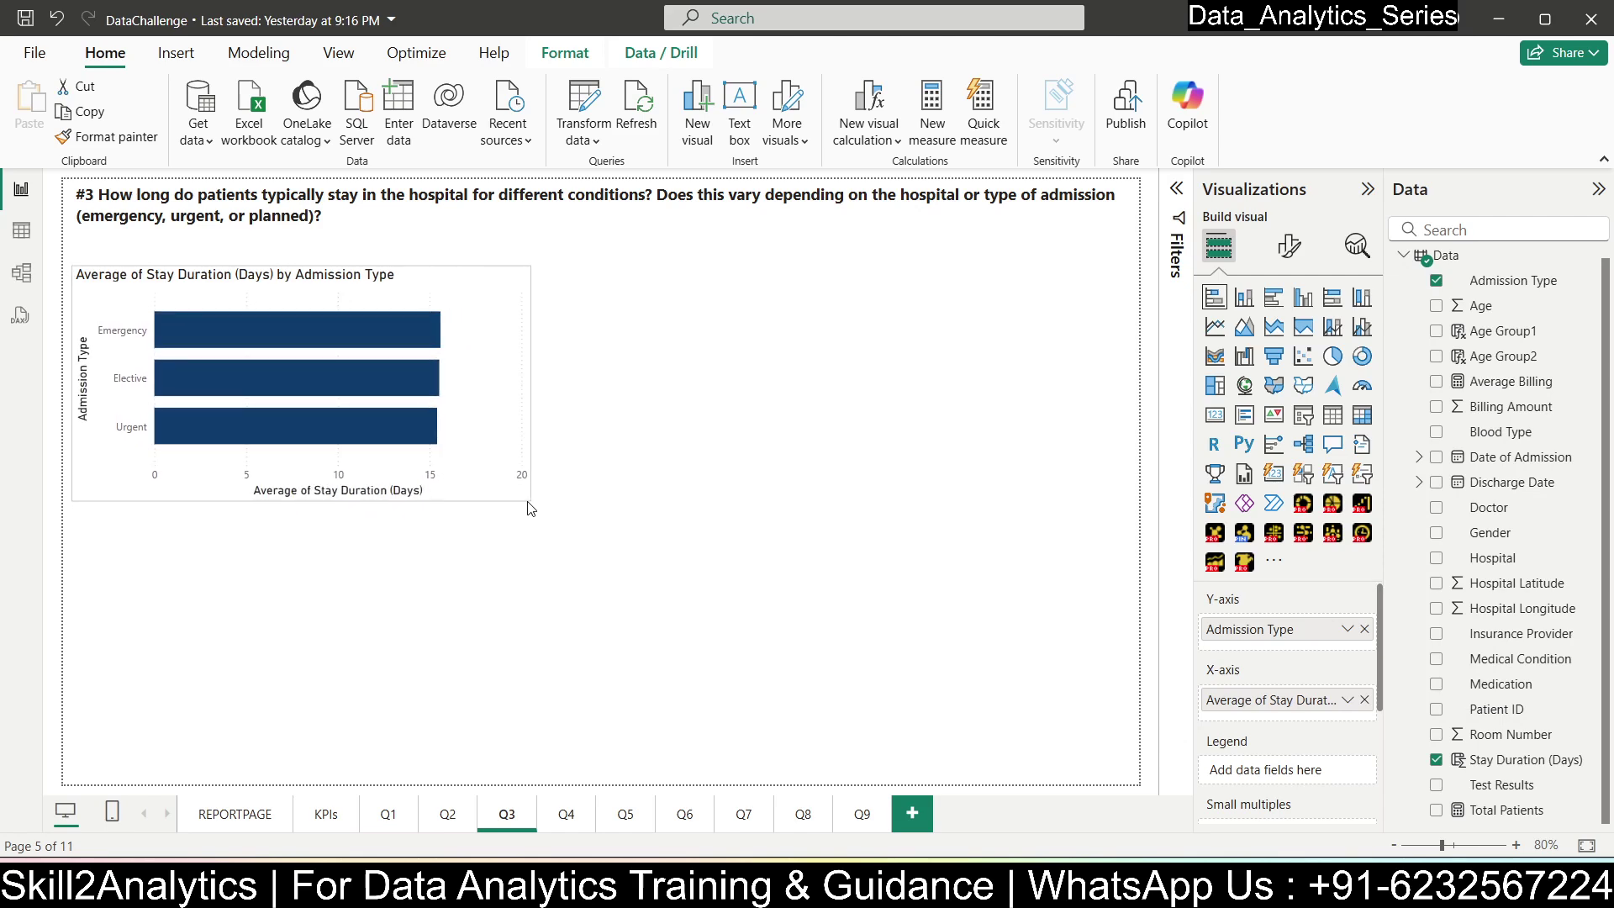
- Turn on data labels for the average stay duration bar chart and deselect it
click(1289, 246)
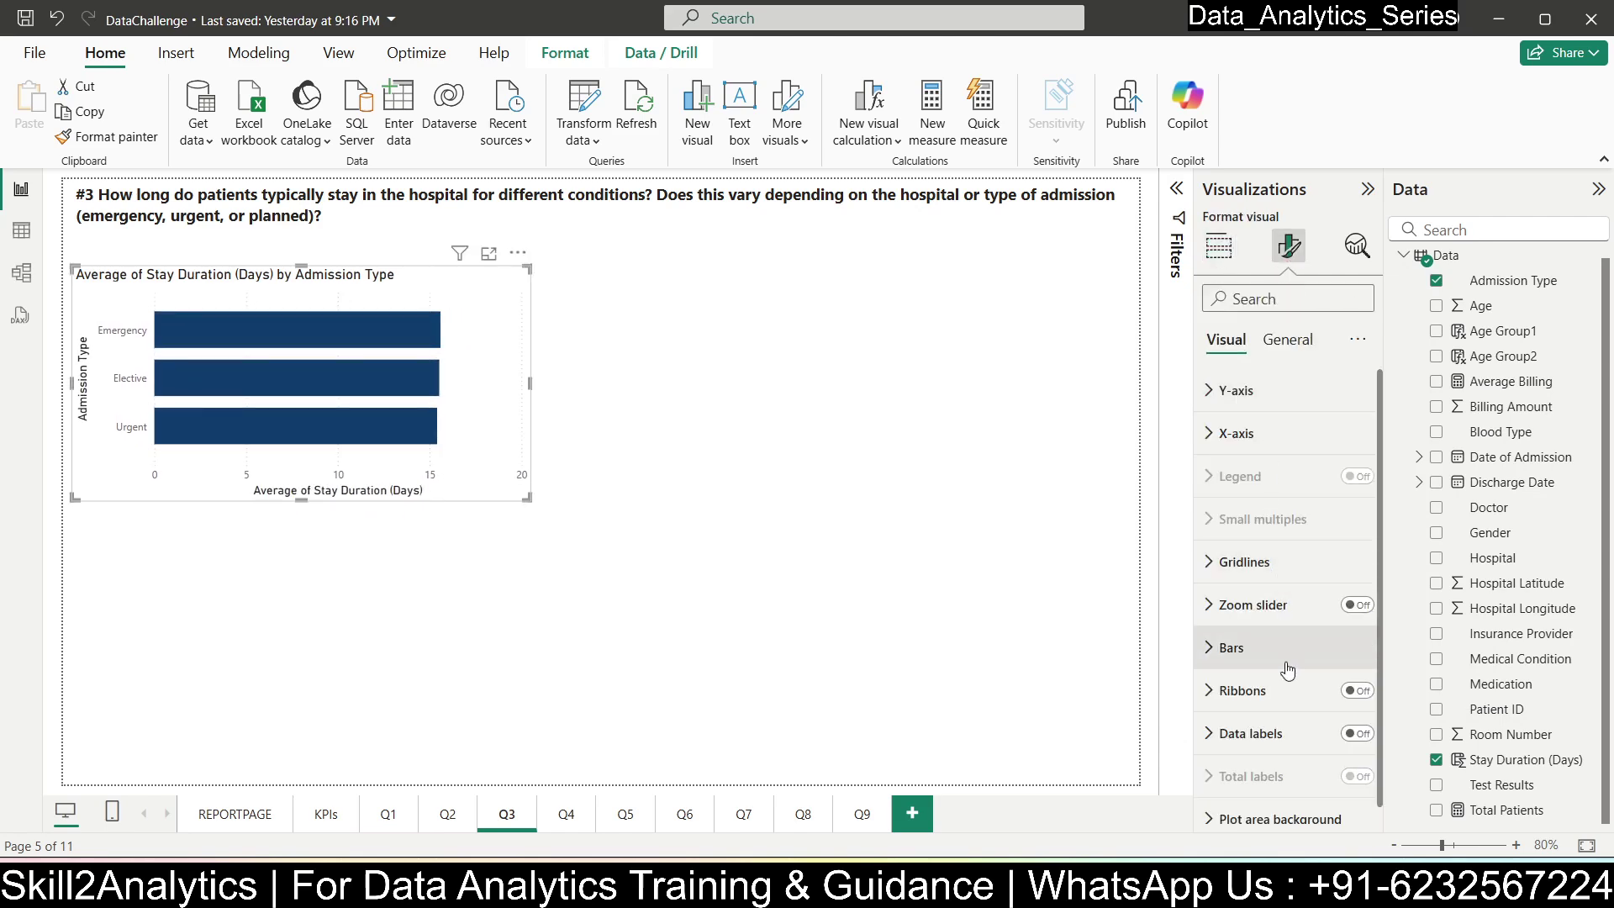
click(1357, 734)
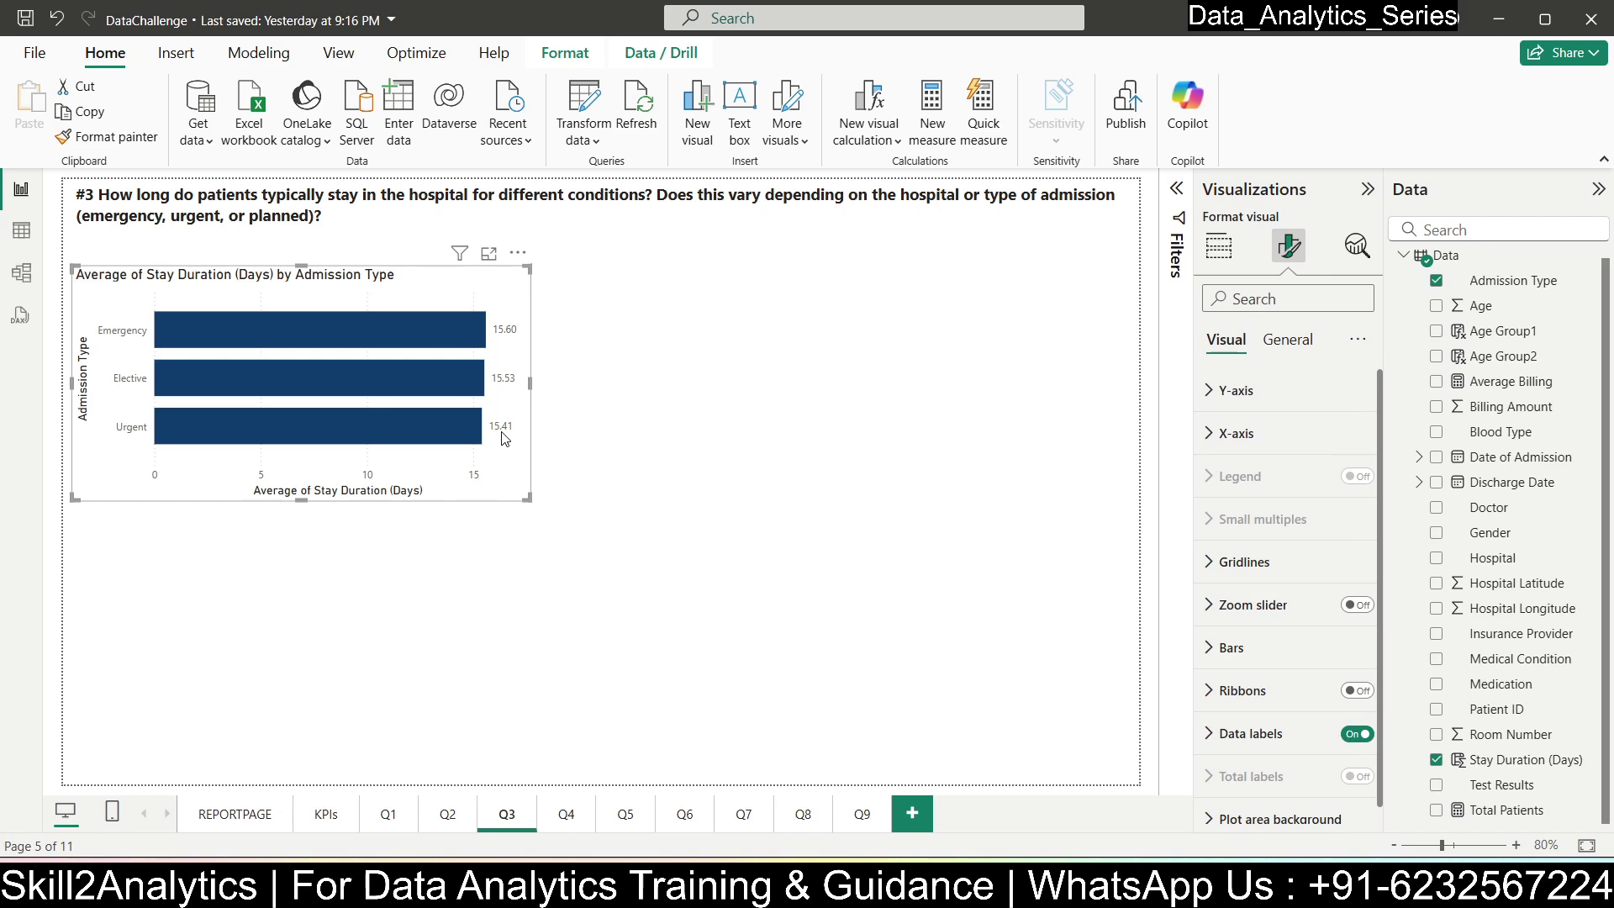
click(559, 450)
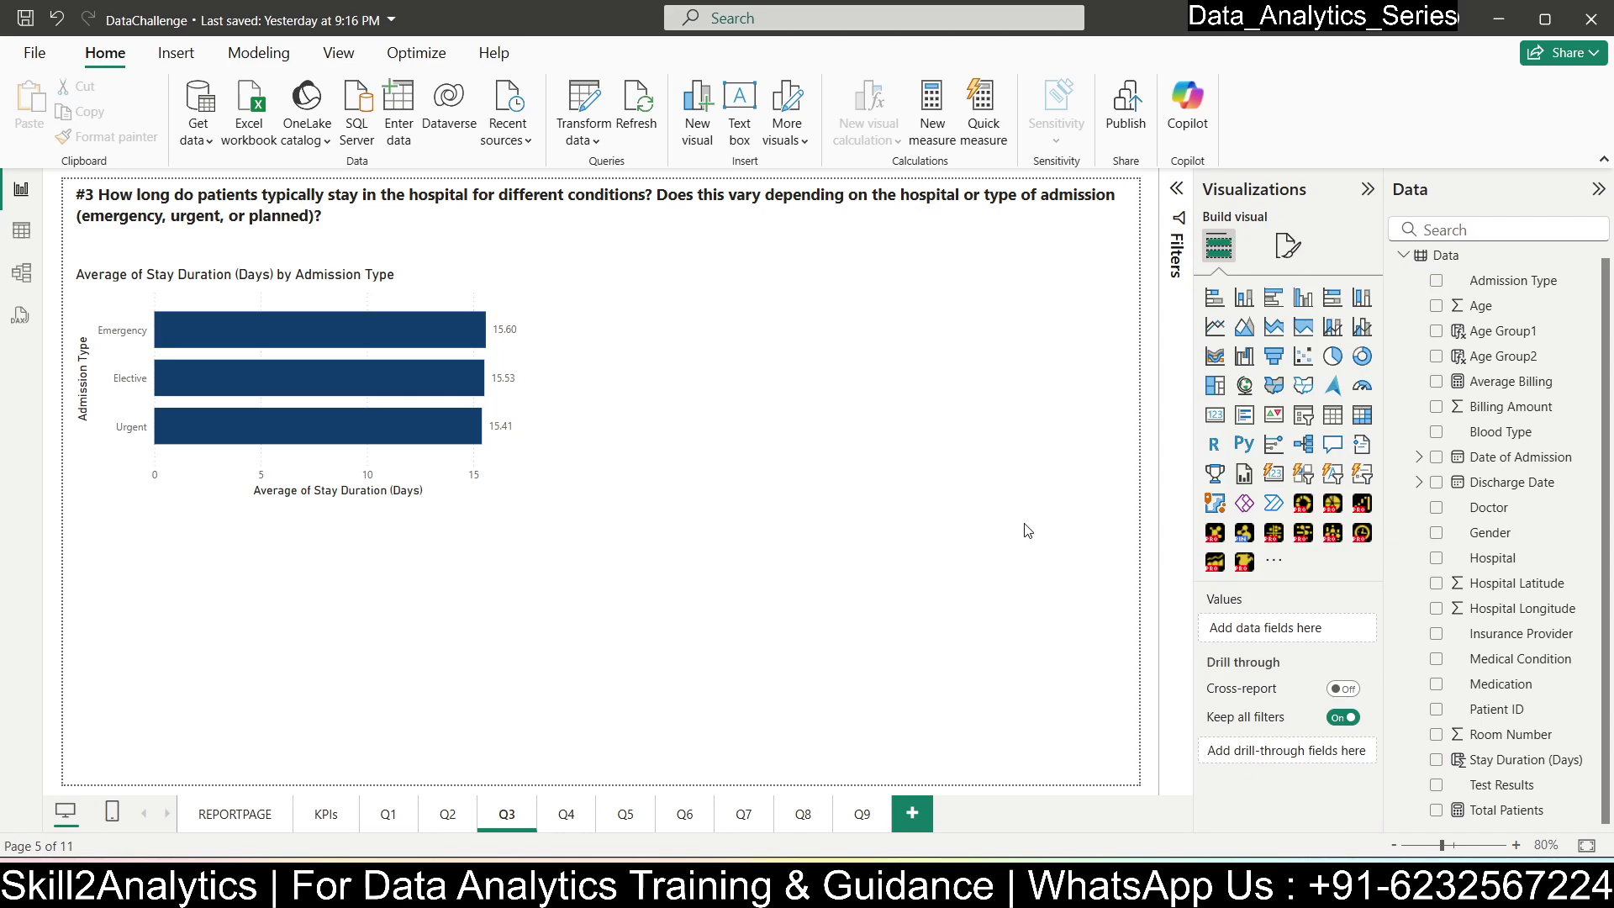
- Add a matrix beside the admission type chart with Admission Type rows, Gender columns and Stay Duration (Days) values
click(1364, 414)
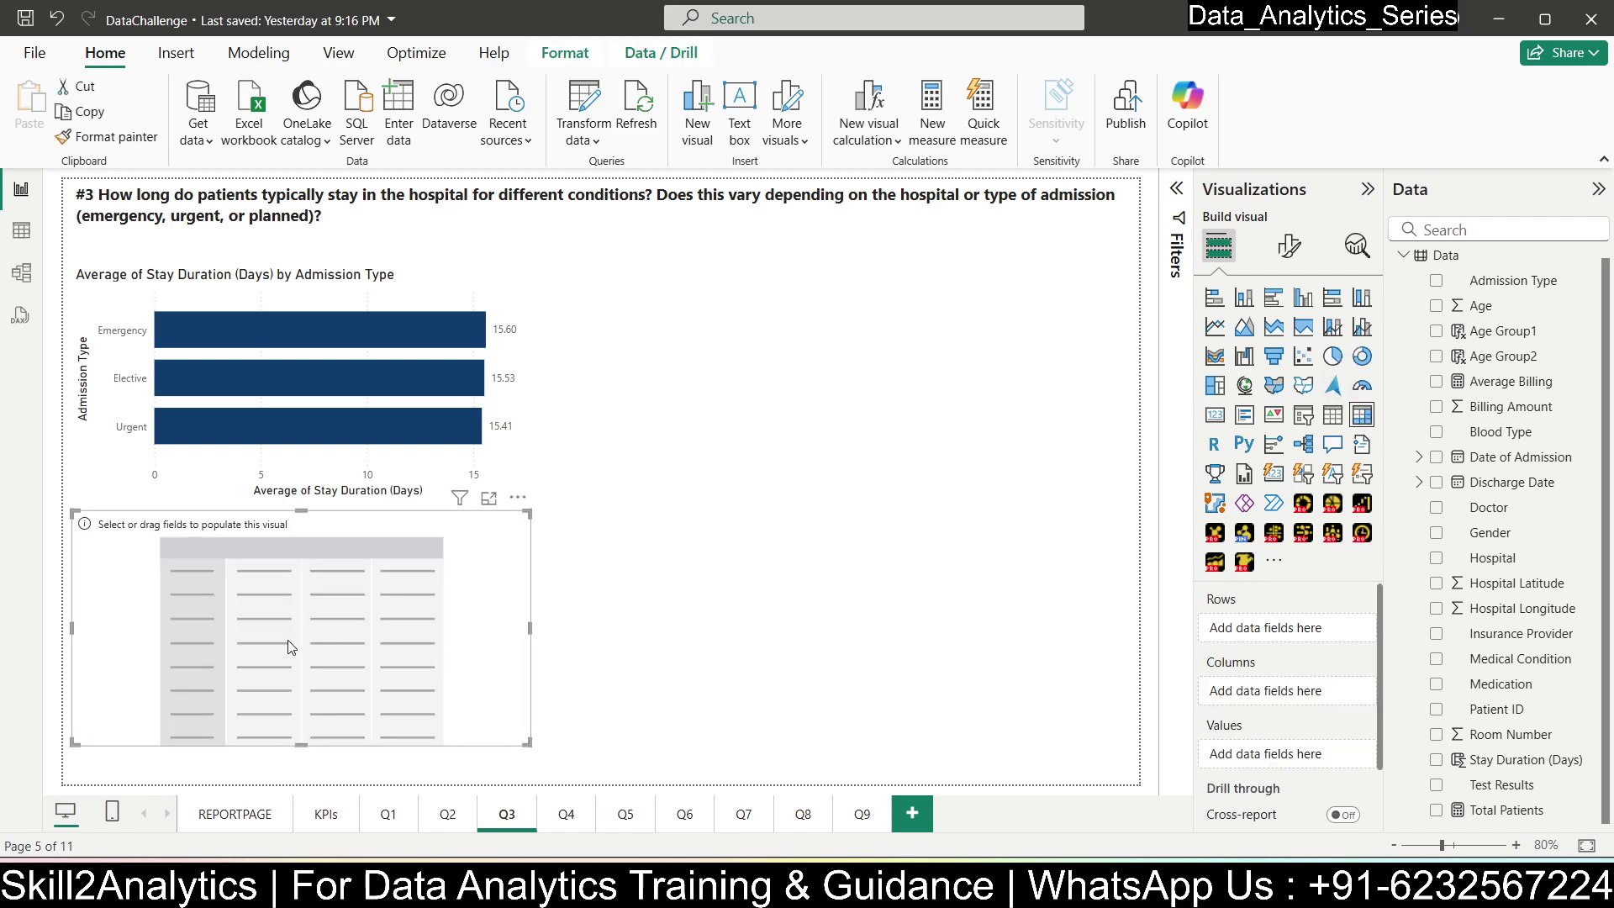
drag(278, 631, 771, 384)
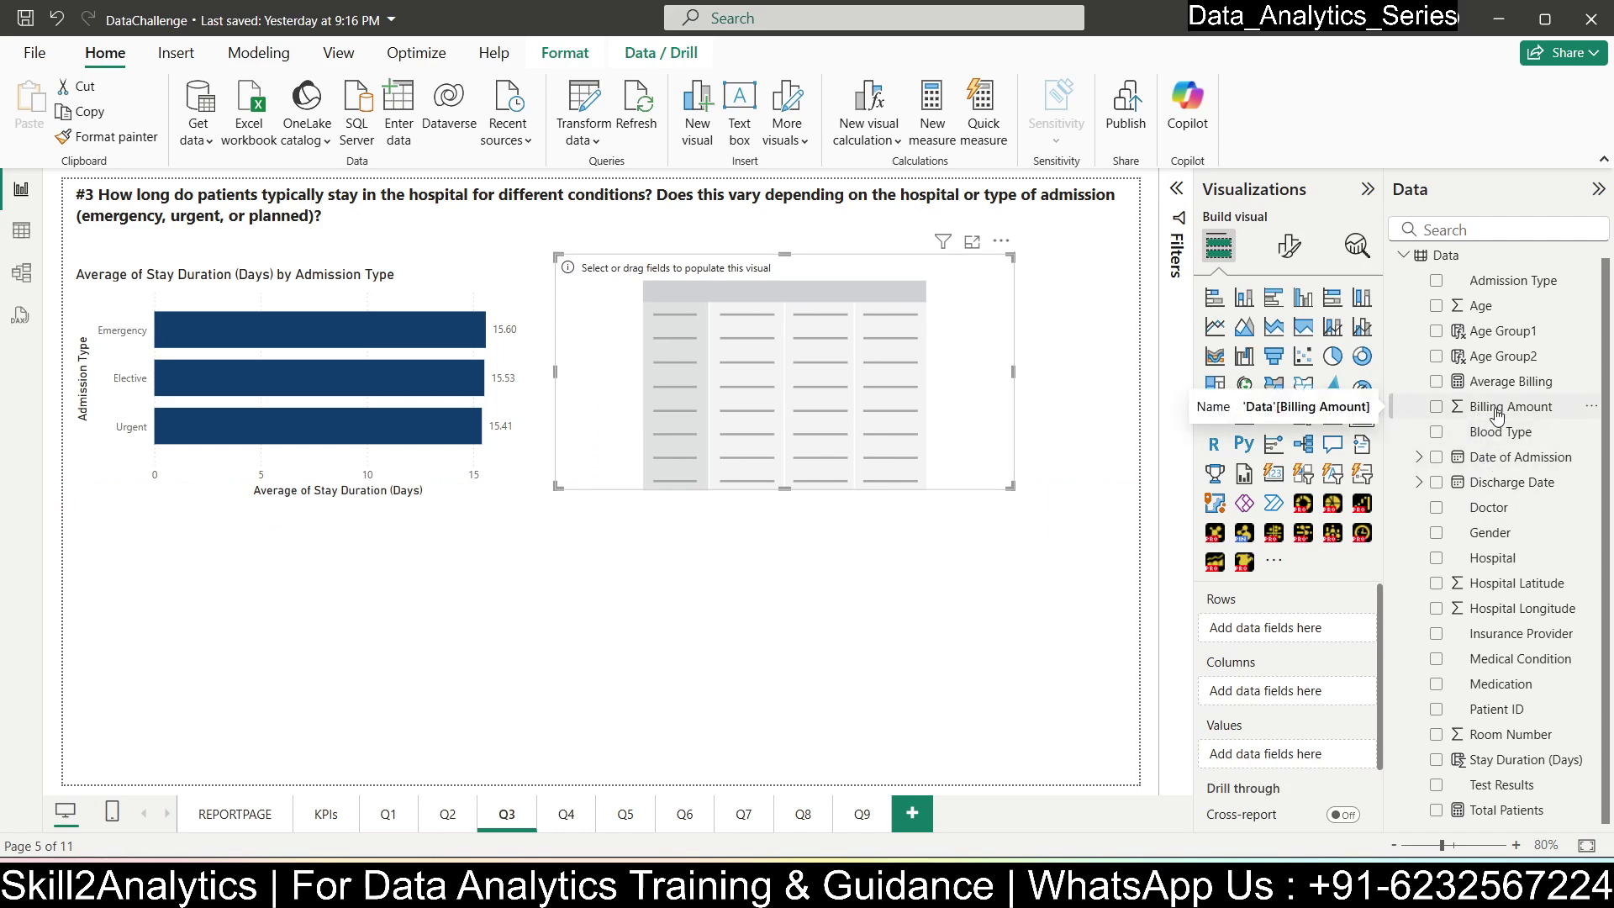
click(1436, 281)
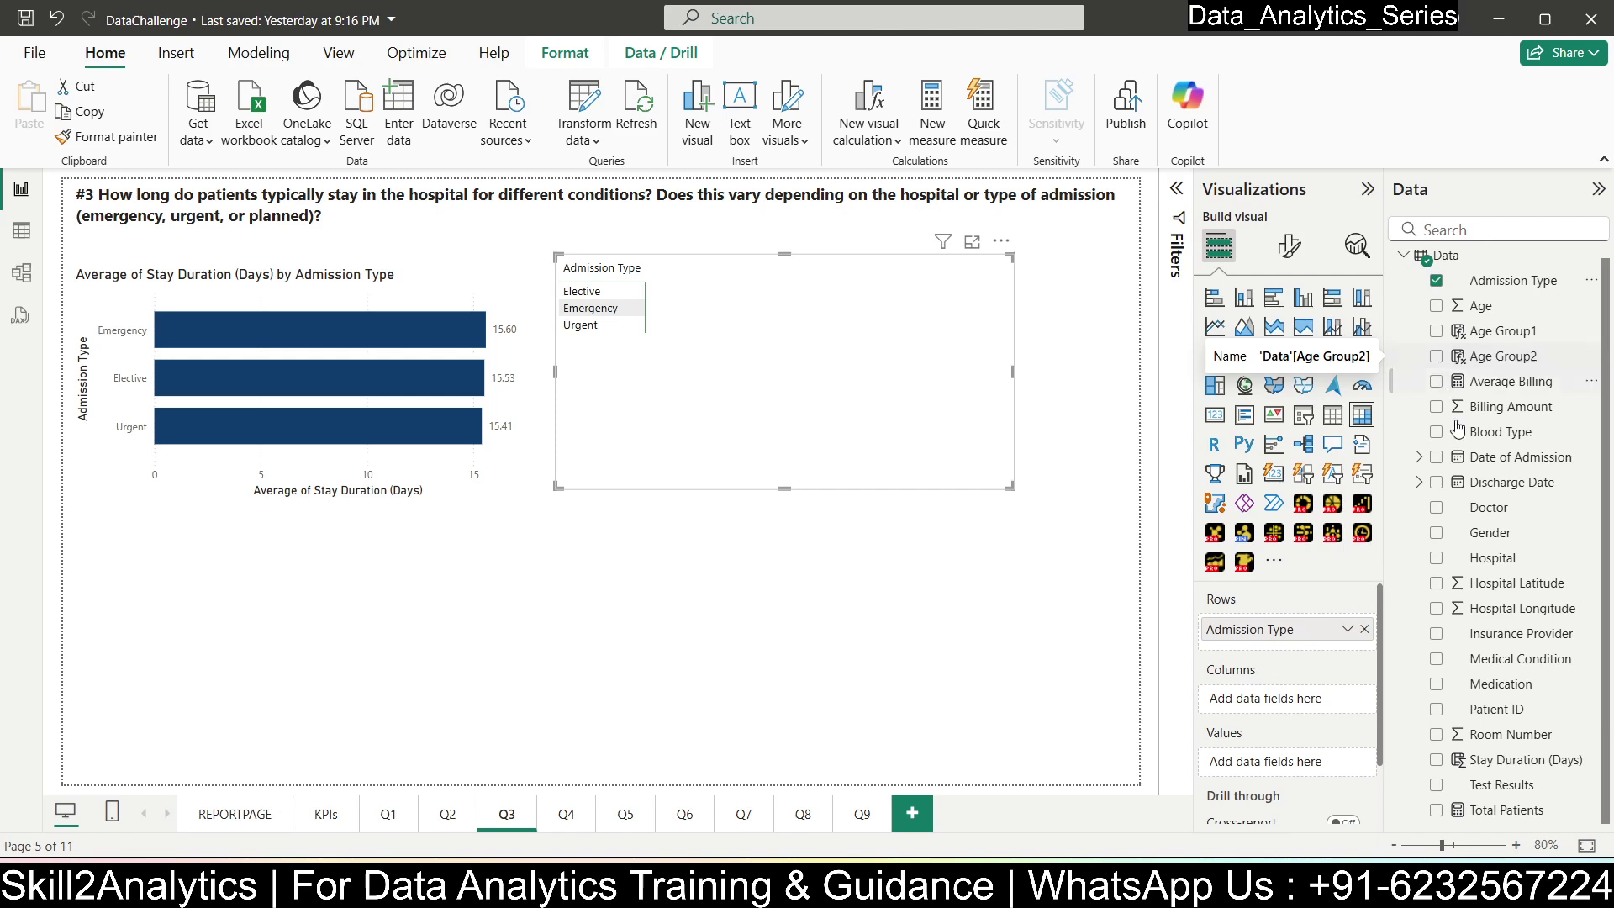
click(1437, 534)
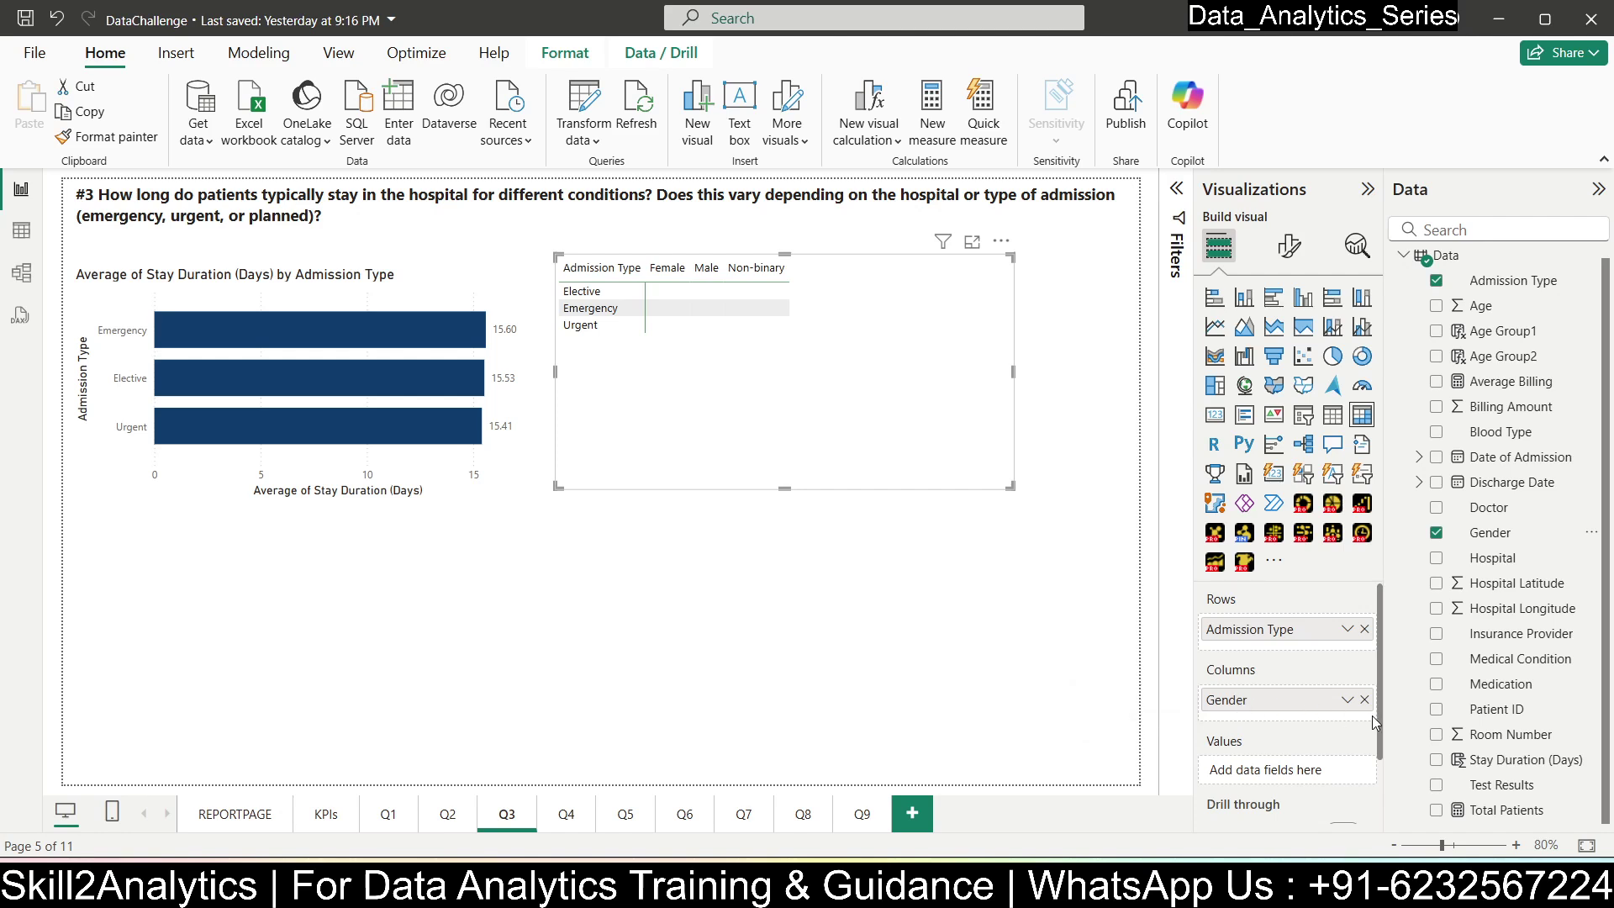
drag(1488, 761, 1275, 778)
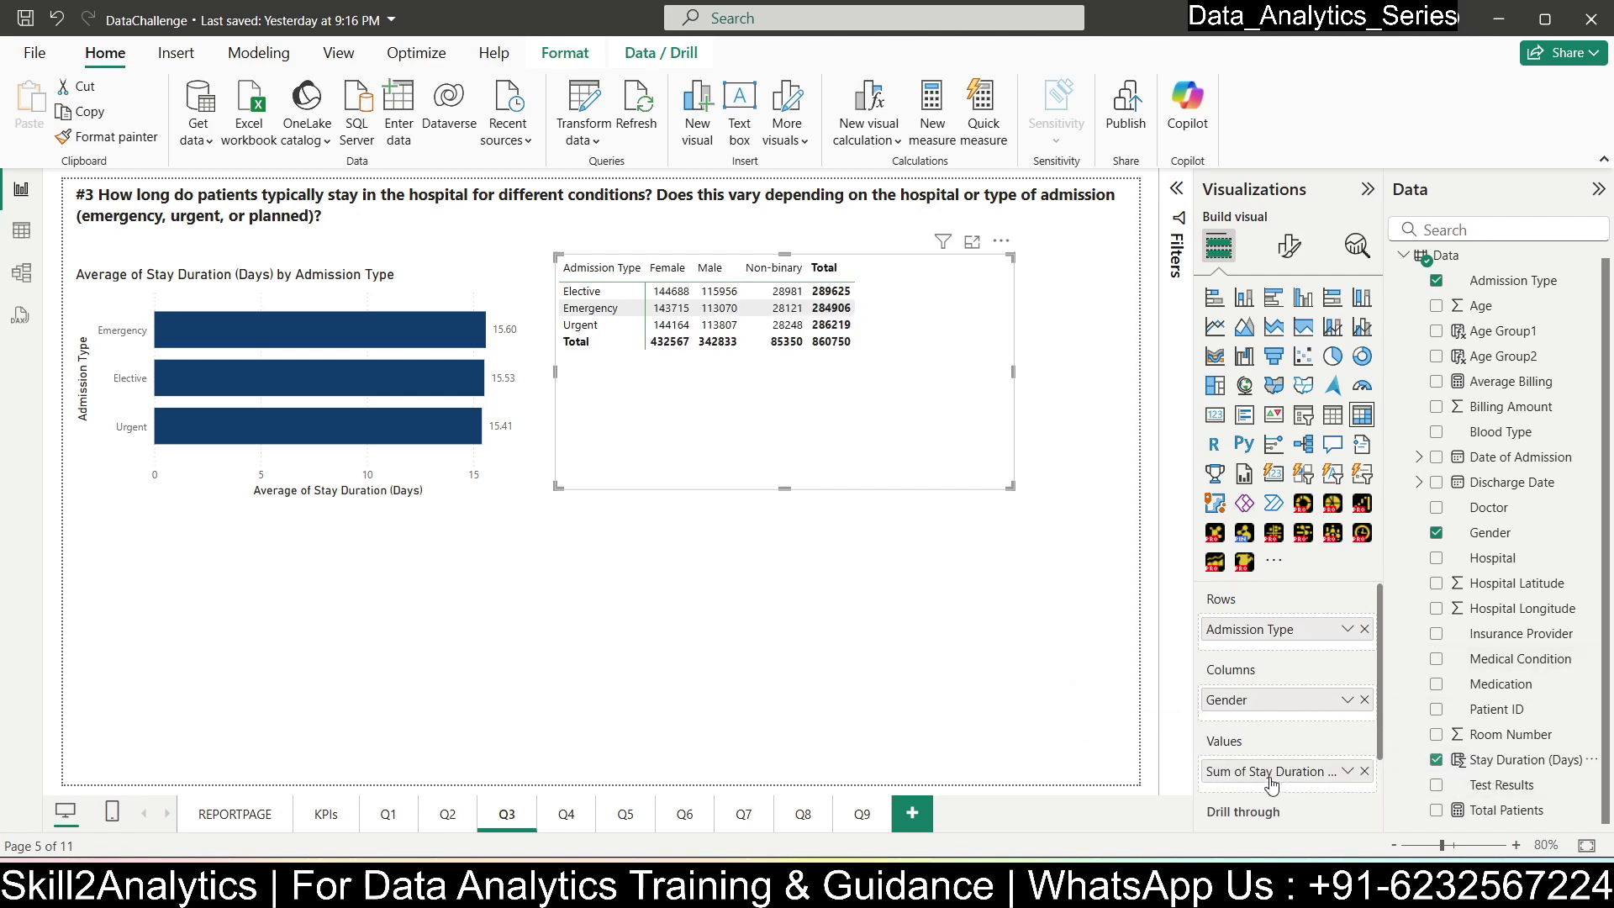
- Change the matrix's Stay Duration (Days) aggregation to Average and shrink the matrix to fit its contents
click(1347, 771)
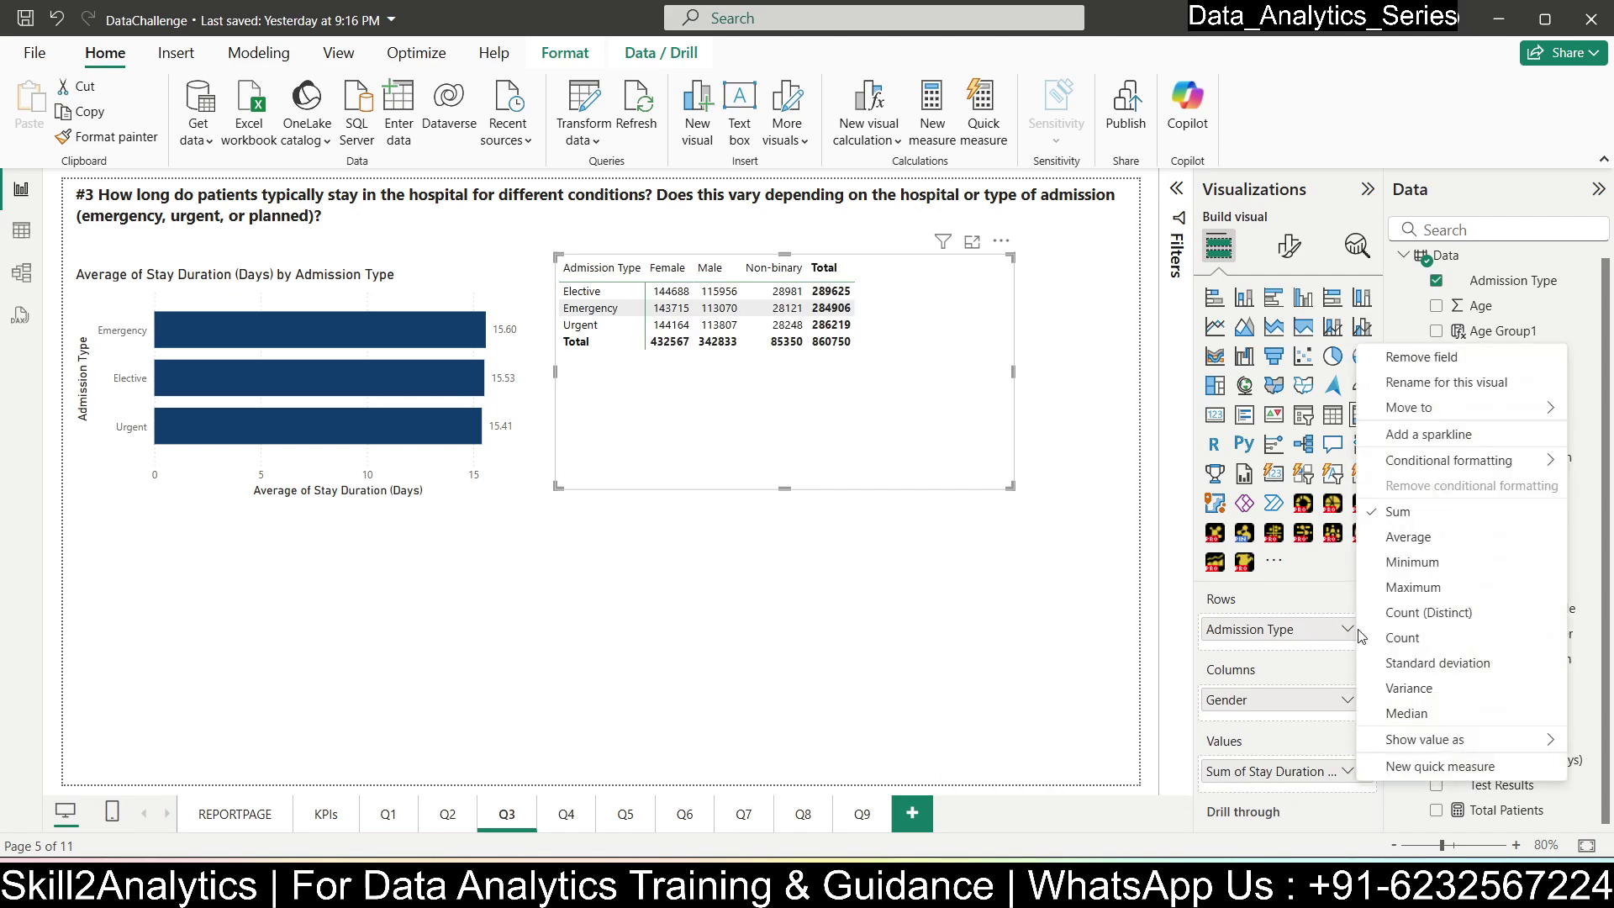
click(1389, 538)
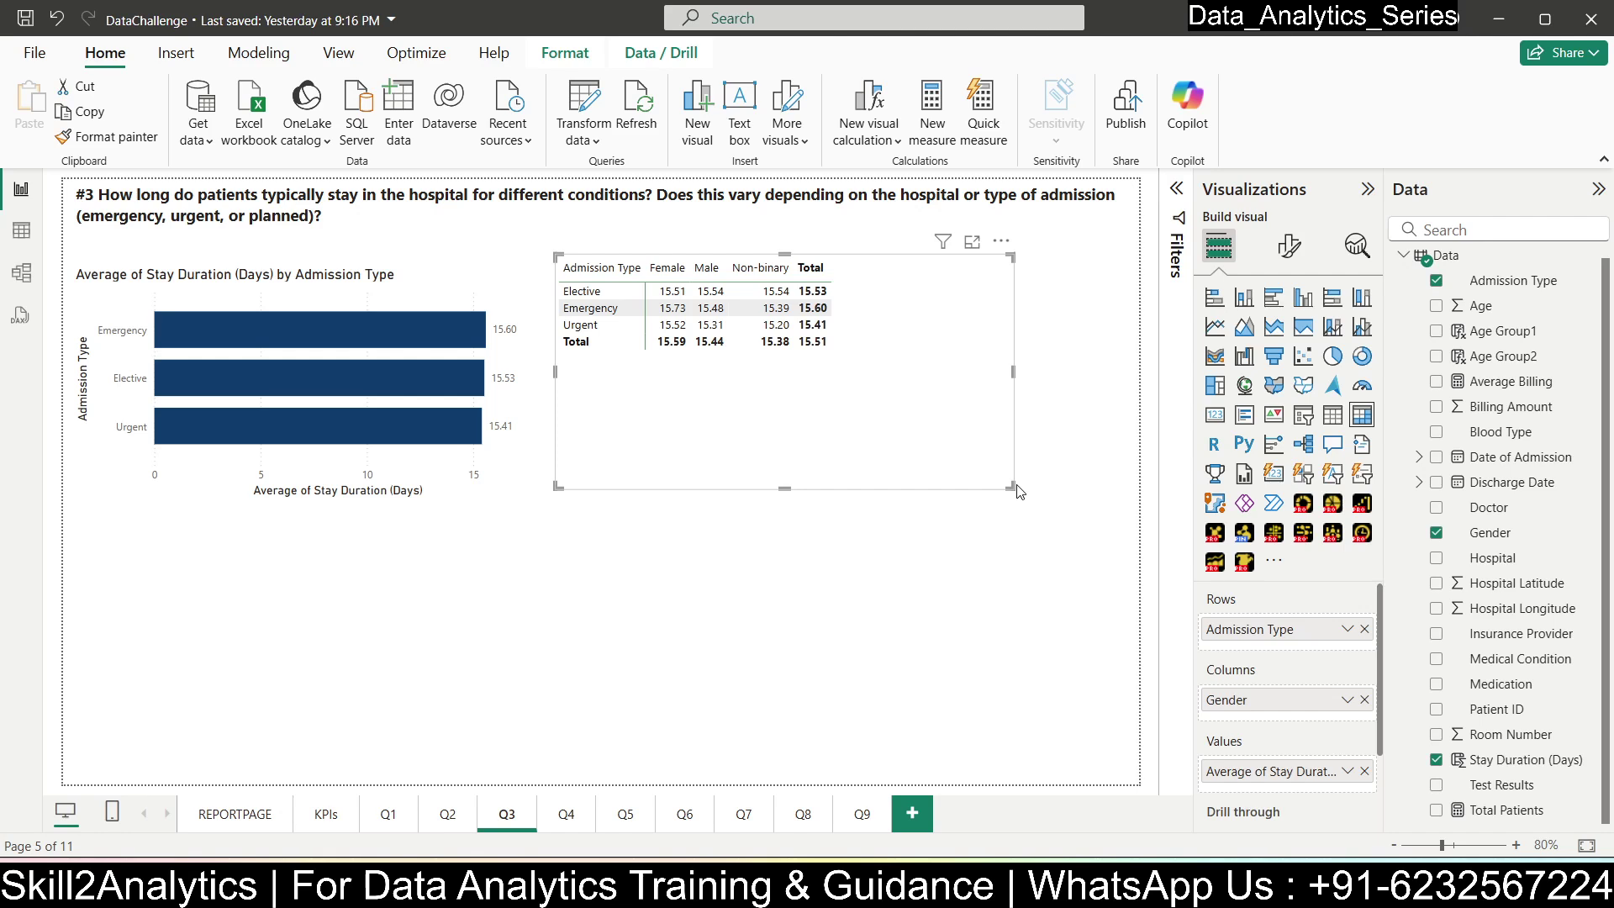
drag(1017, 490, 872, 374)
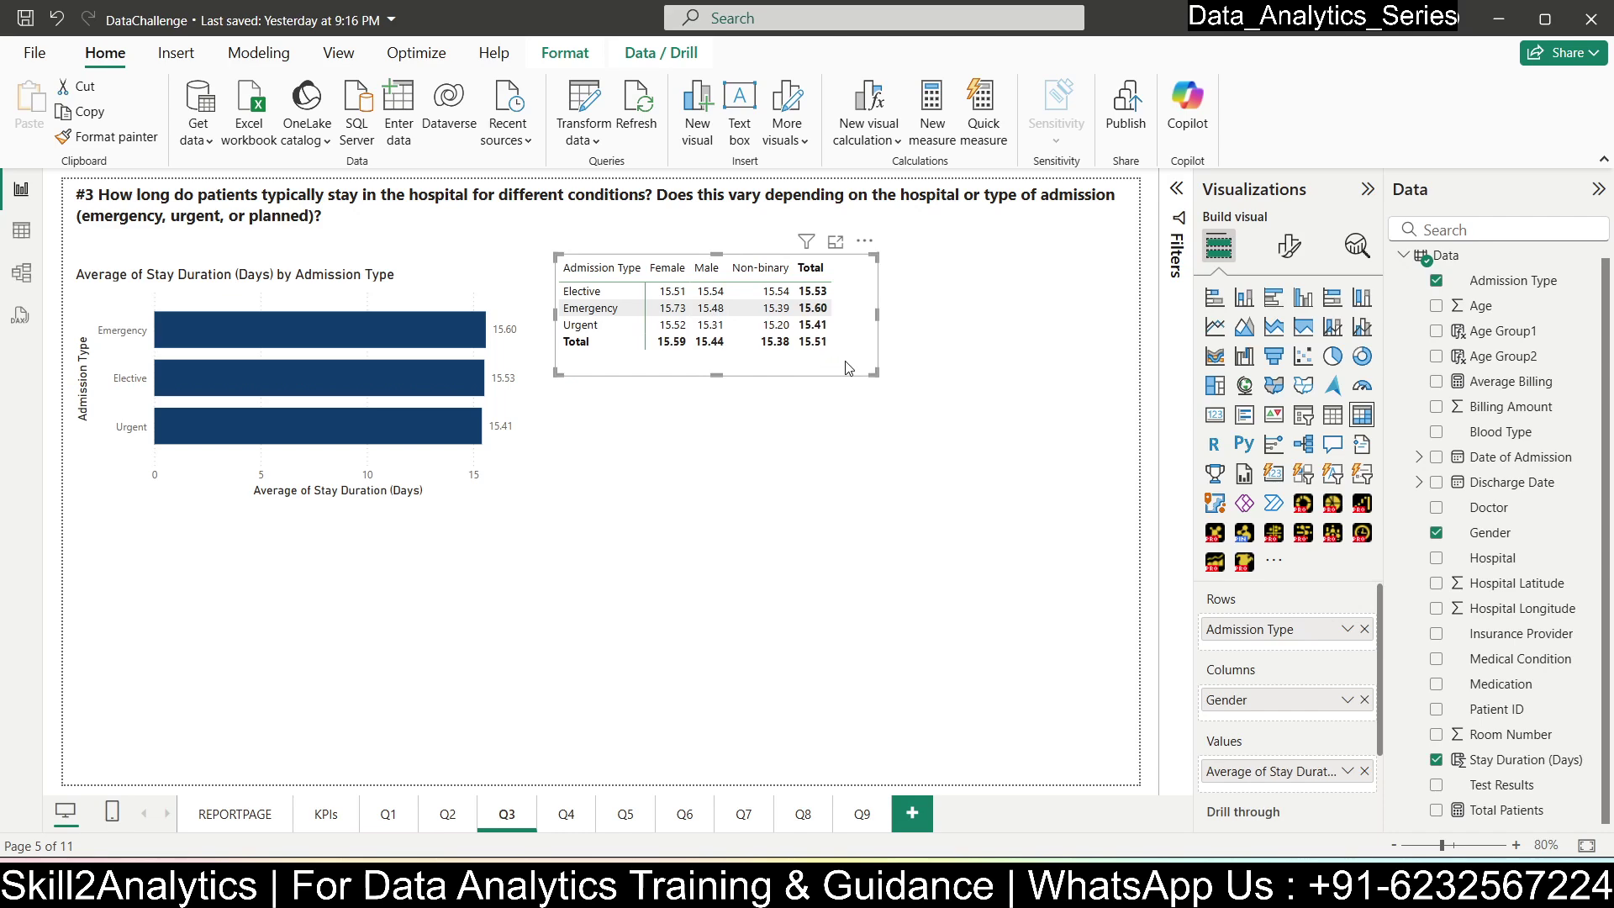
- Duplicate the gender matrix directly below, replace its Gender columns with Medical Condition, and widen it to fit all conditions
key(ctrl+c)
key(ctrl+v)
drag(847, 367, 861, 469)
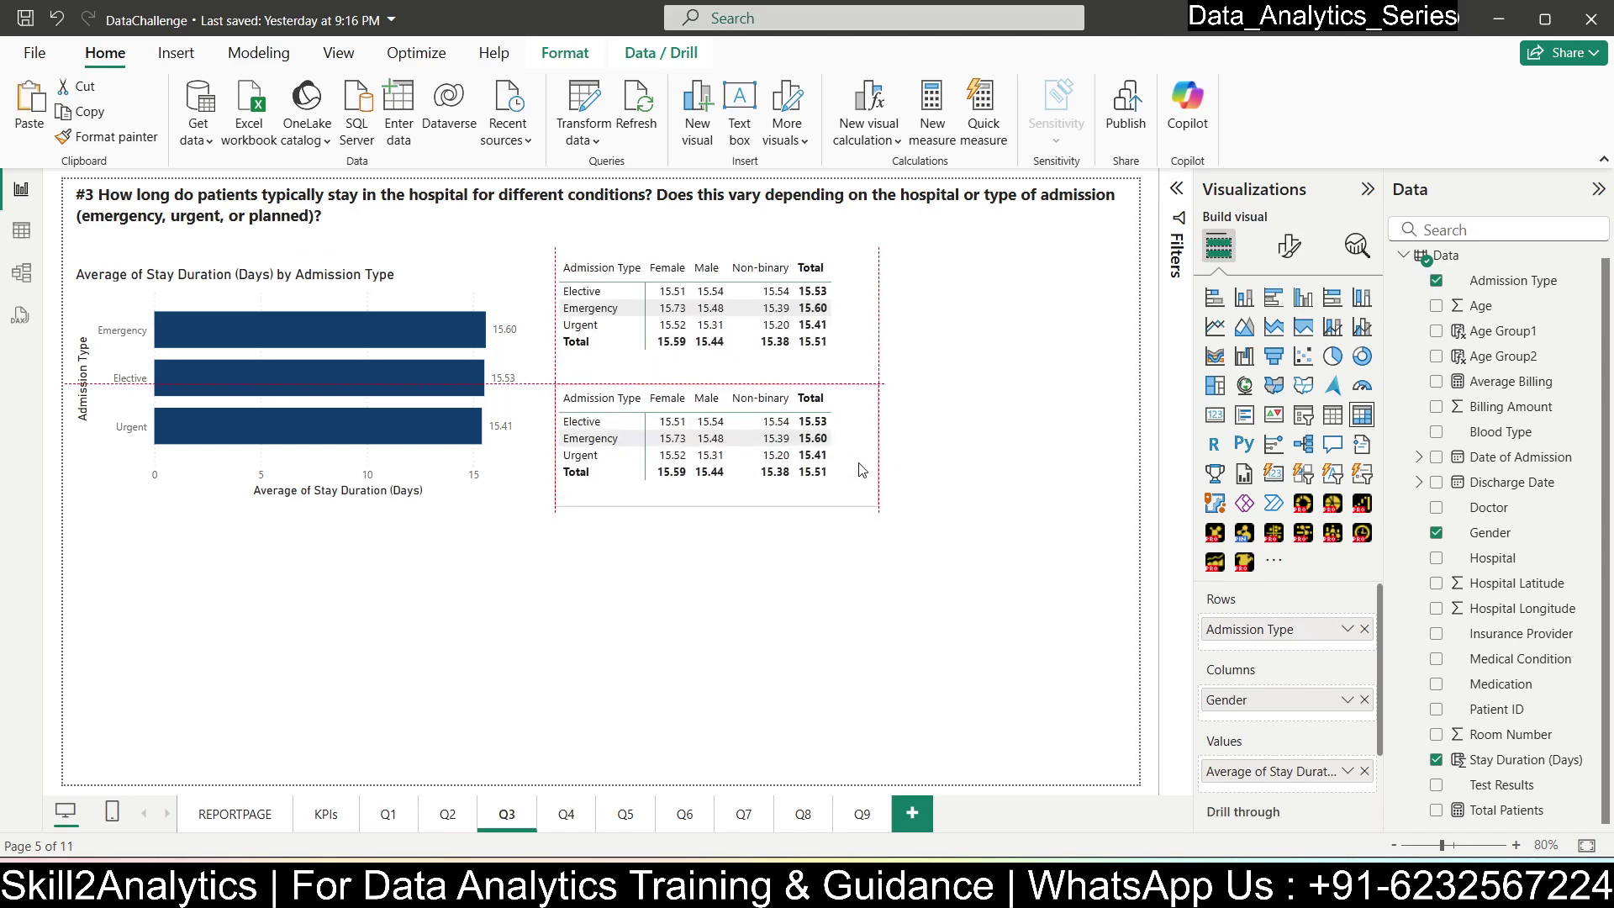
click(1364, 700)
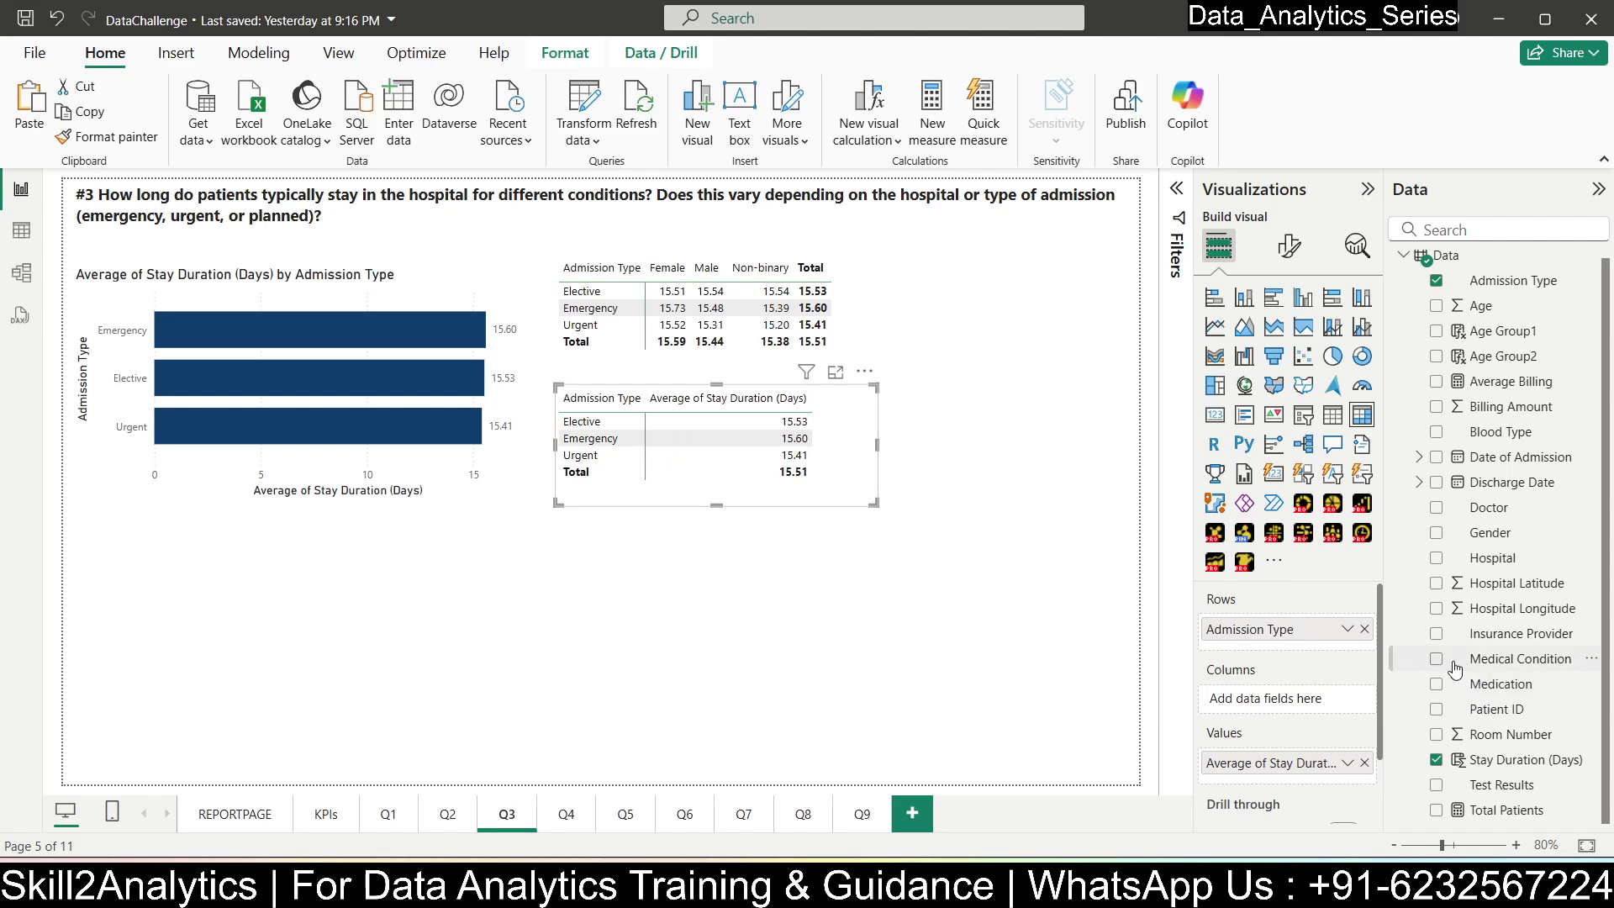
drag(1455, 669, 1271, 701)
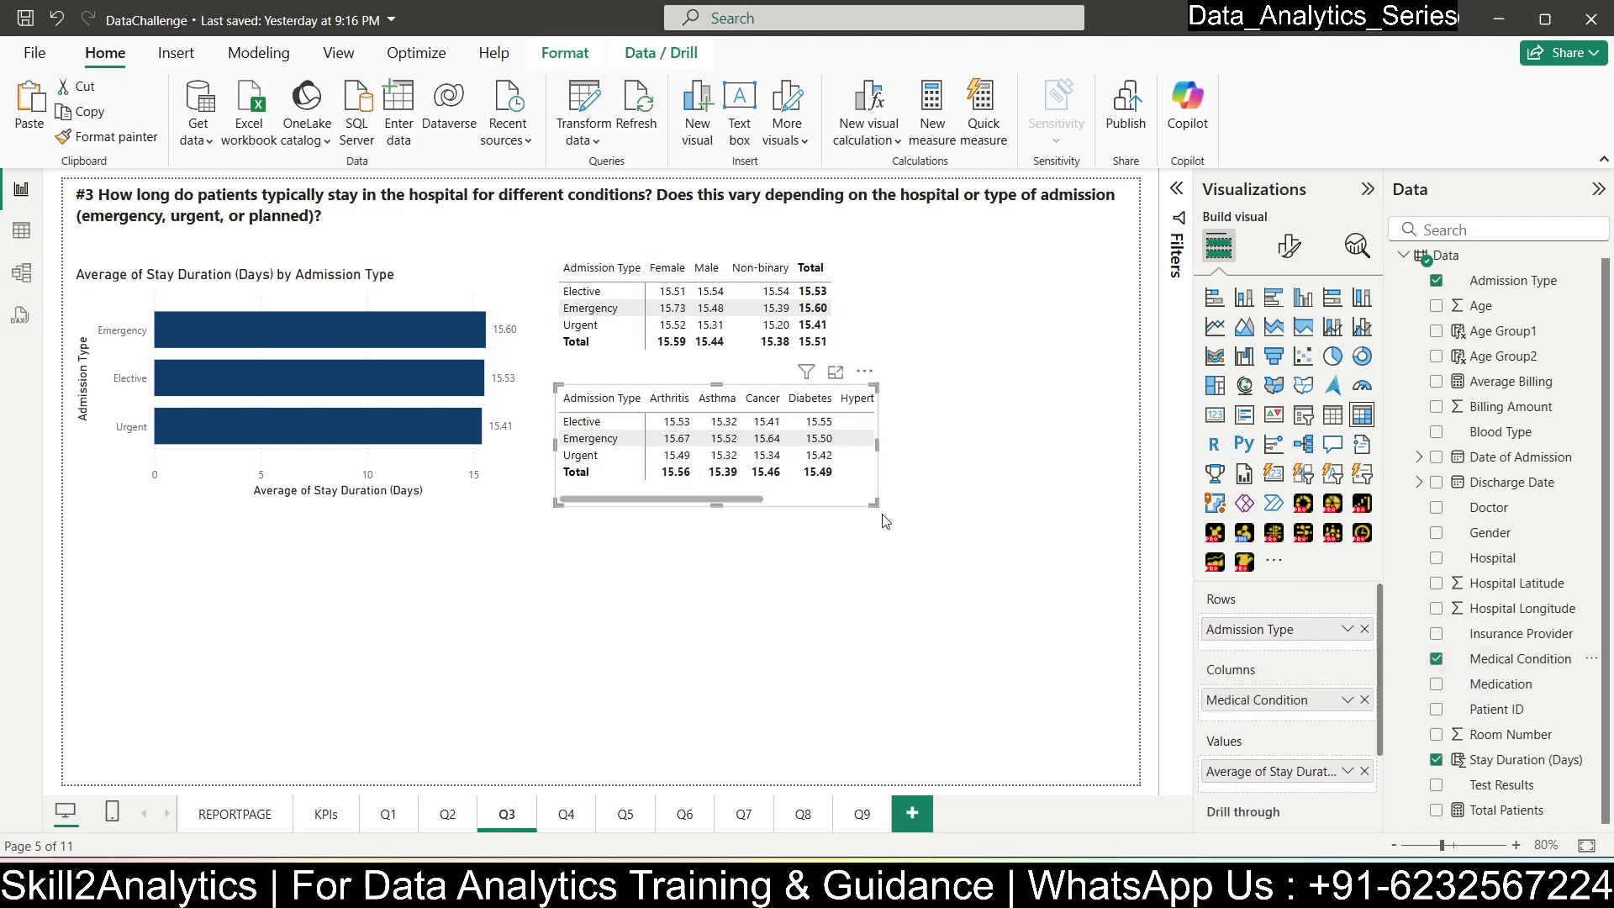
drag(873, 505, 1043, 500)
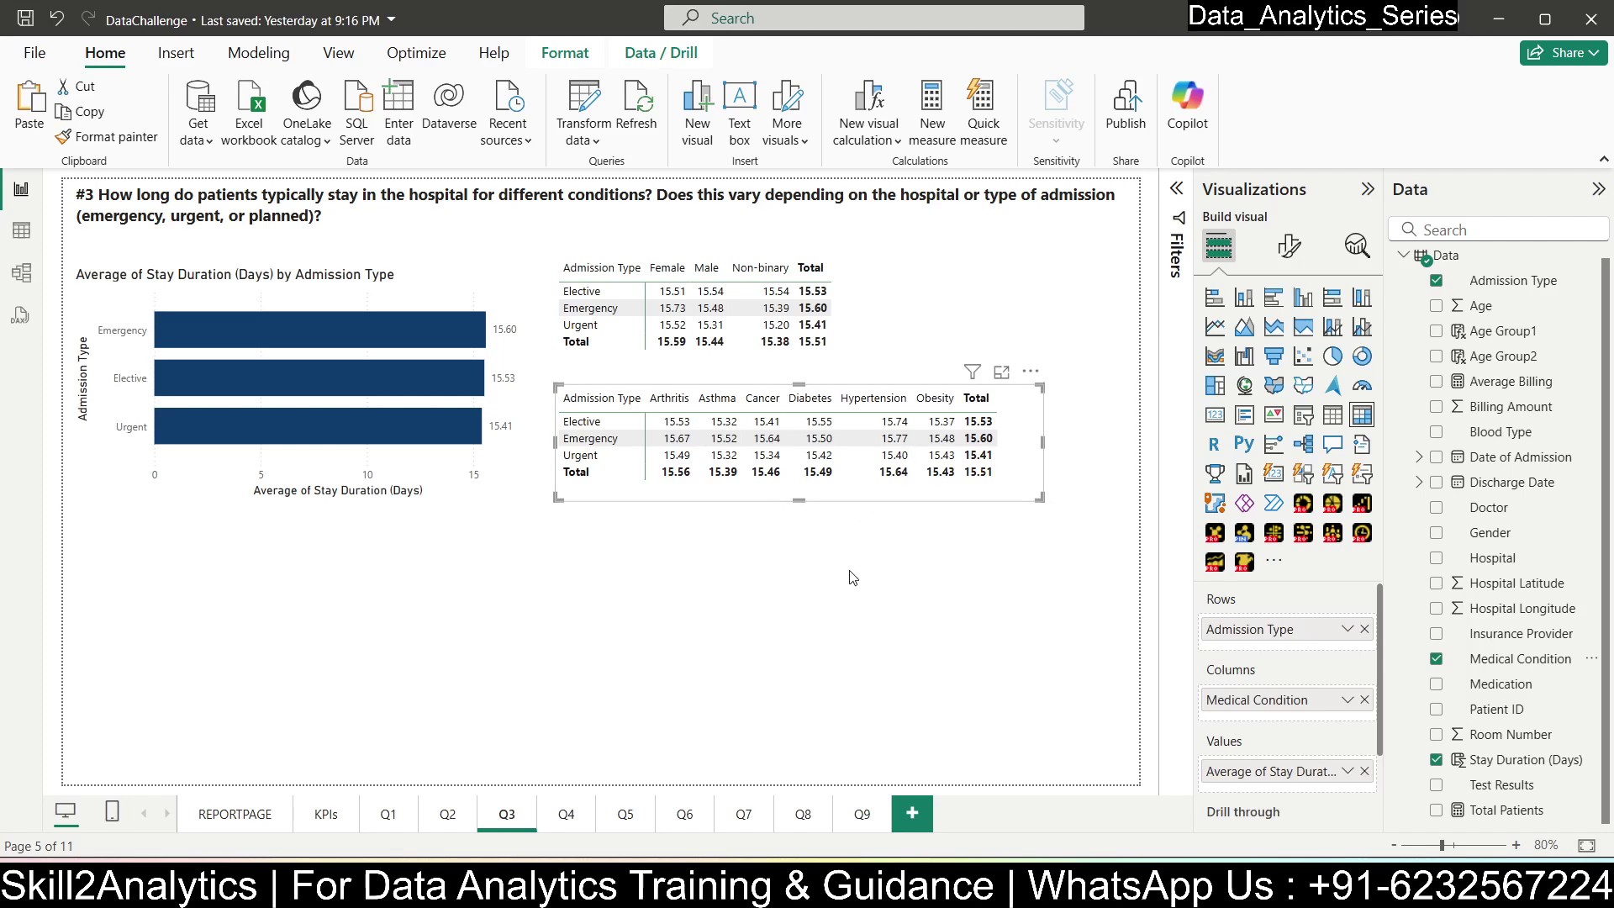
click(844, 621)
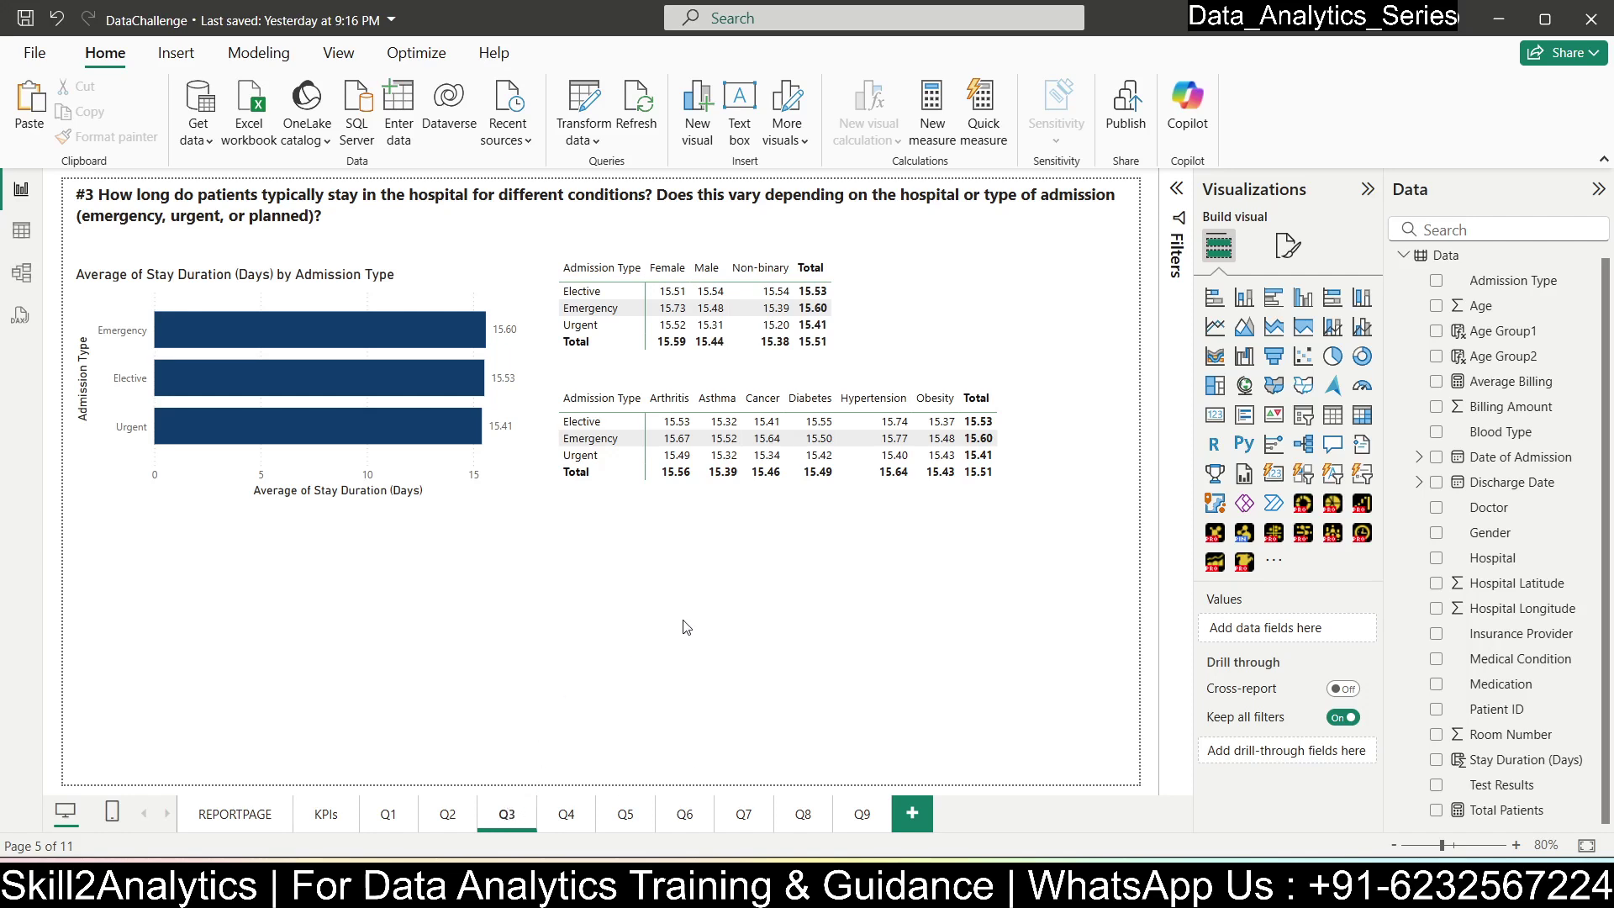
- Duplicate the medical condition matrix directly below, replace its Admission Type rows with Hospital, and enlarge it to fit all hospitals
click(1025, 460)
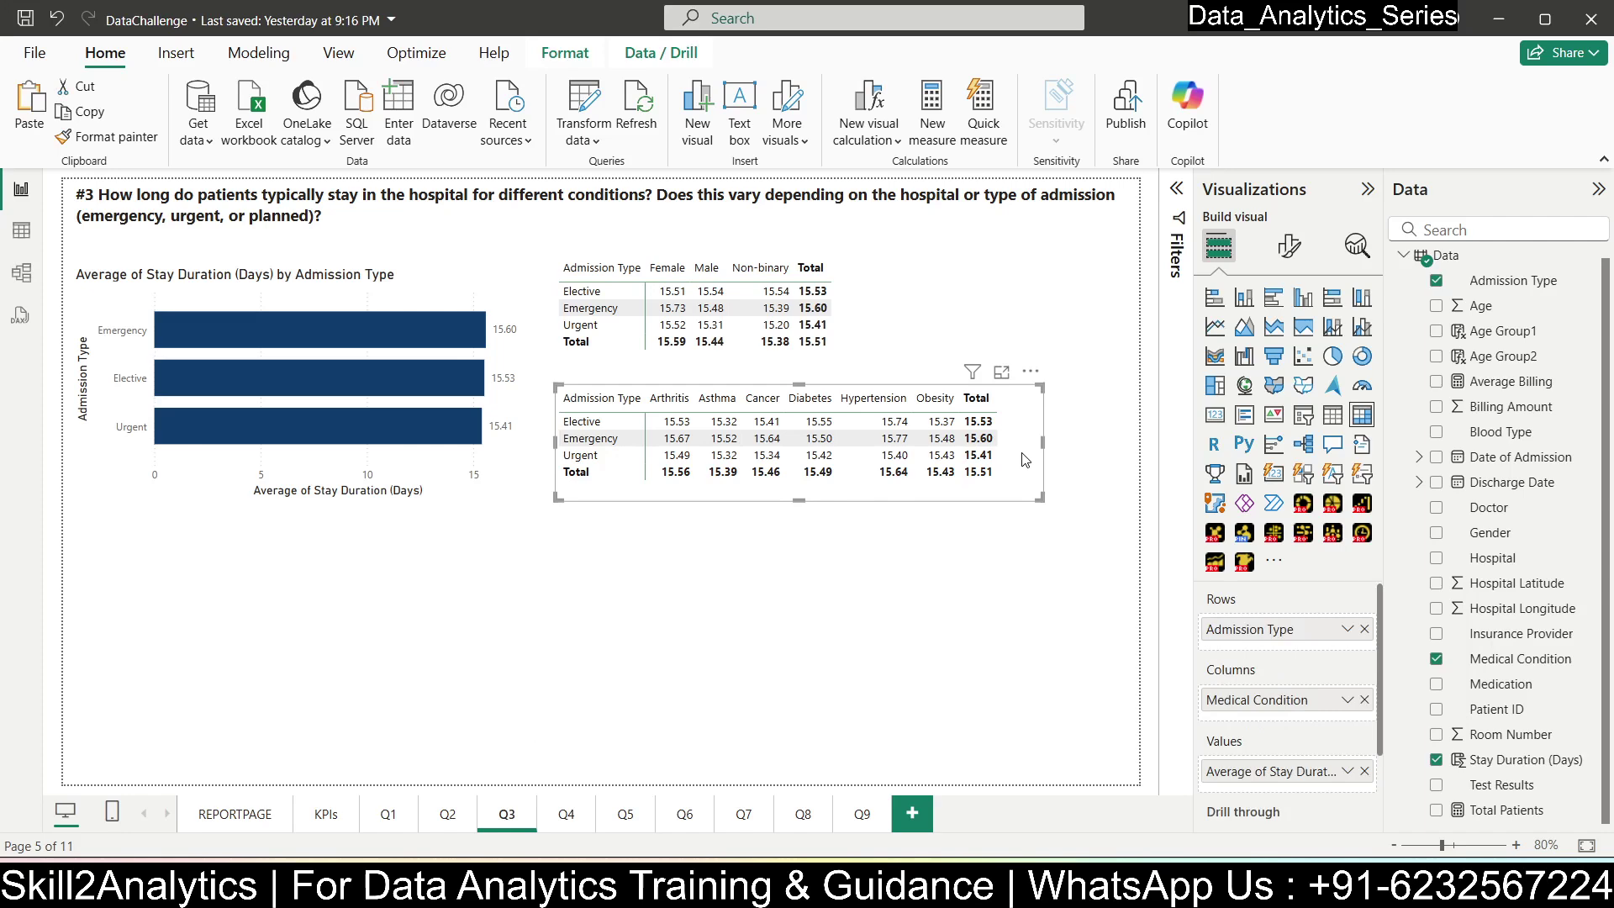
key(ctrl+c)
key(ctrl+v)
drag(1021, 580, 1018, 559)
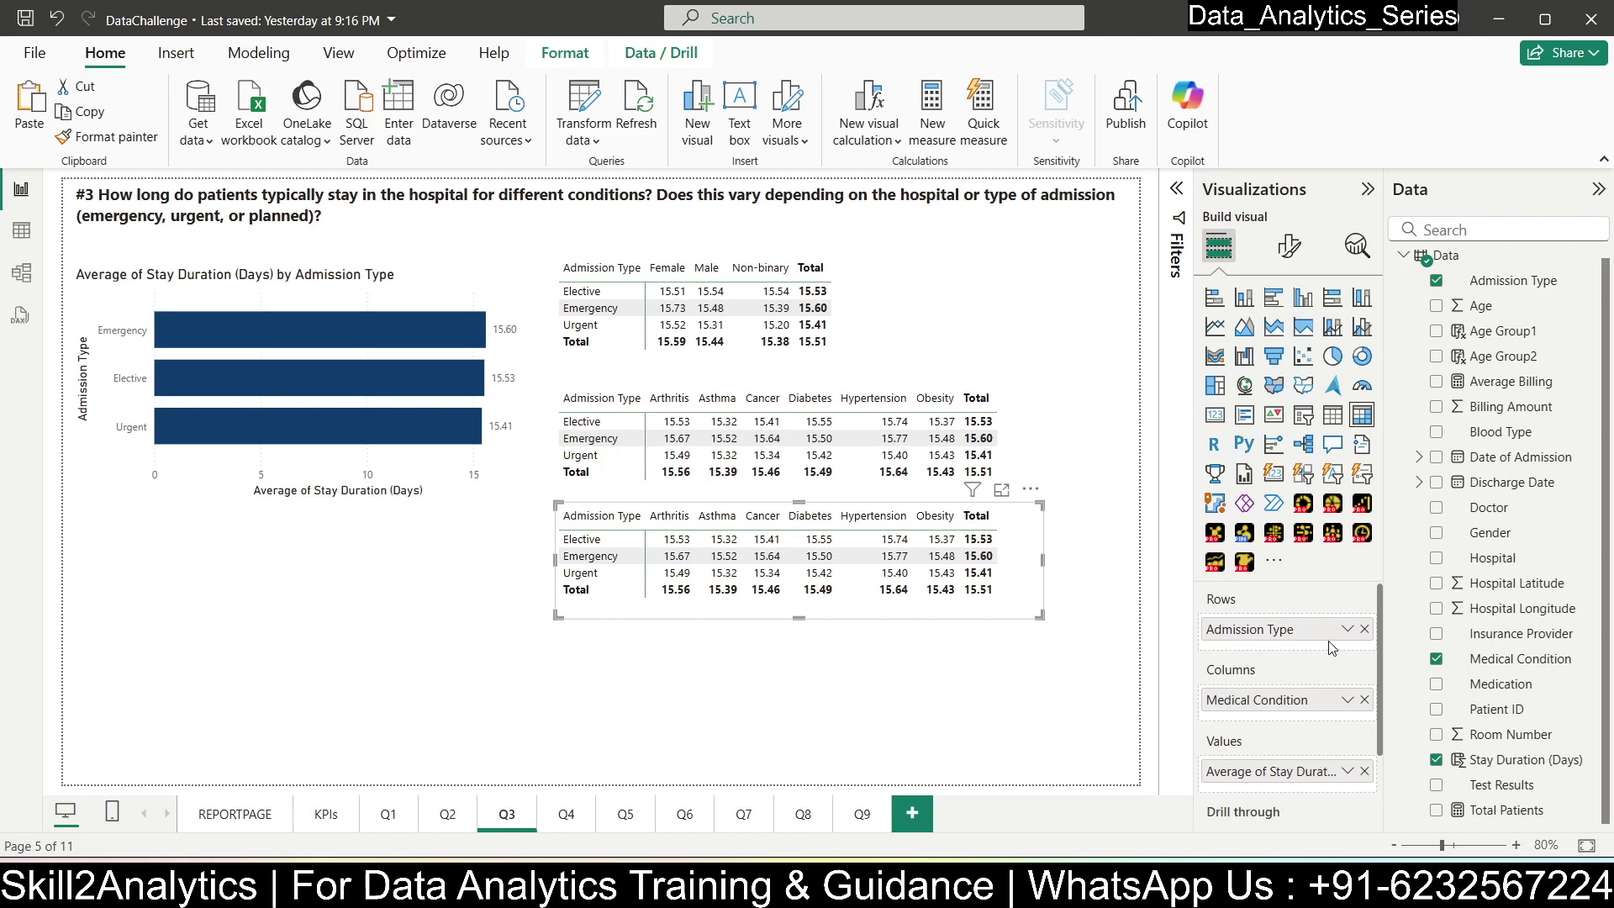
click(1364, 629)
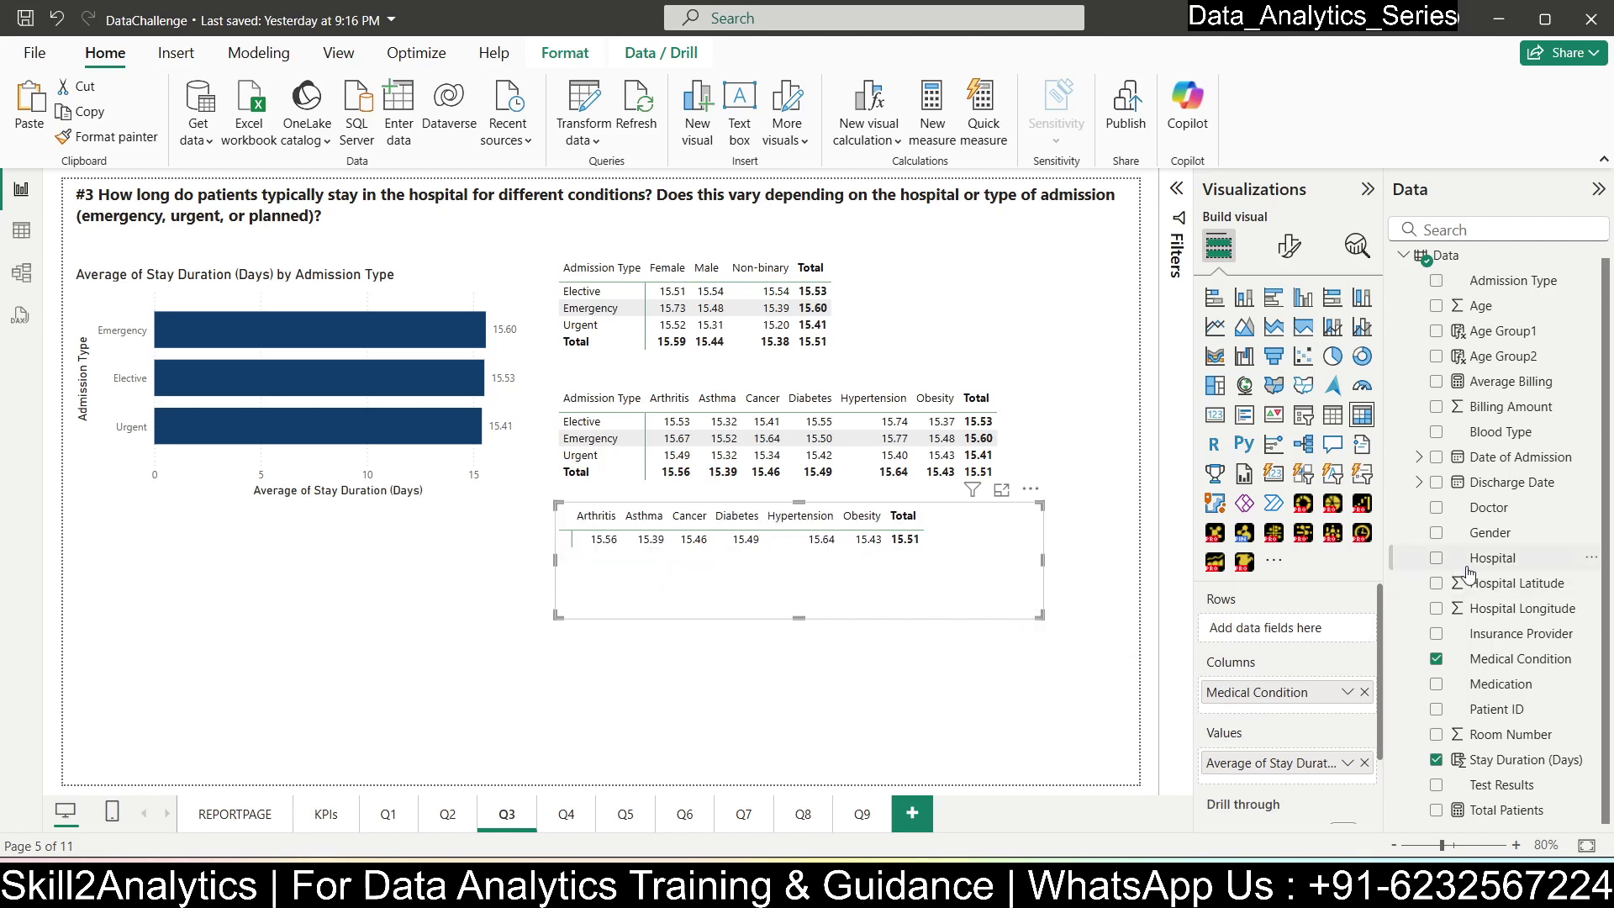
drag(1463, 565, 1261, 630)
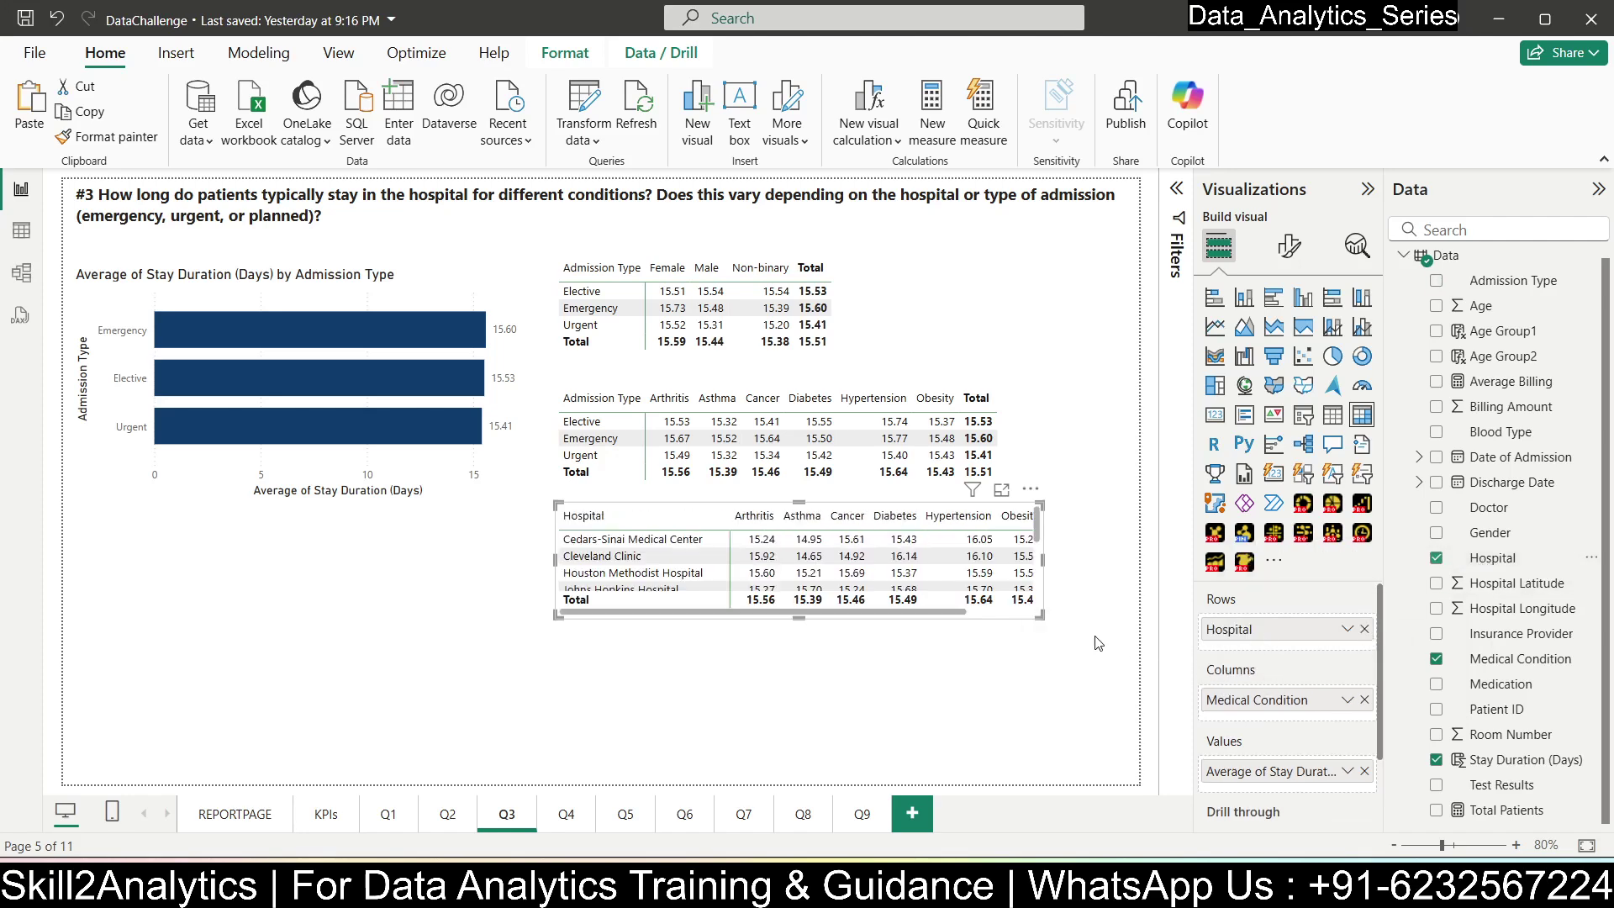
drag(1042, 618, 1117, 756)
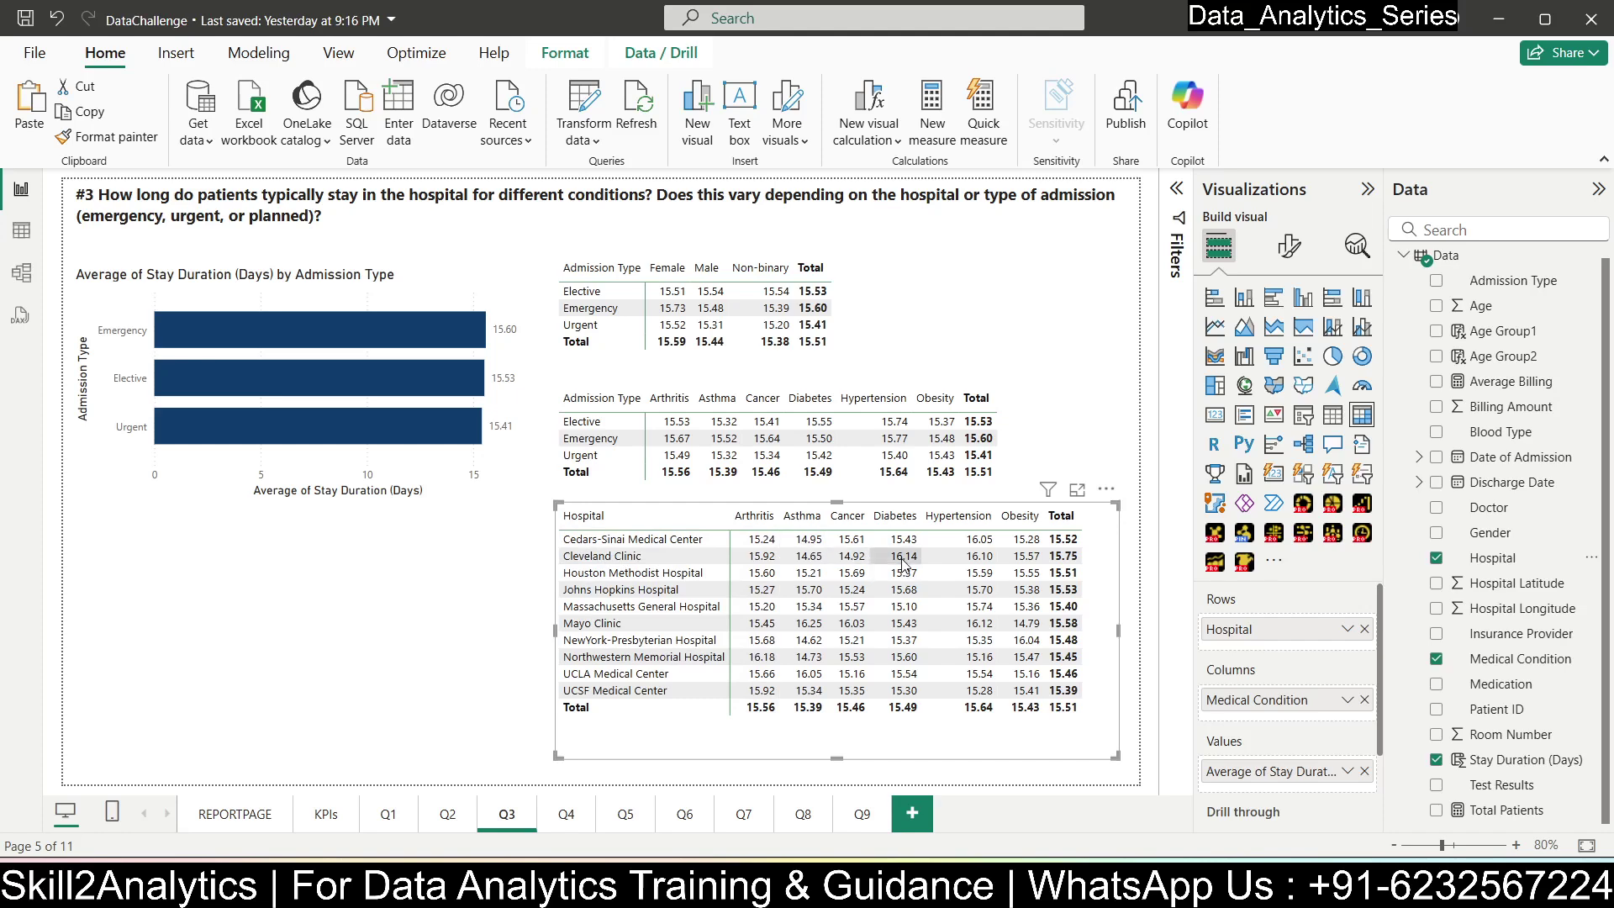
click(426, 675)
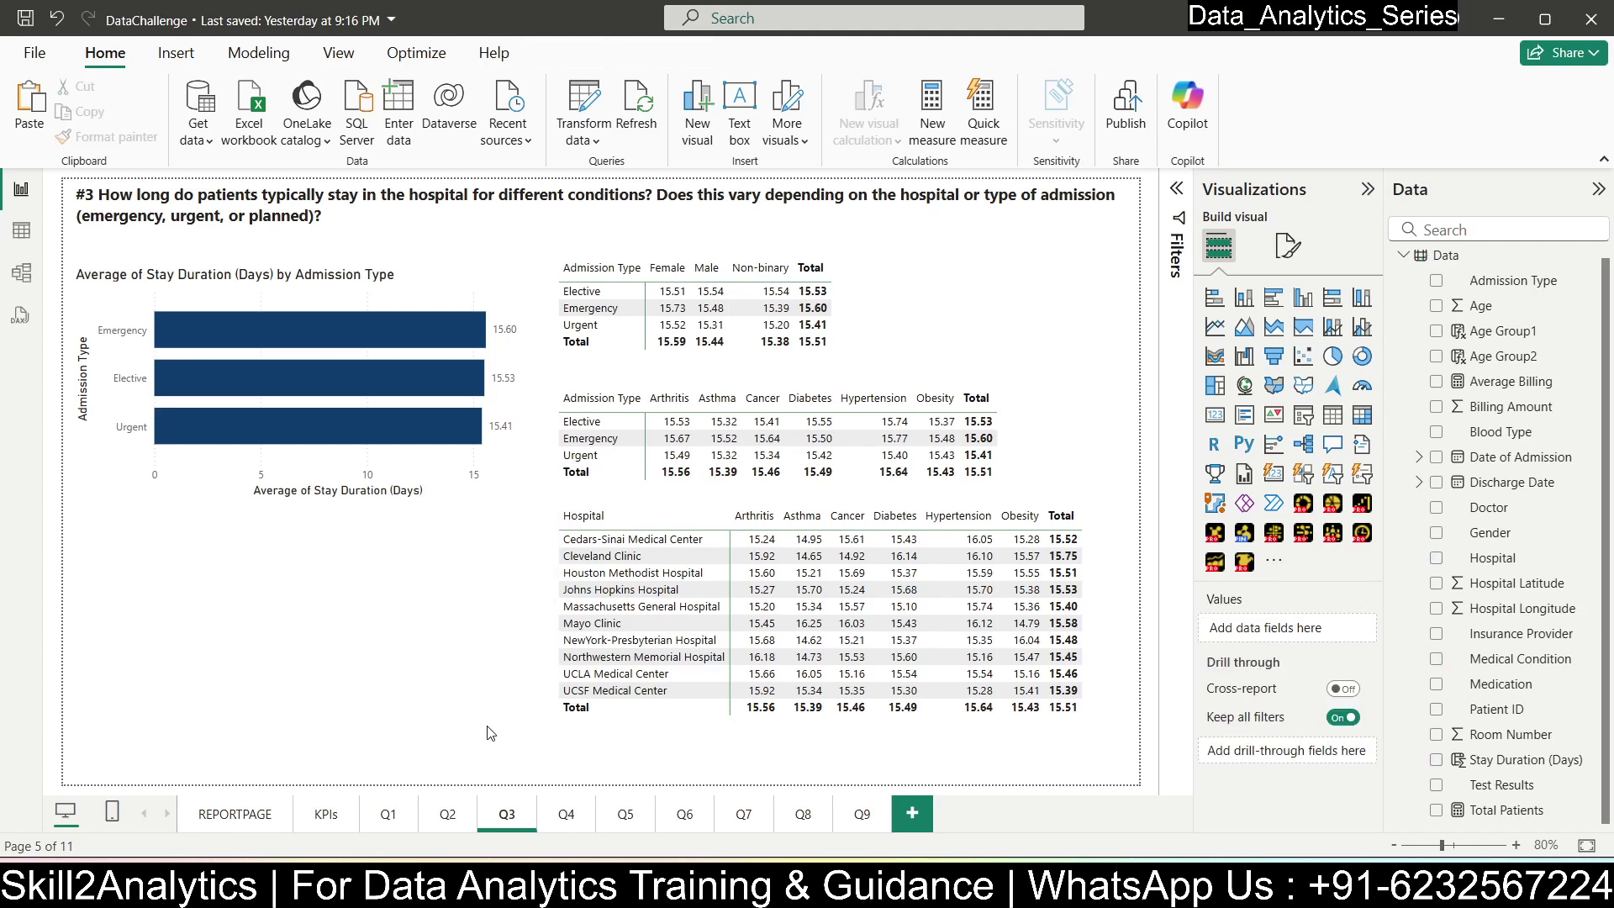
- Open the Q4 page and review the formula of the Average Billing measure
click(569, 811)
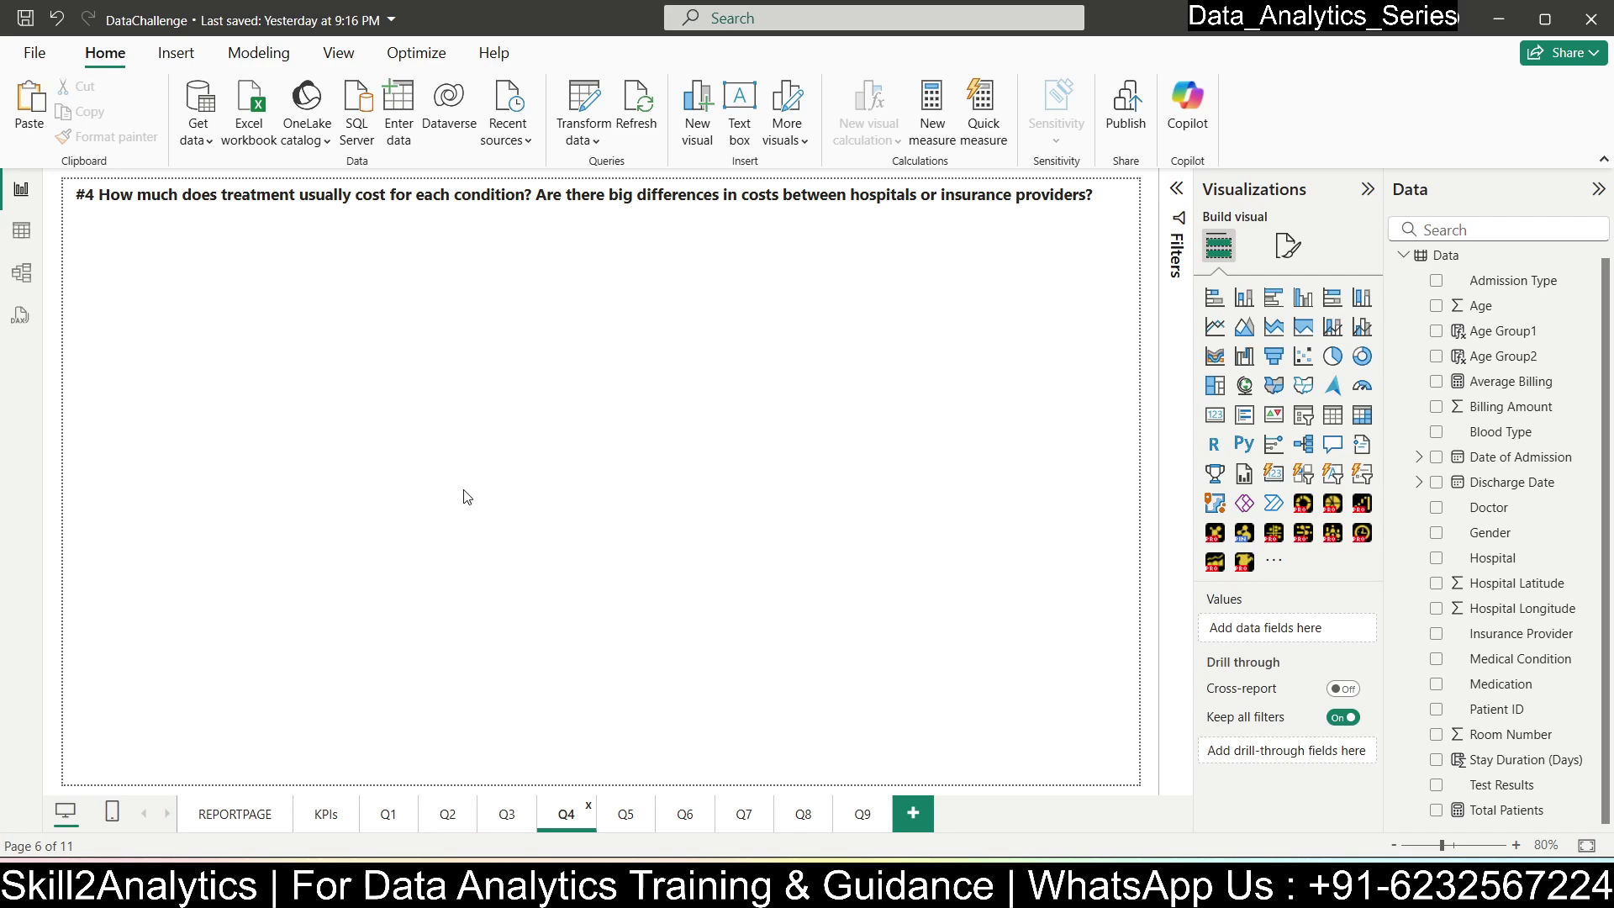
click(1471, 383)
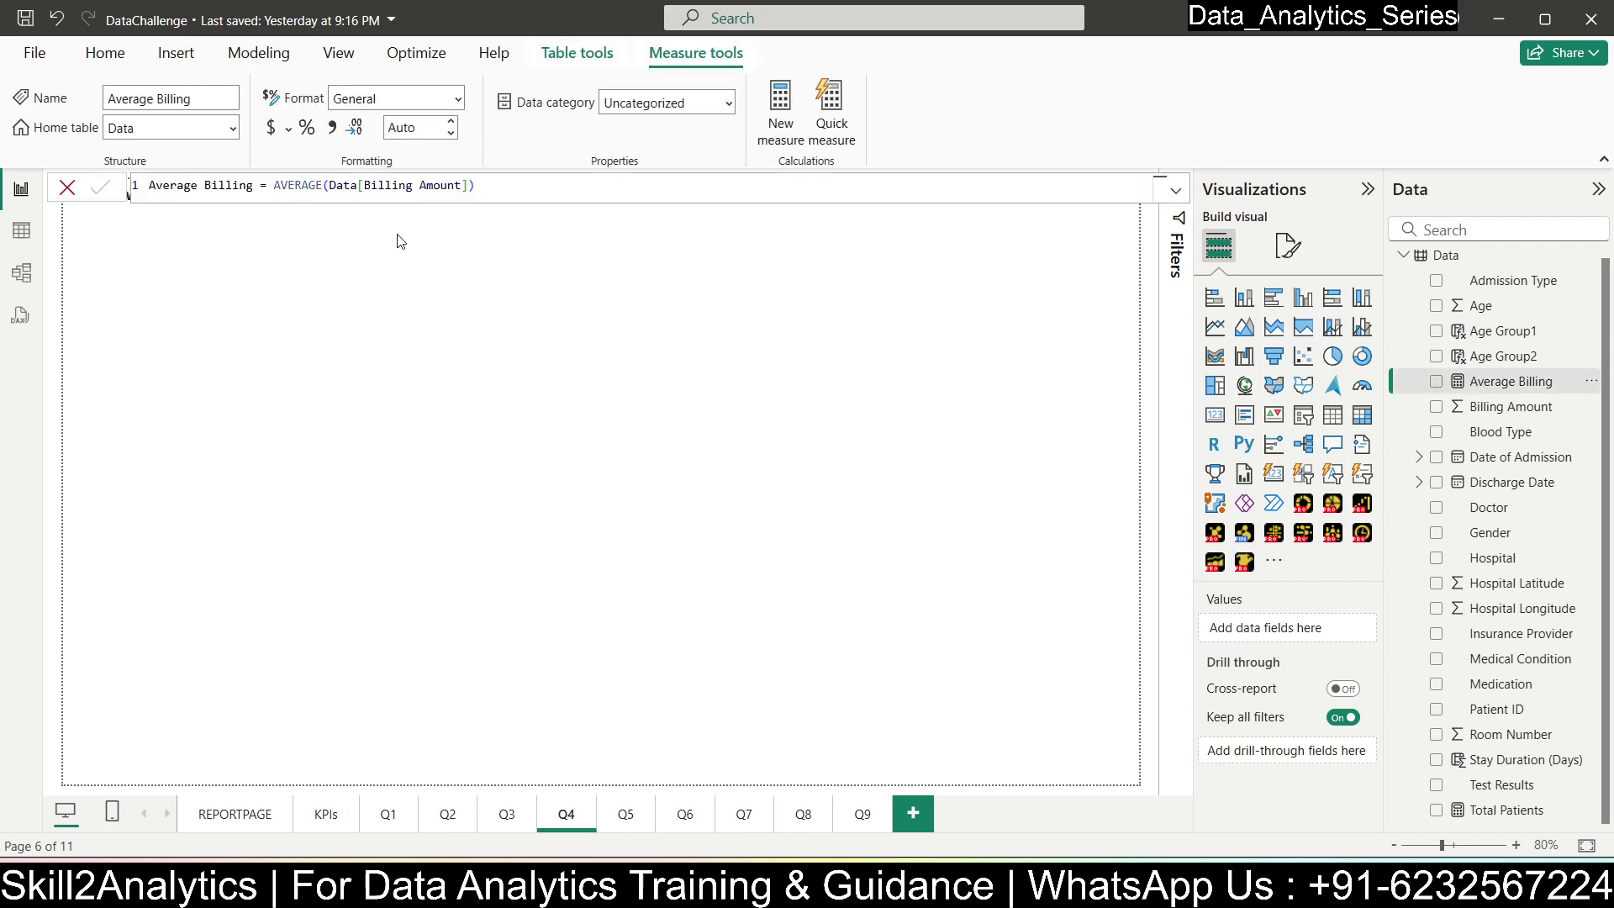
drag(277, 185, 323, 185)
click(412, 324)
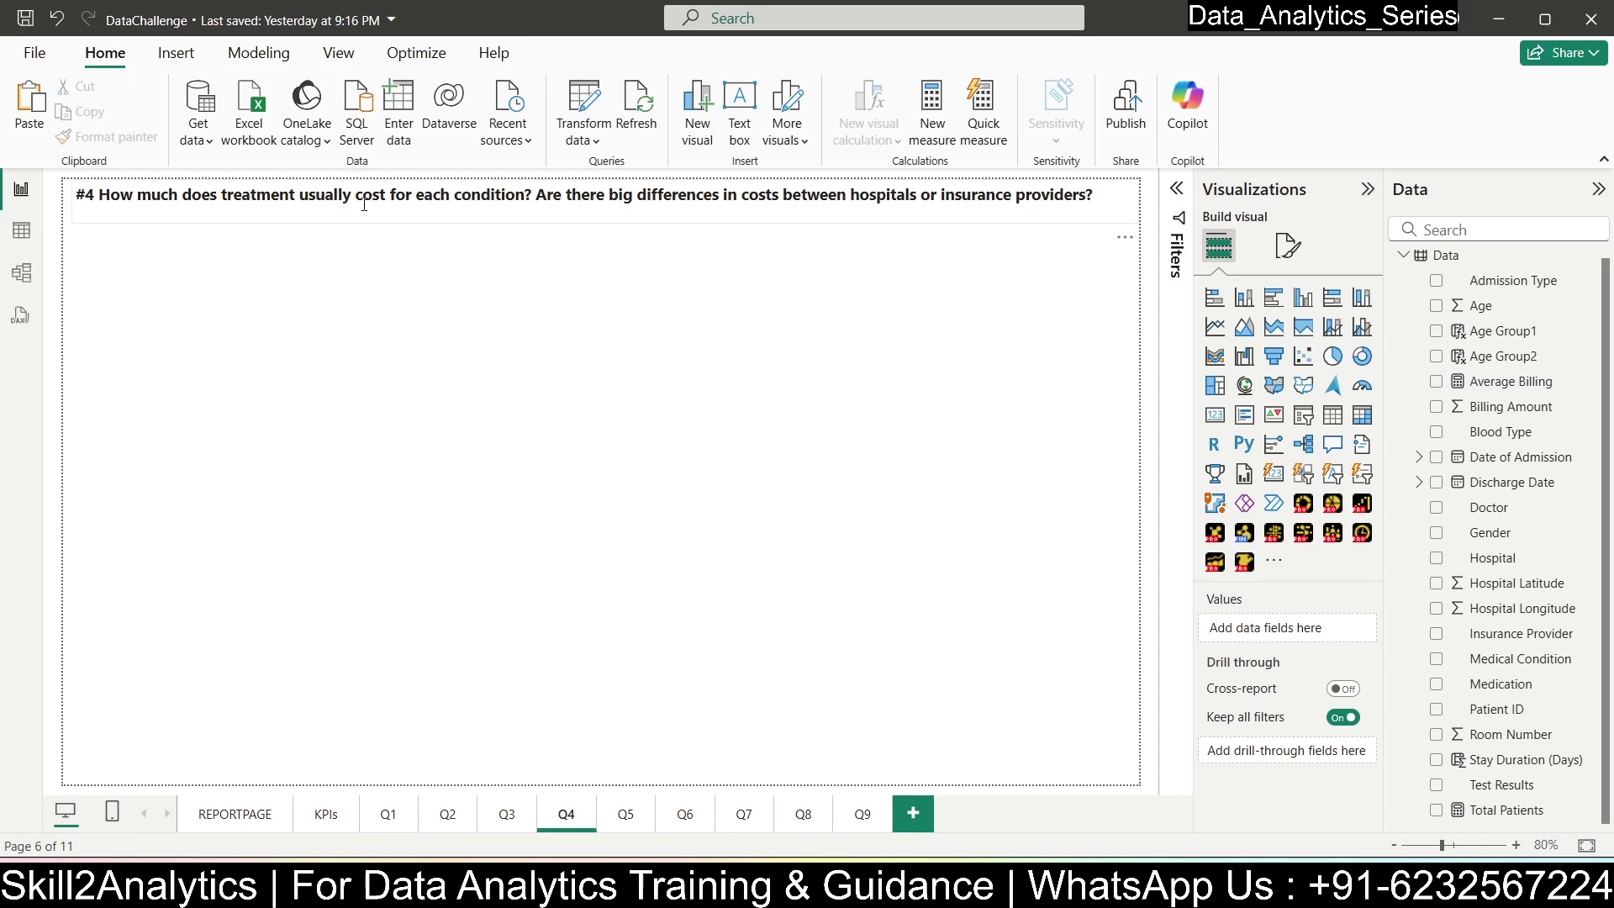
- Add a stacked bar chart below the Q4 question showing Average Billing by Medical Condition, and widen it to over half the page
click(1225, 305)
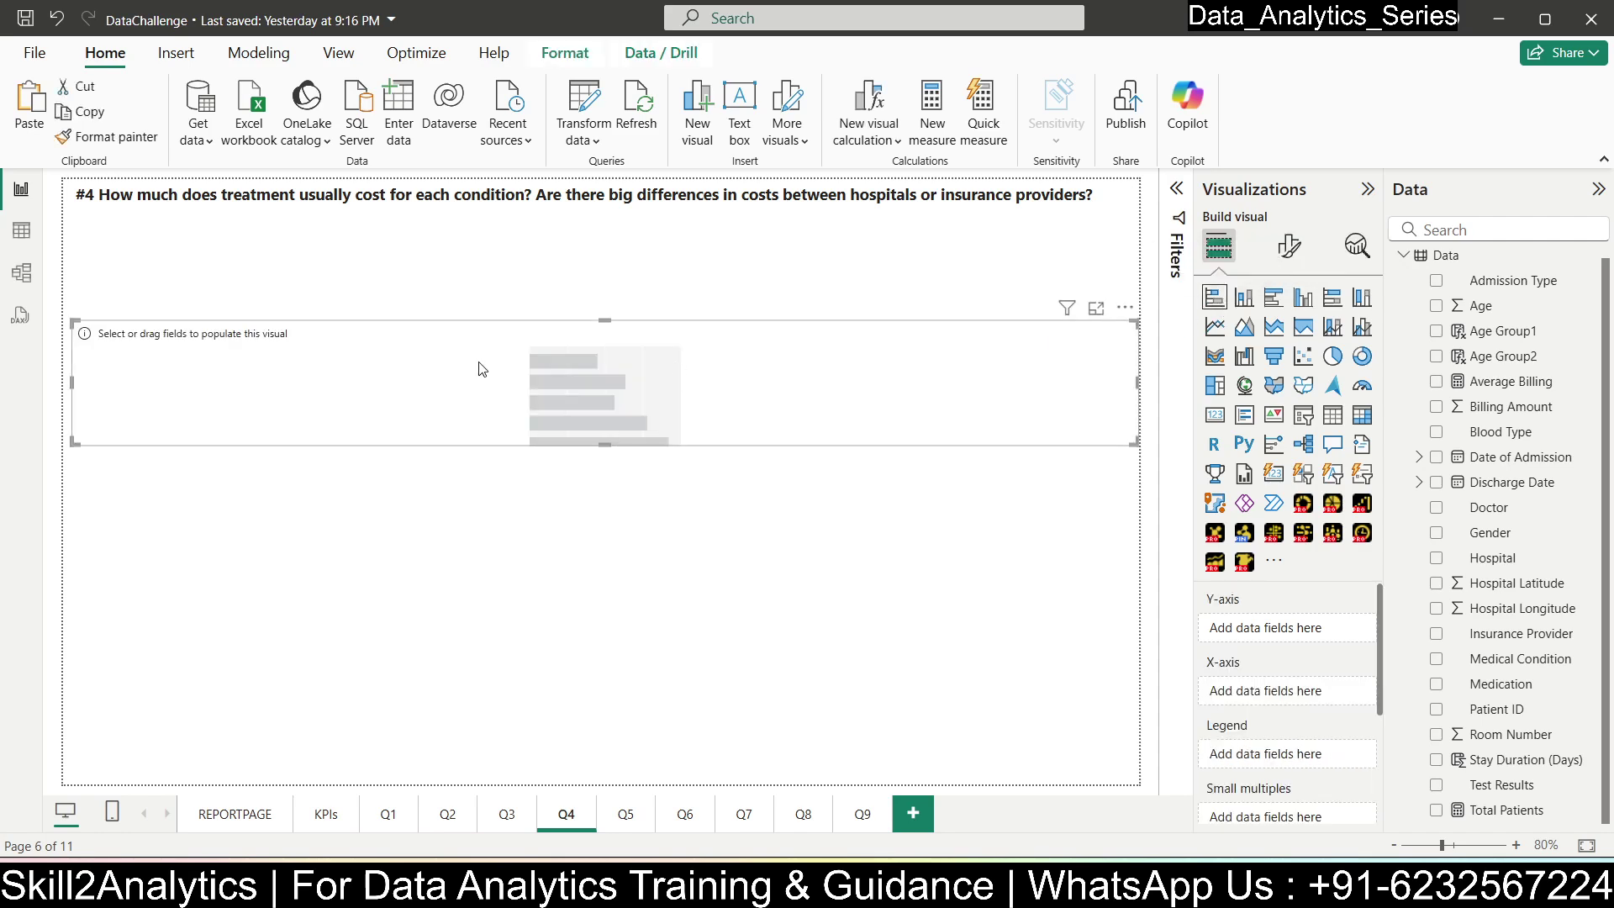
drag(1127, 439, 494, 583)
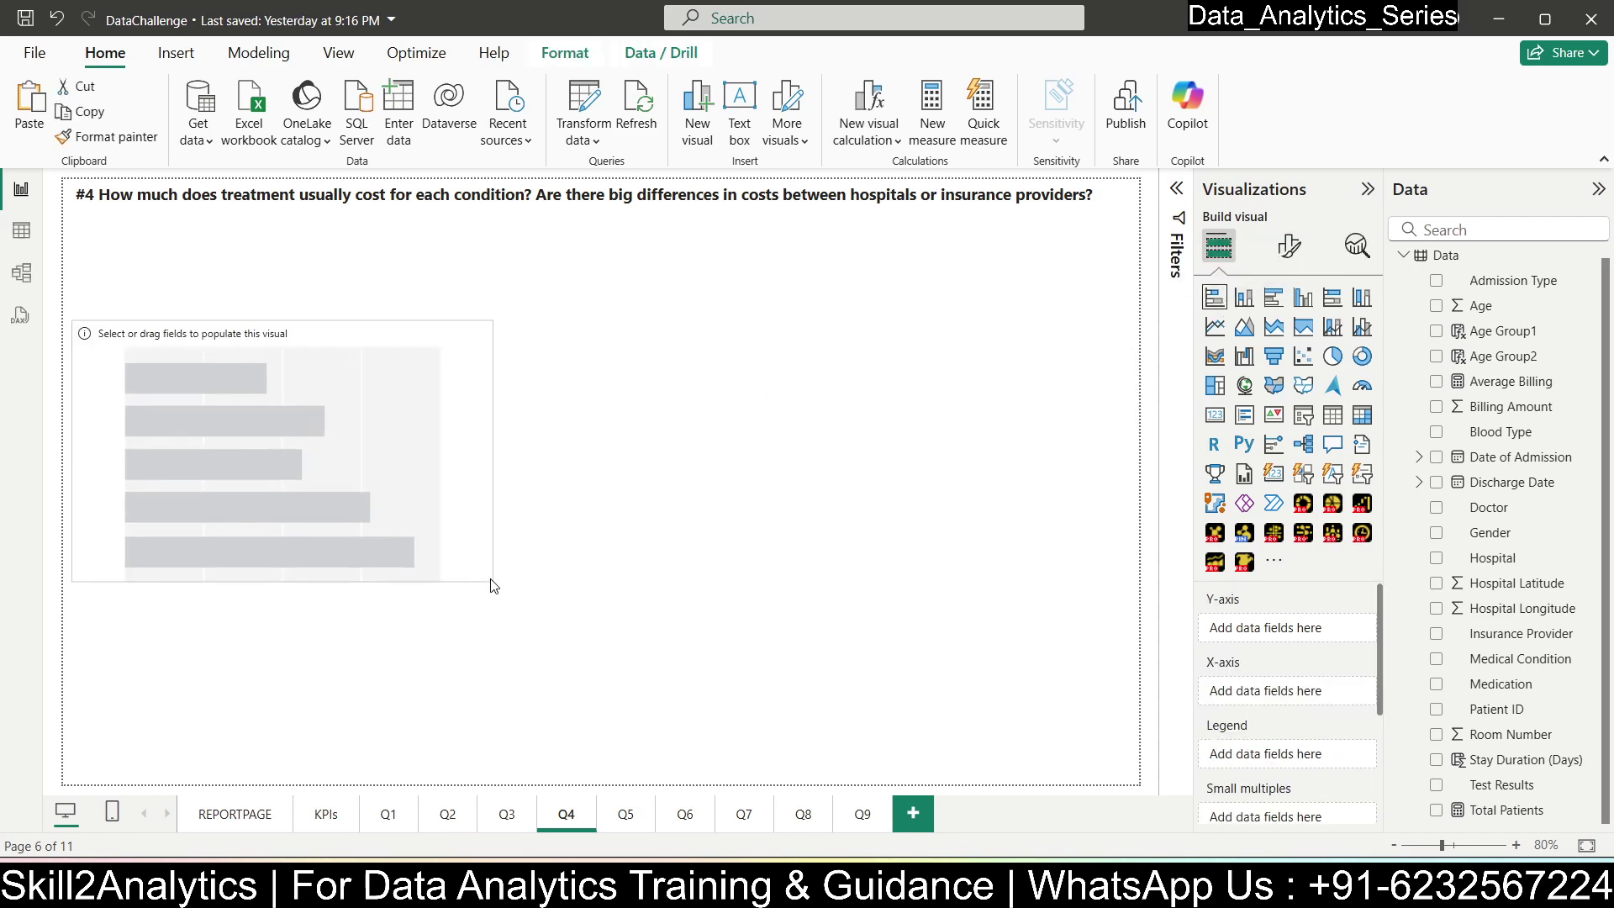
drag(326, 481, 352, 416)
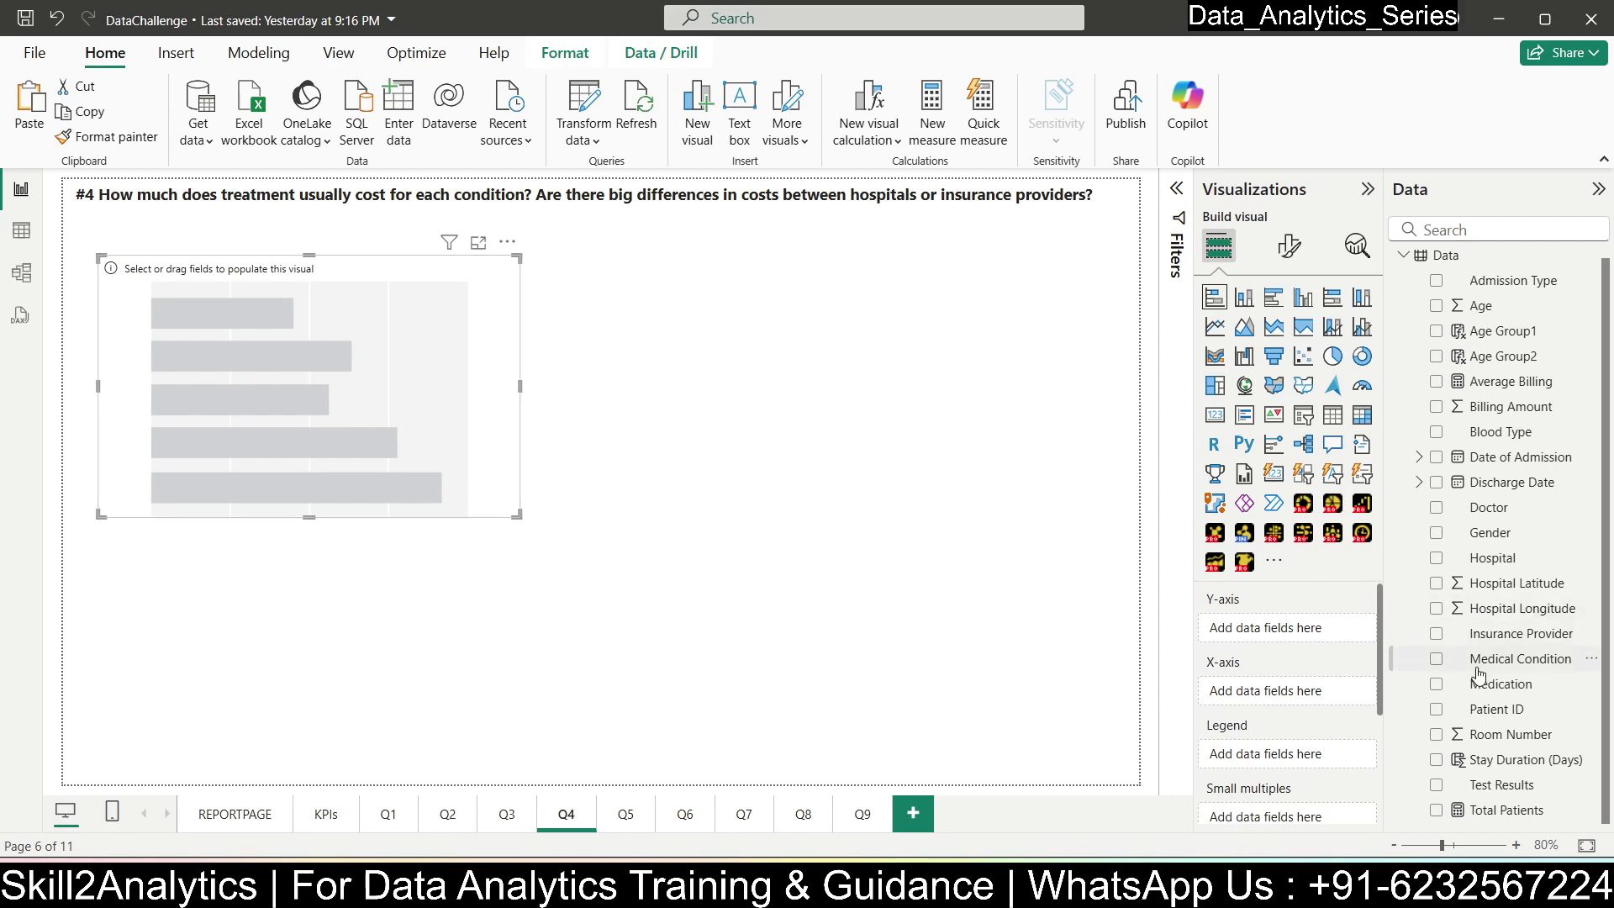
click(1436, 660)
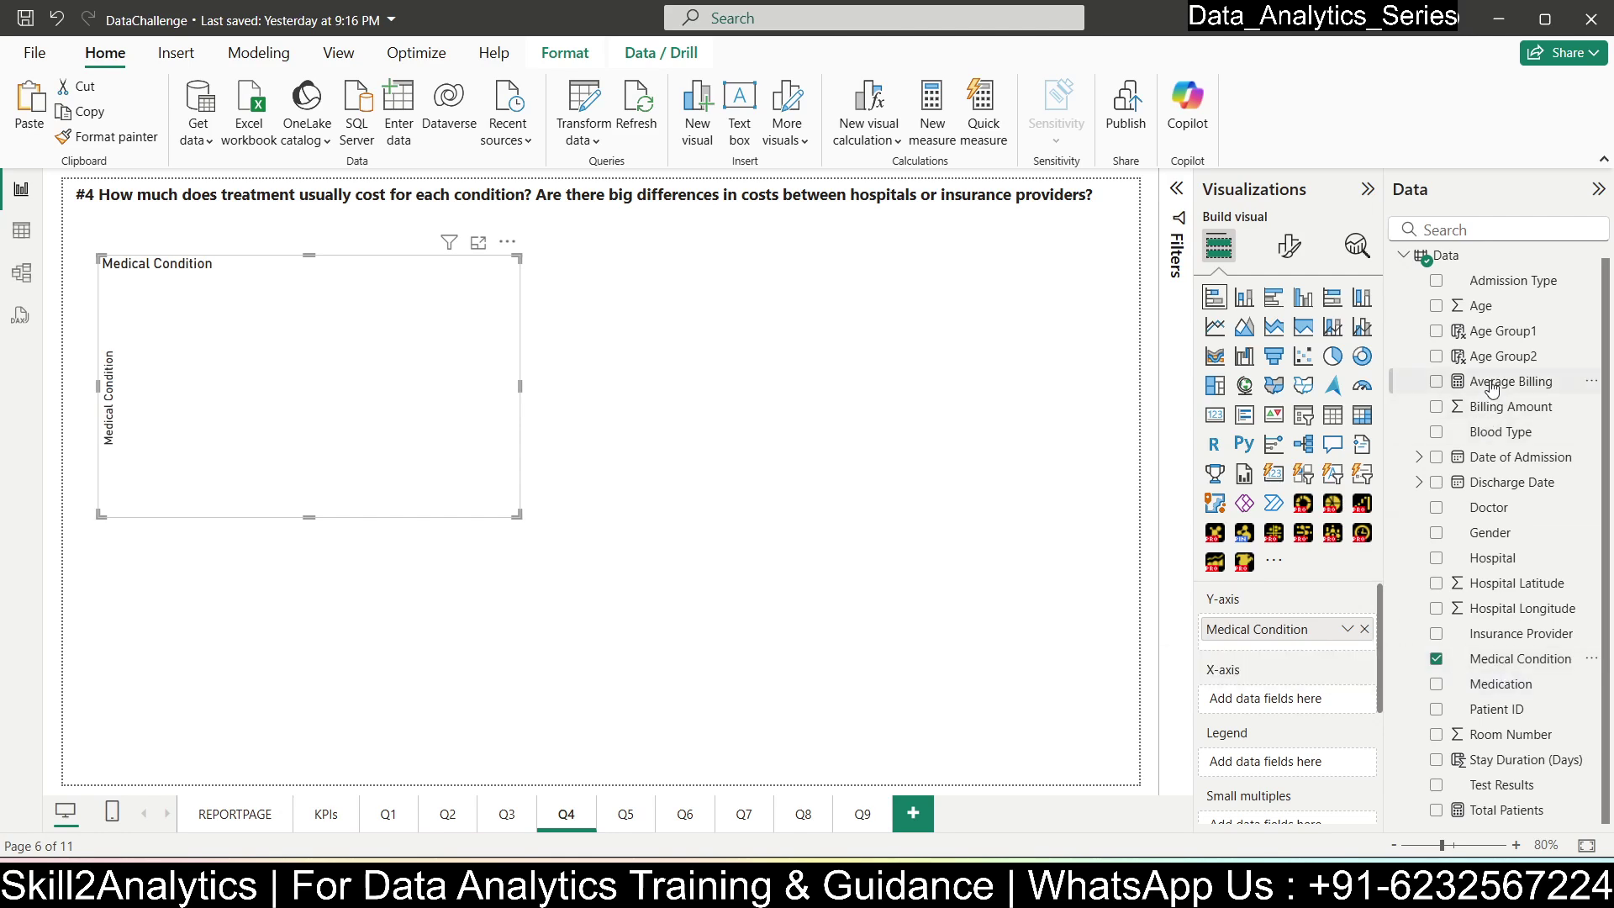
drag(1480, 382, 1284, 708)
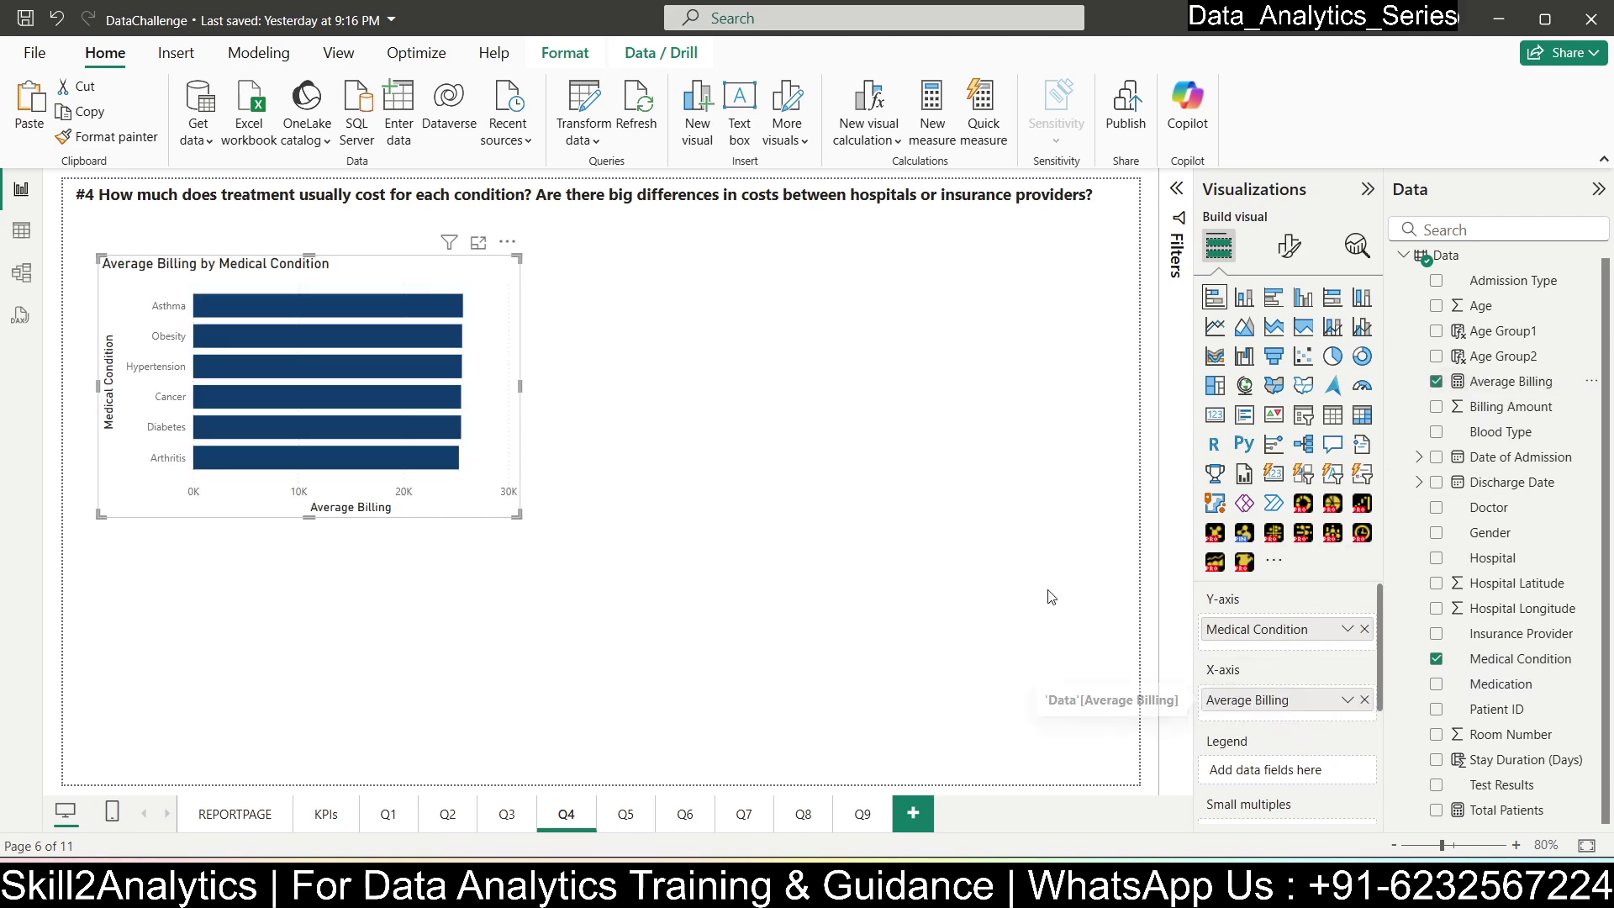
drag(515, 515, 707, 511)
- Turn on data labels for the Average Billing chart and position them at Inside end
click(1289, 245)
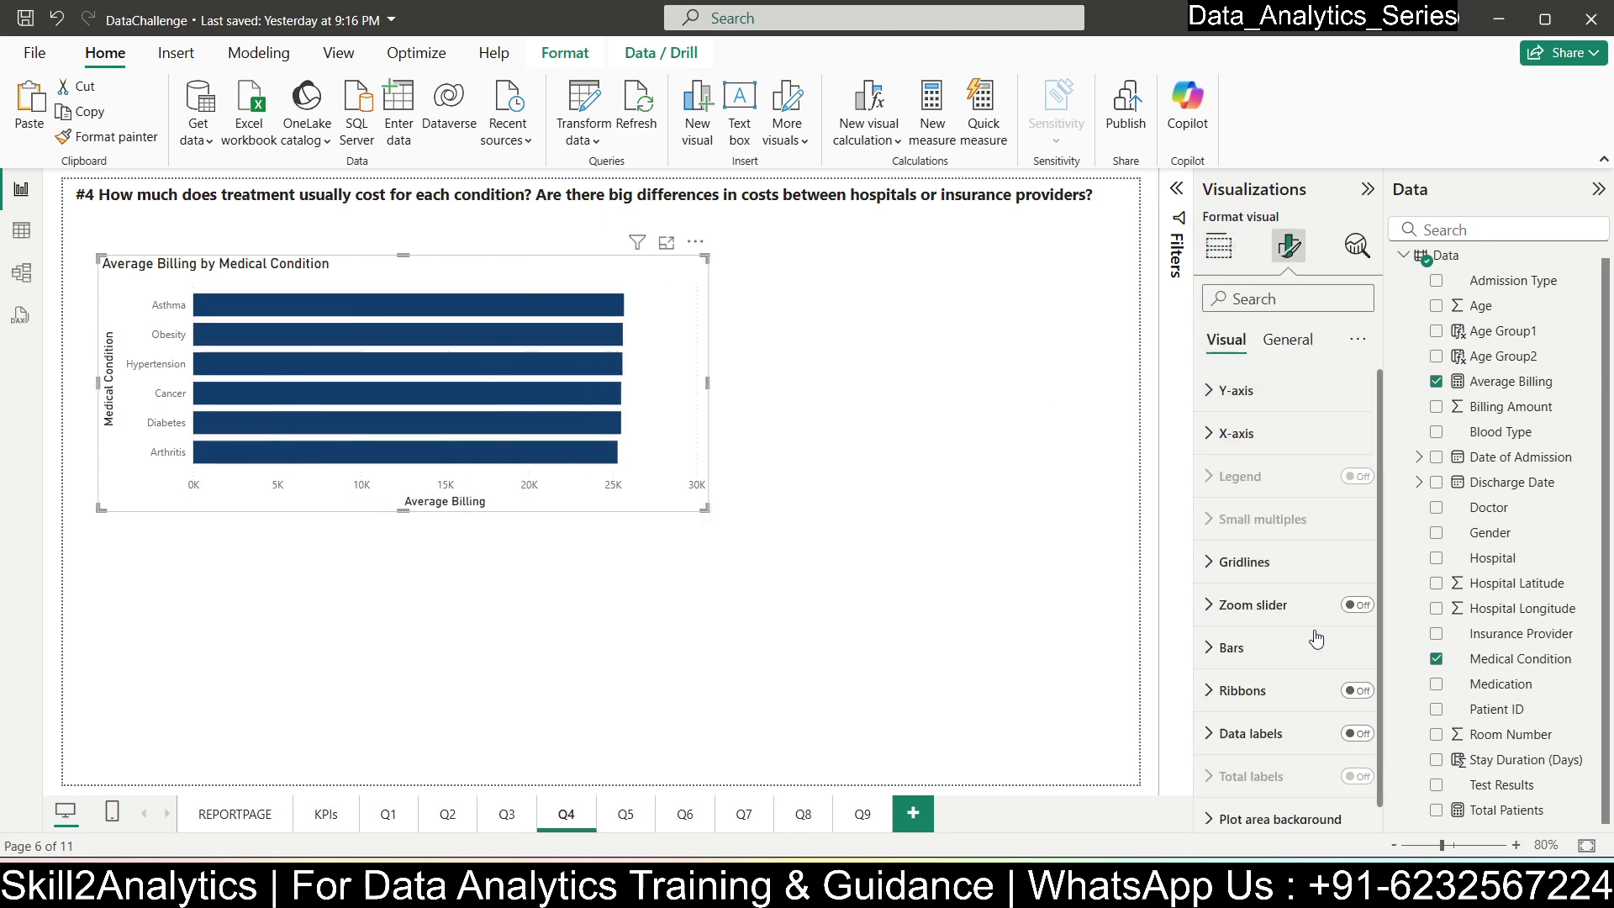
click(1357, 733)
click(1219, 734)
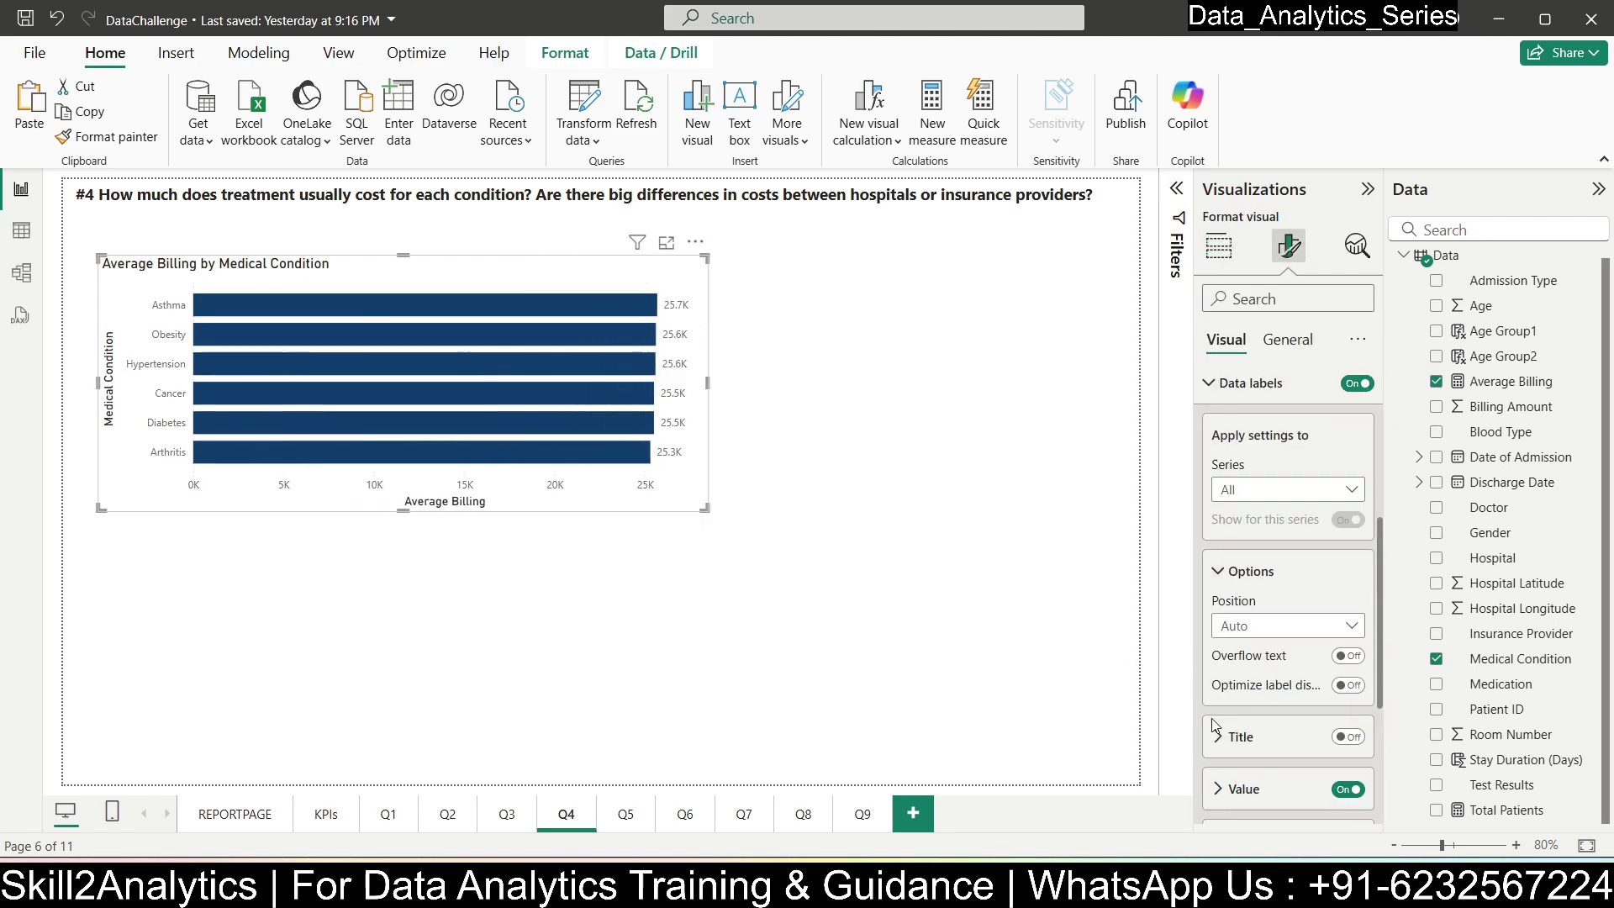
click(1243, 632)
click(1246, 678)
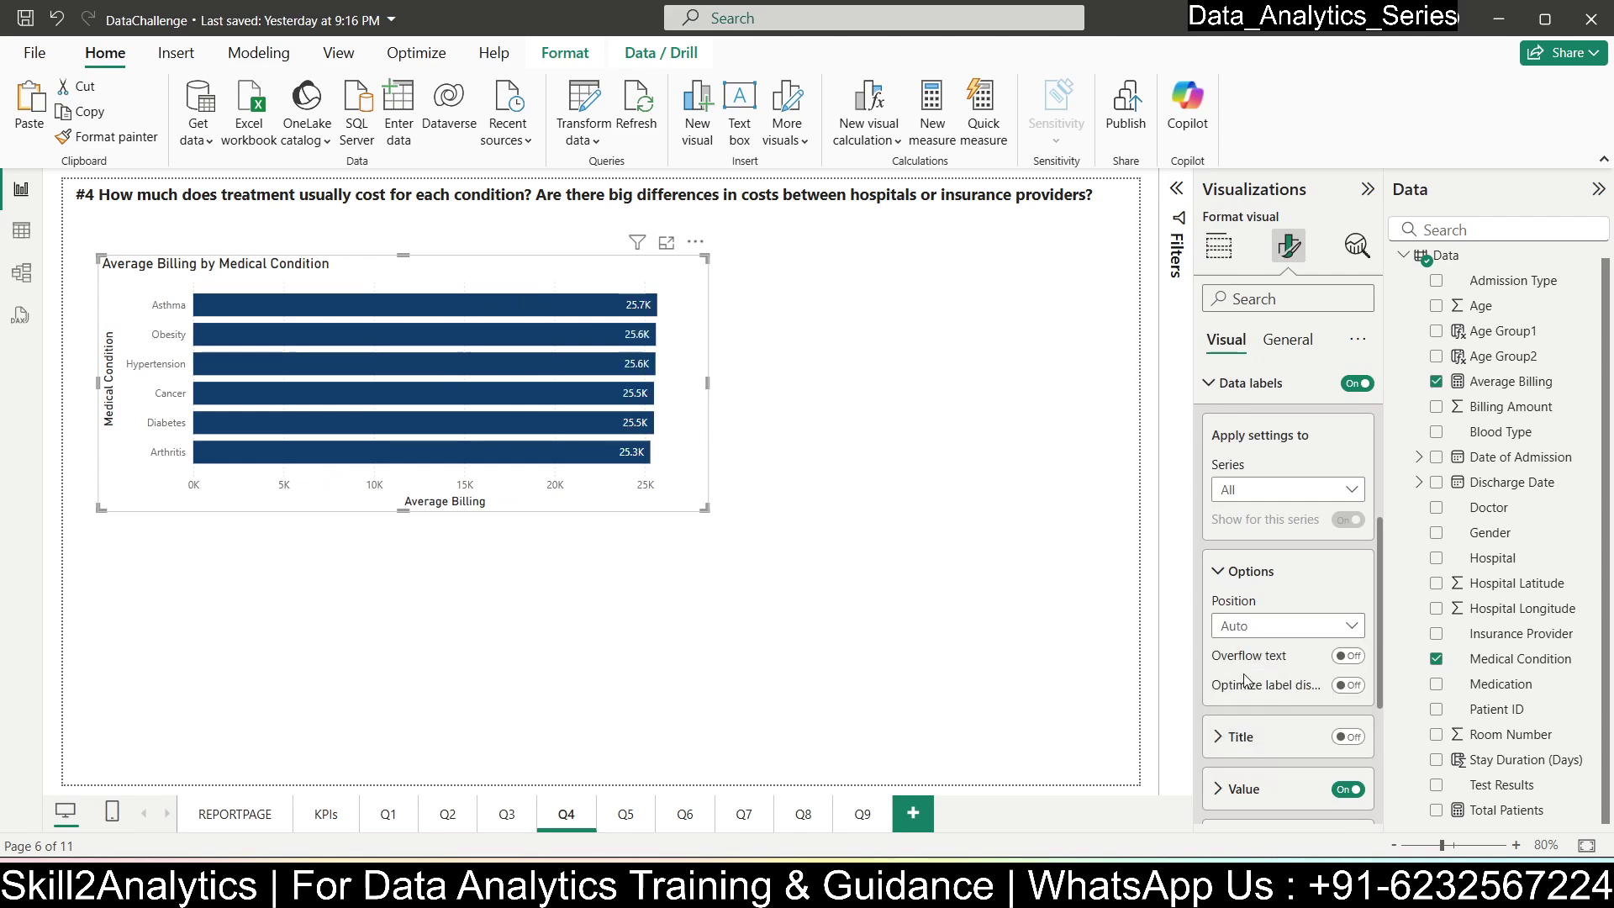
- Set the data label values to display units None with 2 decimal places
scroll(1243, 673, down, 2)
click(1244, 585)
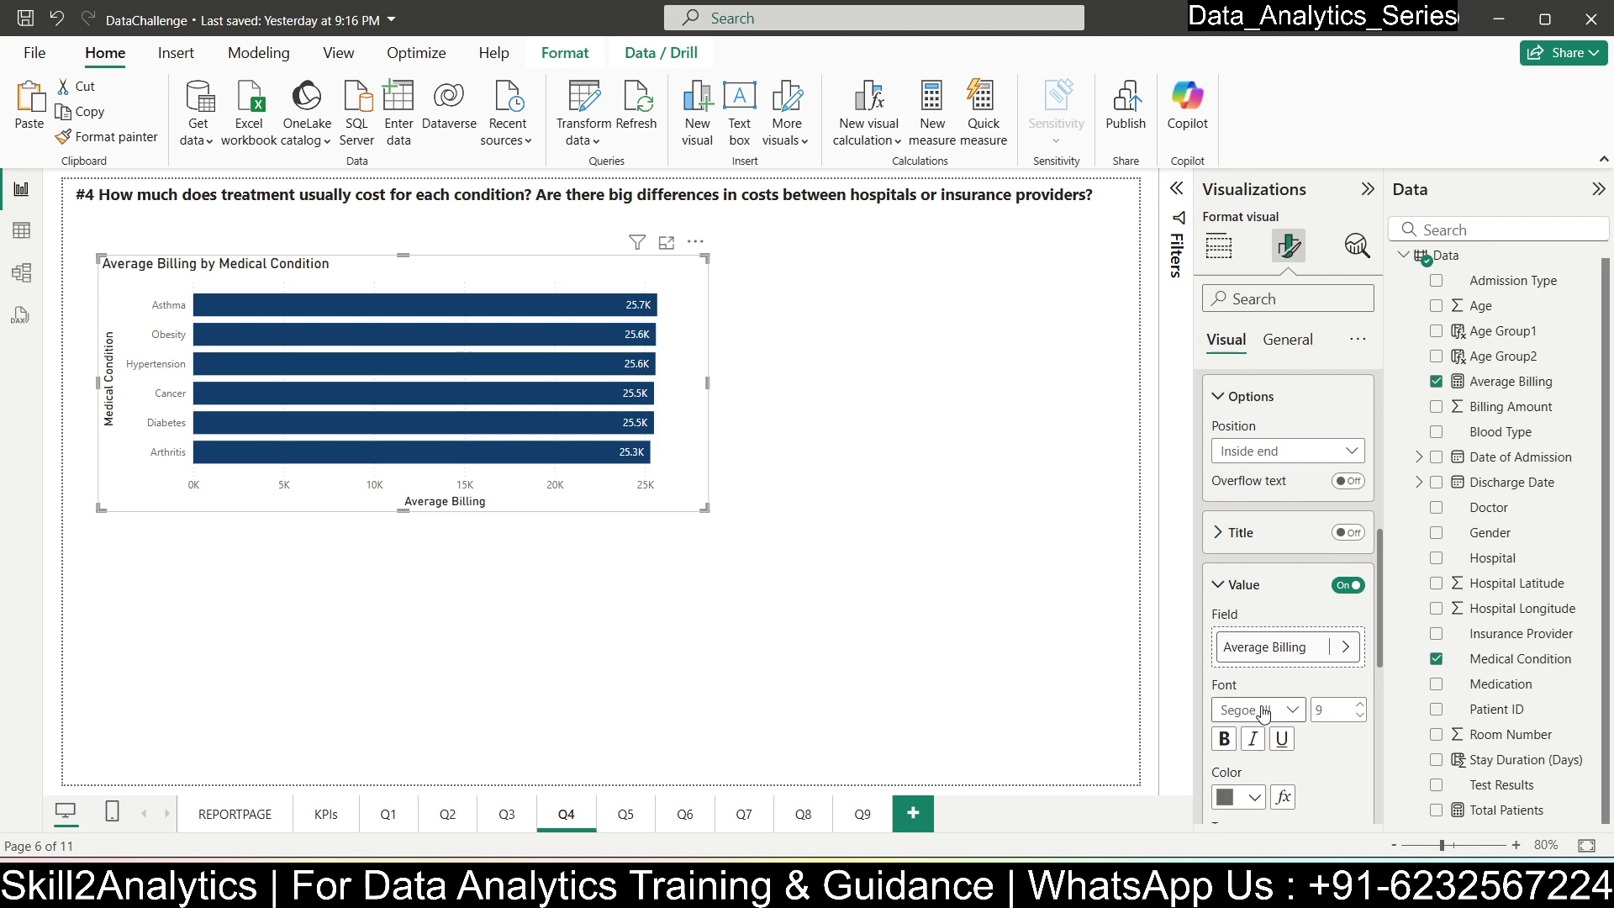
scroll(1259, 589, down, 2)
click(1259, 580)
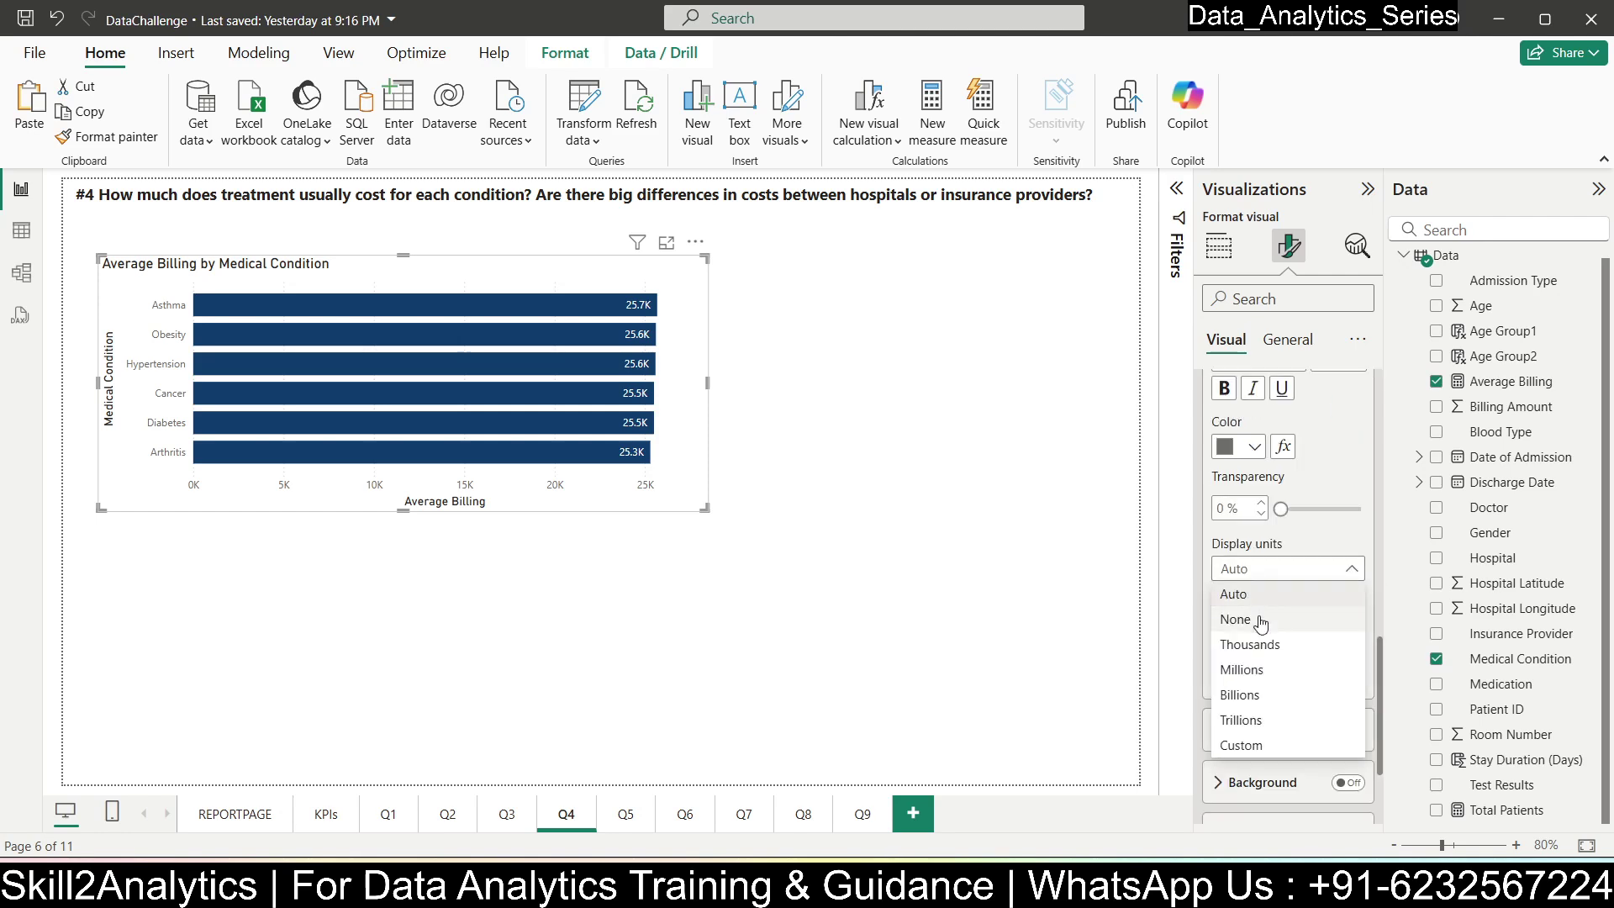
click(1258, 620)
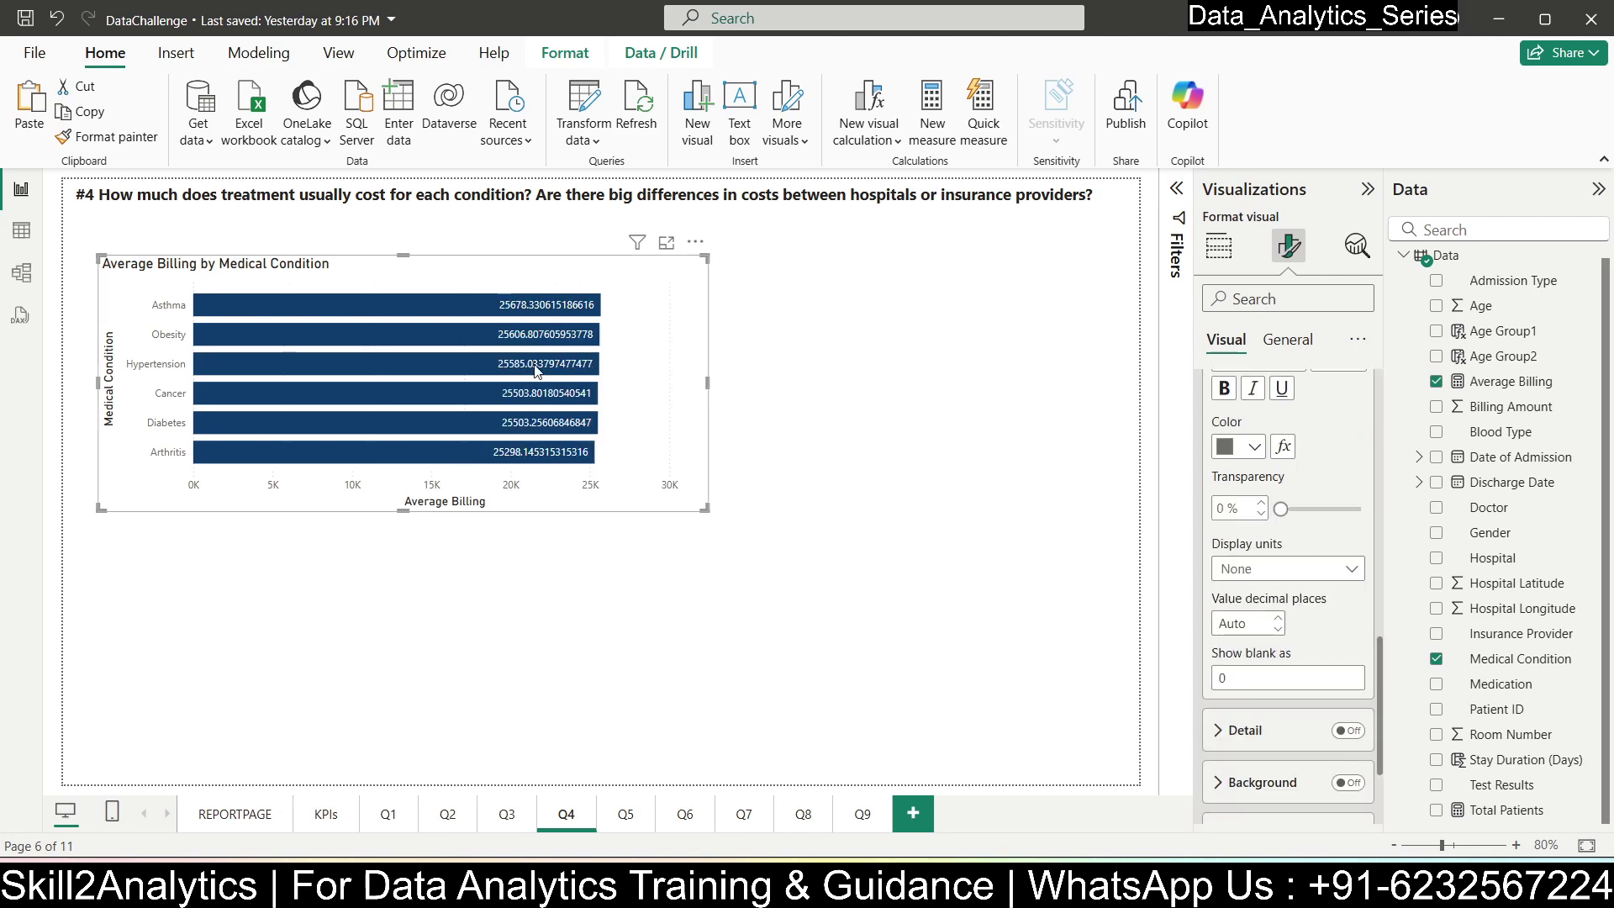
click(1244, 625)
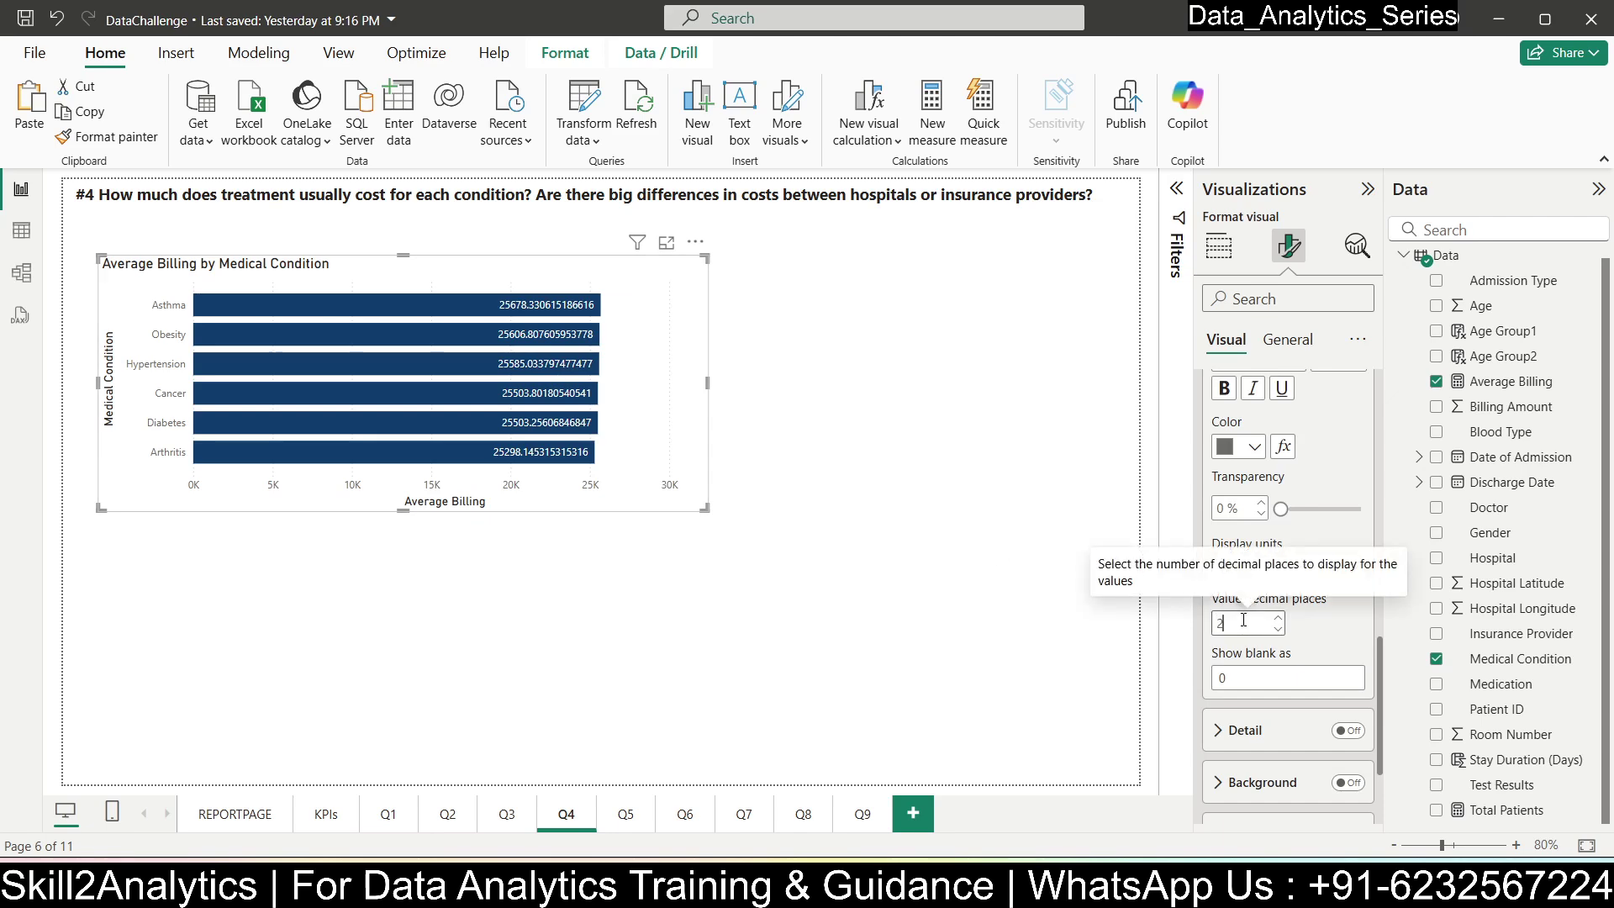
text(2)
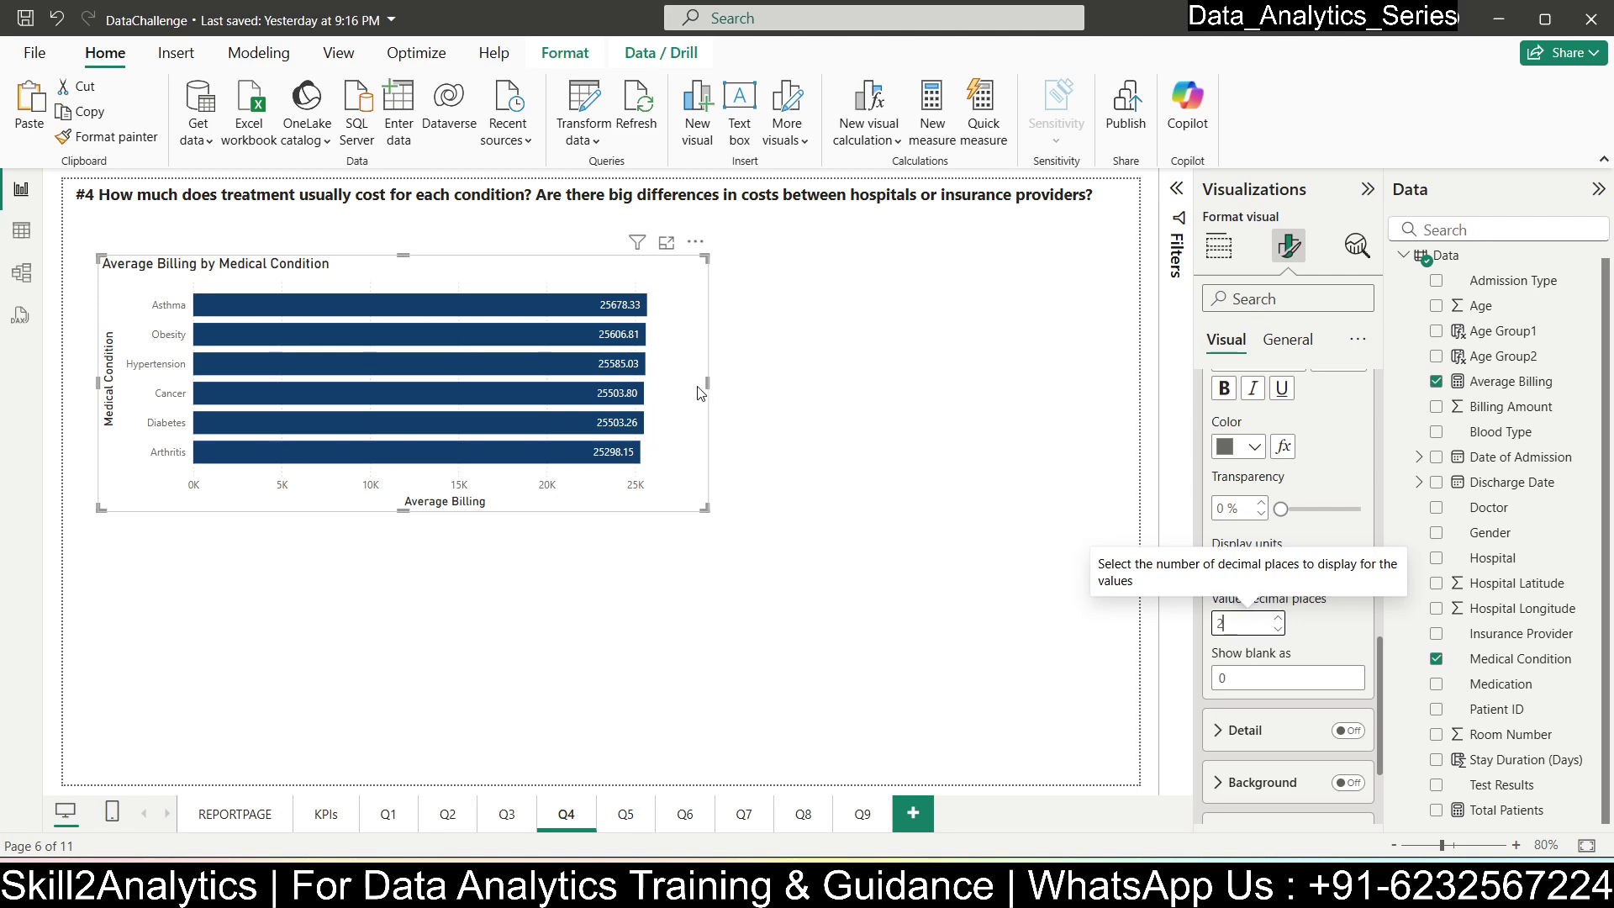
- Shrink the Average Billing chart to under half the page width directly below the question and place a copy beside it
drag(696, 393, 662, 362)
drag(670, 478, 540, 479)
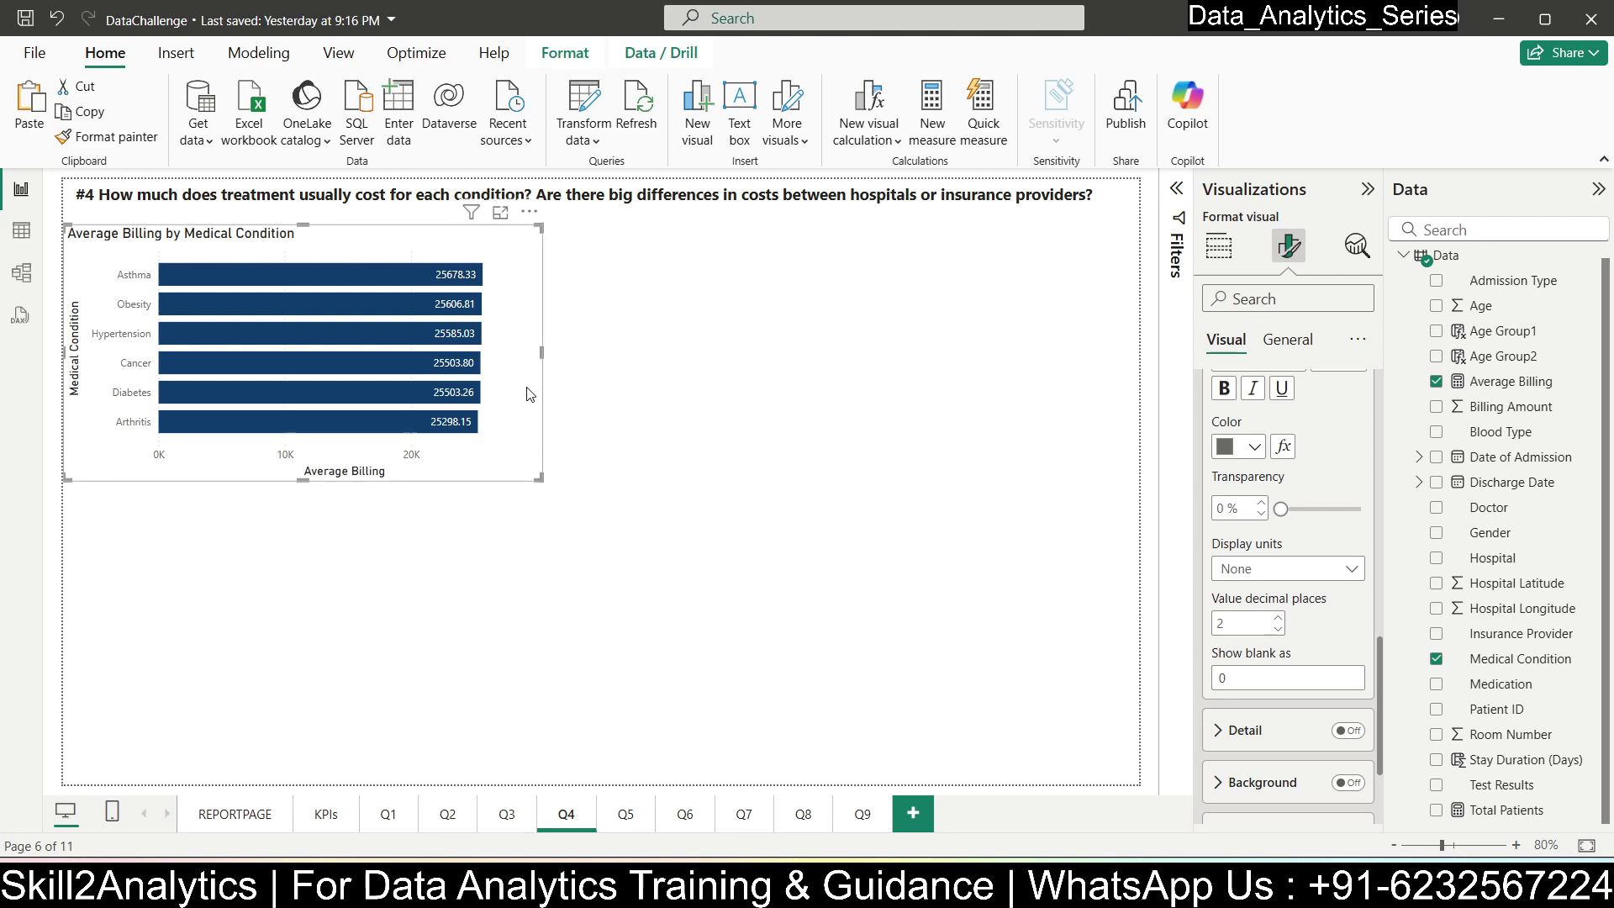
key(ctrl+c)
key(ctrl+v)
drag(761, 582, 1019, 392)
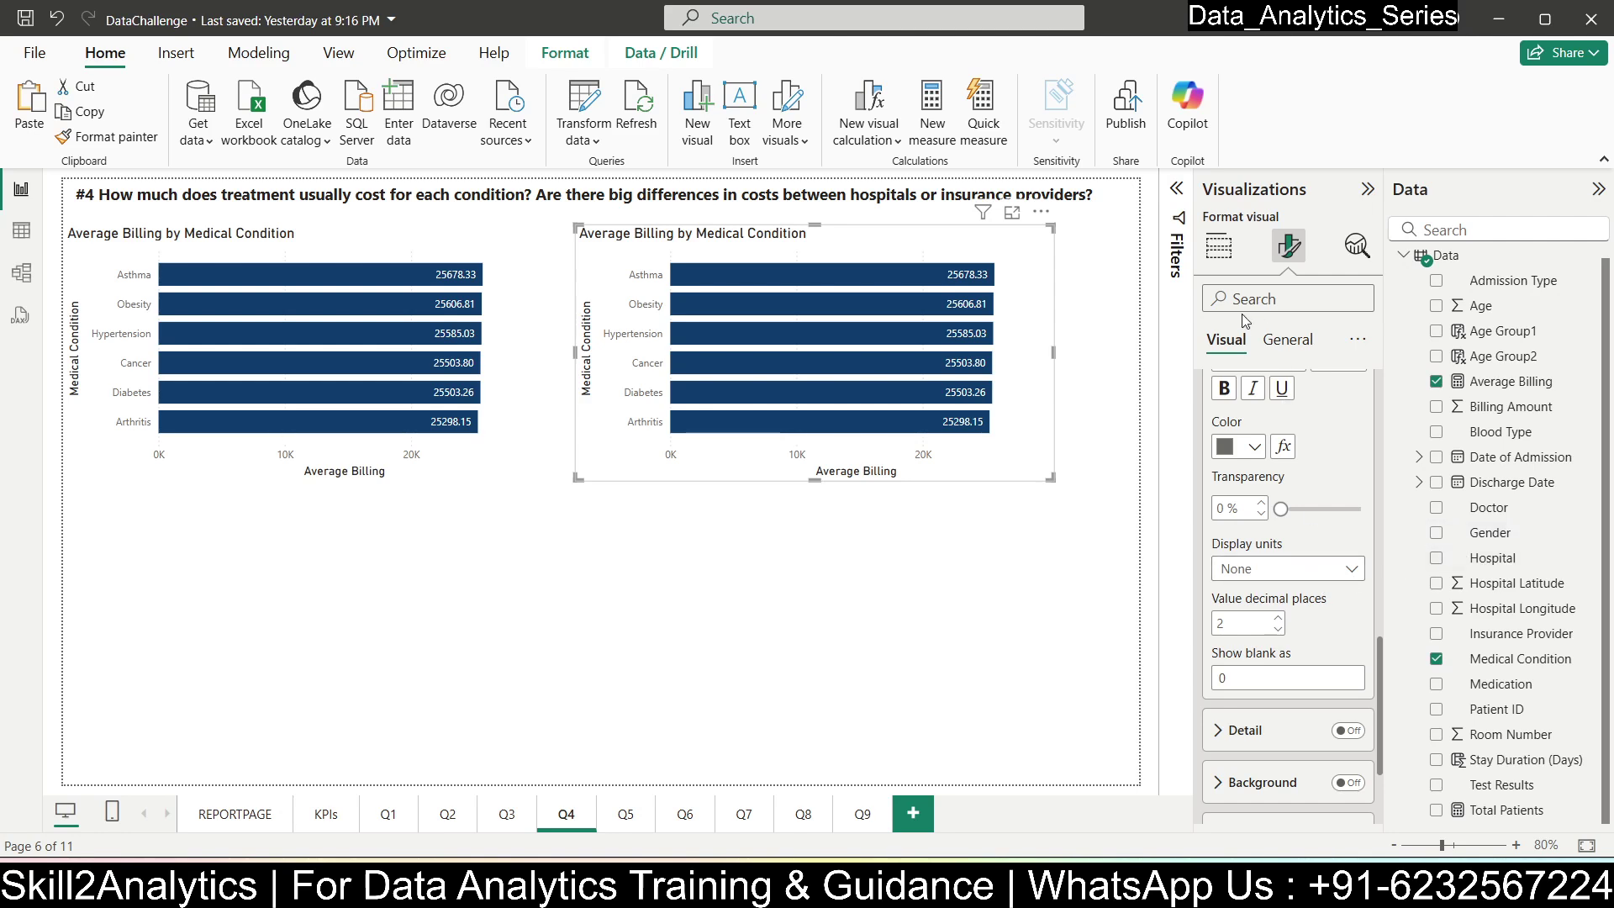
- Add Hospital as the copied chart's legend, move the copy below the original and enlarge it to the full page width
click(1208, 247)
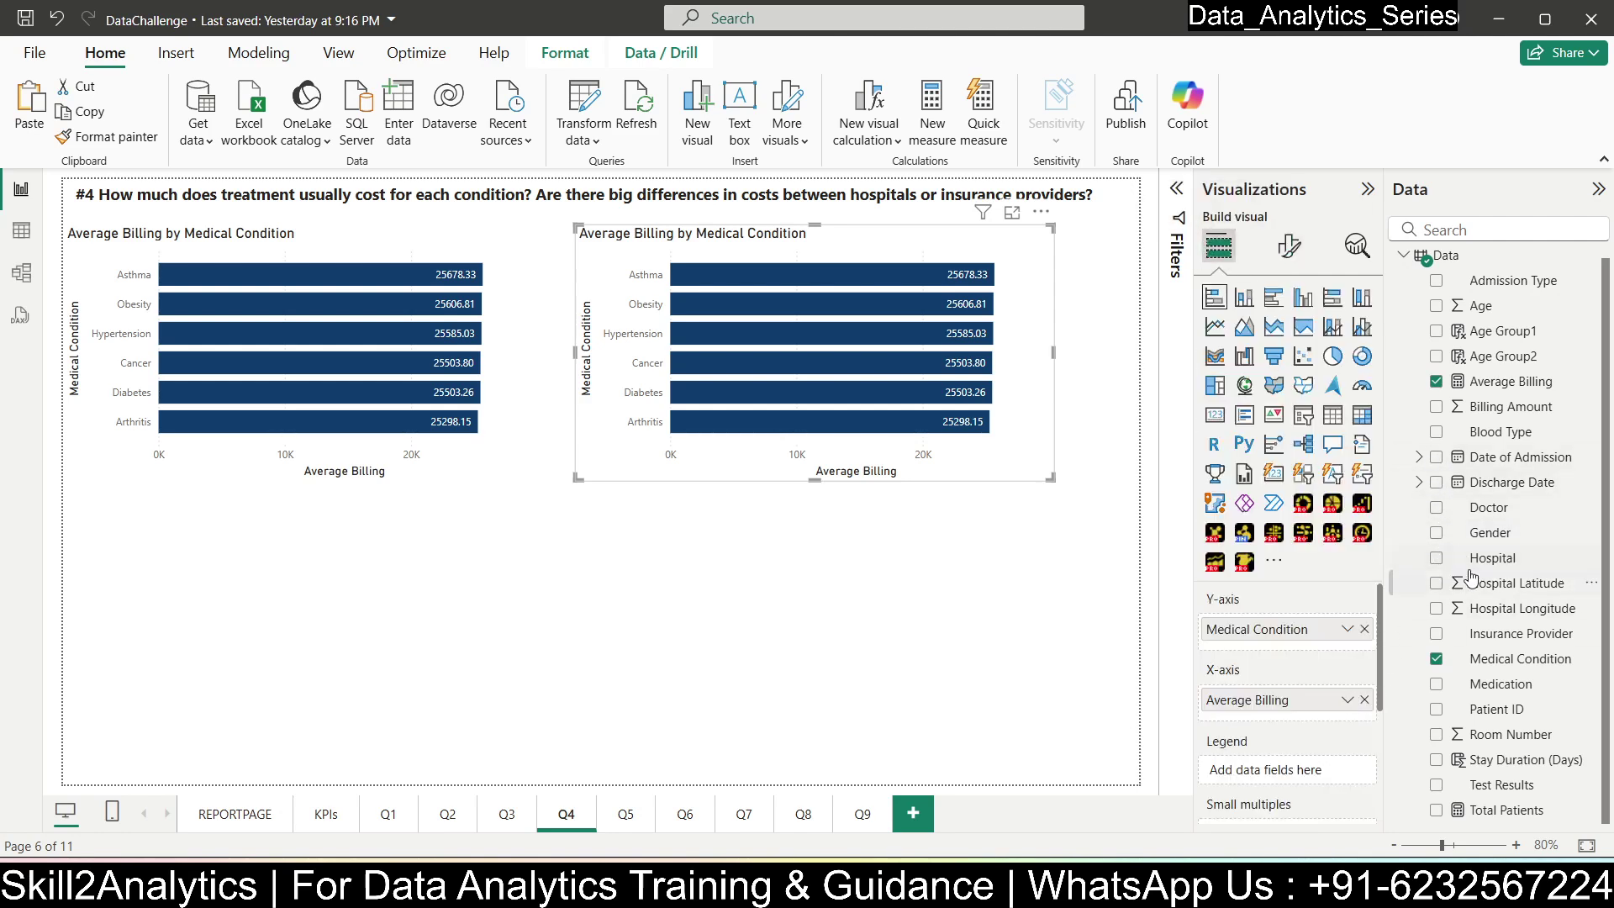
click(1436, 558)
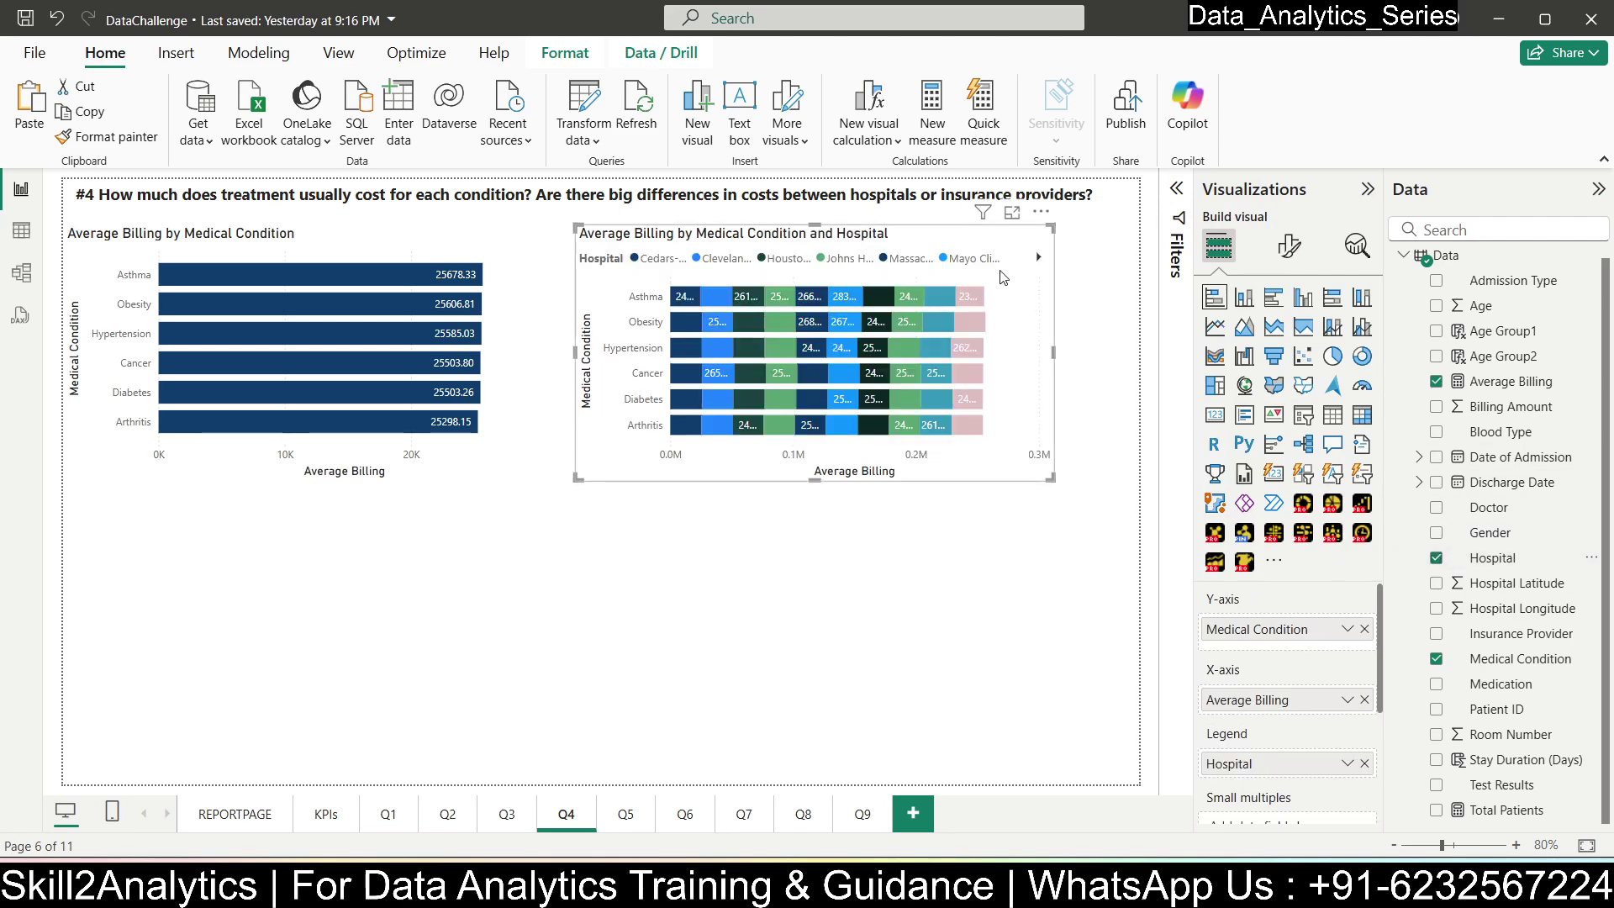
drag(845, 353, 439, 510)
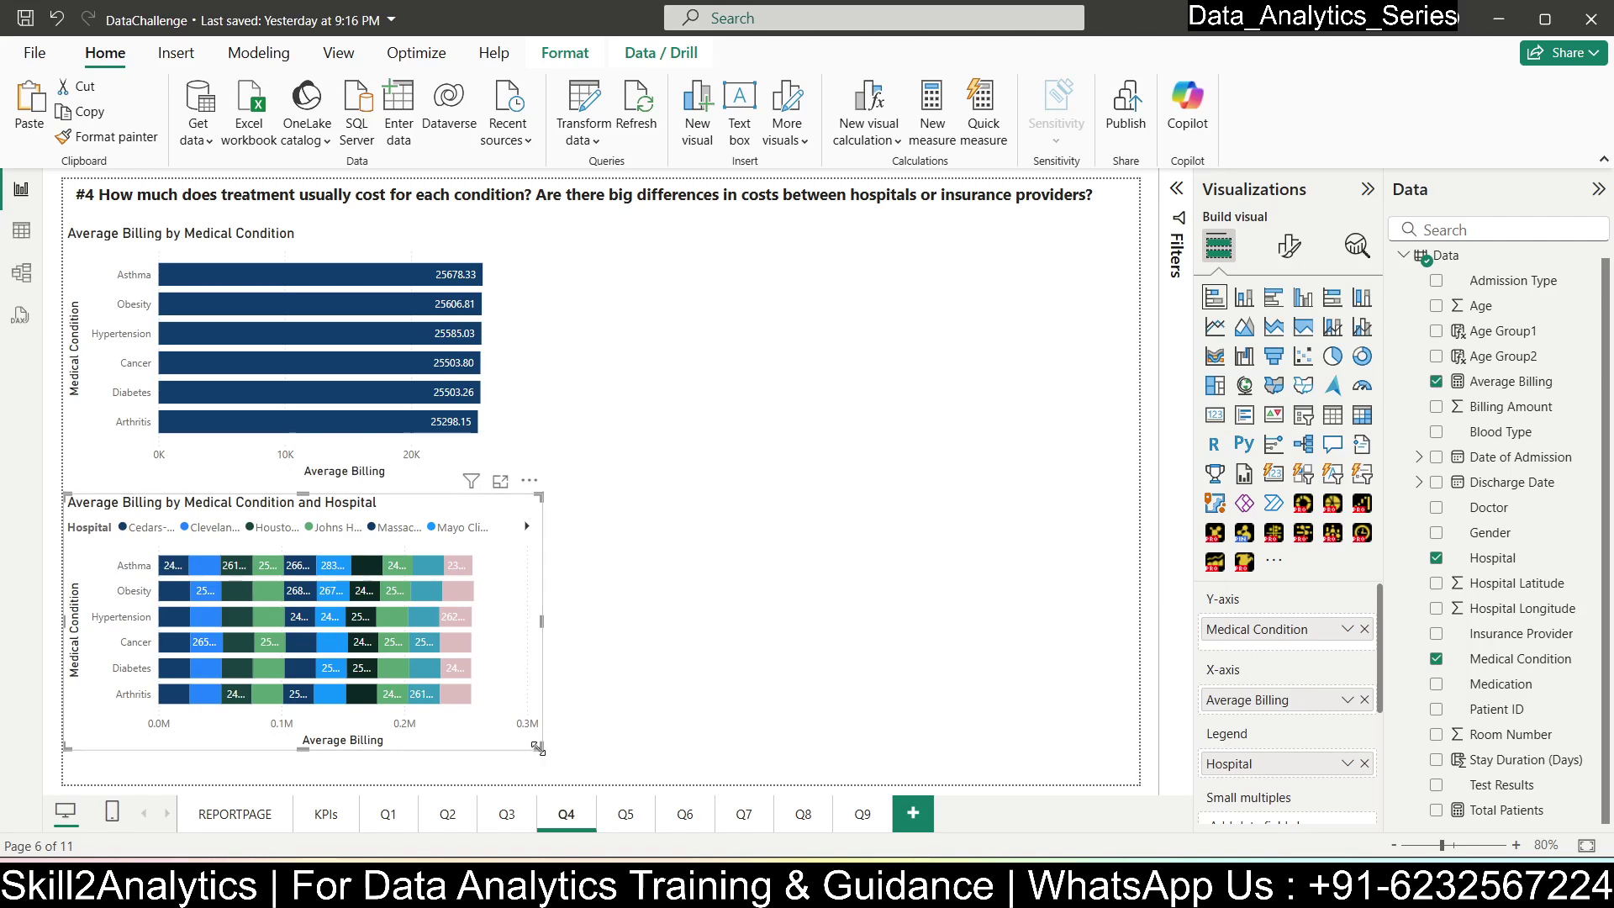
drag(540, 750, 1141, 783)
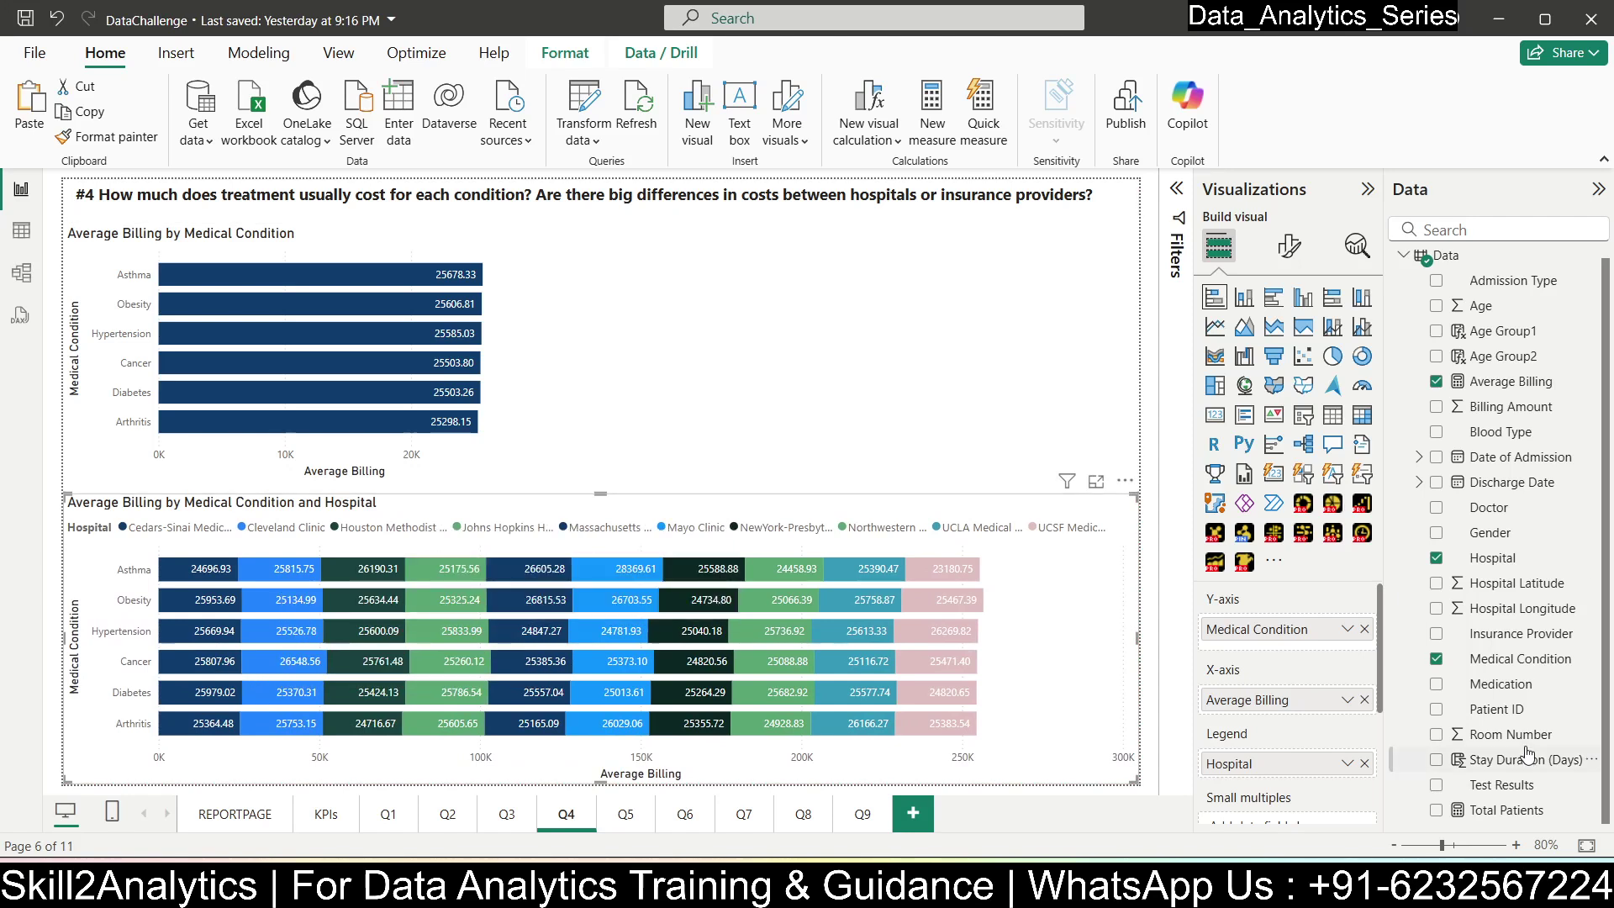
- Replace Medical Condition with Insurance Provider on the lower chart's Y-axis and remove Hospital from its legend
click(1437, 660)
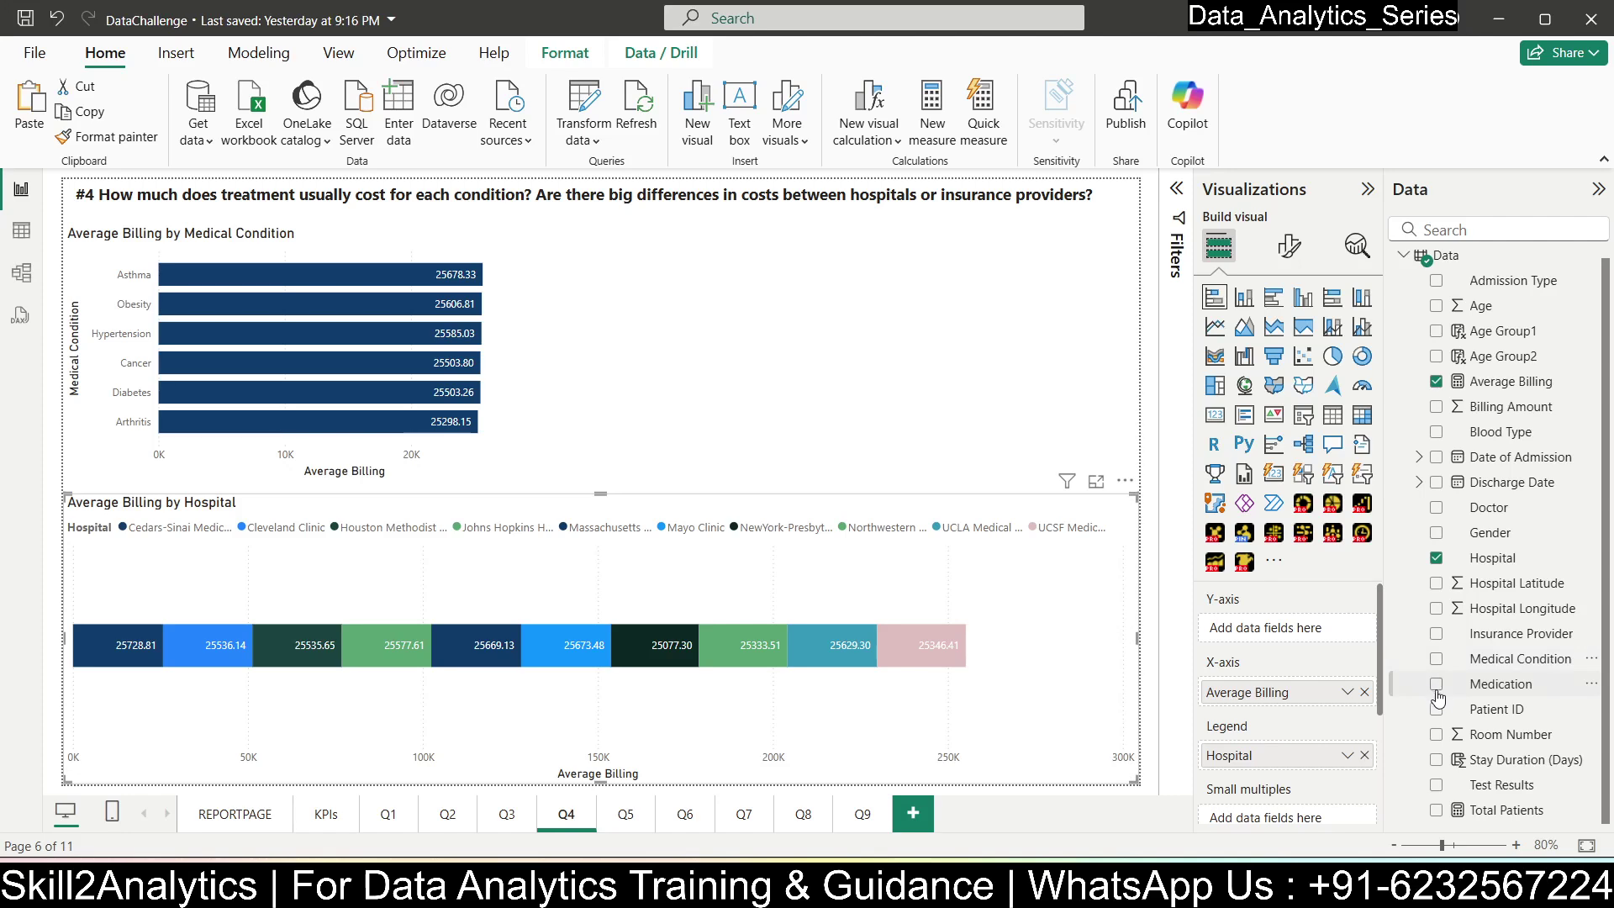
click(1437, 635)
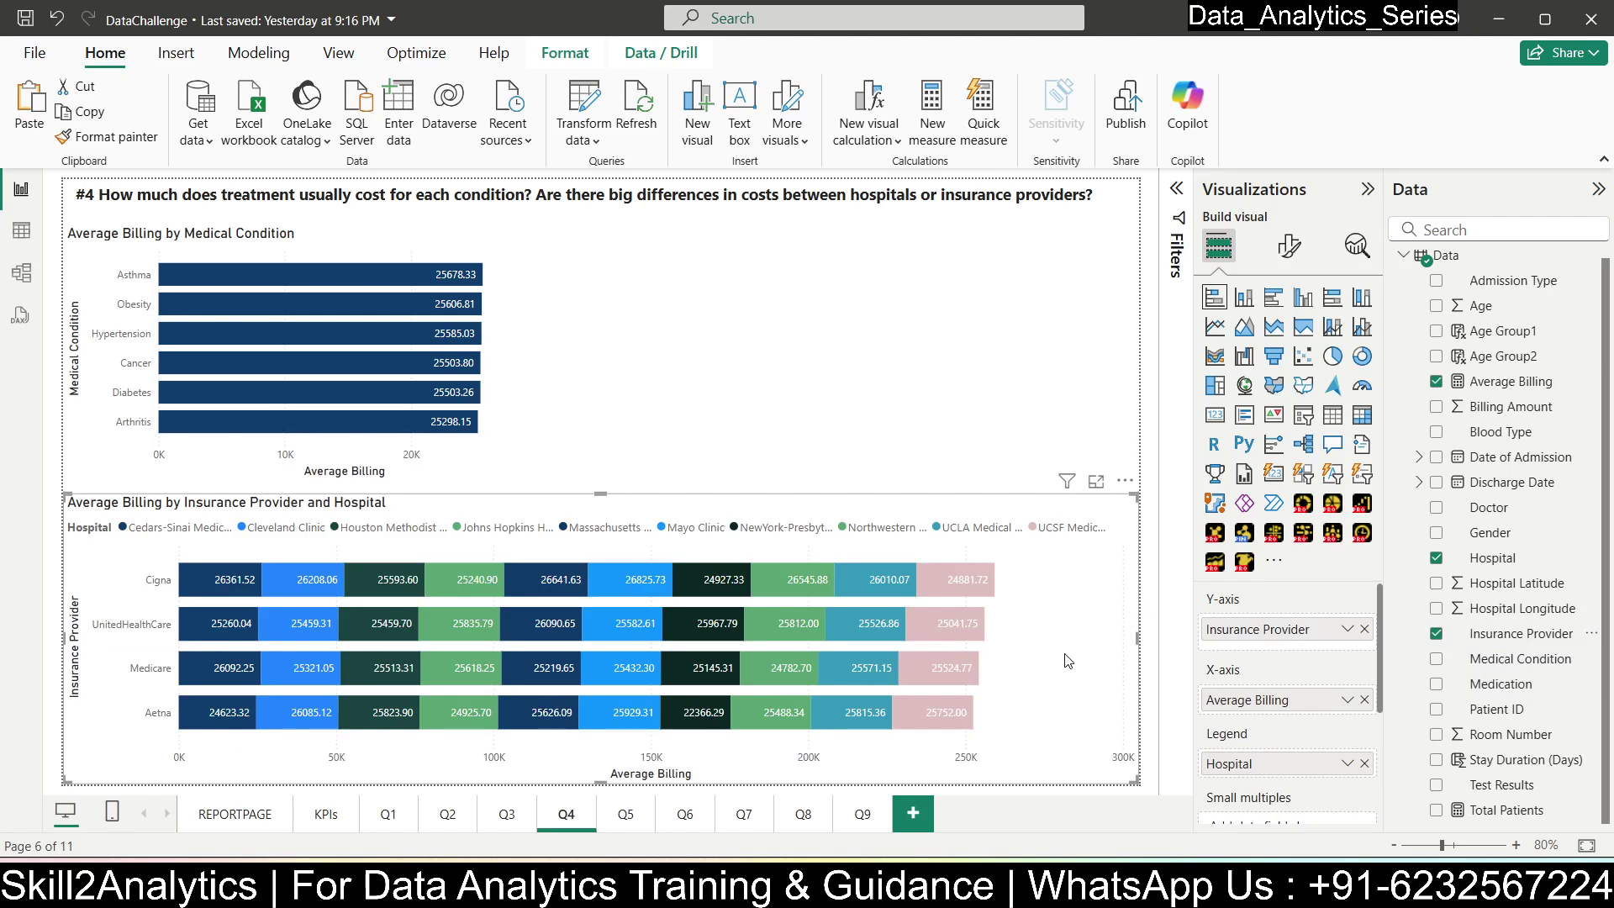
click(1363, 763)
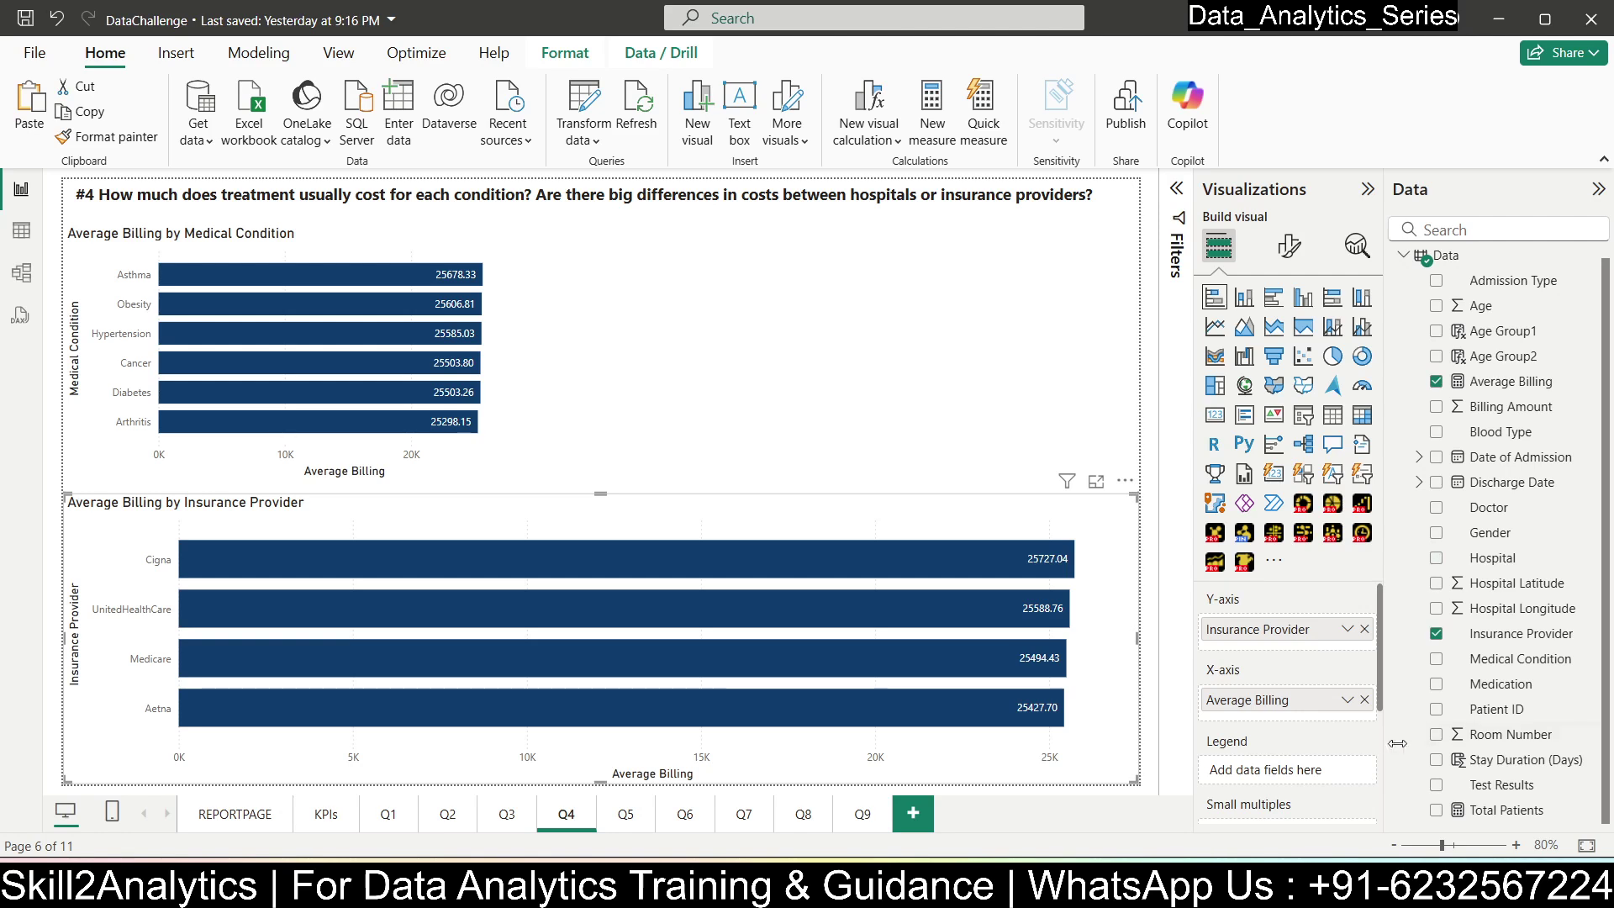
- Put Medical Condition back on the lower chart's Y-axis in place of Insurance Provider, and set Insurance Provider as the legend
click(1472, 635)
click(1437, 635)
click(1439, 637)
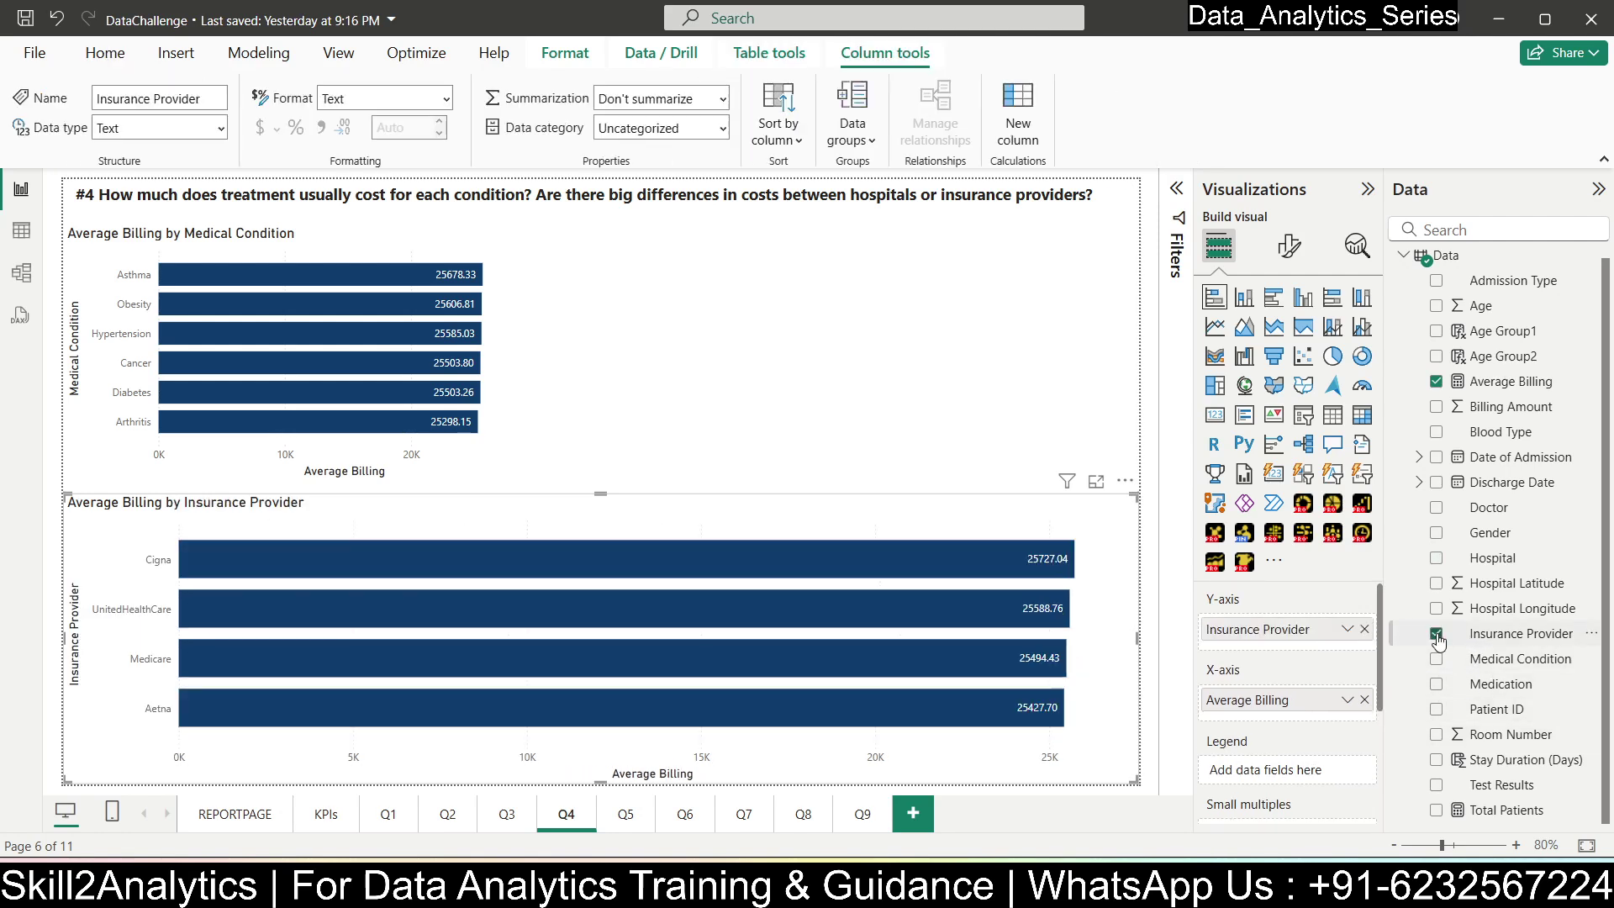
click(1438, 638)
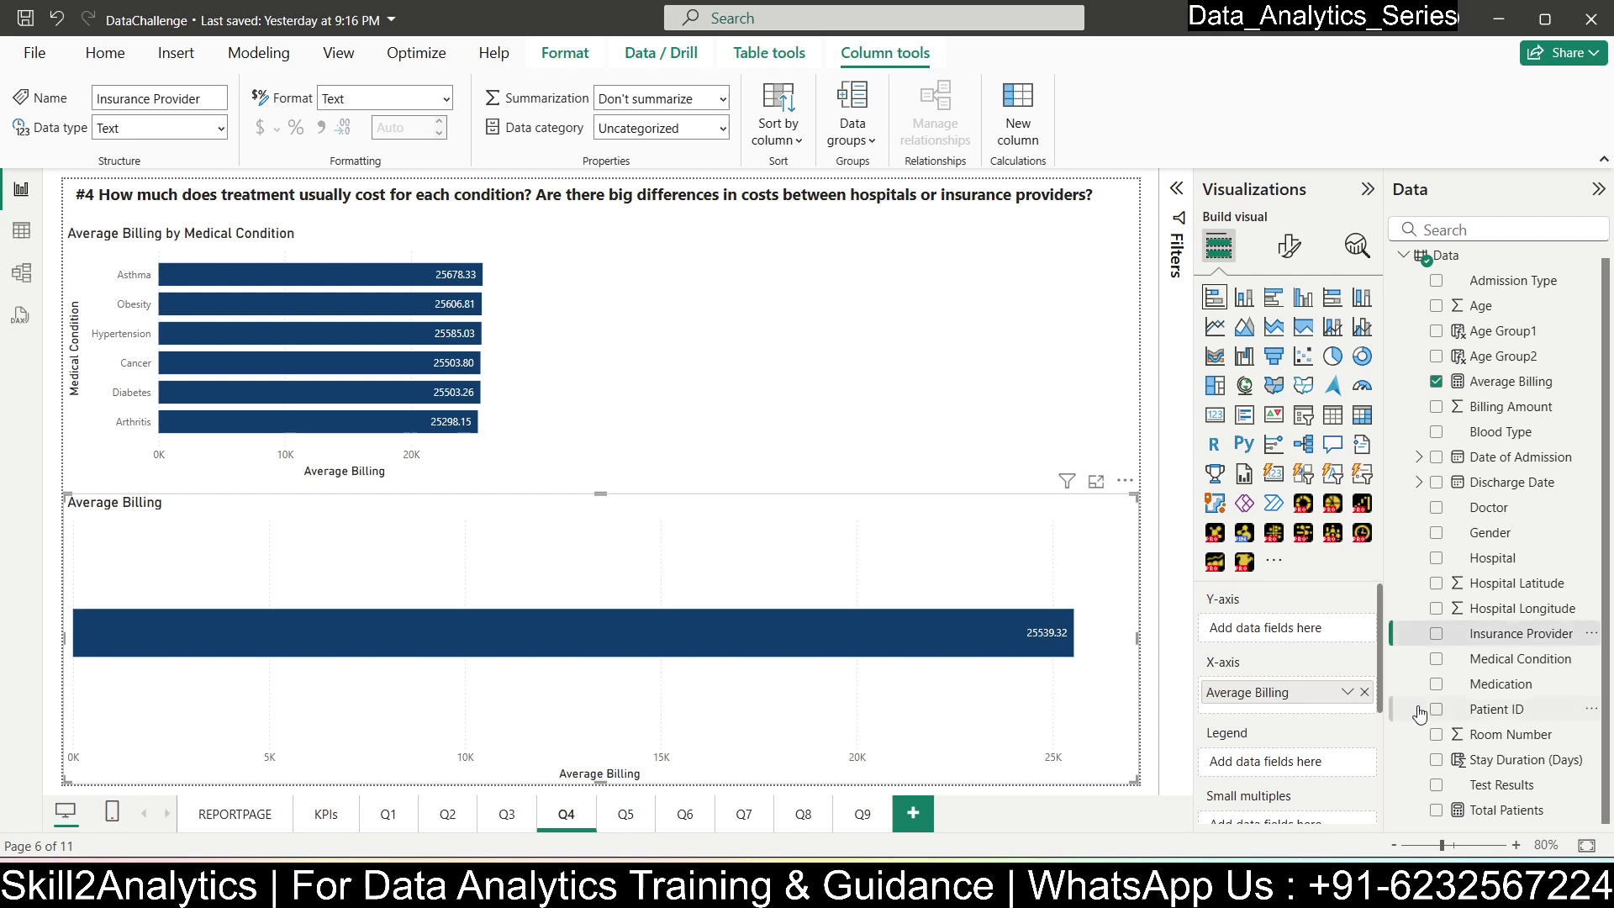
click(1435, 660)
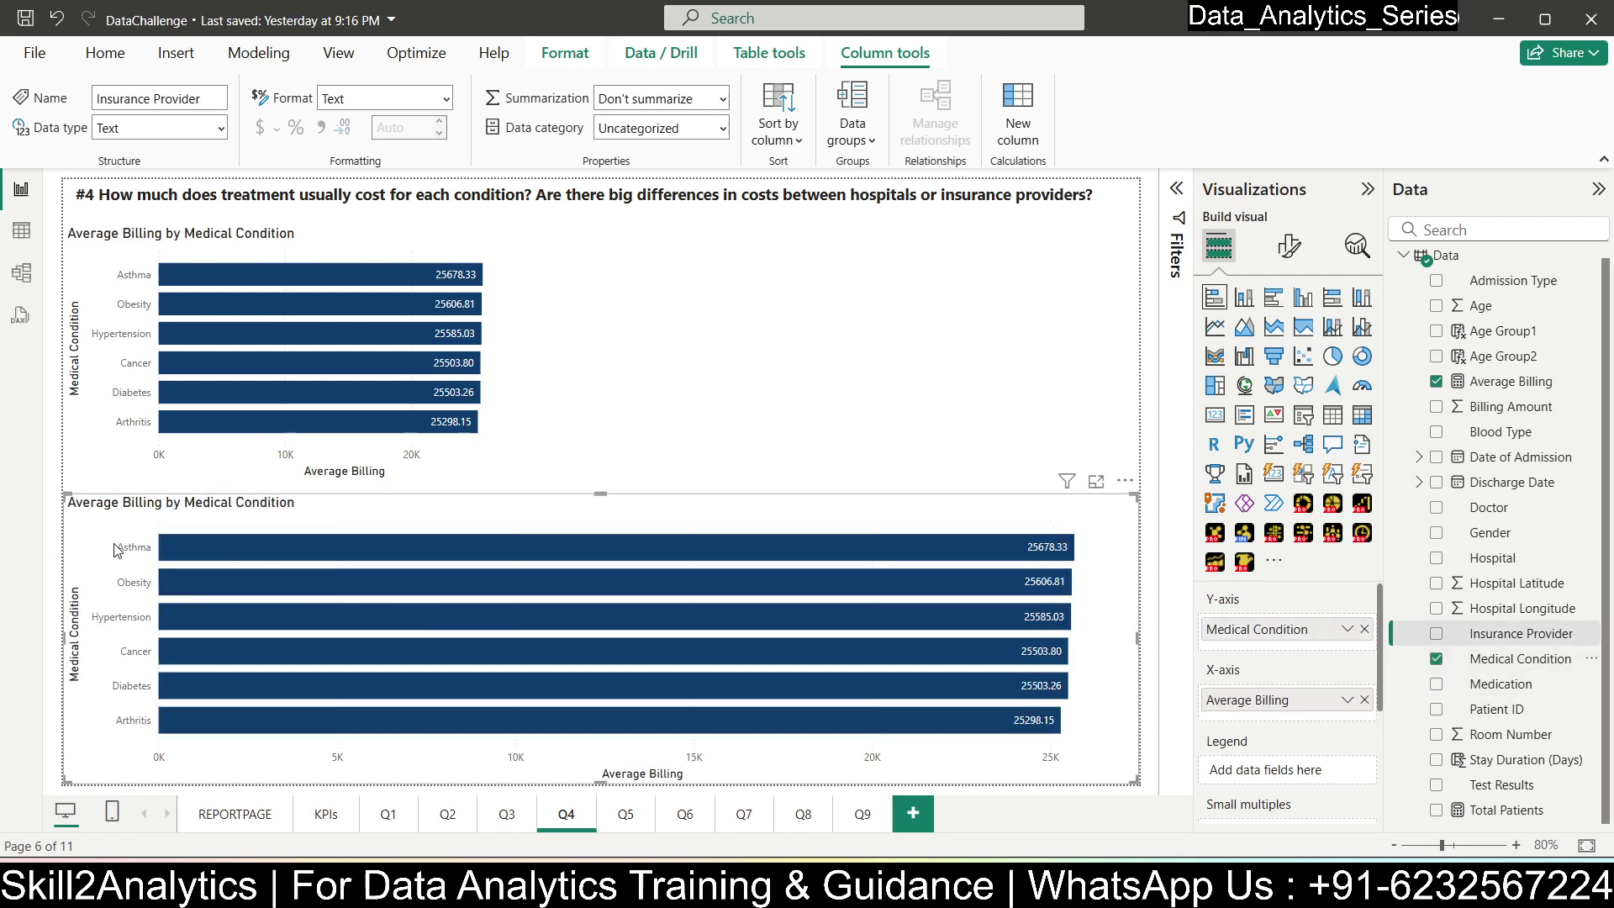
drag(1505, 633, 1313, 769)
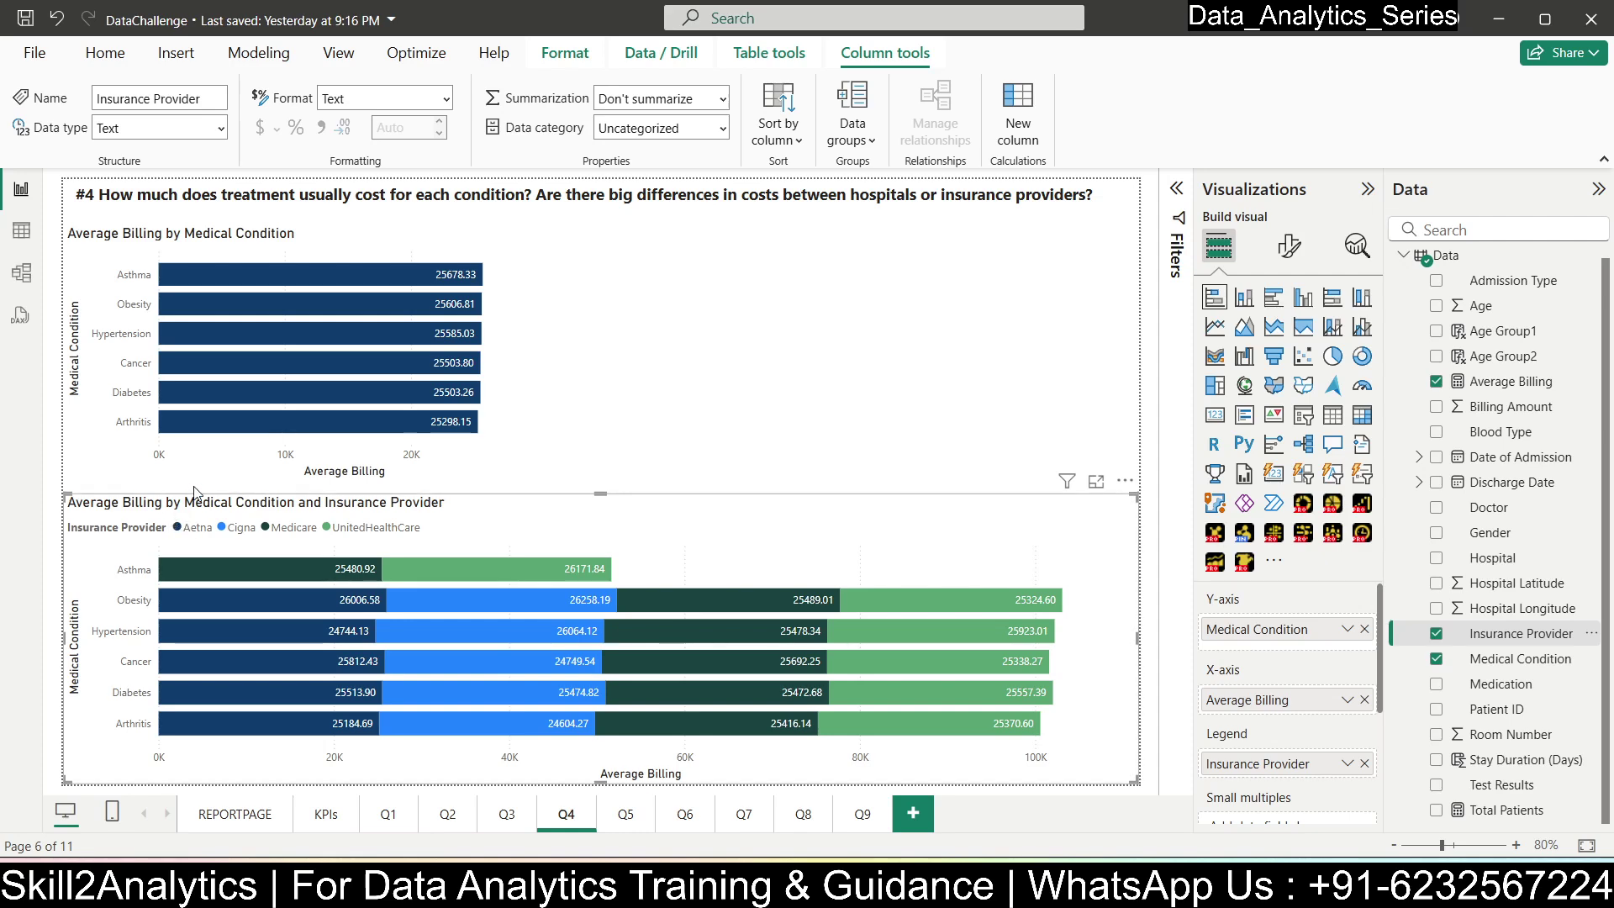
- Try several accessible colour themes on the report, including Accessible Default and Accessible Orchid
click(338, 53)
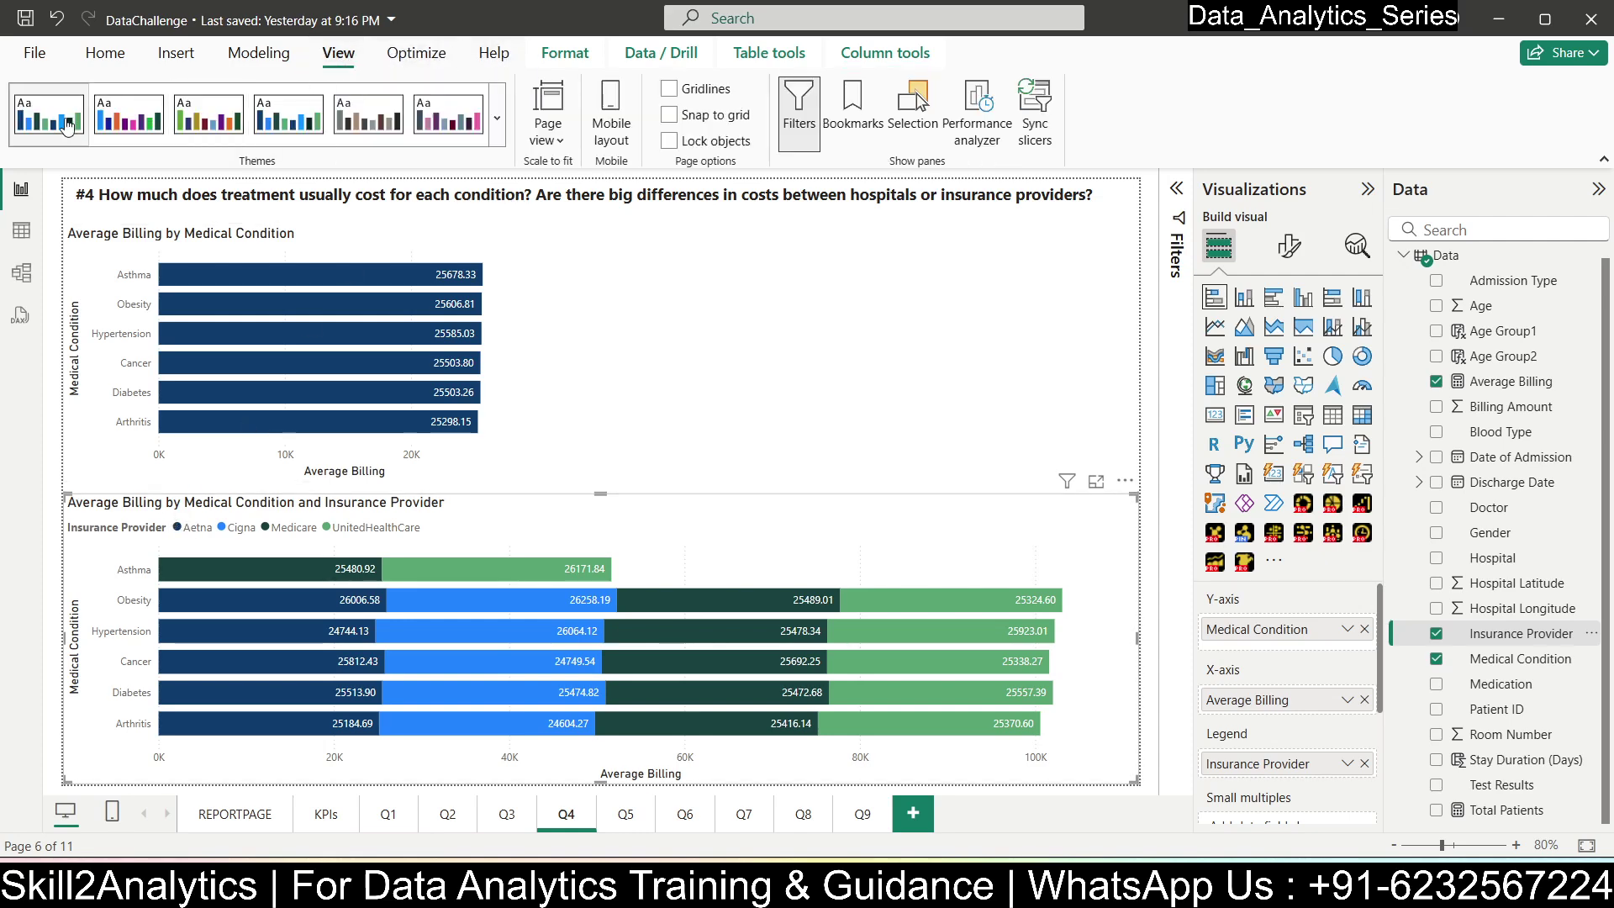
click(117, 124)
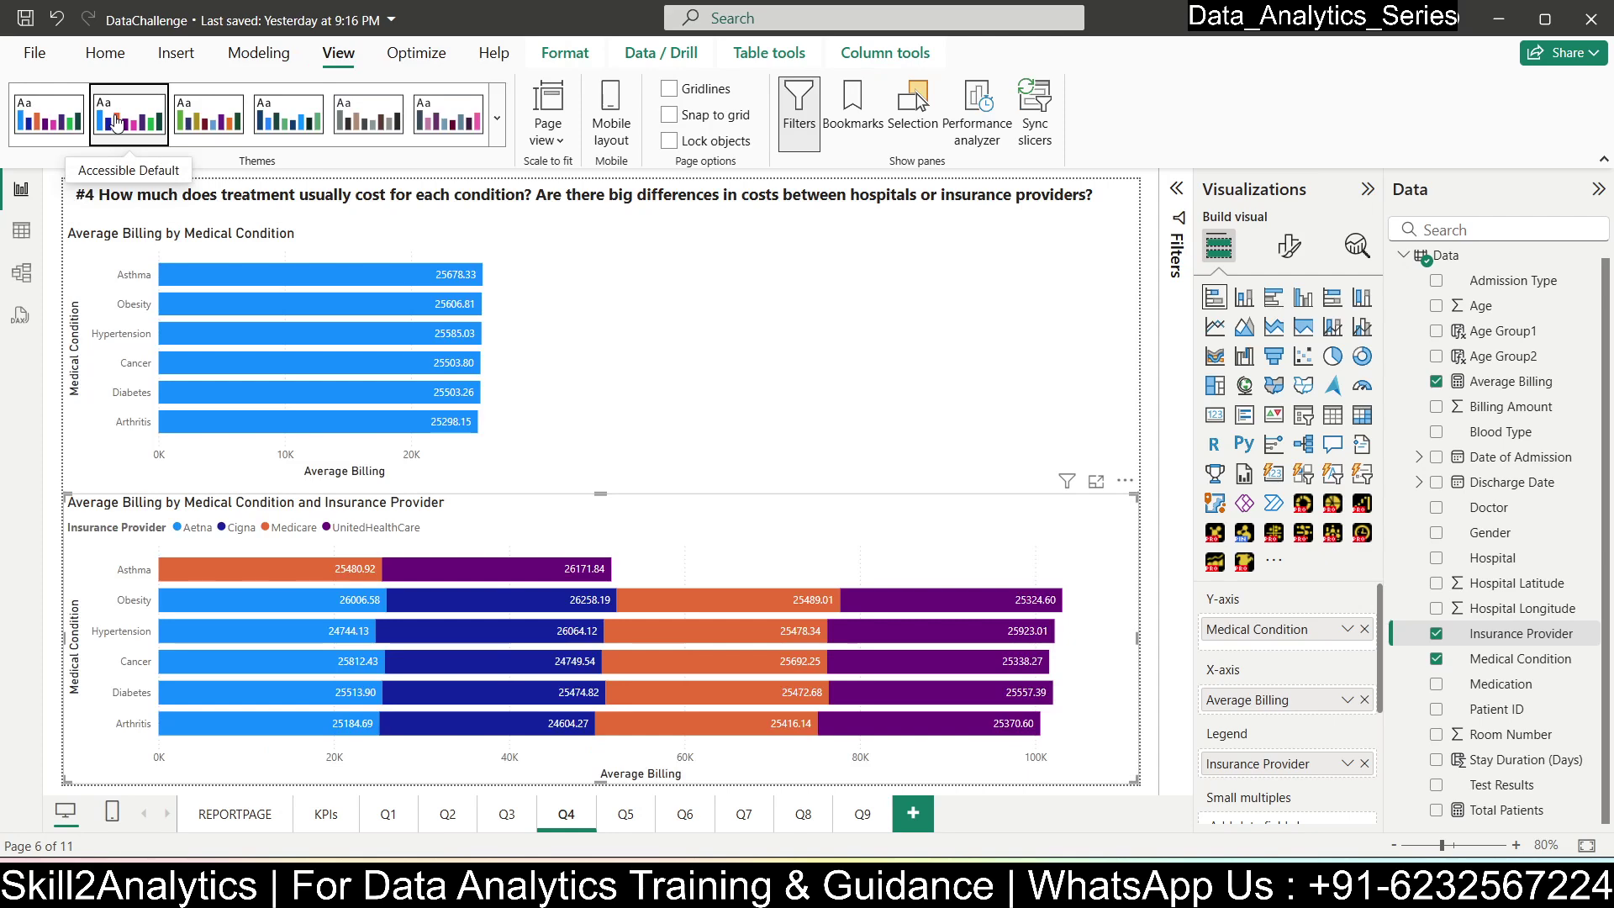
click(211, 124)
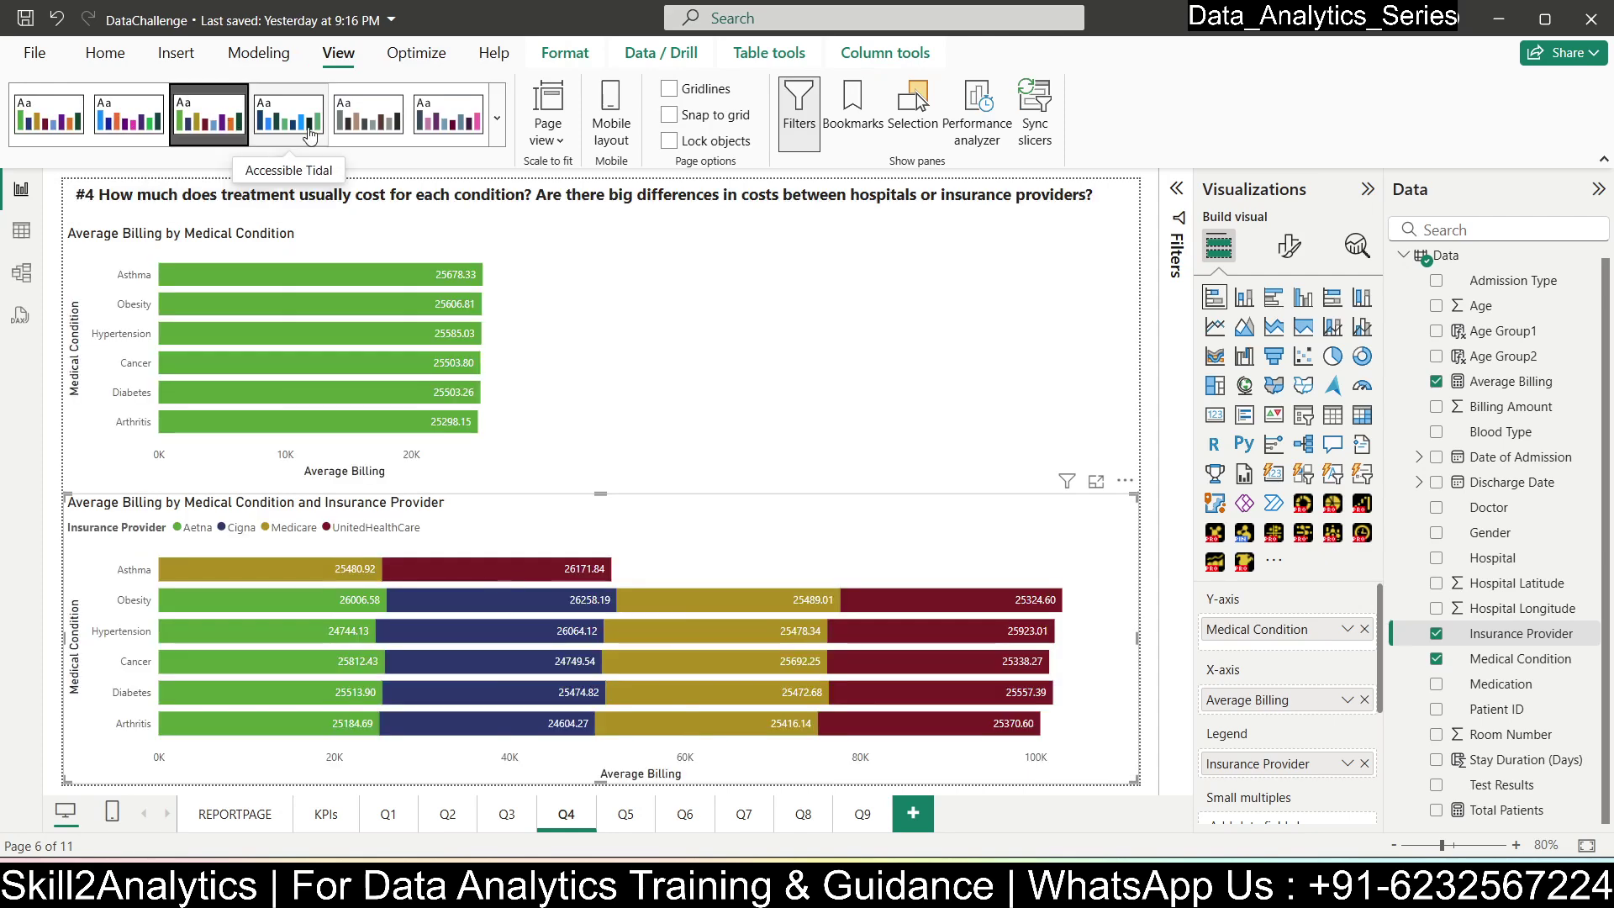
click(387, 127)
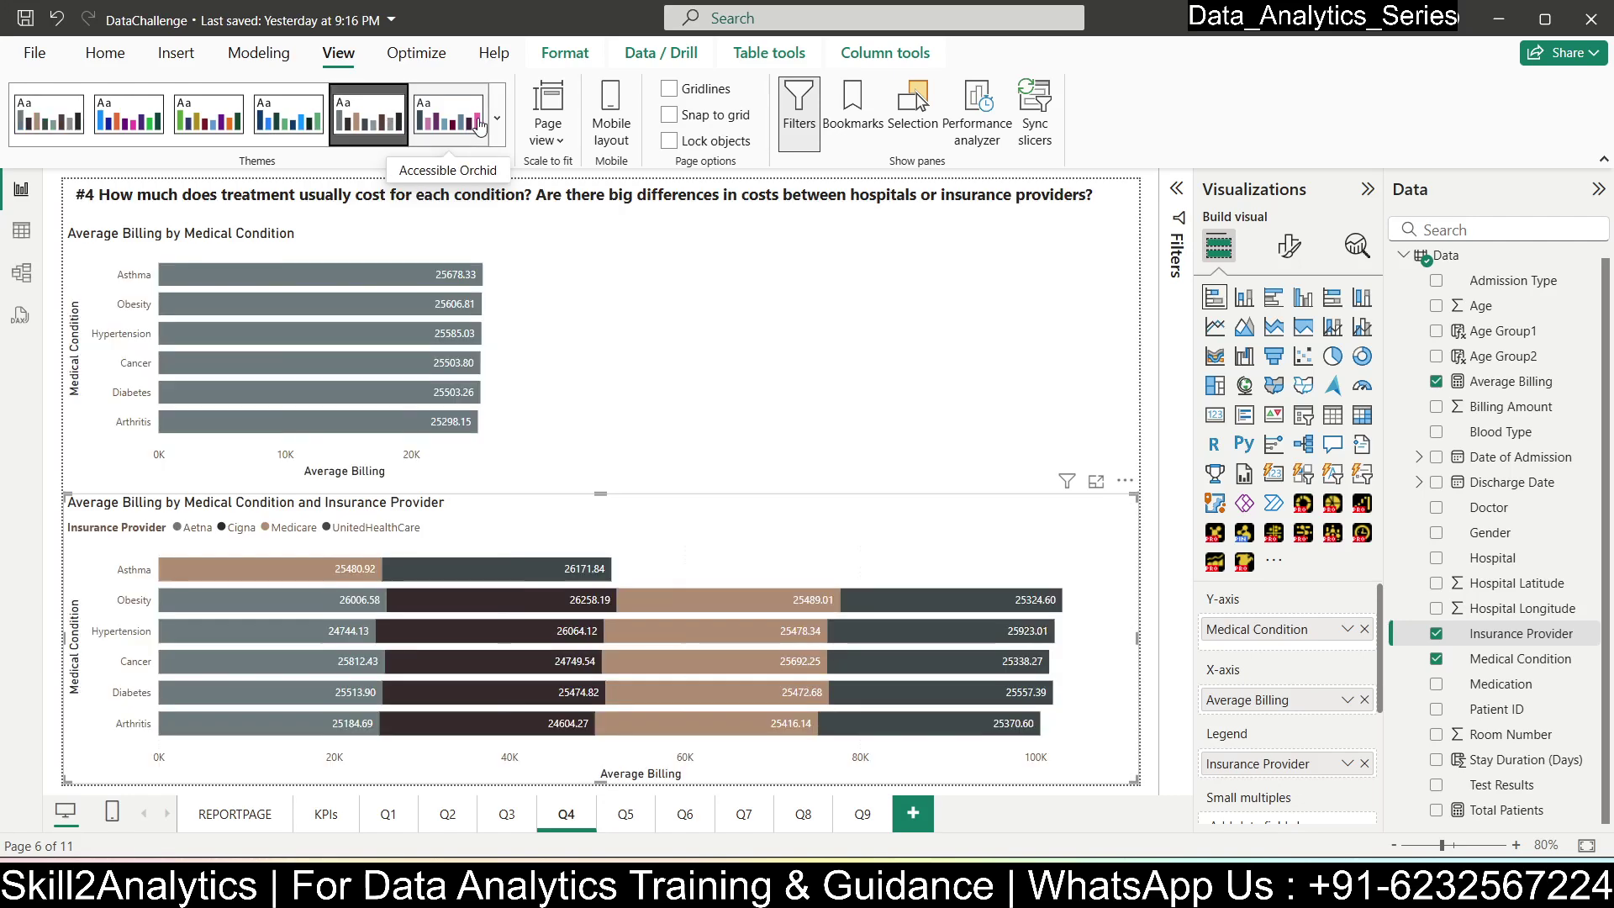
click(454, 124)
- Apply the first theme of the Power BI group to the report and reopen the full theme gallery
click(498, 126)
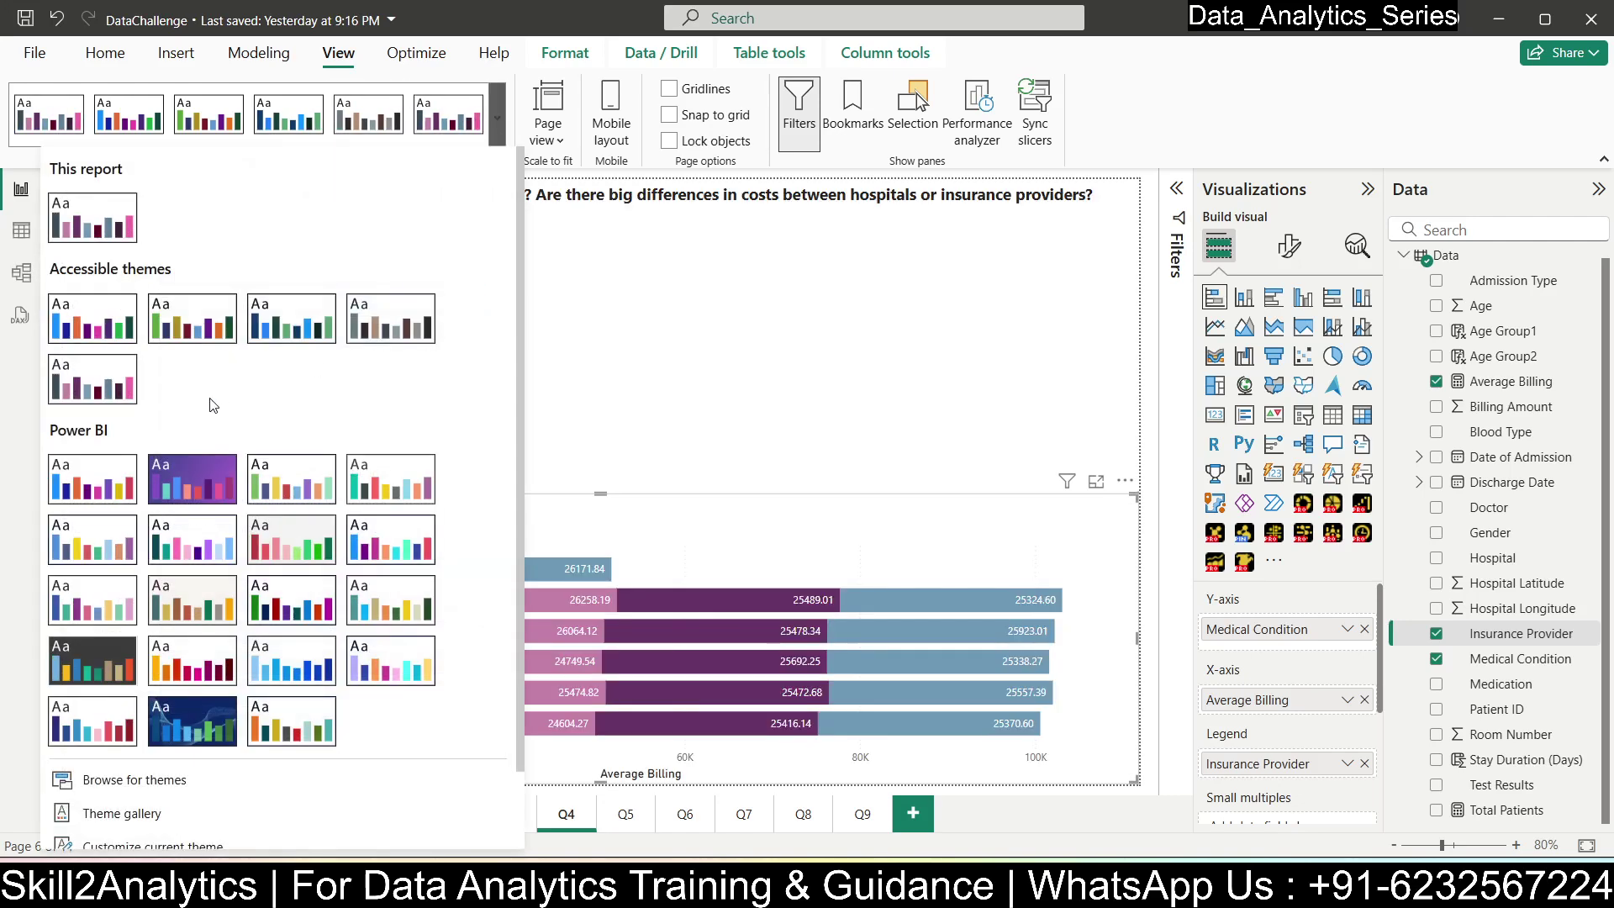
click(116, 492)
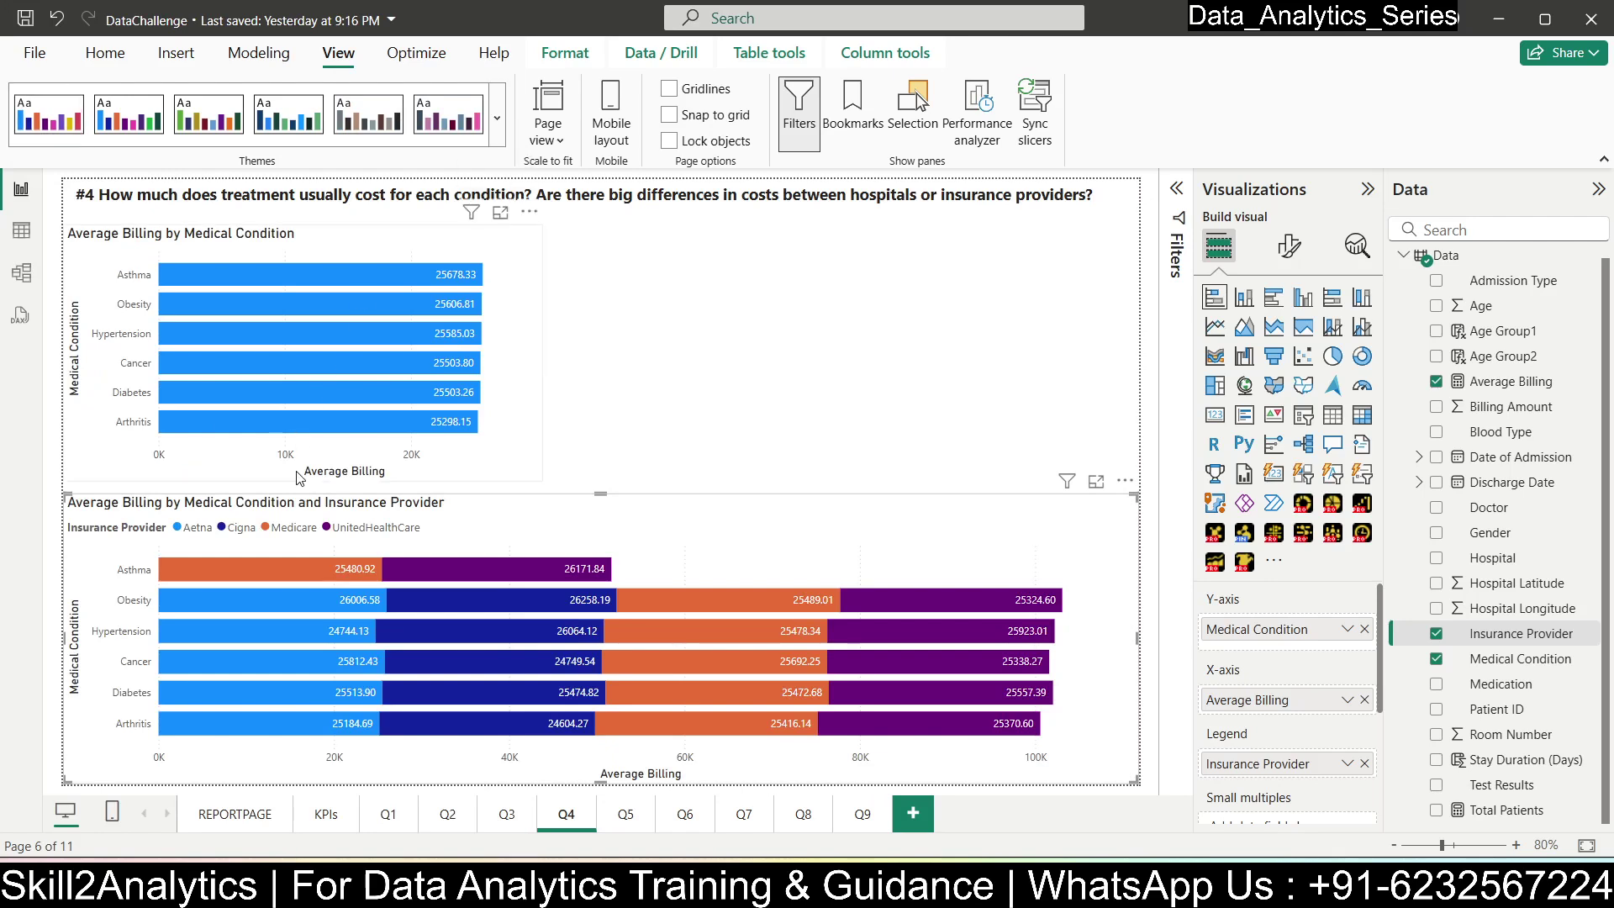
click(497, 118)
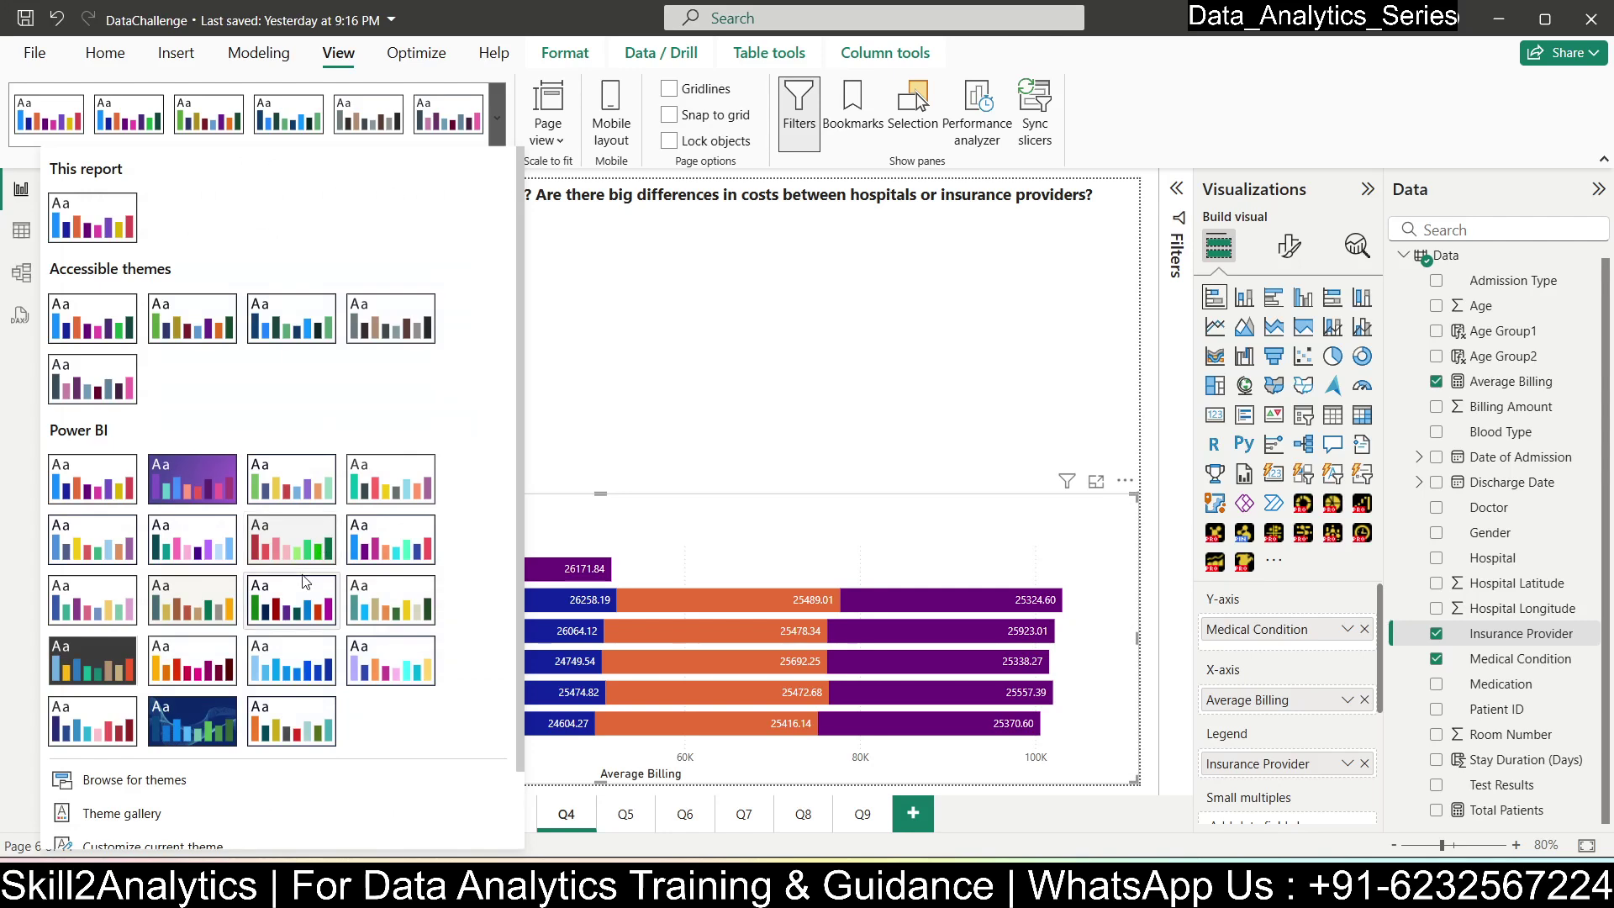
- Try out three alternative Power BI report themes on the Q4 page, ending with Electric
click(390, 654)
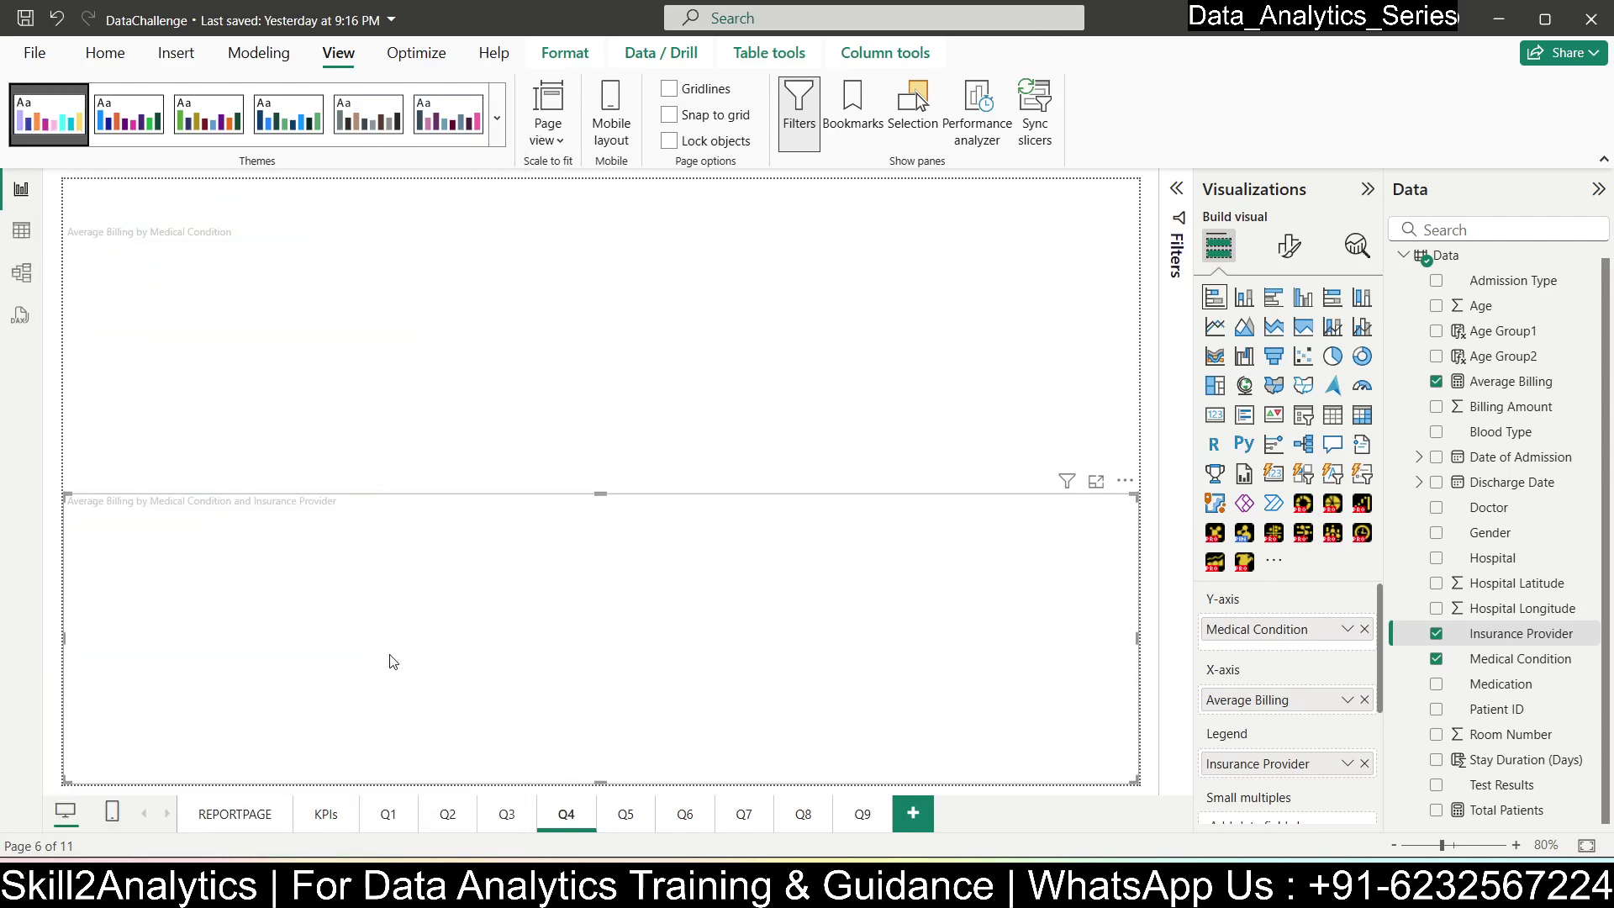
click(494, 136)
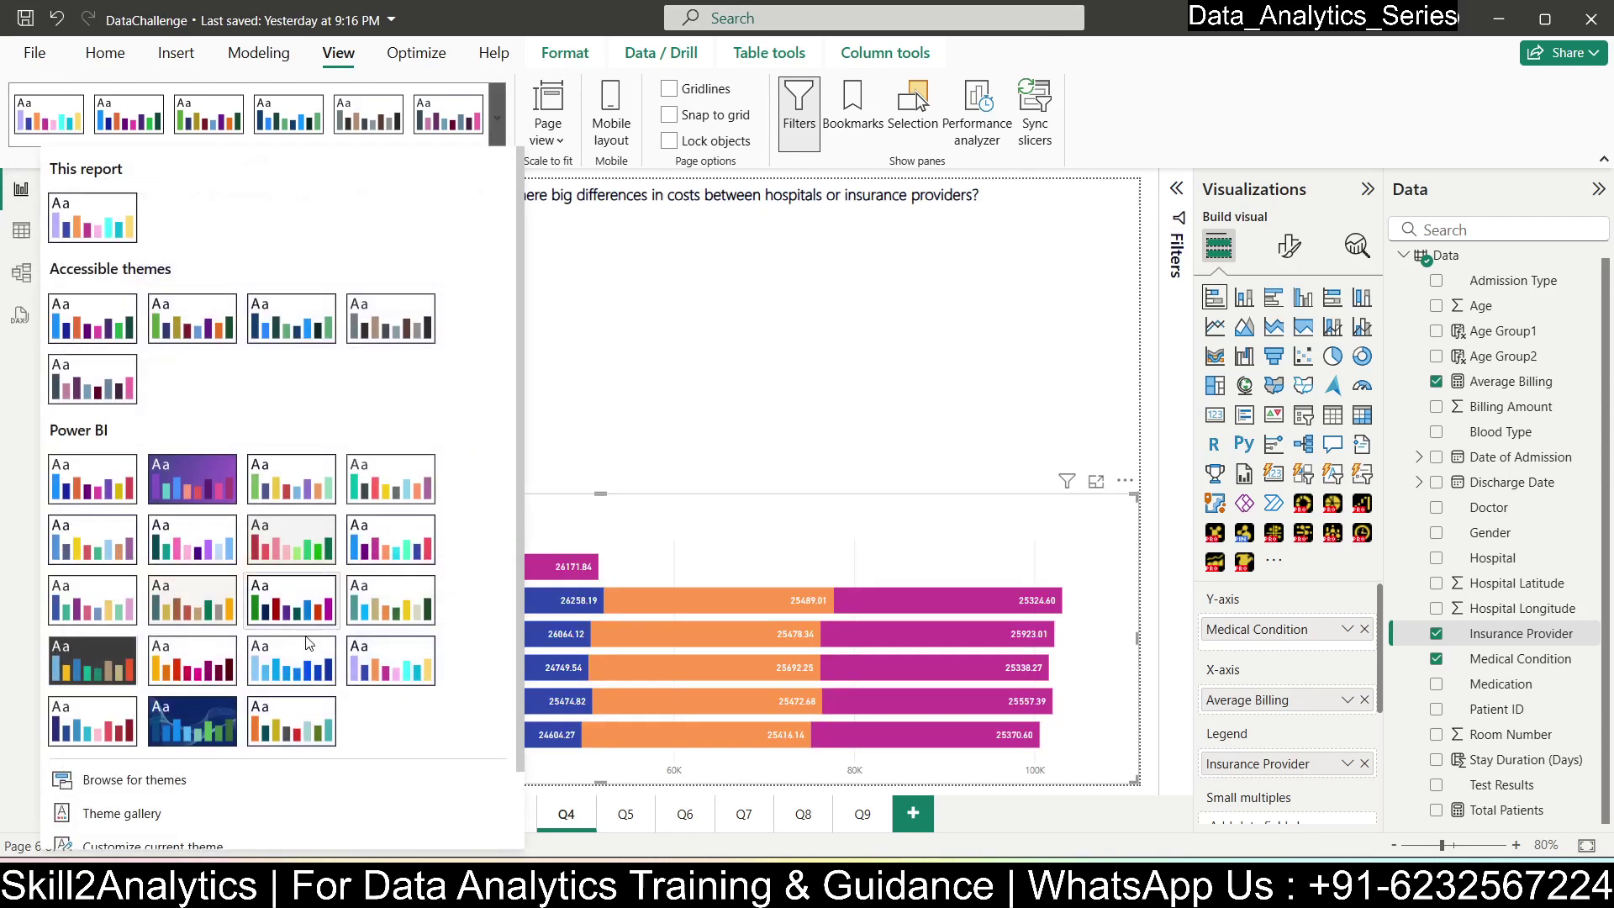
click(101, 721)
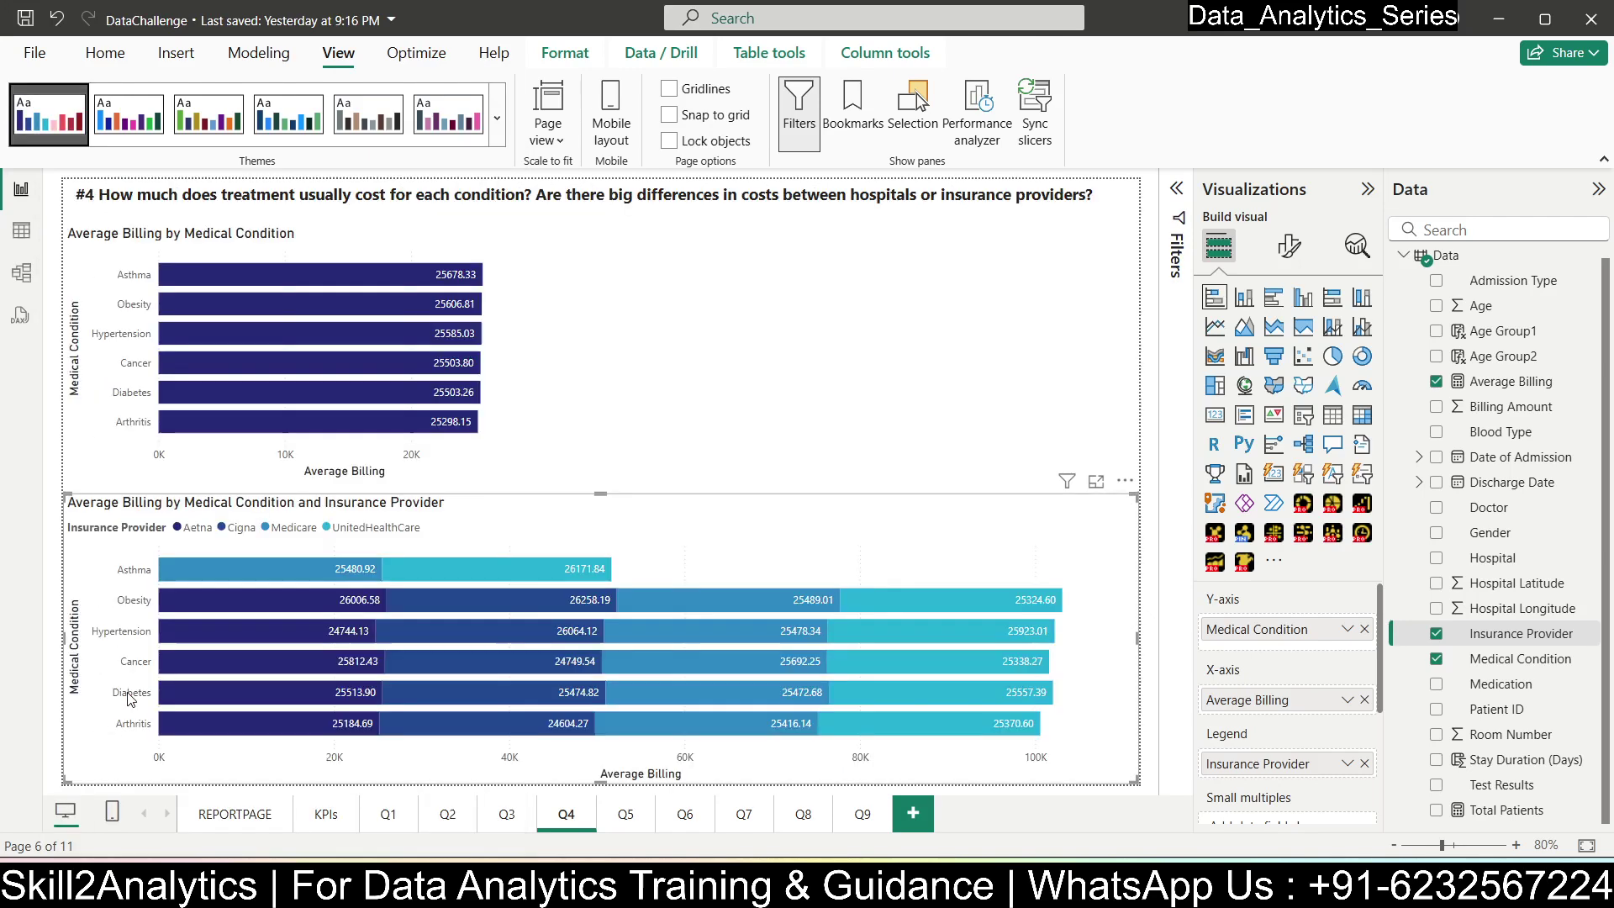
click(497, 118)
click(390, 538)
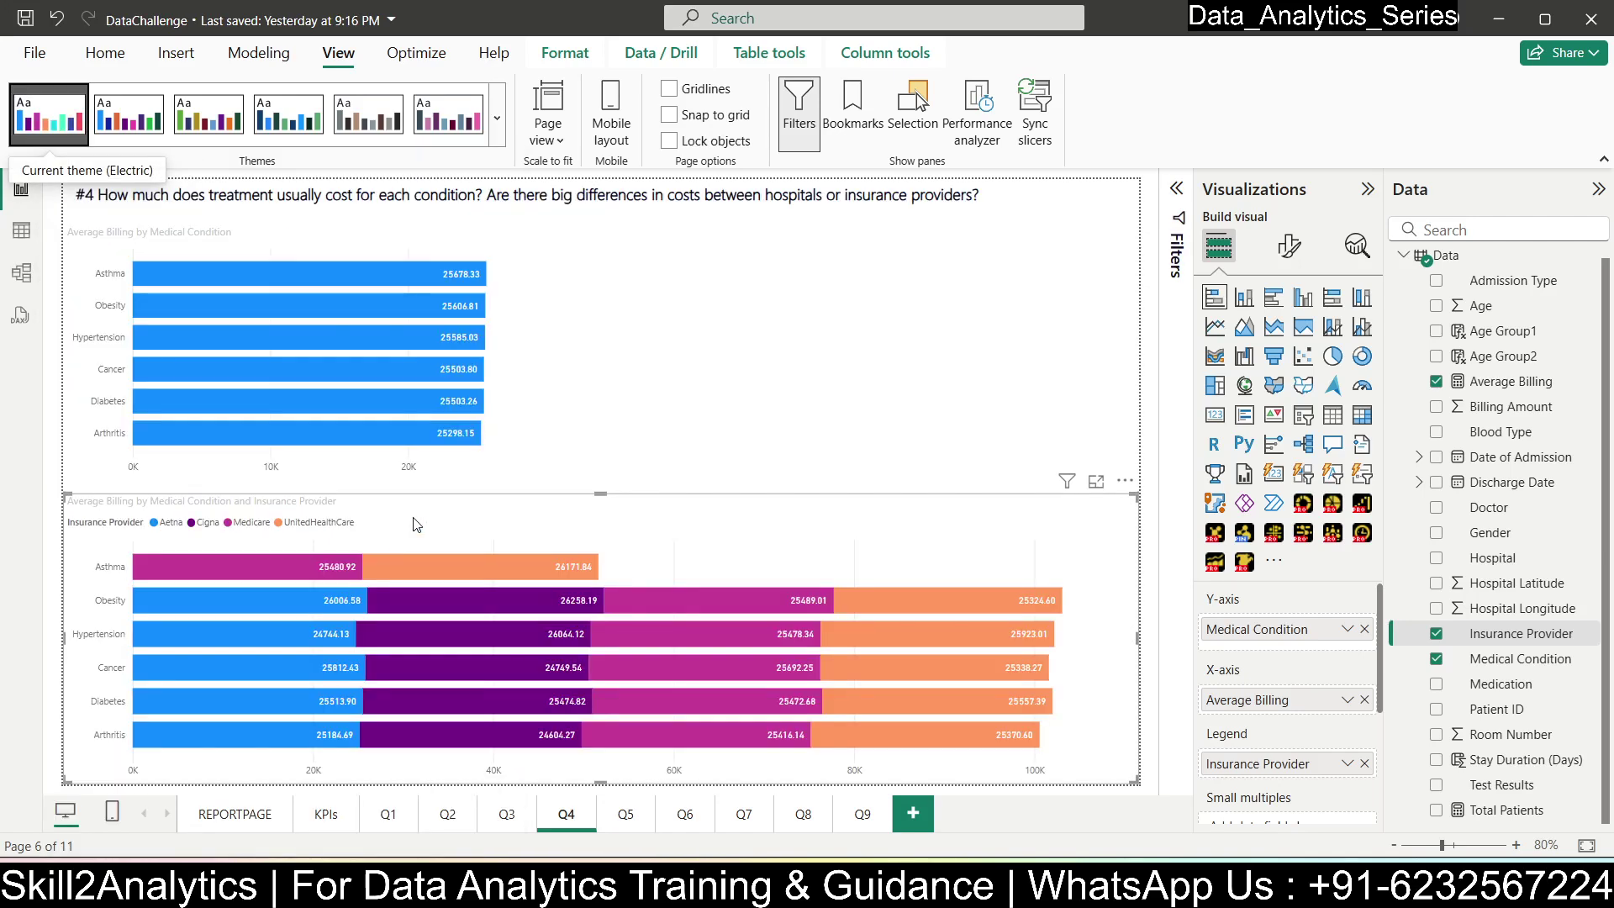
- Apply the Colorblind safe theme to the report
click(497, 118)
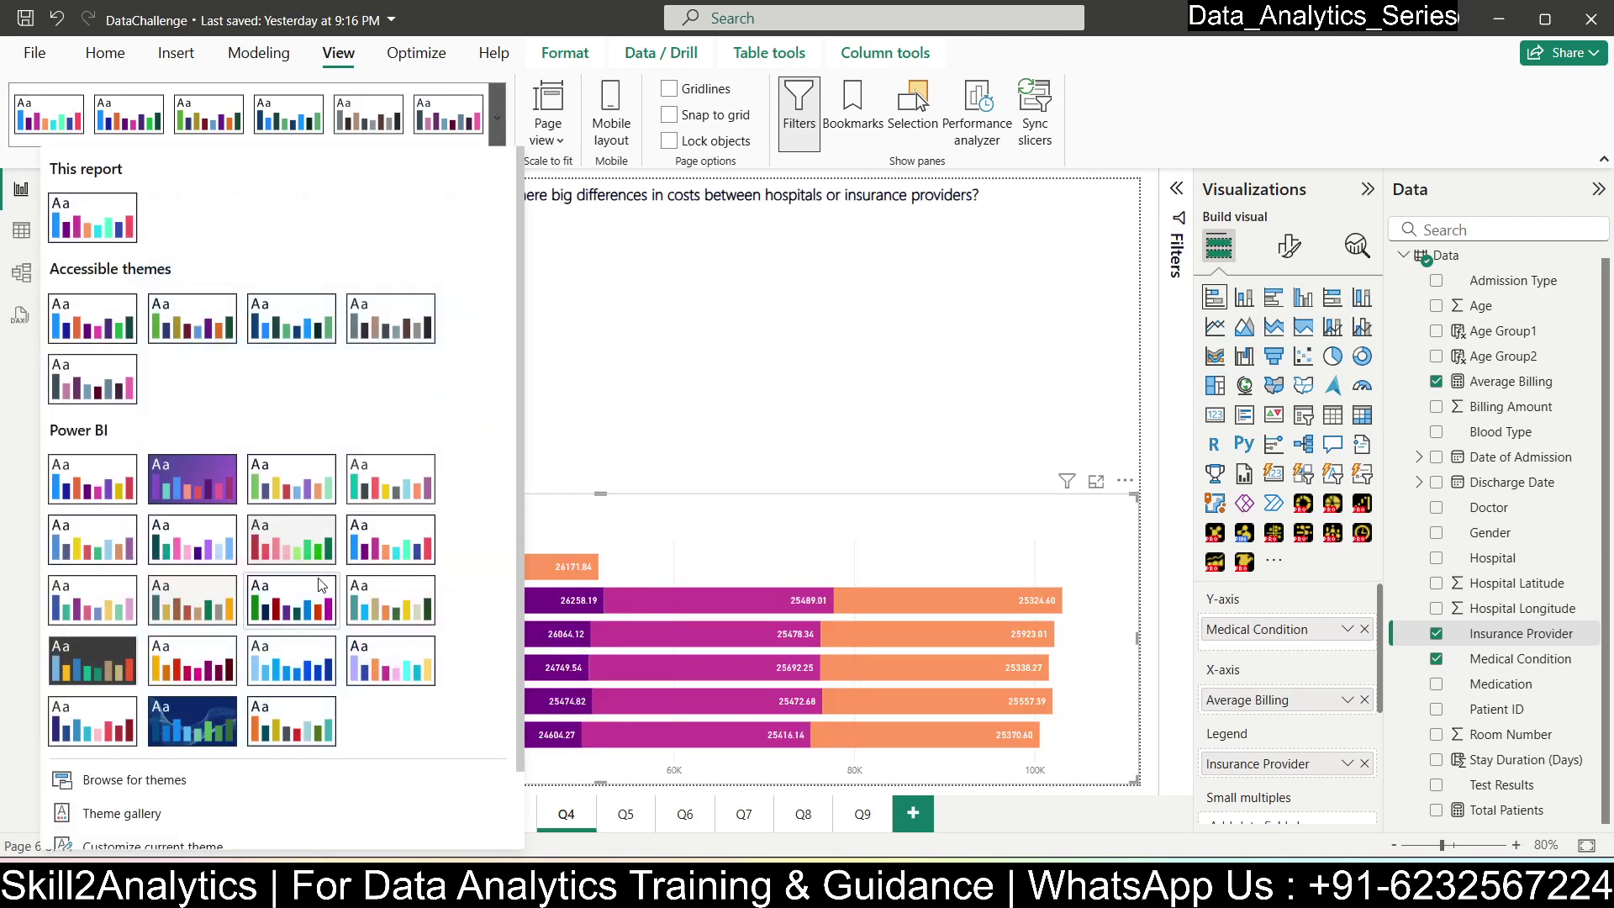
click(277, 551)
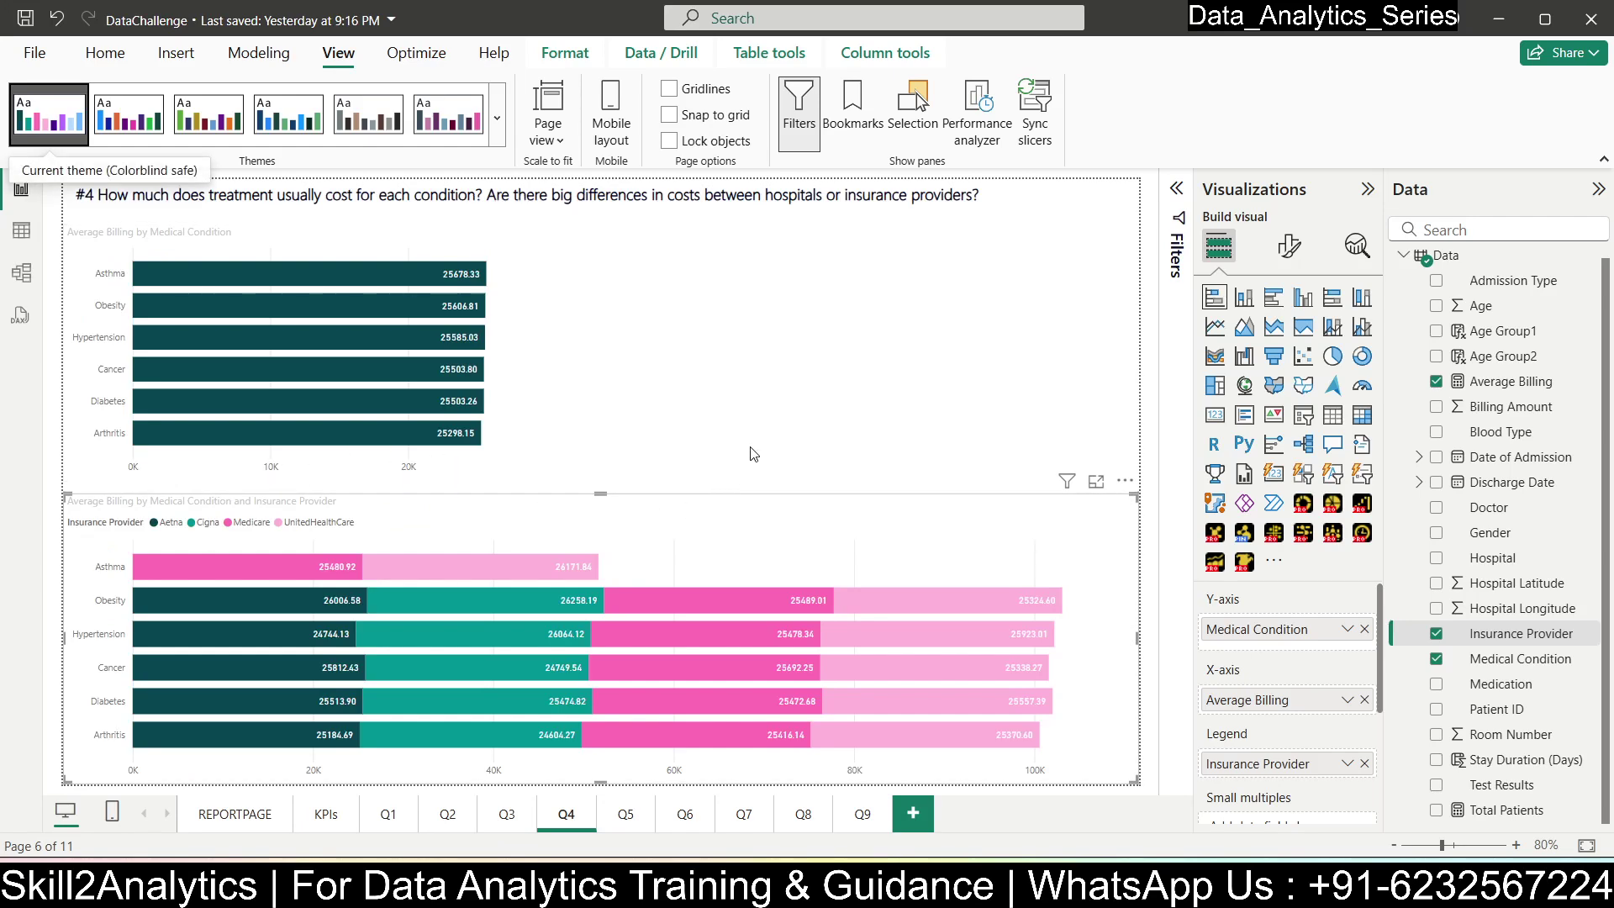
- On page Q5, add a matrix with Hospital as rows and the count of Patient ID as values
click(625, 814)
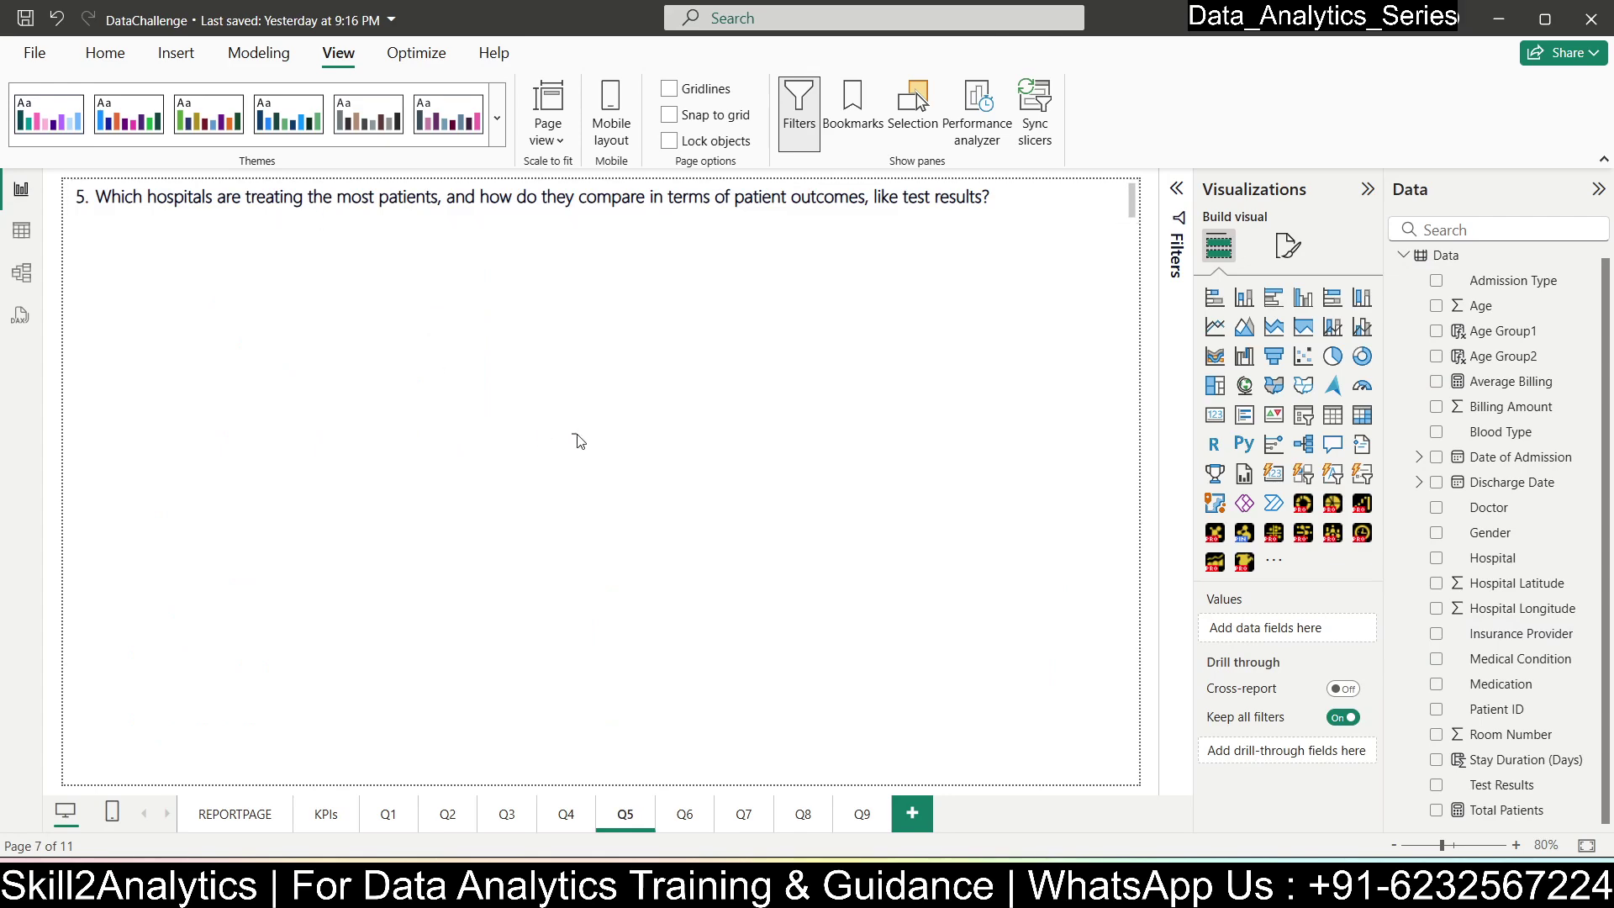
click(1362, 423)
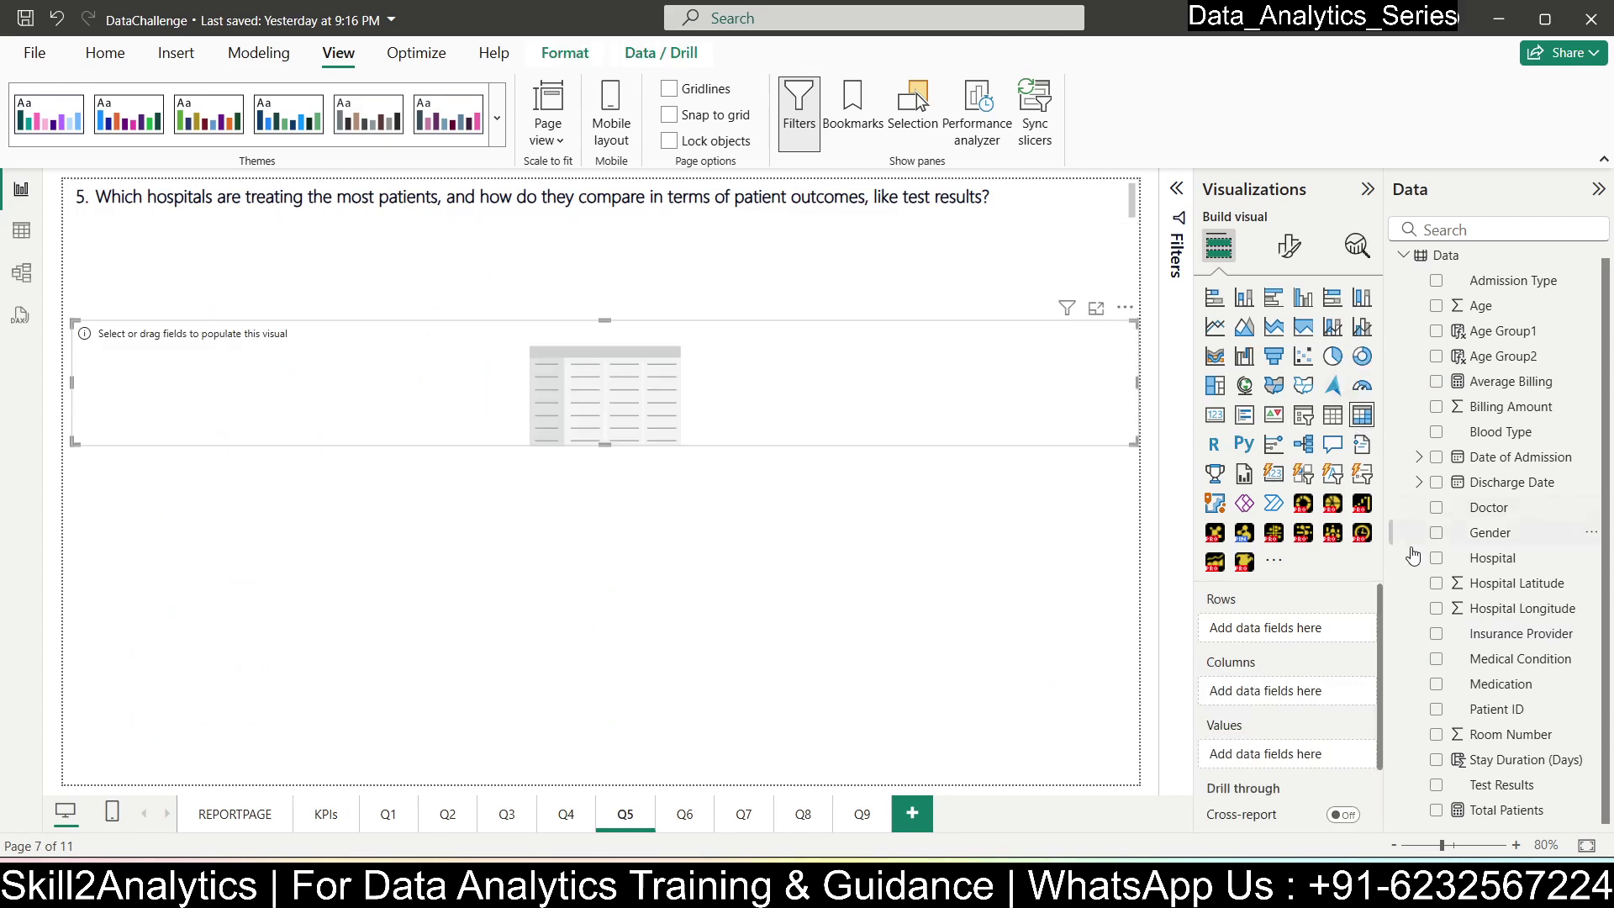
drag(1489, 559, 604, 380)
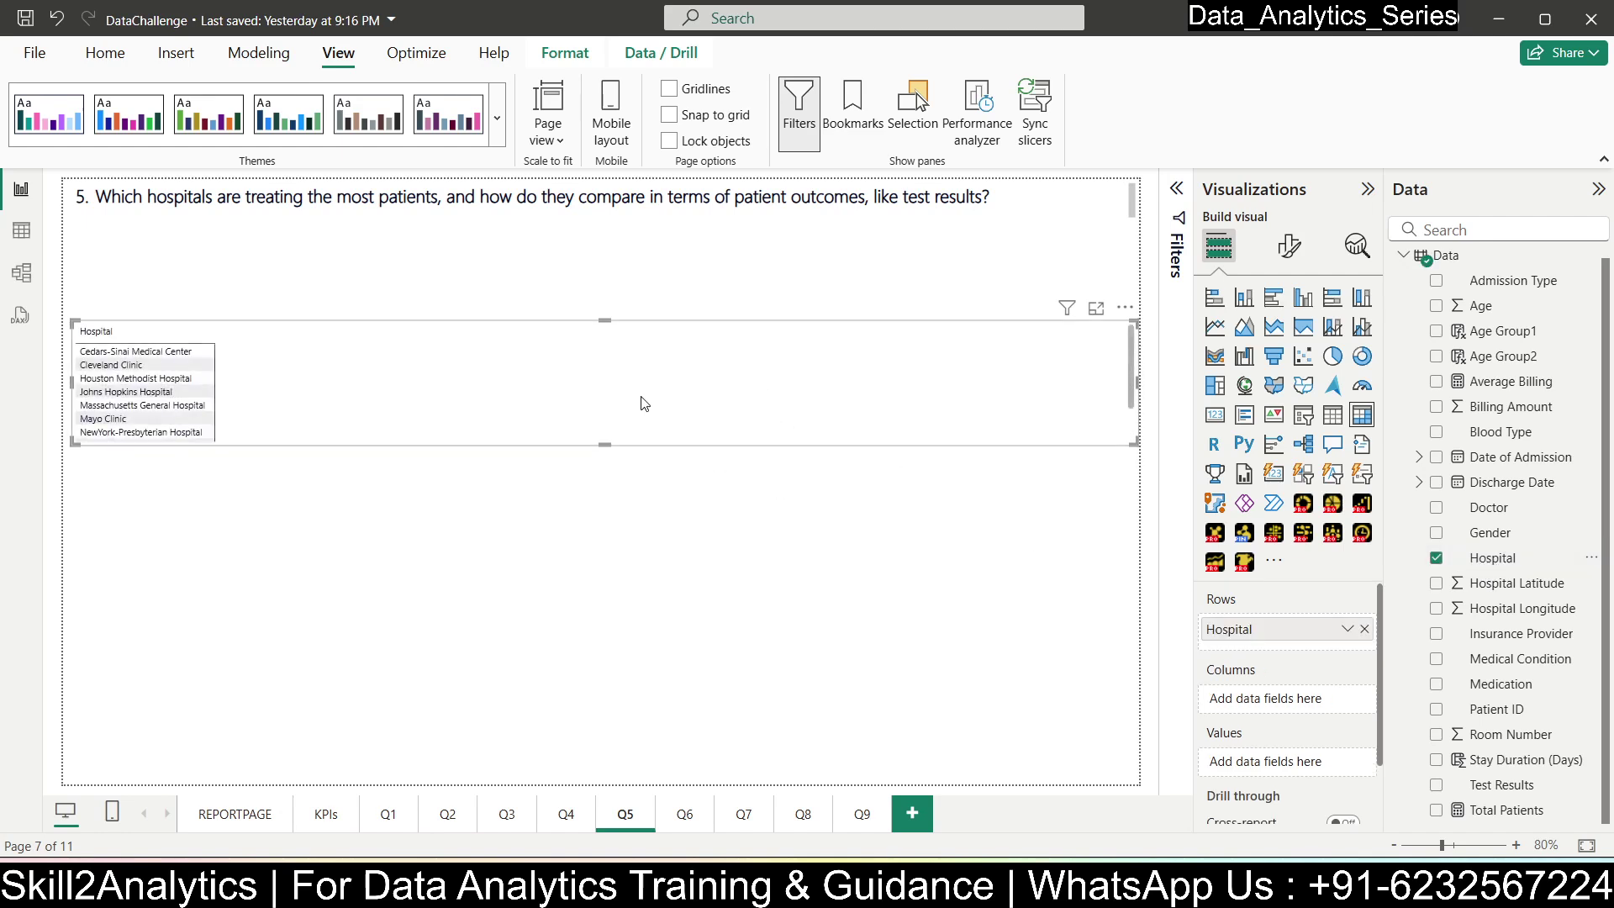
drag(1501, 713, 1307, 763)
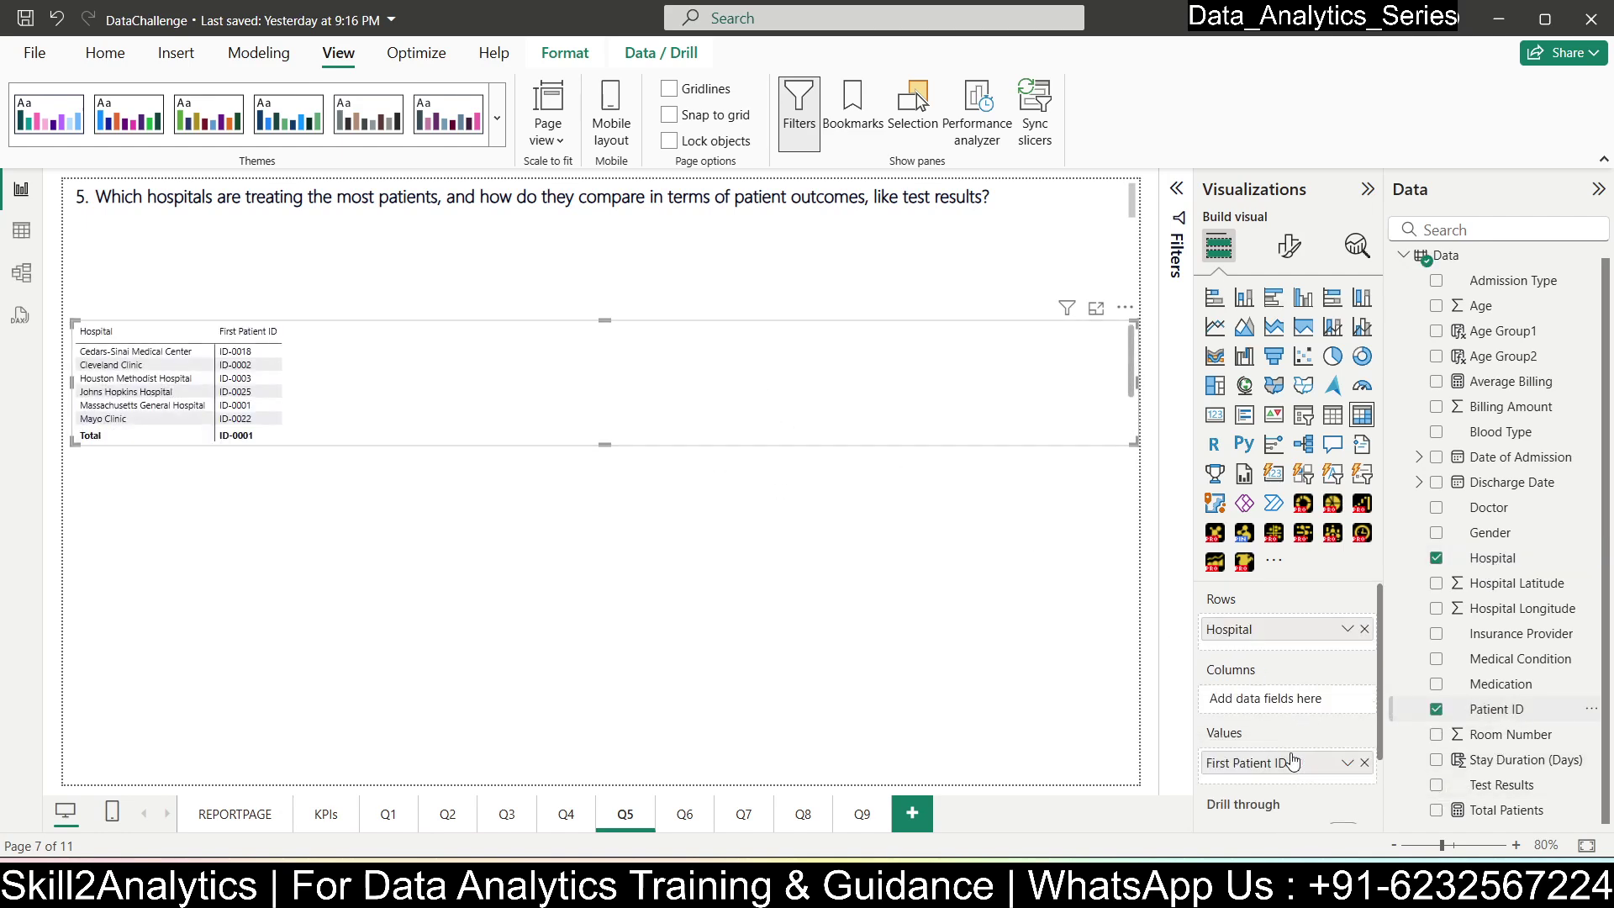
click(1348, 762)
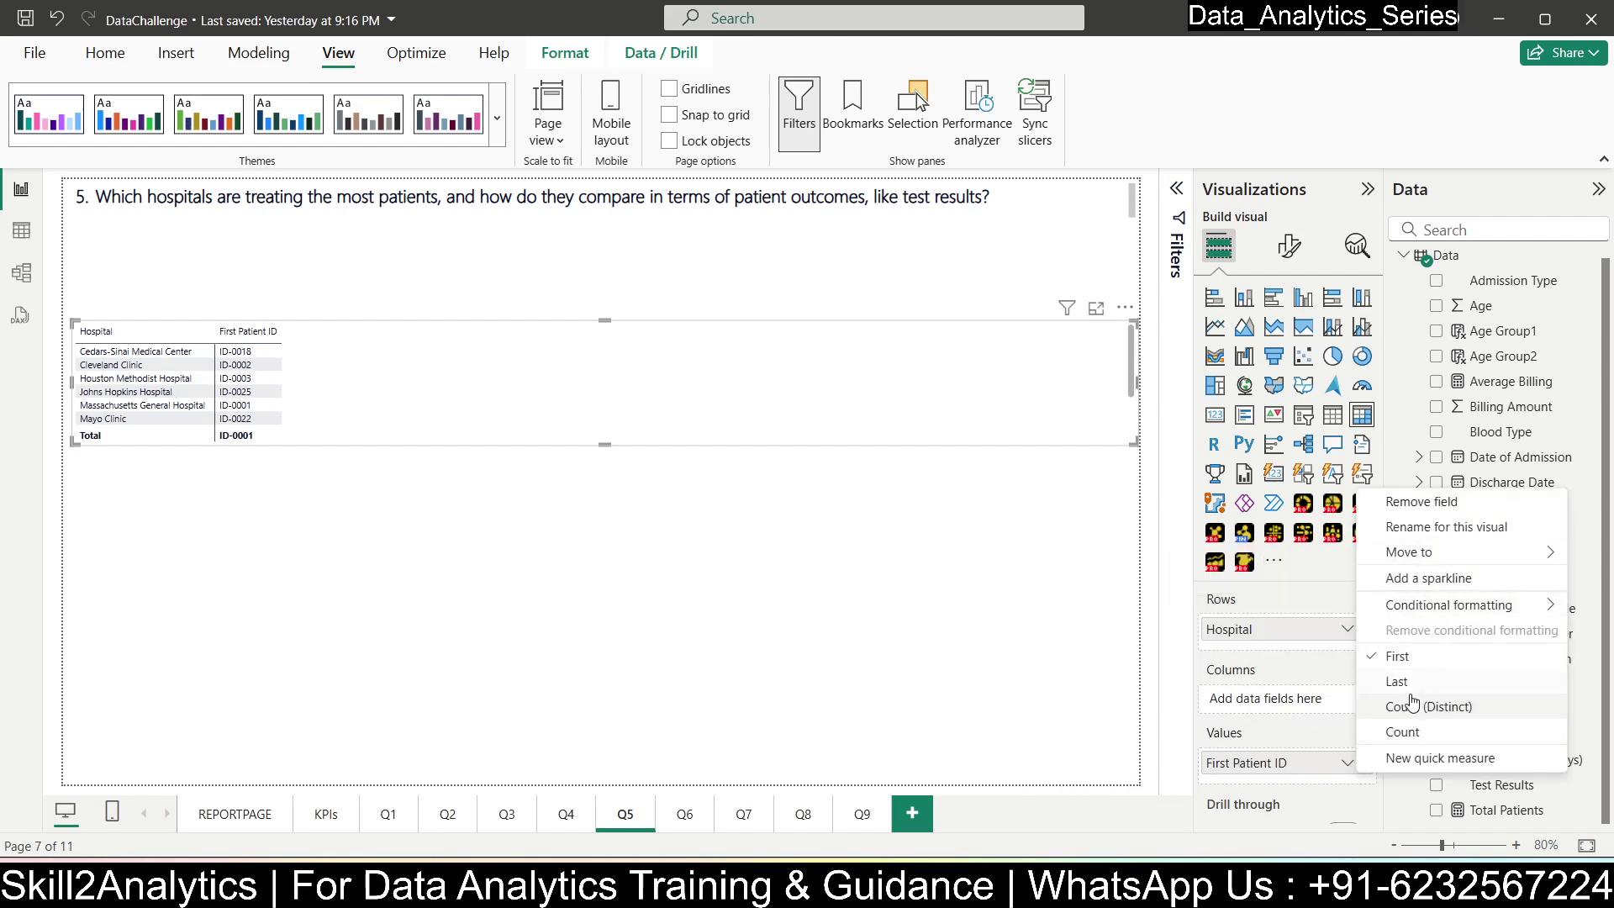
click(1402, 732)
- Shrink the hospital matrix to fit its two columns and all its rows, and move it directly beneath the question heading
drag(1134, 442, 324, 513)
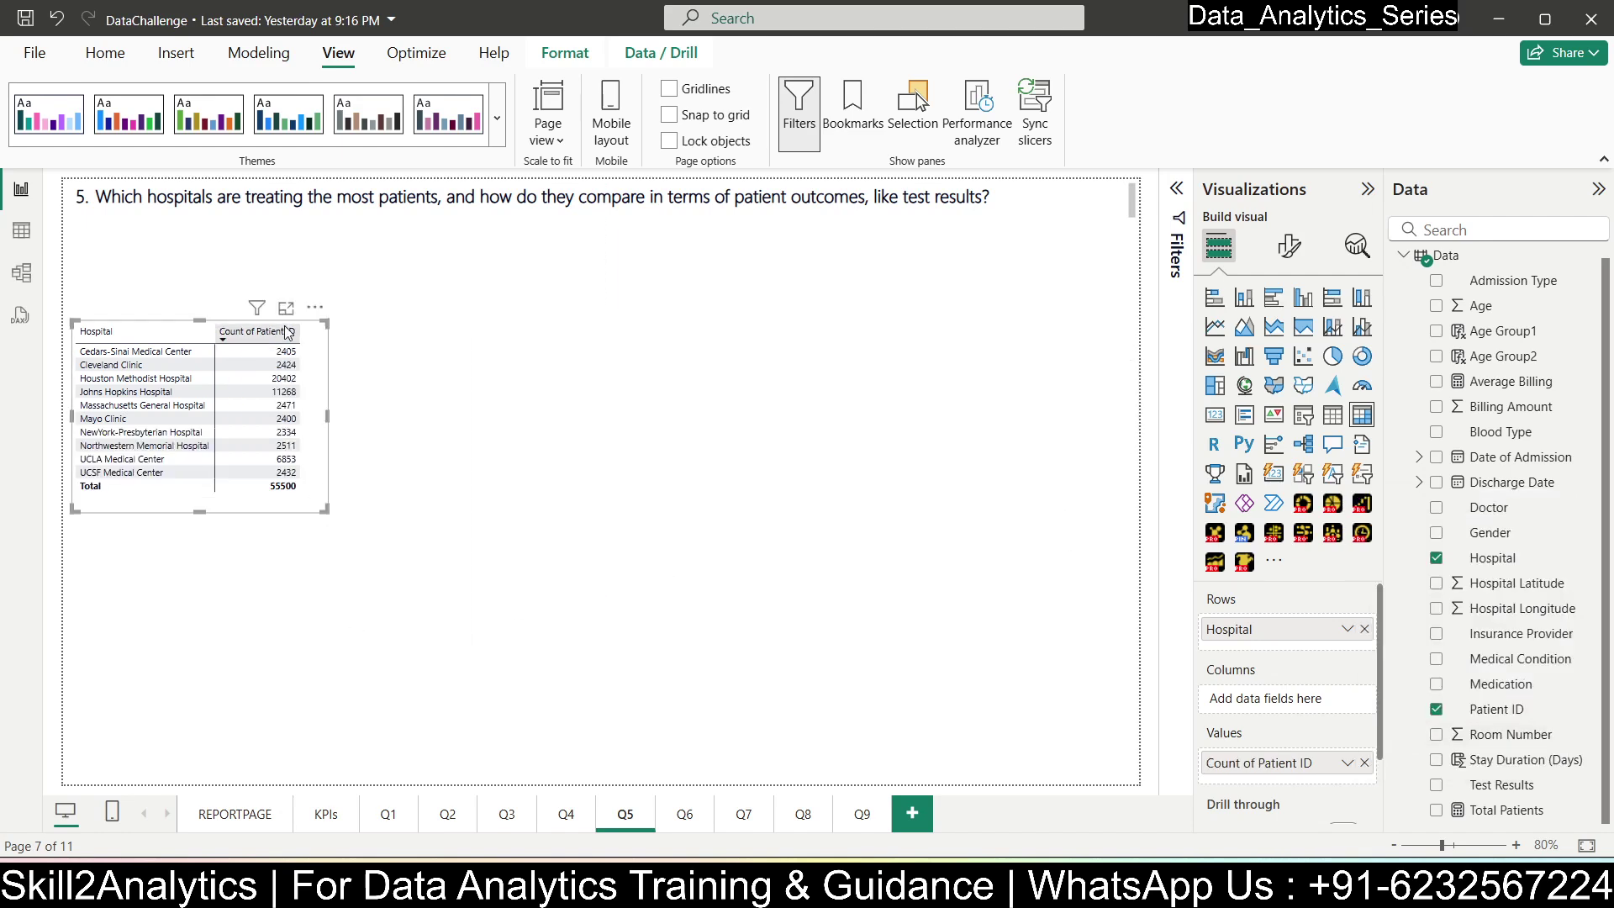
drag(317, 315, 335, 234)
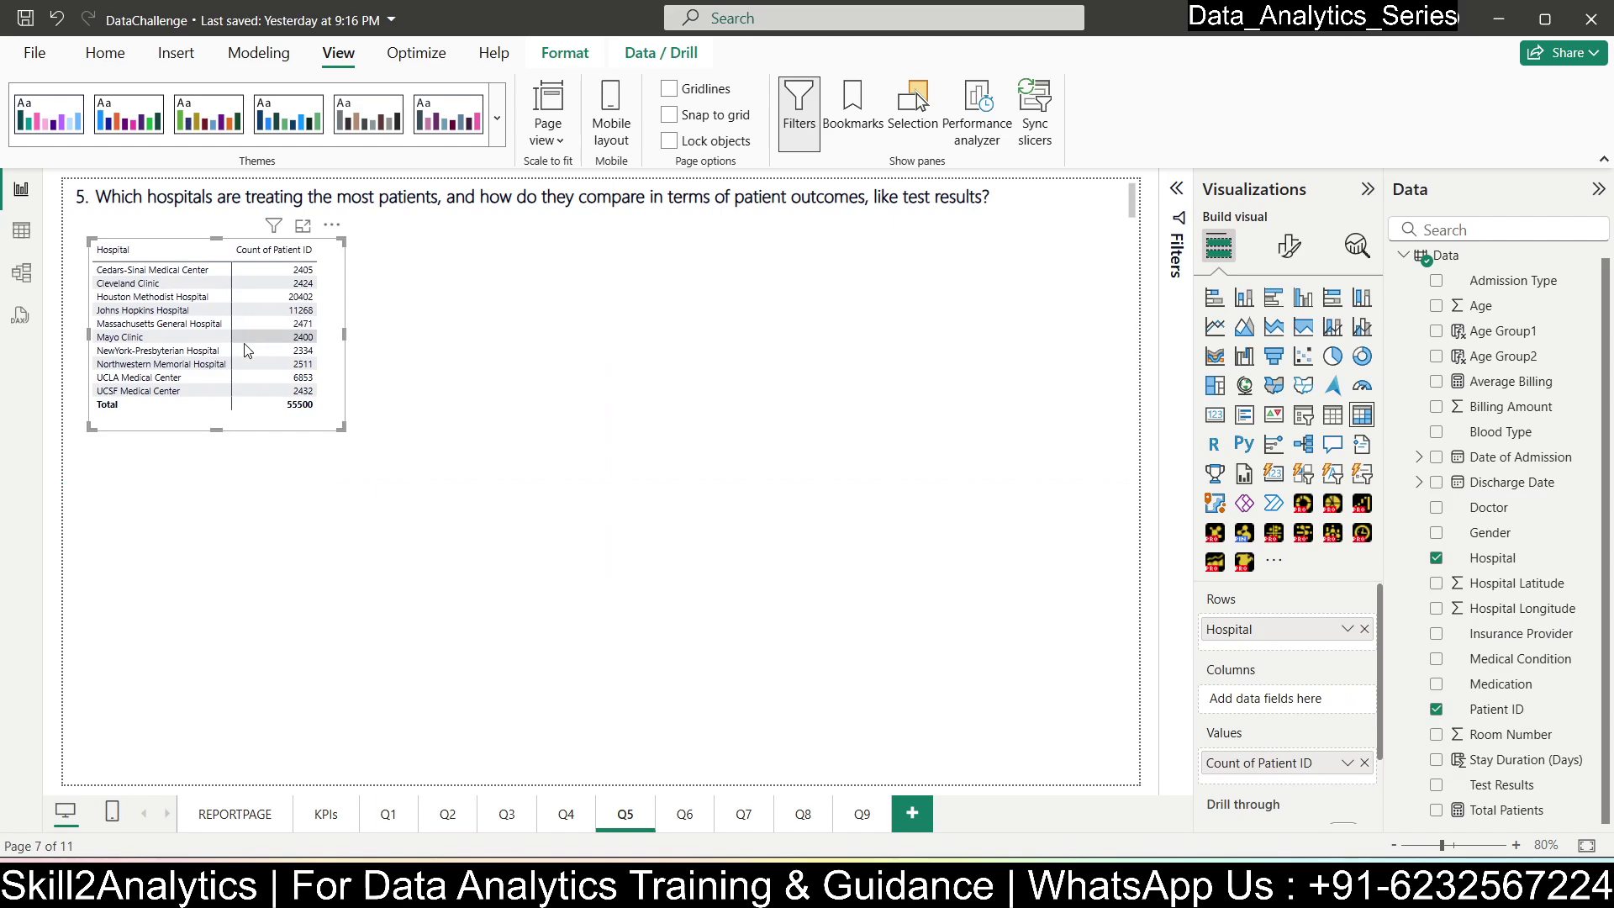
scroll(199, 348, up, 6)
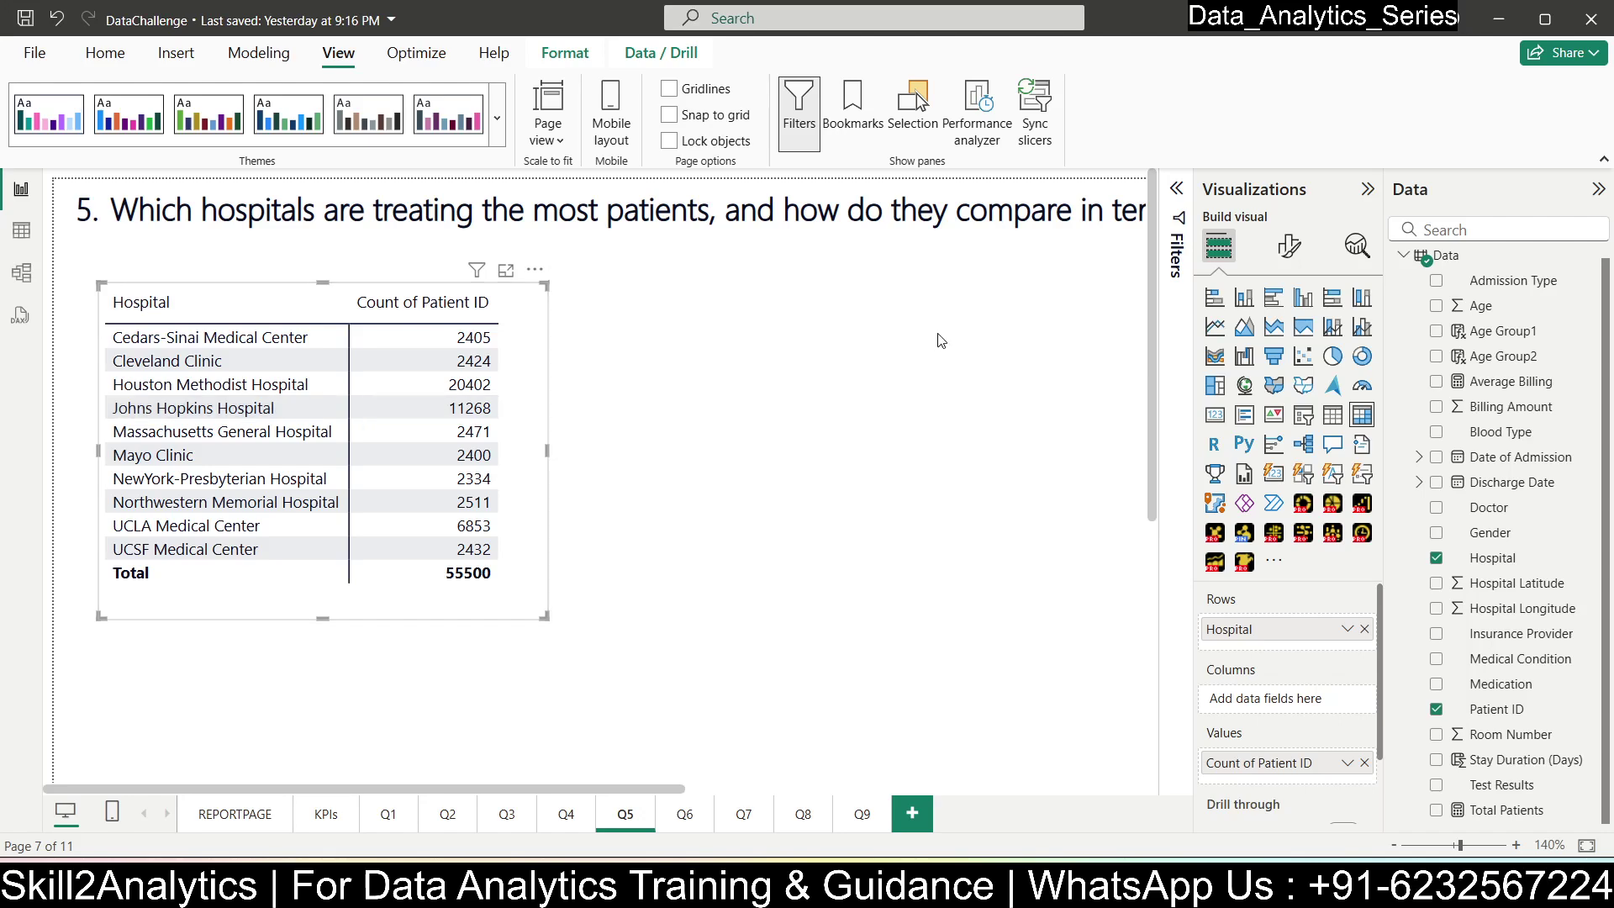
scroll(951, 319, down, 4)
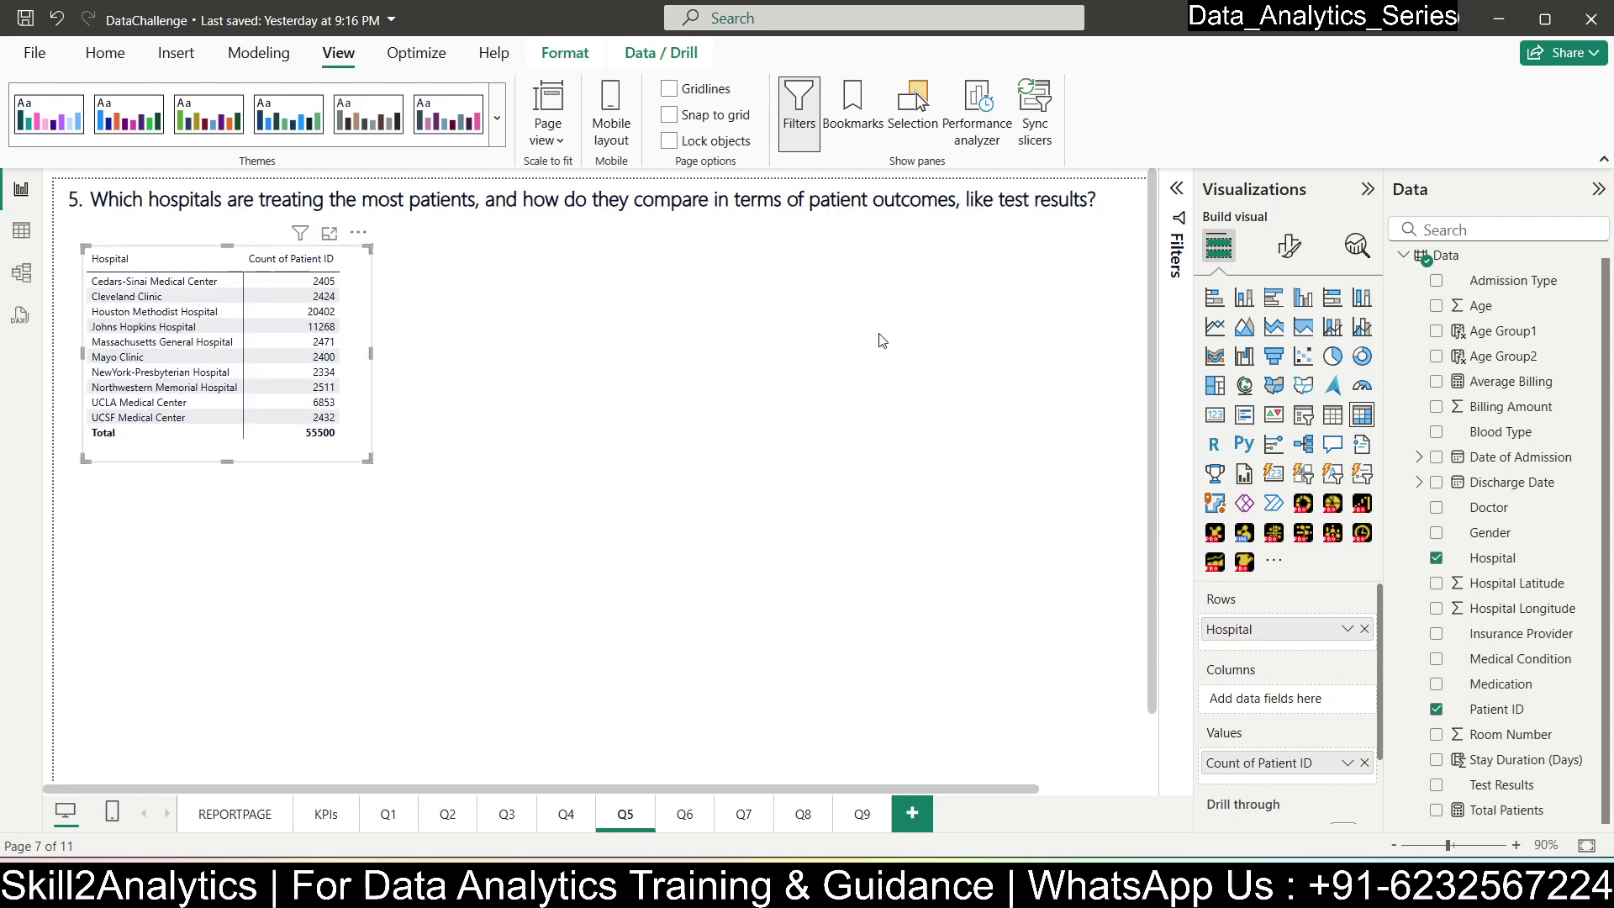
scroll(533, 353, up, 1)
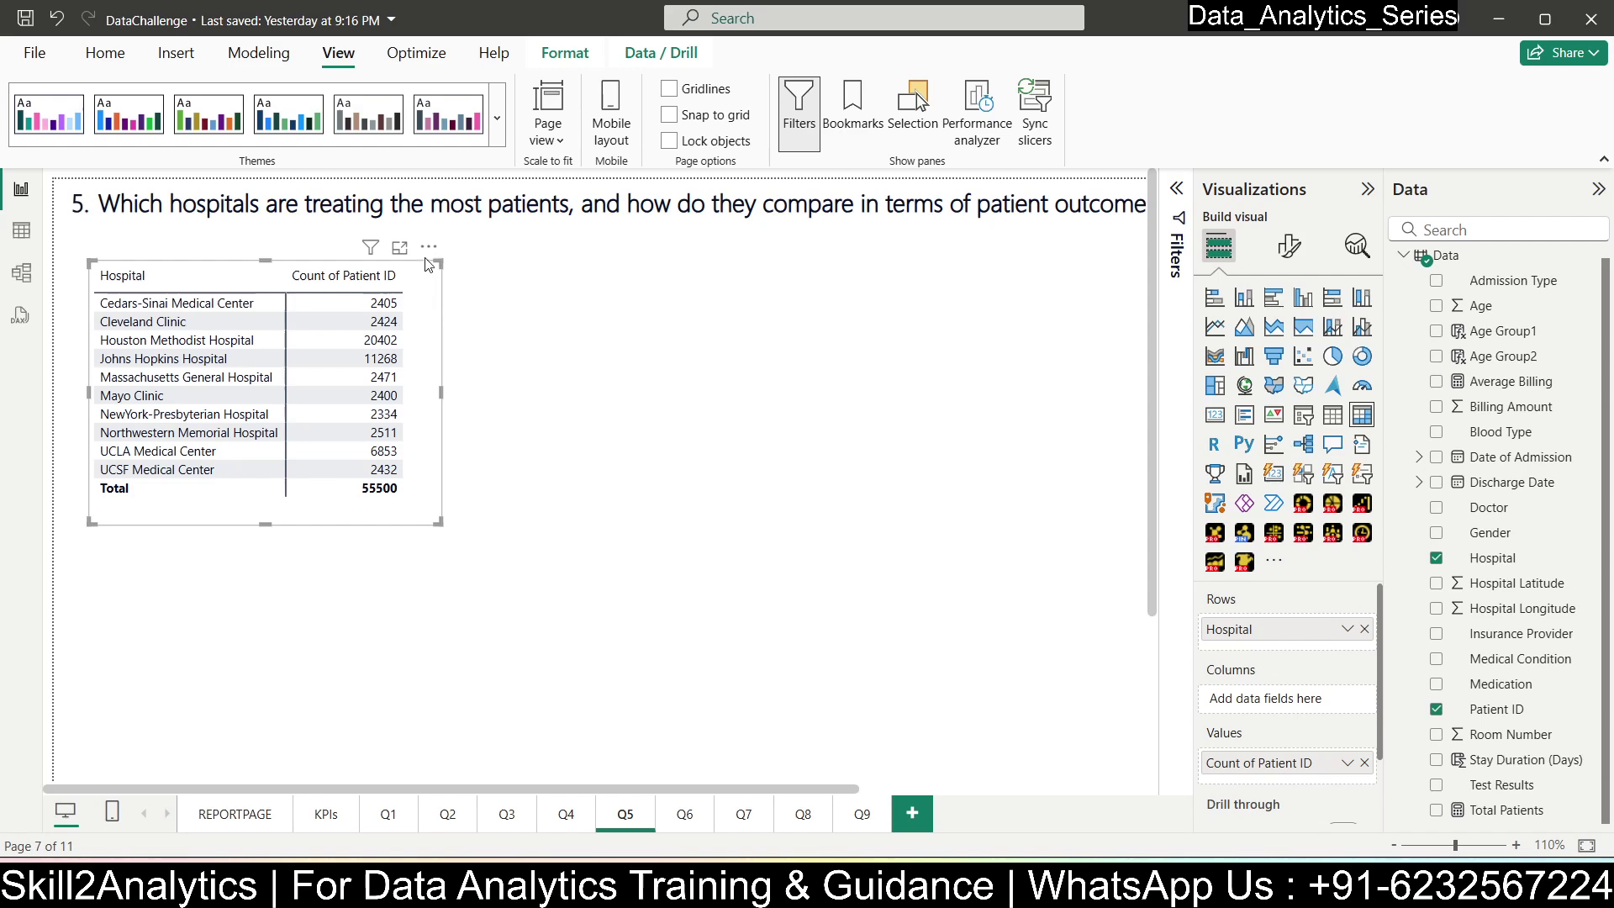
- Duplicate the hospital matrix and place the copy beside the original
key(ctrl+v)
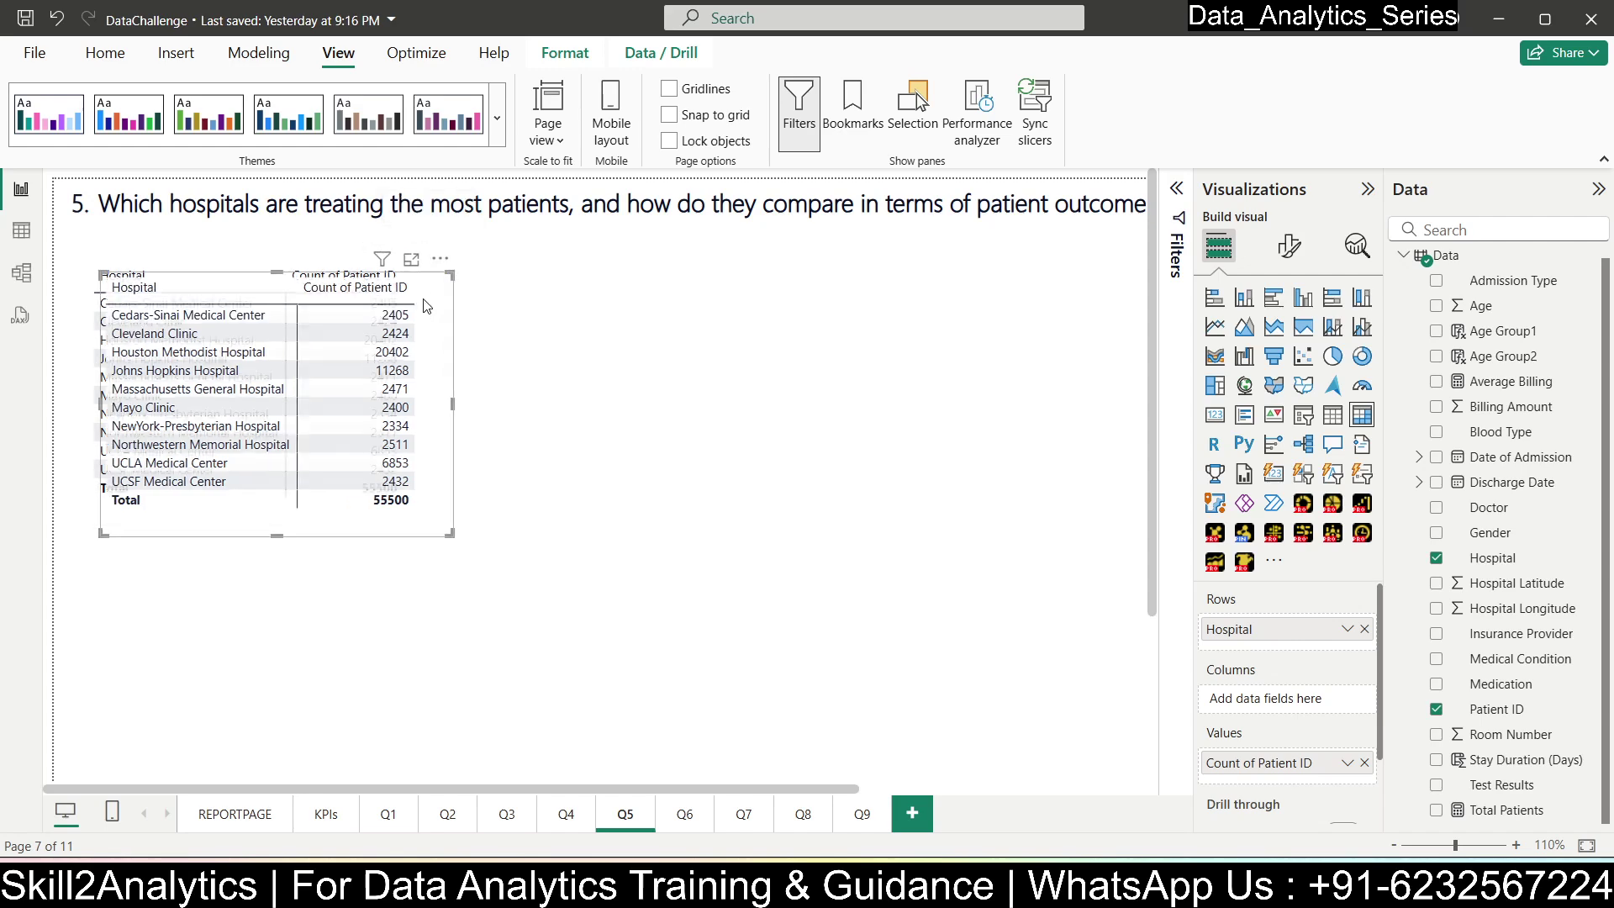
drag(440, 263, 807, 249)
scroll(798, 403, down, 3)
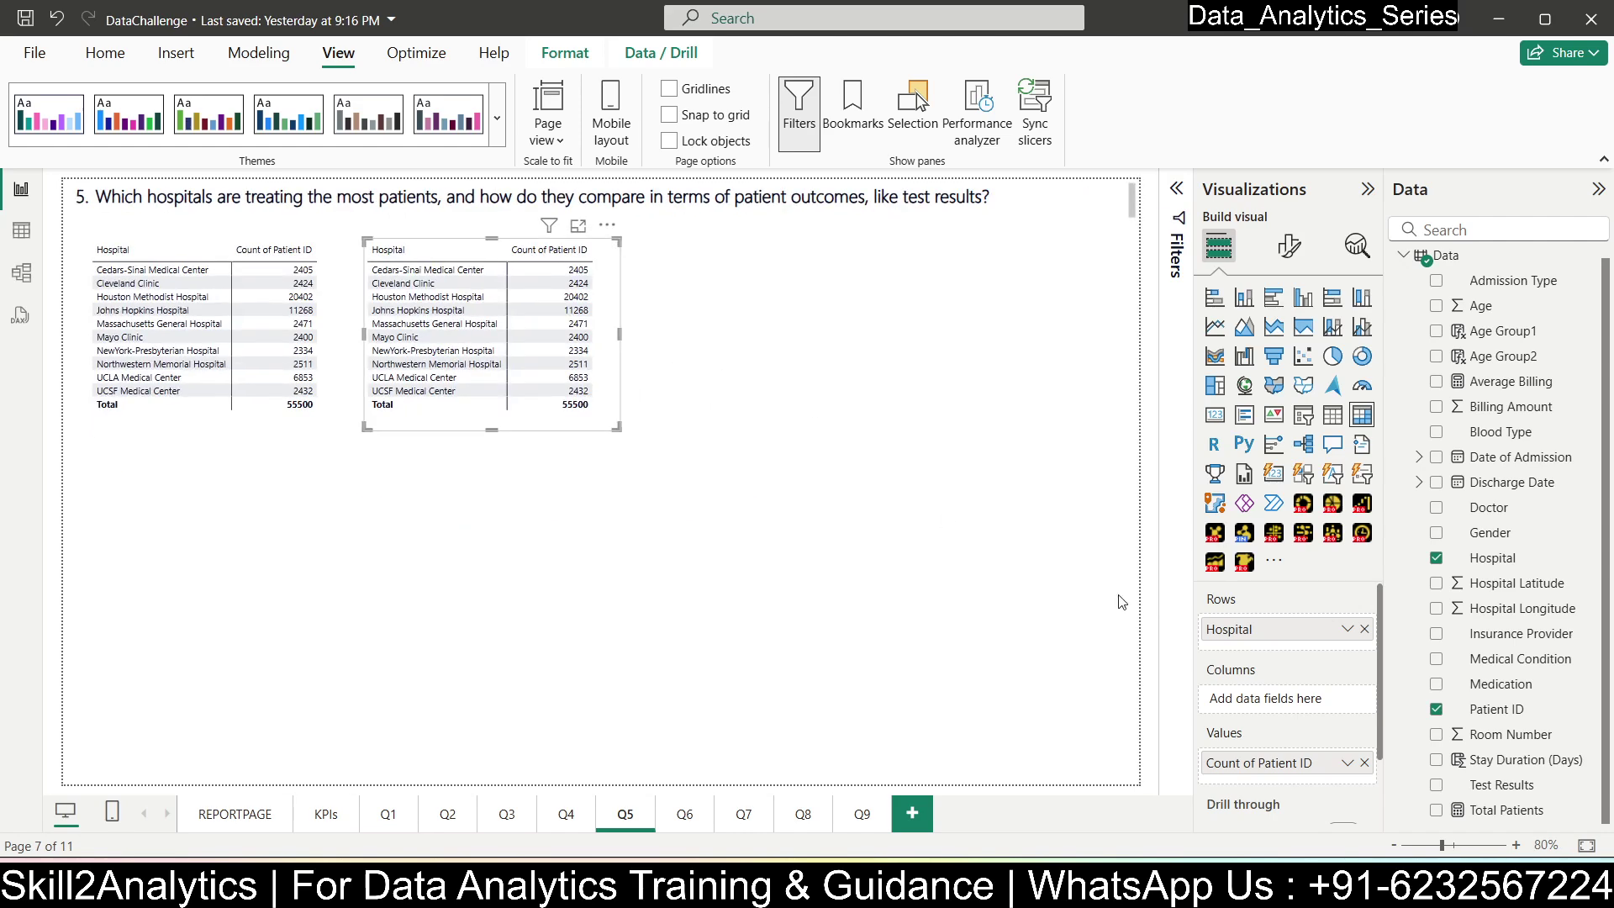
- Add Test Results as the columns of the copied matrix and widen it to fit every result column and the total
drag(1464, 788, 1261, 709)
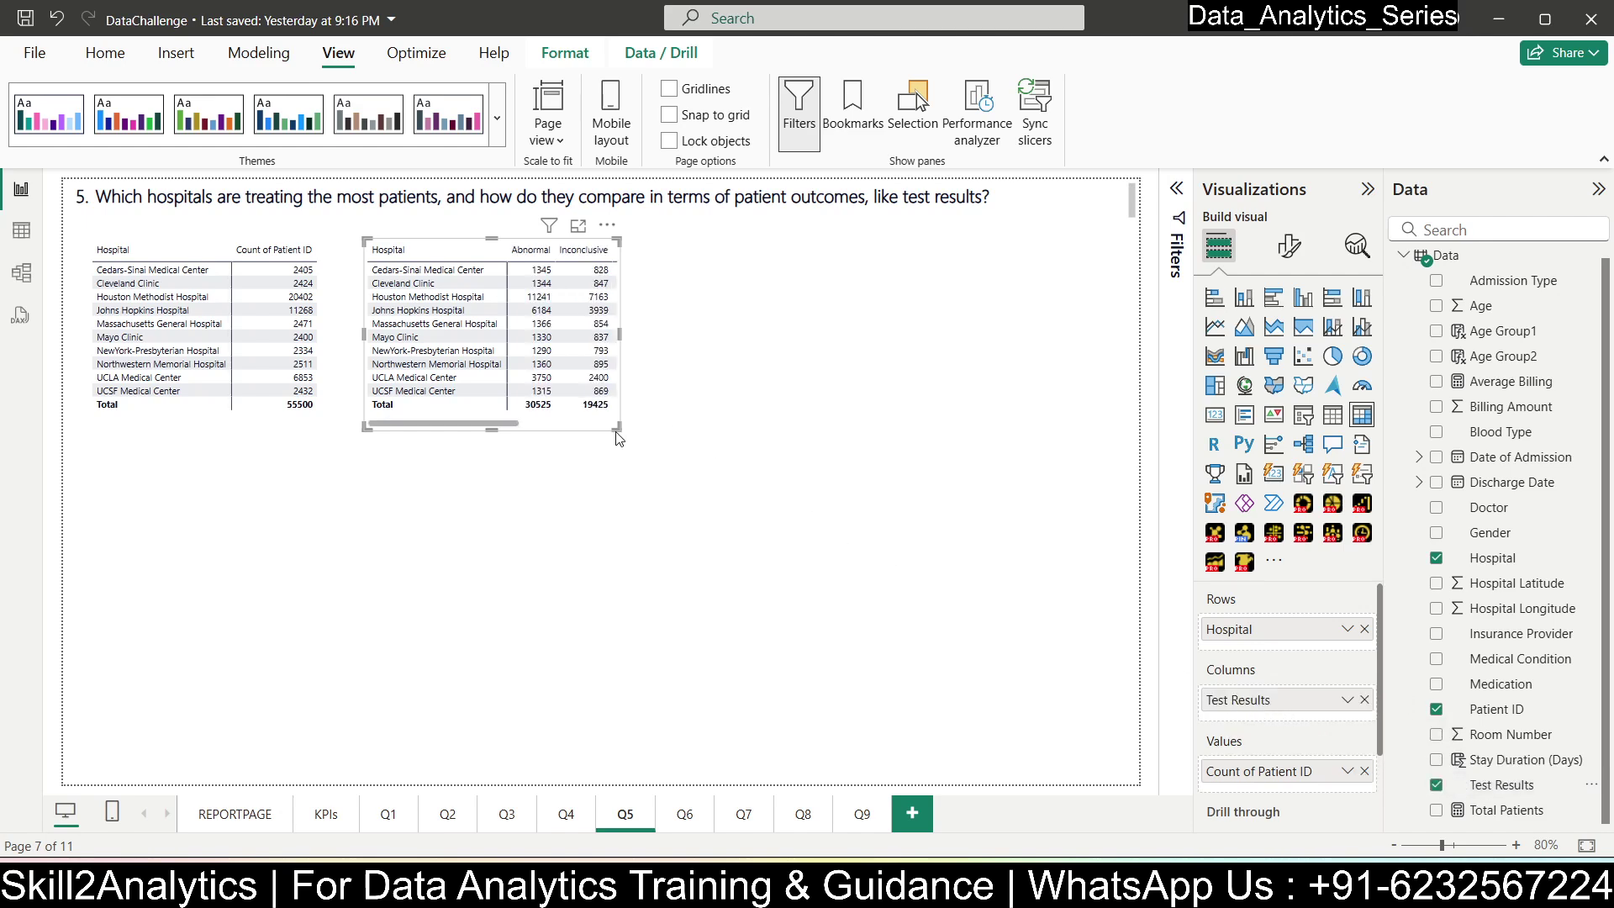
drag(617, 431, 725, 437)
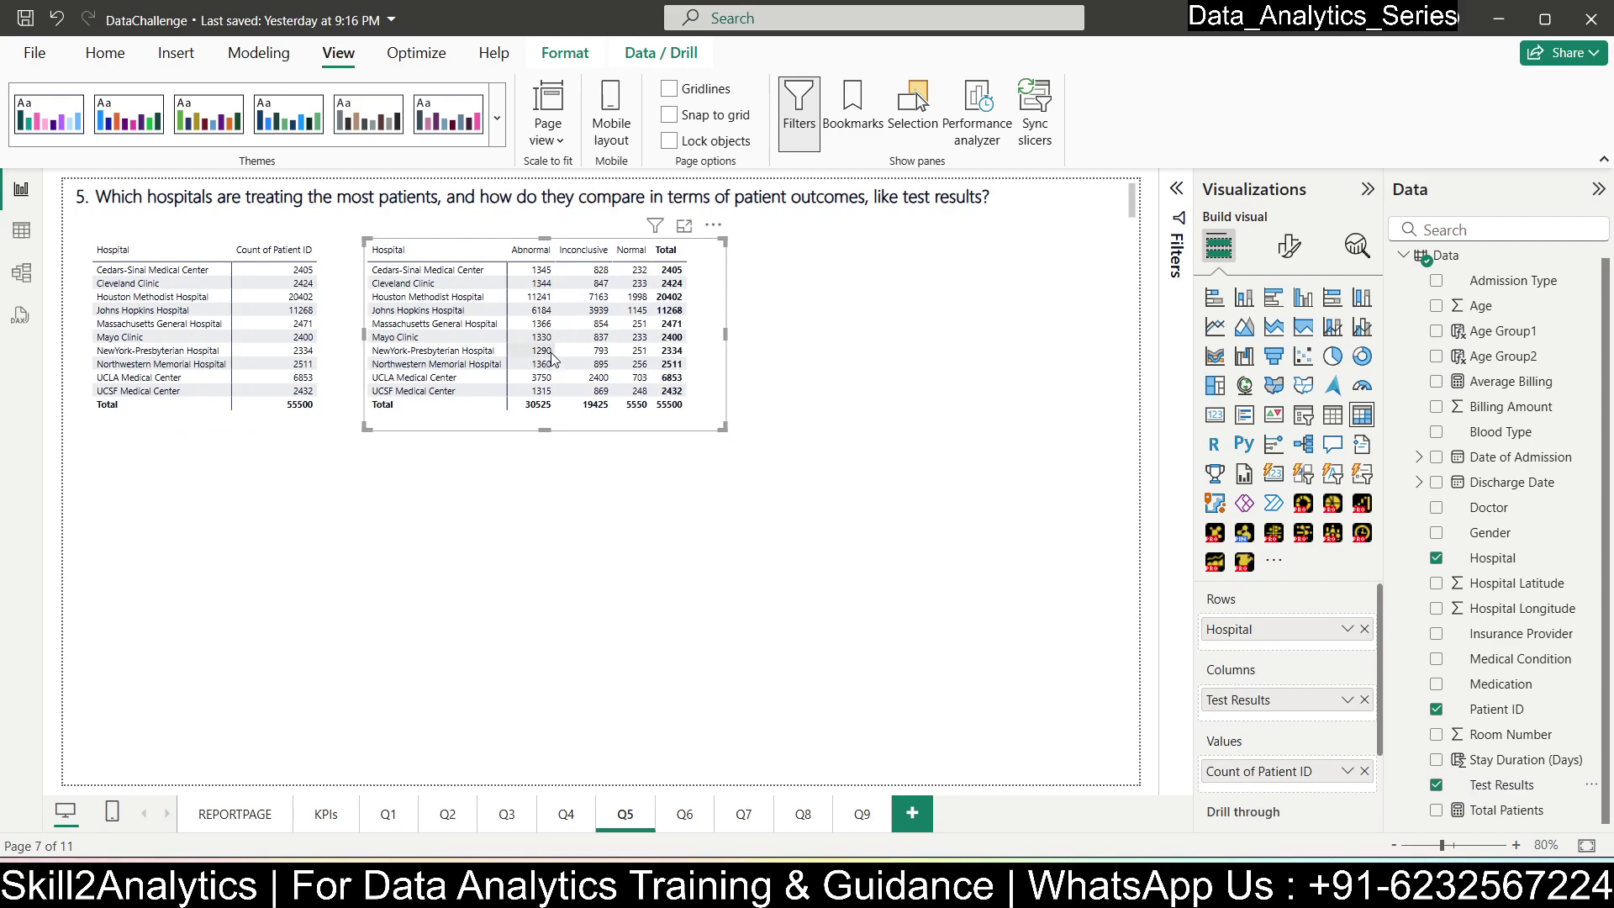
scroll(552, 359, up, 3)
scroll(602, 368, up, 4)
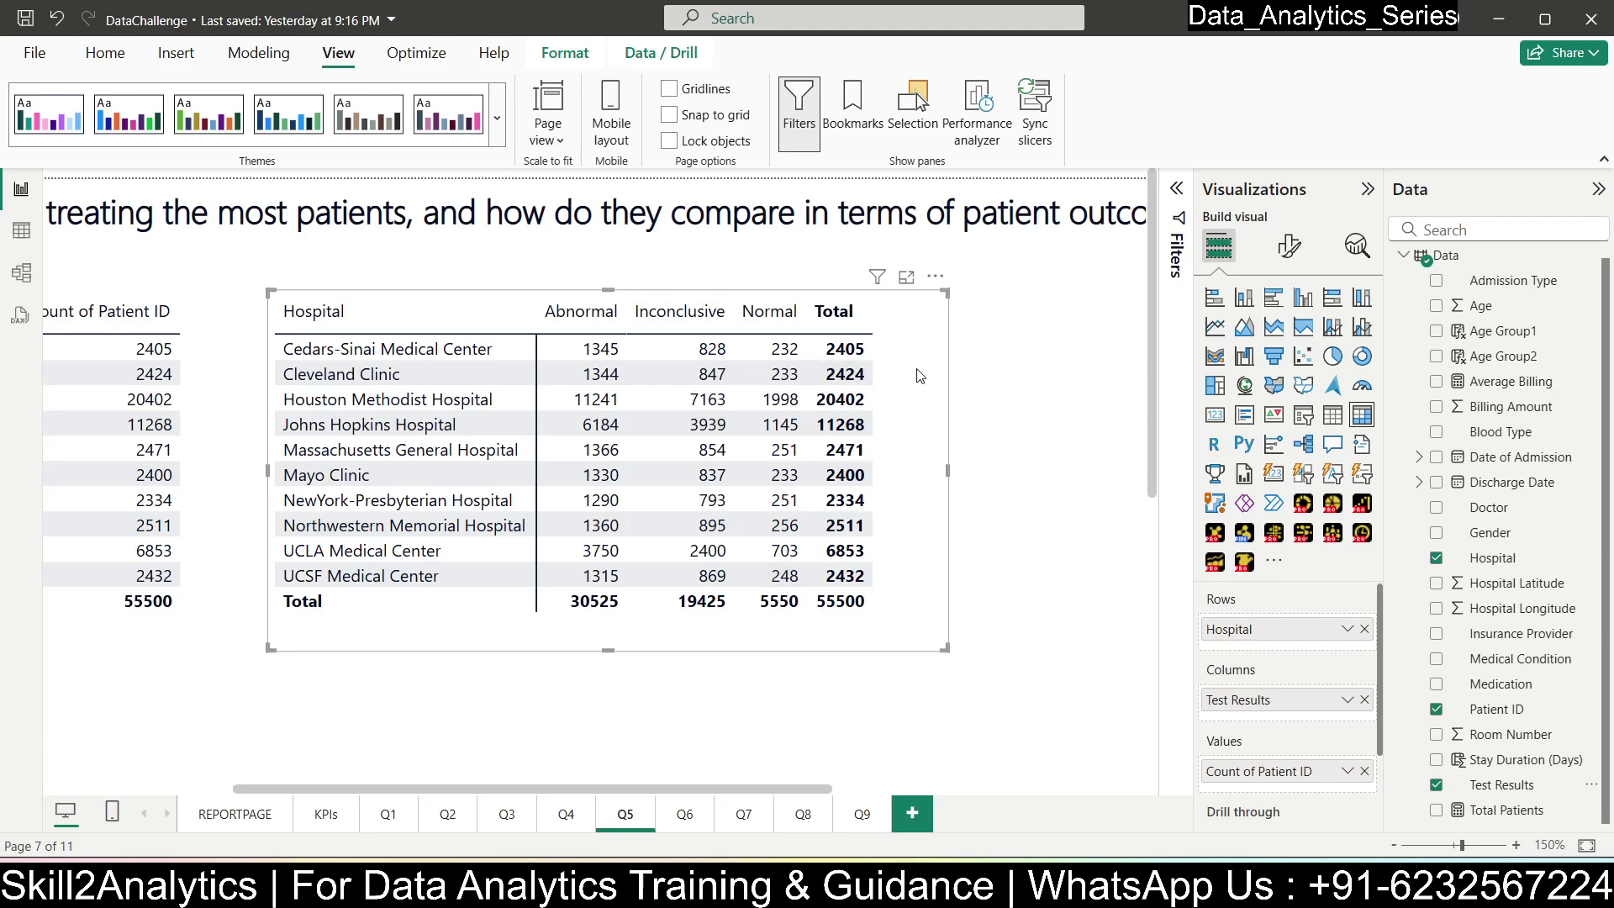
click(1348, 772)
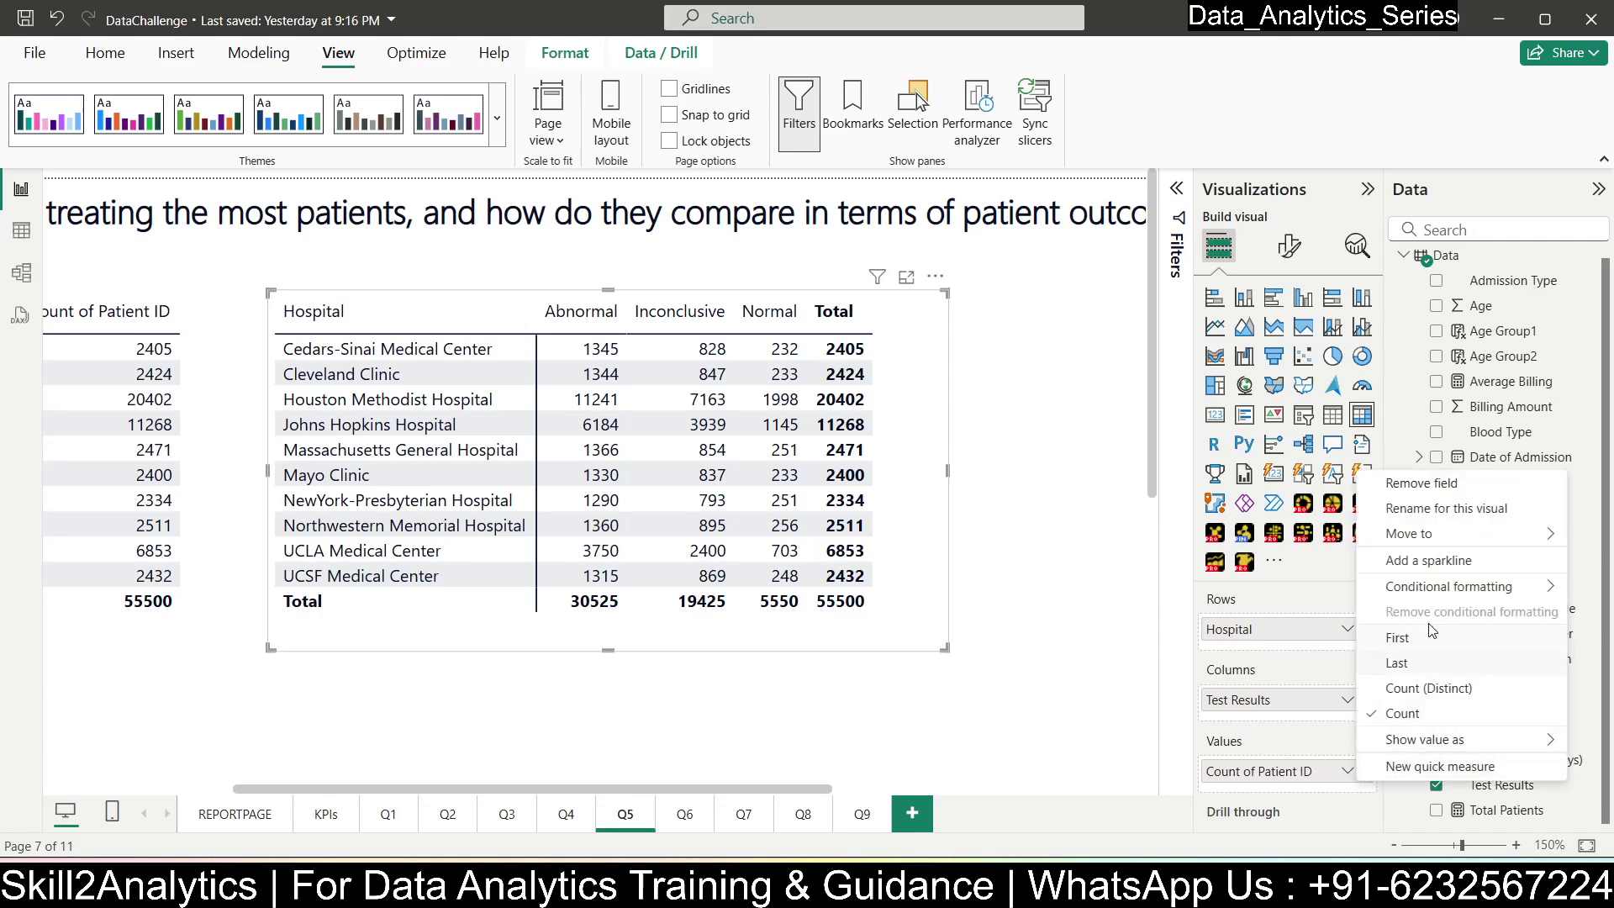
click(1427, 560)
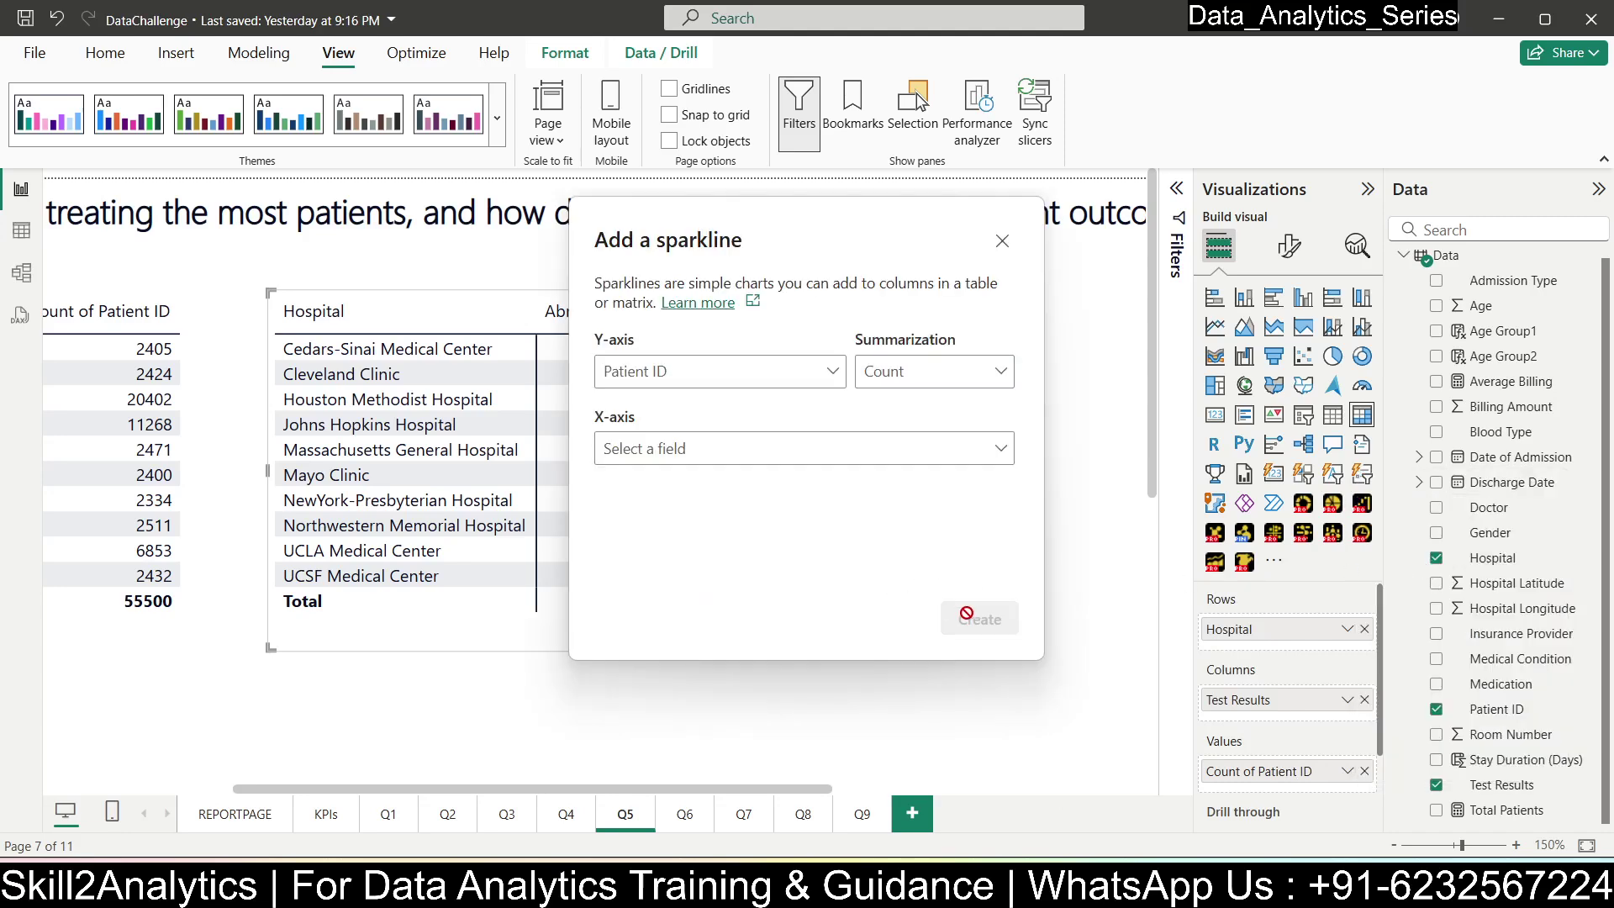
click(1001, 241)
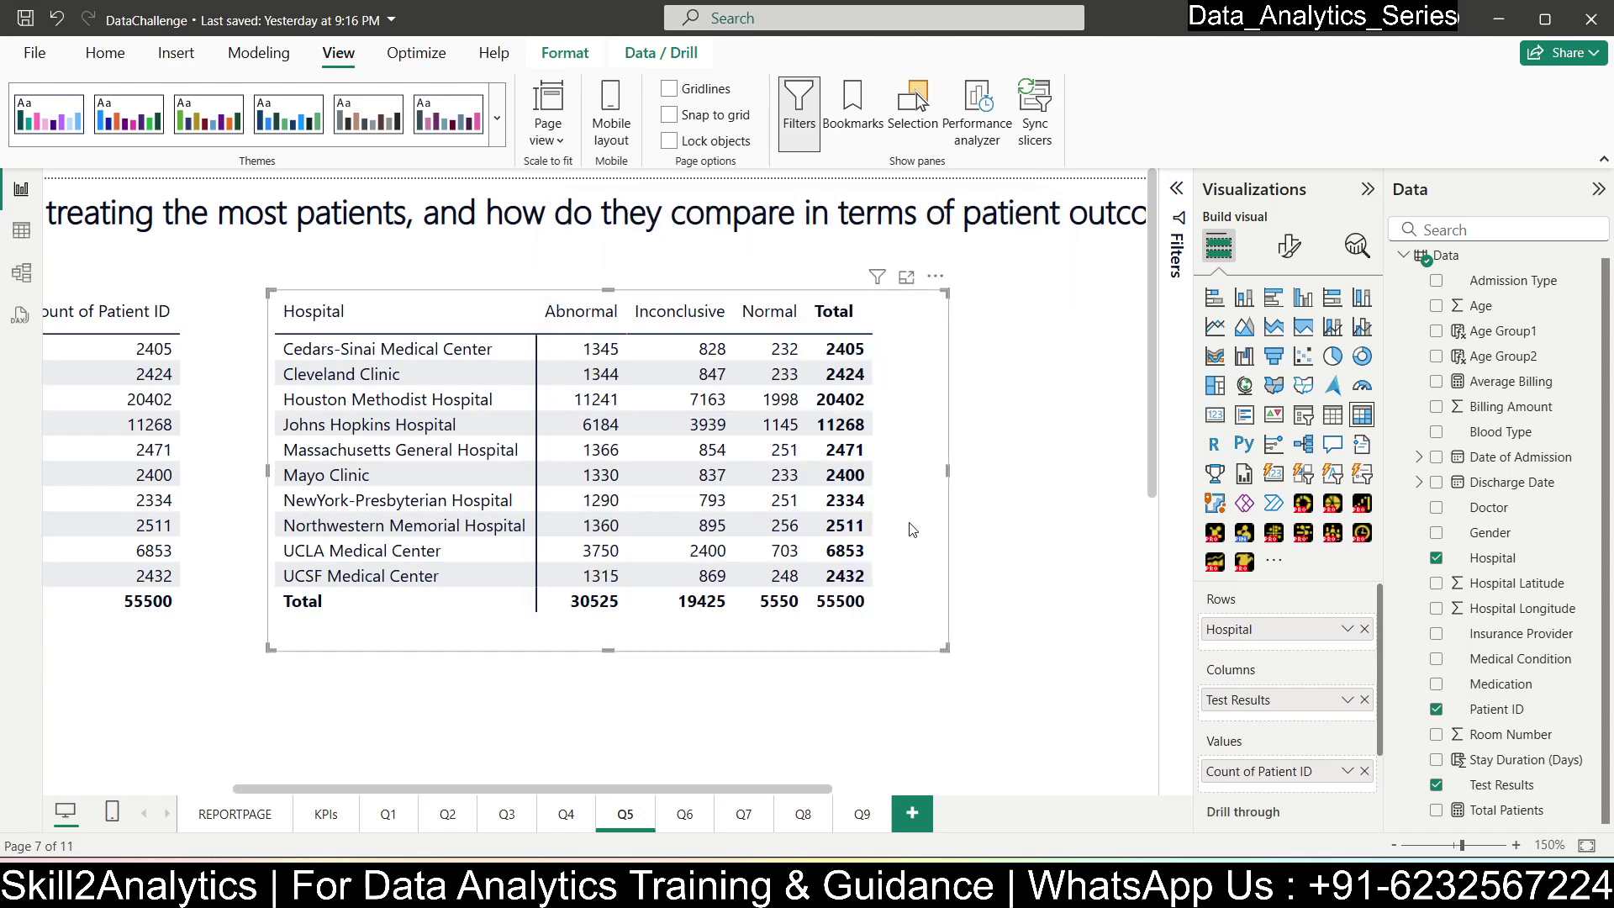
click(1019, 467)
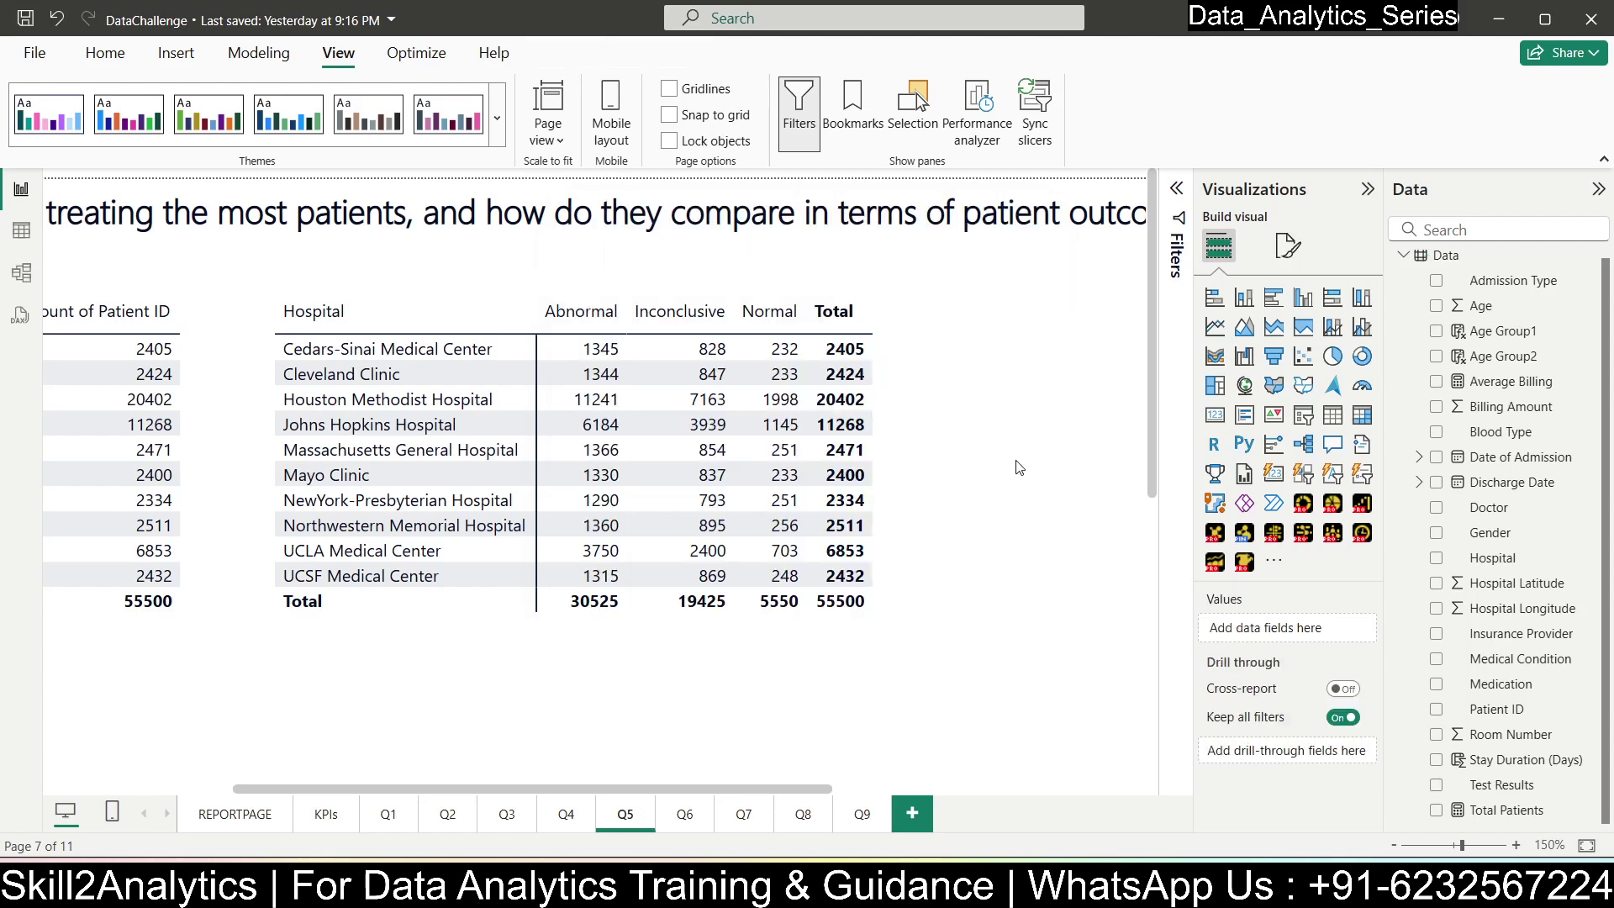
- On page Q6, add a slicer that filters by Medical Condition
click(686, 814)
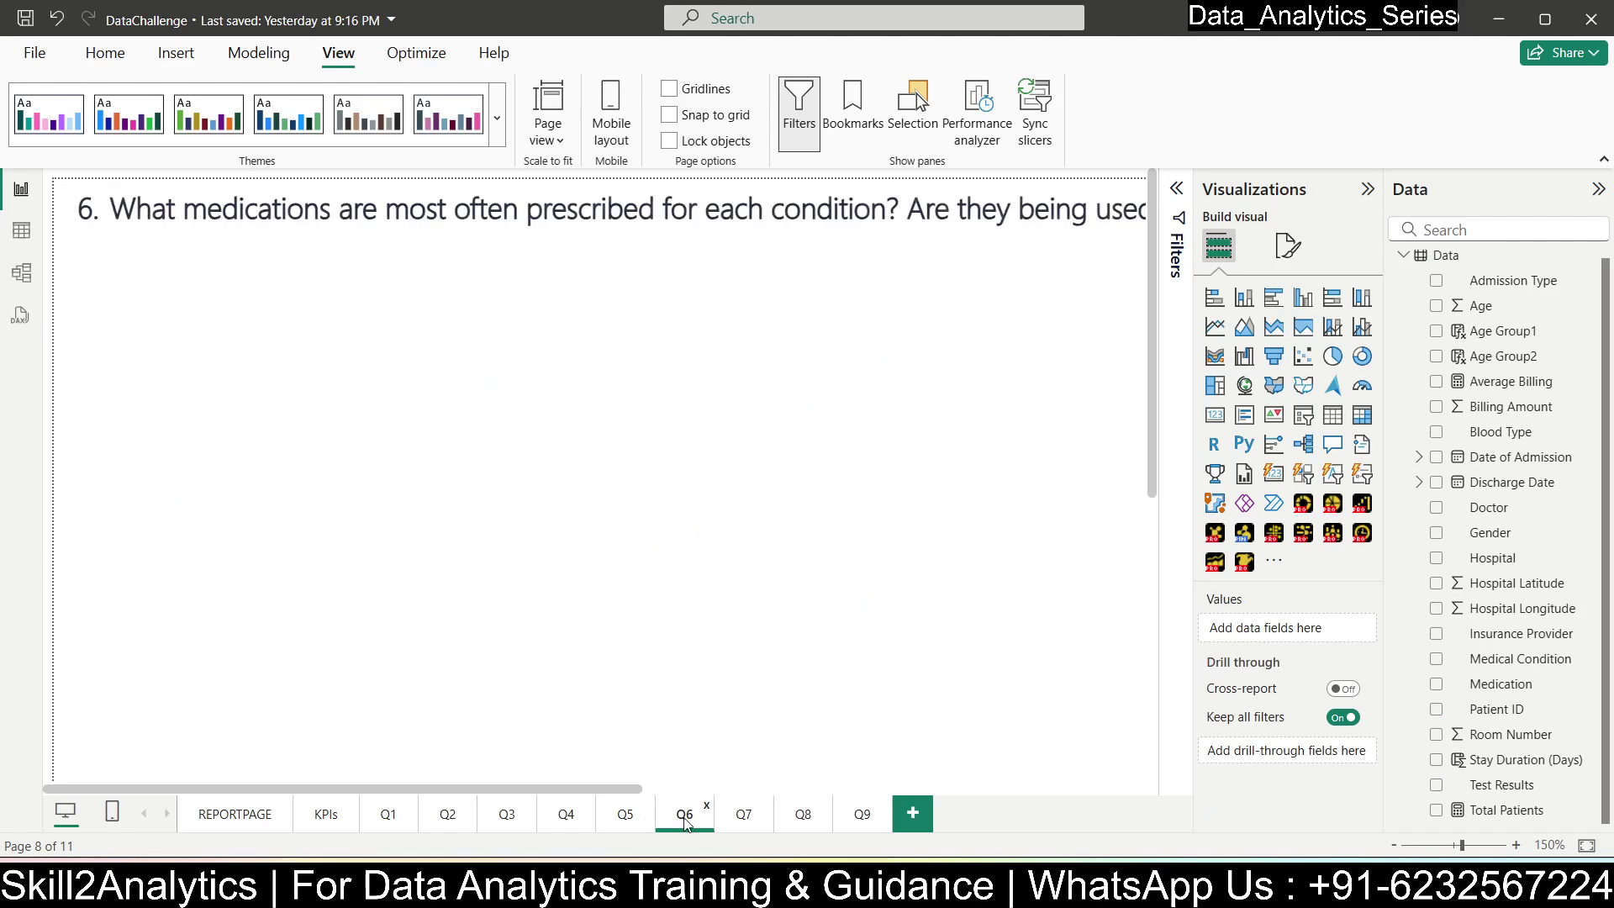
scroll(413, 410, down, 4)
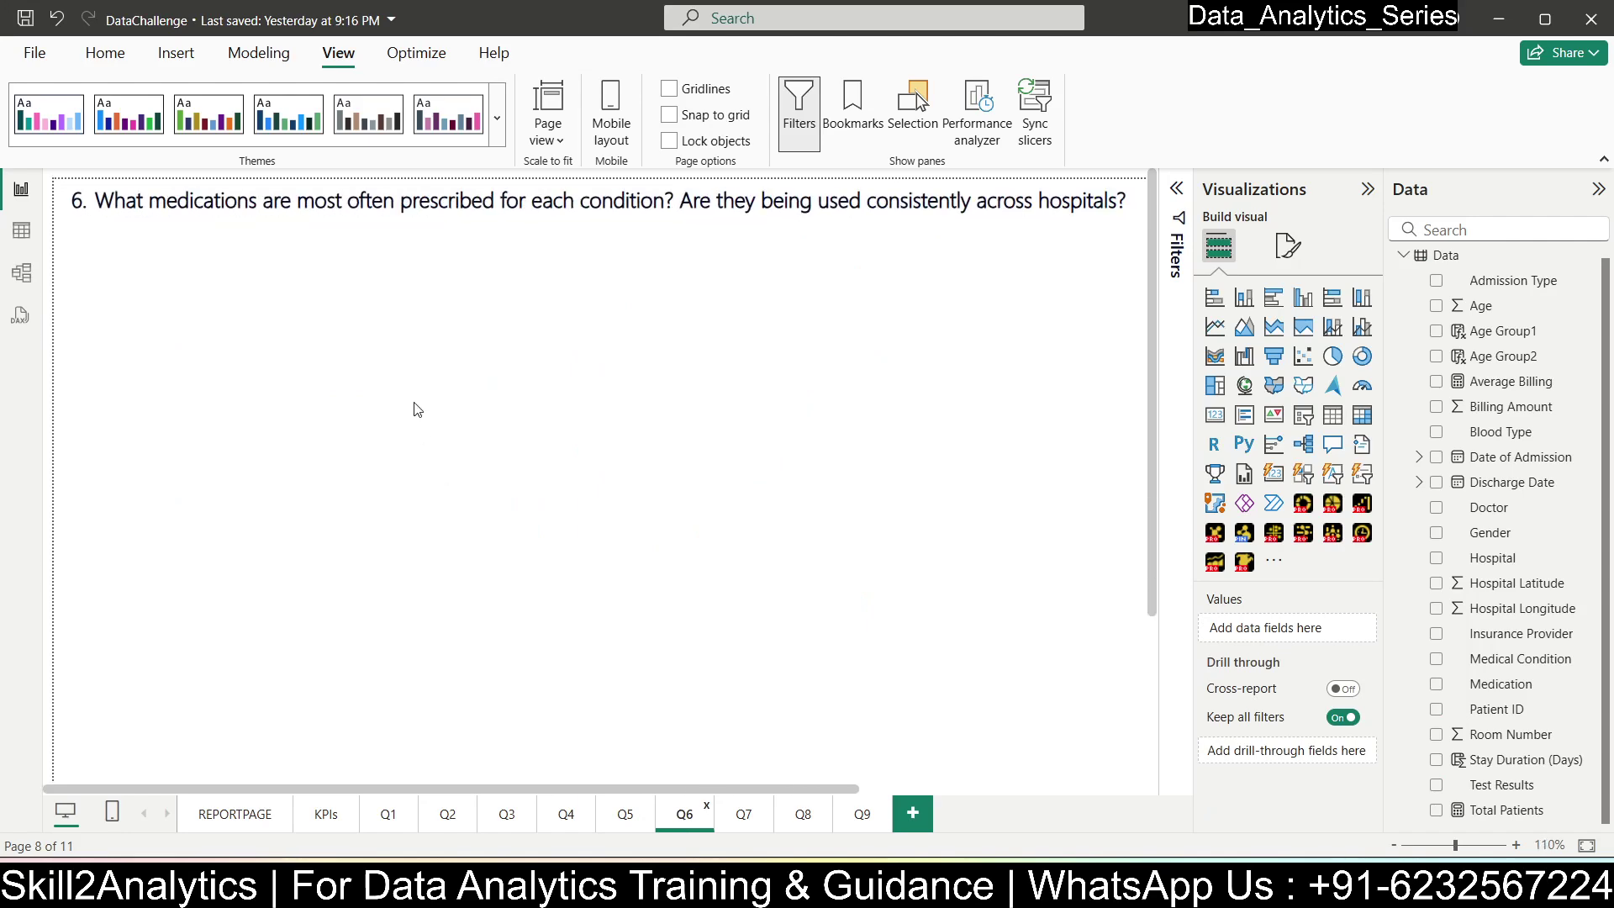
scroll(413, 409, down, 1)
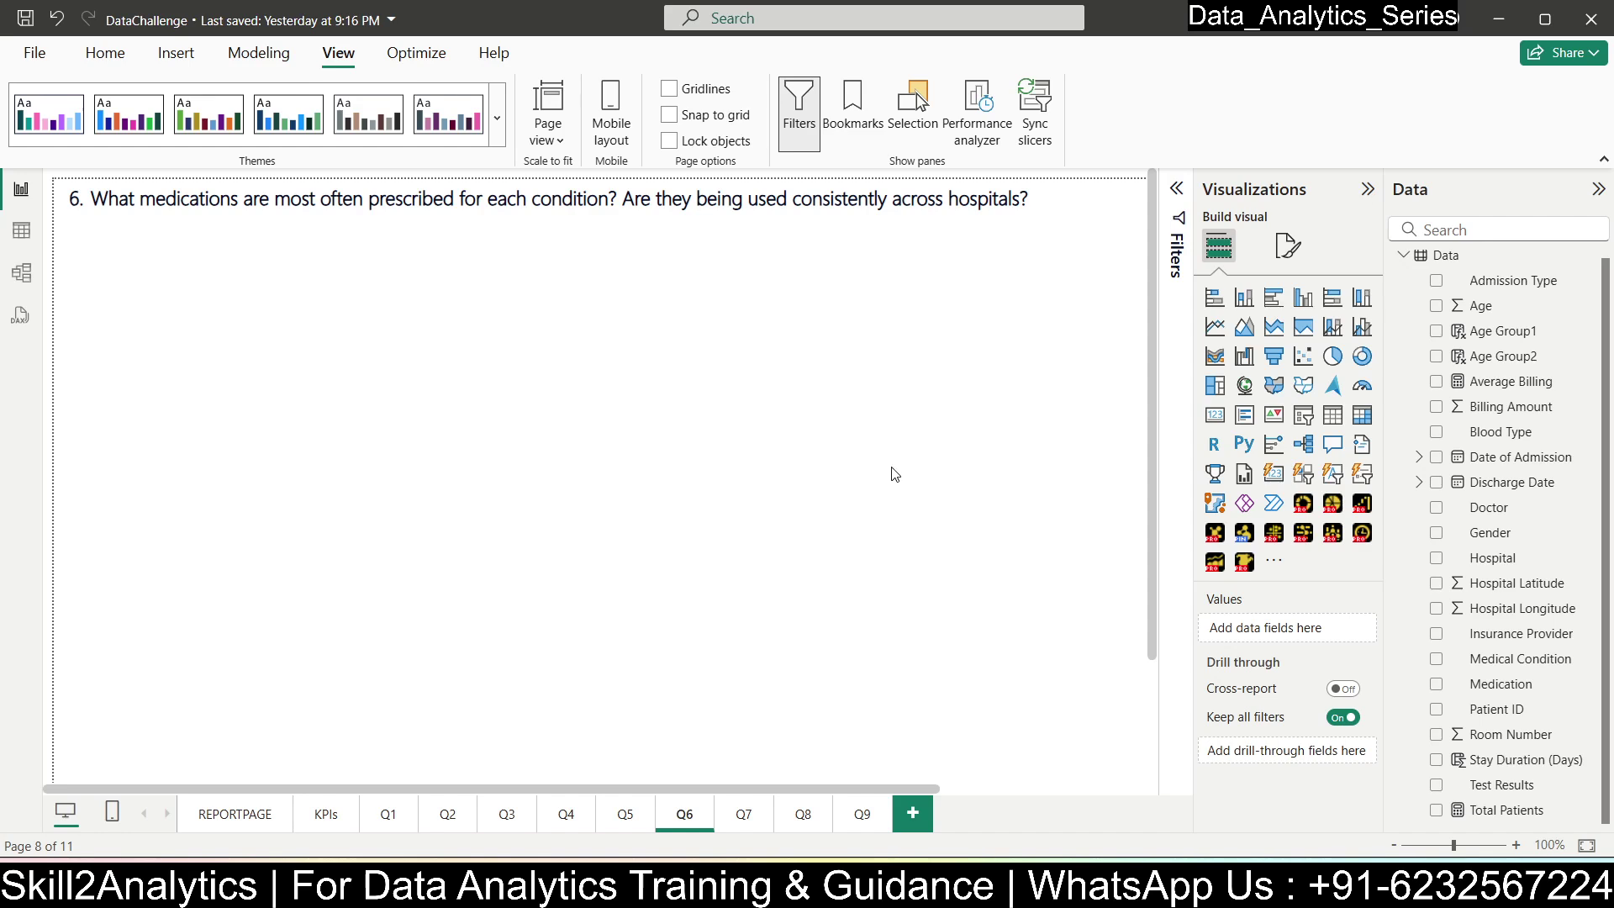
click(1303, 414)
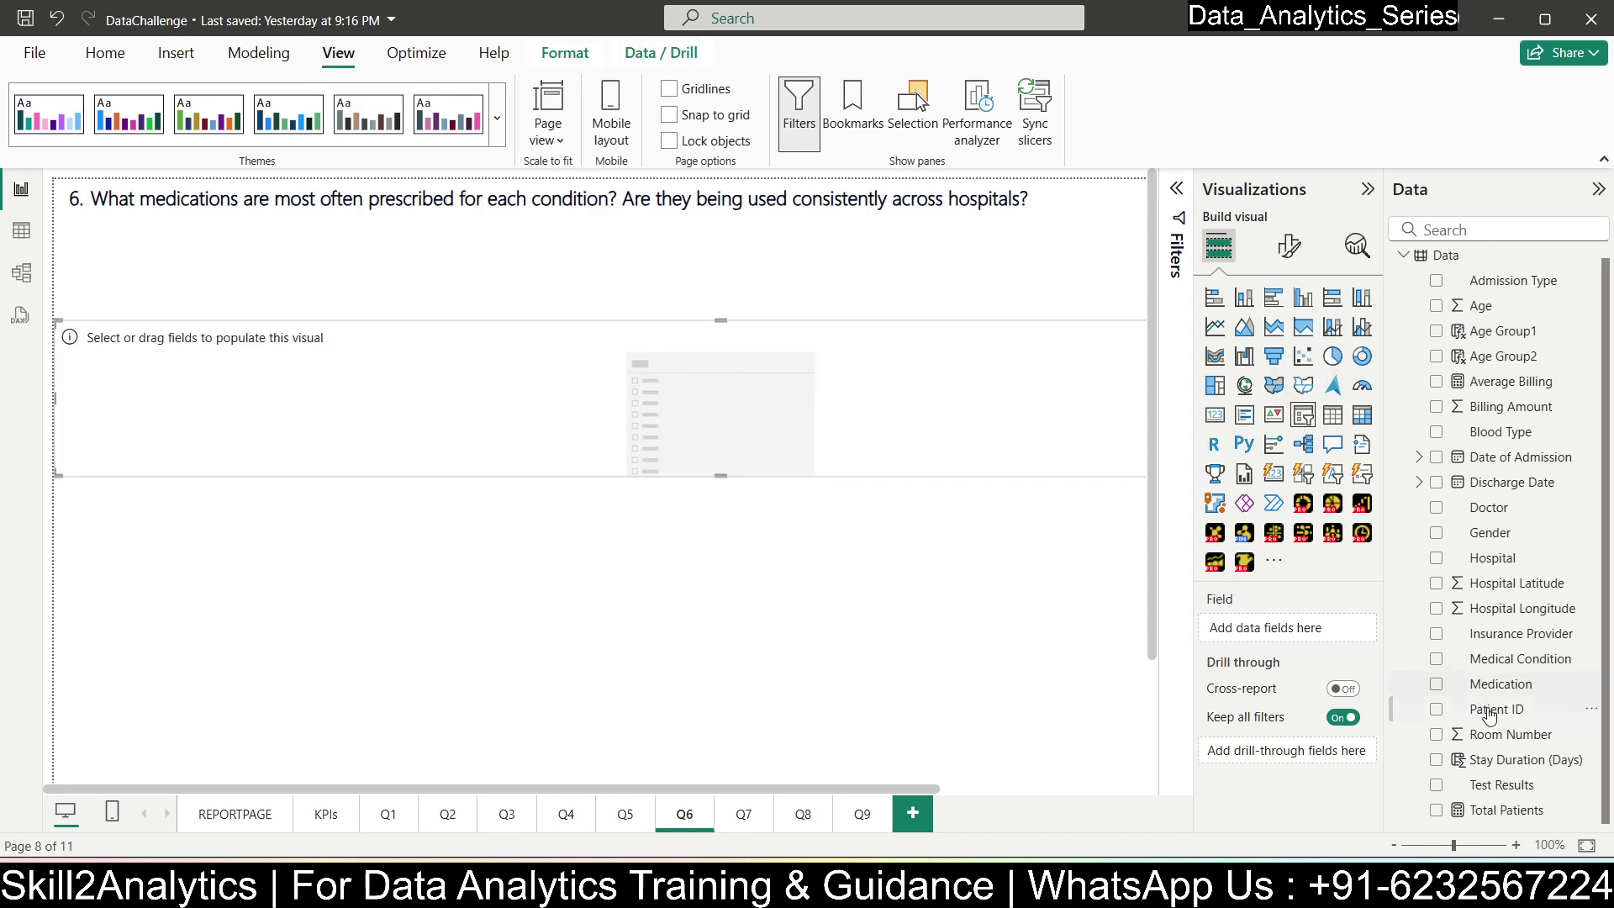
click(1483, 661)
click(1438, 662)
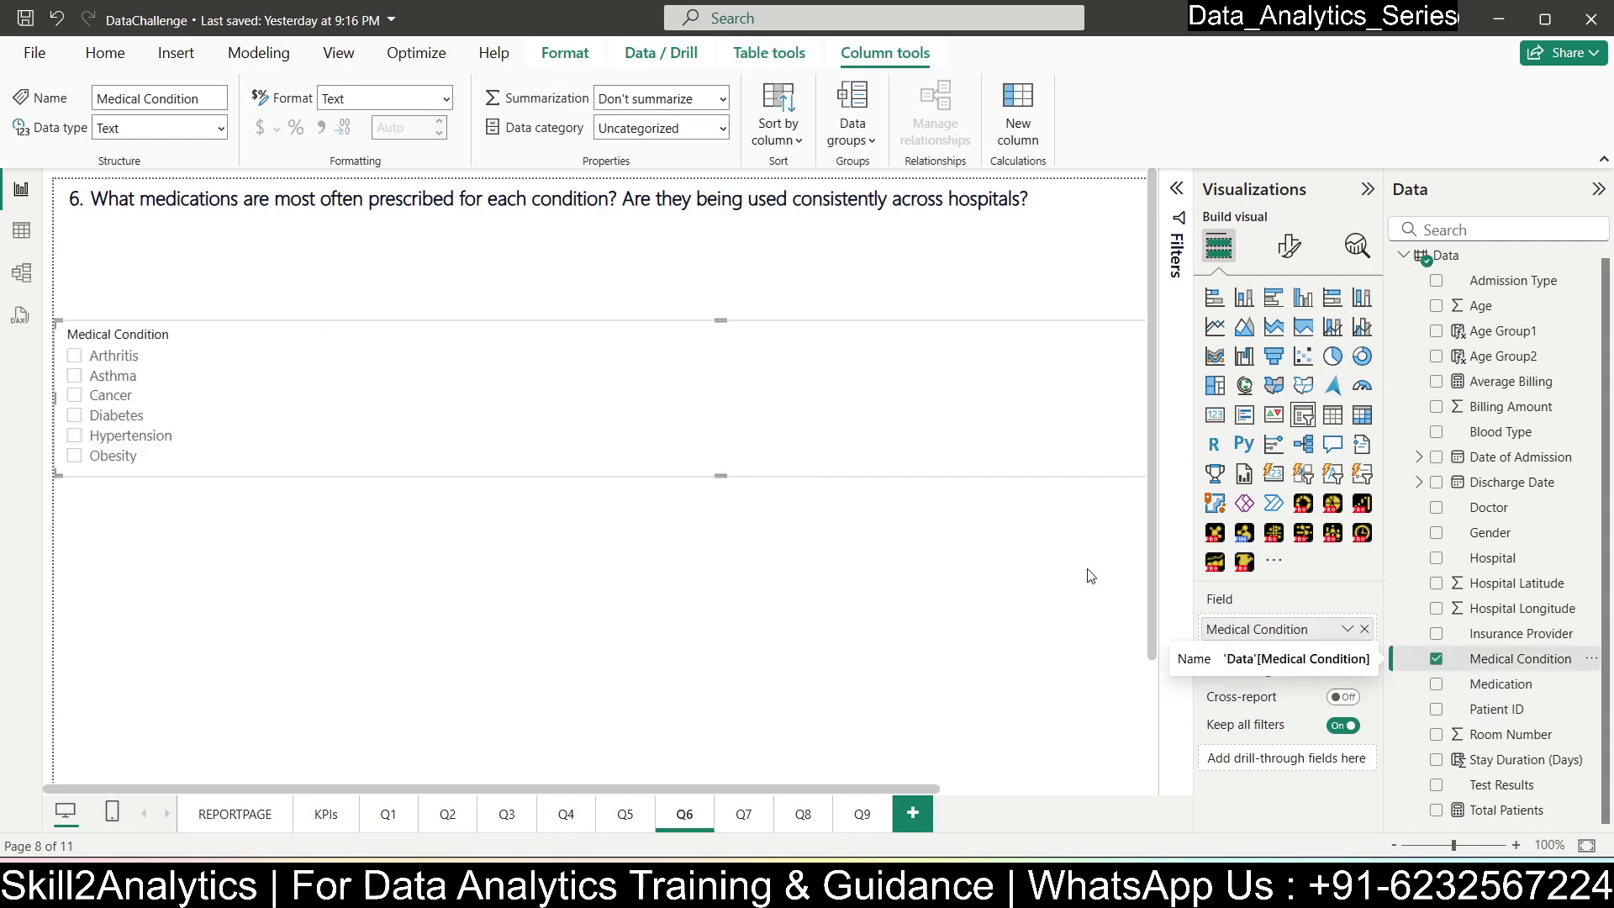
- Narrow the Medical Condition slicer to its list and position it just below the Q6 question heading
scroll(715, 371, down, 4)
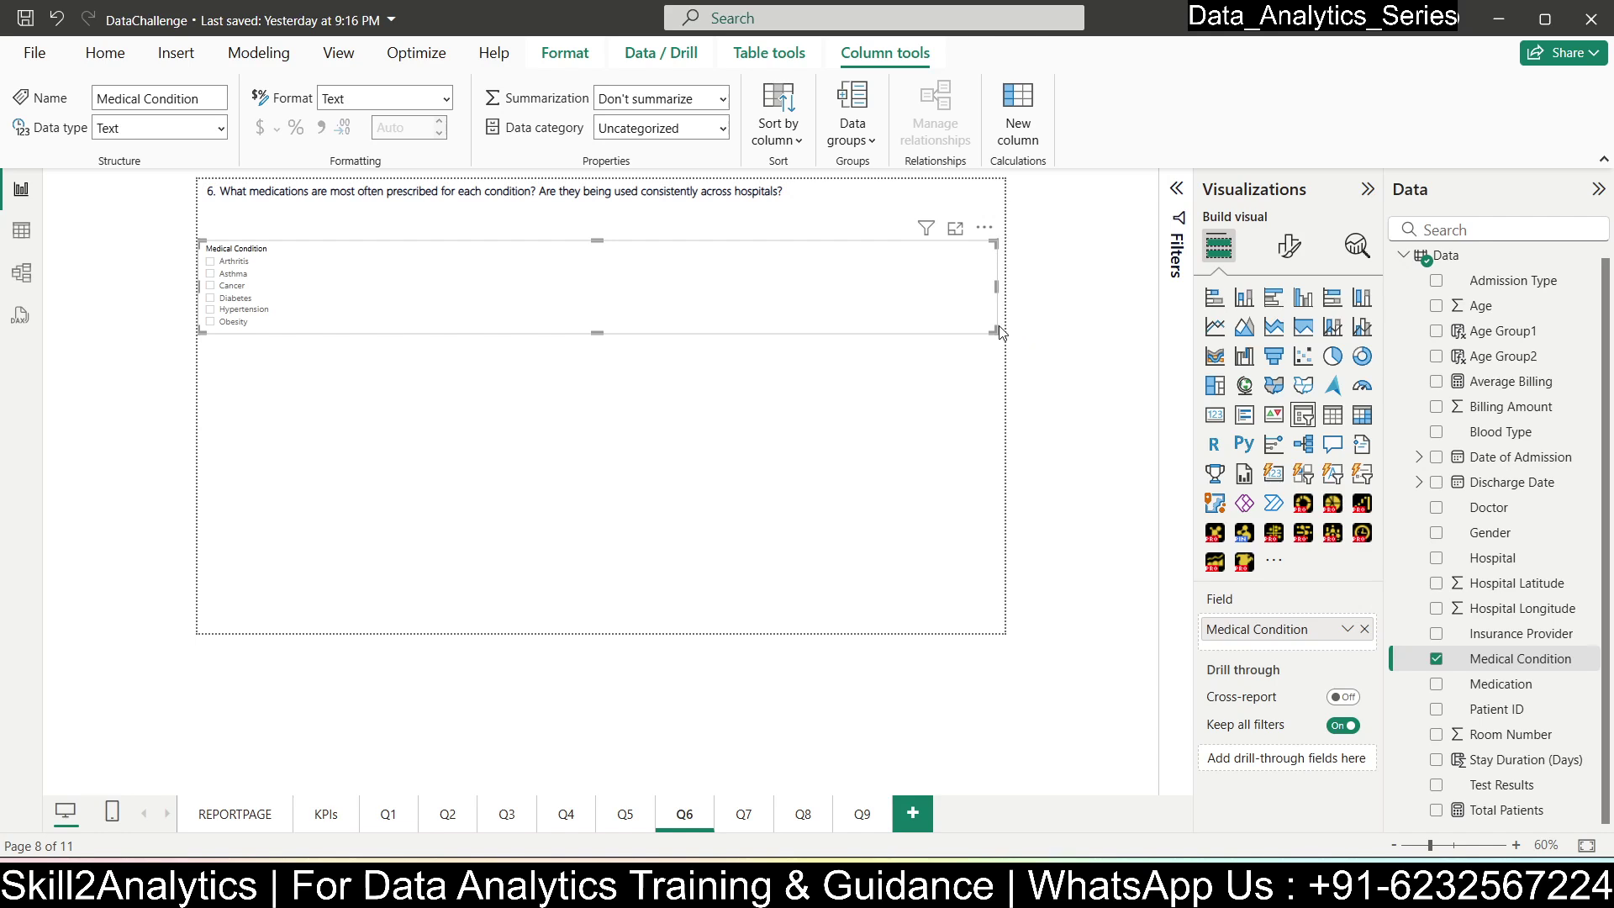
drag(994, 330, 290, 349)
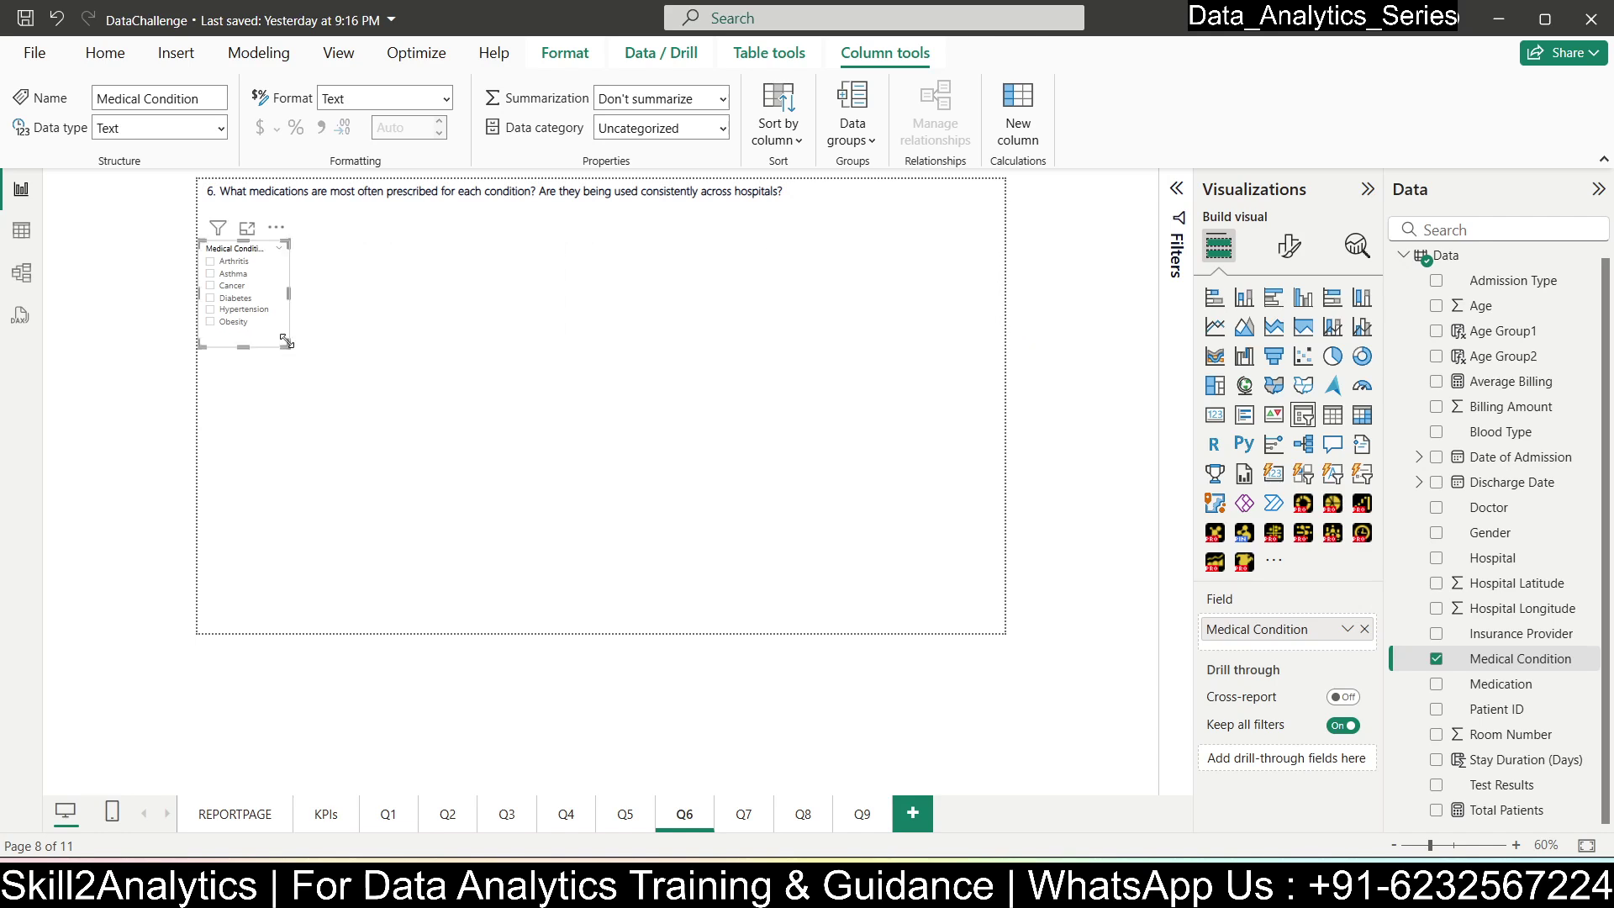
scroll(269, 323, up, 6)
drag(154, 328, 175, 284)
click(506, 390)
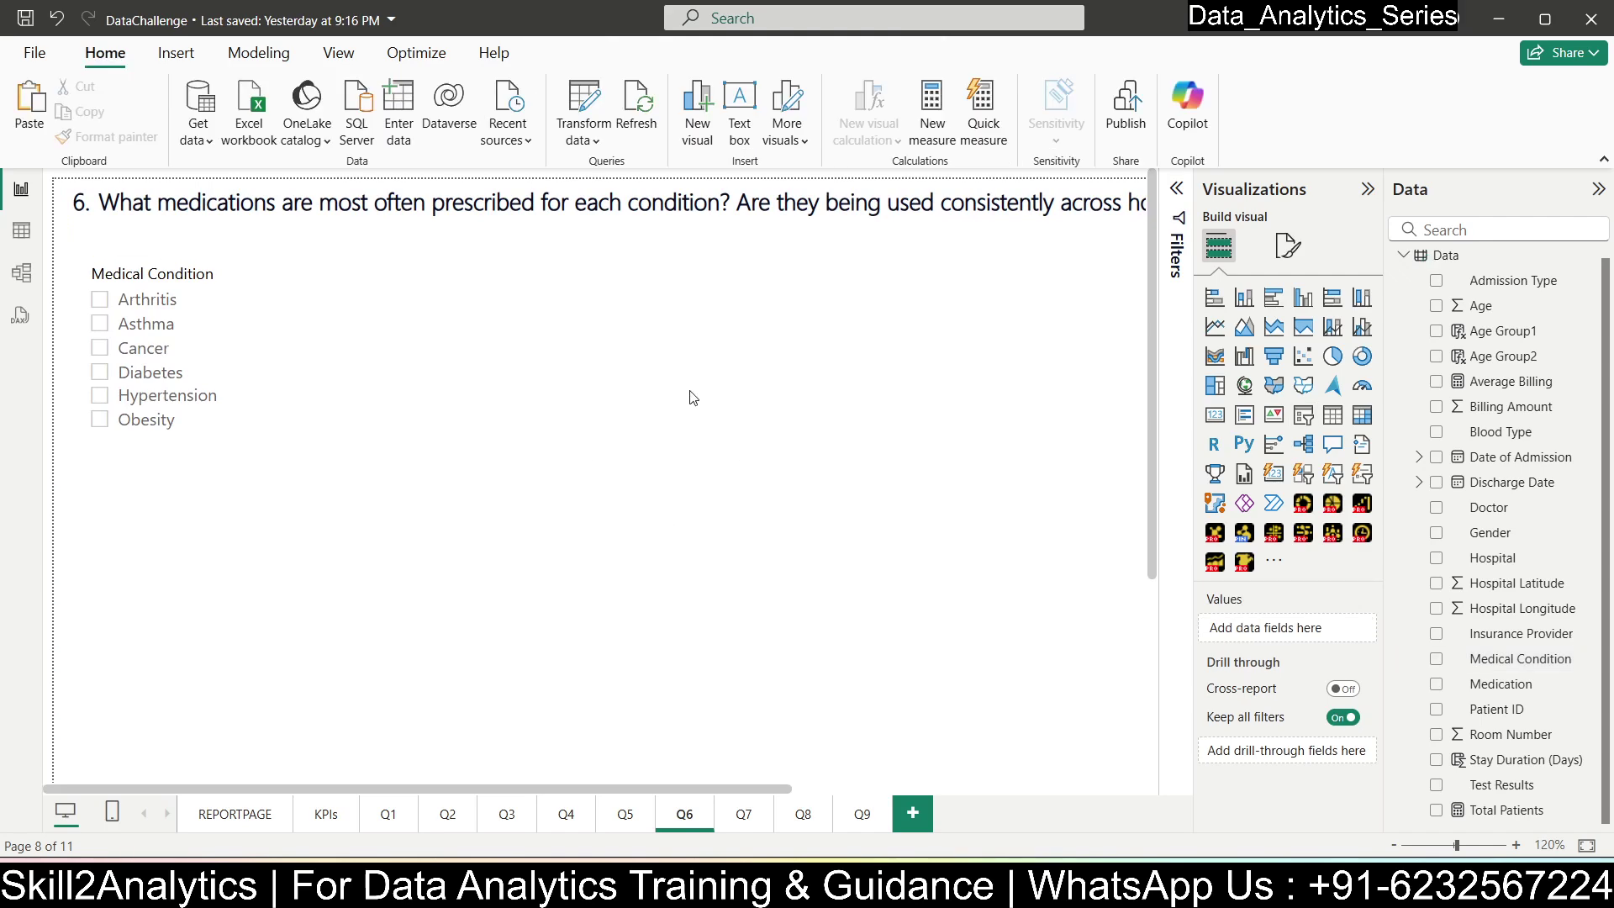
- Insert an empty matrix visual beside the Medical Condition slicer and enlarge it across most of the page width
click(1362, 414)
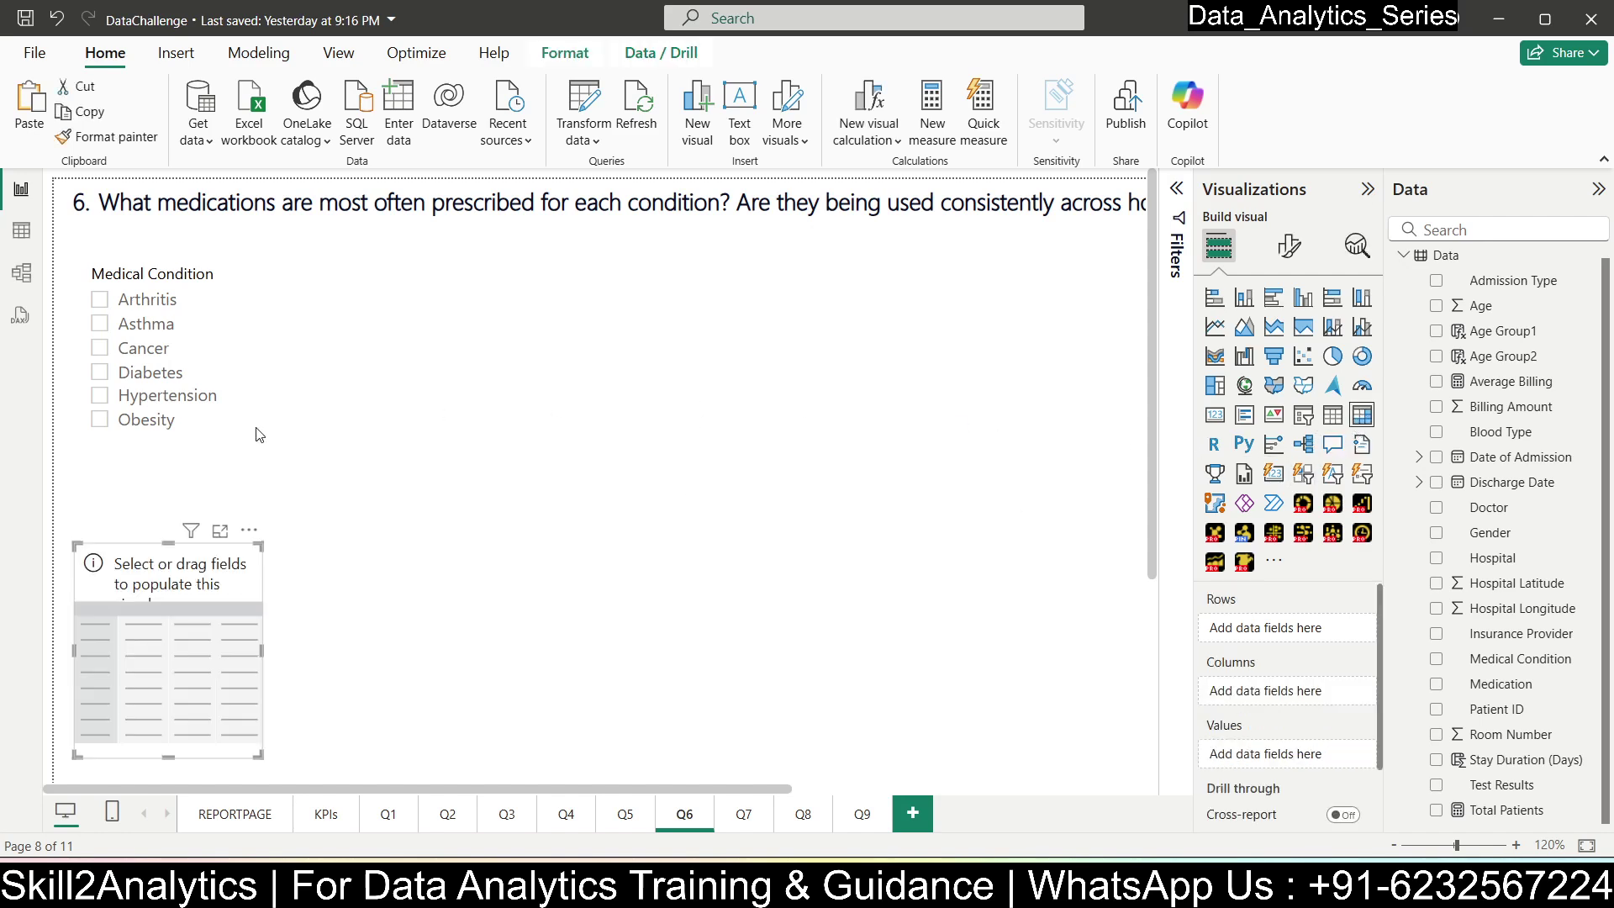
drag(223, 559, 400, 306)
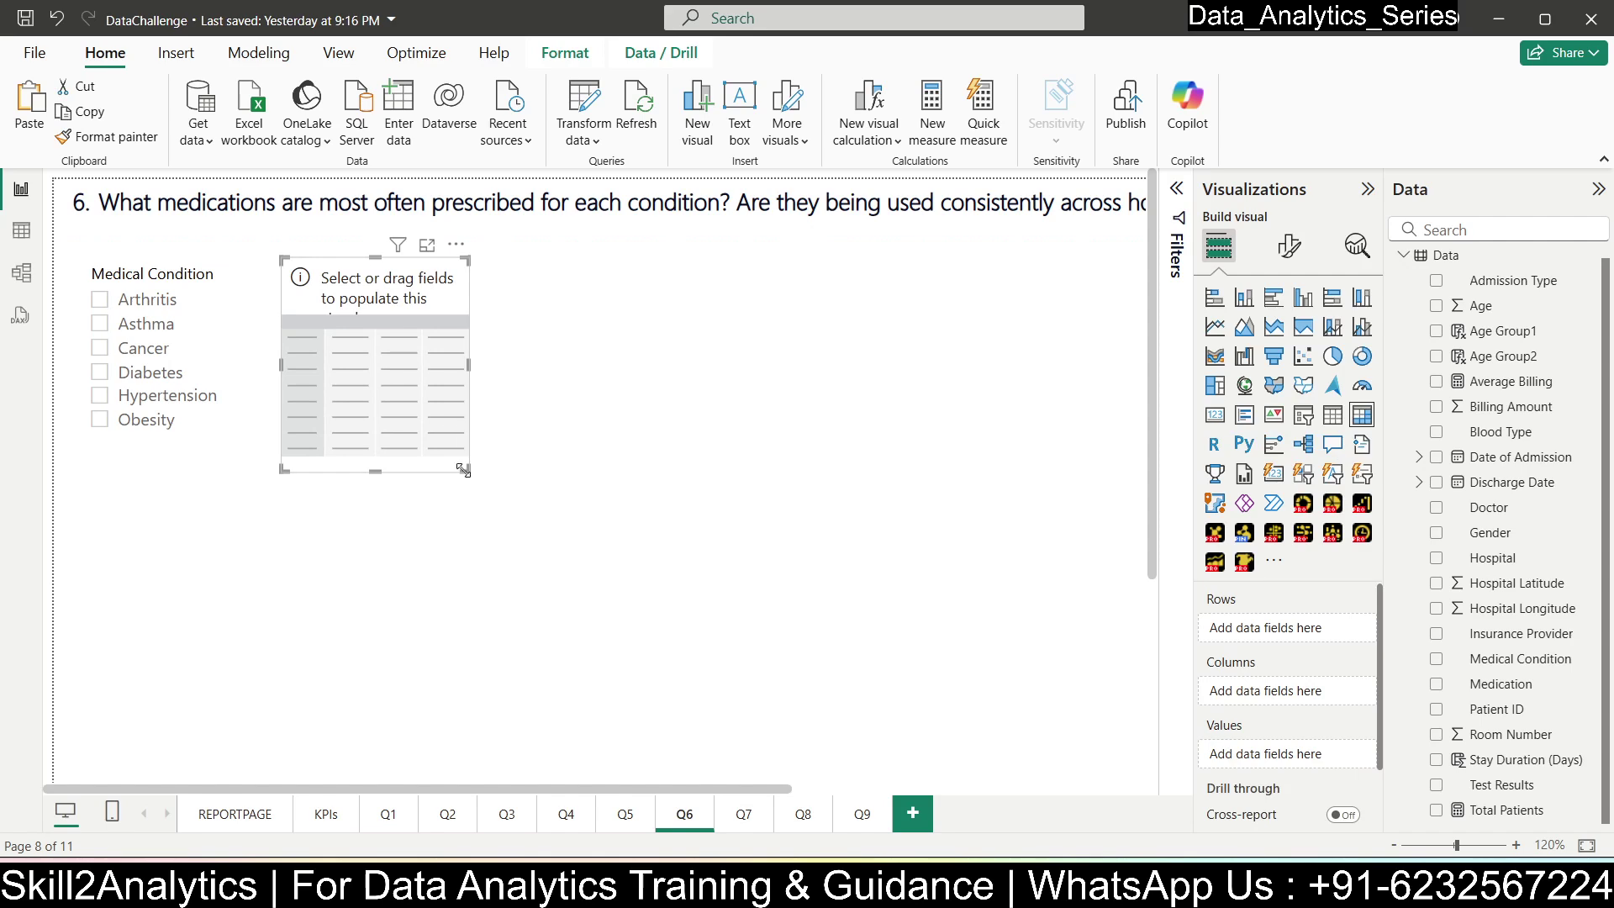
drag(463, 470, 1017, 541)
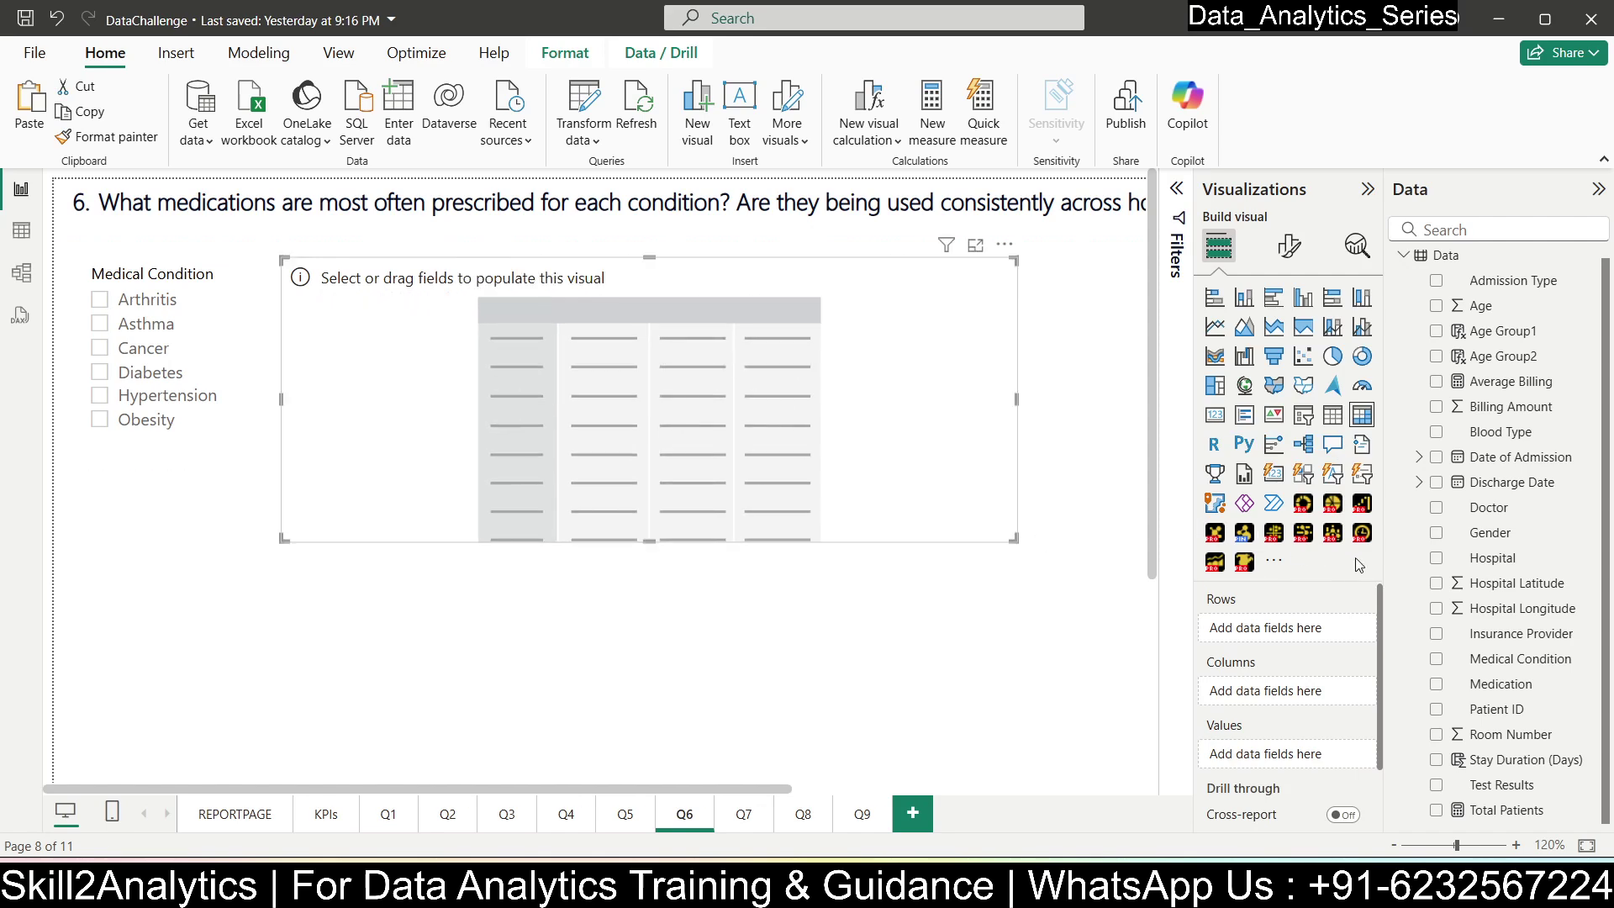
- Set up the matrix with Medication as its rows and Medical Condition as its columns
click(1436, 559)
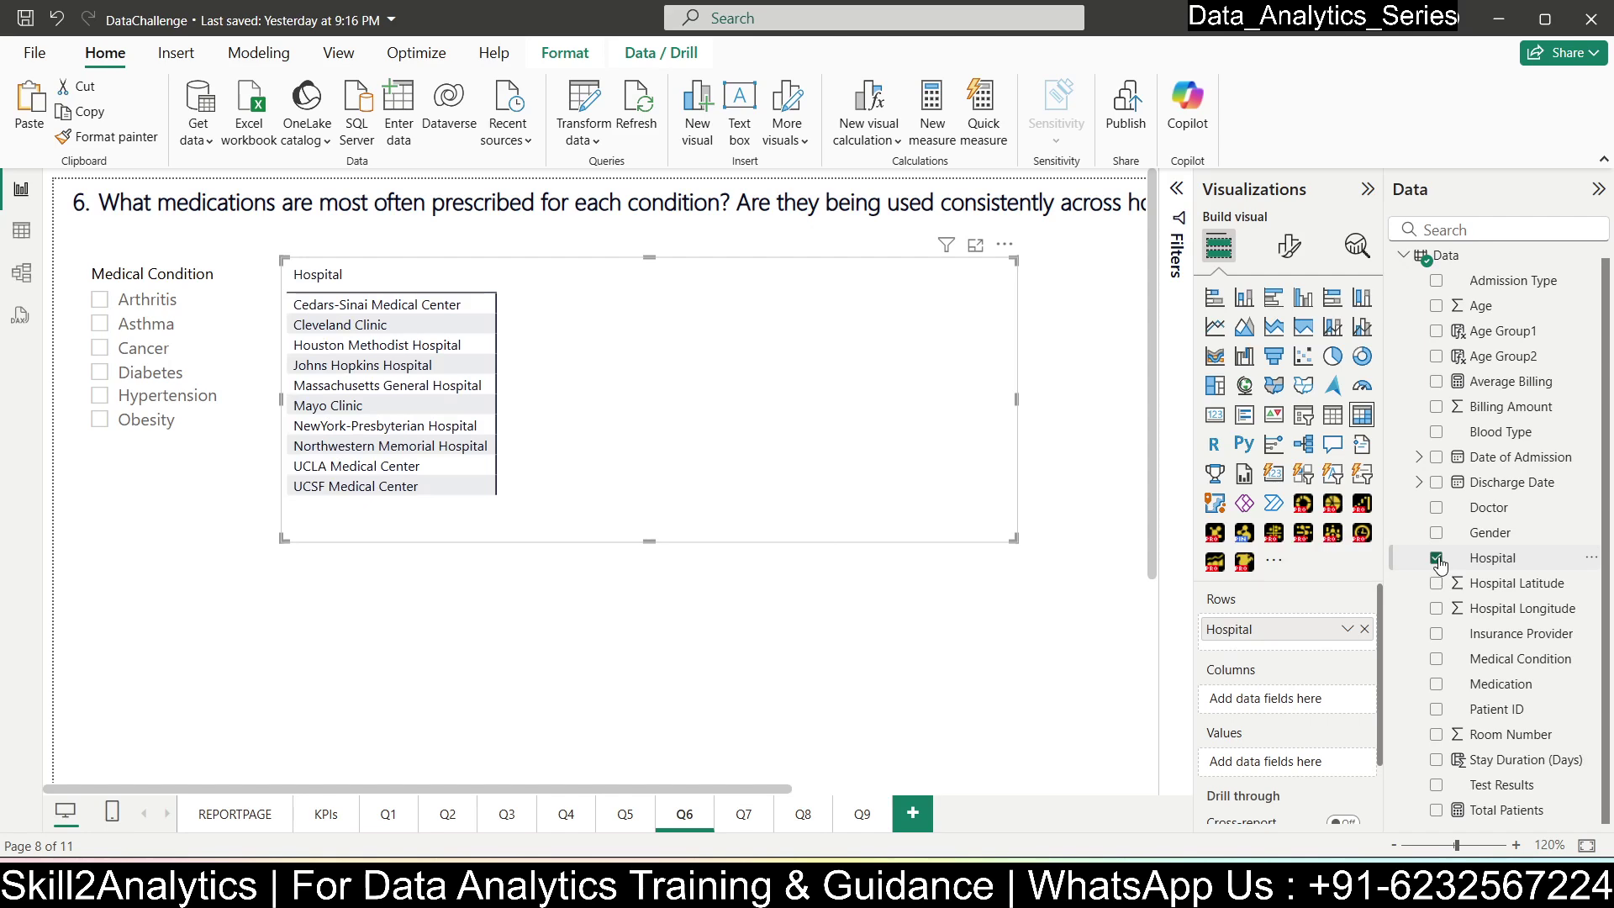
click(1436, 659)
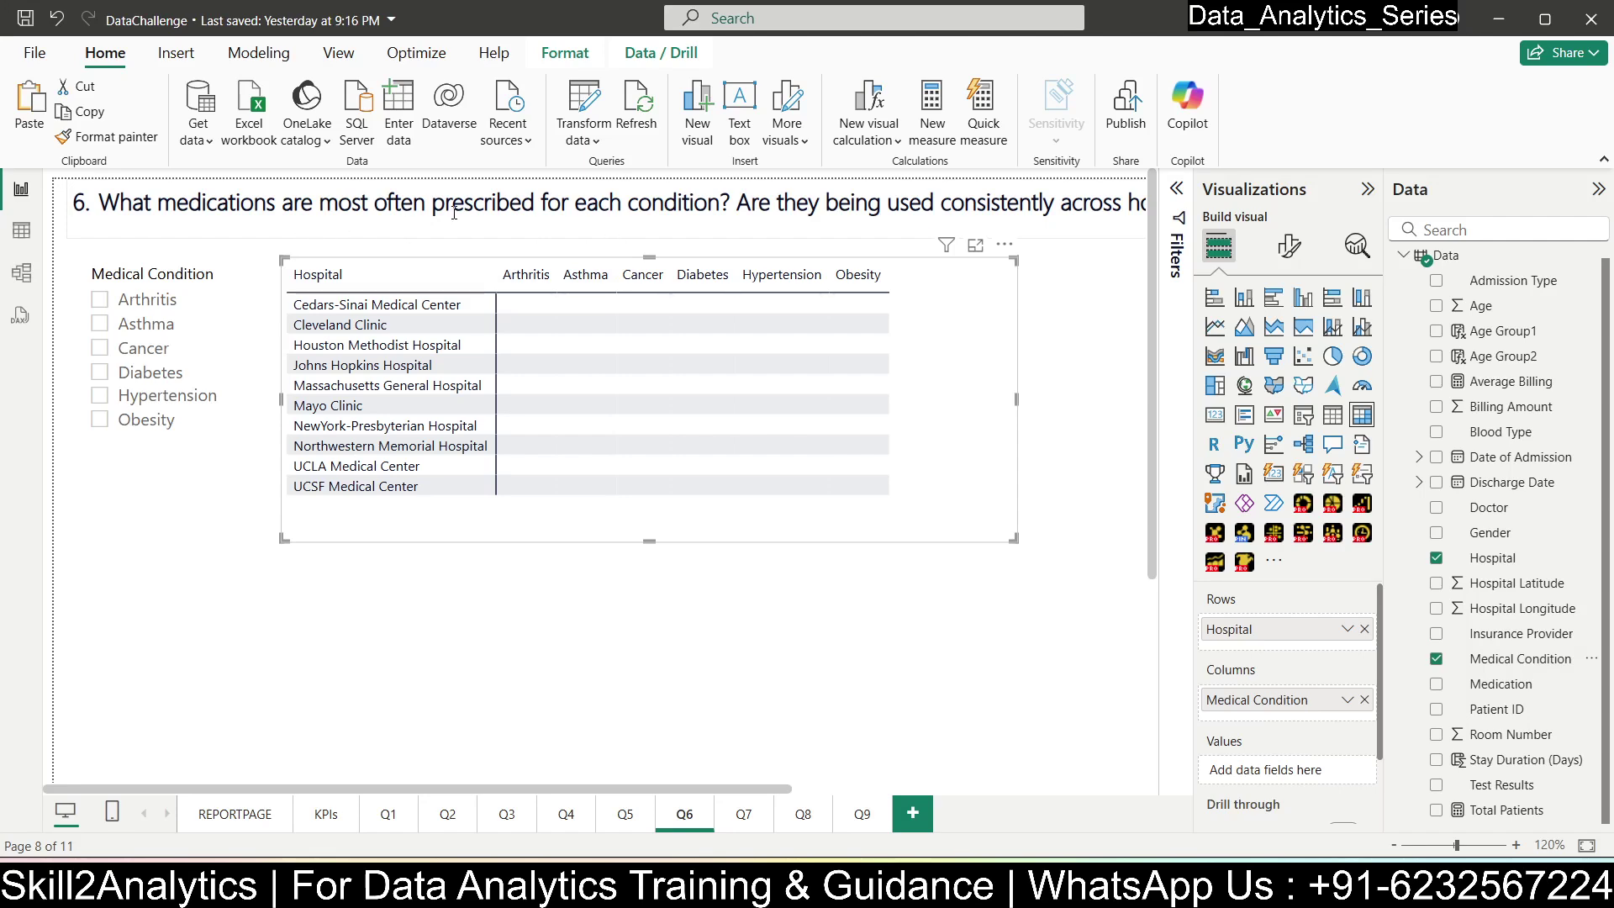
click(1363, 631)
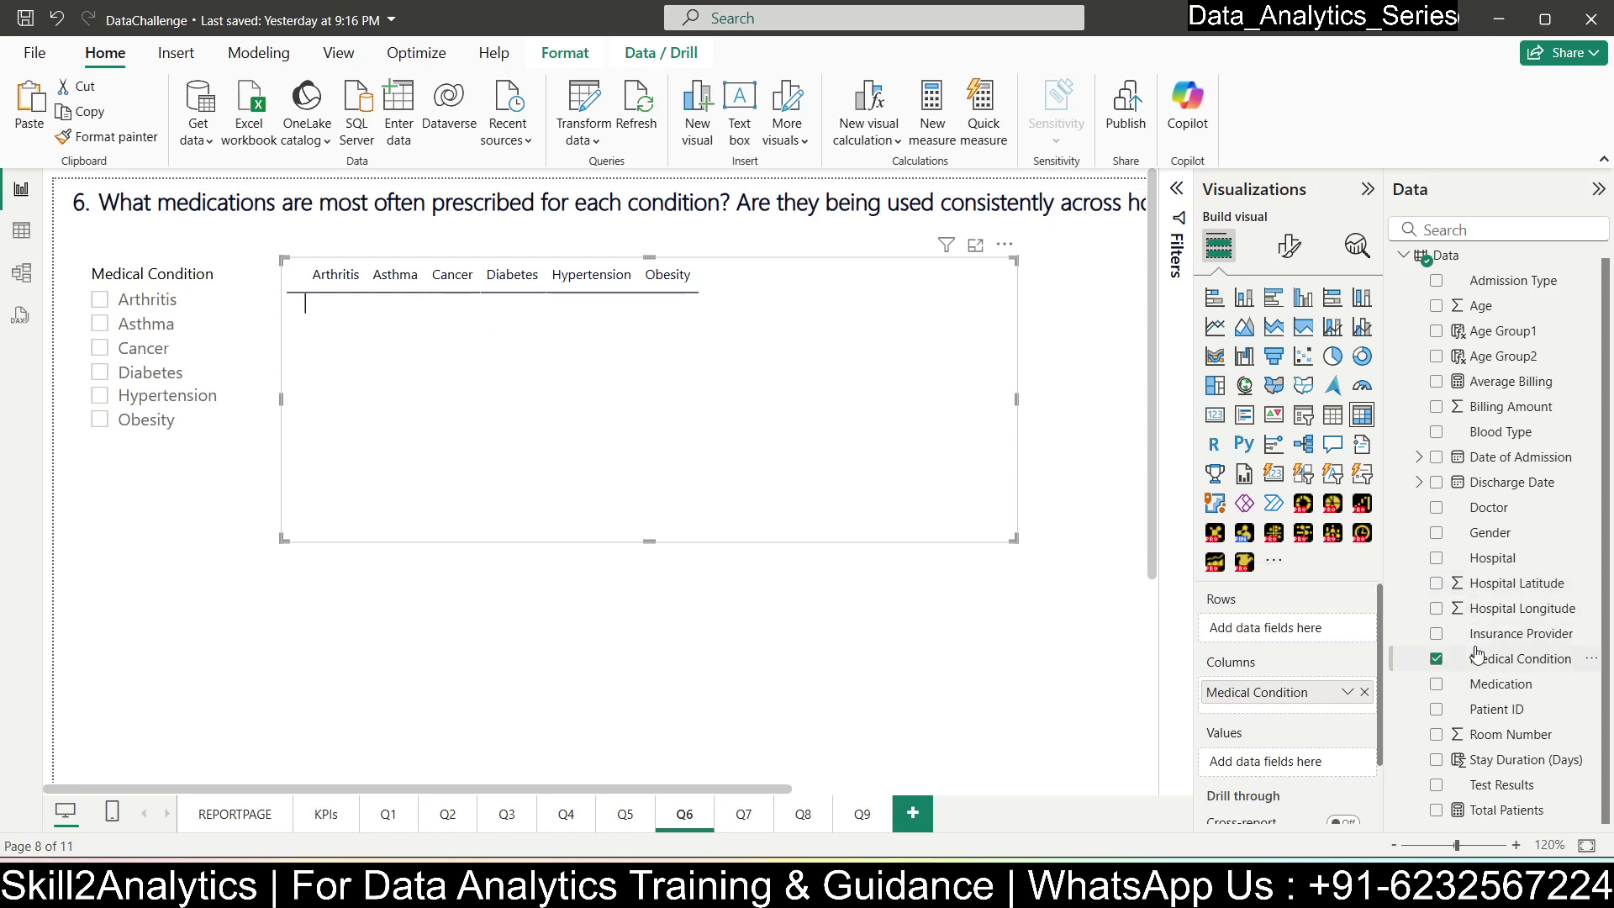
click(1436, 684)
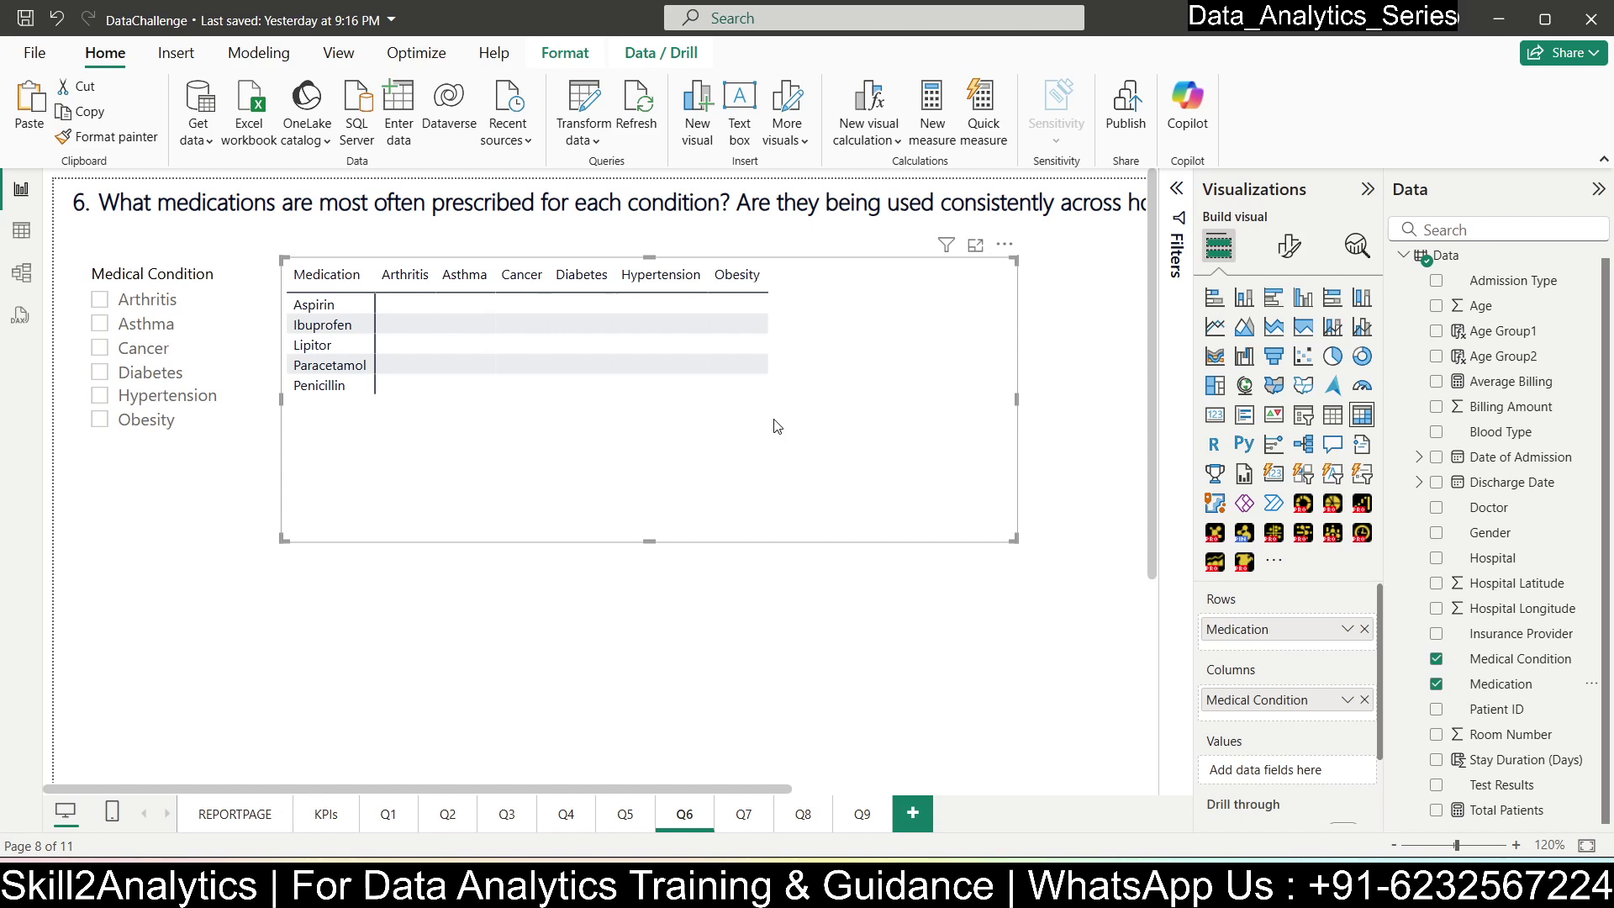
- Show the count of Patient ID as the matrix values and shrink the matrix to fit its table
click(1437, 711)
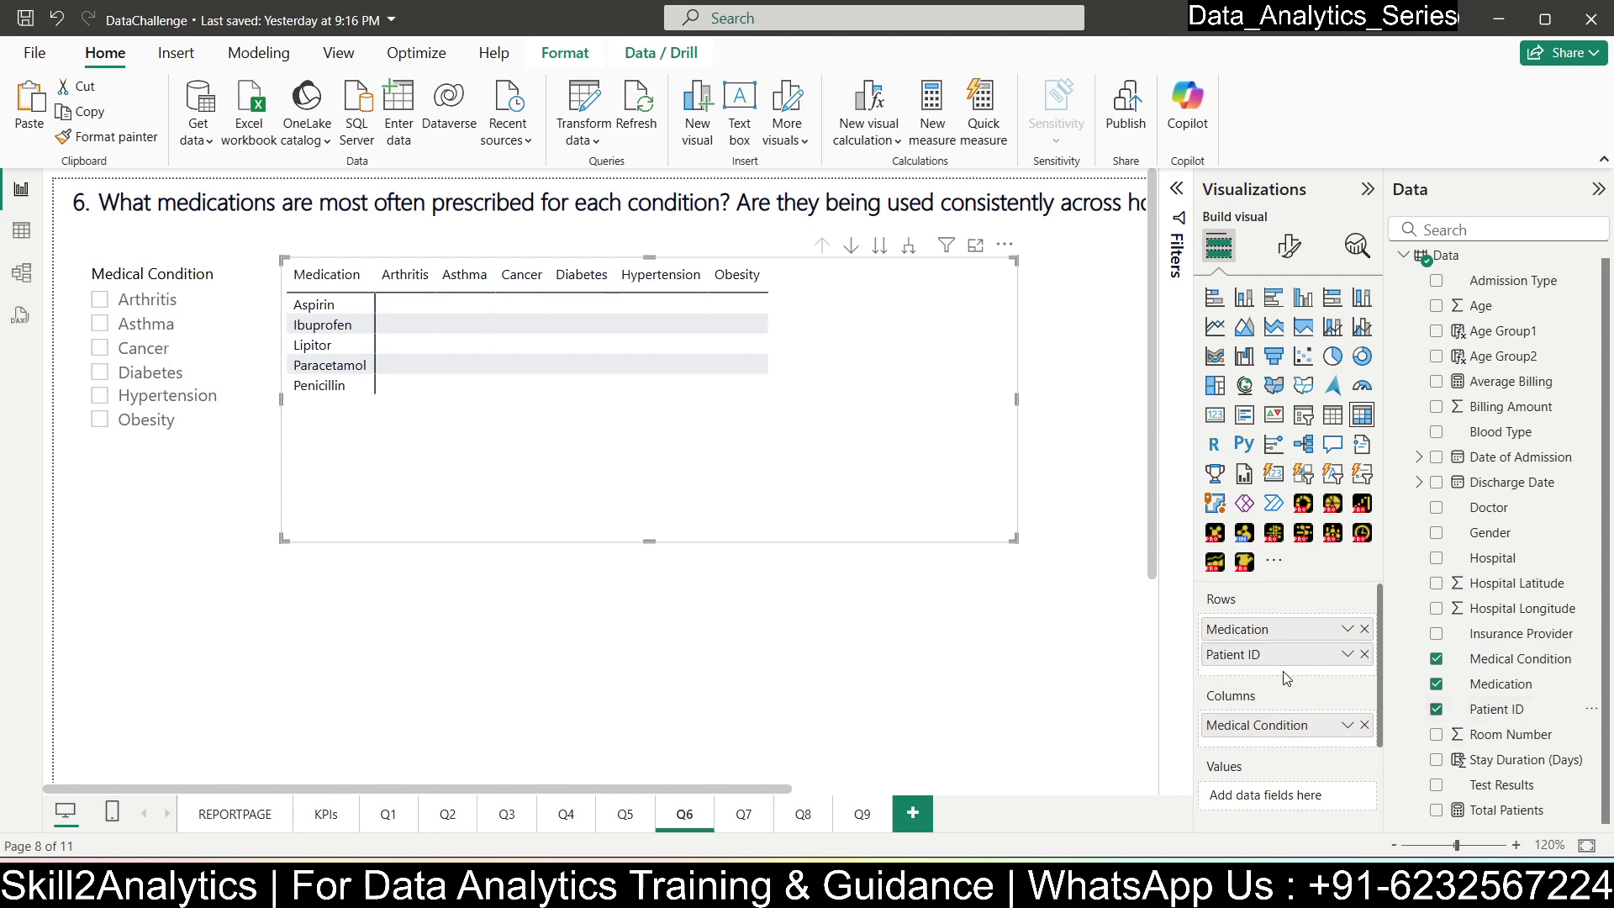
drag(1267, 666, 1278, 799)
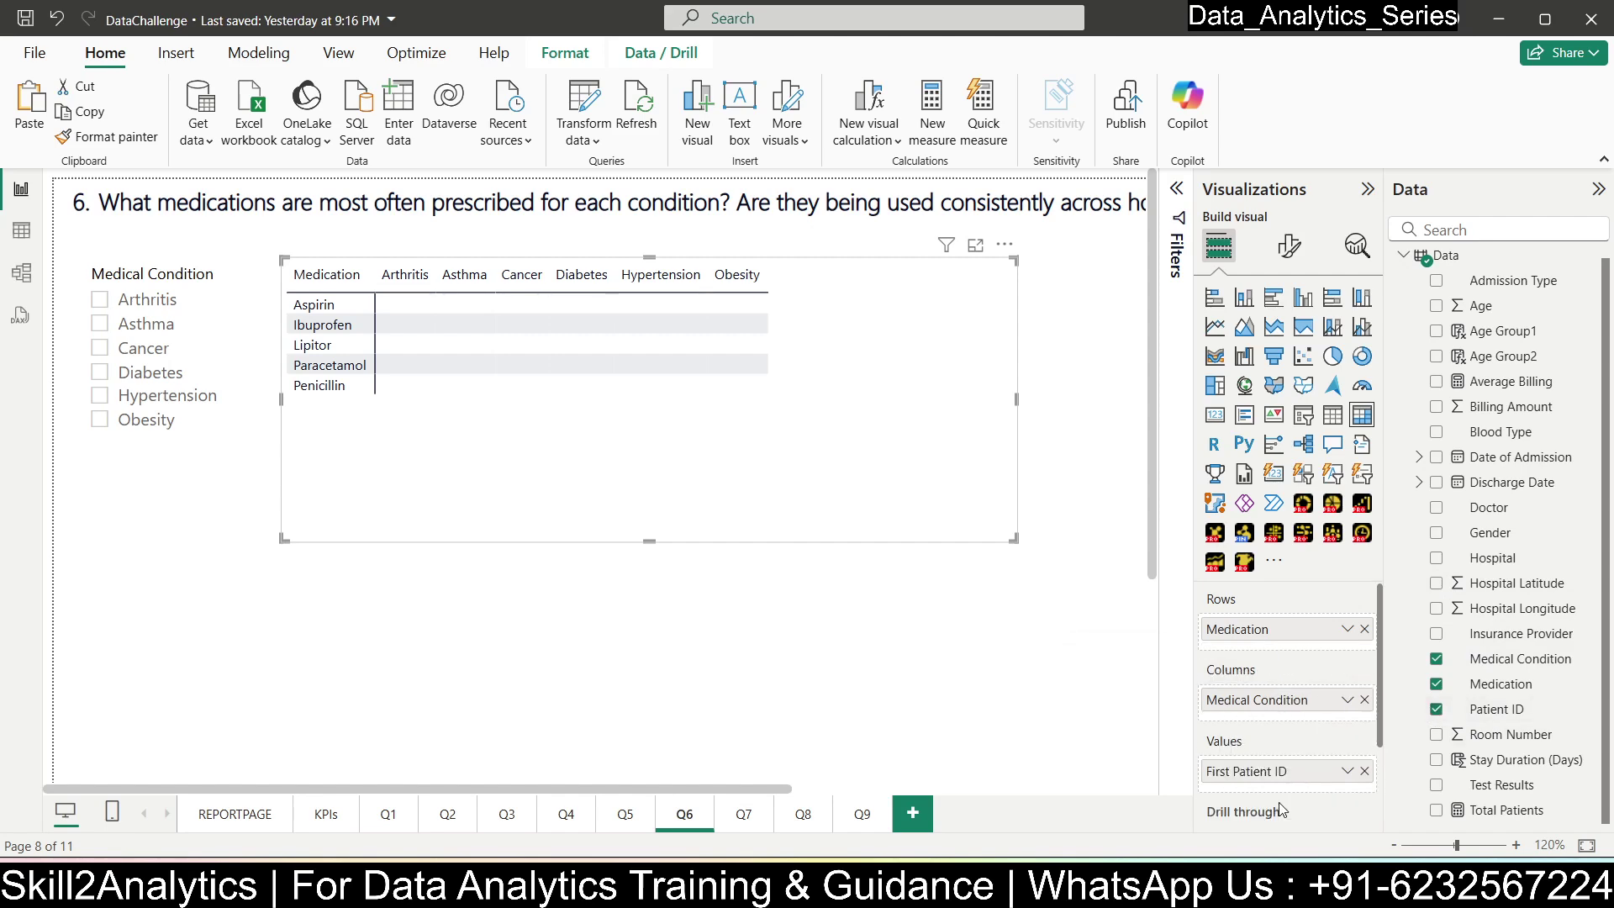
click(1347, 772)
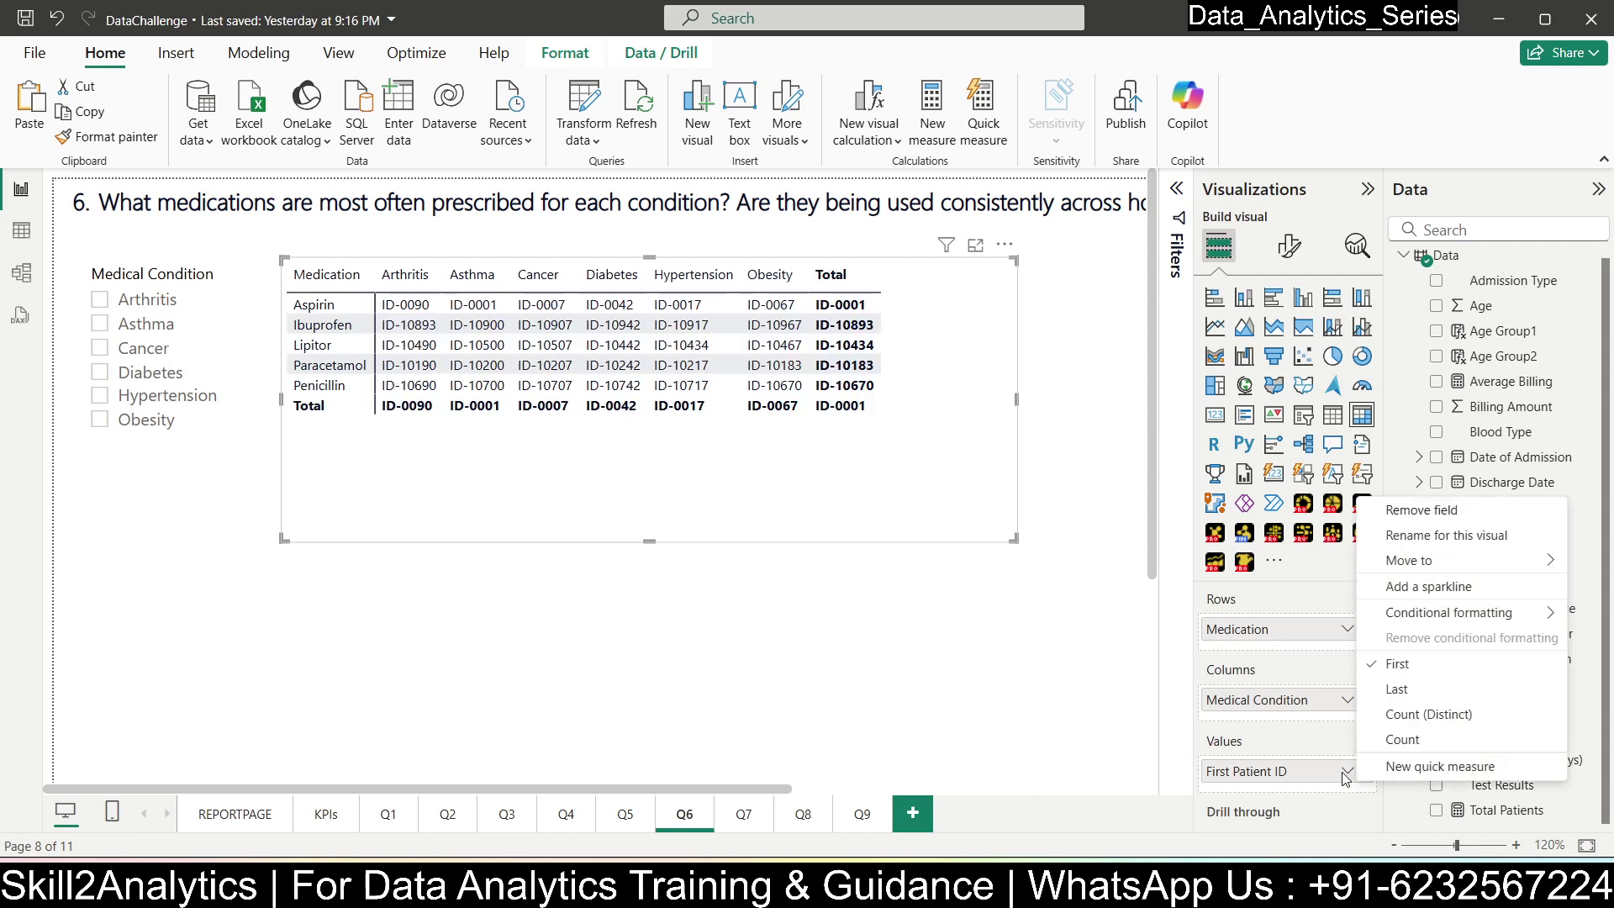
click(1397, 740)
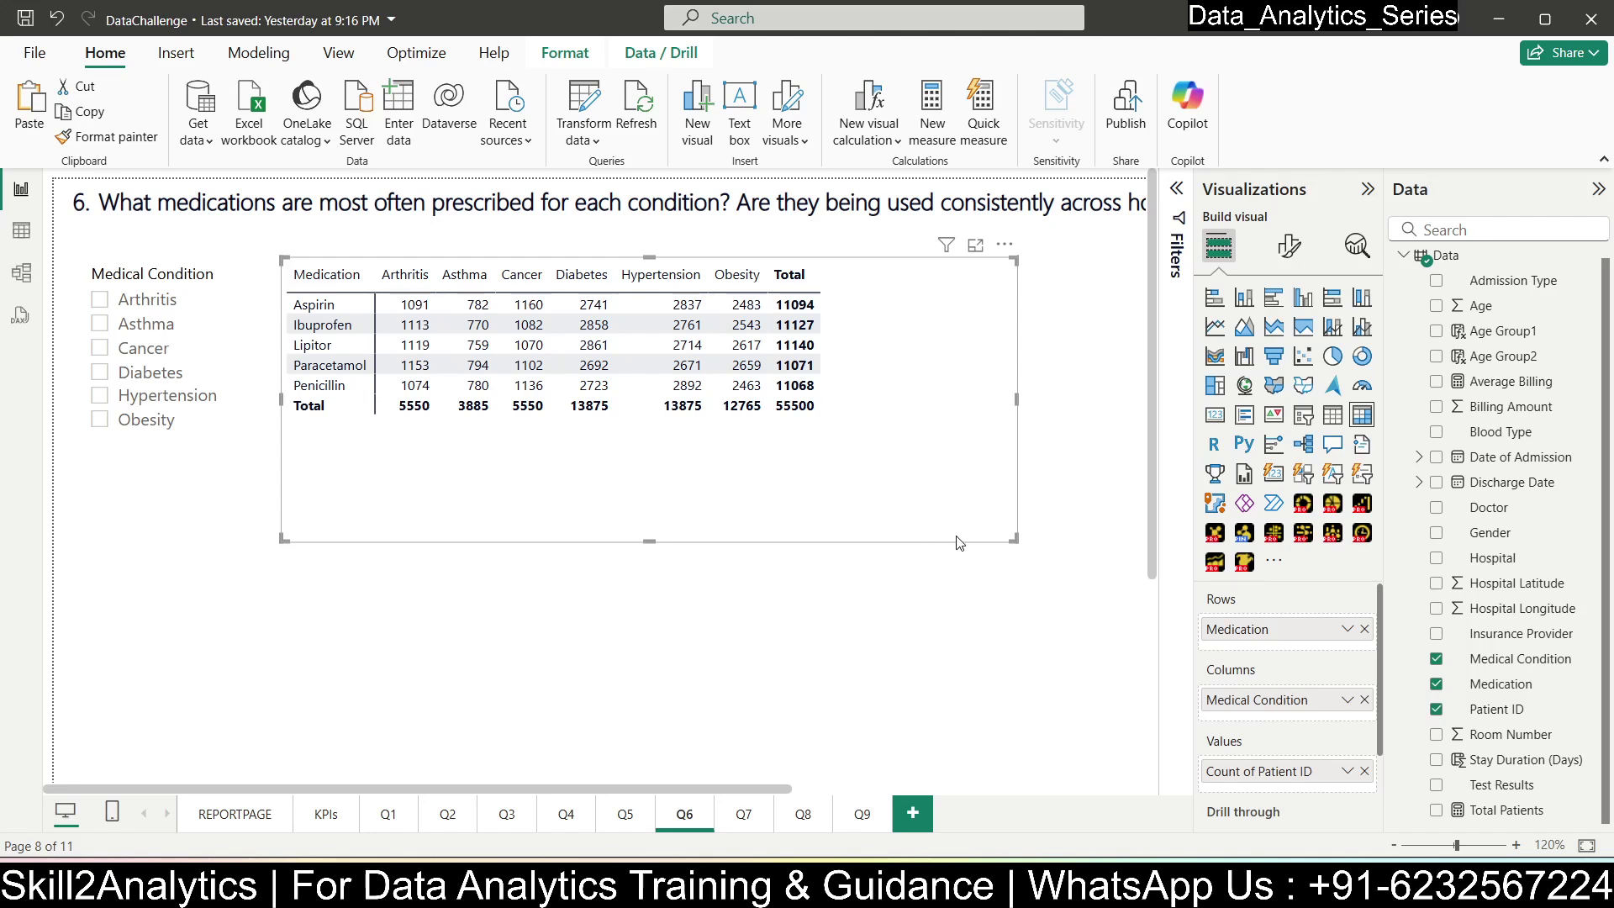
drag(1015, 540, 847, 453)
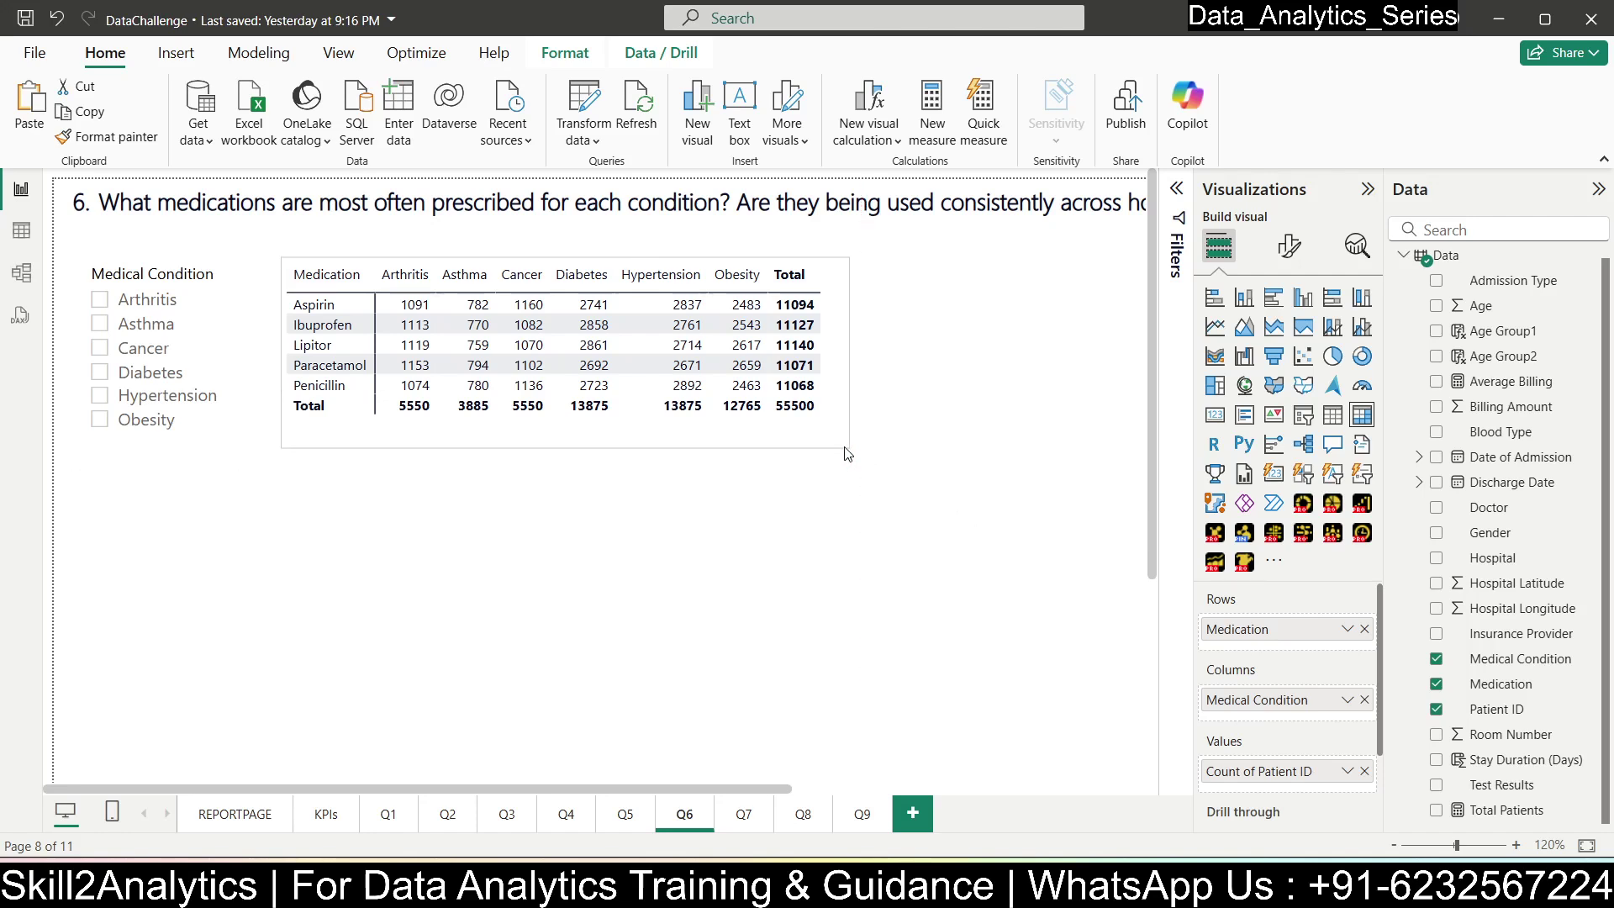
mouse_move(839, 249)
mouse_down()
mouse_move(838, 233)
mouse_move(836, 249)
mouse_up()
scroll(759, 511, down, 1)
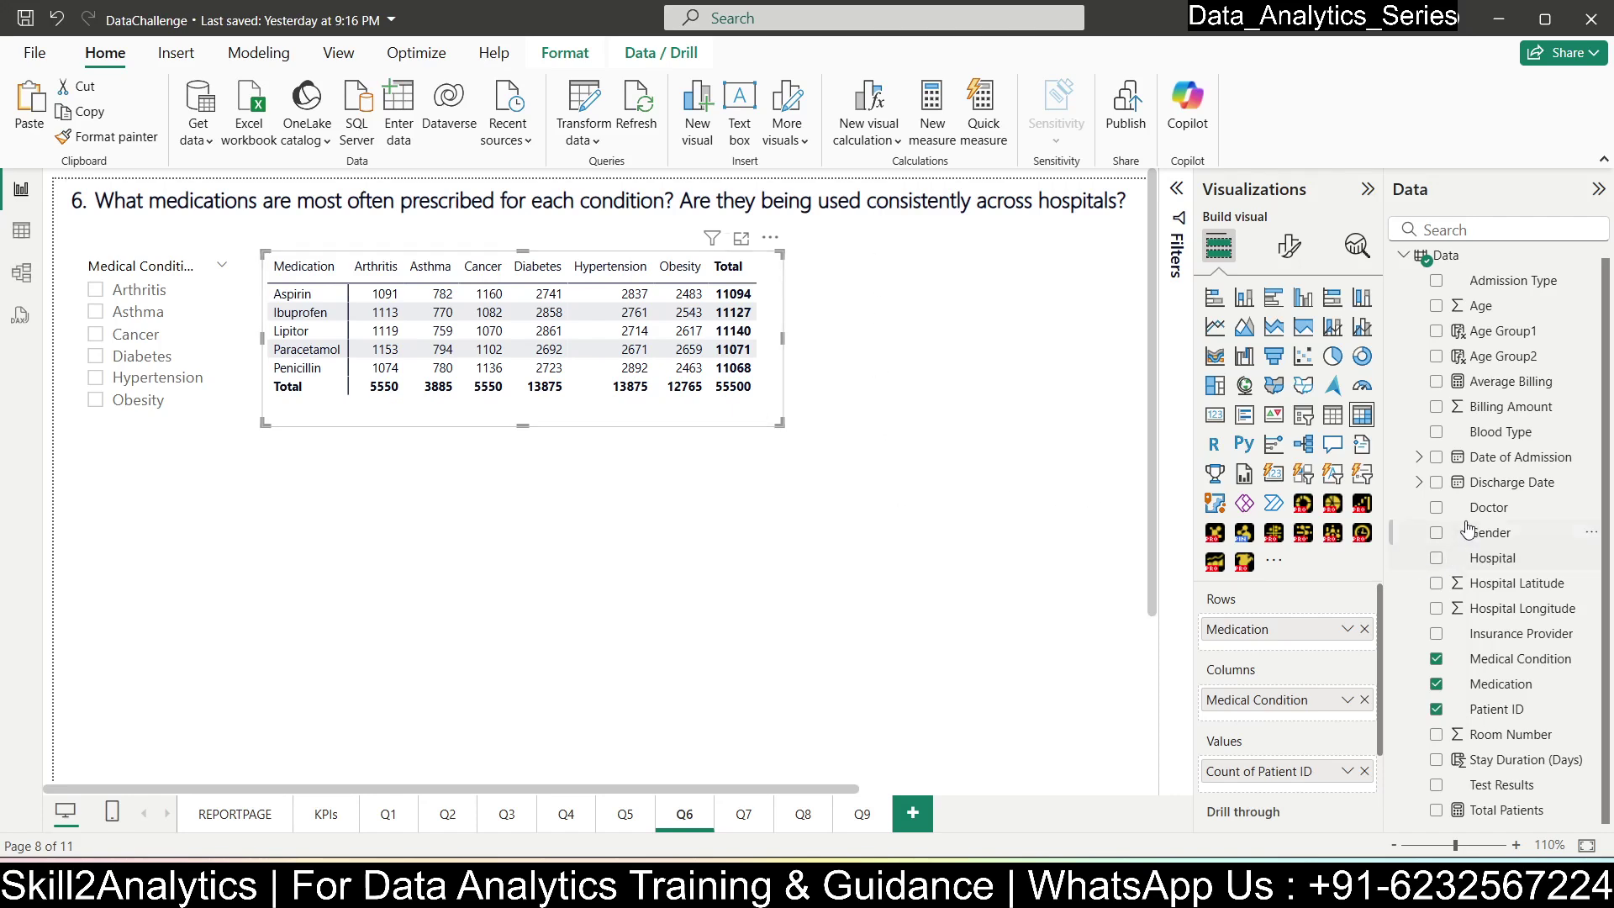
- Add Hospital as a second row level below Medication, enlarge the matrix and take all rows to the Hospital level
click(1437, 559)
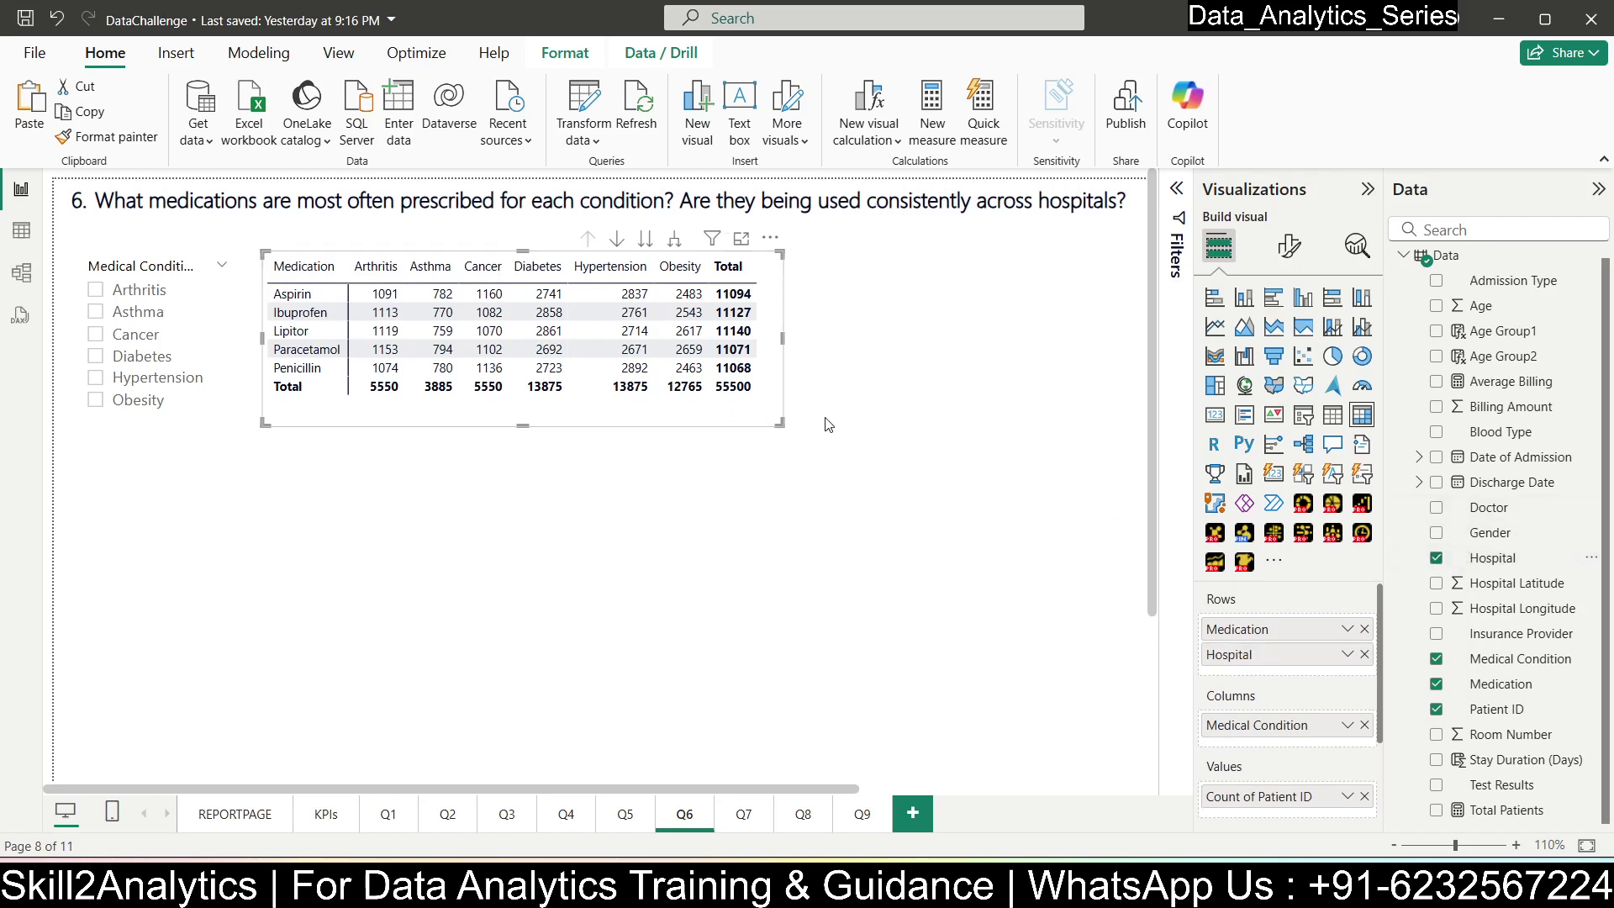
drag(779, 420, 940, 478)
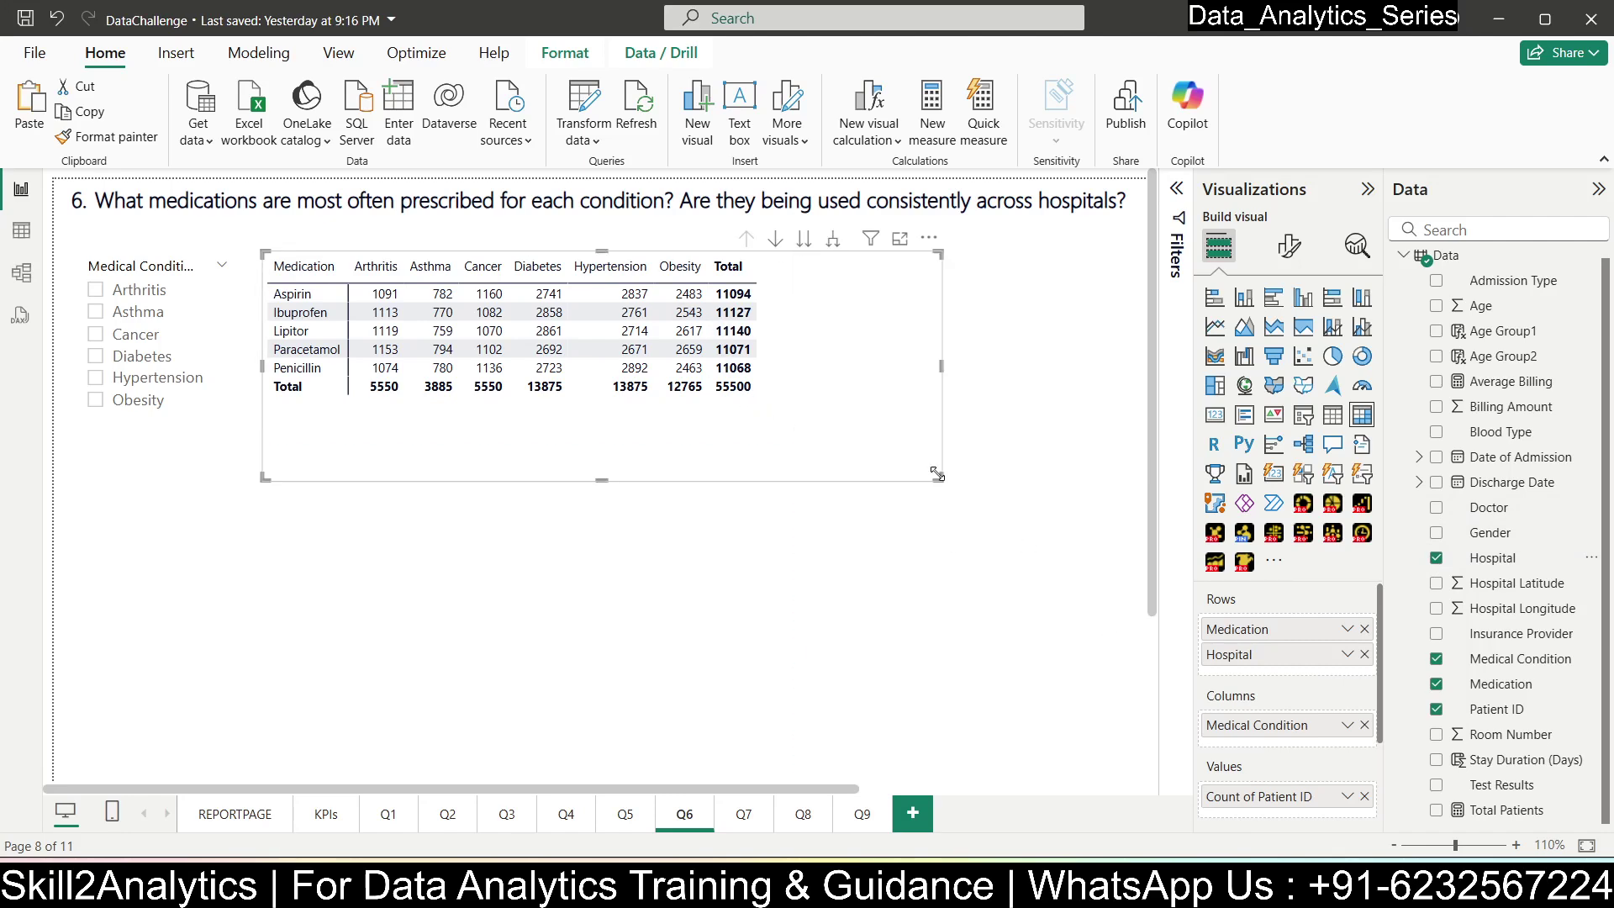
click(802, 240)
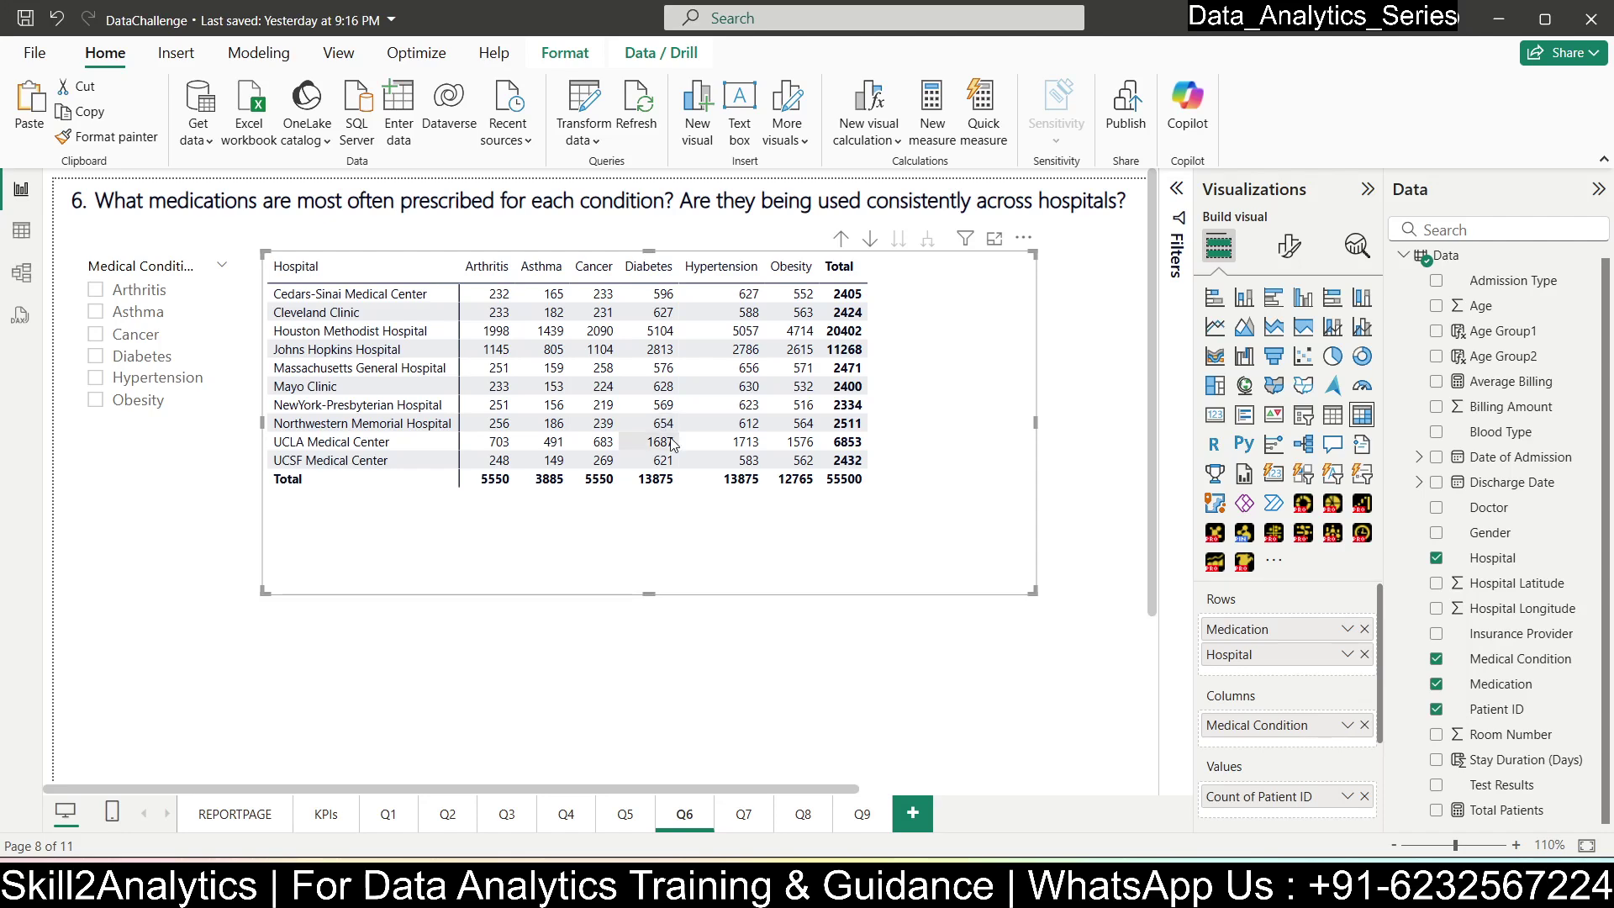
click(842, 240)
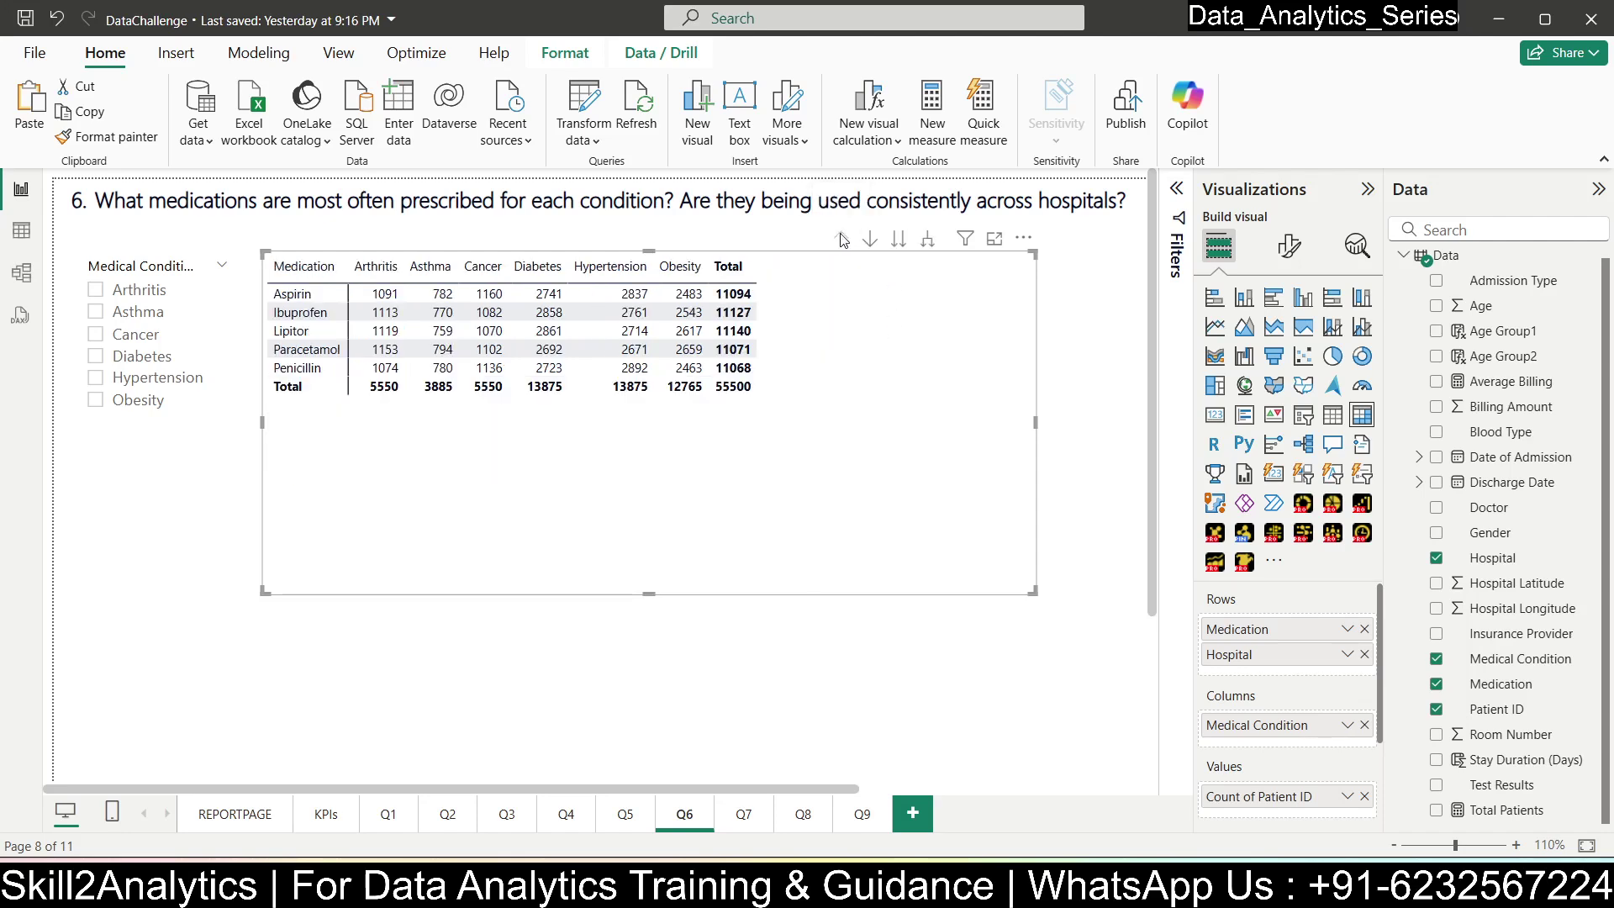
click(898, 244)
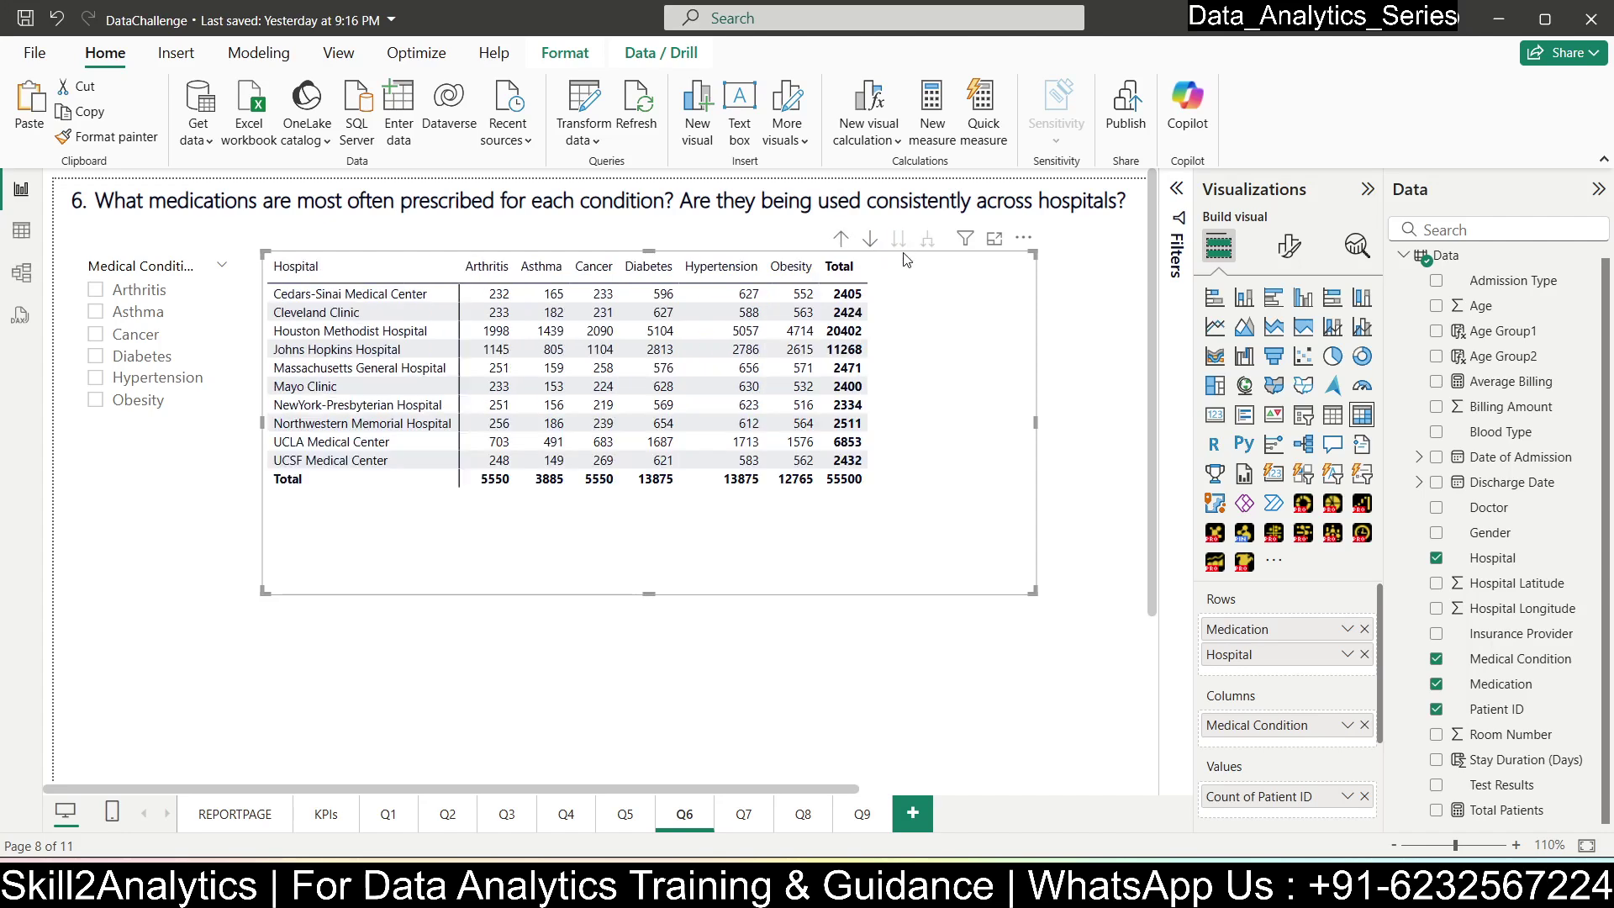
- On page Q7, fit the page to view and insert a Drill Down Scatter PRO visual, made narrower and taller
click(744, 816)
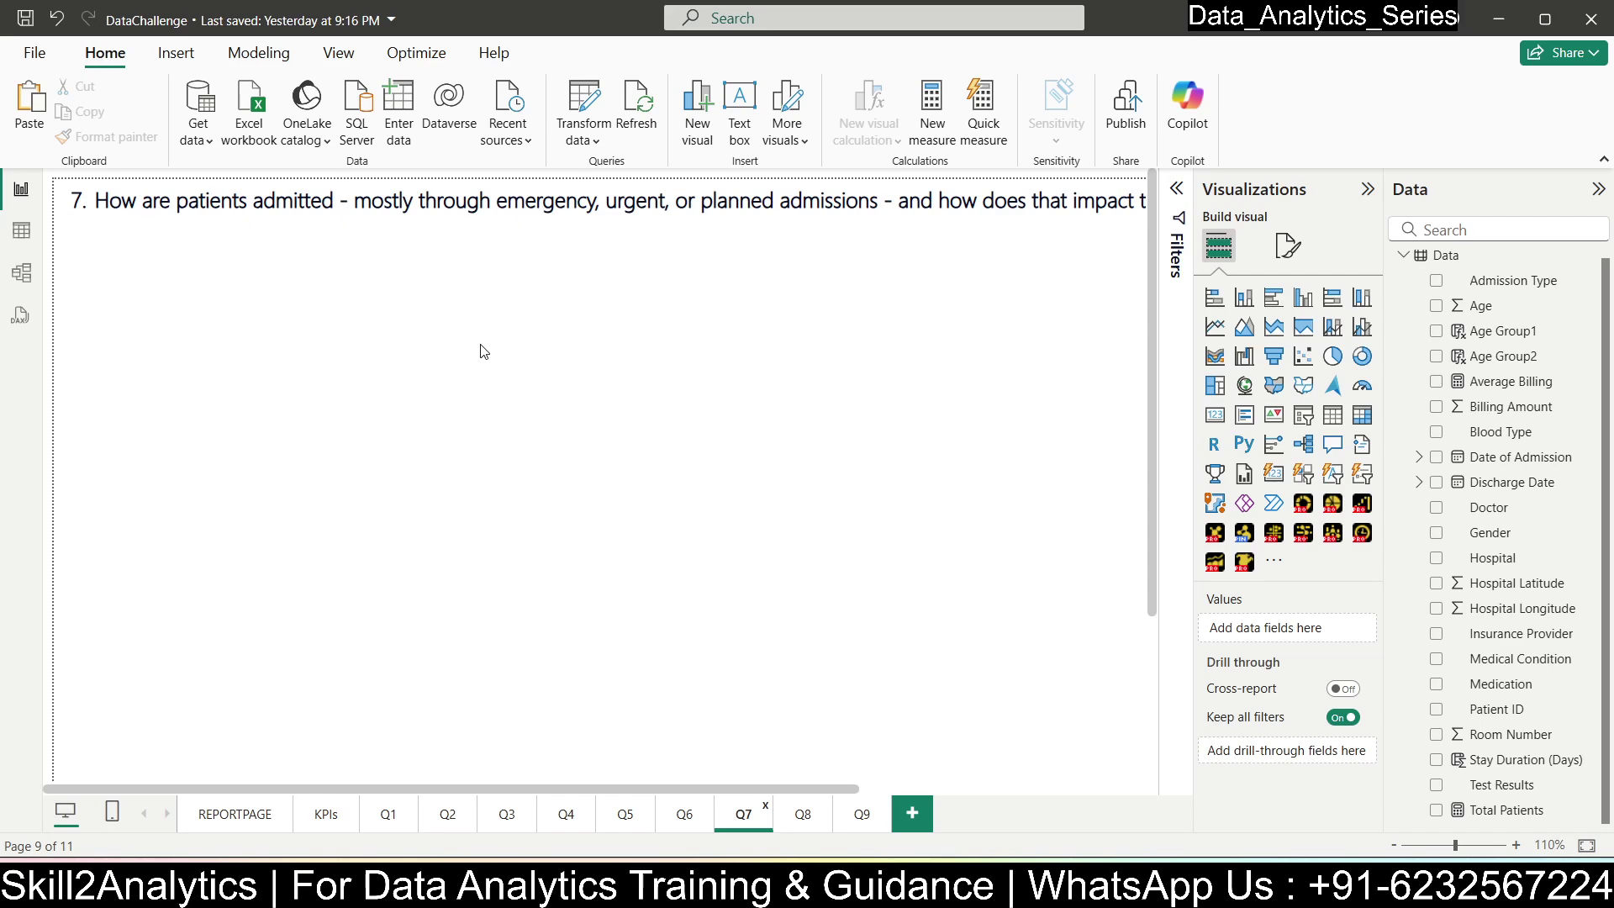
drag(614, 787, 340, 775)
click(1586, 845)
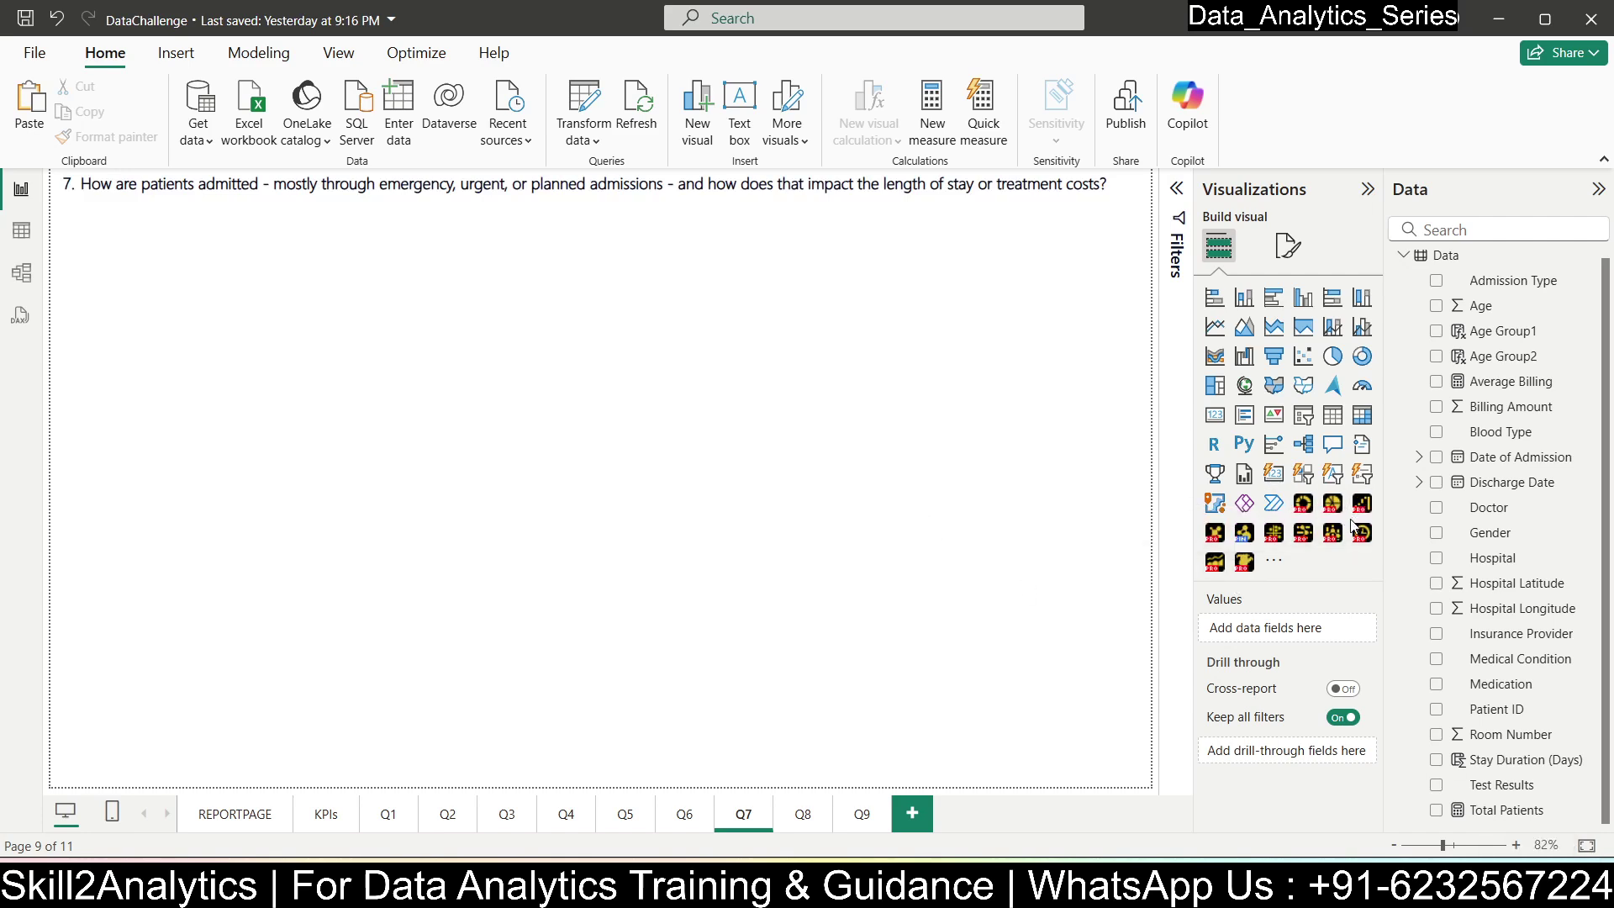
click(1272, 534)
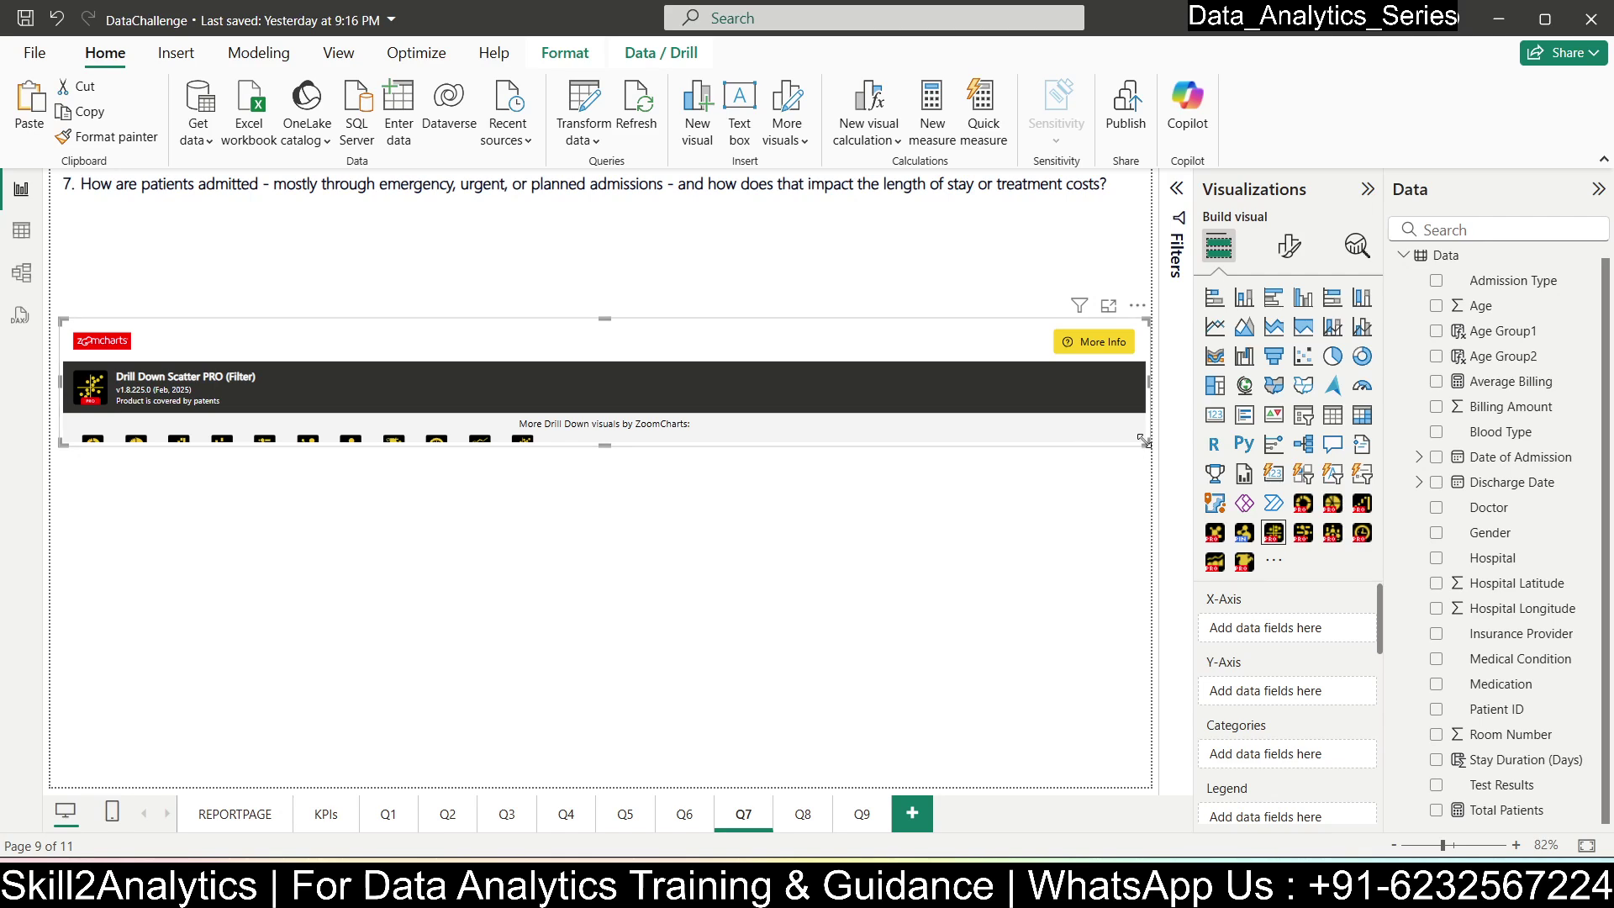
drag(1145, 443, 864, 663)
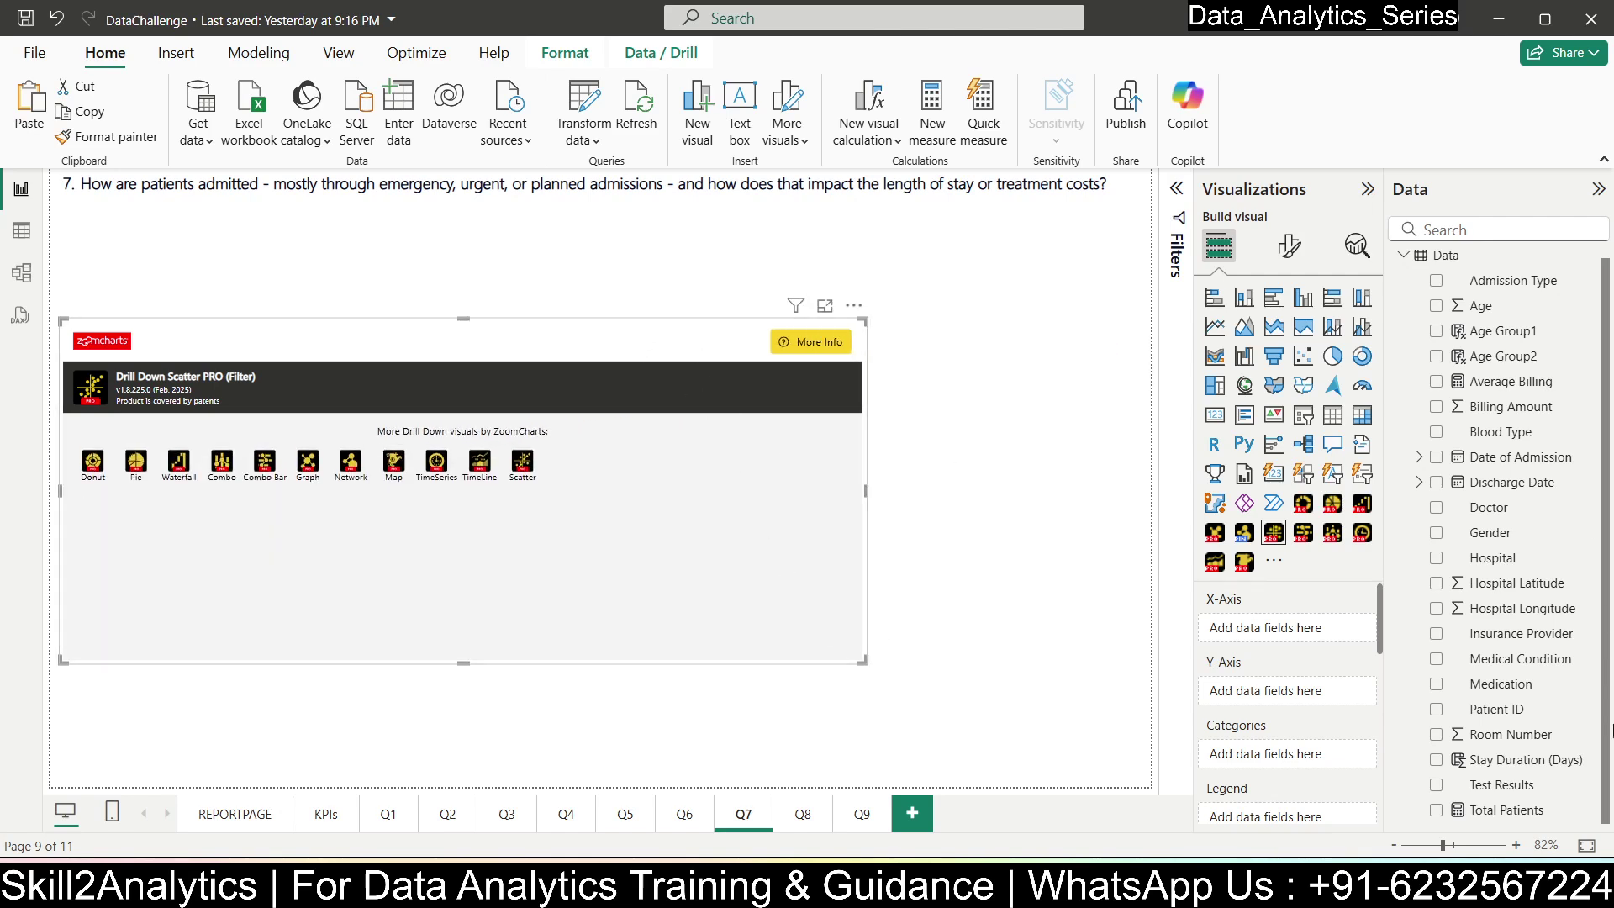
- Plot Stay Duration (Days) on the X-axis against Average Billing on the Y-axis, with Admission Type as the categories
click(1437, 760)
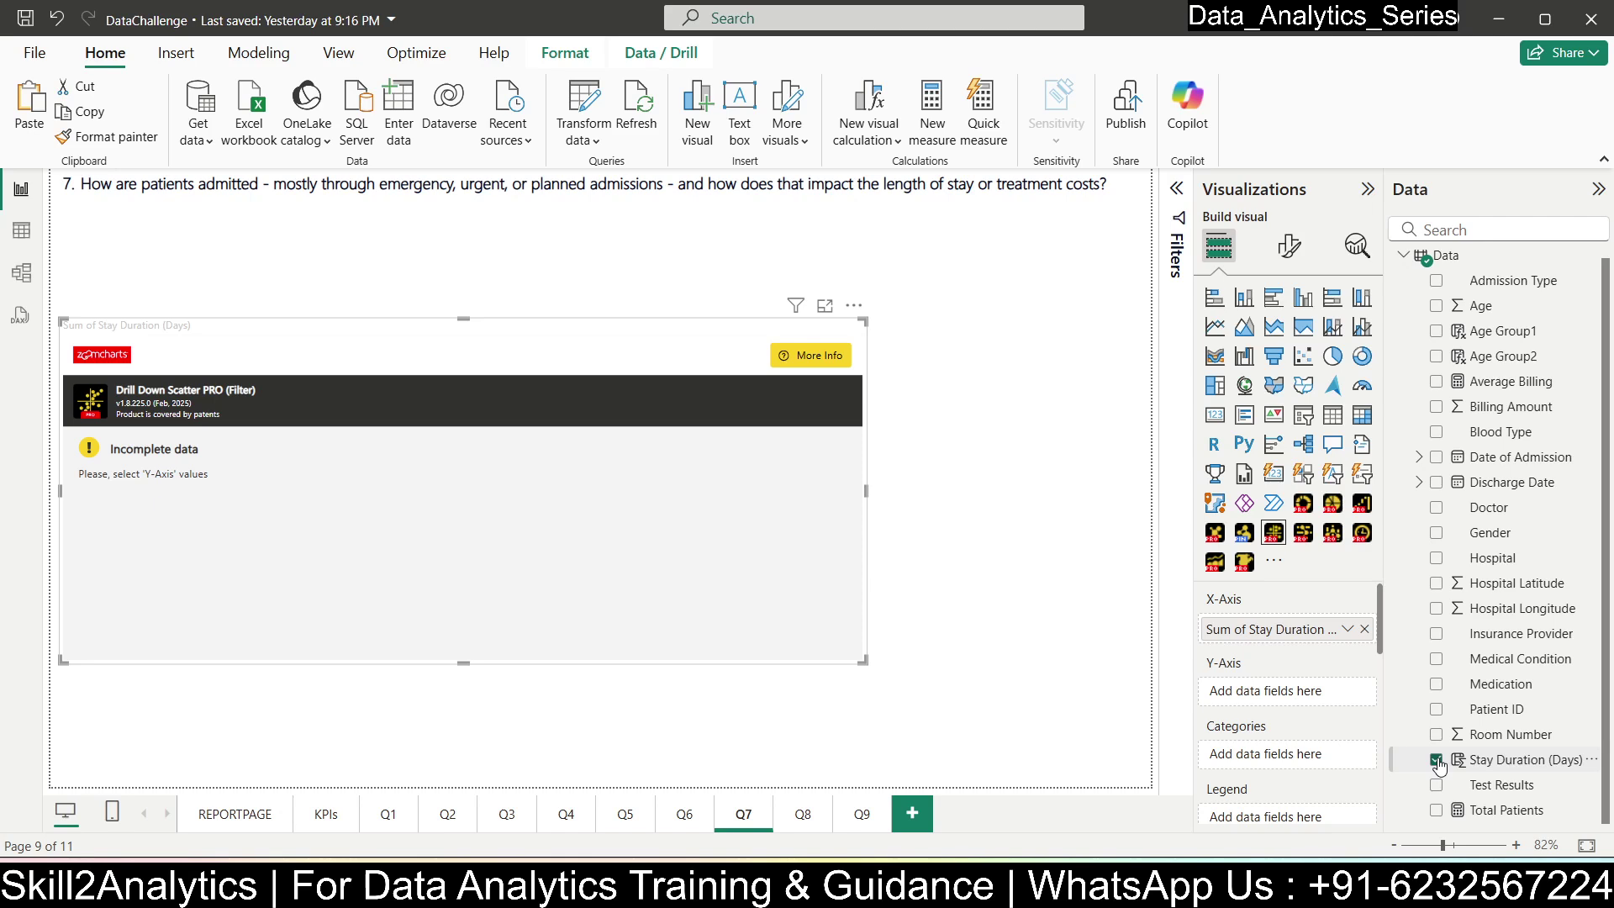
click(1436, 383)
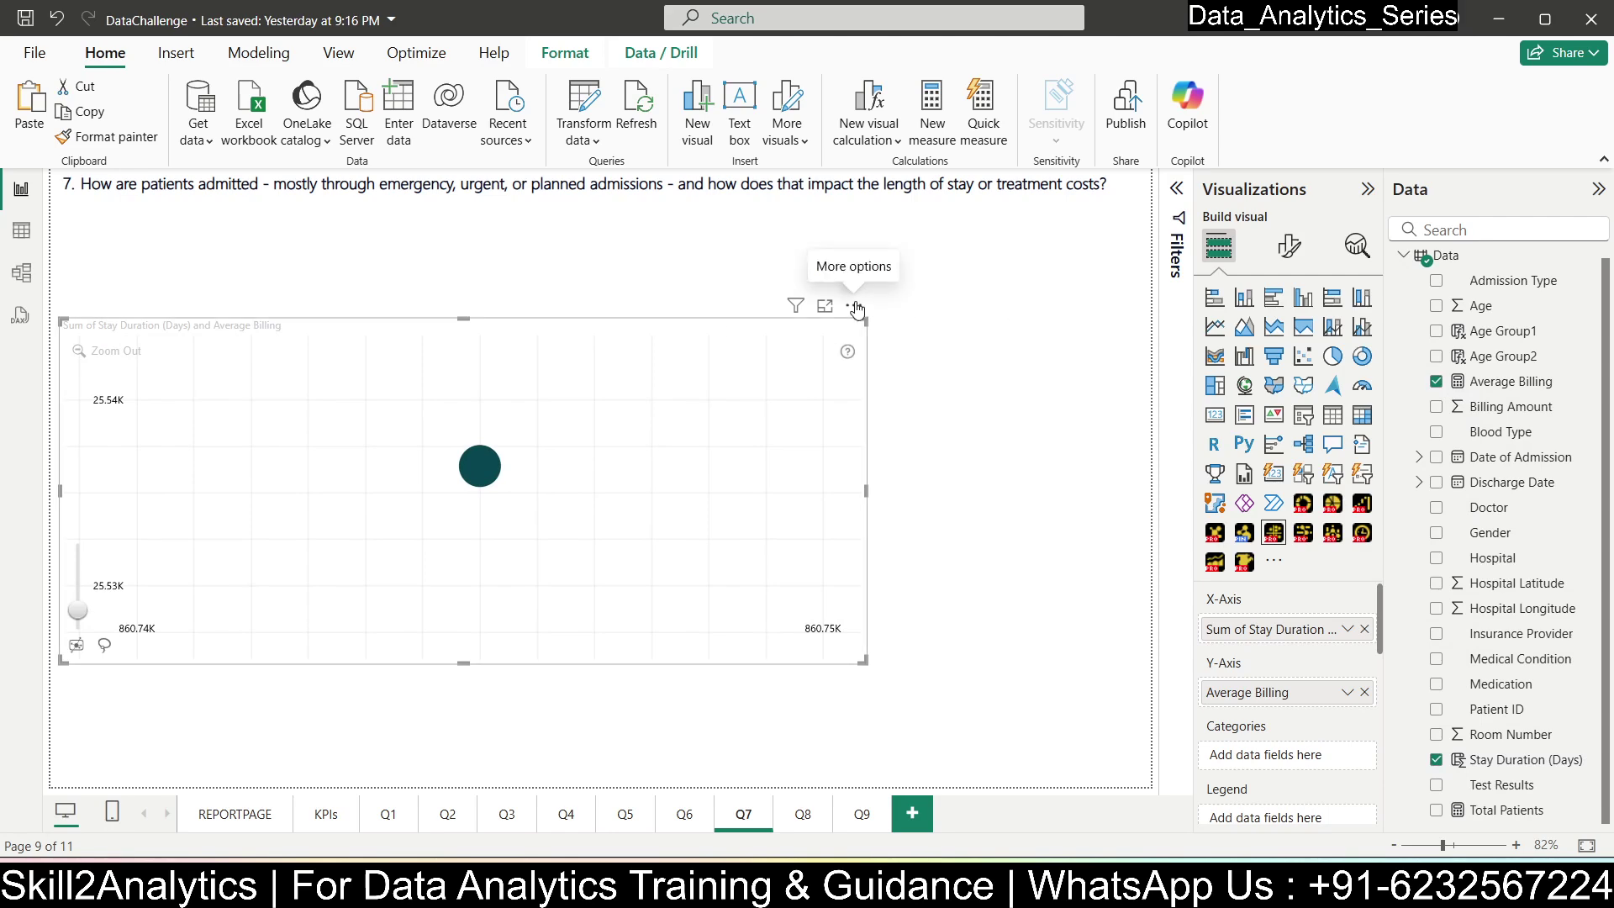
drag(870, 309, 885, 235)
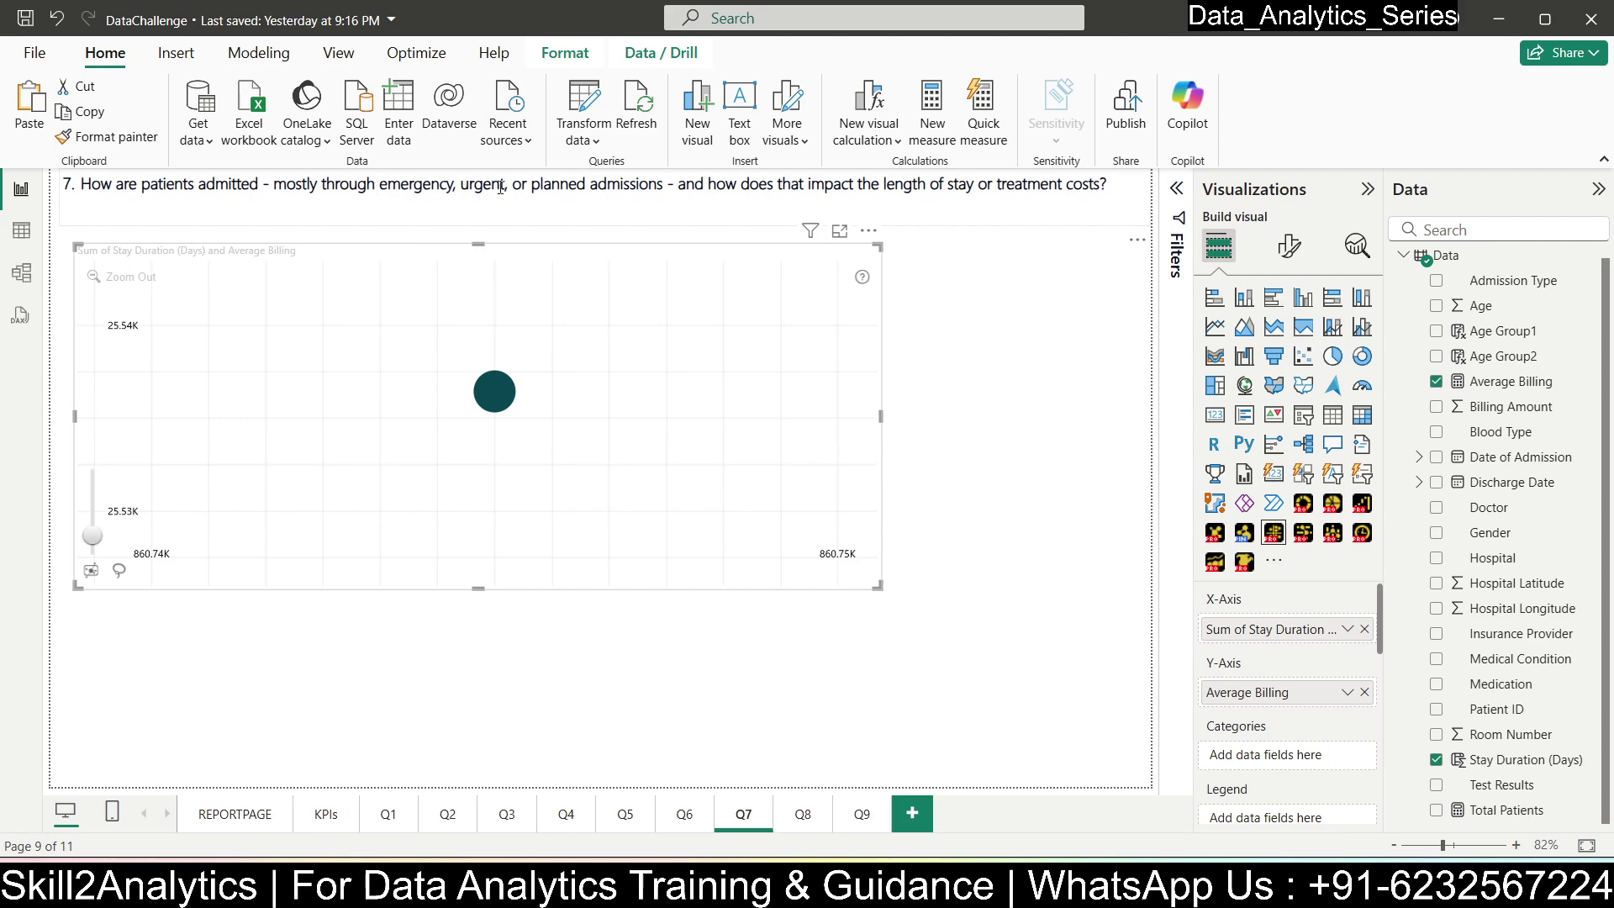
click(1436, 280)
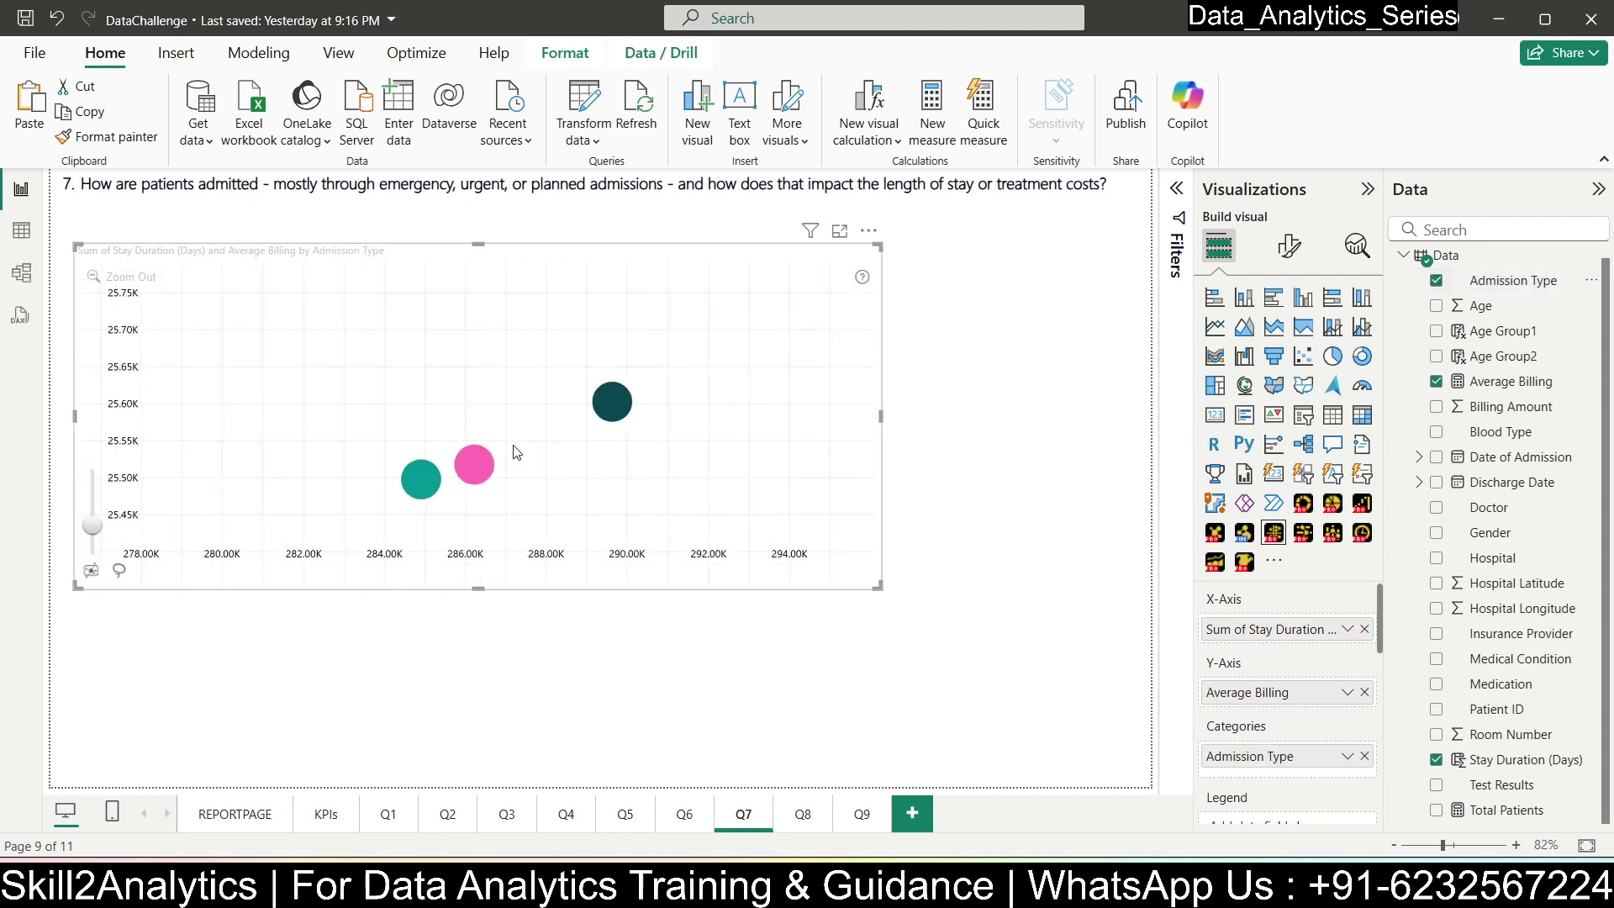
- Enlarge the scatter visual and position it just below the Q7 question heading
scroll(516, 452, up, 2)
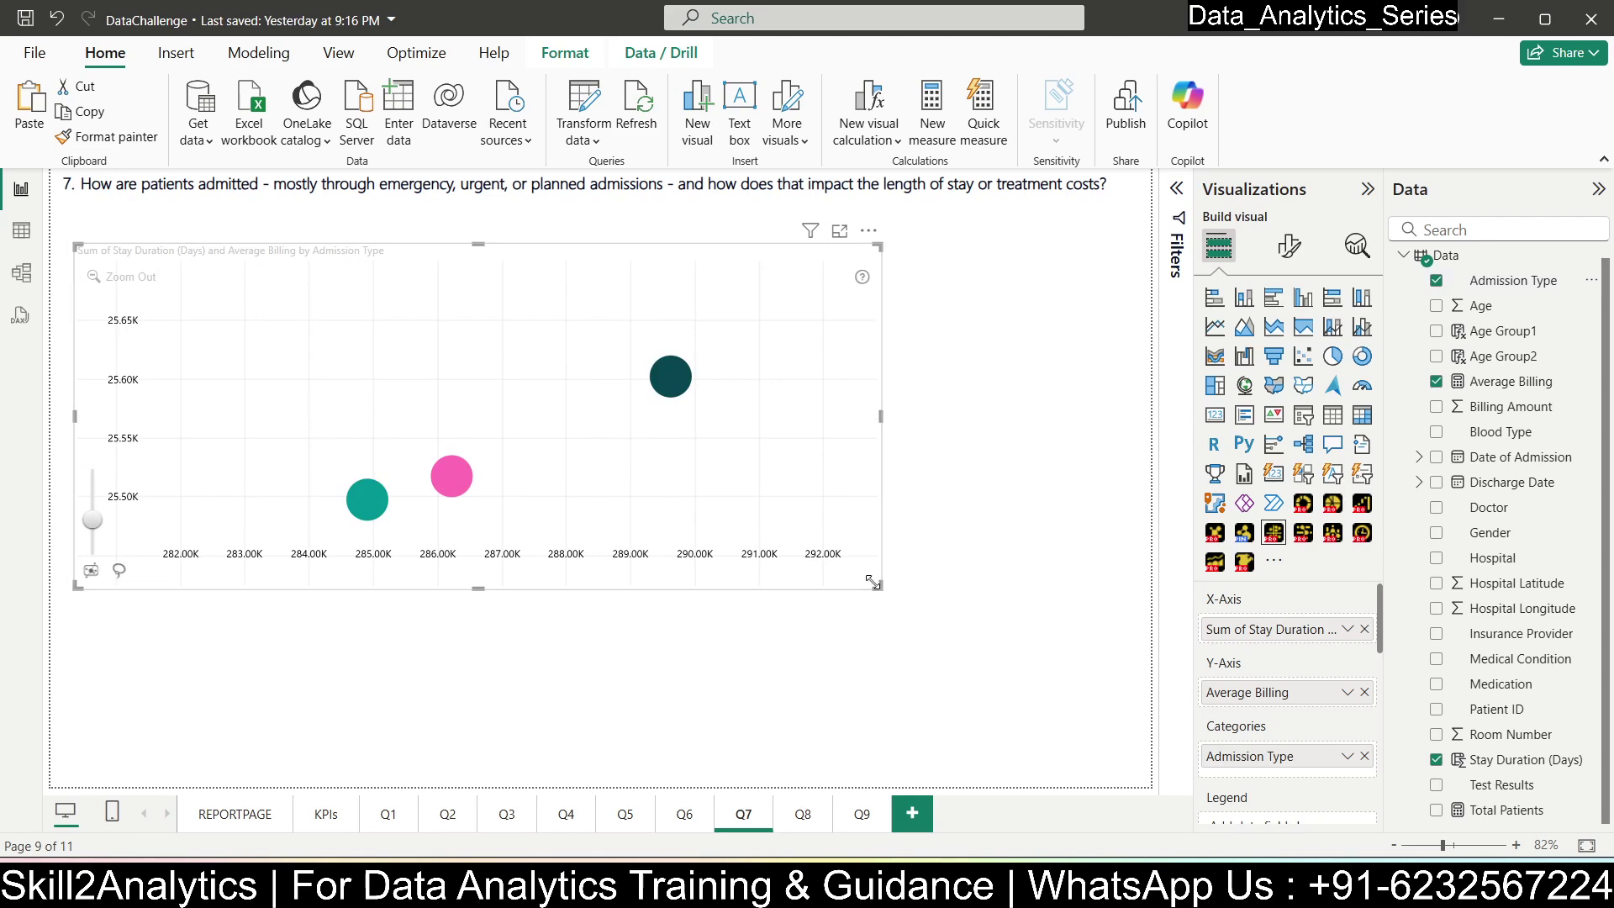
drag(878, 586, 935, 697)
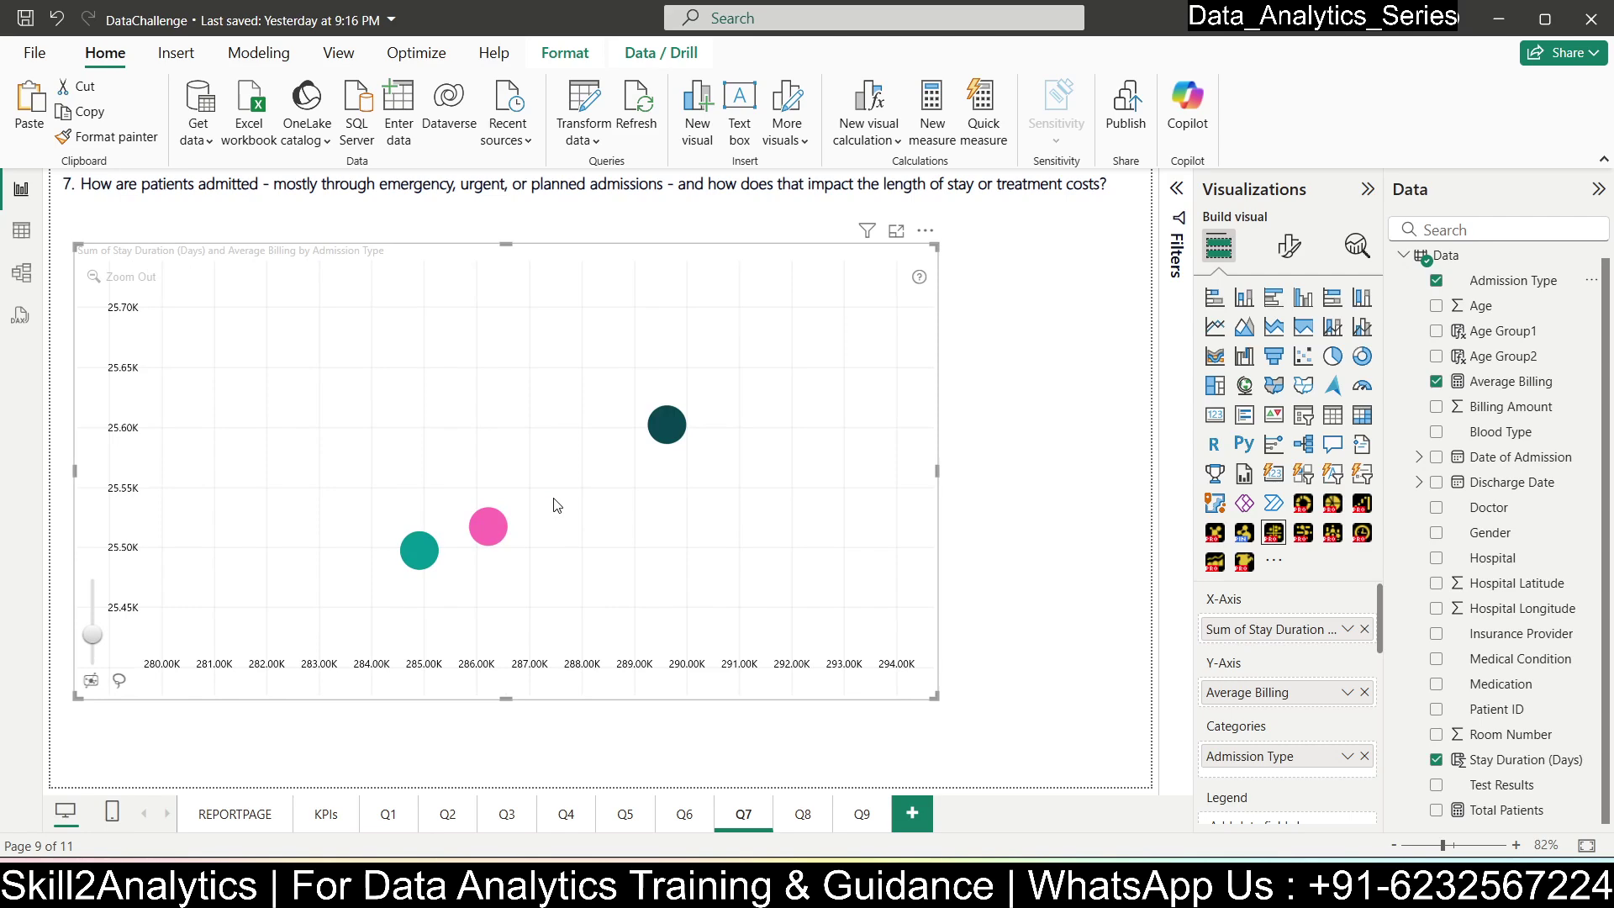
scroll(553, 497, down, 2)
drag(924, 244, 918, 227)
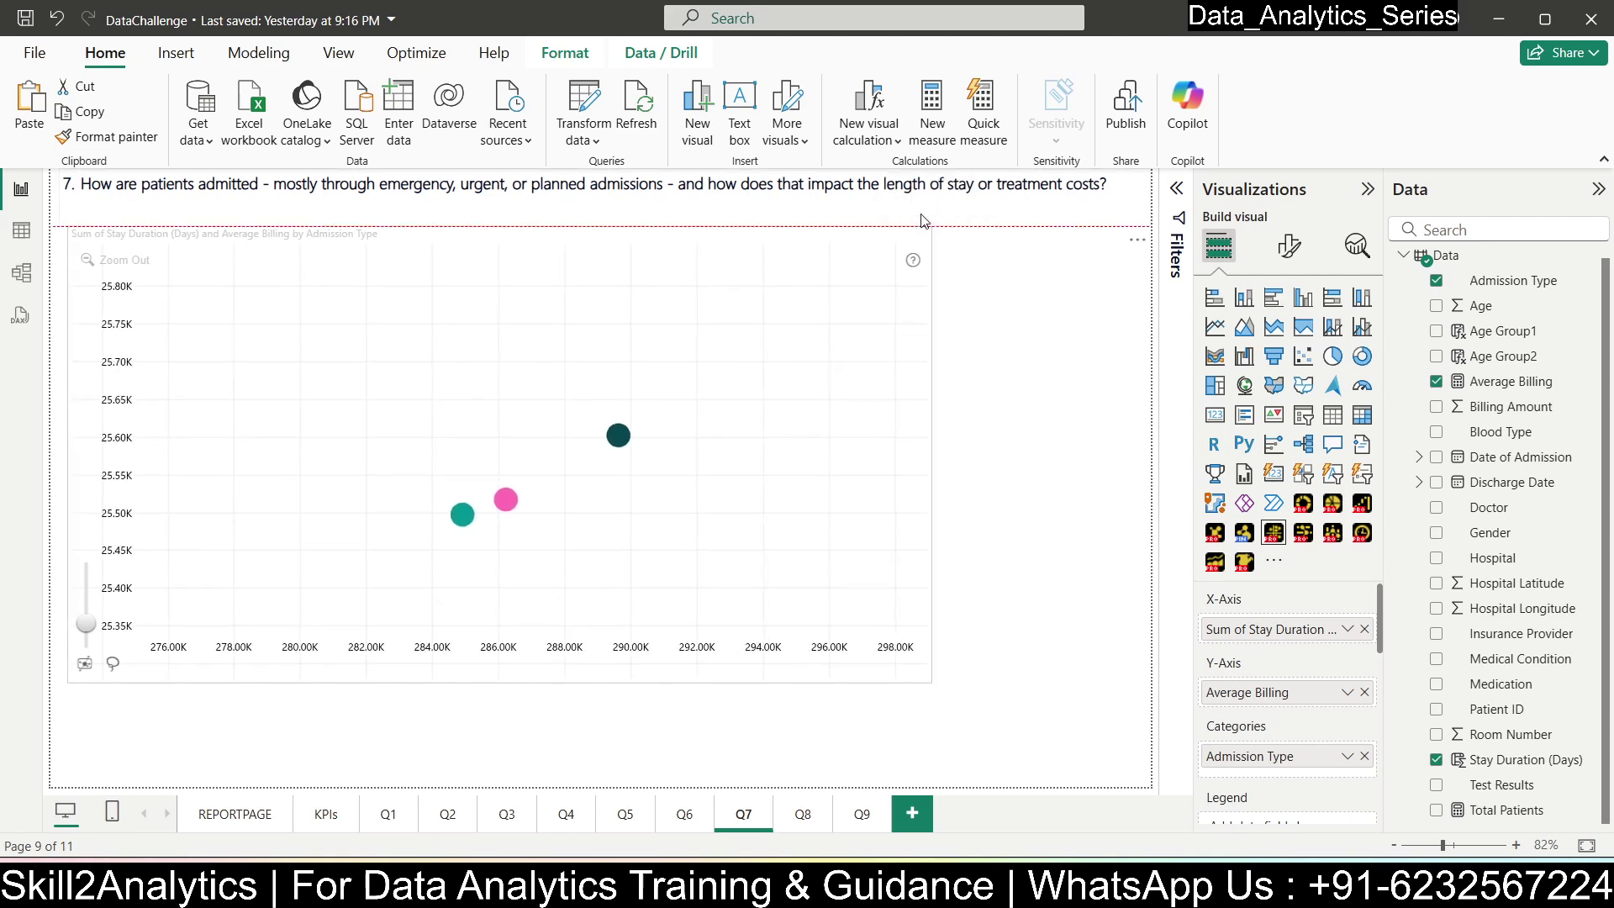
- Convert the visual to a standard scatter chart, set Stay Duration (Days) to Average, and restore the Drill Down Scatter PRO type
click(1303, 356)
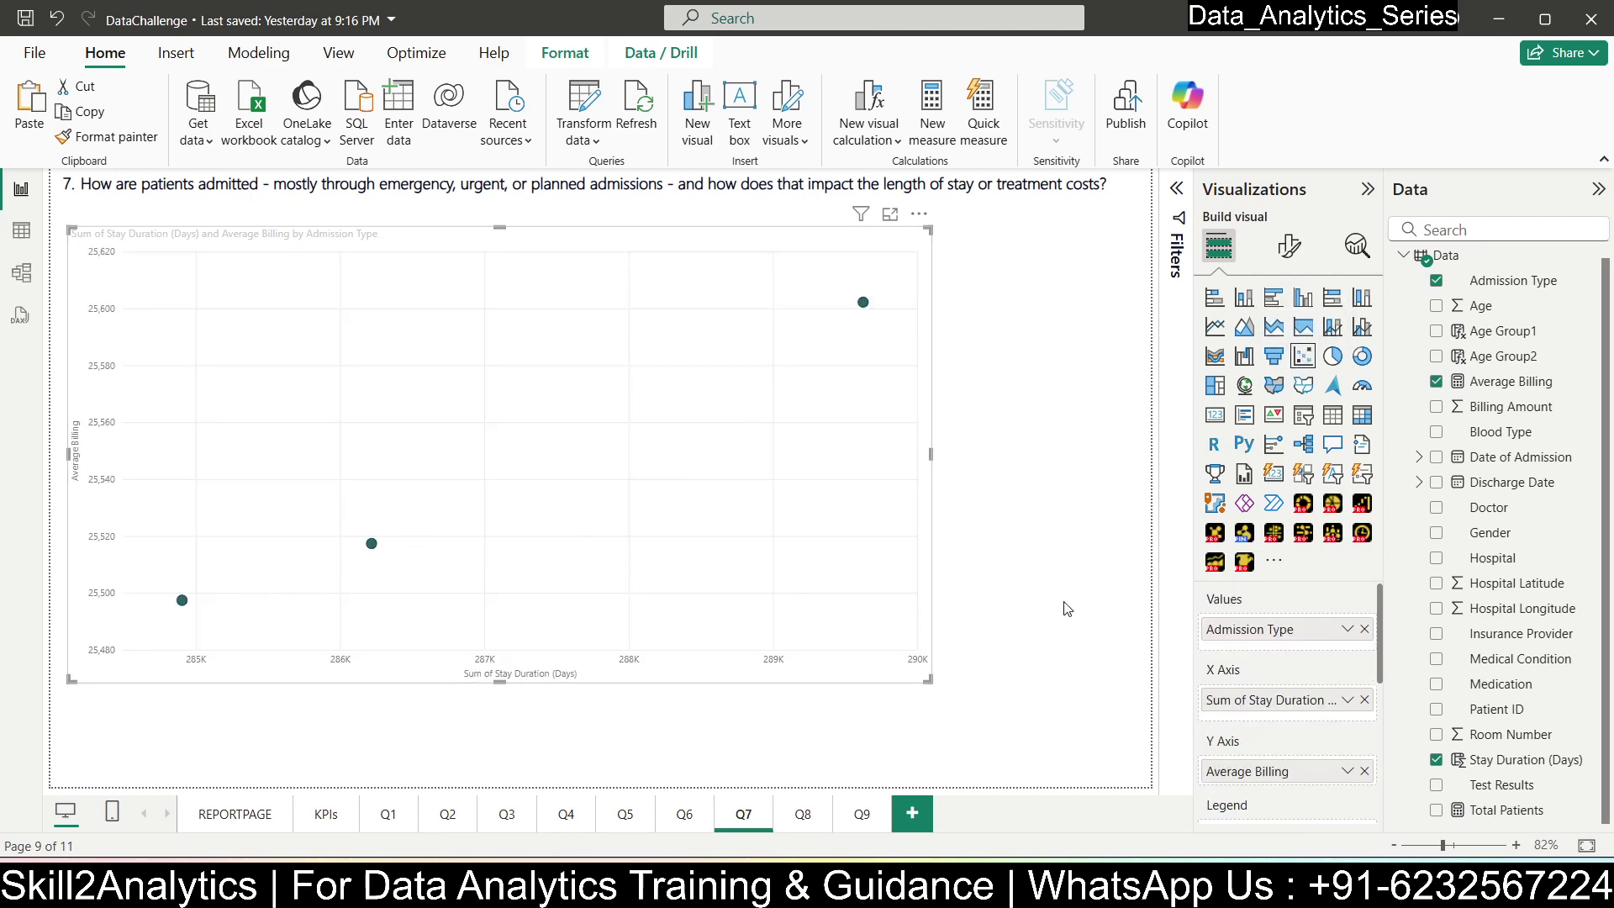
click(1345, 701)
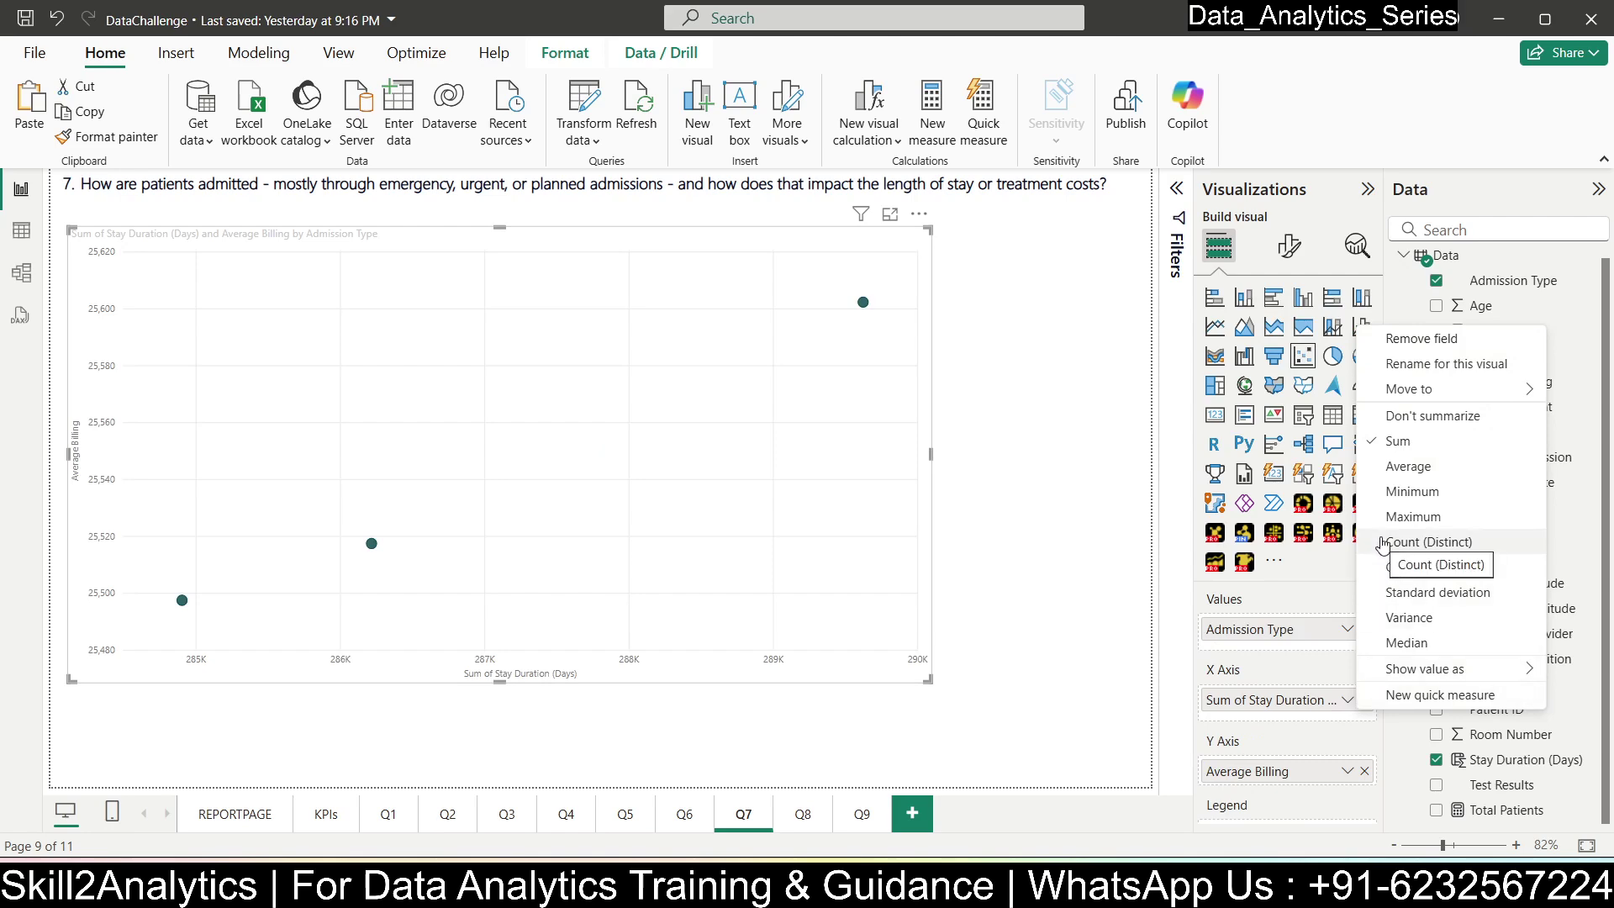
click(1397, 467)
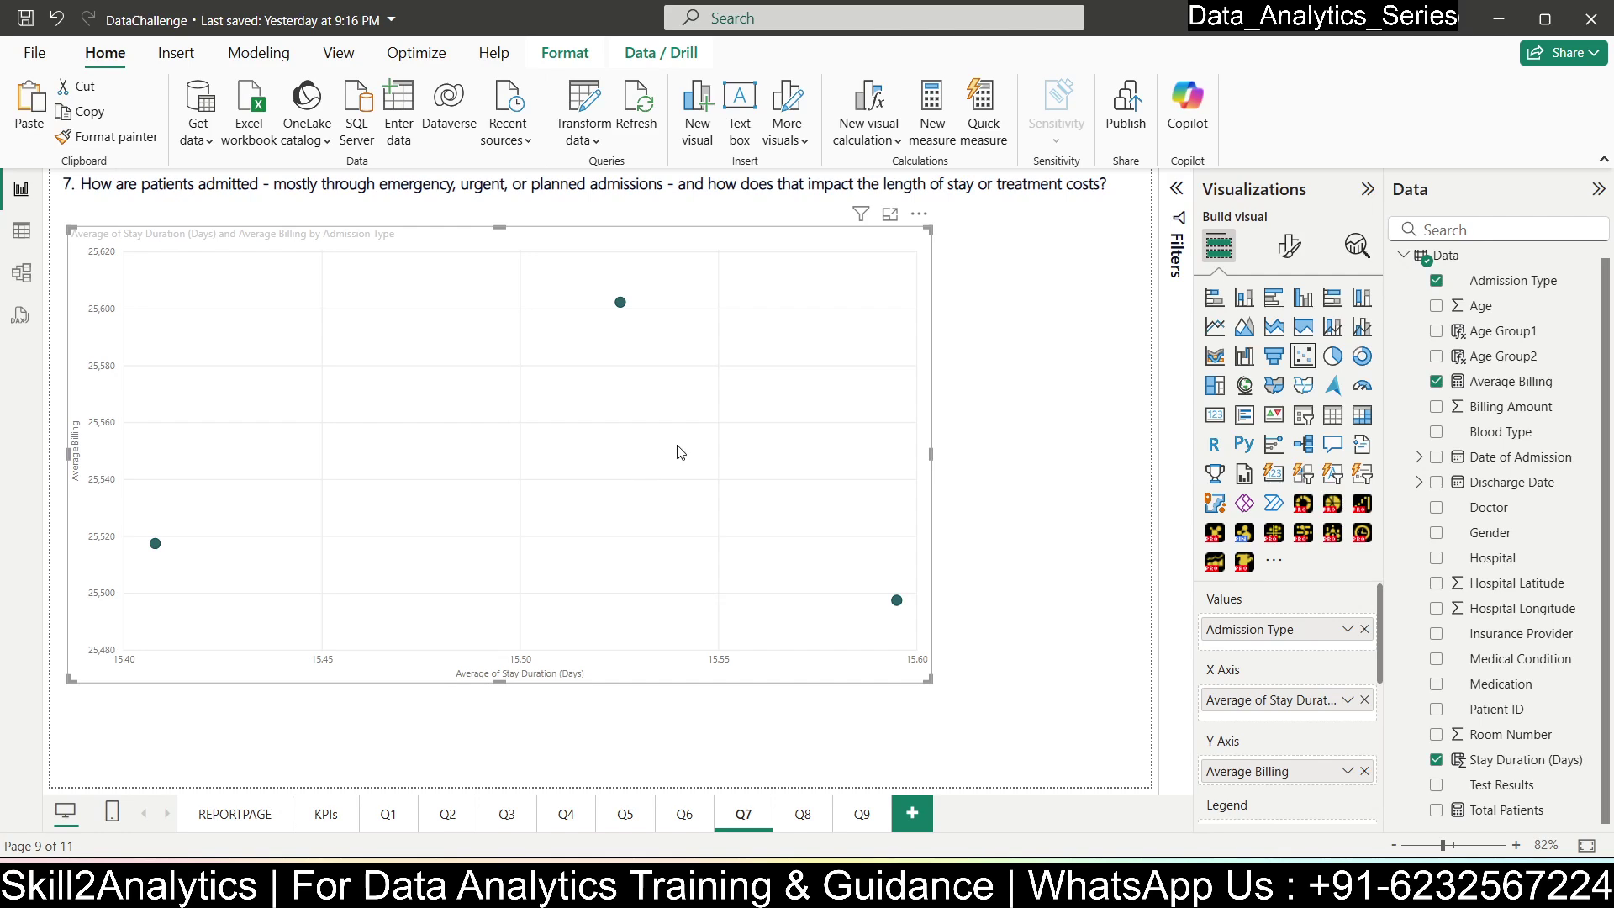
click(1274, 534)
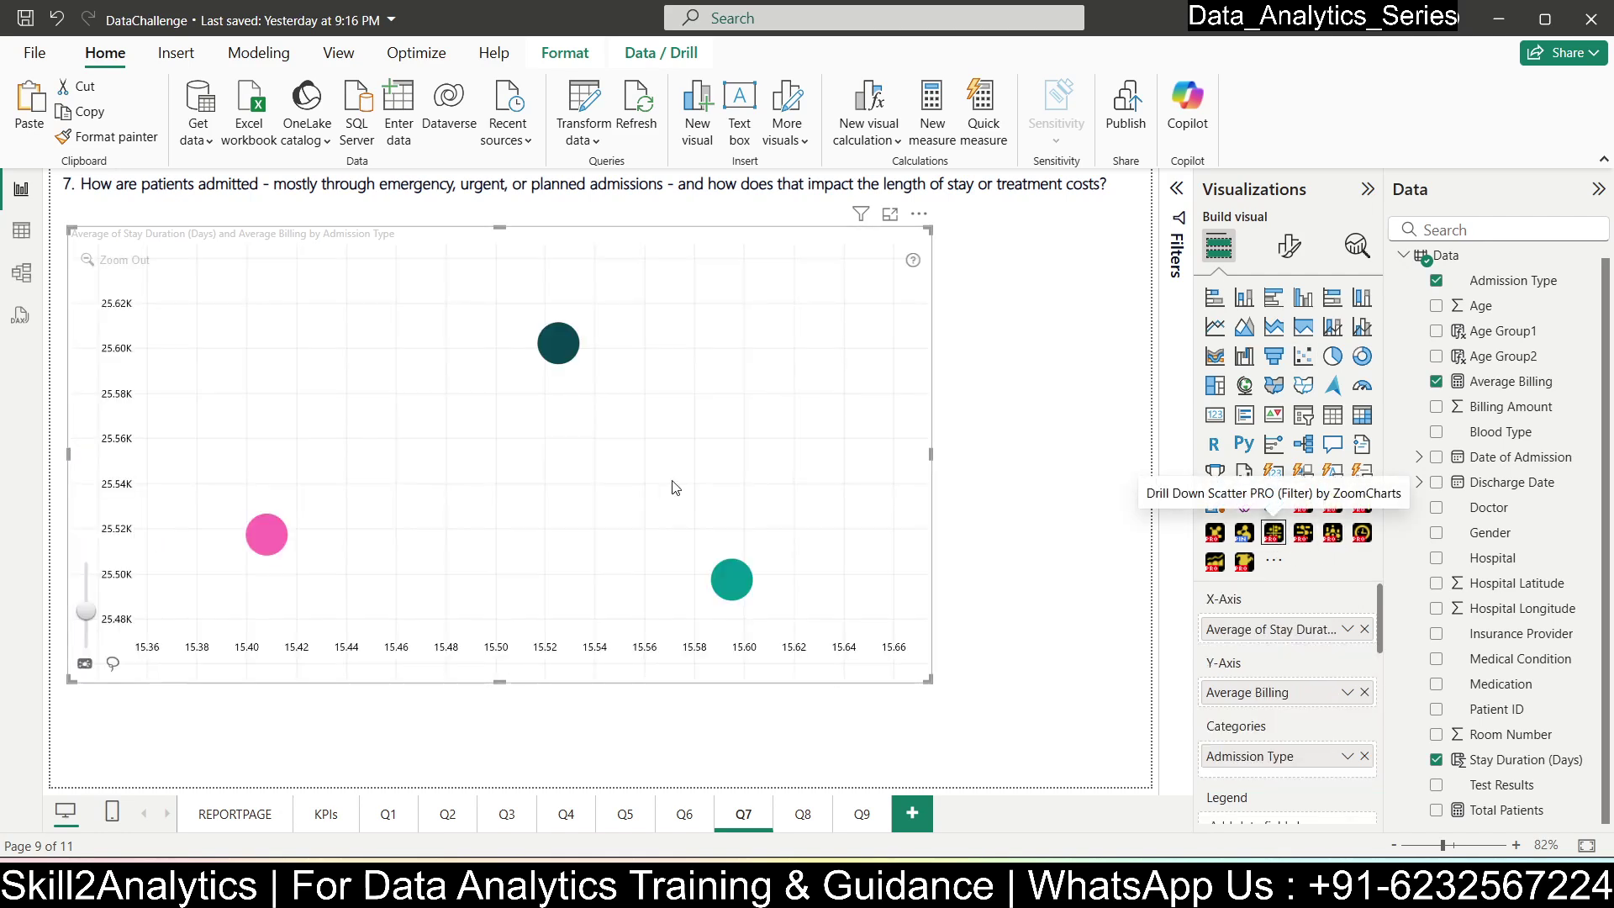
scroll(452, 458, up, 2)
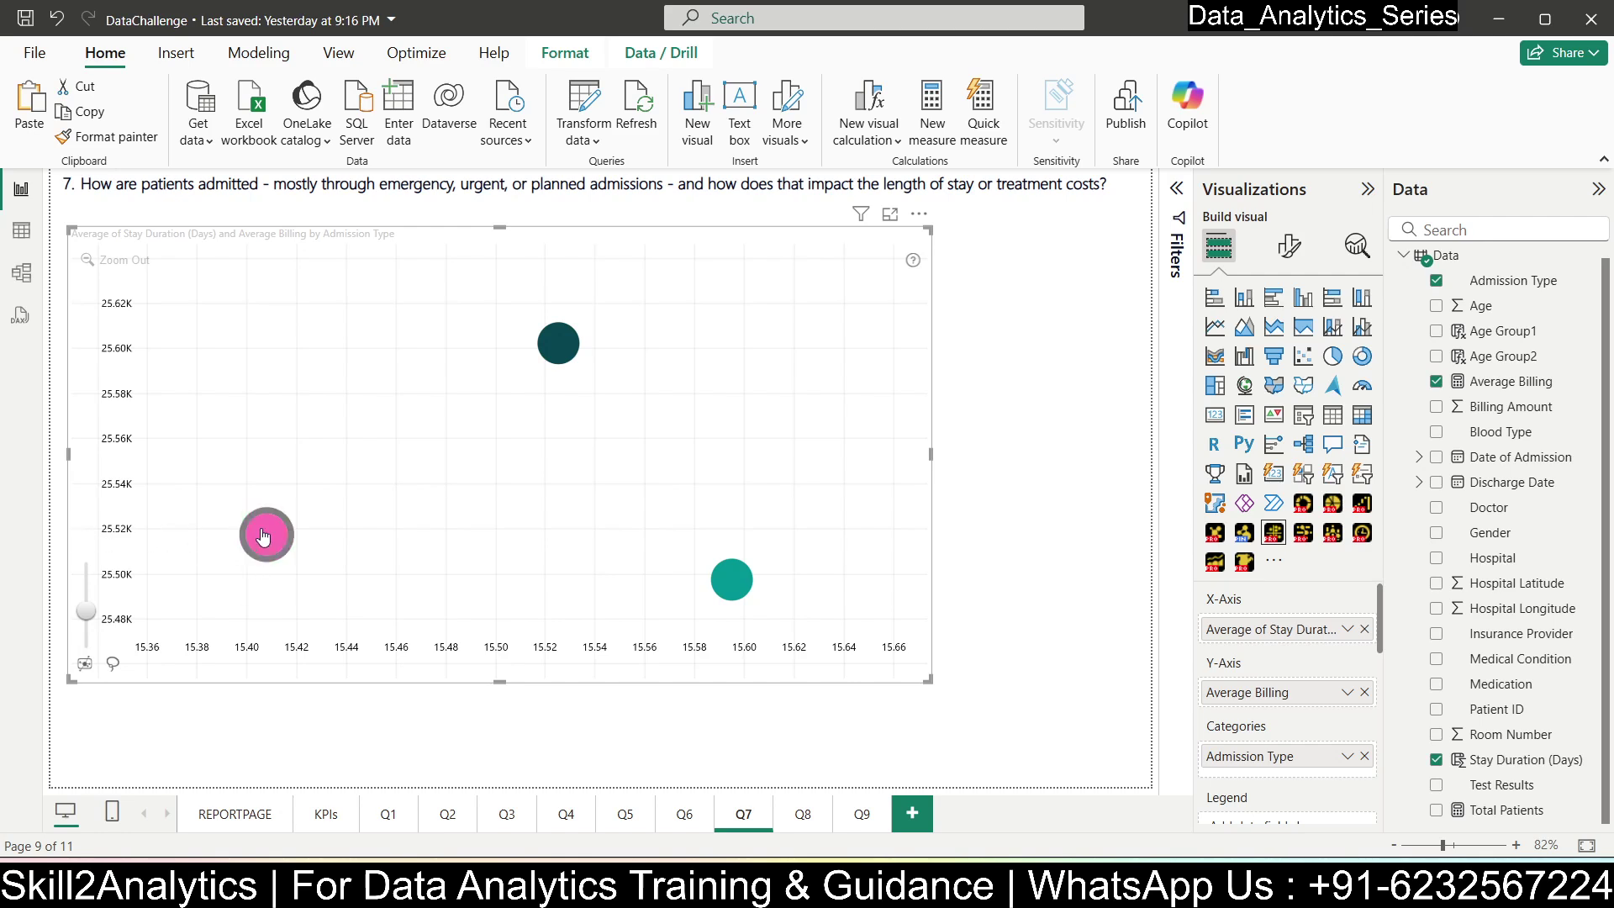
mouse_move(263, 536)
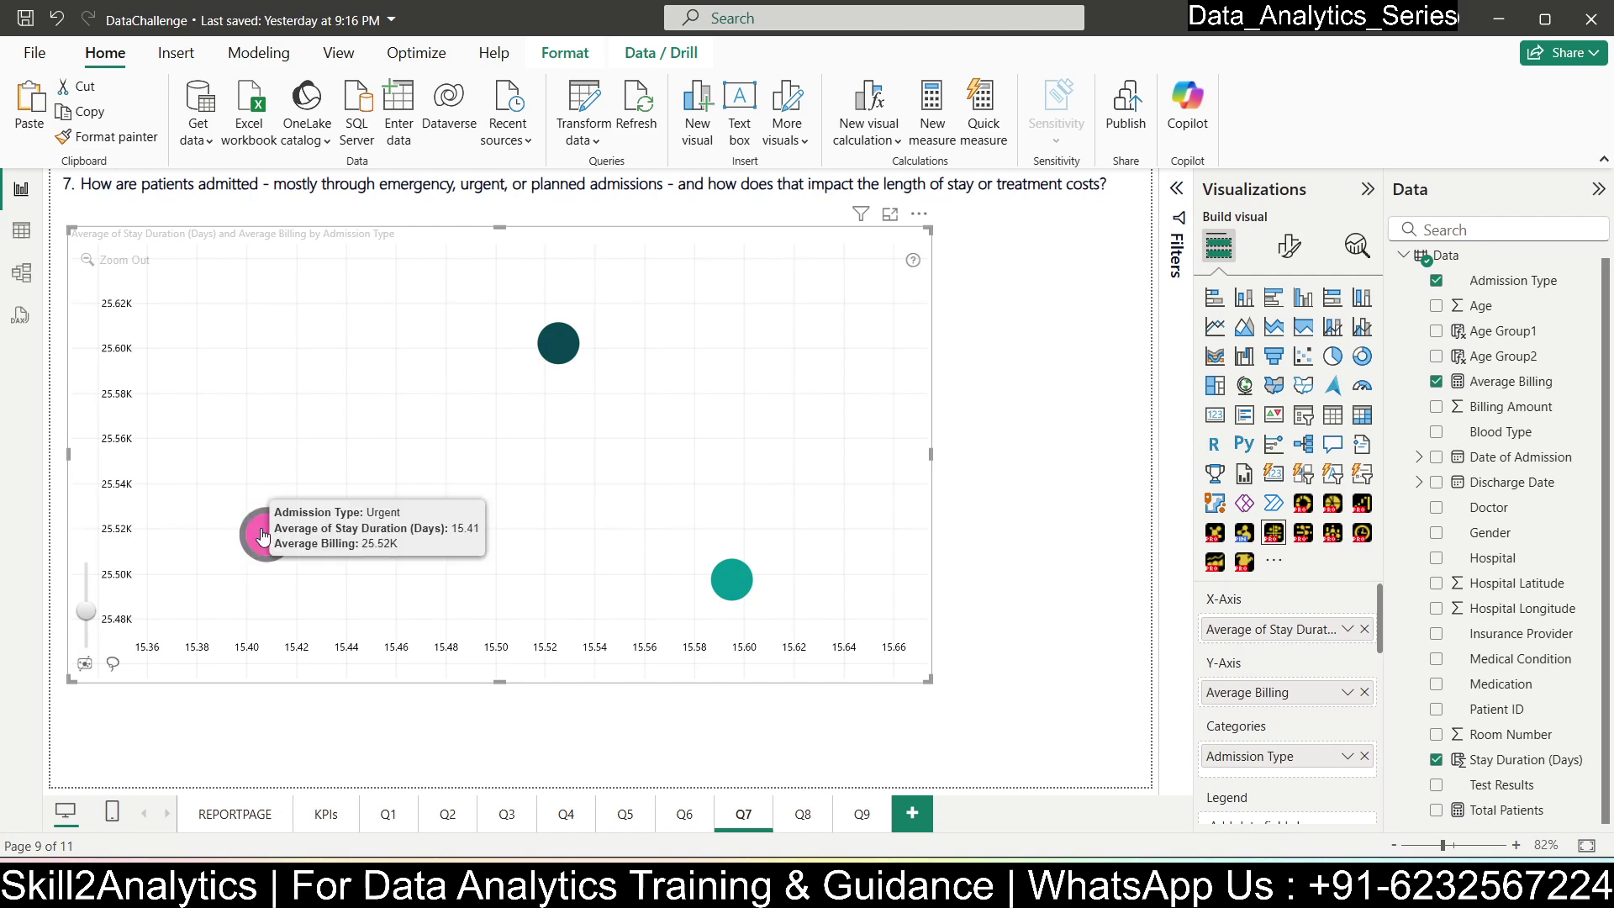
- Examine the average stay duration and average billing behind the admission type bubbles on the Q7 scatter chart
mouse_move(568, 343)
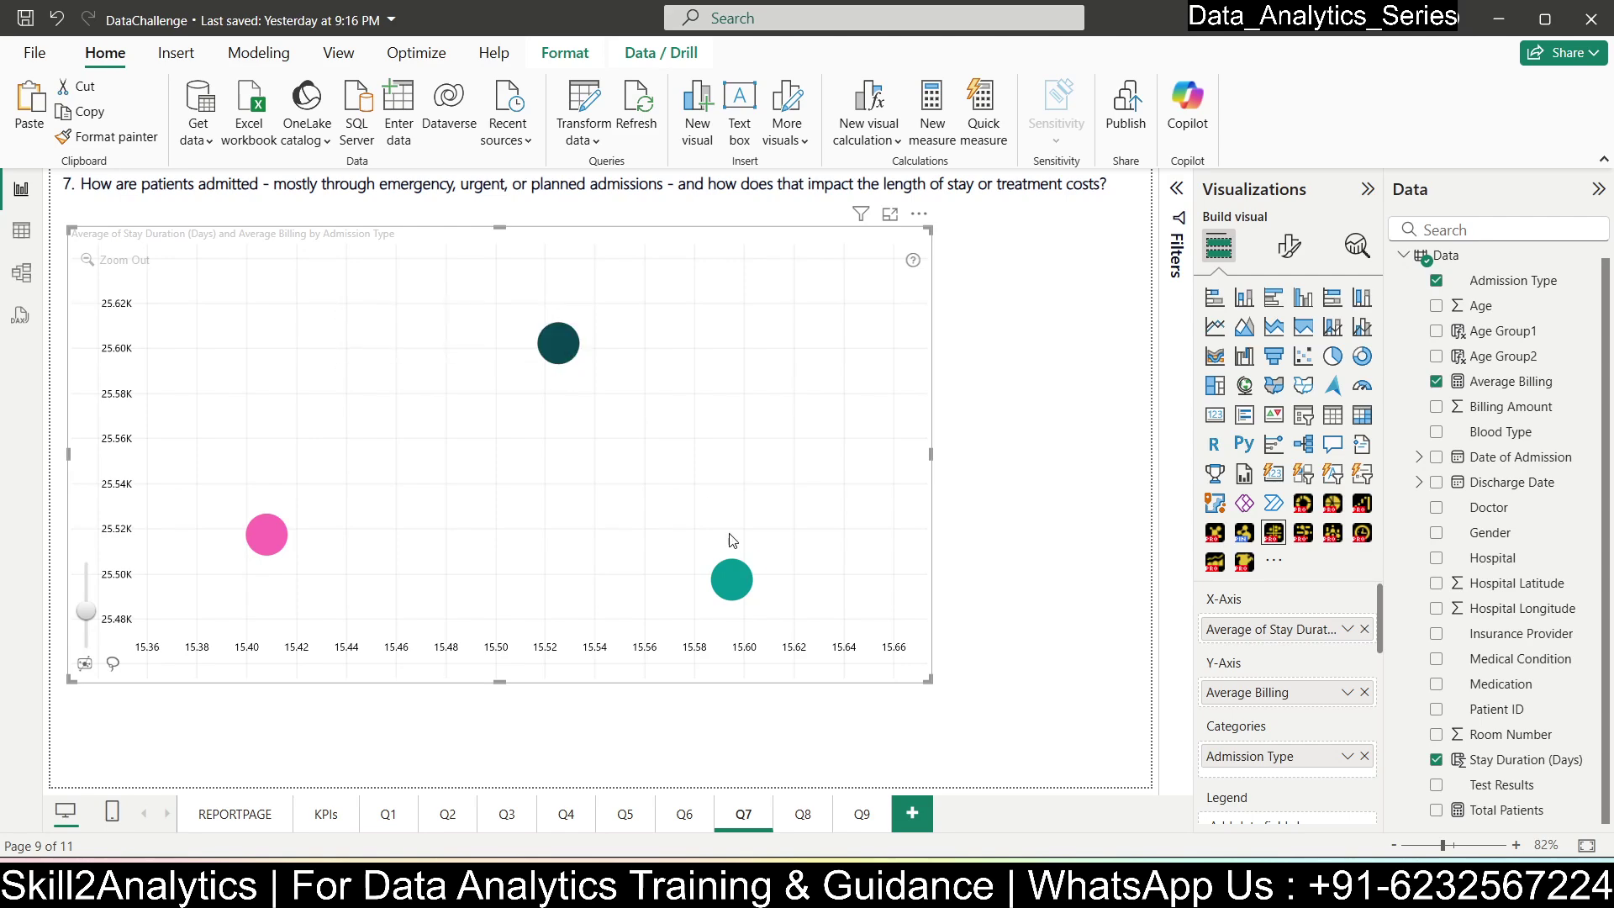
mouse_move(740, 596)
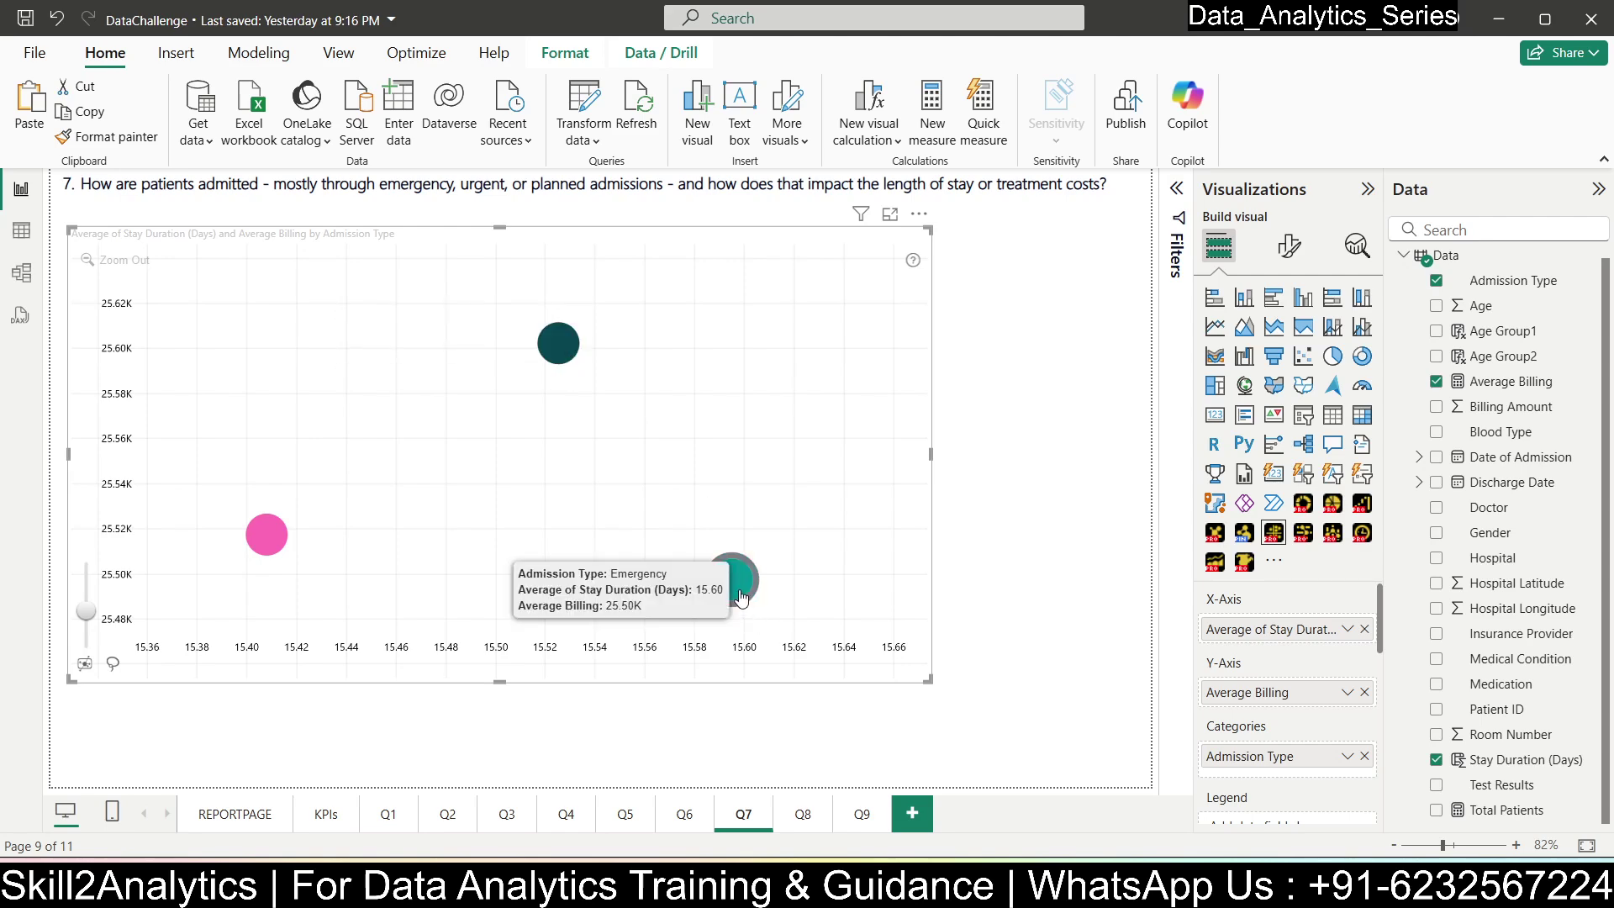
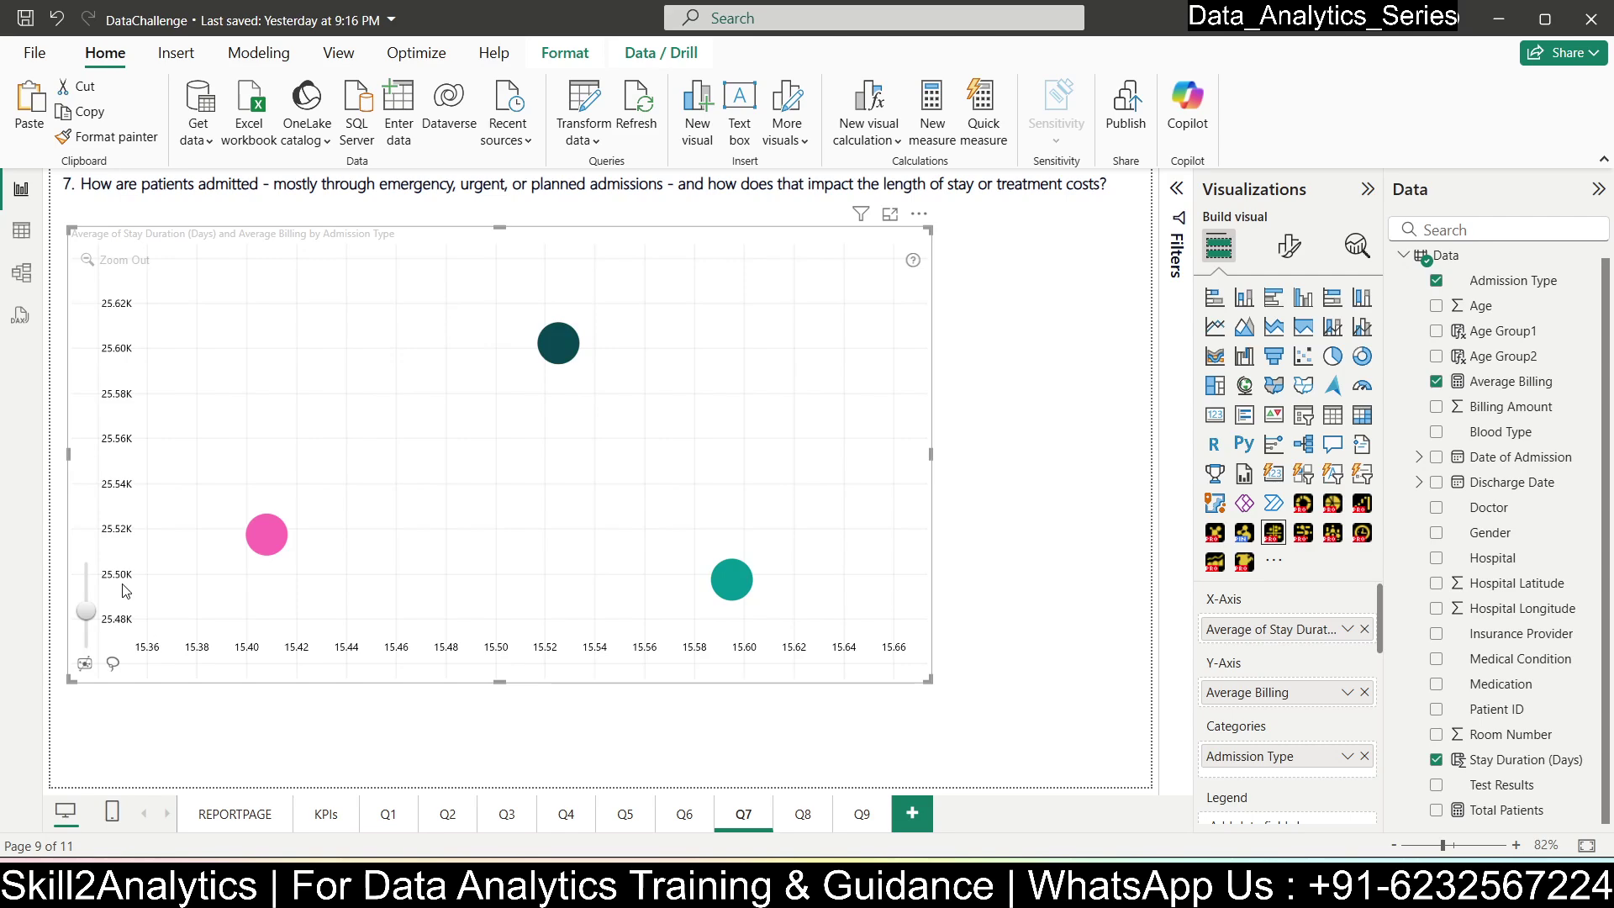
- On page Q8, insert a stacked bar chart, make it narrower and taller, and position it just below the question heading
click(802, 817)
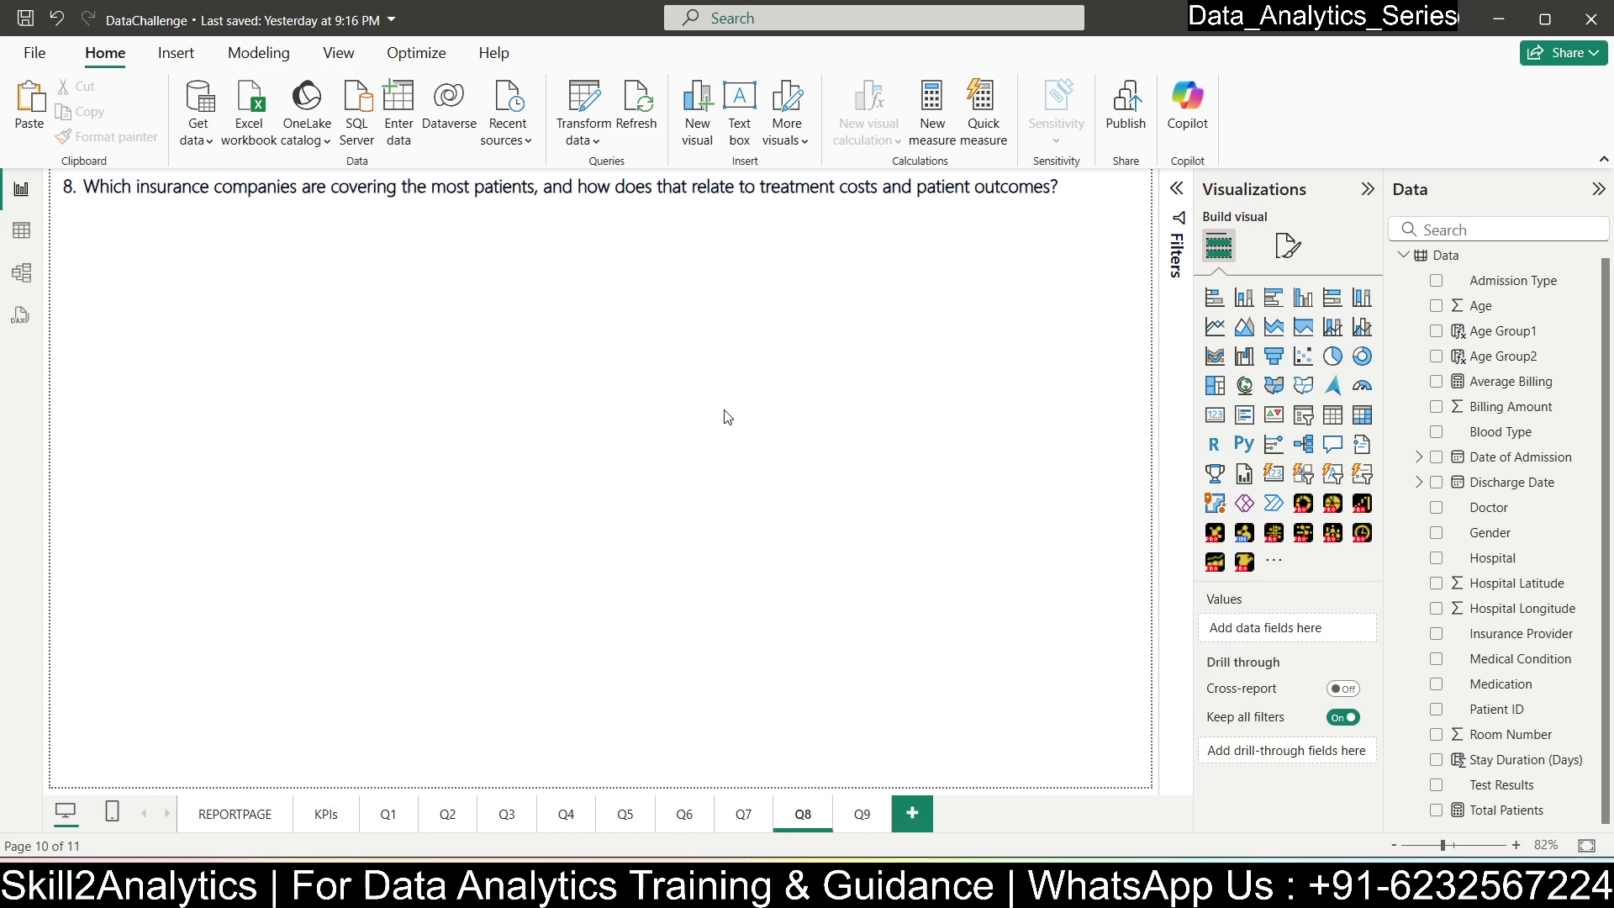
click(1214, 297)
drag(162, 404, 235, 302)
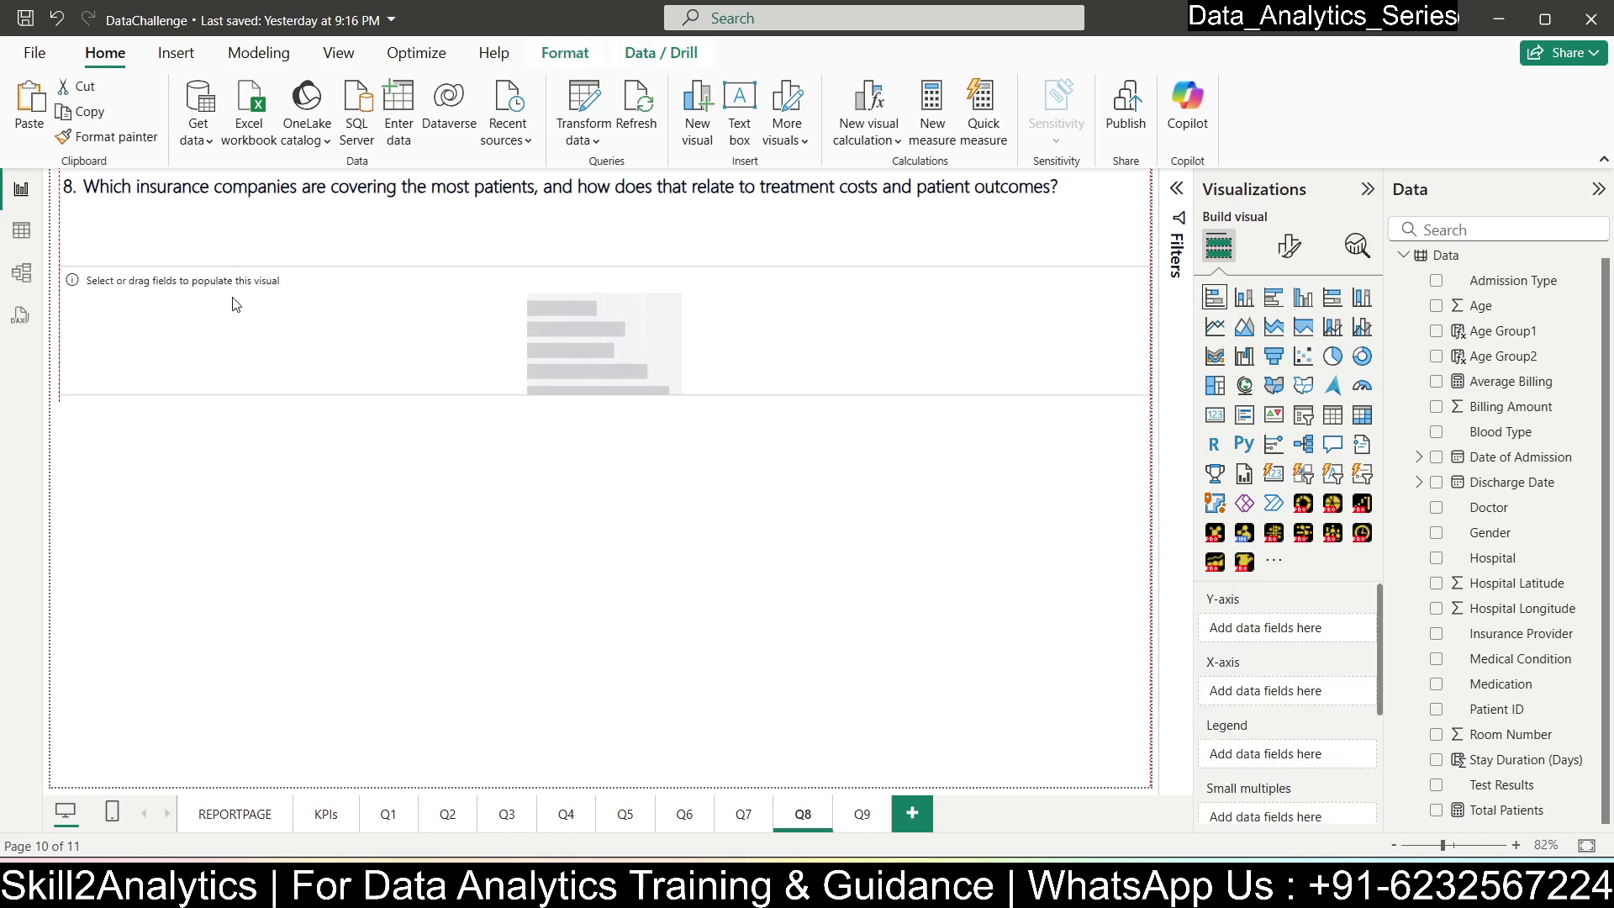
drag(1148, 377, 551, 561)
drag(335, 445, 351, 417)
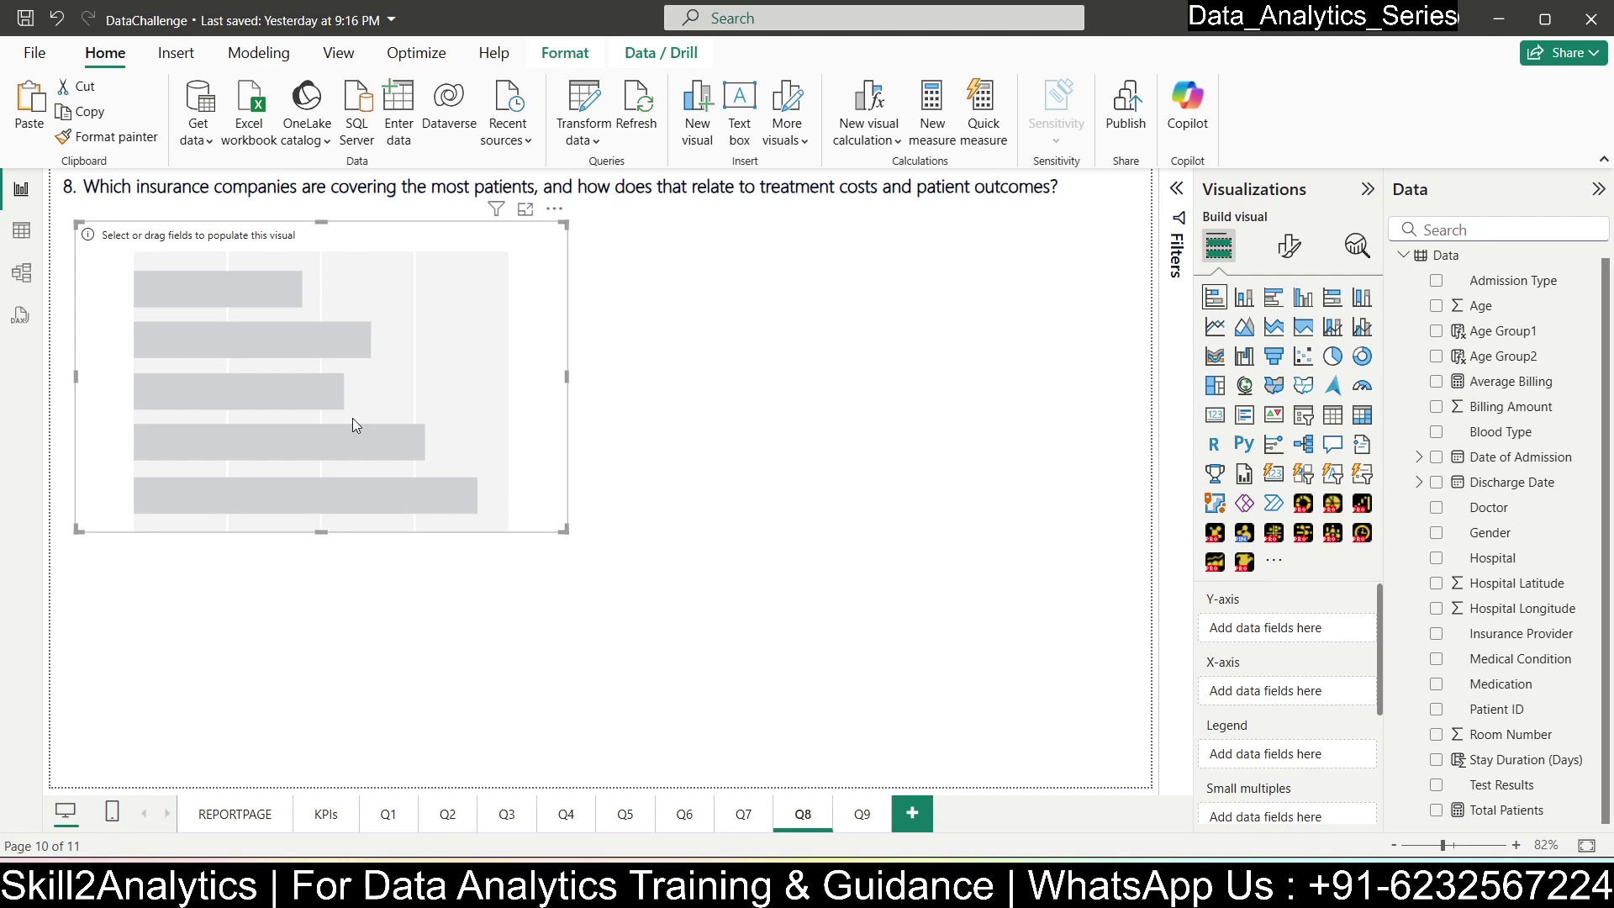
drag(352, 385, 353, 390)
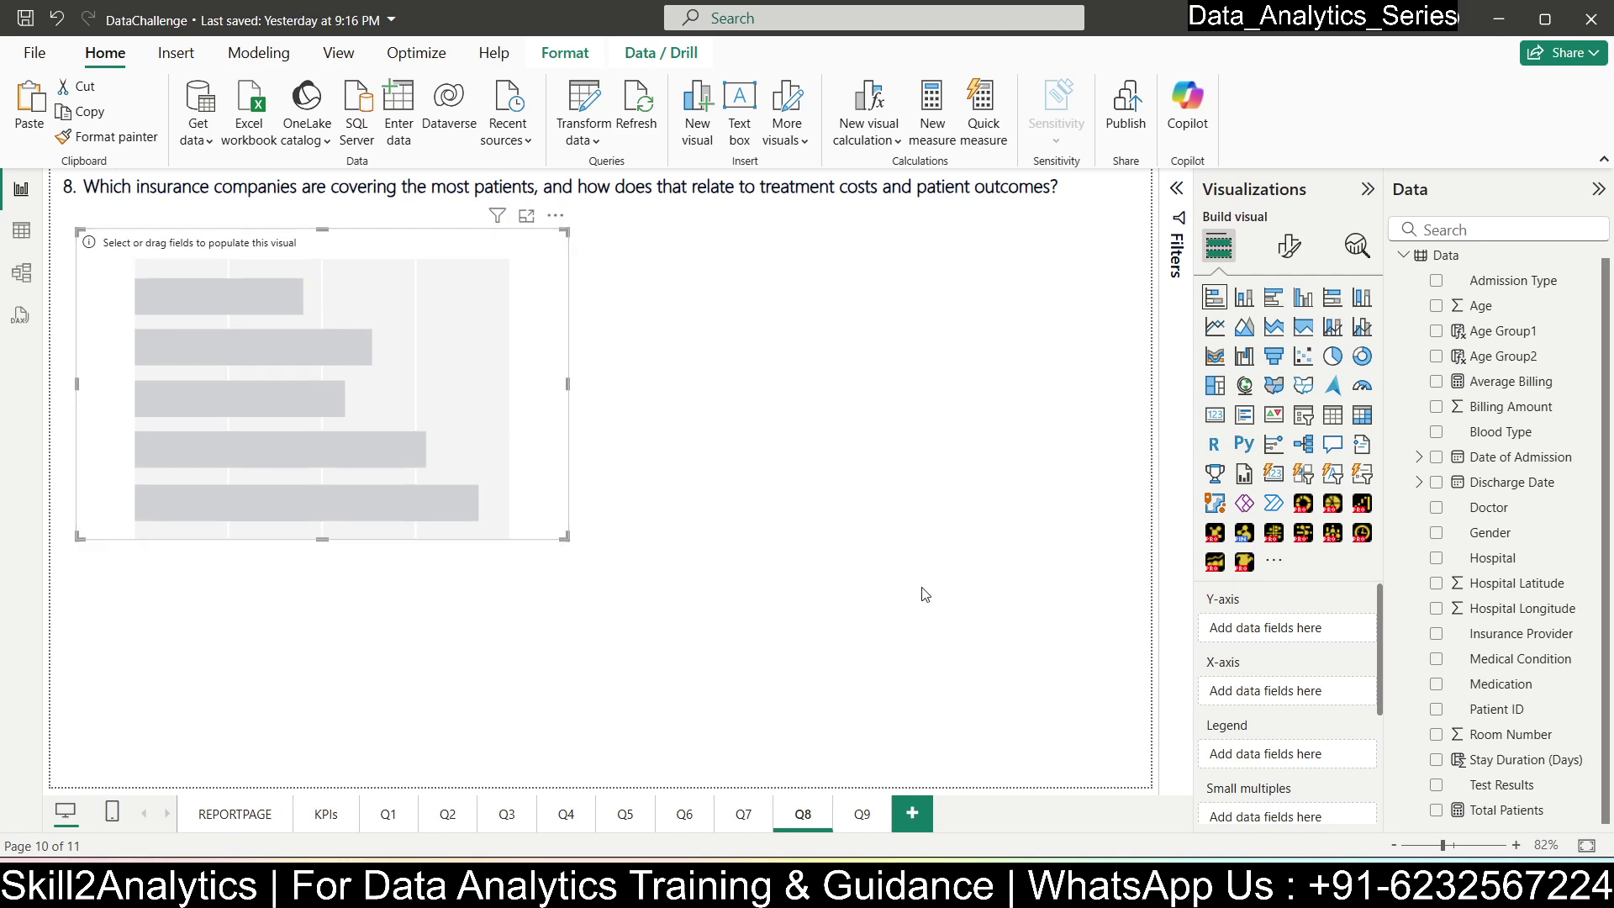
- Plot the count of Patient ID by Insurance Provider in the Q8 bar chart and widen the chart slightly
drag(1481, 637, 299, 351)
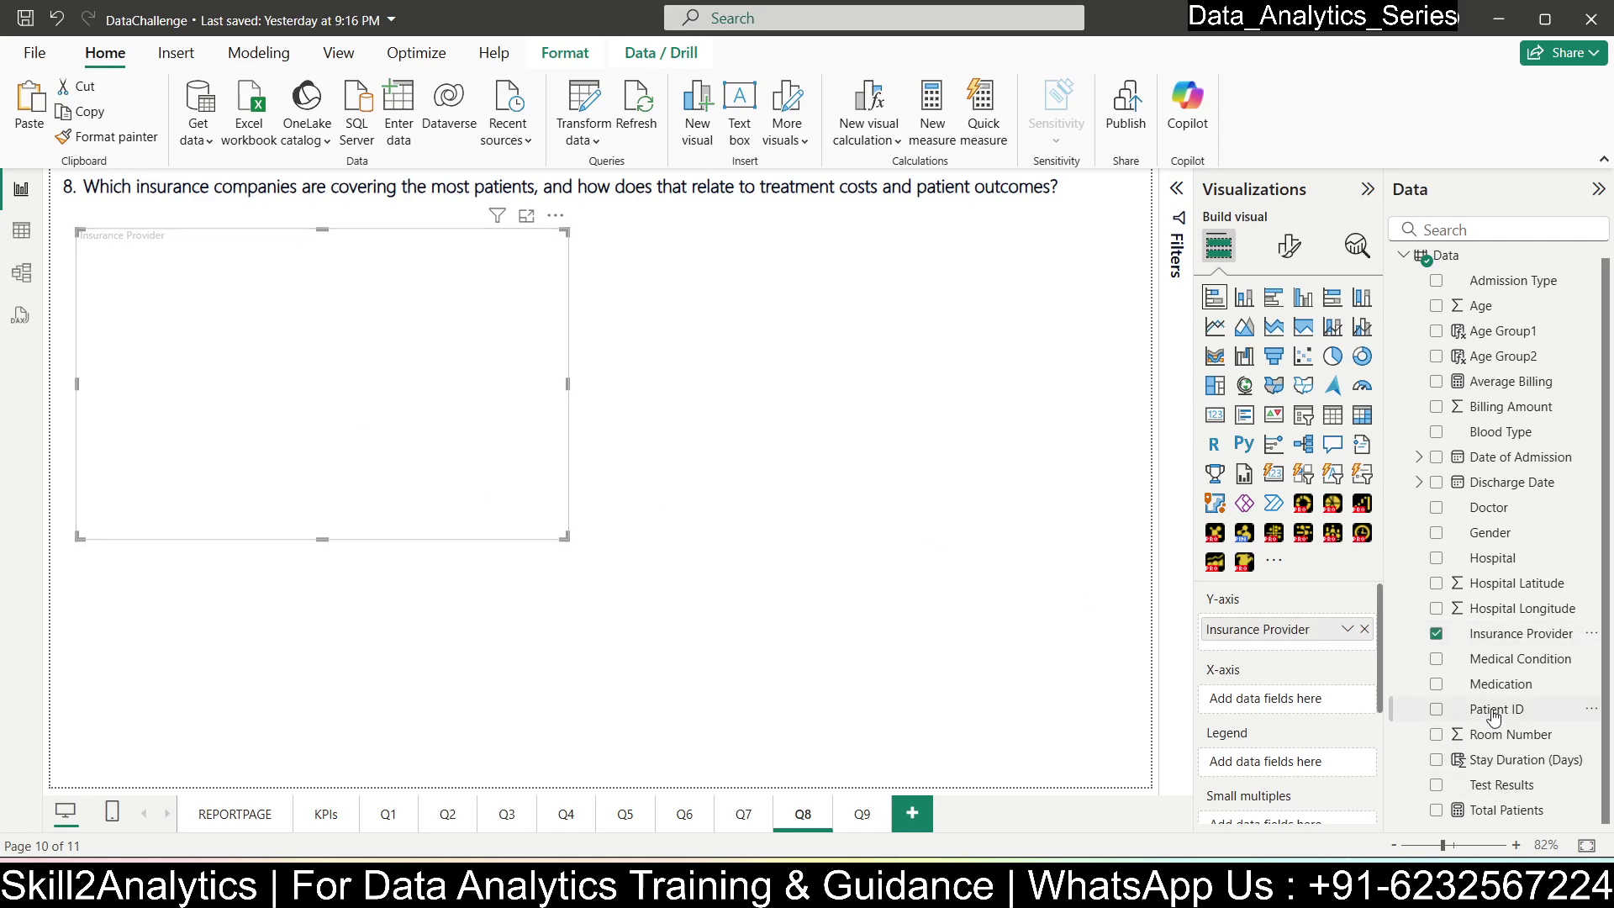
drag(1493, 711, 1310, 703)
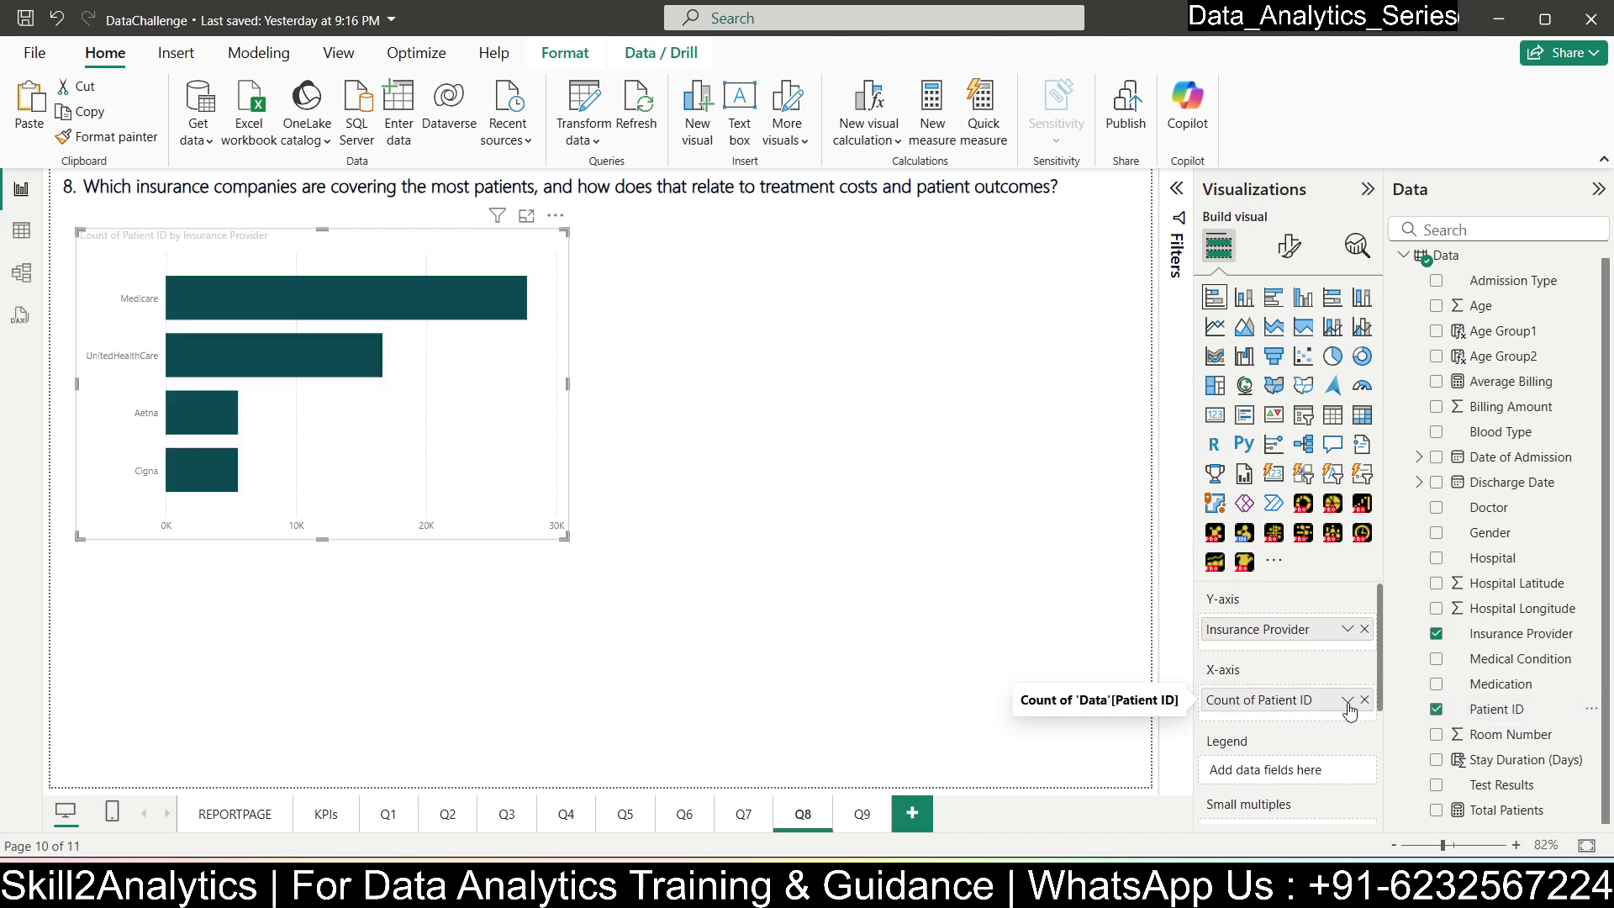
drag(562, 539, 620, 527)
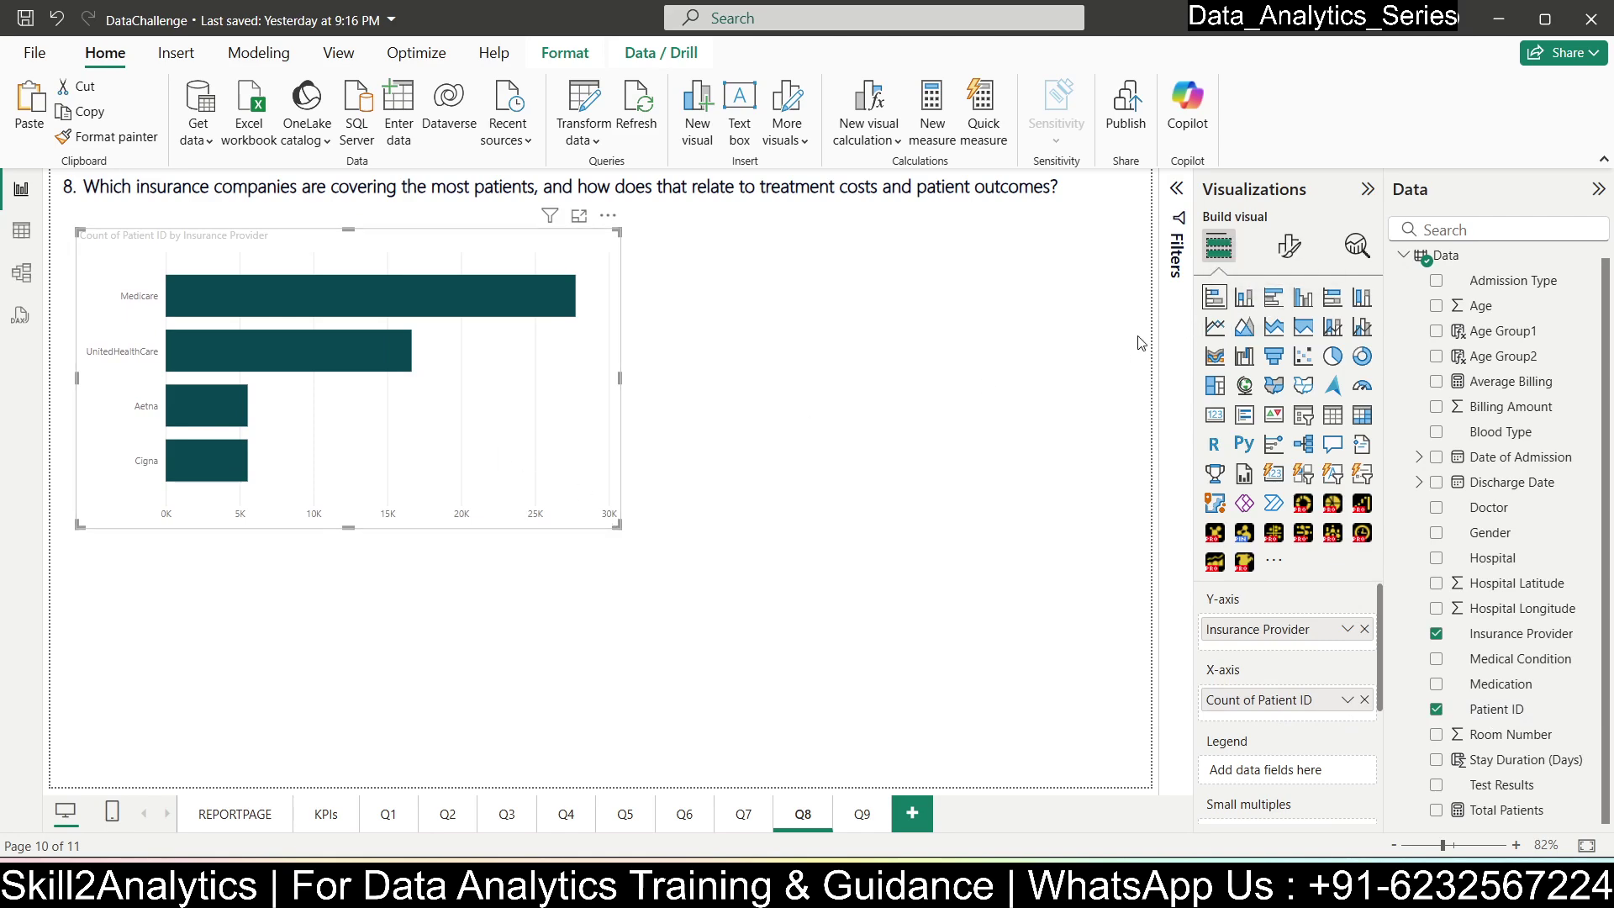
- Turn on the bar chart's data labels, positioned Inside end, with value display units set to None
click(1288, 246)
click(1351, 735)
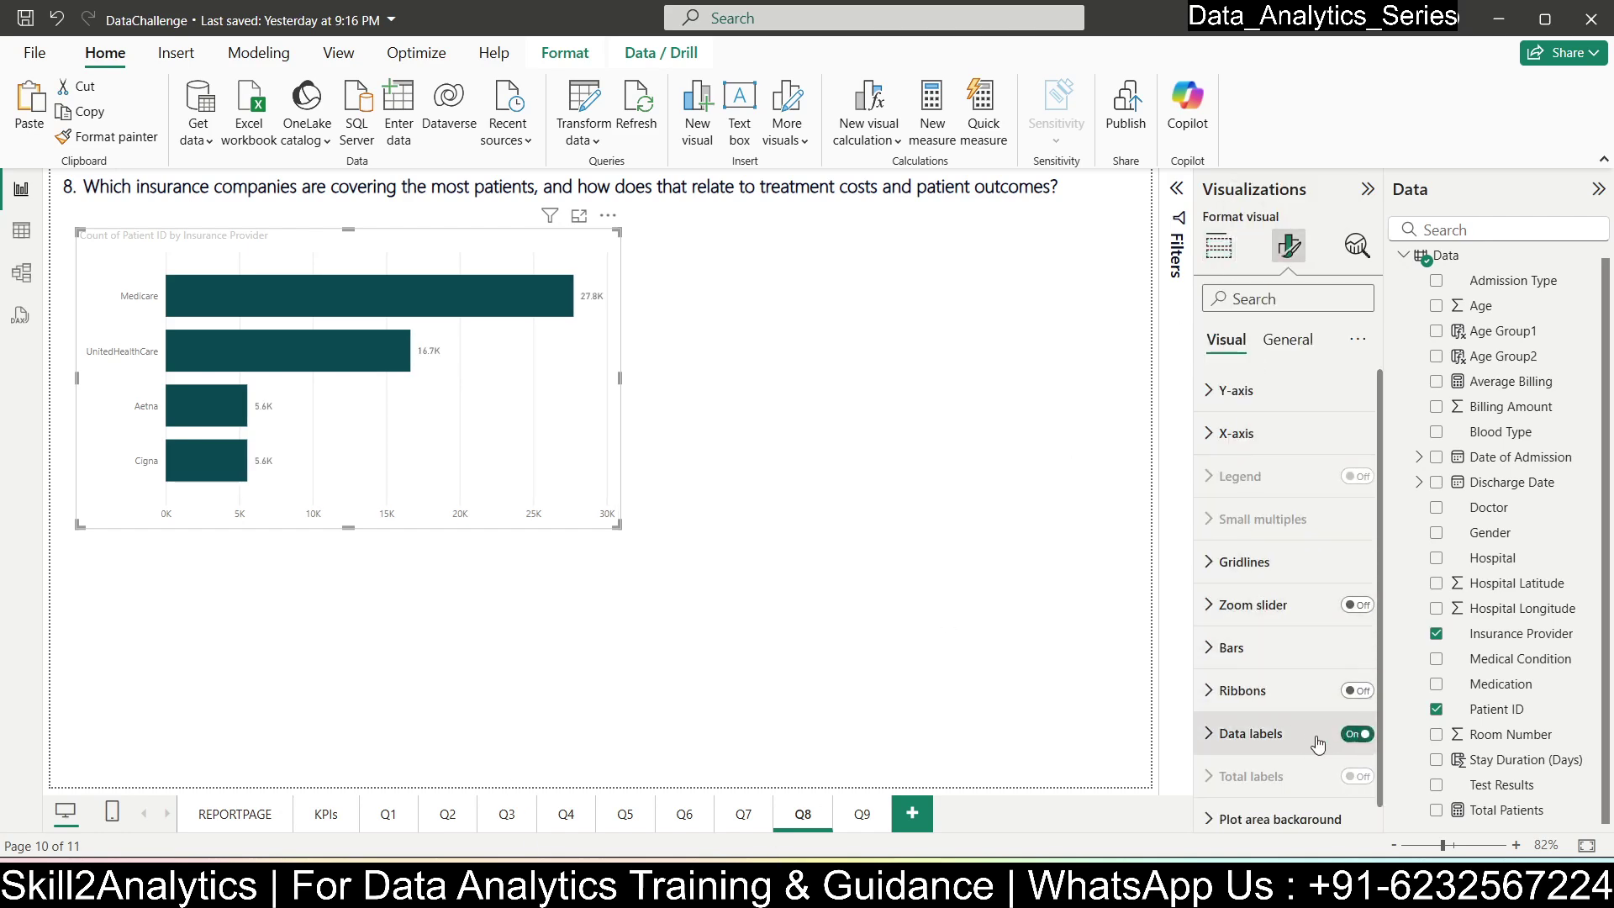
click(1251, 734)
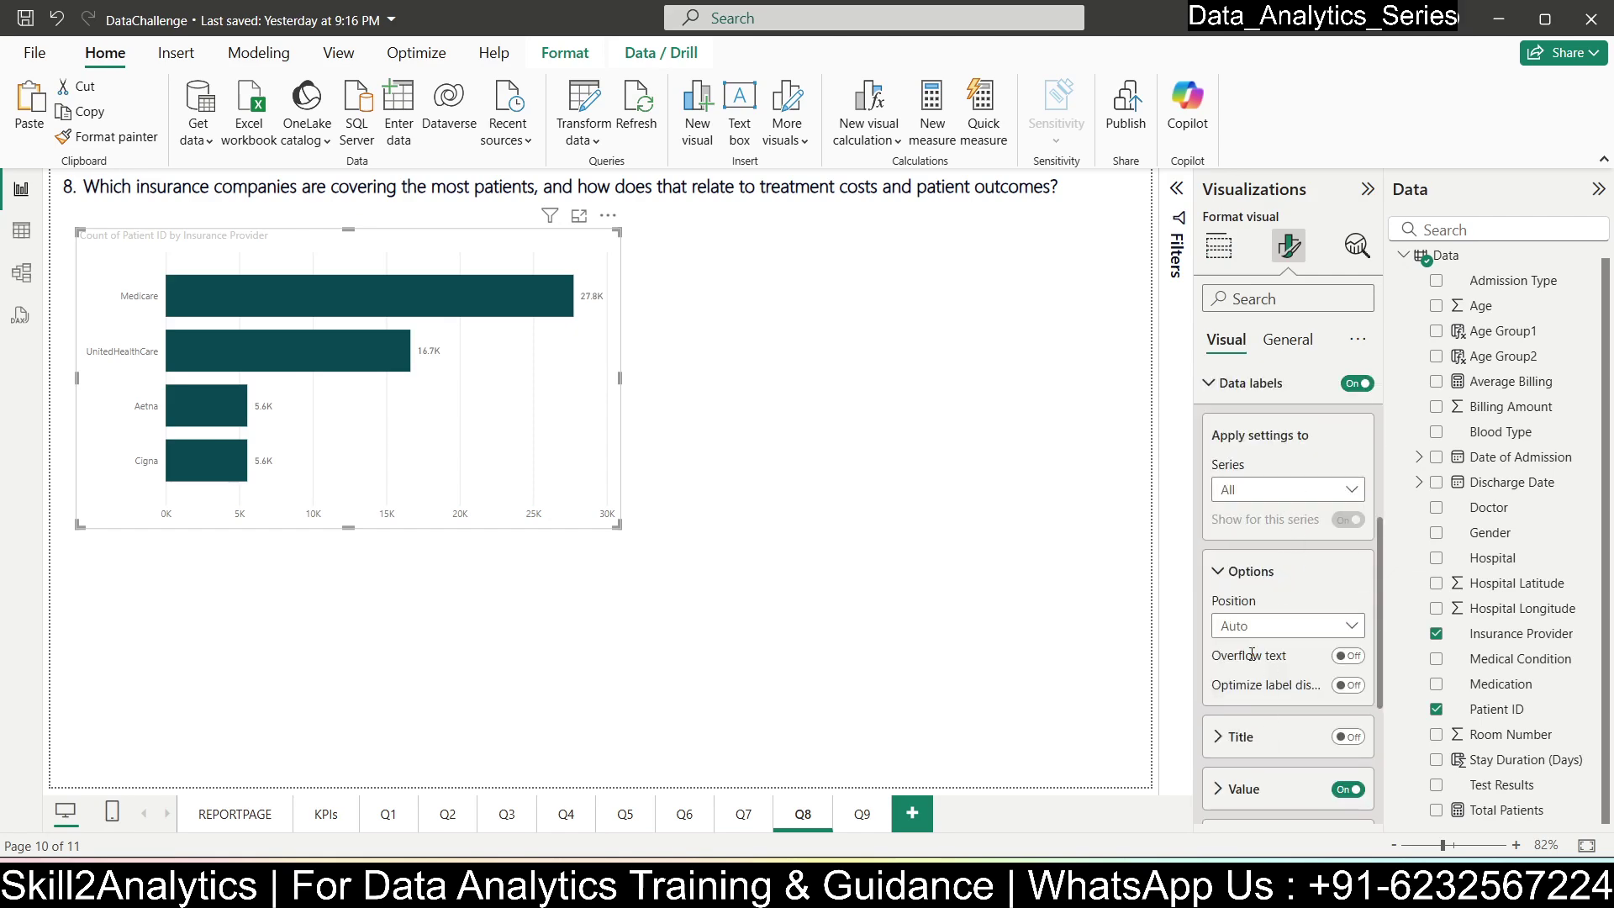
click(1251, 627)
click(1257, 677)
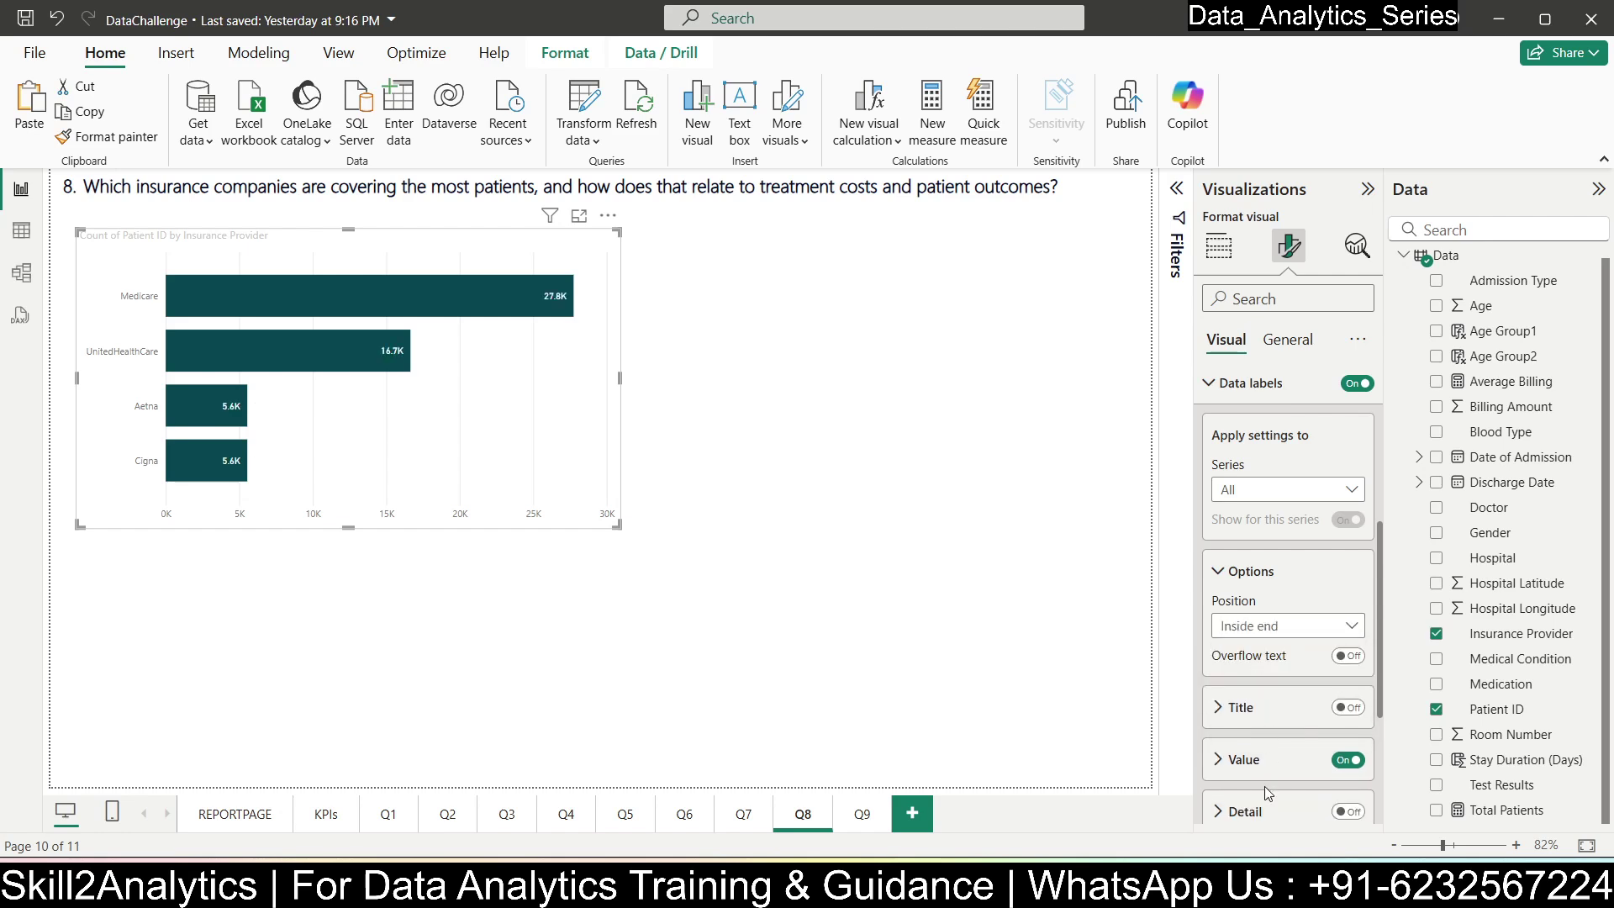
click(1253, 763)
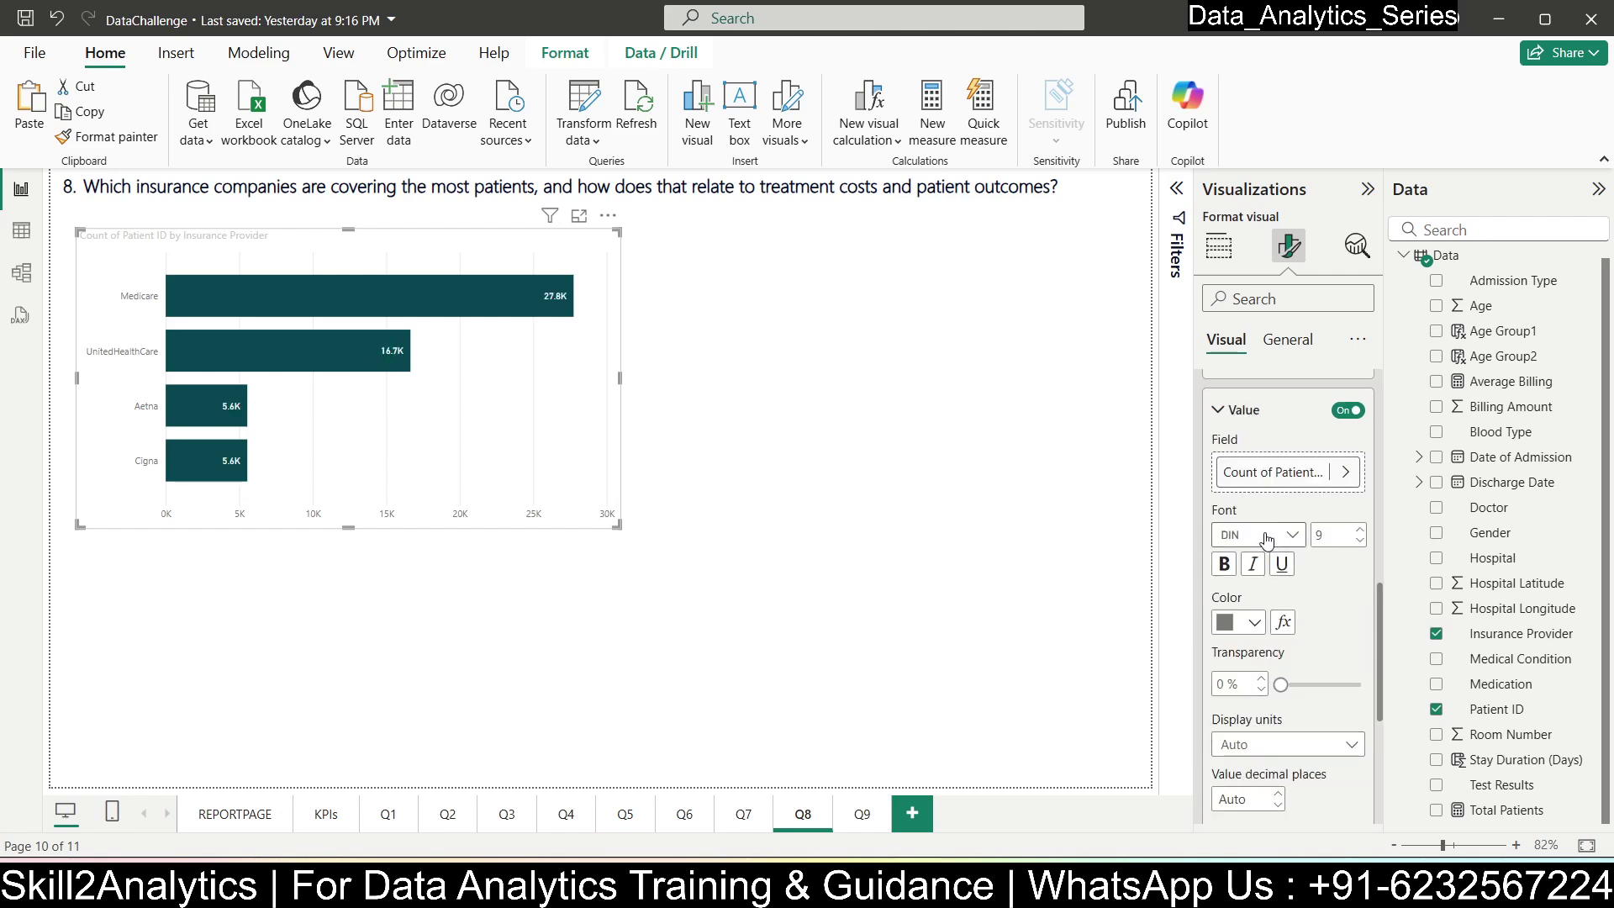
click(1265, 743)
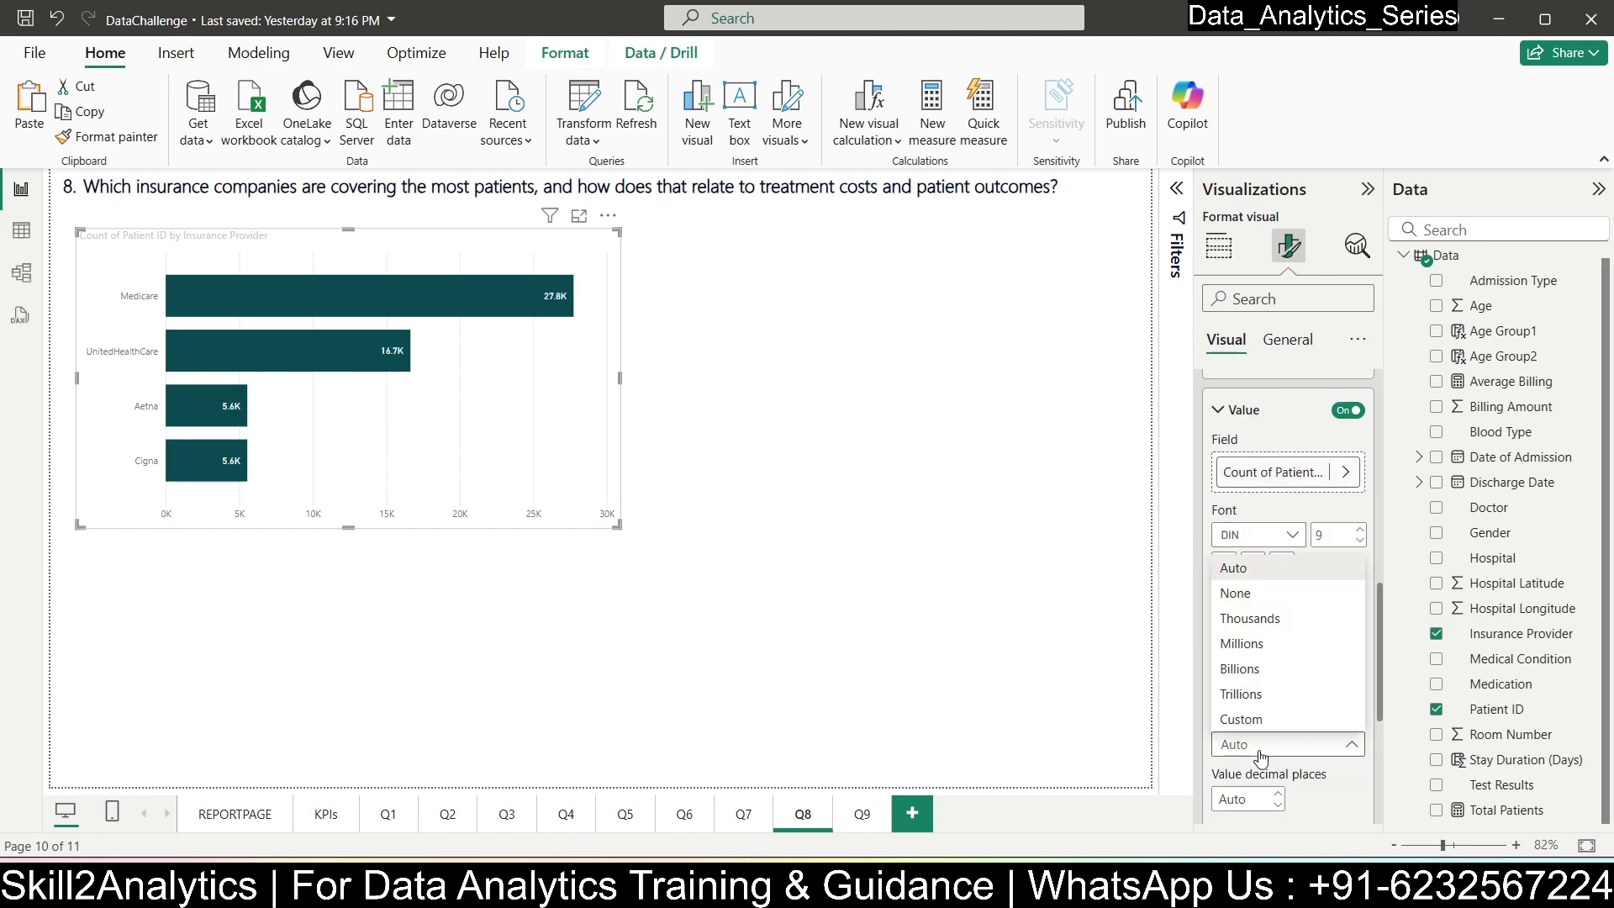
click(1232, 592)
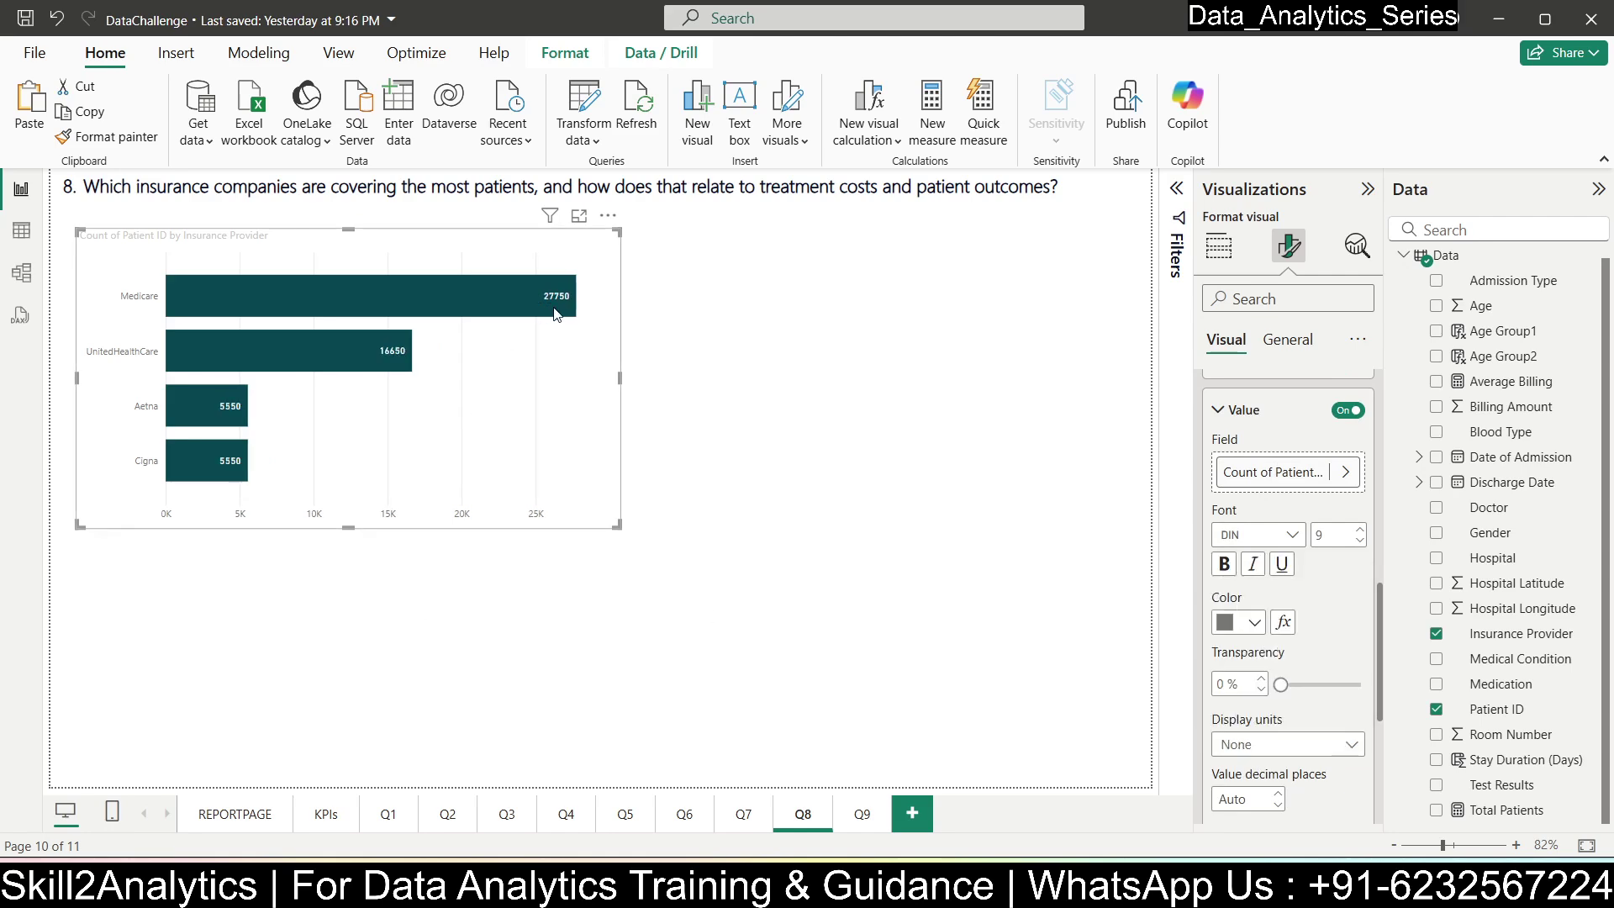
mouse_move(555, 315)
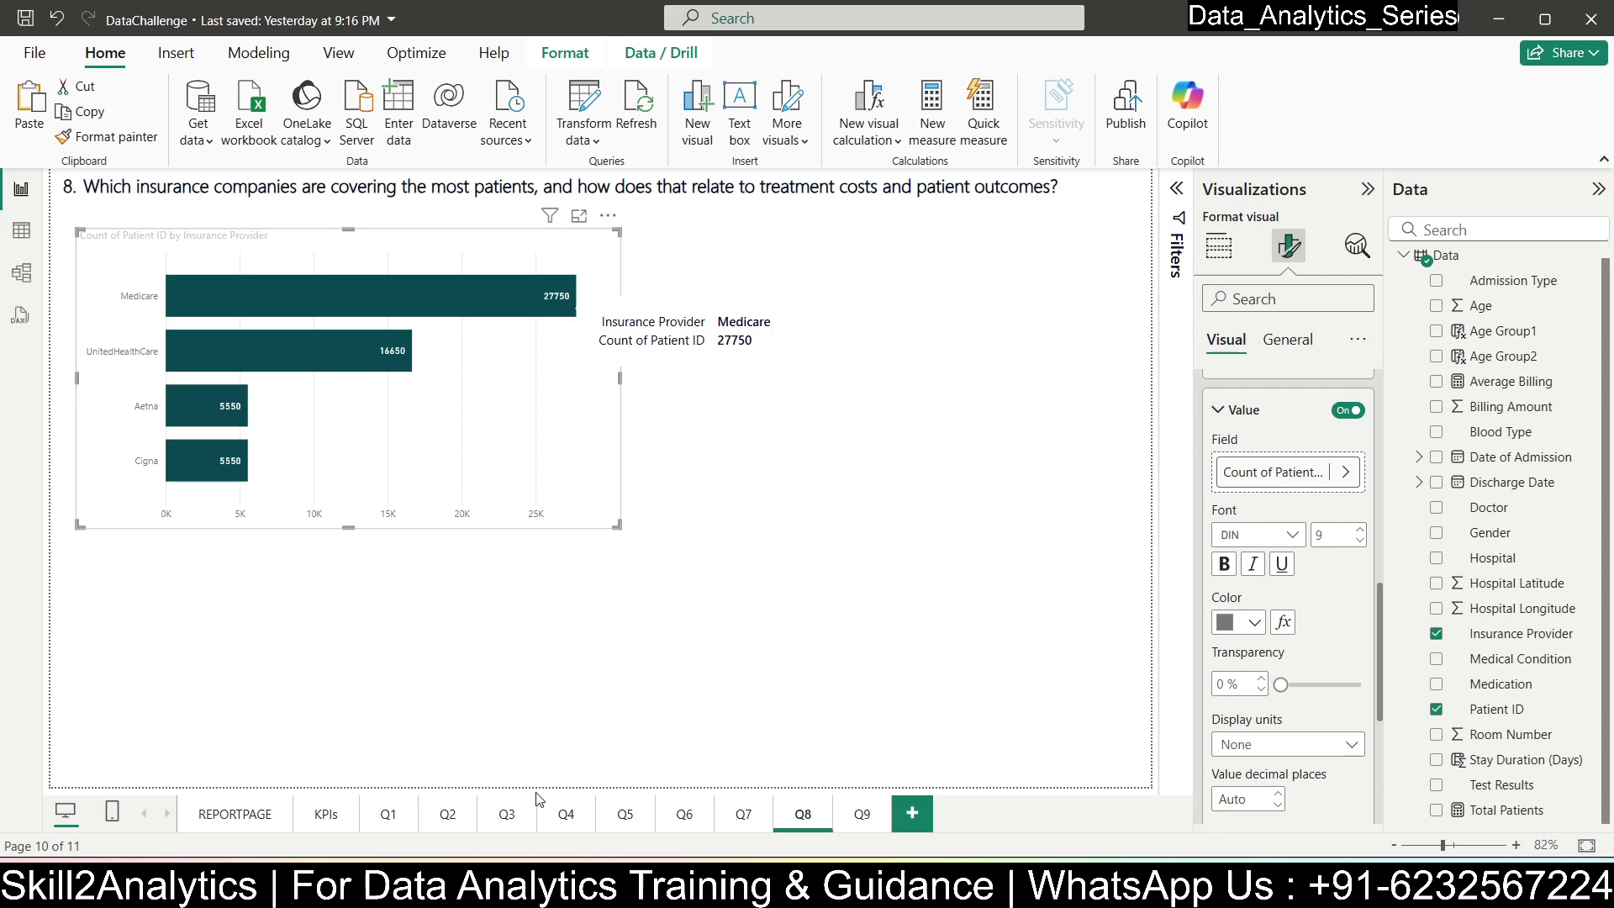
click(630, 821)
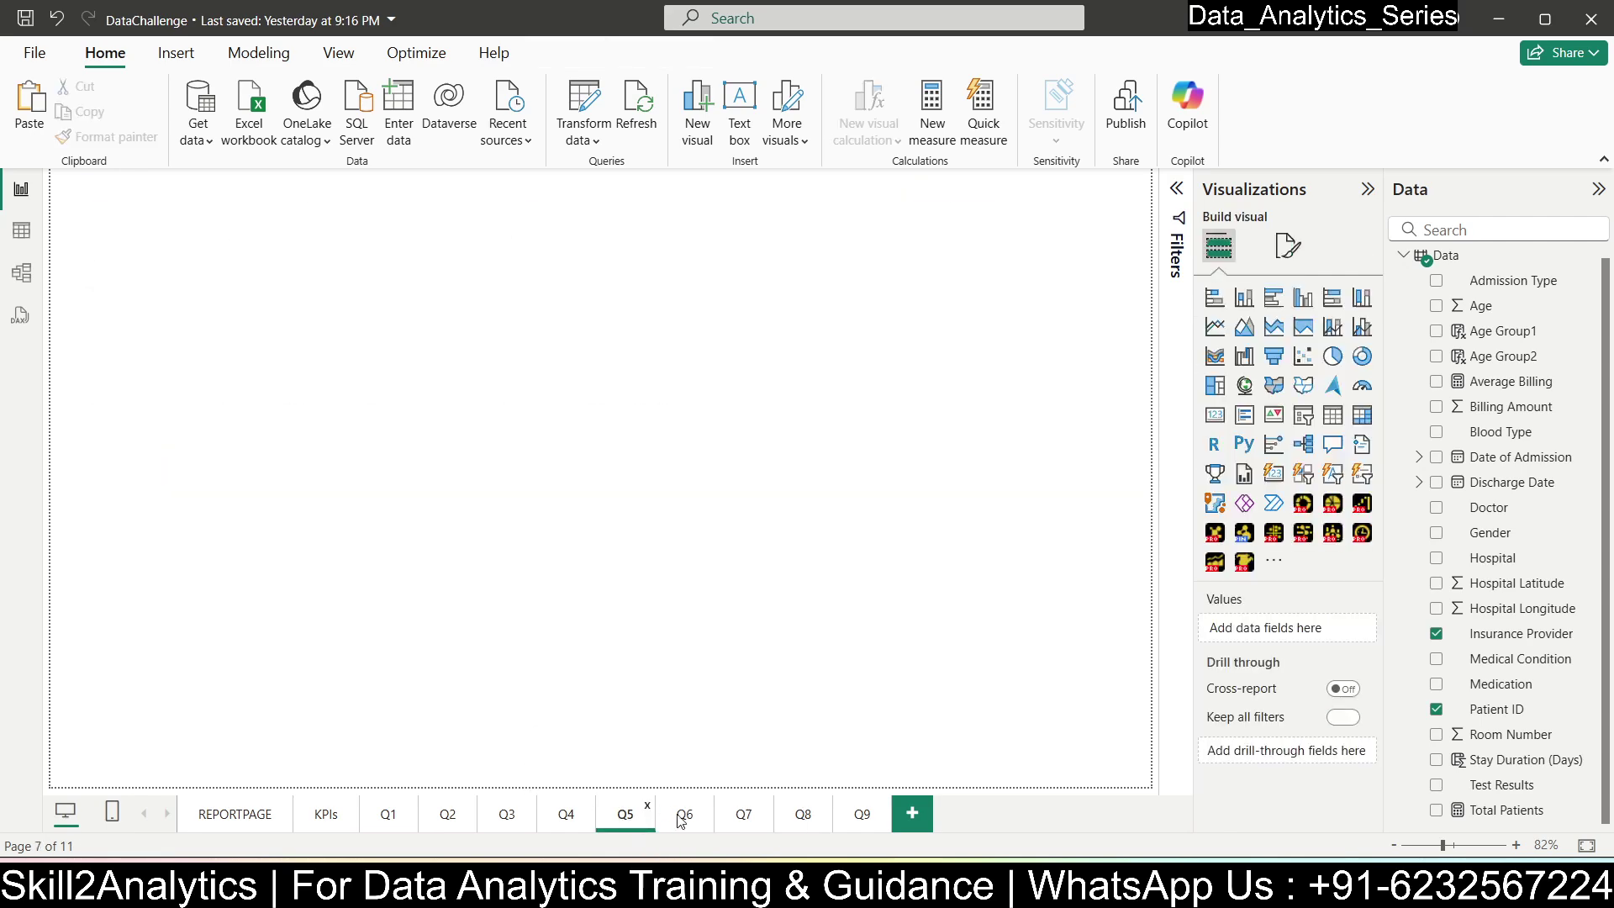
click(691, 817)
click(741, 817)
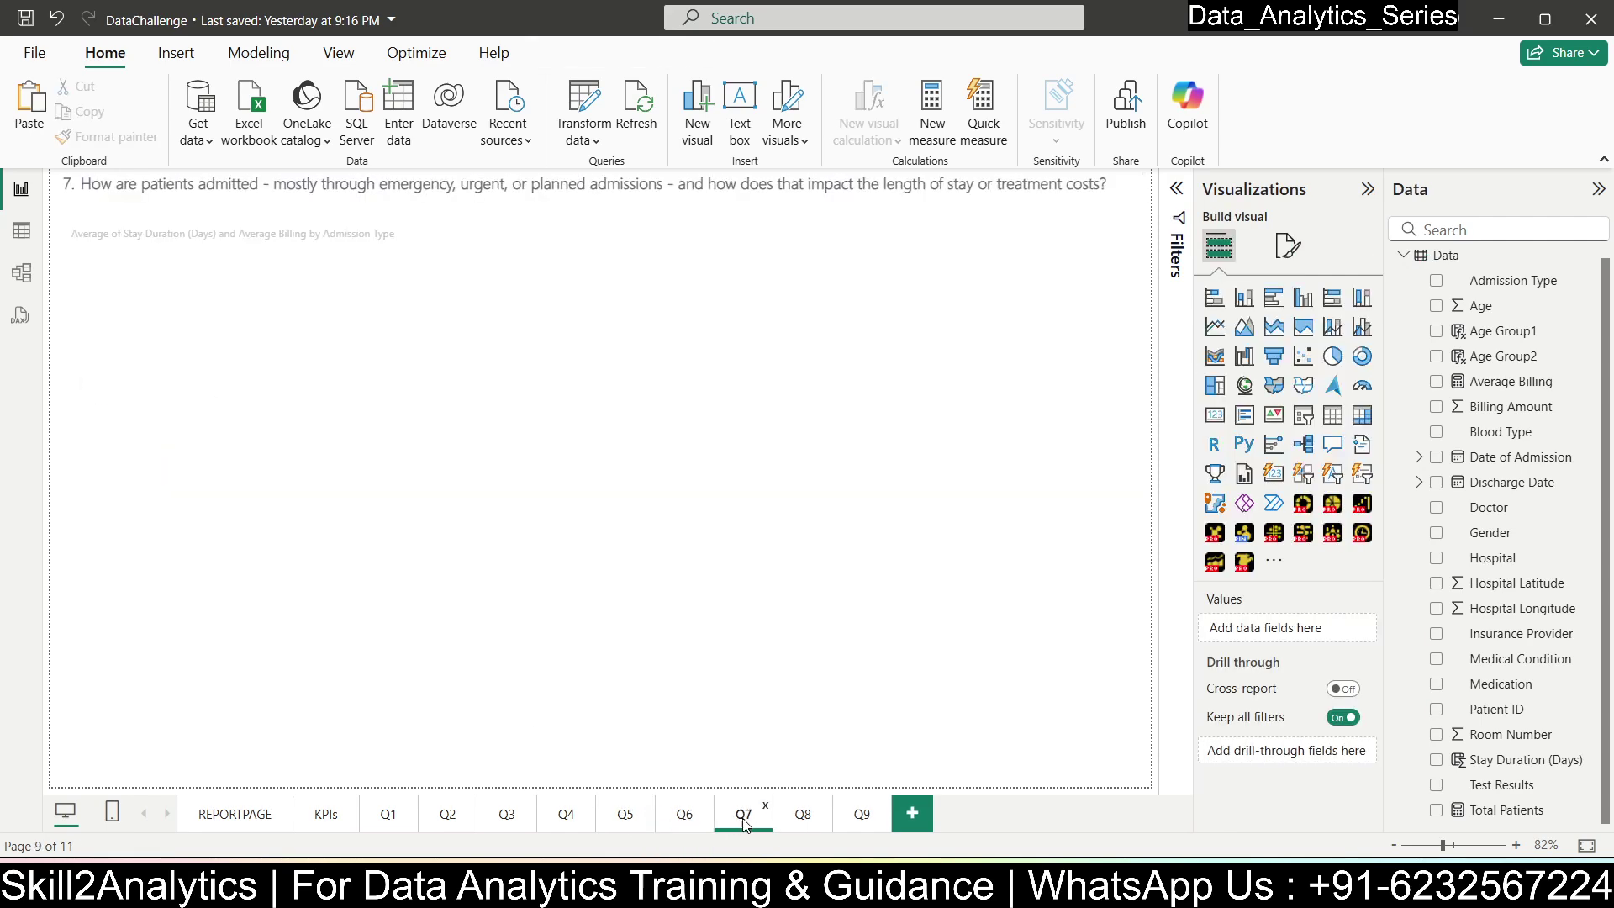
click(804, 828)
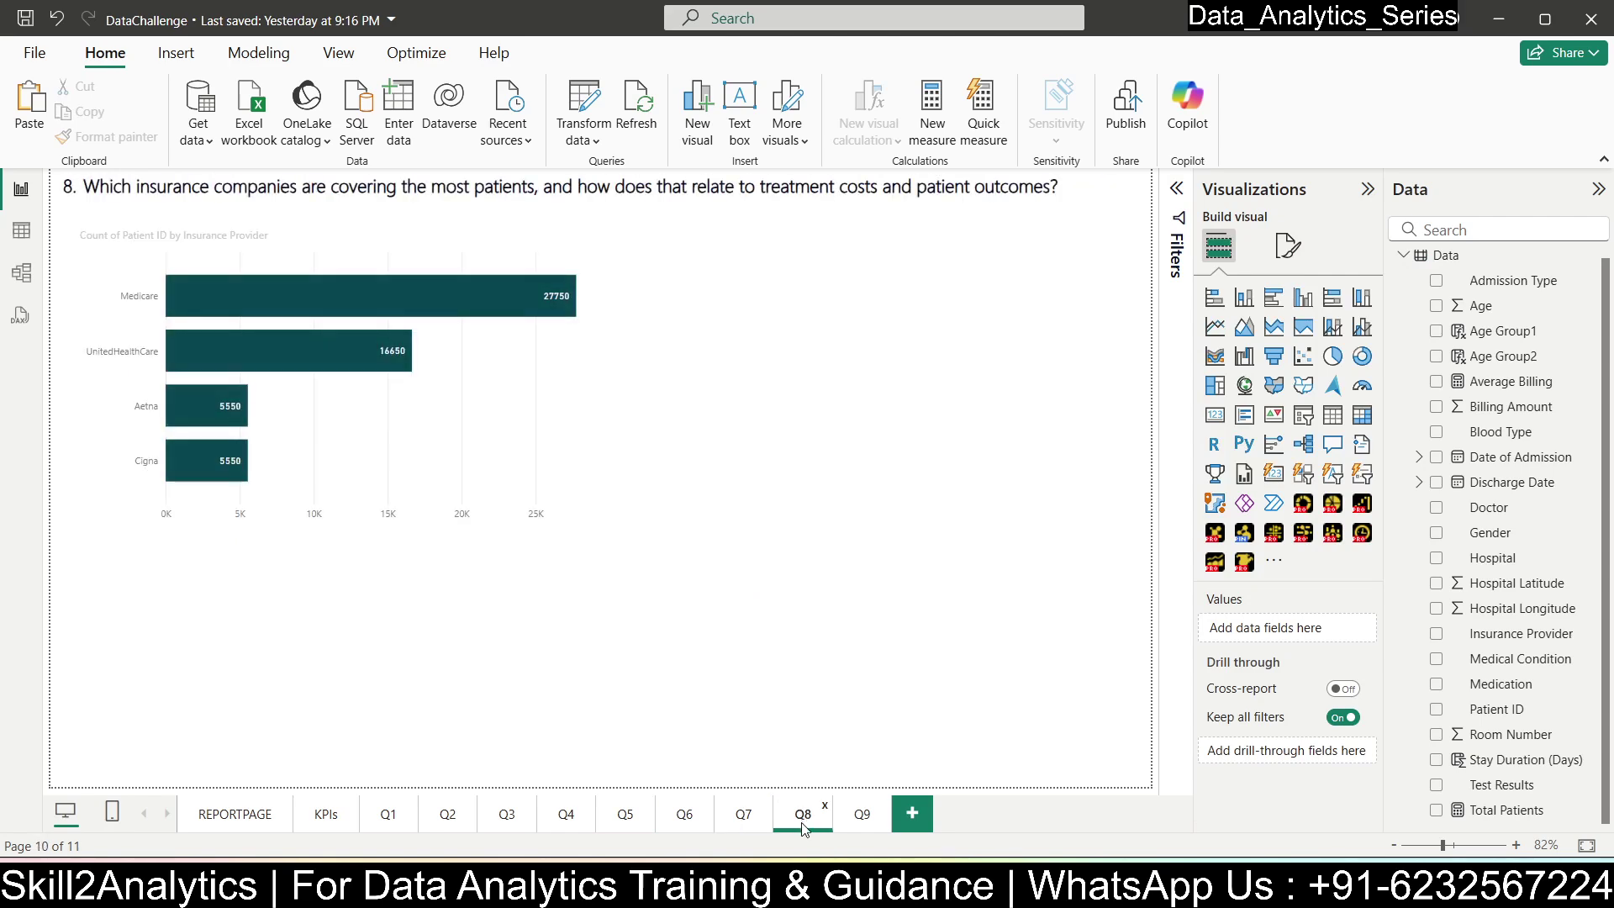
- With page Q4 open, try the Accessible Tidal, Accessible Neutral and Storm themes on the report
click(629, 826)
click(567, 825)
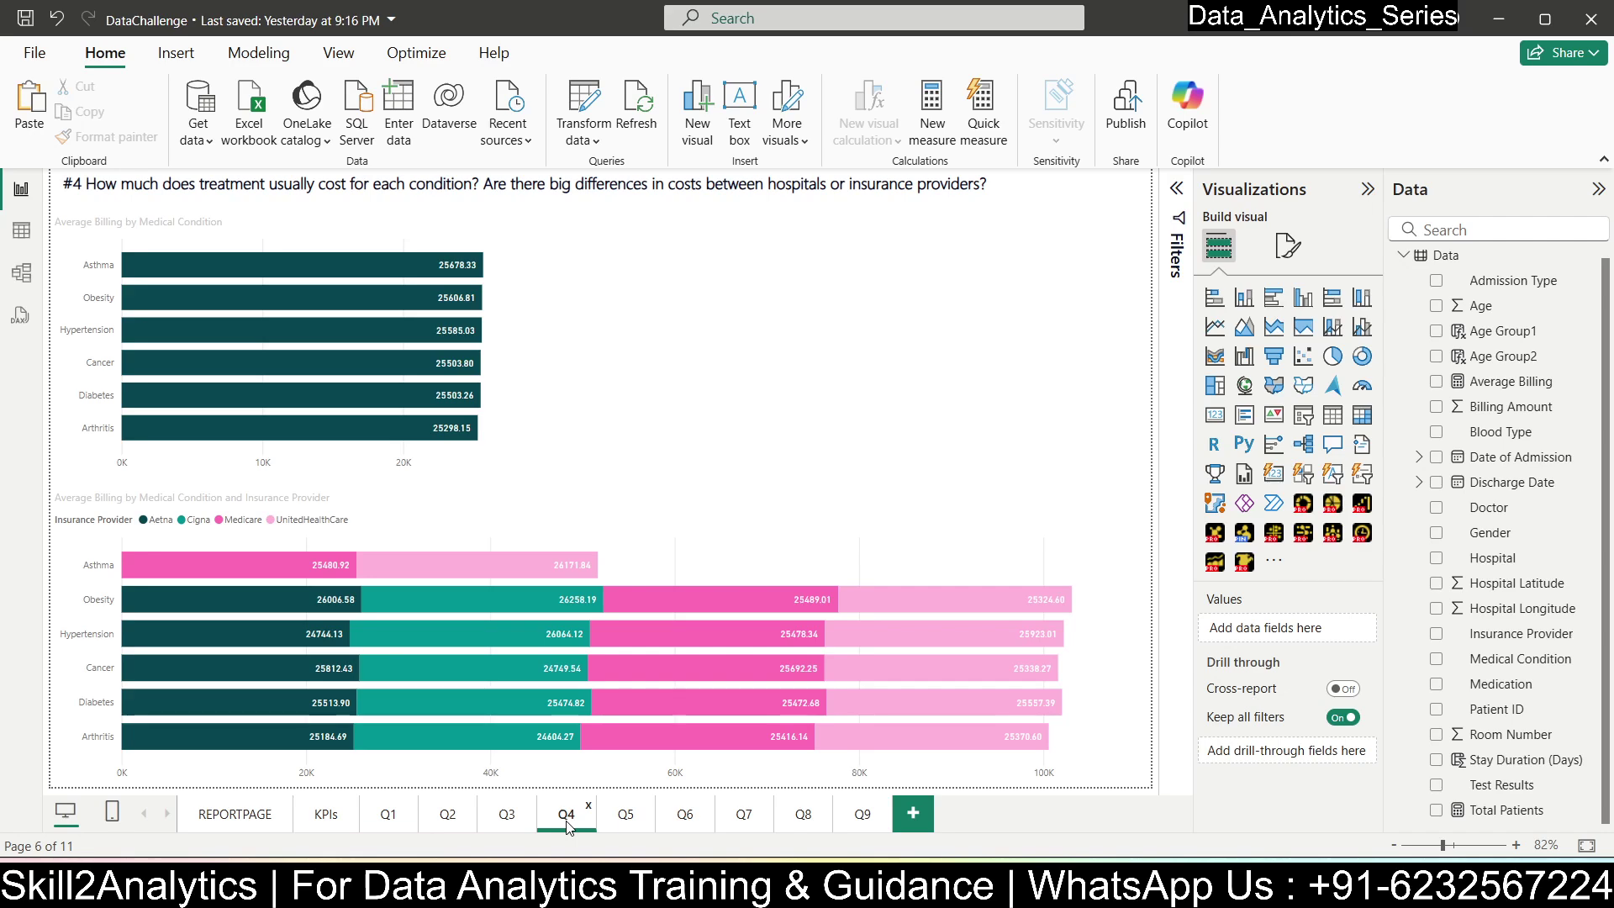
click(337, 59)
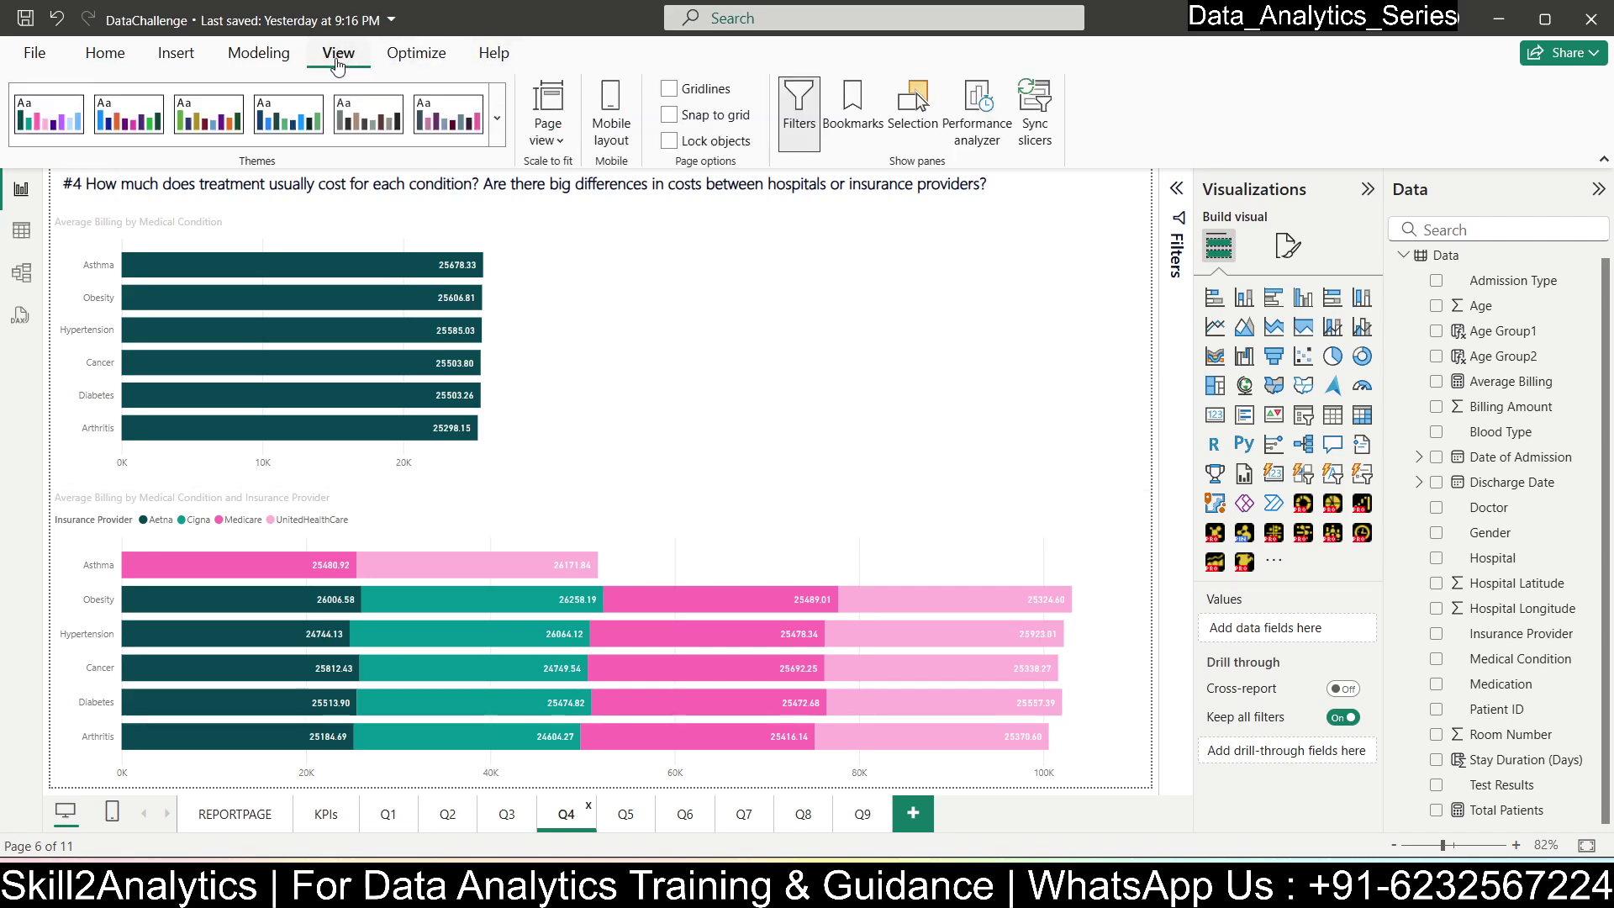
click(290, 137)
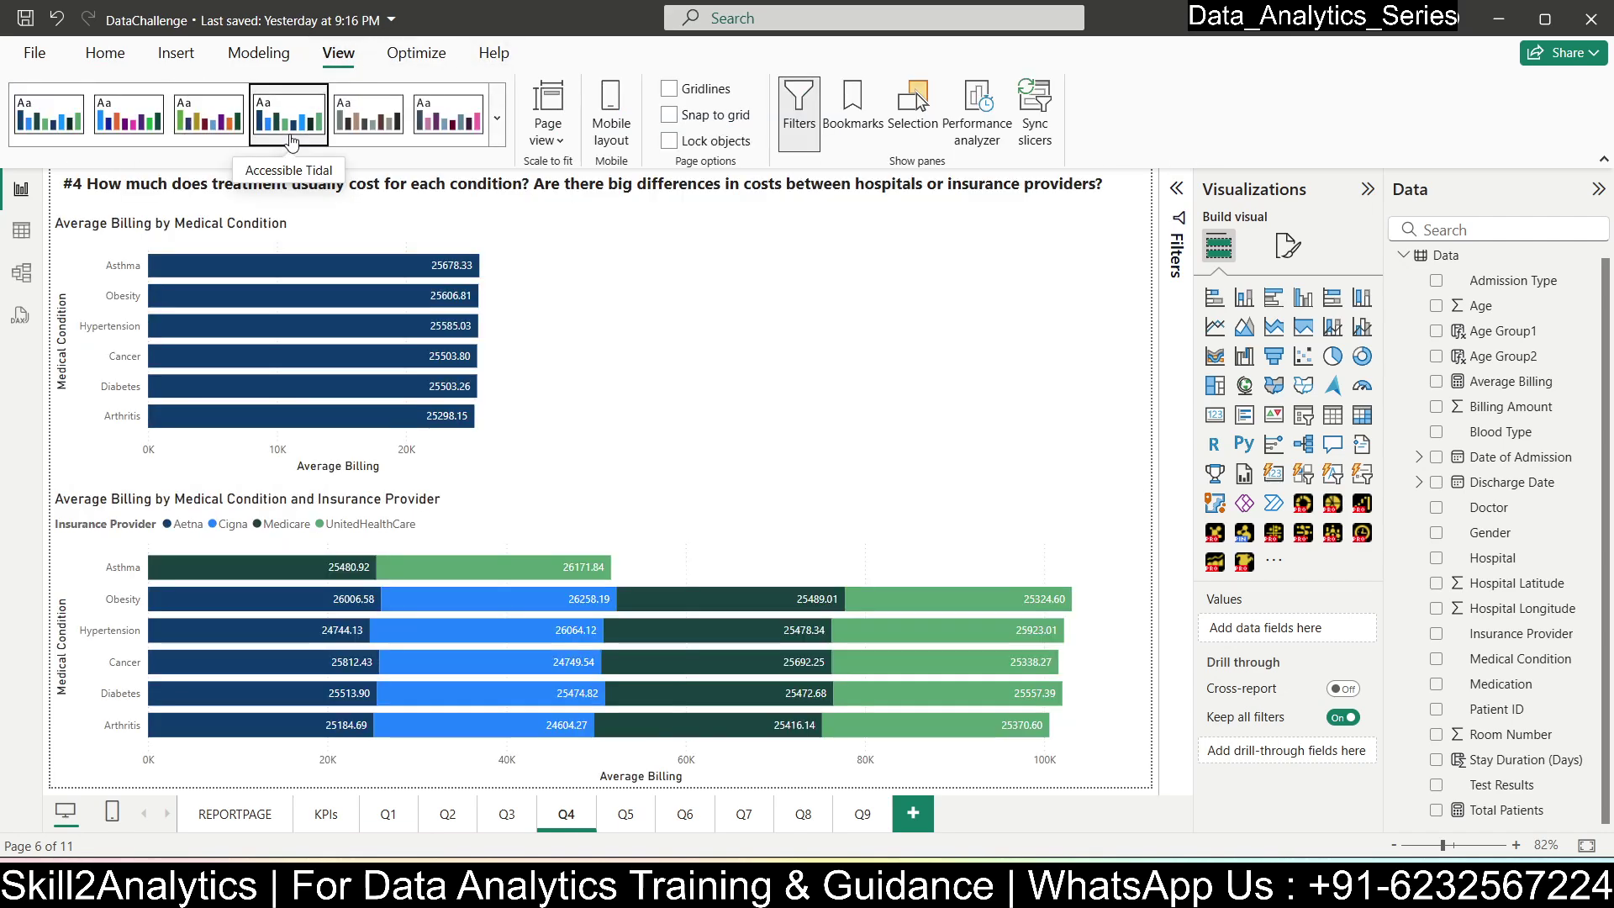
click(378, 137)
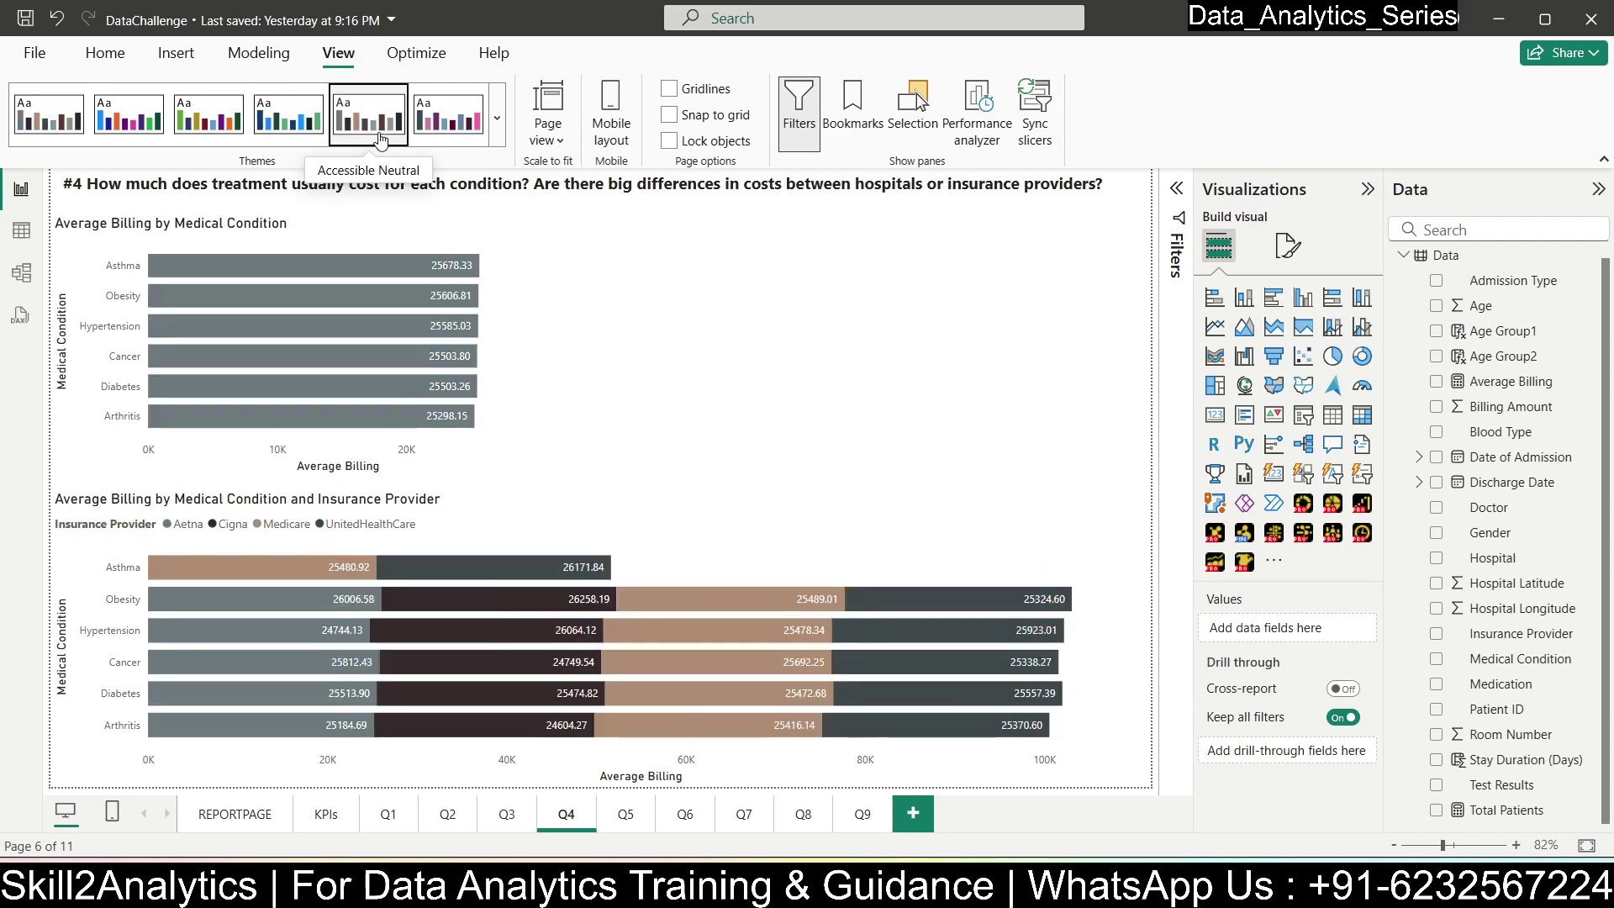
click(448, 114)
click(497, 117)
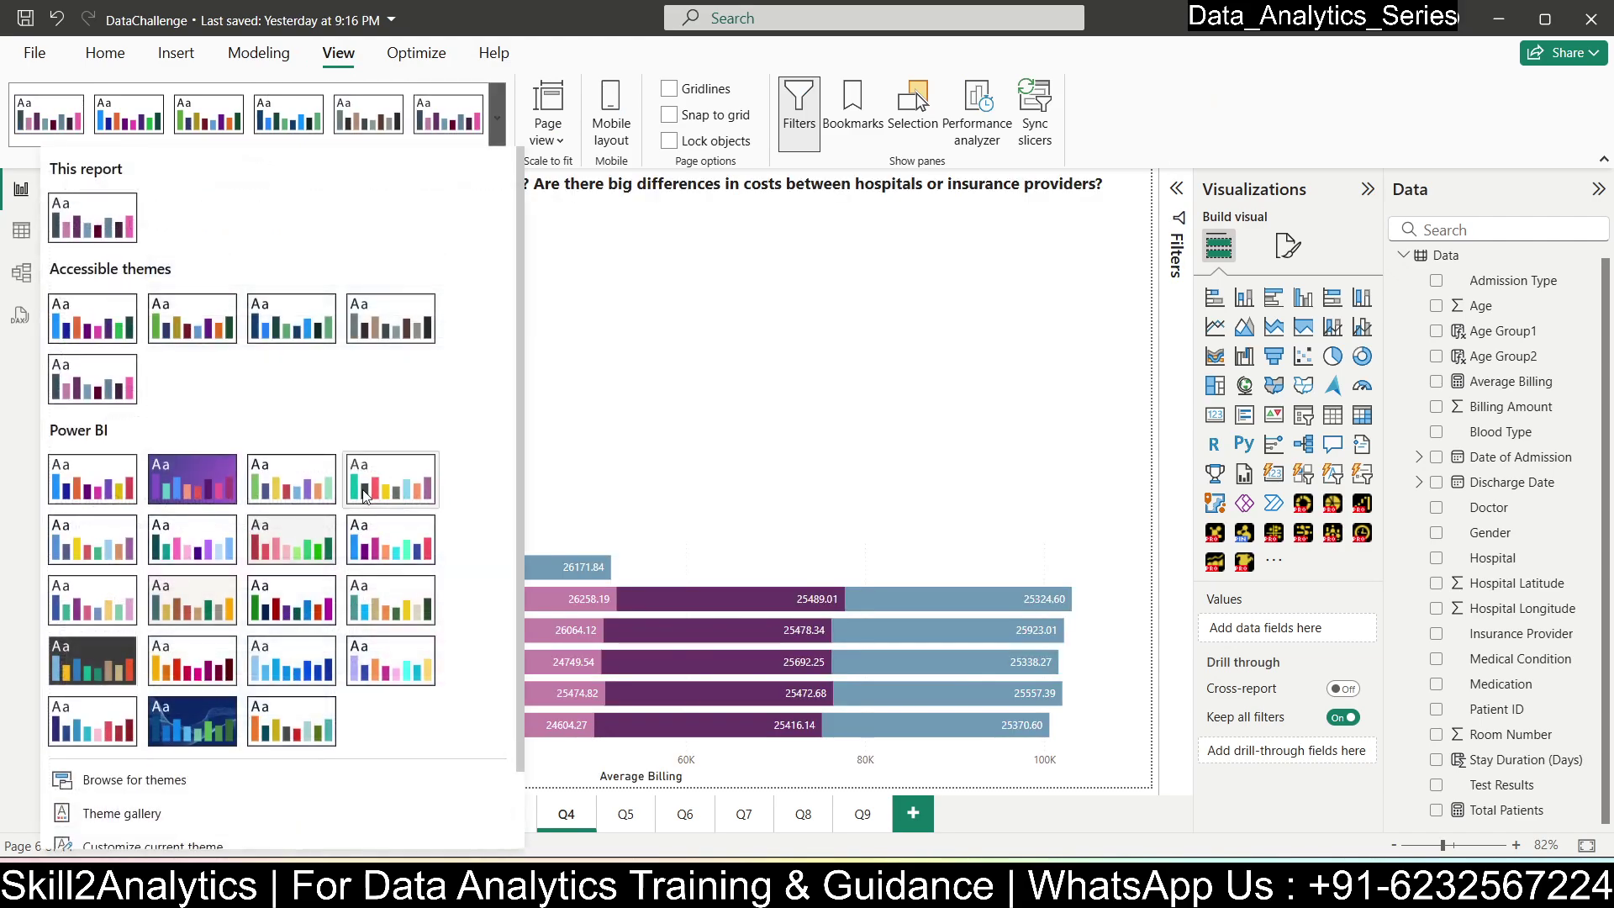
click(305, 666)
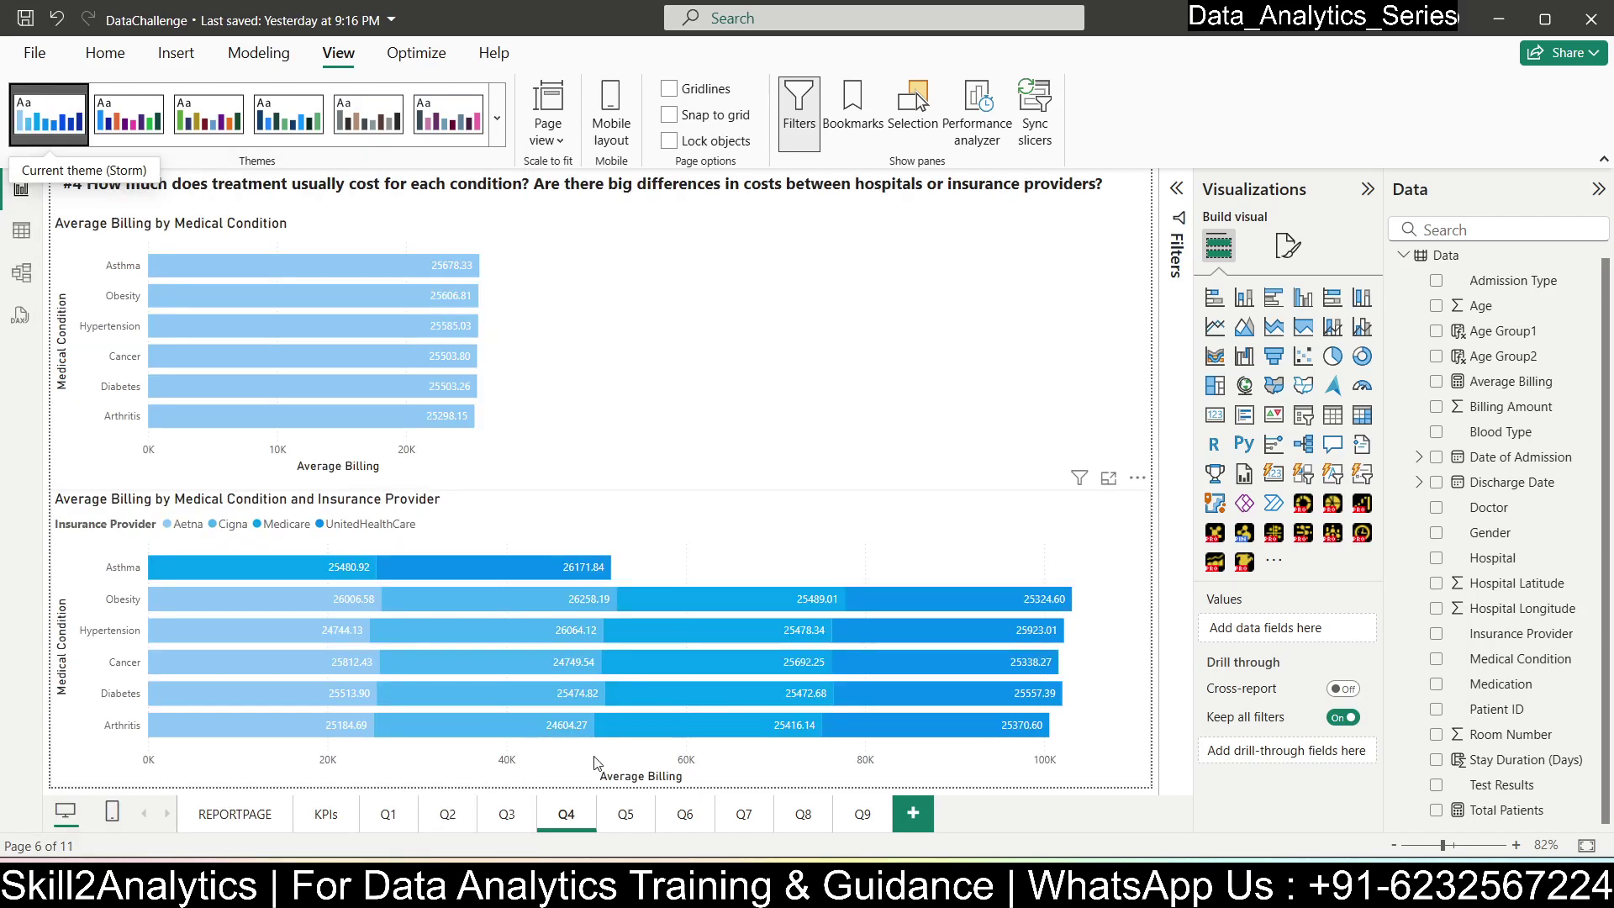
- Apply the Highrise theme to the report and return to page Q8
click(501, 143)
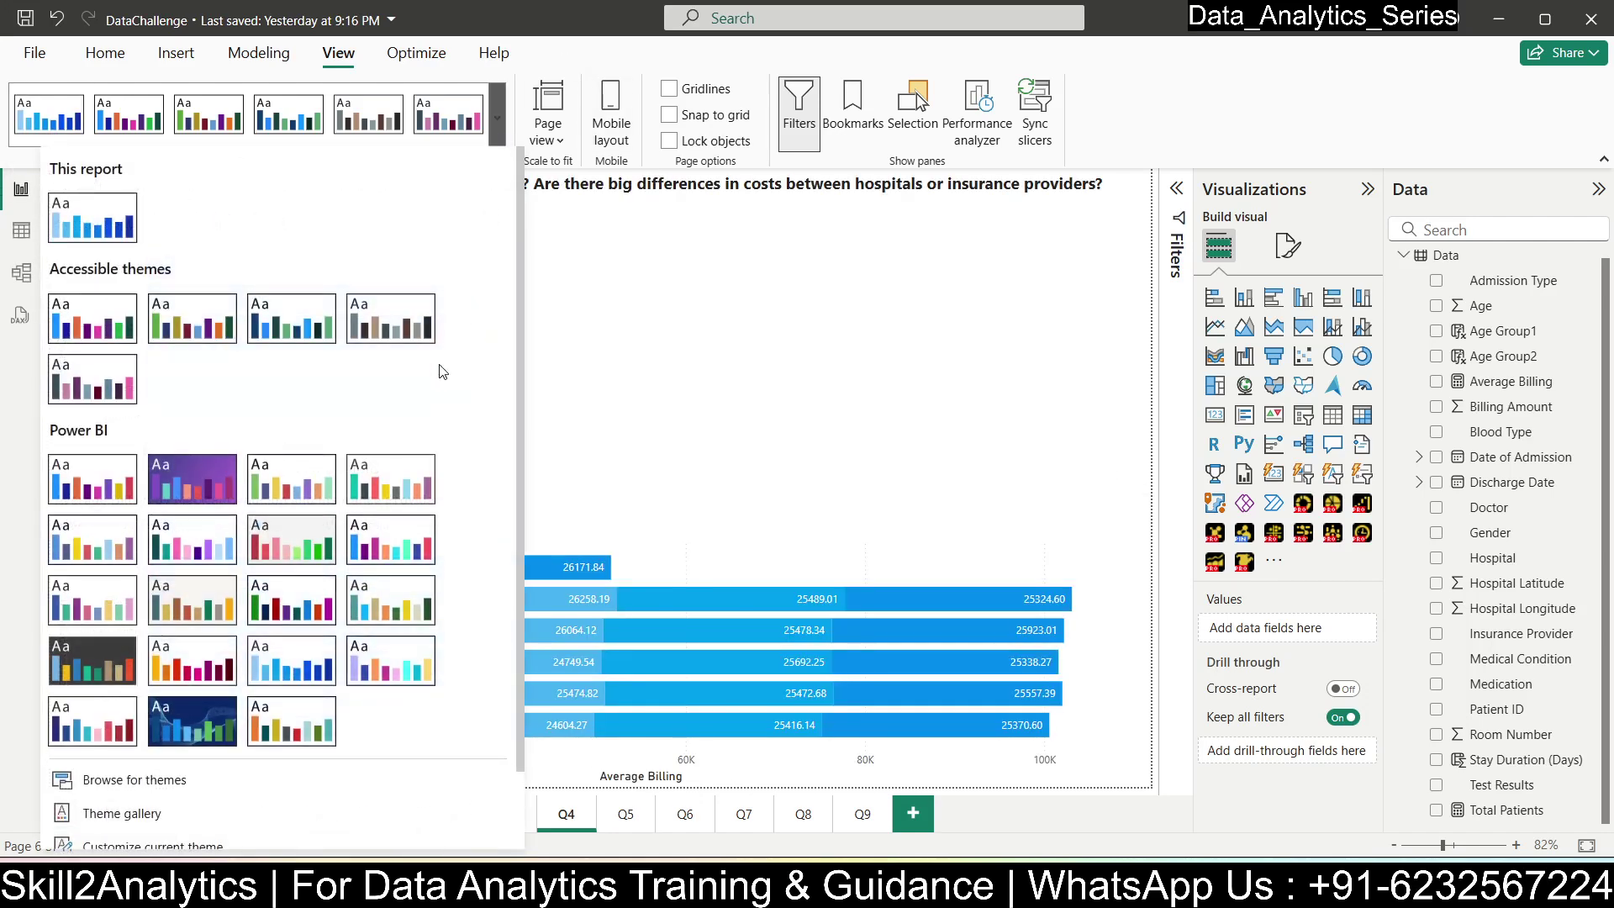
click(382, 611)
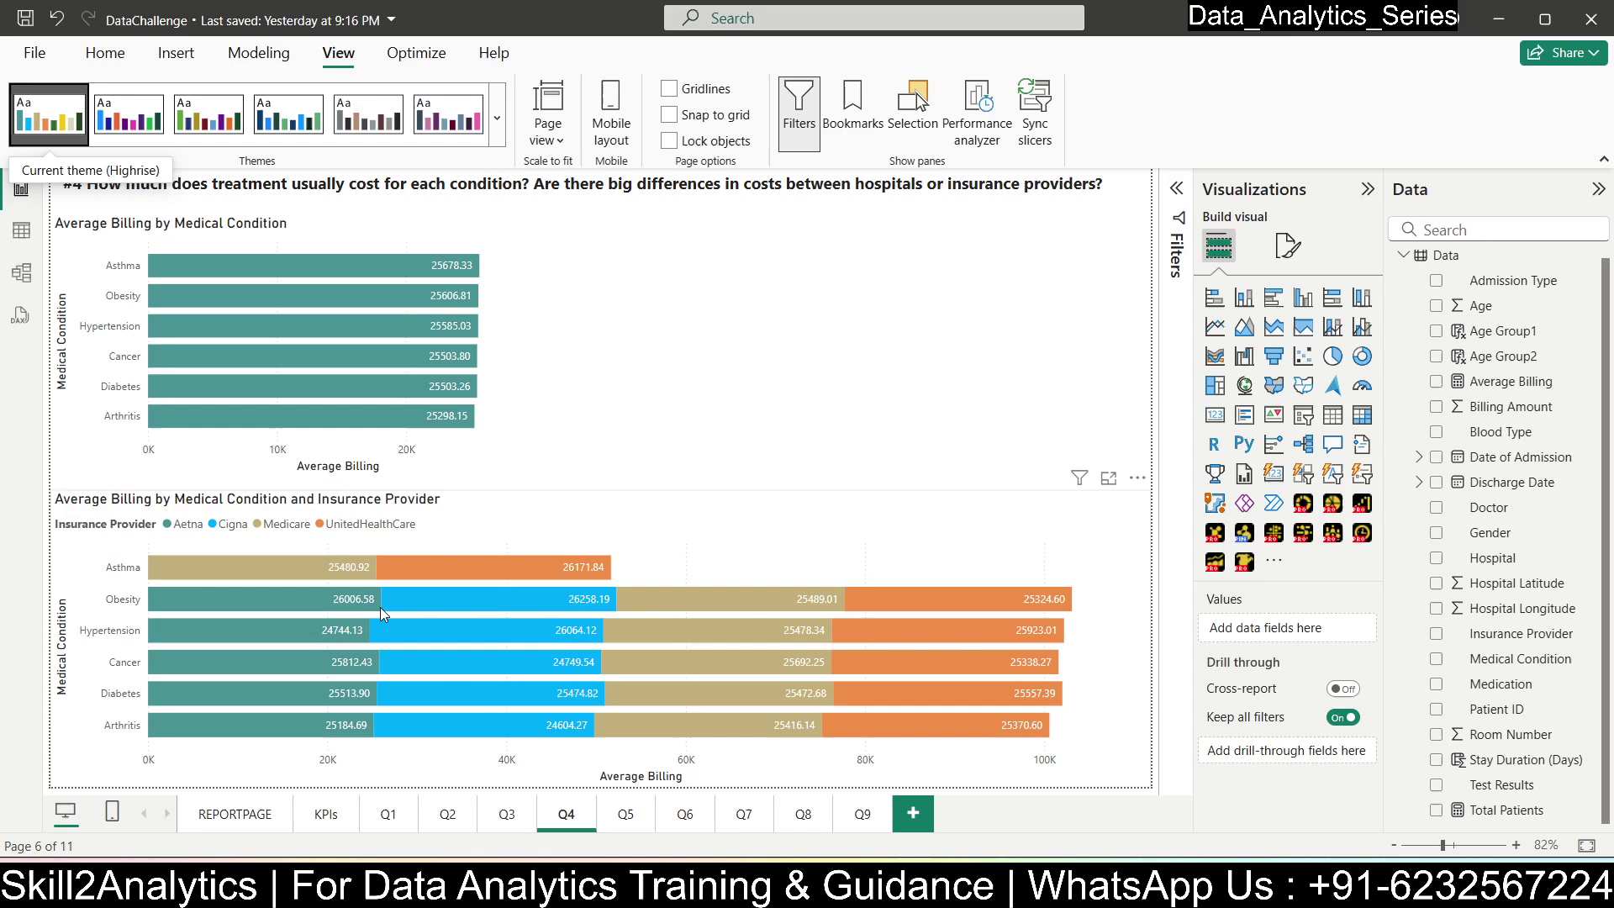
click(803, 814)
- Shrink the Q8 patient count bar chart slightly, duplicate it, and place the copy beside the original
click(433, 349)
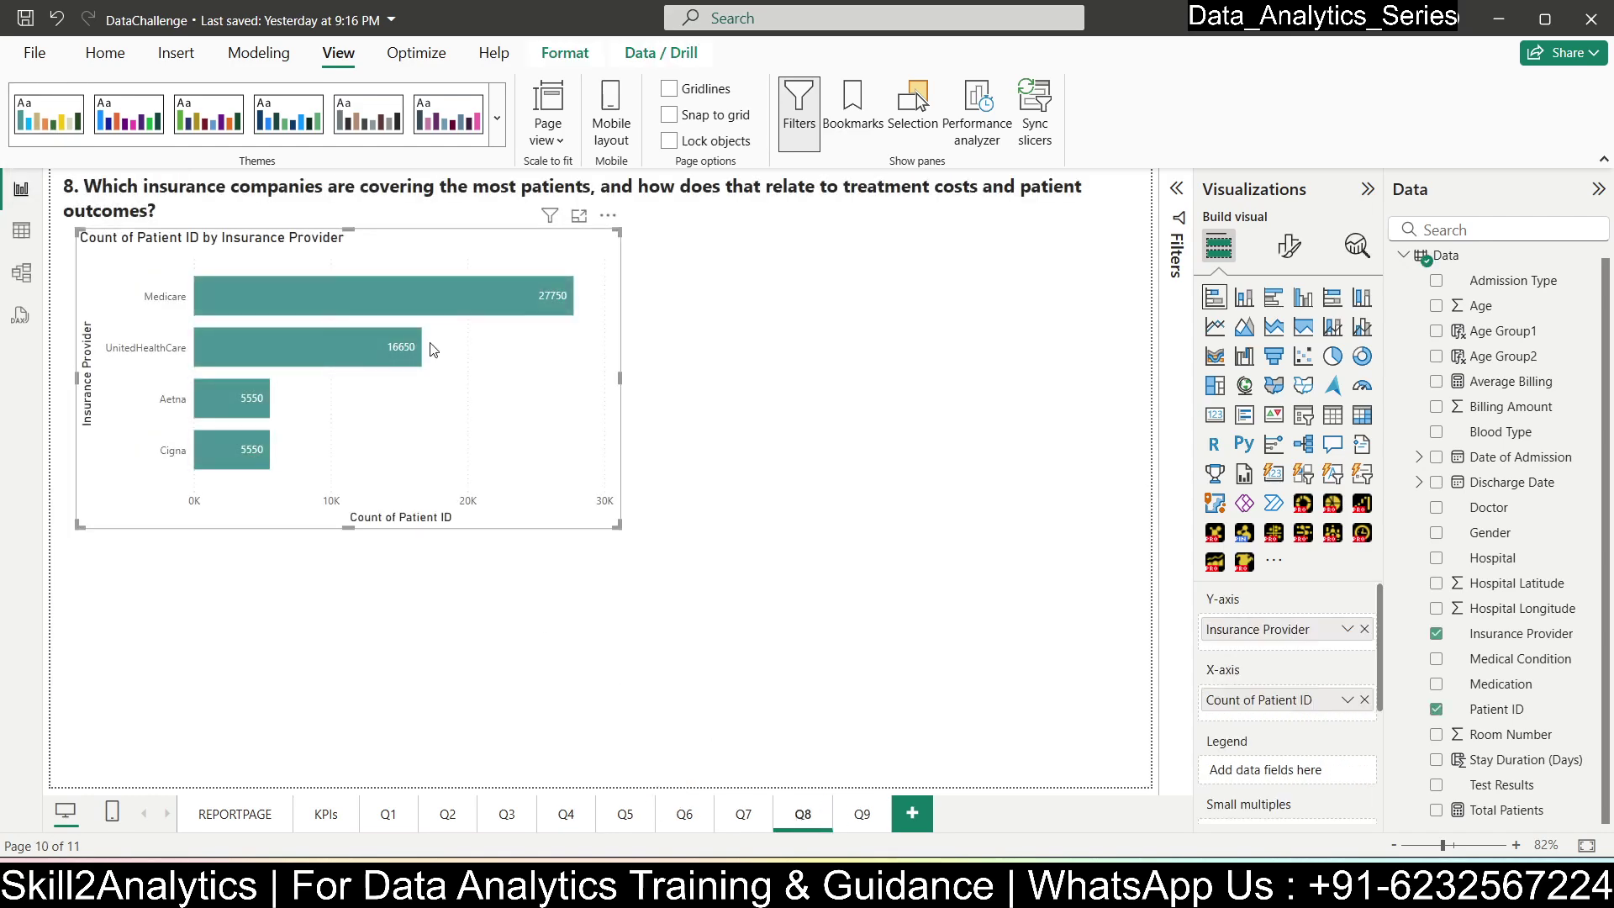
drag(619, 525, 597, 494)
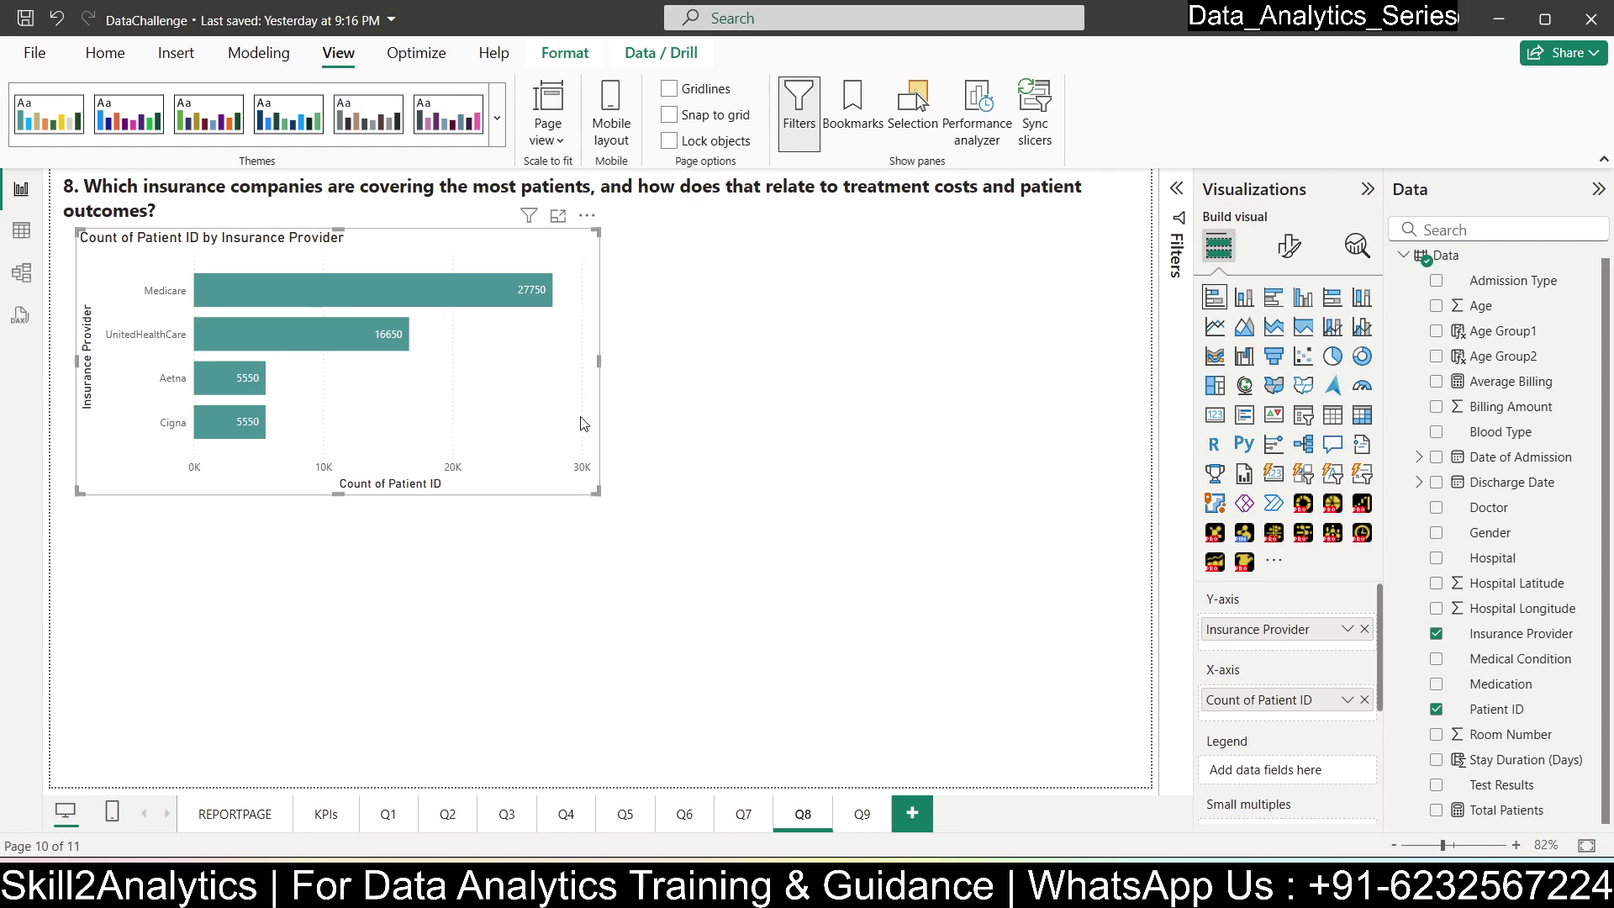
key(ctrl+c)
key(ctrl+v)
drag(600, 464, 971, 368)
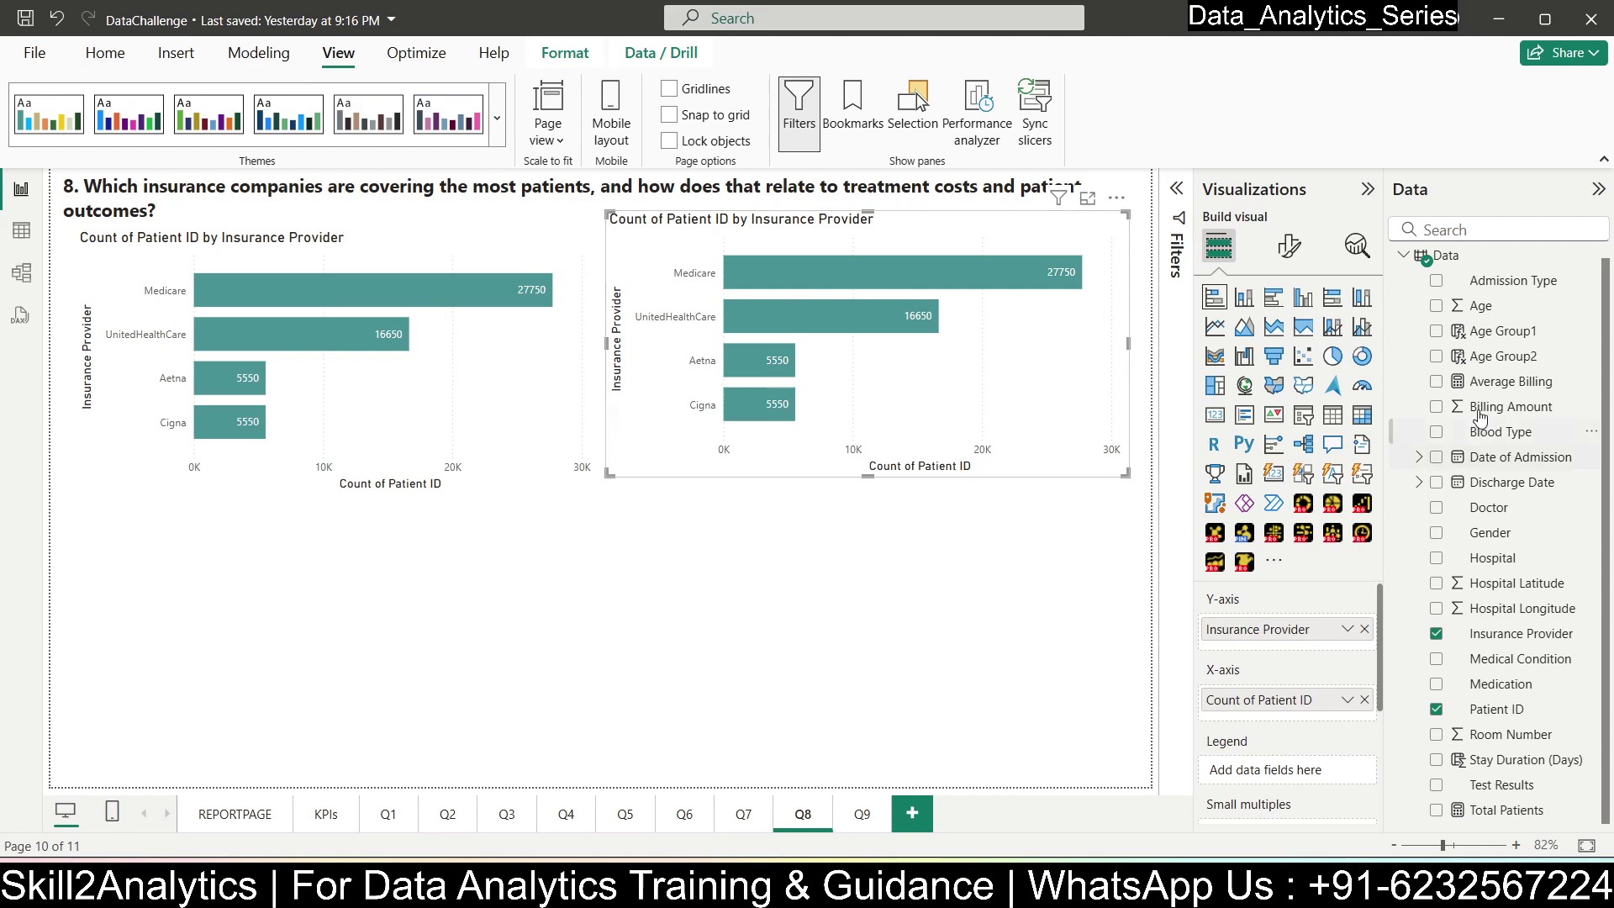
- Try Average Billing on the duplicate chart's X-axis, with Patient ID and Insurance Provider swapped between the legend and the Y-axis
click(1436, 383)
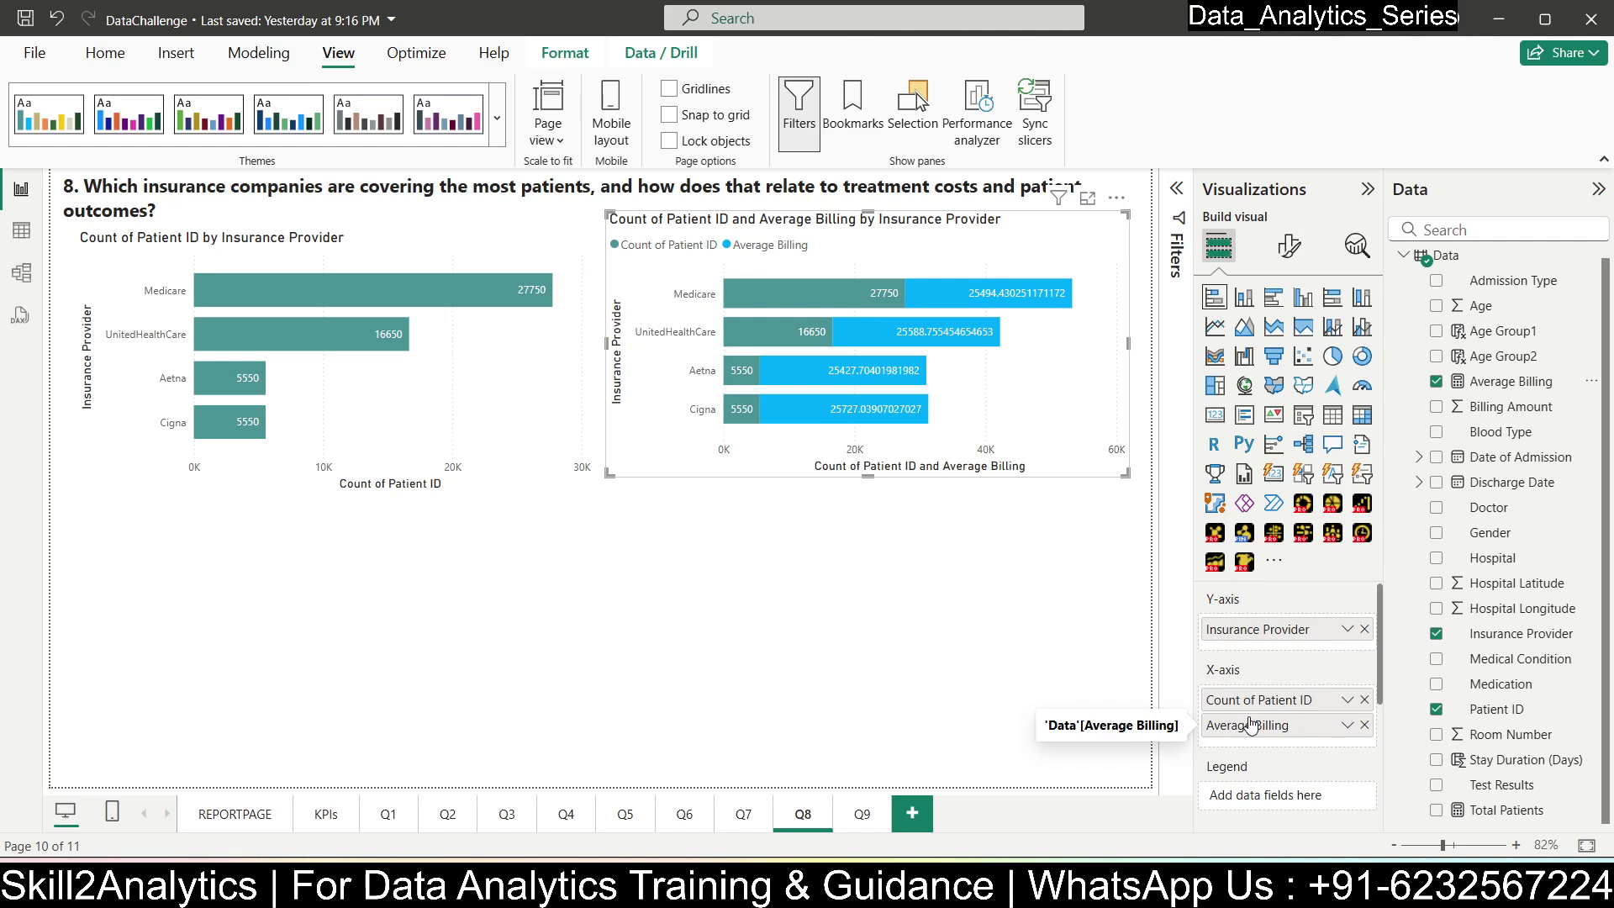
drag(1271, 730, 1277, 804)
drag(1263, 712, 1260, 769)
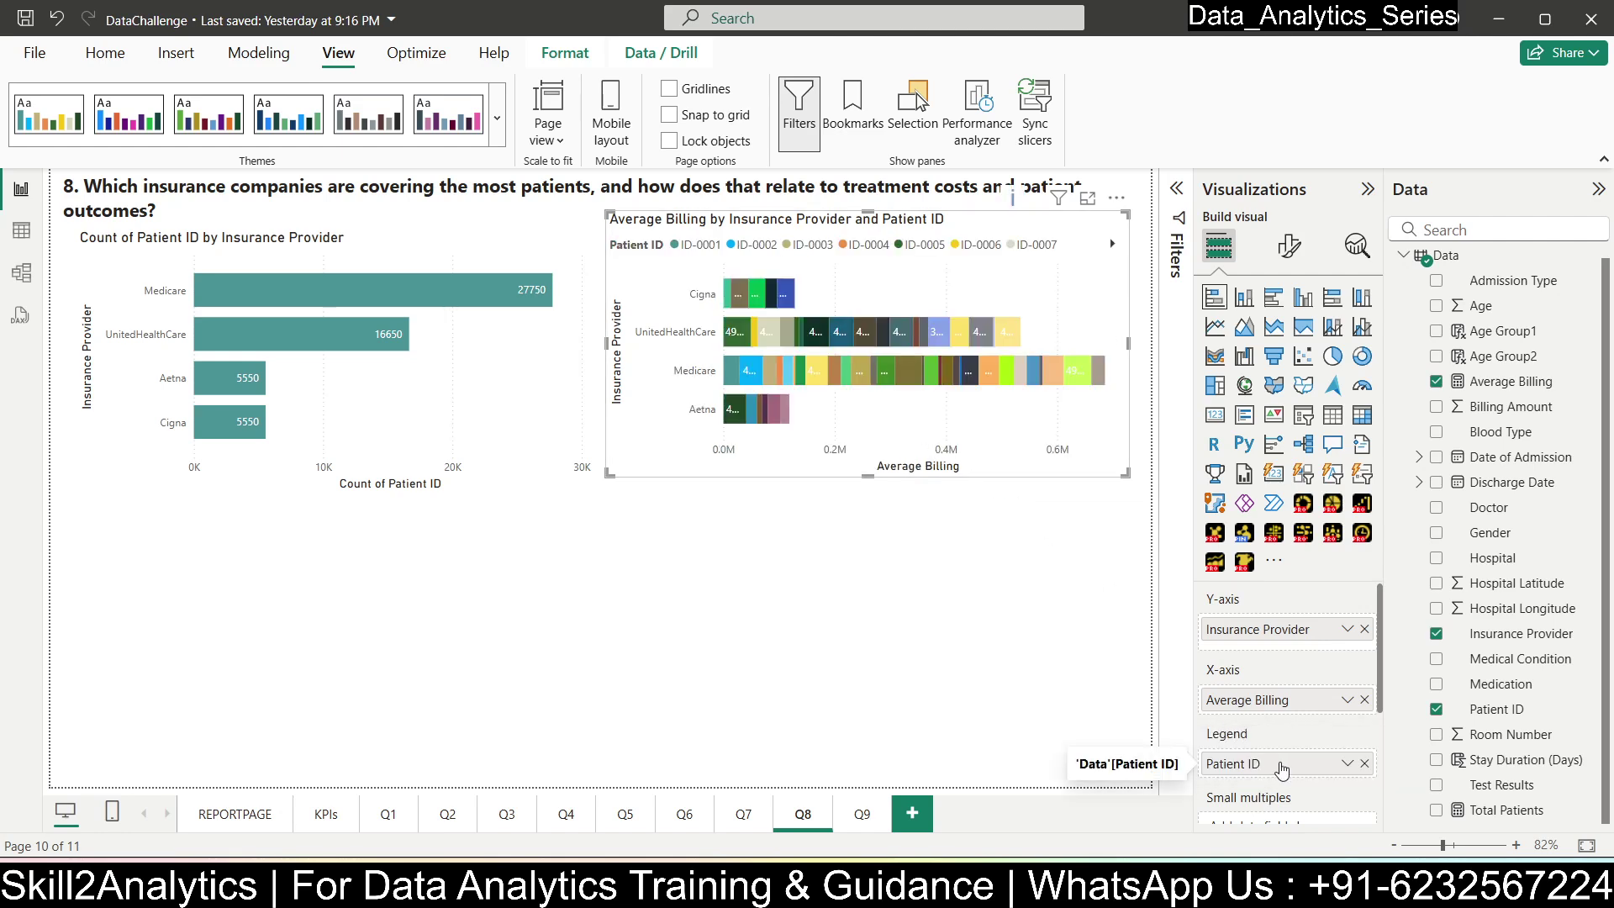
drag(1279, 767, 1274, 802)
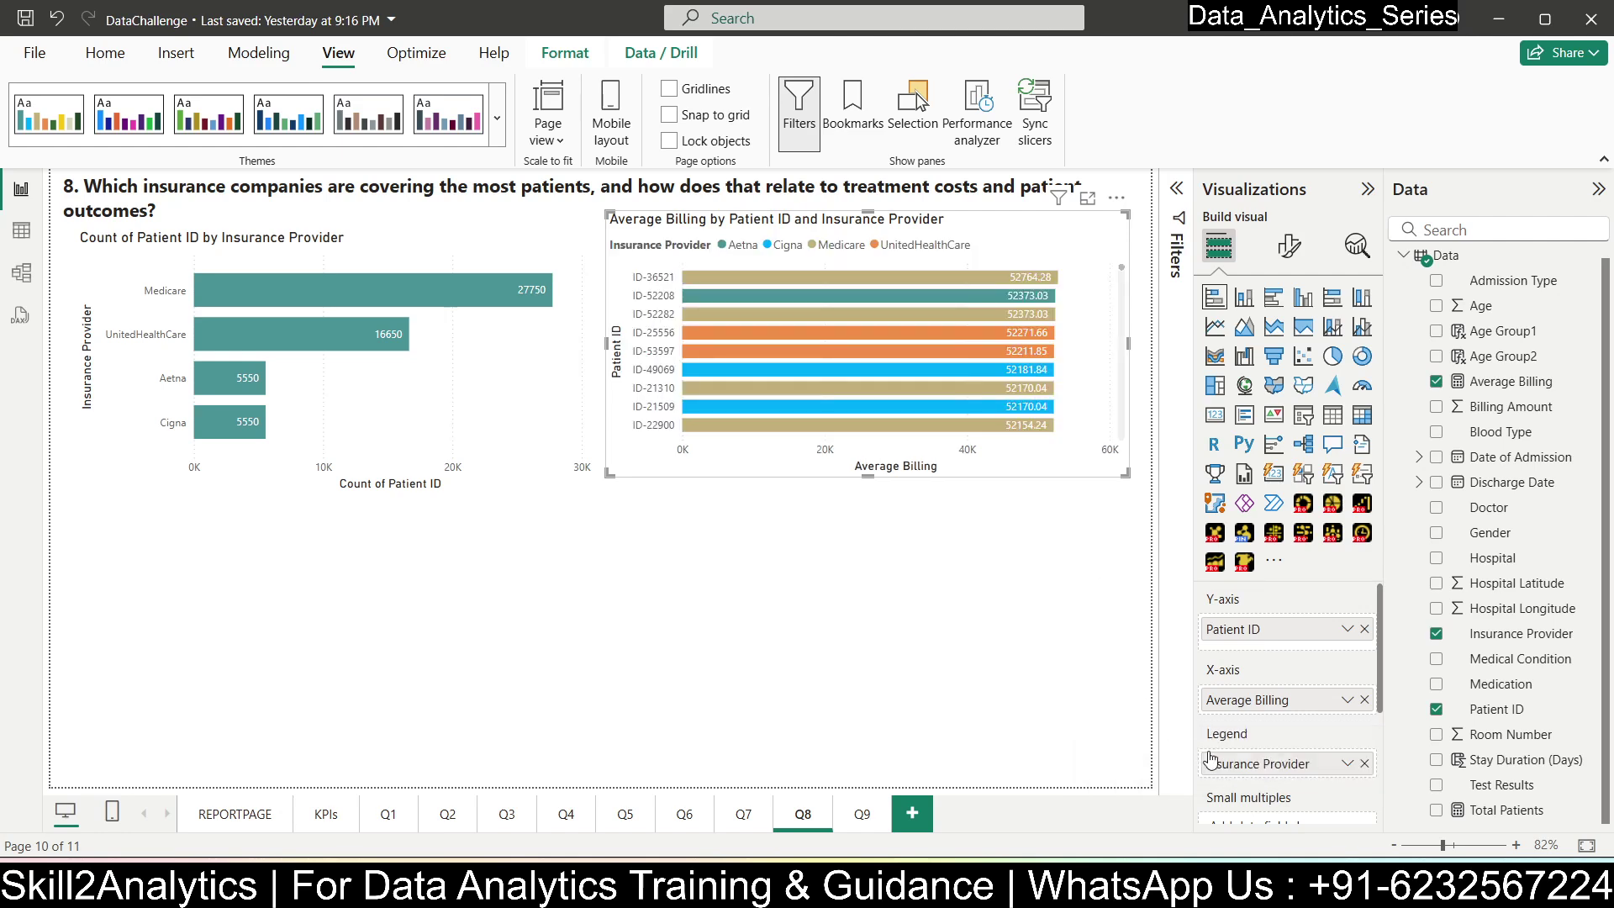
- Clear the duplicate chart's fields and rebuild it with Insurance Provider on the Y-axis and the count of Patient ID on the X-axis
click(1364, 763)
click(1364, 700)
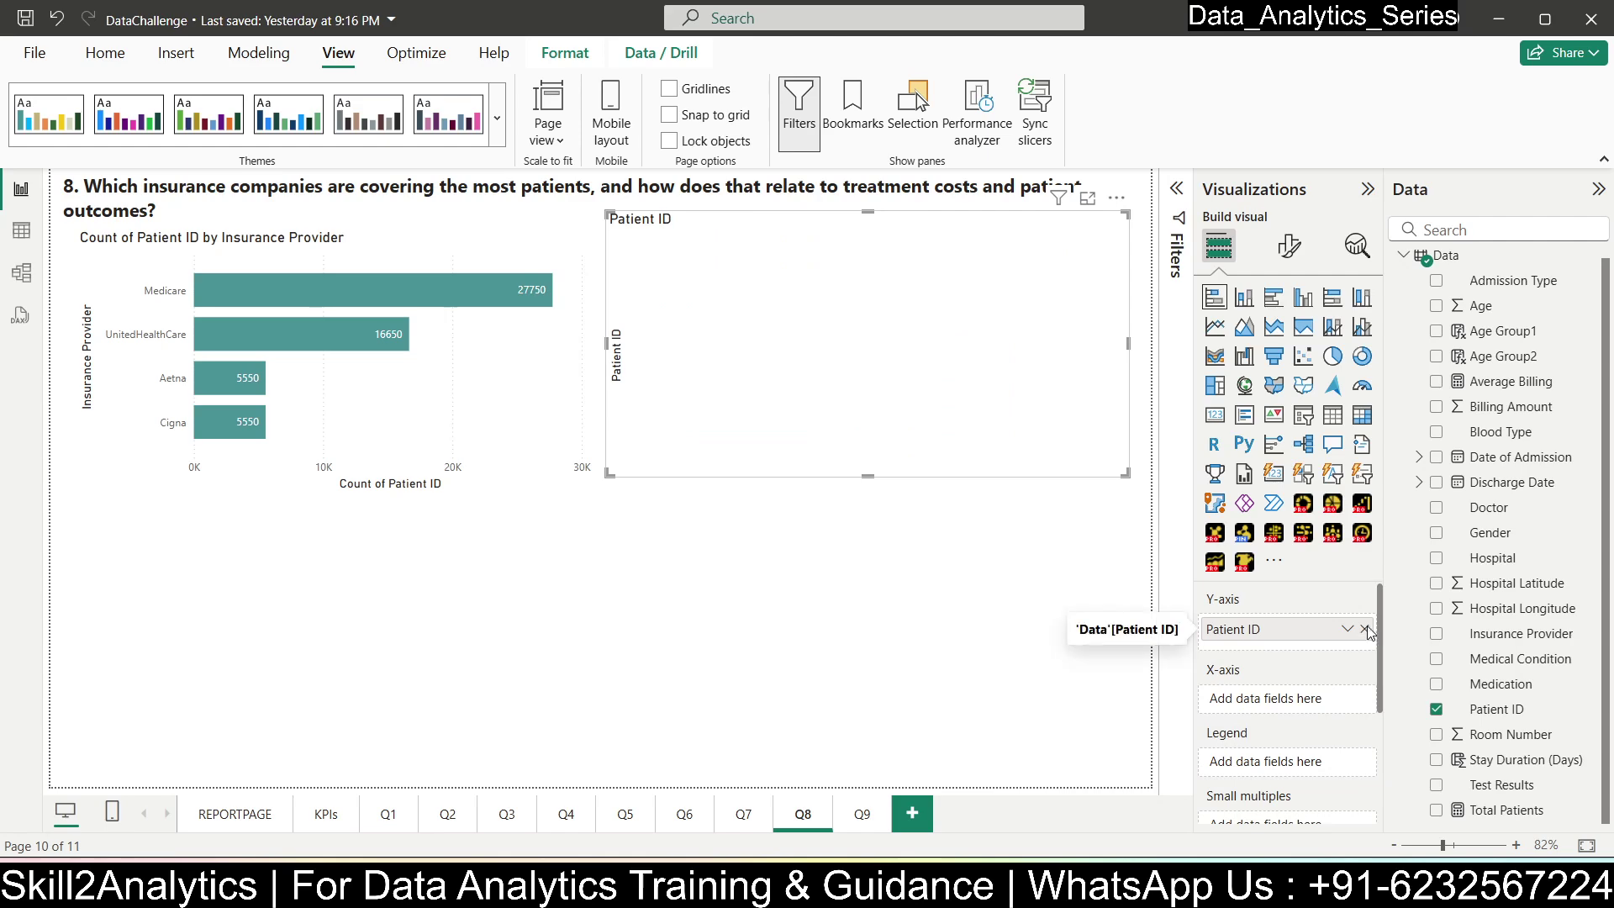
click(1364, 629)
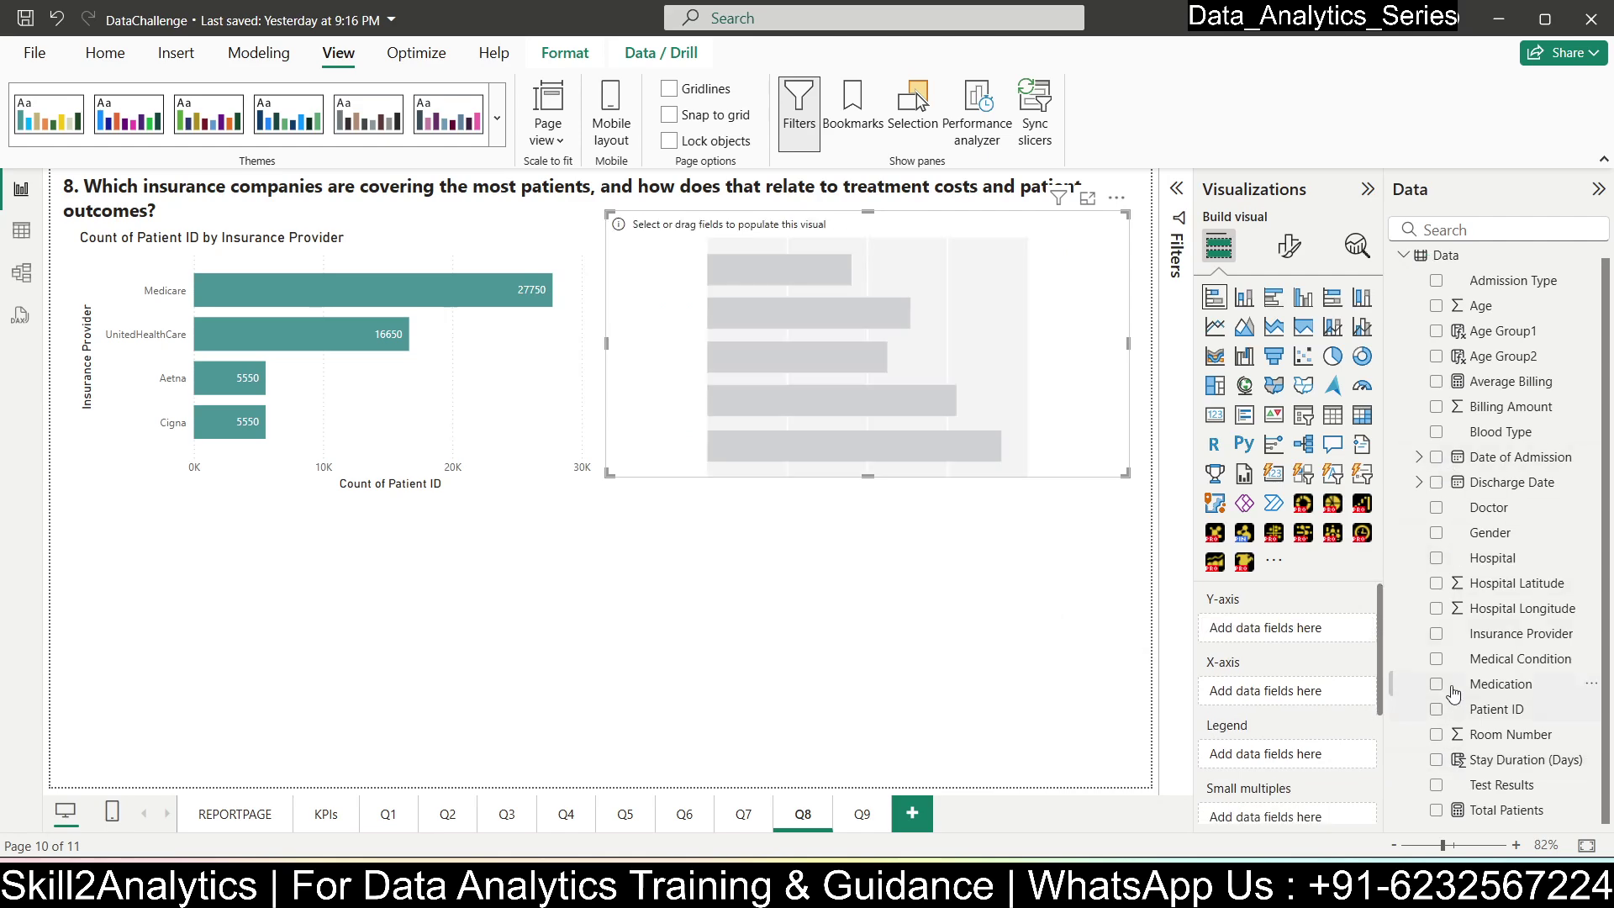
click(1438, 635)
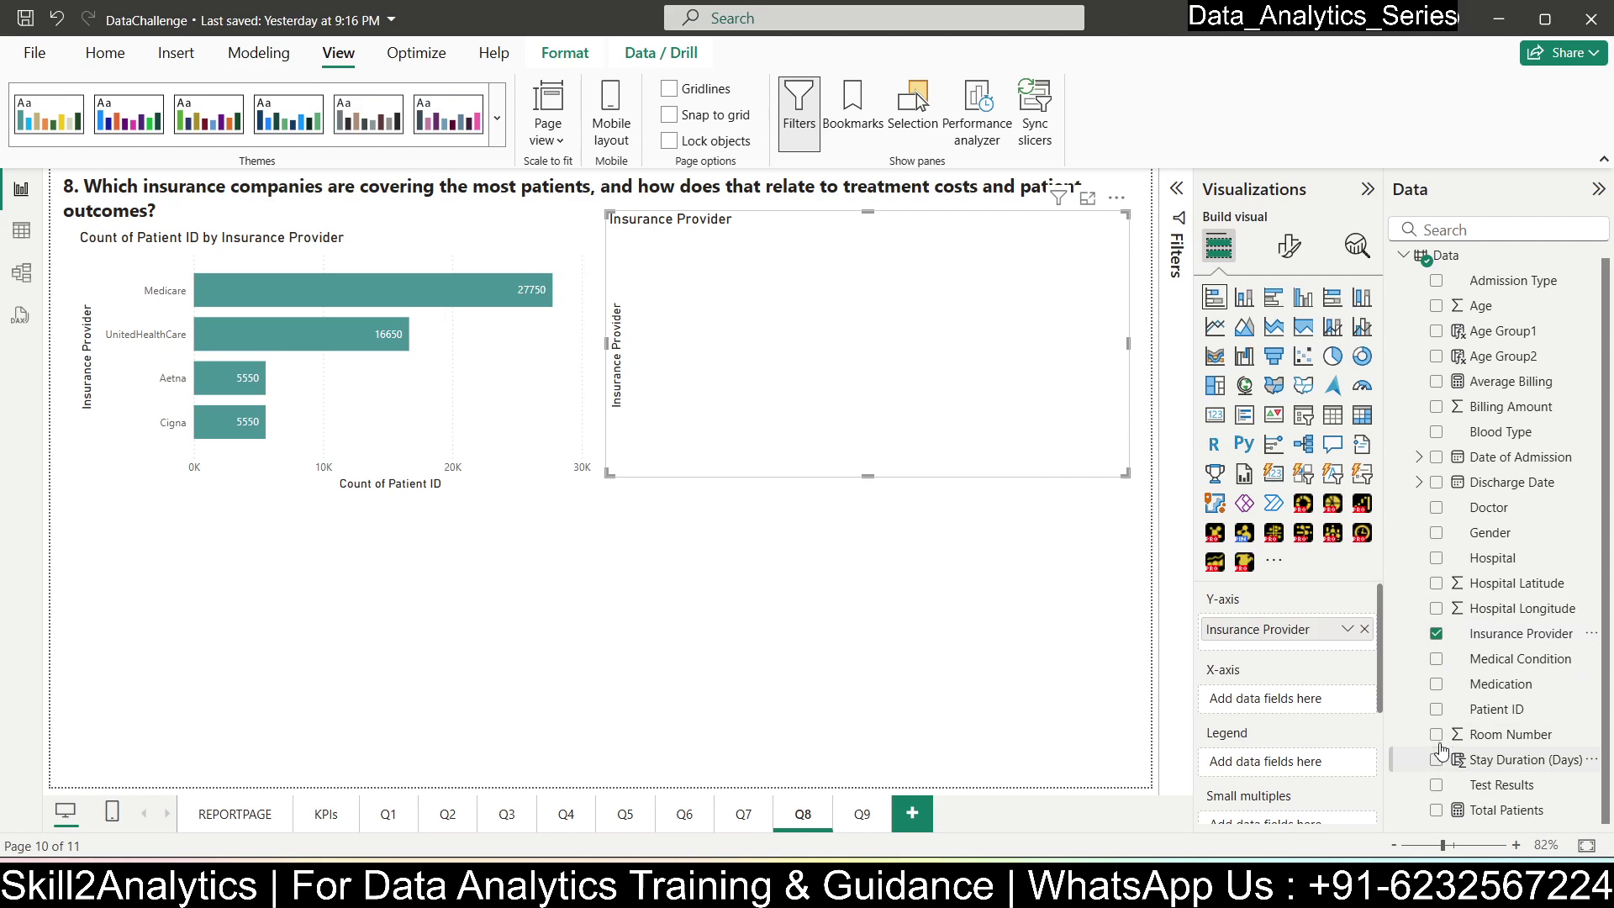
click(1437, 710)
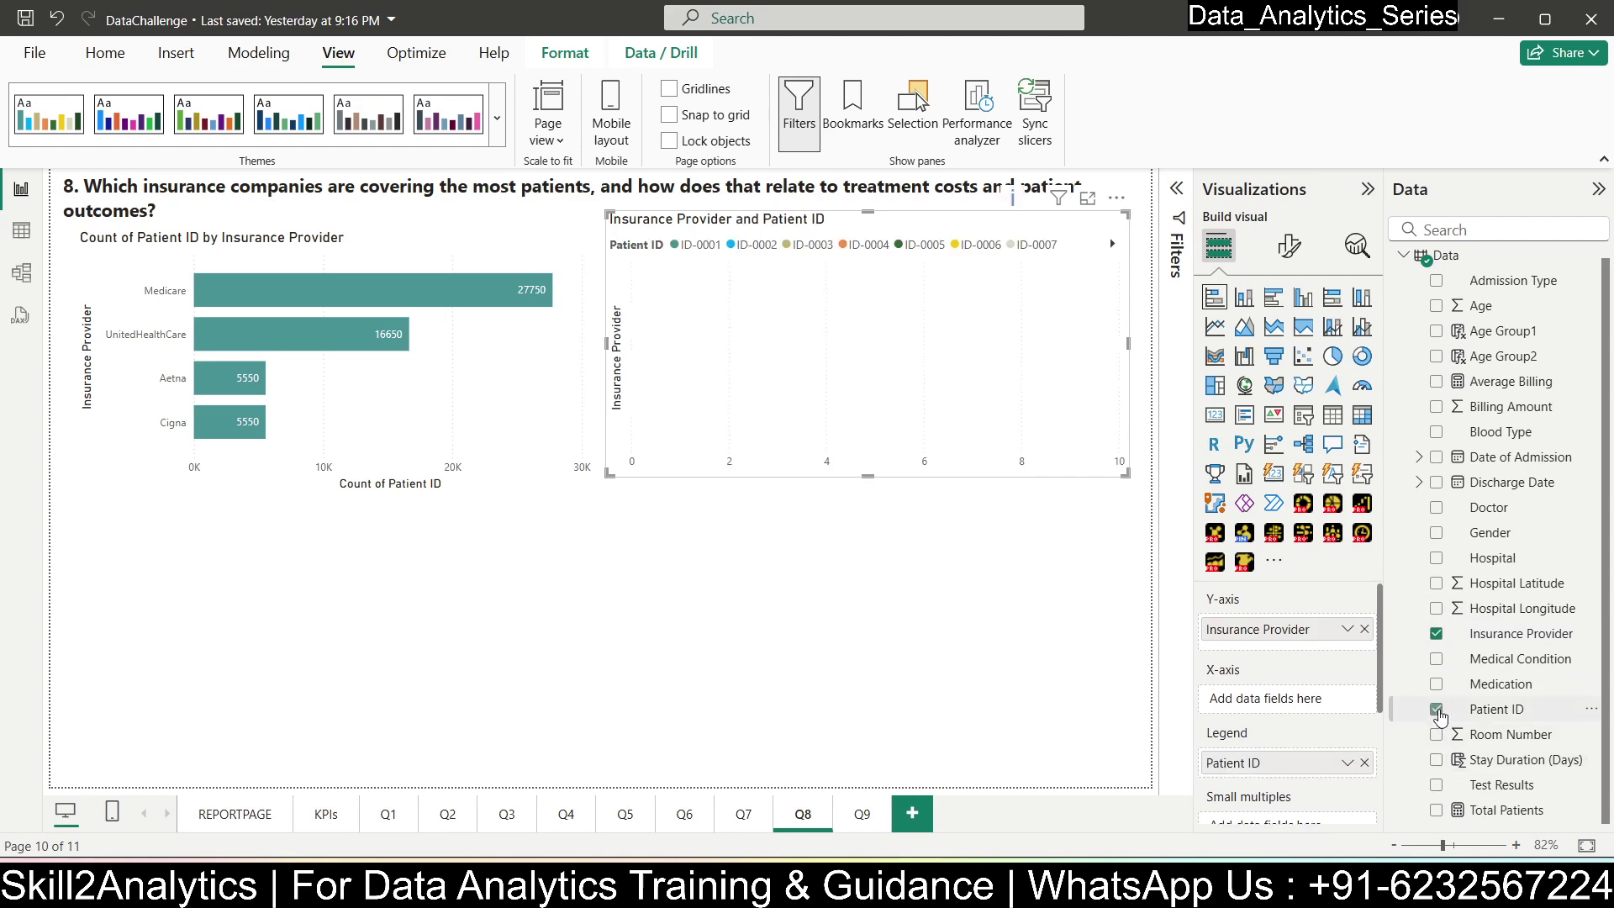
click(1347, 763)
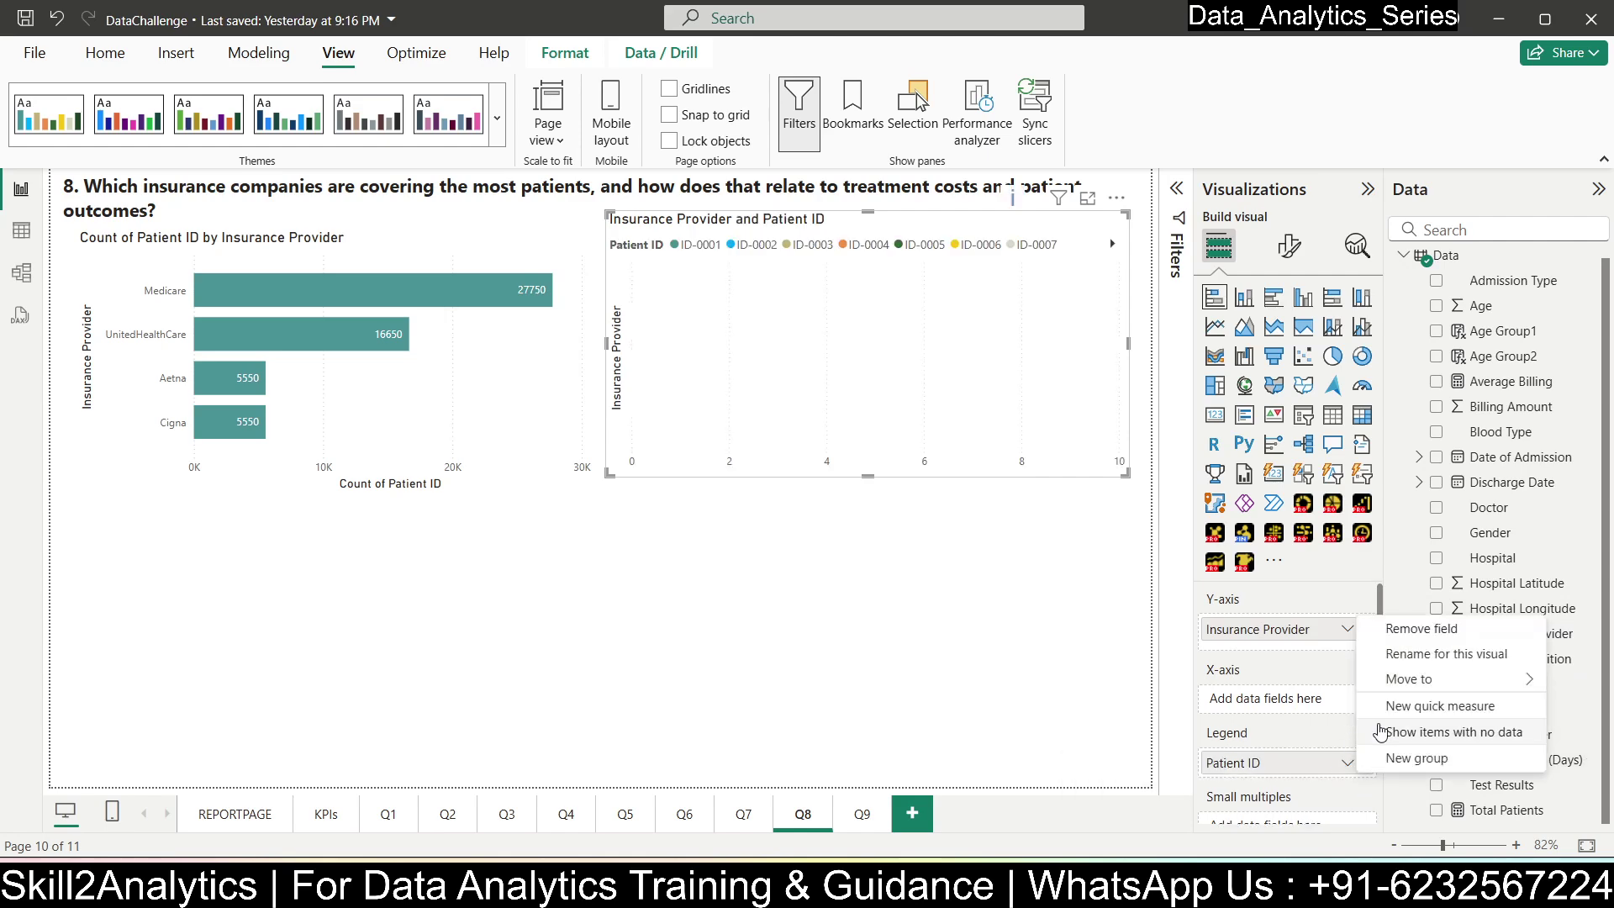
click(1295, 741)
drag(1279, 765, 1339, 710)
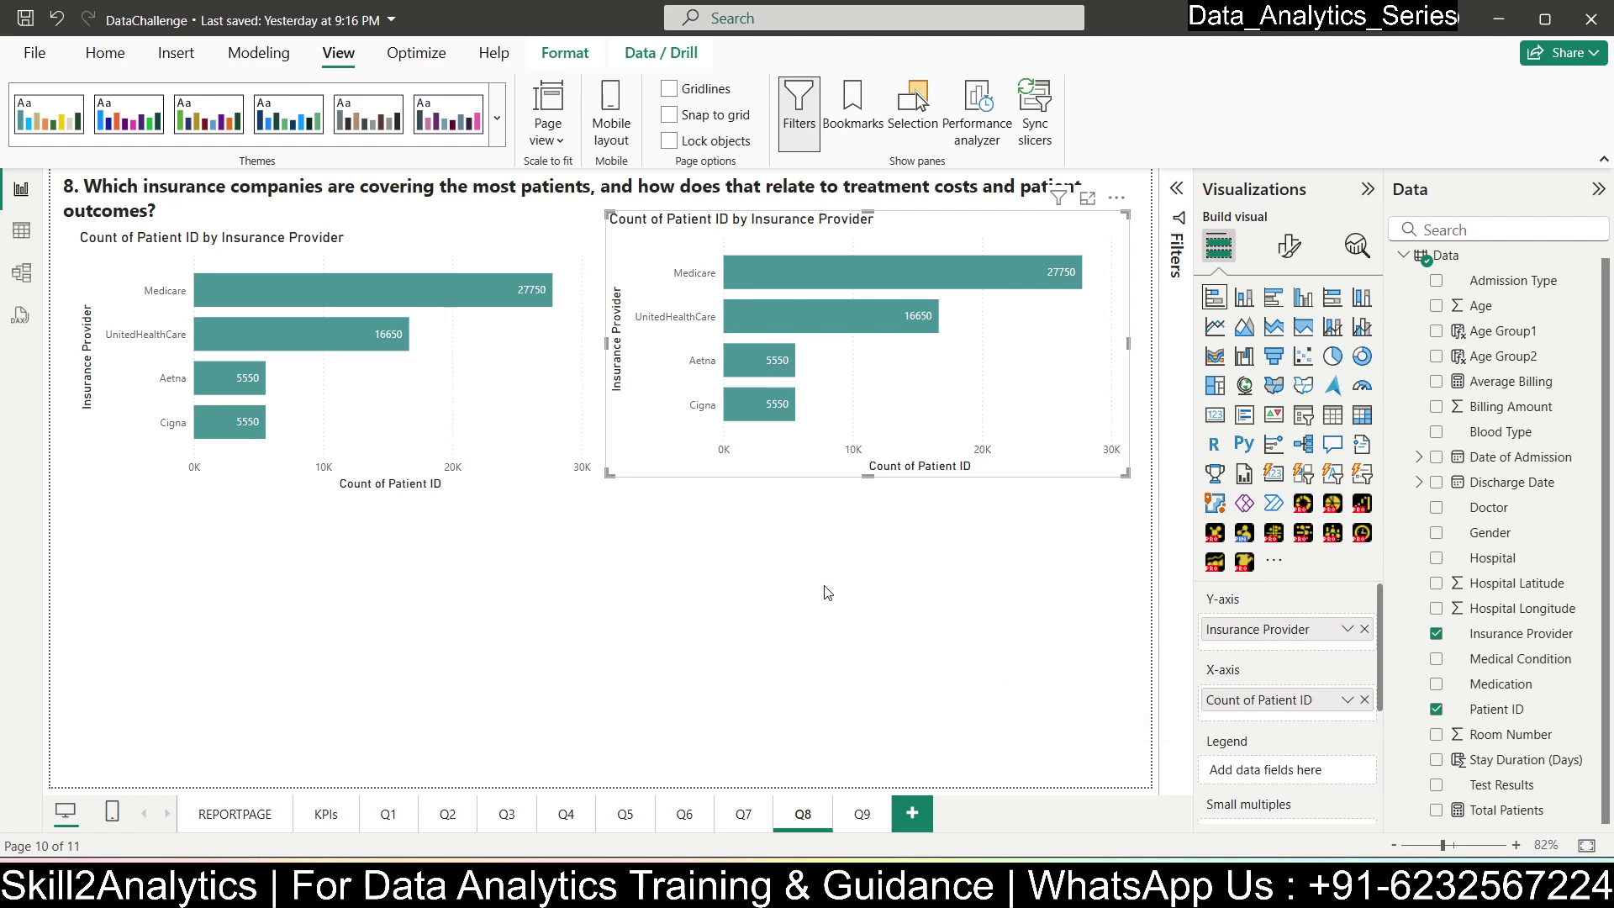
- Convert the duplicate chart to a matrix with Test Results as columns, then shrink it and position it beside the bar chart
drag(861, 378, 861, 389)
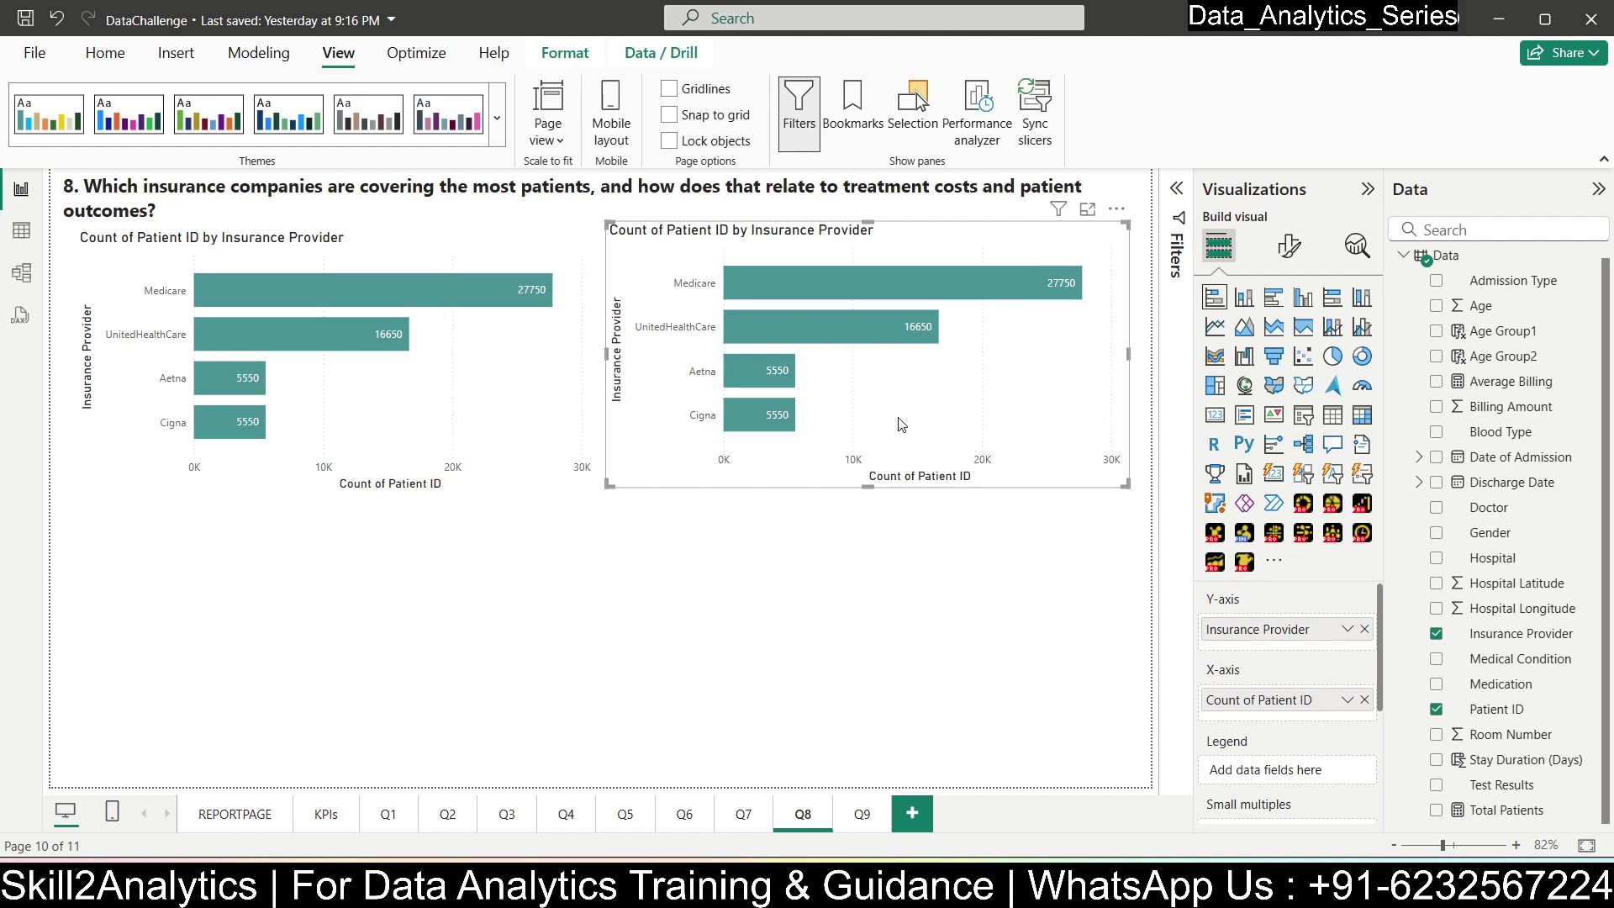
click(1361, 415)
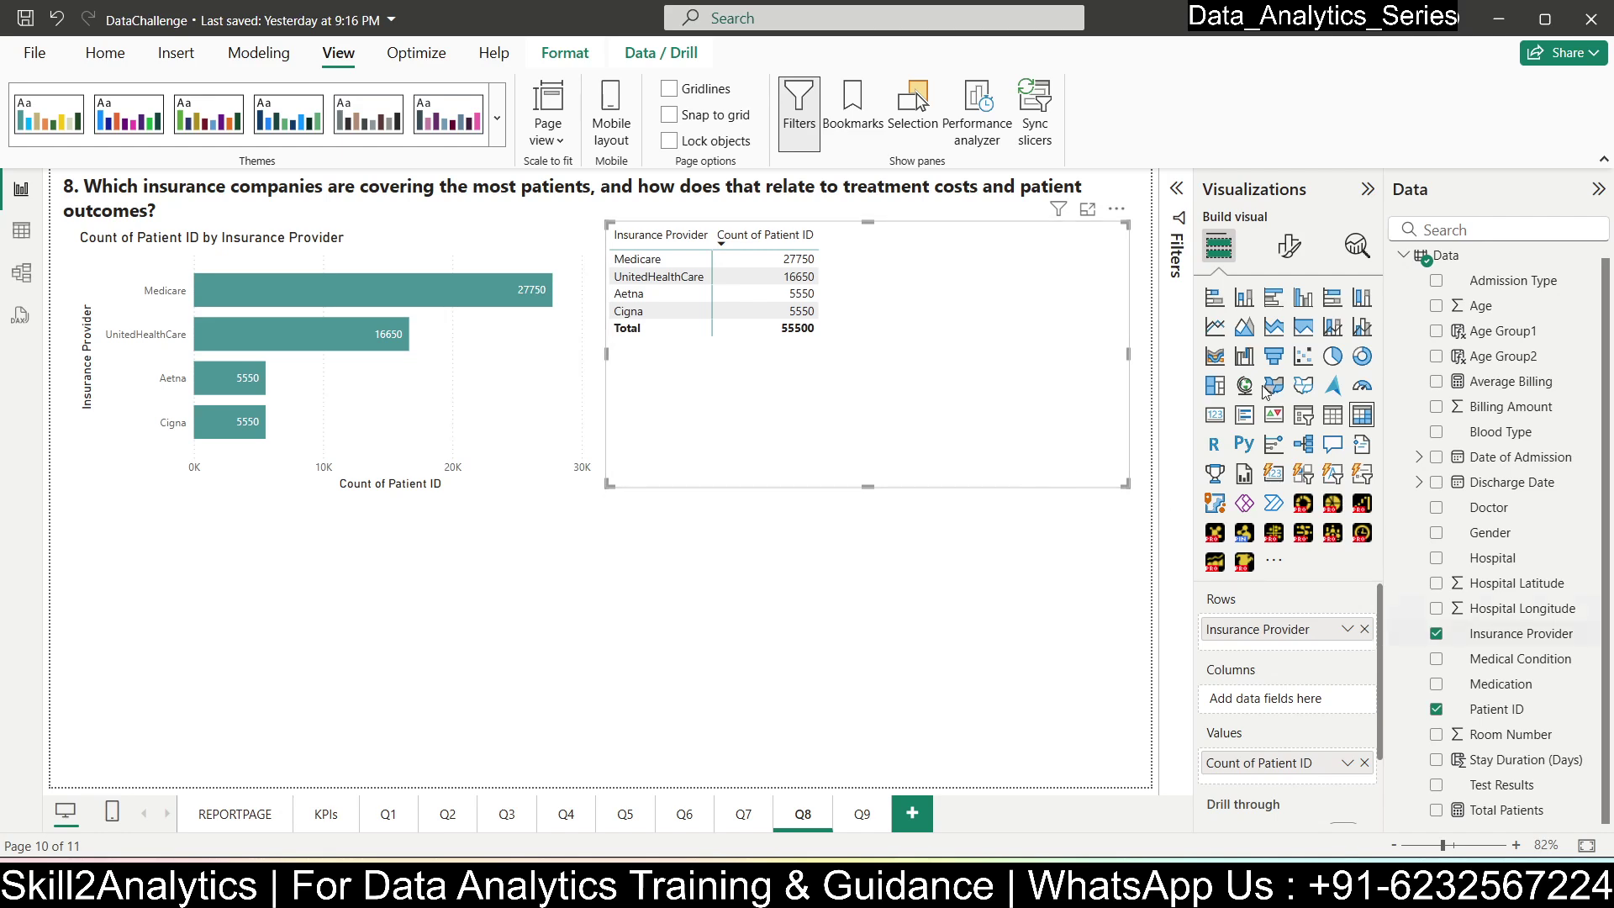
click(1437, 787)
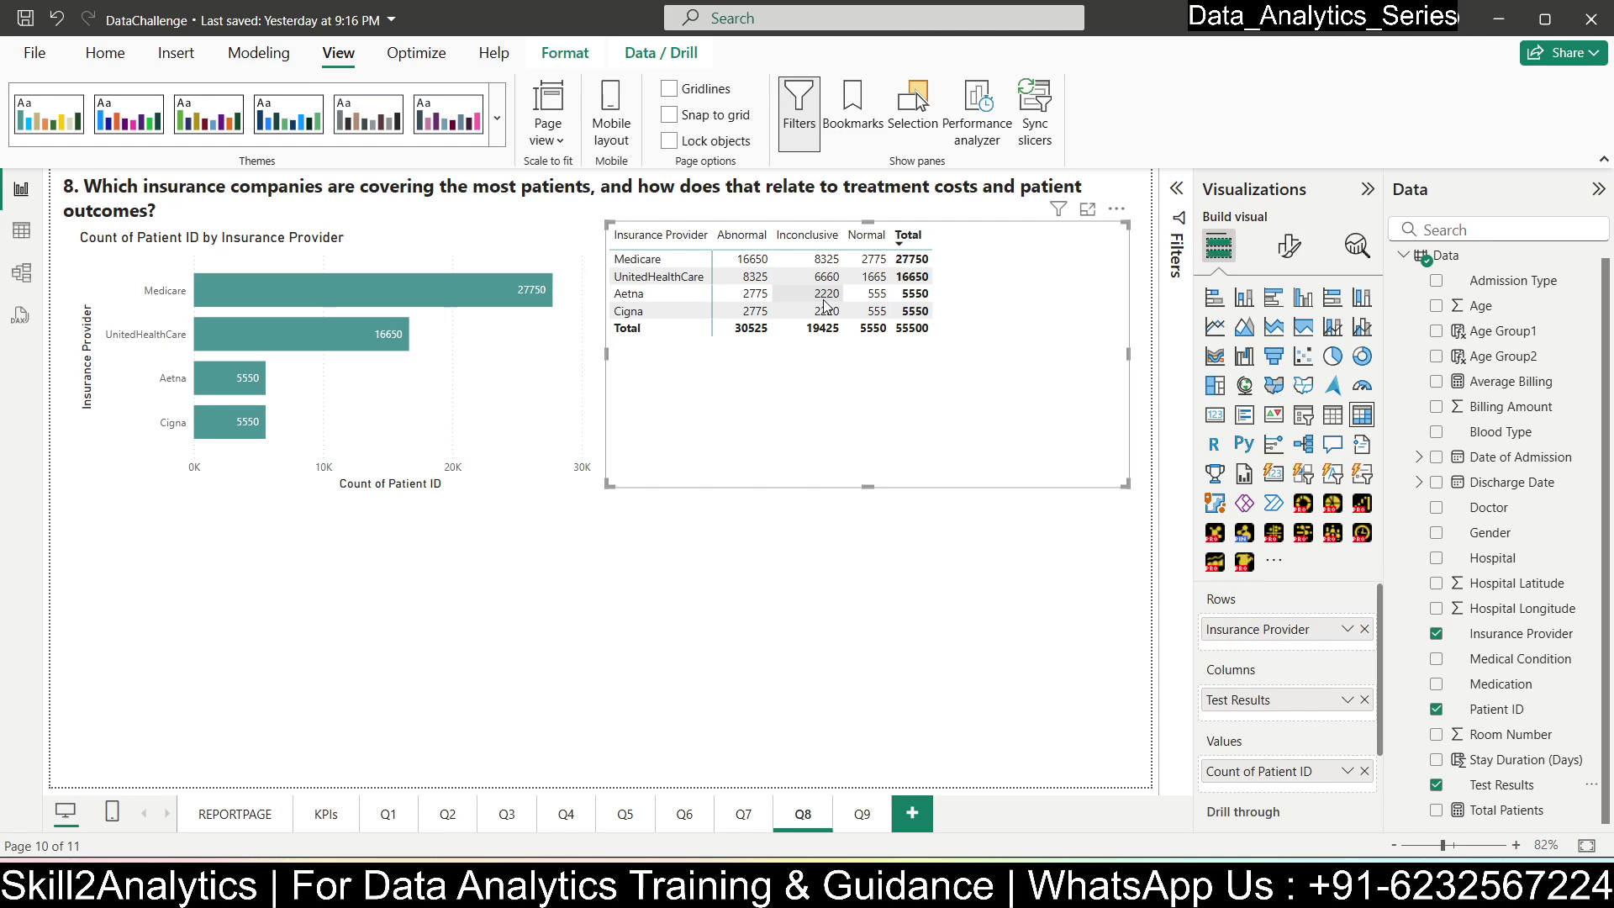
drag(1127, 485, 992, 378)
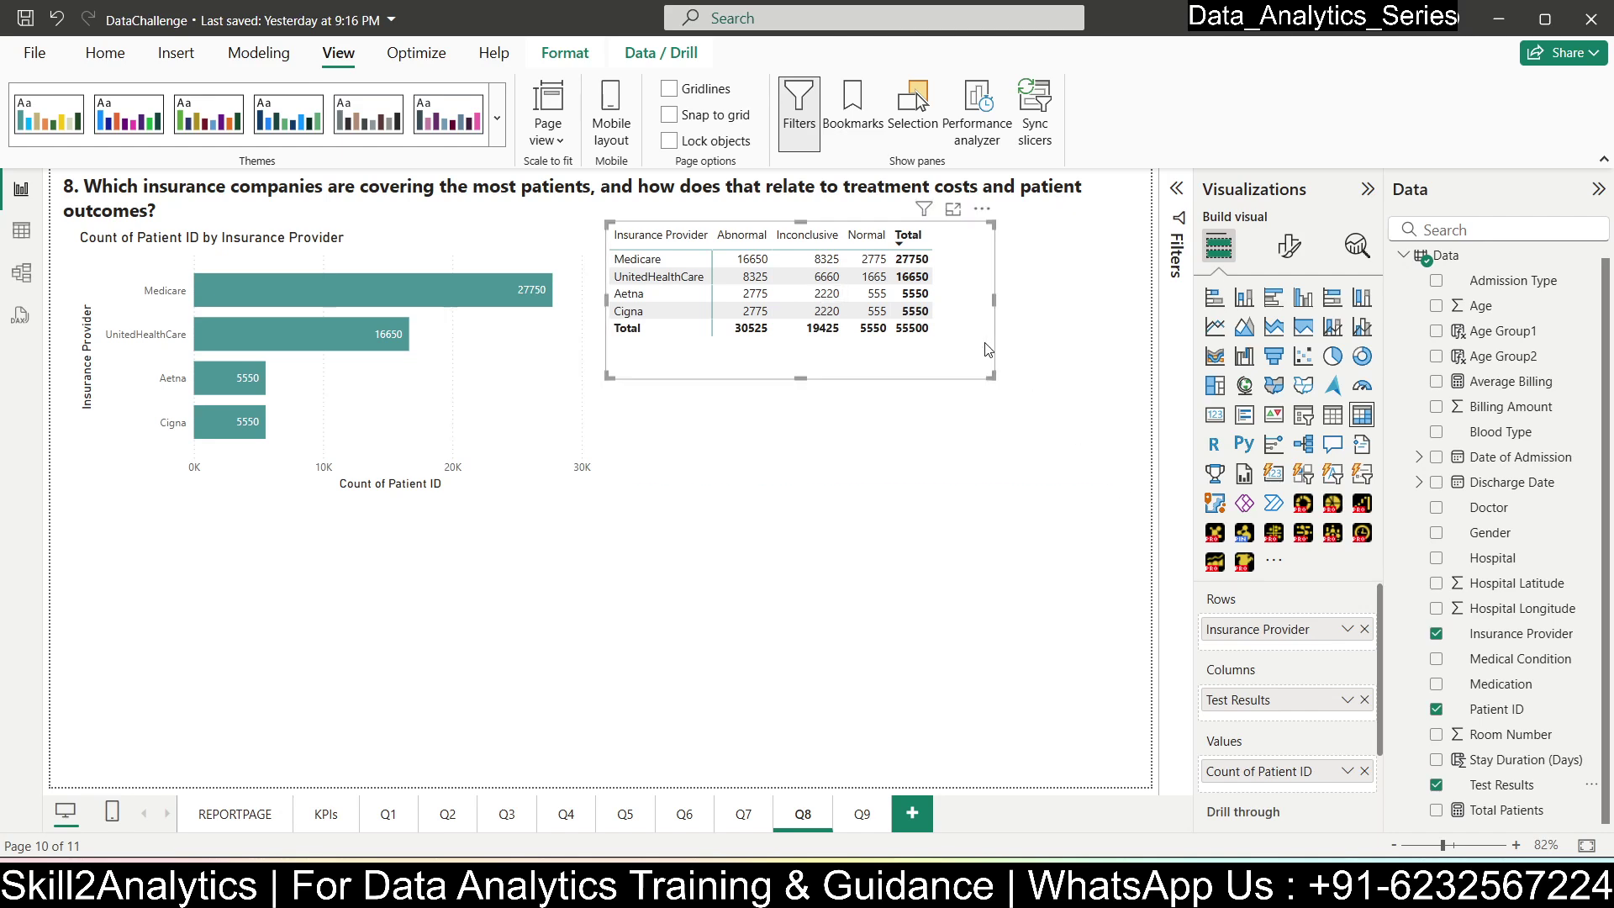
drag(963, 289, 1002, 335)
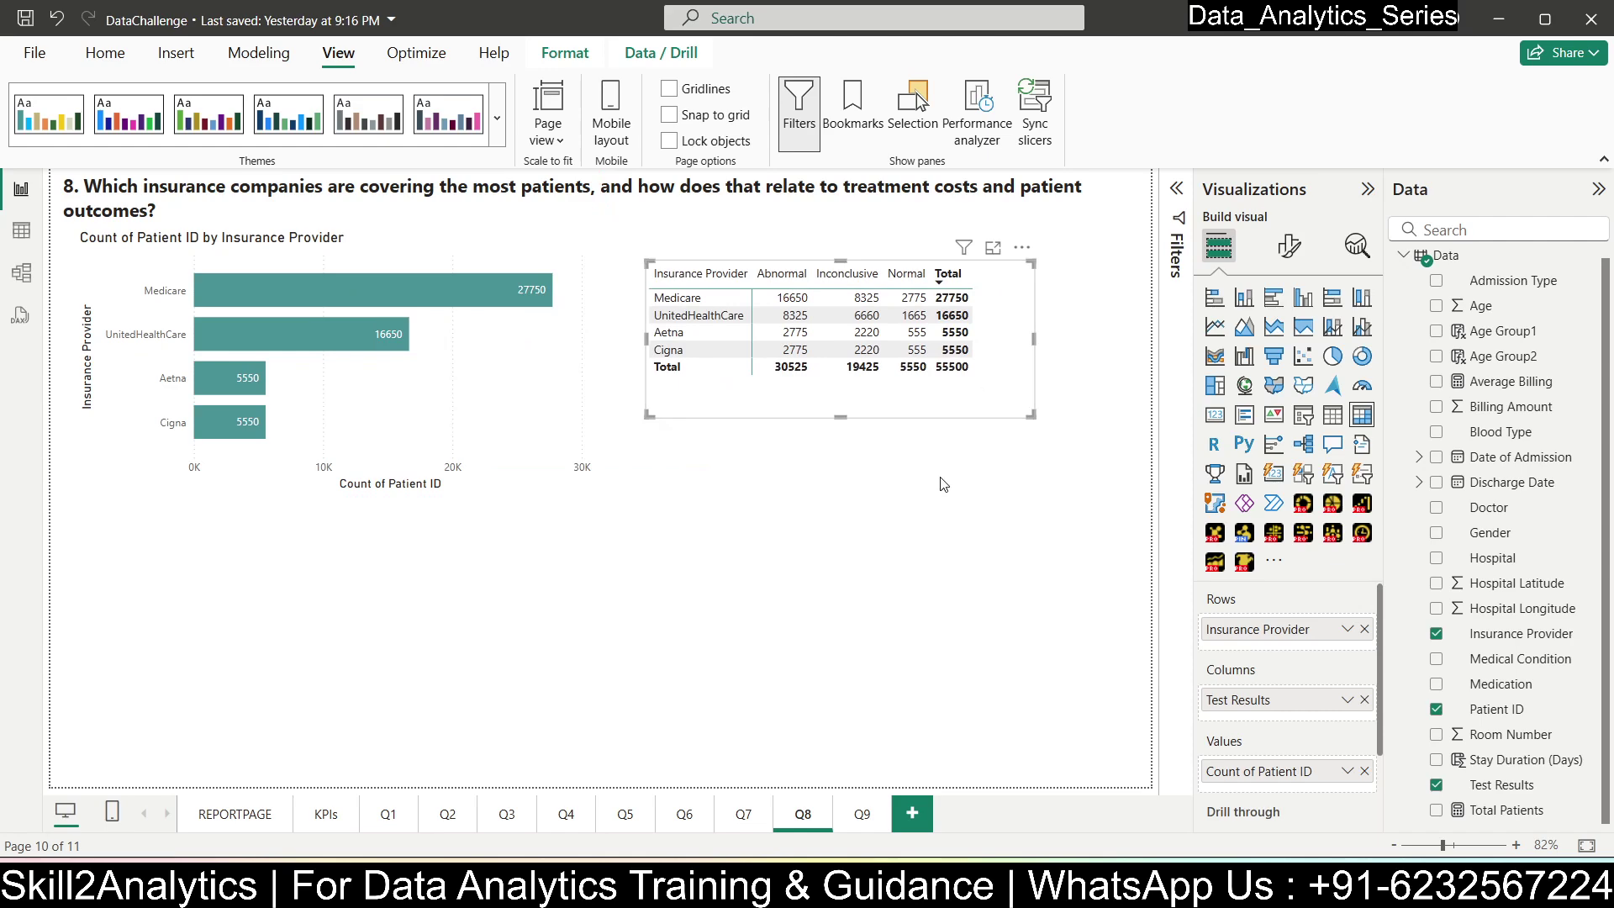
click(903, 601)
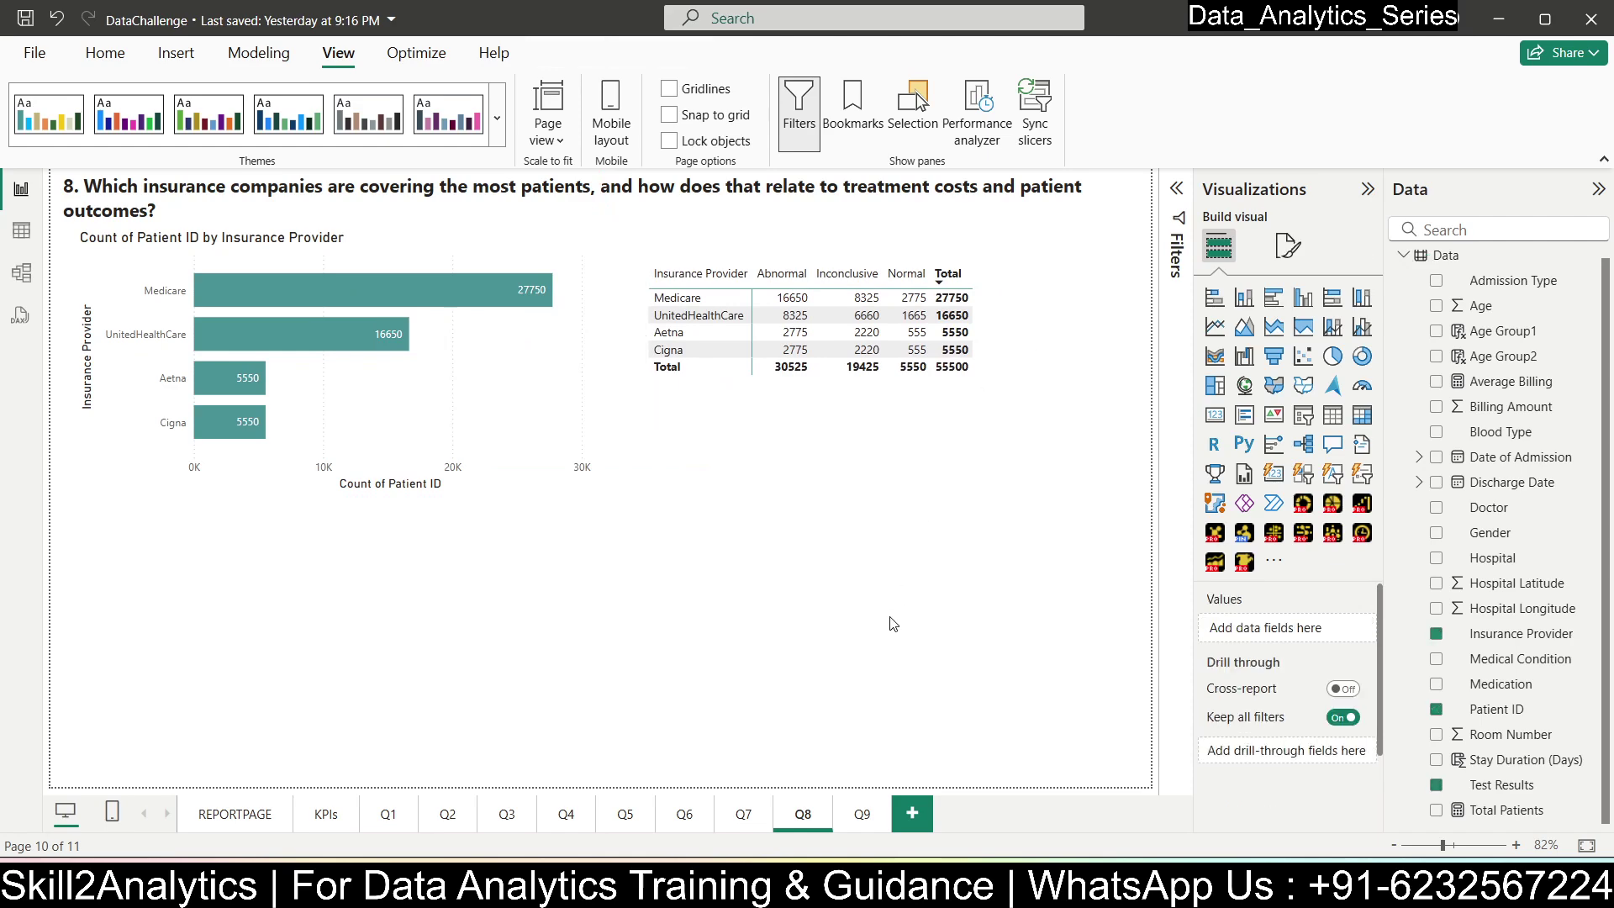
- On page Q9, add a map visual with Hospital Latitude as its latitude and Hospital Longitude as its longitude
click(861, 815)
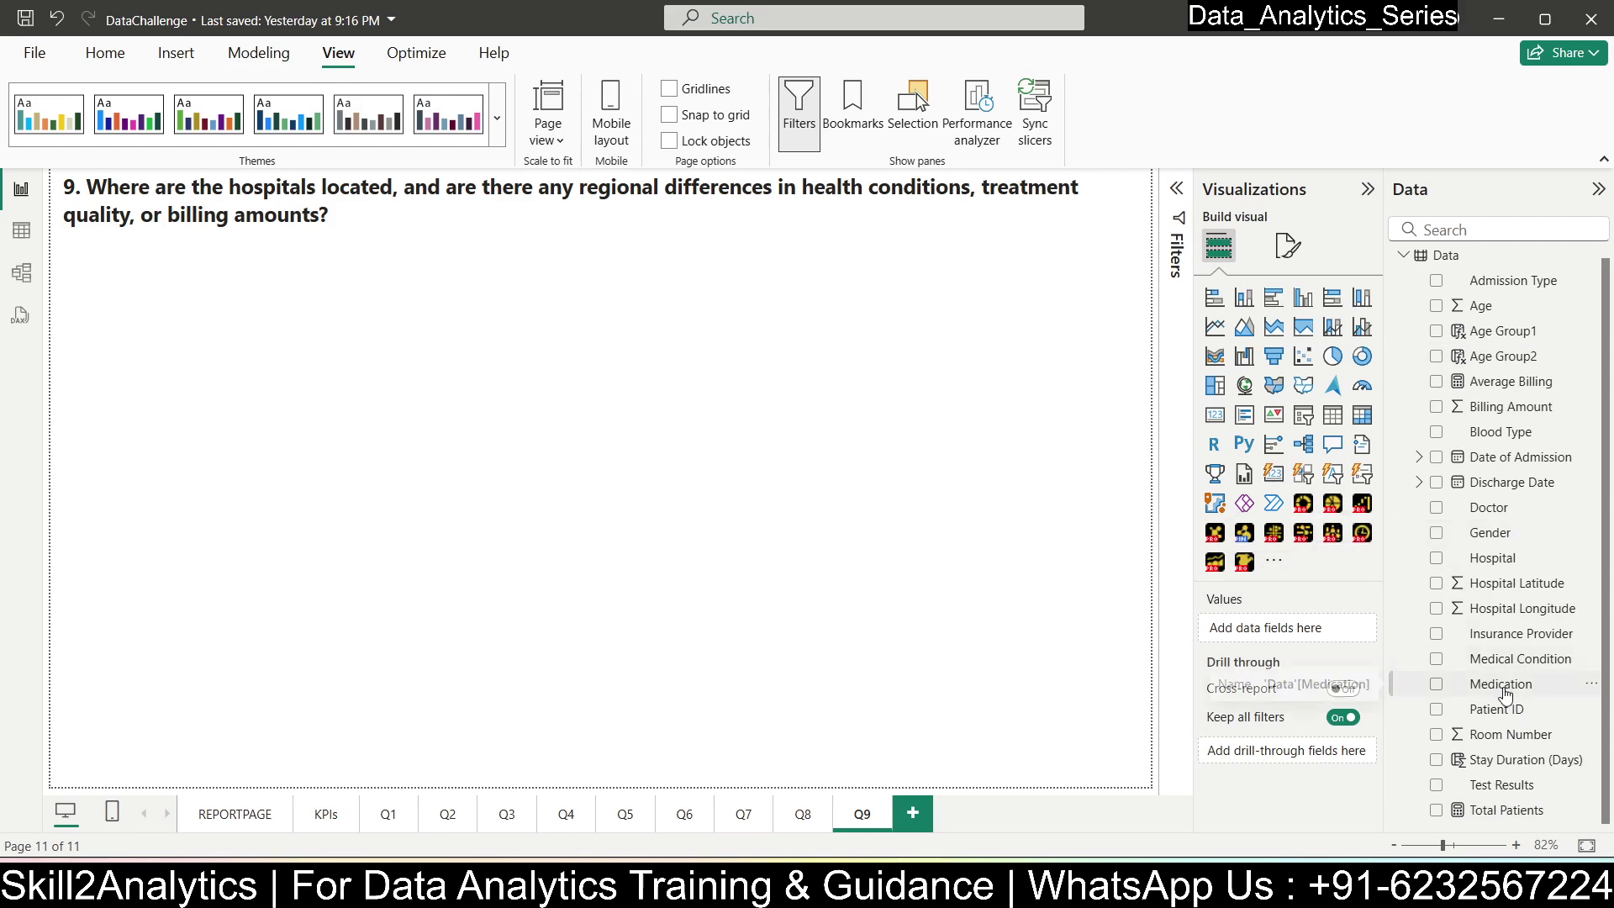
click(1503, 584)
click(1511, 611)
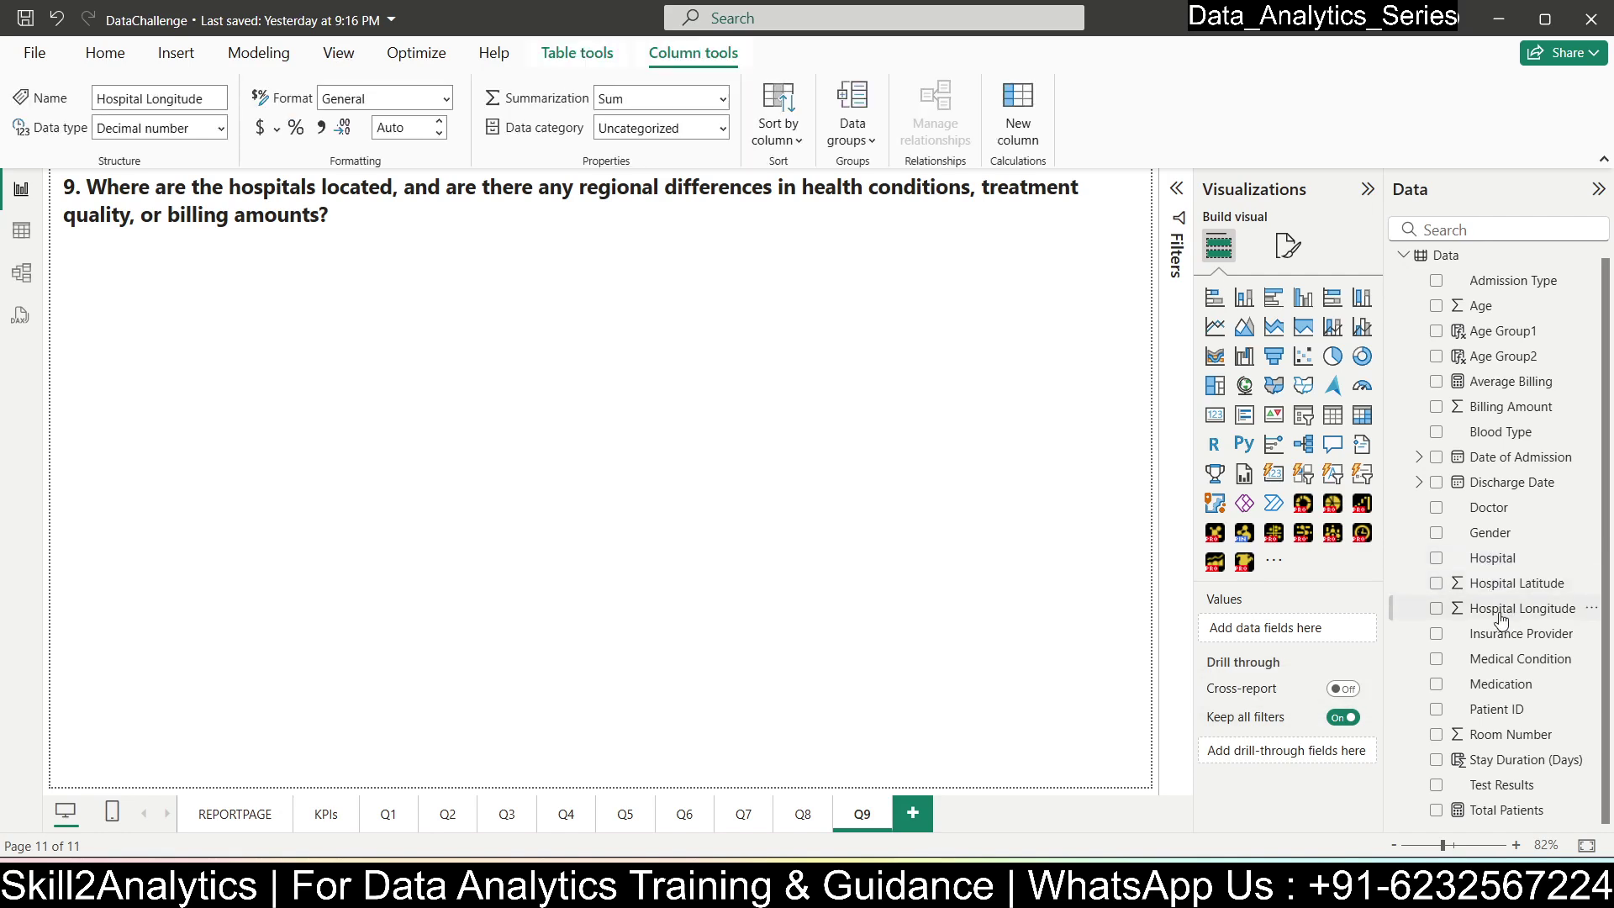
click(890, 533)
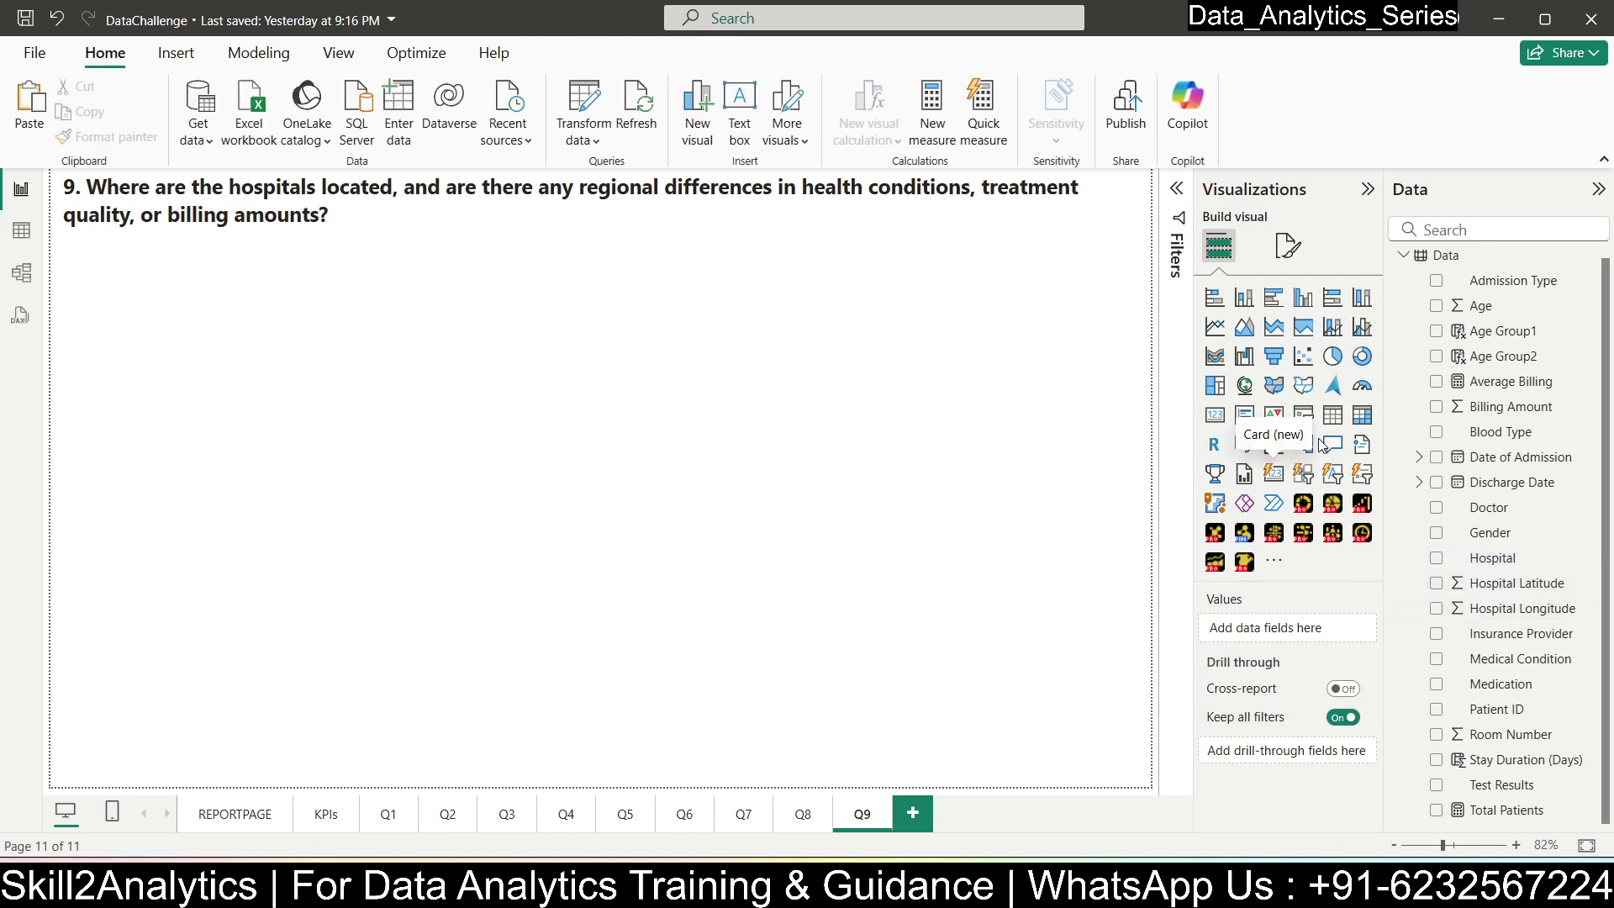
click(1244, 387)
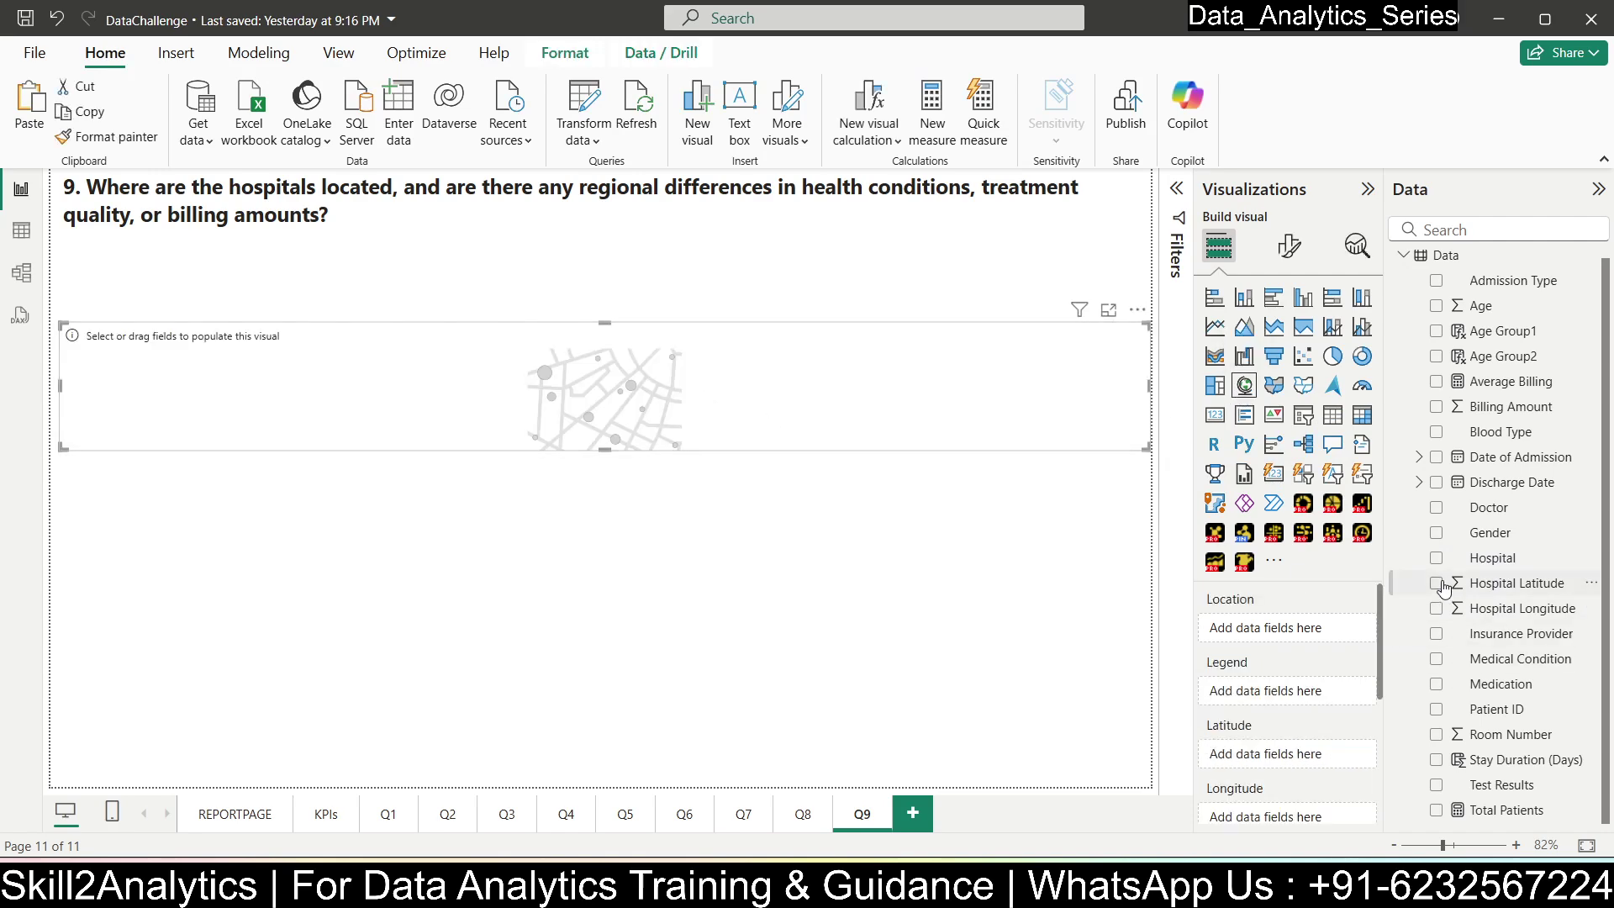
drag(1444, 586, 1252, 755)
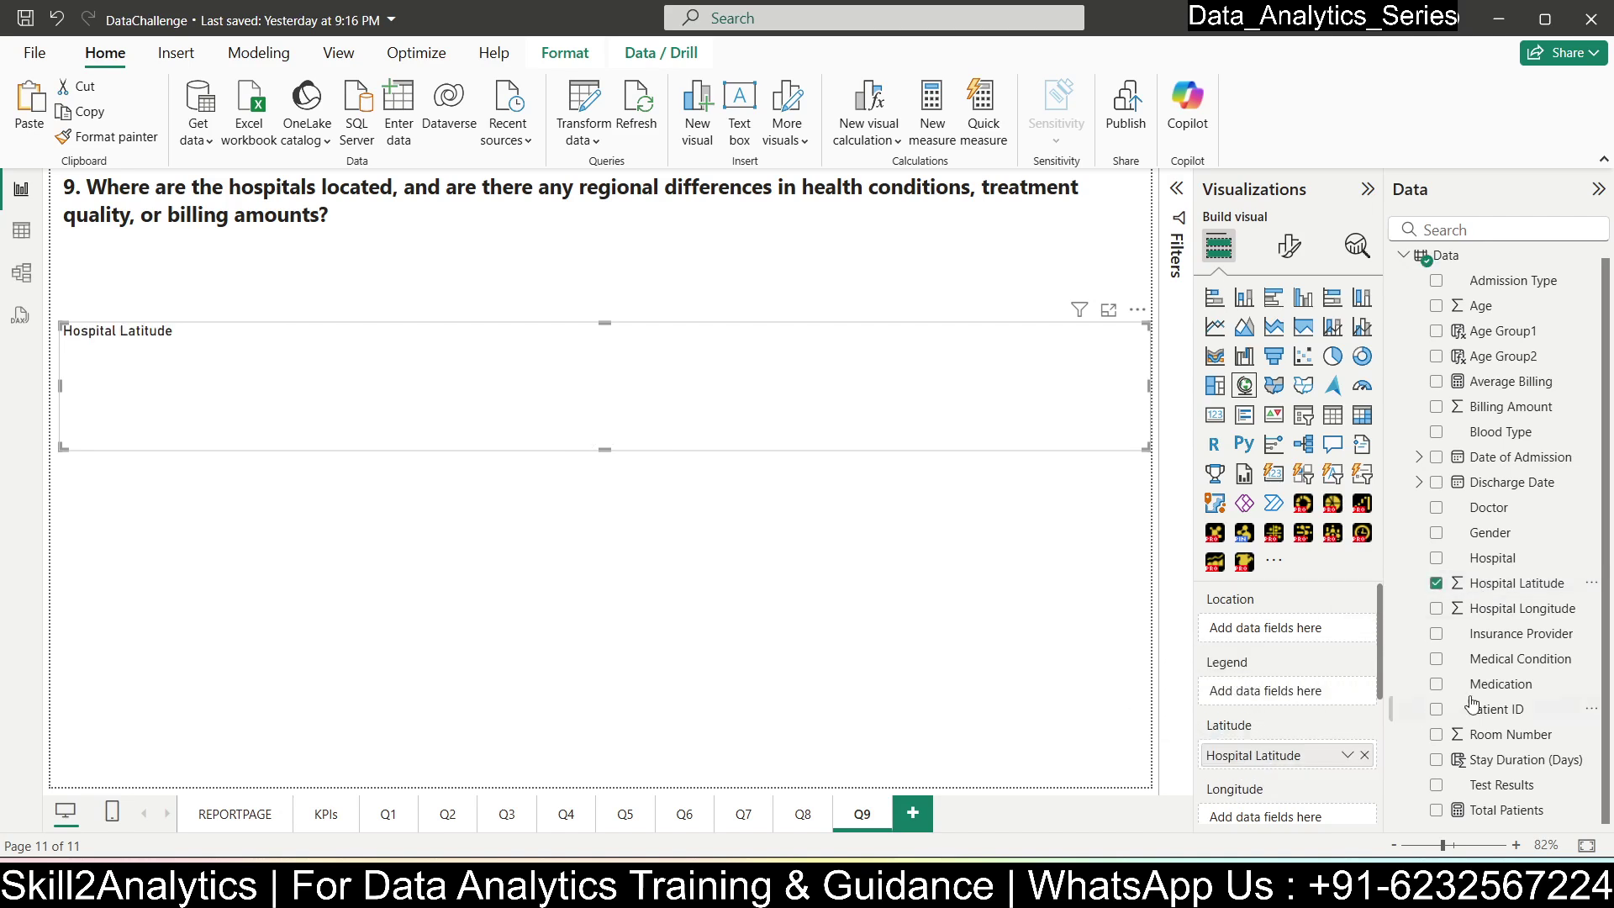
drag(1514, 608, 1317, 809)
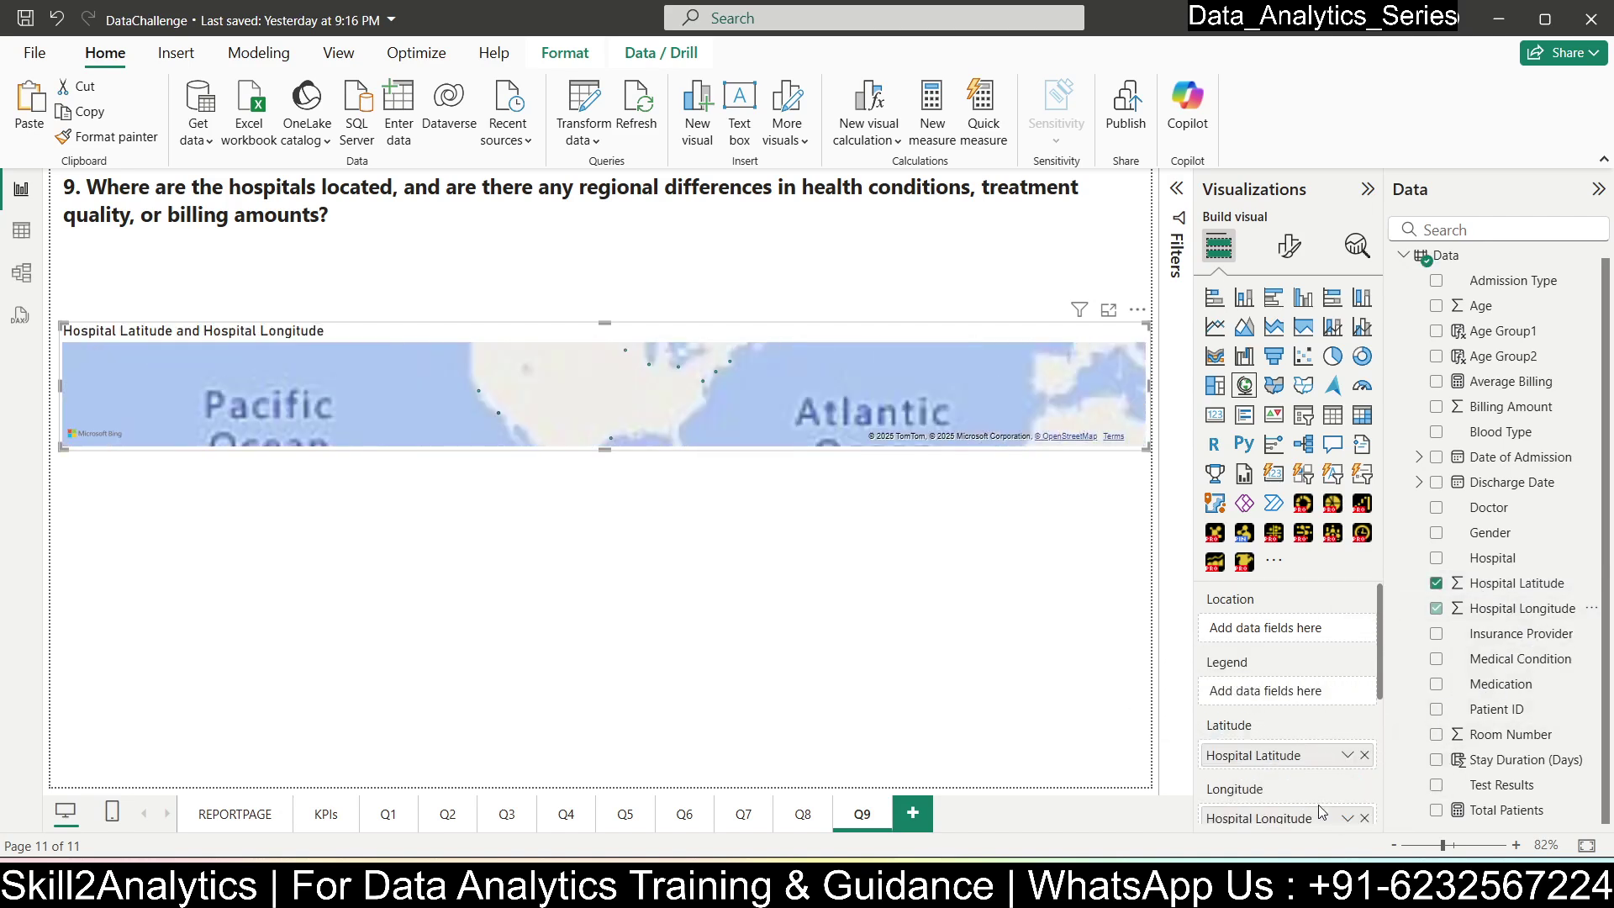
- Narrow and heighten the hospital map, placing it directly beneath the Q9 question so it fills most of the page
drag(1147, 448, 845, 749)
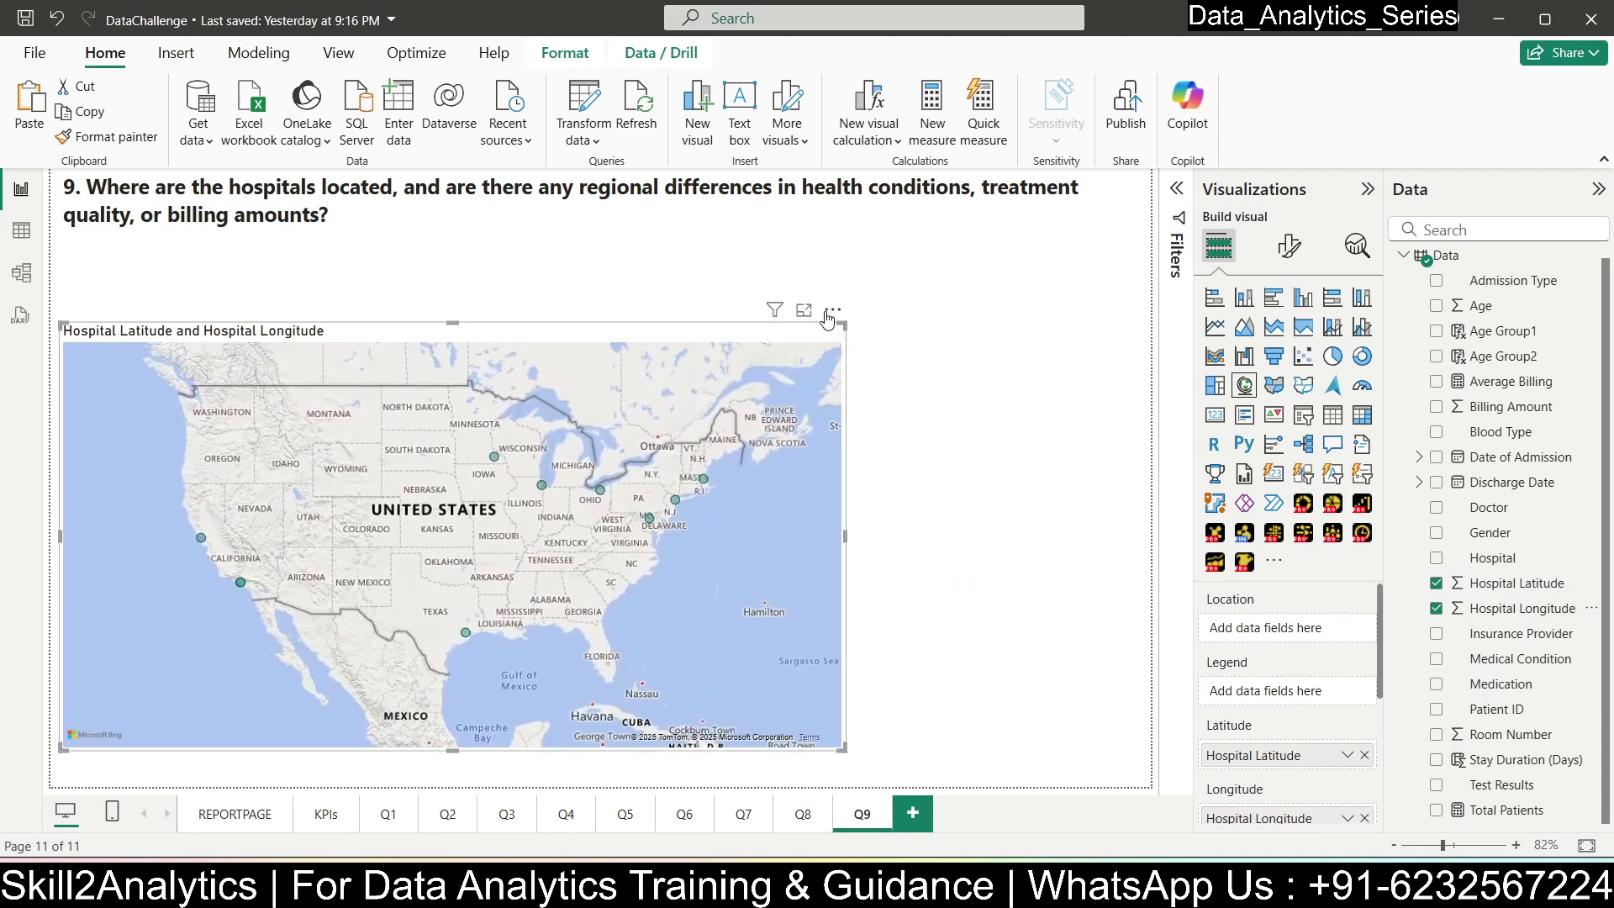
drag(828, 318, 847, 238)
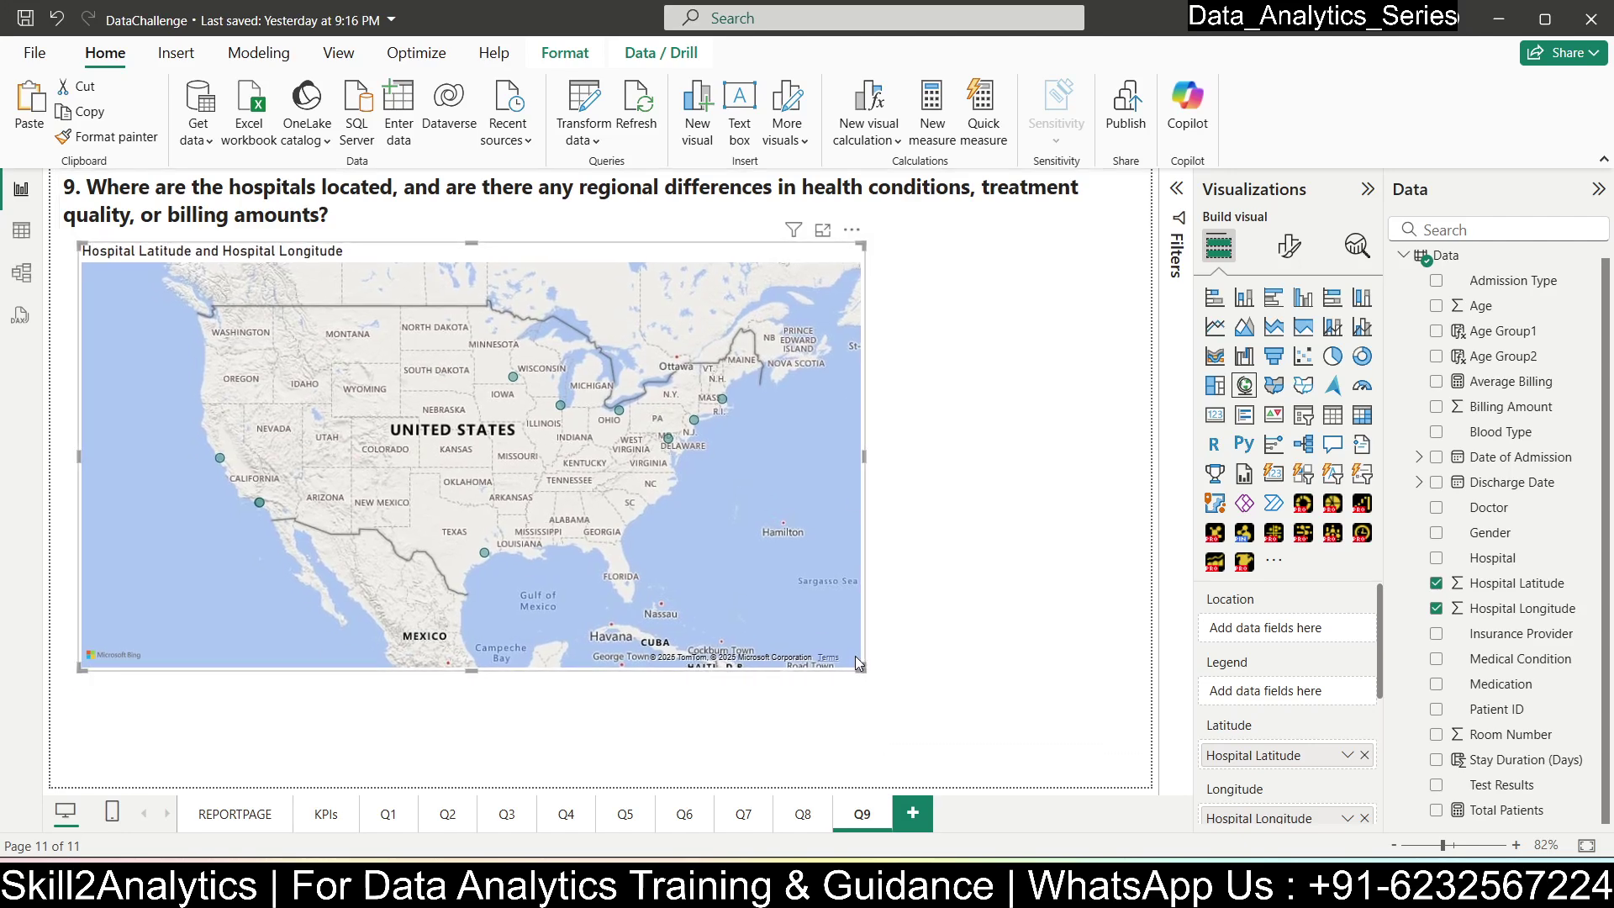
drag(859, 665, 883, 741)
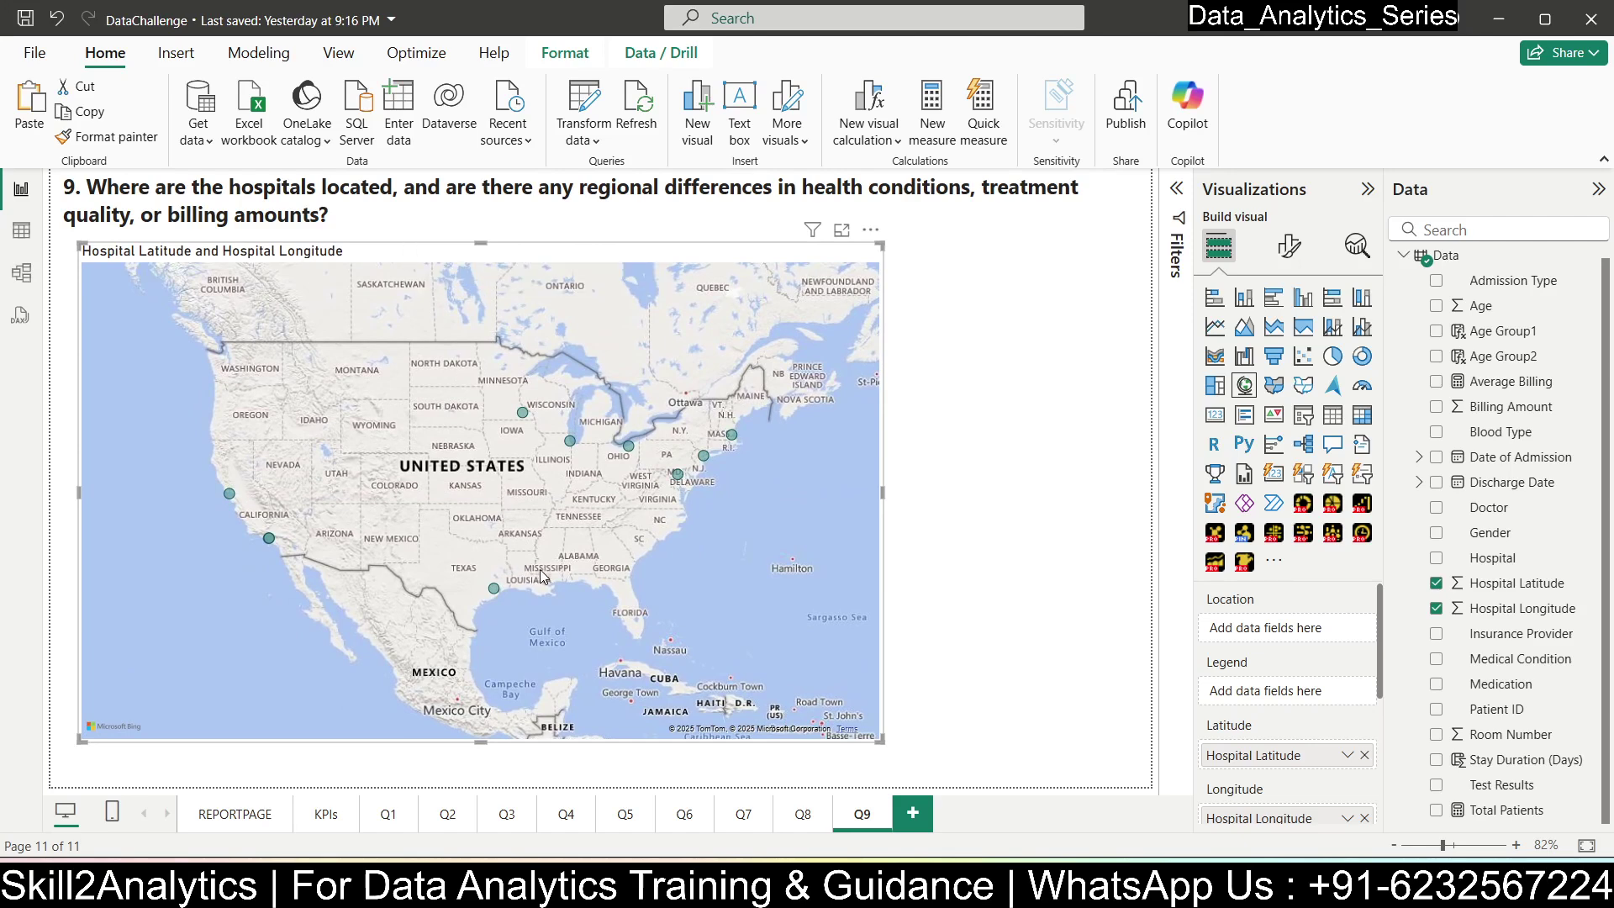
- Convert the map to the custom OpenStreetMap bubble visual and set its value to the count of Patient ID
click(1247, 565)
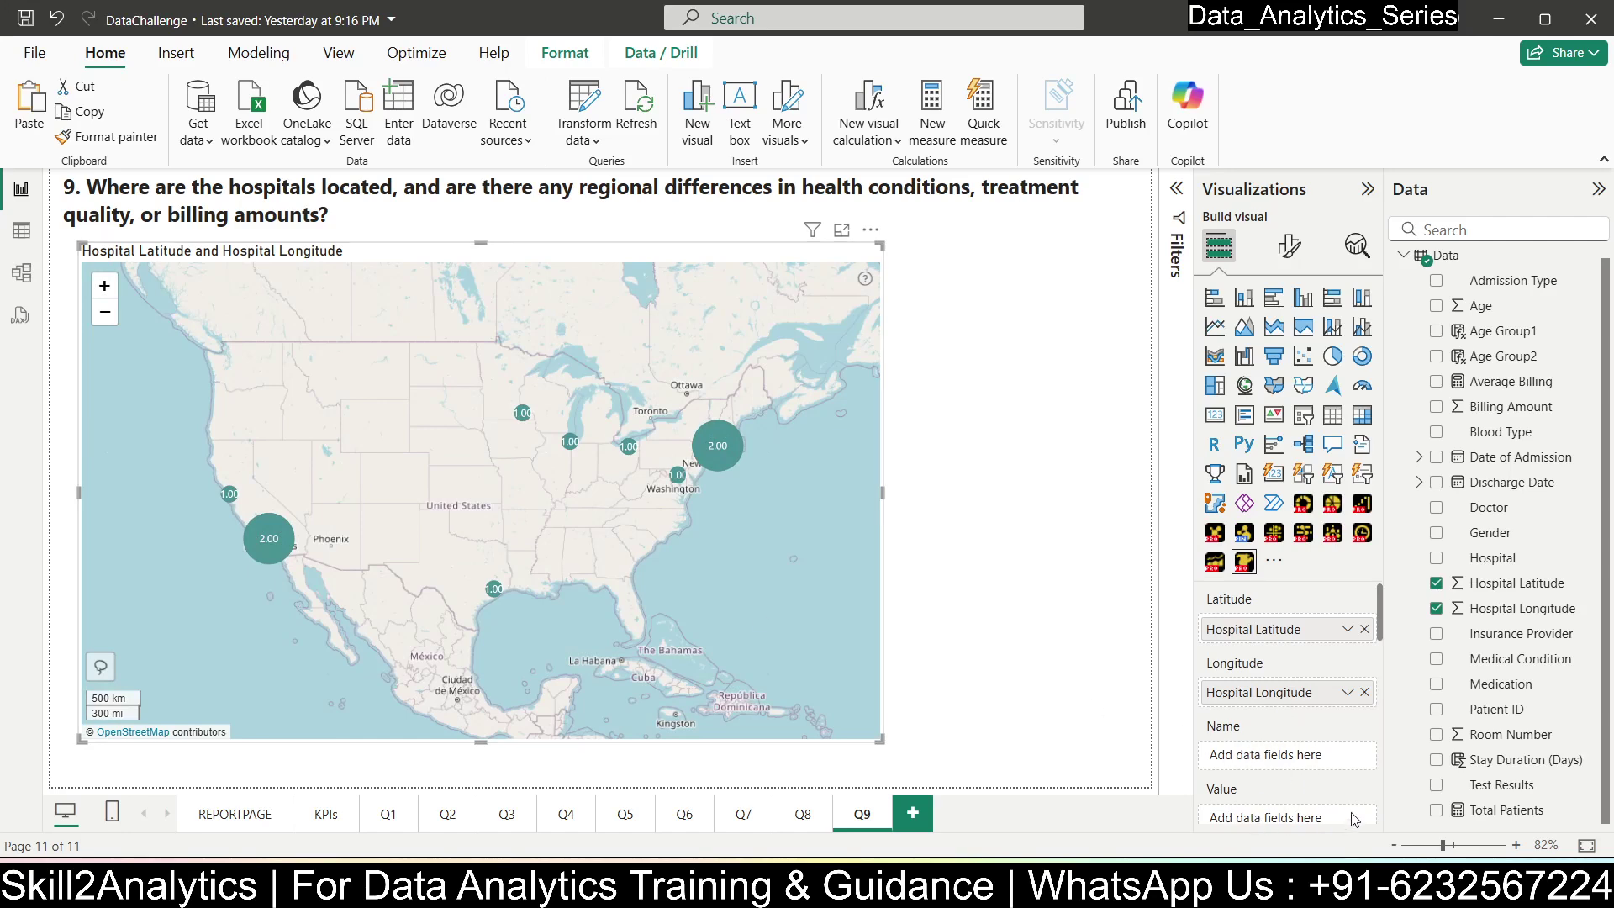
scroll(1292, 828, down, 3)
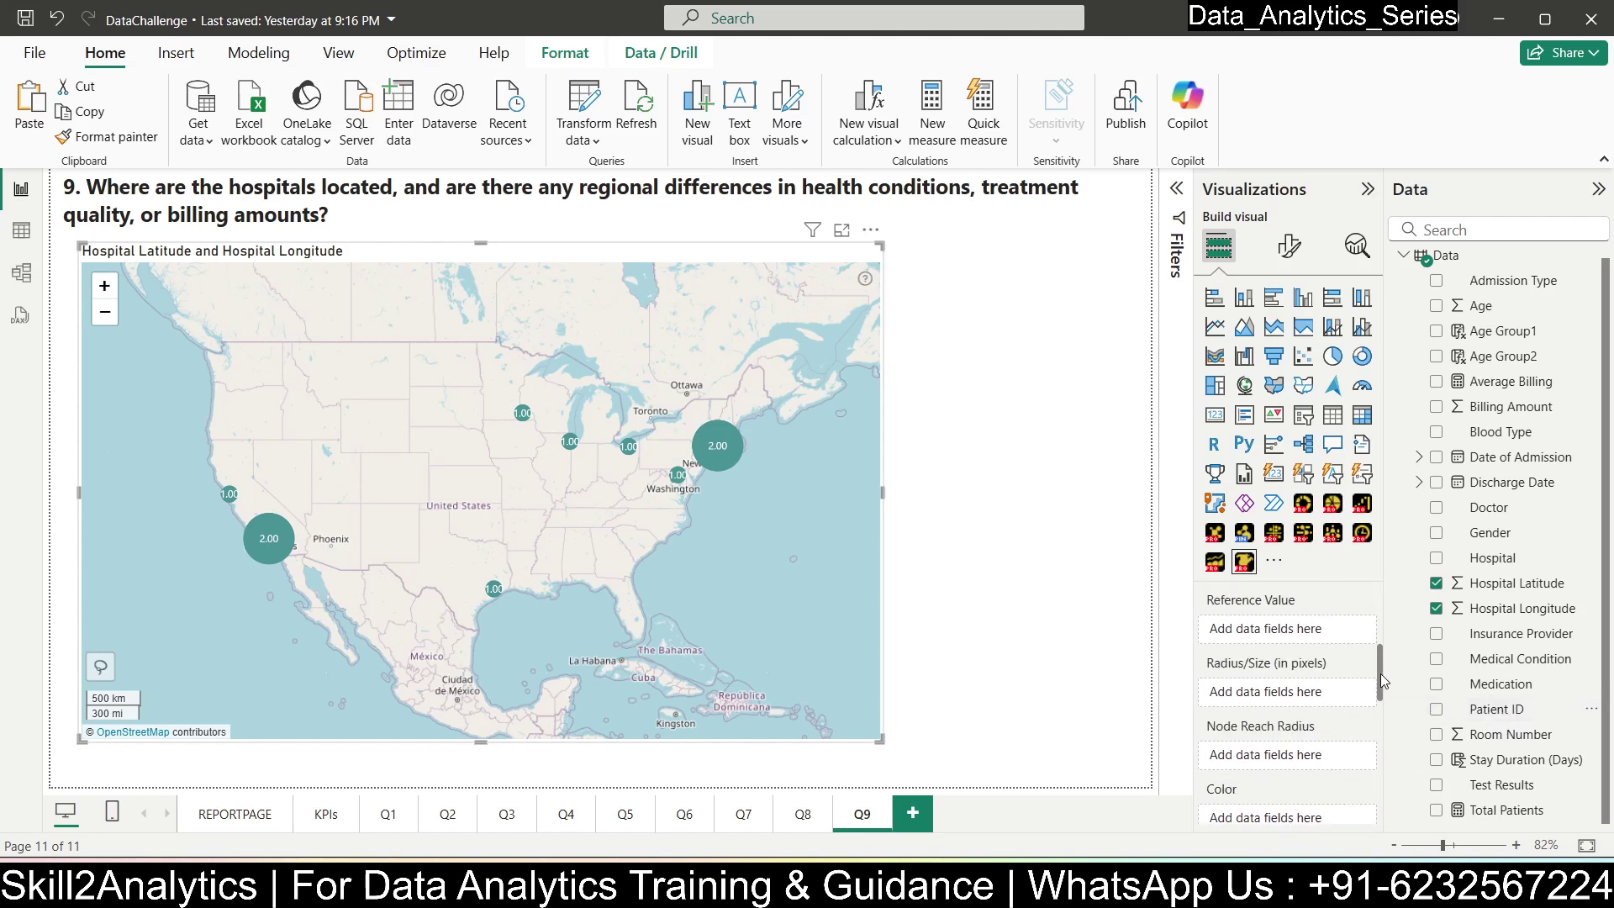
mouse_move(1383, 681)
mouse_down()
mouse_move(1383, 699)
mouse_move(1383, 652)
mouse_up()
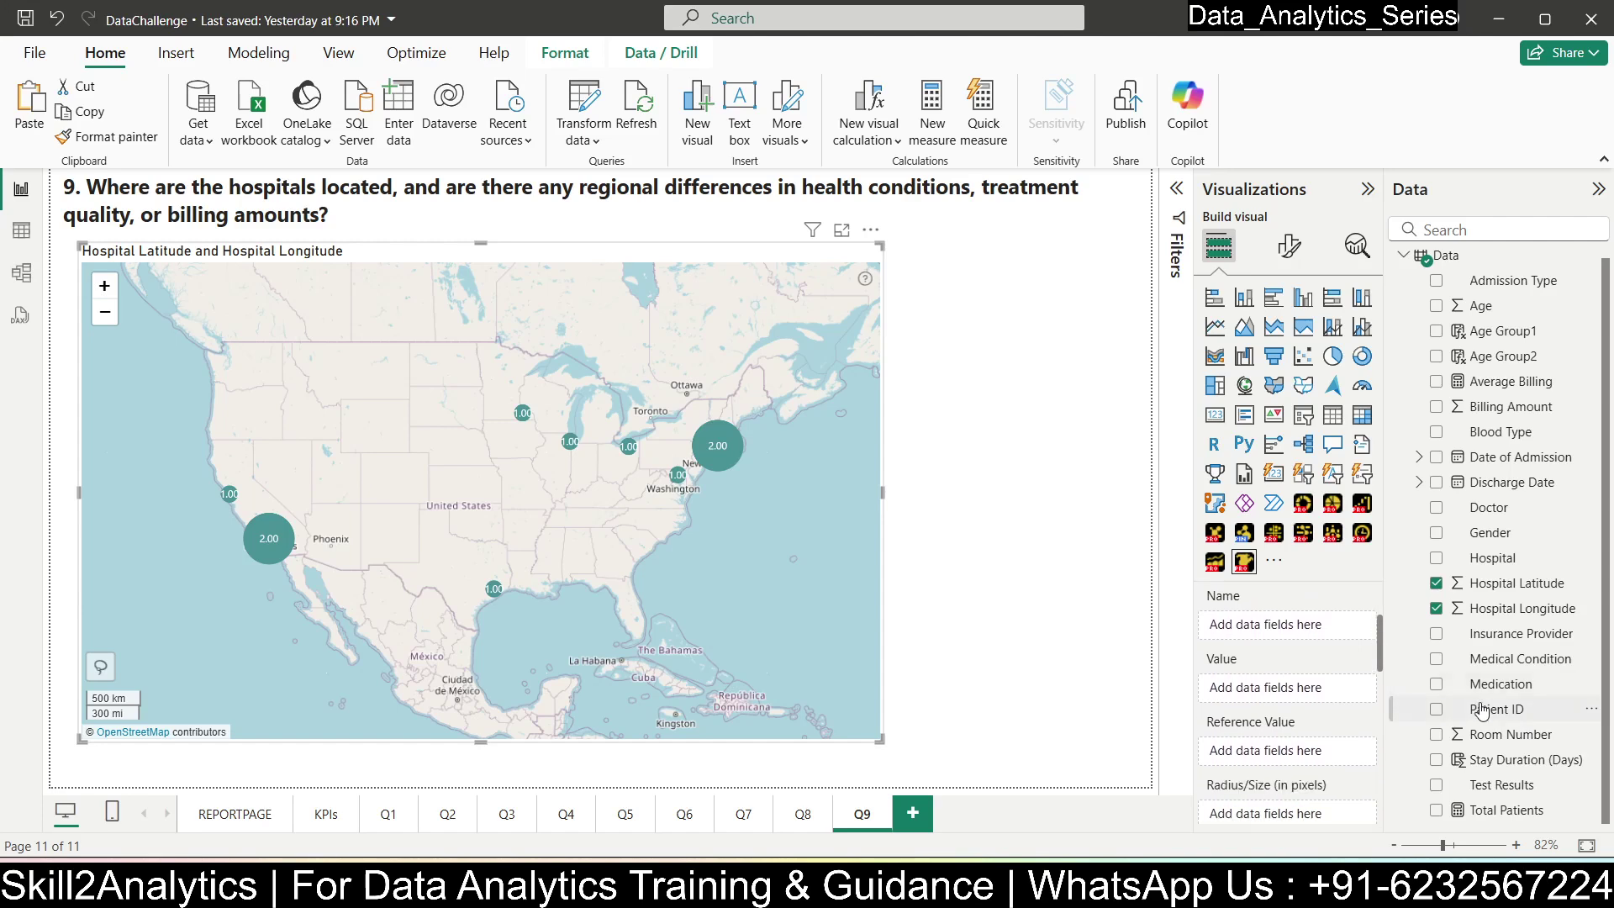
drag(1481, 712, 1291, 689)
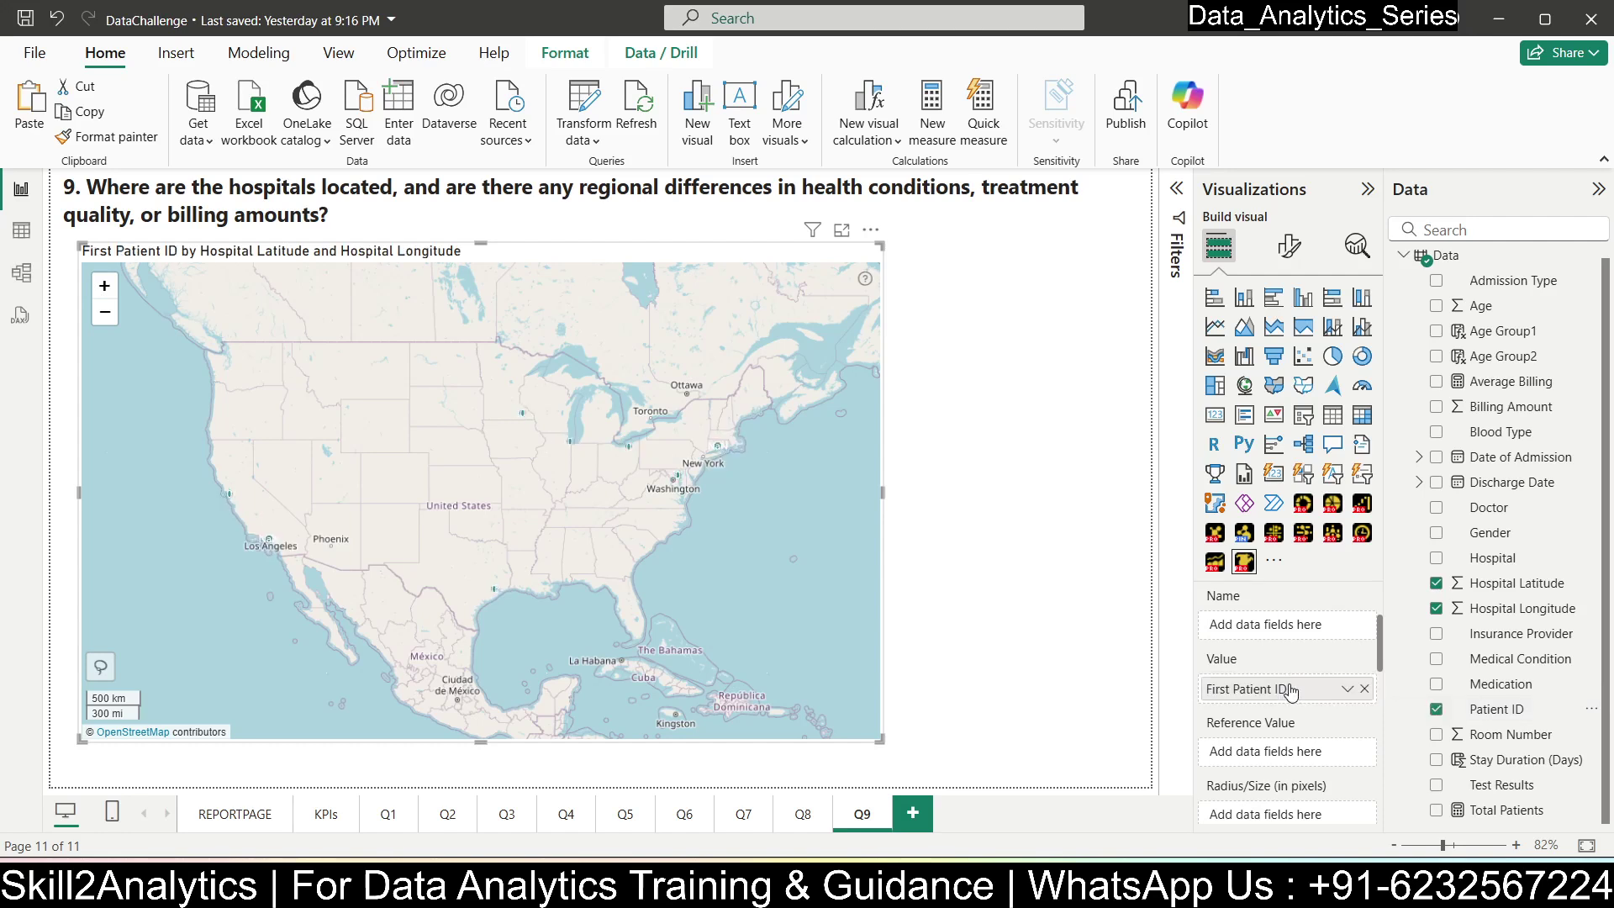
click(1347, 688)
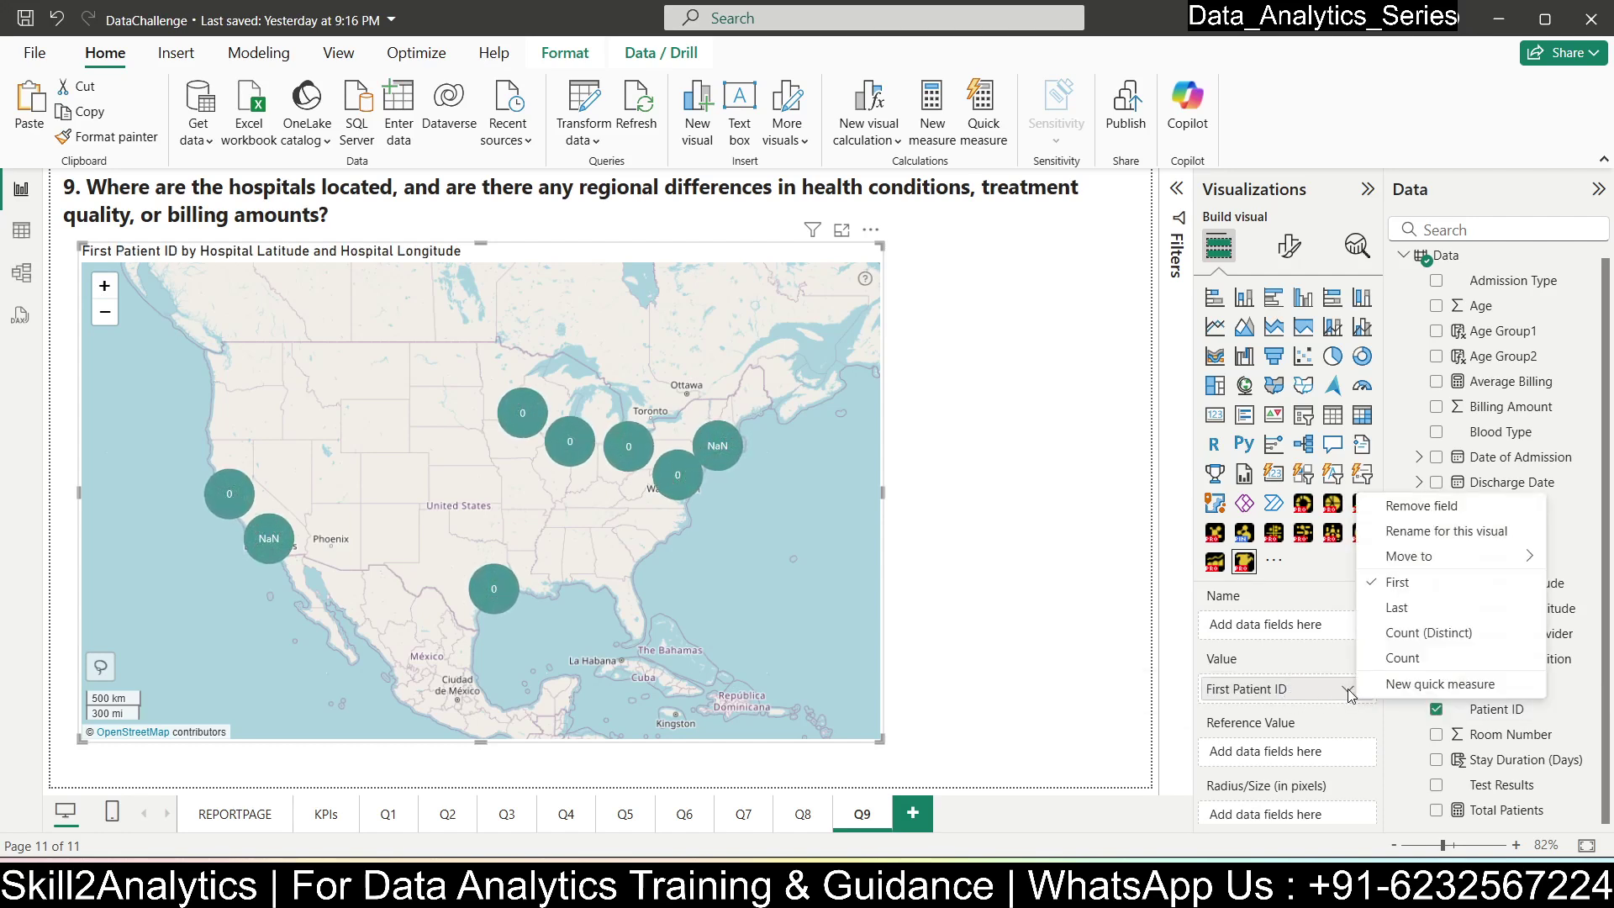
click(1402, 658)
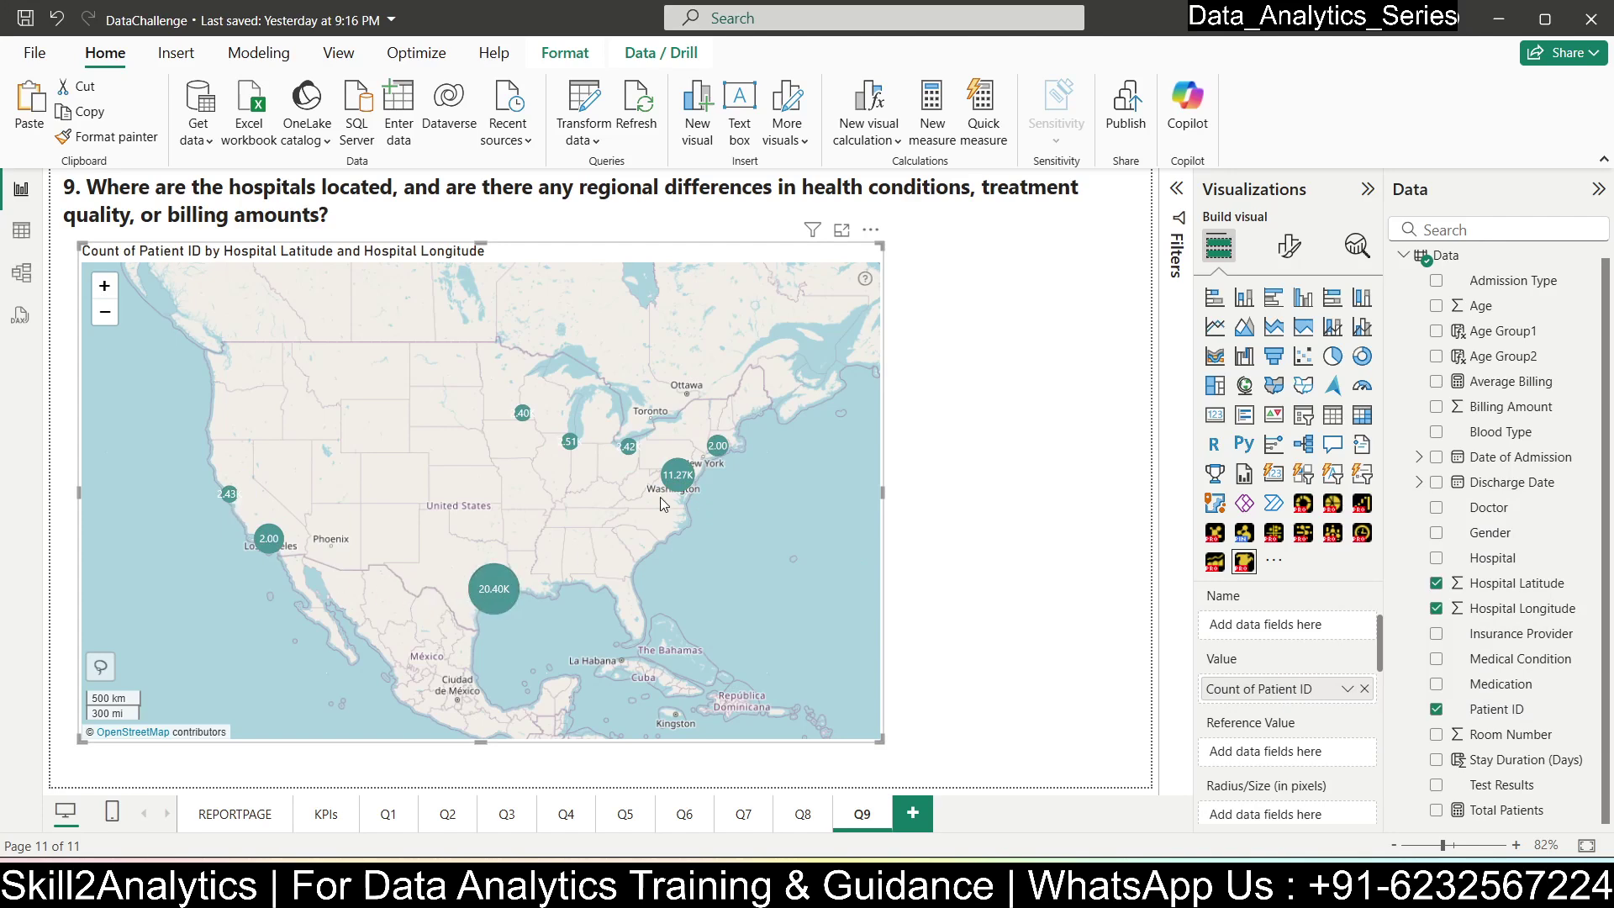
- Move the patient count map to the page's right side, leaving free space on its left
click(1294, 256)
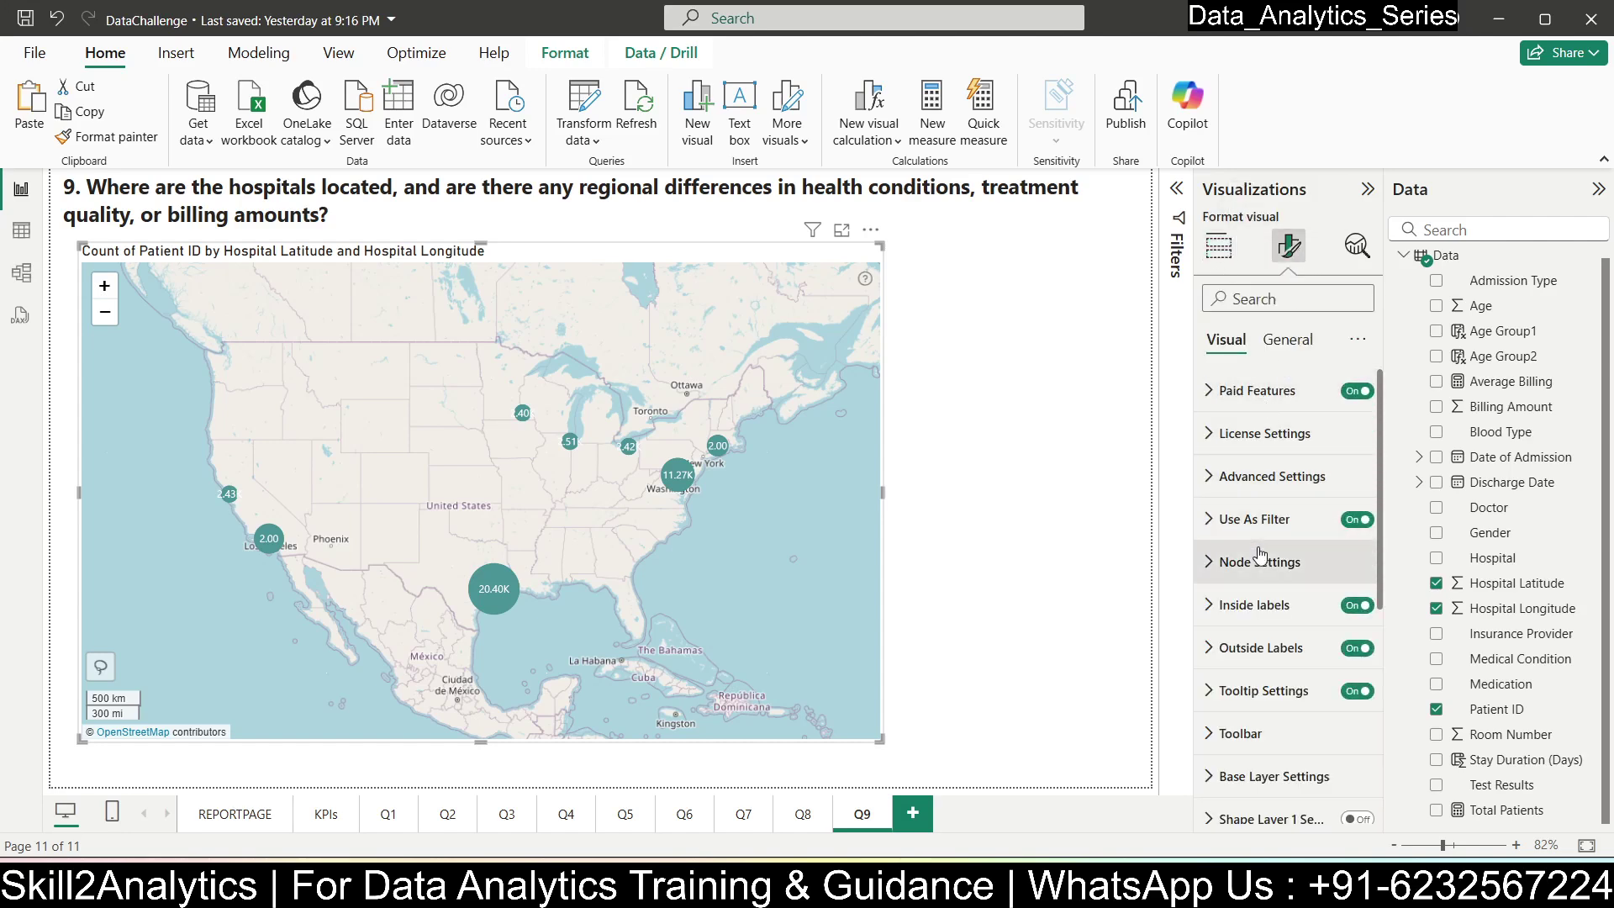
click(1219, 249)
drag(576, 254, 802, 247)
click(283, 398)
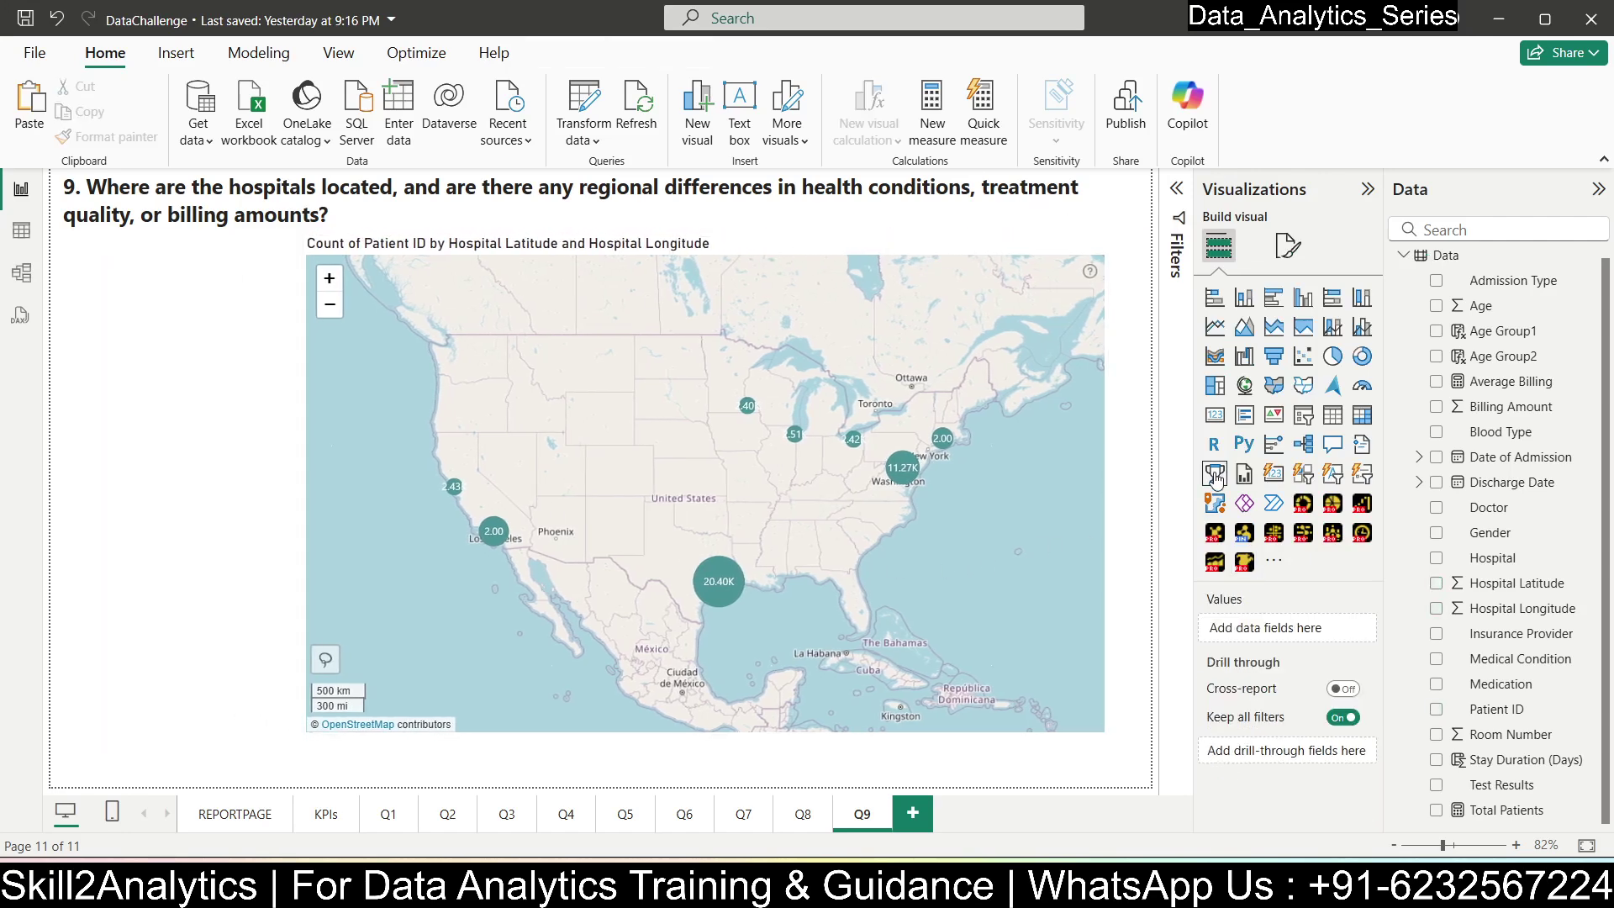
- Add a Gender slicer beside the map and test it by filtering to Male and clearing the filter again
click(1303, 415)
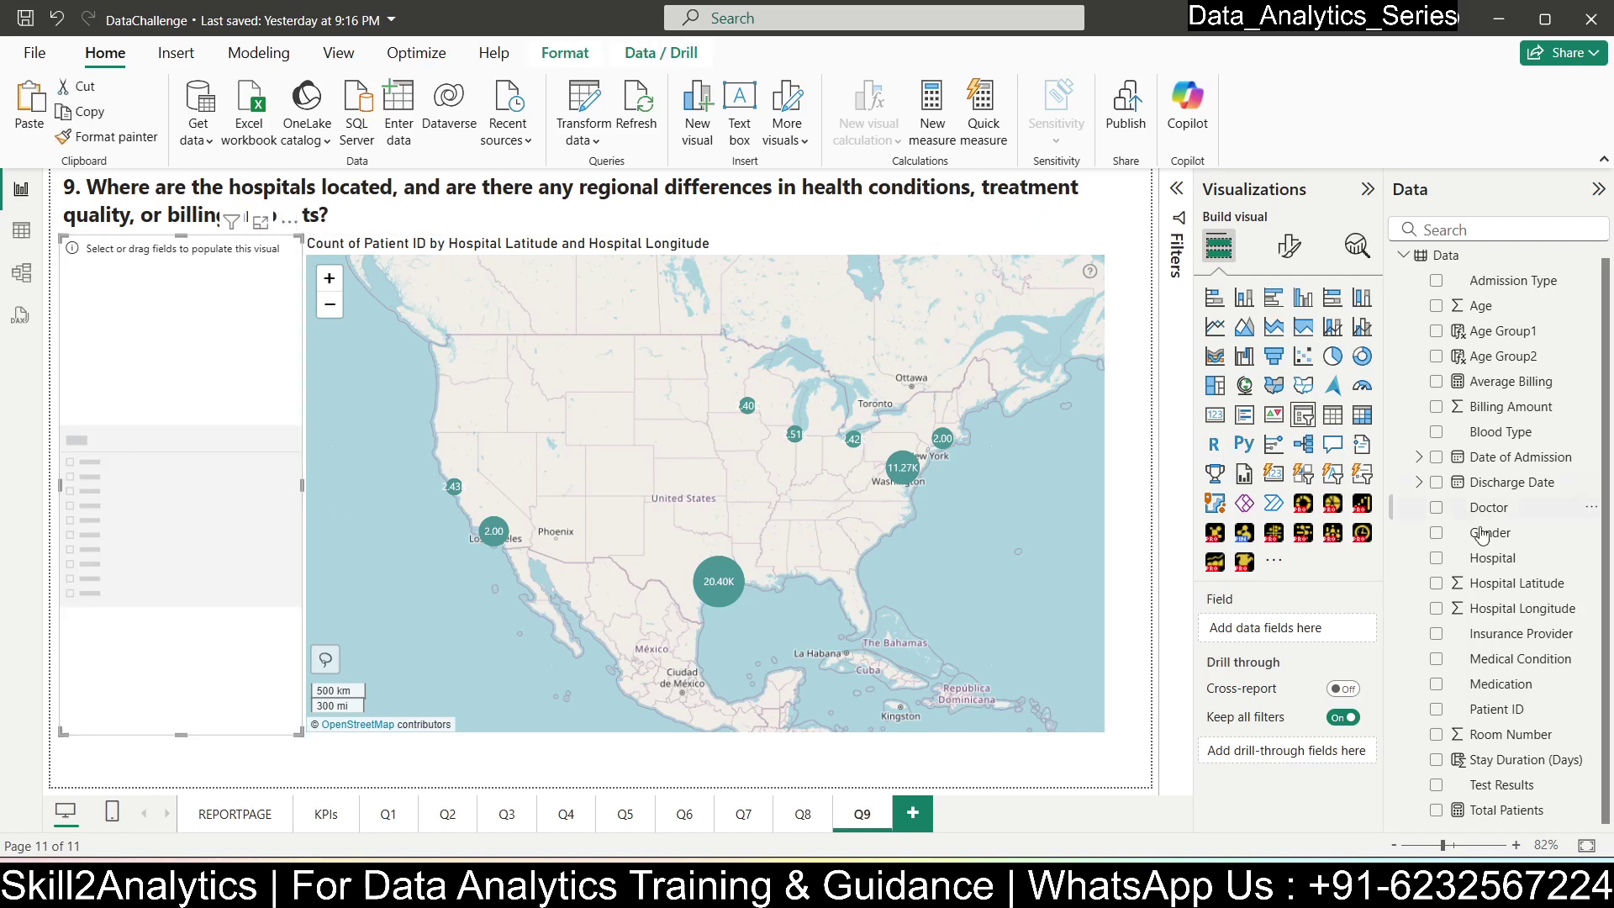
click(1436, 535)
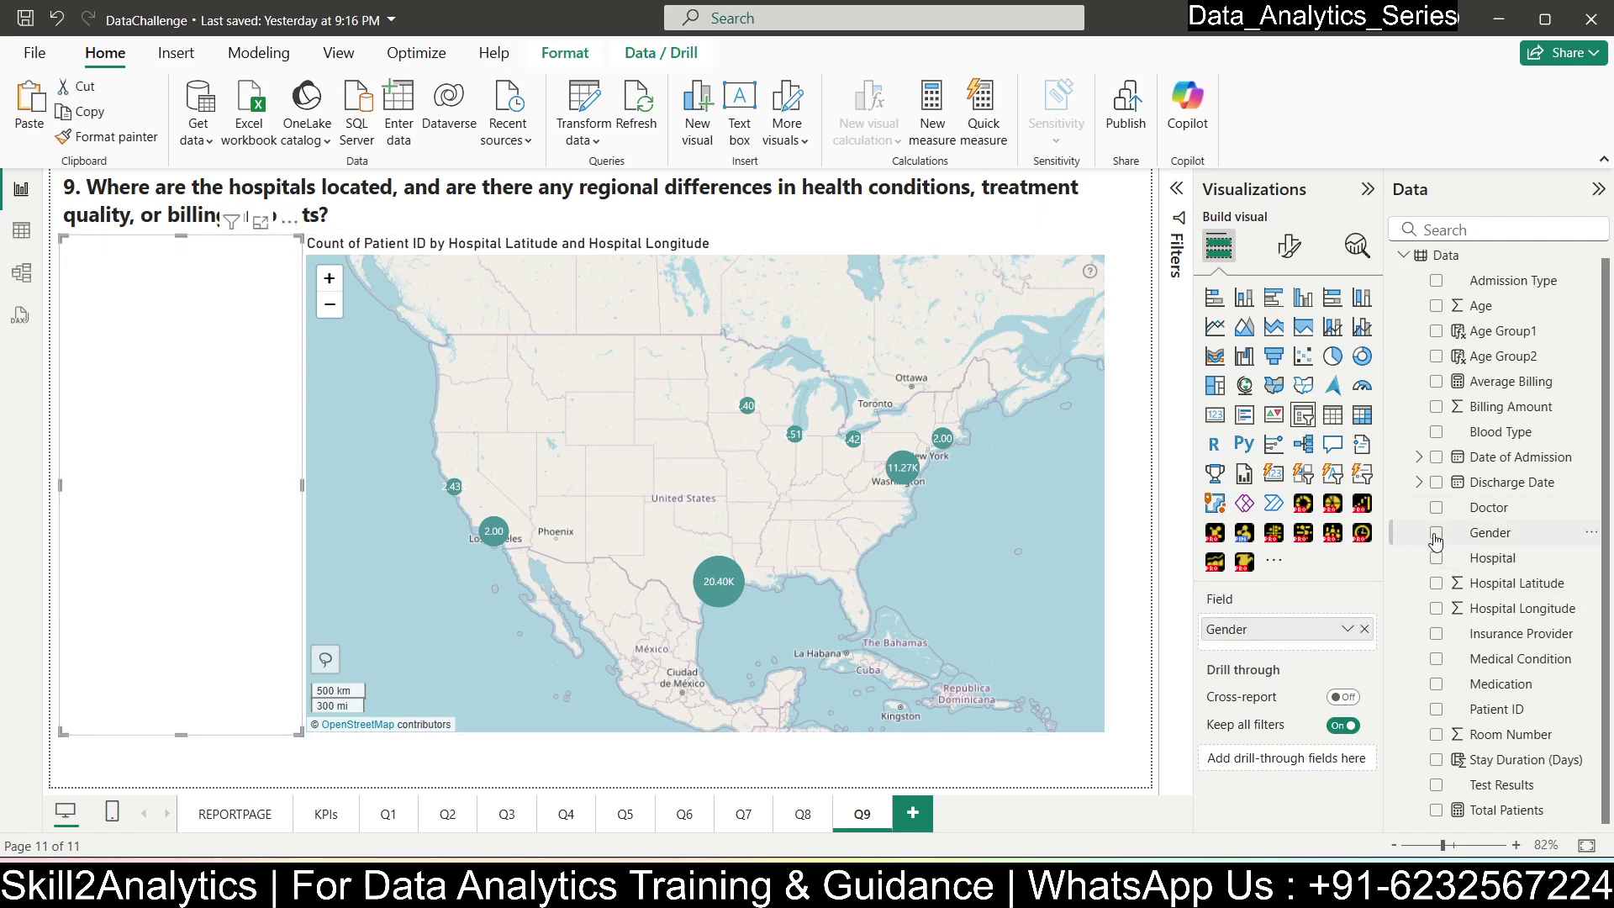
click(77, 293)
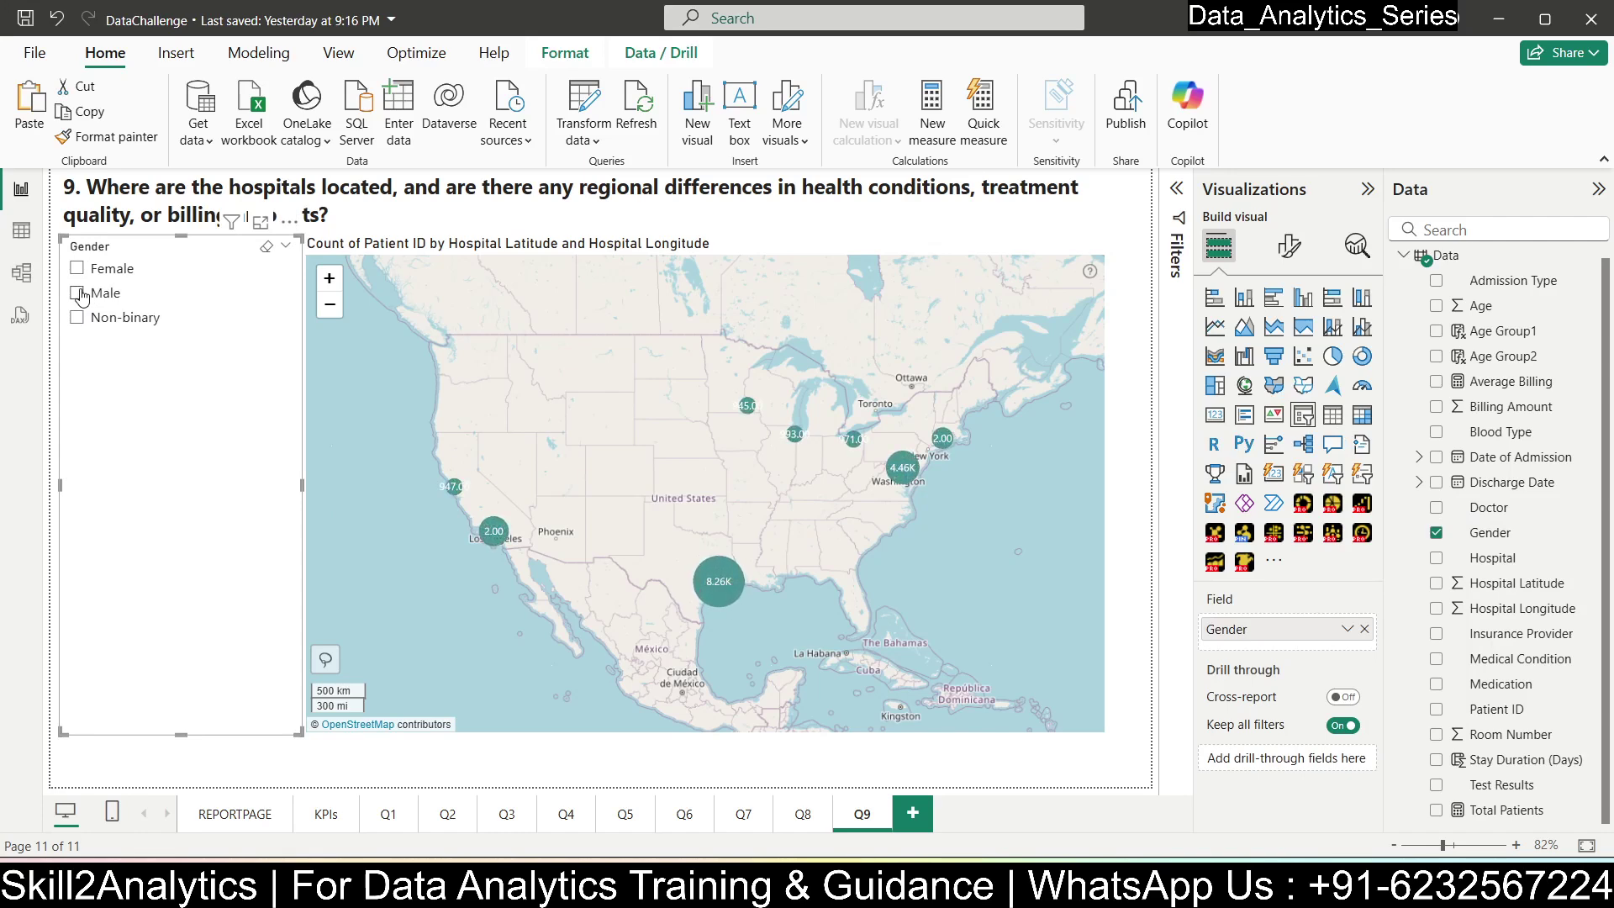
click(78, 293)
mouse_move(721, 582)
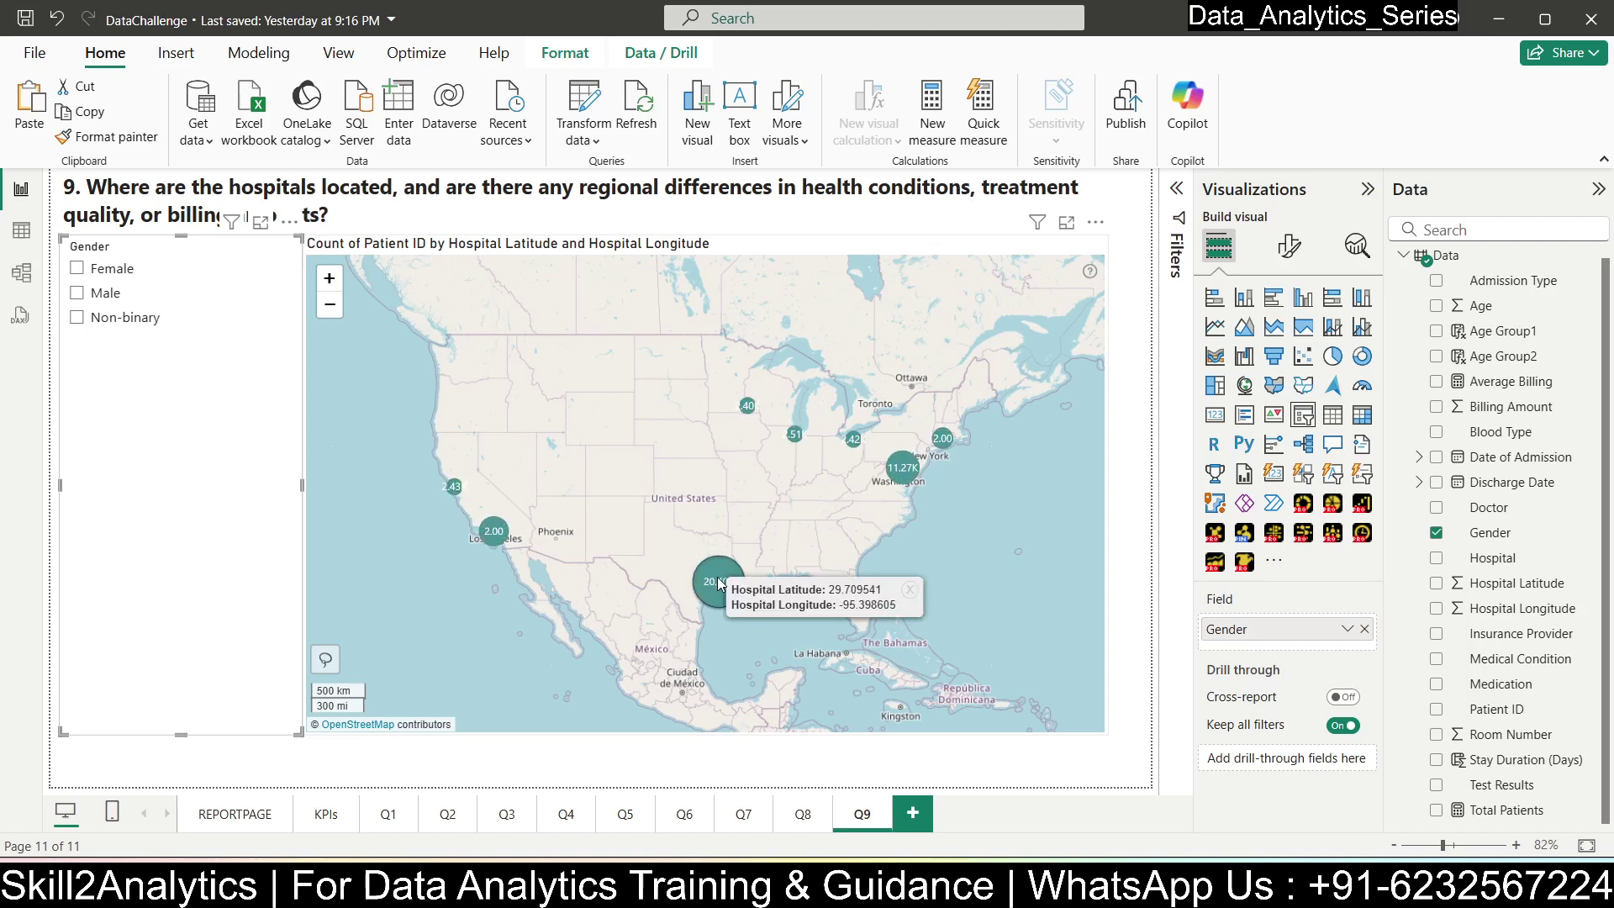
- Try Shape Layers 1 and 2 on the hospital map, turning each off again, and enable Shape Layer 3
click(1289, 246)
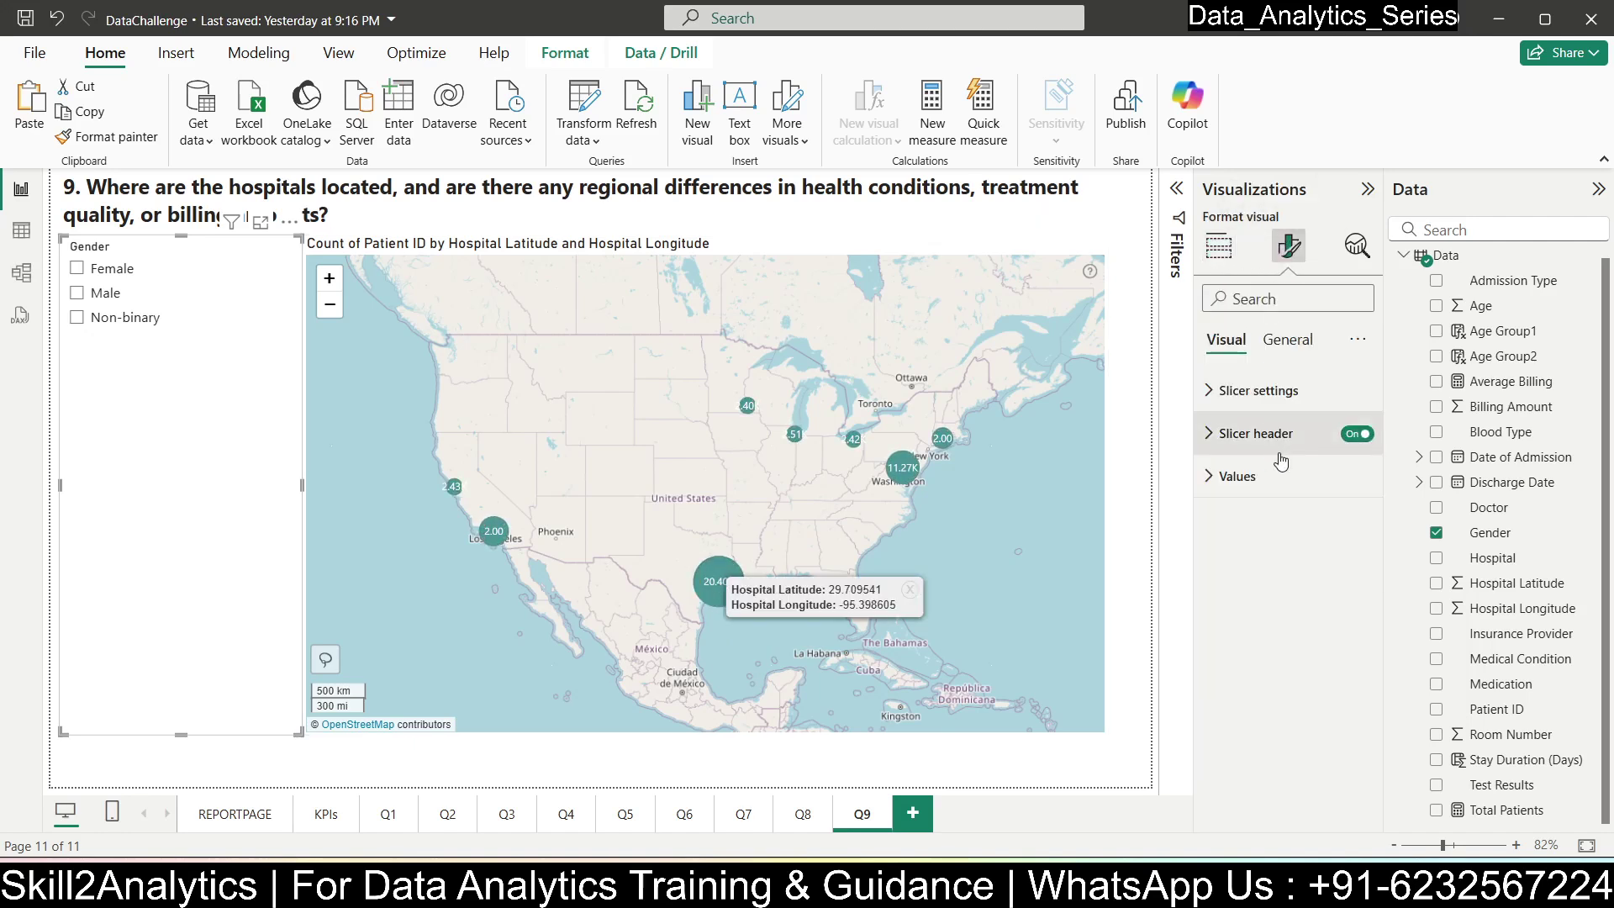
click(1253, 476)
click(1253, 389)
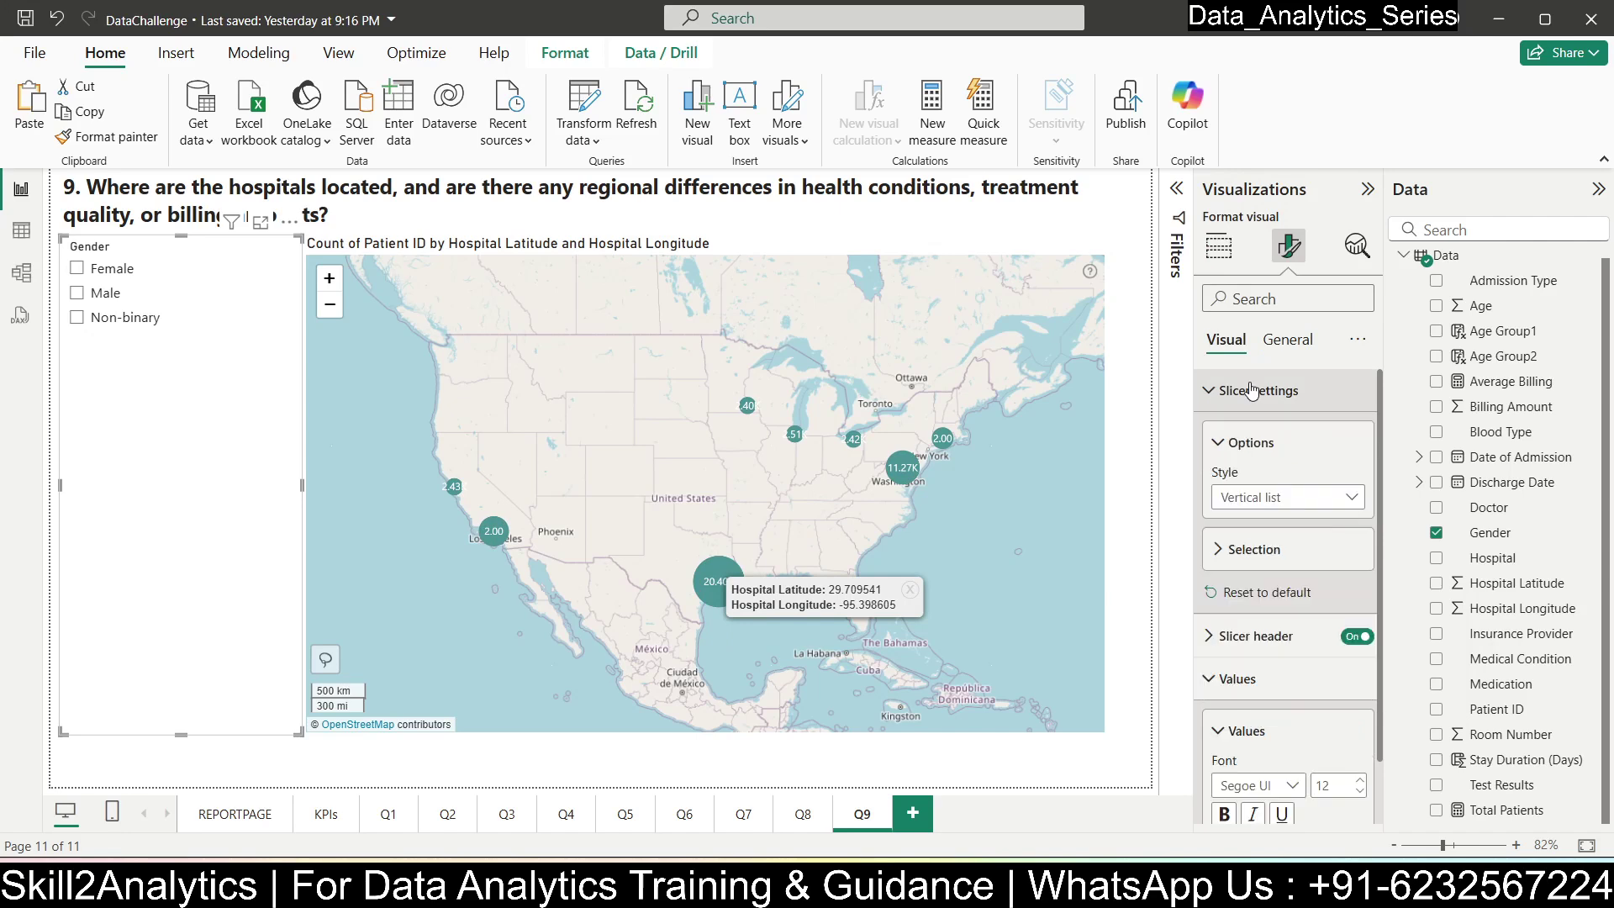
click(831, 249)
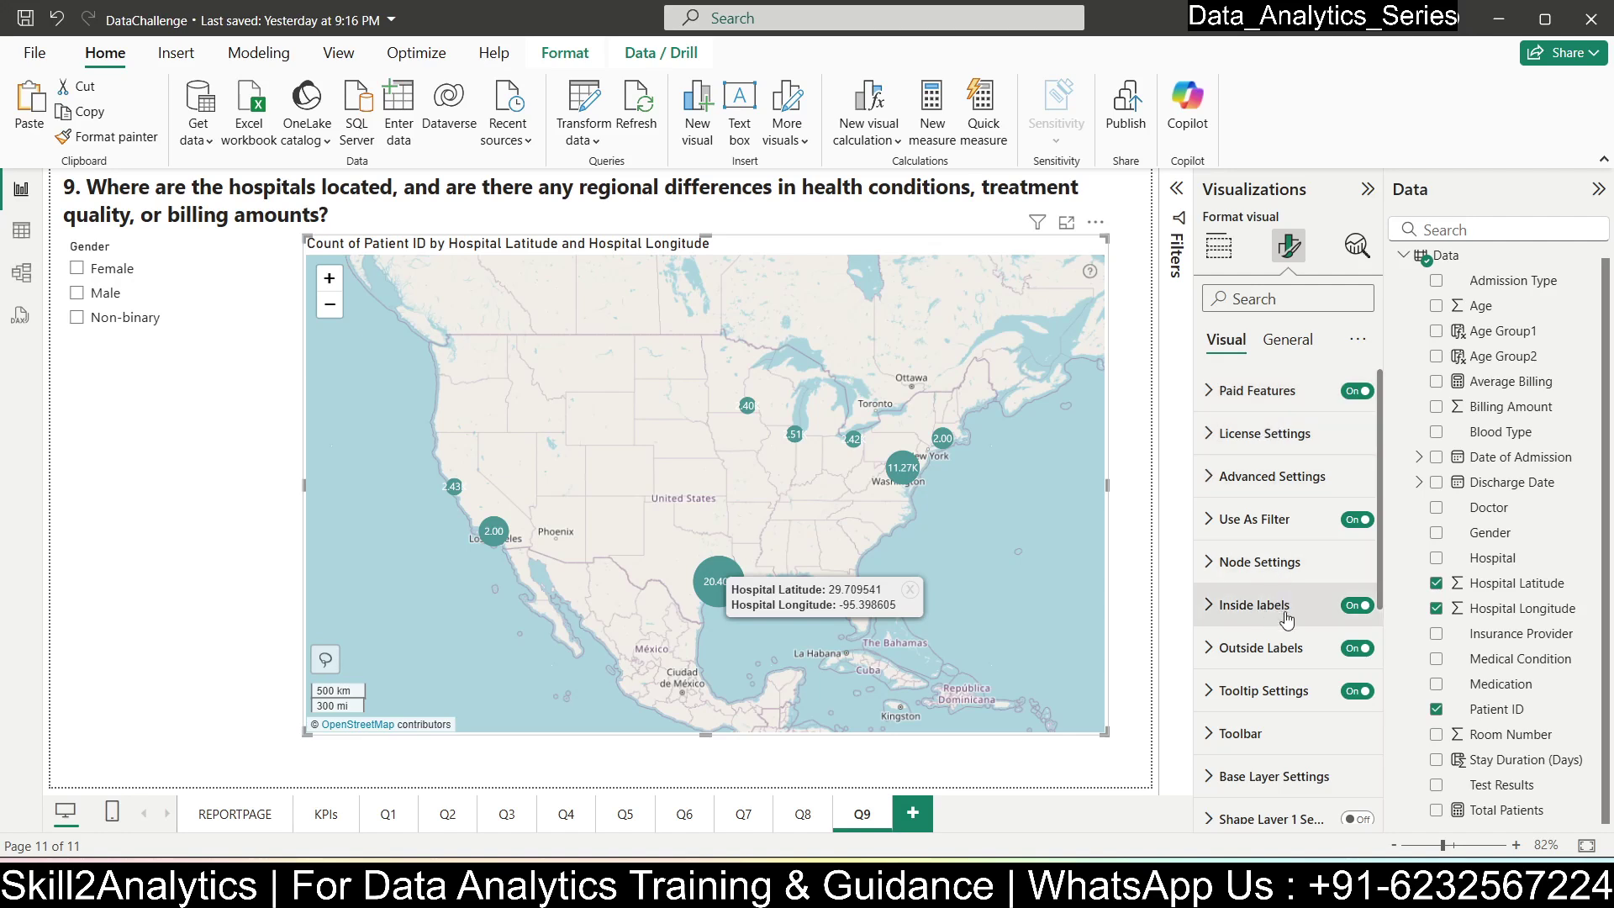
scroll(1273, 689, down, 2)
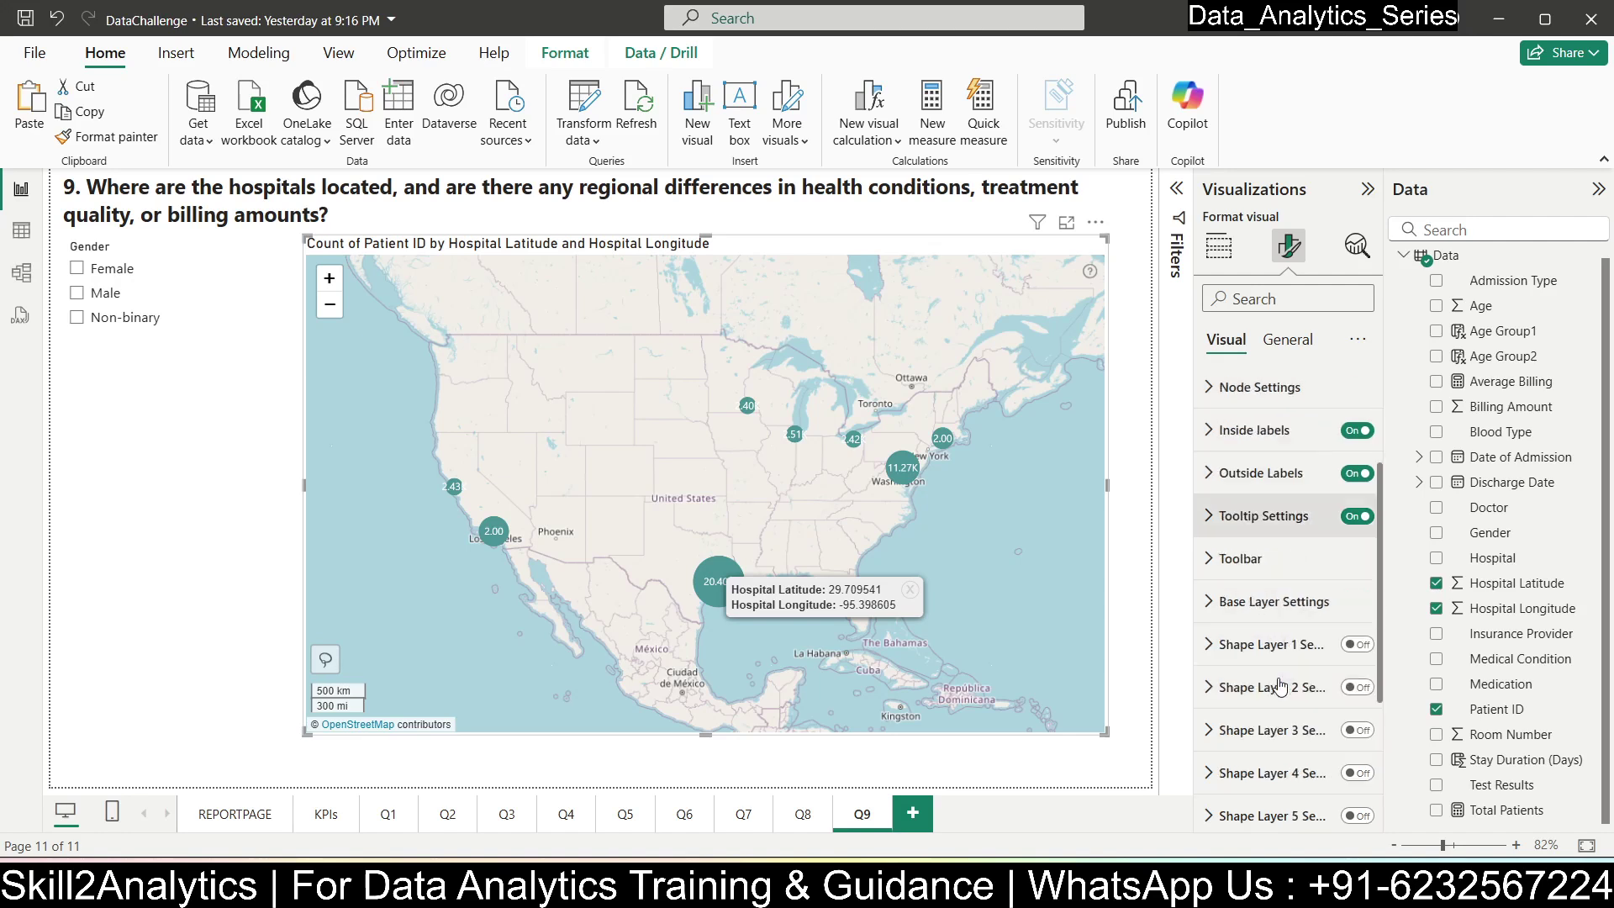
scroll(1280, 687, down, 2)
click(1362, 469)
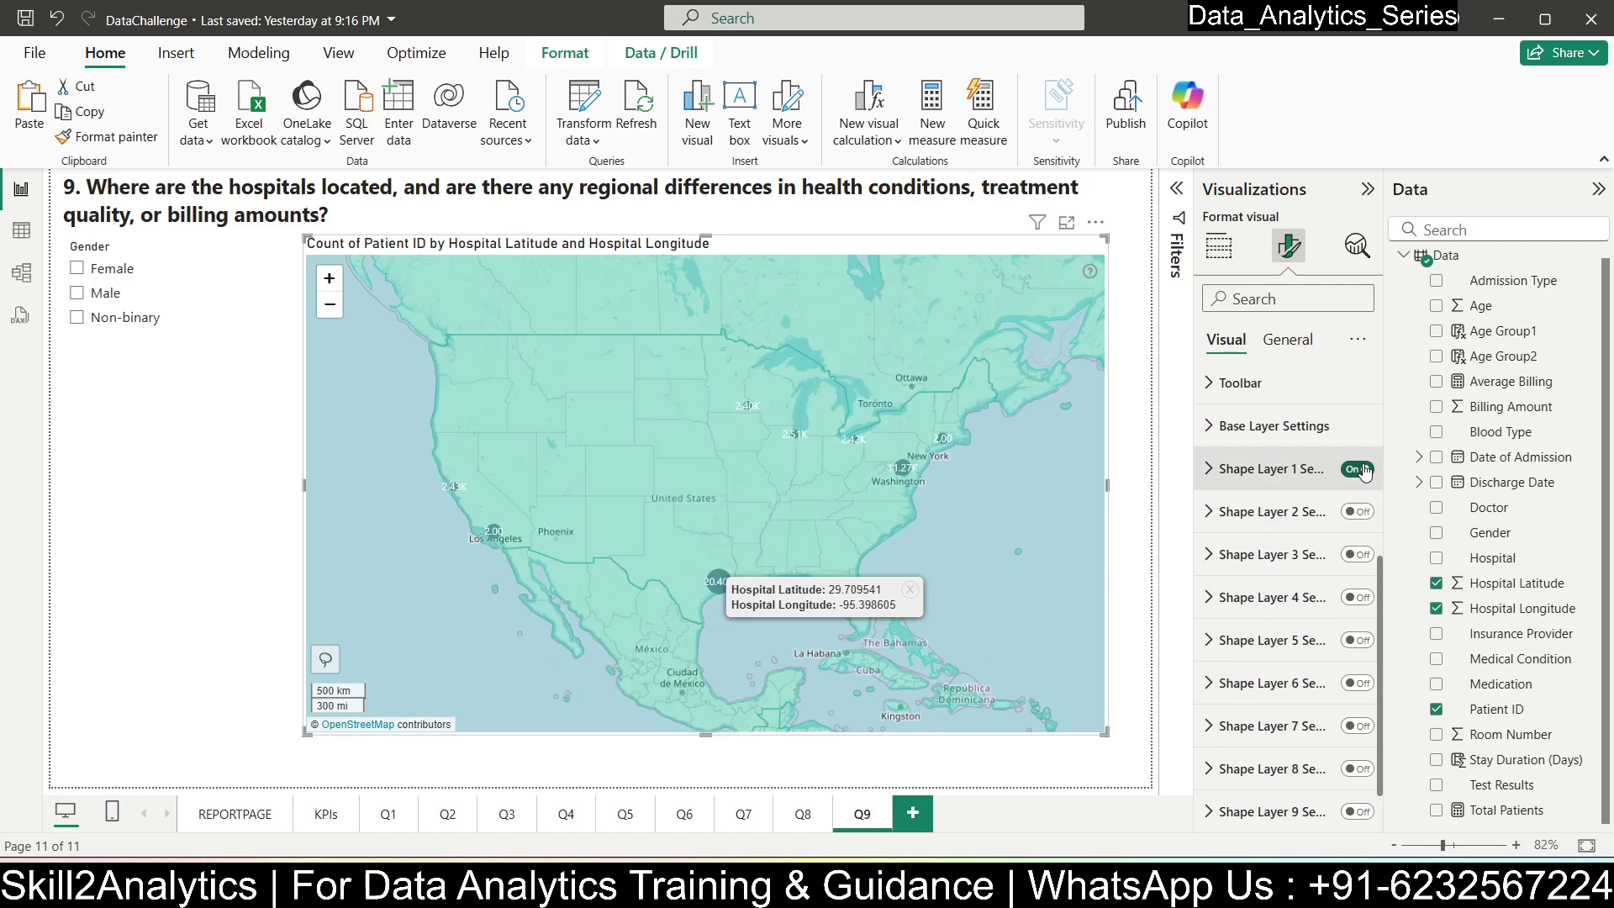
click(1362, 469)
click(1358, 512)
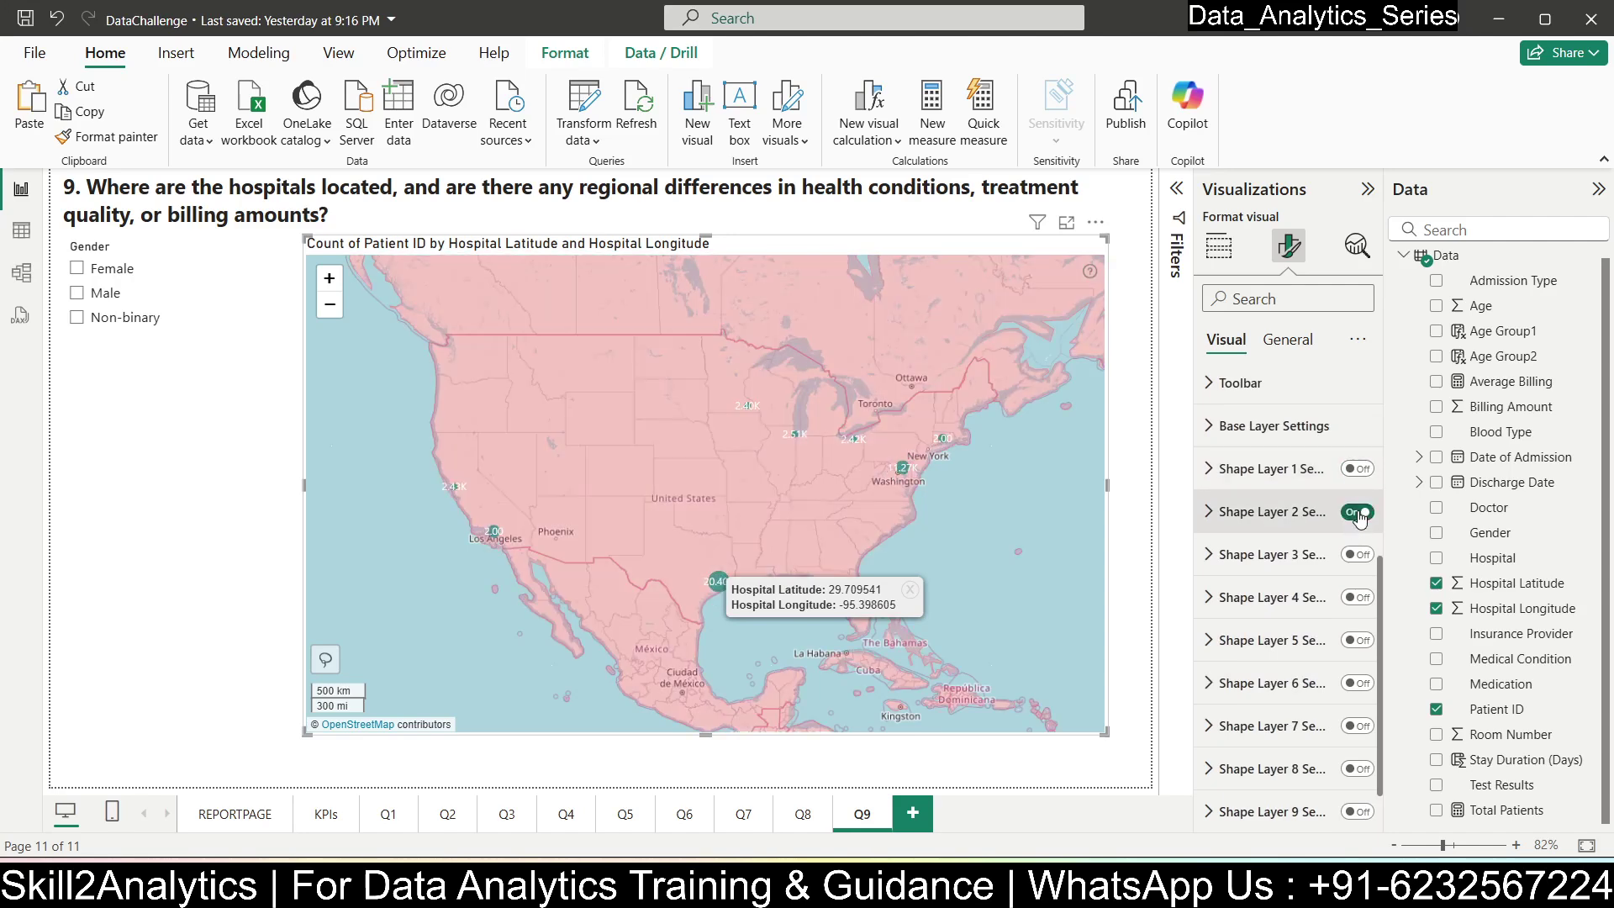
click(1358, 512)
click(1358, 555)
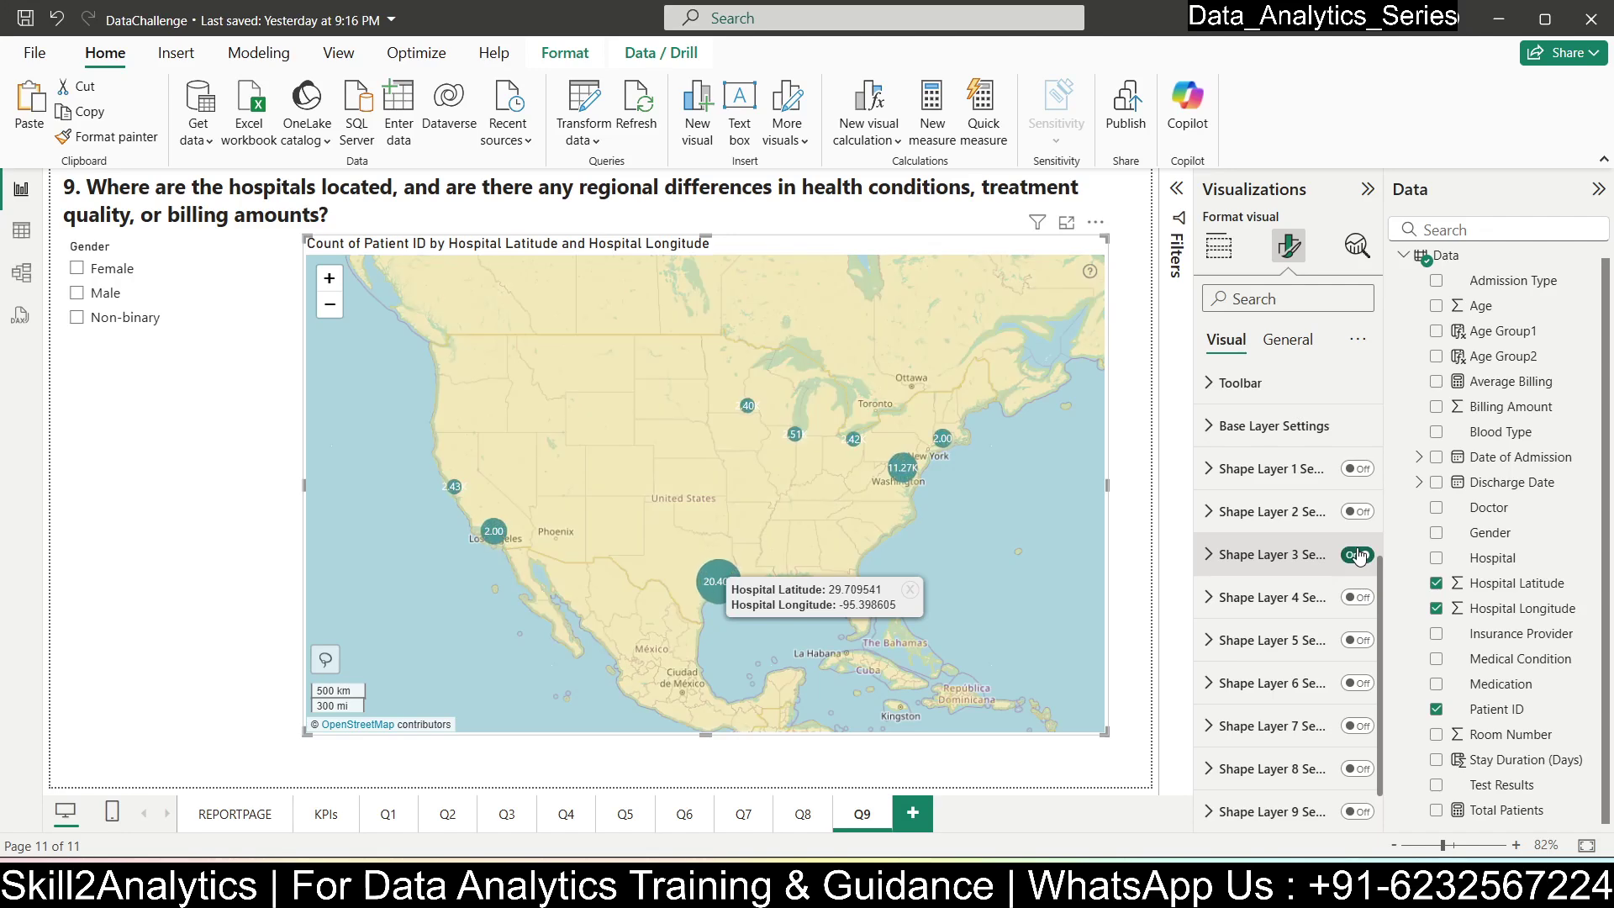
- Review the map's other formatting options, including the paid features and inside label settings
scroll(1345, 555, up, 2)
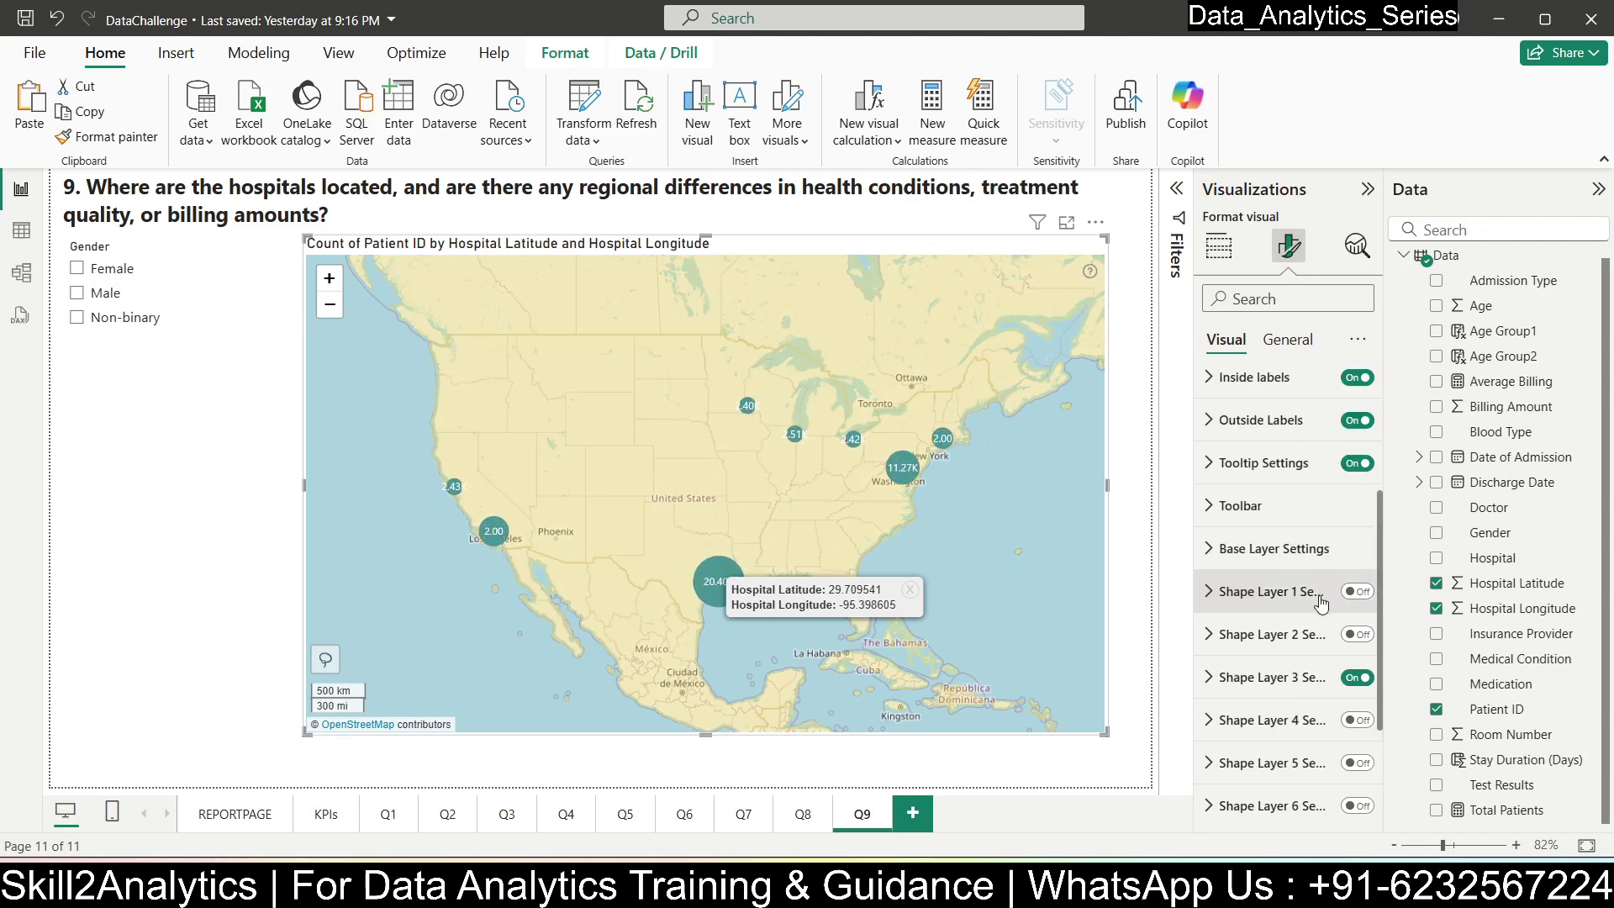
scroll(1329, 547, down, 3)
scroll(1316, 536, up, 6)
click(1267, 392)
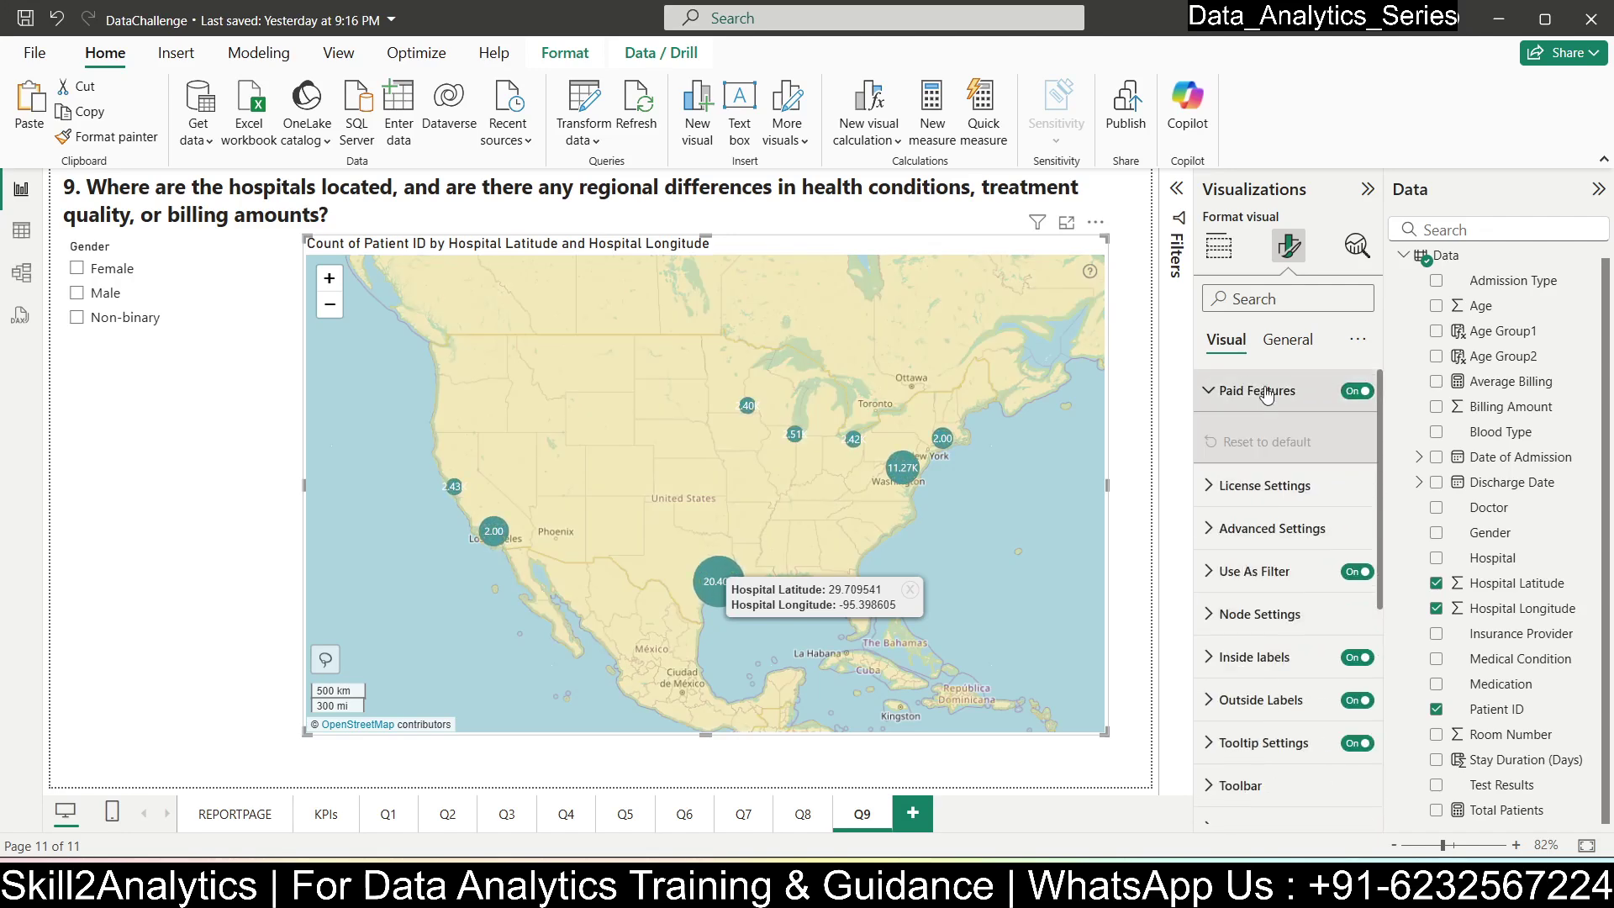
click(1267, 392)
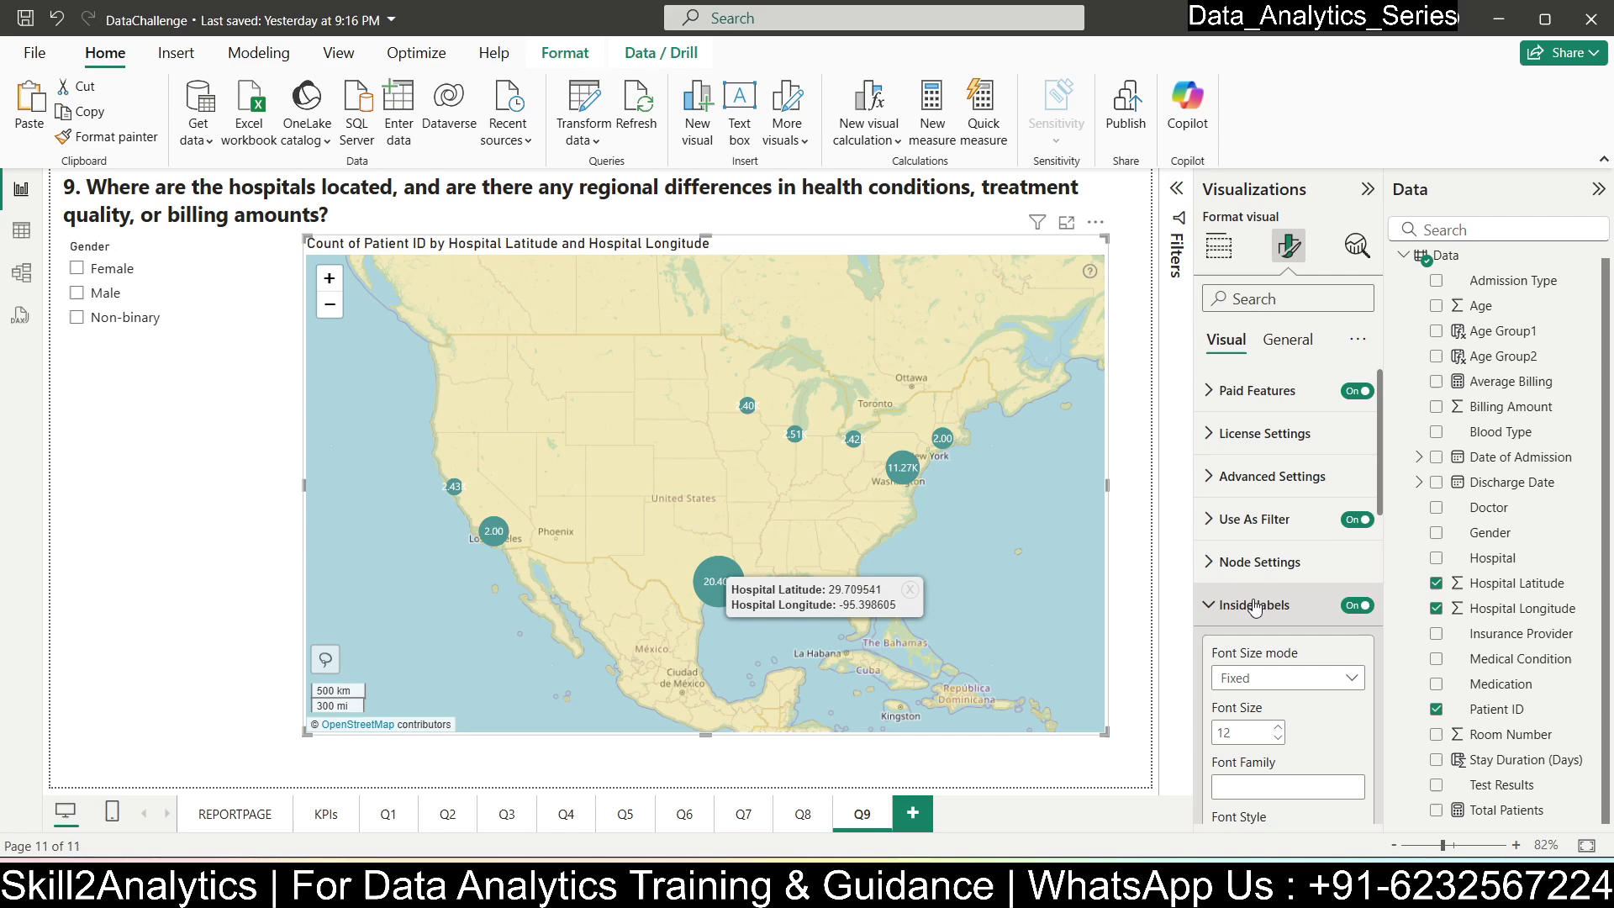
click(1279, 686)
click(1280, 688)
scroll(1280, 687, down, 7)
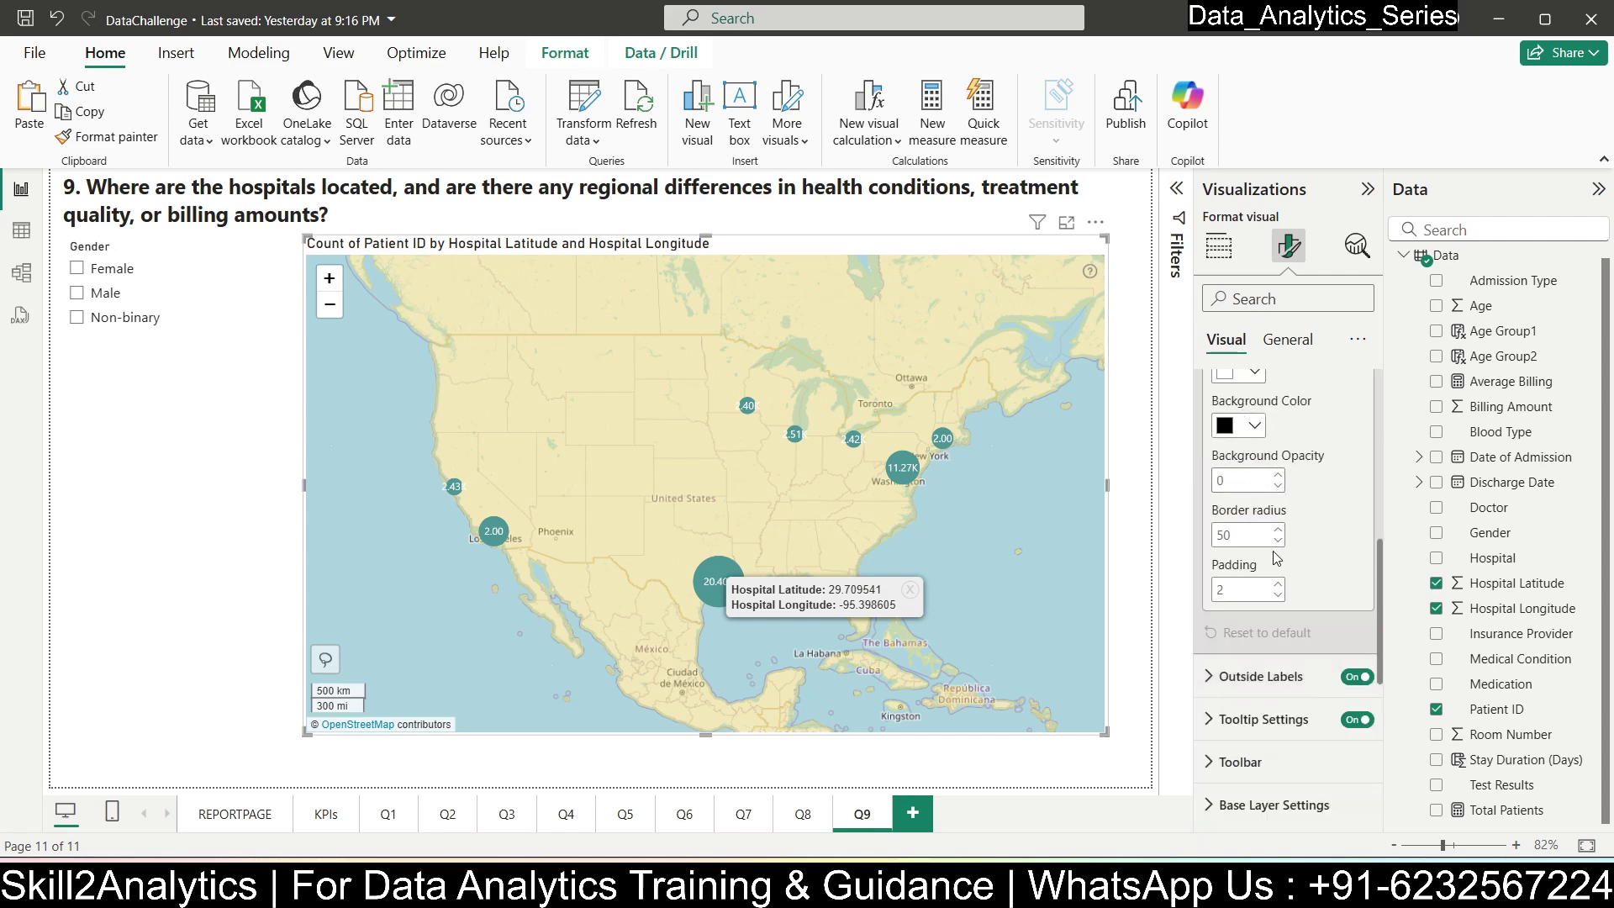
scroll(1278, 580, down, 2)
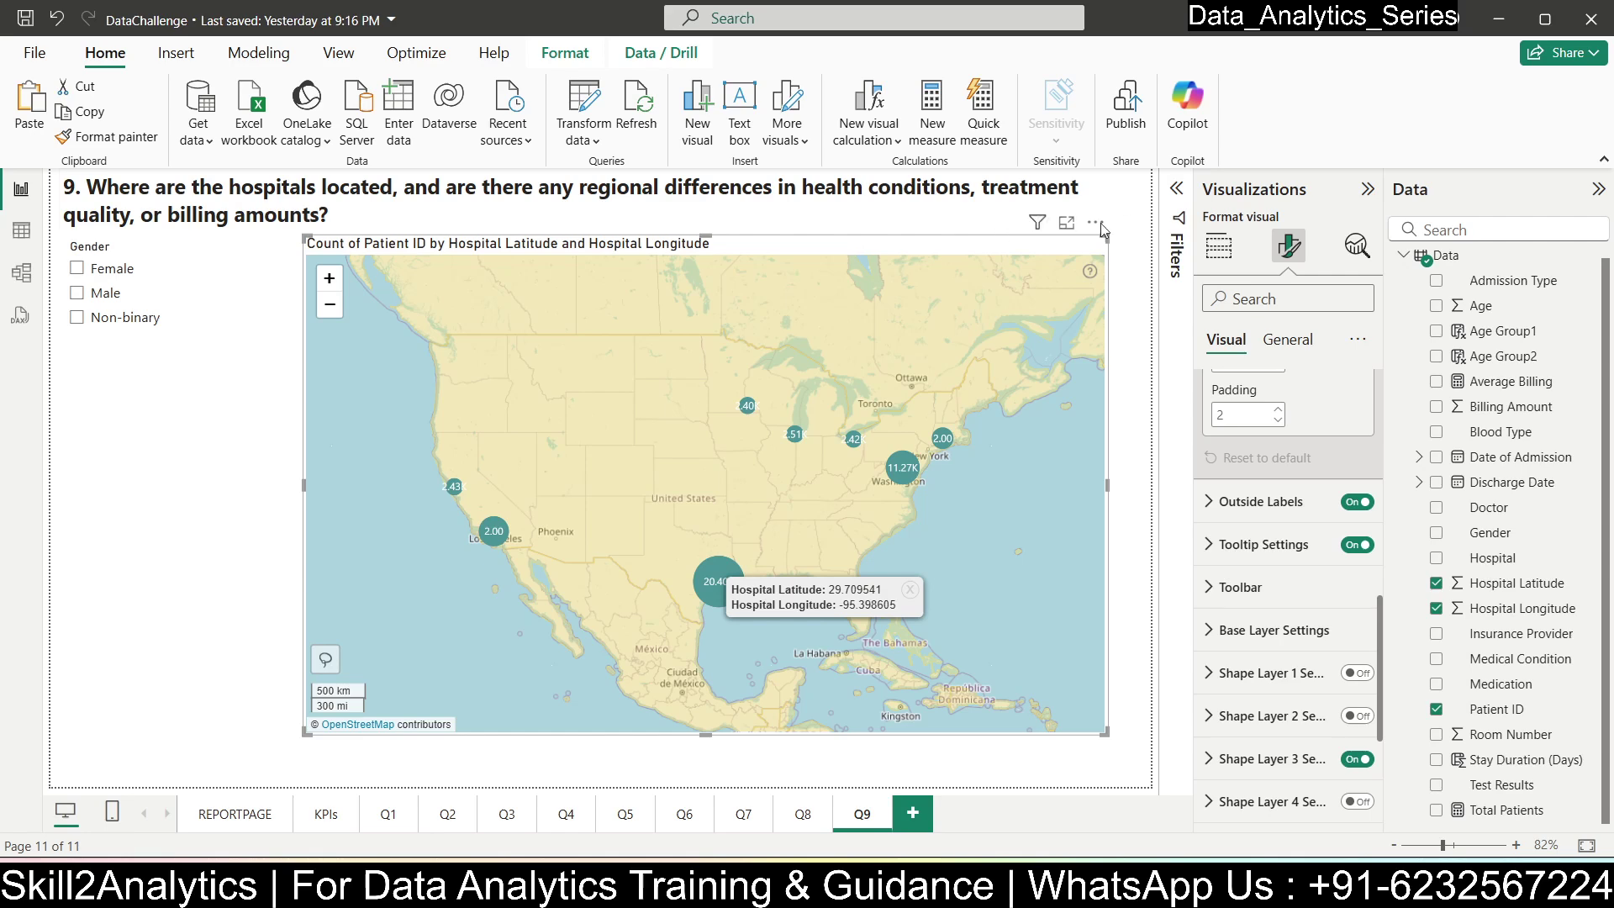
click(198, 530)
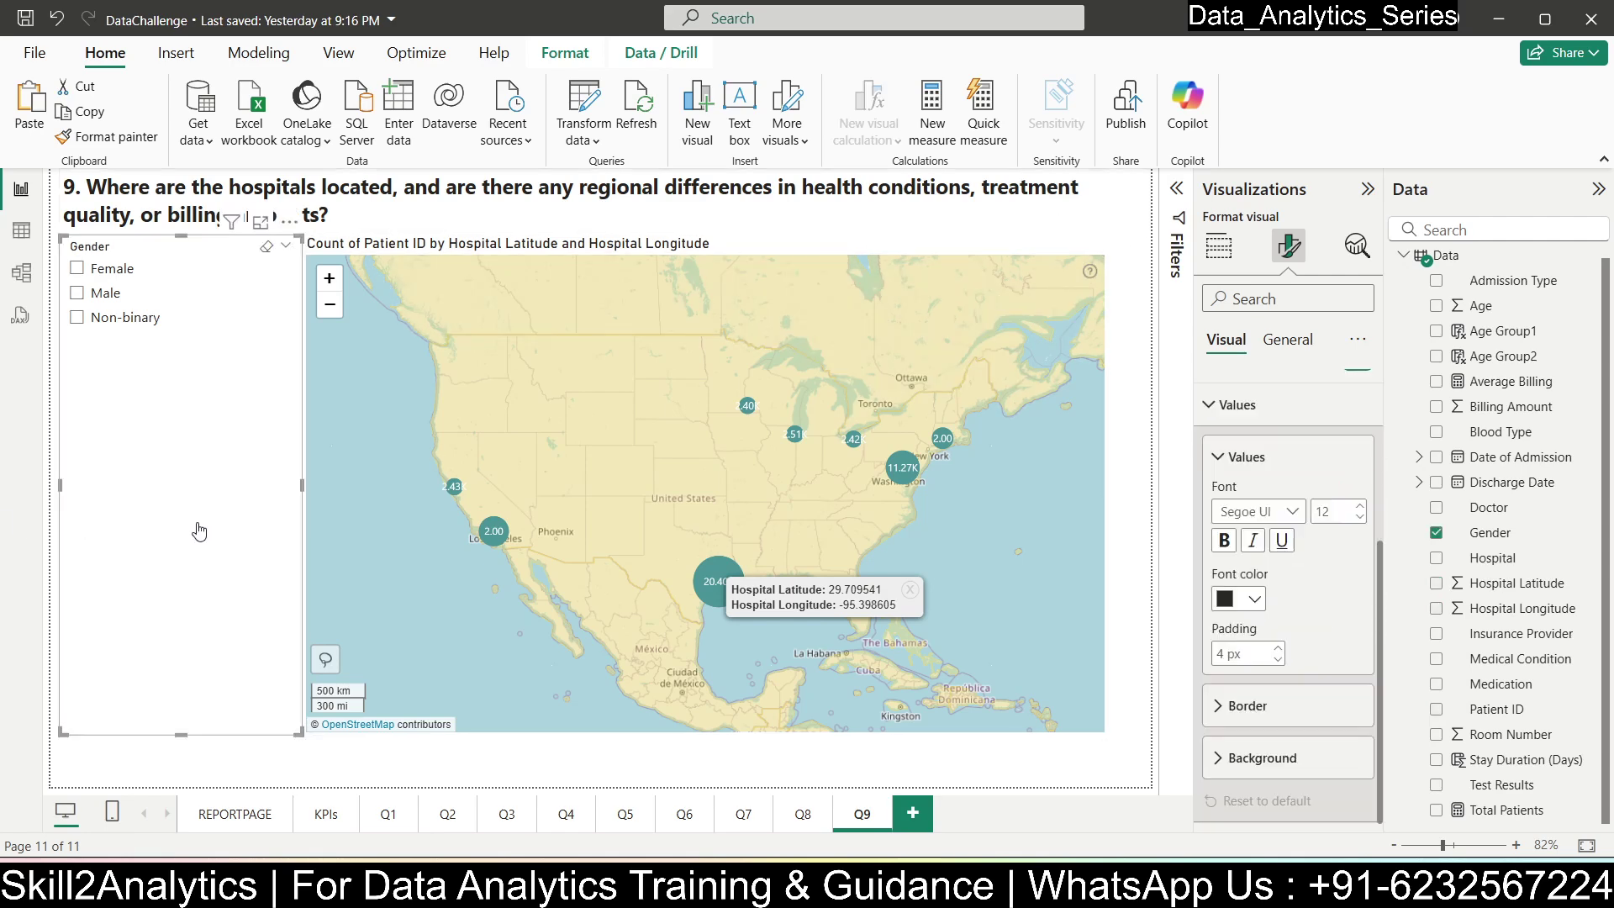
- Copy all four KPI cards from the KPIs page onto REPORTPAGE and shift them together toward the page's right side
click(249, 812)
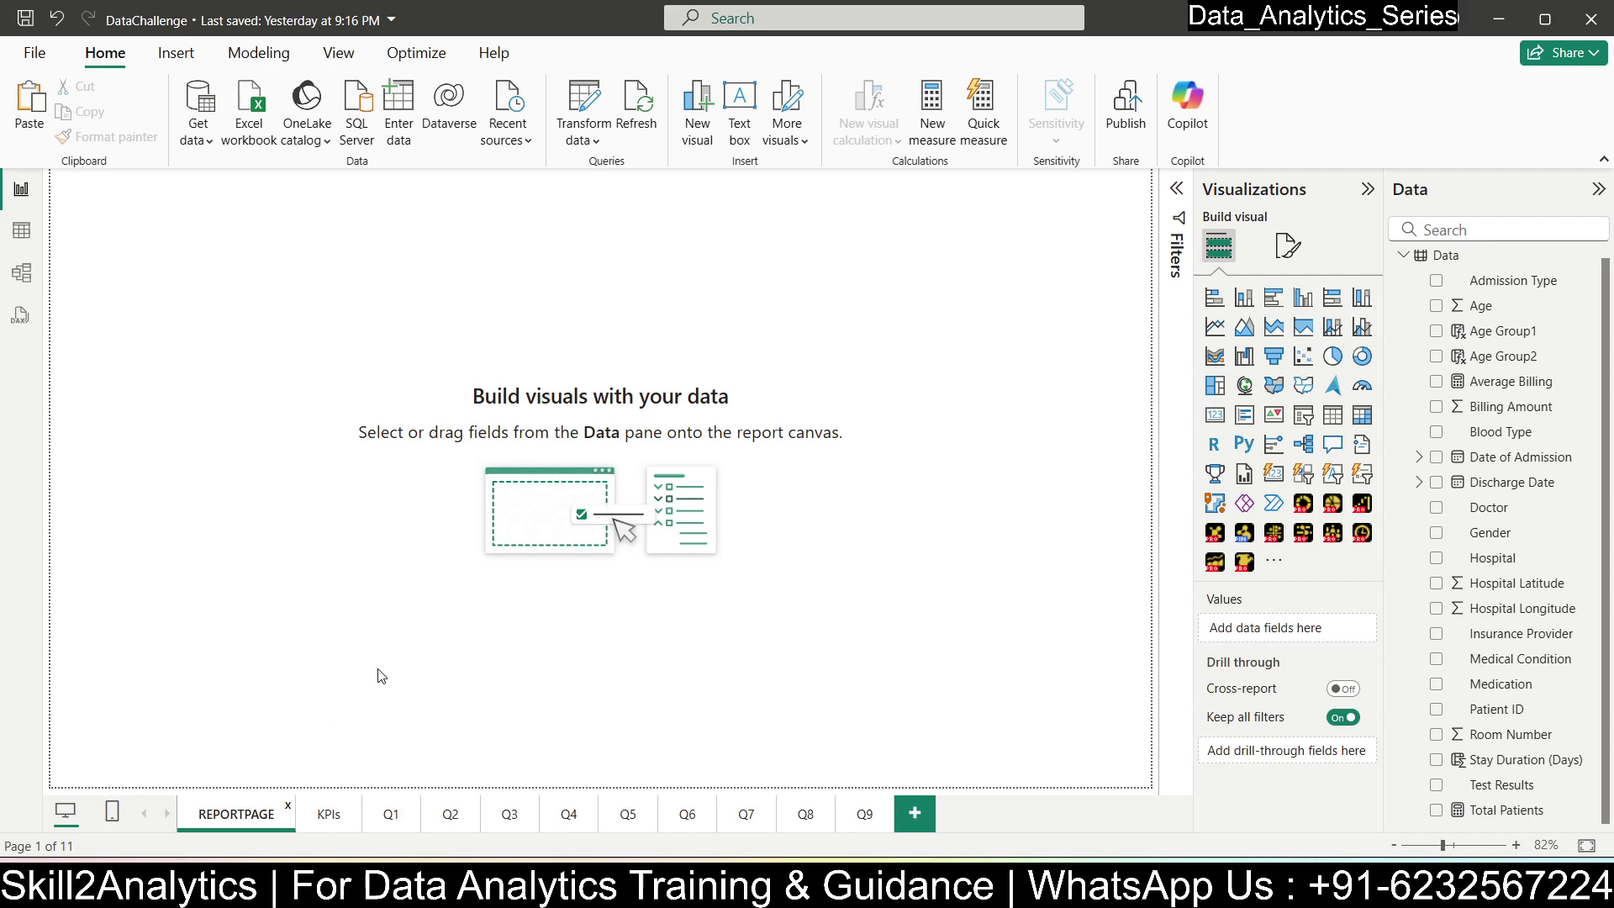
click(326, 814)
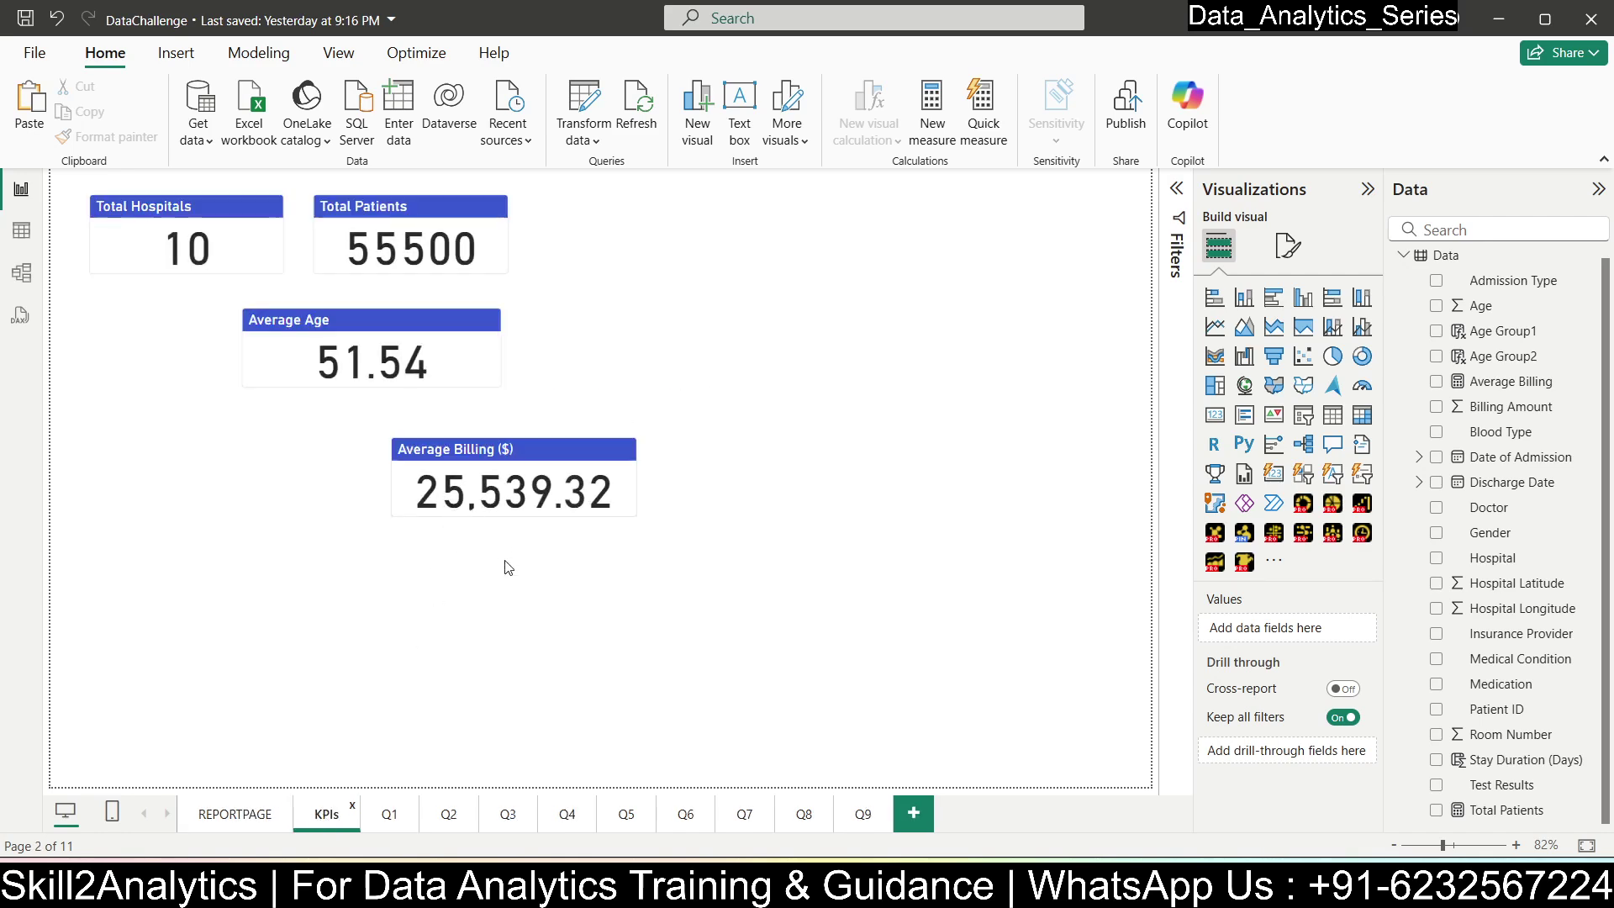
key(ctrl+a)
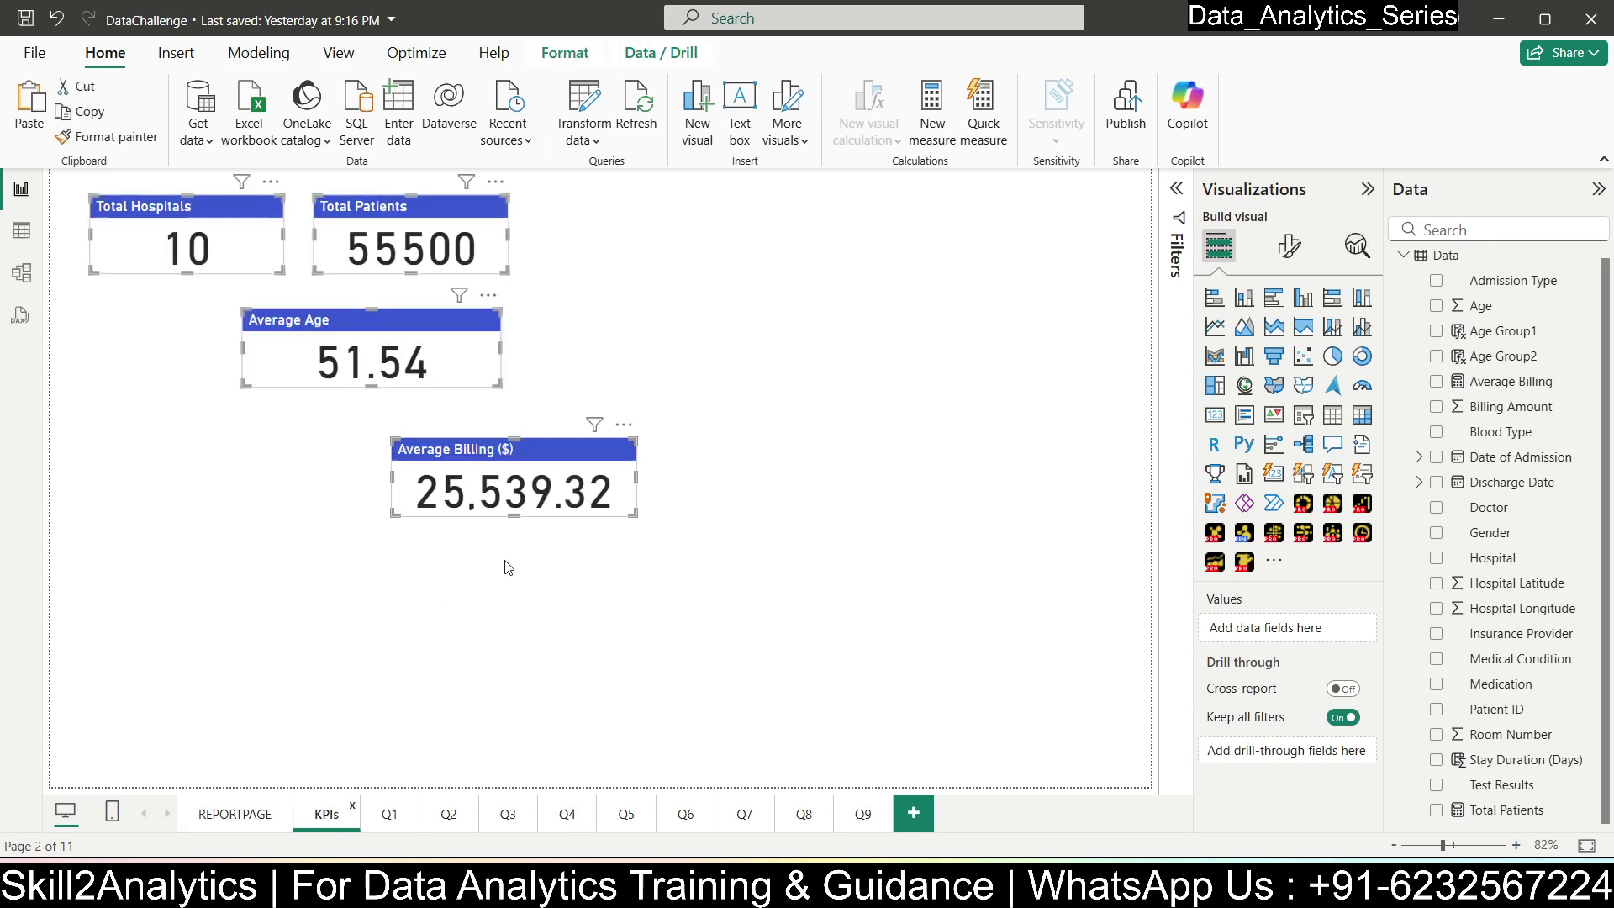
click(219, 818)
key(ctrl+v)
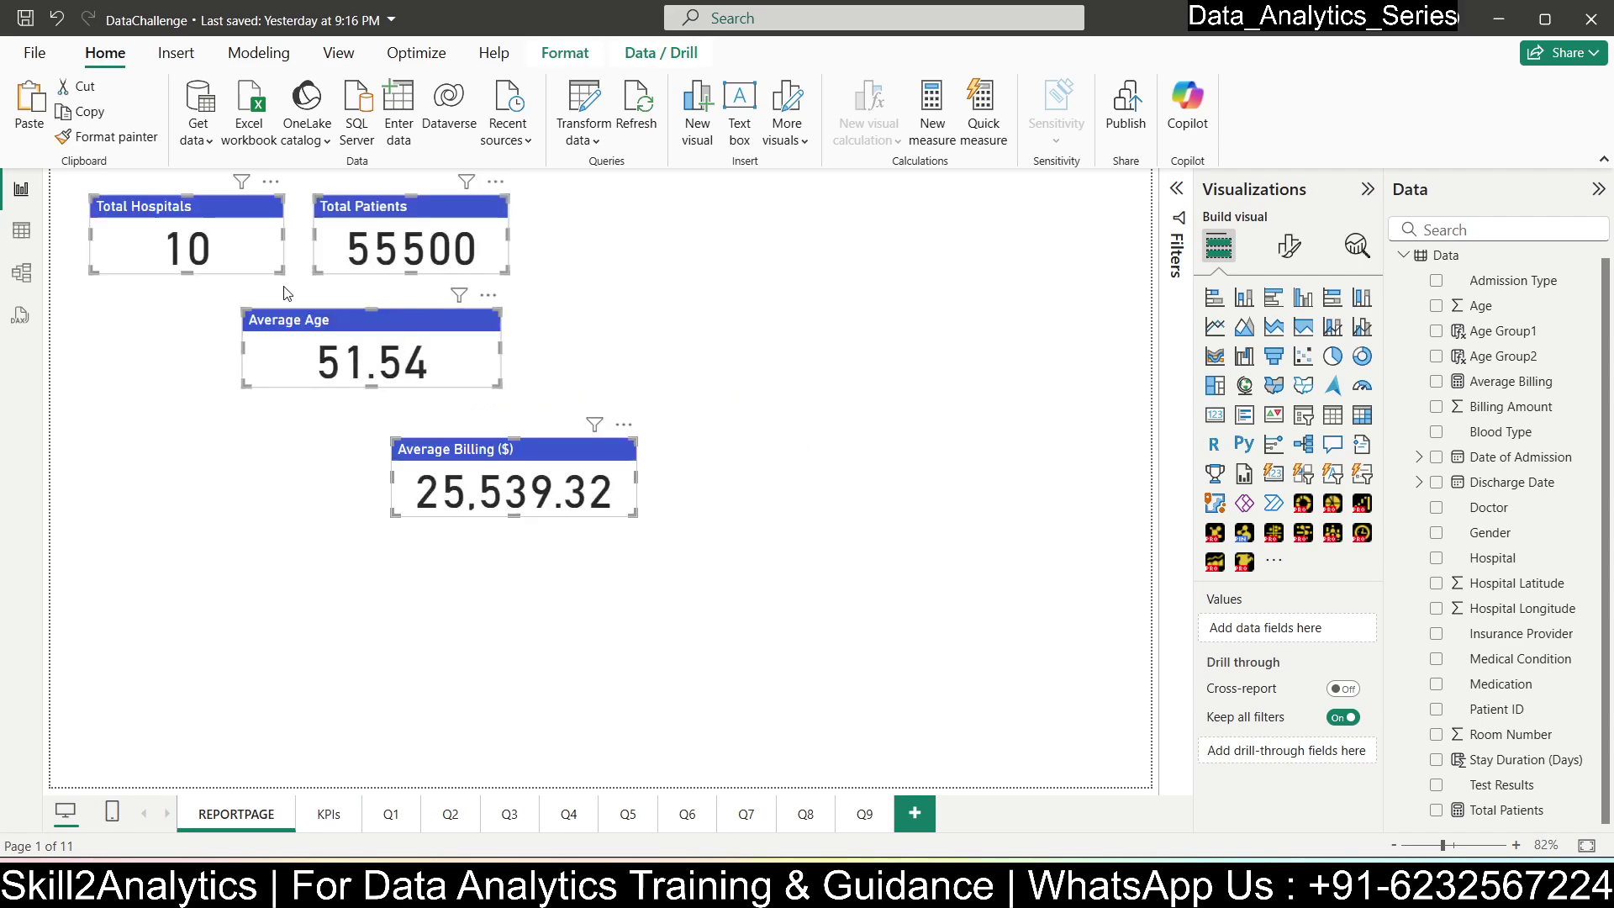
drag(460, 480, 835, 417)
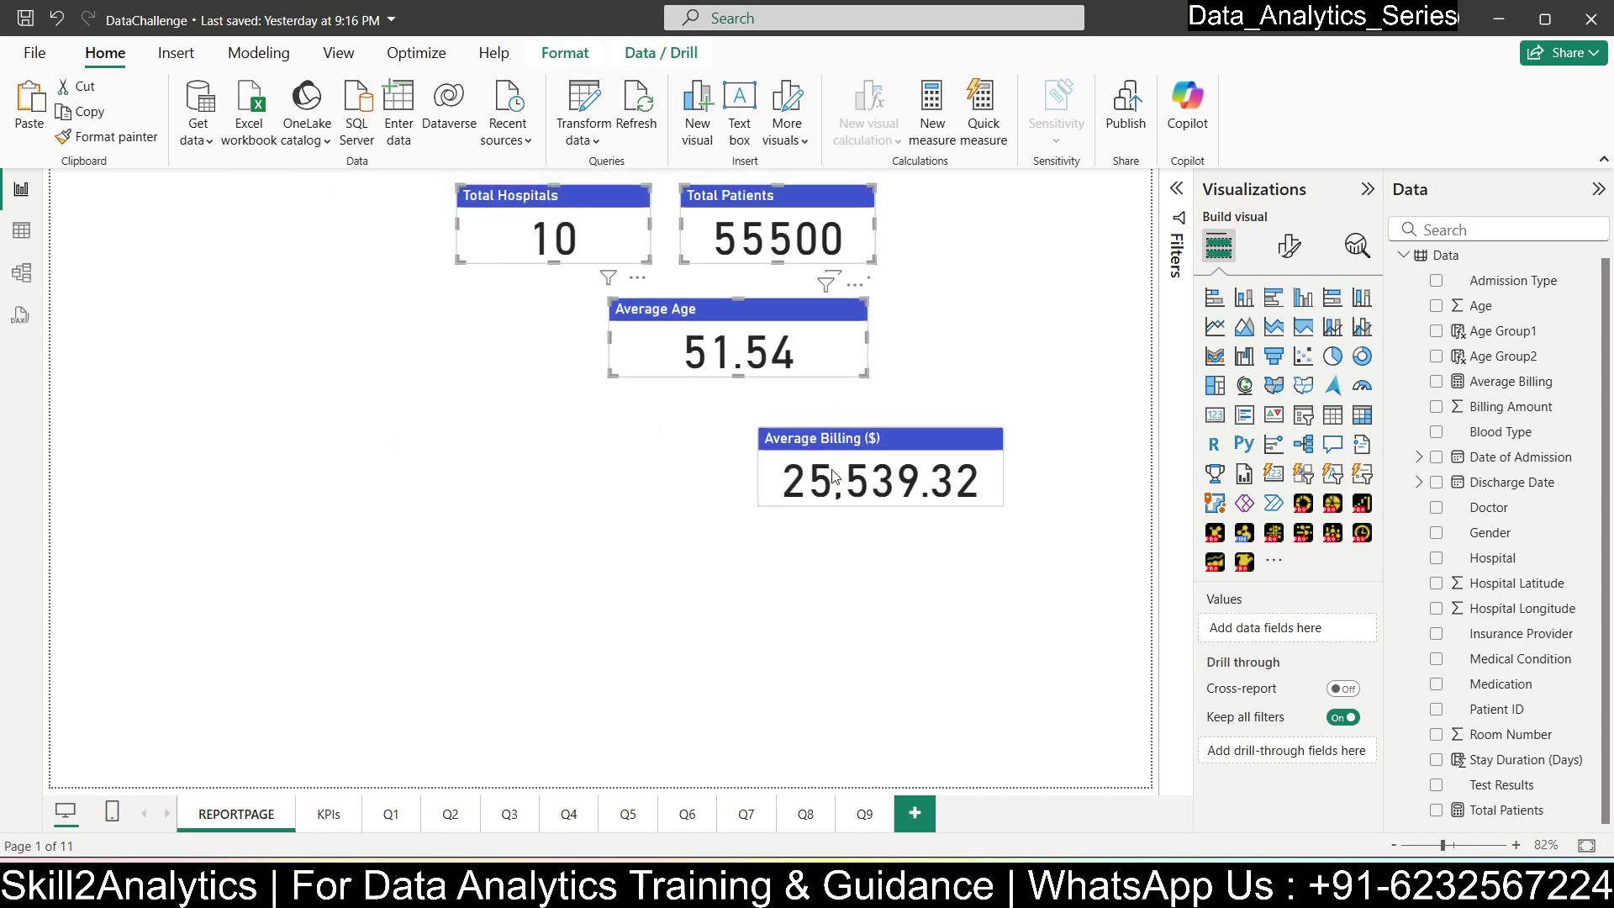
click(387, 410)
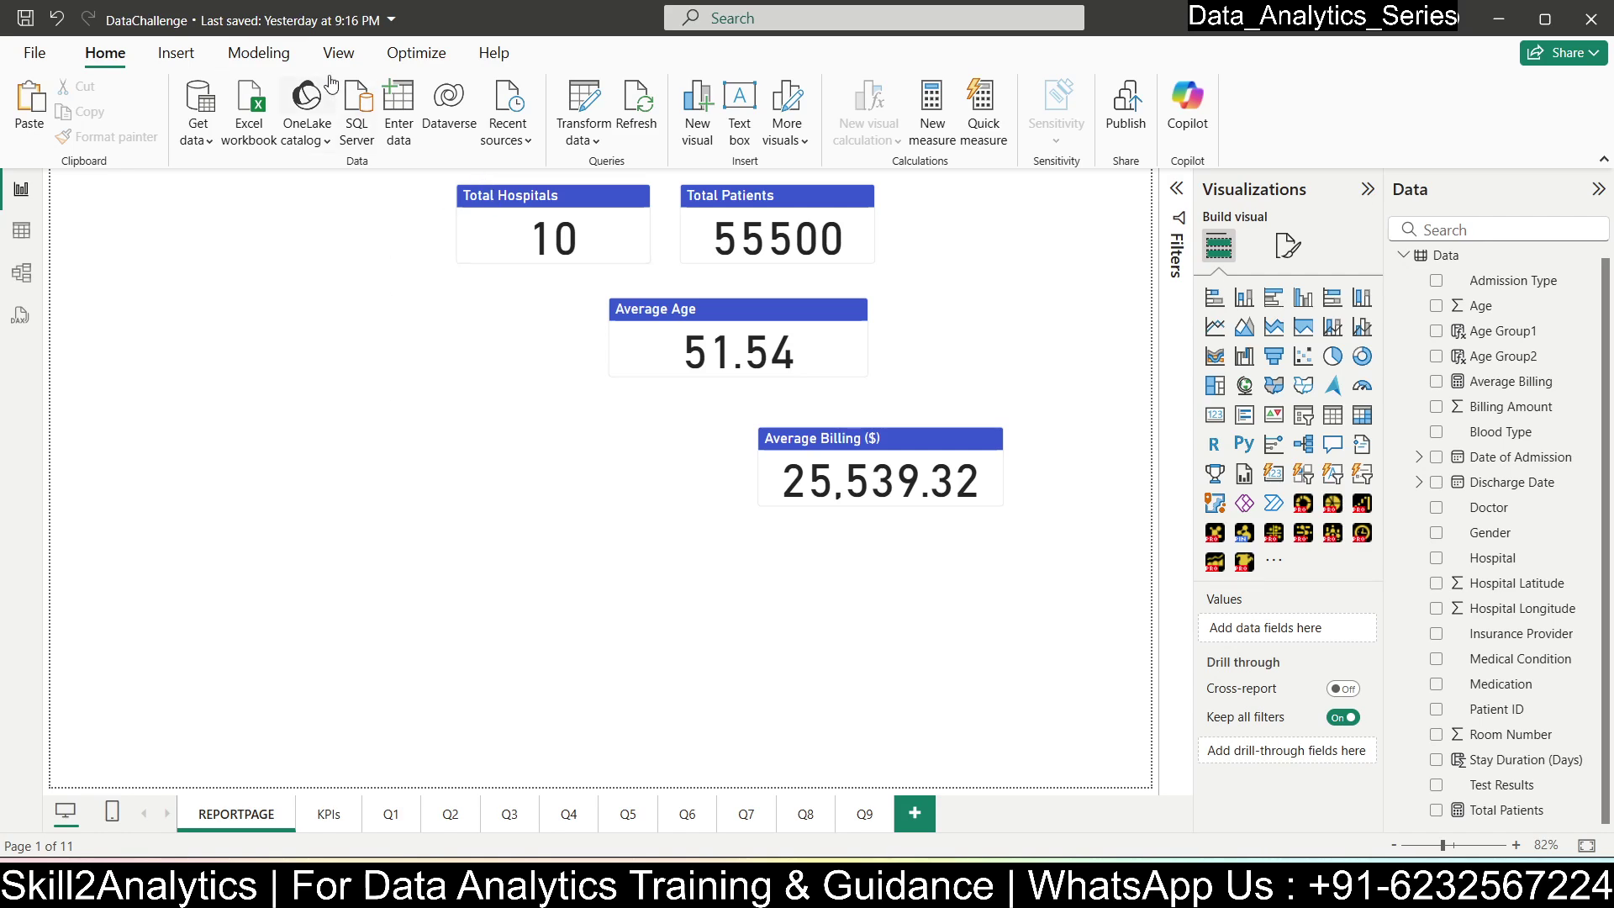
- Insert the image hospital_4320371.png from the Icons folder of the healthcare dataset challenge folder on the Desktop
click(175, 54)
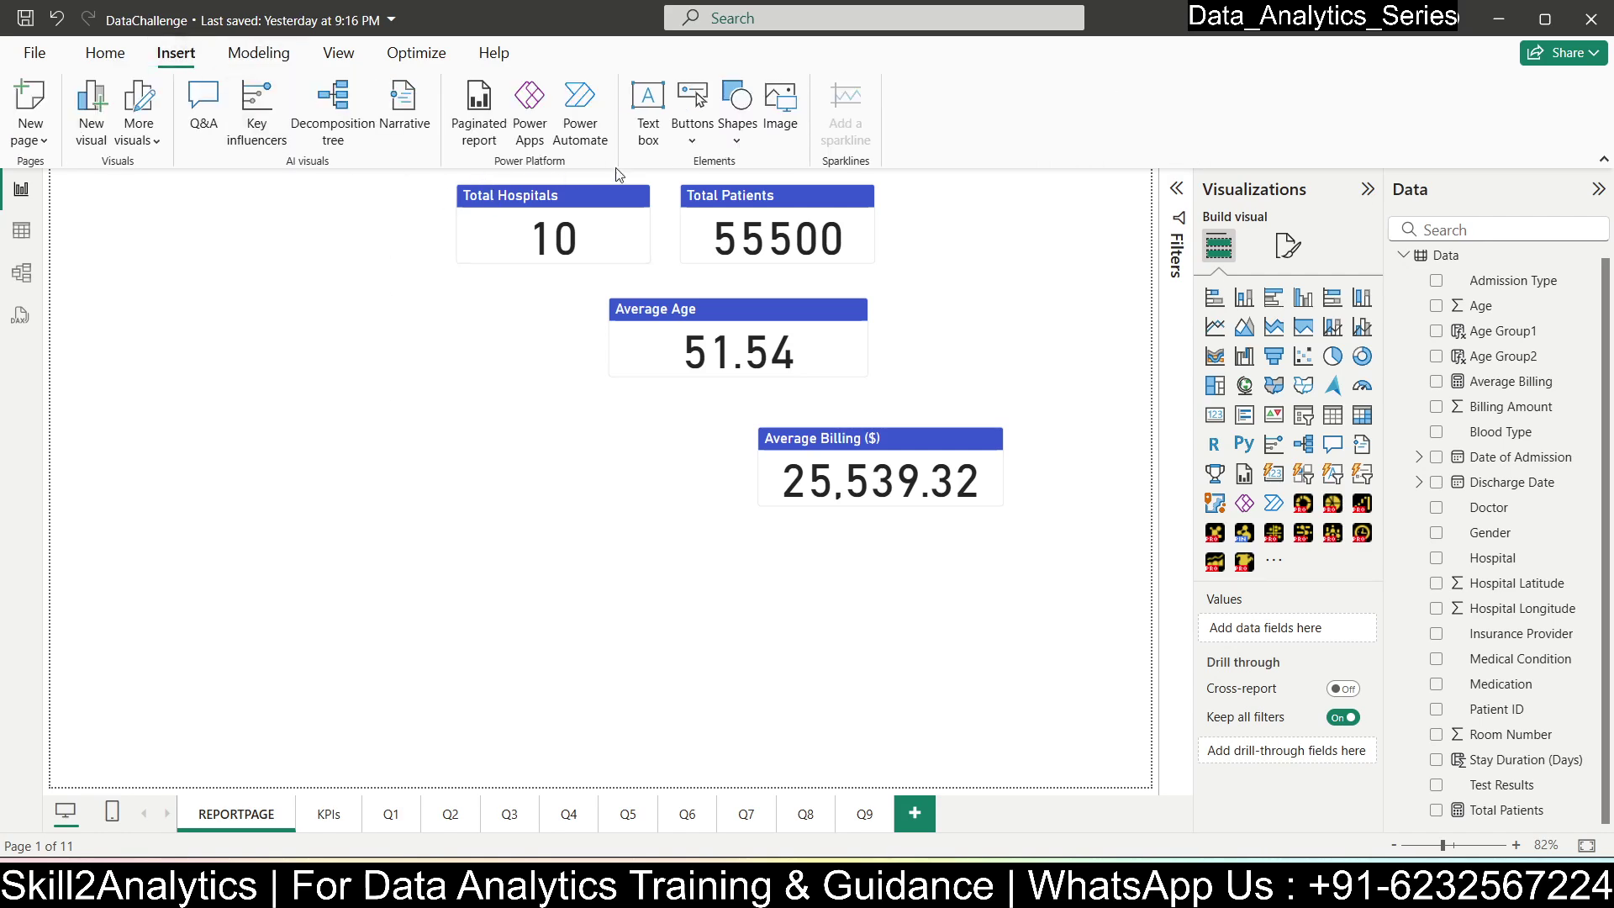
click(788, 107)
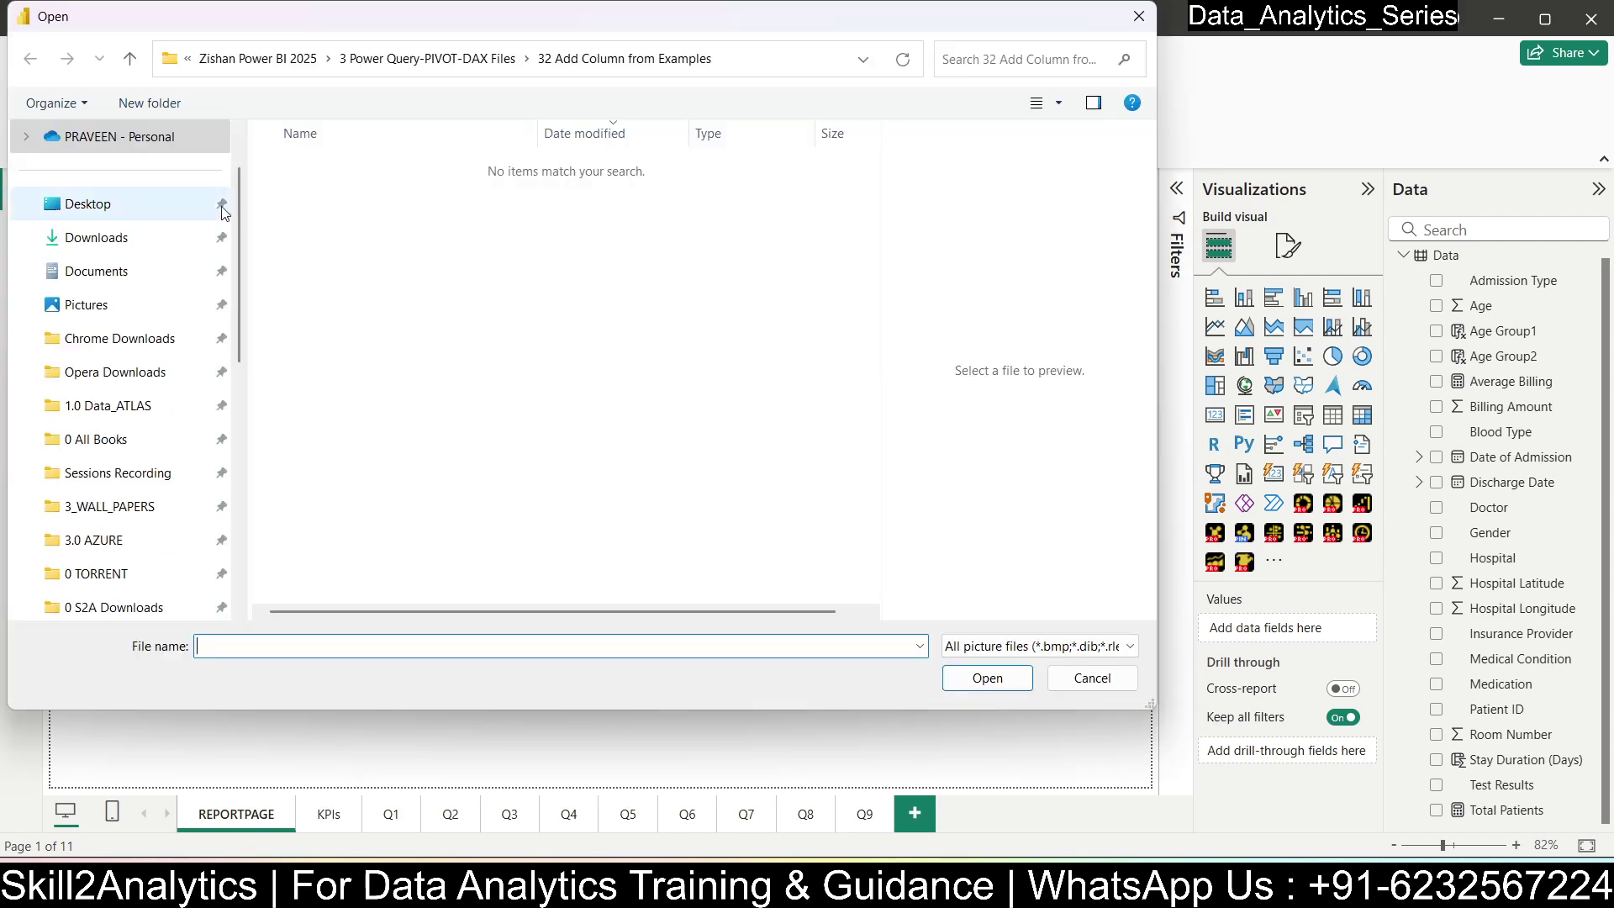
click(127, 213)
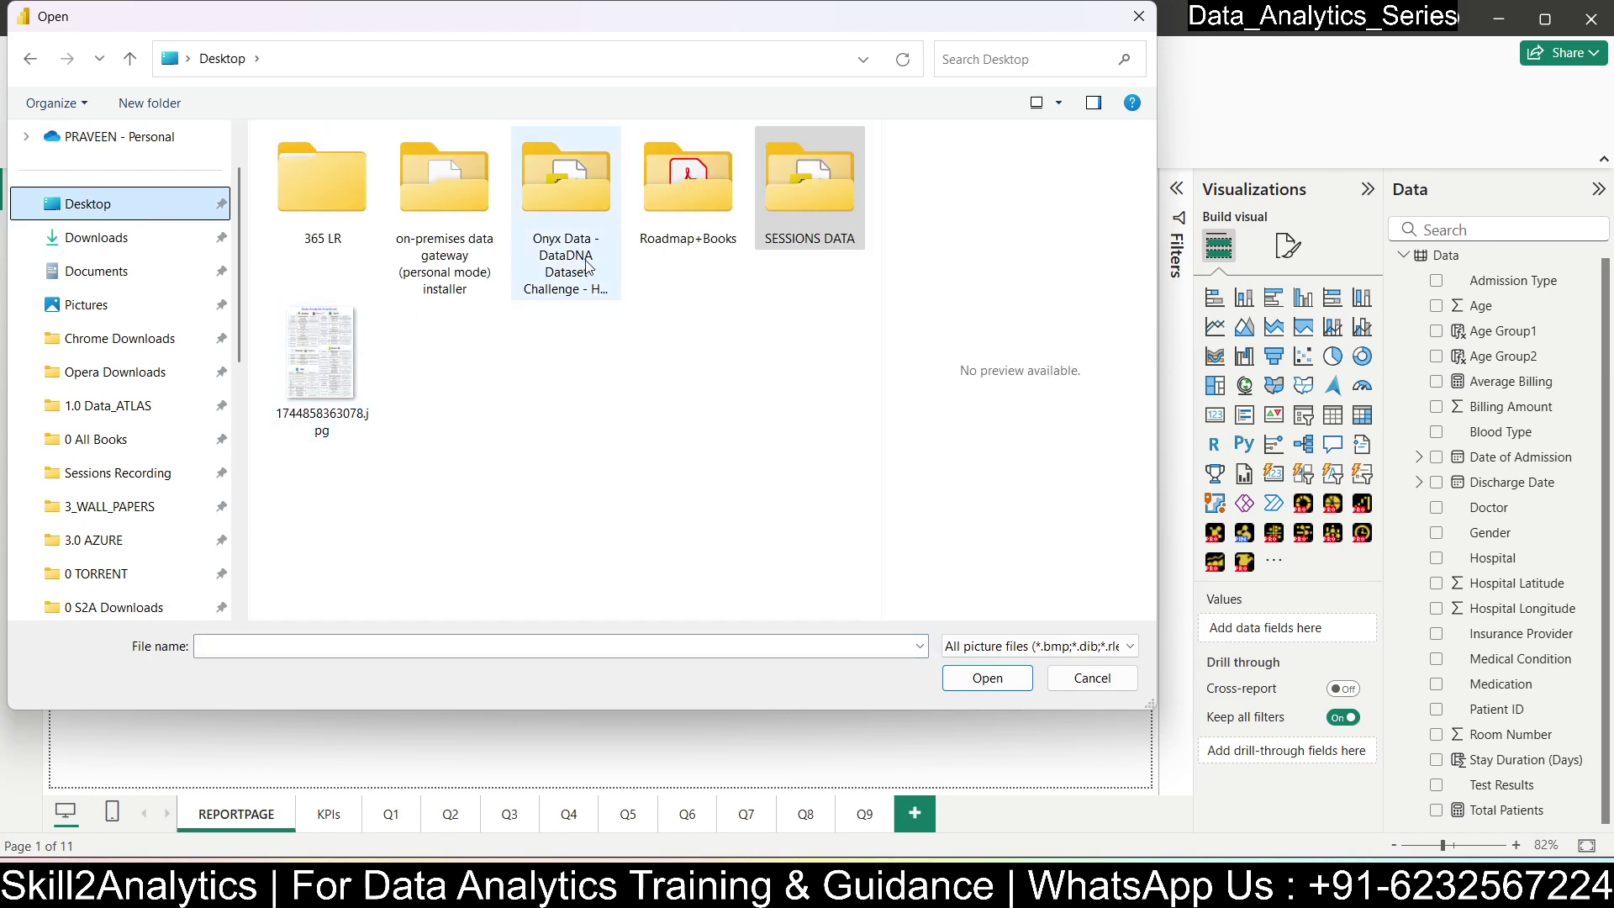
double_click(554, 211)
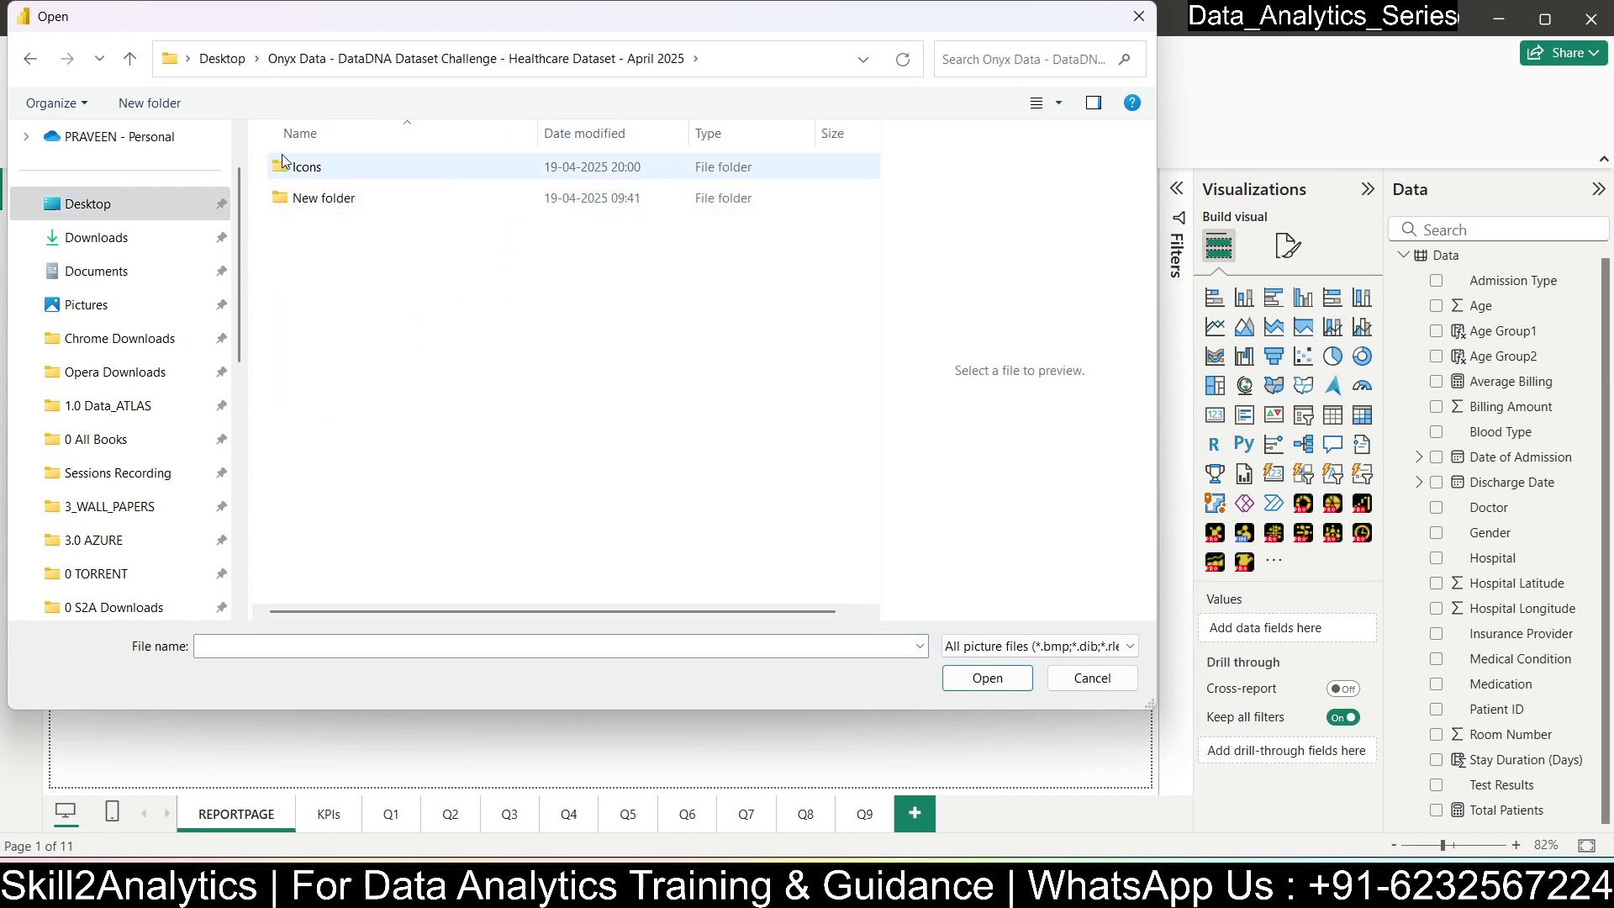
double_click(320, 166)
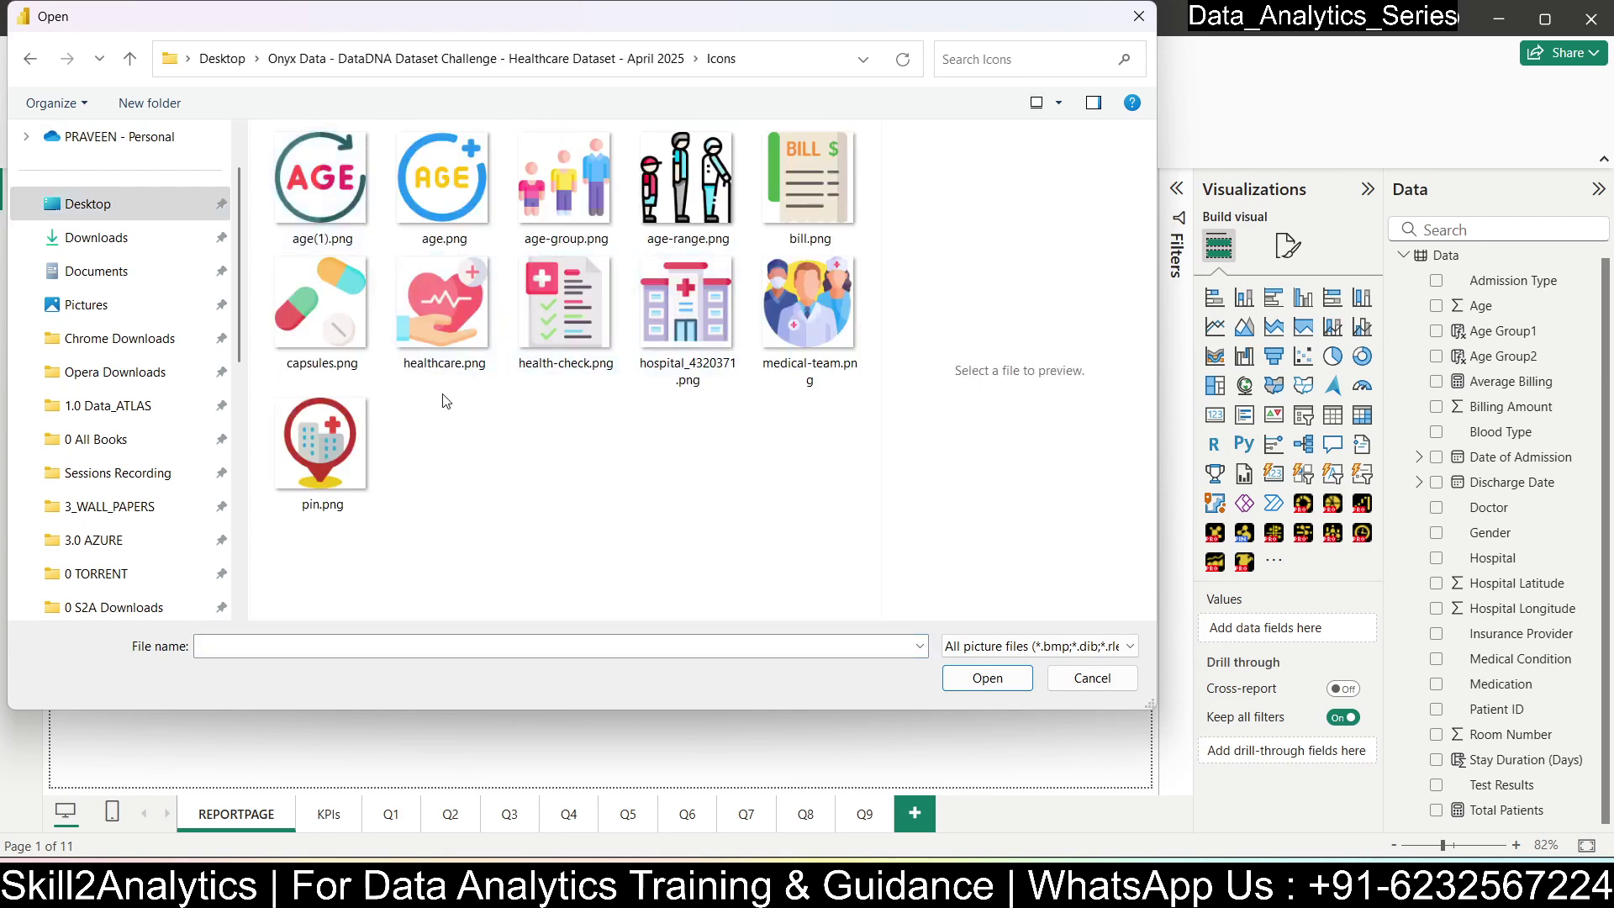
click(652, 370)
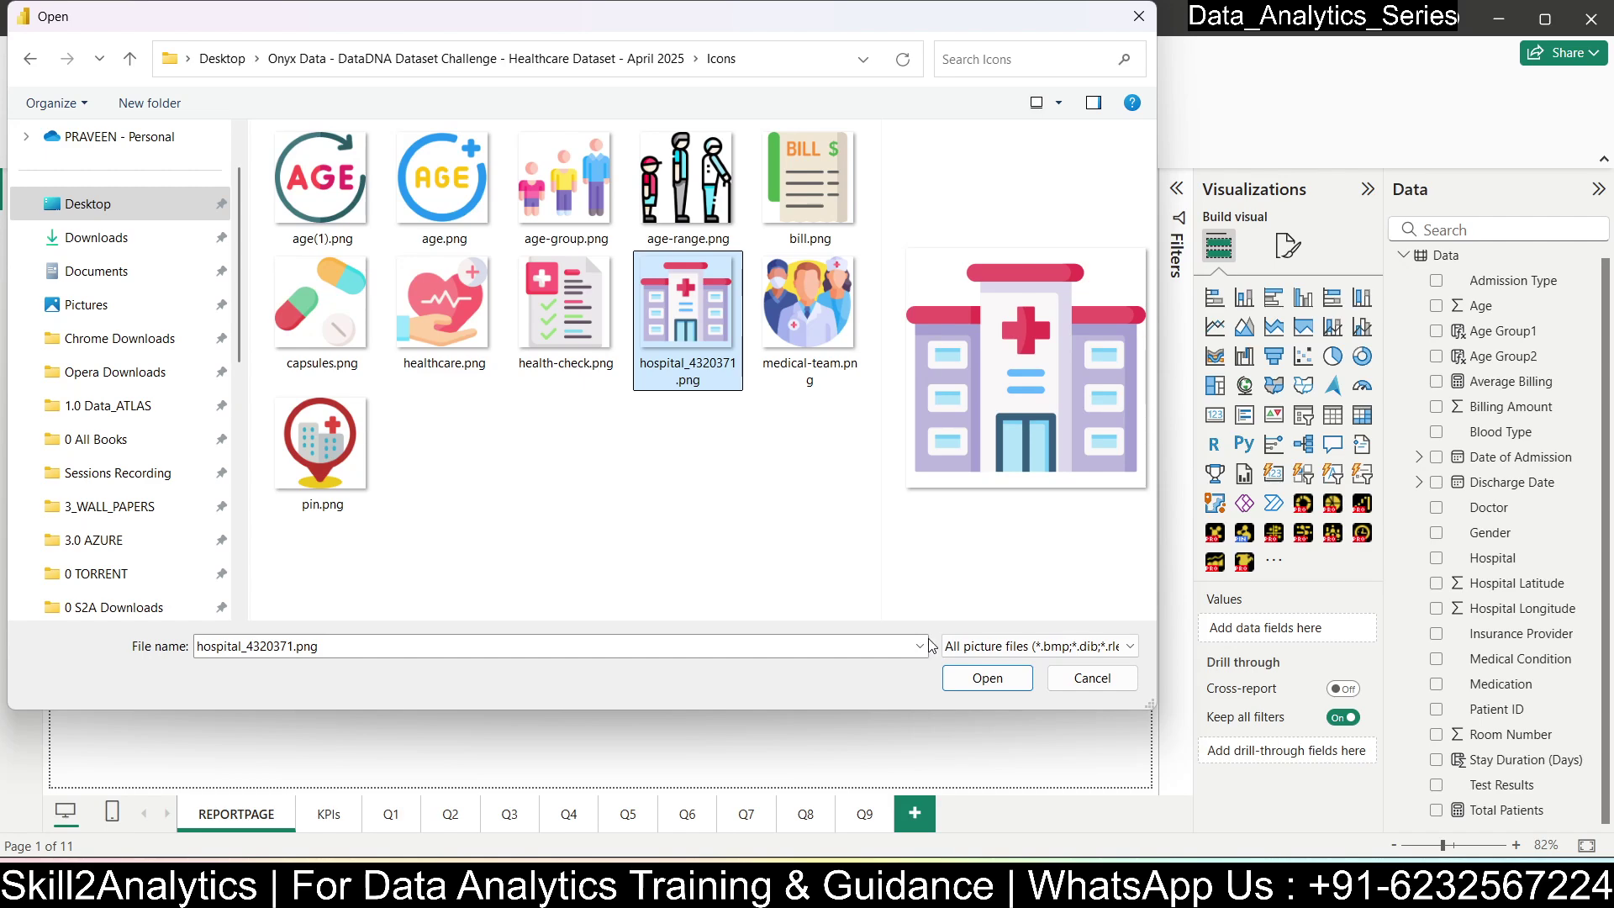
click(987, 680)
- Move the hospital image to the page's upper-left corner and shrink it to the height of the KPI cards
drag(269, 538, 164, 215)
scroll(215, 294, down, 2)
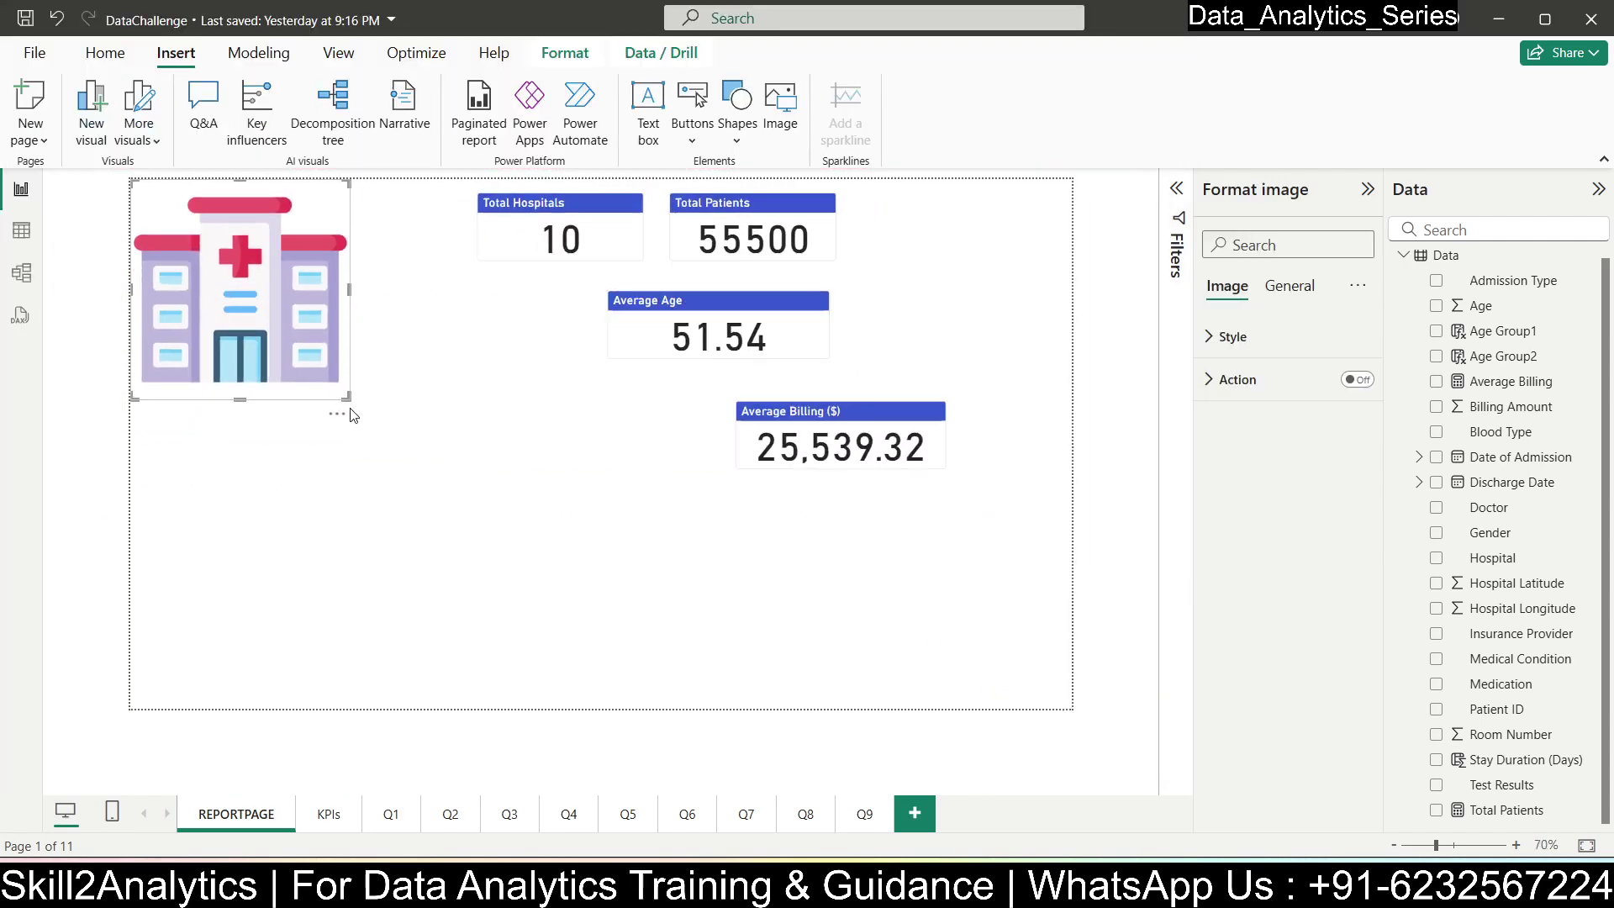
drag(347, 397, 188, 213)
- Line up the Total Hospitals, Total Patients and Average Age cards in one row beside the hospital icon
click(577, 224)
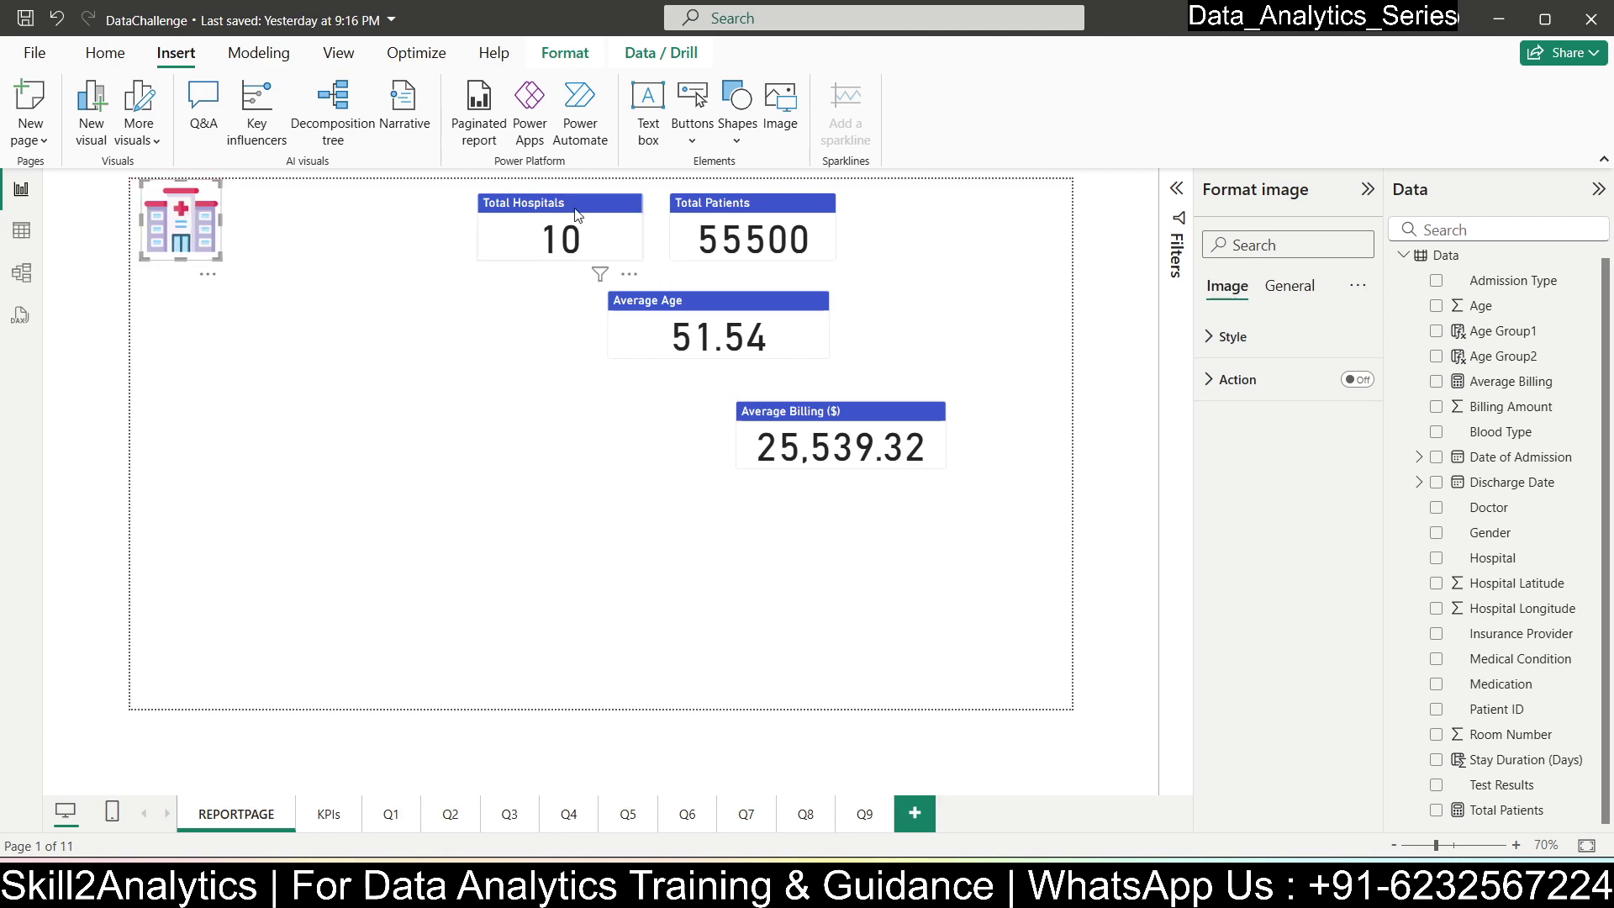
drag(576, 224, 345, 226)
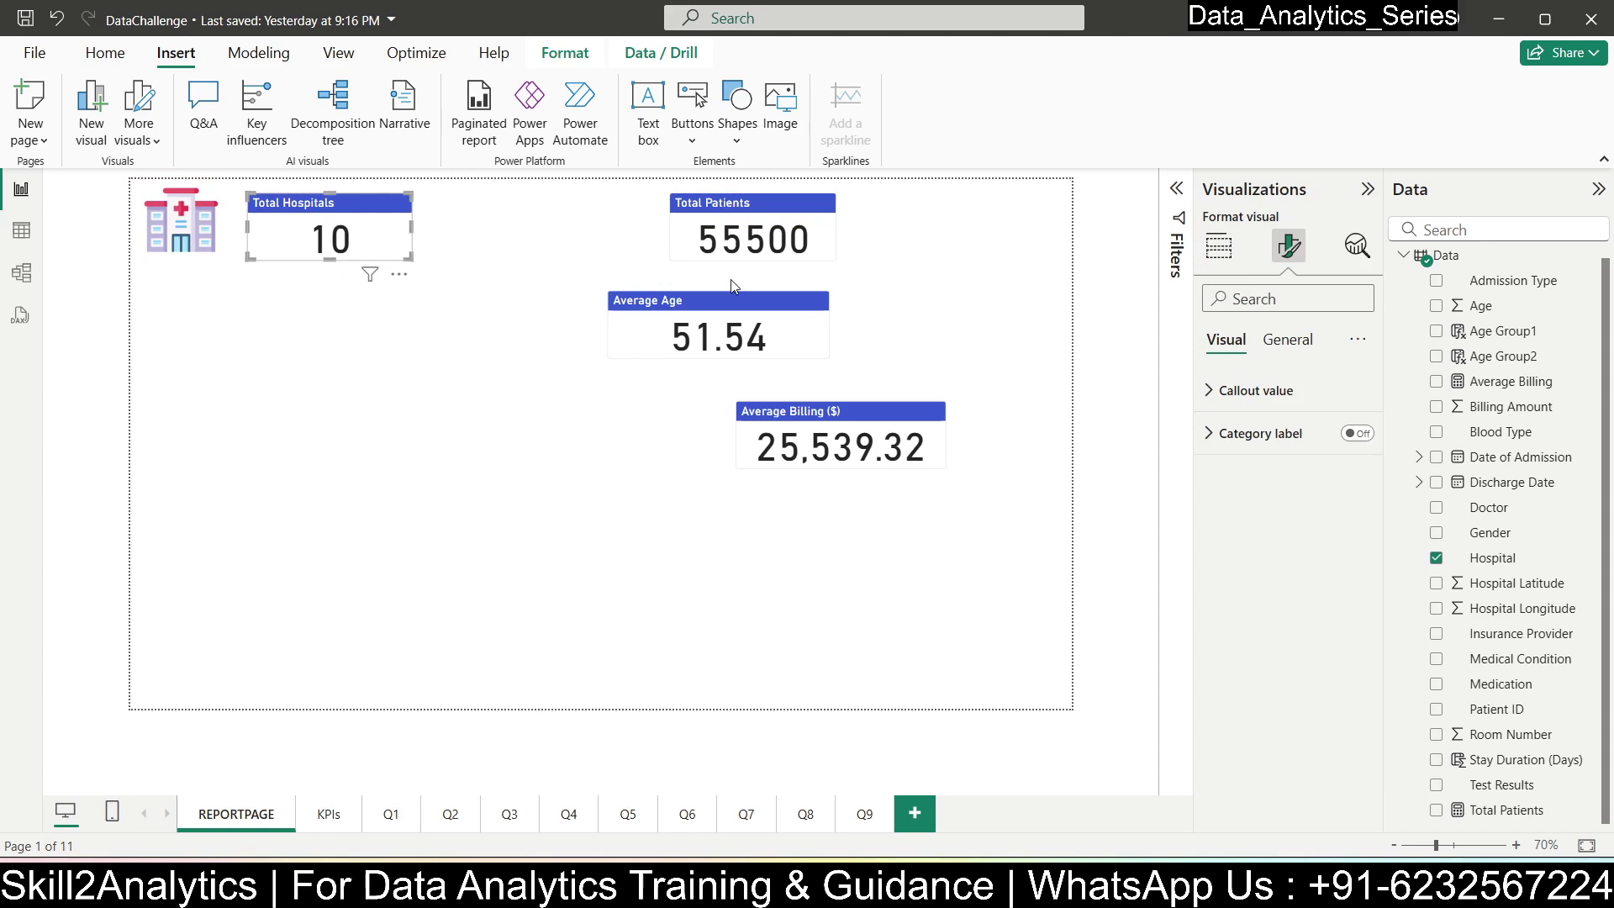
click(757, 241)
drag(757, 242, 521, 241)
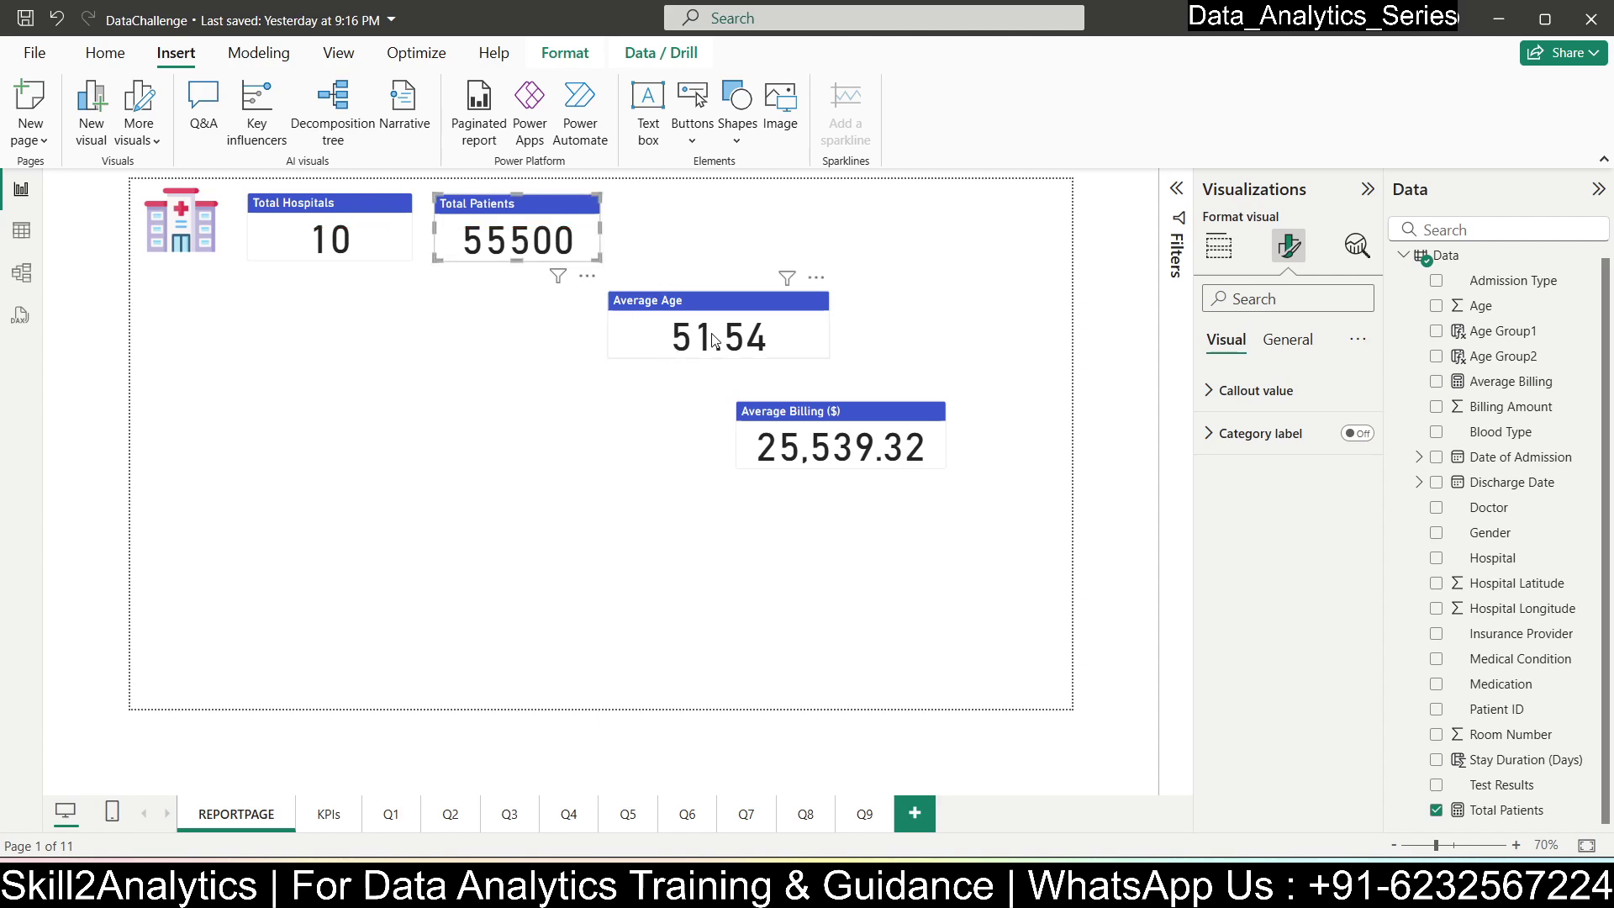
drag(712, 340, 723, 244)
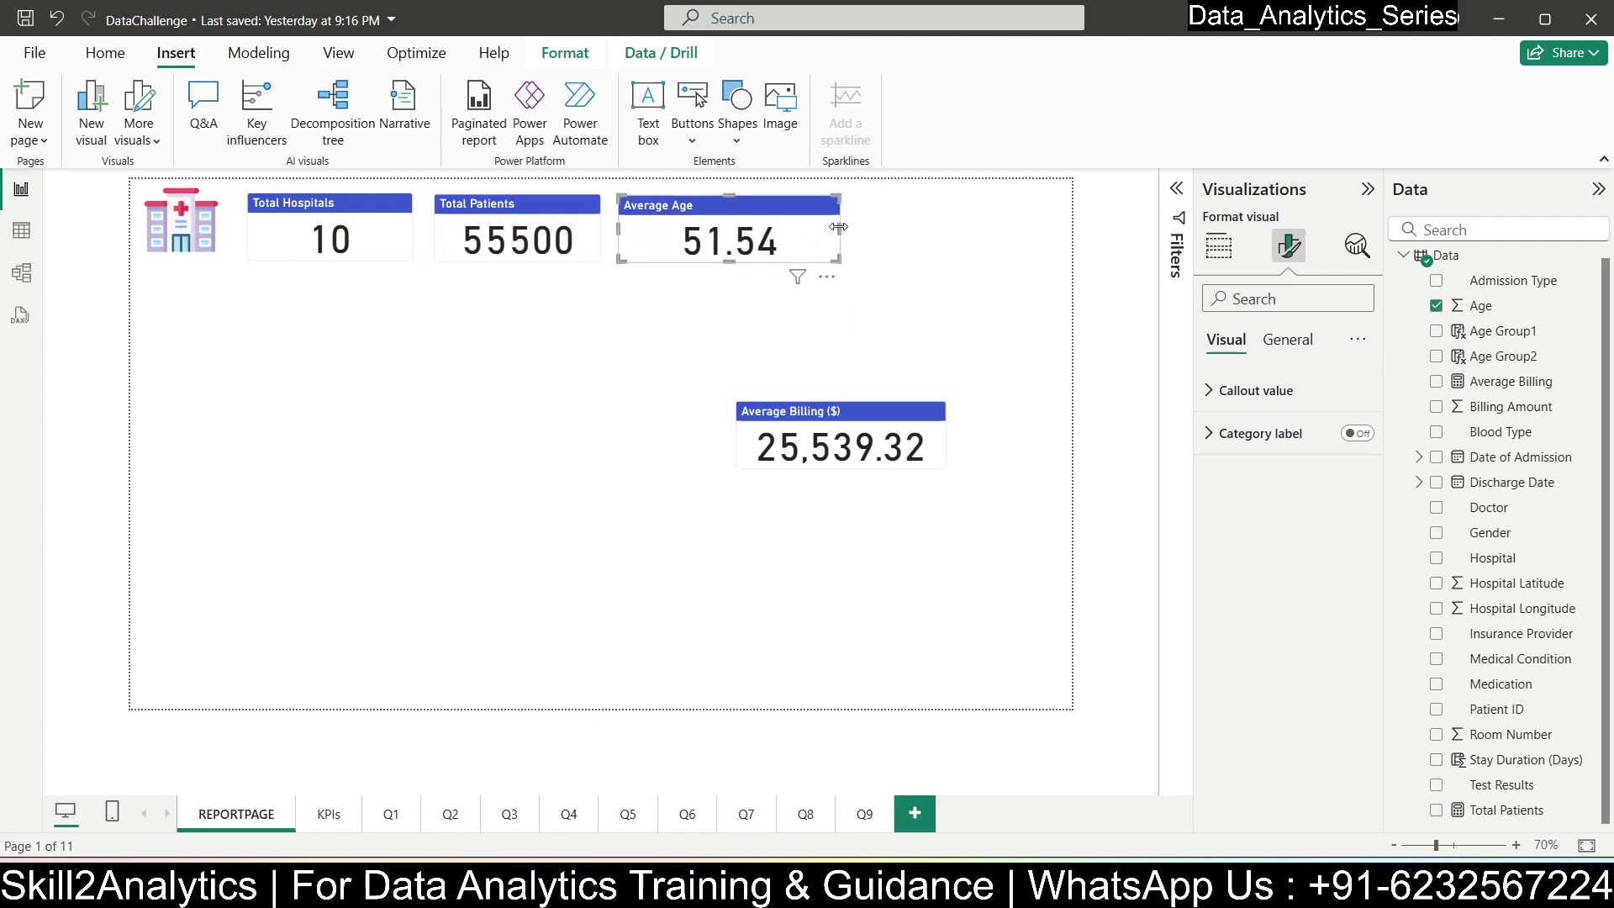
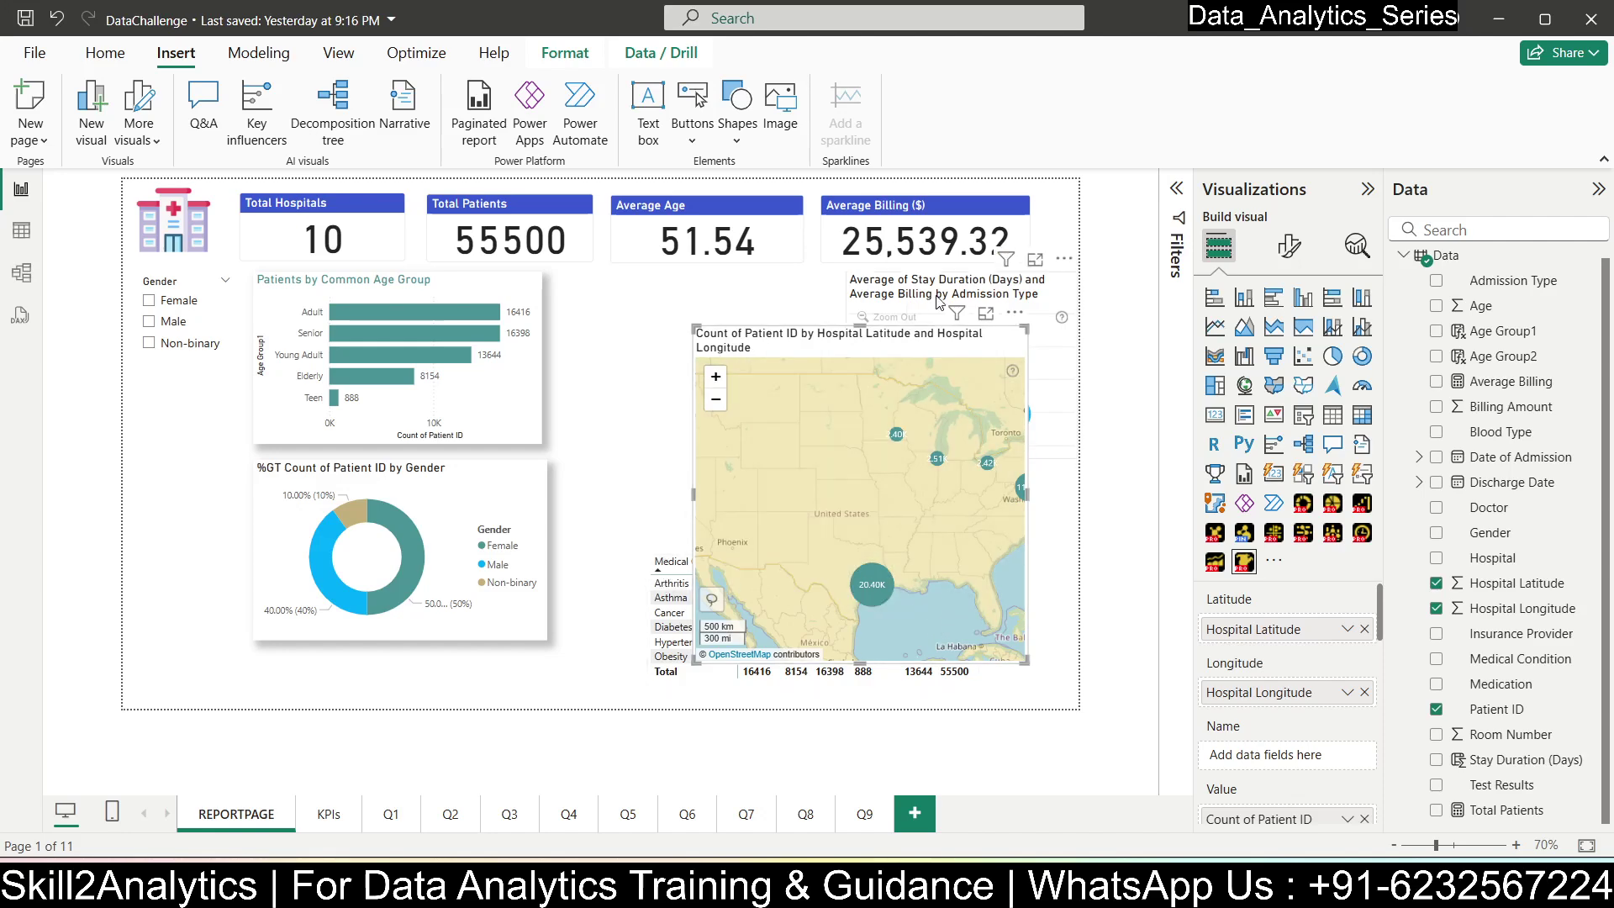
- Place the patient count map in the report page's lower-right corner, making it wider and shorter, and move the condition matrix out of the way
drag(1007, 325, 579, 387)
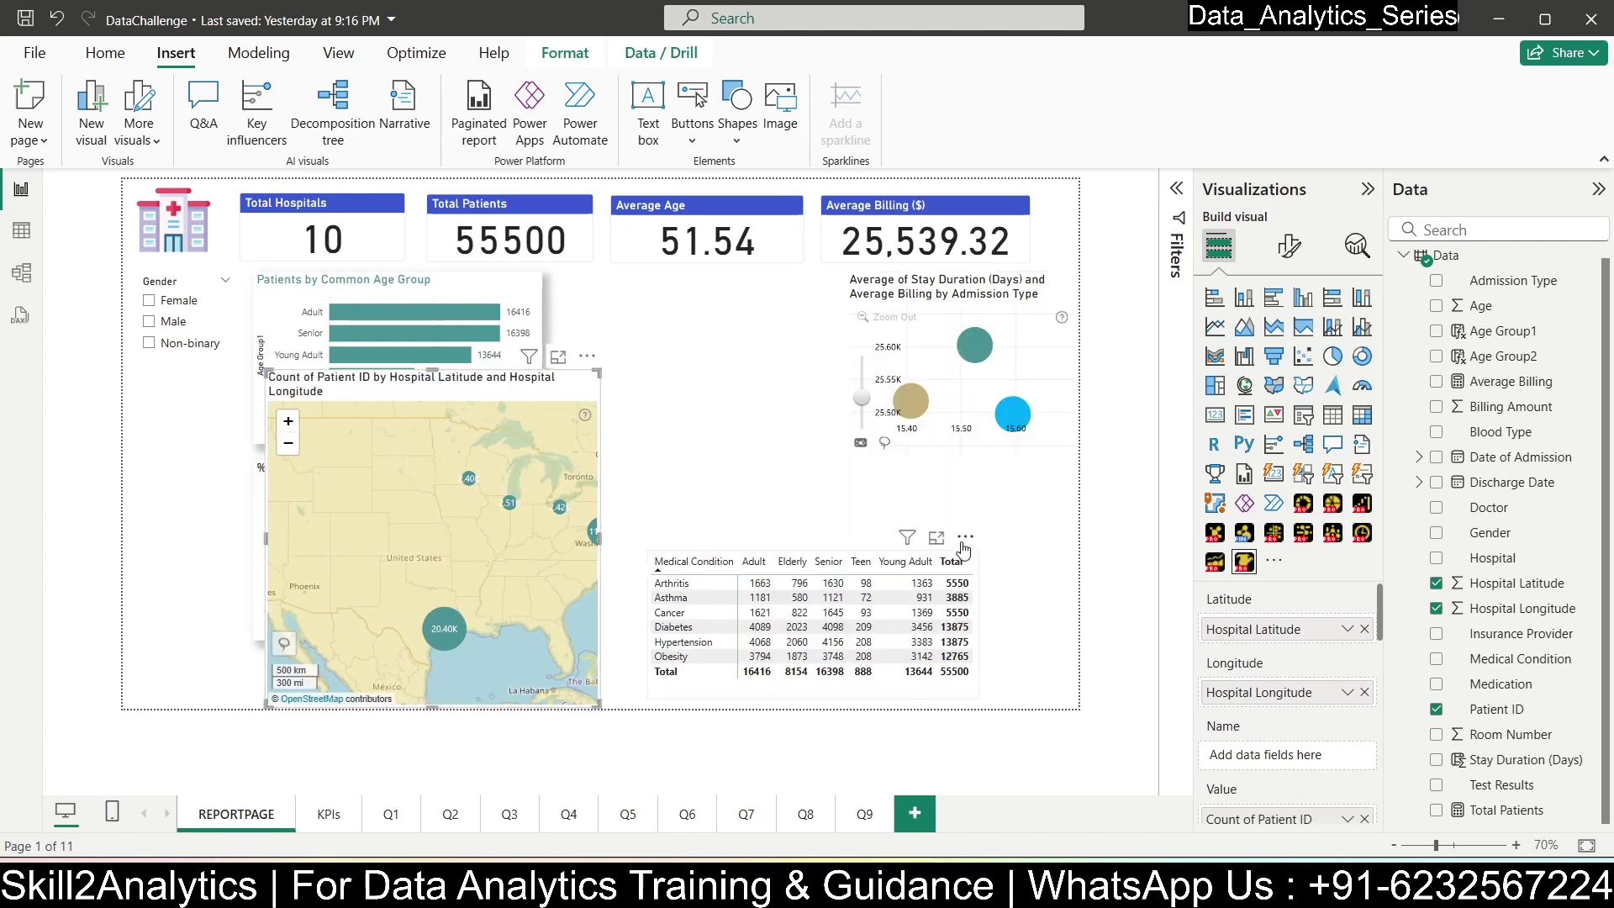
drag(963, 550, 856, 274)
click(557, 380)
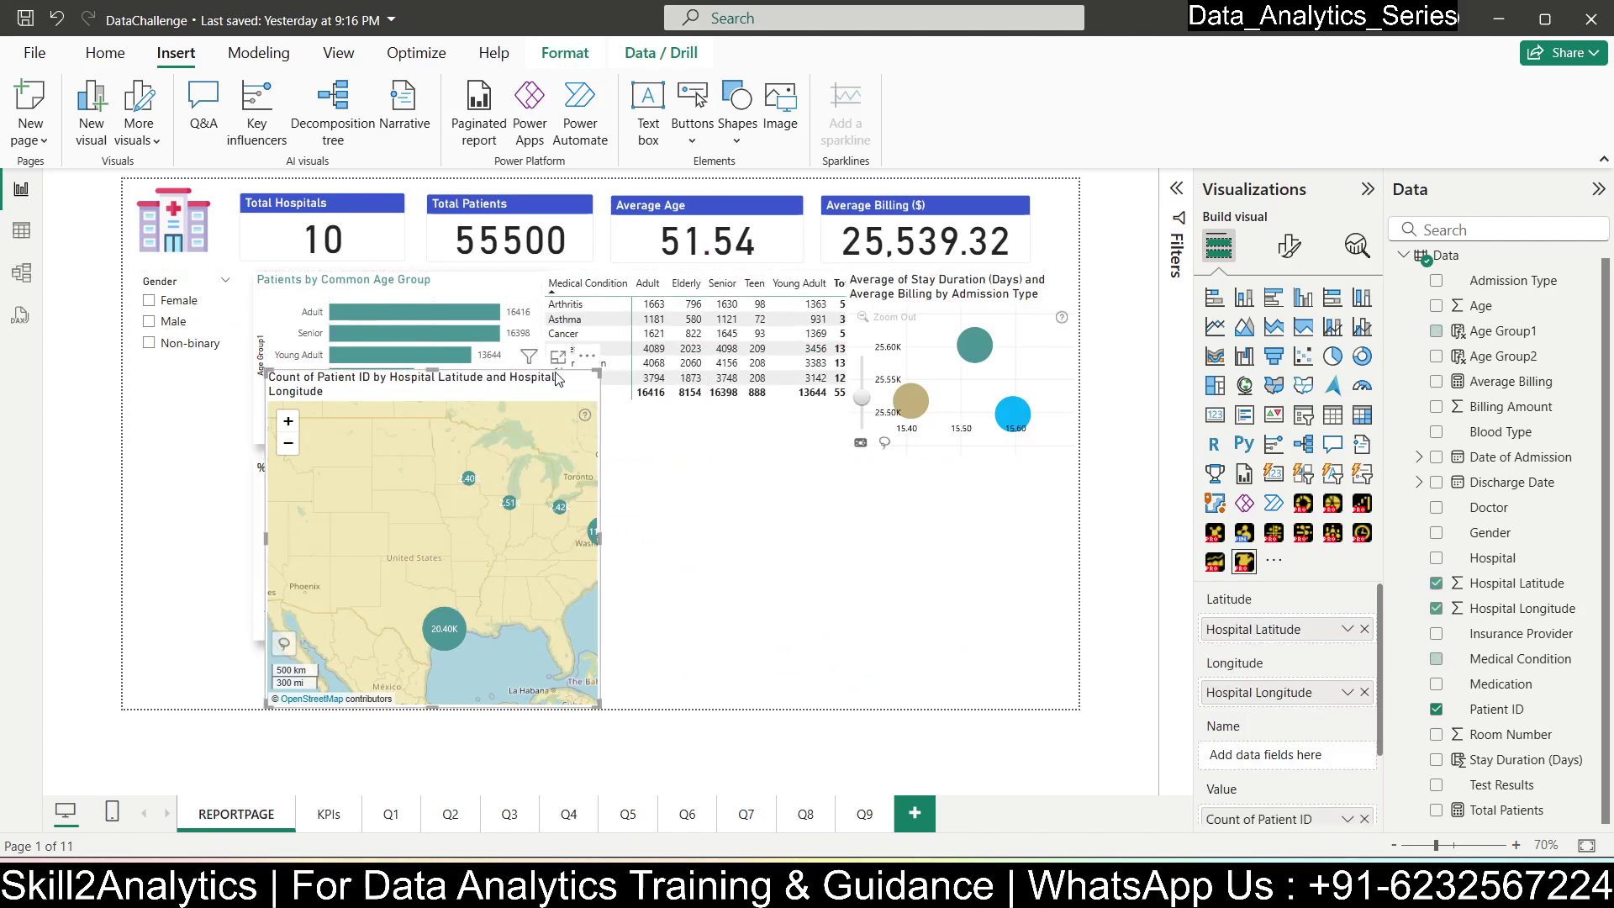
drag(307, 393, 664, 471)
- Move the gender donut chart to the page's middle and place the medical condition matrix beneath the age group bar chart
click(424, 474)
drag(425, 473, 765, 418)
drag(857, 266, 563, 450)
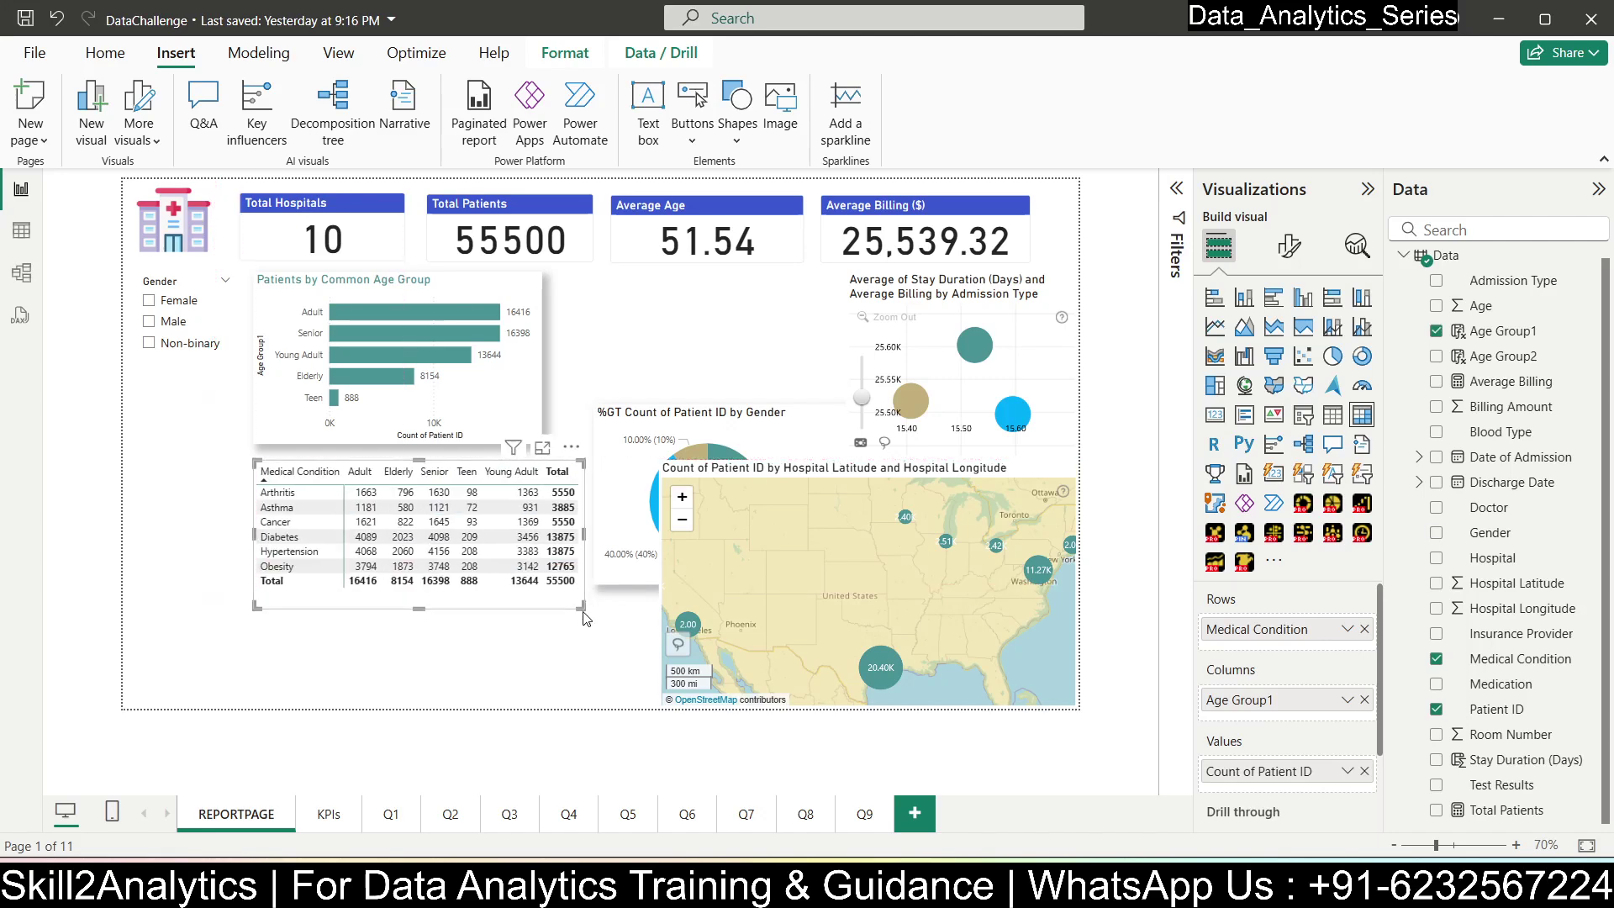
- Add a new report page and place a large line chart on it using the Patient ID field
click(628, 822)
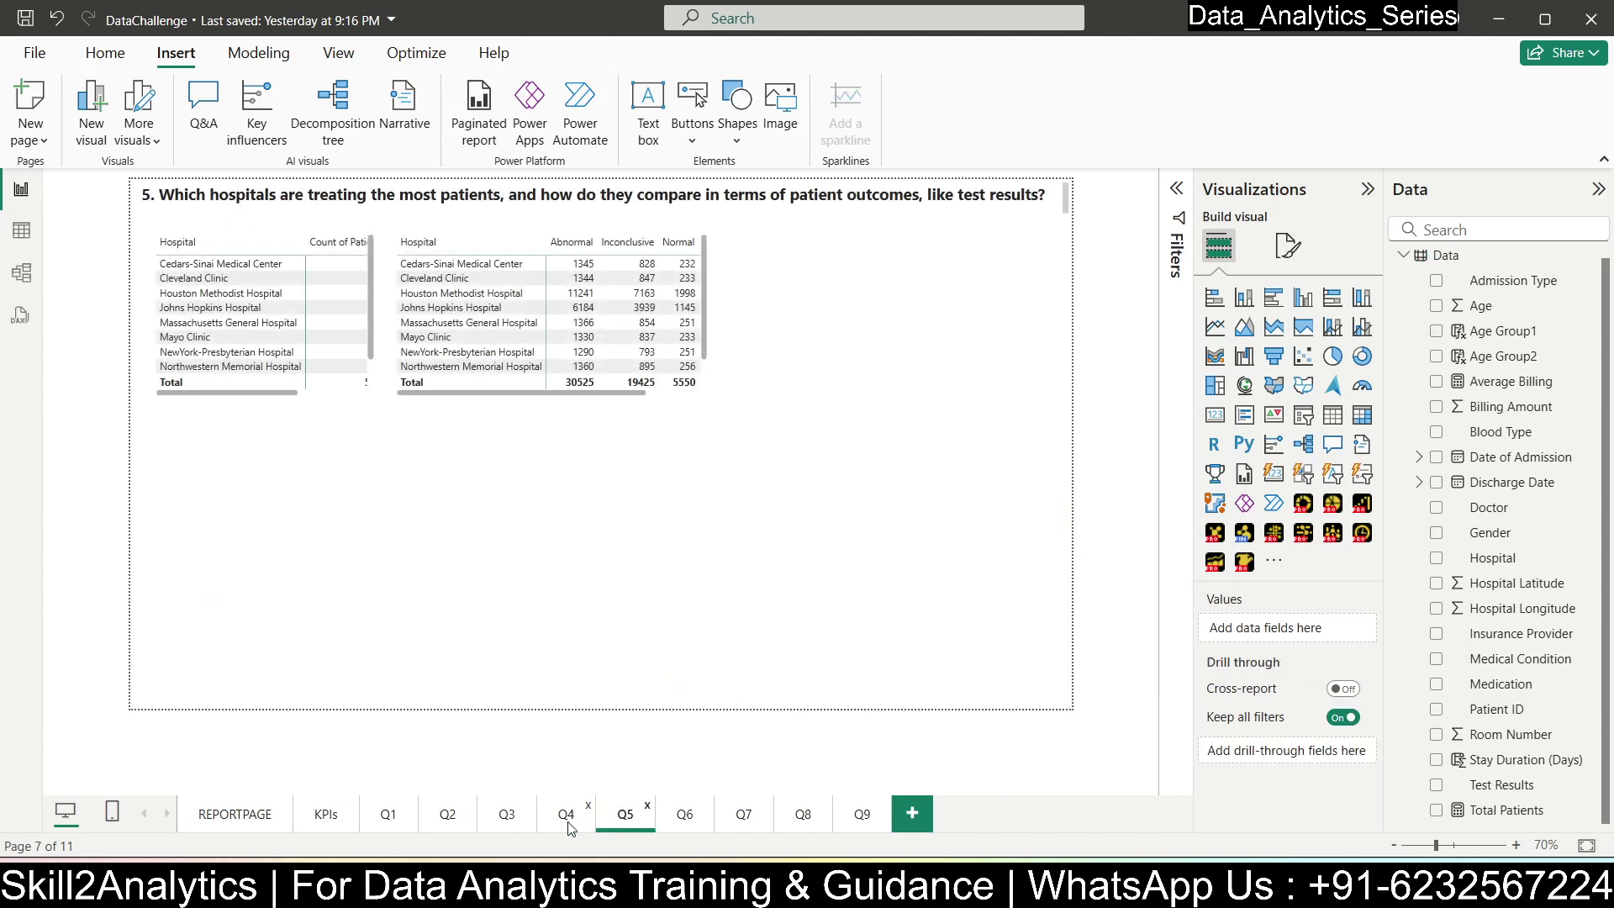
click(569, 815)
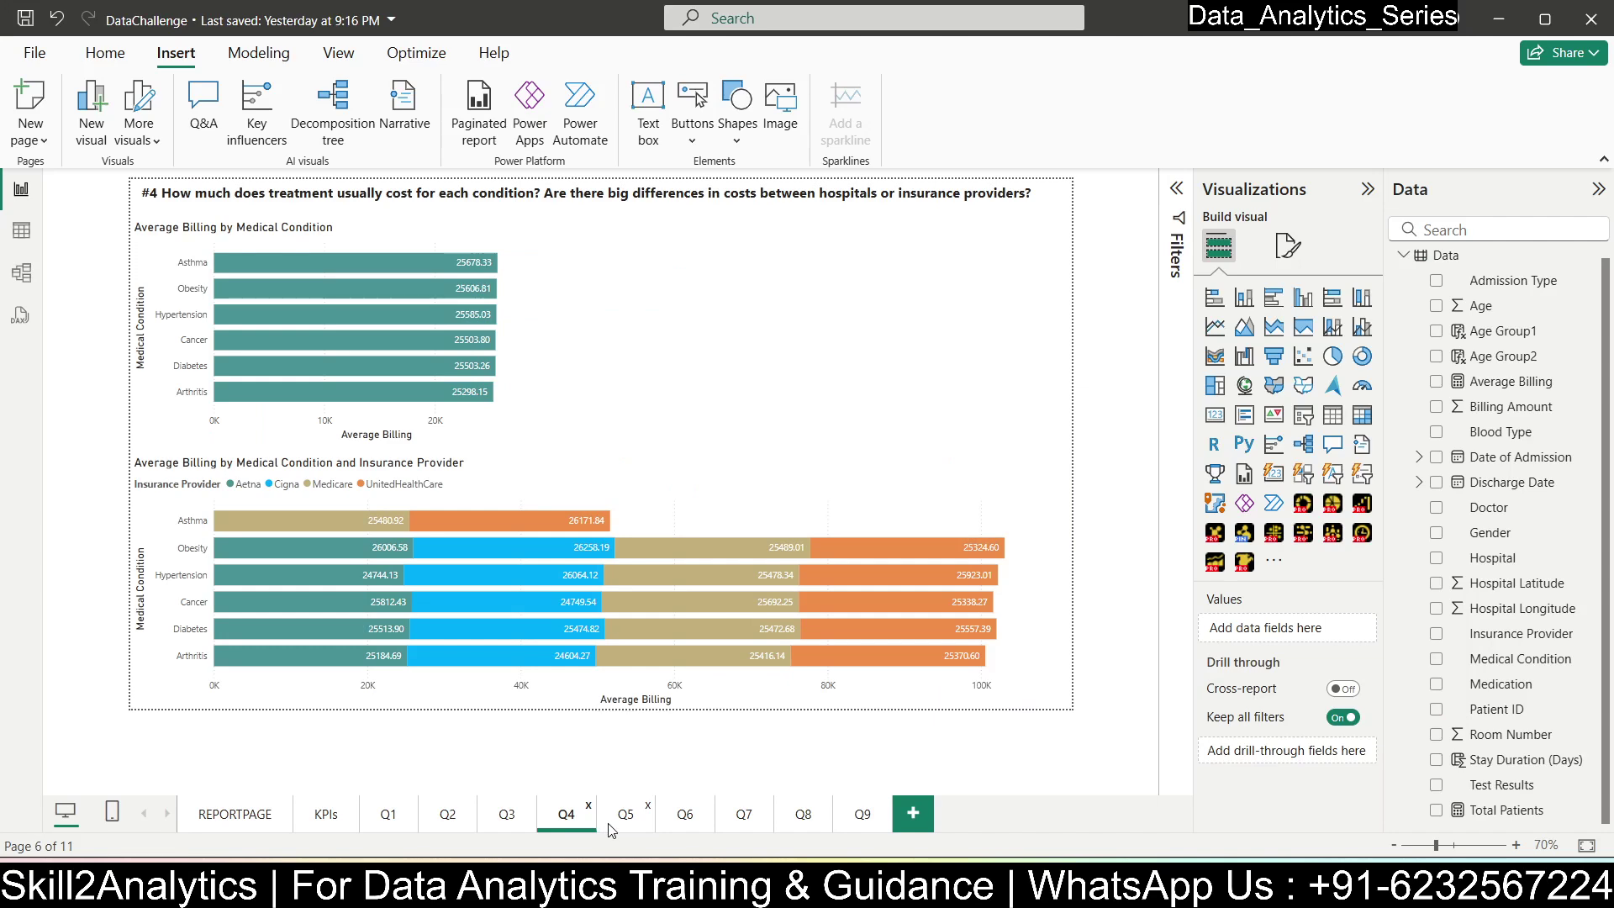
click(858, 821)
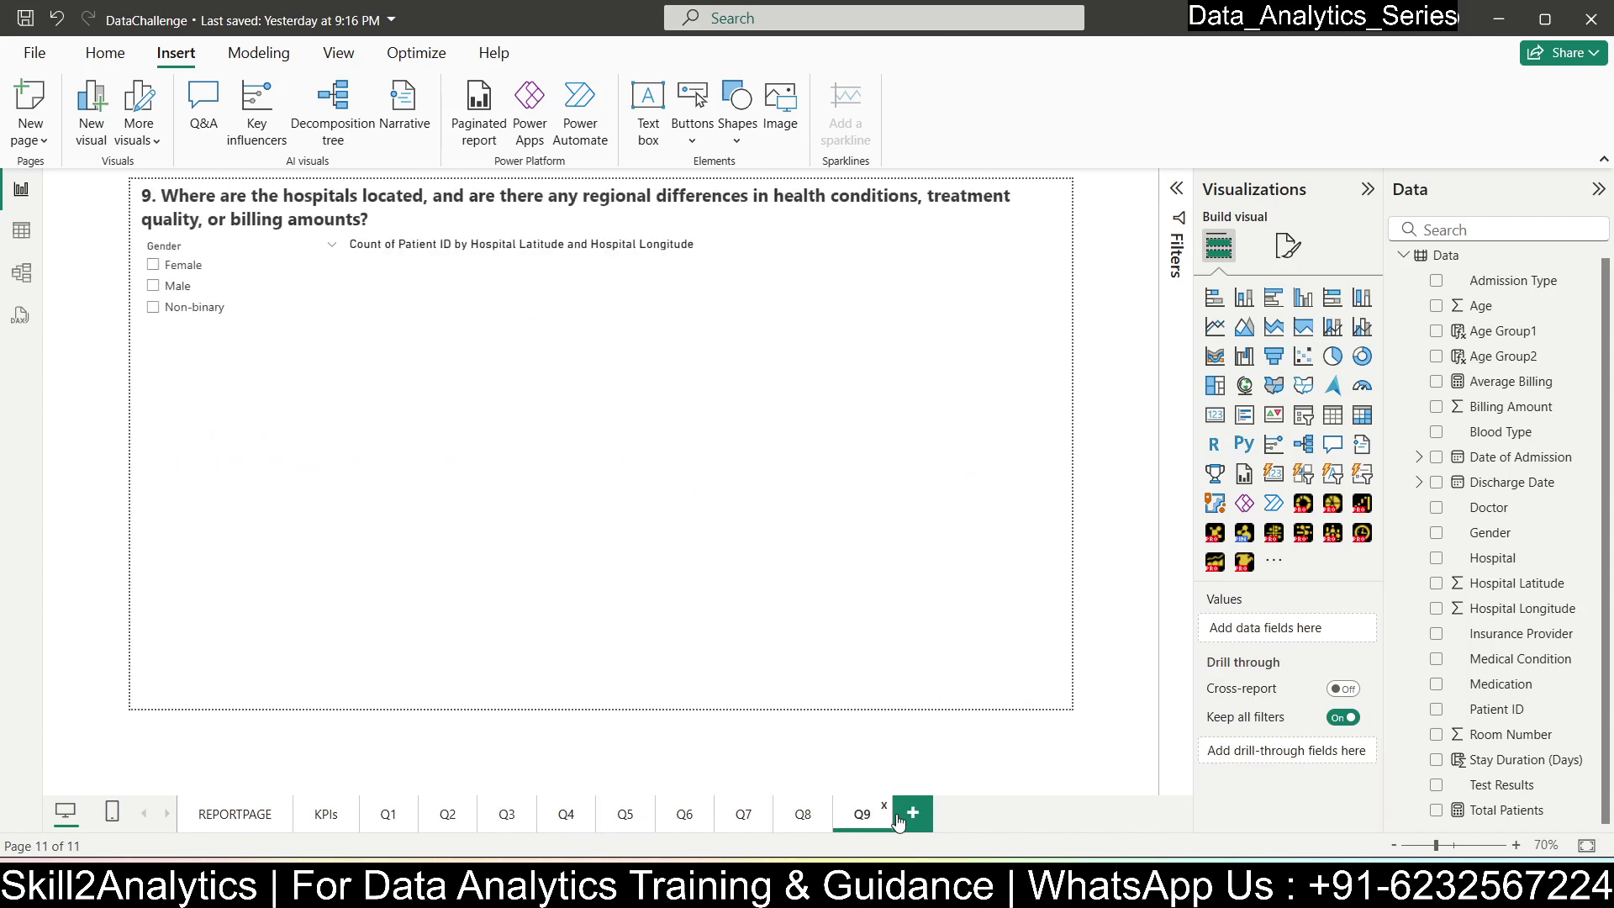
click(913, 812)
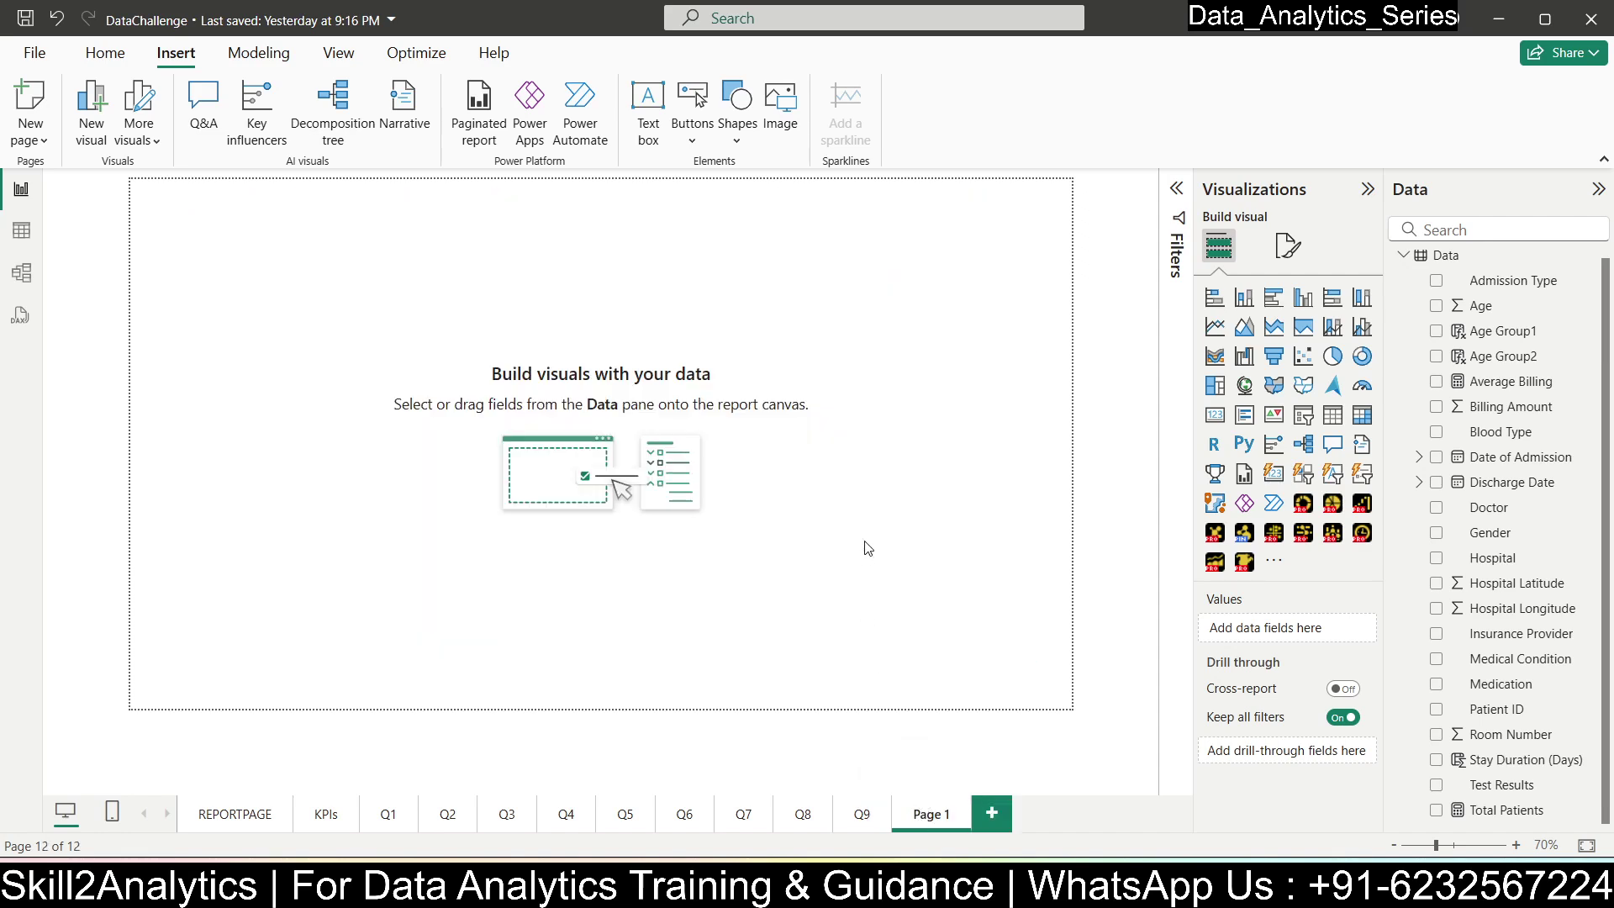
click(1215, 326)
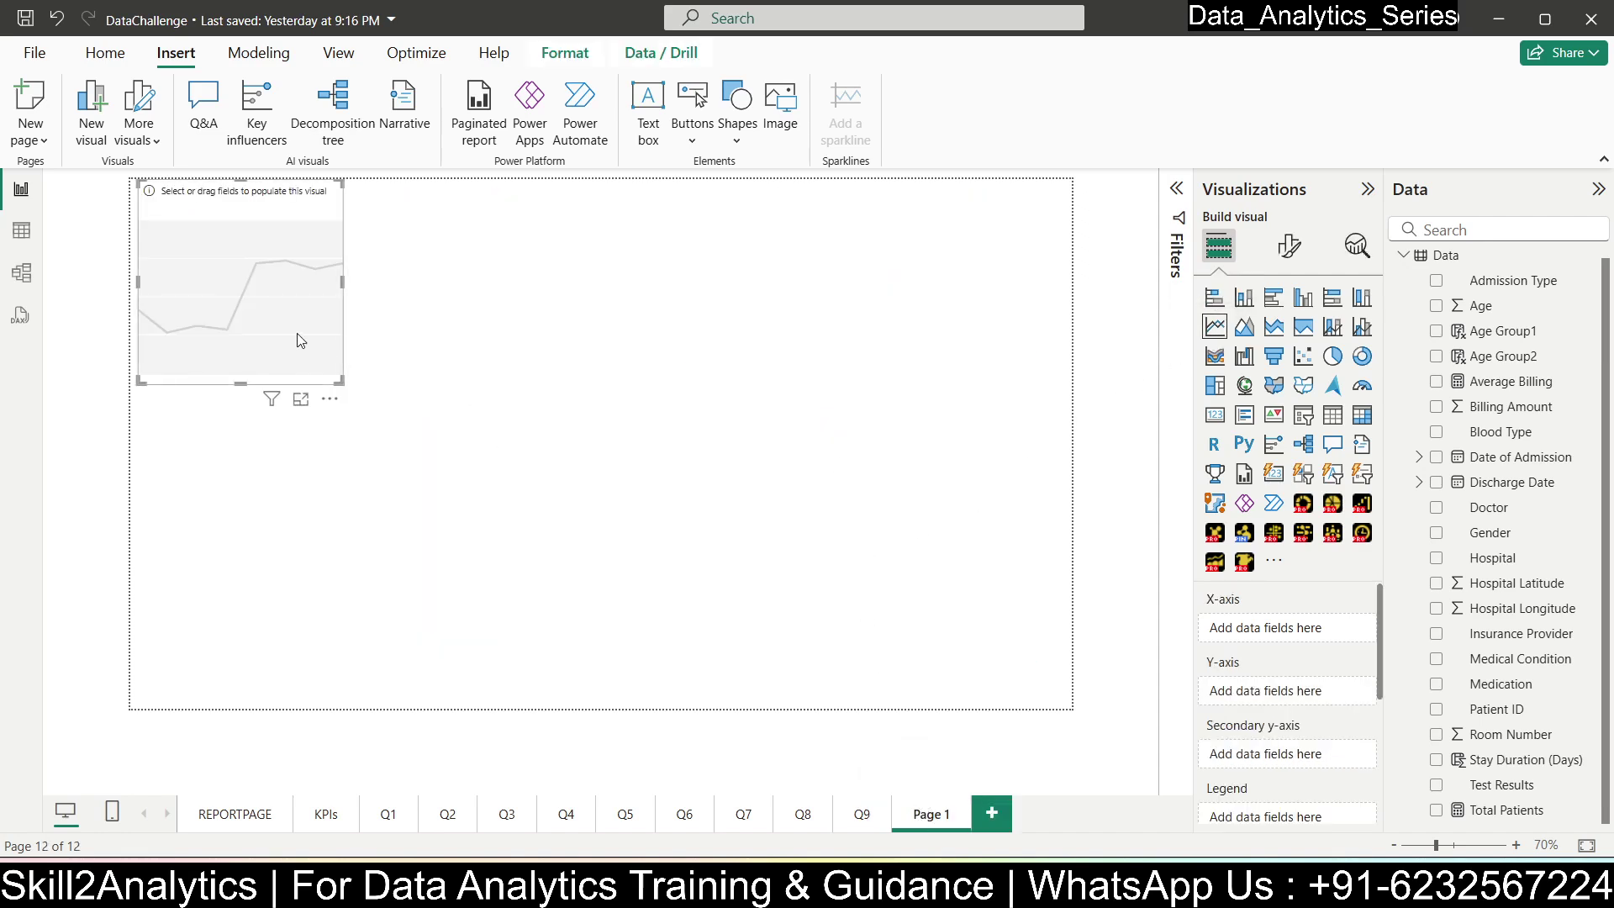
drag(334, 376, 951, 580)
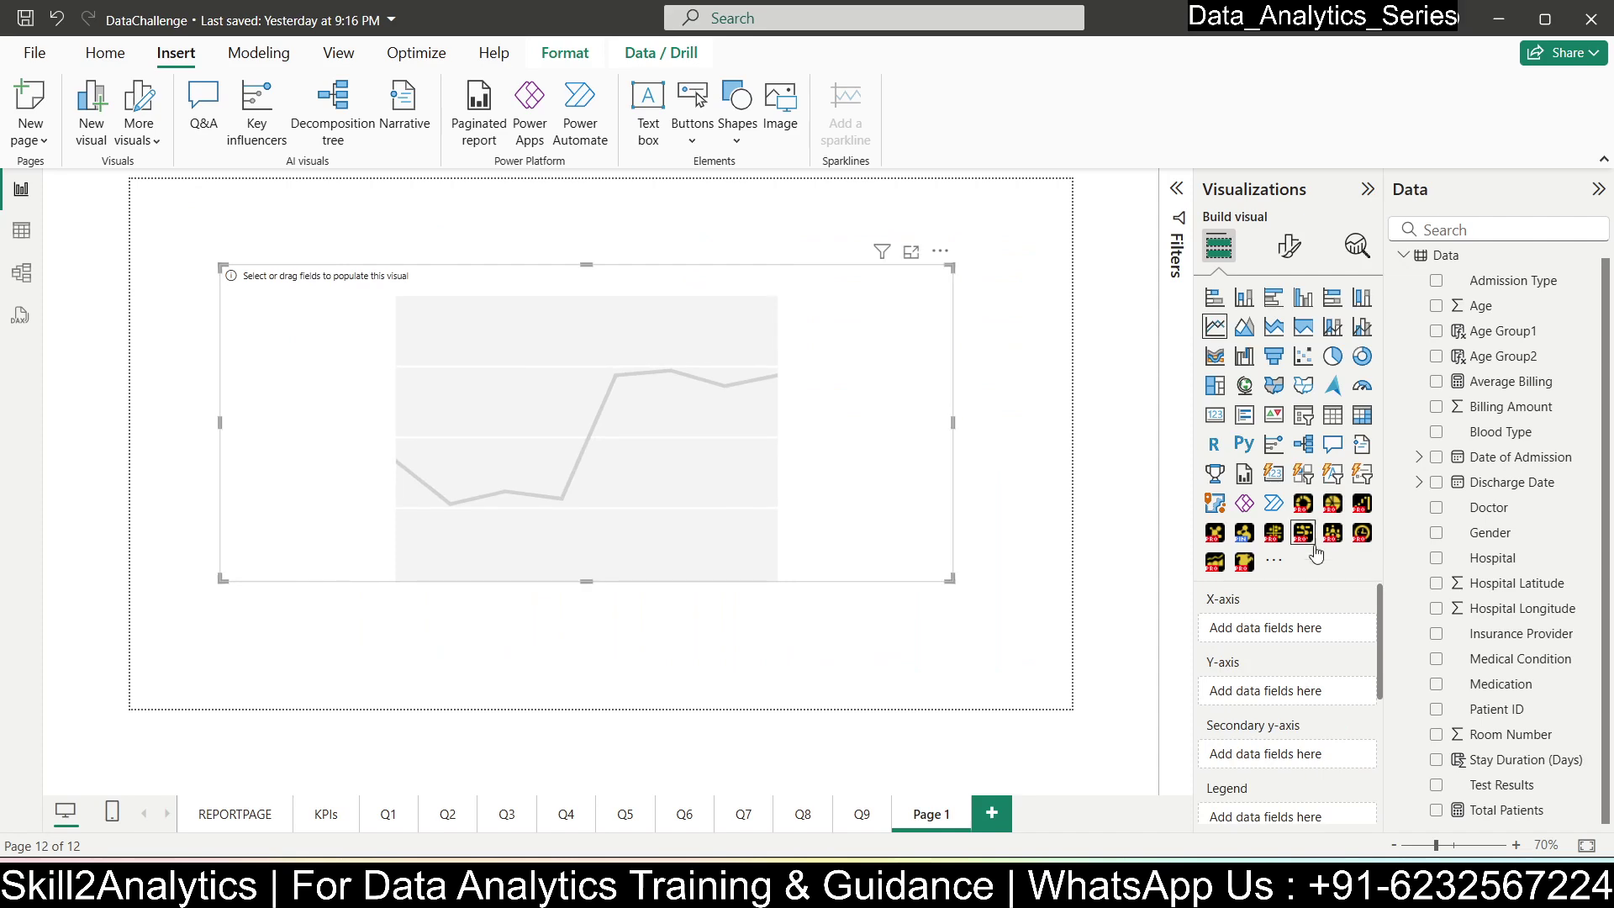
click(1436, 710)
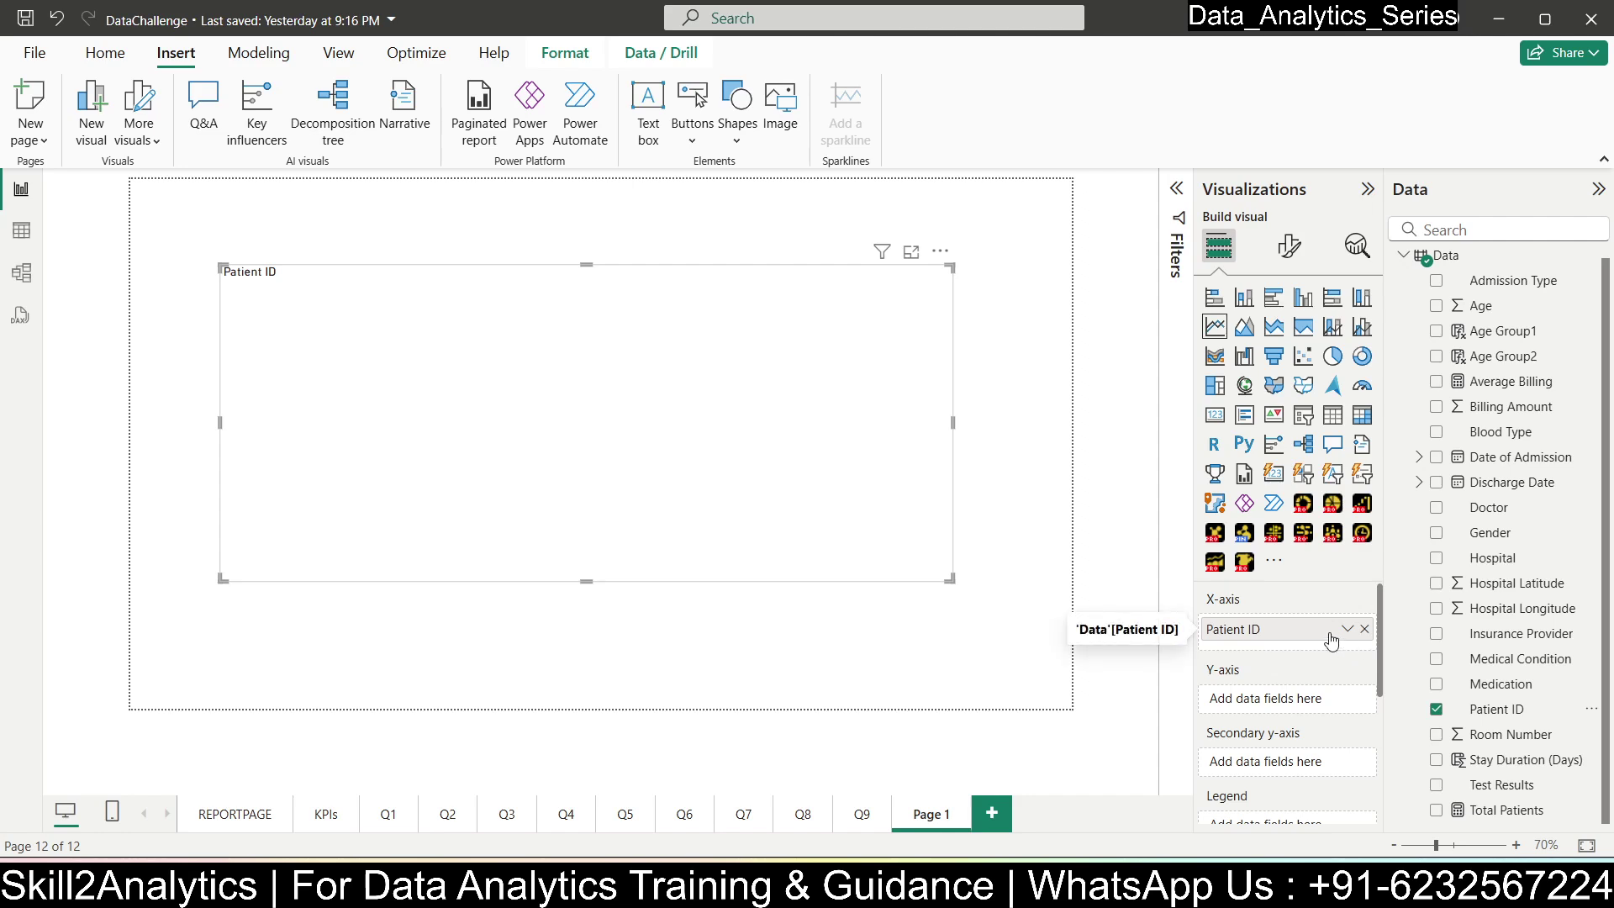
click(1437, 458)
click(1437, 484)
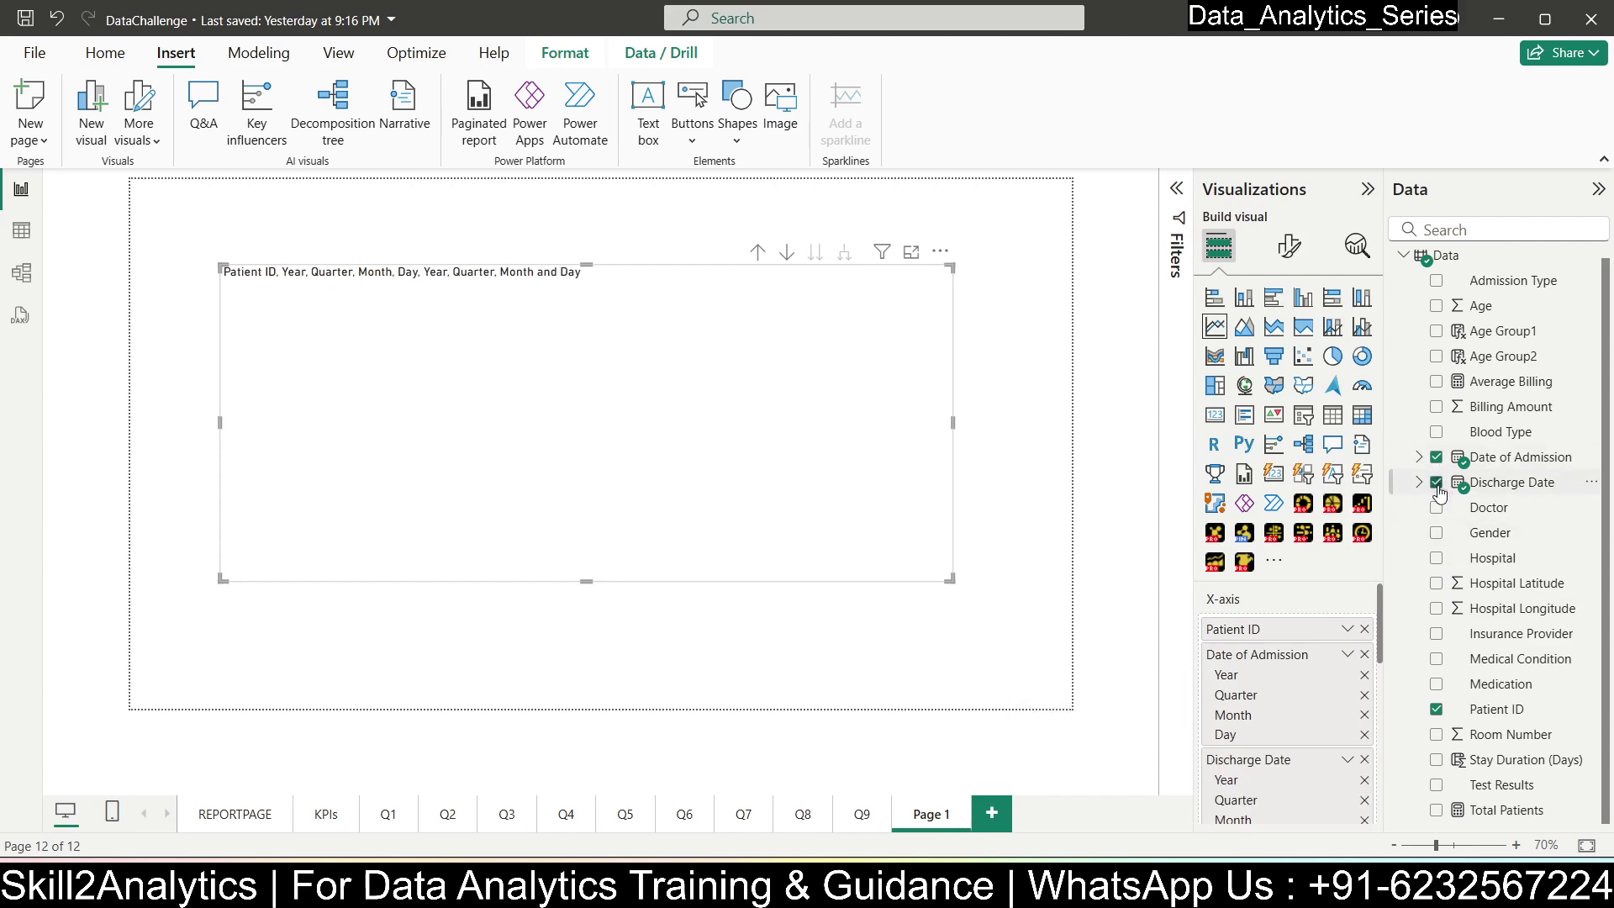
click(1437, 483)
click(1437, 458)
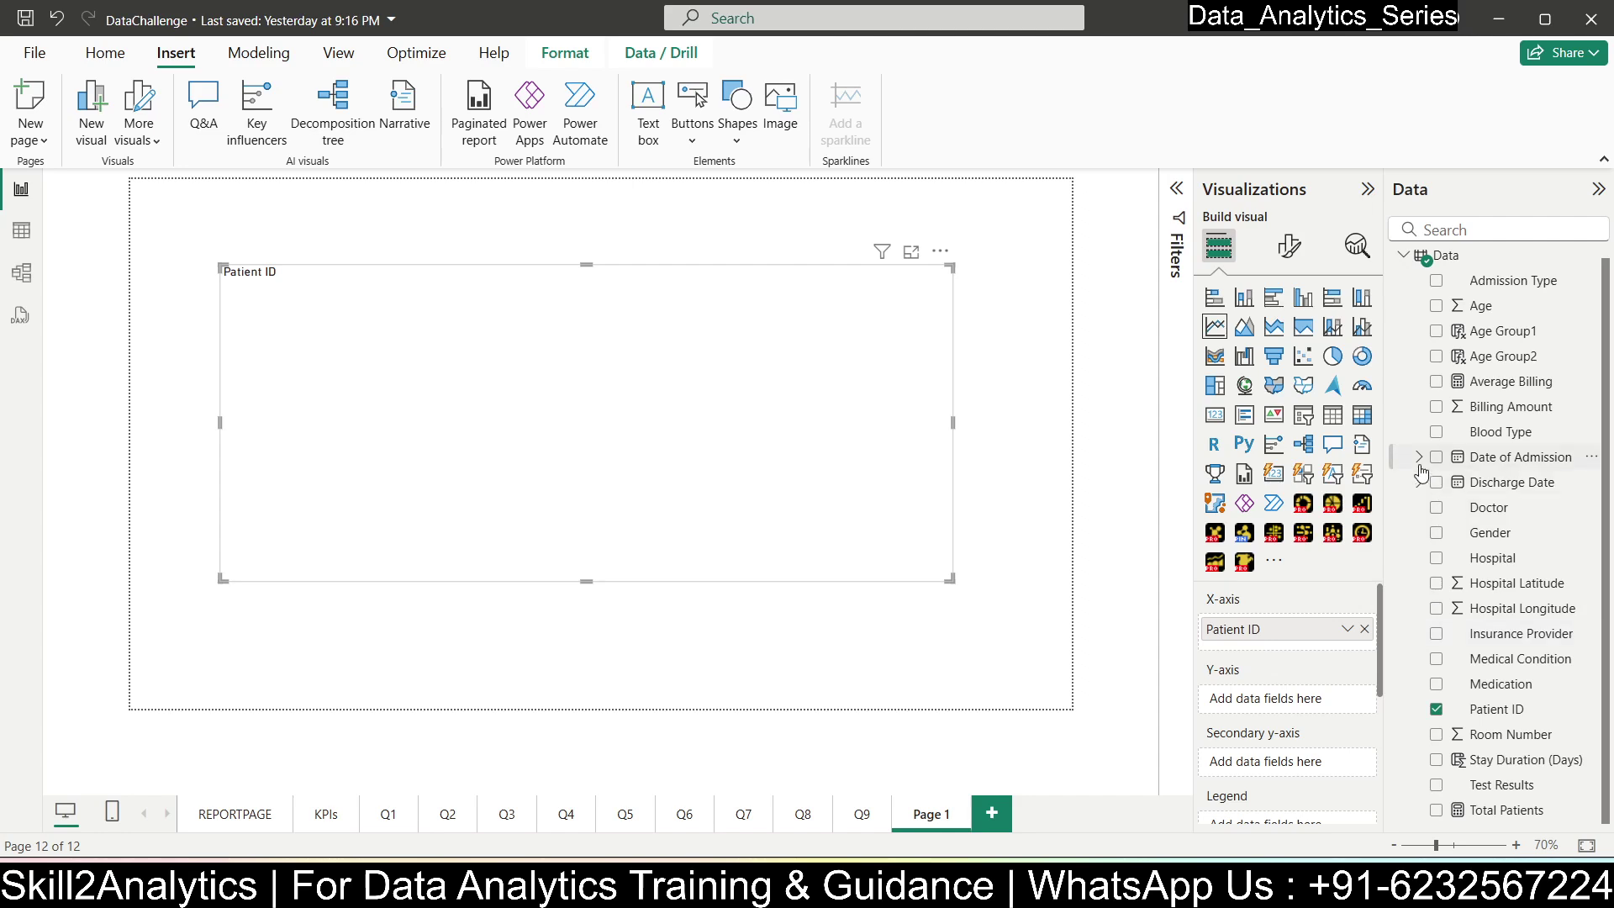
- Plot the count of Patient ID against the Year level of Date of Admission and widen the line chart
click(1419, 459)
click(1435, 481)
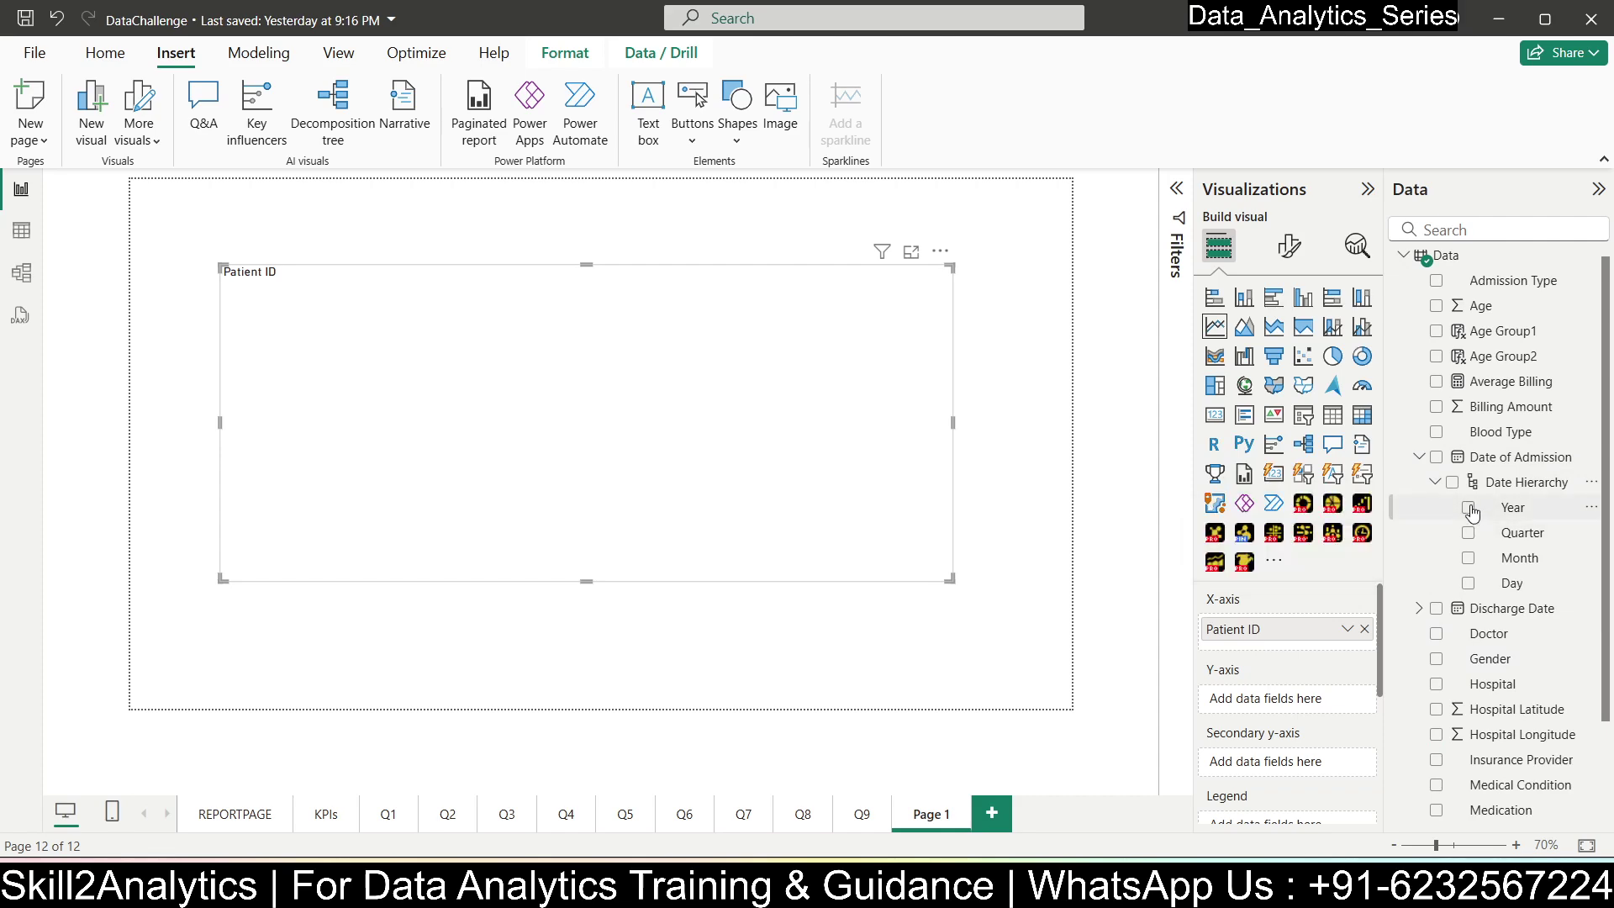
click(1469, 509)
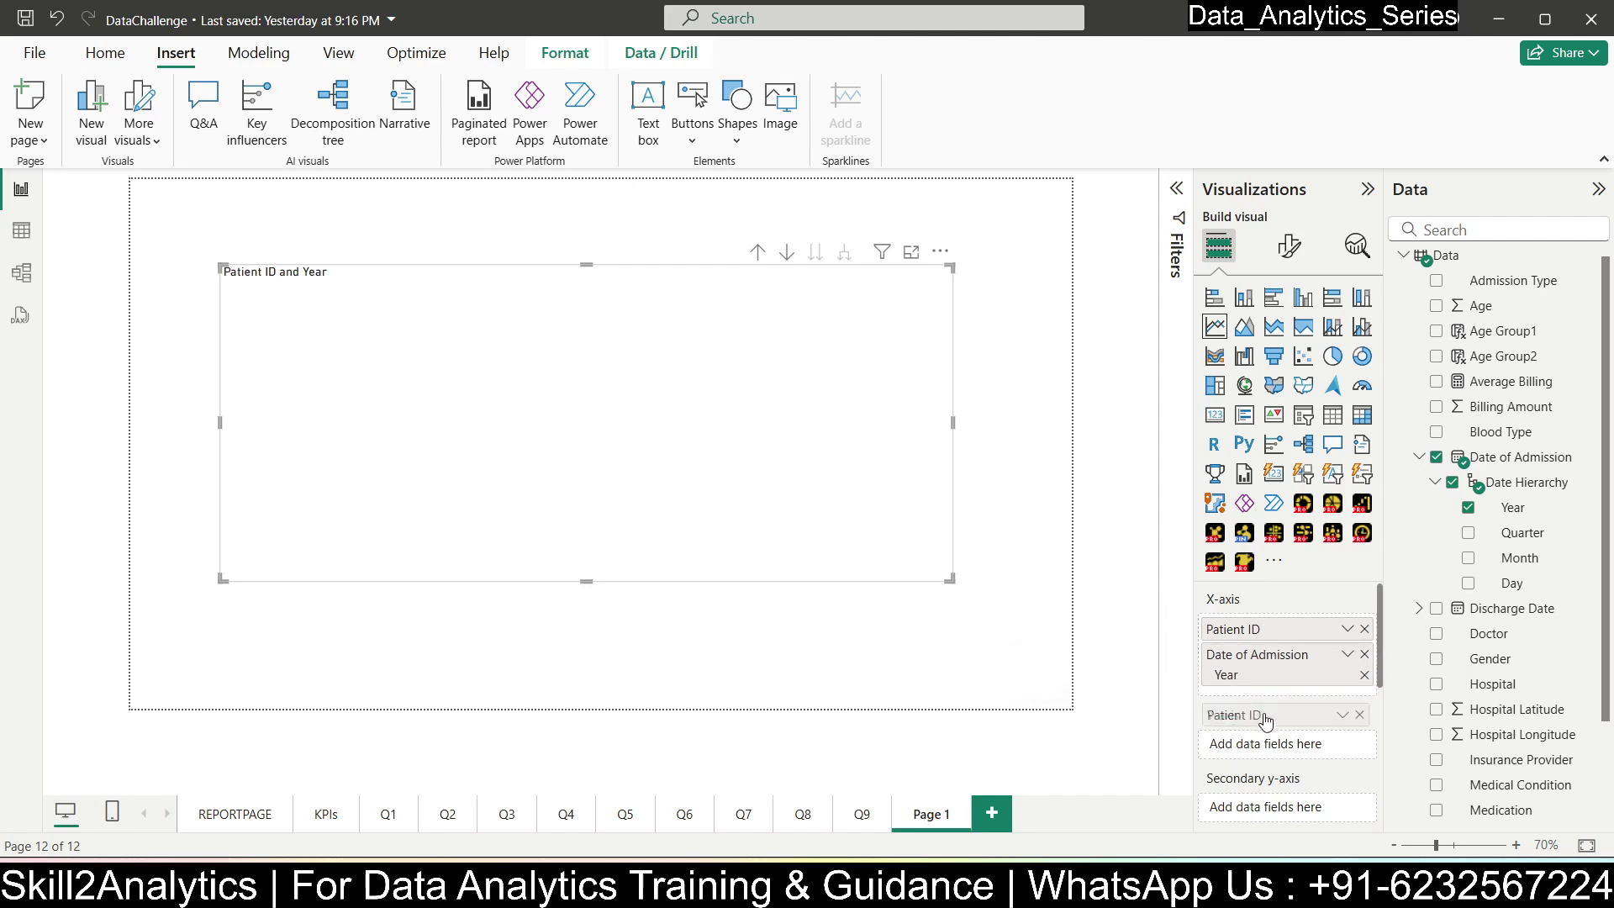
drag(1264, 636, 1276, 754)
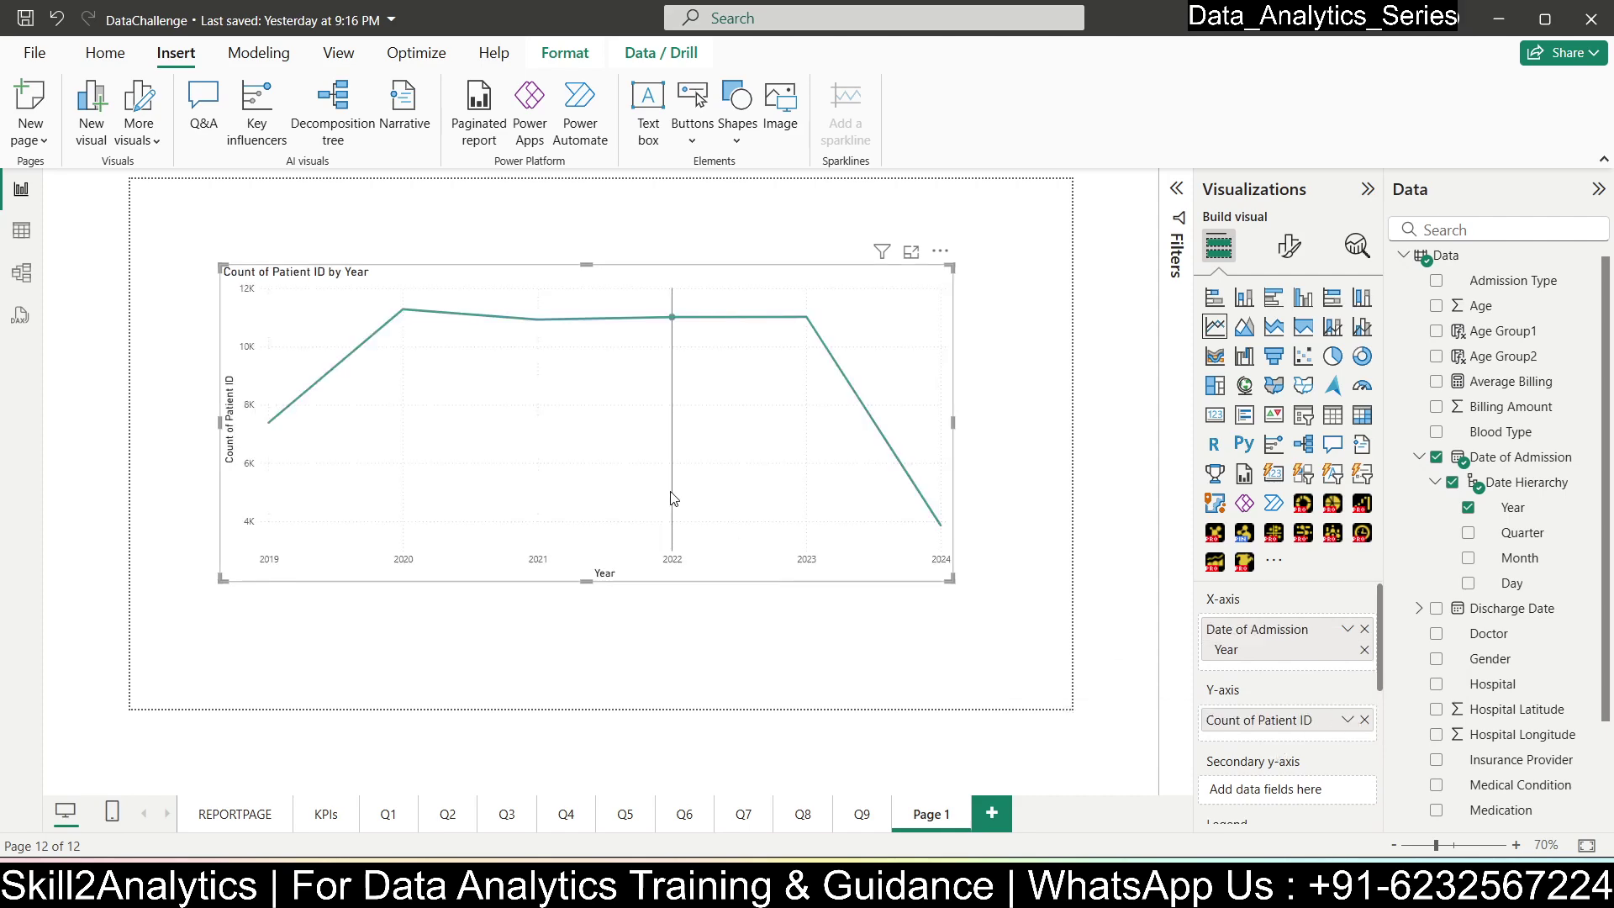
drag(951, 579, 1043, 581)
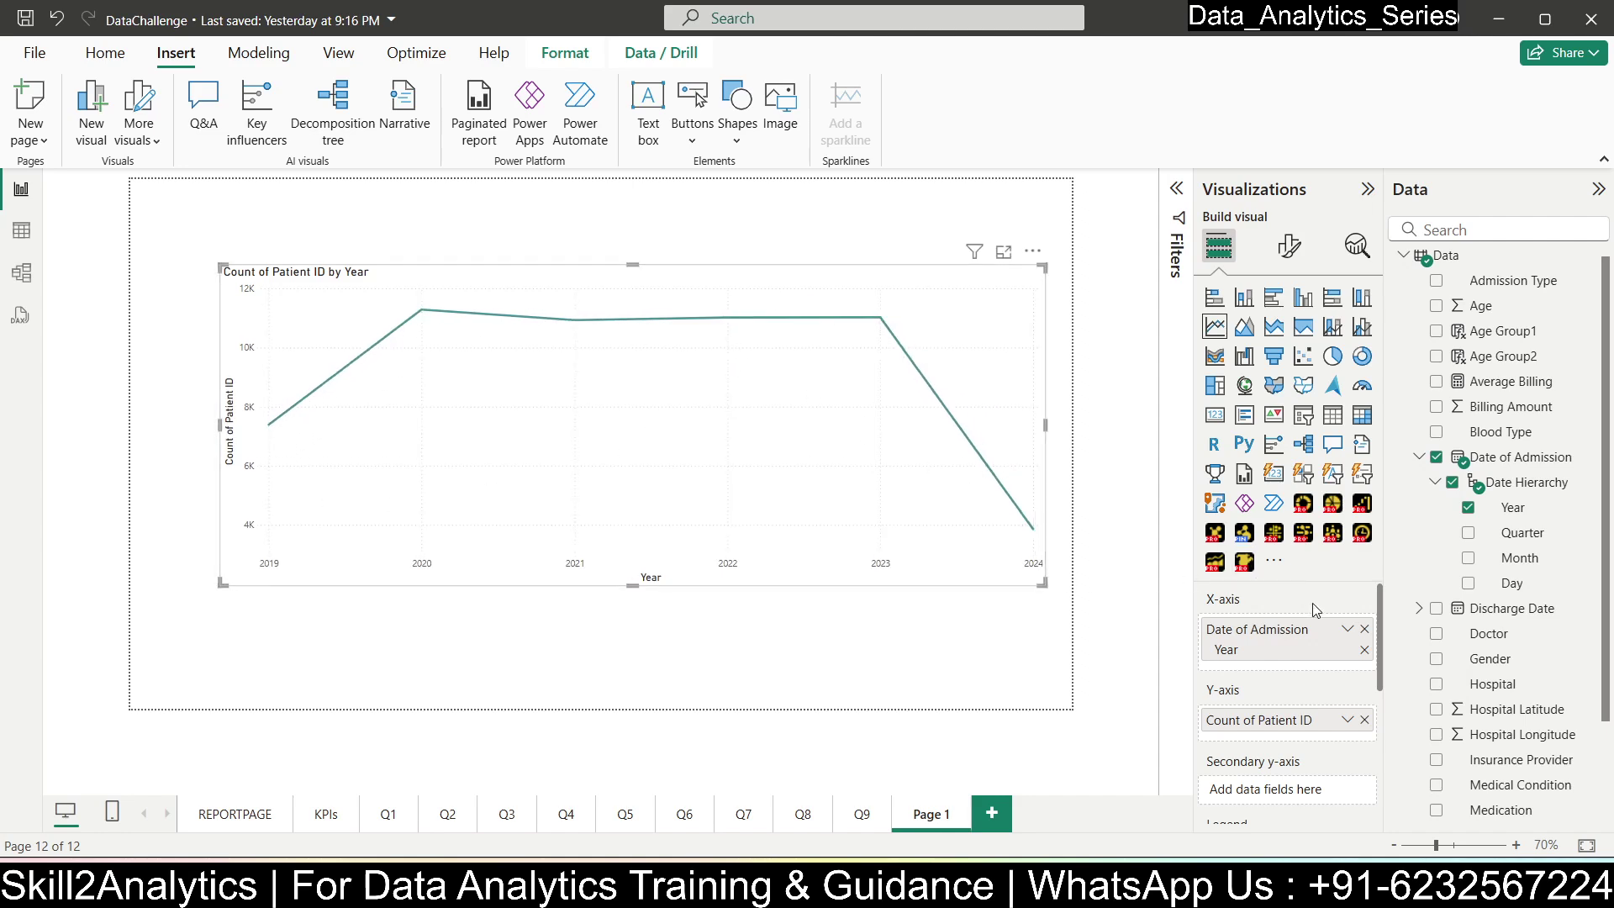
- Try the Year level of Discharge Date on the line chart's secondary y-axis and as a second x-axis field
click(1418, 608)
click(1435, 634)
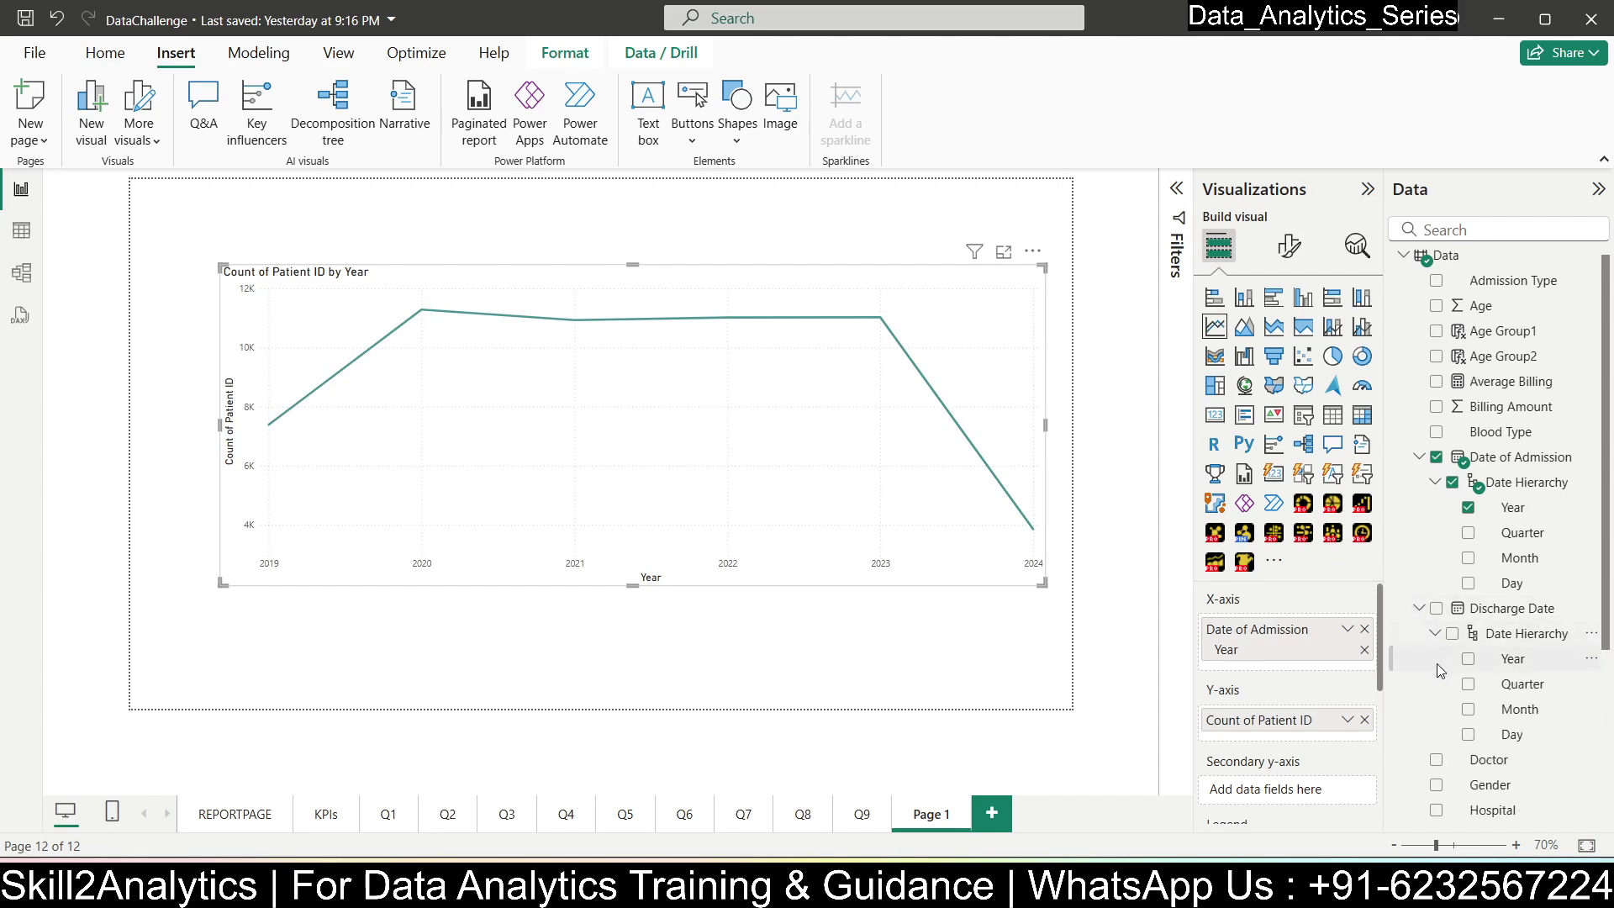
drag(1487, 665, 1288, 797)
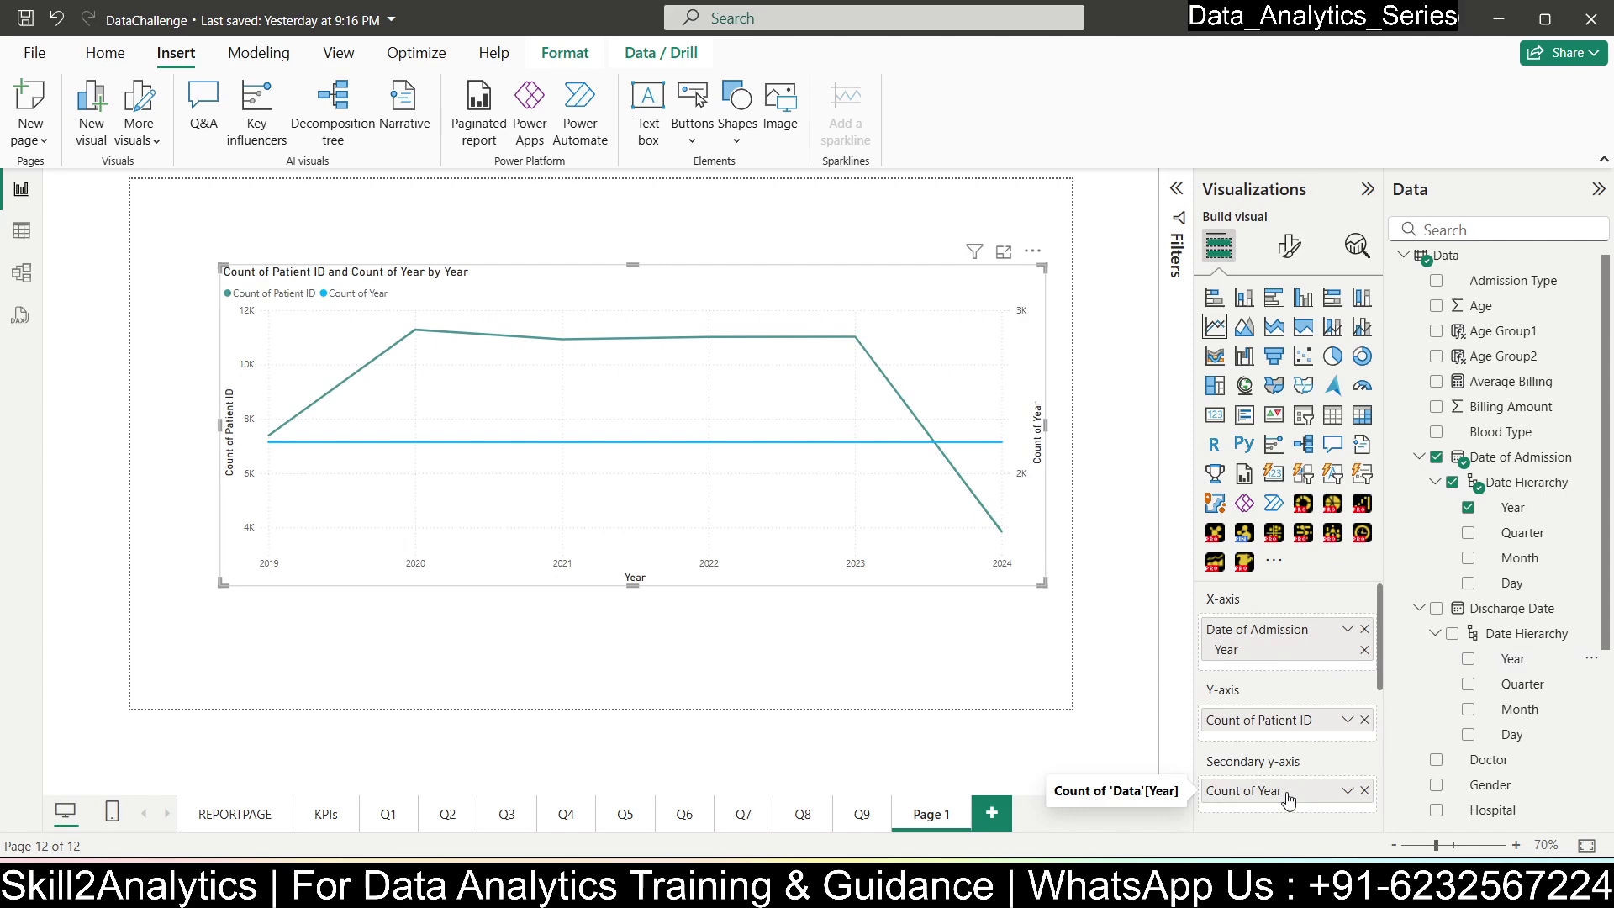
drag(1292, 797, 1301, 672)
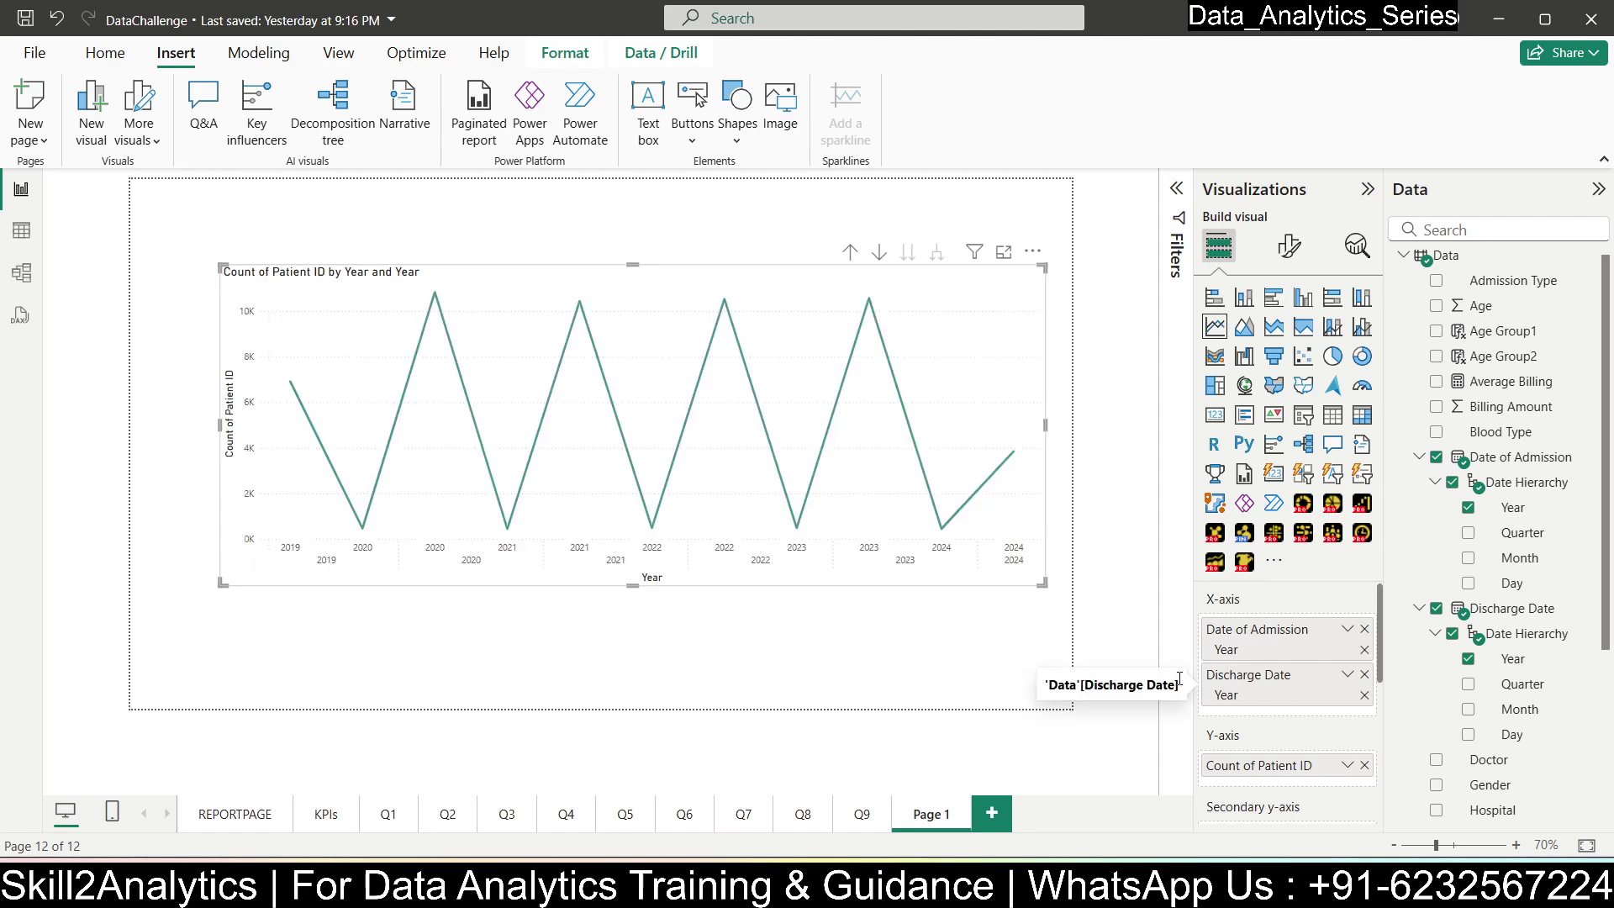
click(1364, 674)
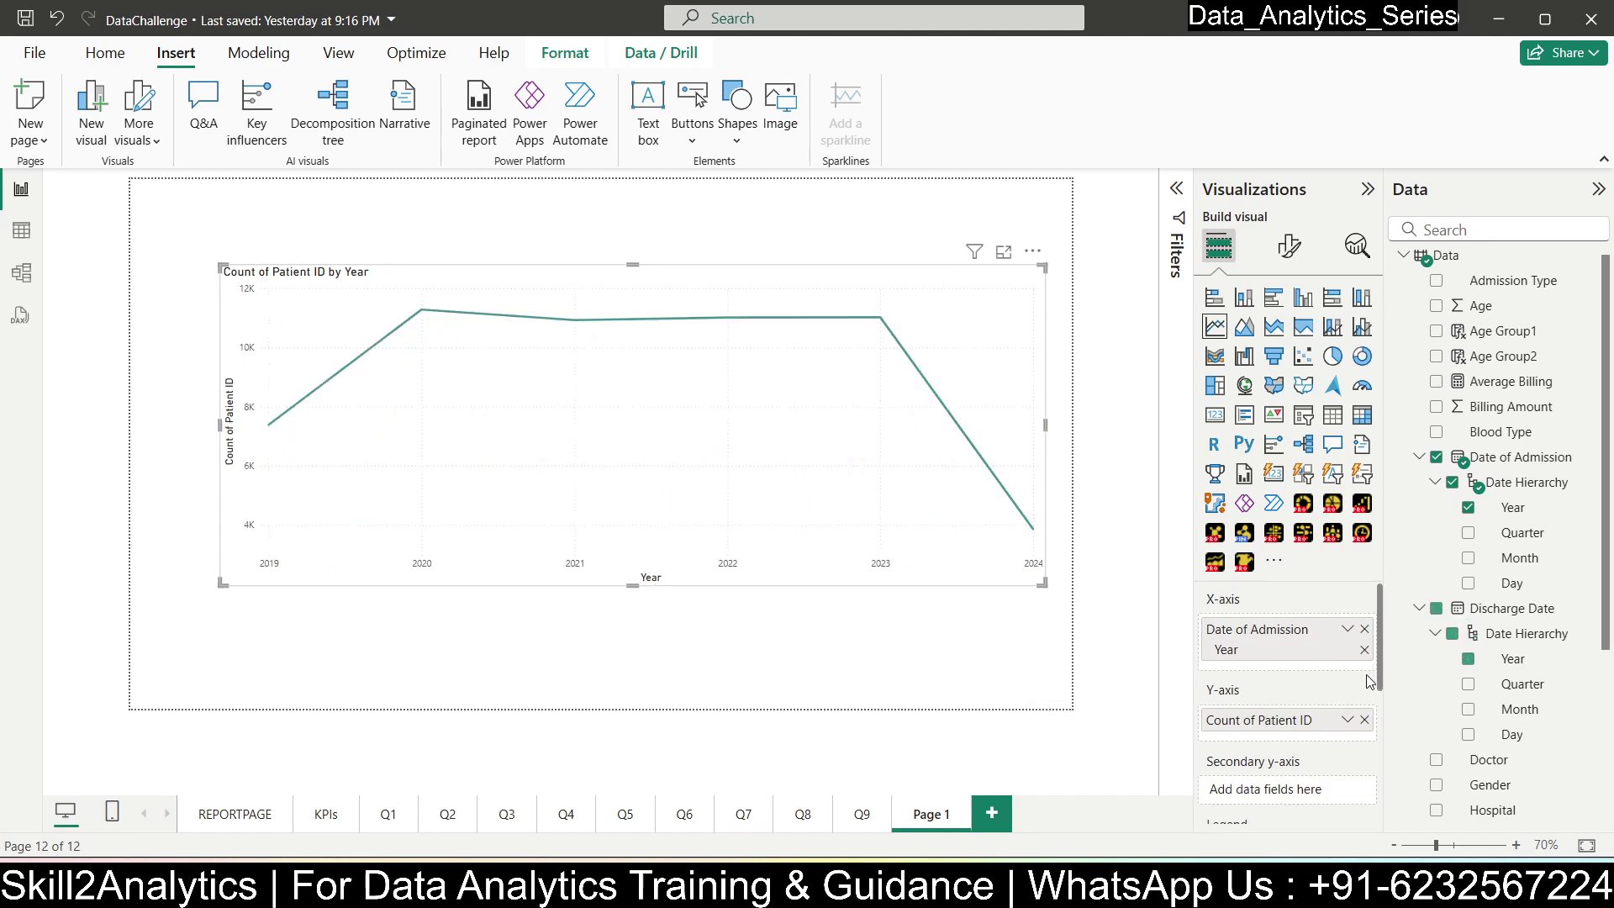
- Try the Year level of Discharge Date as the line chart's legend
drag(1380, 651, 1376, 711)
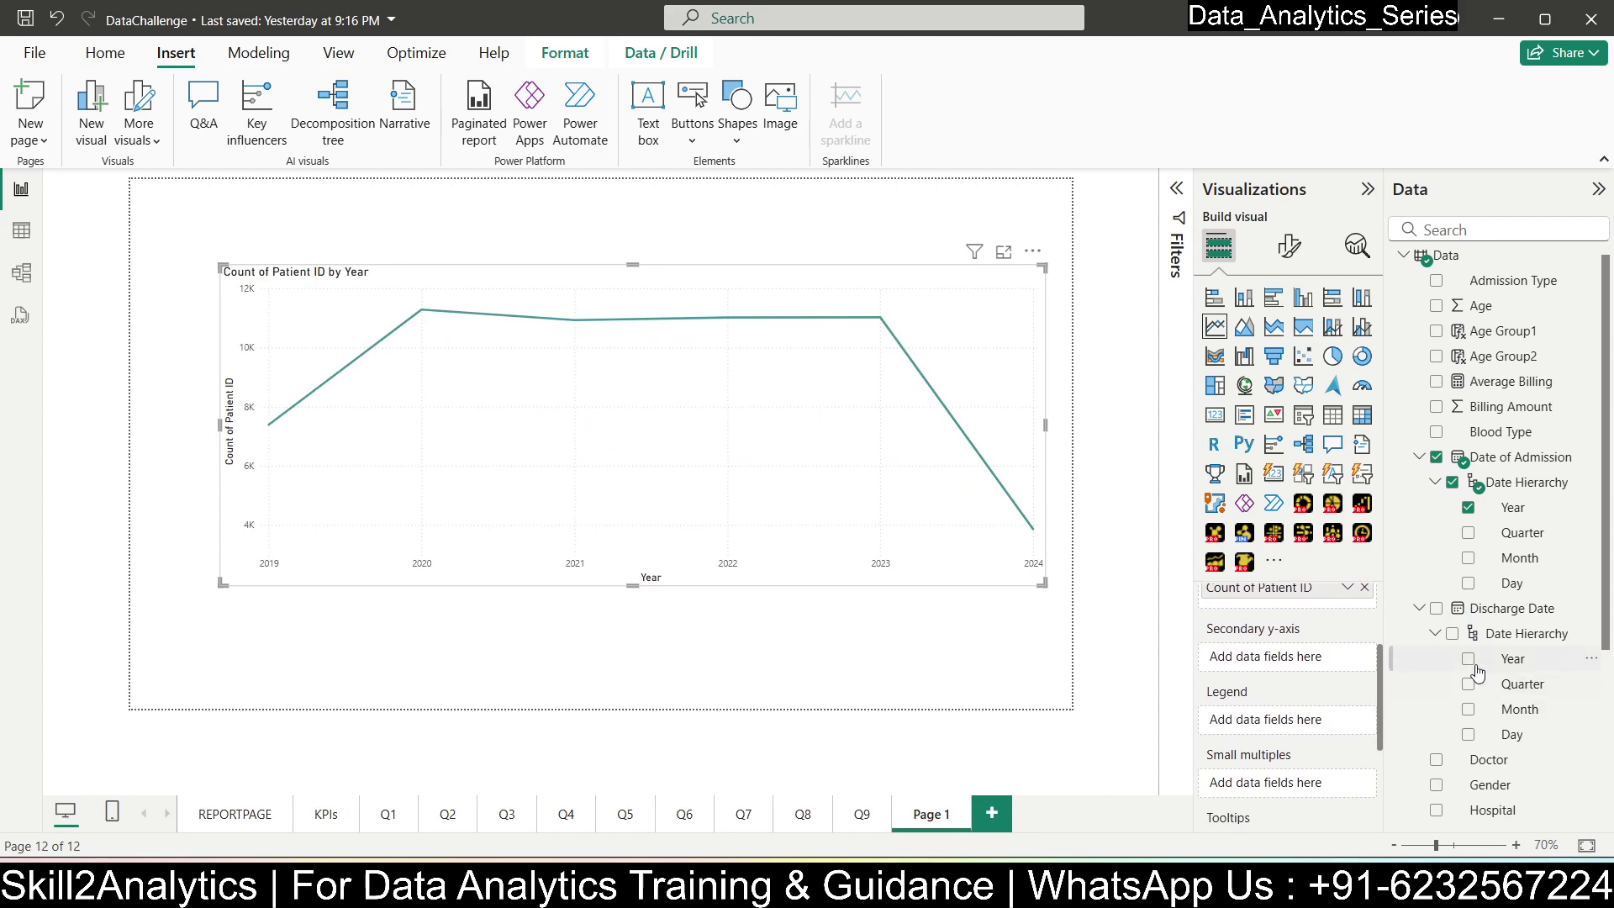
drag(1481, 662, 1295, 723)
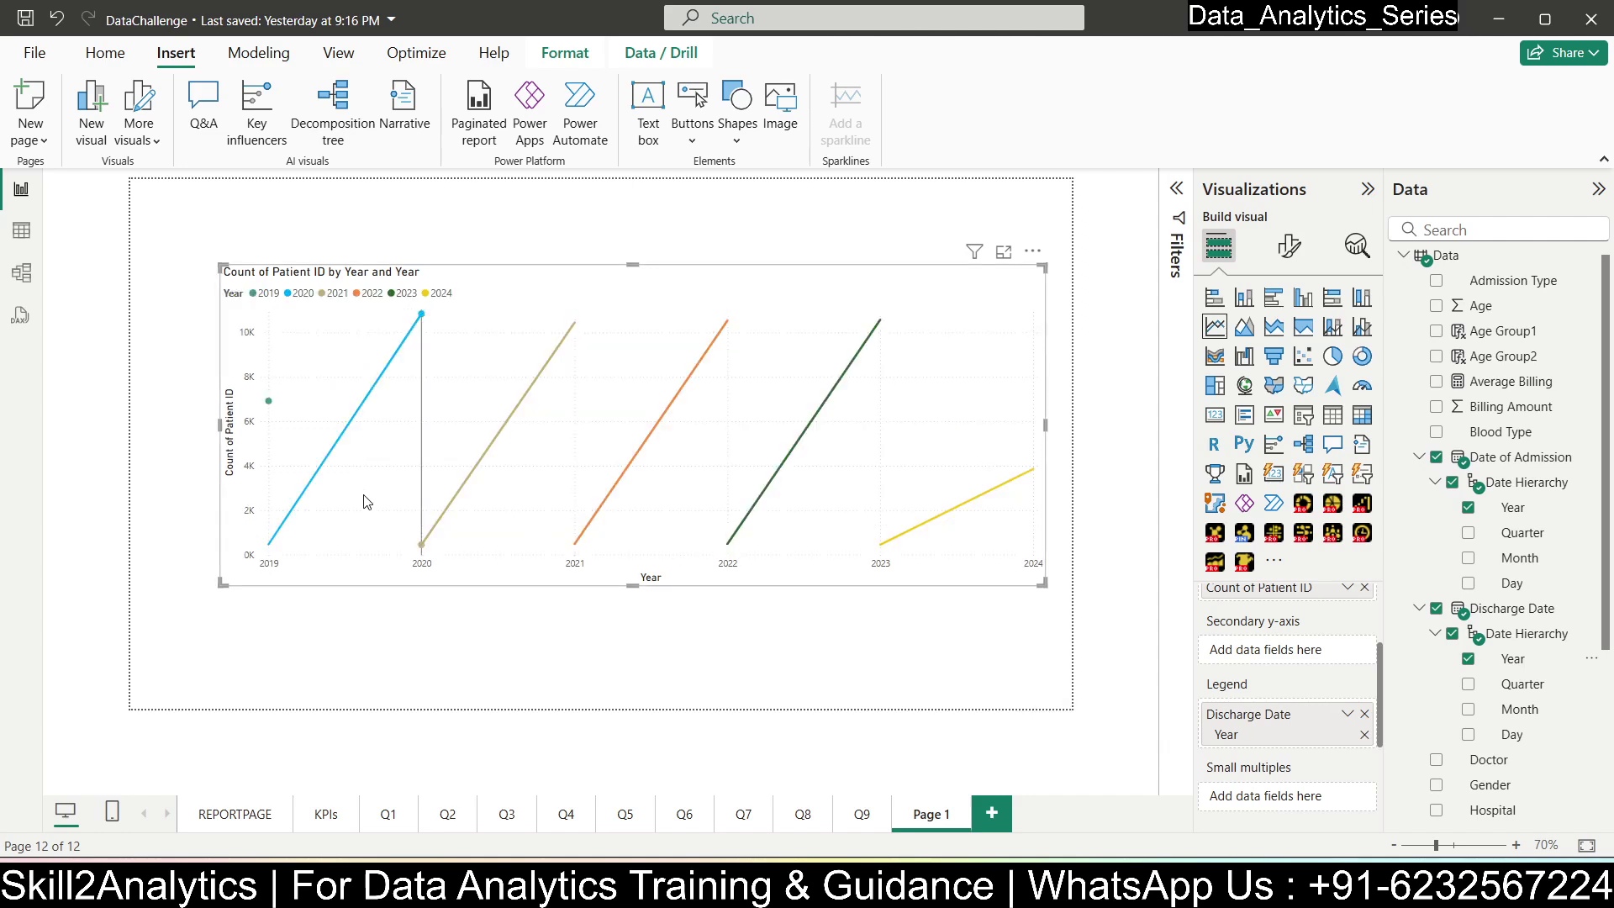
click(1365, 713)
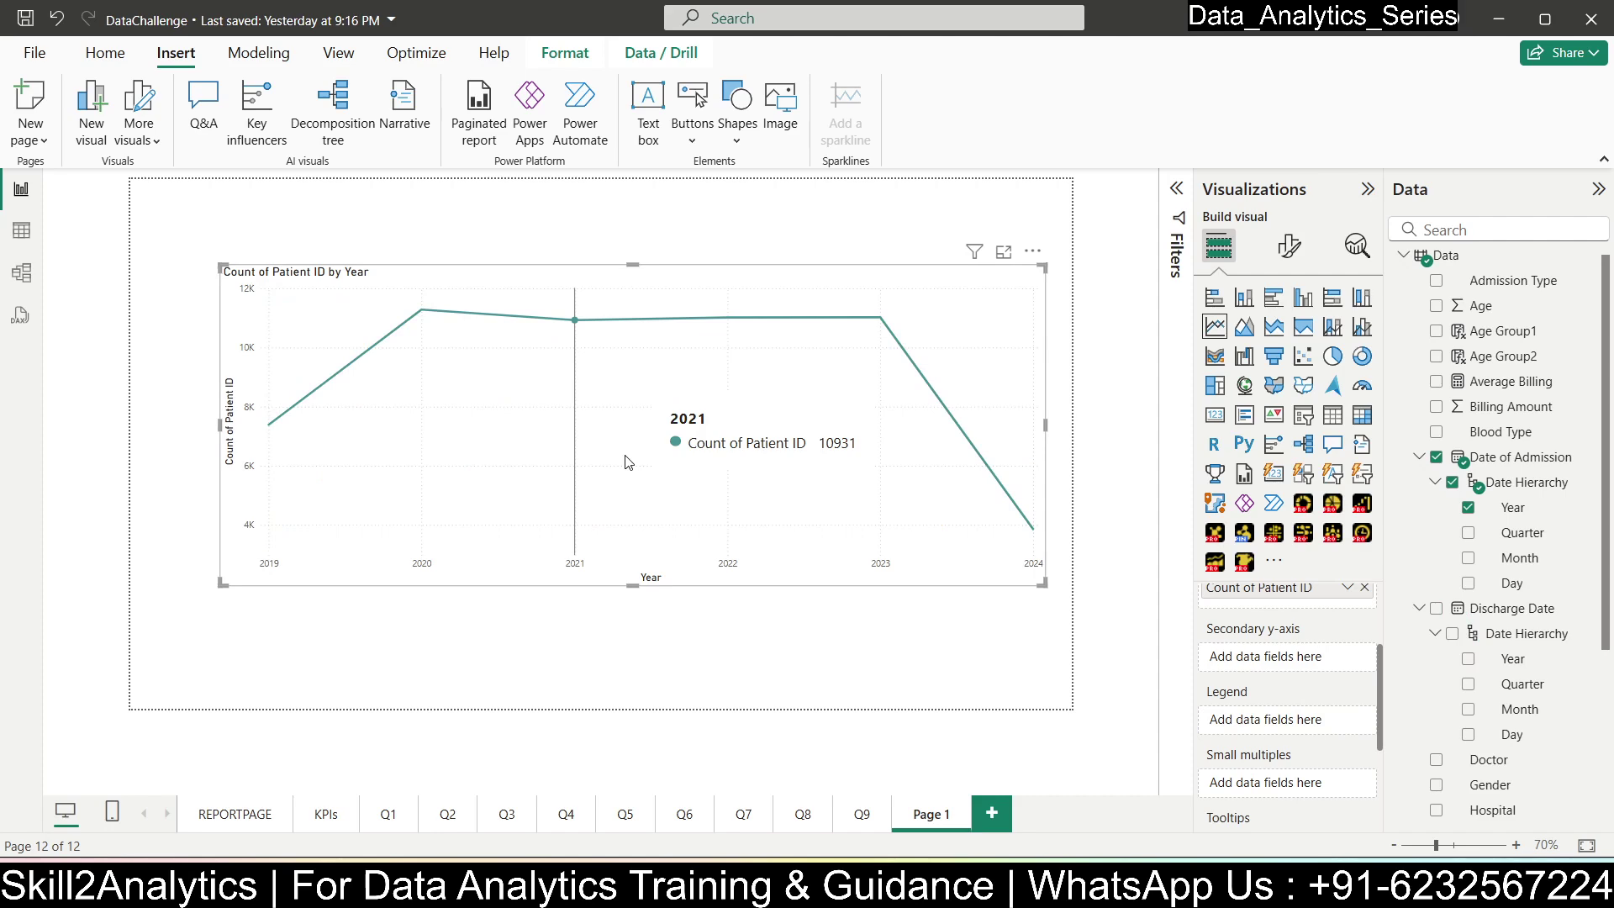
- On REPORTPAGE, move the gender donut chart up beside the age group bar chart and narrow the admission type scatter chart
click(252, 812)
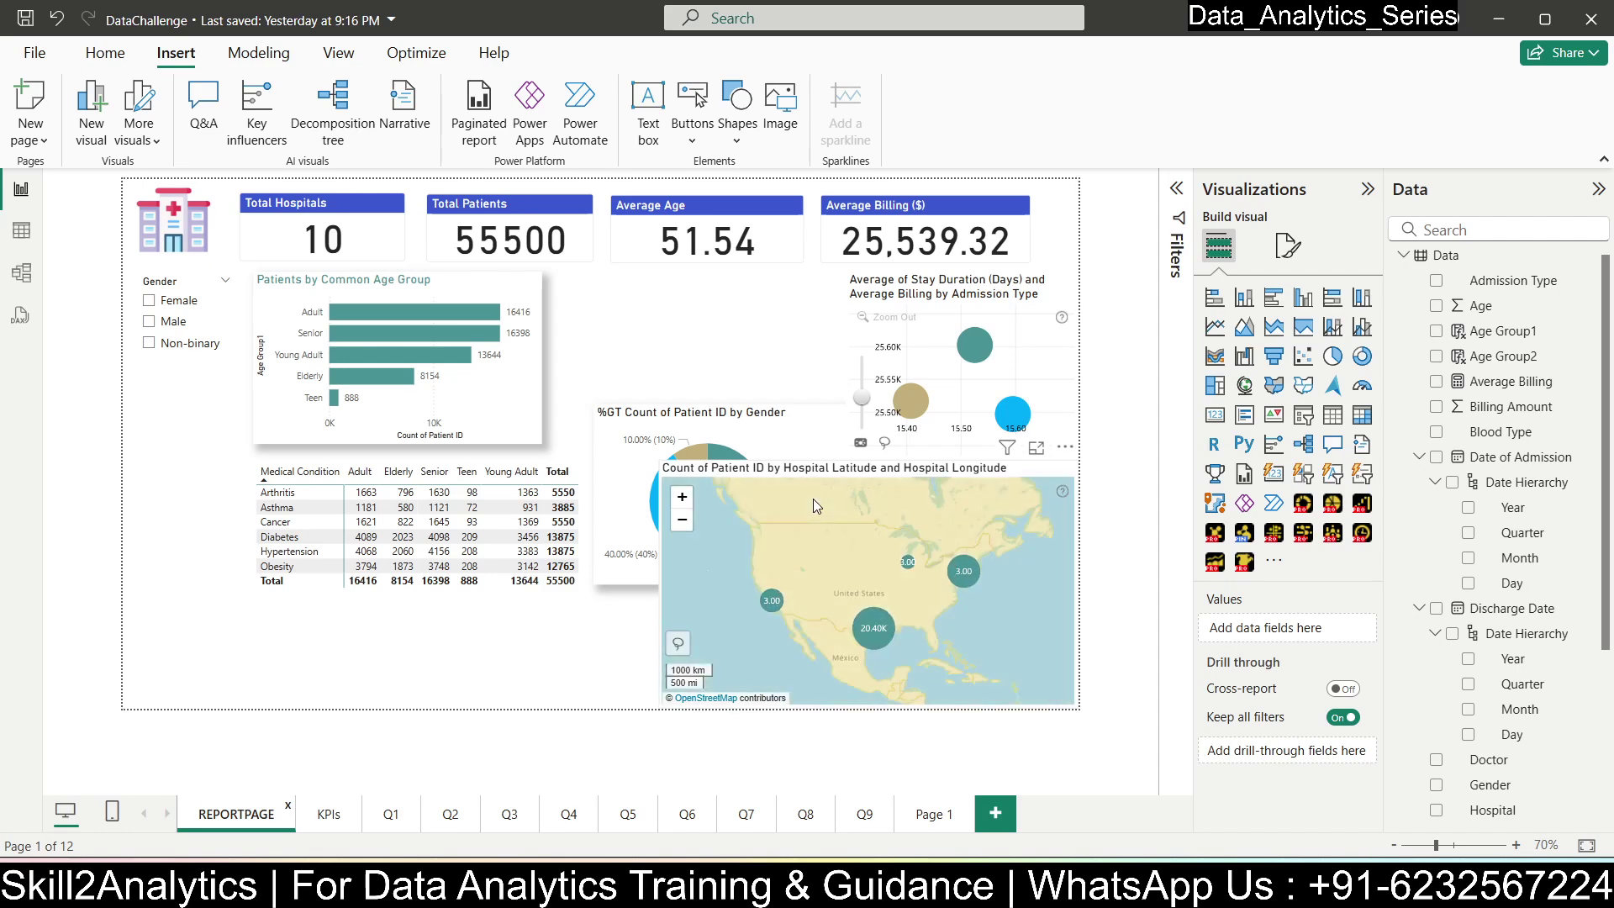
drag(724, 420, 681, 296)
click(960, 287)
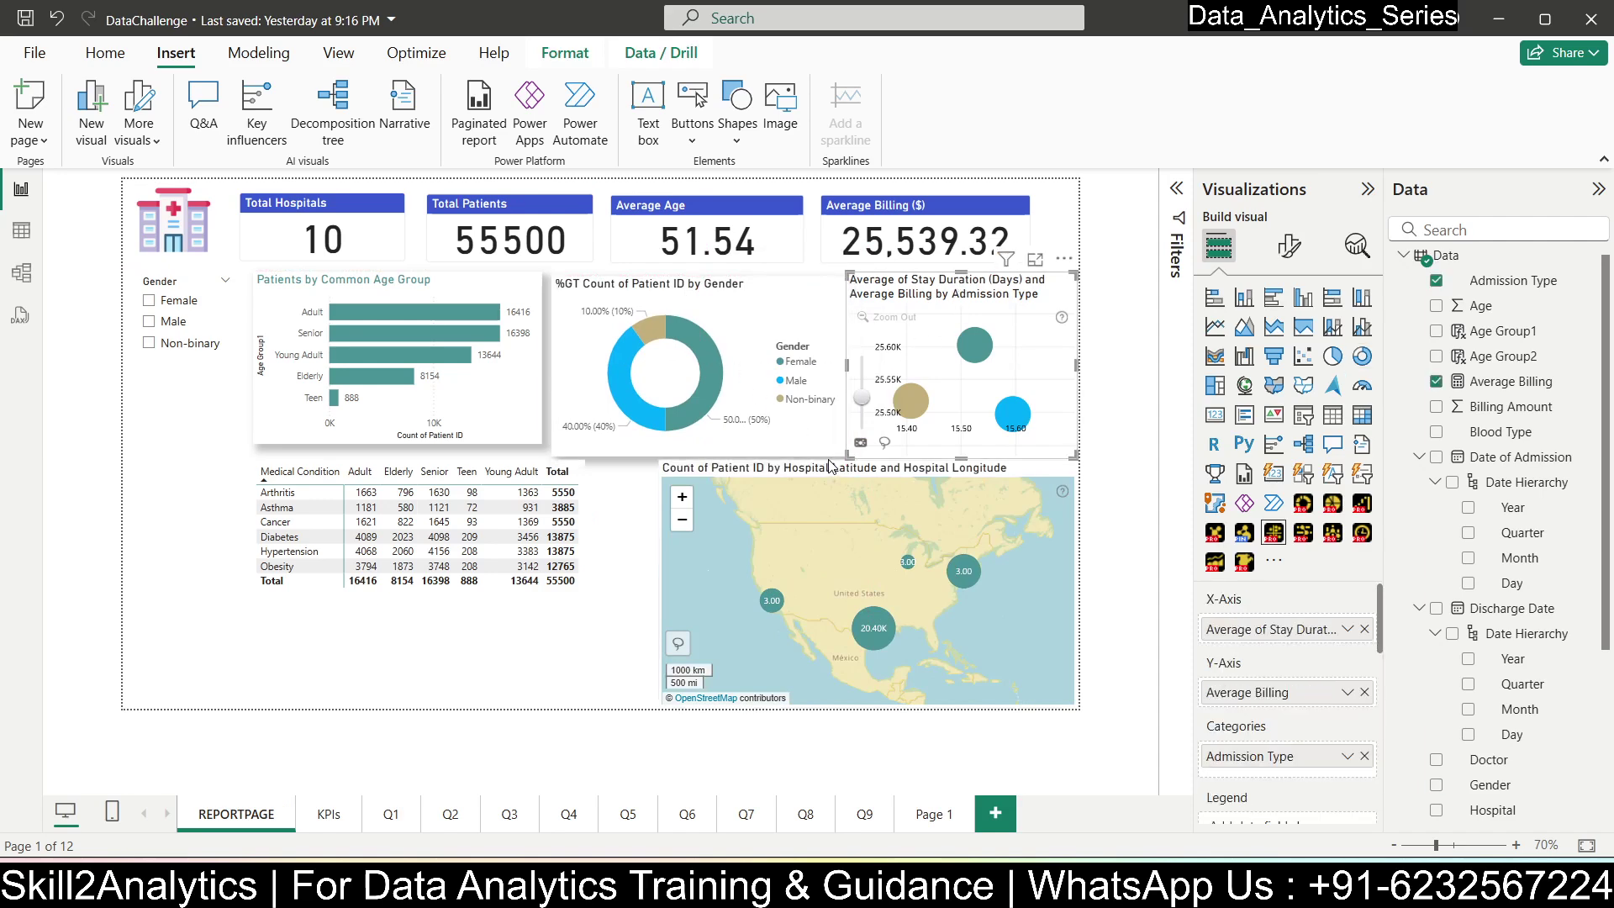
drag(848, 452, 865, 454)
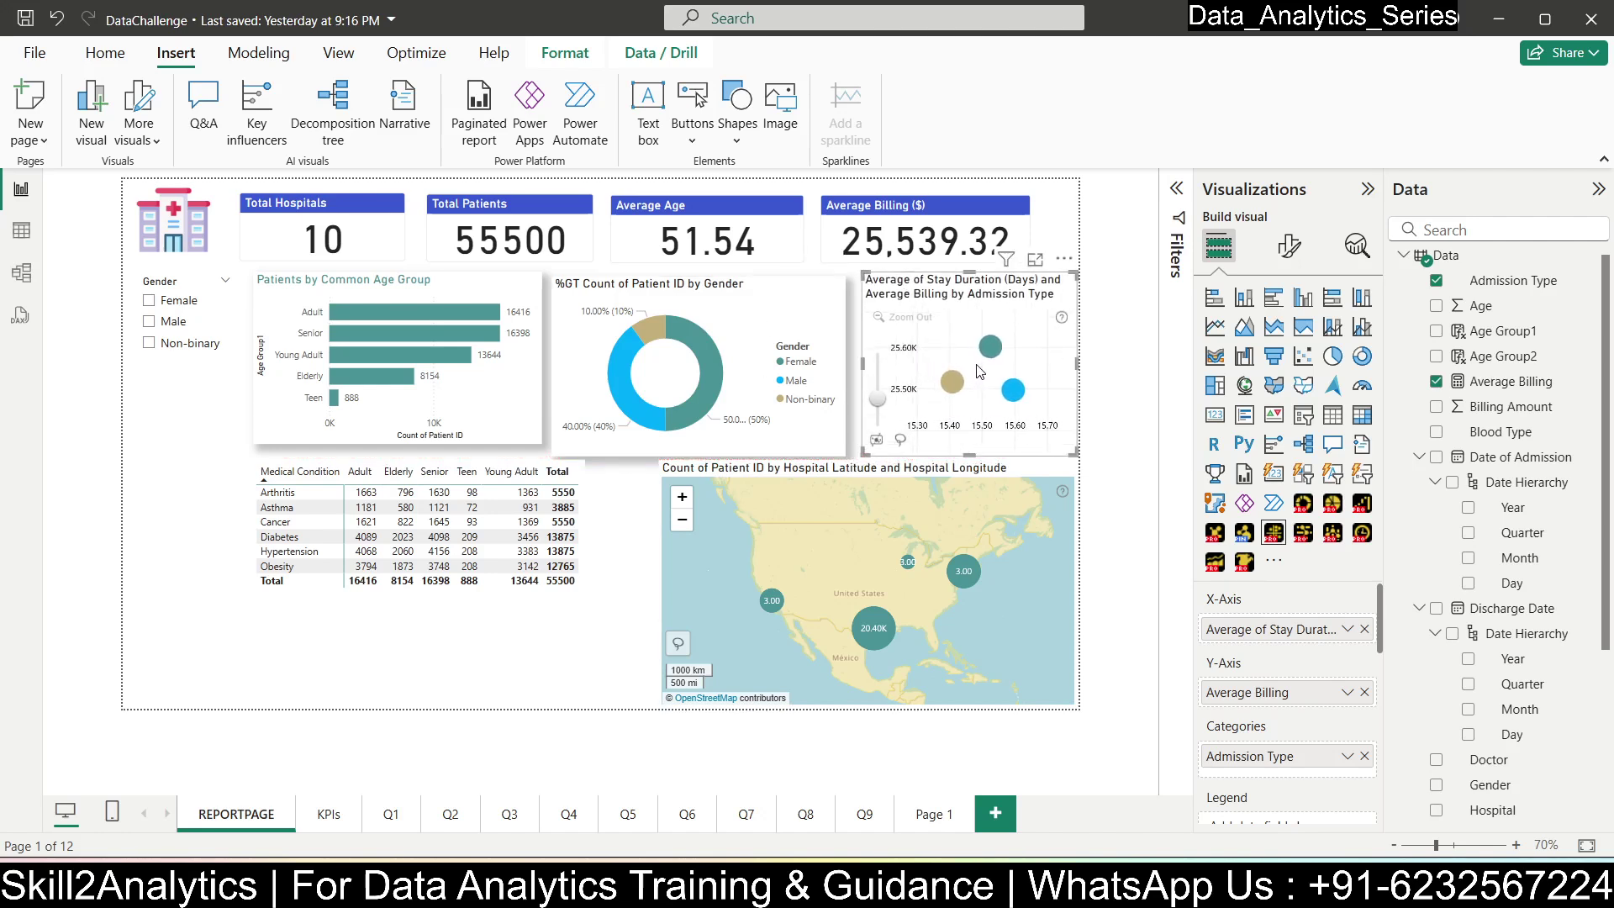
click(728, 319)
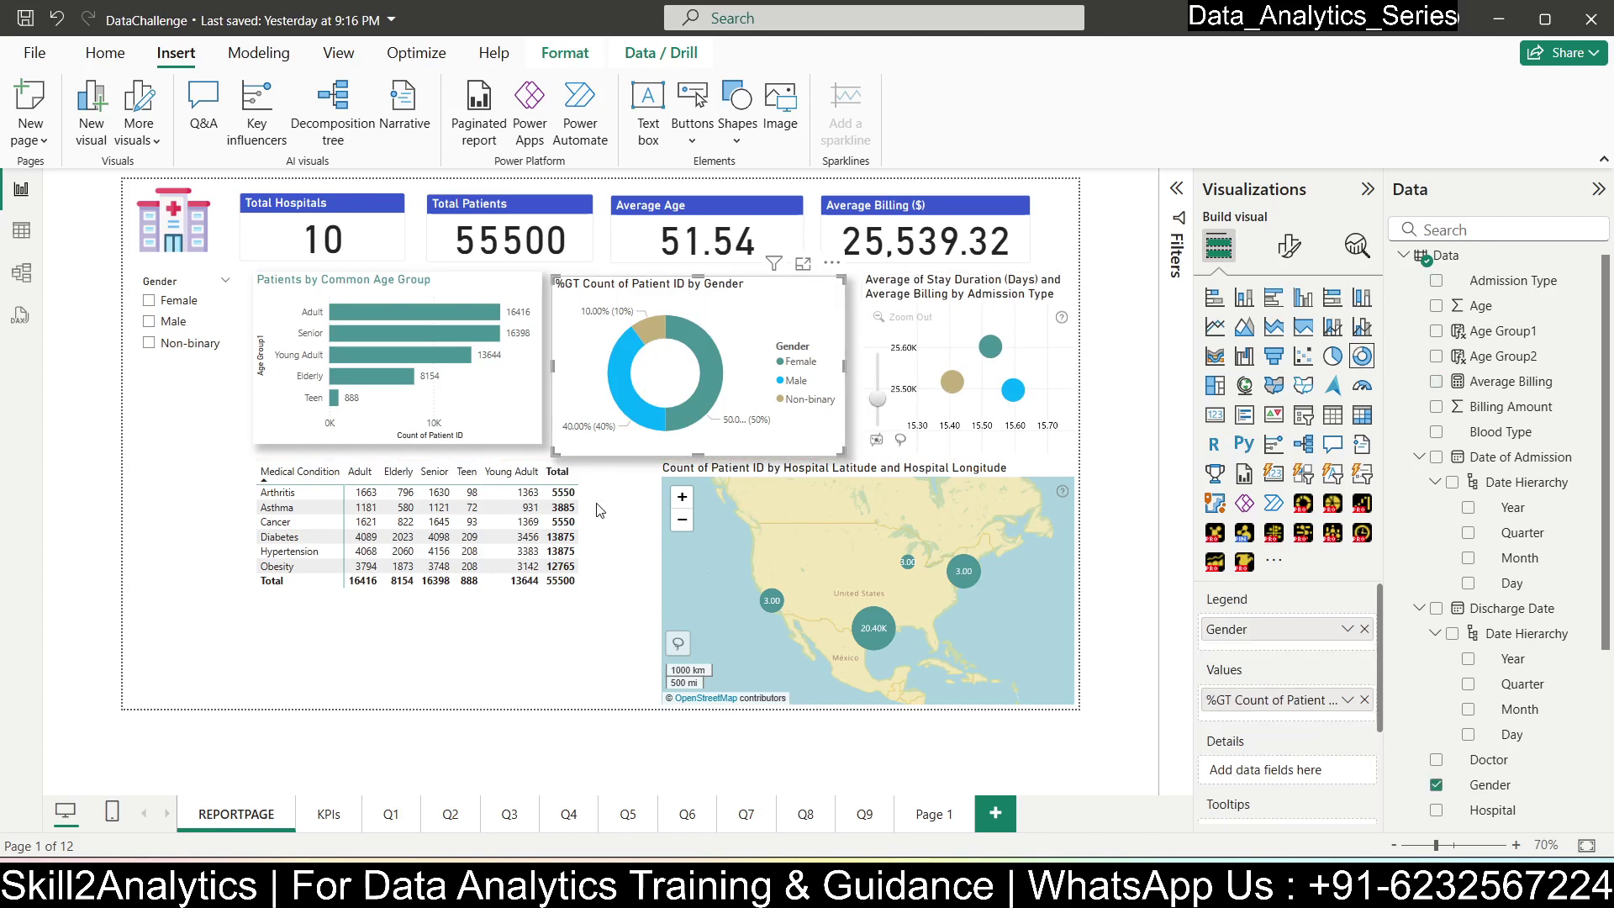
click(623, 647)
- Copy the bar chart of patient count by insurance provider from page Q8 onto REPORTPAGE
click(568, 814)
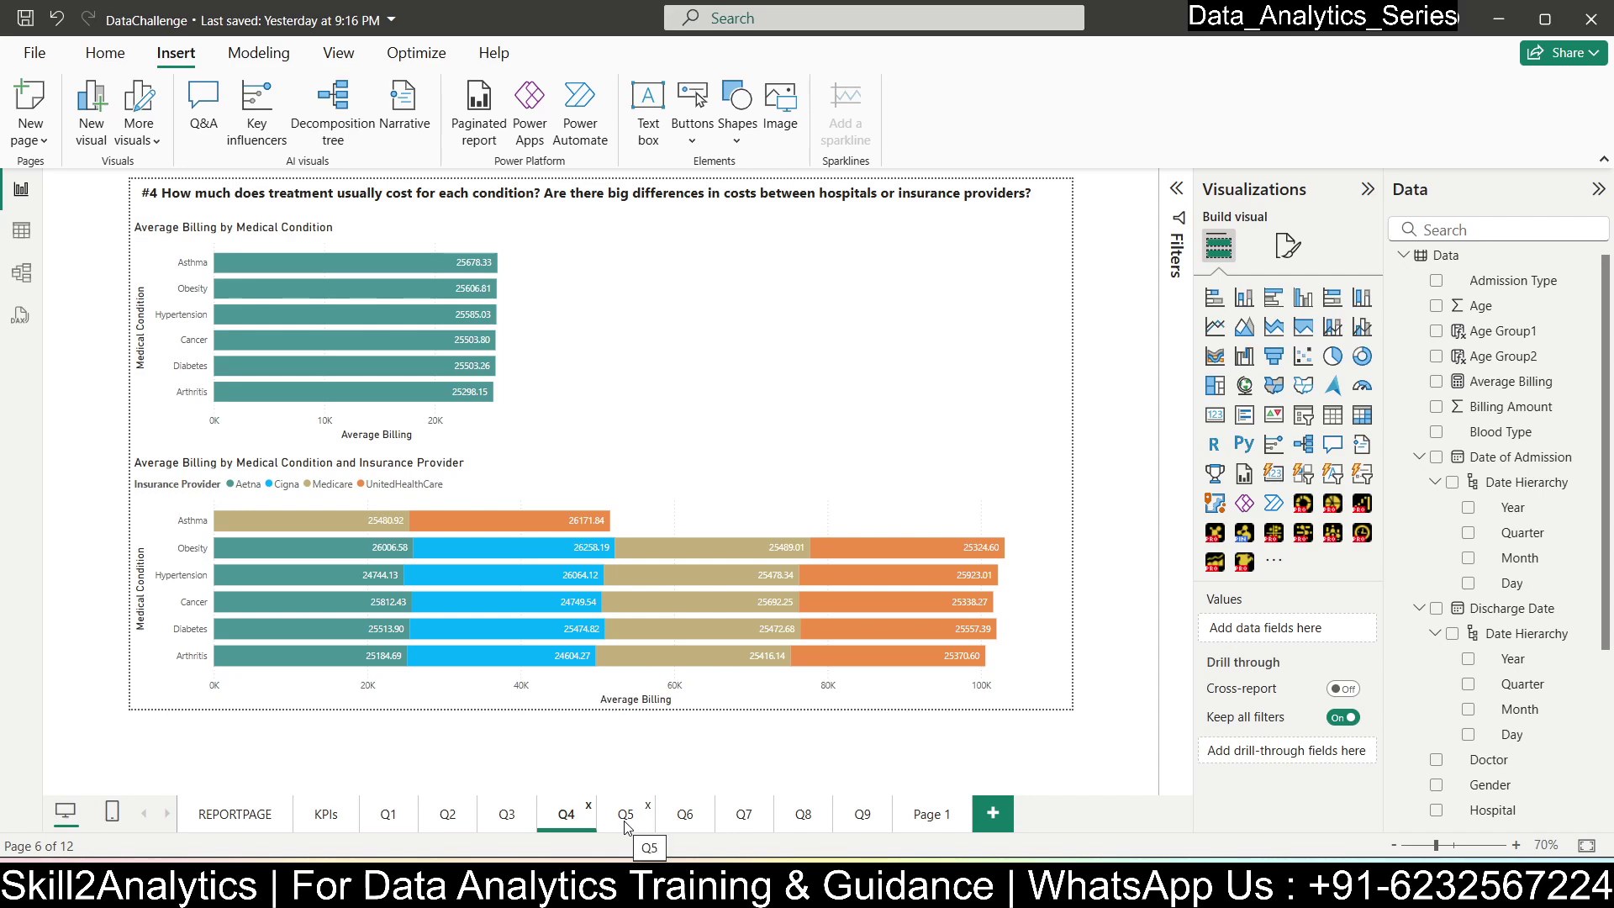
click(625, 823)
click(685, 819)
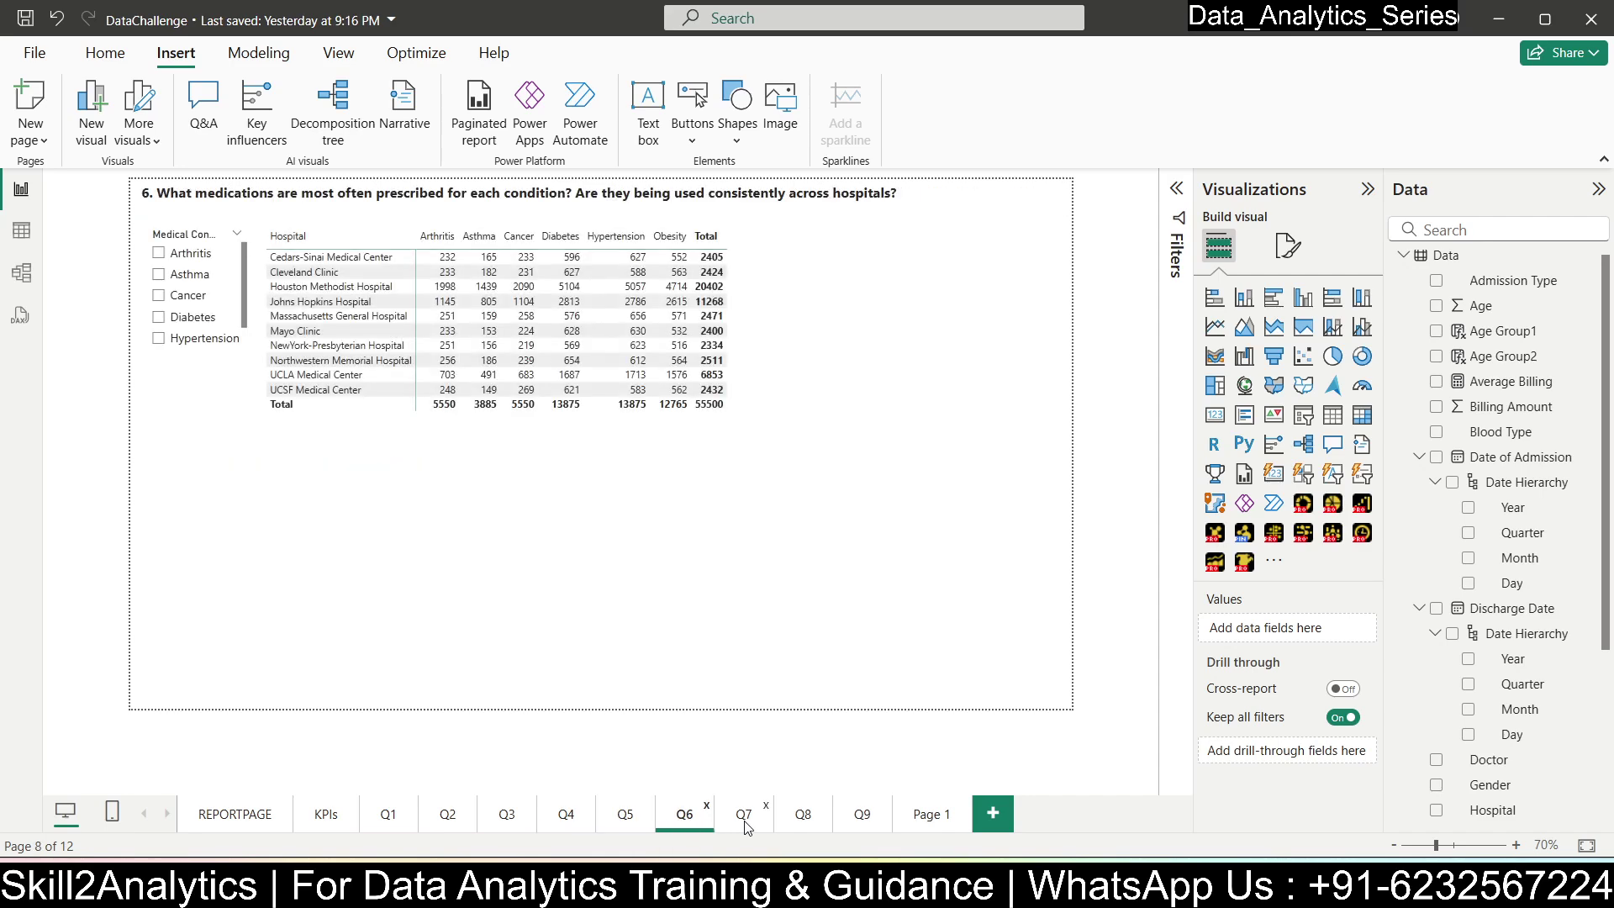
click(744, 819)
click(802, 820)
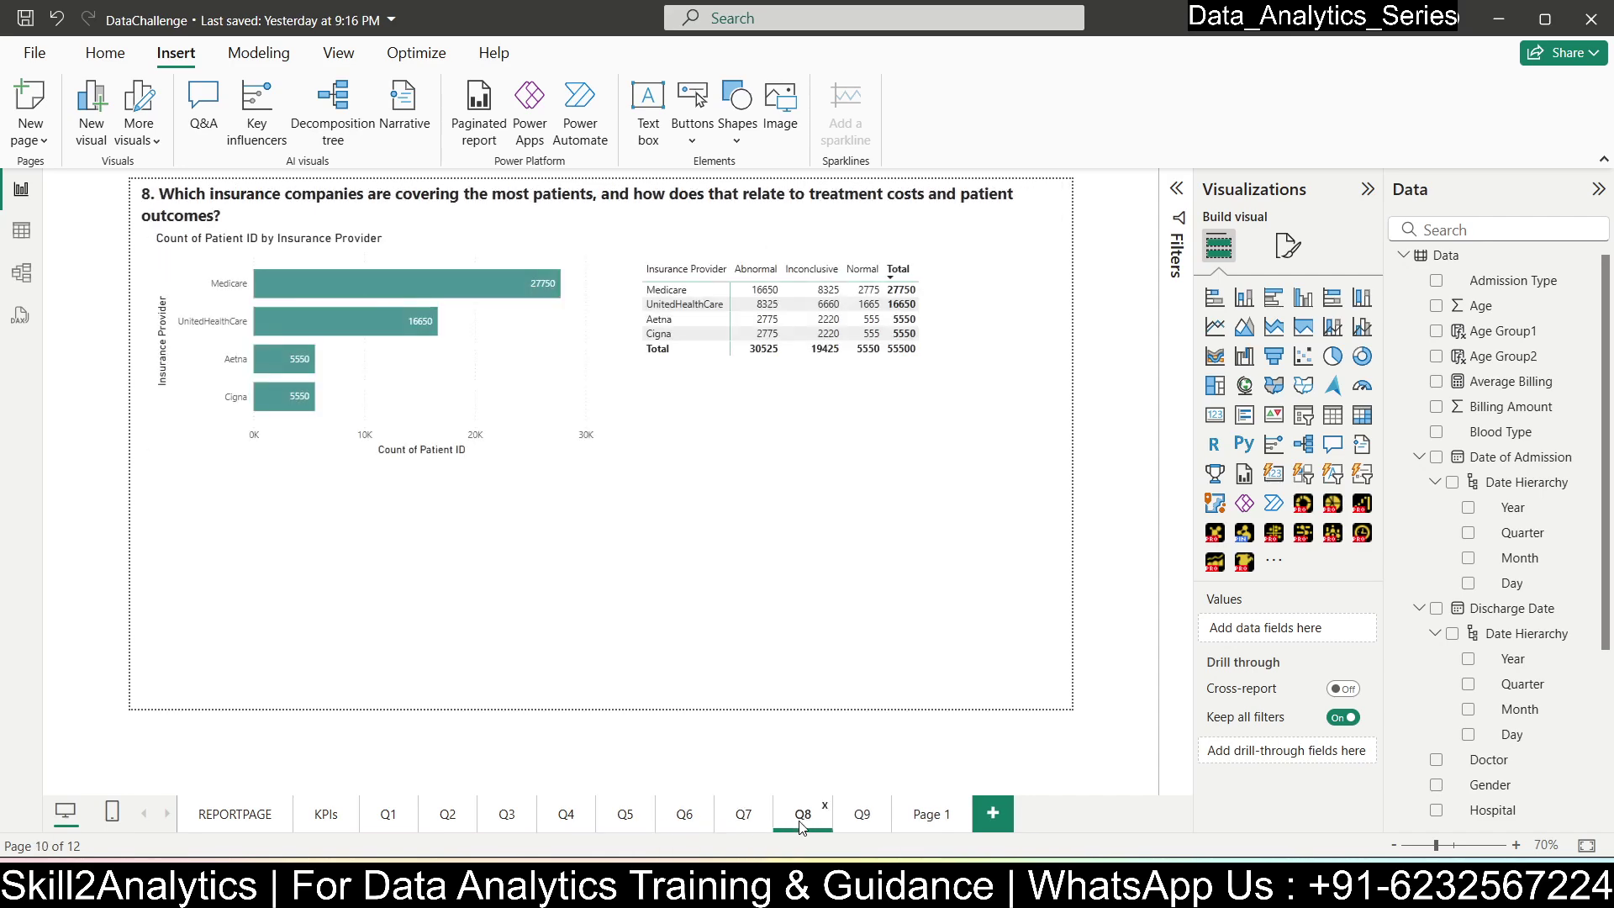
click(422, 388)
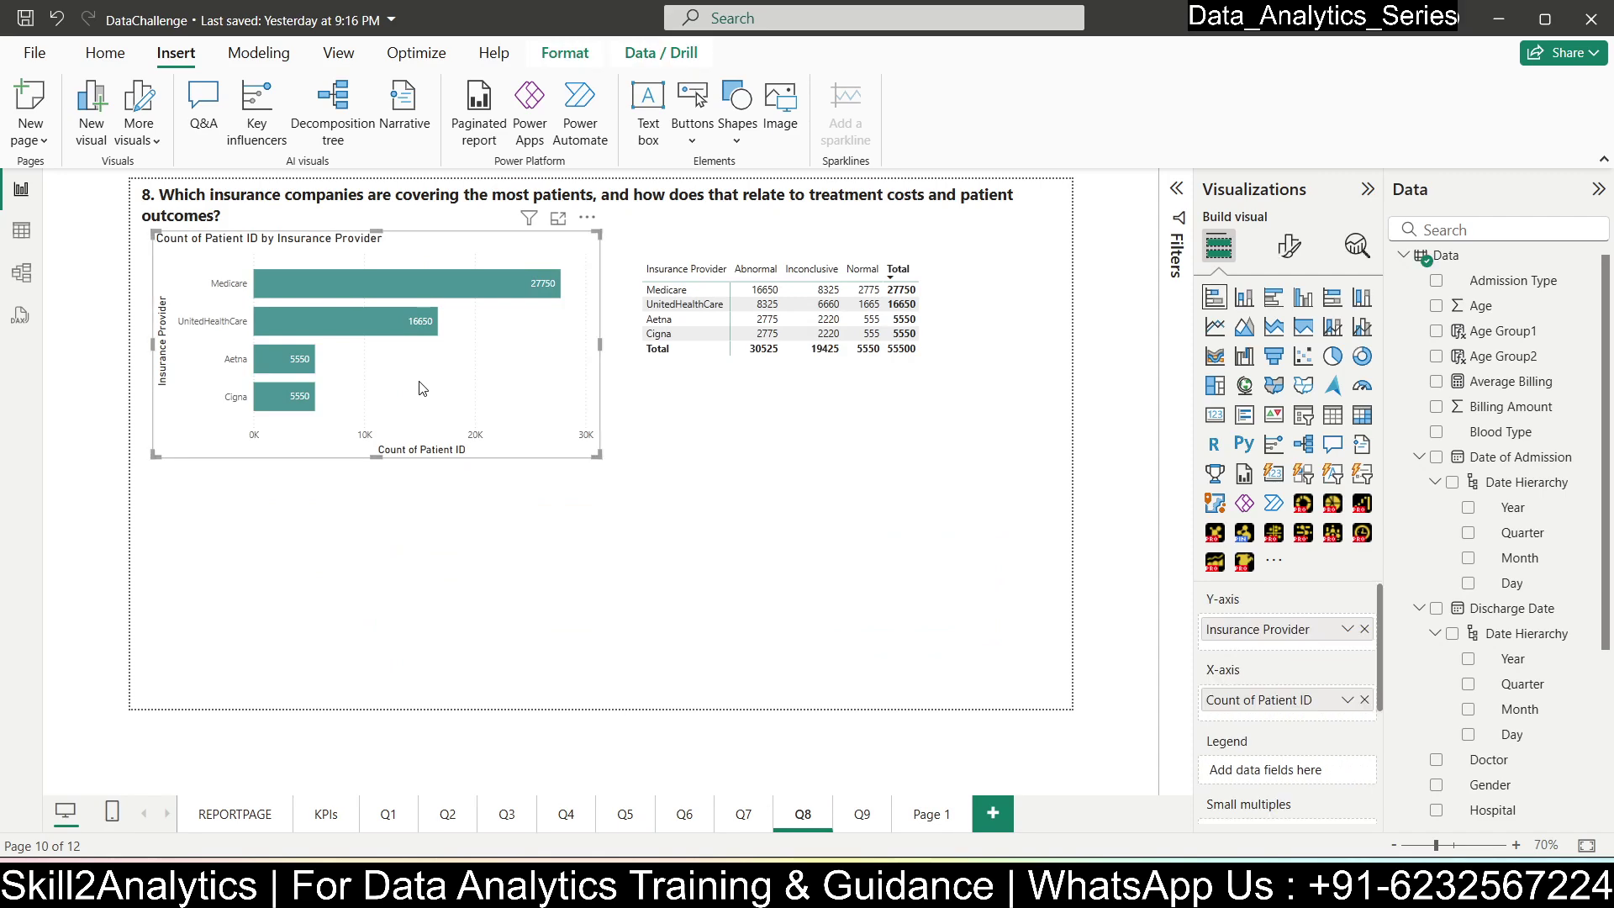
click(236, 815)
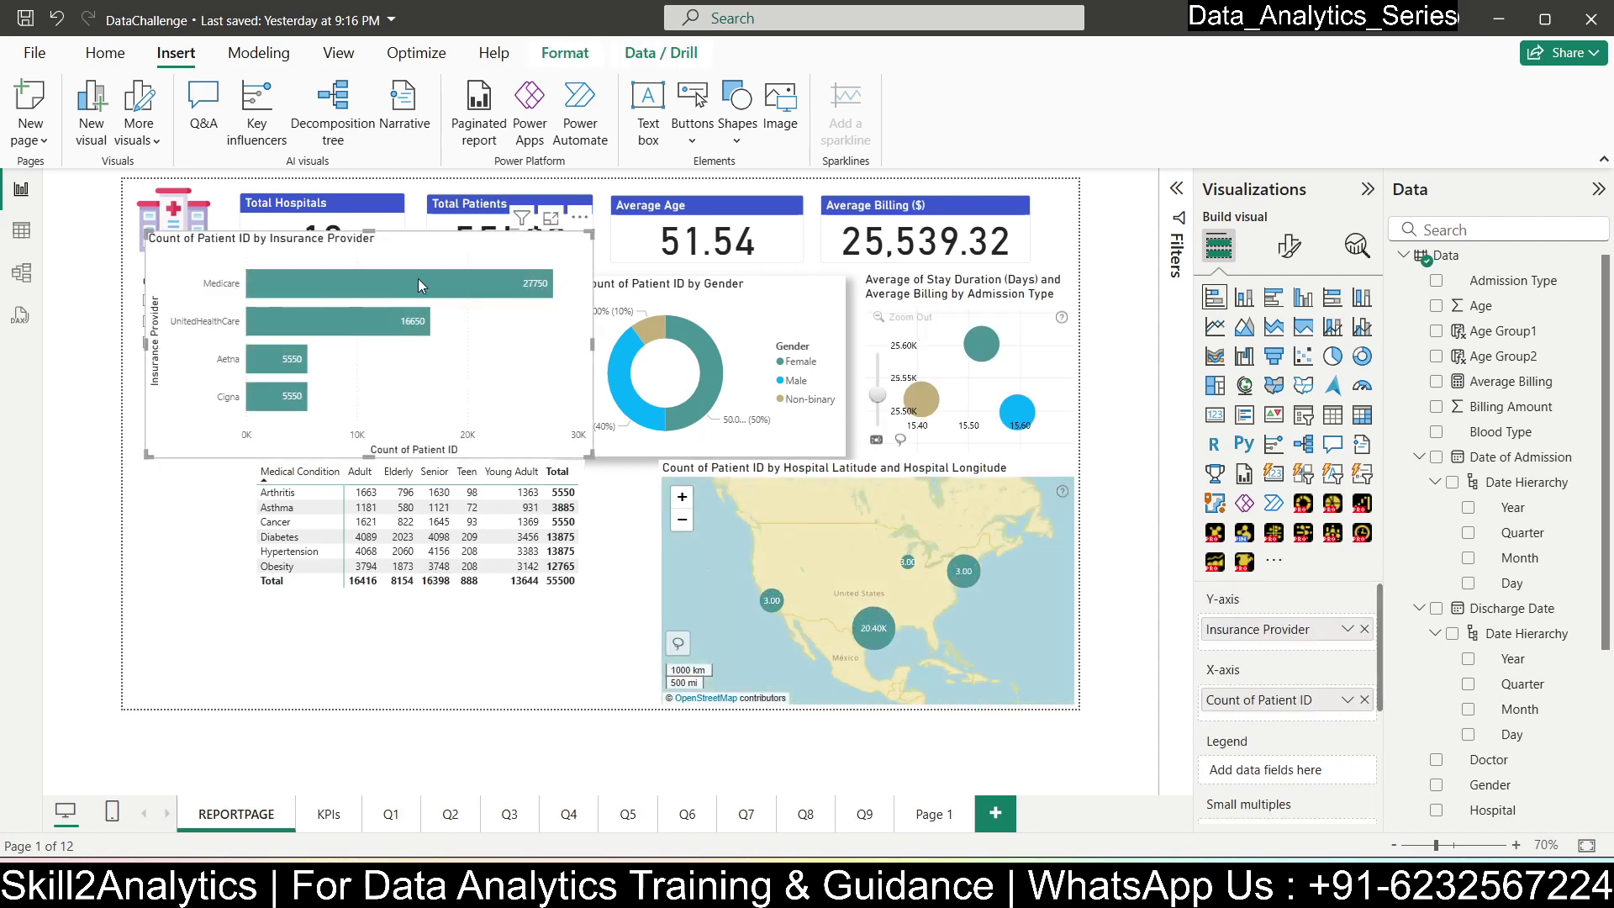
- Place the insurance provider bar chart in the page's lower-left area, make it narrower and shorter, and shift the condition matrix toward the map
drag(437, 371, 474, 588)
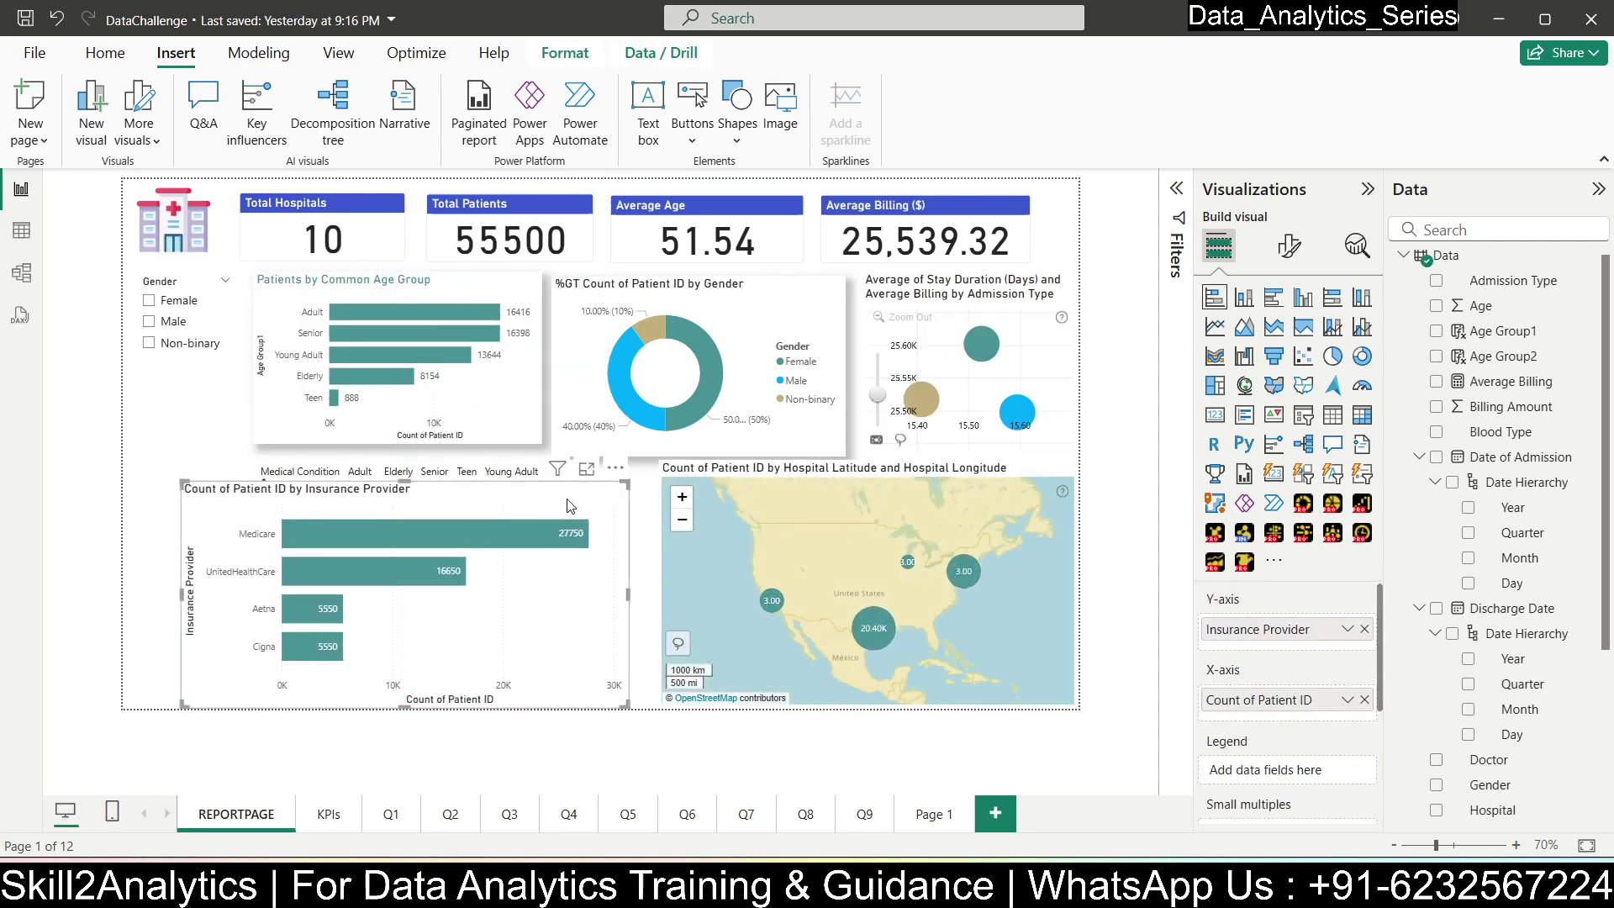
drag(626, 485, 447, 505)
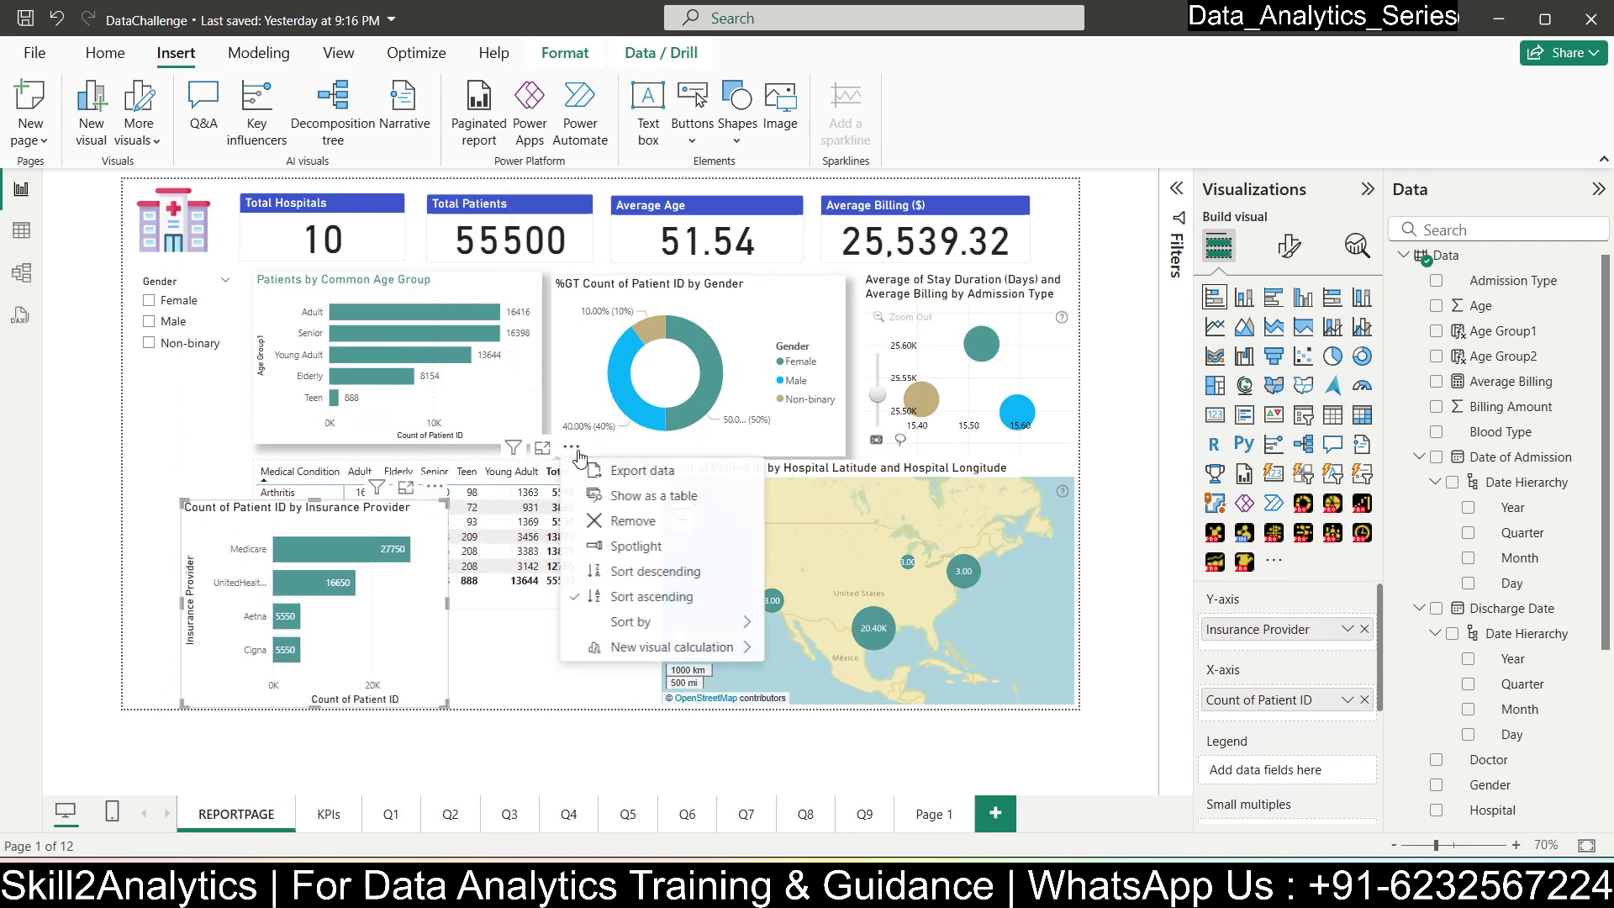
click(579, 459)
click(499, 605)
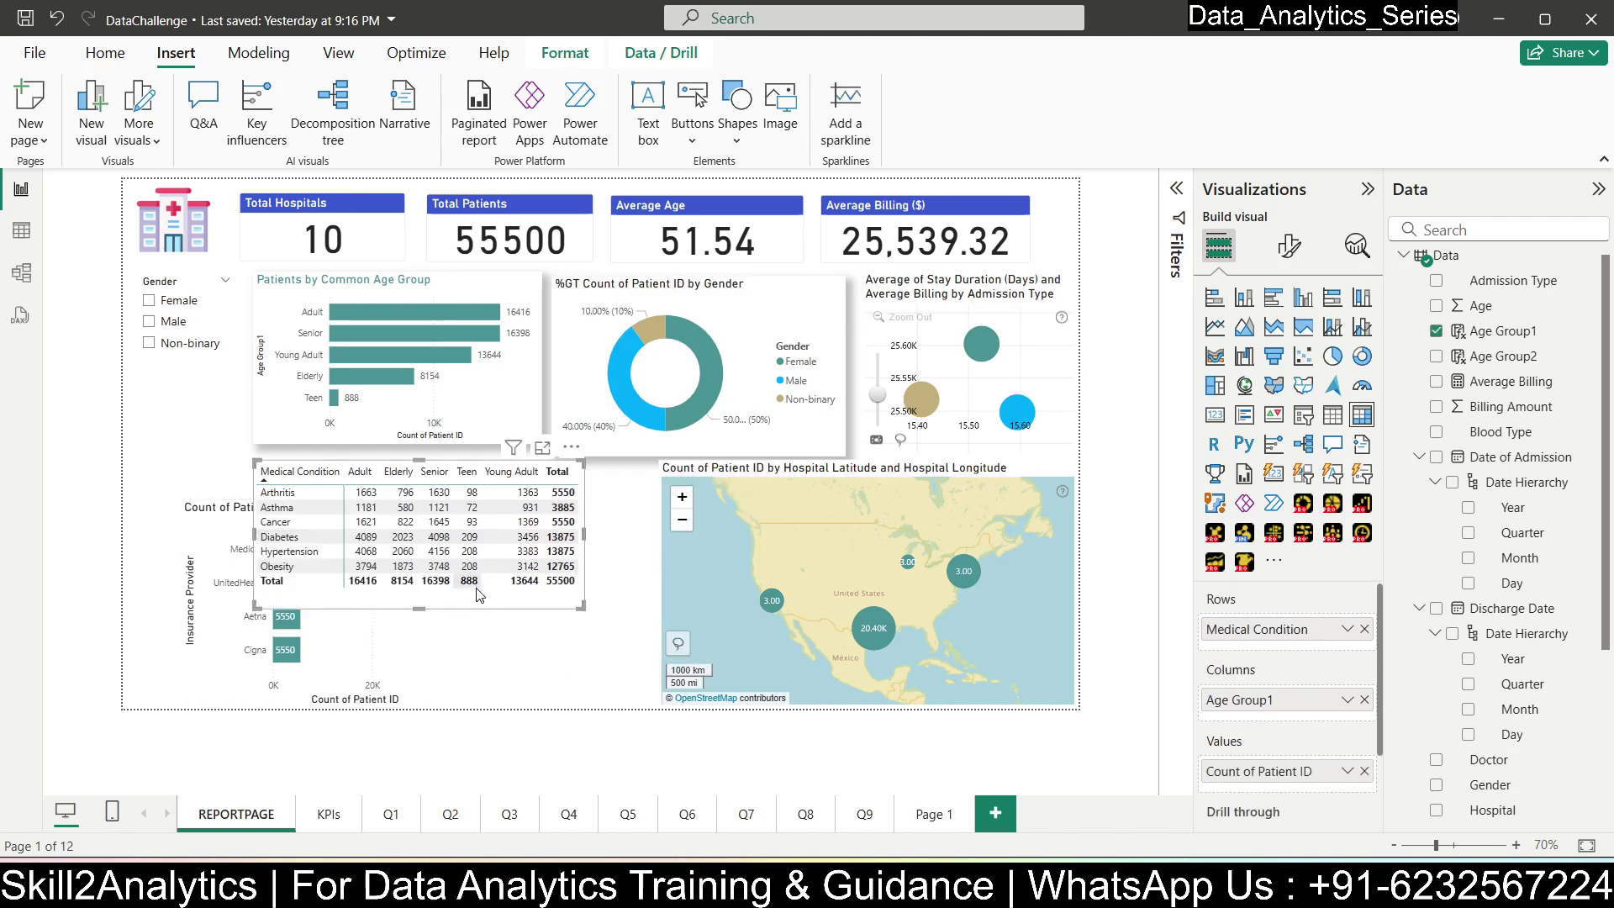
drag(502, 593, 523, 620)
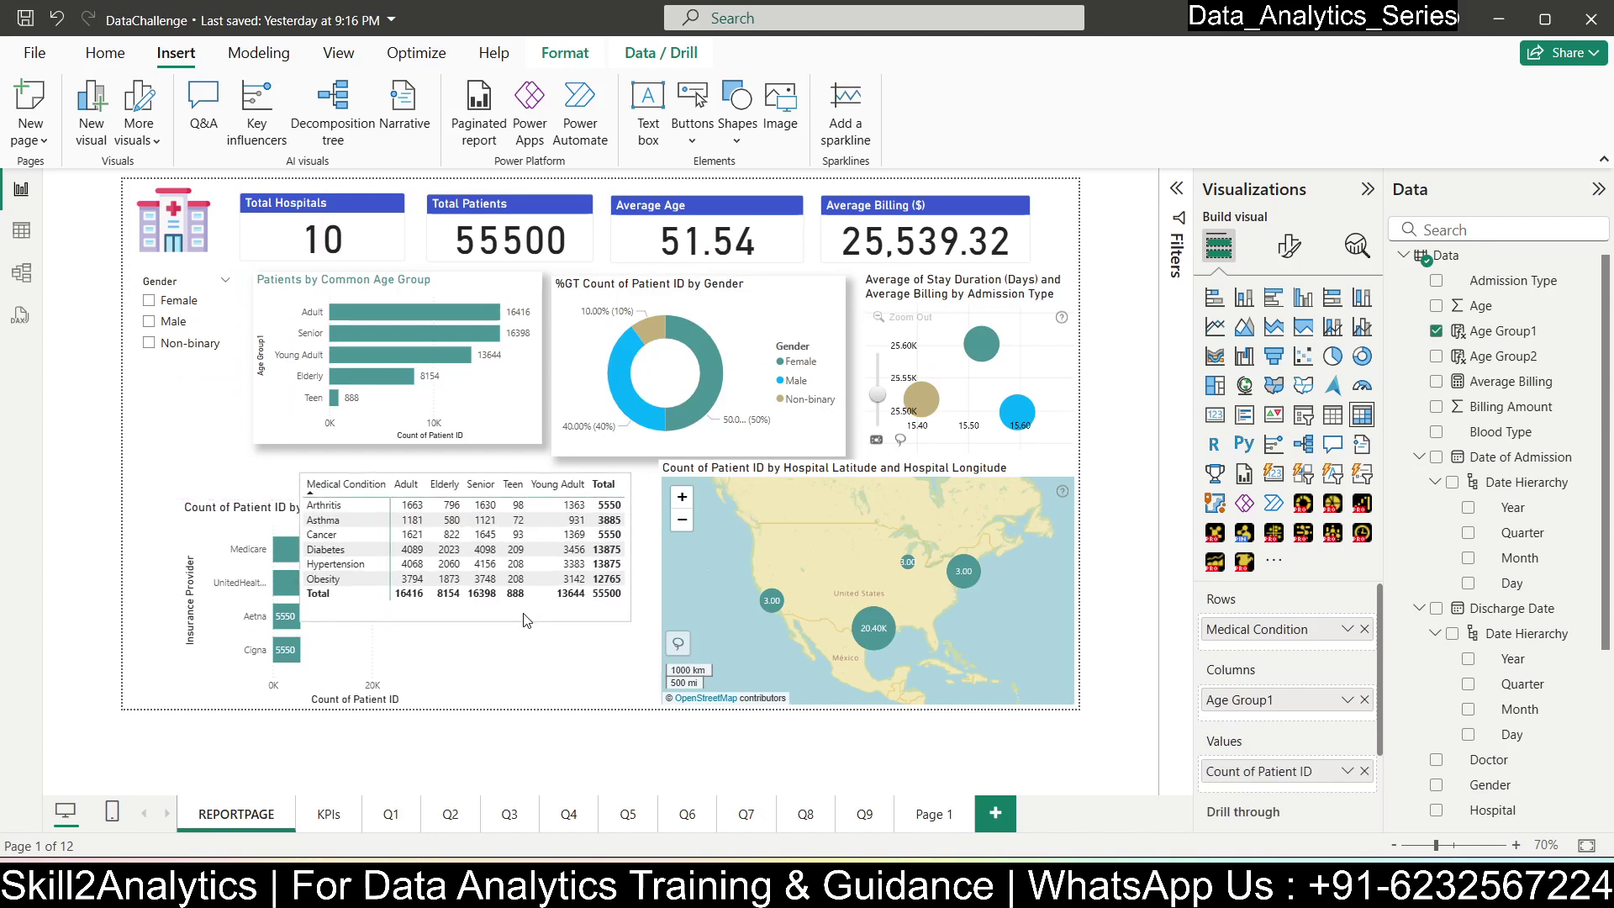
- Extend the age group bar chart downward to match the bottom of the gender donut chart
click(502, 441)
drag(396, 443, 396, 456)
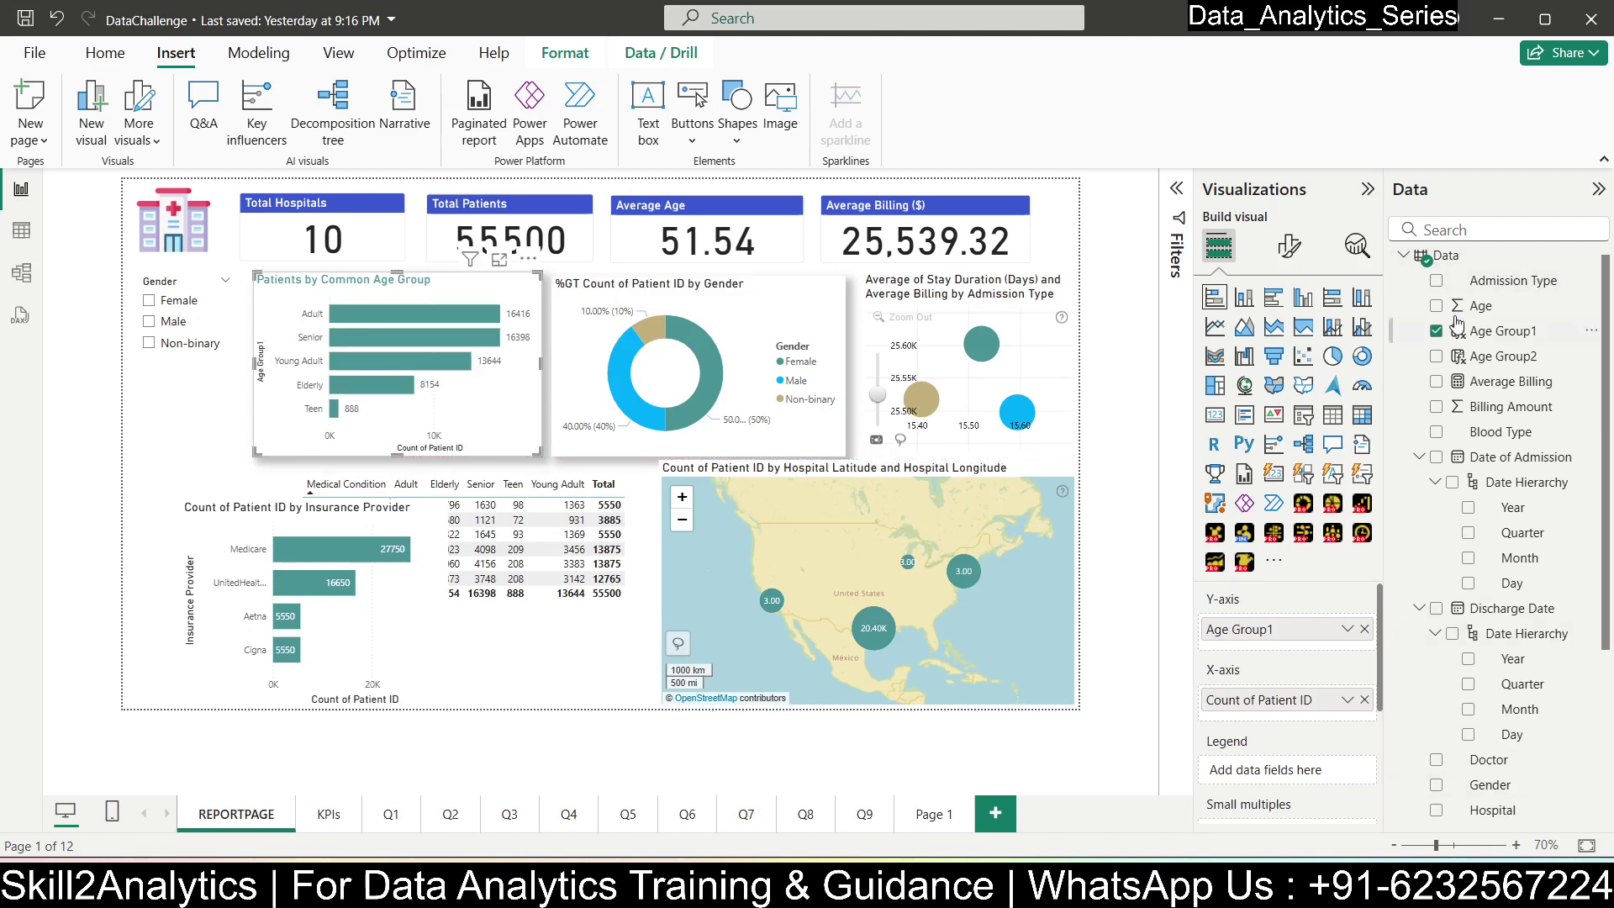
click(1418, 457)
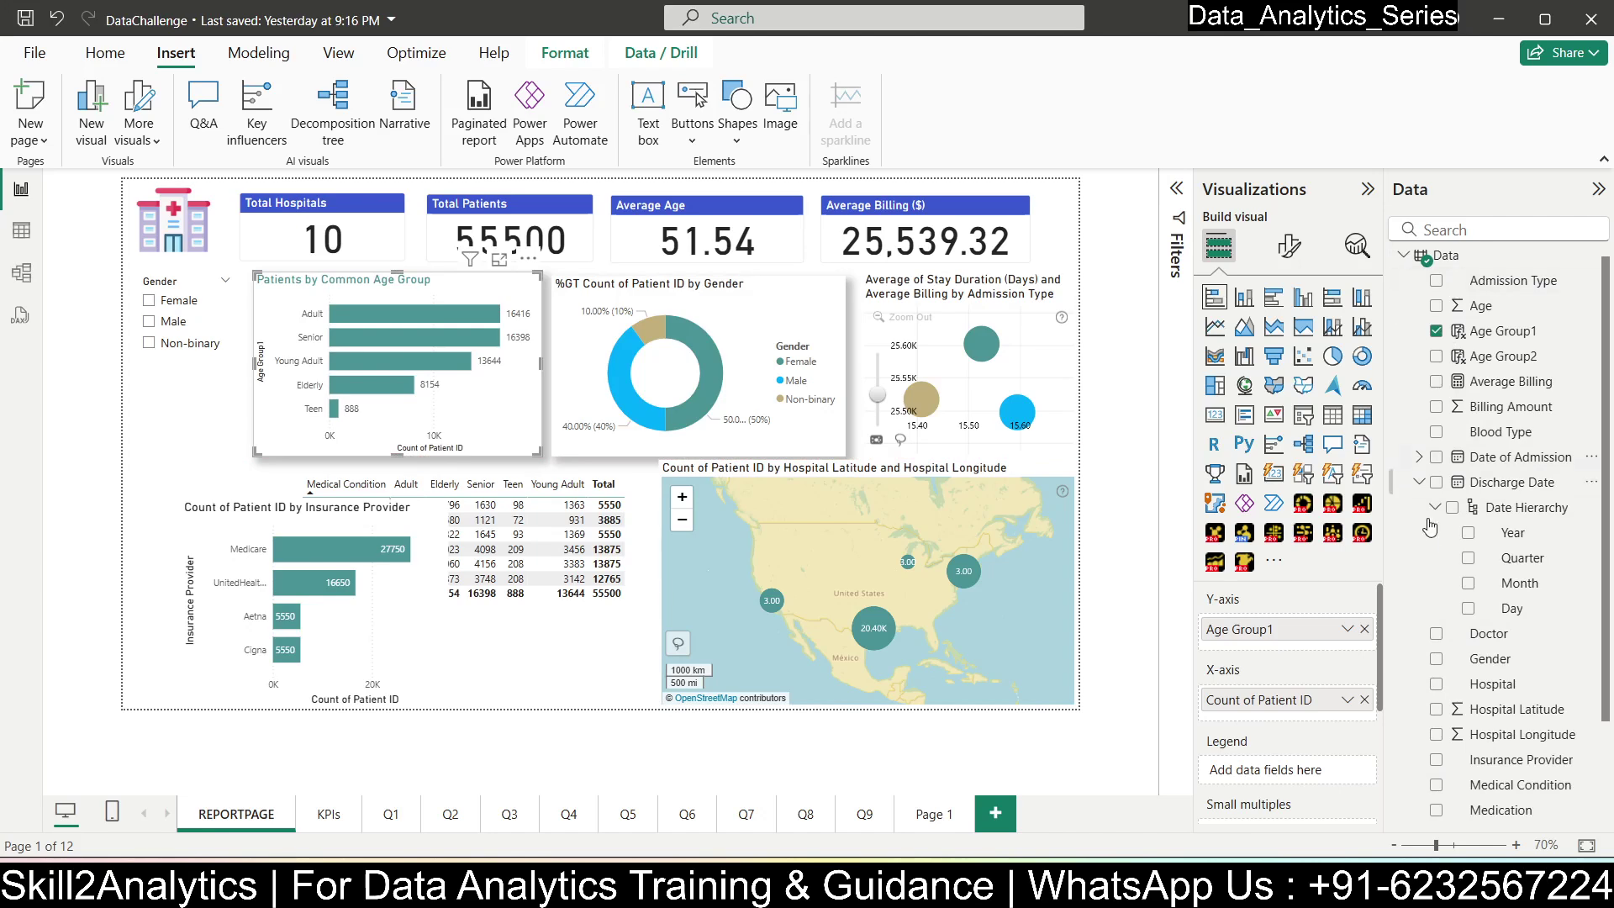
- Remove the medical condition by age group matrix and the insurance provider bar chart from REPORTPAGE
click(1420, 485)
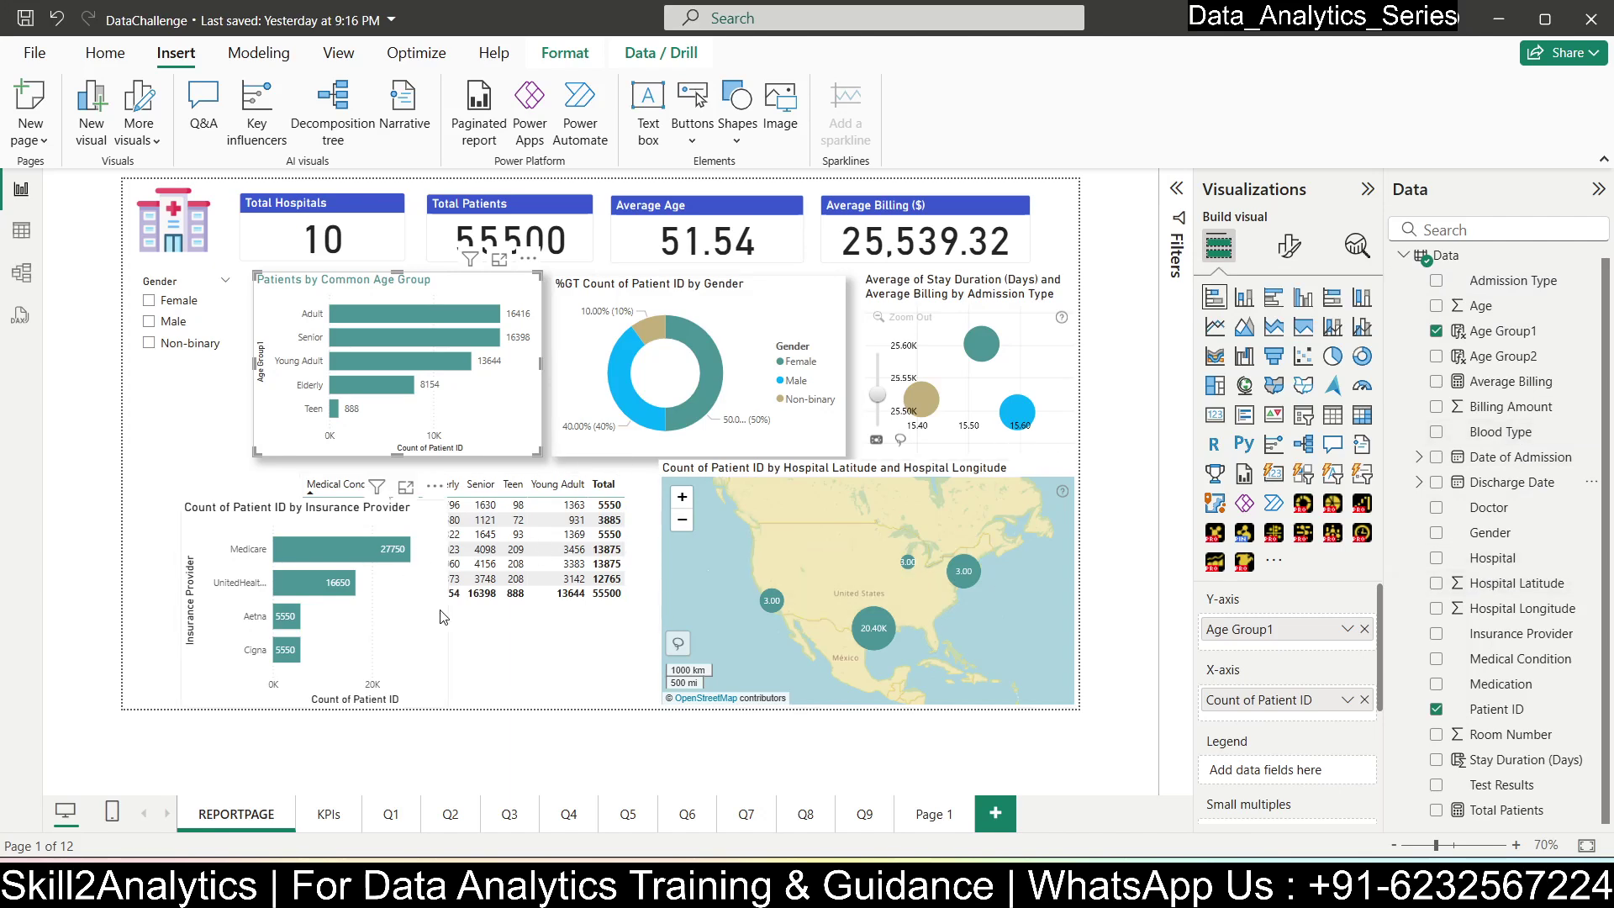
right_click(615, 476)
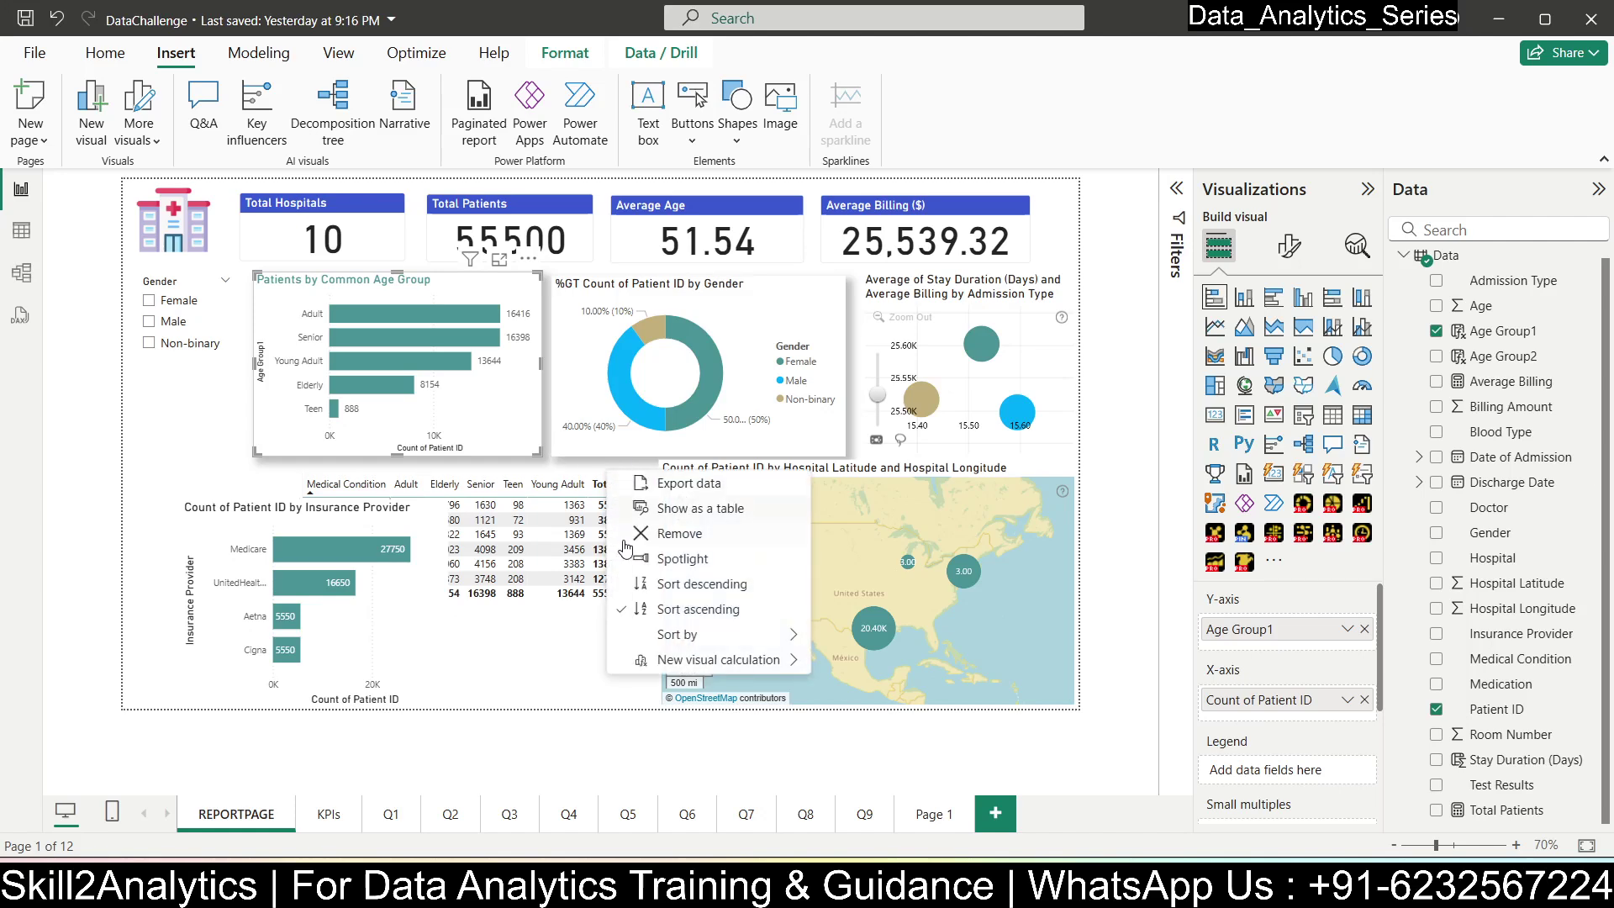
click(678, 534)
click(399, 636)
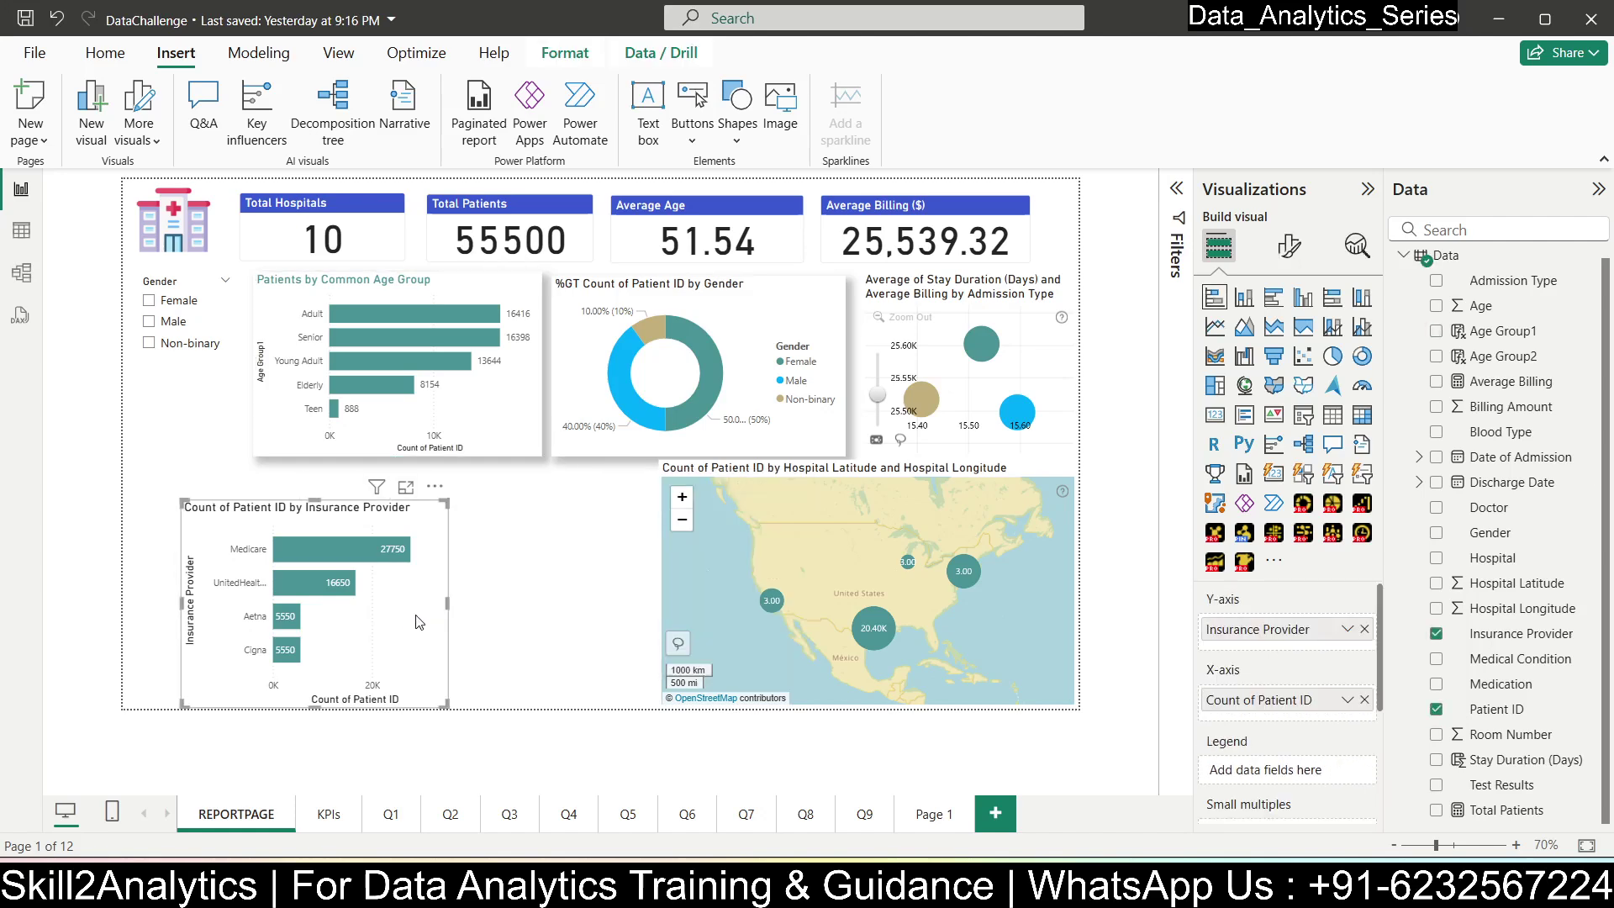
key(Delete)
- Copy the matrix of test results by hospital from page Q5 onto REPORTPAGE
click(569, 814)
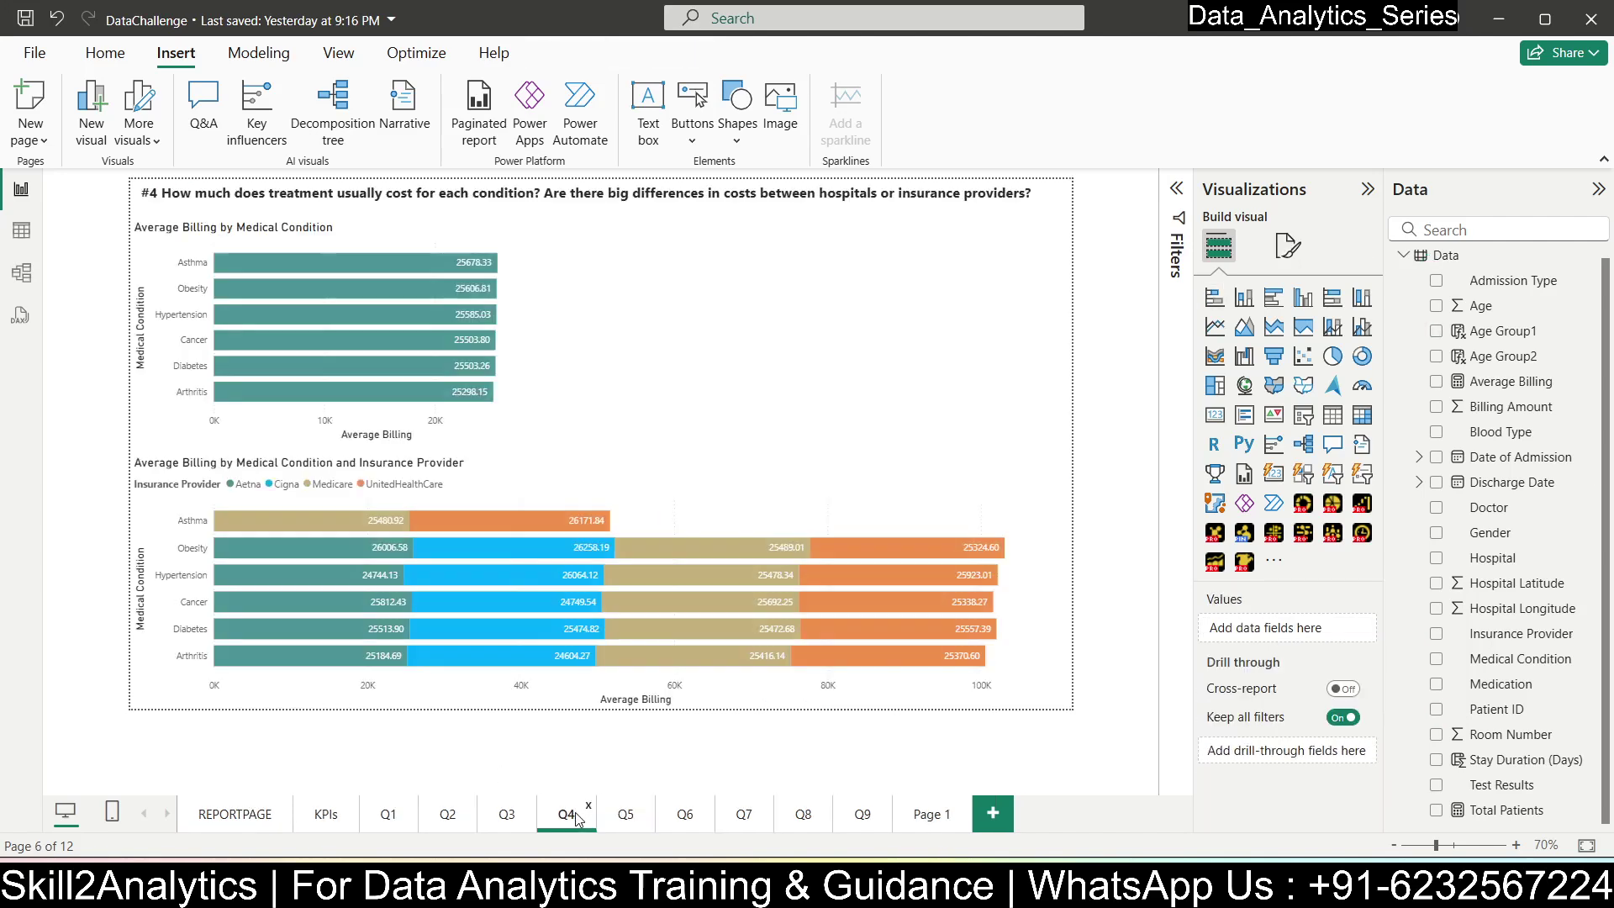
click(629, 814)
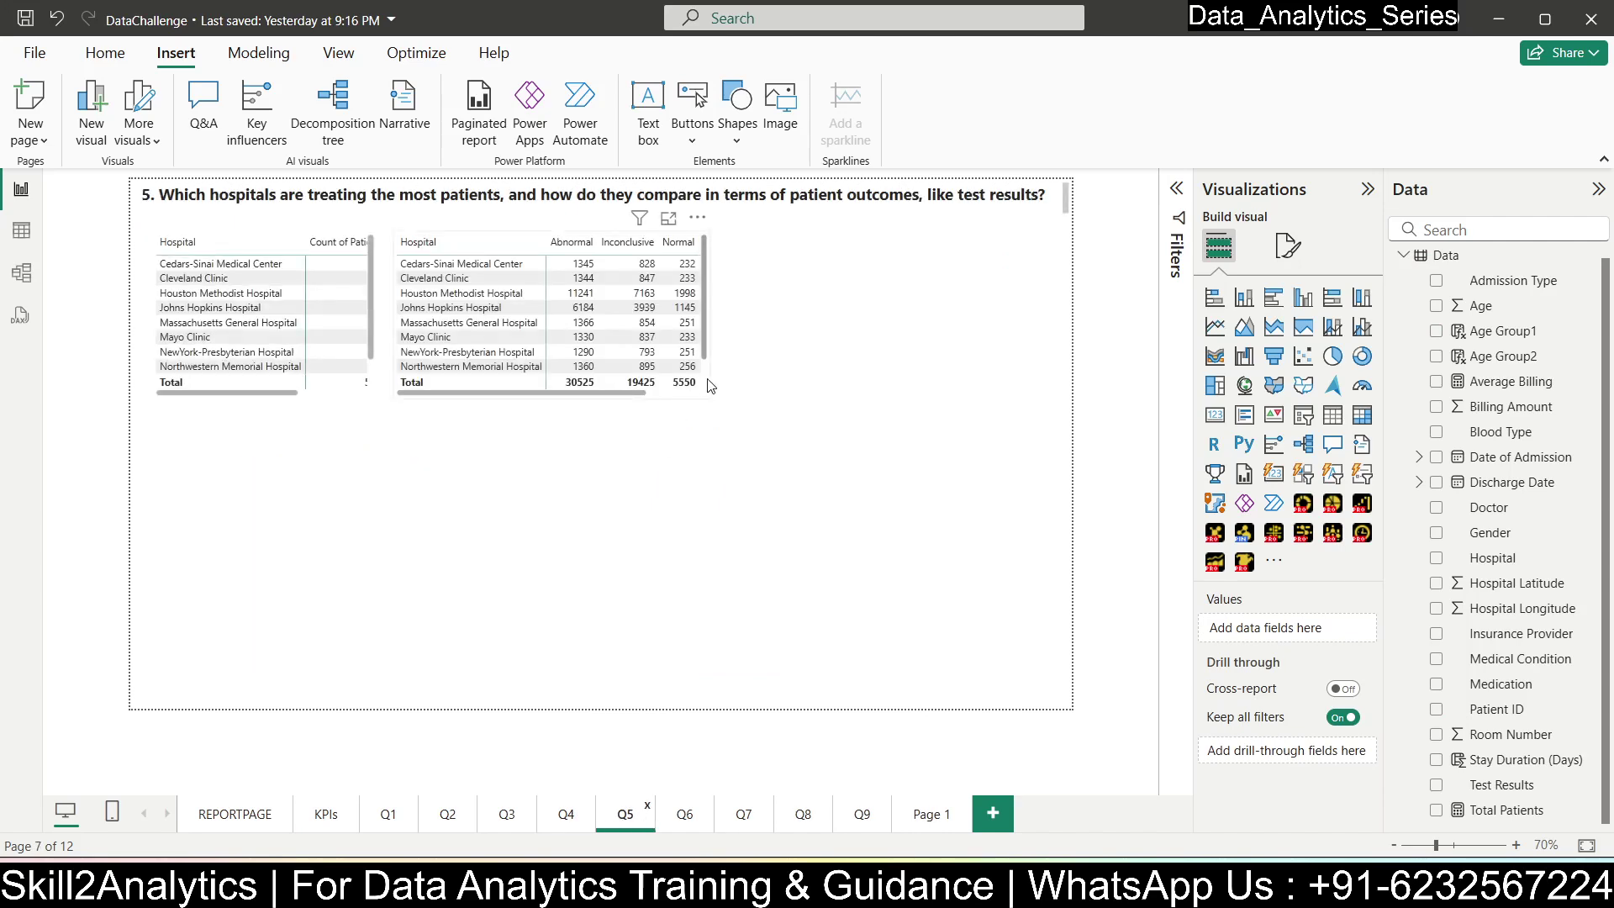
drag(706, 395, 767, 448)
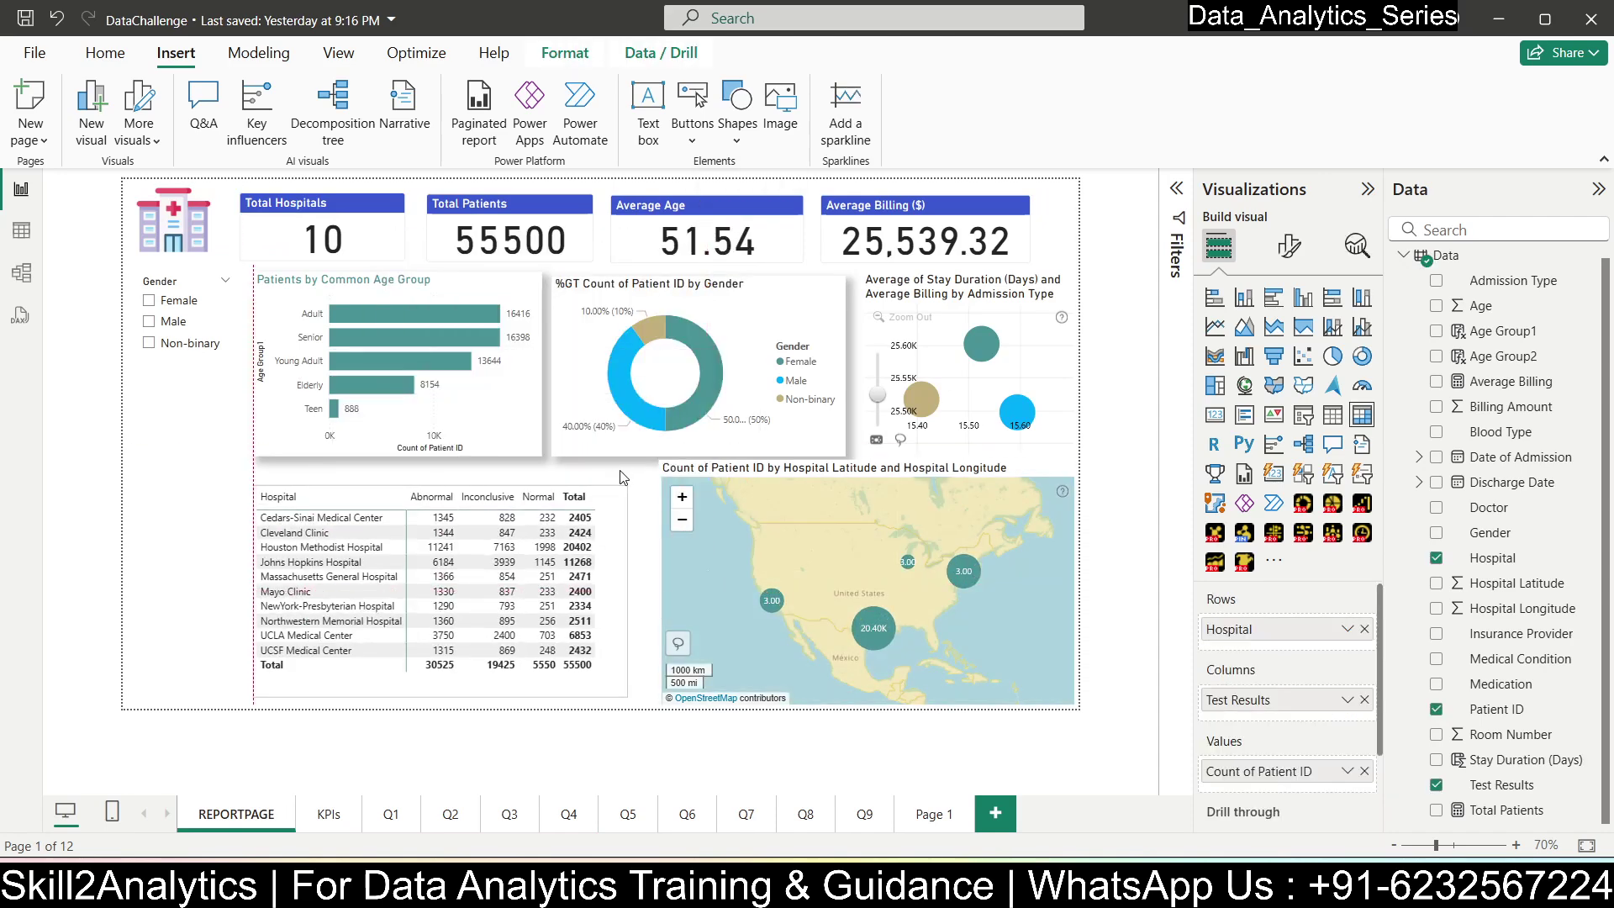
- Move the hospital matrix up, extend it to the page's lower edge beside the map, and lower the map's upper edge to align with it
drag(620, 470, 619, 461)
drag(624, 685, 649, 711)
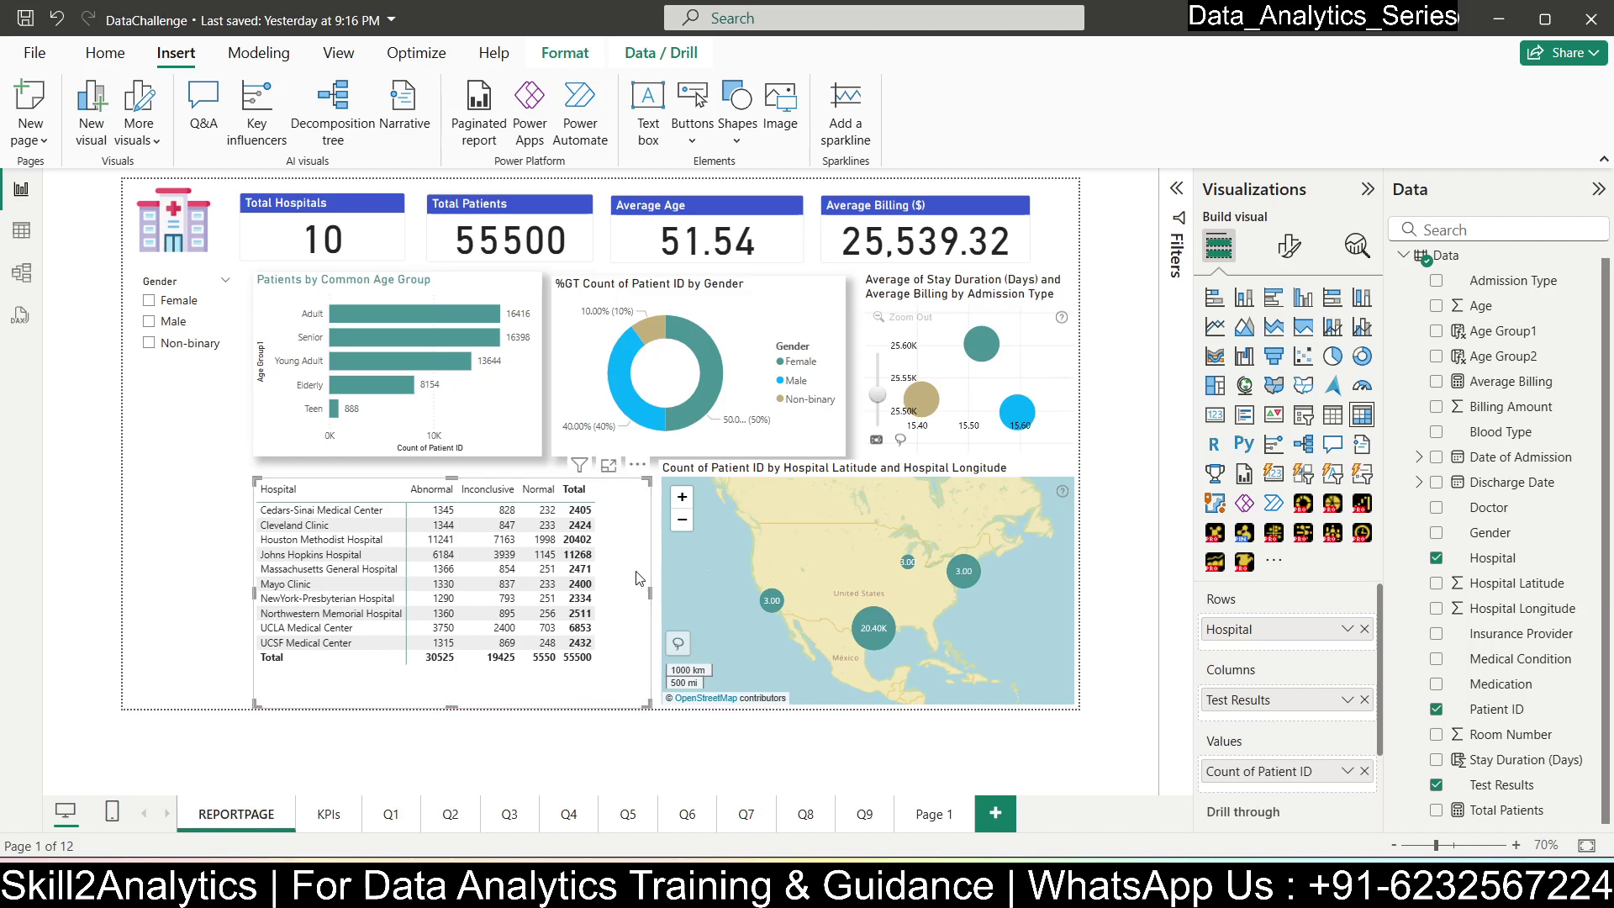
click(889, 470)
drag(869, 462, 871, 480)
- Set the hospital matrix's column header font size to 13
click(632, 517)
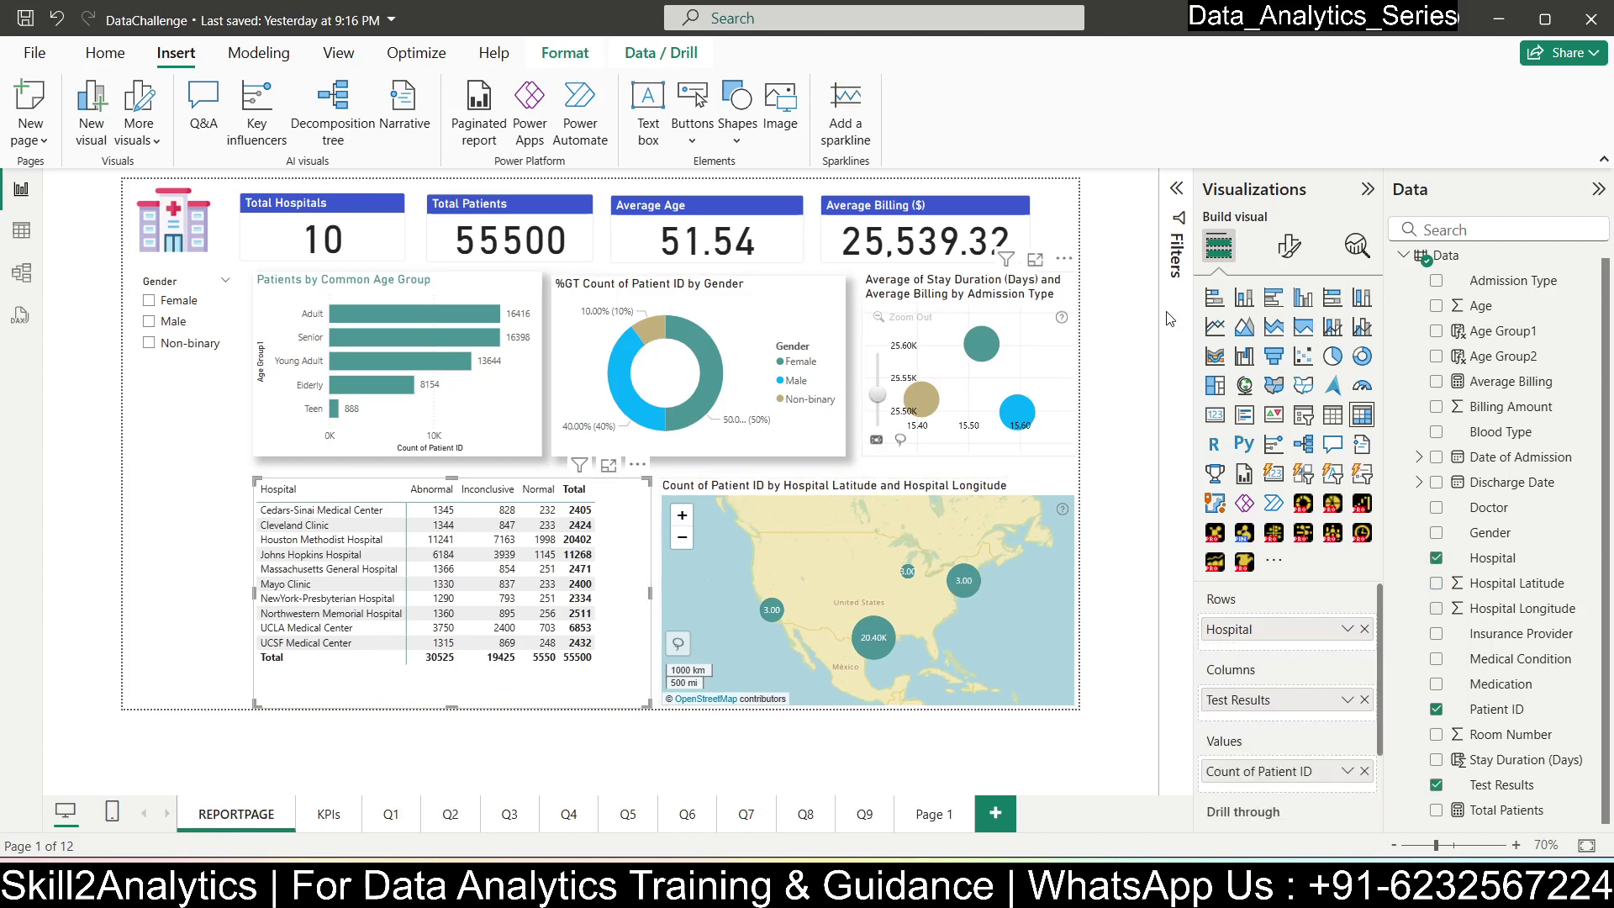
click(1289, 245)
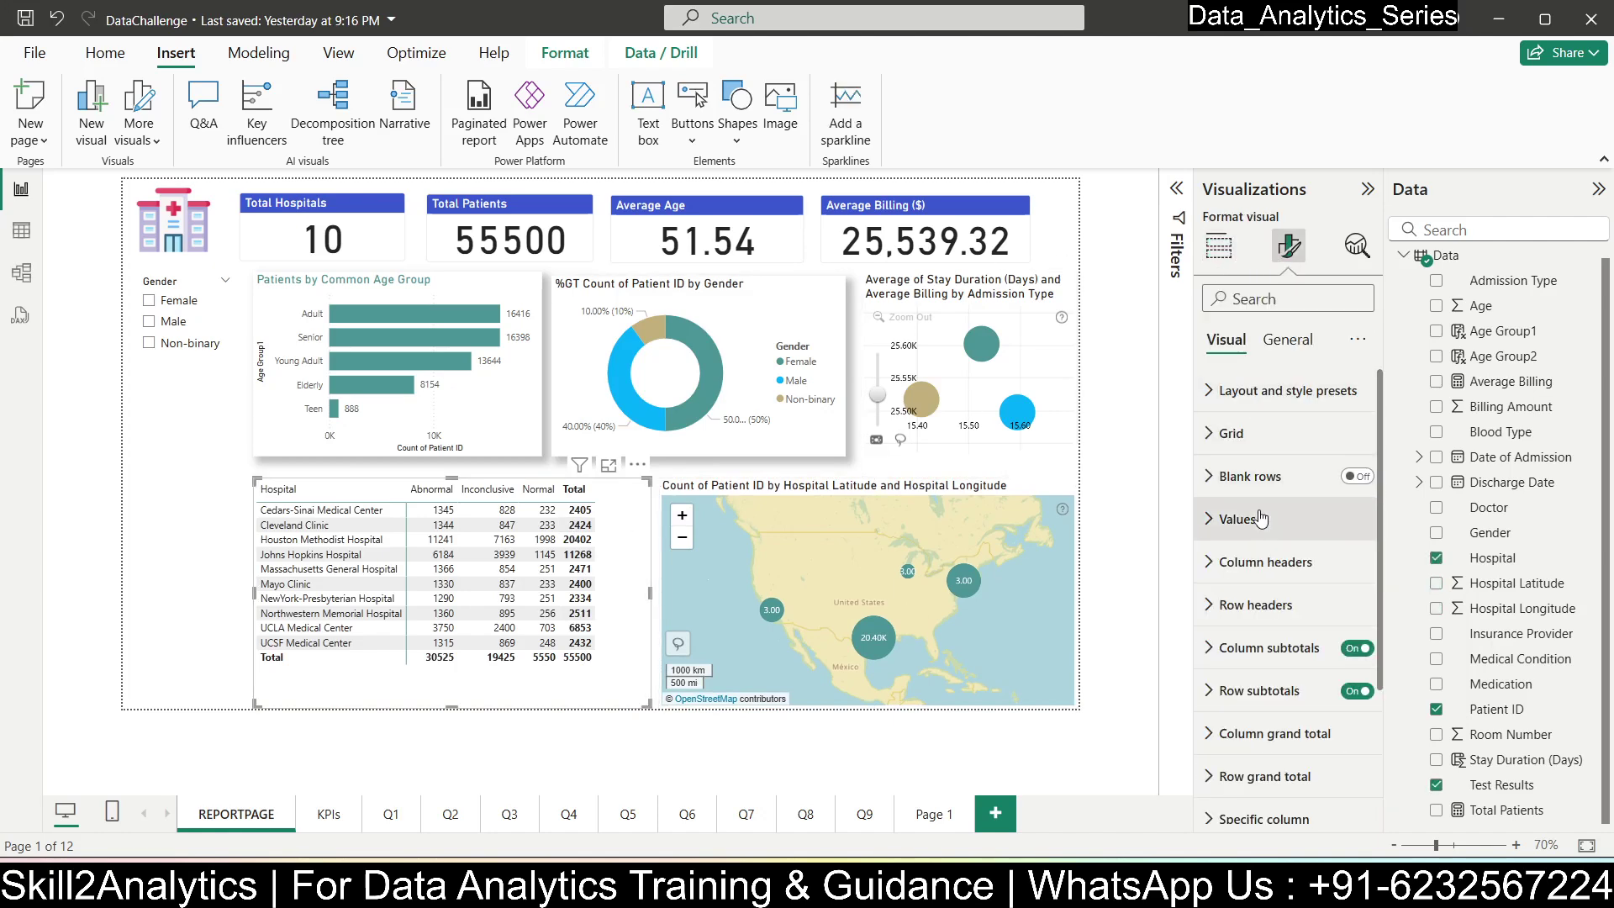
click(1258, 574)
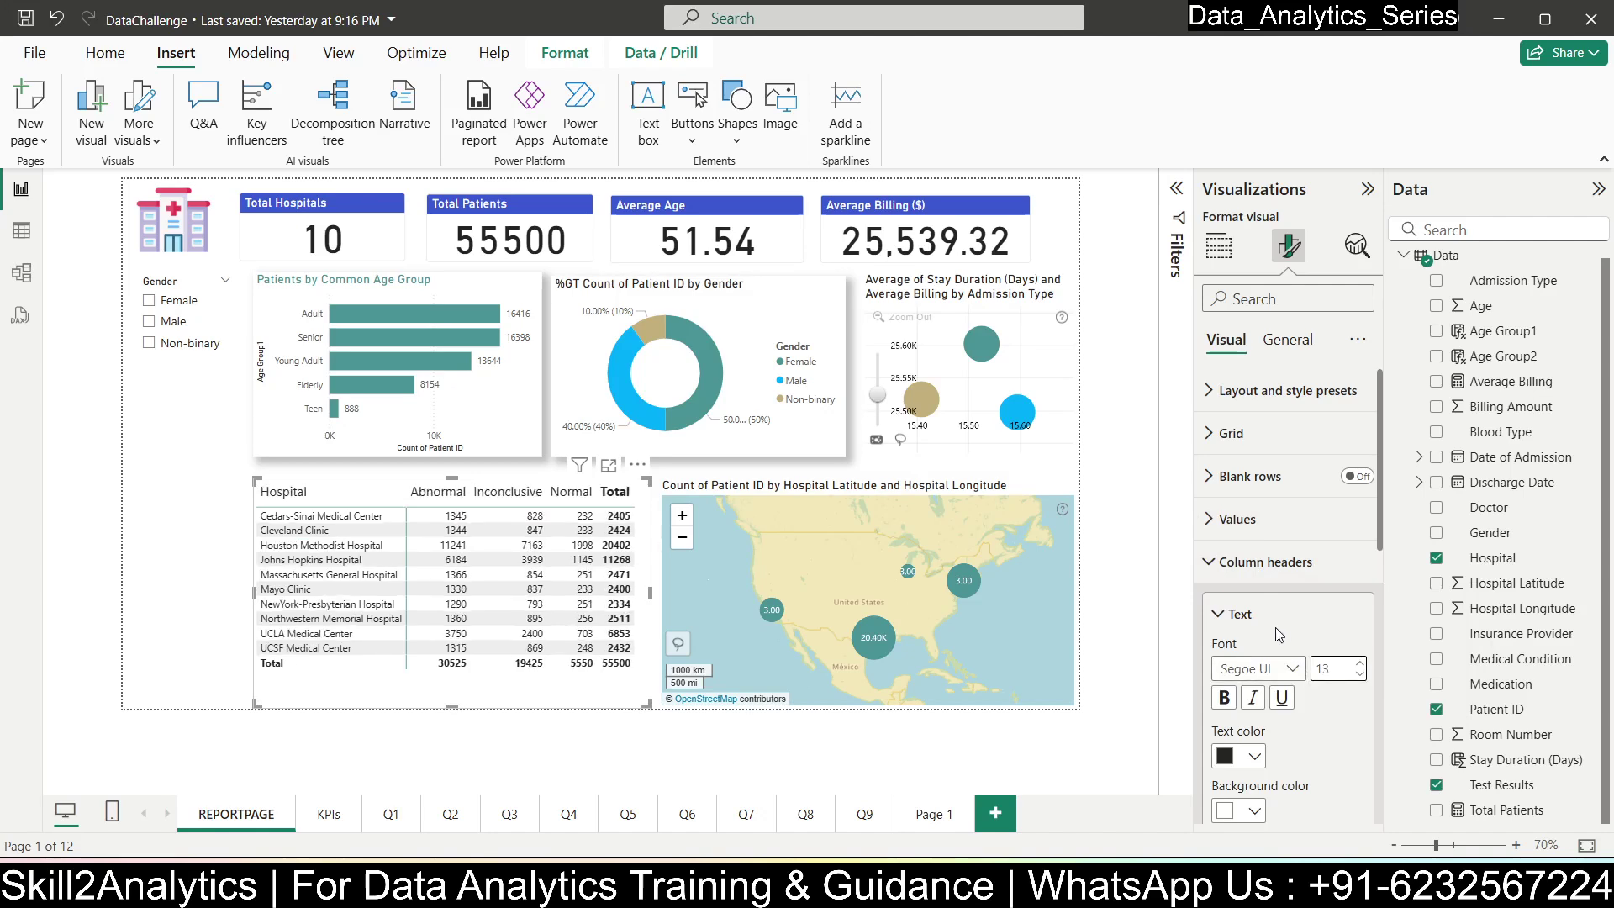
- Try a row header font size of 12 with a wider hospital matrix, and return to size 10 and the narrower width
click(1261, 561)
click(1257, 605)
scroll(1345, 580, down, 2)
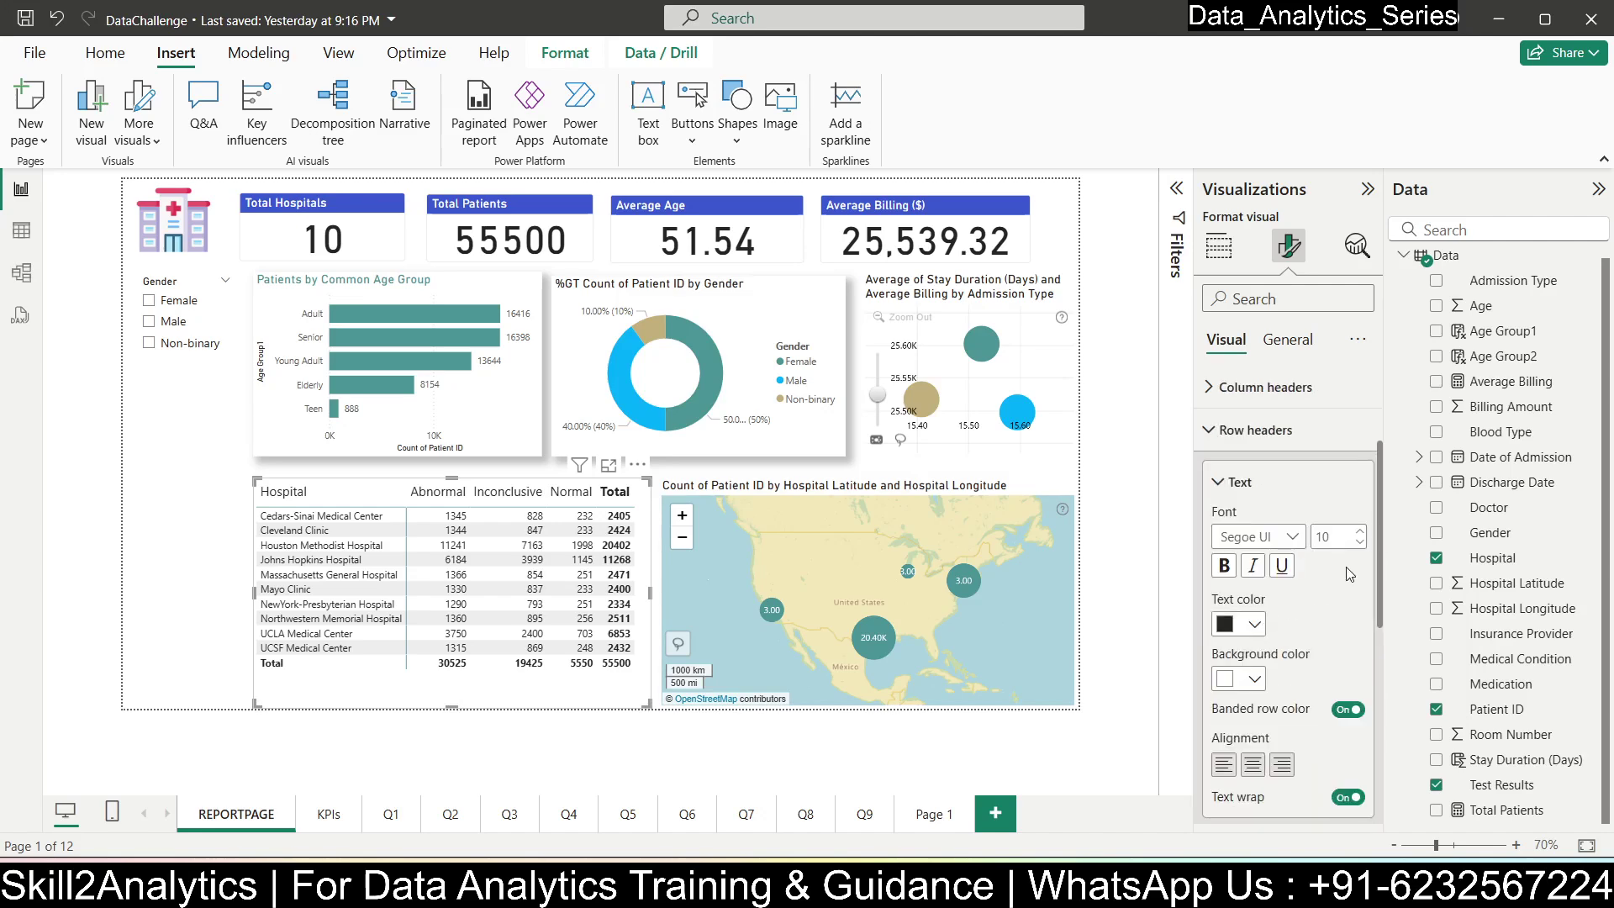
click(1361, 533)
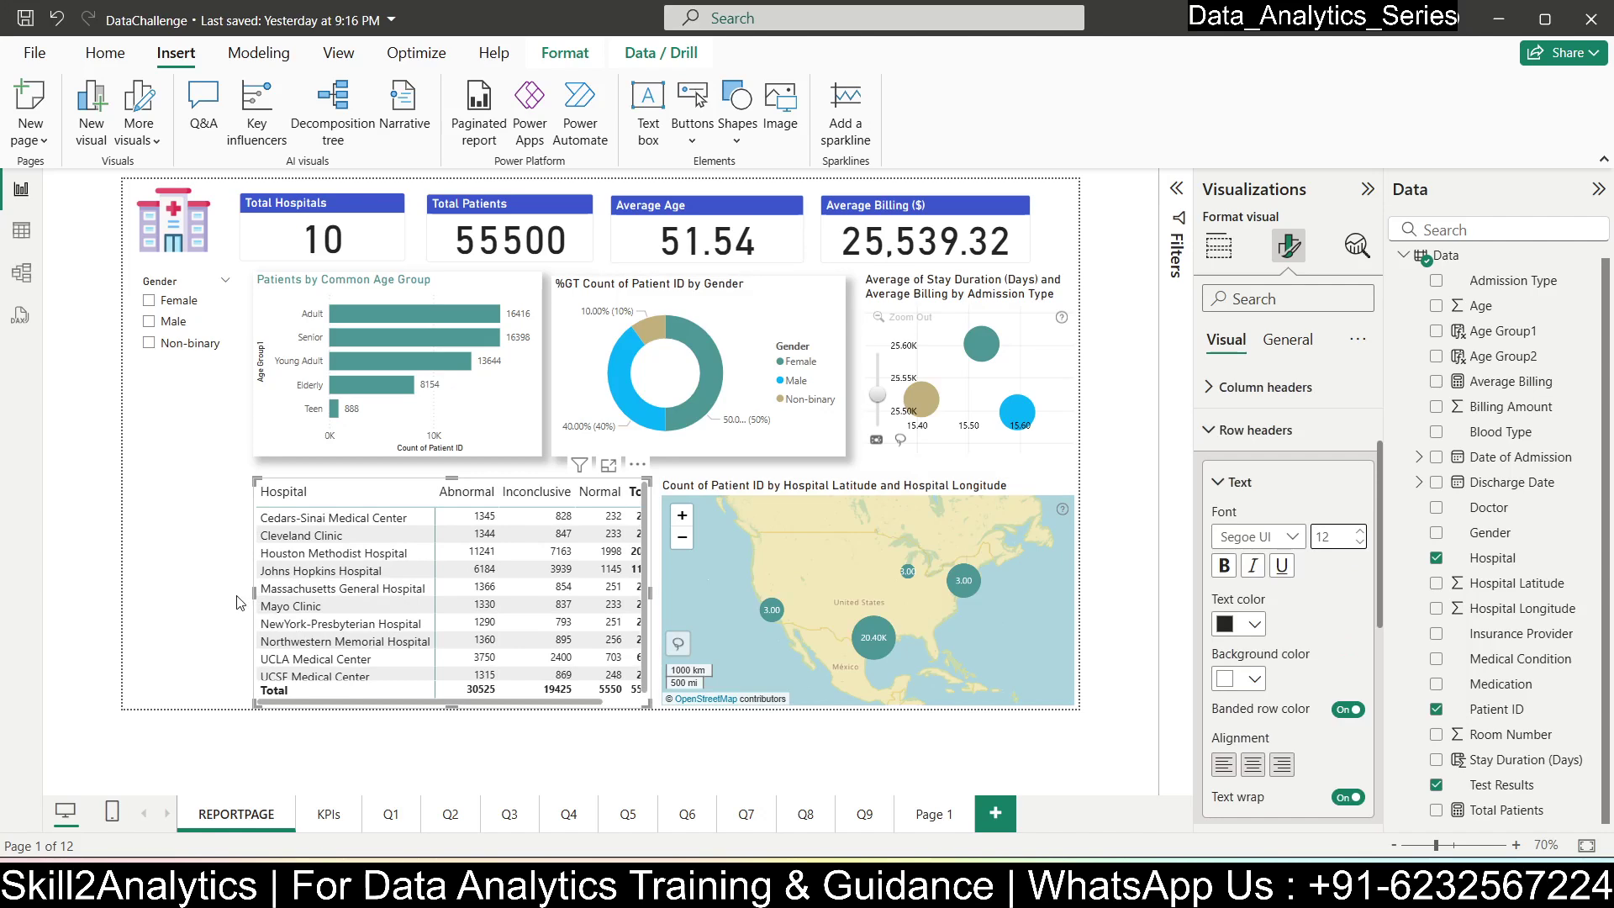
drag(241, 602, 228, 605)
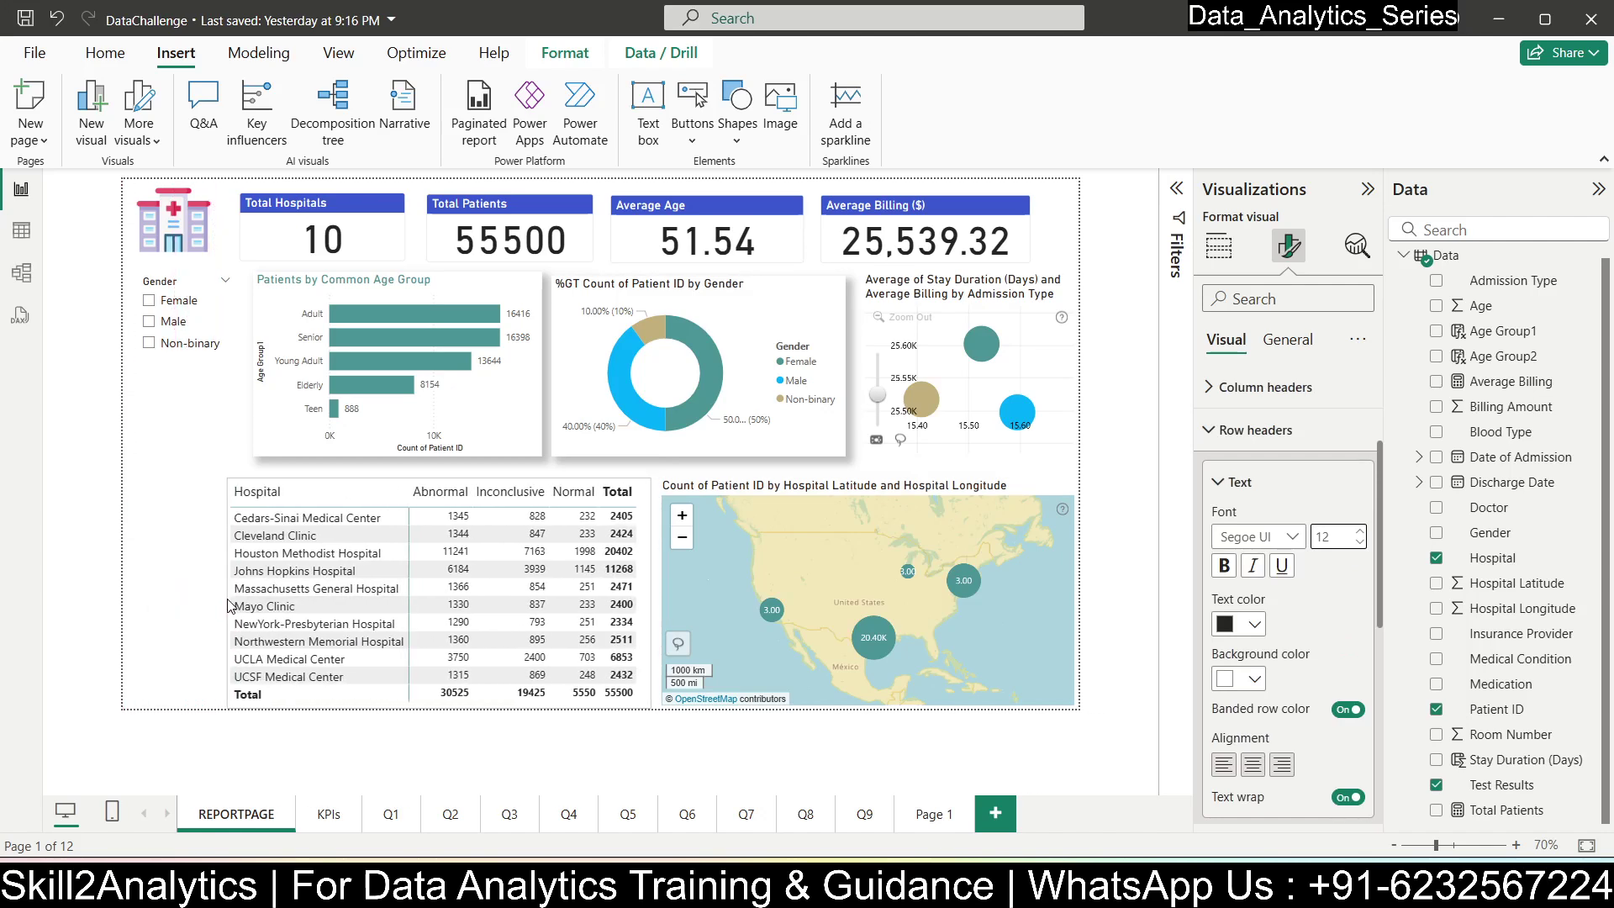
click(1358, 543)
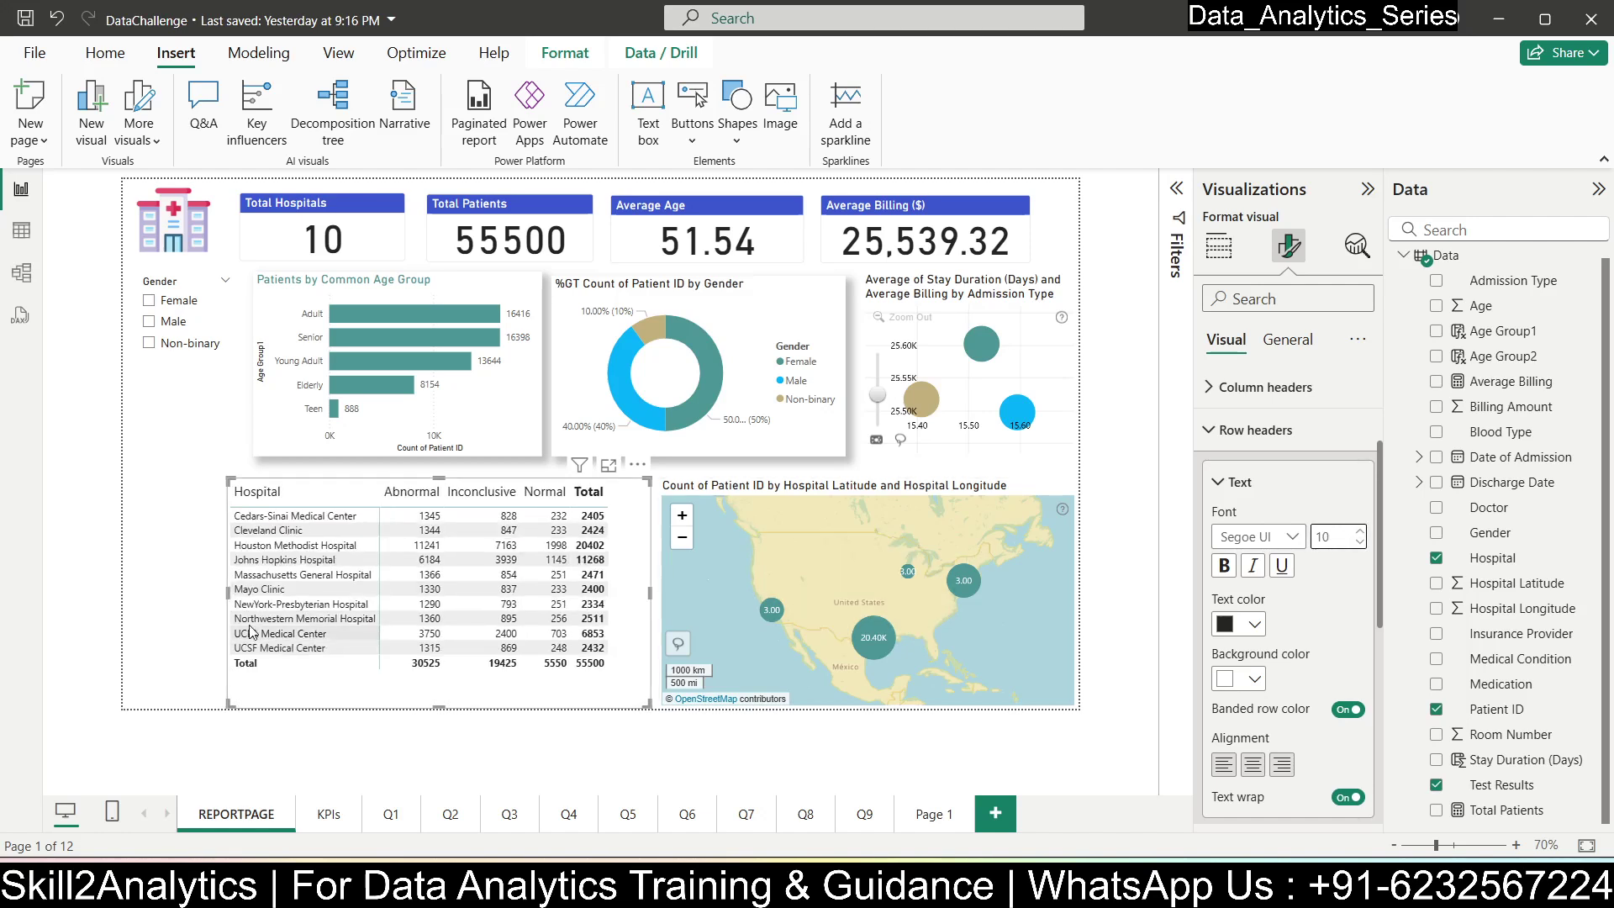
drag(229, 599, 250, 597)
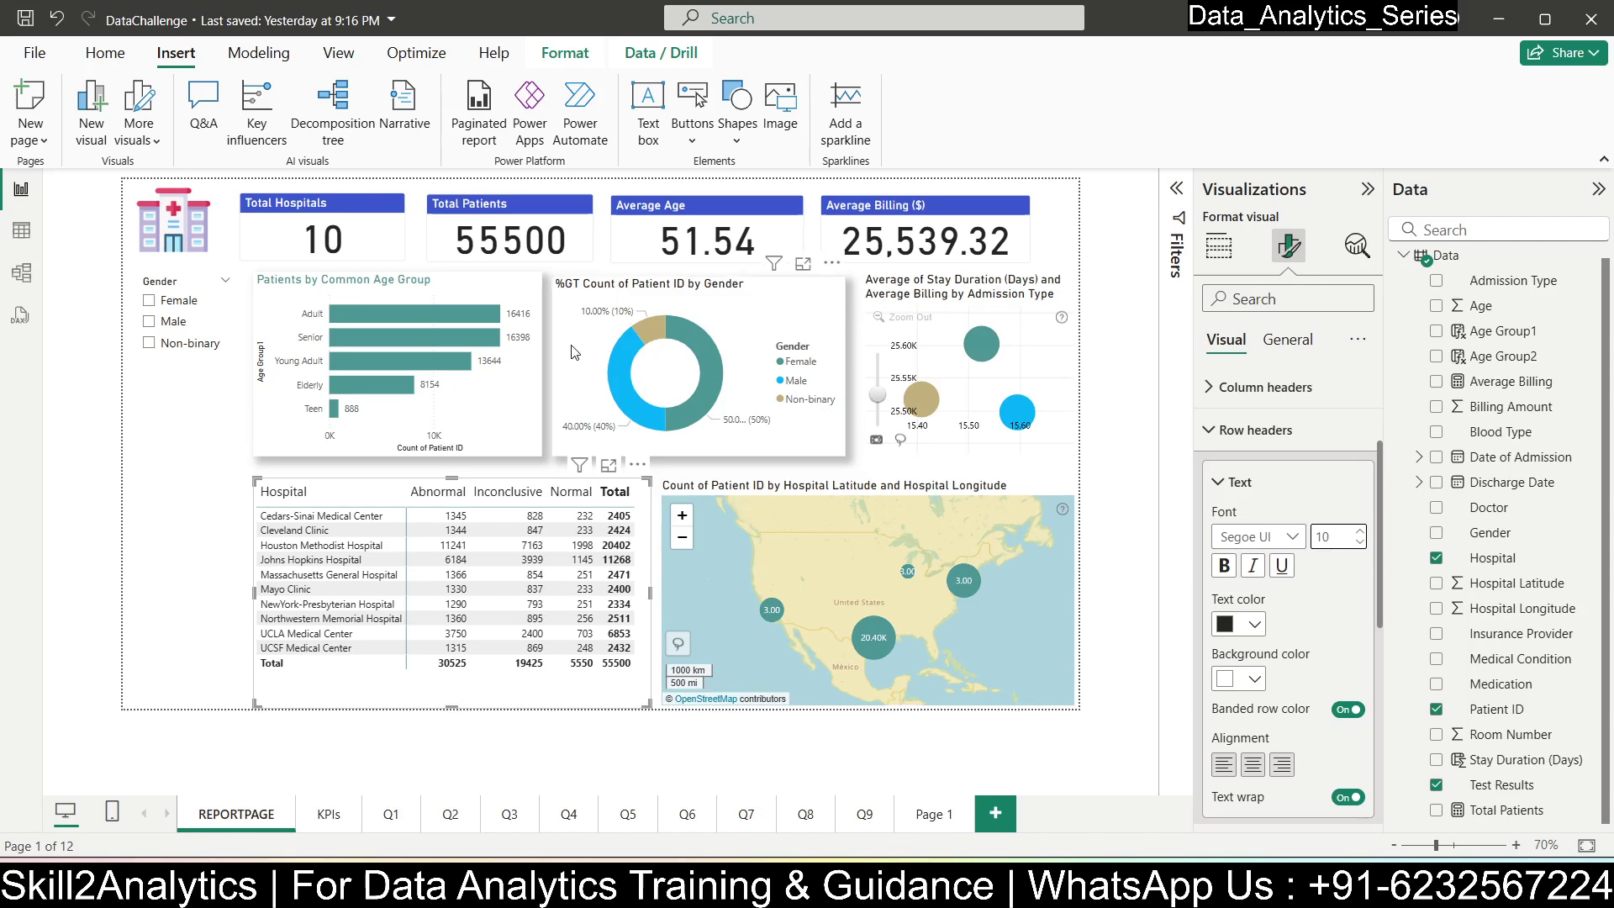
- Add a Medical Condition slicer, place it directly below the Gender slicer, and shorten it to fit its list
click(186, 470)
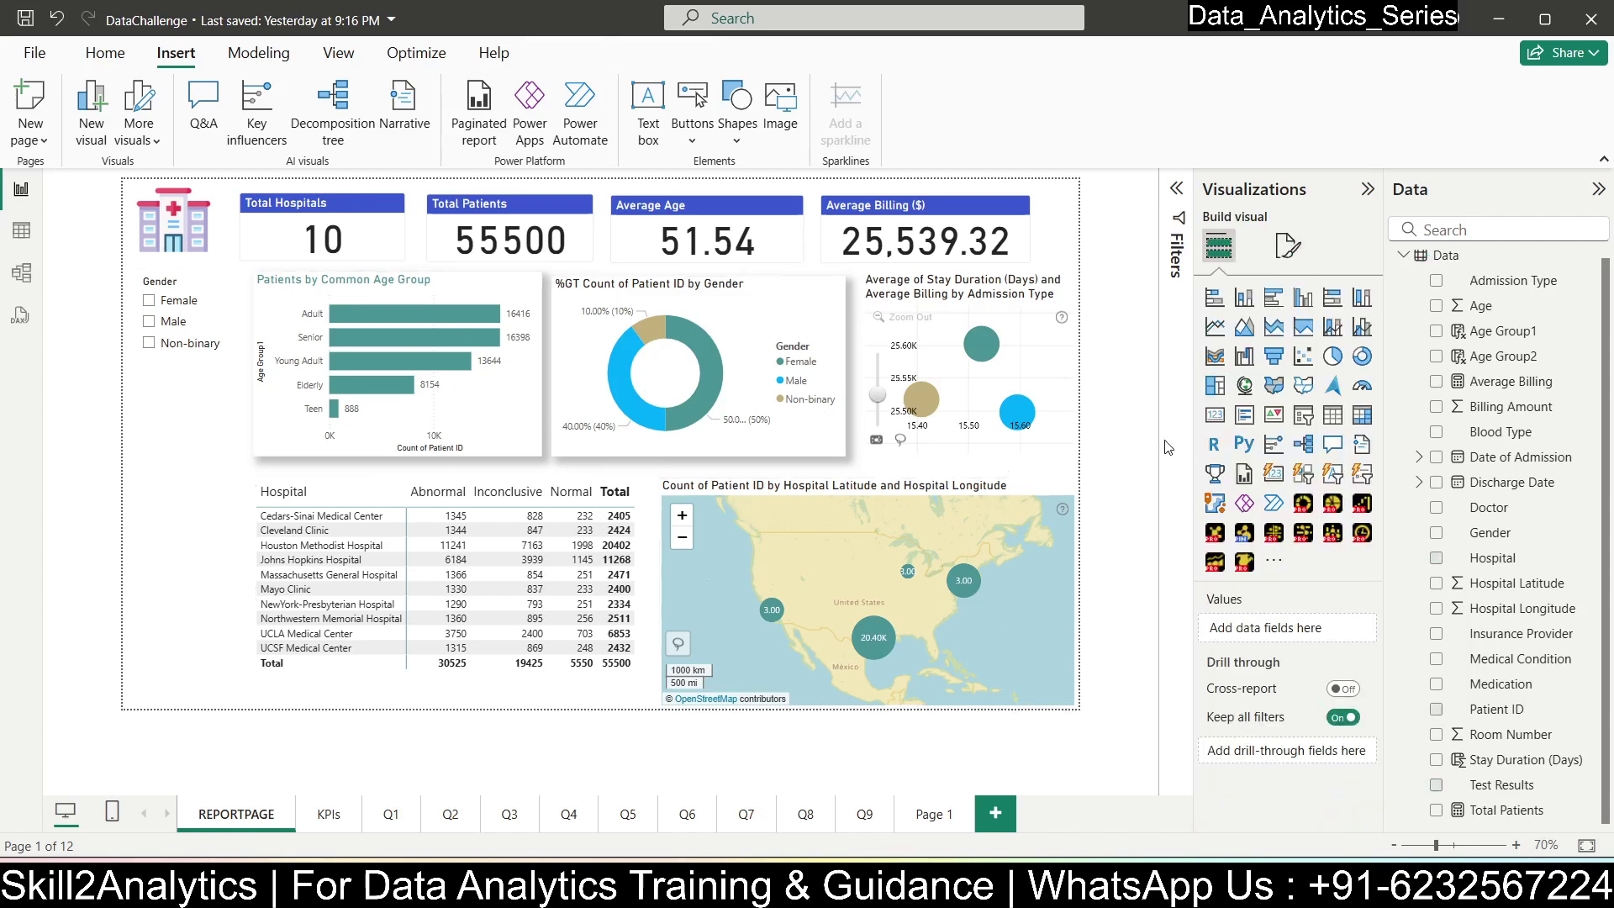
click(1304, 416)
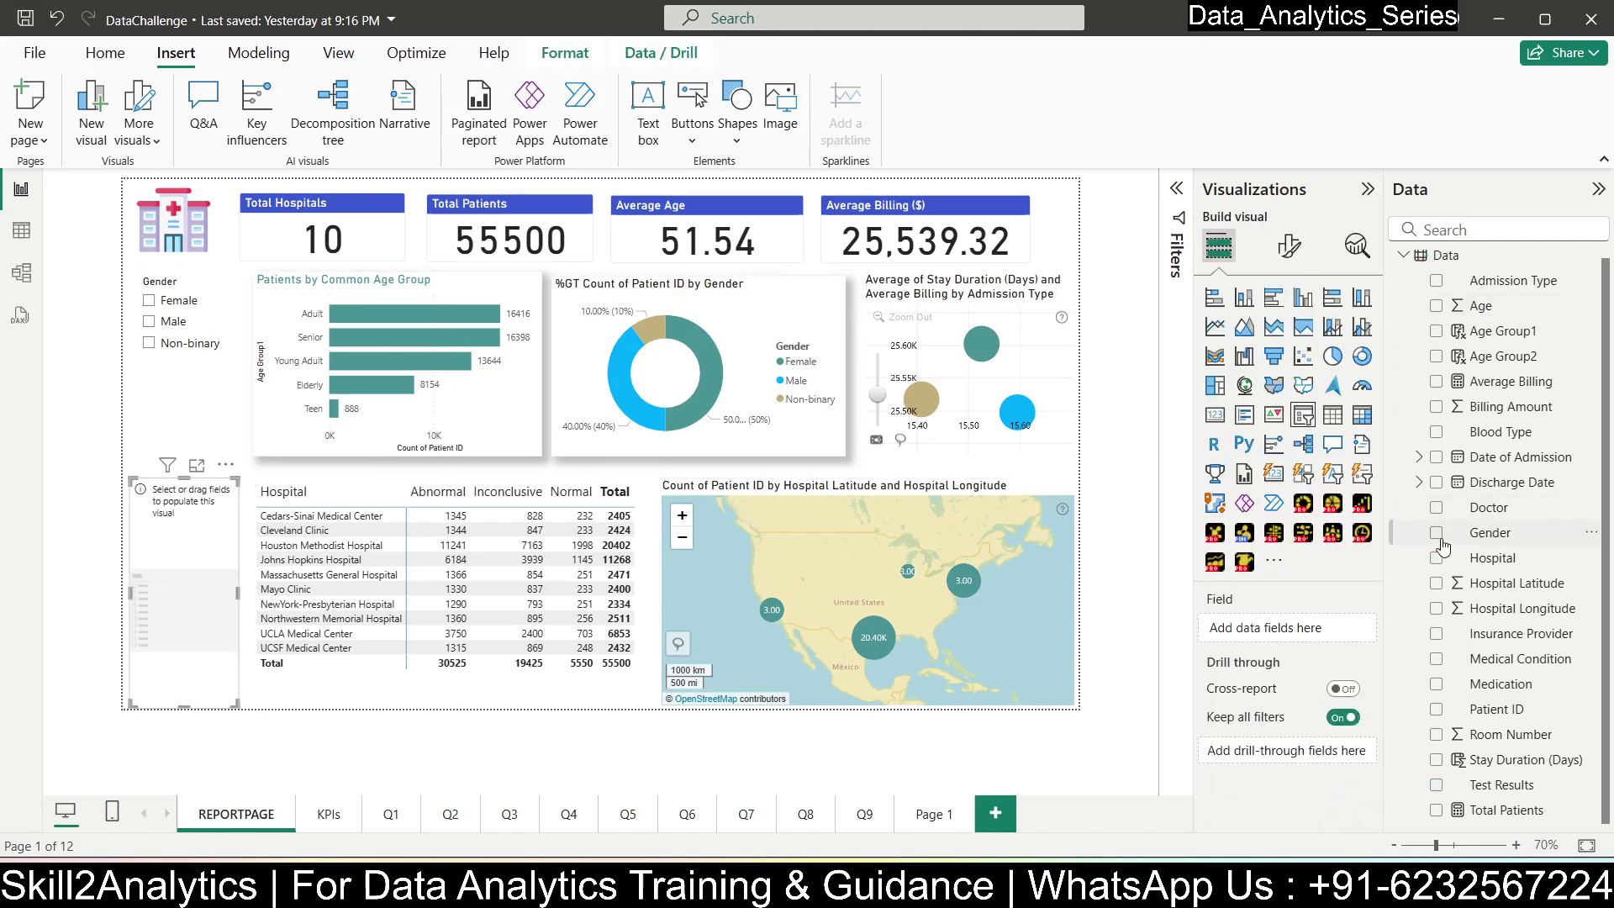
click(1436, 511)
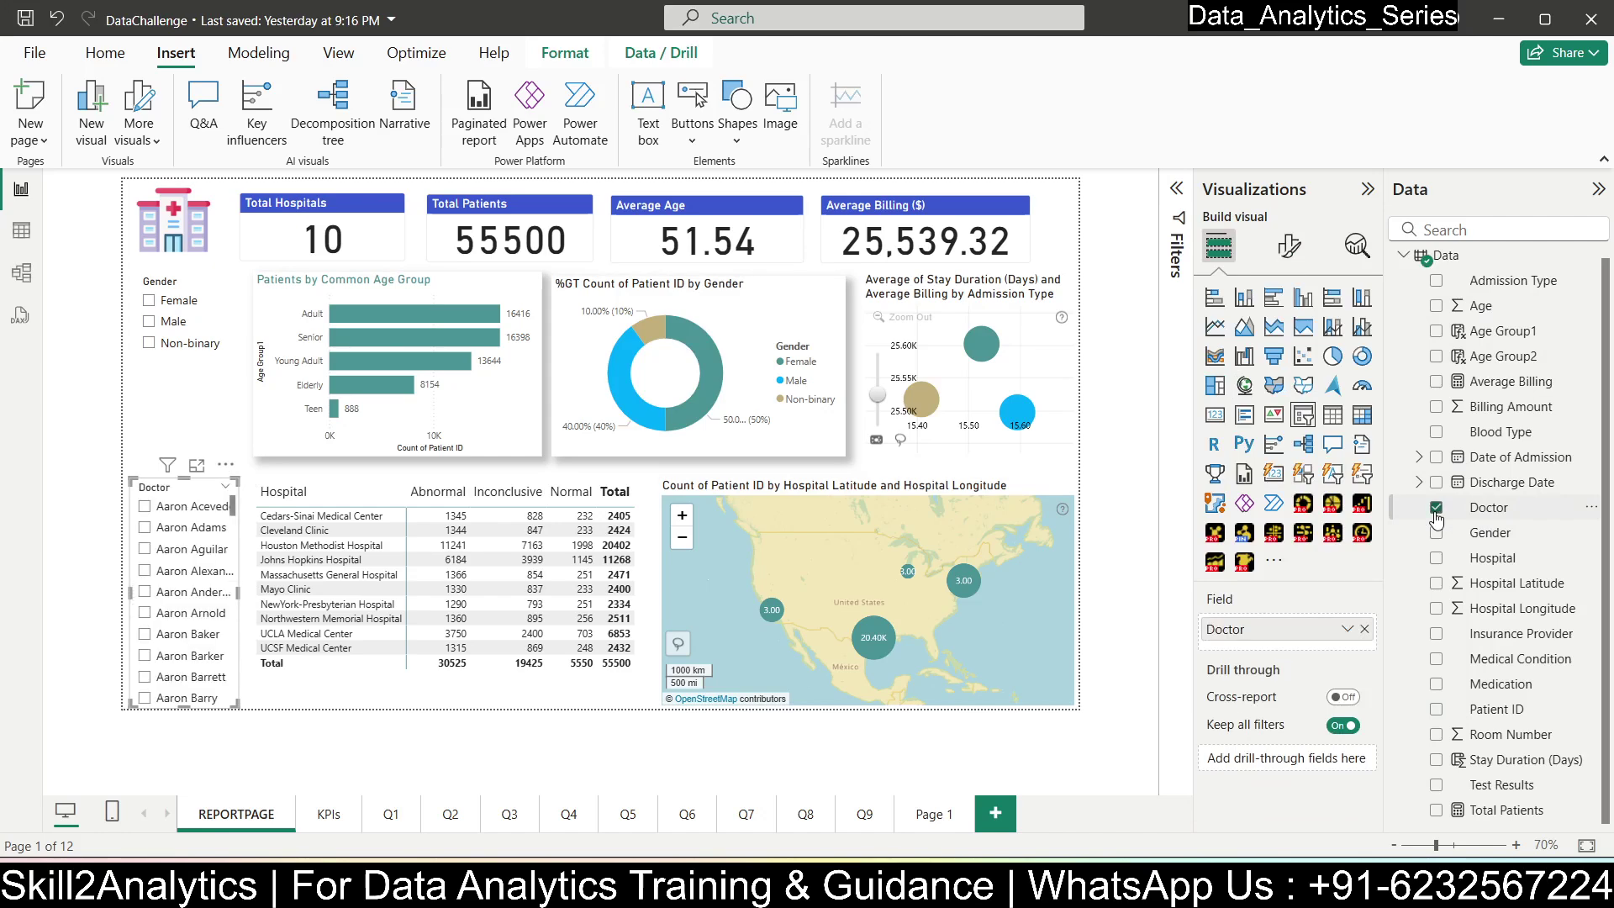
click(1436, 509)
click(1437, 559)
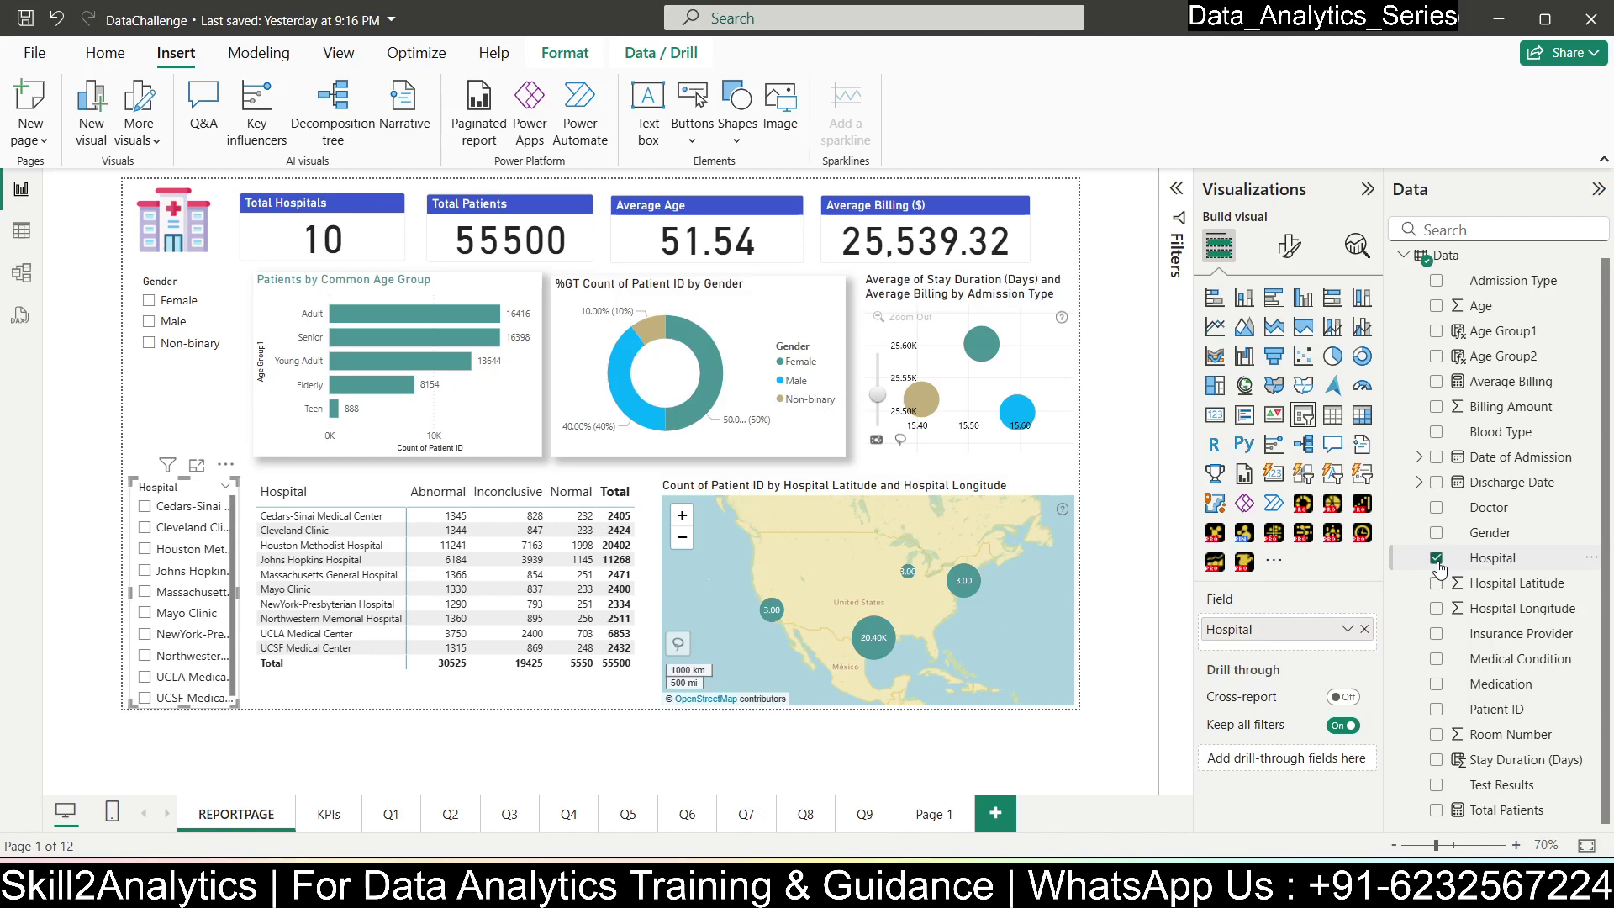
click(1436, 559)
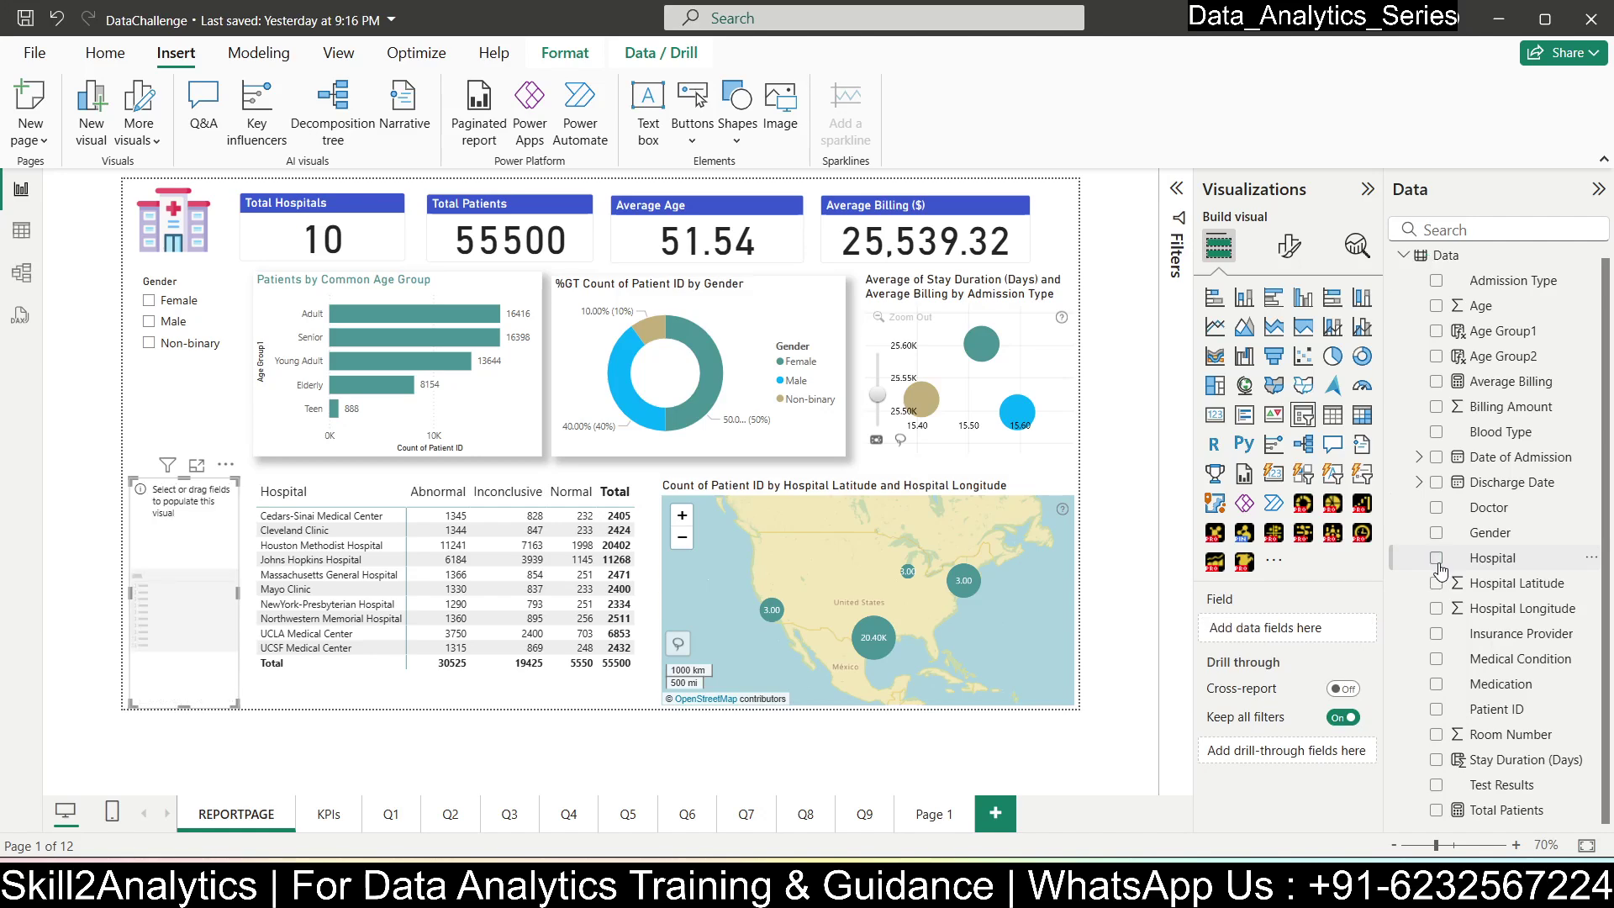
click(1436, 660)
drag(157, 492, 163, 386)
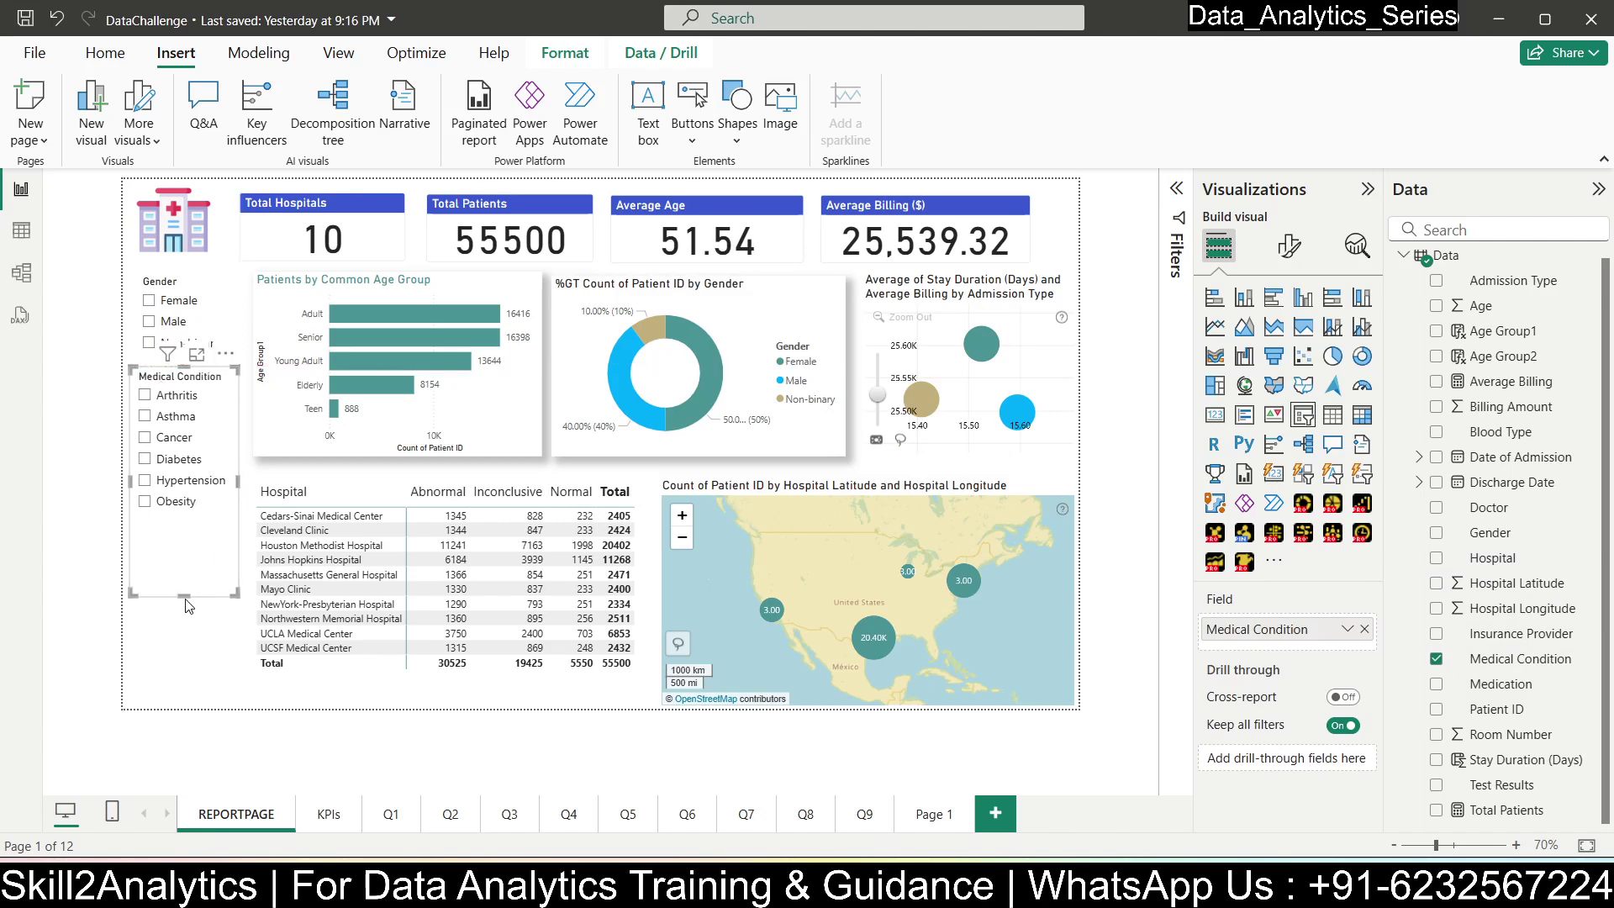
drag(183, 593, 184, 521)
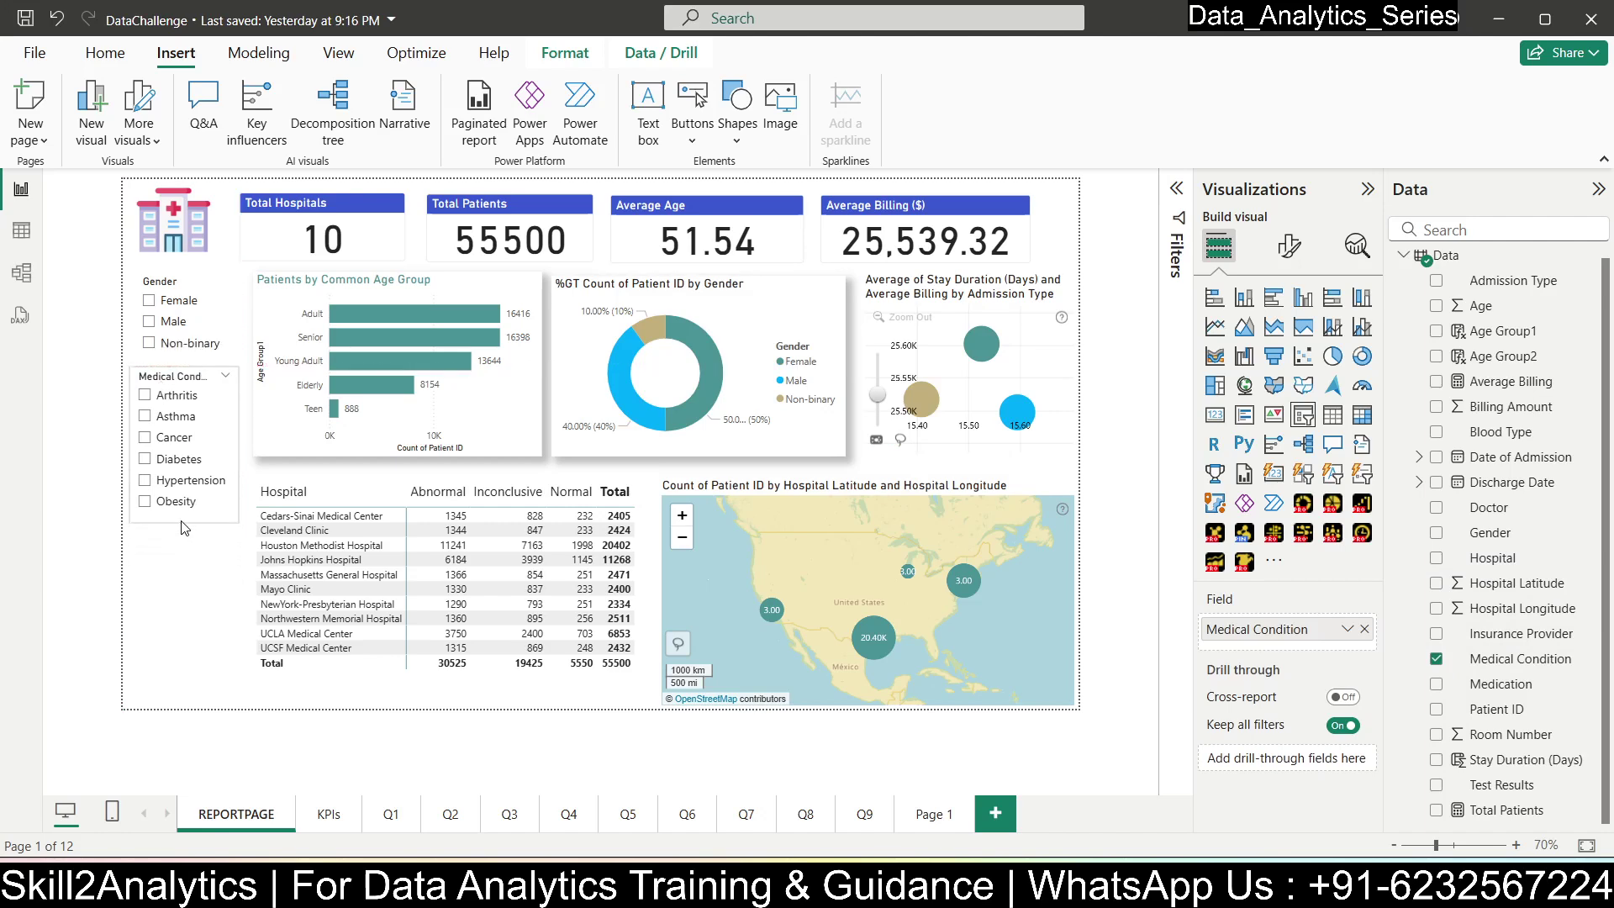
- Add a Medication slicer below the Medical Condition slicer and shorten it to fit its list
click(147, 613)
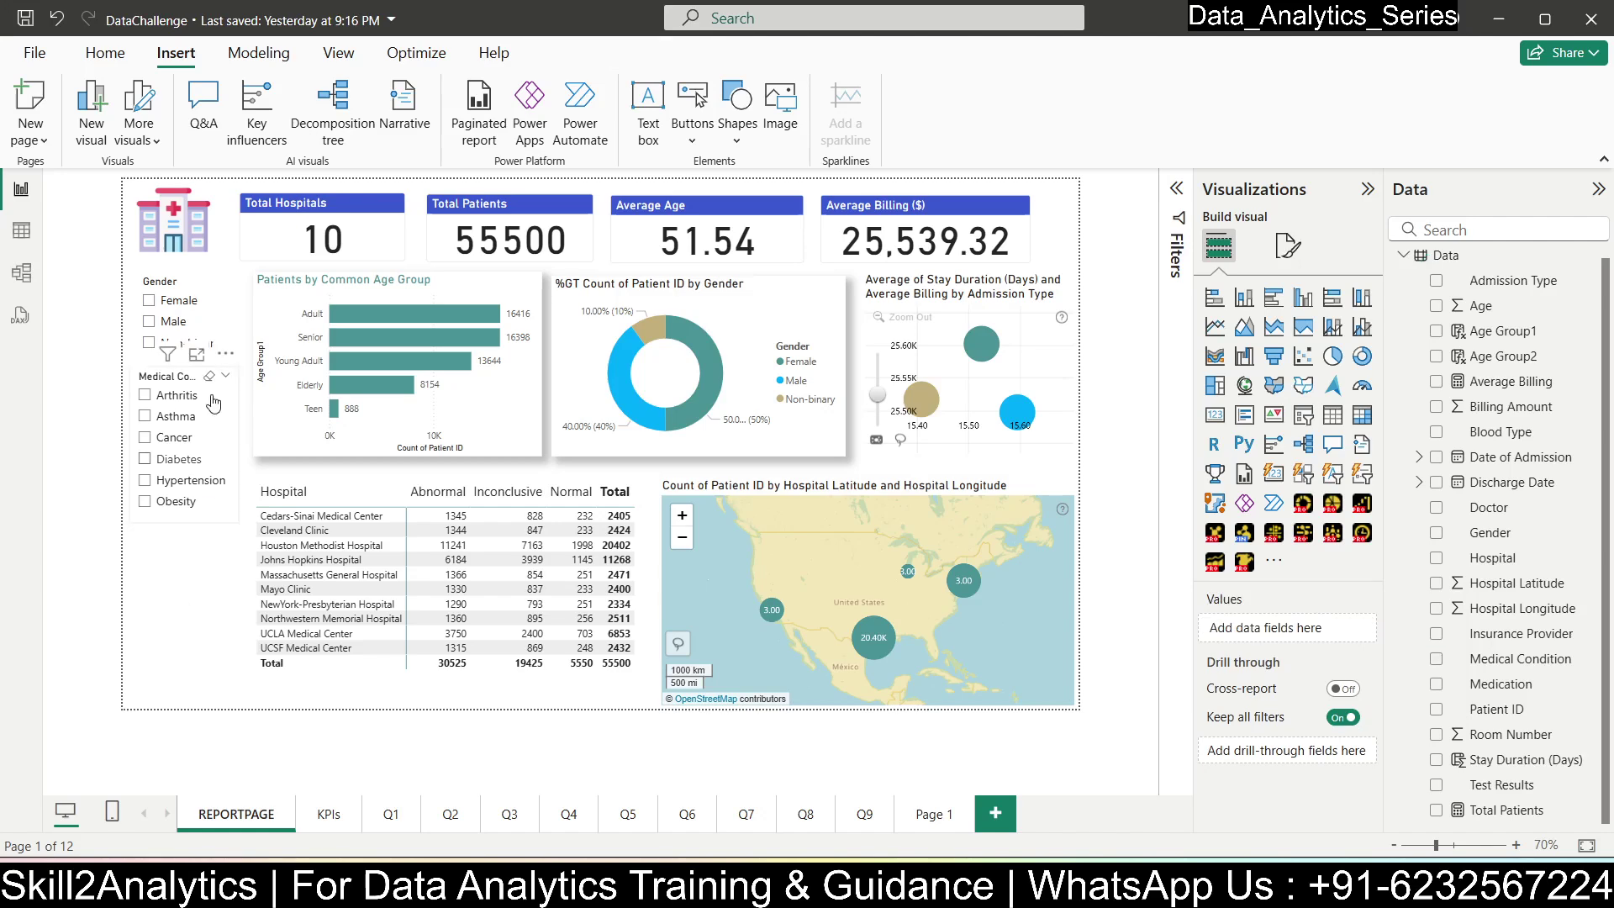
click(1304, 415)
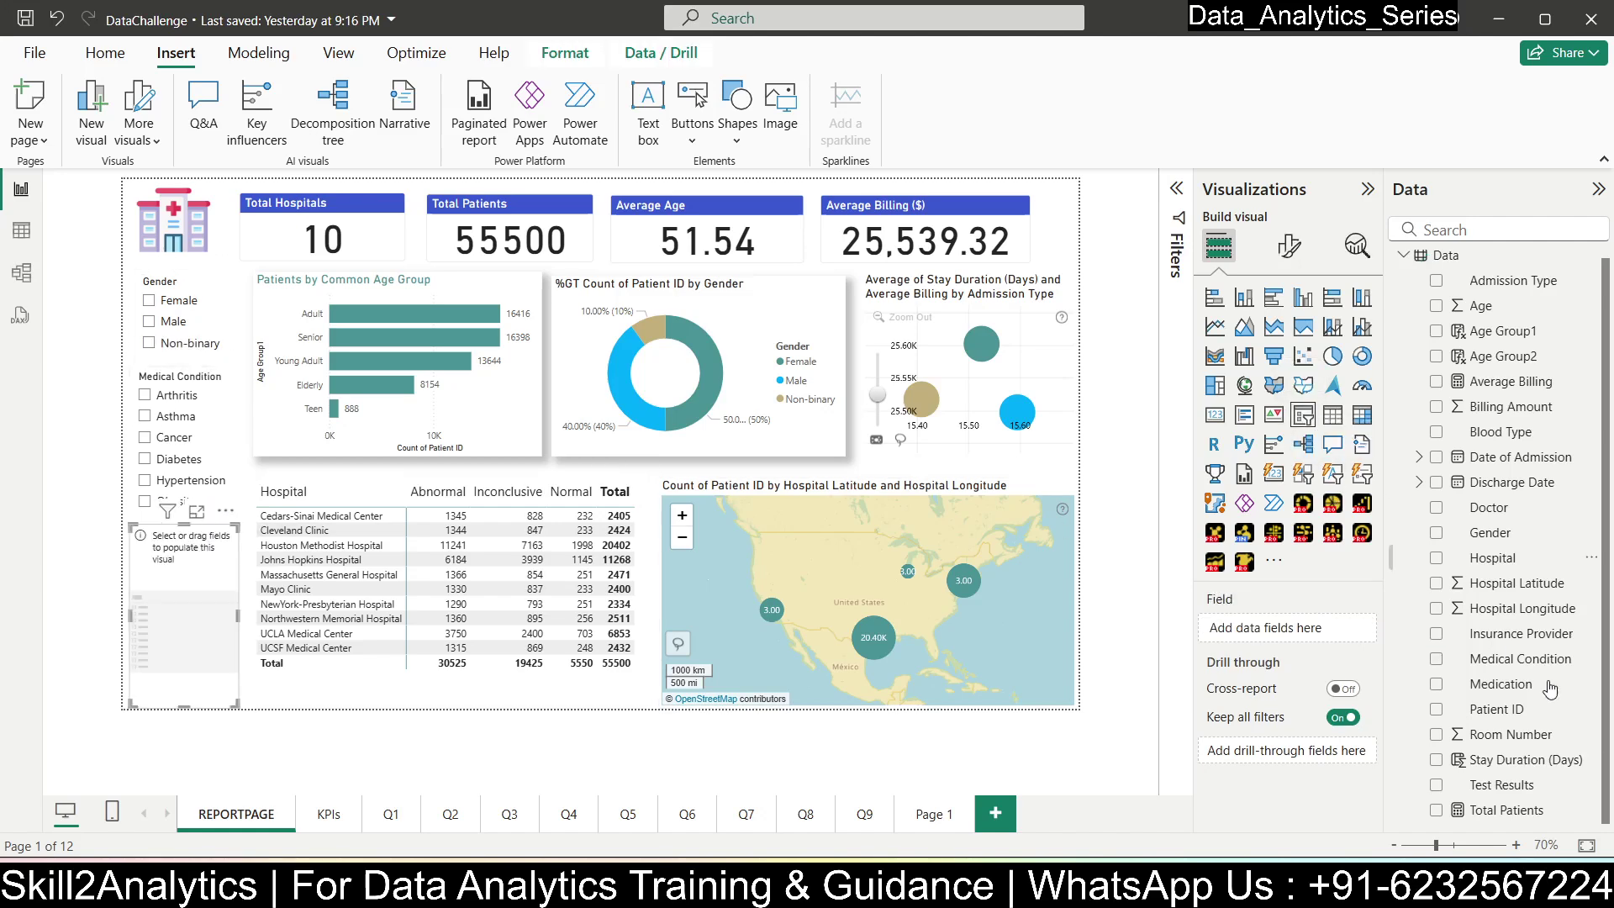
click(1437, 785)
click(1436, 786)
click(1436, 685)
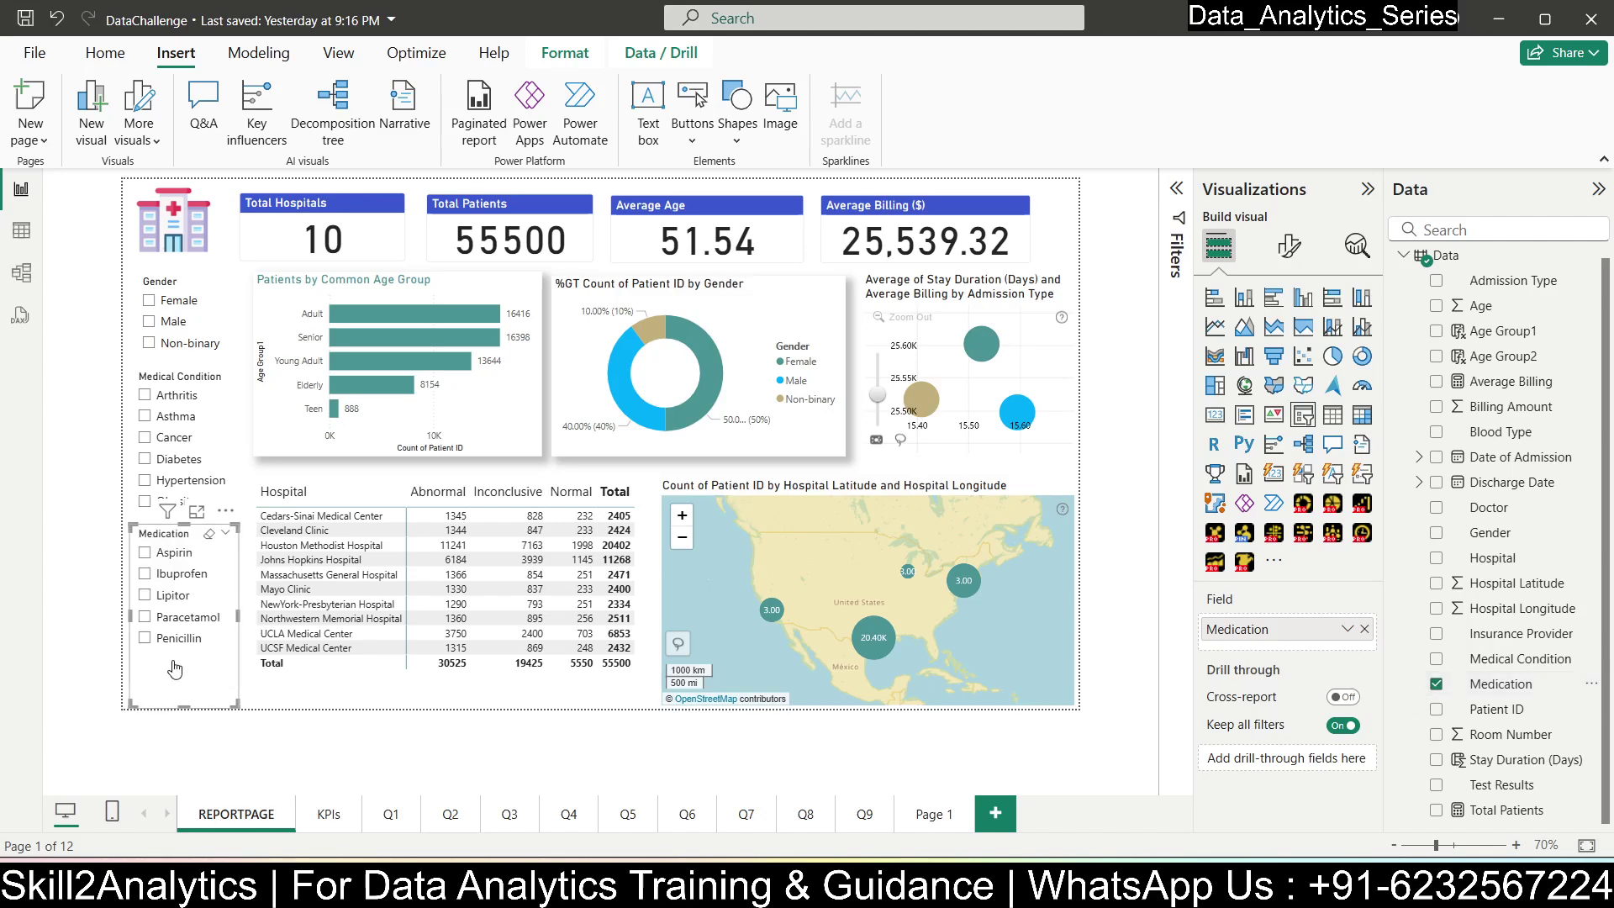
drag(186, 703, 187, 667)
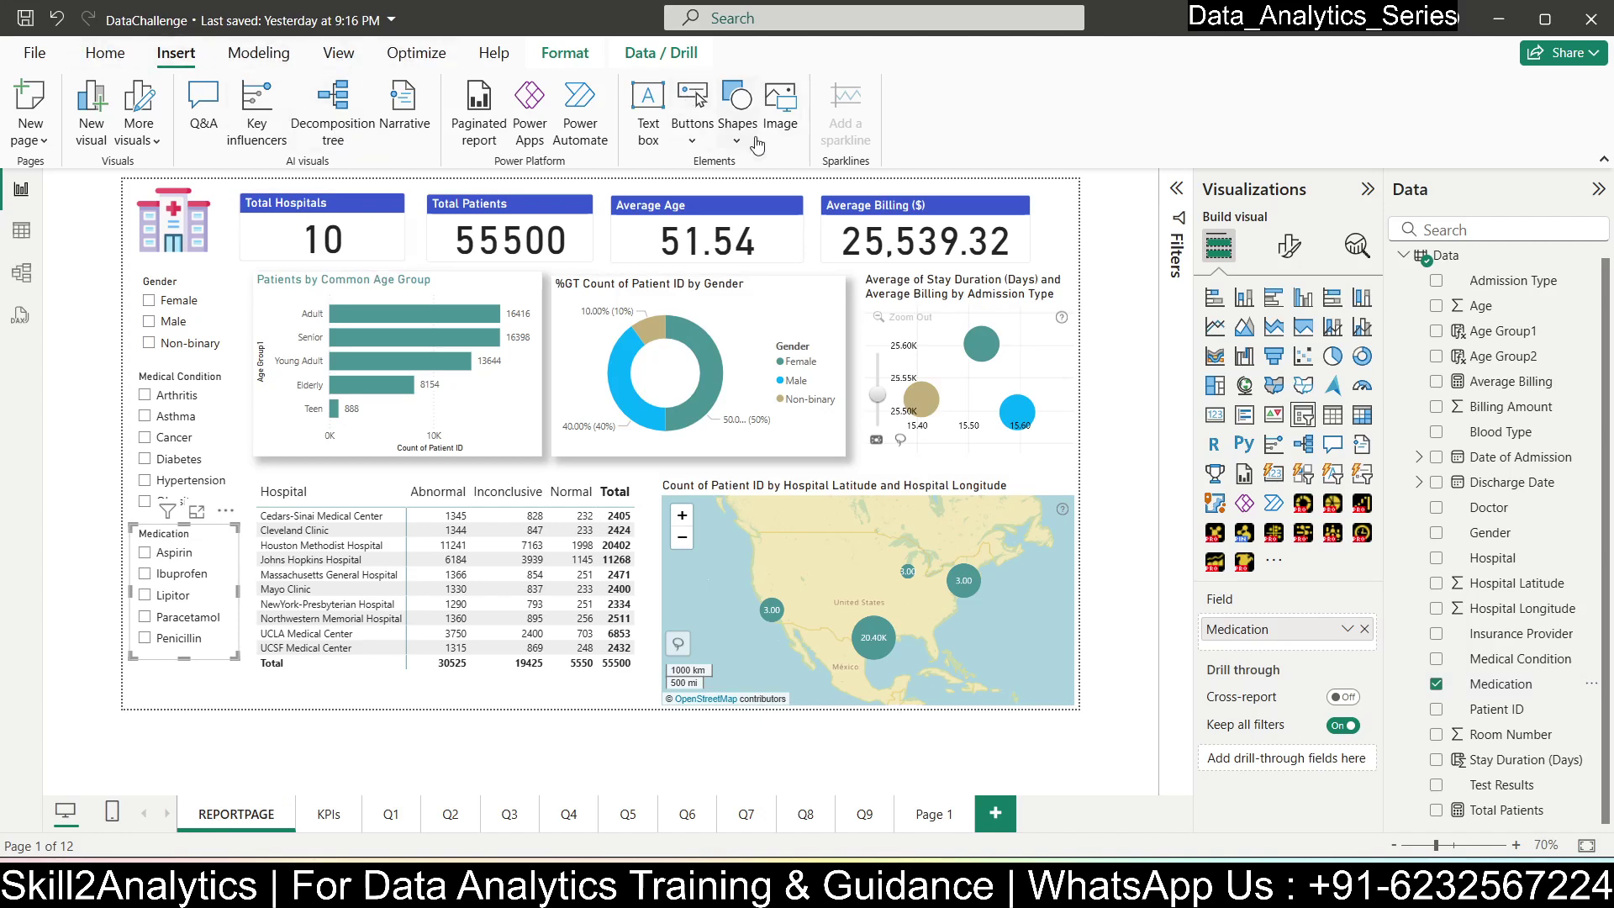
- Insert a Clear all slicers button and fit it directly below the Medication slicer
click(692, 126)
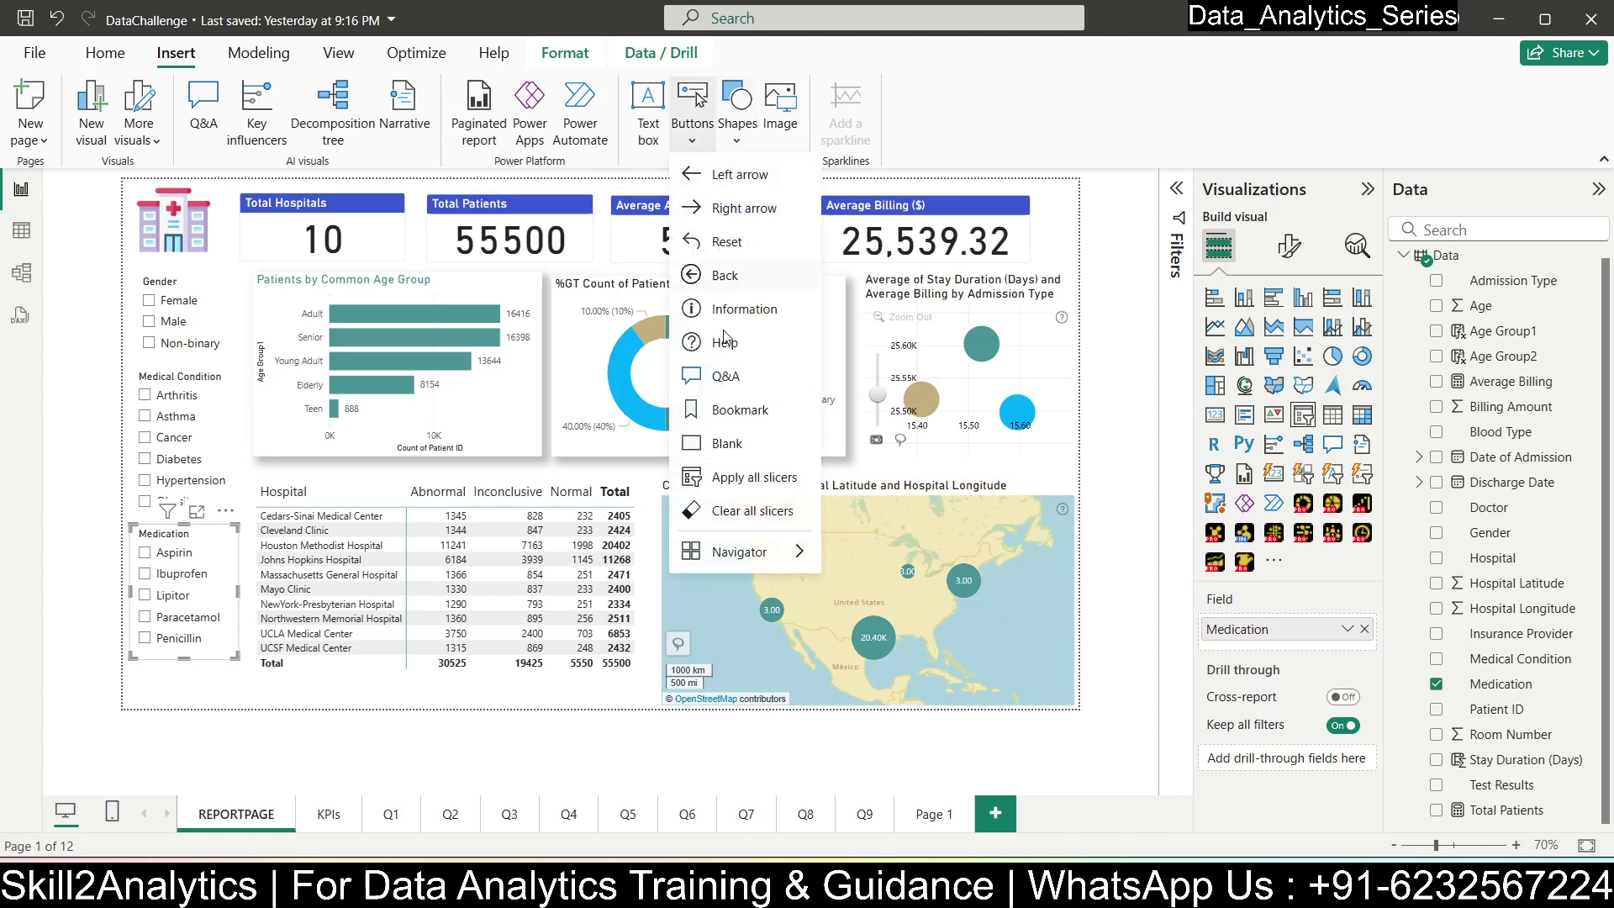
click(736, 514)
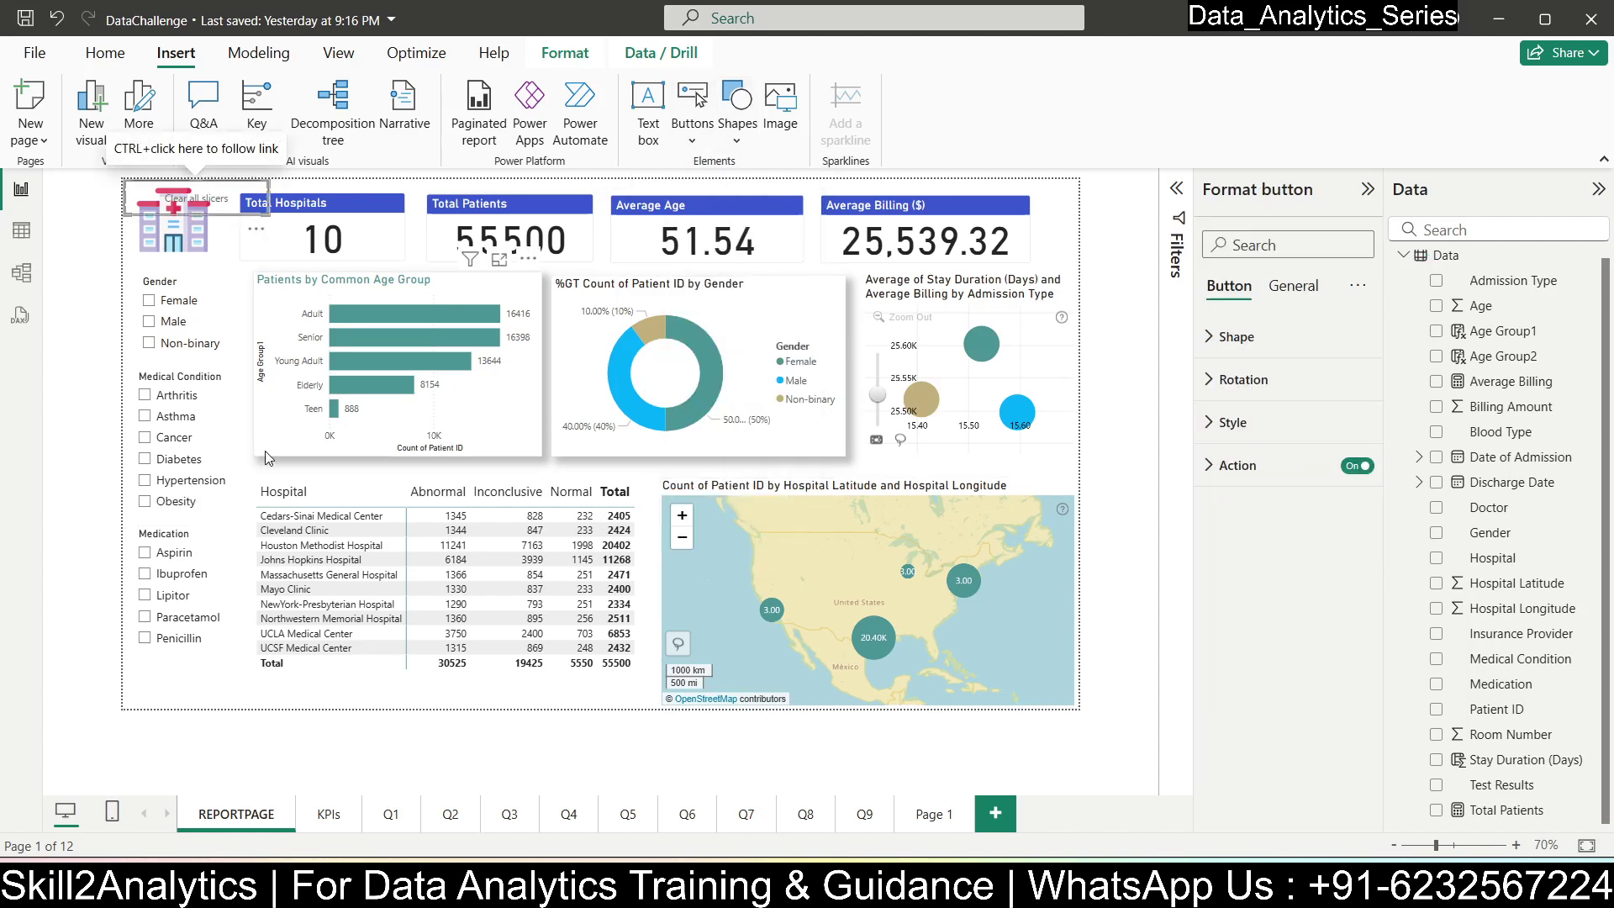
drag(239, 196, 239, 679)
- Filter the report by Lipitor and Male, and reset both selections with the Clear all slicers button
click(174, 595)
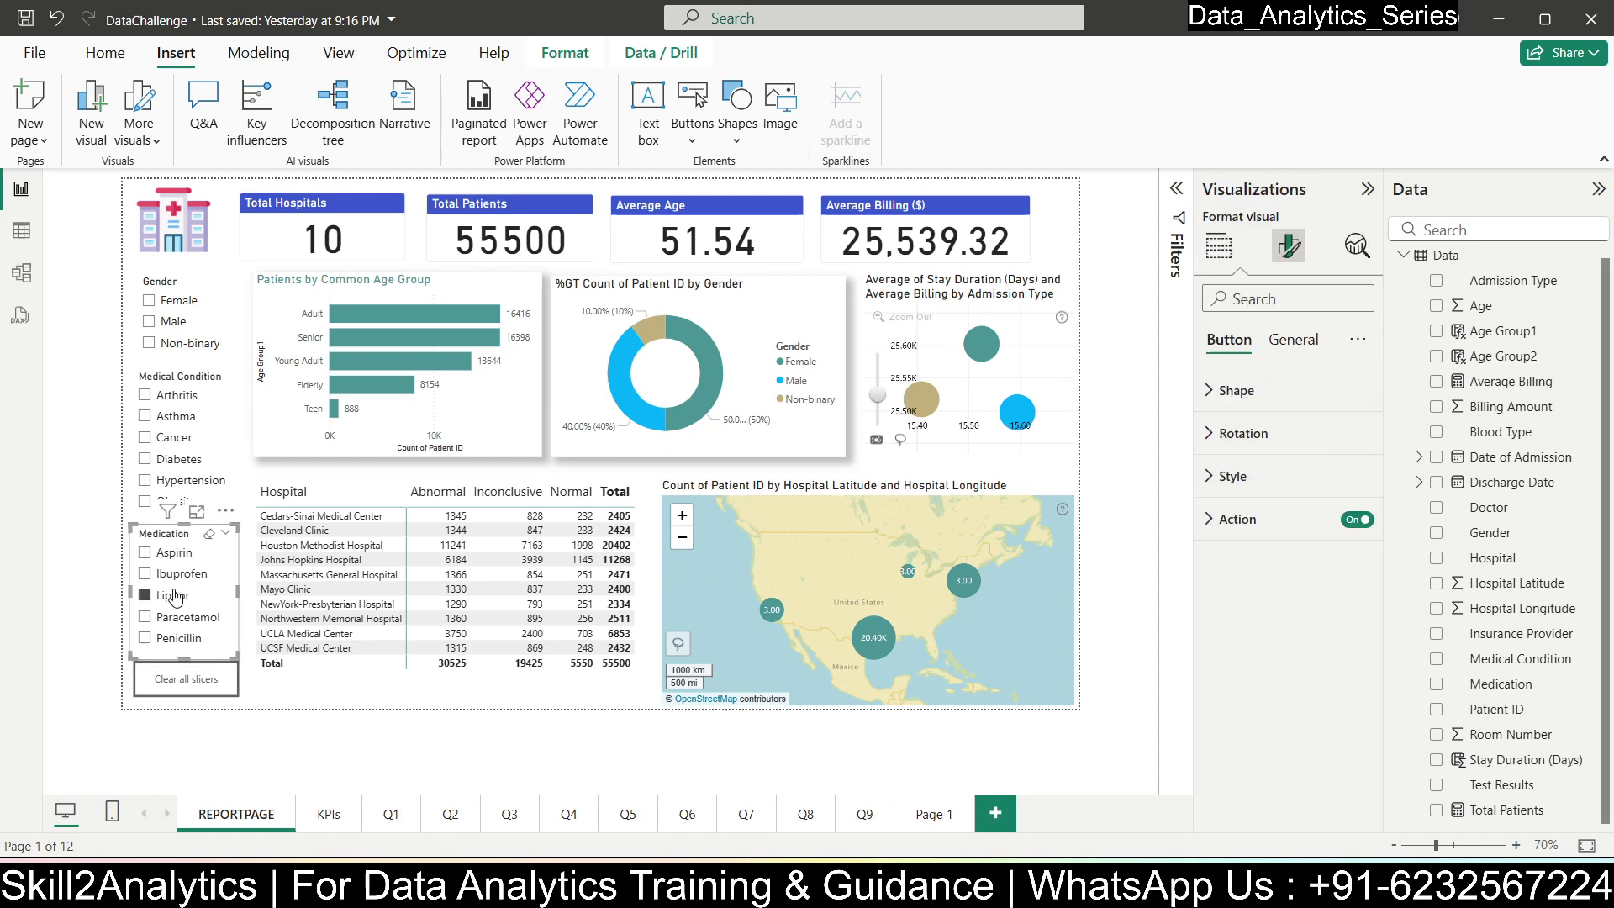
click(152, 321)
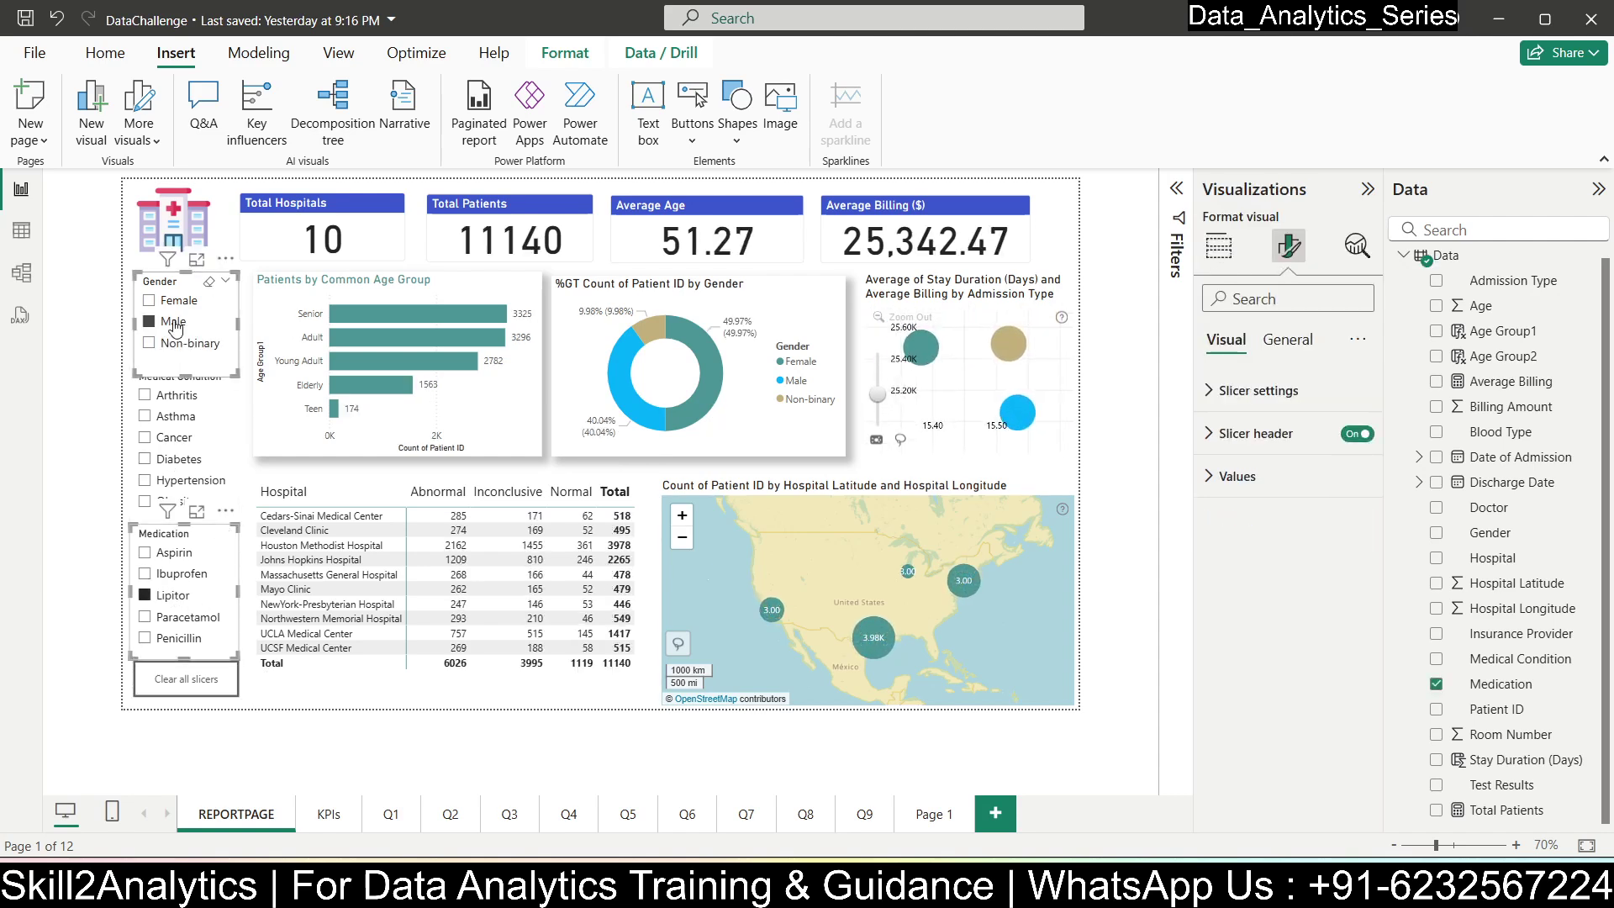
ctrl+click(193, 684)
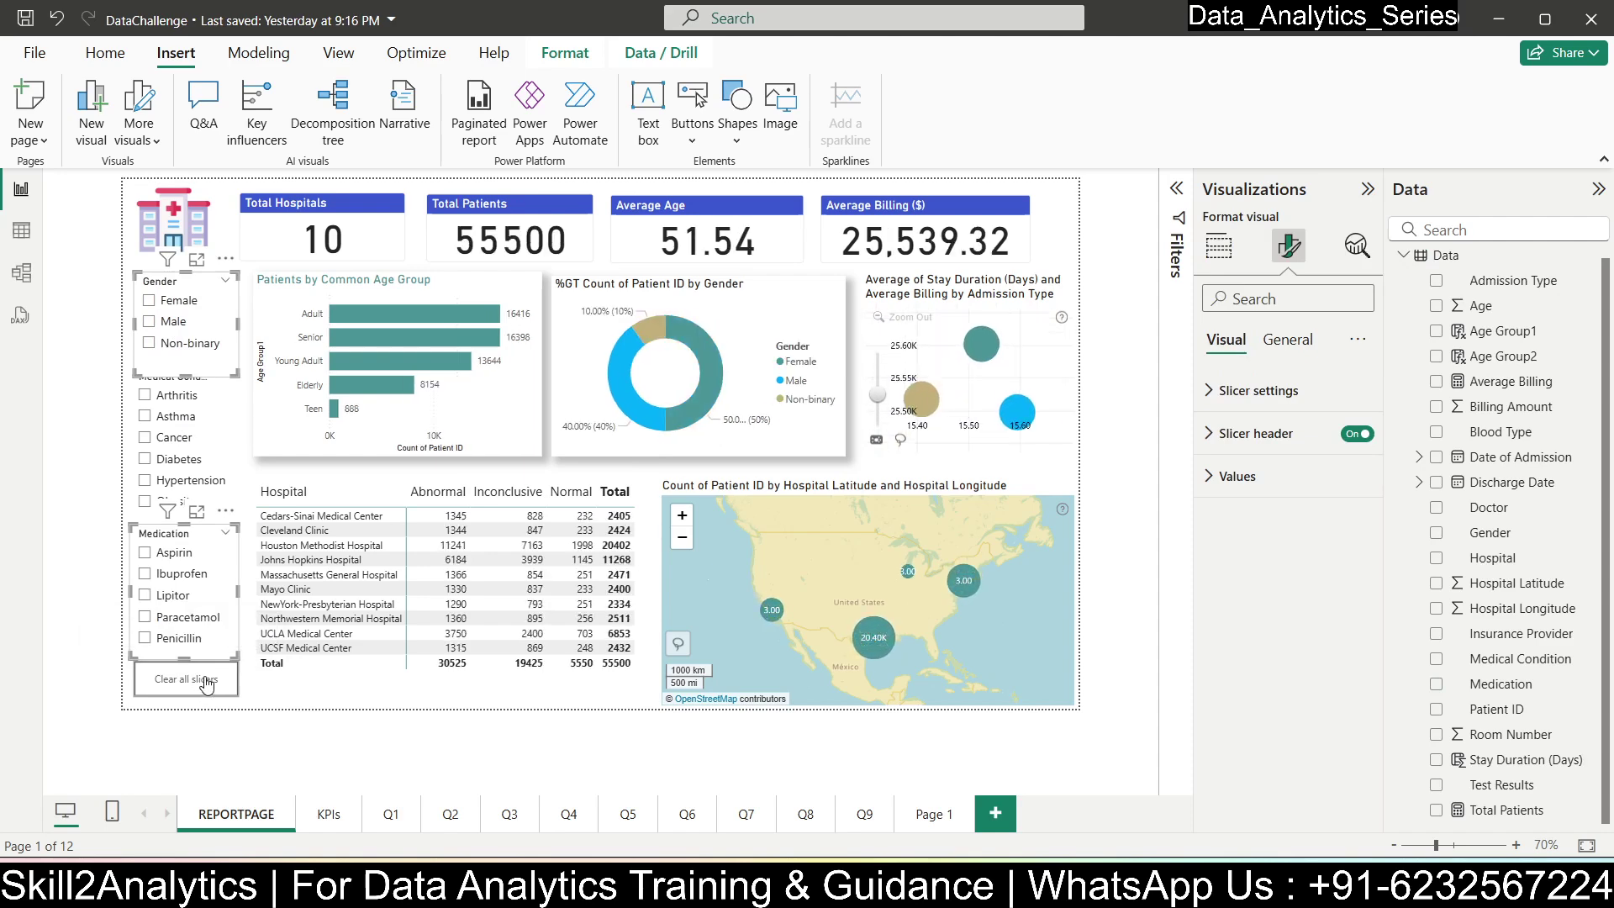
- Try several accessible report themes, including Accessible City park and Accessible Tidal, and apply Accessible Neutral
click(339, 52)
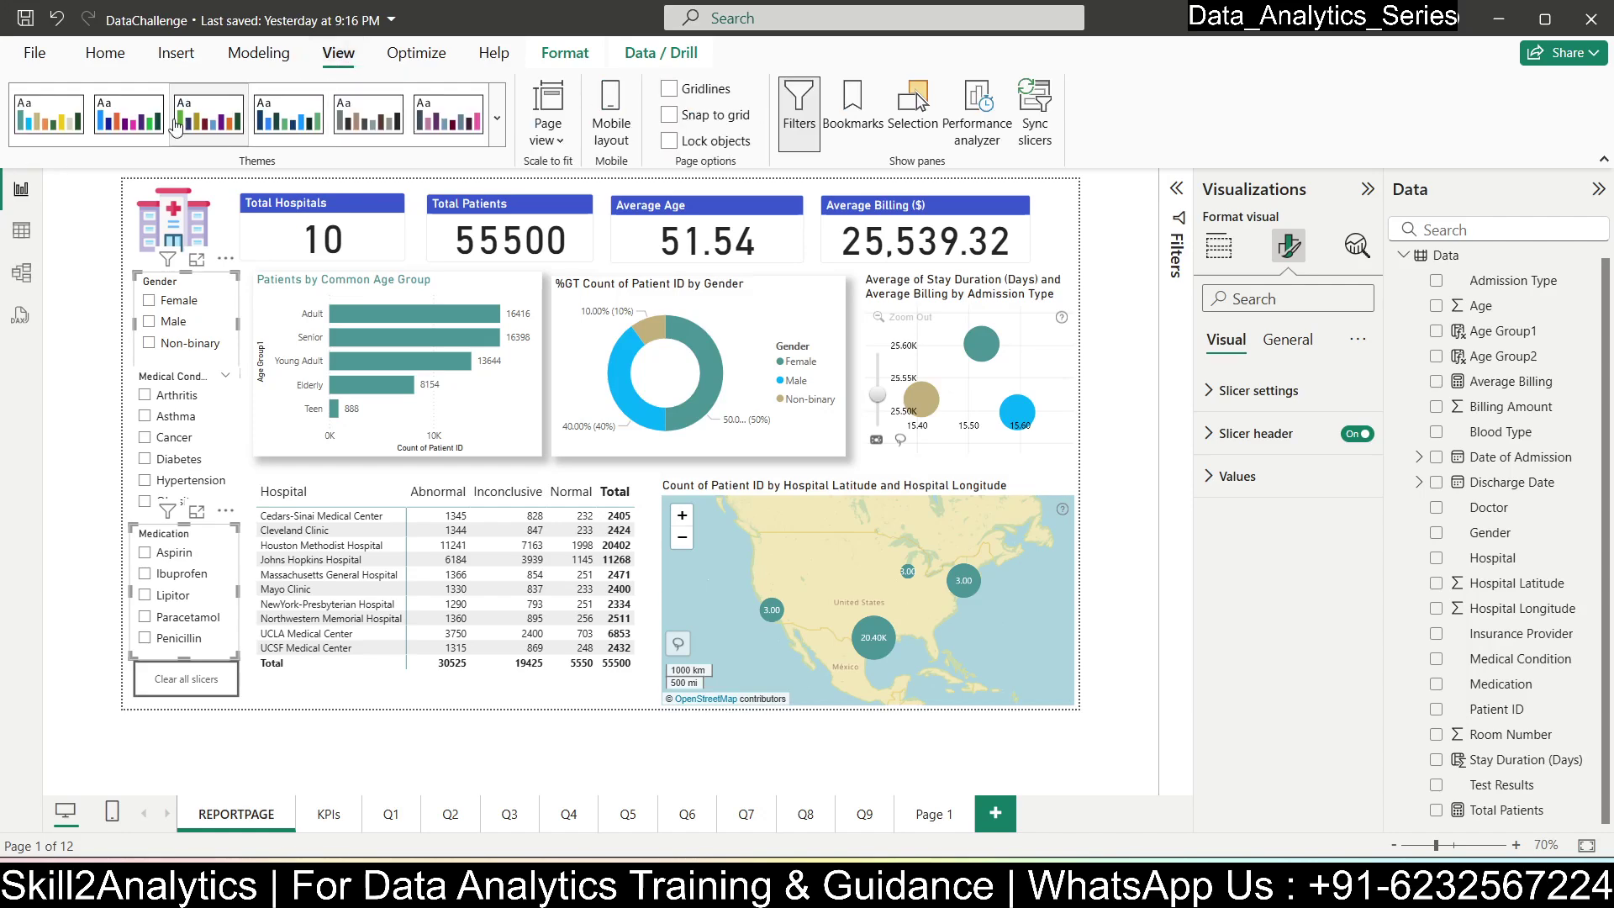
click(129, 118)
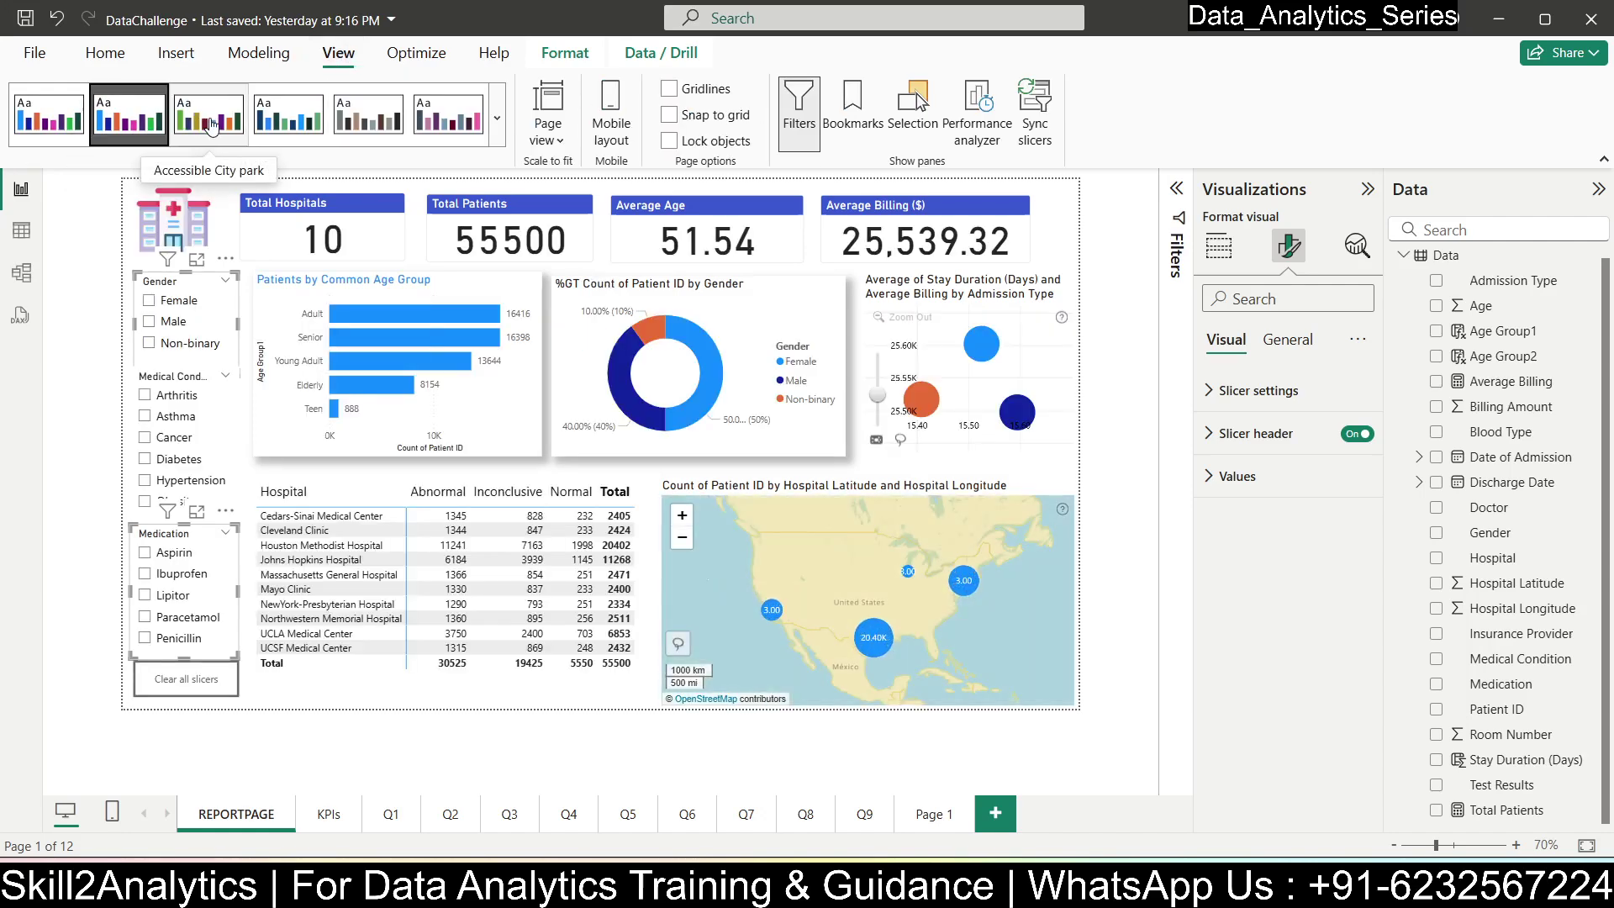
click(210, 123)
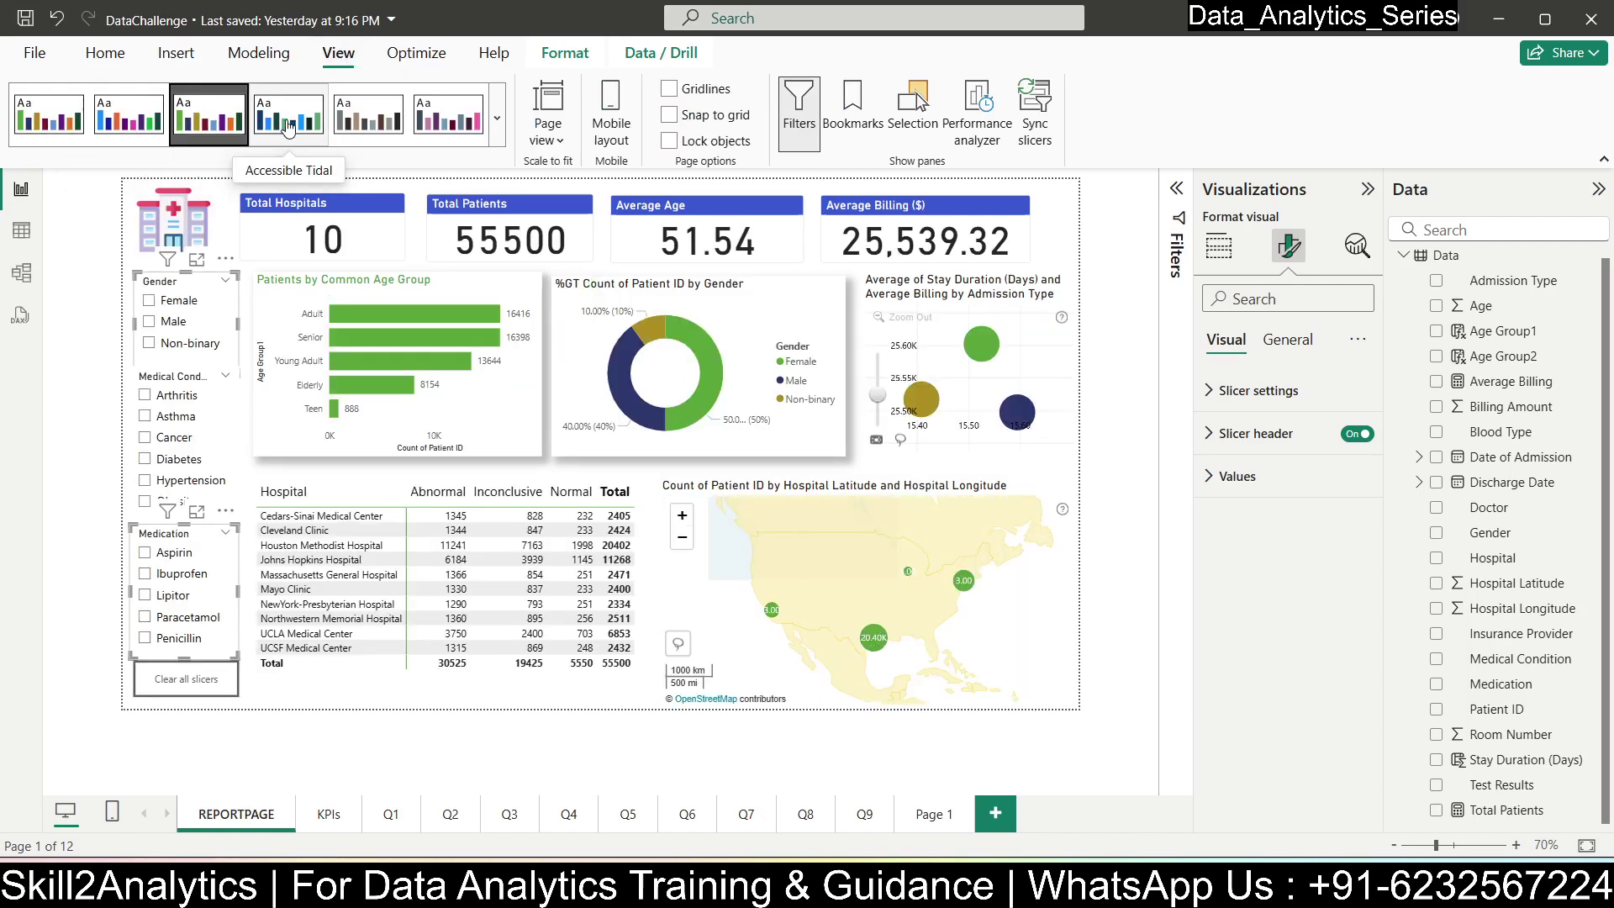
click(289, 124)
click(361, 126)
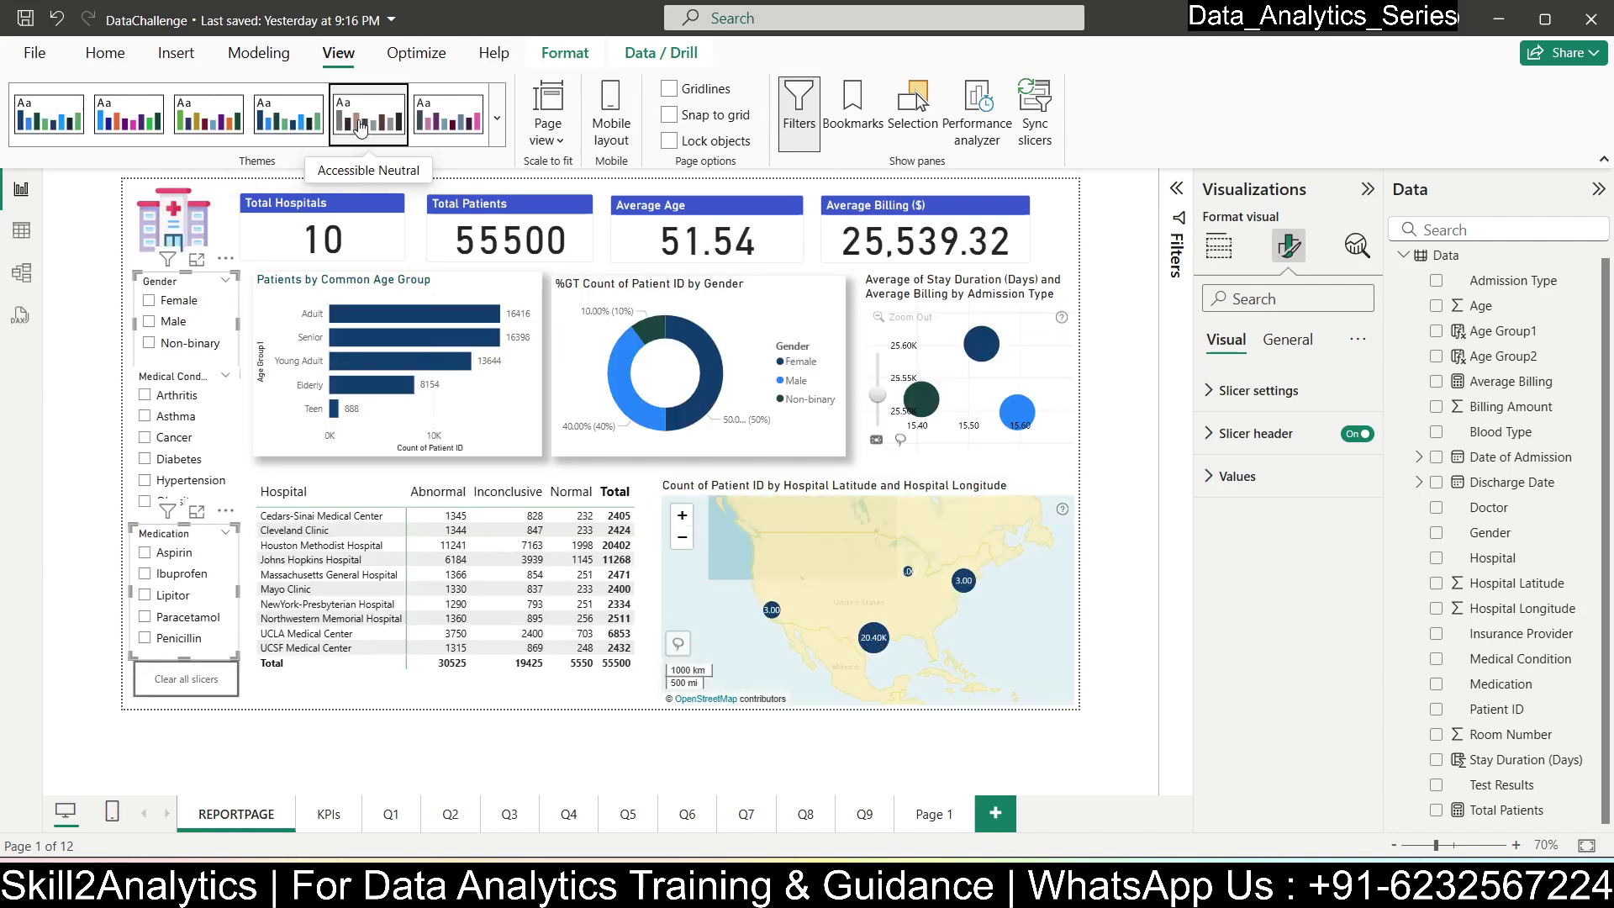
- Apply the report theme with light blue, navy and orange data colors, and slightly shorten the hospital test-results matrix
click(133, 121)
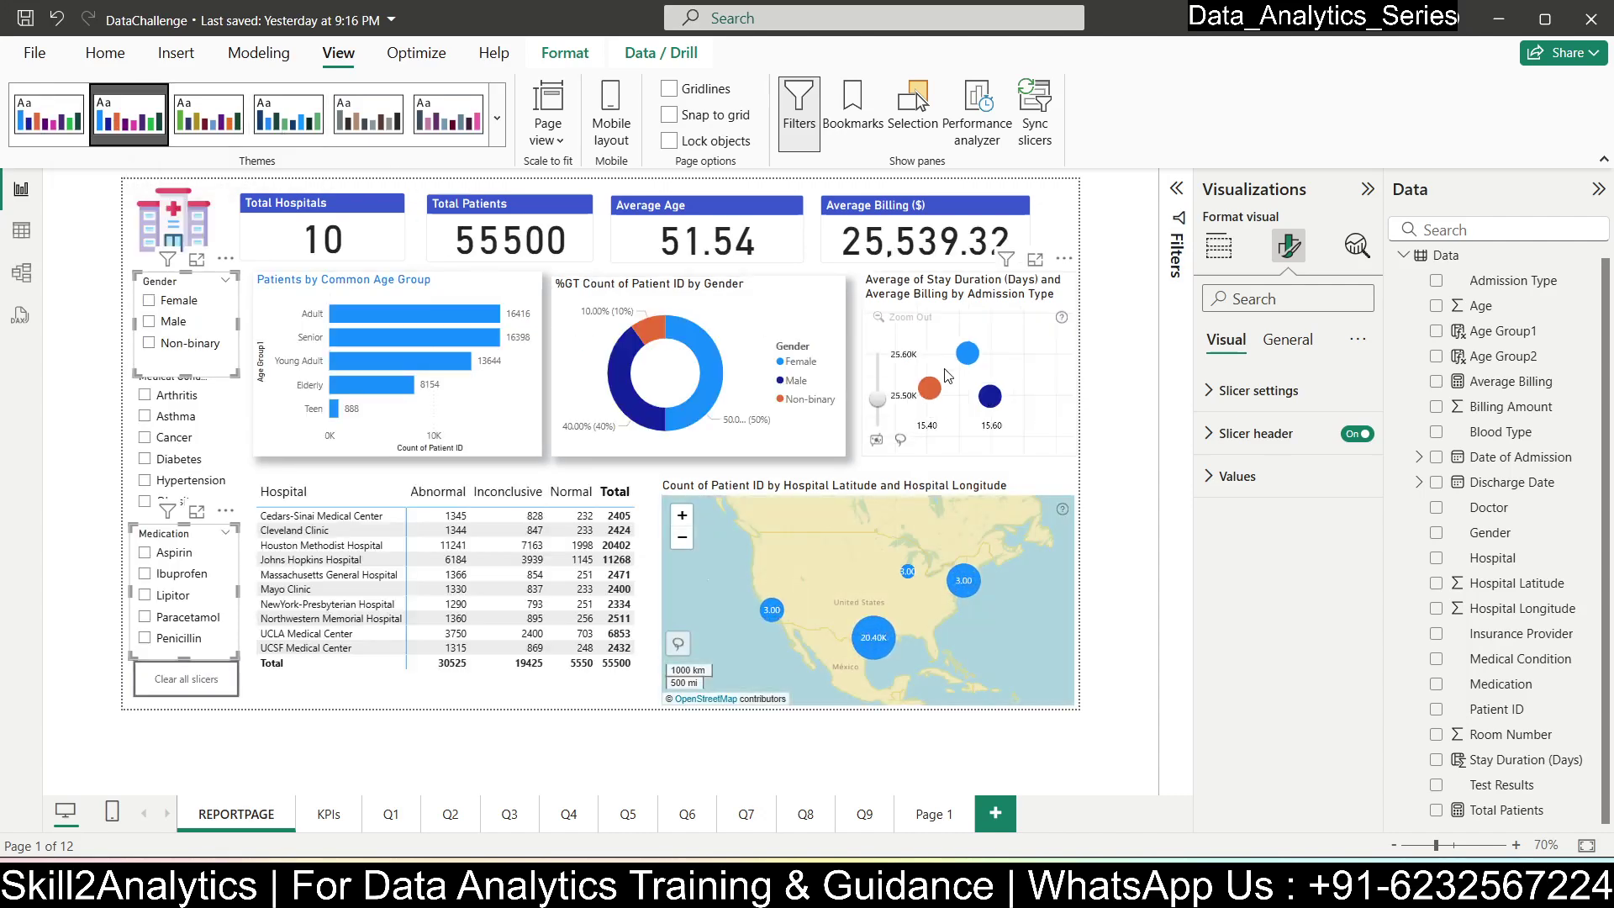
click(352, 702)
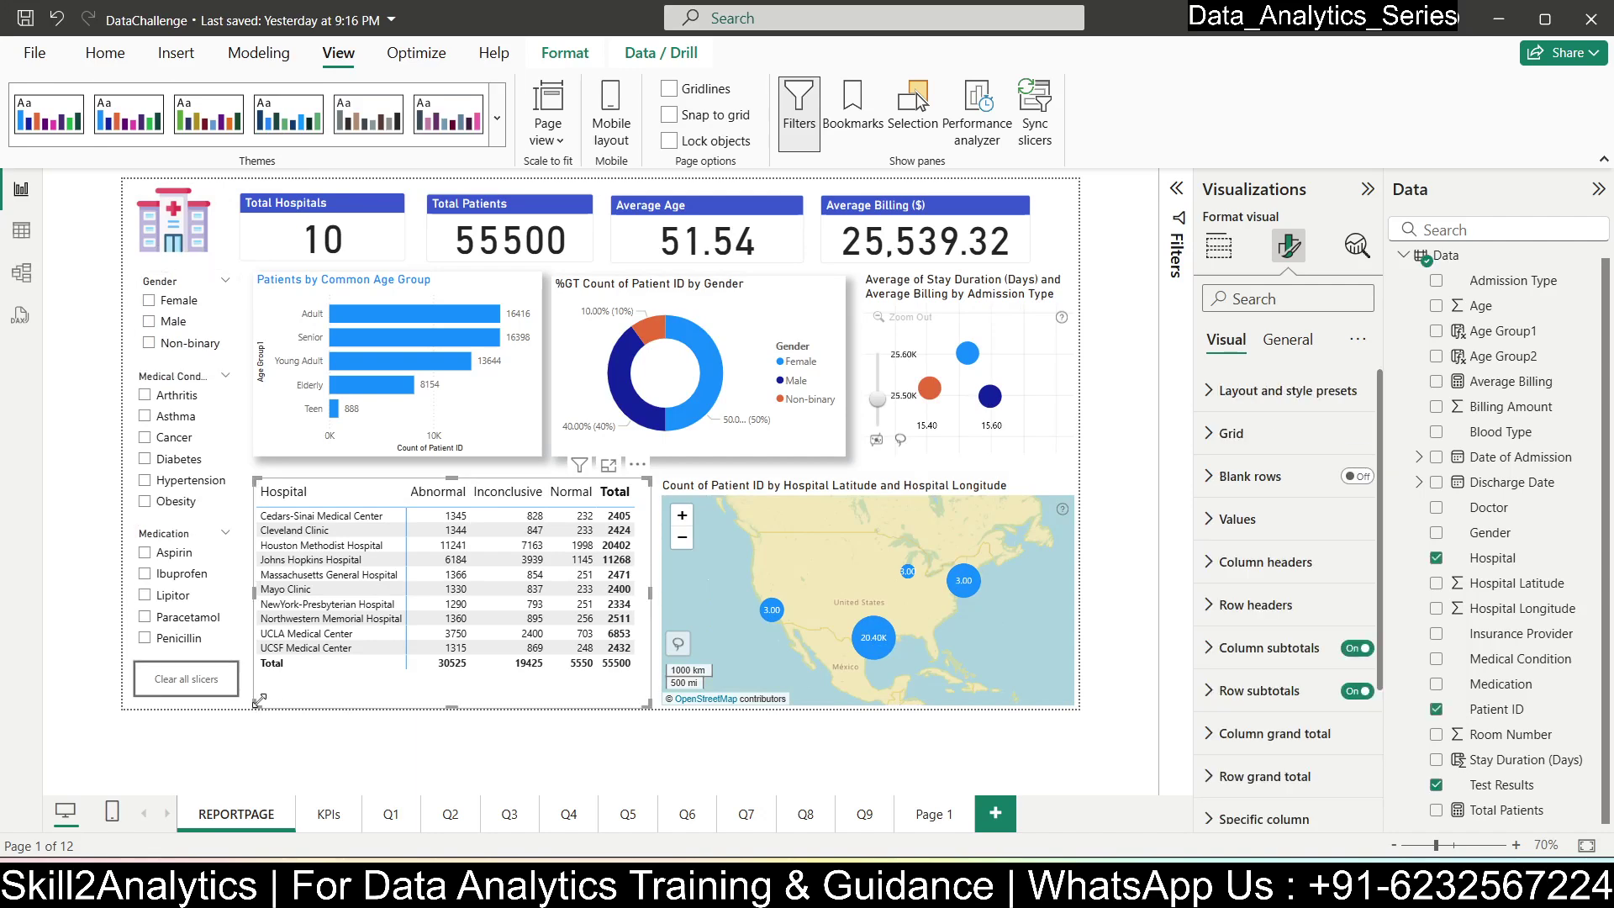
drag(452, 707, 452, 695)
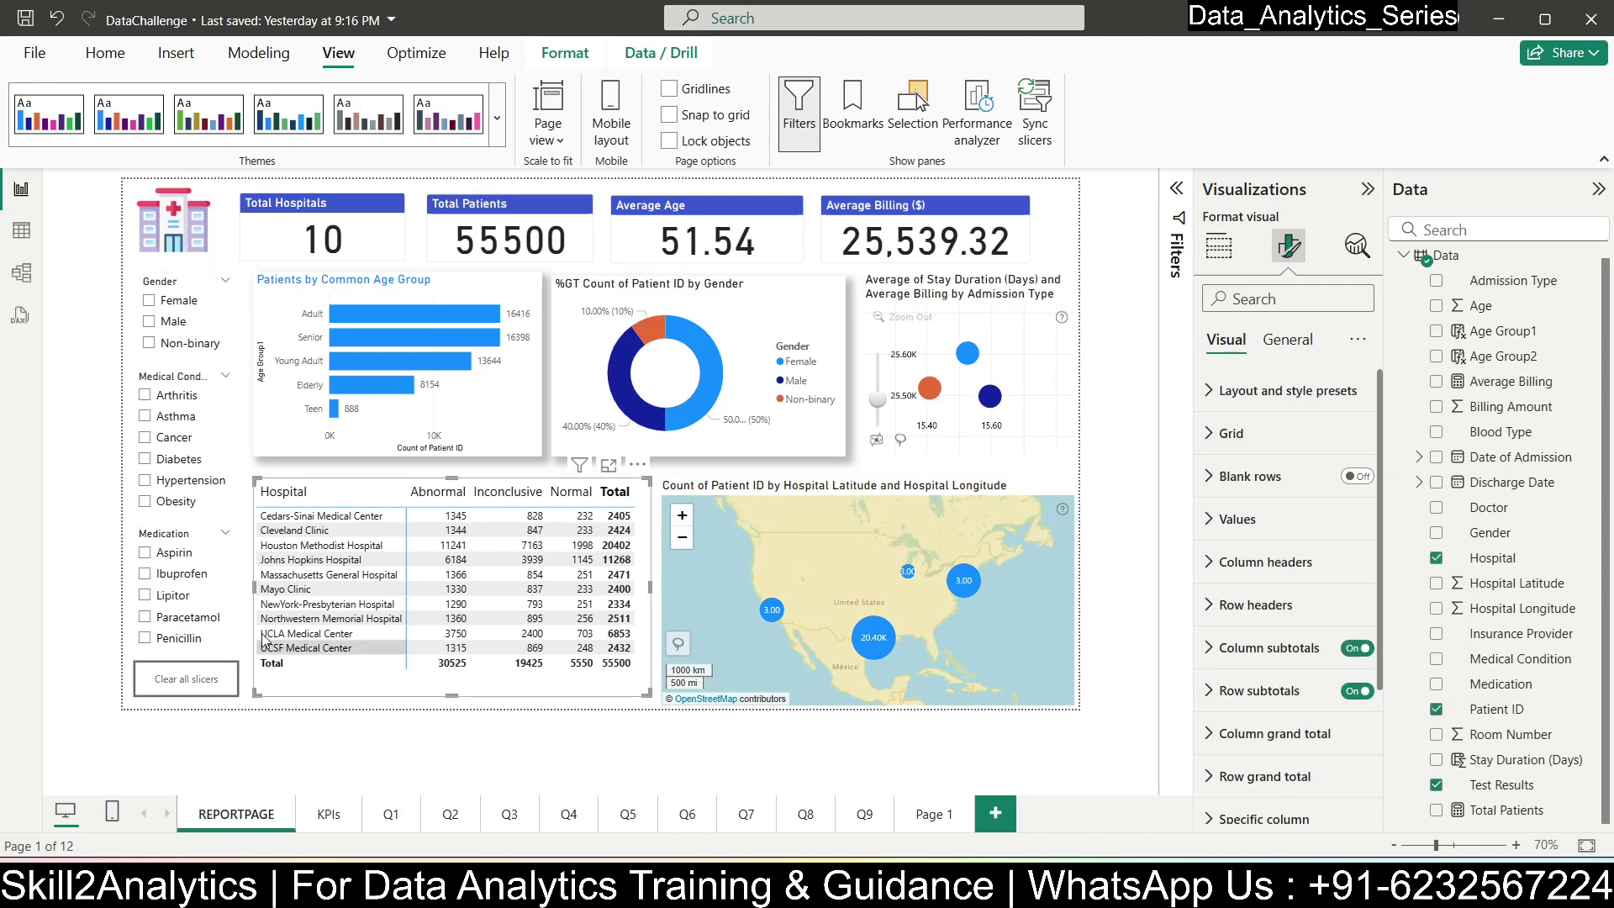
click(249, 469)
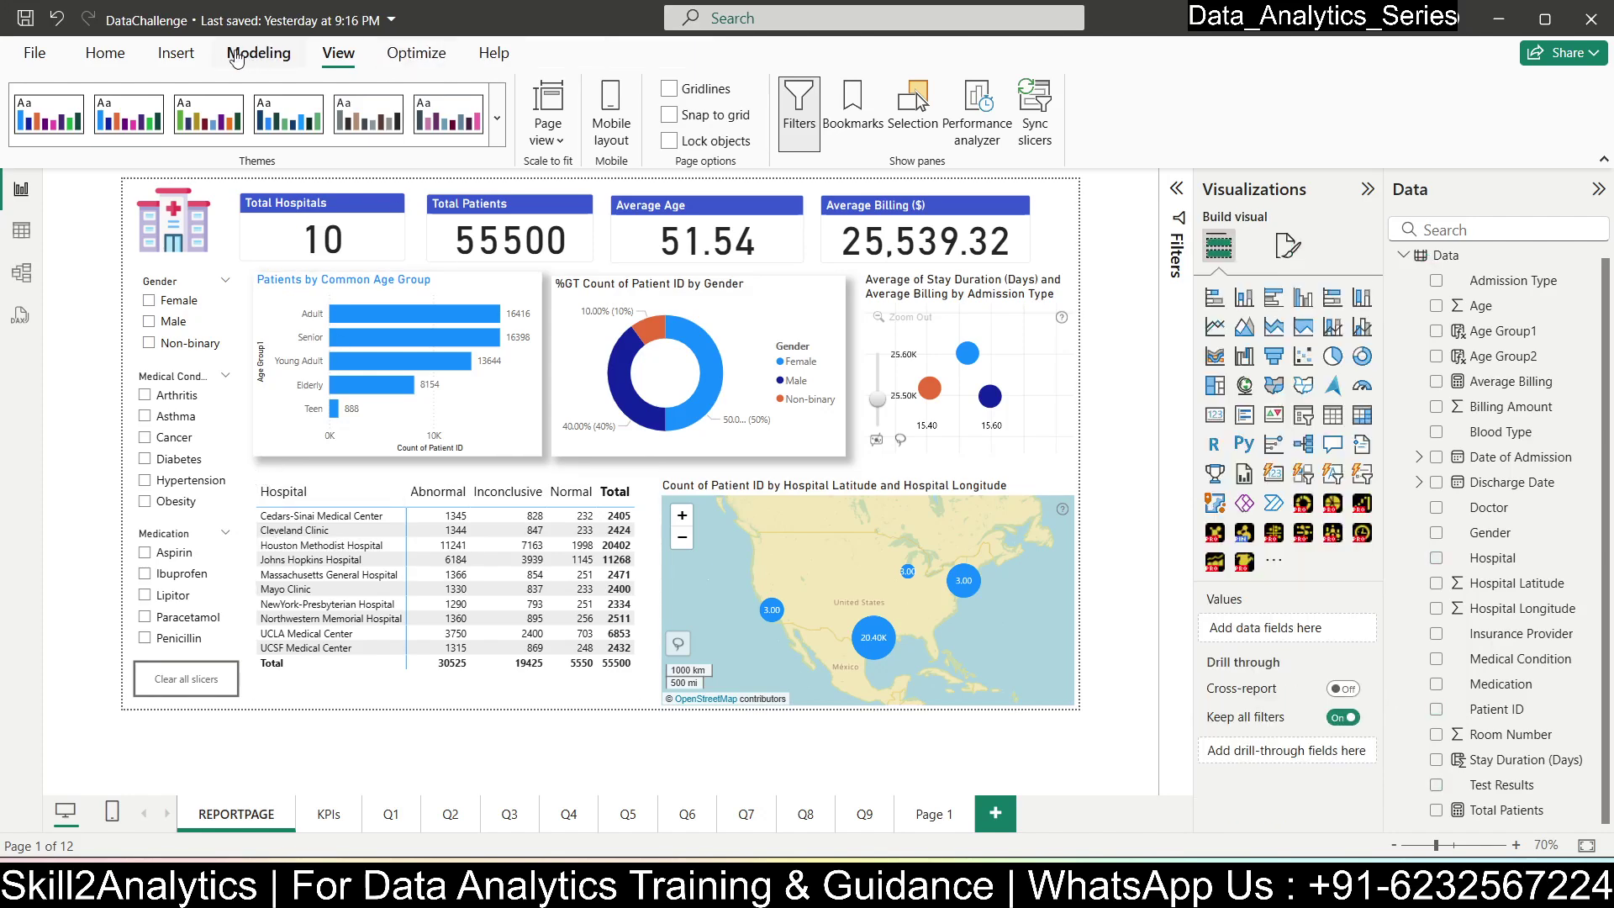
- Insert the healthcare.png image and shrink it to a small icon over the Total Patients card
click(176, 53)
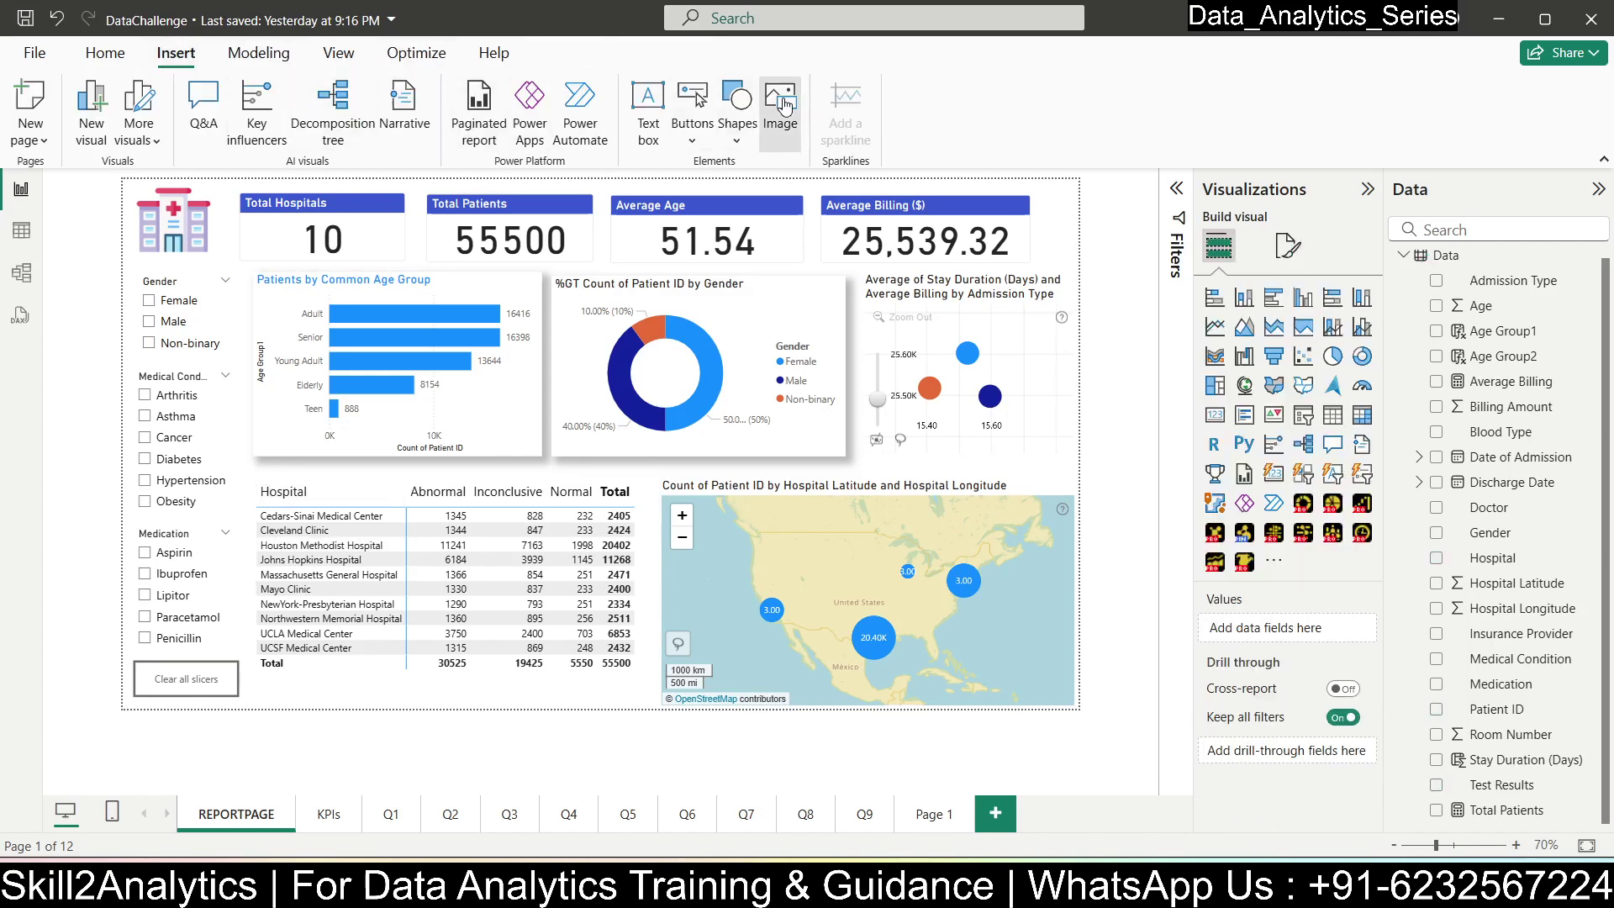
click(779, 108)
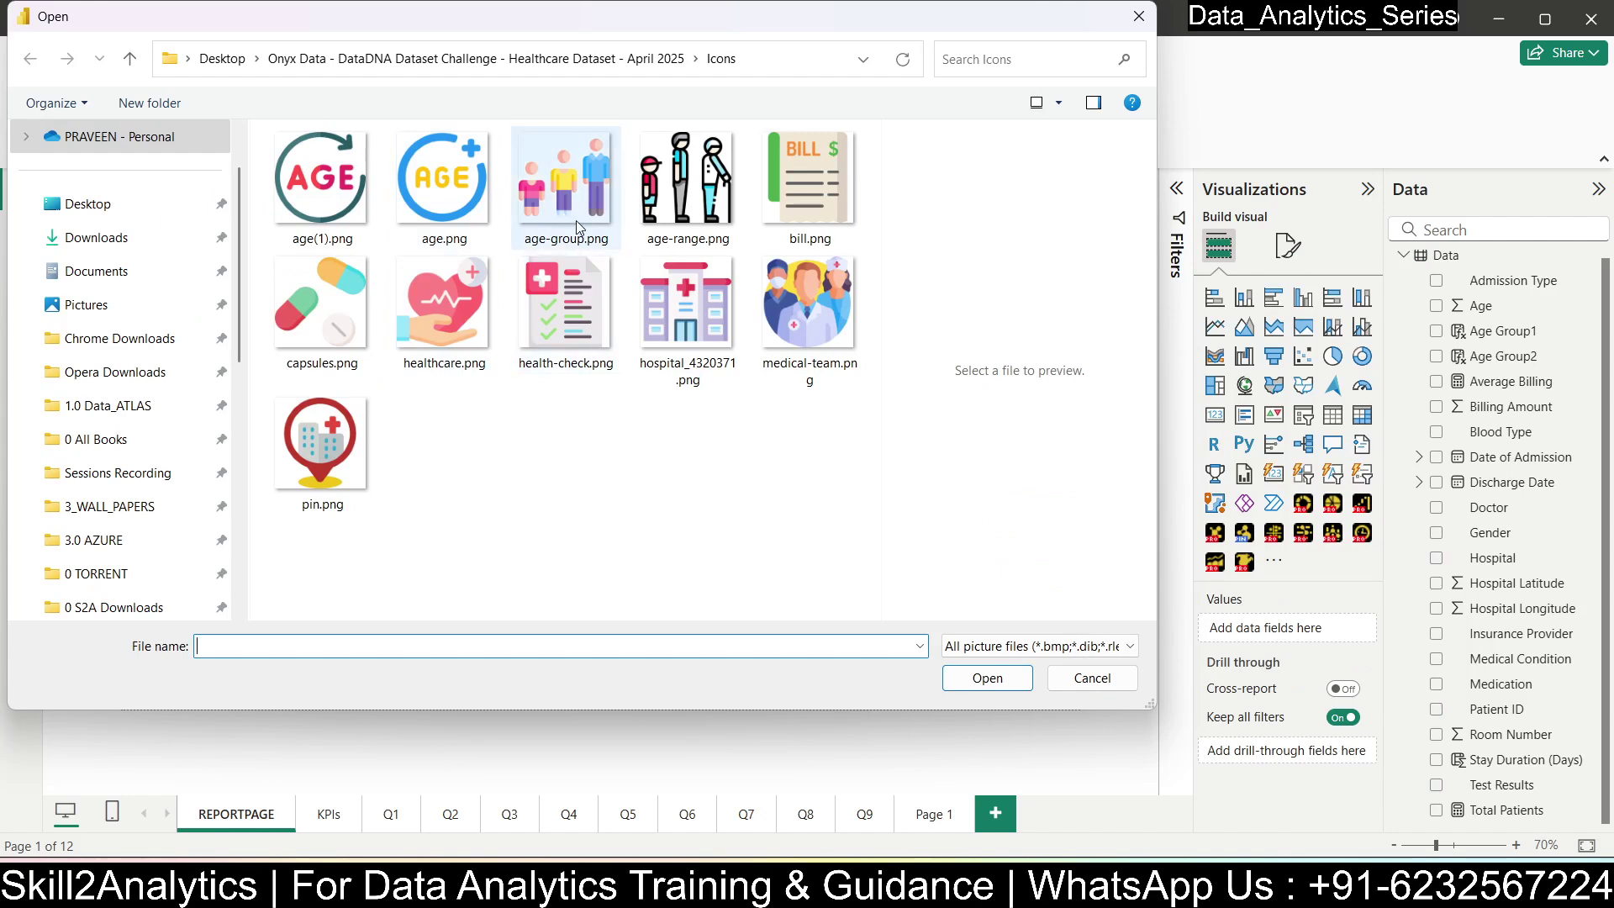
click(396, 340)
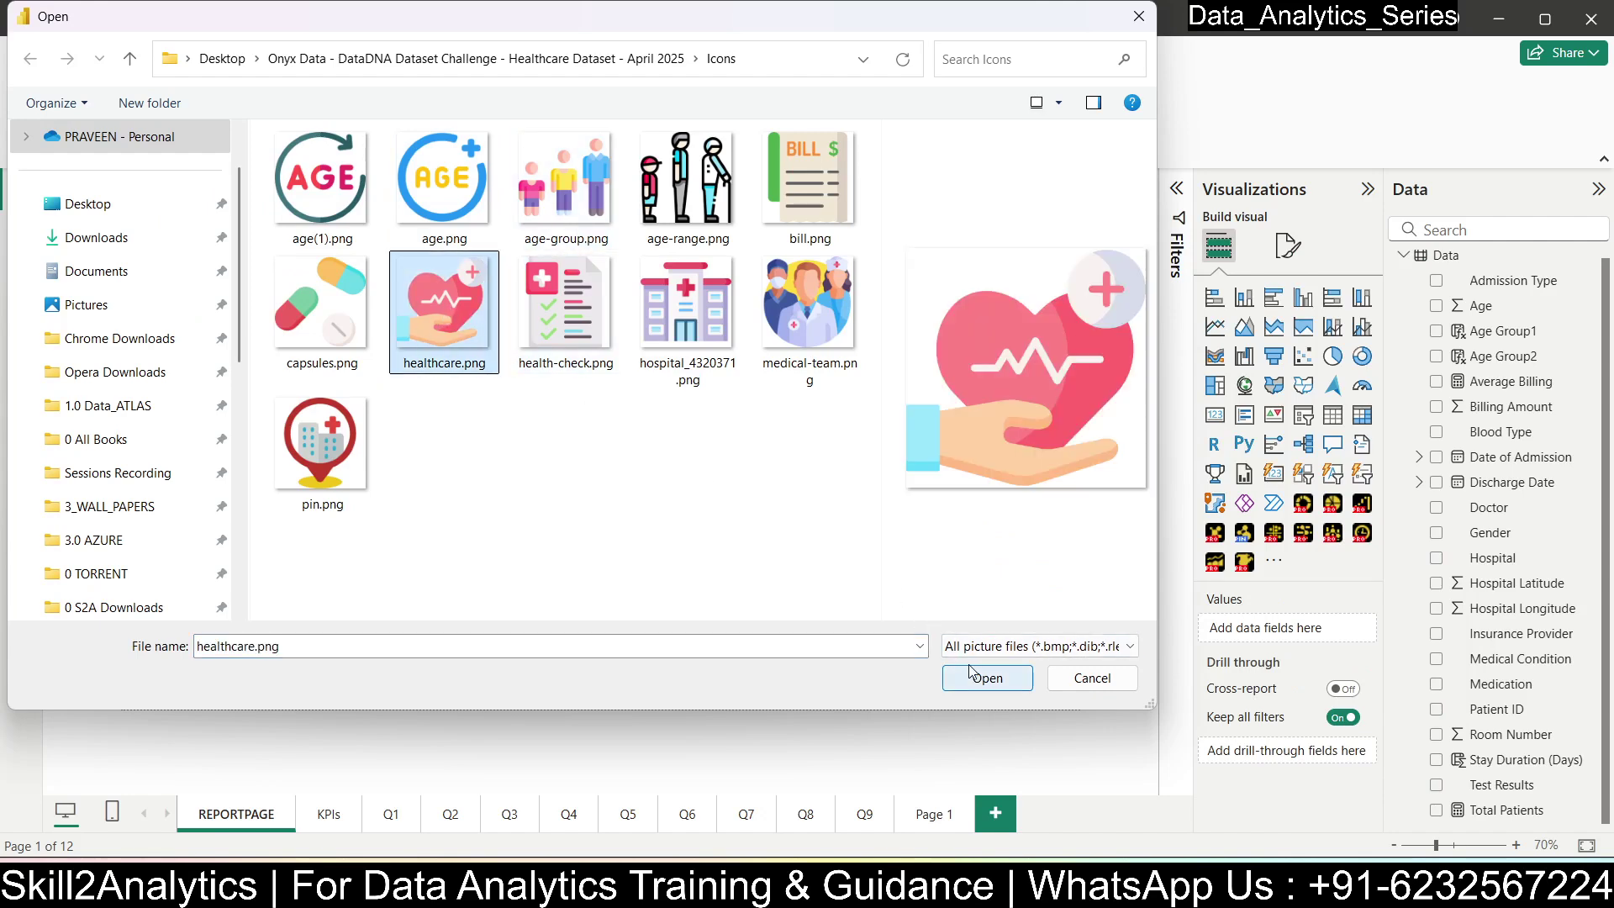
click(987, 677)
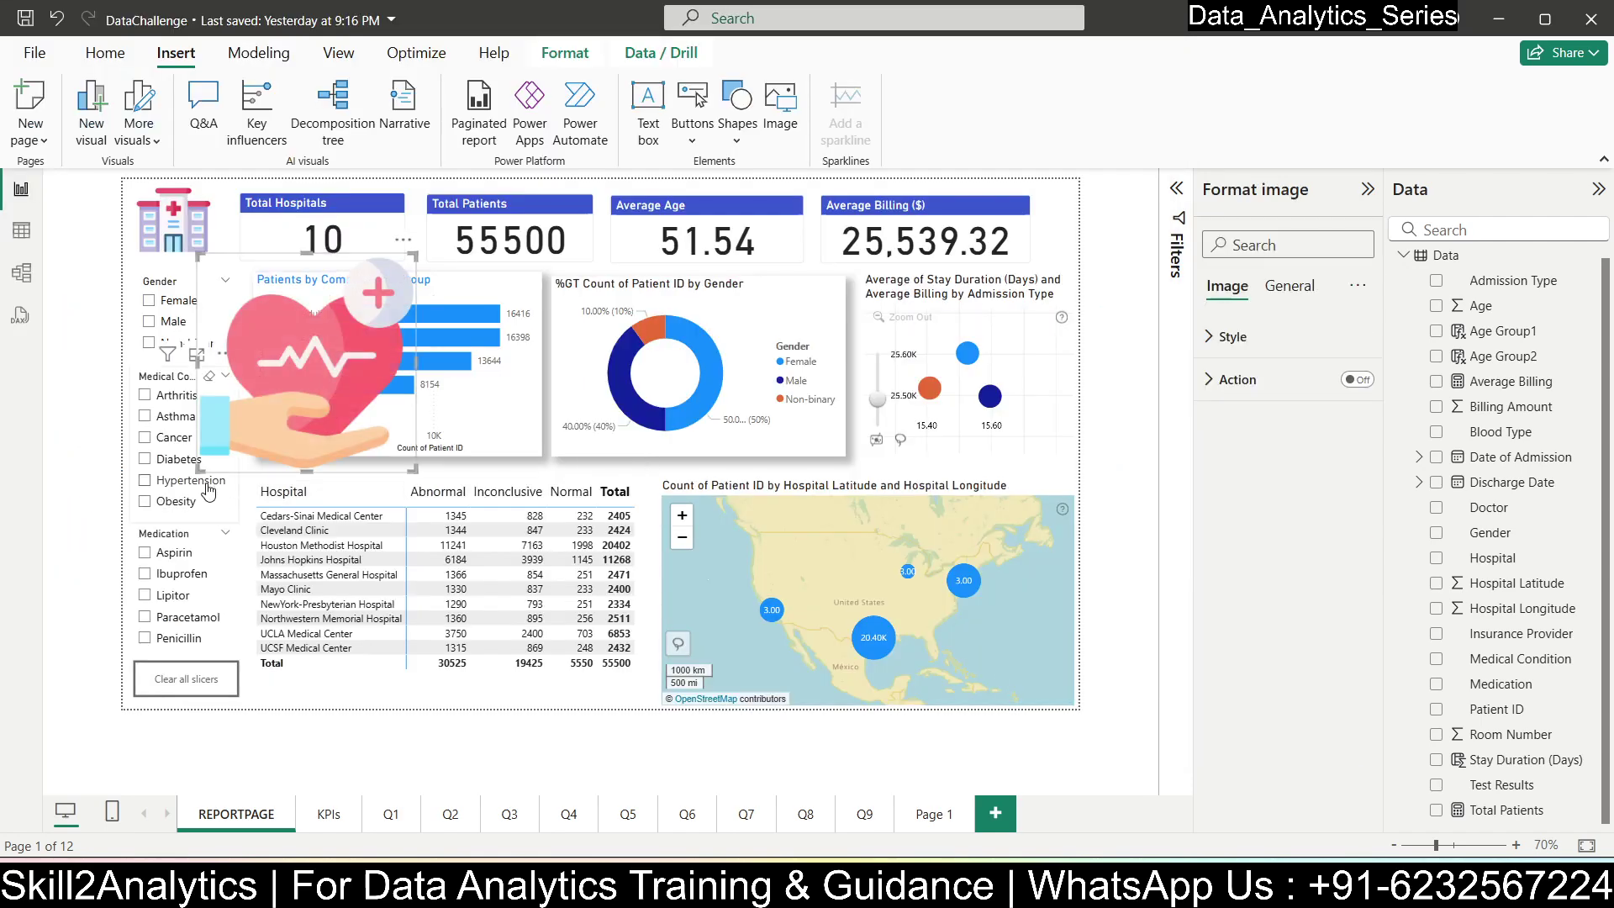
drag(200, 469, 445, 250)
- Set the callout value font size of the Total Patients card to 30
click(519, 246)
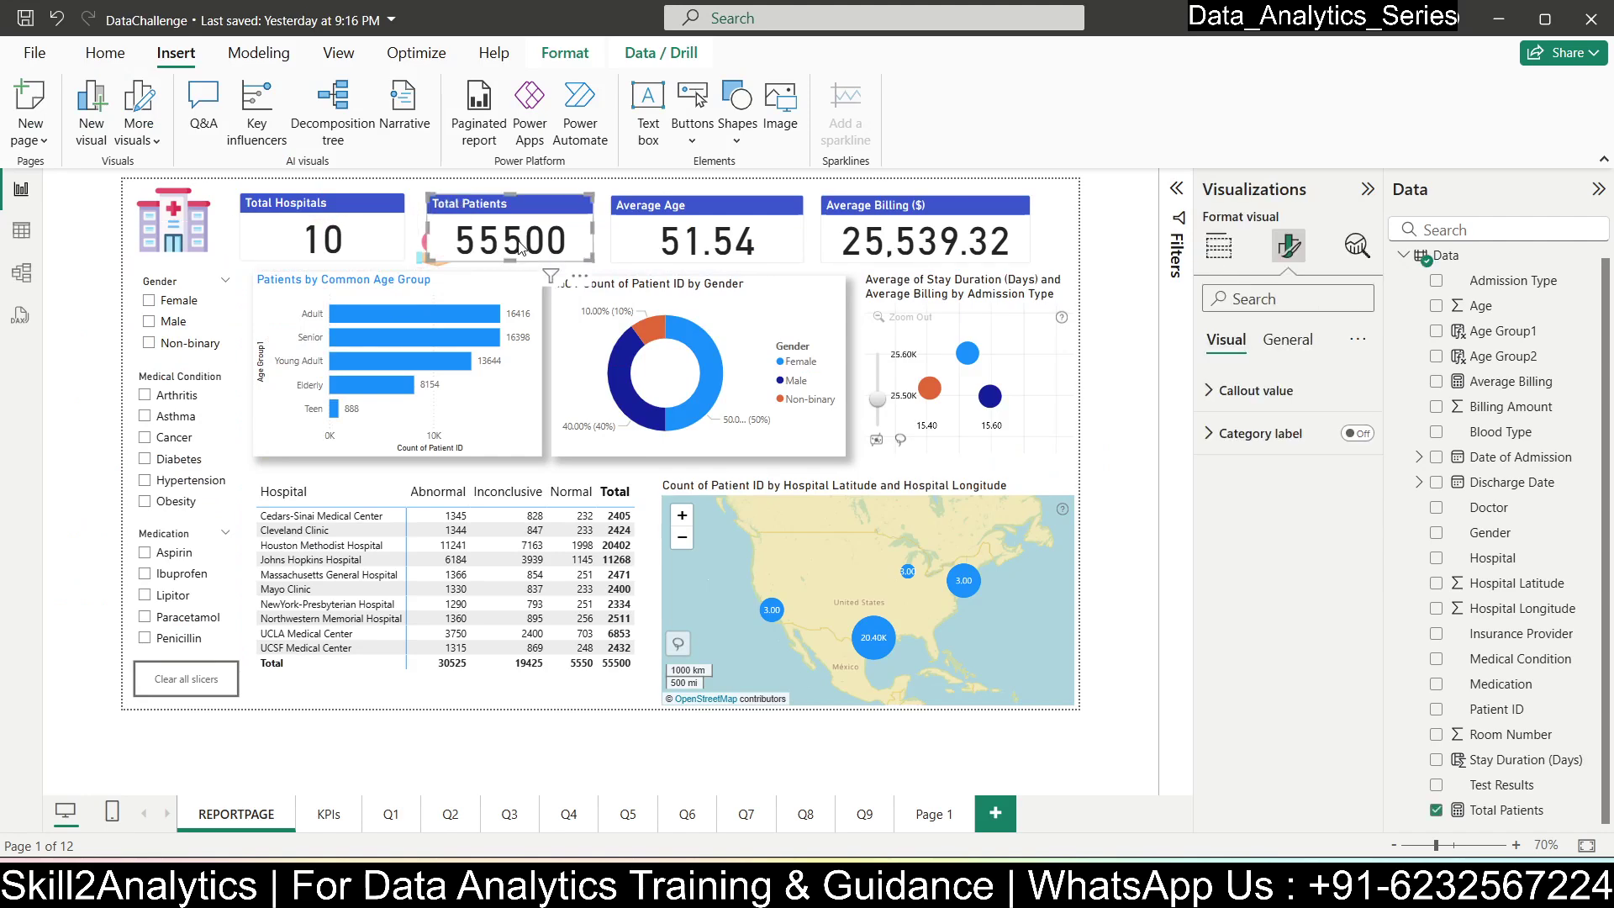
click(1267, 360)
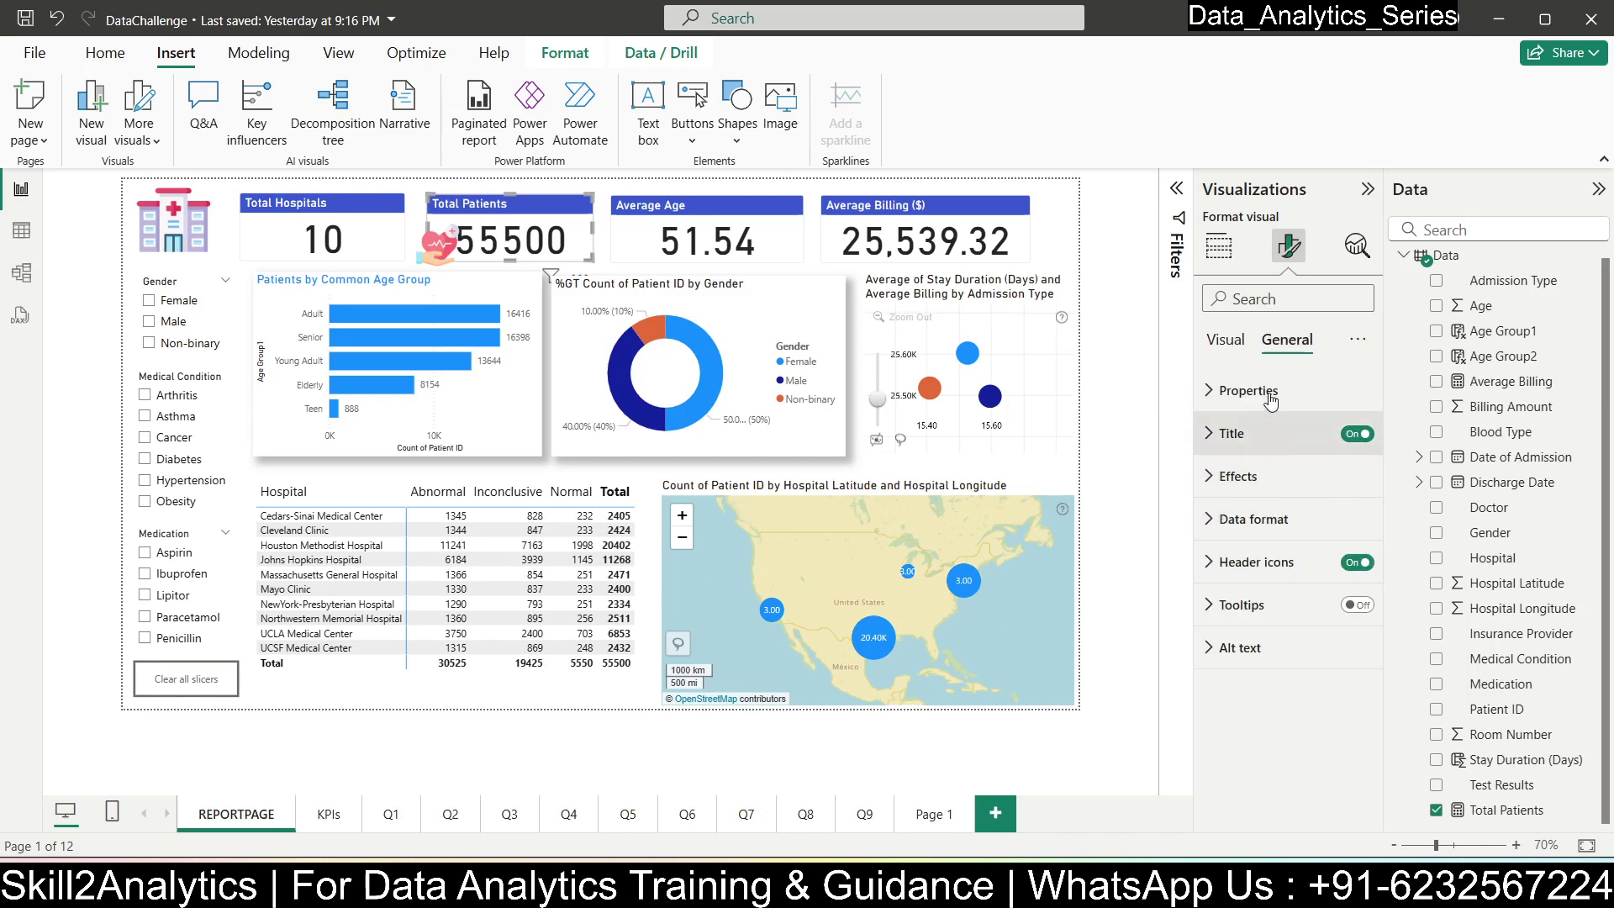
click(1226, 340)
click(1252, 390)
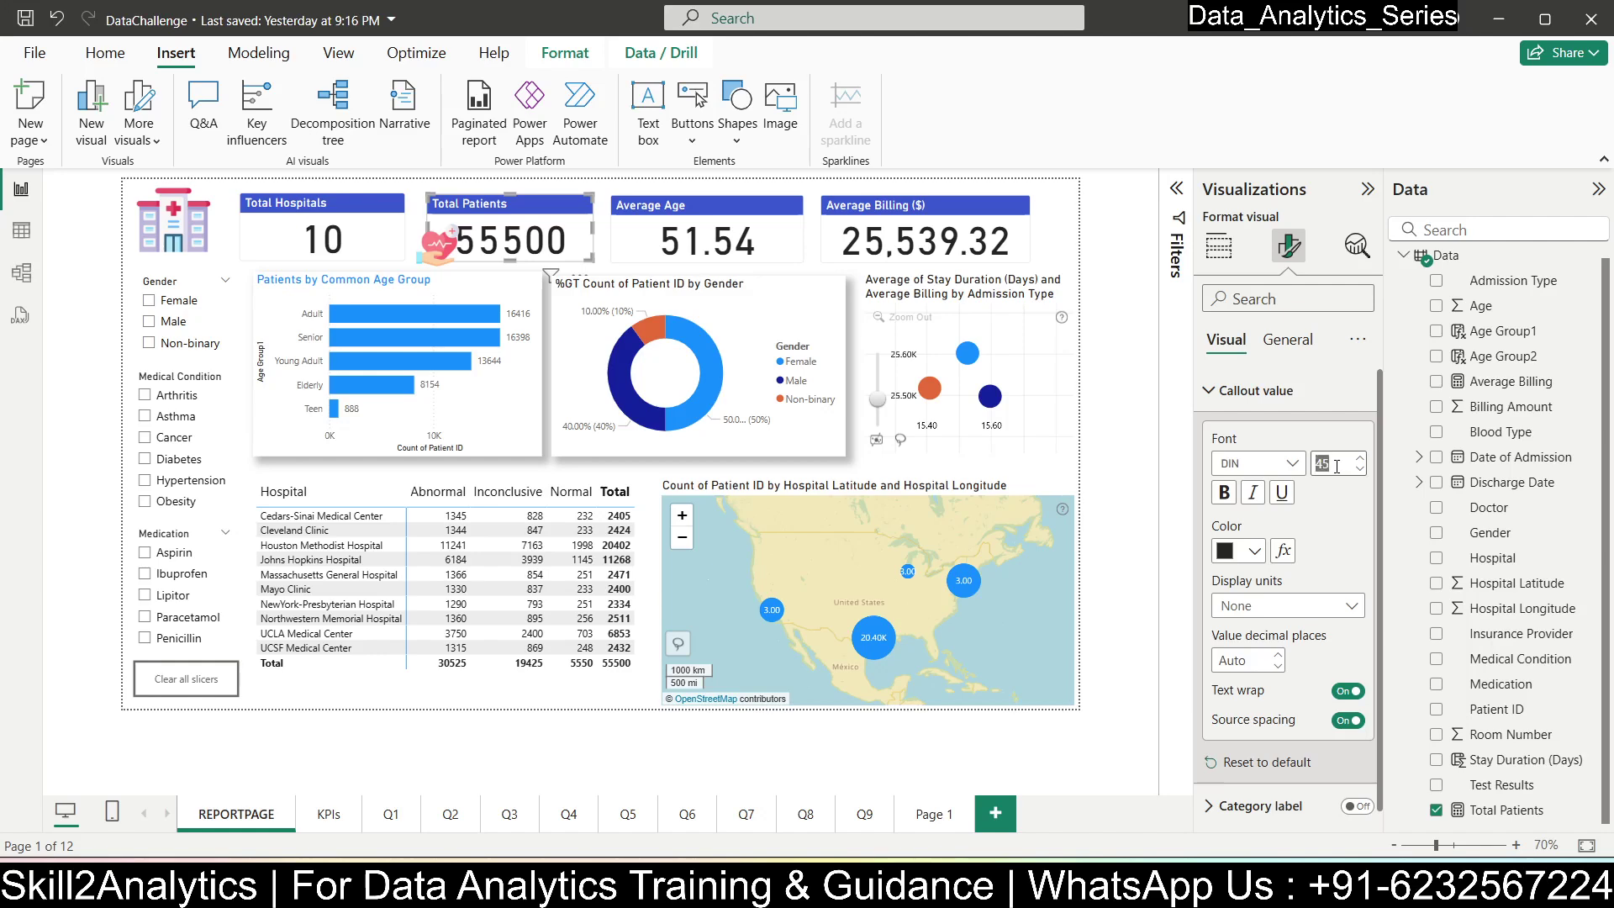
click(1337, 467)
text(30)
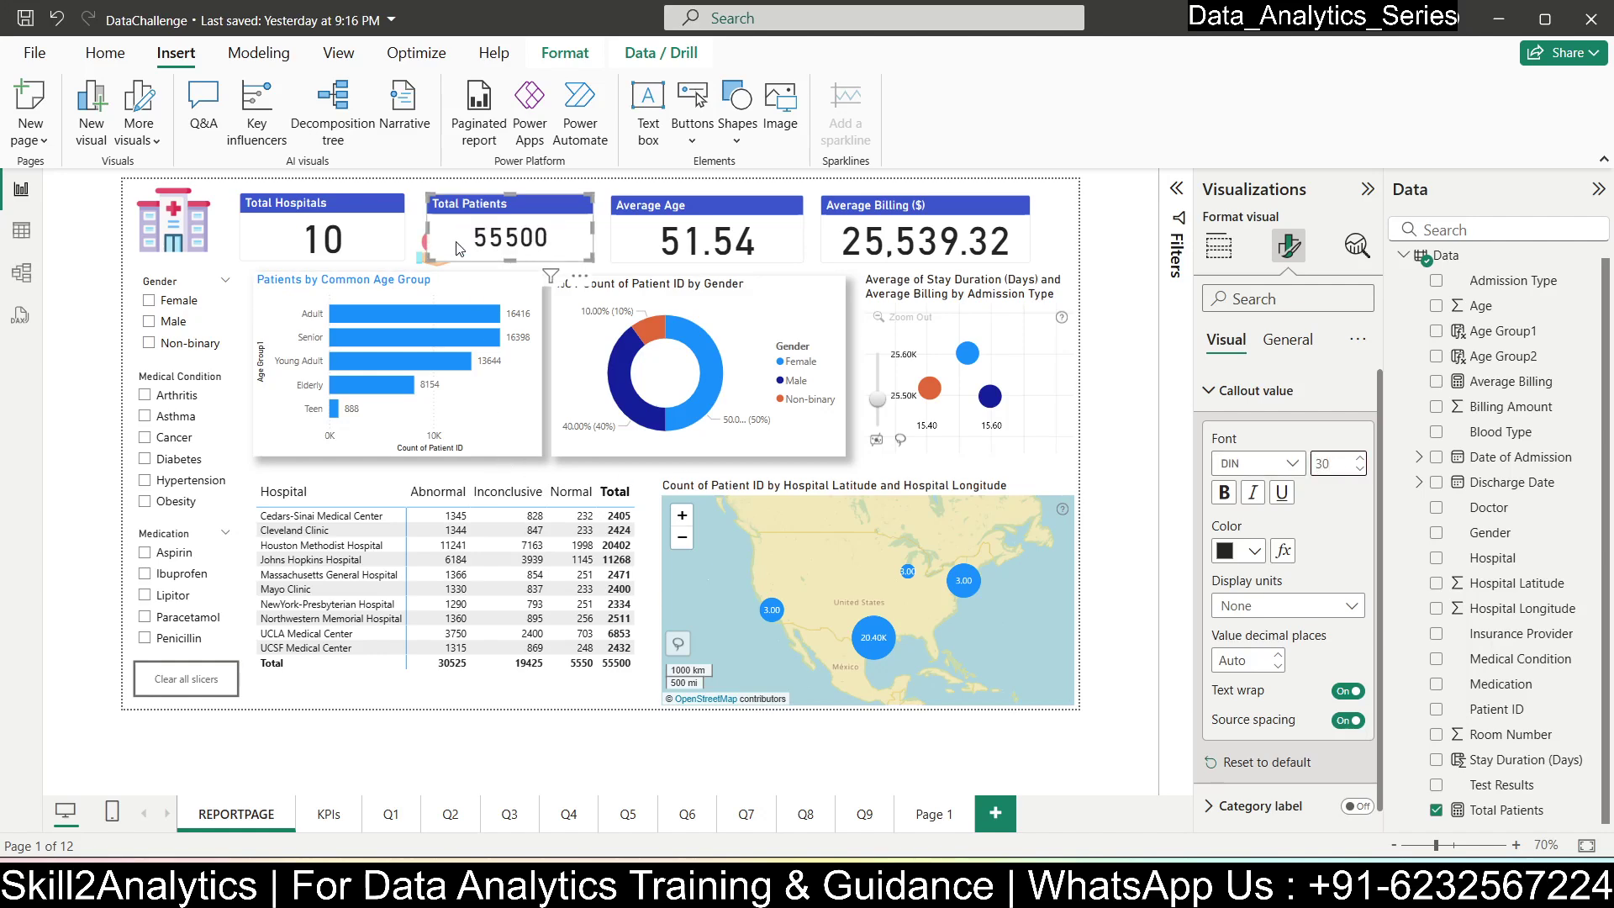
- Position the heart icon beside the value in the Total Patients card and bring it in front of the card
mouse_move(421, 232)
mouse_down()
mouse_move(432, 266)
mouse_move(448, 250)
mouse_up()
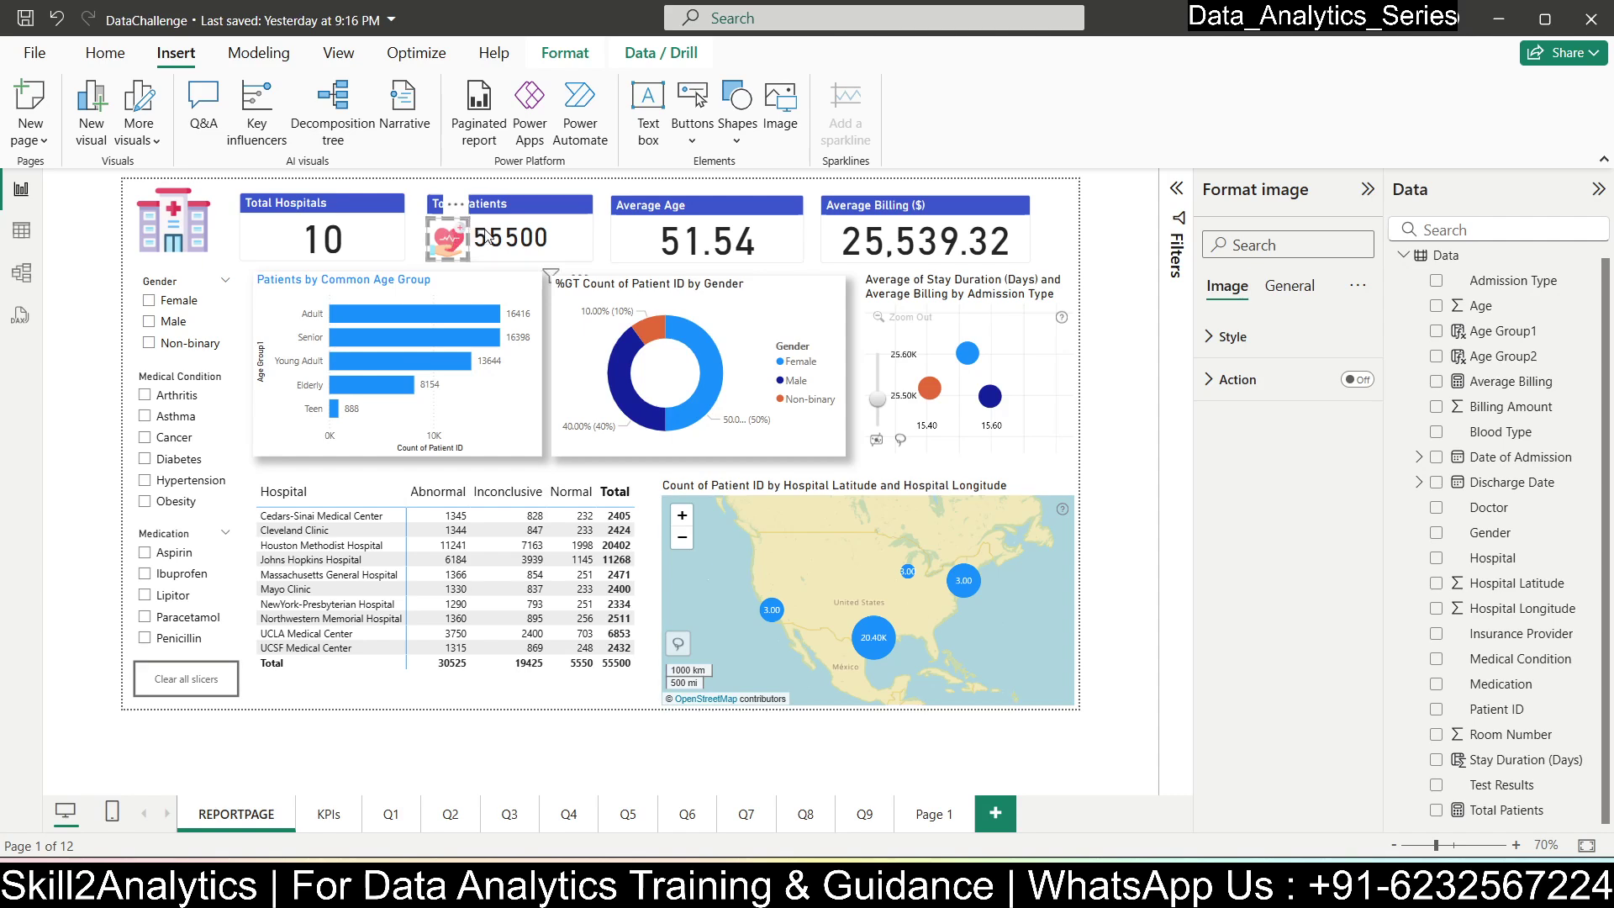
click(565, 53)
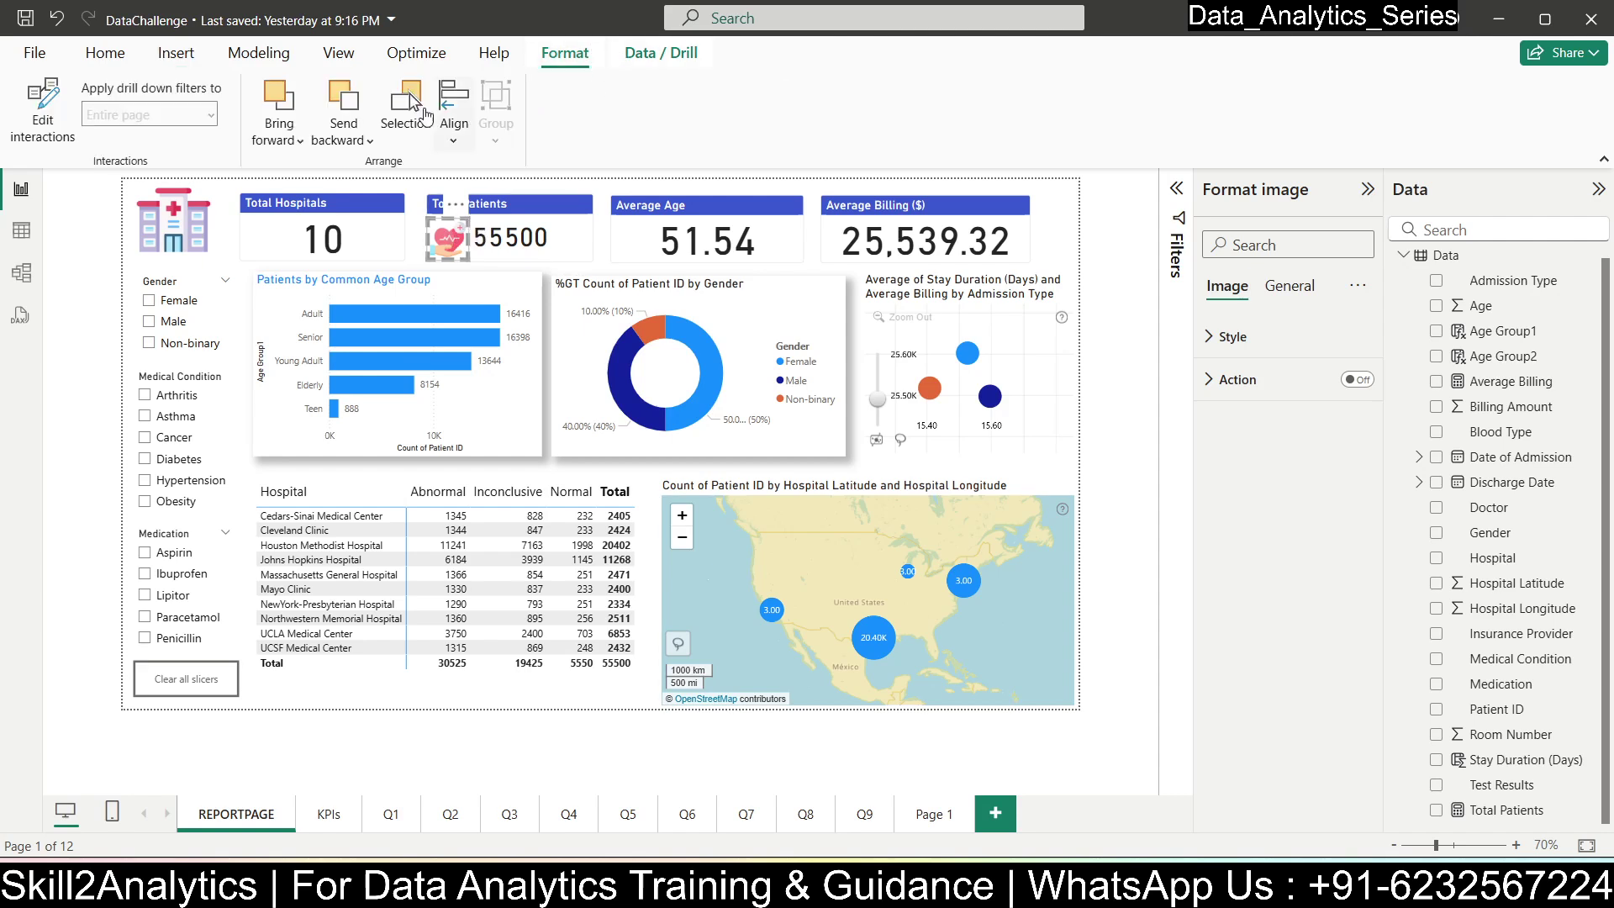
click(292, 148)
click(347, 202)
click(675, 194)
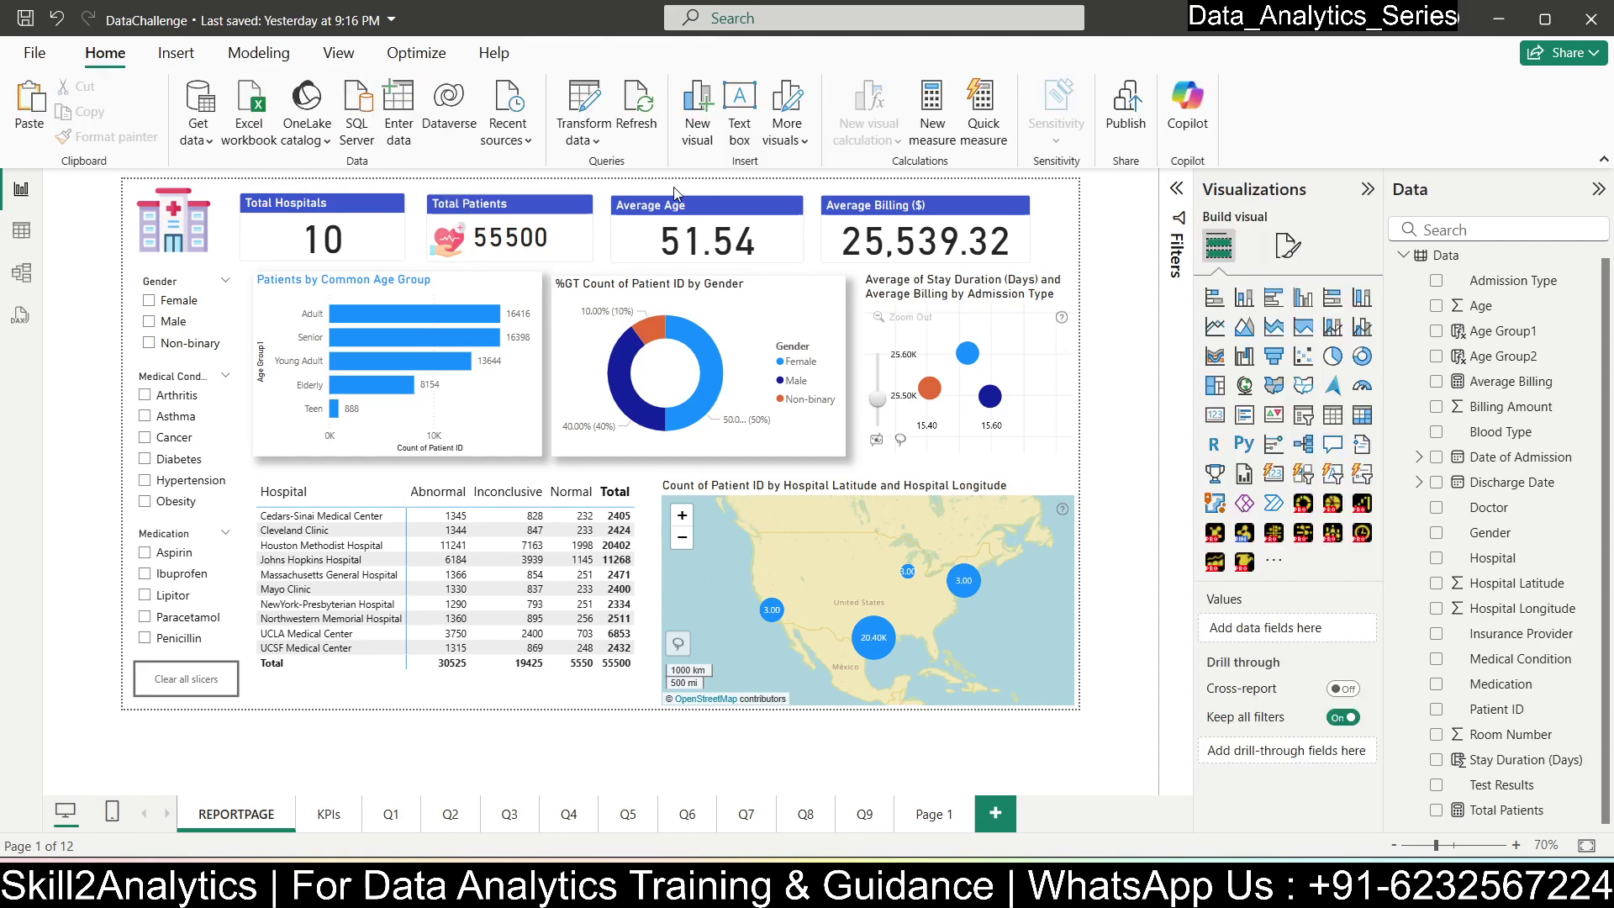
- Copy the Total Patients card's formatting to the Average Age, Total Hospitals and Average Billing ($) cards
click(689, 242)
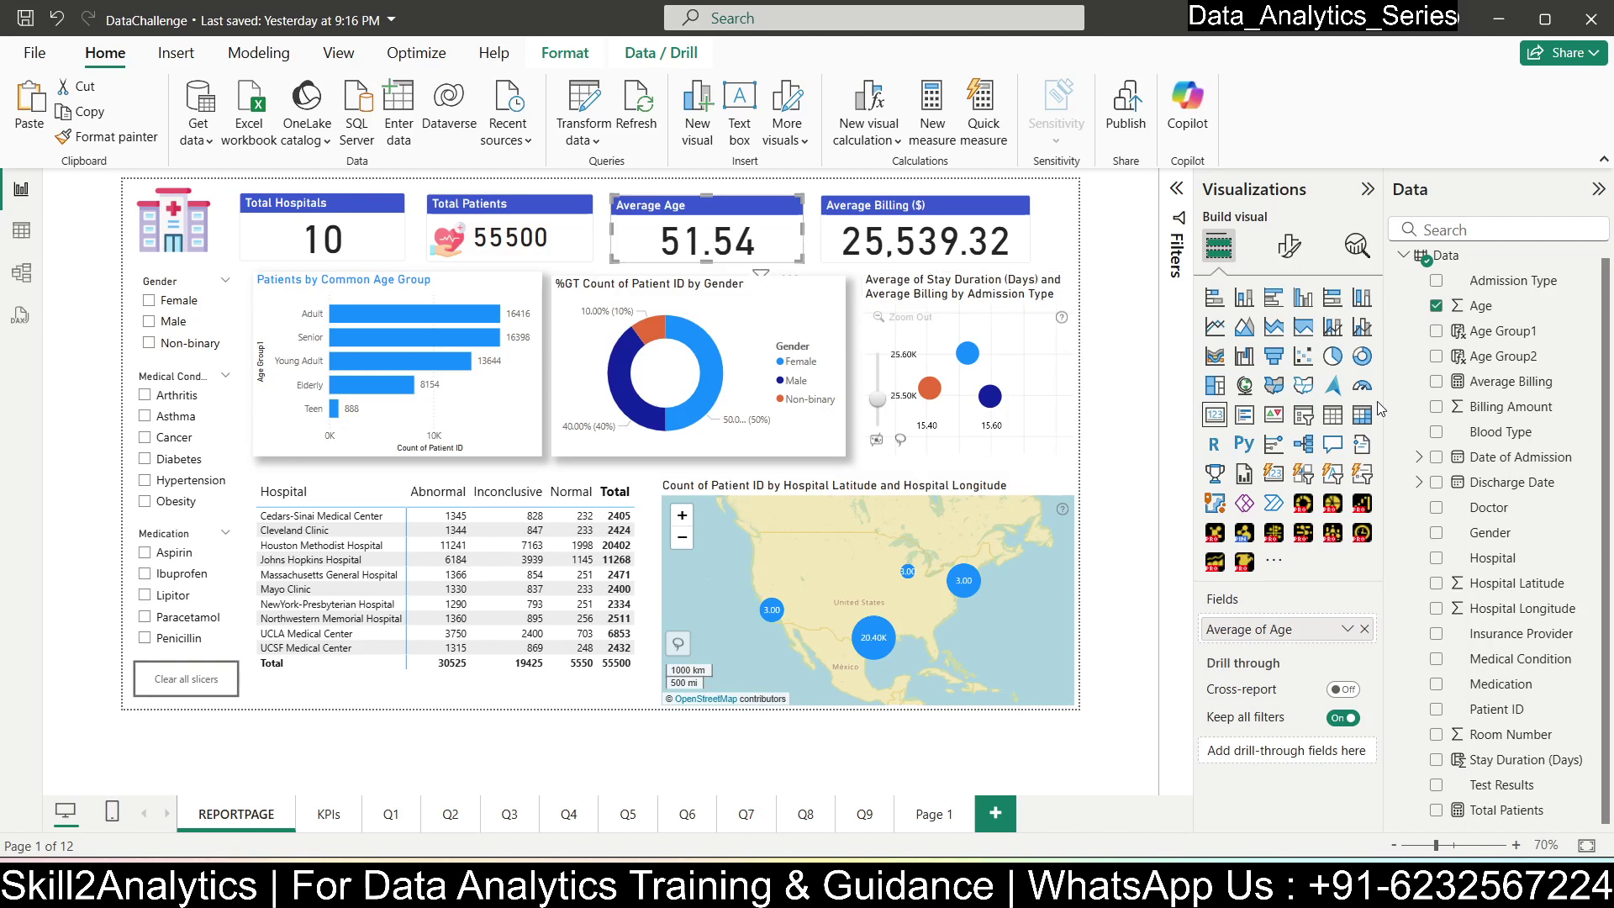
click(494, 239)
click(106, 136)
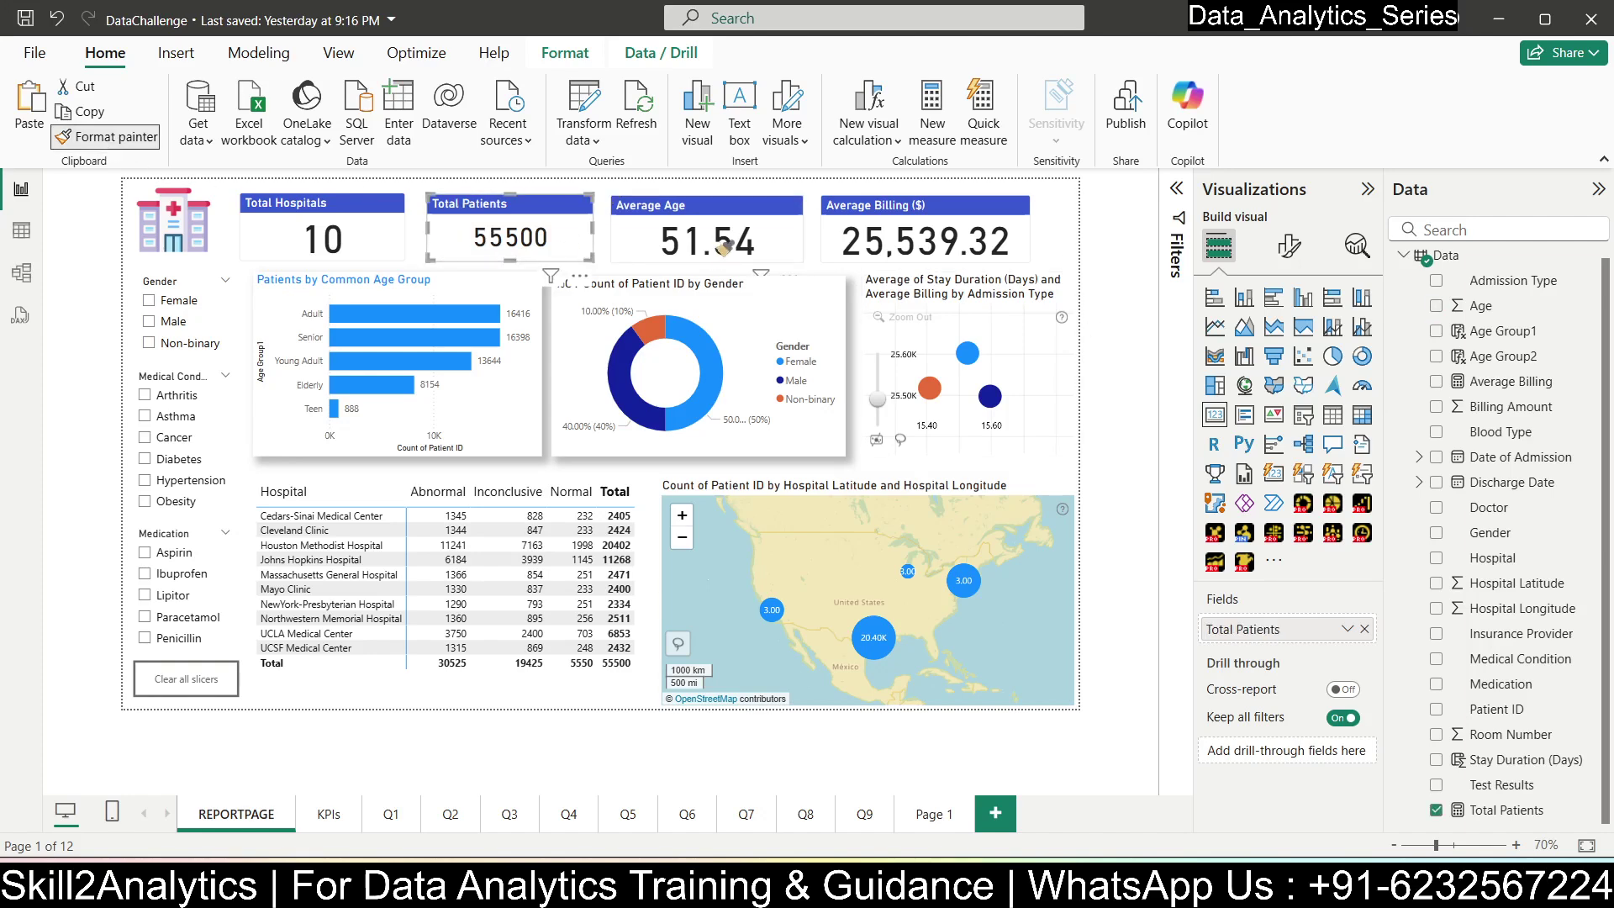
click(606, 238)
click(107, 136)
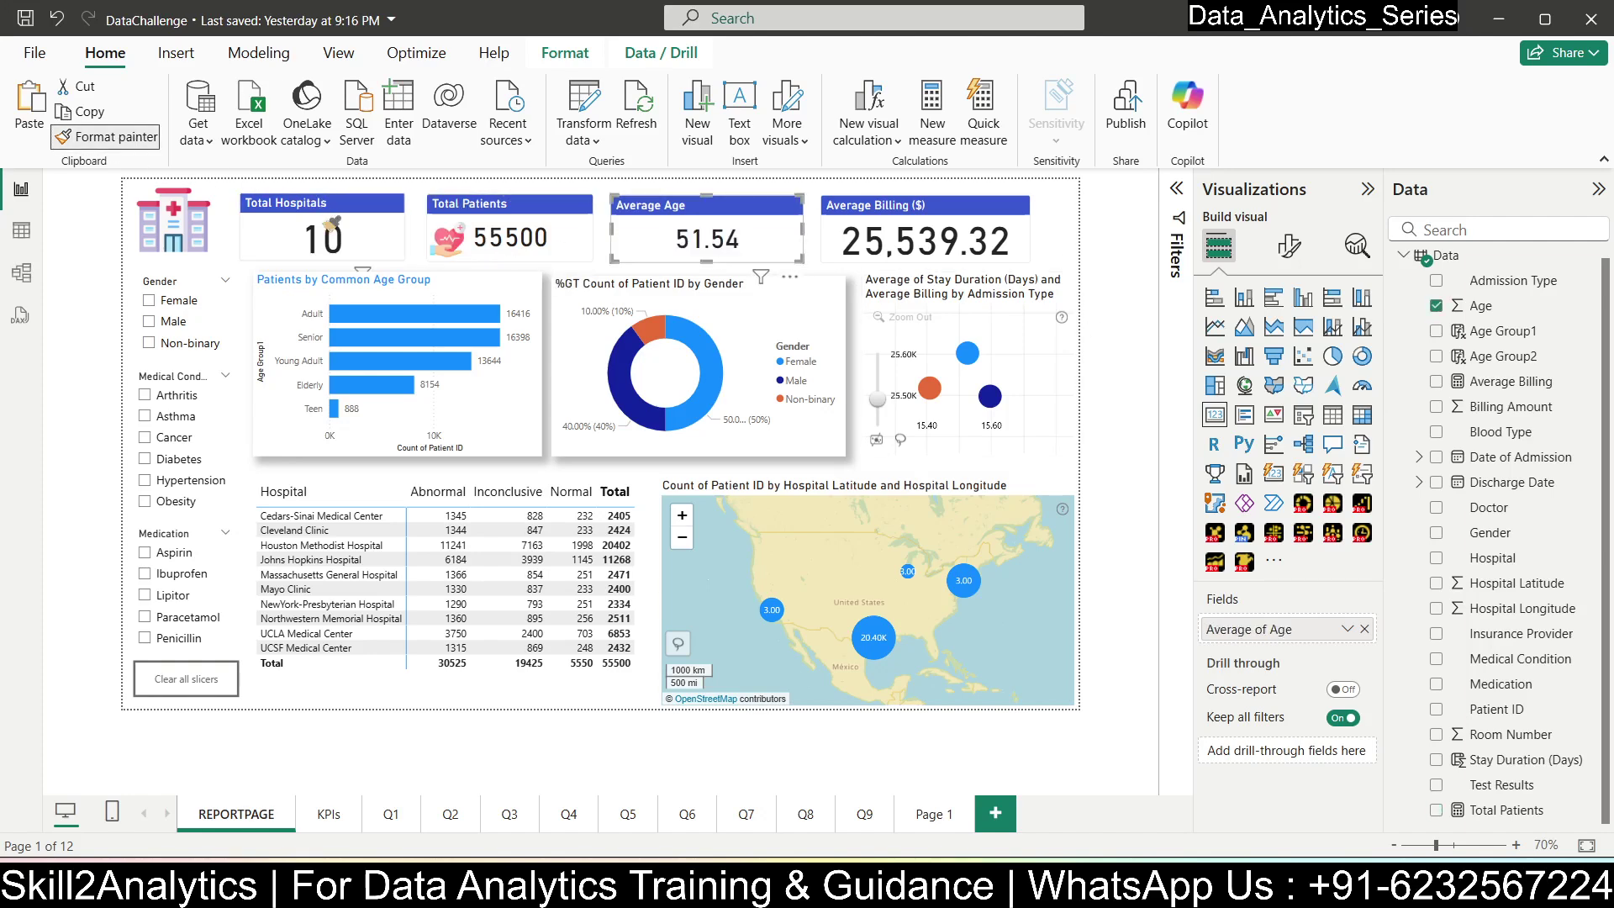
click(330, 227)
click(107, 136)
click(928, 242)
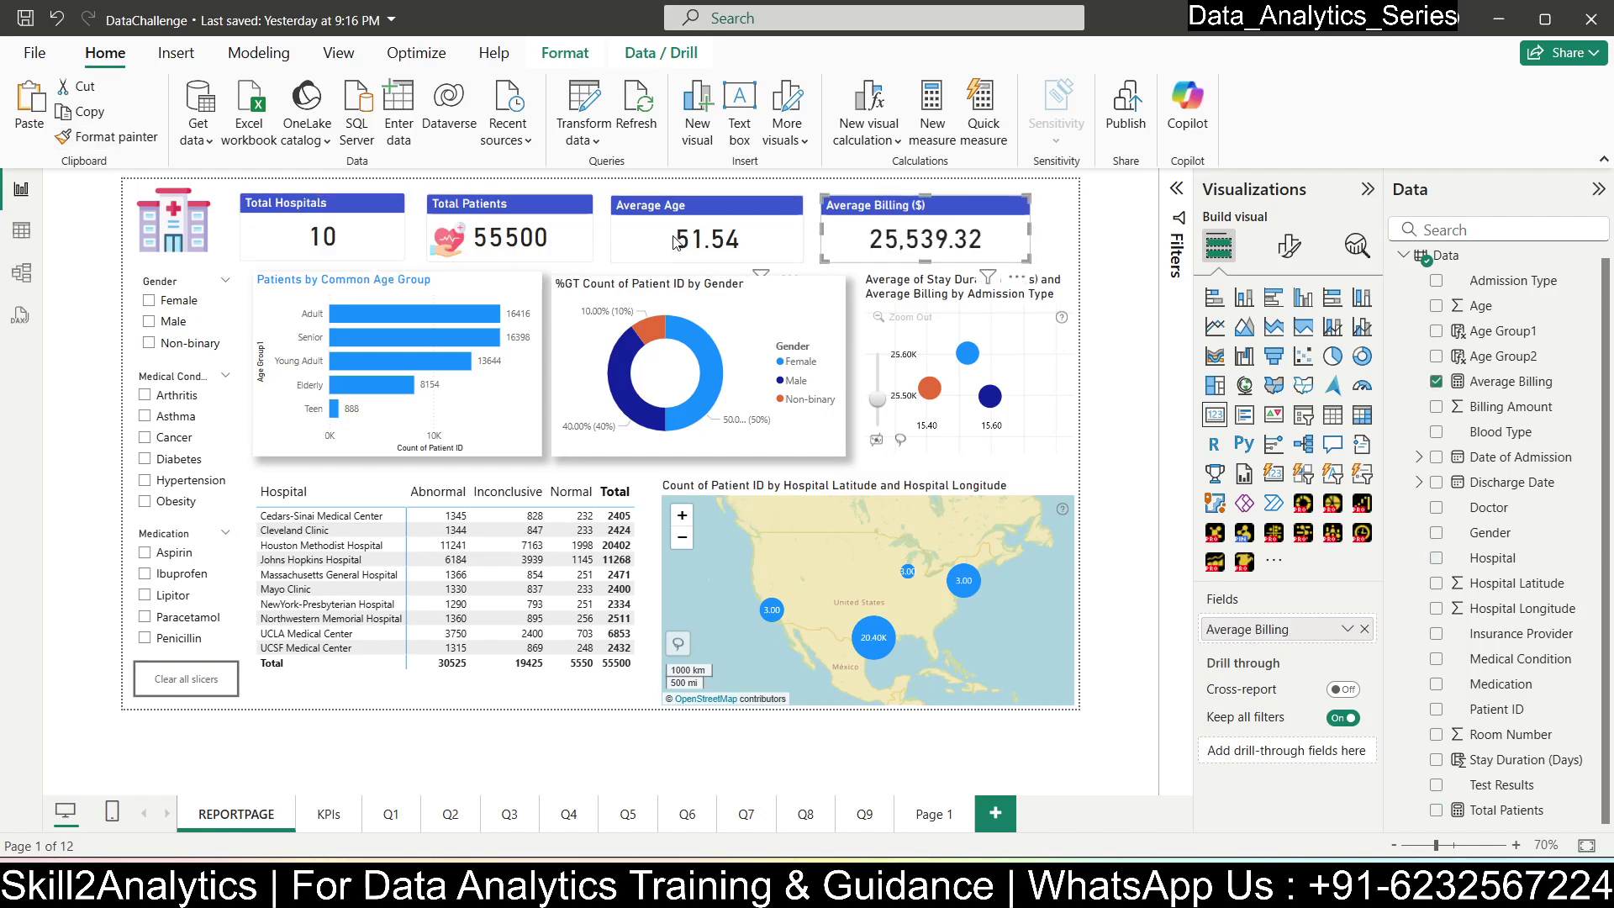
click(677, 243)
click(599, 196)
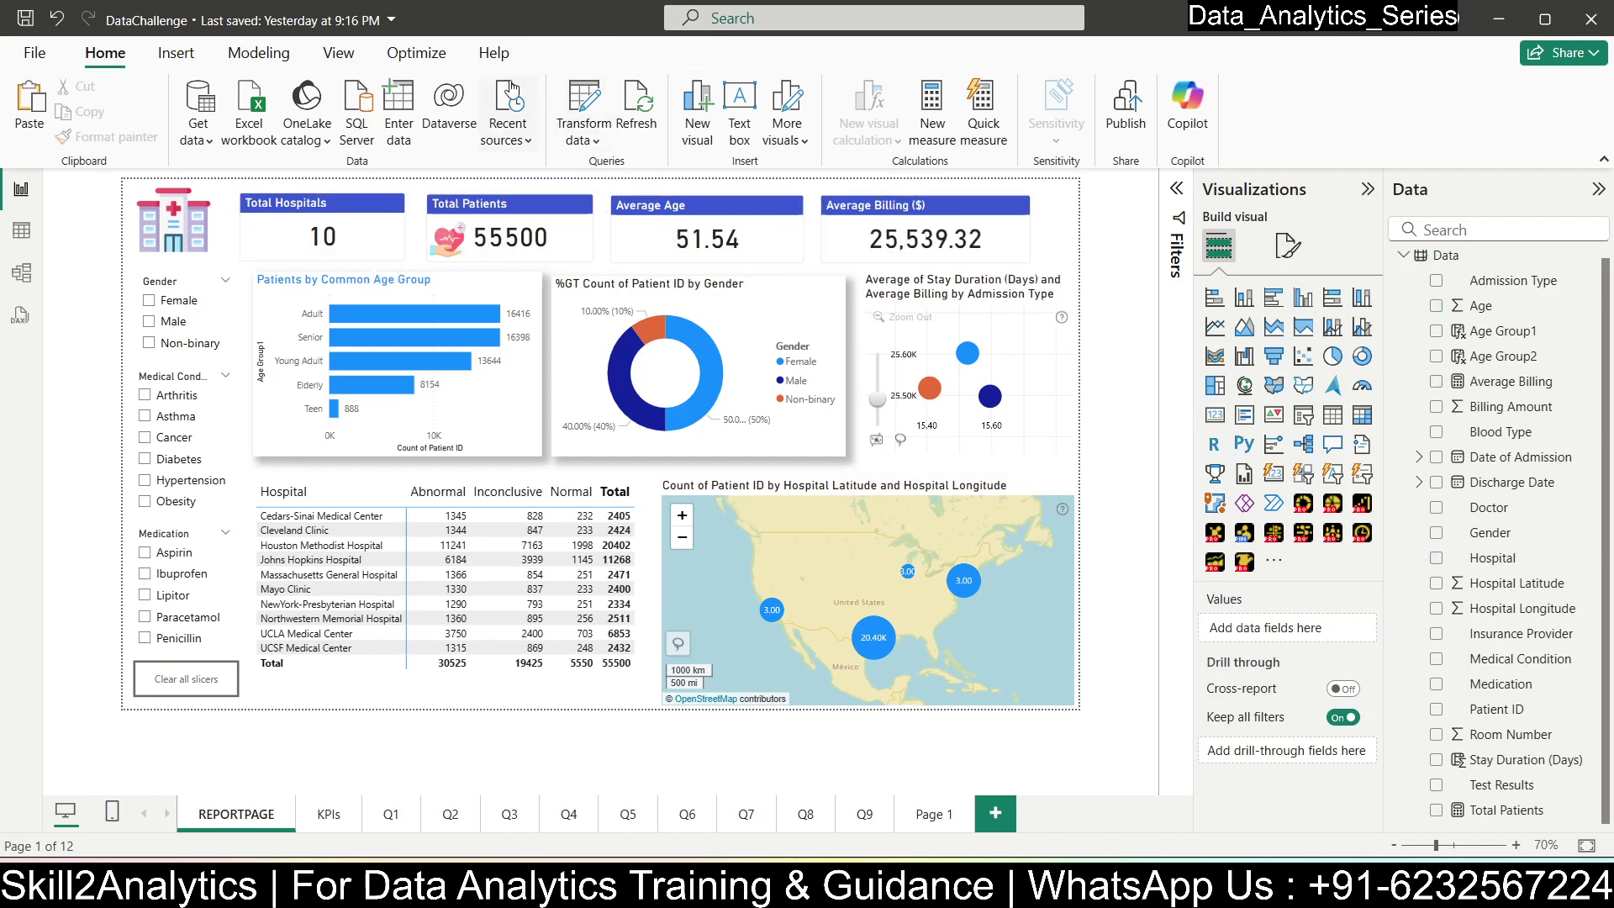
- Insert the age.png image and shrink it to icon size
click(176, 53)
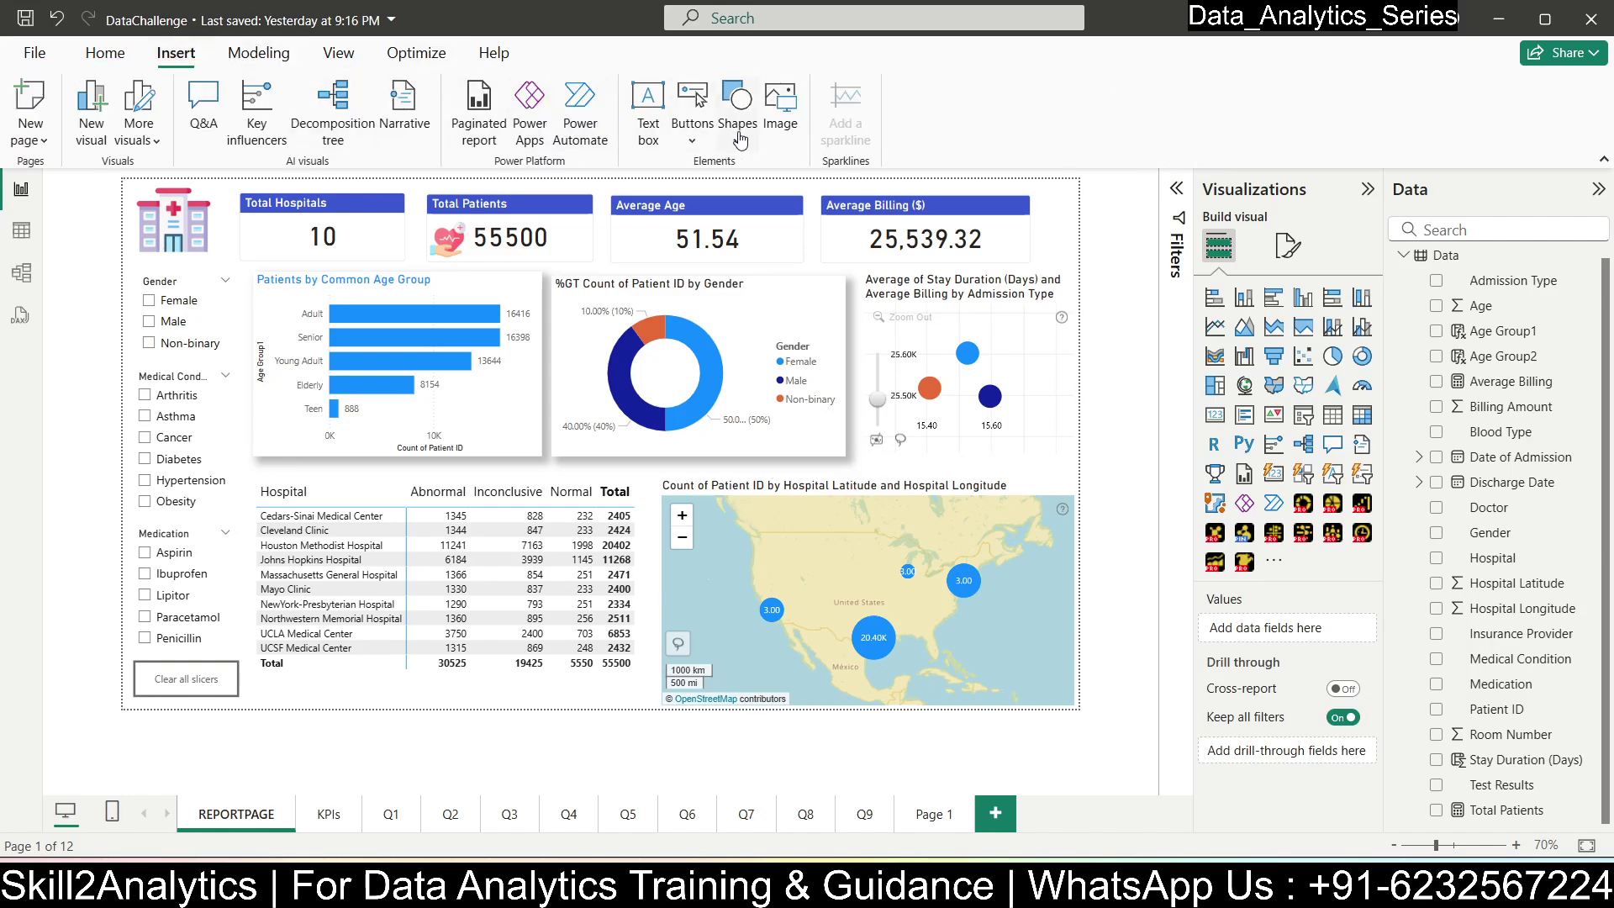
click(775, 123)
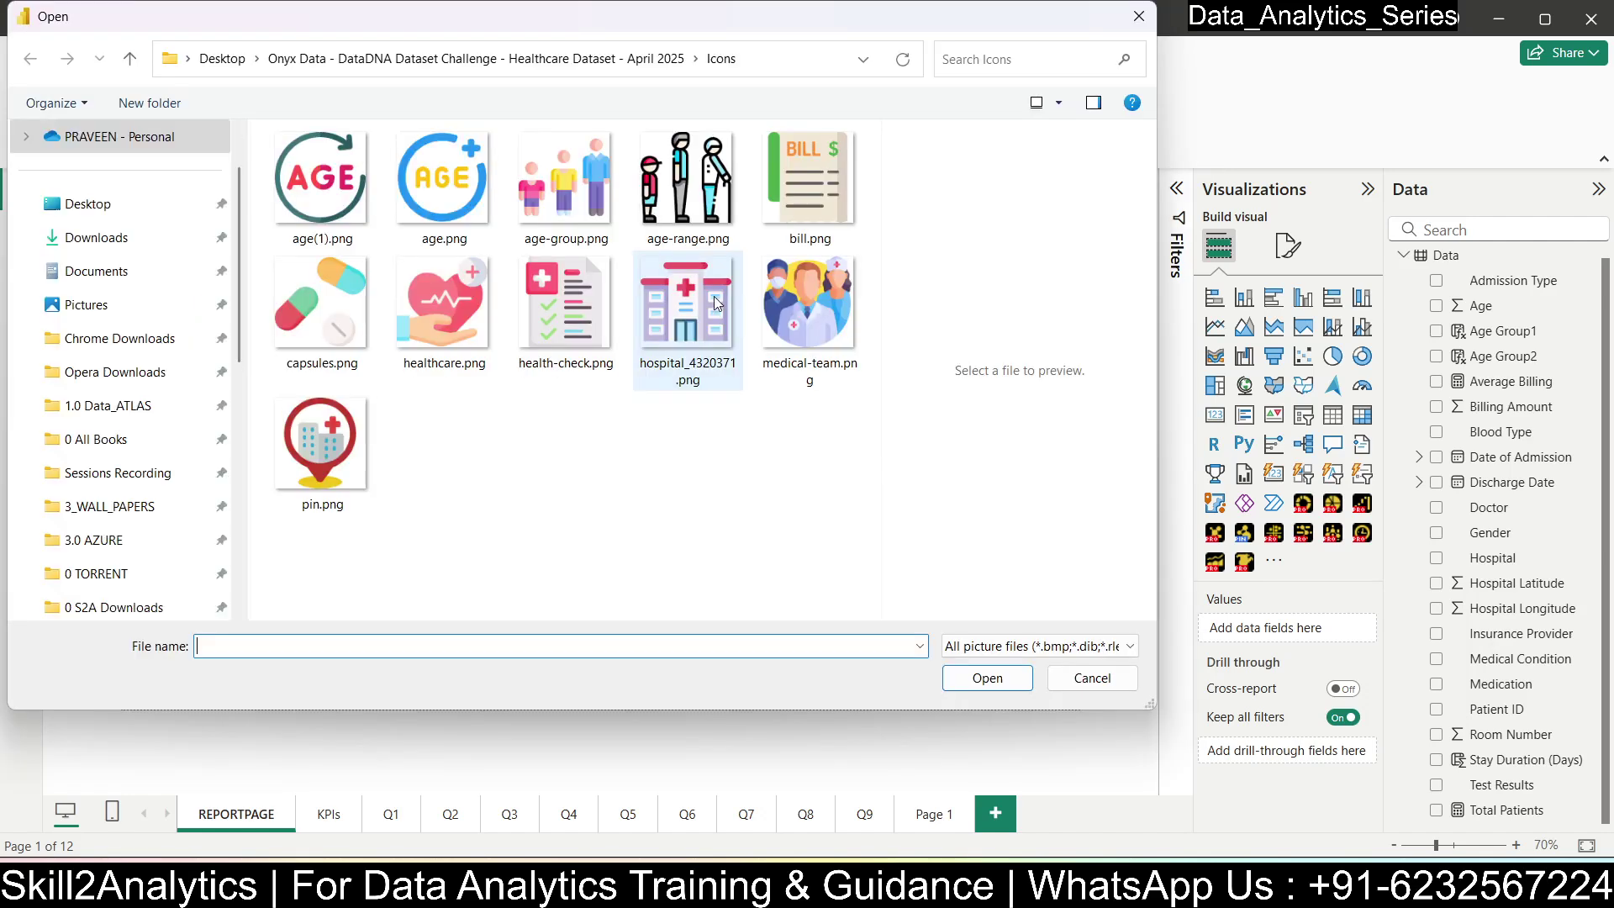
click(461, 184)
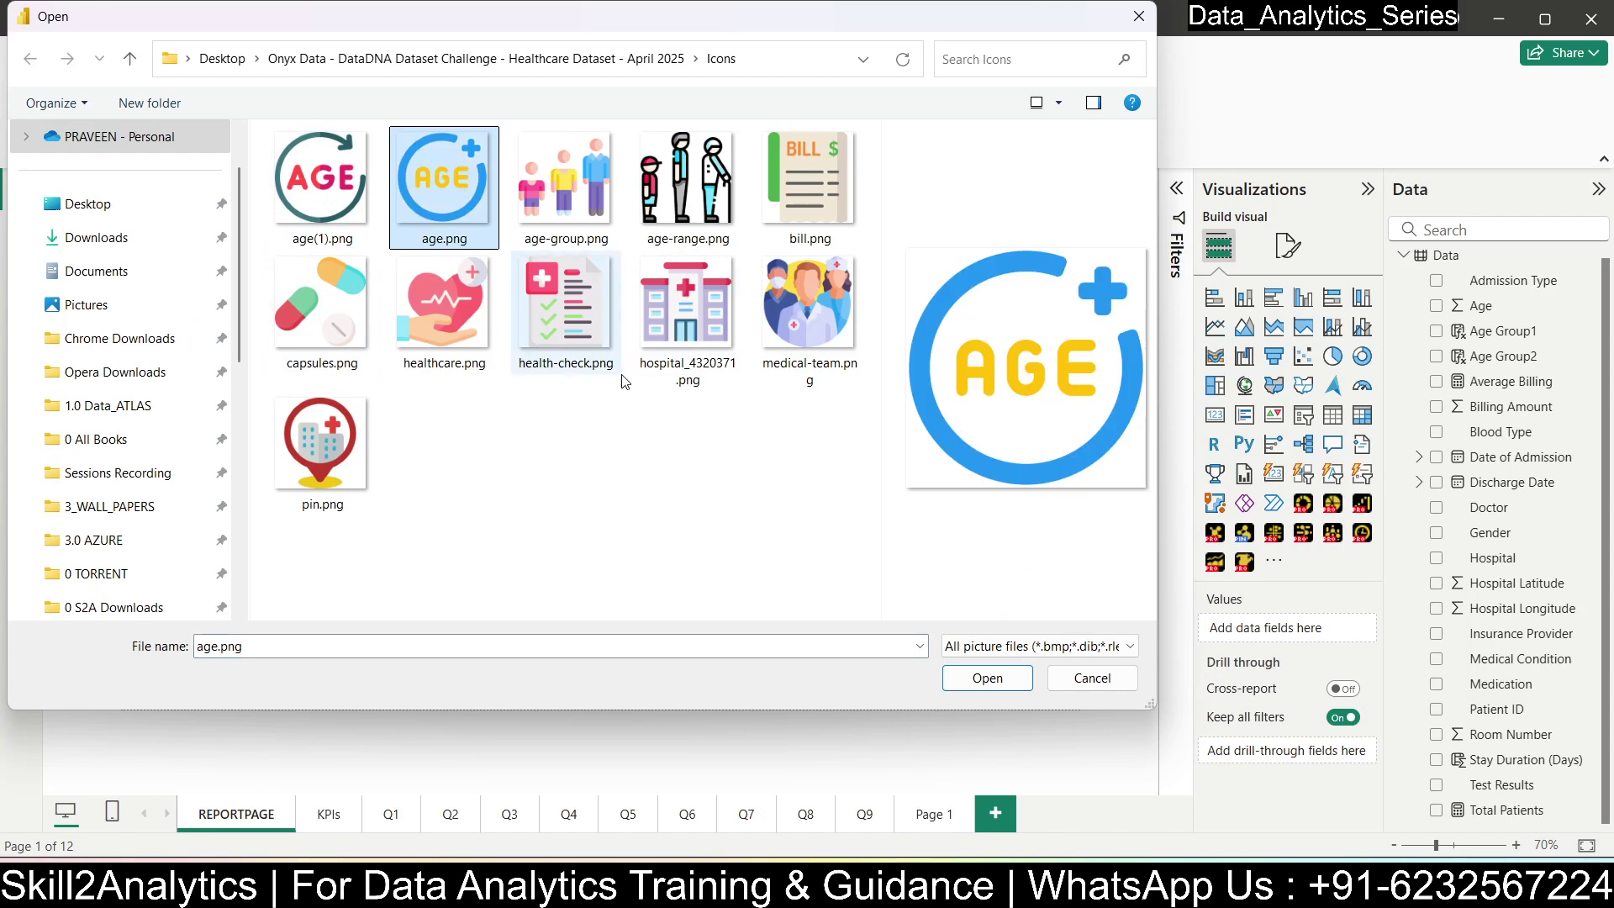
click(988, 678)
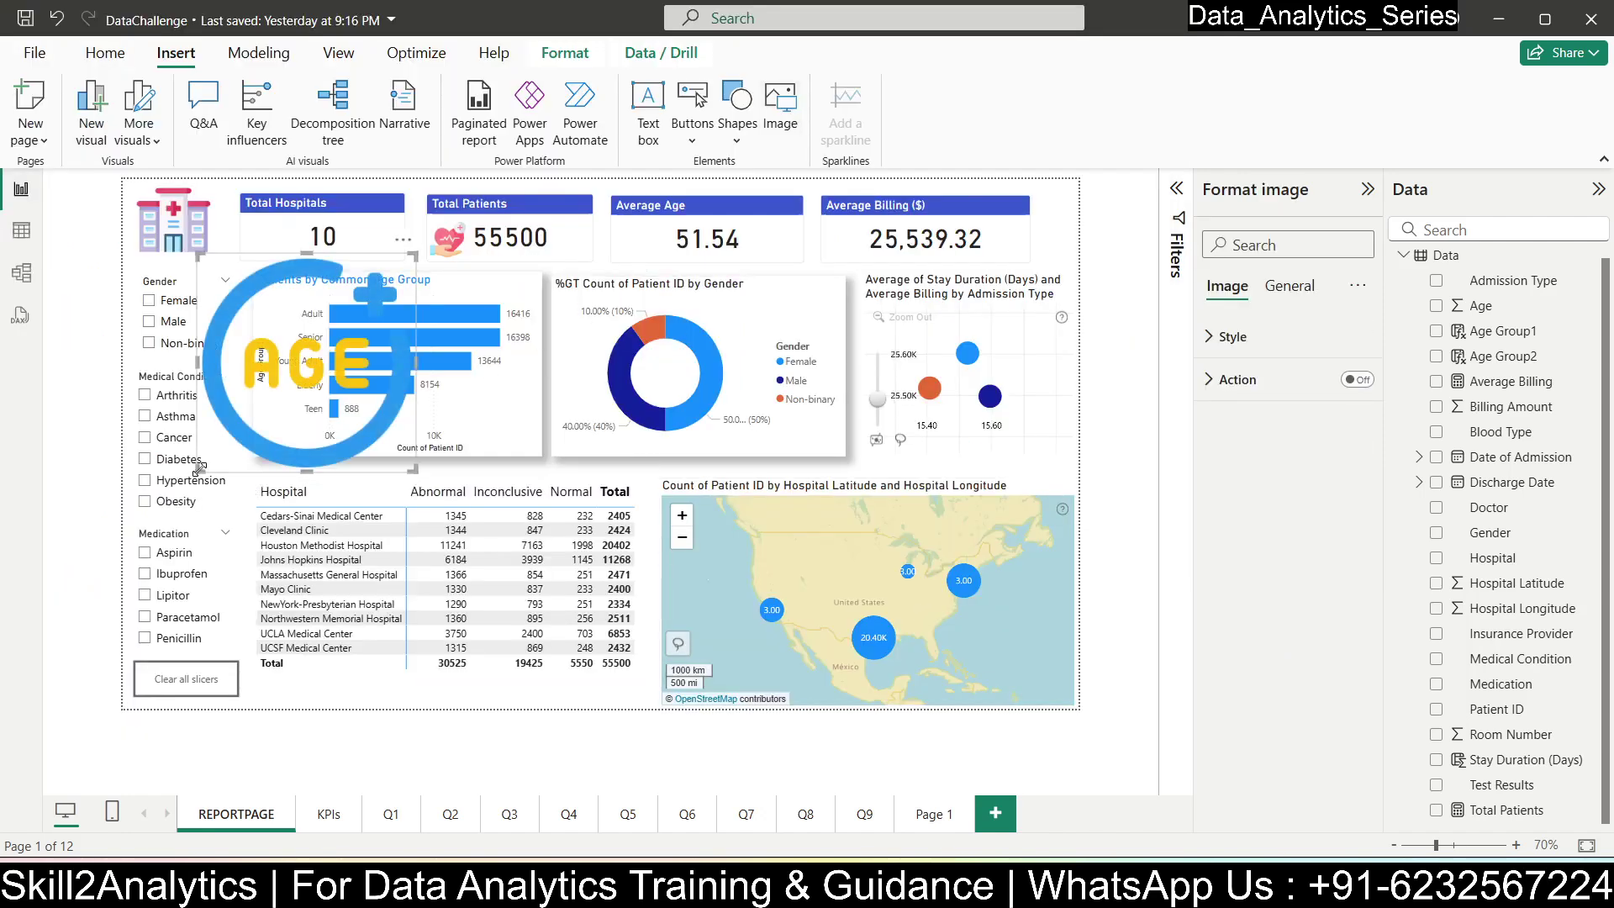
drag(201, 467, 366, 290)
- Fit the age icon beside the value in the Average Age card, and nudge the Total Patients heart icon up slightly
scroll(366, 291, up, 6)
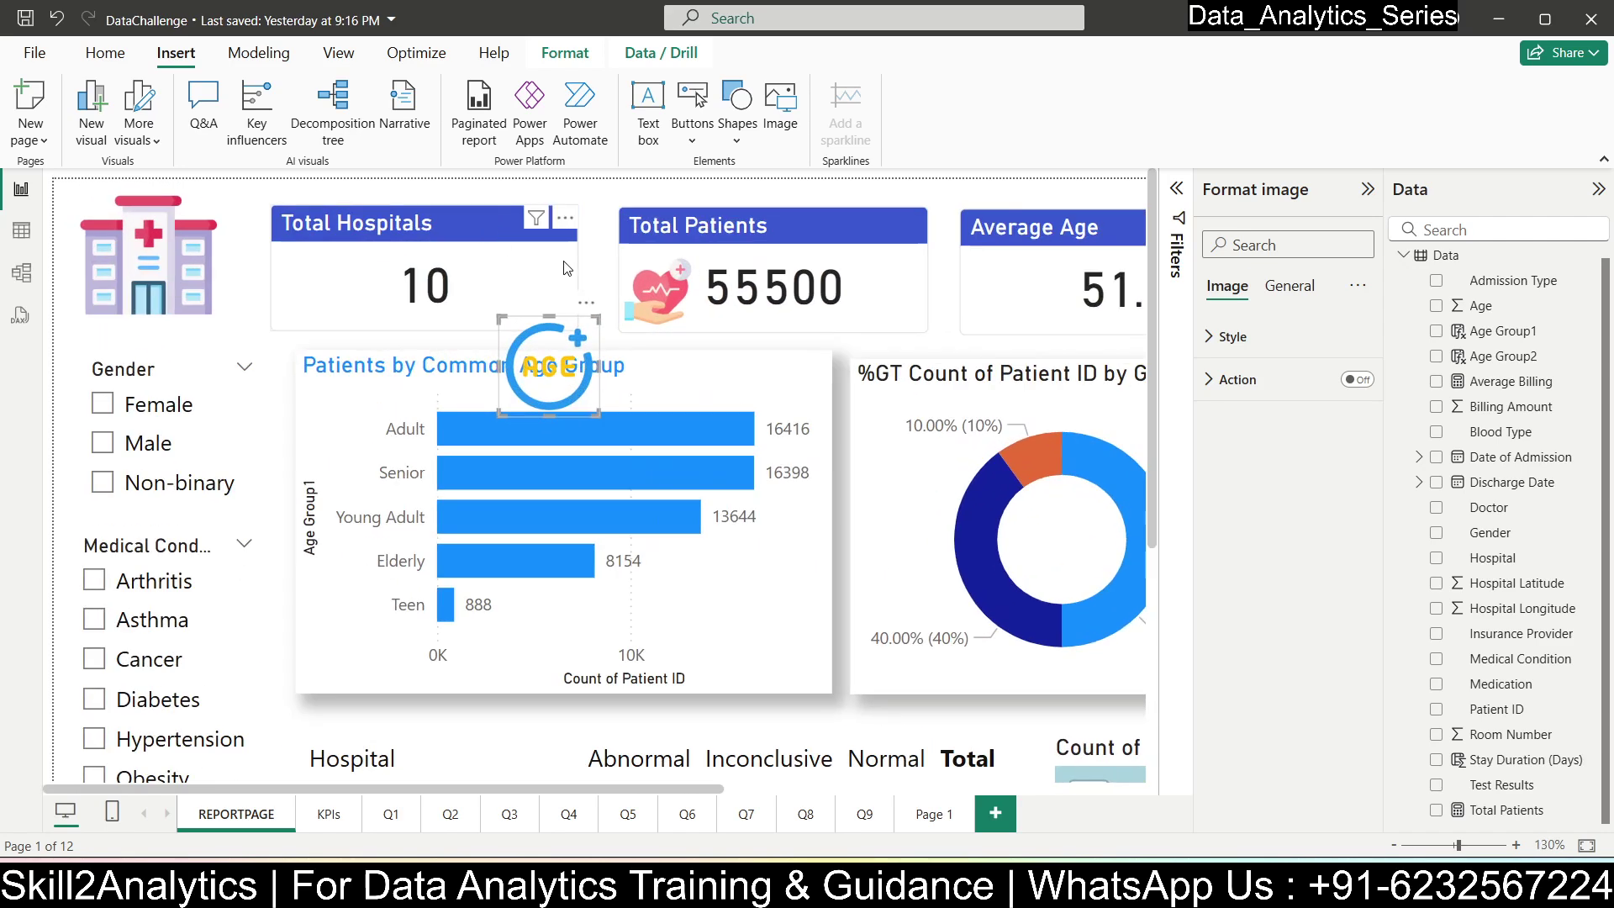
scroll(564, 268, up, 4)
scroll(691, 319, right, 4)
drag(349, 428, 948, 326)
drag(857, 387, 893, 360)
drag(938, 311, 913, 330)
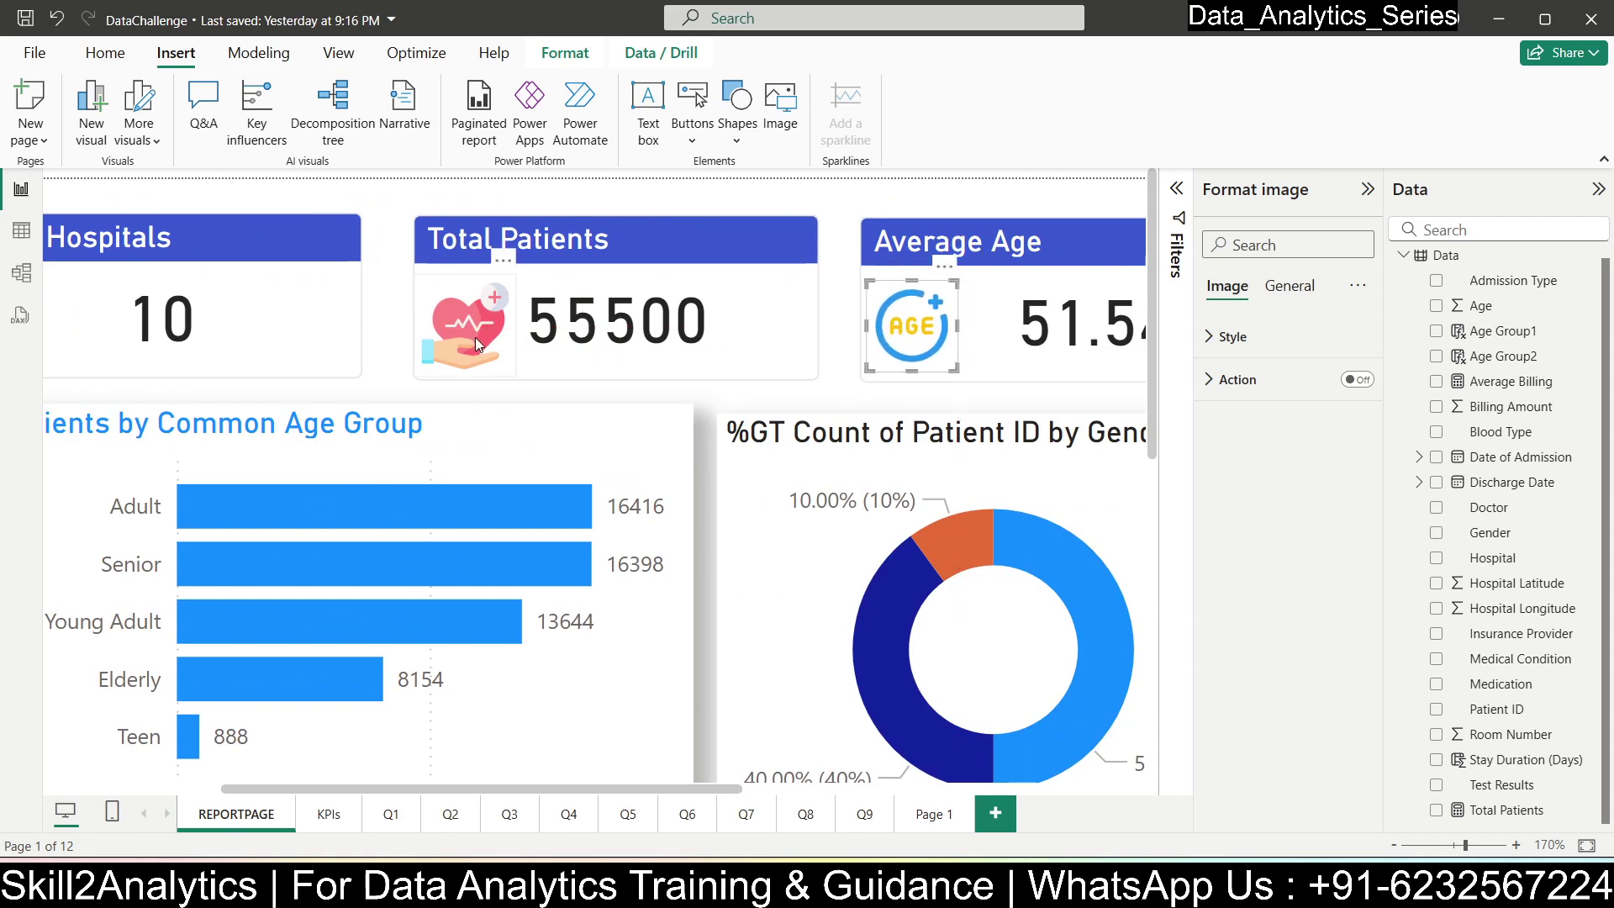
drag(474, 337, 477, 326)
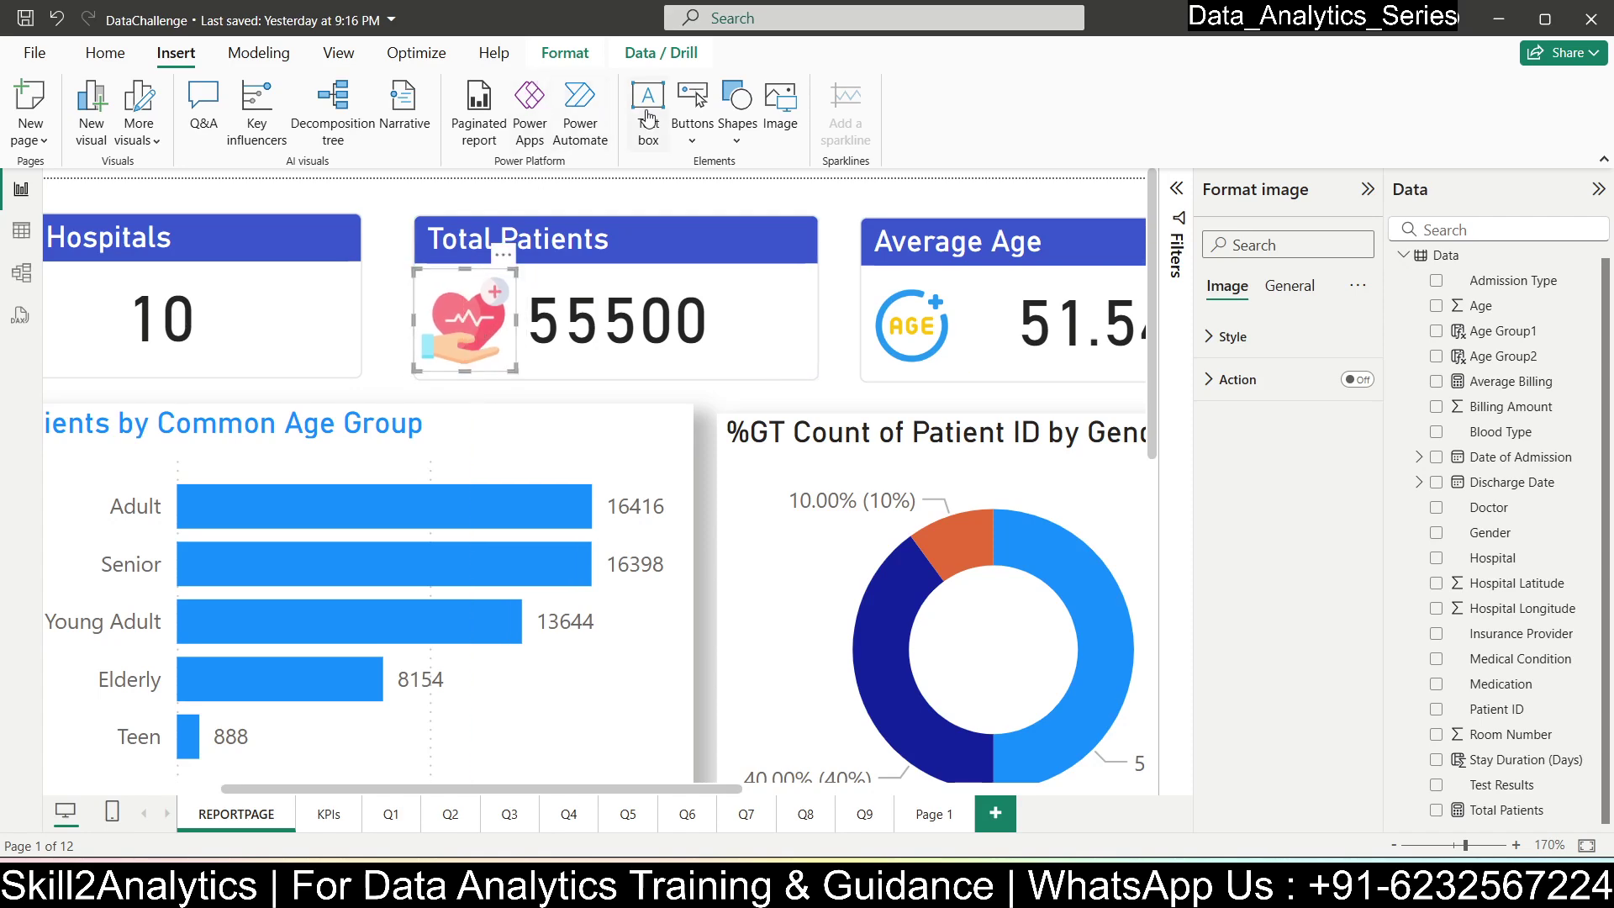
- Insert the bill.png image, shrink it to icon size and place it beside the value in the Average Billing ($) card
click(781, 105)
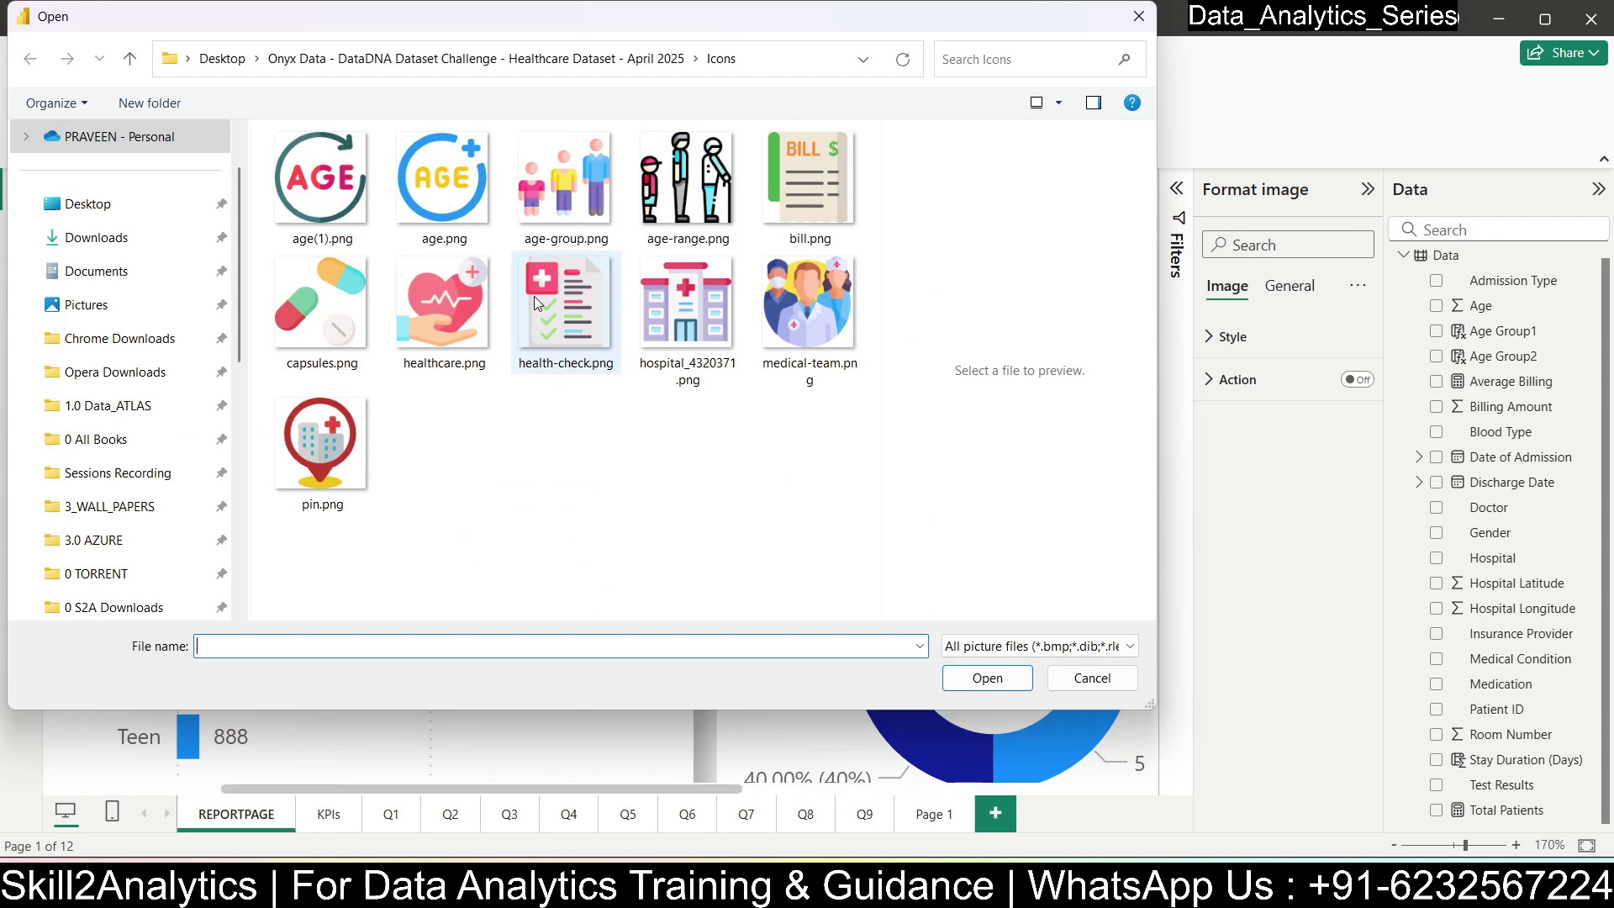
click(806, 184)
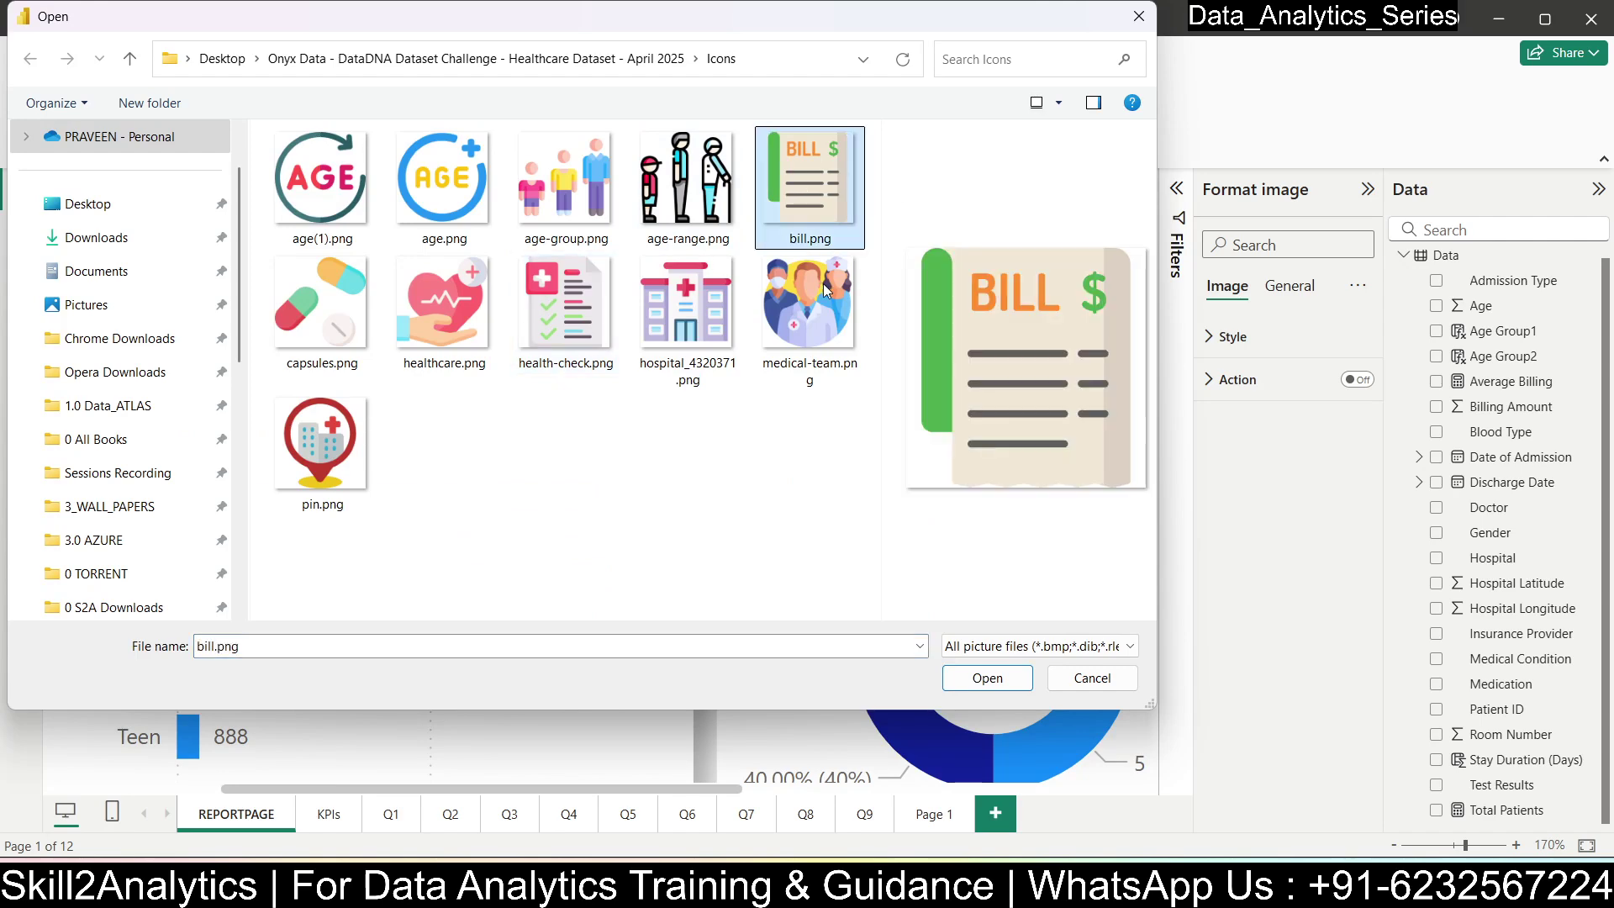
click(982, 679)
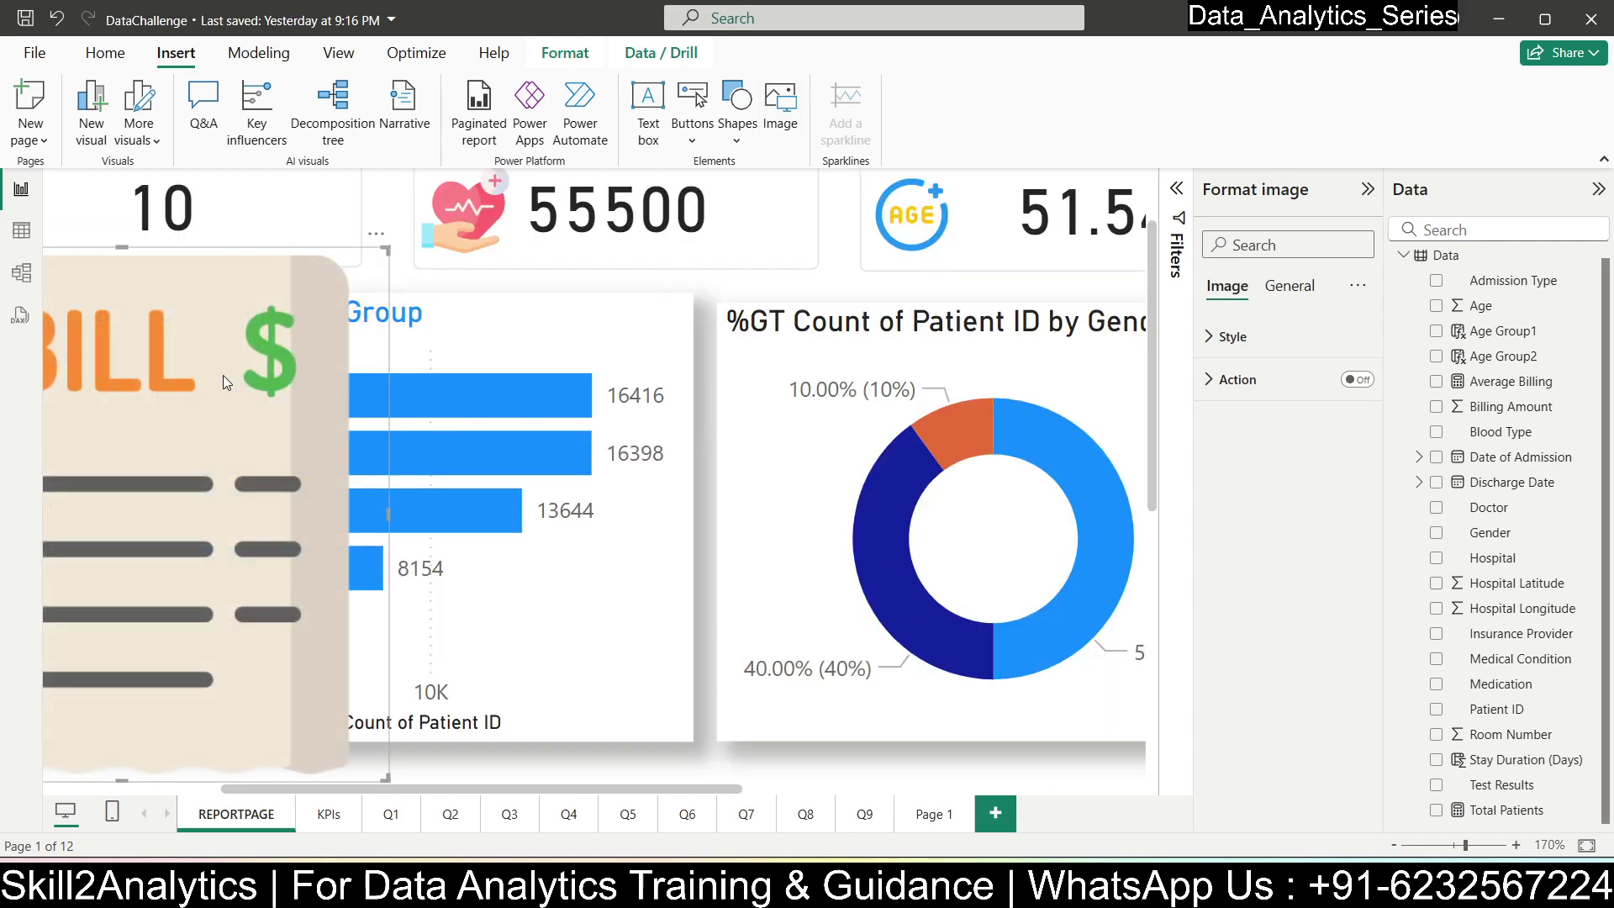
ctrl+scroll(240, 363, down, 10)
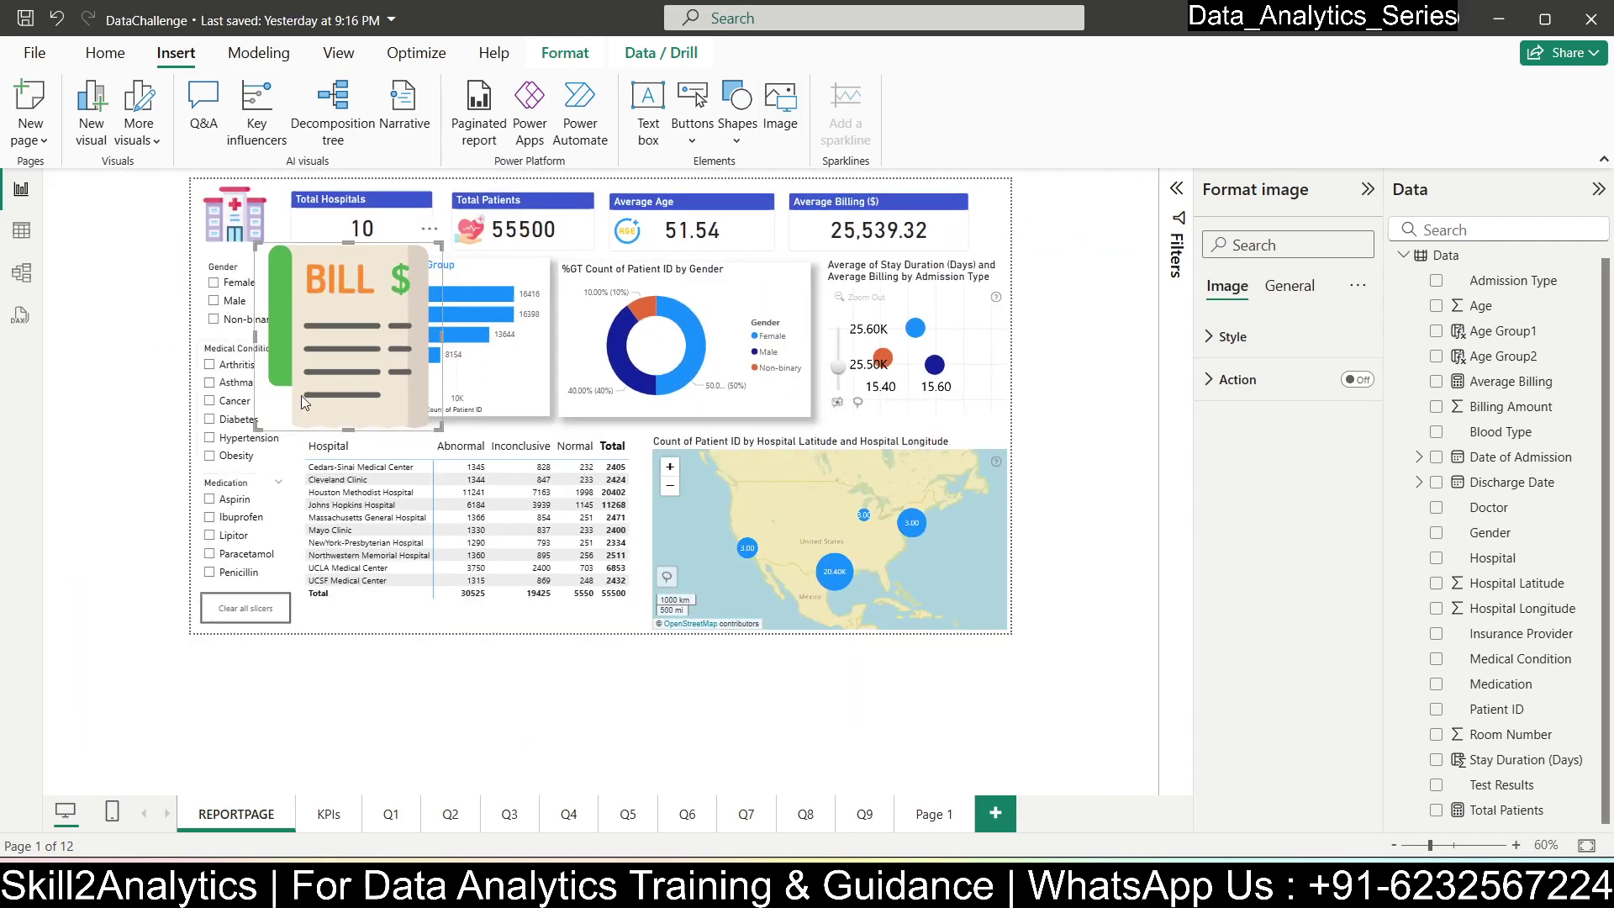
drag(254, 429, 812, 235)
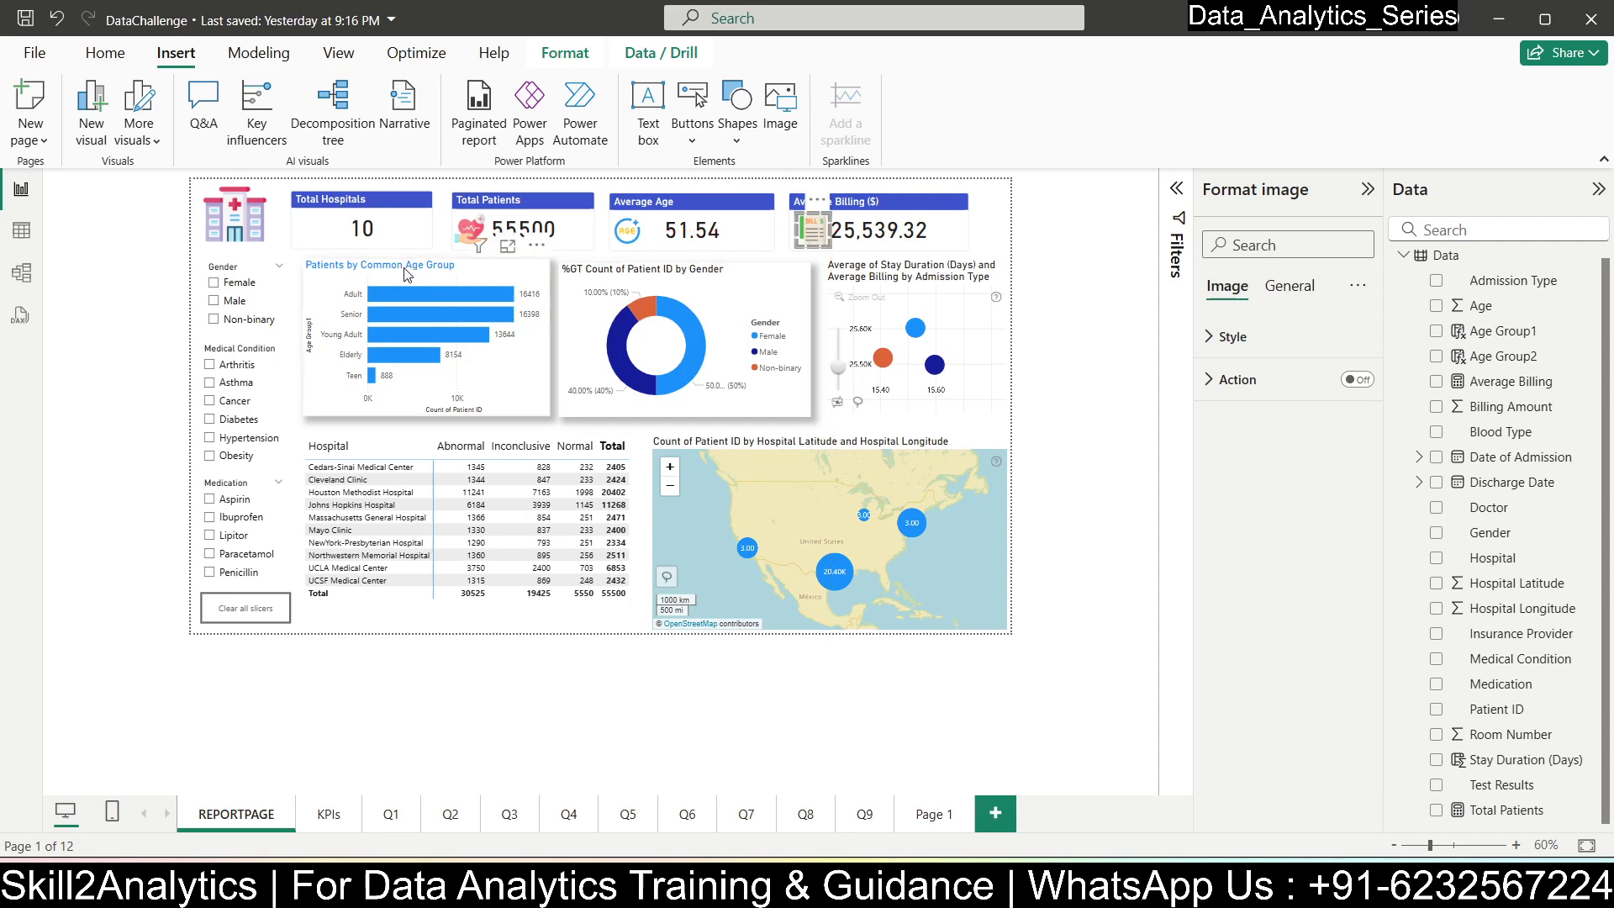
- Insert the pin.png image, shrink it to icon size and place it beside the value in the Total Hospitals card
click(781, 112)
click(337, 454)
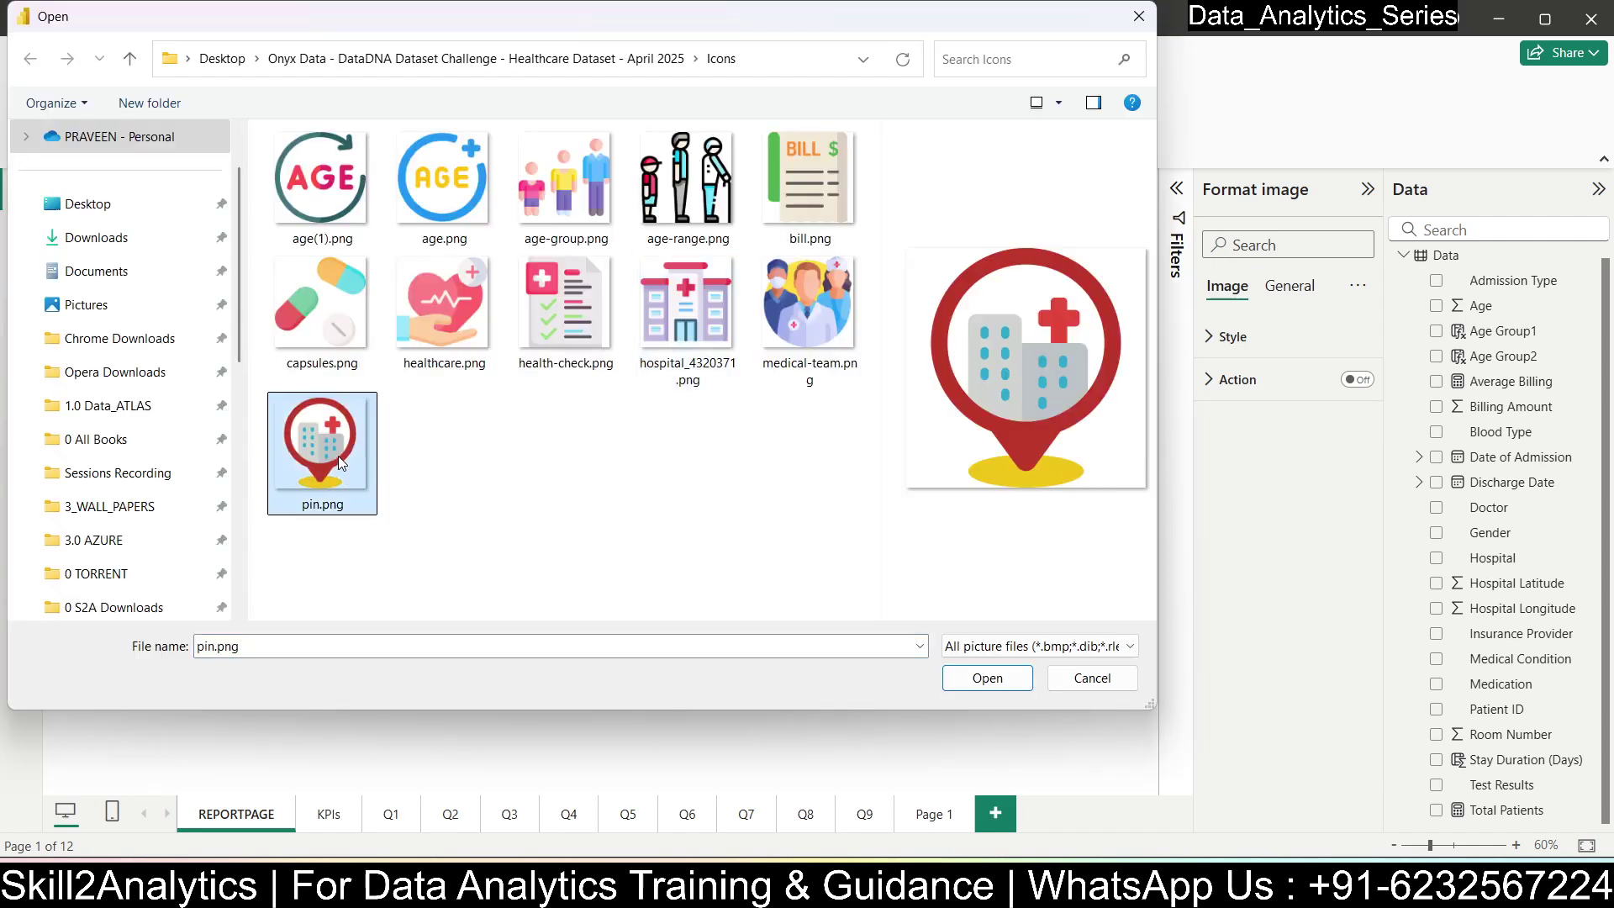
click(985, 681)
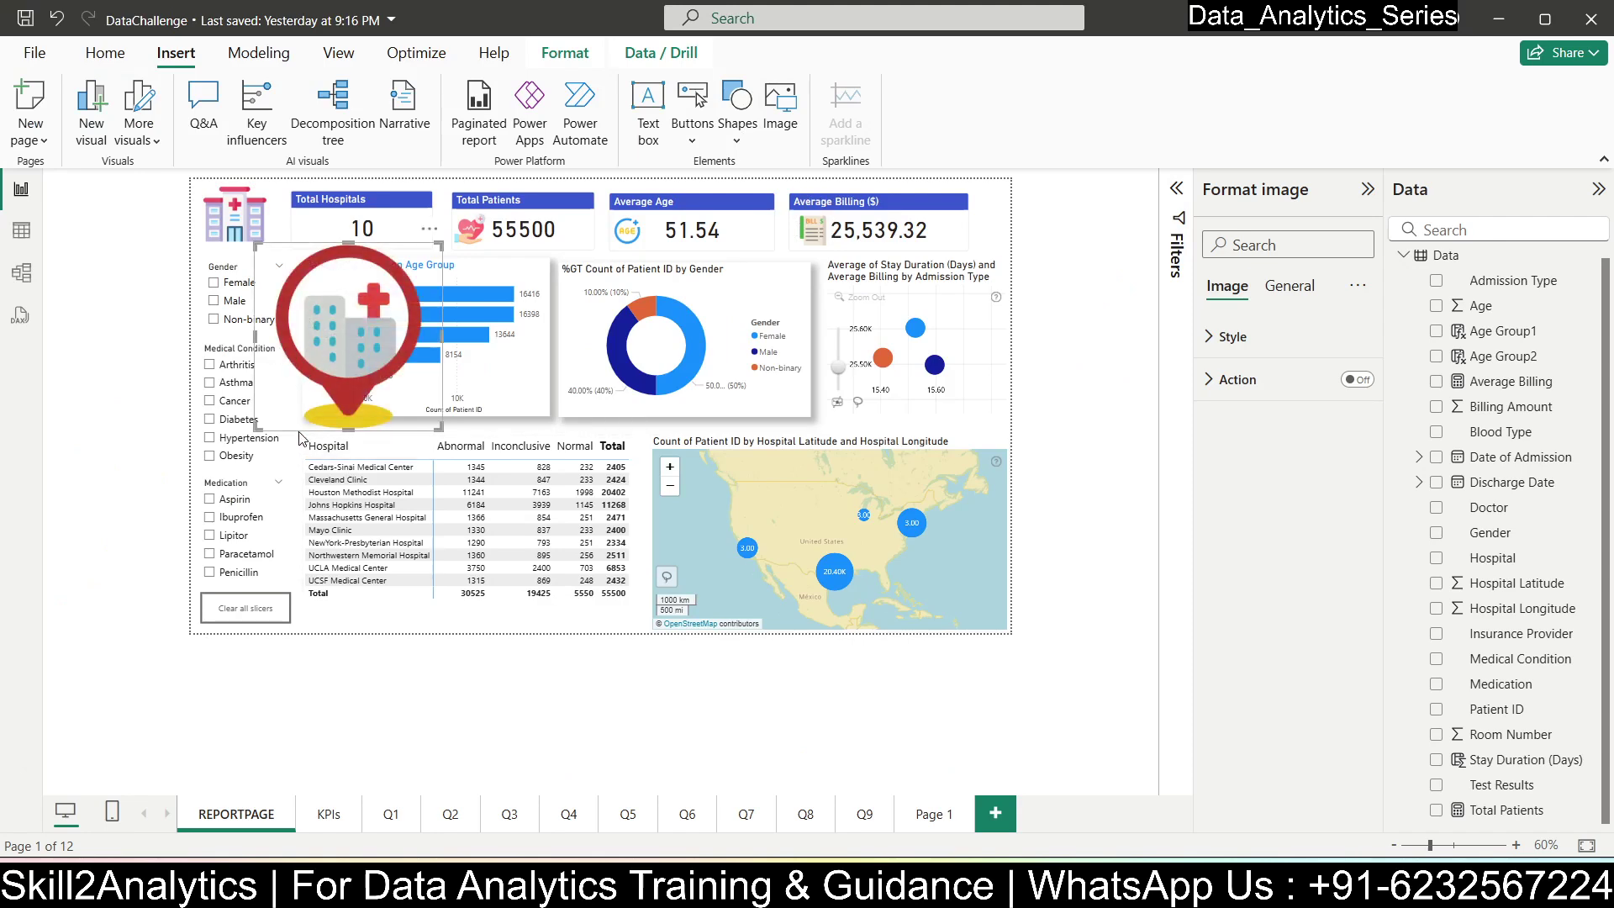
drag(256, 426, 311, 226)
scroll(310, 260, up, 5)
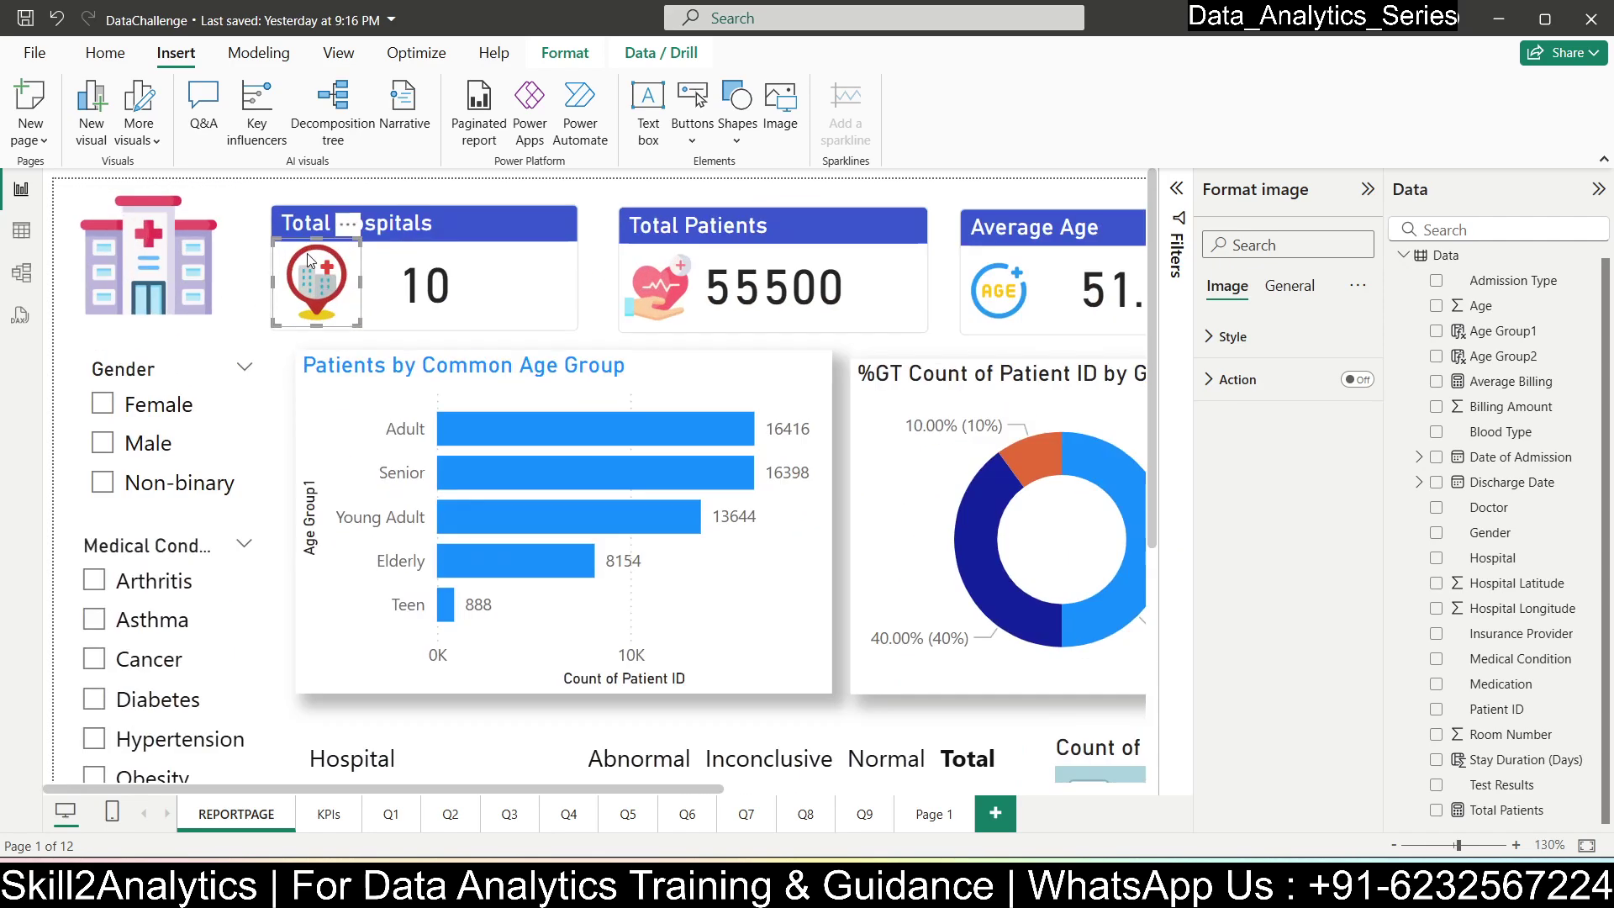
- Move the pin icon slightly closer to the value in the Total Hospitals card
drag(317, 284, 380, 333)
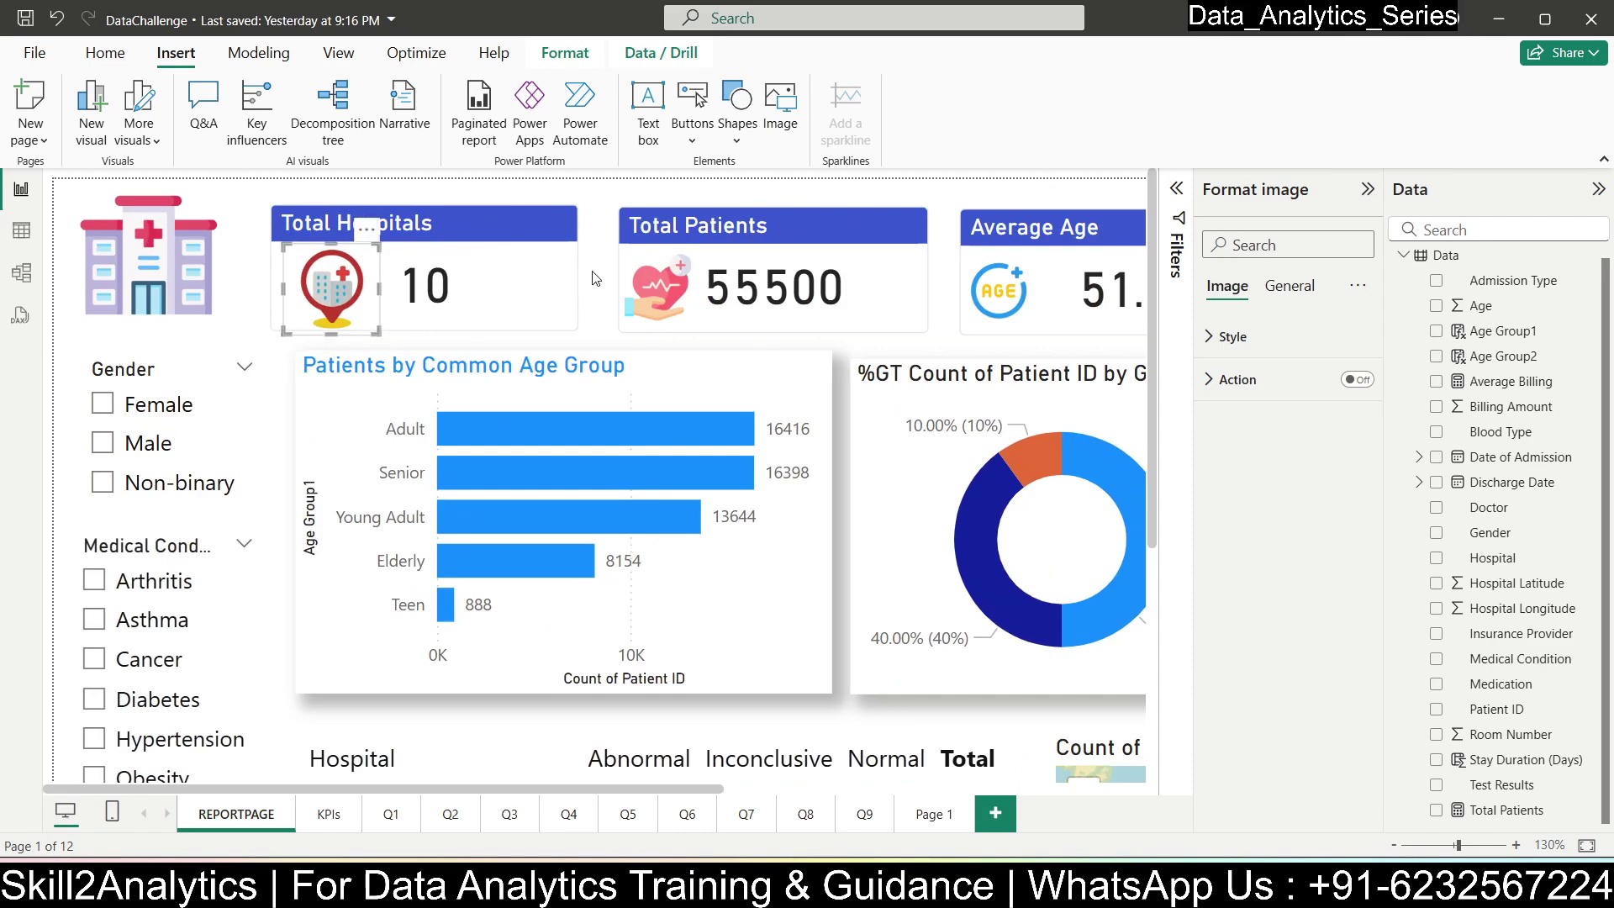
click(596, 278)
scroll(596, 278, down, 4)
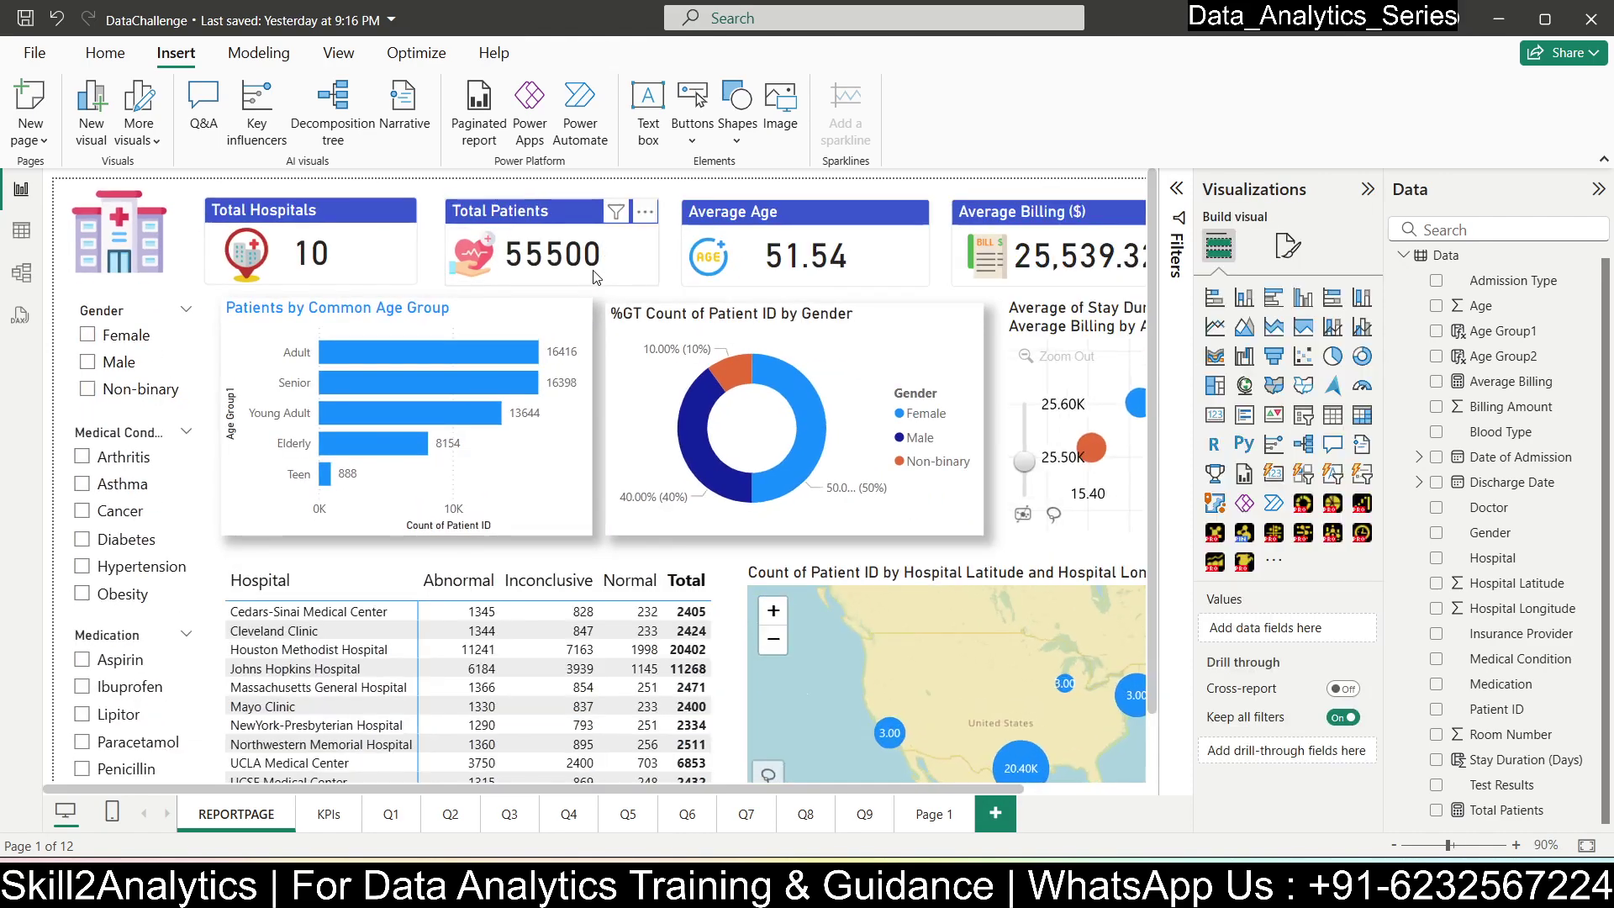
- Insert the age-group.png image, shrink it and place it in the empty lower-right corner of the Patients by Common Age Group chart
click(780, 109)
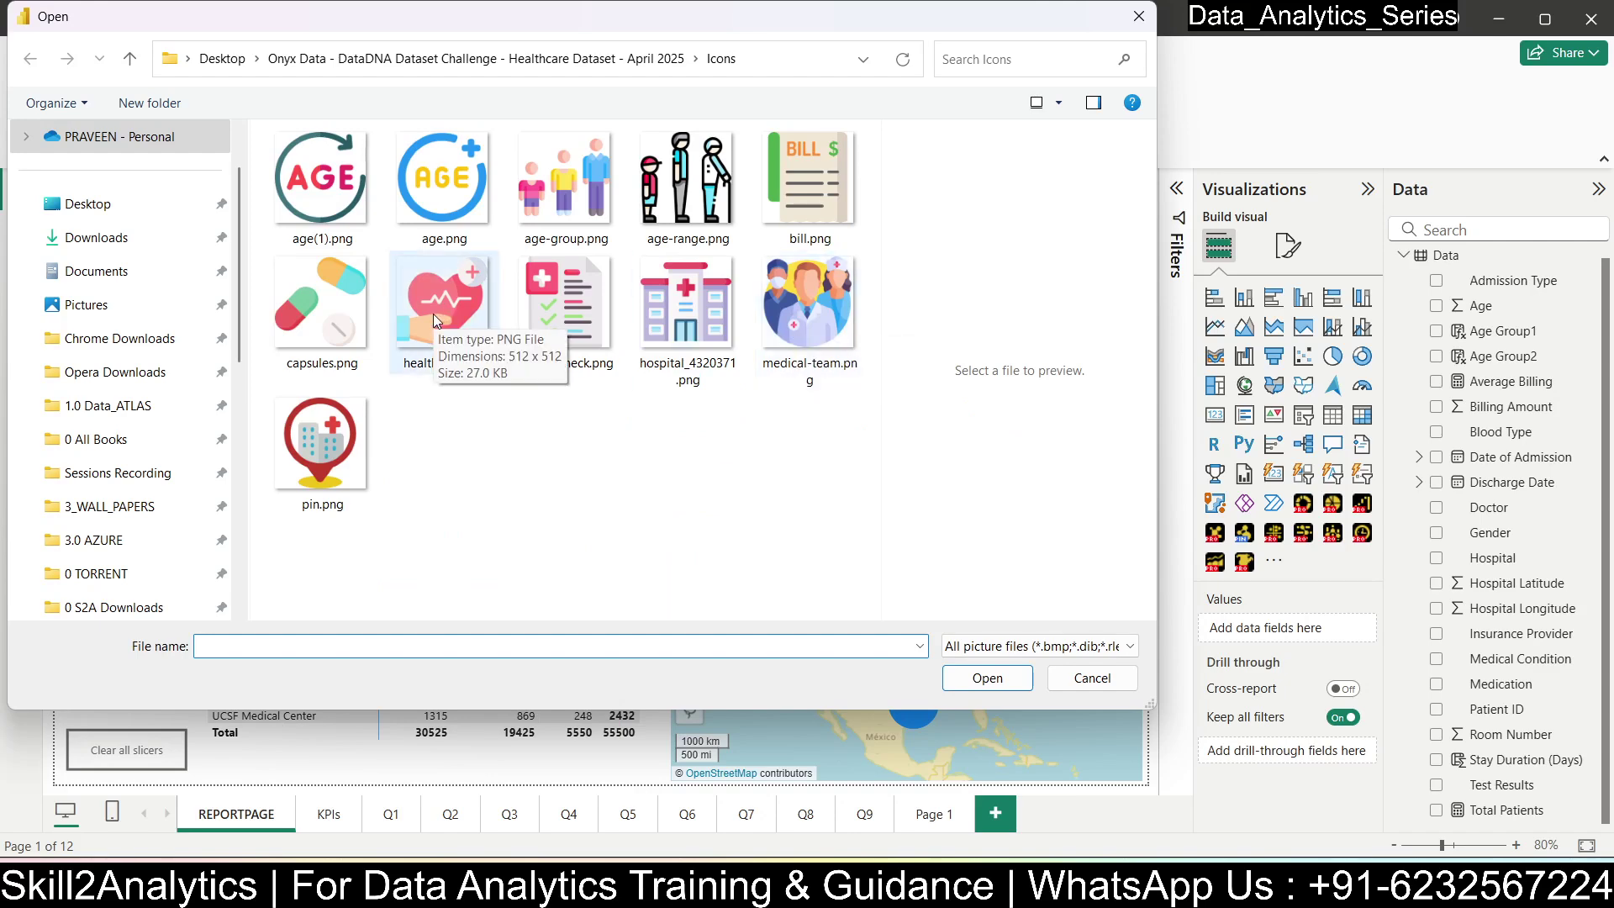
click(555, 178)
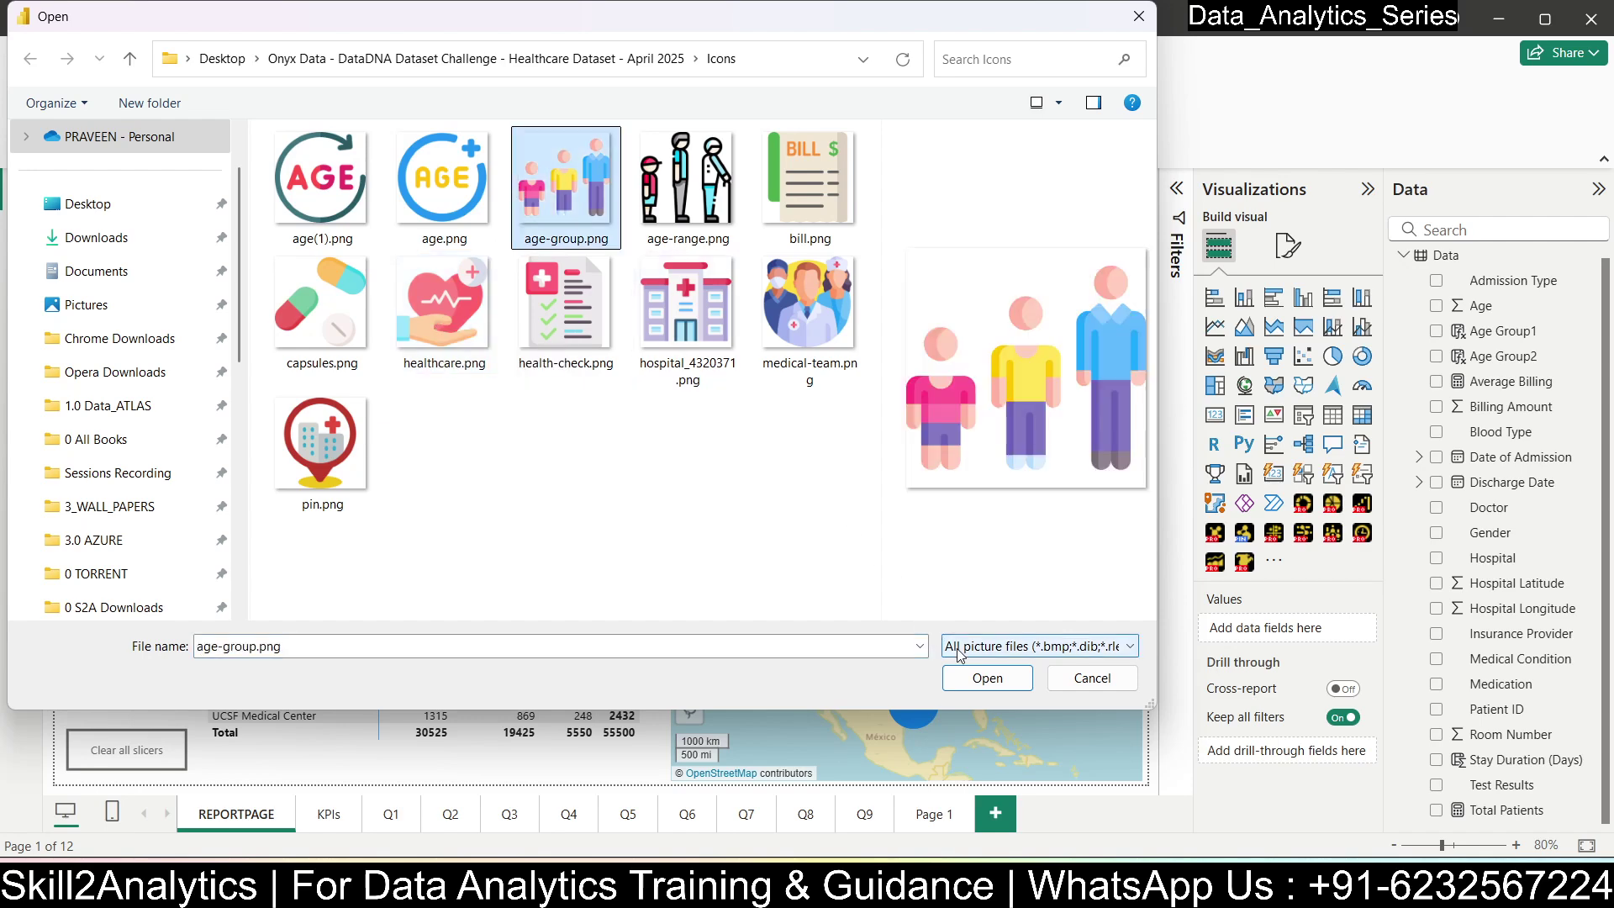
click(987, 677)
drag(148, 422, 393, 478)
drag(388, 568, 460, 441)
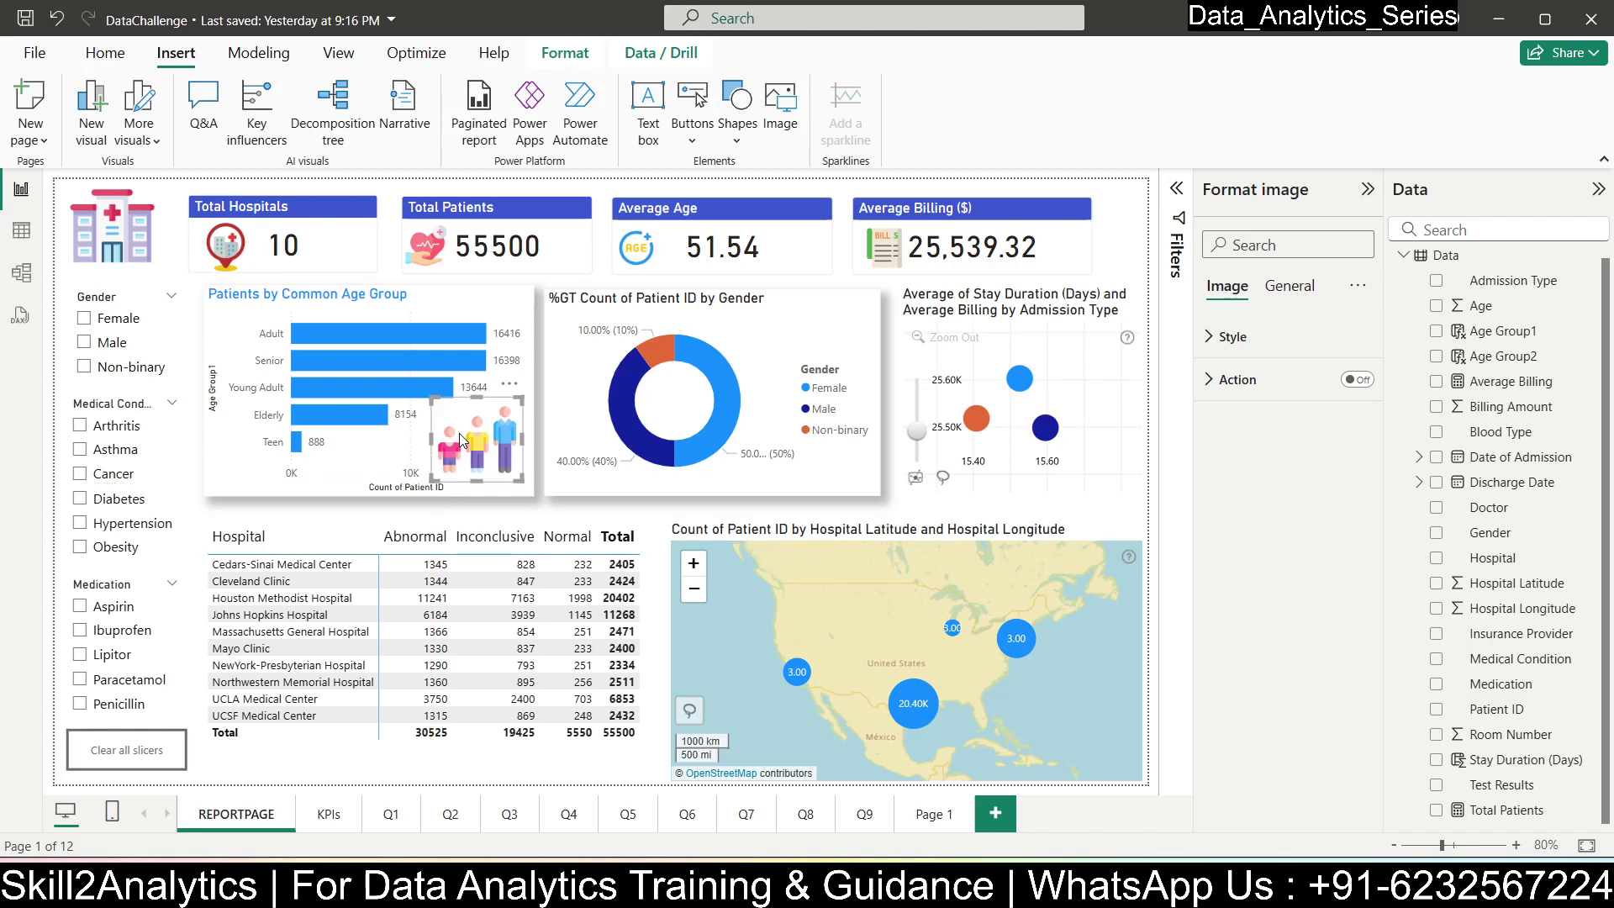
click(202, 506)
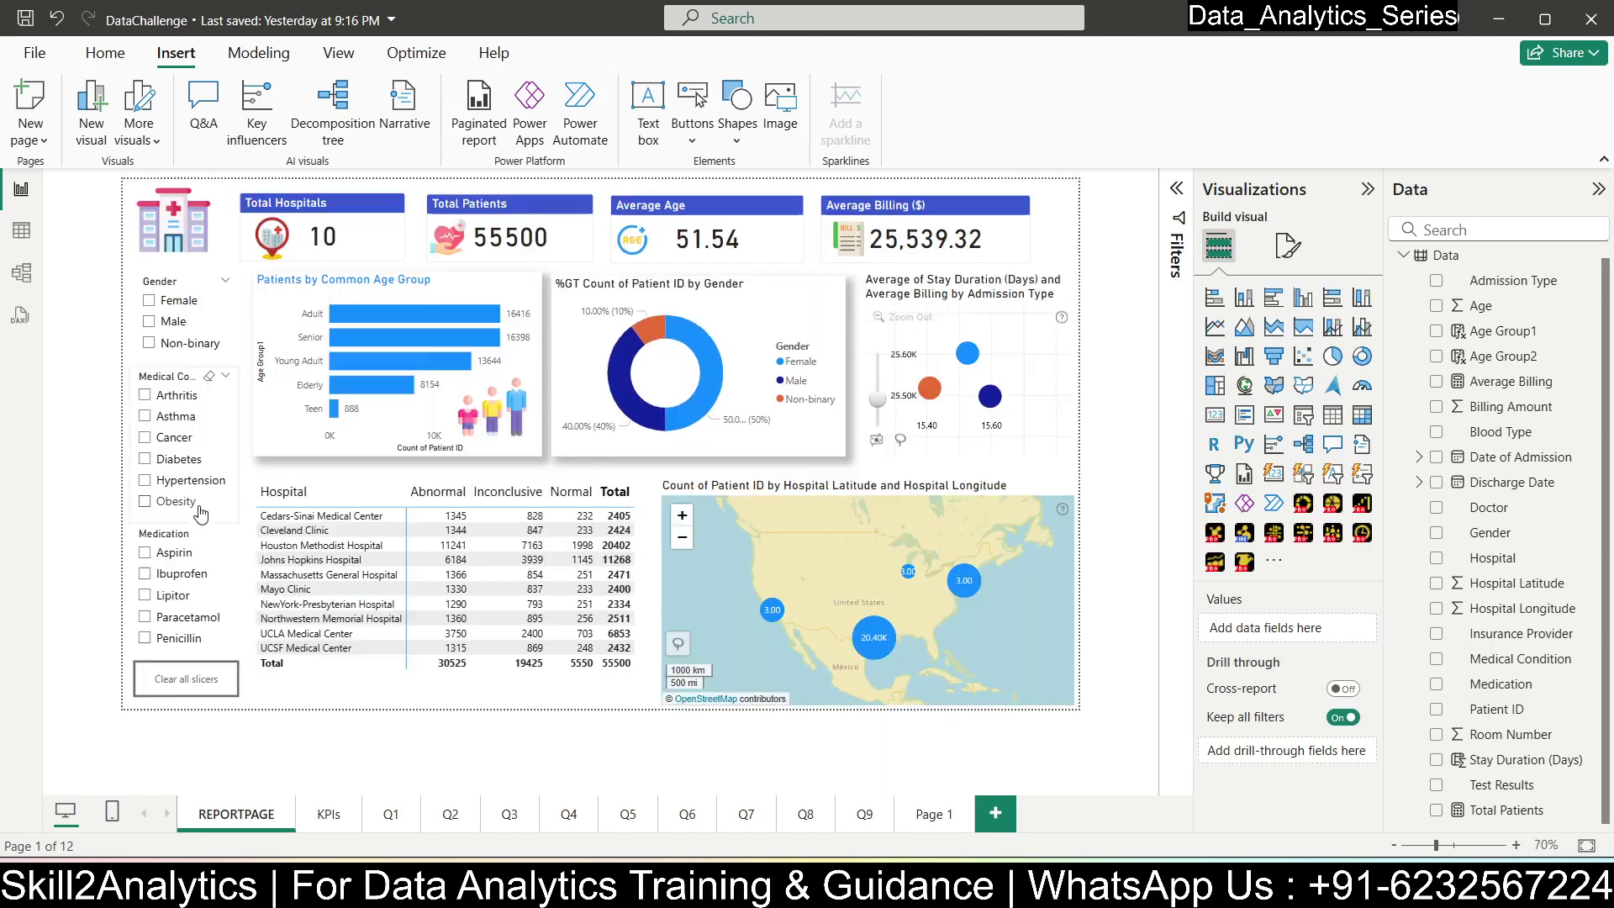
scroll(196, 512, down, 1)
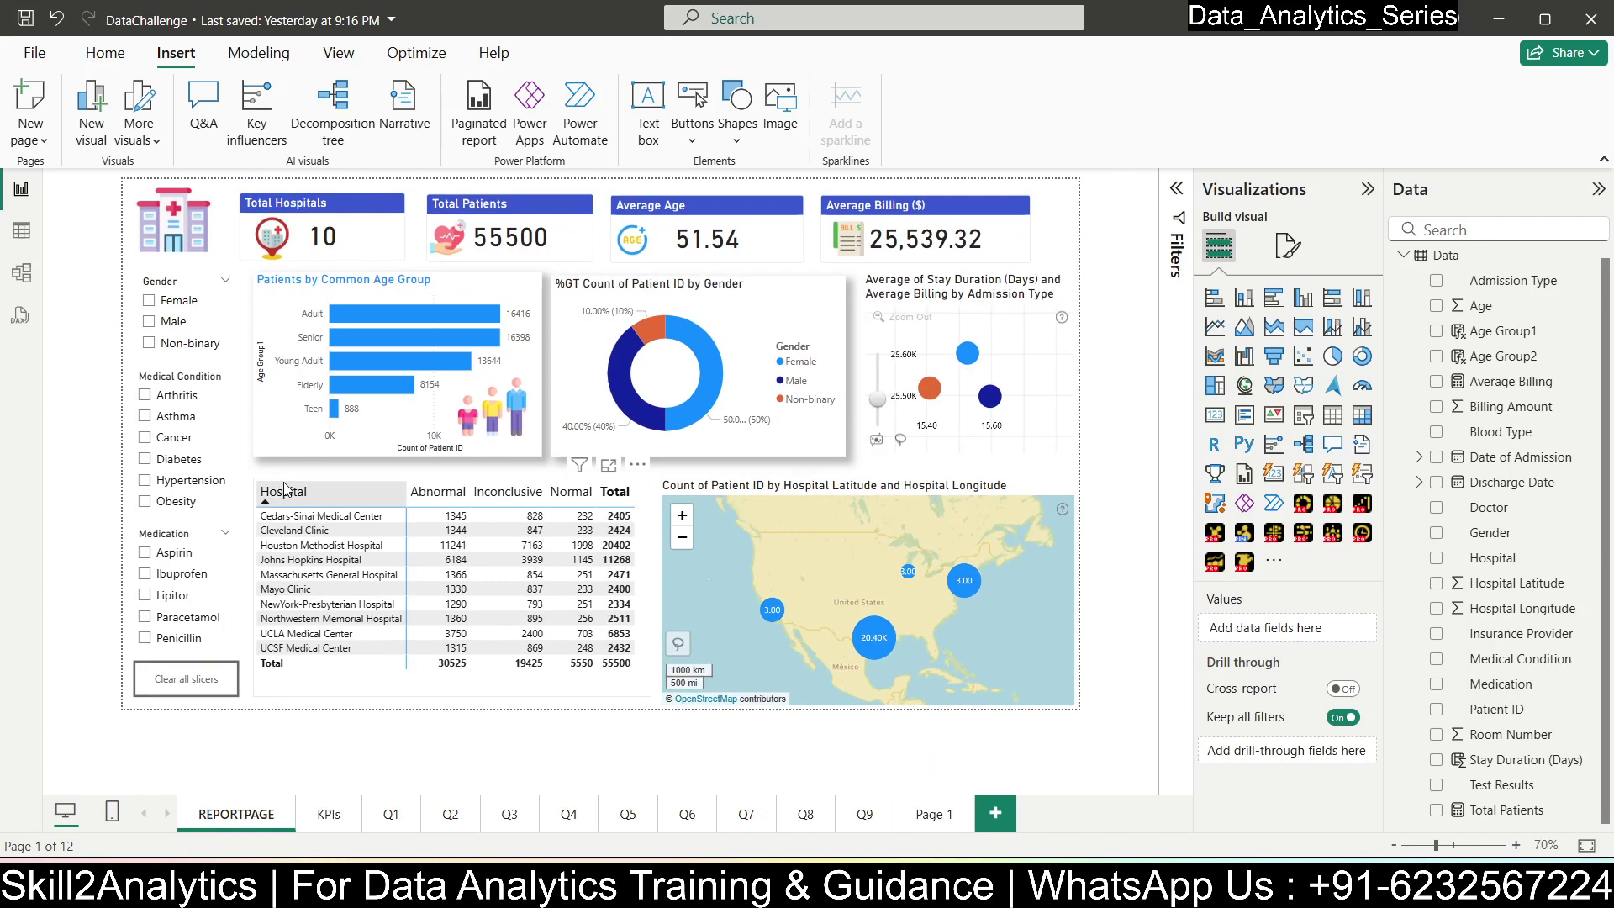
- Turn on the shadow effect for the stay duration and billing scatter chart, the hospital test results matrix and the hospital map
click(926, 301)
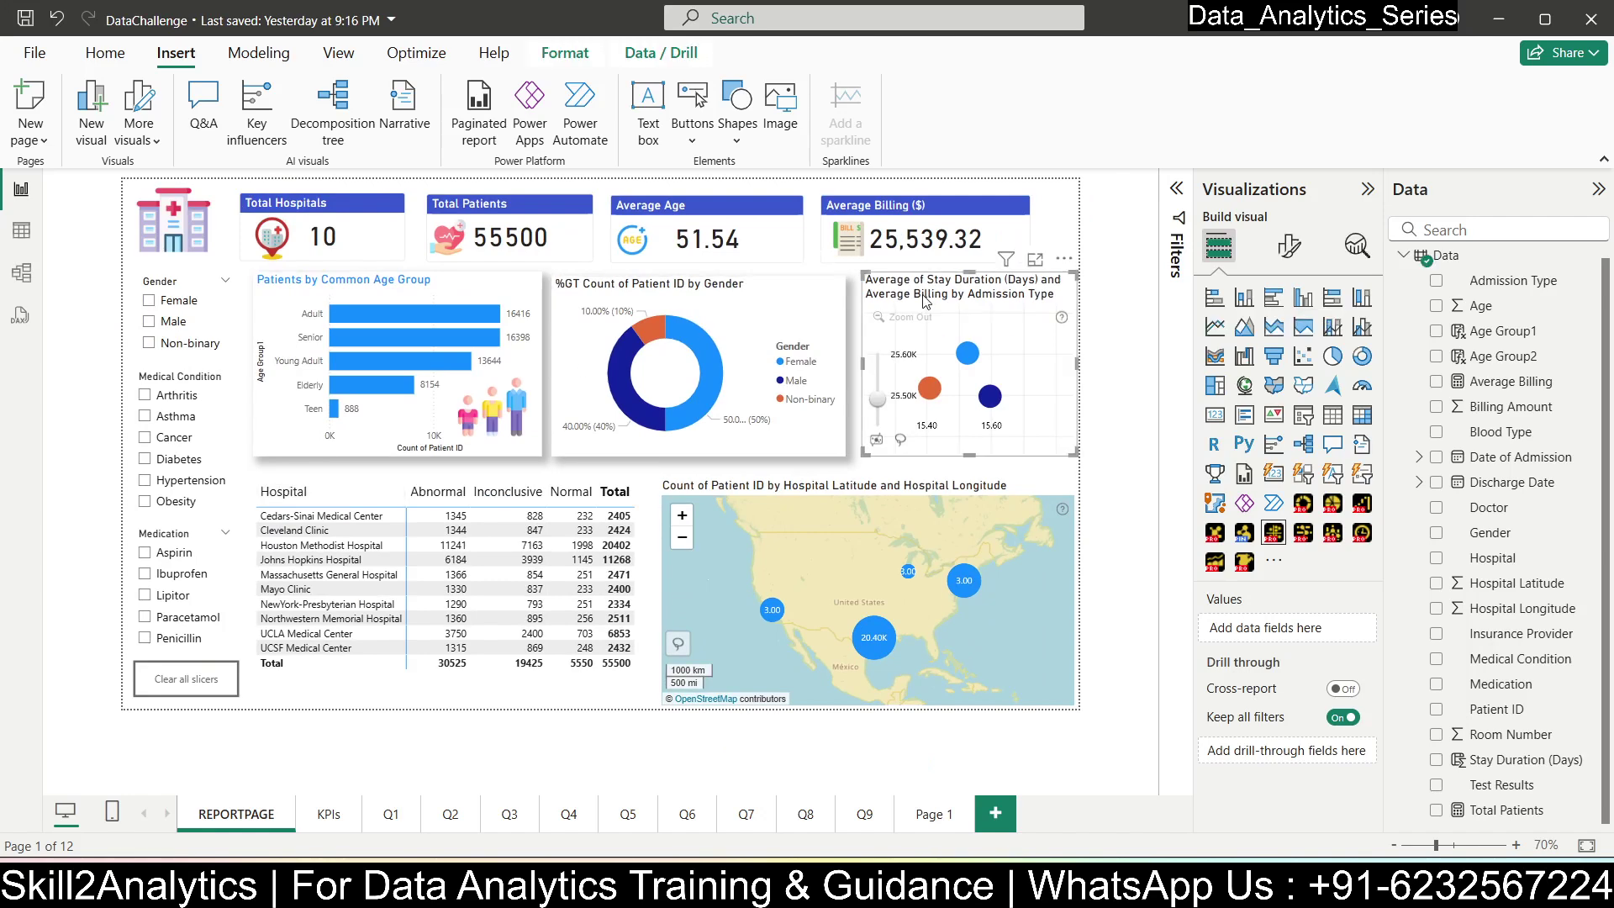
click(1288, 246)
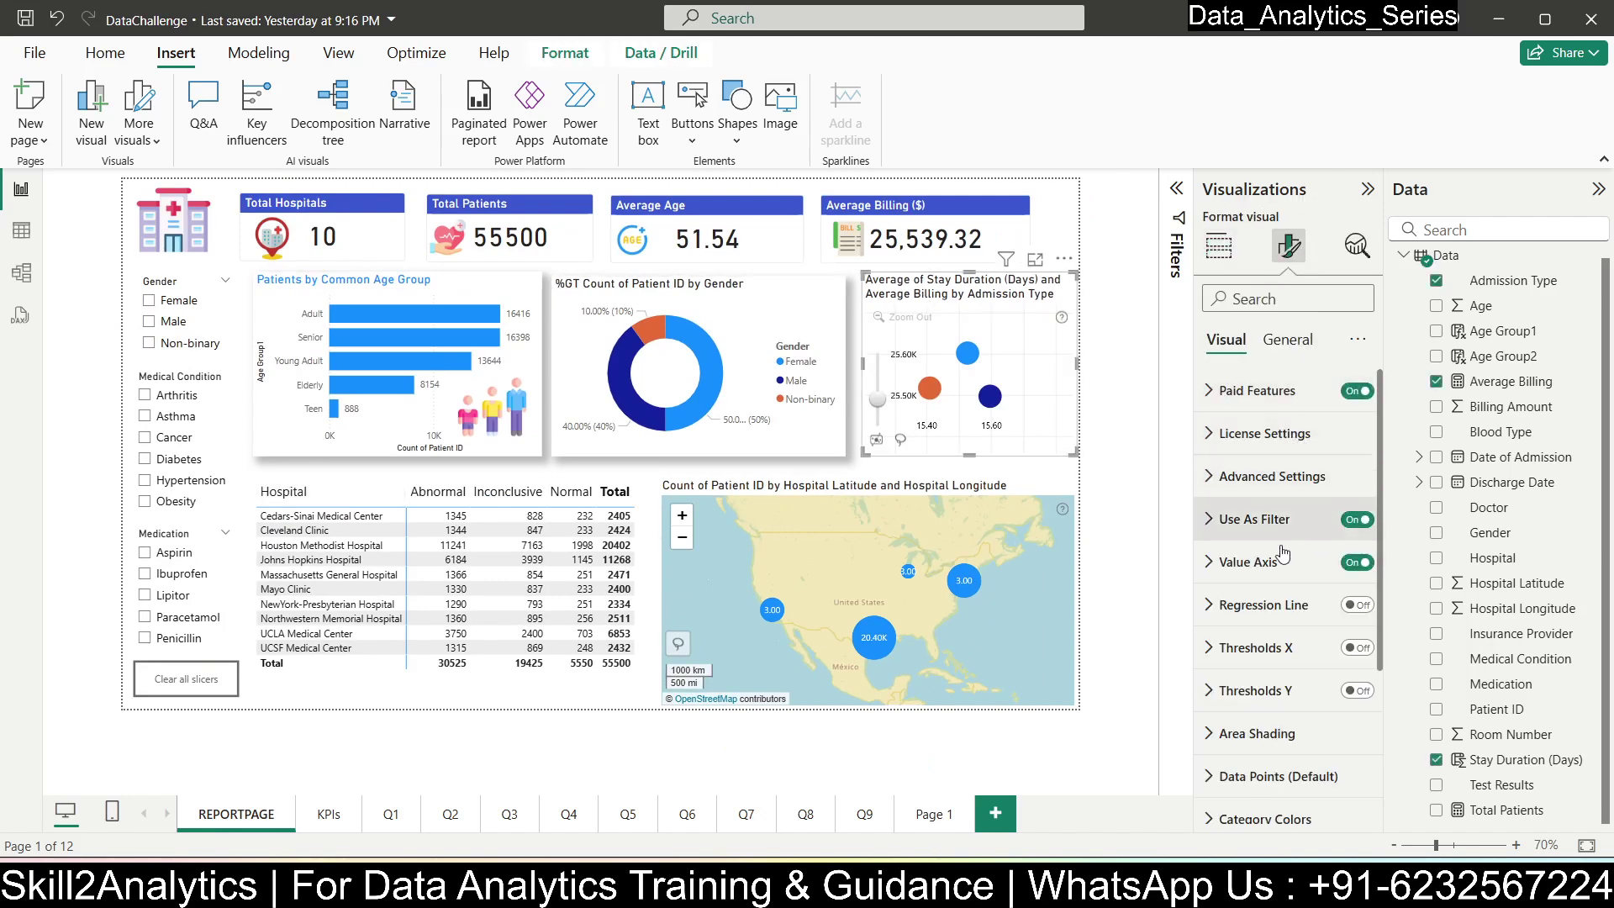
click(1287, 340)
click(1272, 496)
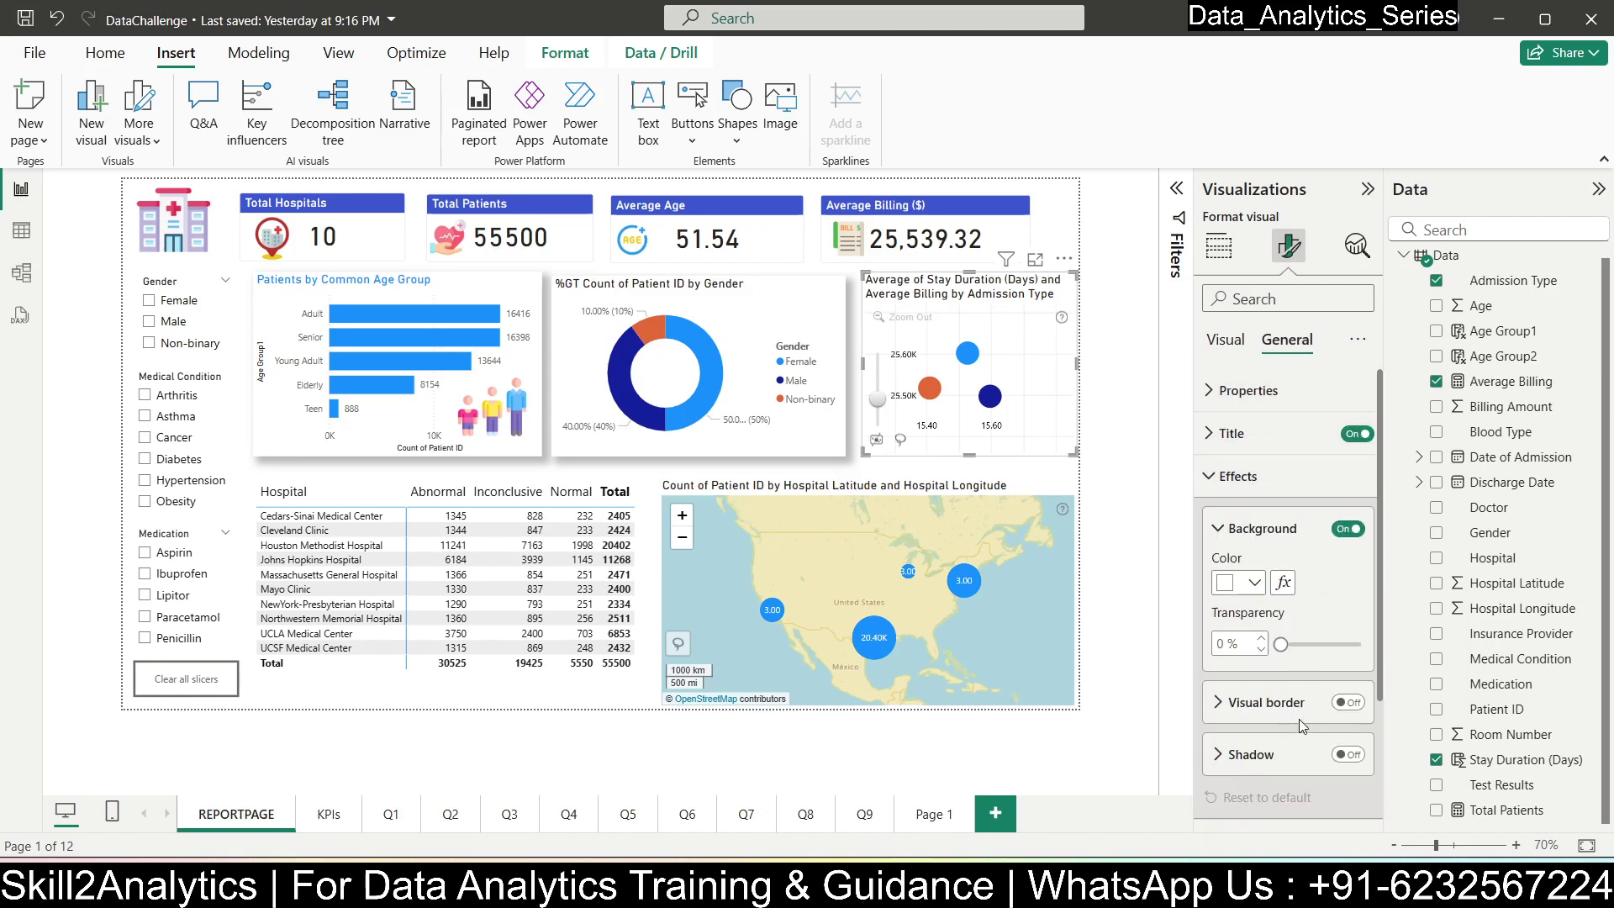
click(1350, 755)
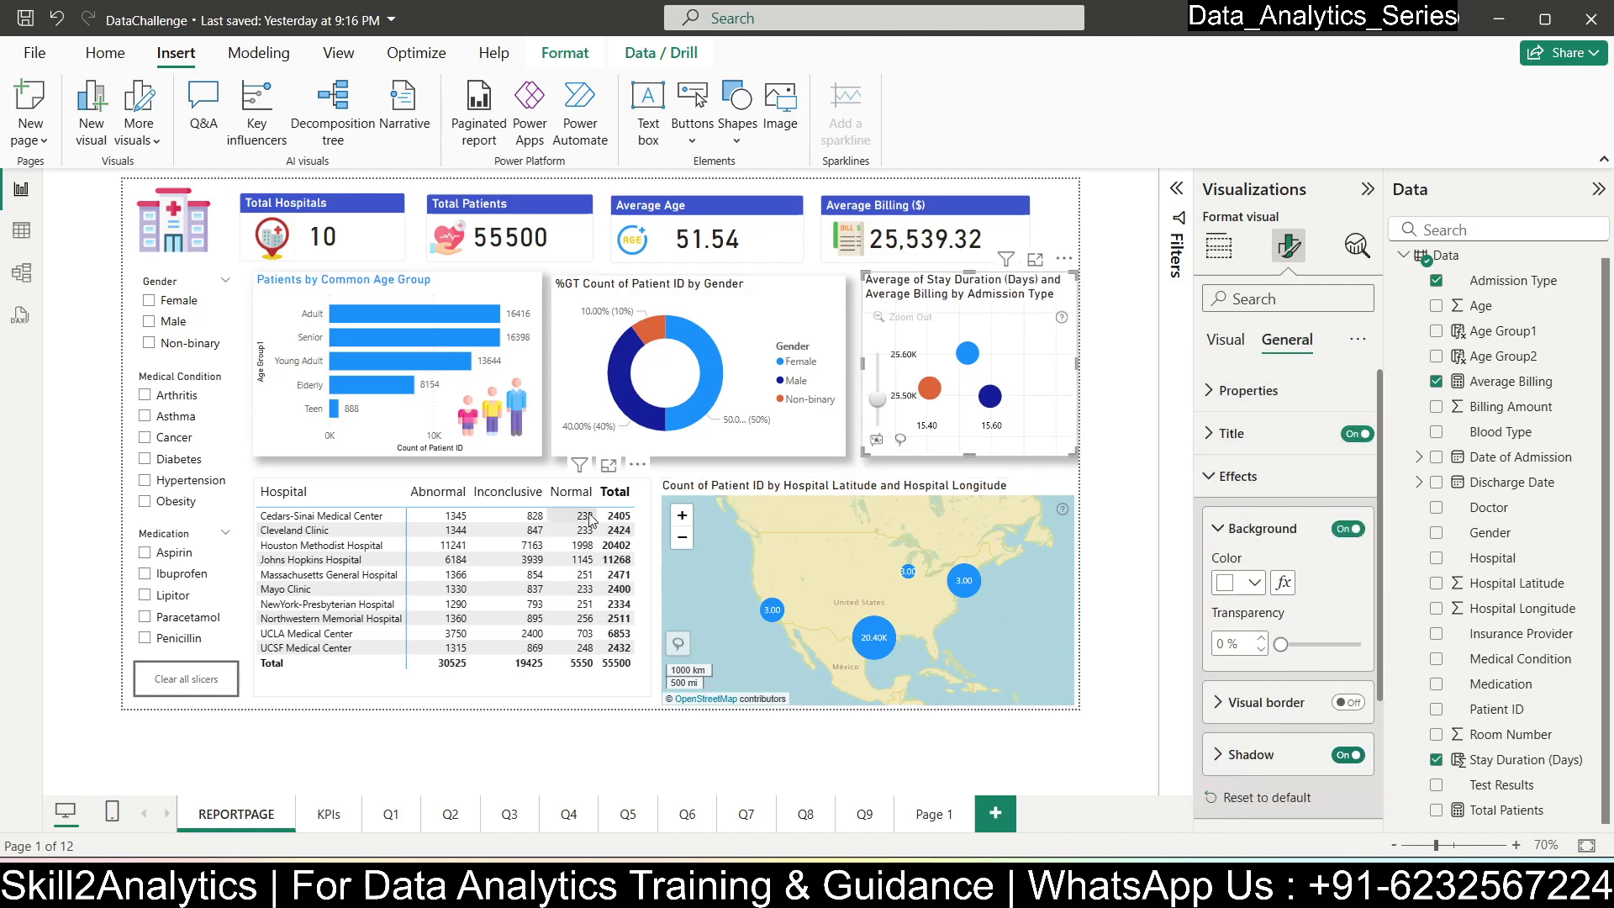
click(645, 526)
click(1350, 754)
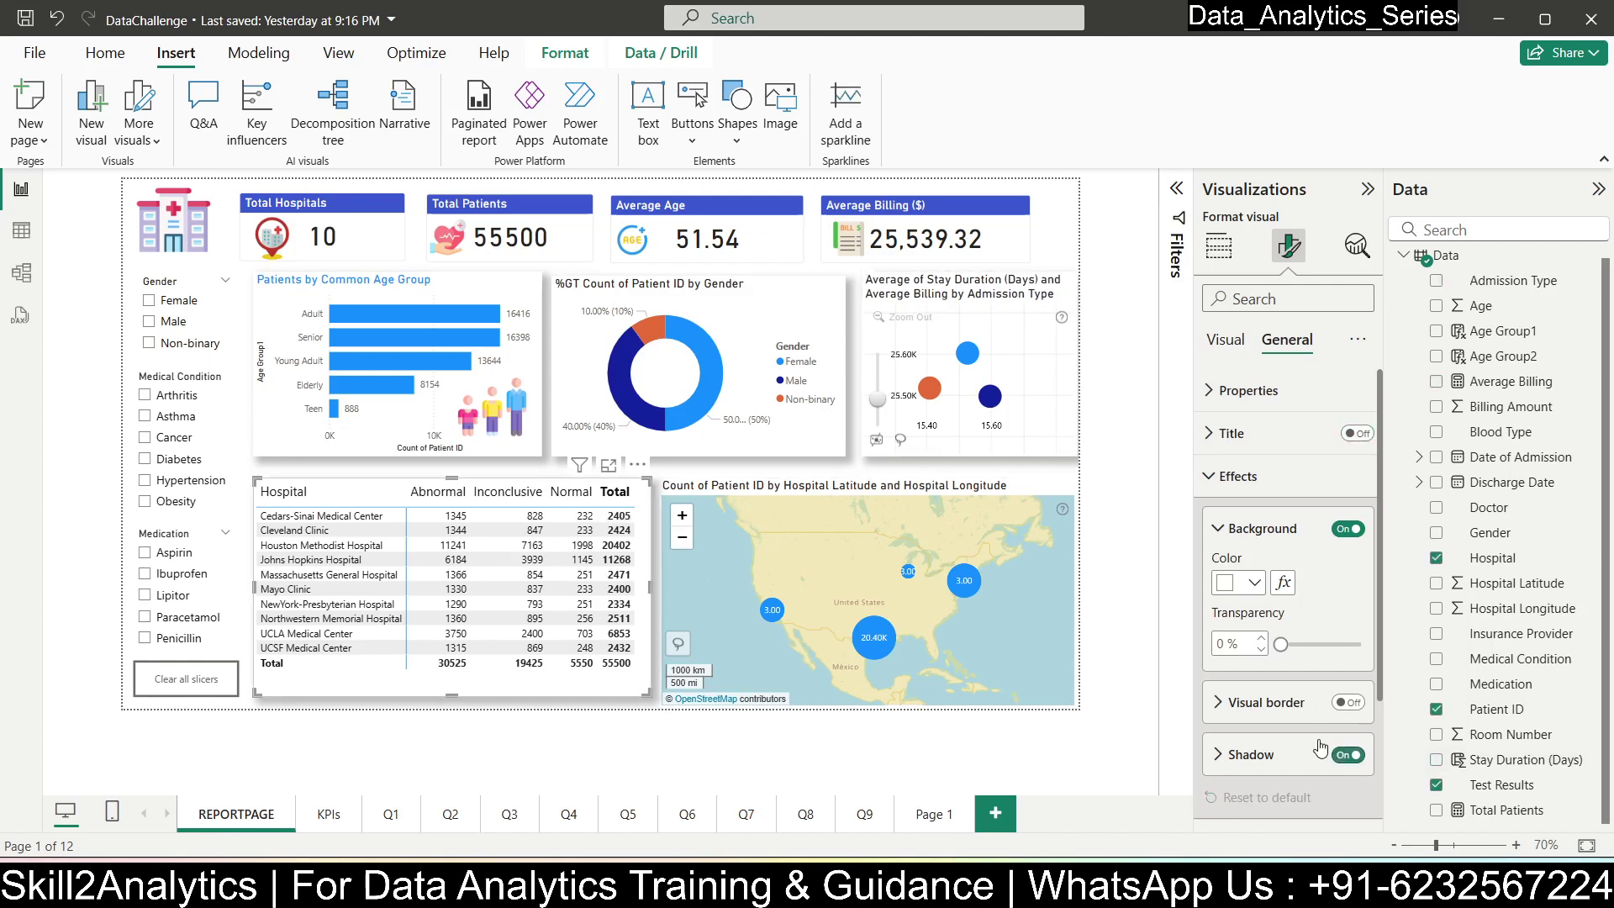
click(1024, 501)
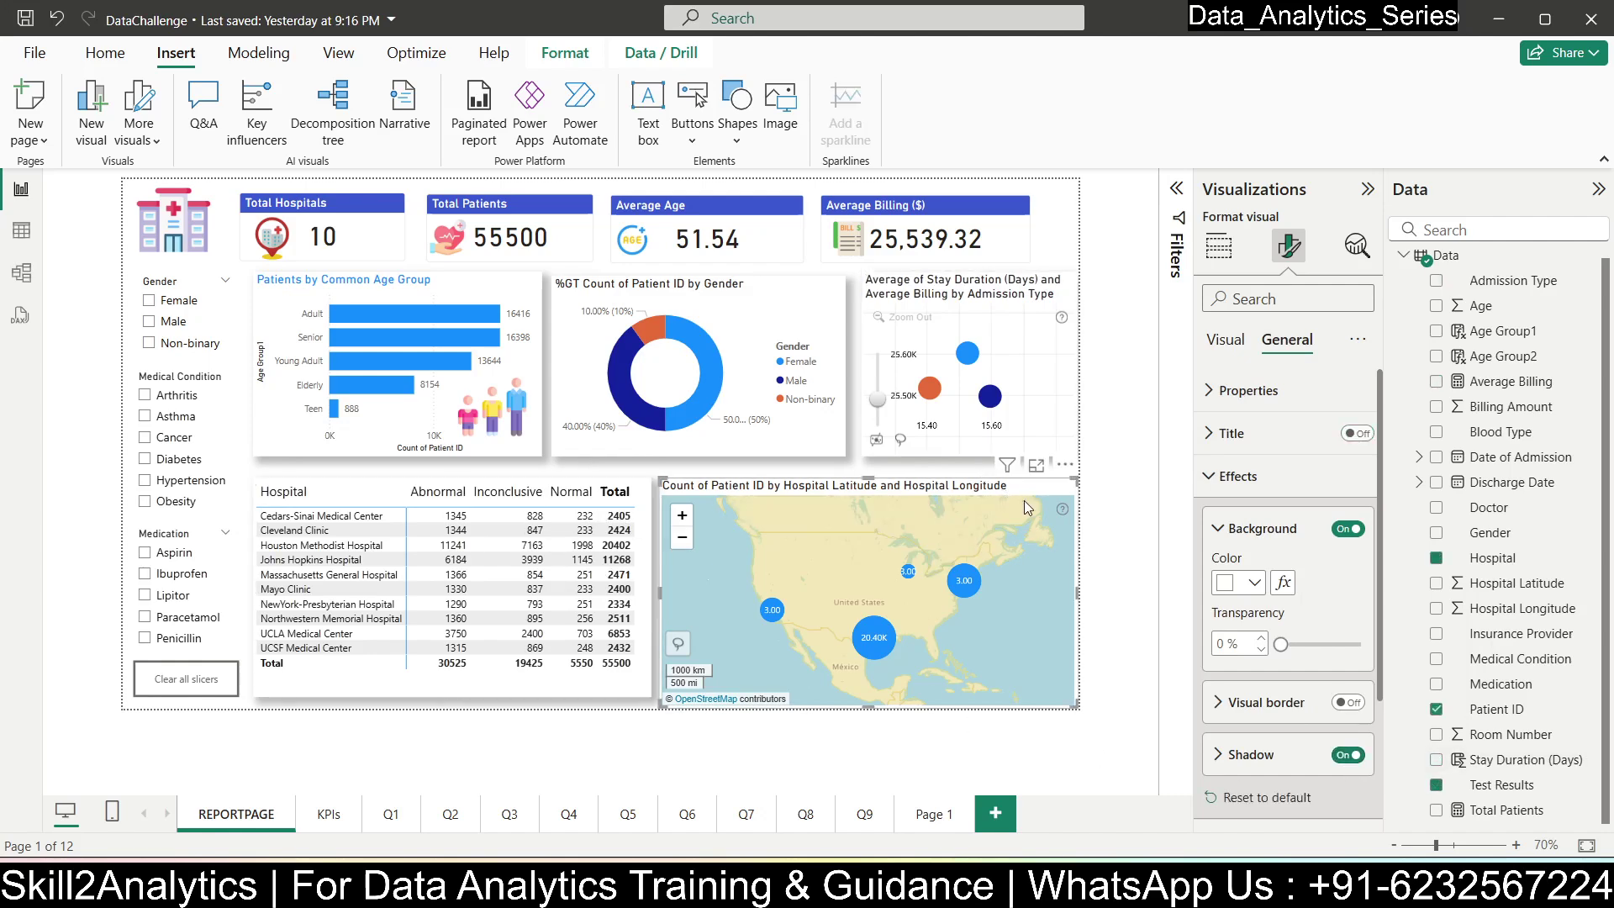
click(1348, 754)
- Turn on the shadow effect for the Average Billing ($), Average Age, Total Patients and Total Hospitals cards
click(1000, 250)
click(1348, 754)
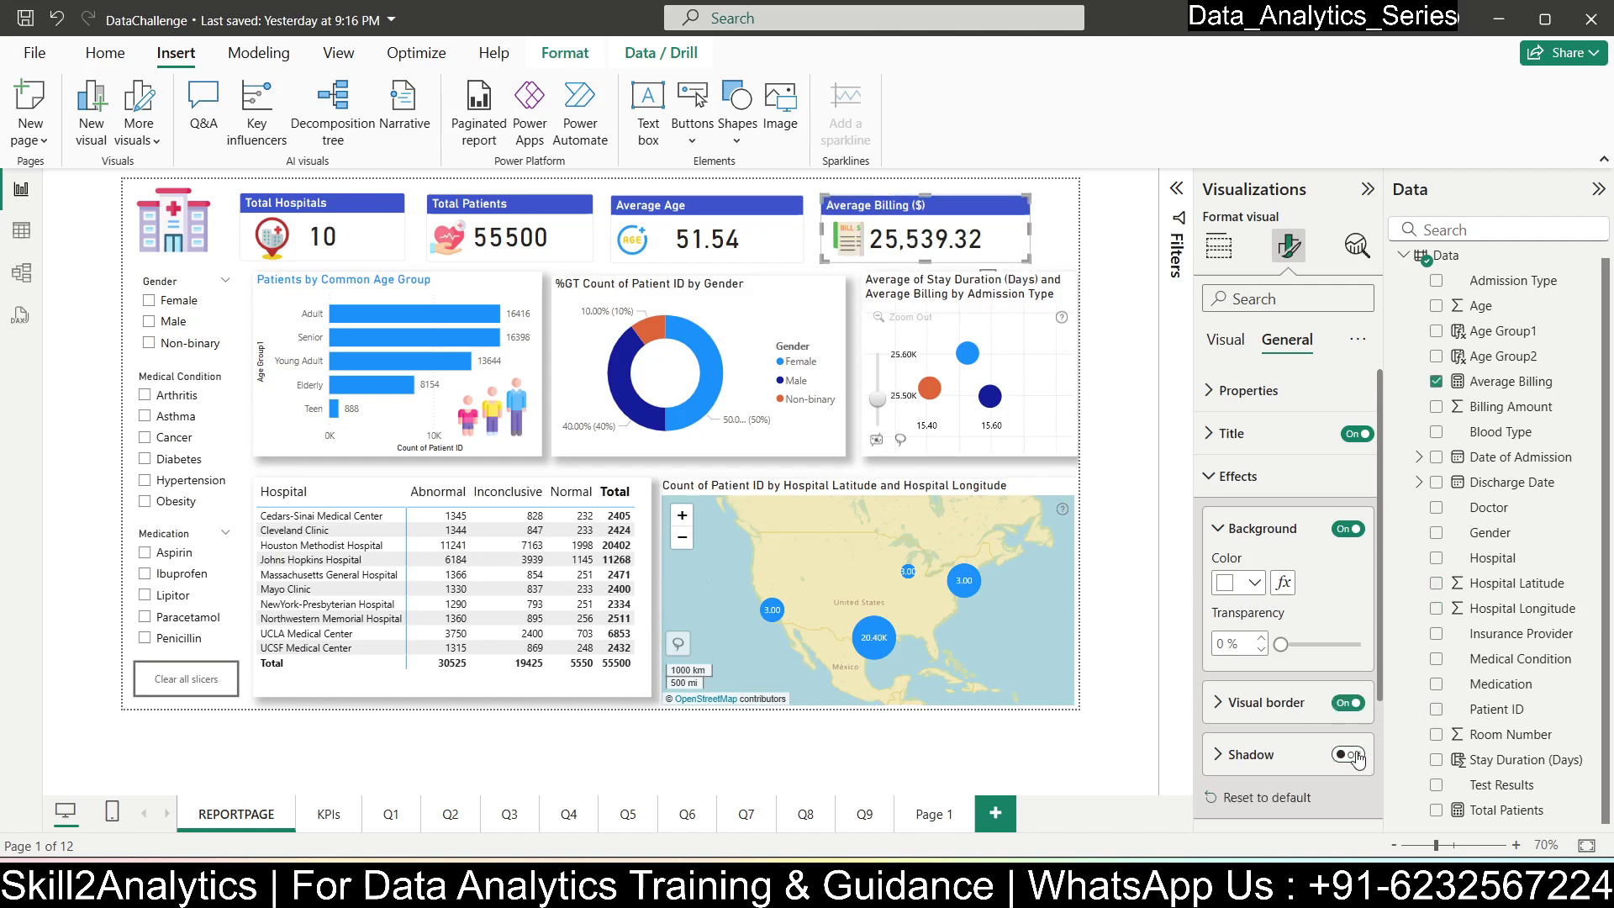
click(748, 241)
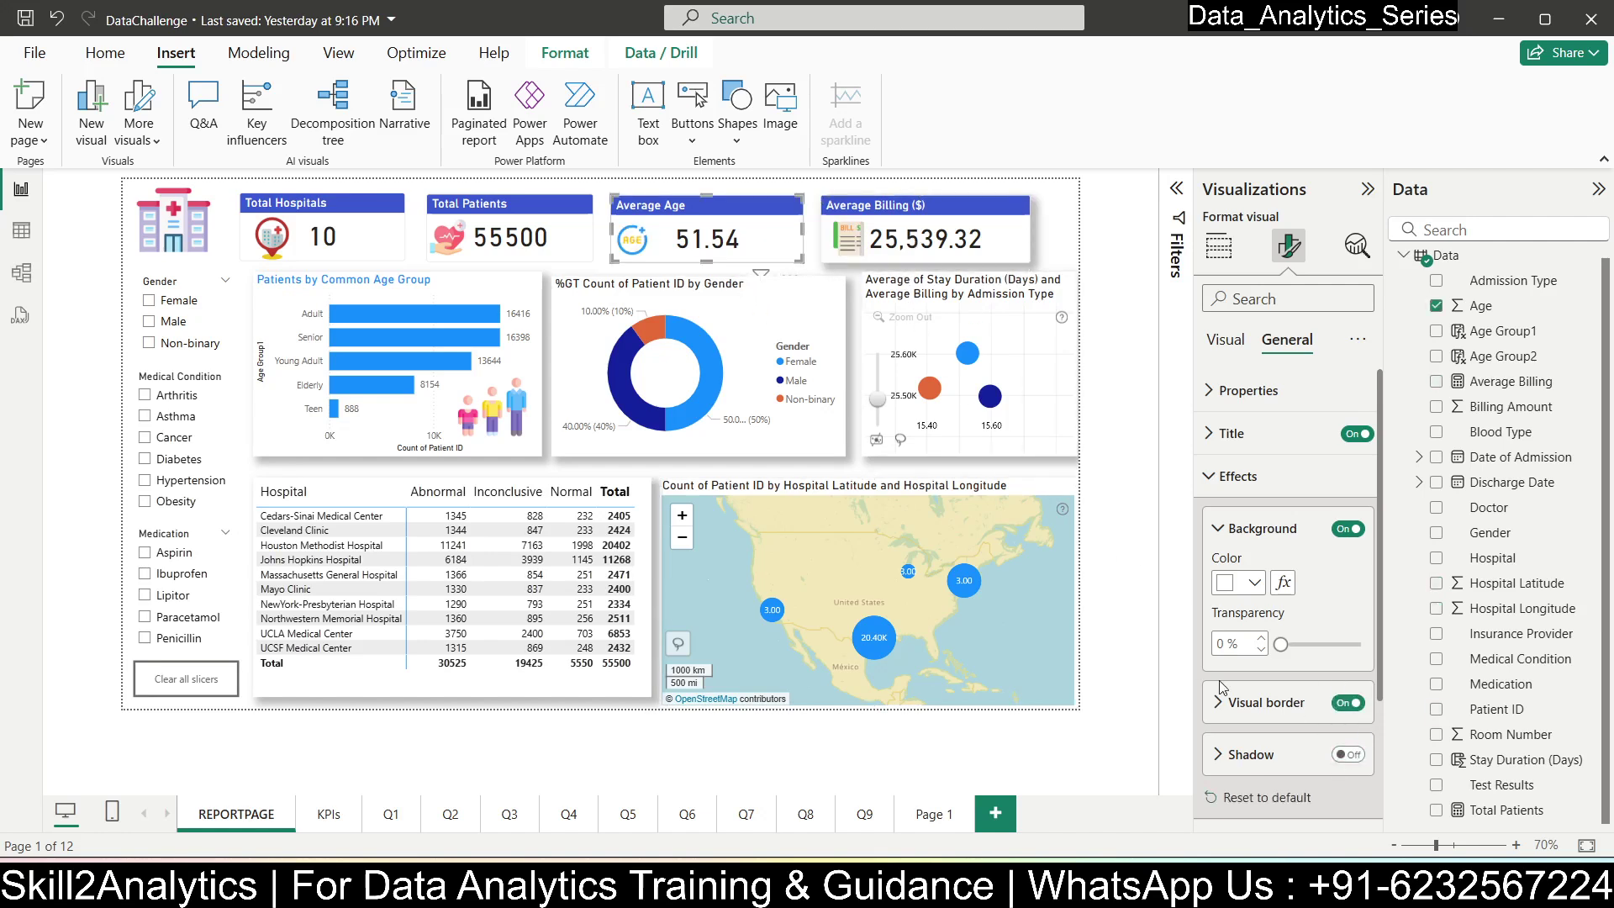
click(1344, 754)
click(521, 239)
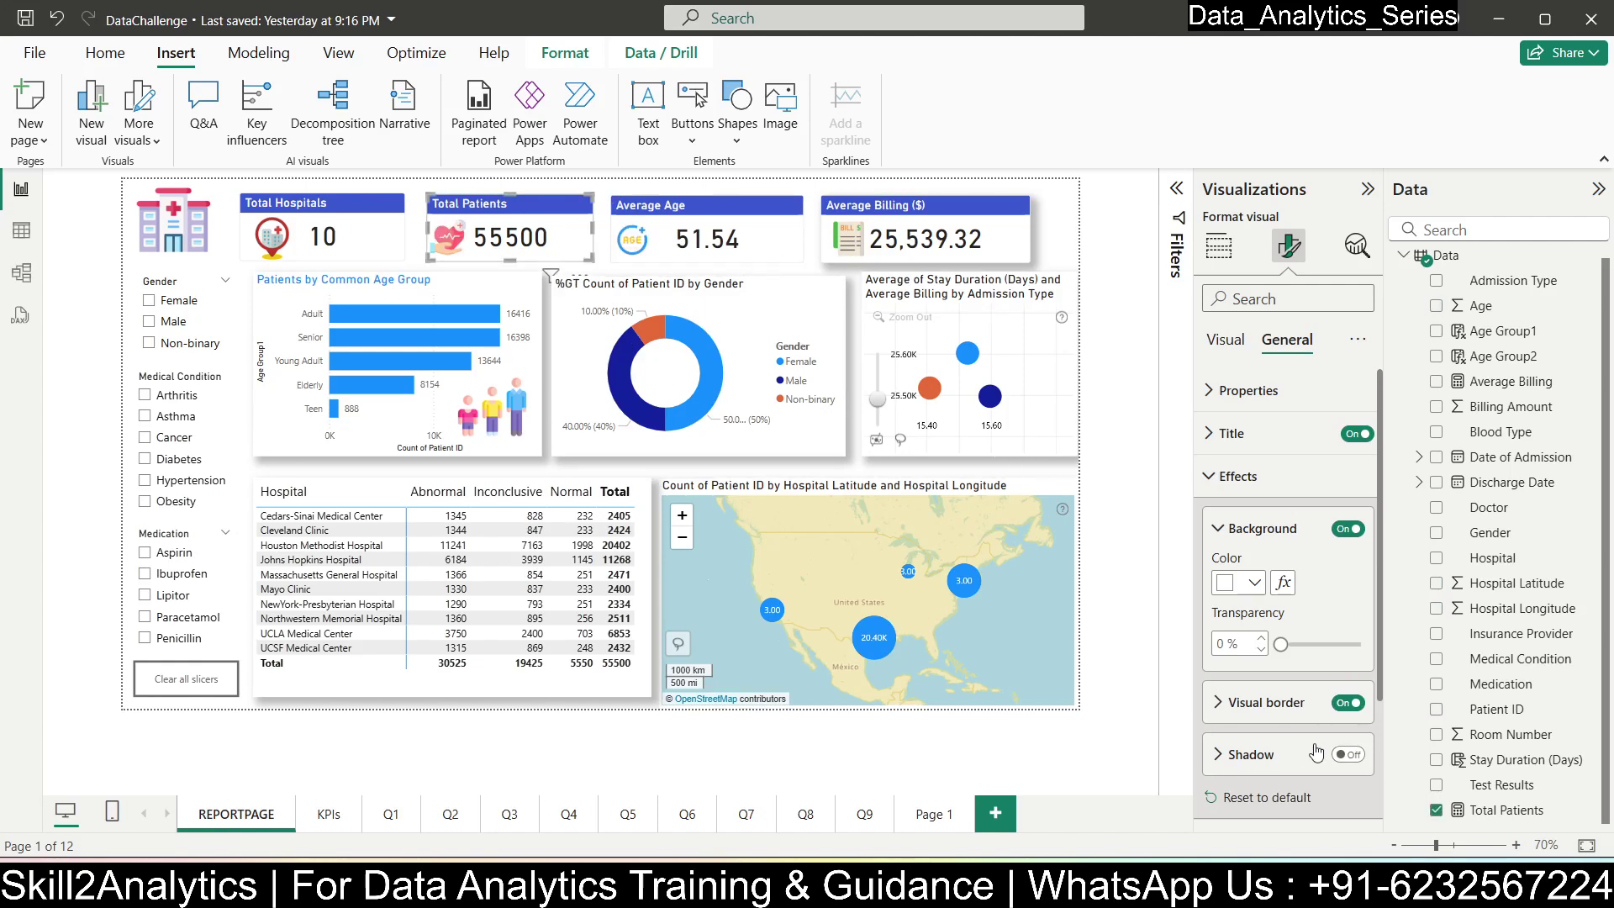
click(1348, 754)
click(383, 238)
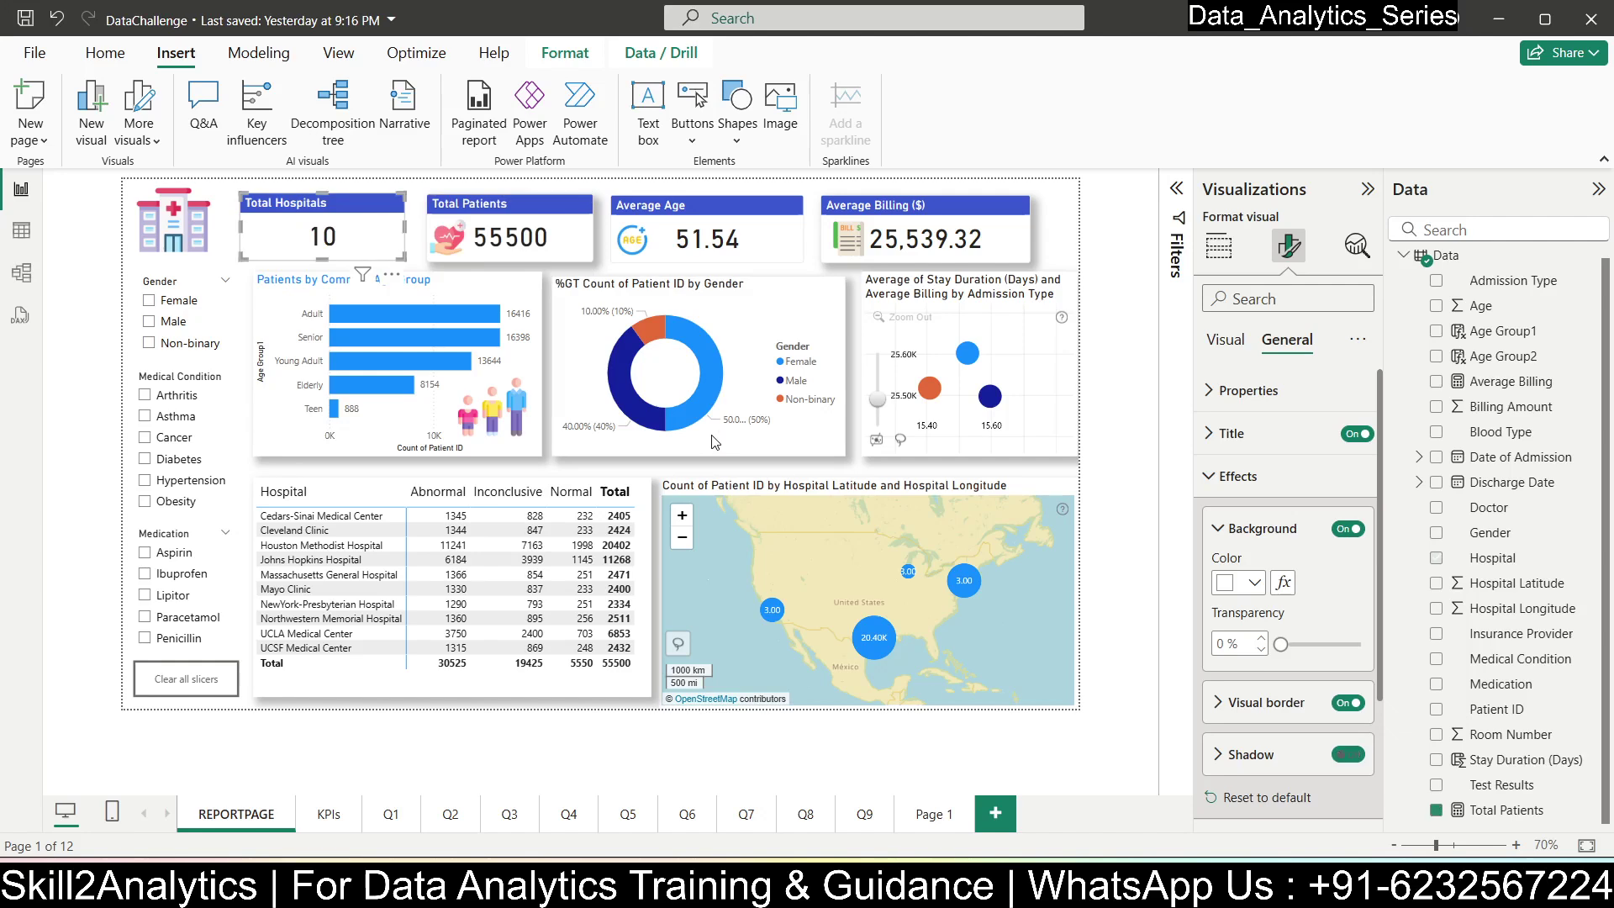
click(1345, 754)
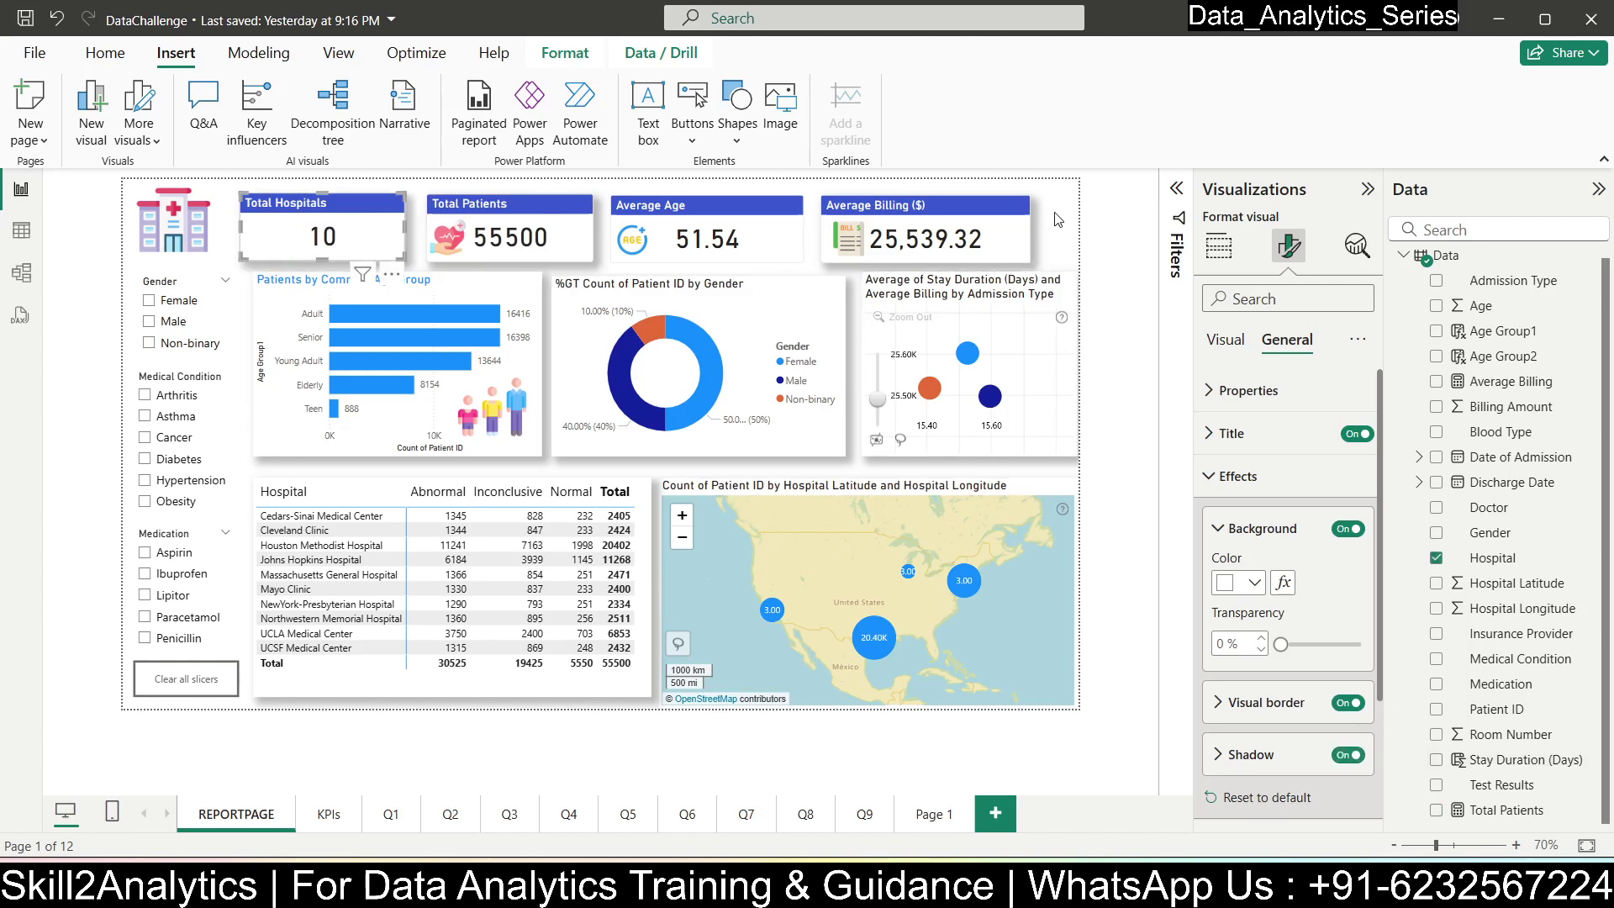
click(1056, 215)
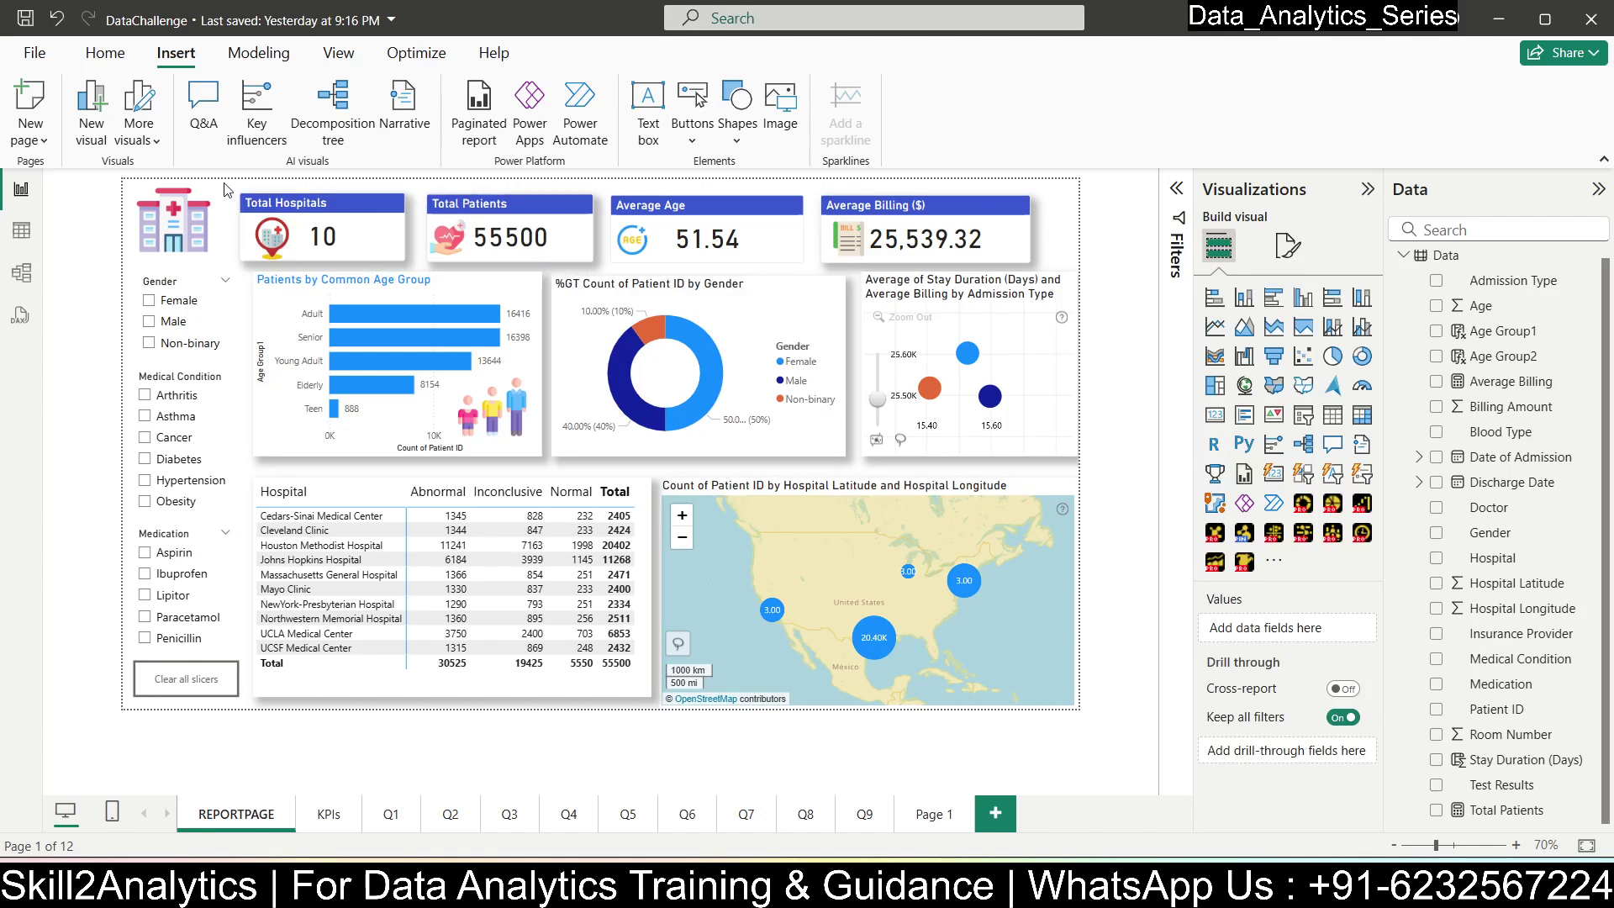
- Shift all four KPI cards with their icons slightly right and up, and centre the hospital logo above the slicers
drag(224, 185, 1069, 292)
drag(695, 220, 715, 220)
click(173, 223)
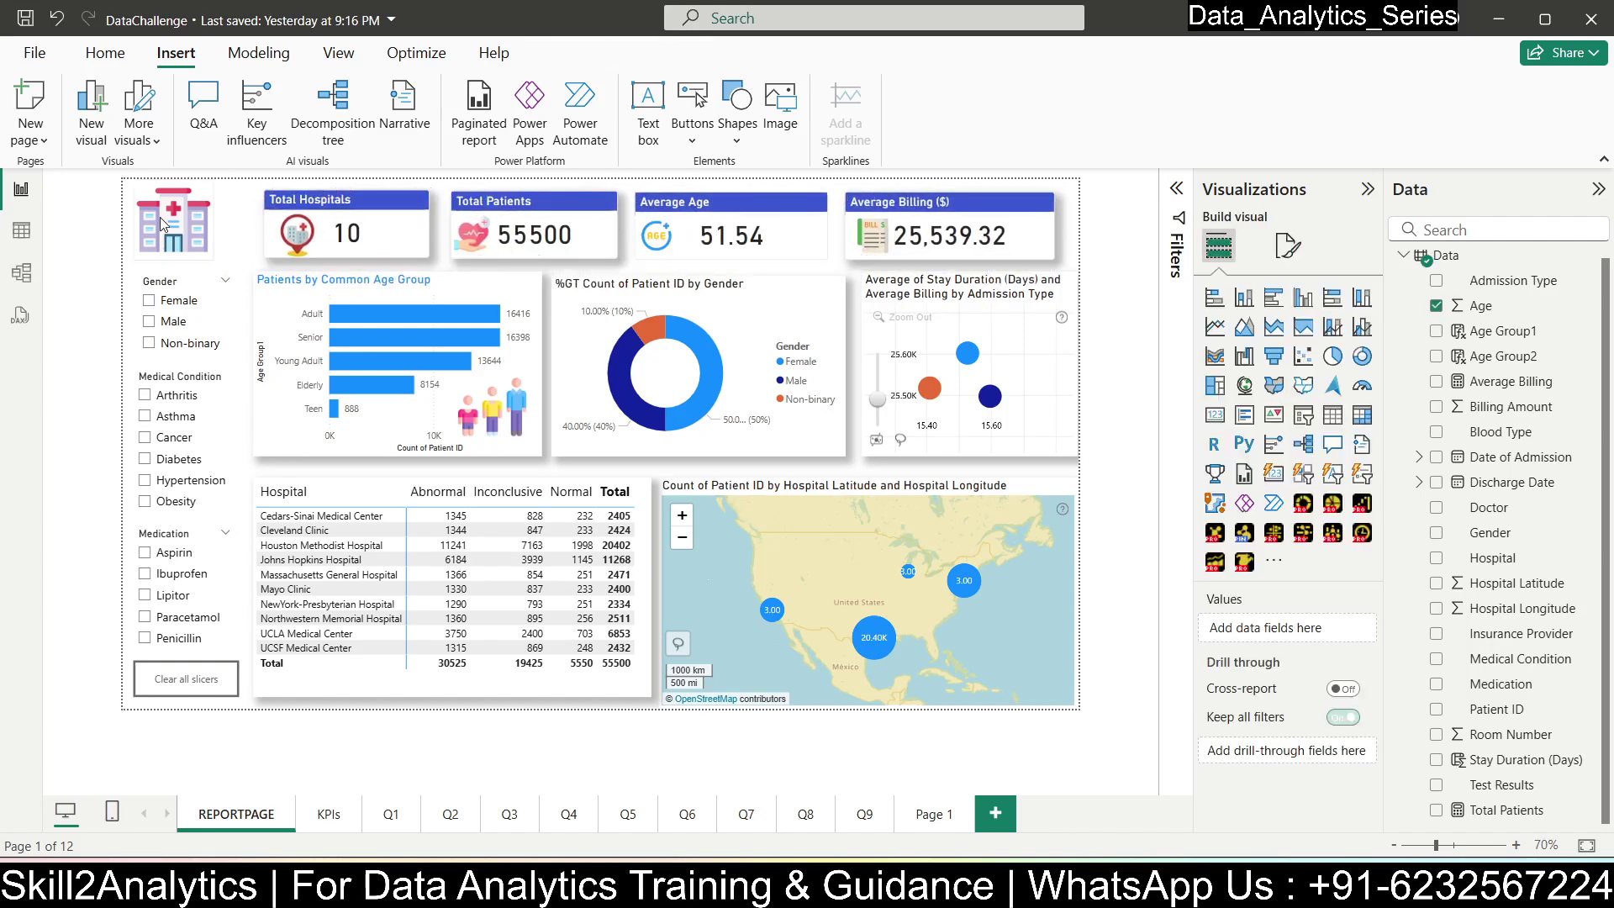
drag(172, 223, 188, 223)
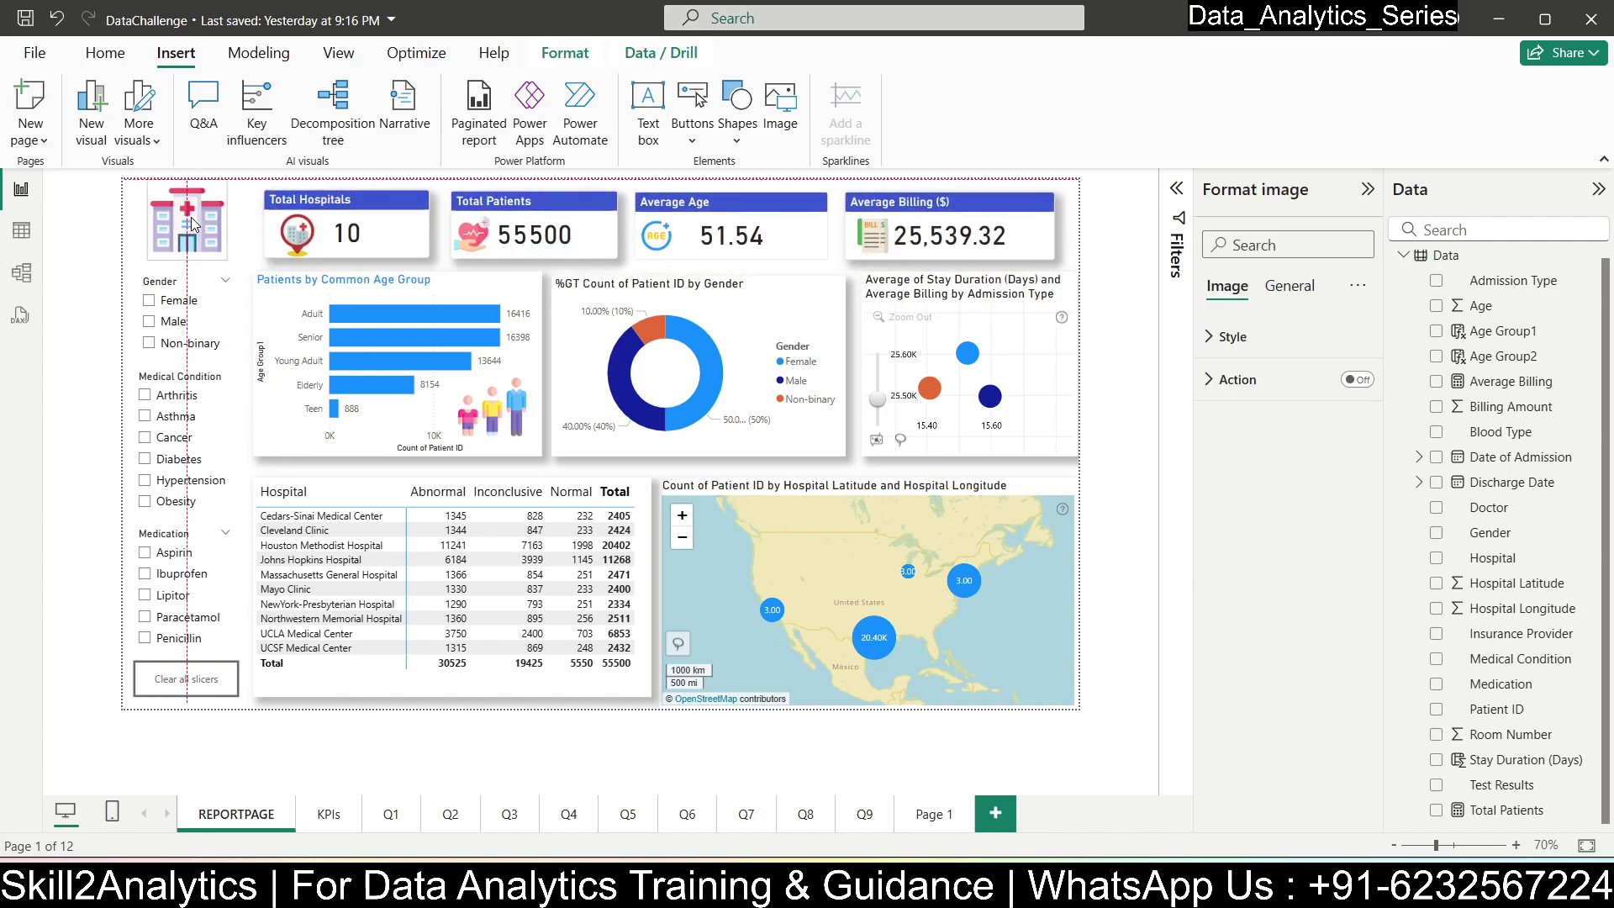
click(248, 223)
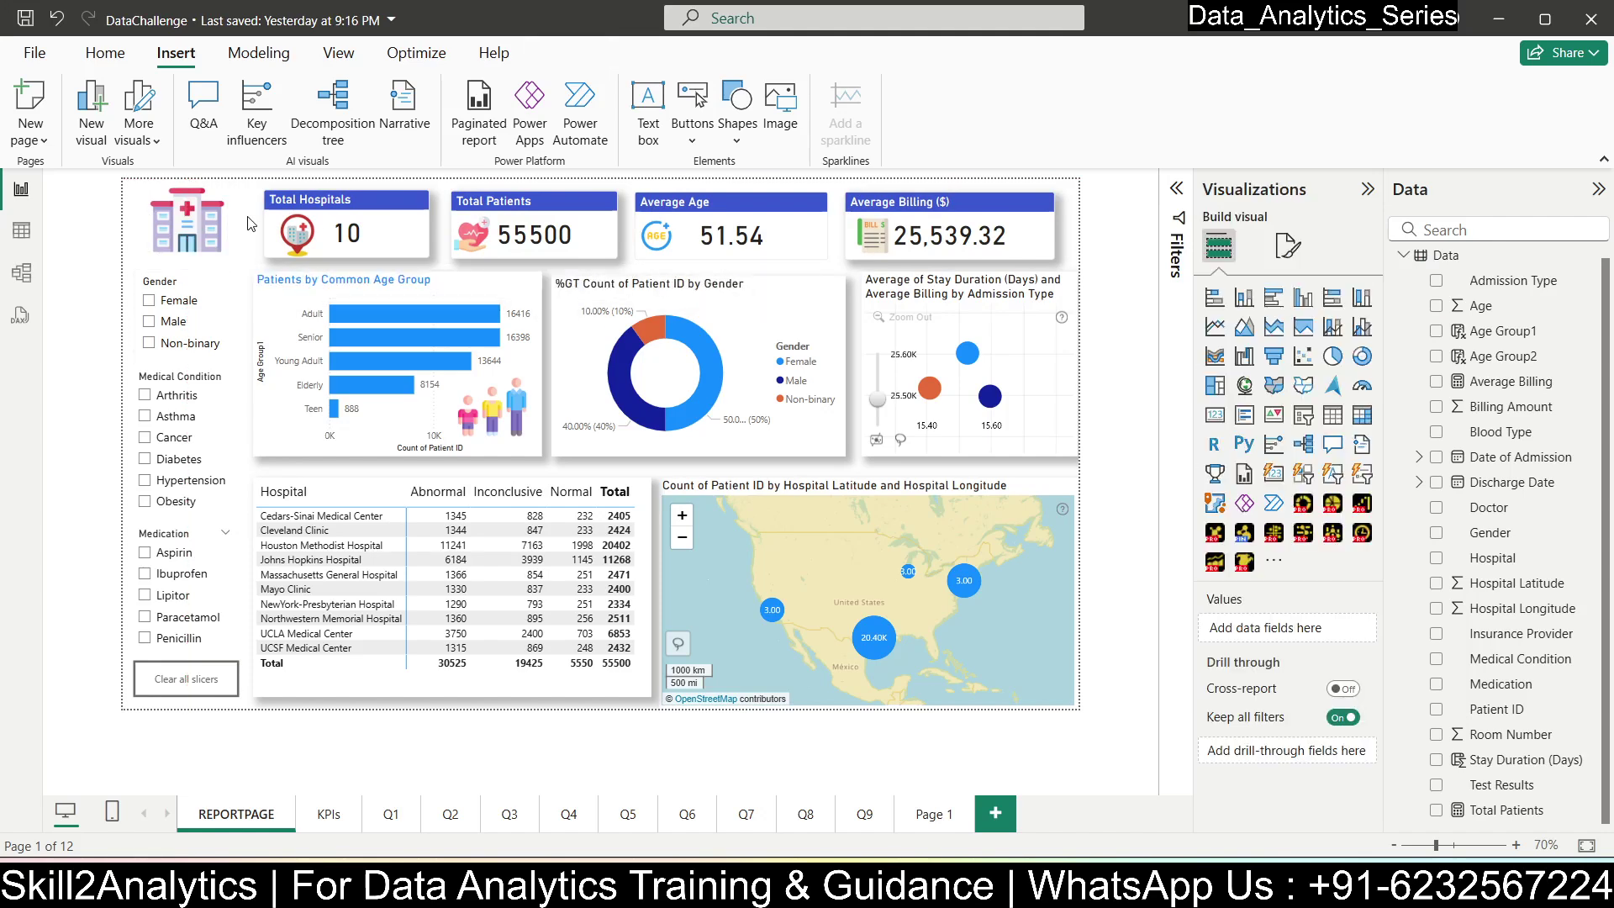